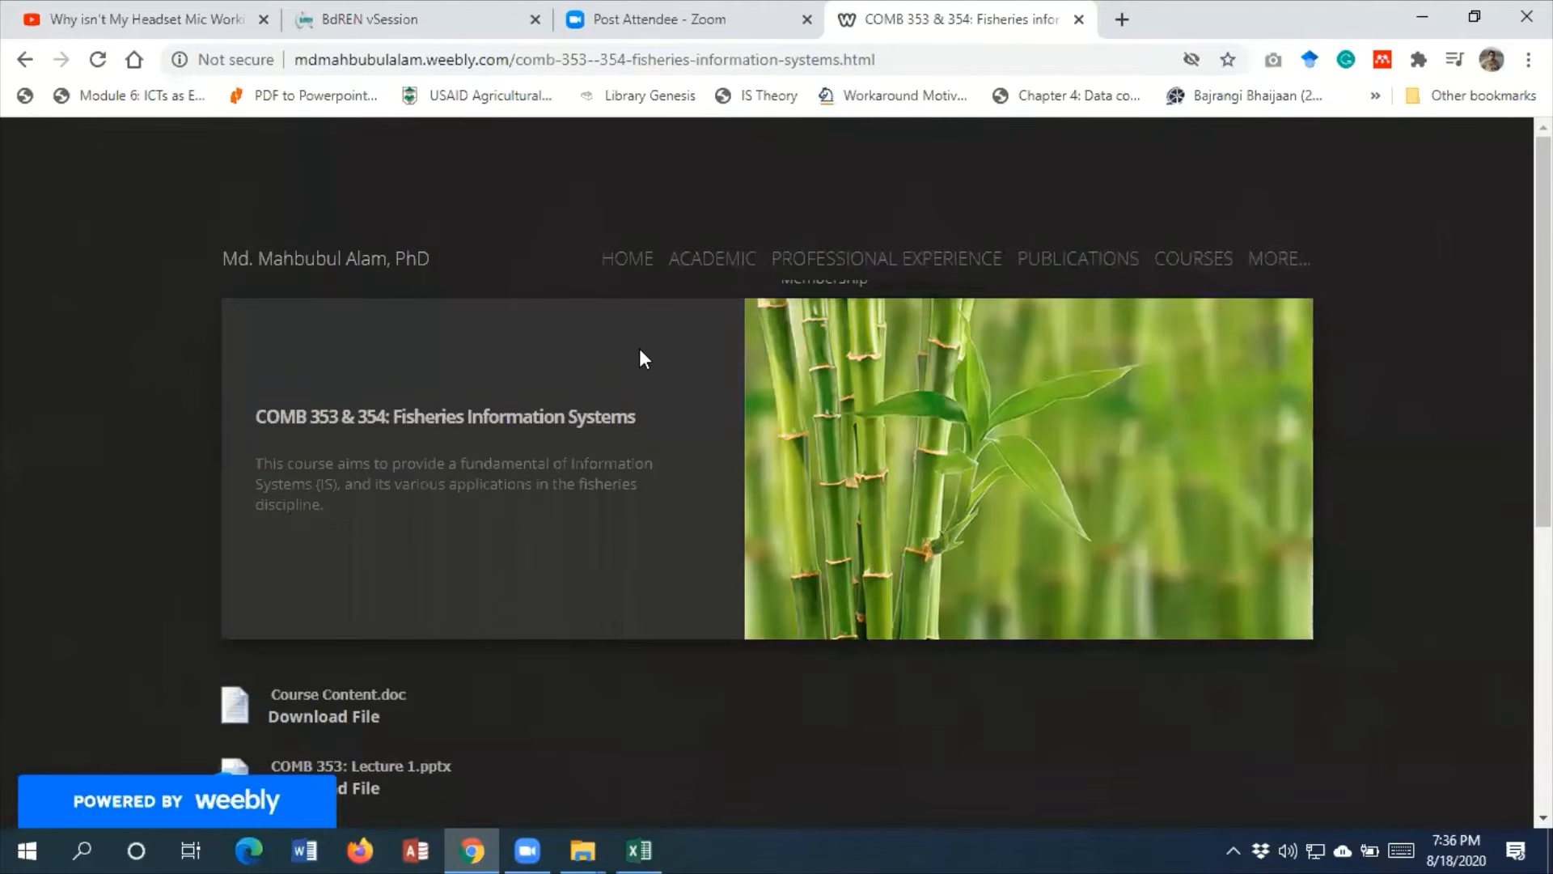
# Search the web for the course instructor by name and open the home page of the instructor's Weebly site
pyautogui.click(903, 63)
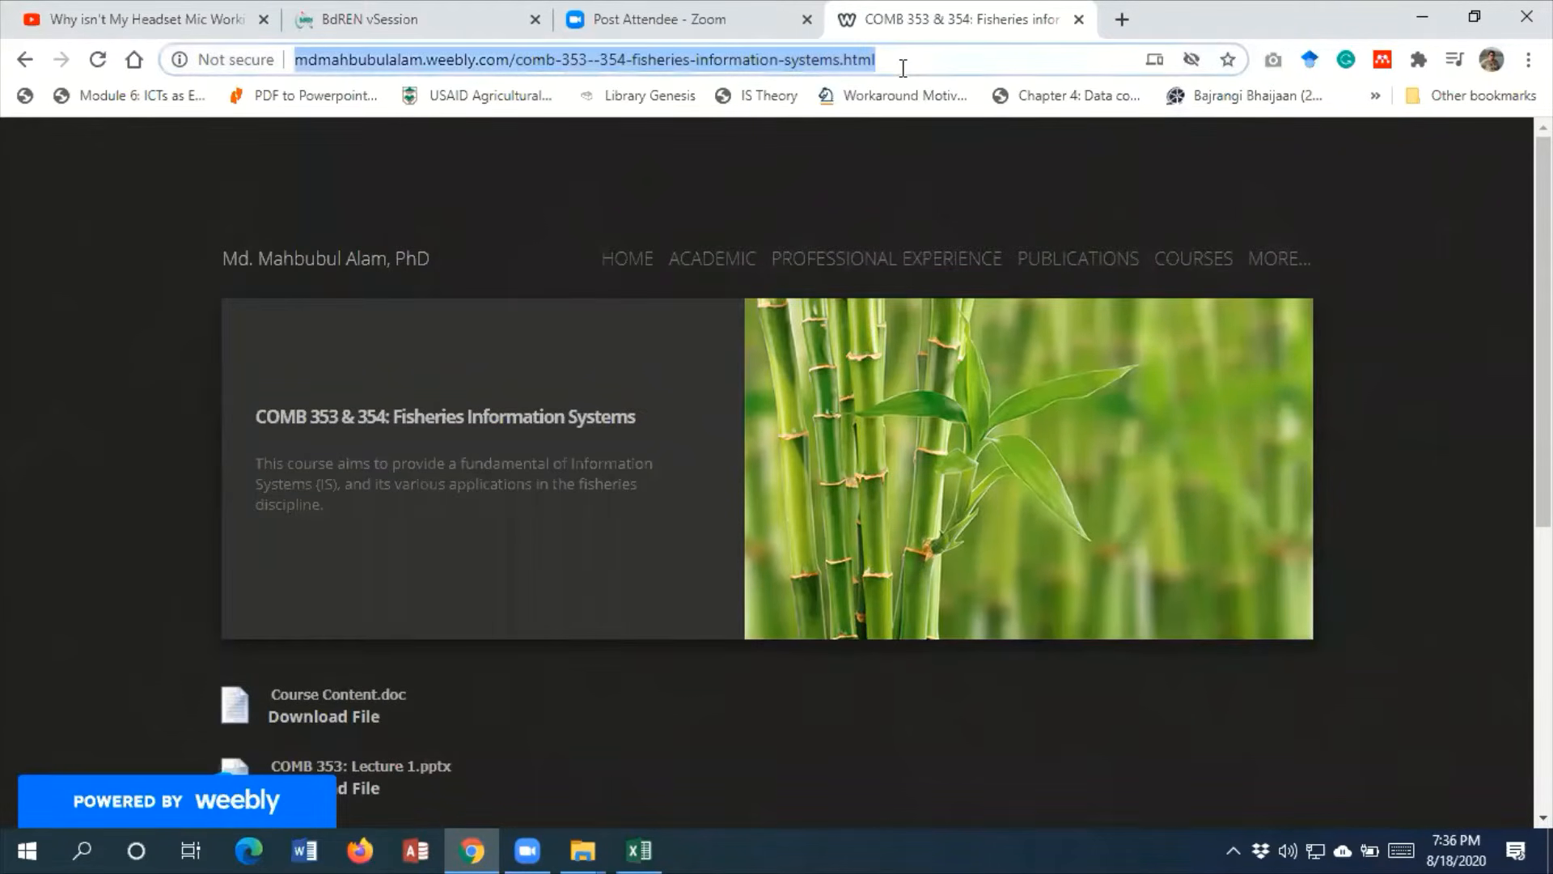
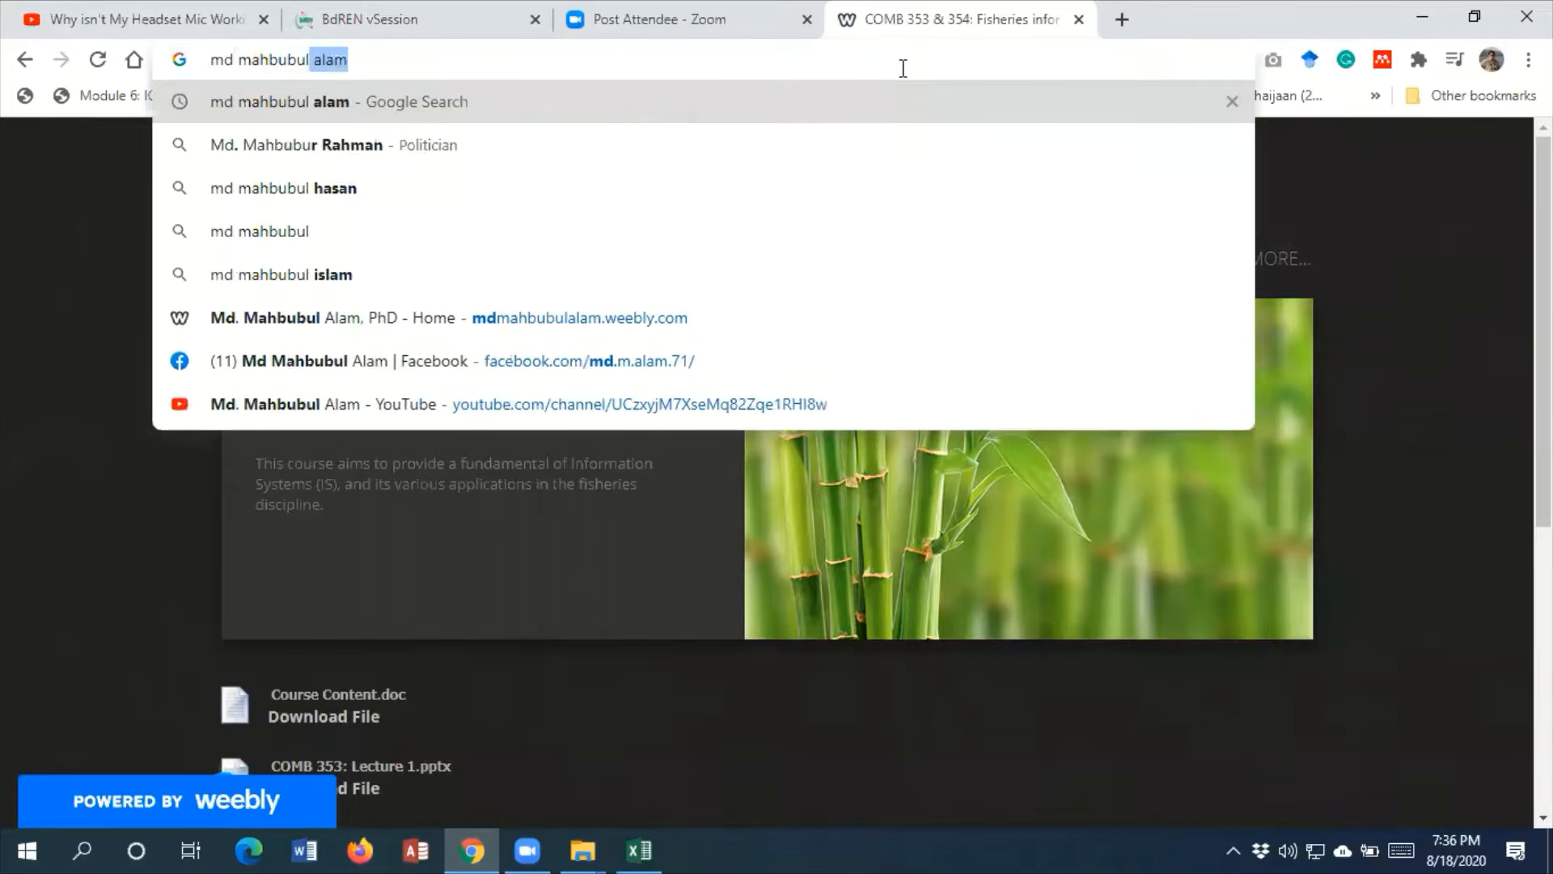
pyautogui.press('Return')
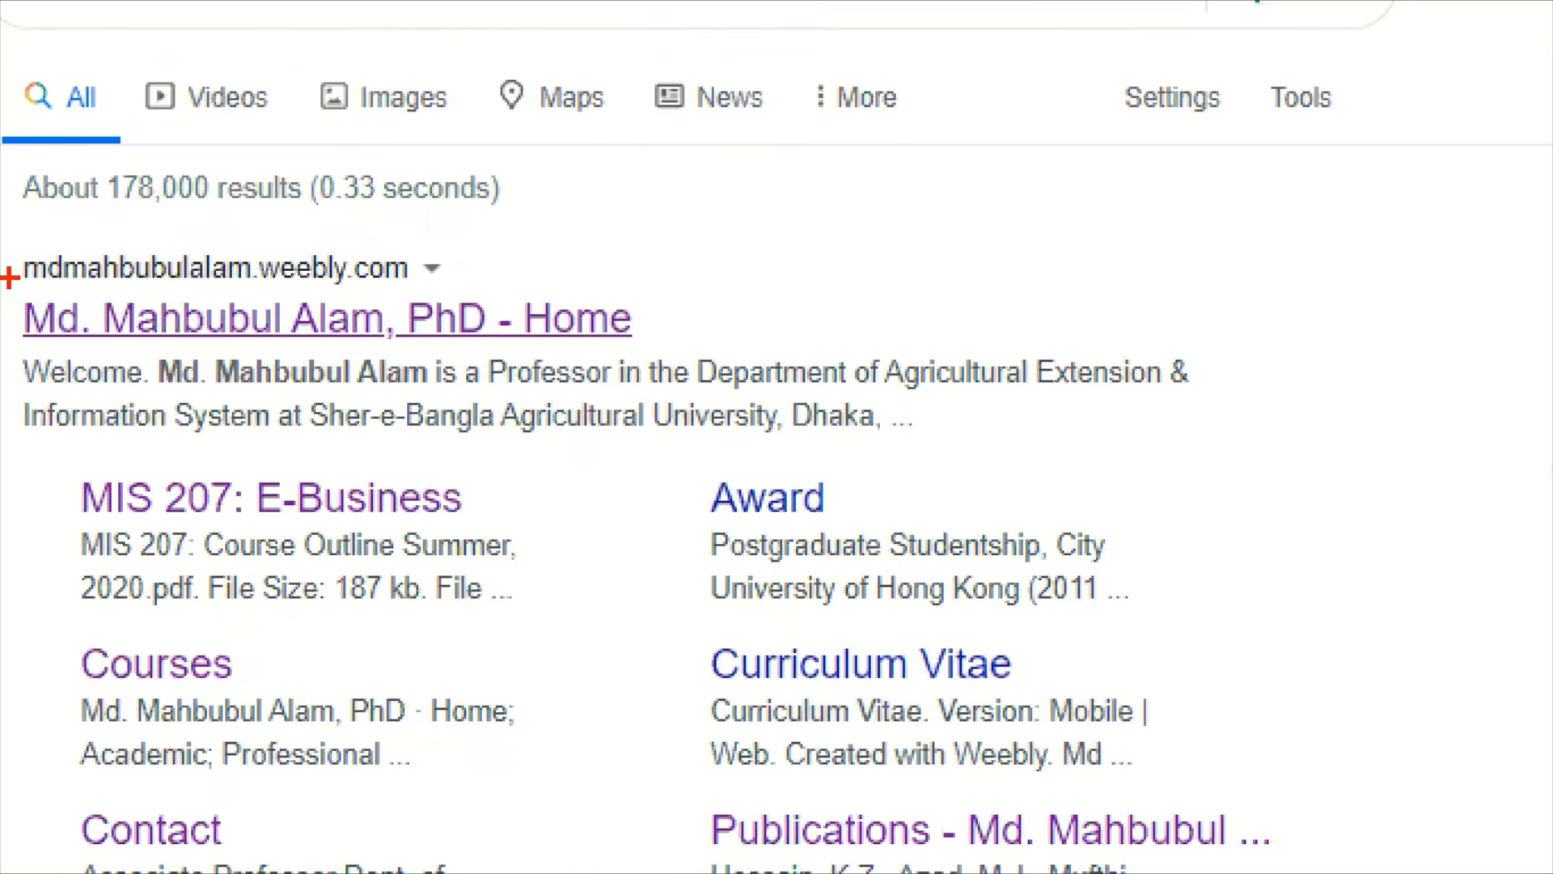
pyautogui.moveTo(9, 277); pyautogui.dragTo(704, 342)
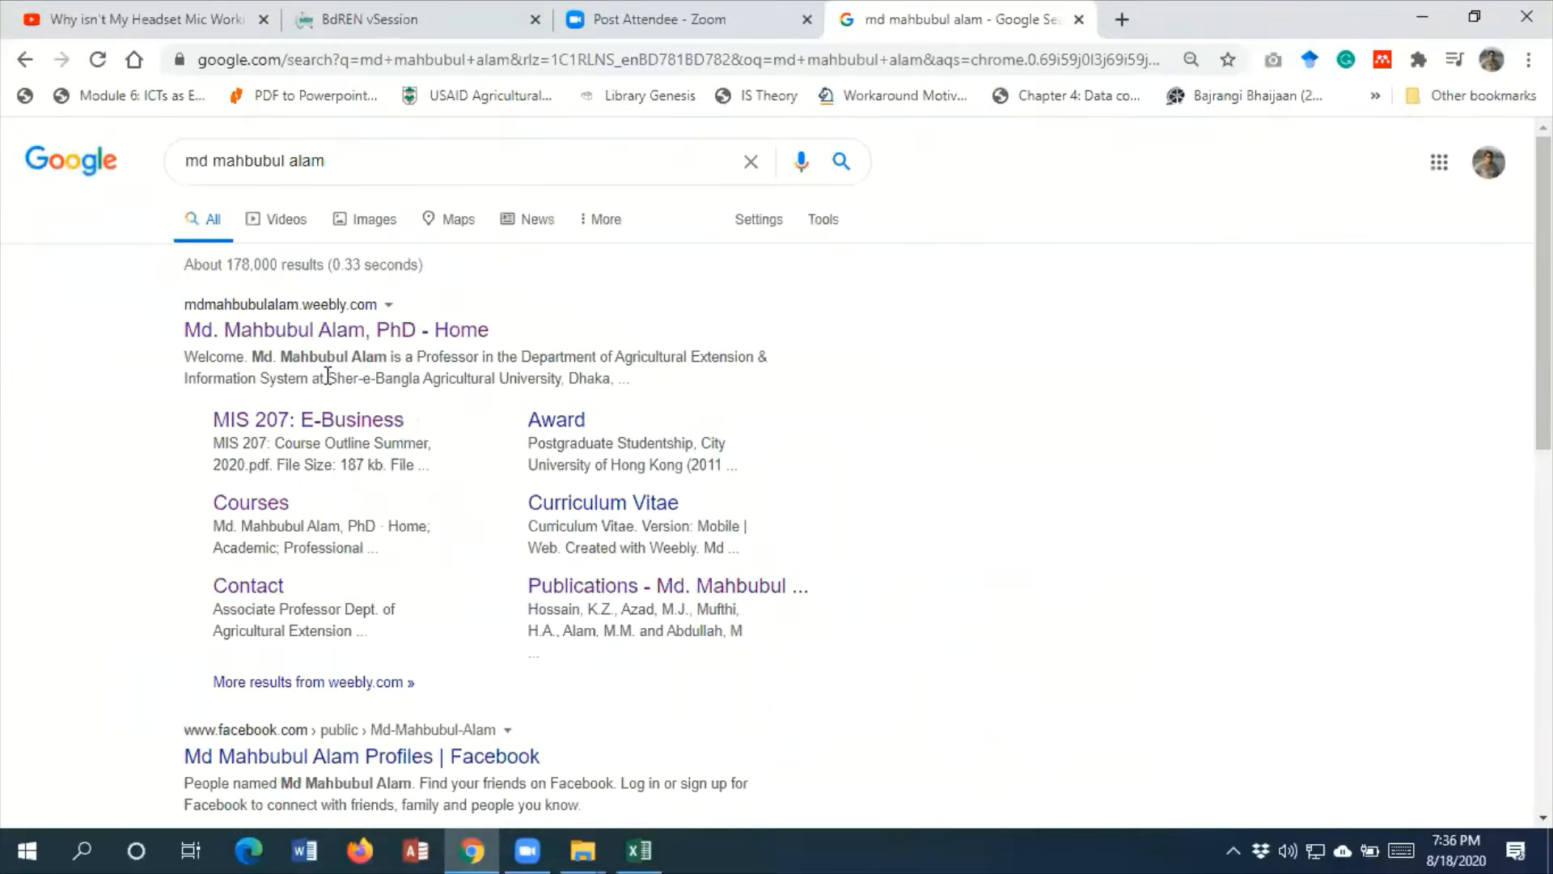
pyautogui.click(316, 323)
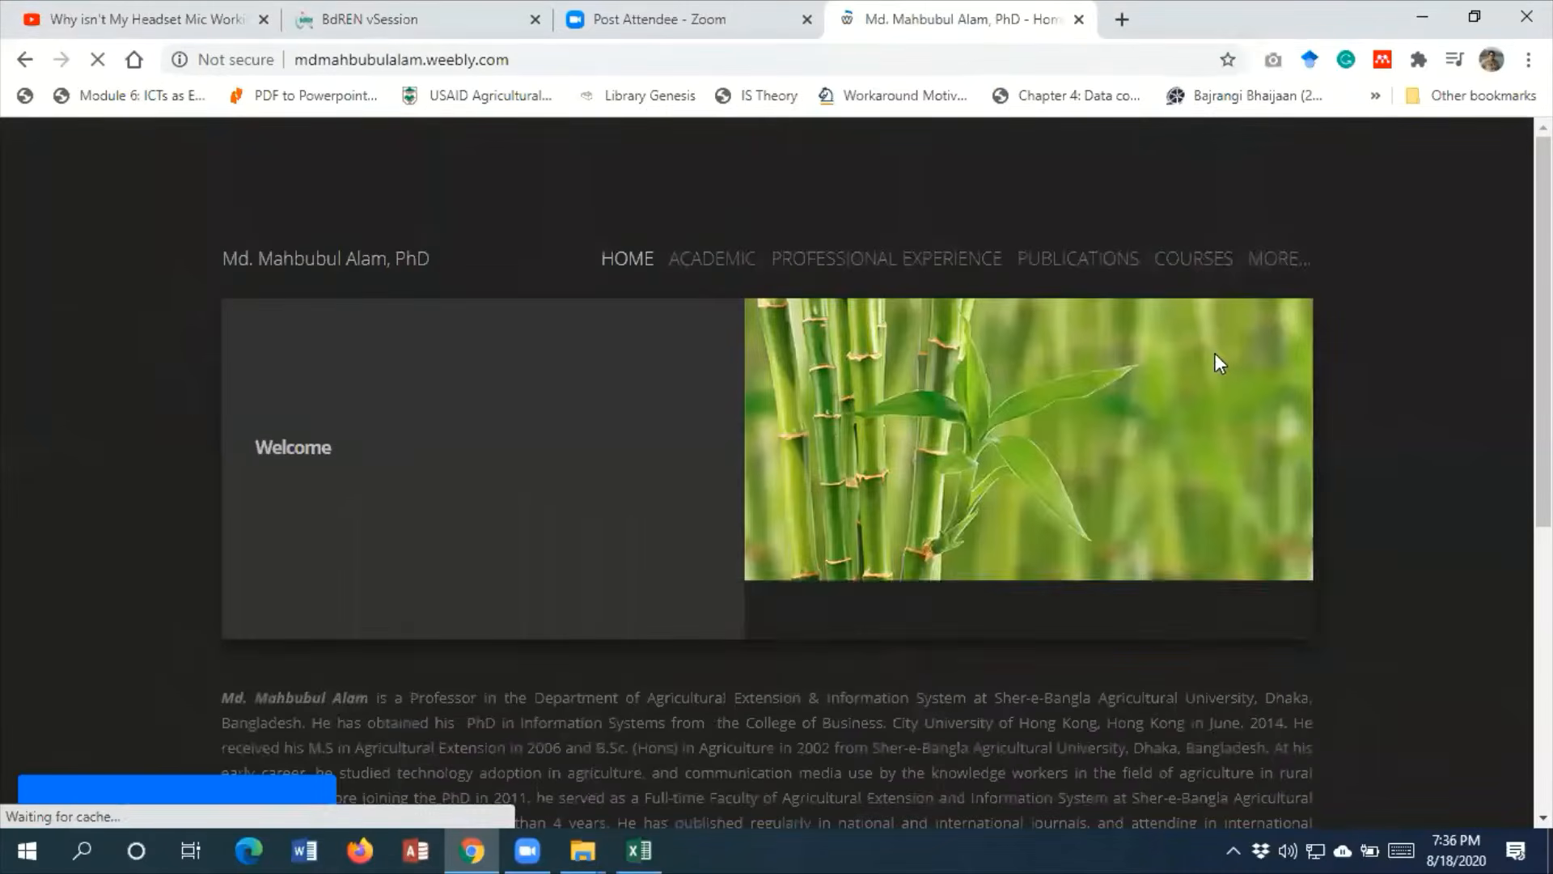
# Open the COMB 353 & 354: Fisheries Information Systems course page and look through its downloadable files
pyautogui.moveTo(1206, 264)
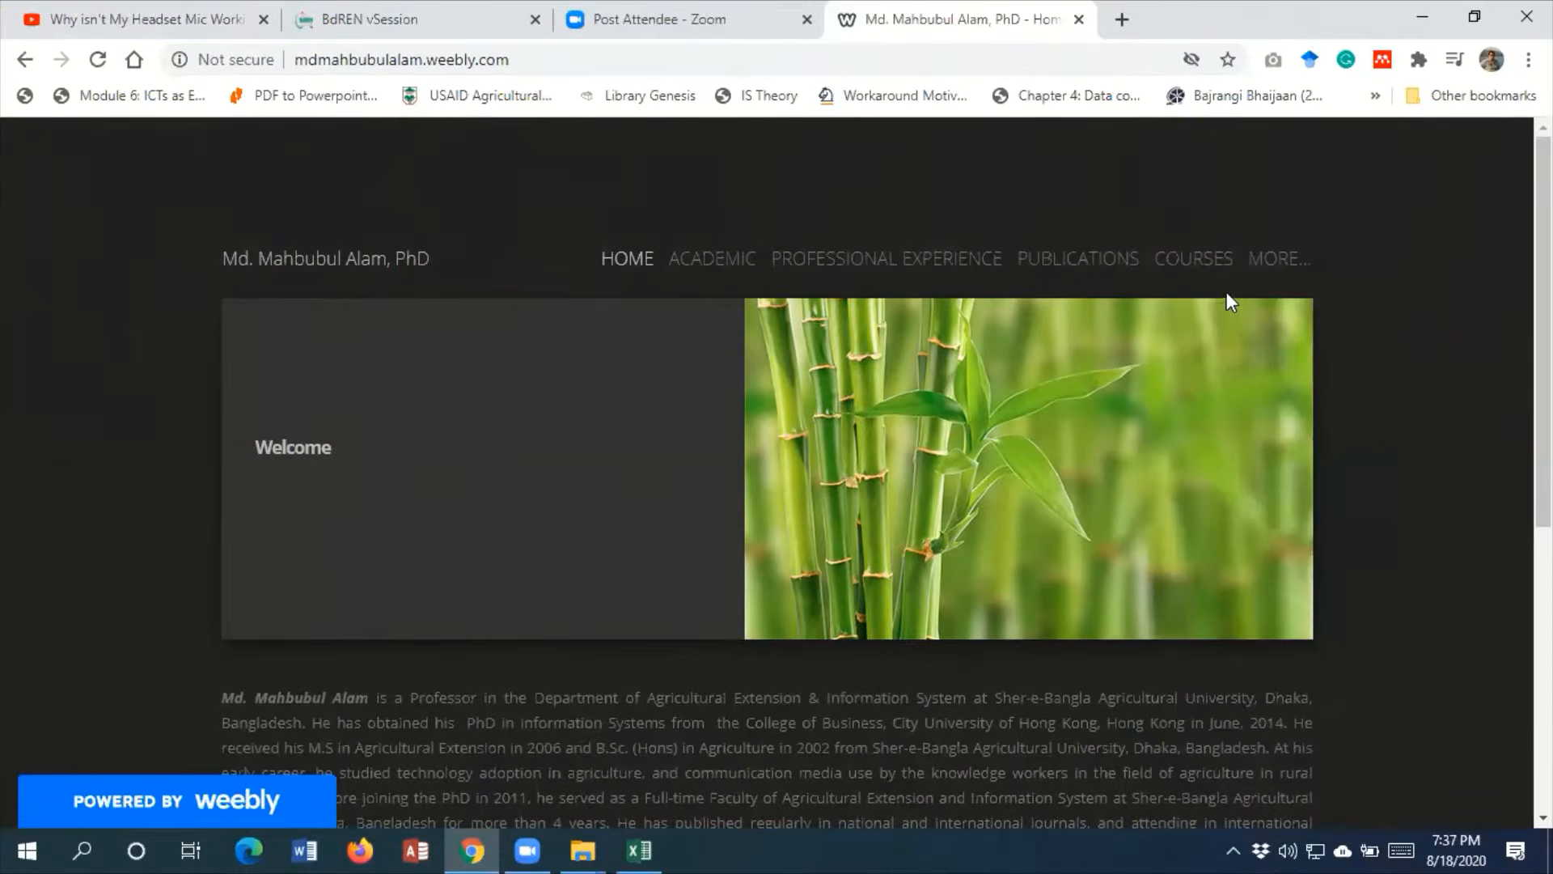
pyautogui.click(1202, 260)
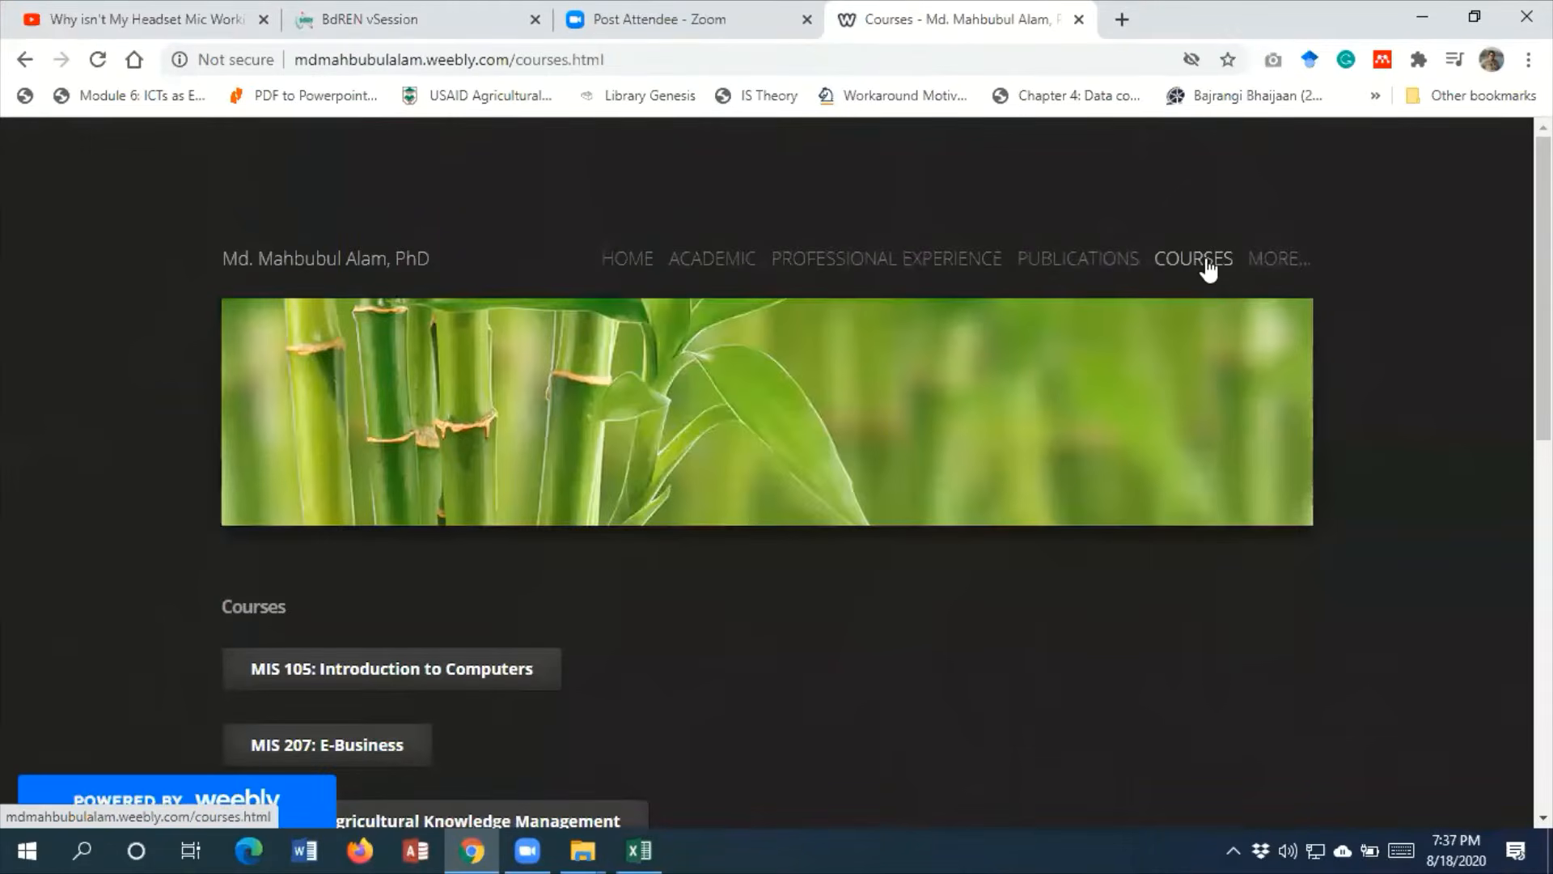
pyautogui.click(1208, 269)
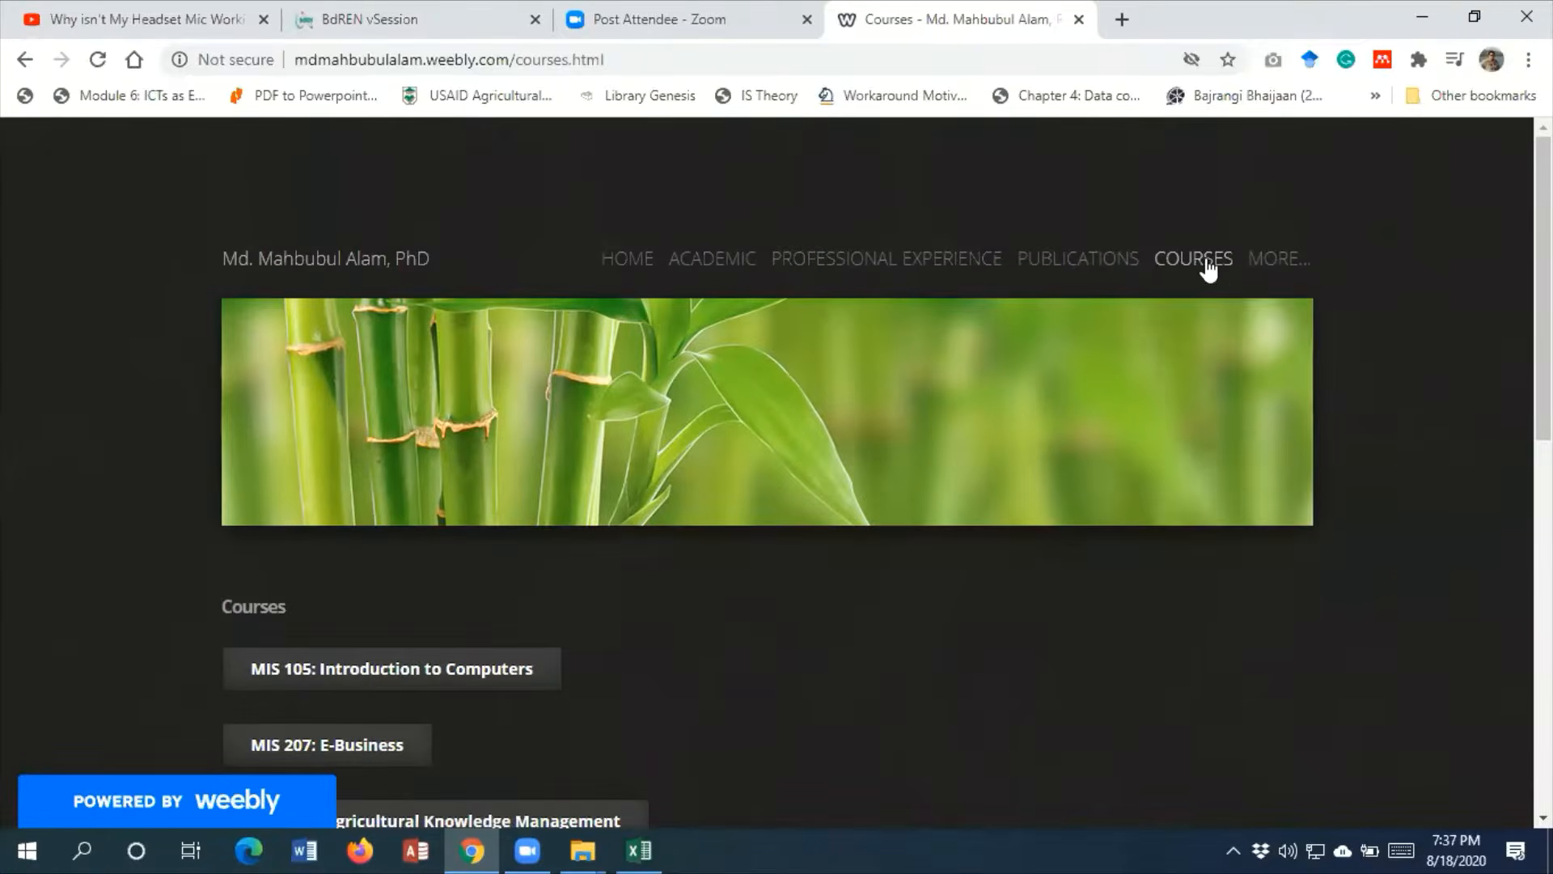
pyautogui.moveTo(1205, 263)
pyautogui.scroll(-3, 1260, 590)
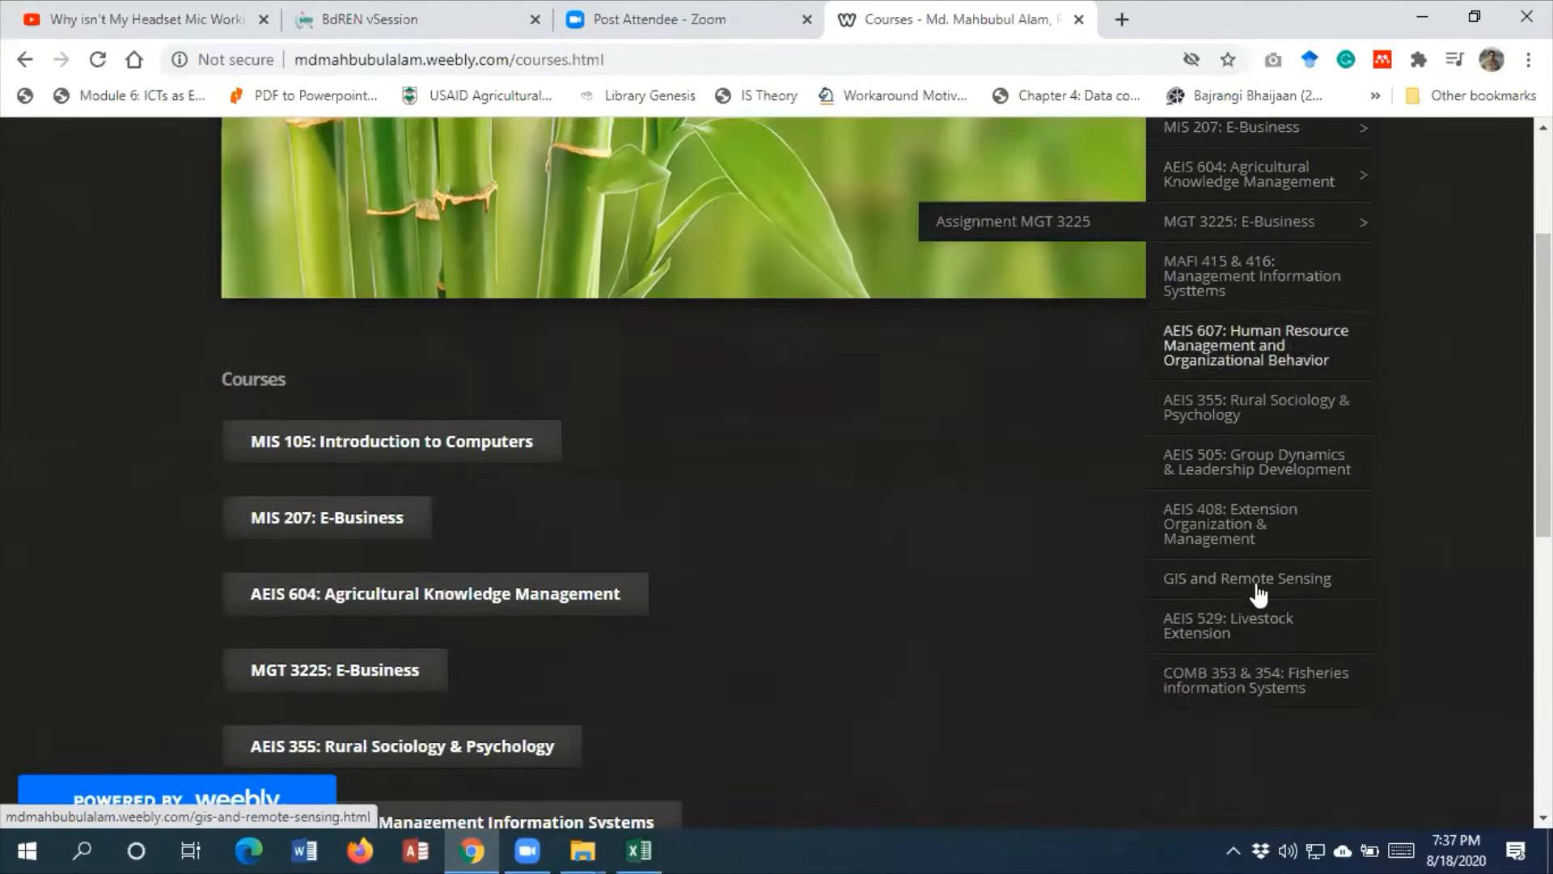
pyautogui.click(1293, 700)
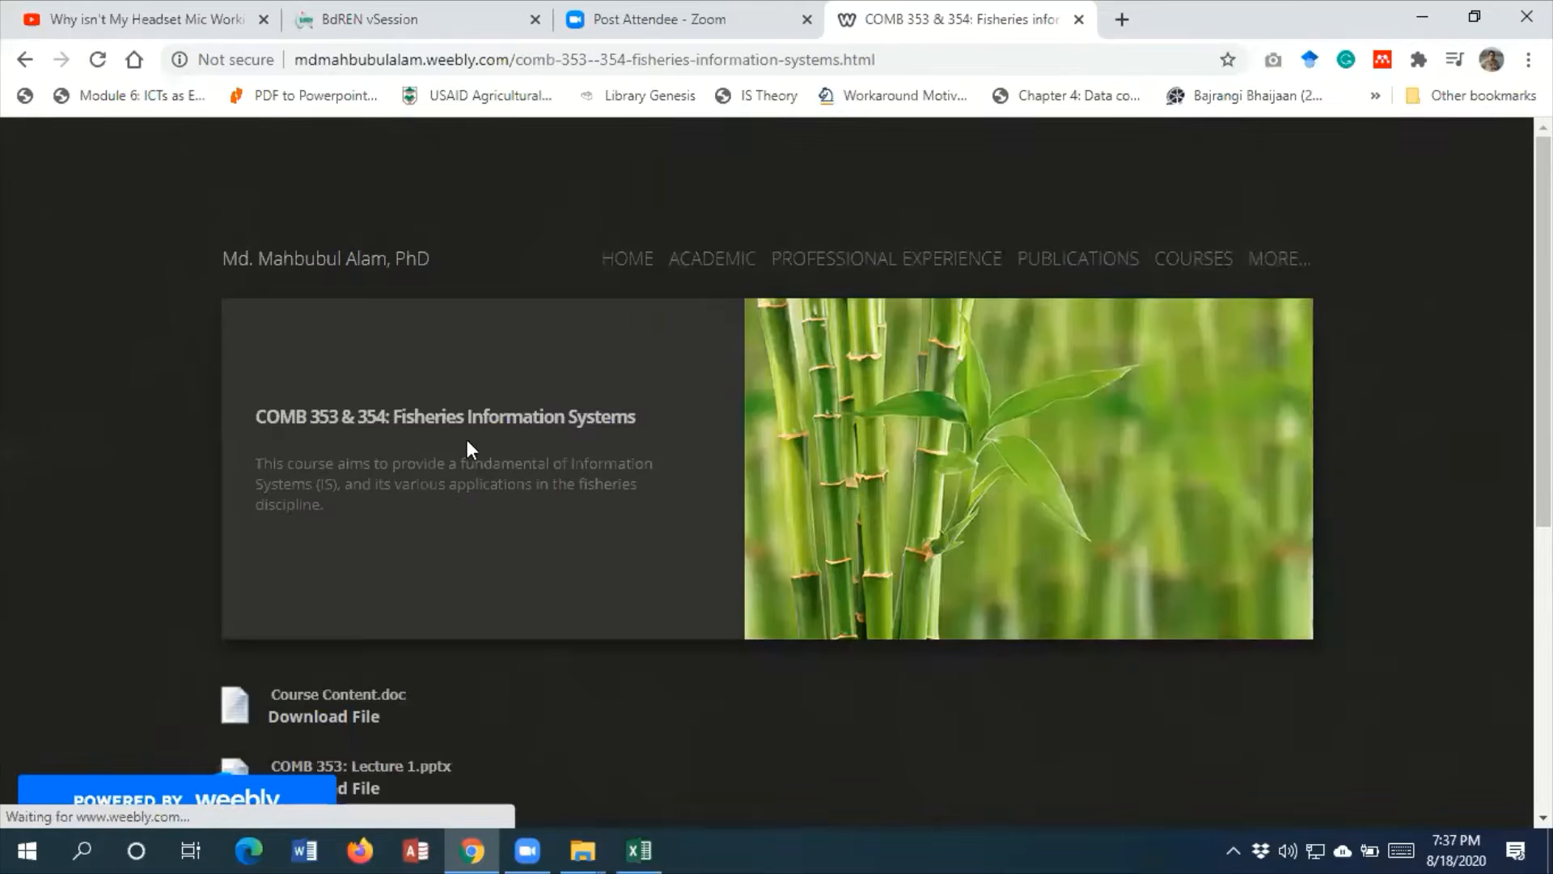
pyautogui.scroll(-3, 462, 438)
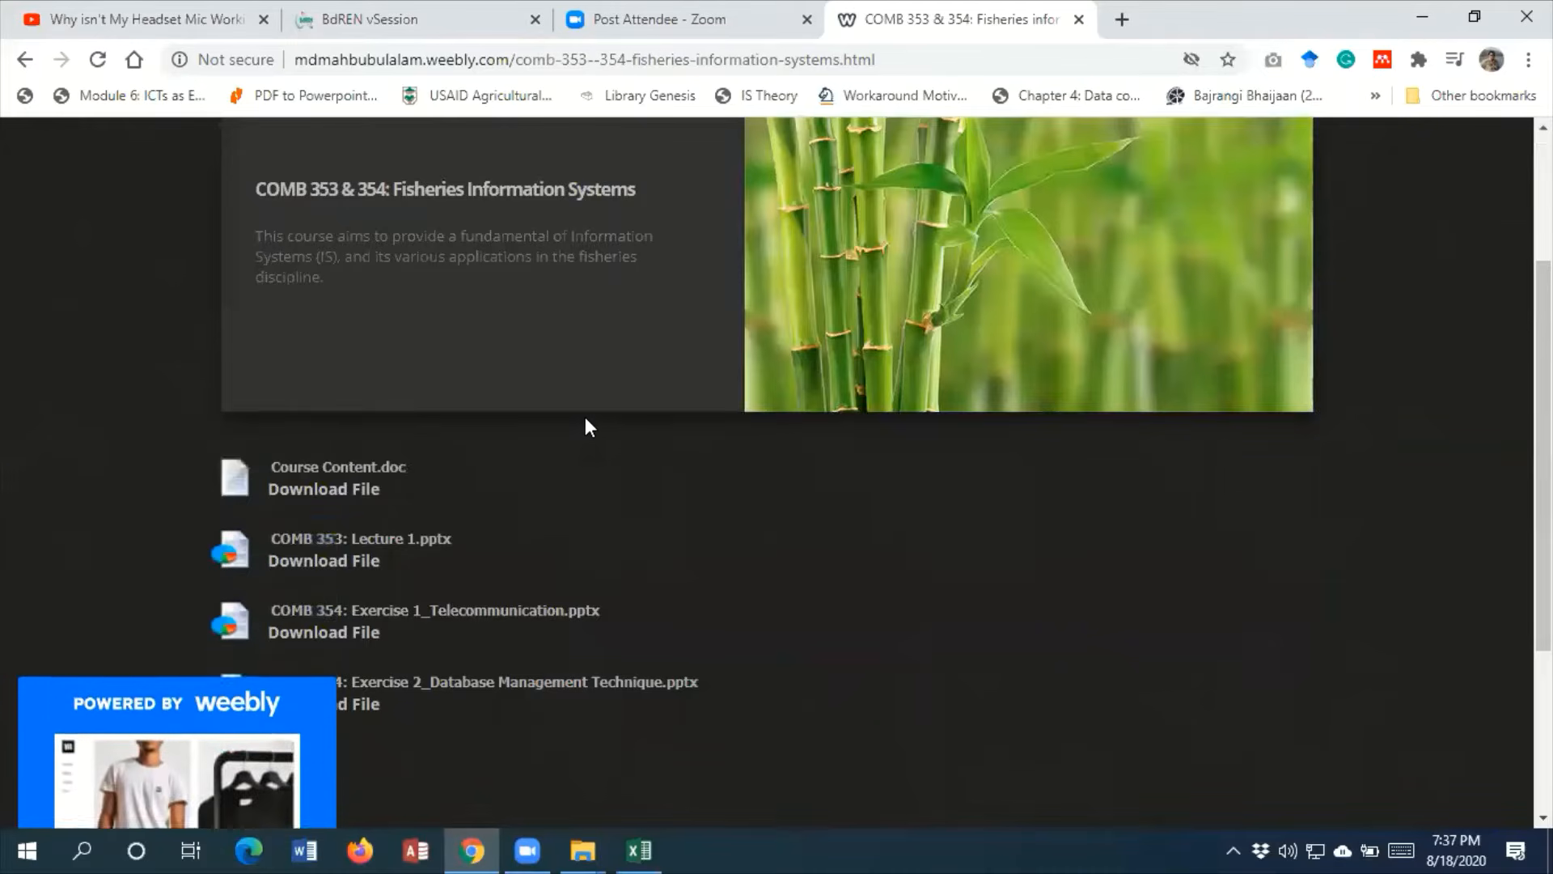
pyautogui.scroll(-1, 586, 419)
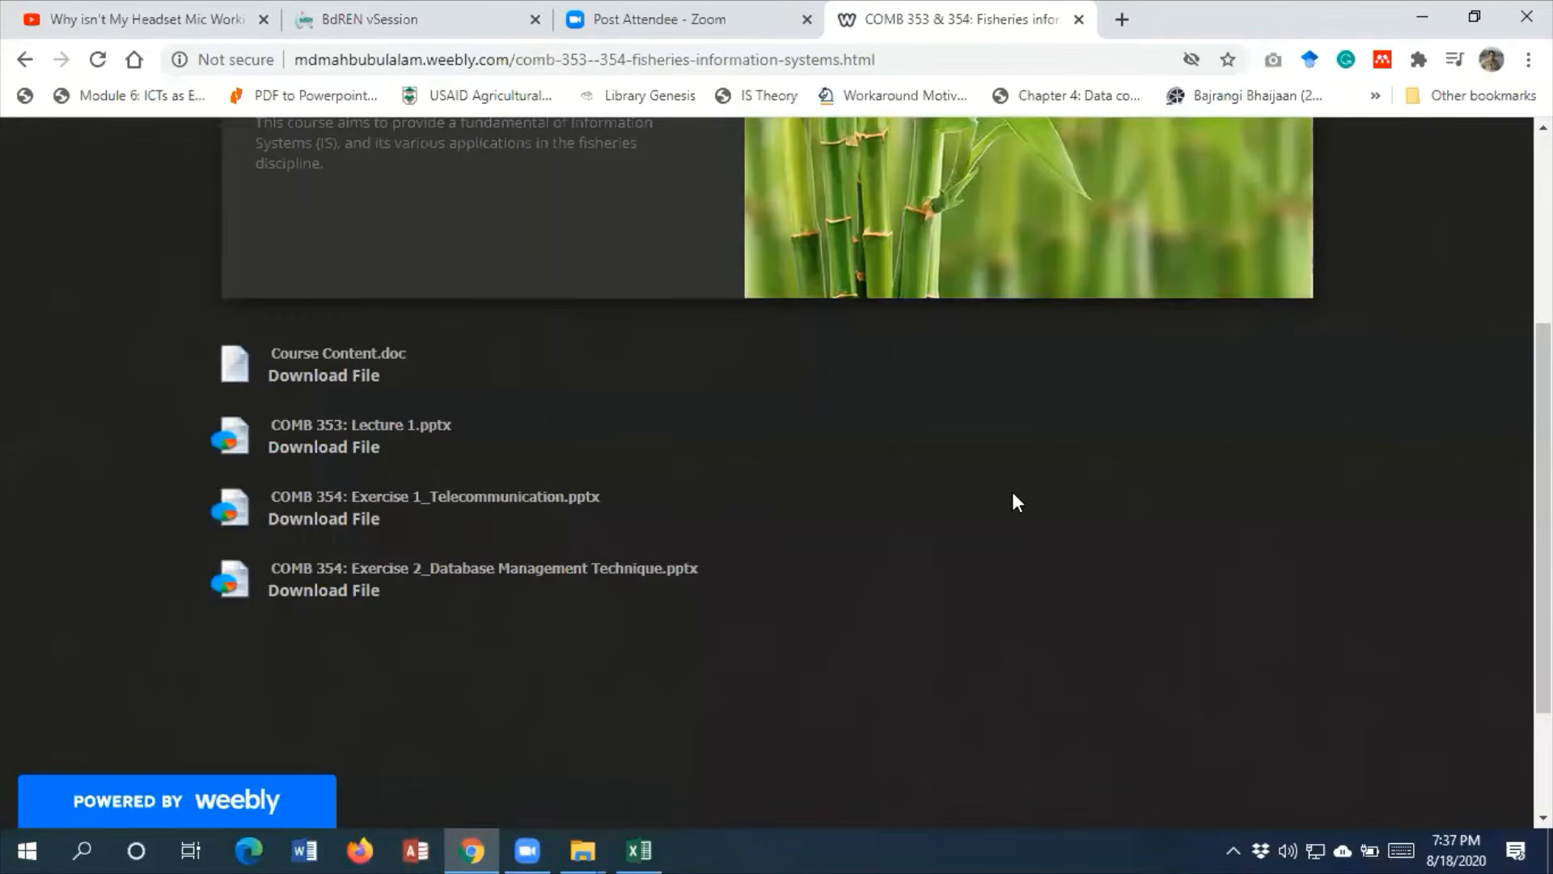
# Open the MAFI 415 & 416 course page and go to the Excel practice files at the end of its downloads
pyautogui.scroll(4, 1012, 492)
pyautogui.moveTo(1182, 267)
pyautogui.moveTo(1288, 414)
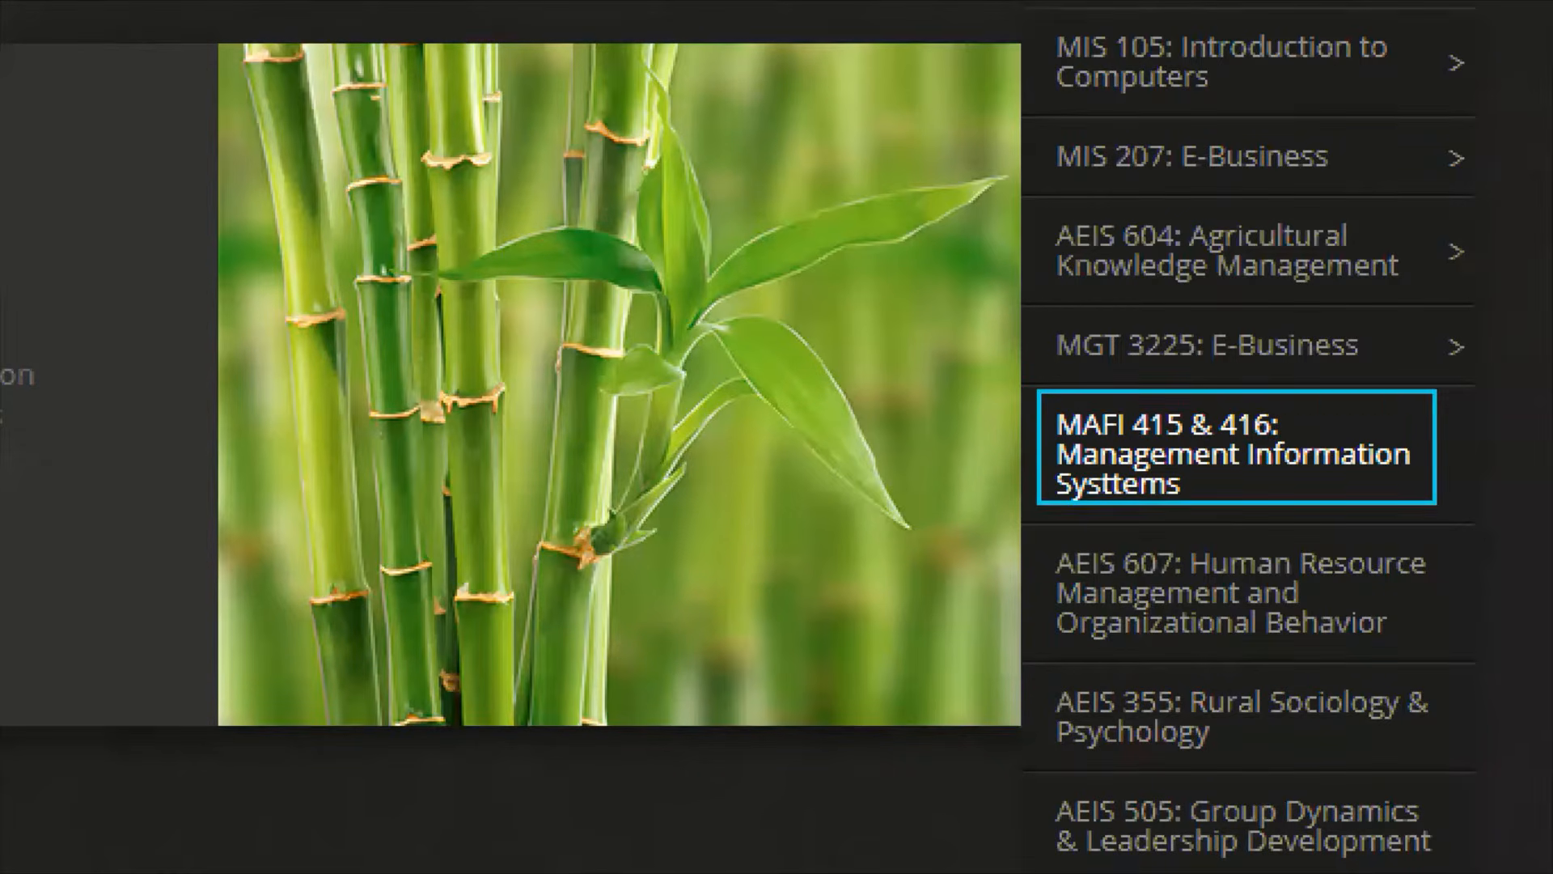
pyautogui.moveTo(1438, 448)
pyautogui.mouseDown()
pyautogui.moveTo(1484, 432)
pyautogui.moveTo(1501, 480)
pyautogui.mouseUp()
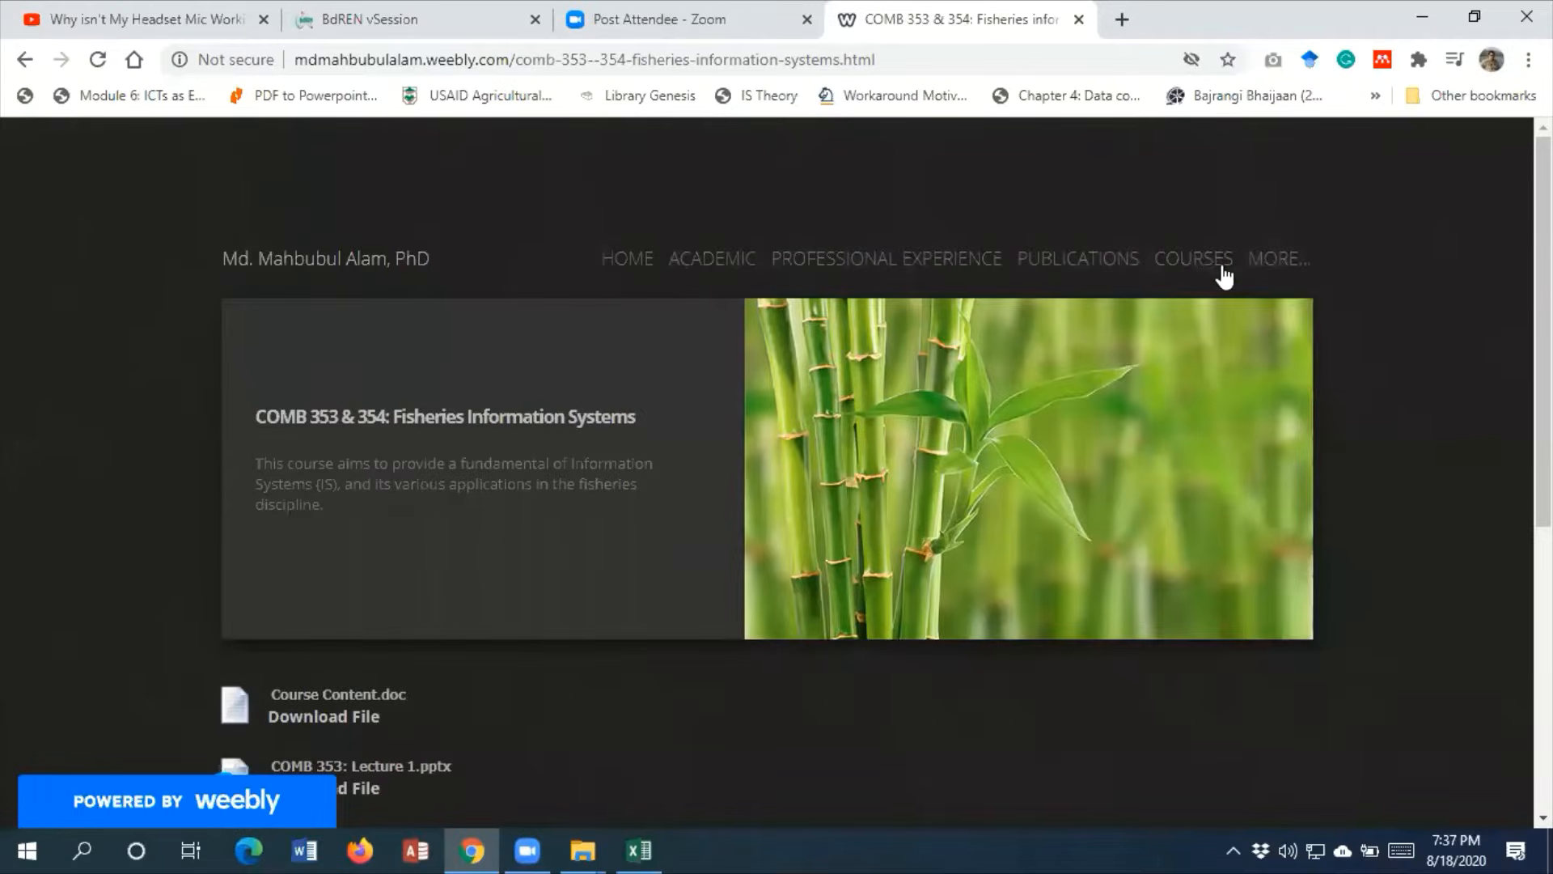
pyautogui.click(1223, 272)
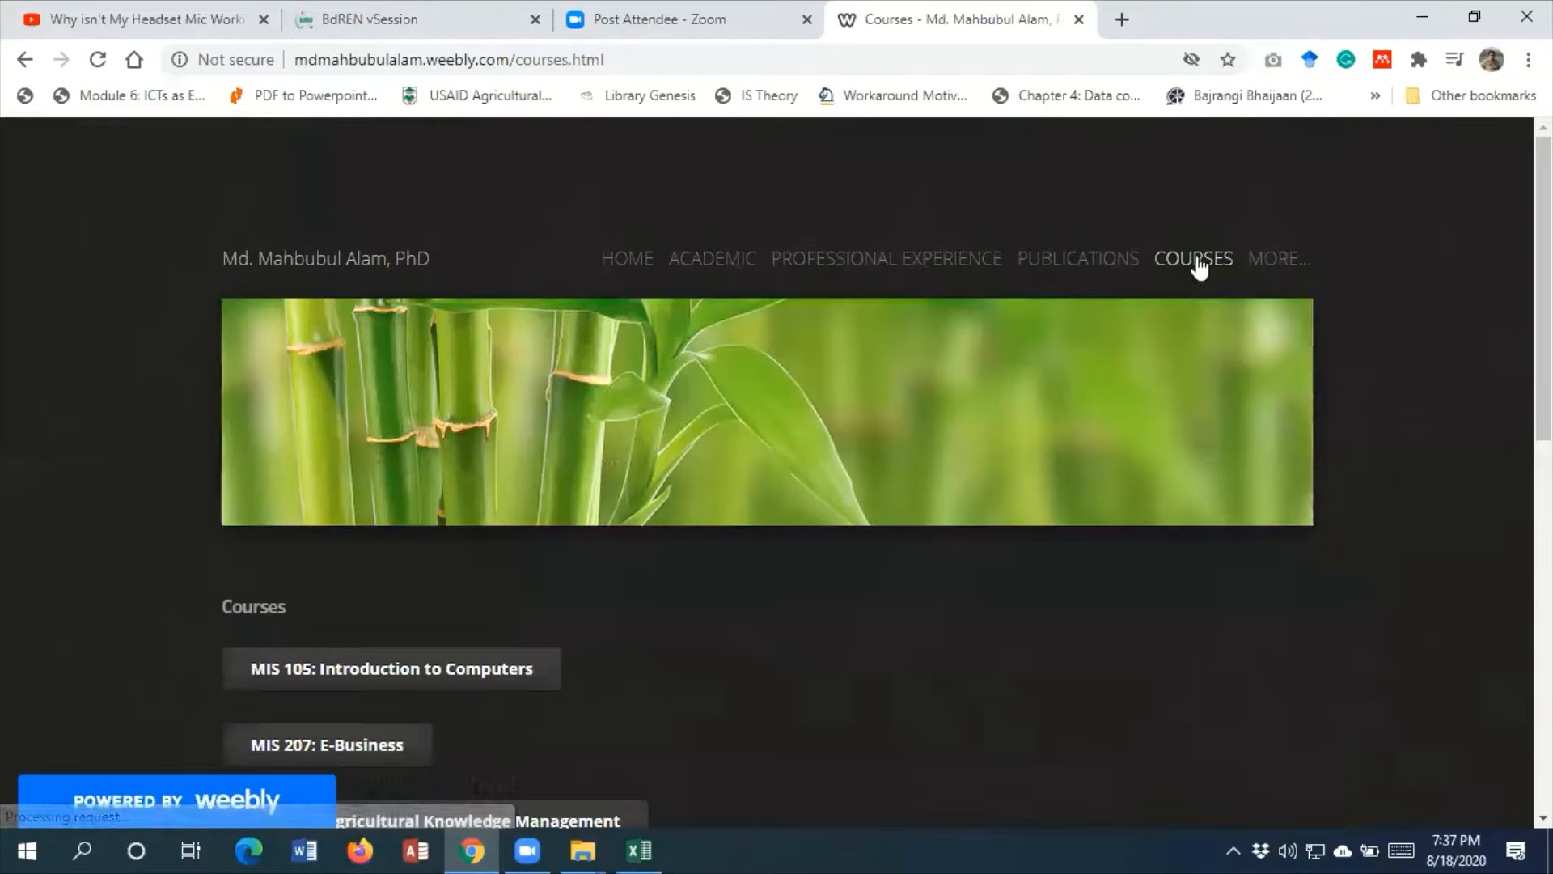
pyautogui.moveTo(1200, 267)
pyautogui.click(1262, 509)
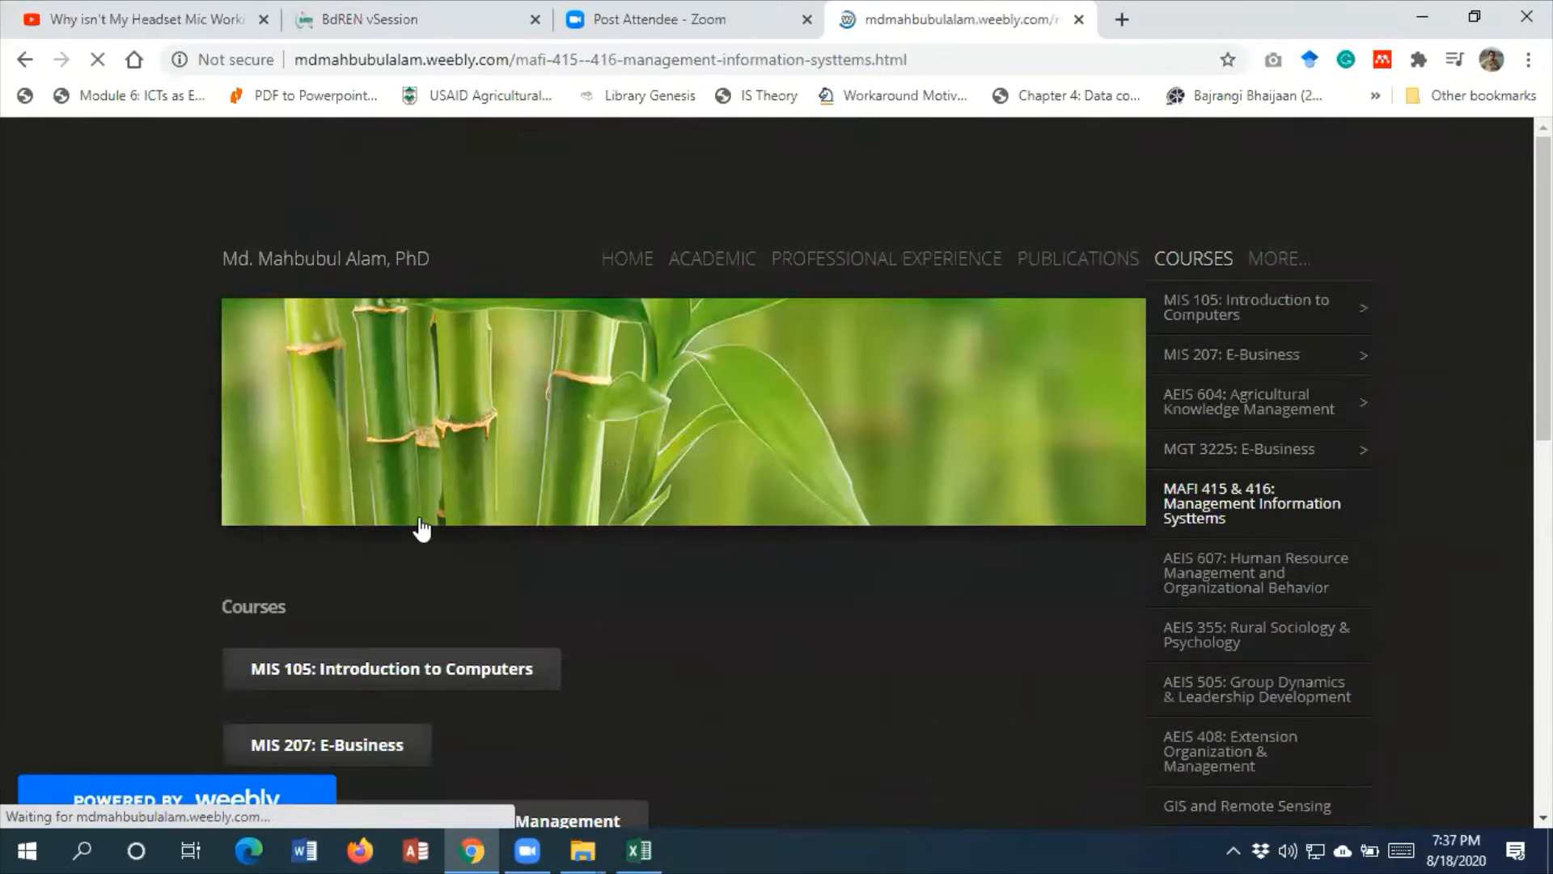
pyautogui.scroll(-15, 419, 521)
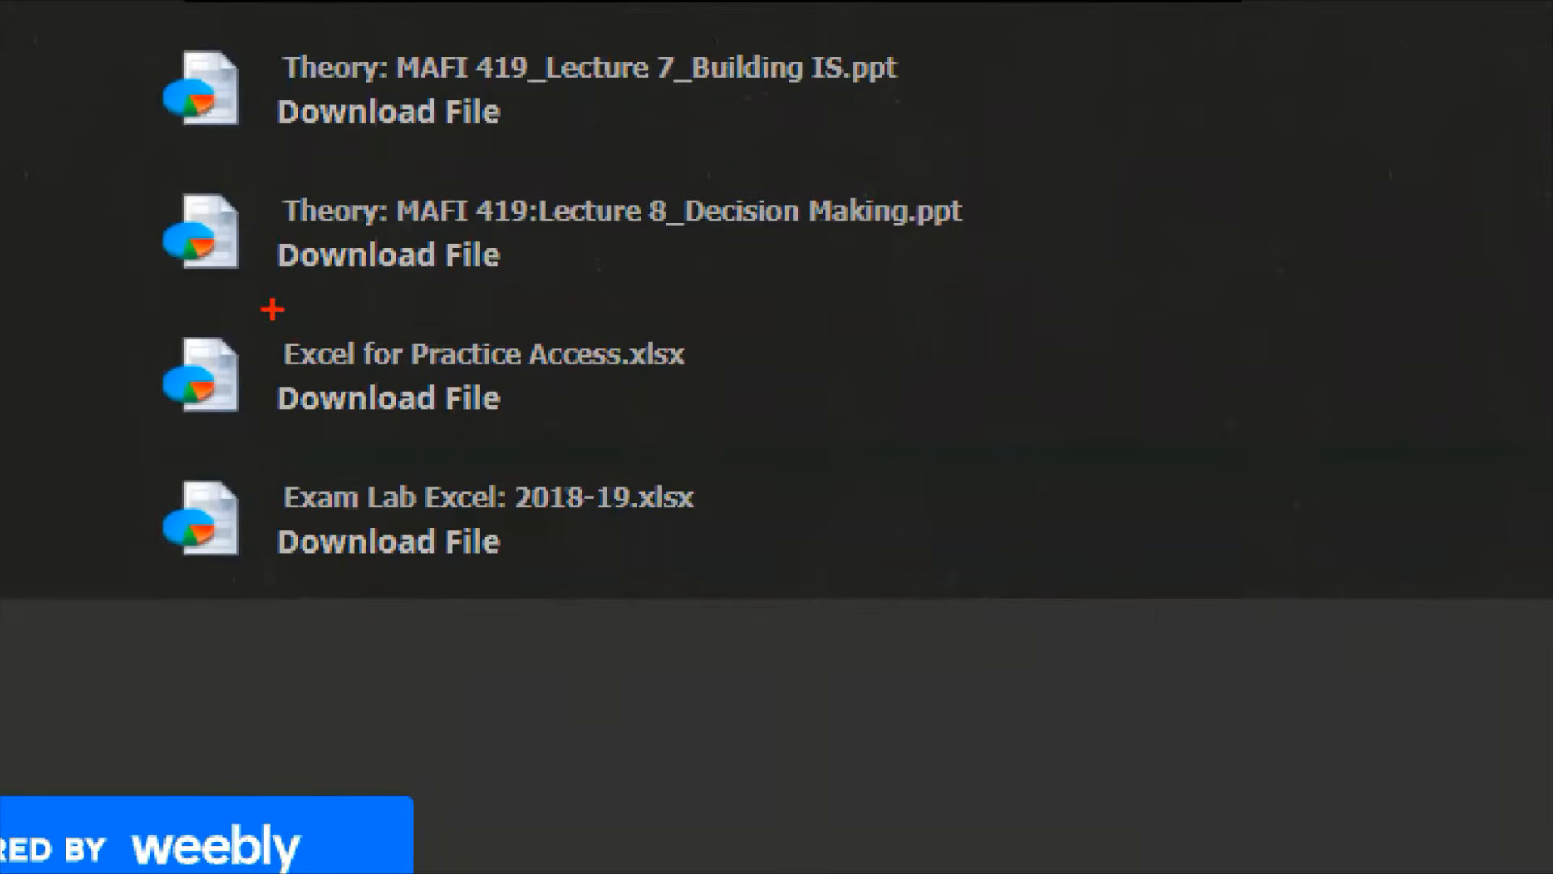
pyautogui.moveTo(279, 303)
pyautogui.mouseDown()
pyautogui.moveTo(426, 381)
pyautogui.moveTo(732, 468)
pyautogui.moveTo(715, 423)
pyautogui.mouseUp()
pyautogui.moveTo(728, 518); pyautogui.dragTo(708, 610)
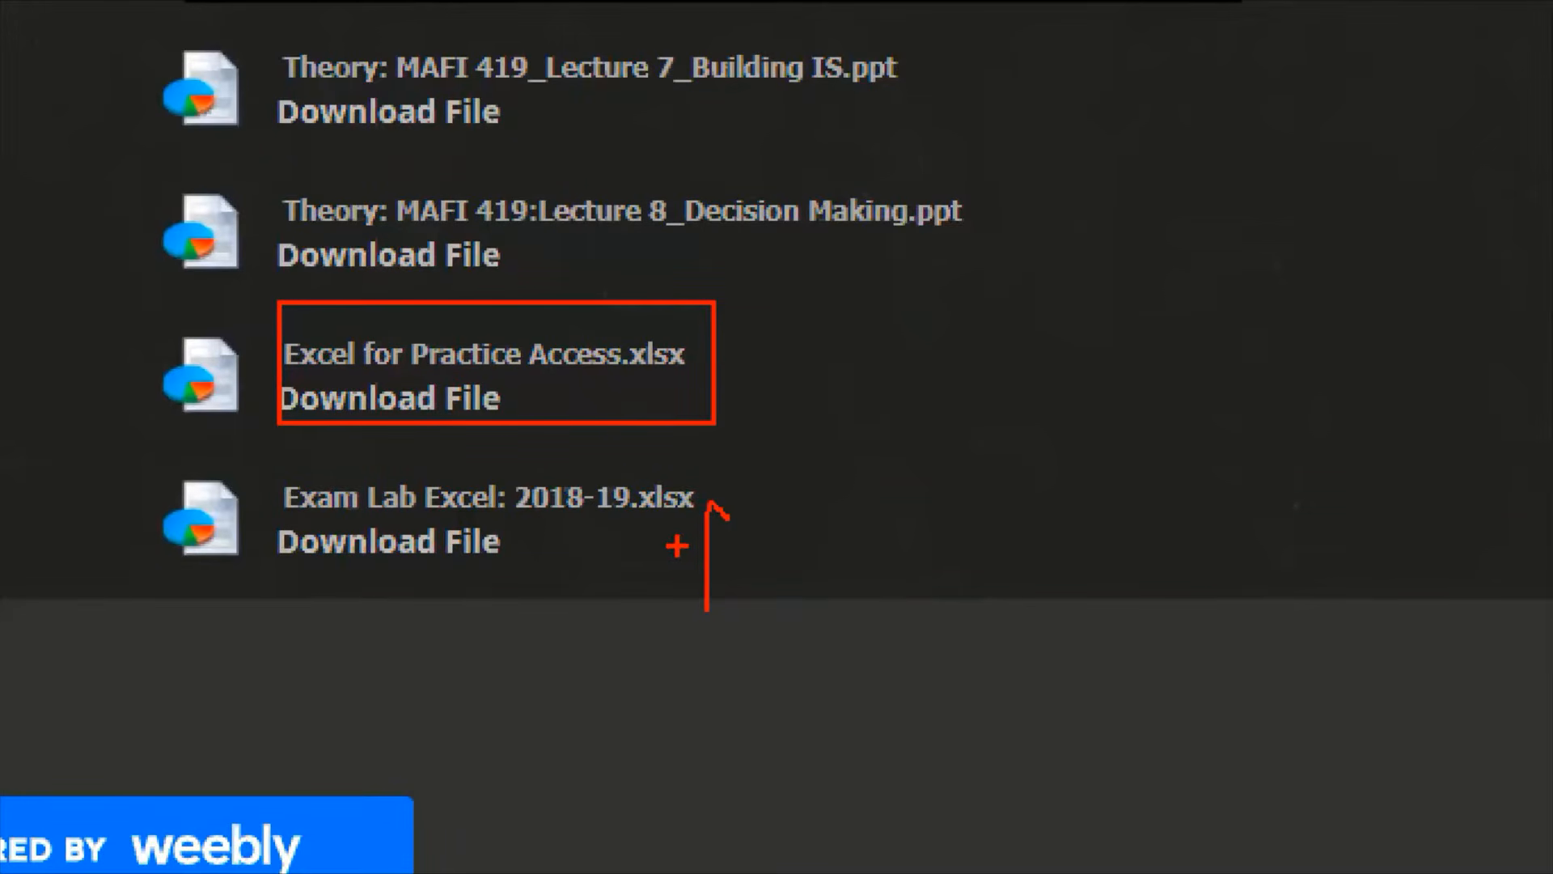
pyautogui.moveTo(678, 548); pyautogui.dragTo(764, 595)
pyautogui.moveTo(535, 538); pyautogui.dragTo(588, 532)
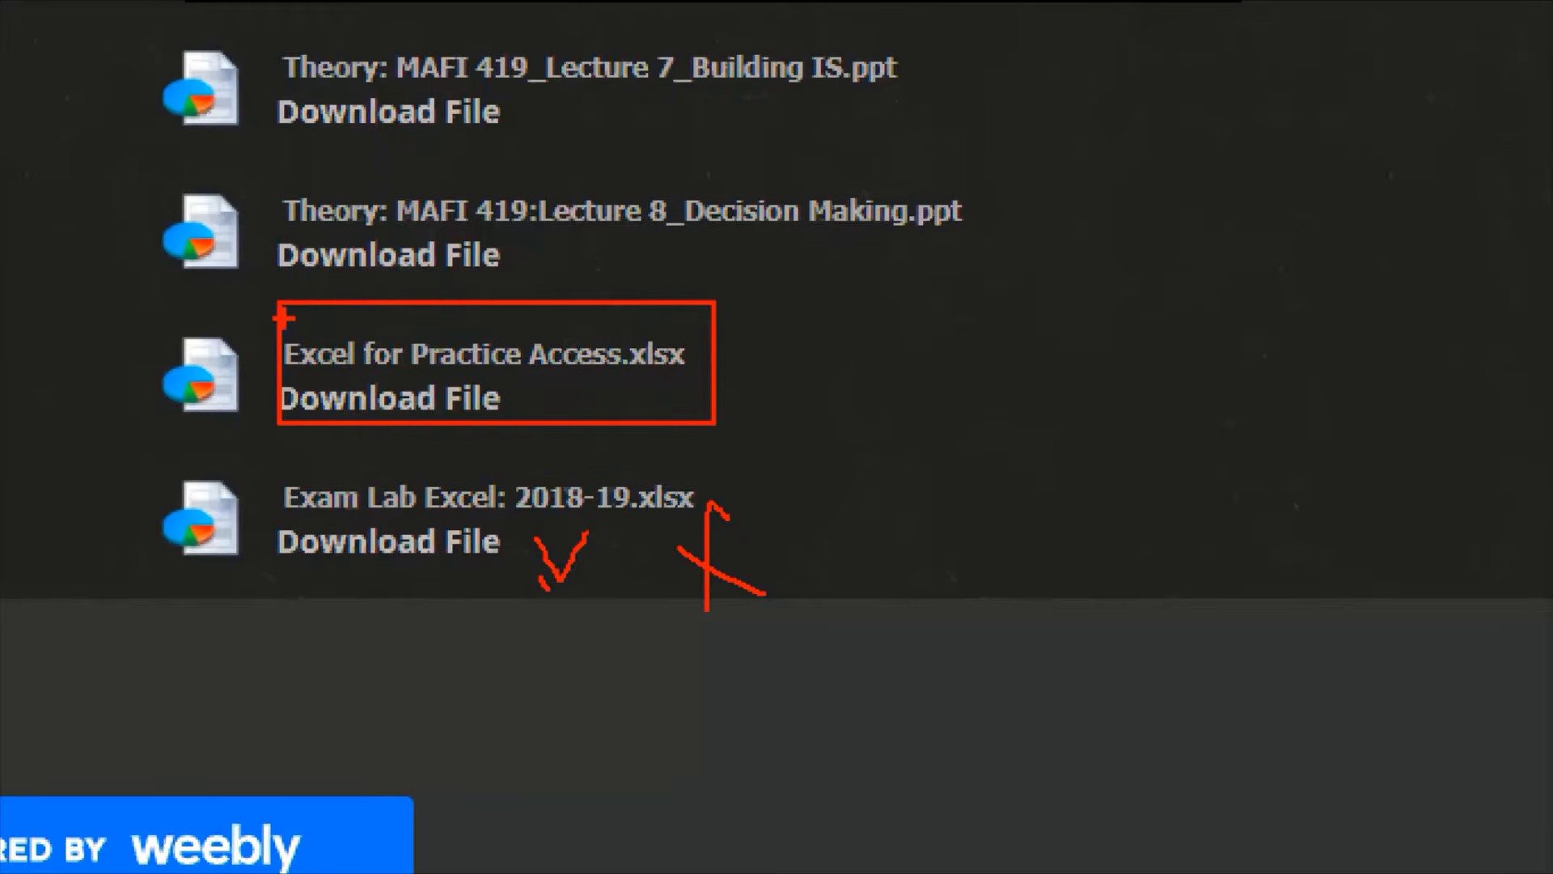
pyautogui.moveTo(283, 317); pyautogui.dragTo(363, 374)
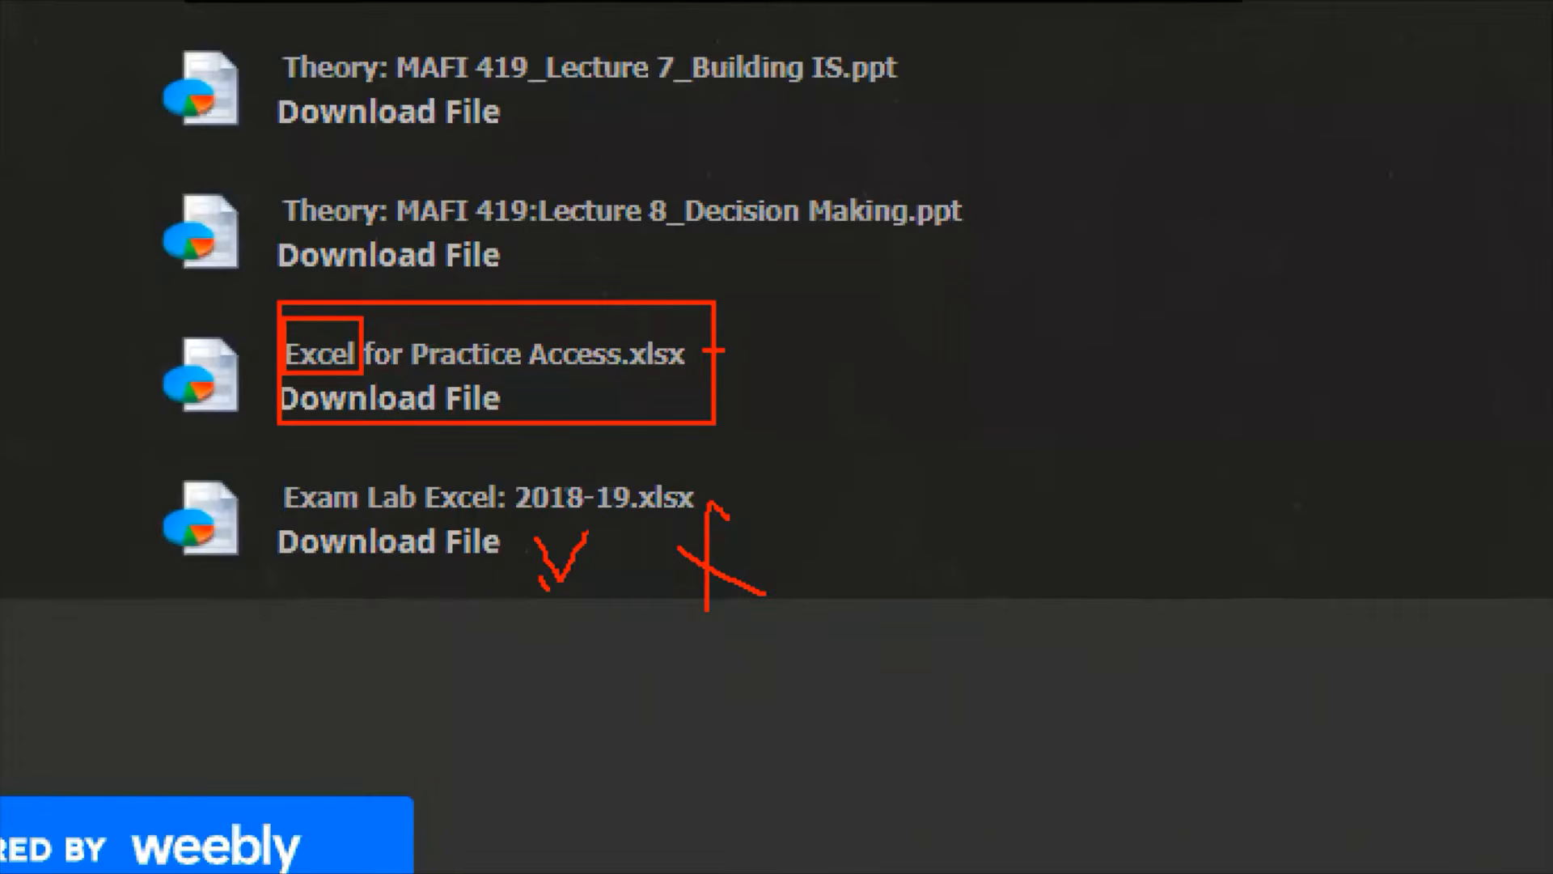
pyautogui.moveTo(713, 350)
pyautogui.mouseDown()
pyautogui.moveTo(736, 400)
pyautogui.moveTo(849, 243)
pyautogui.mouseUp()
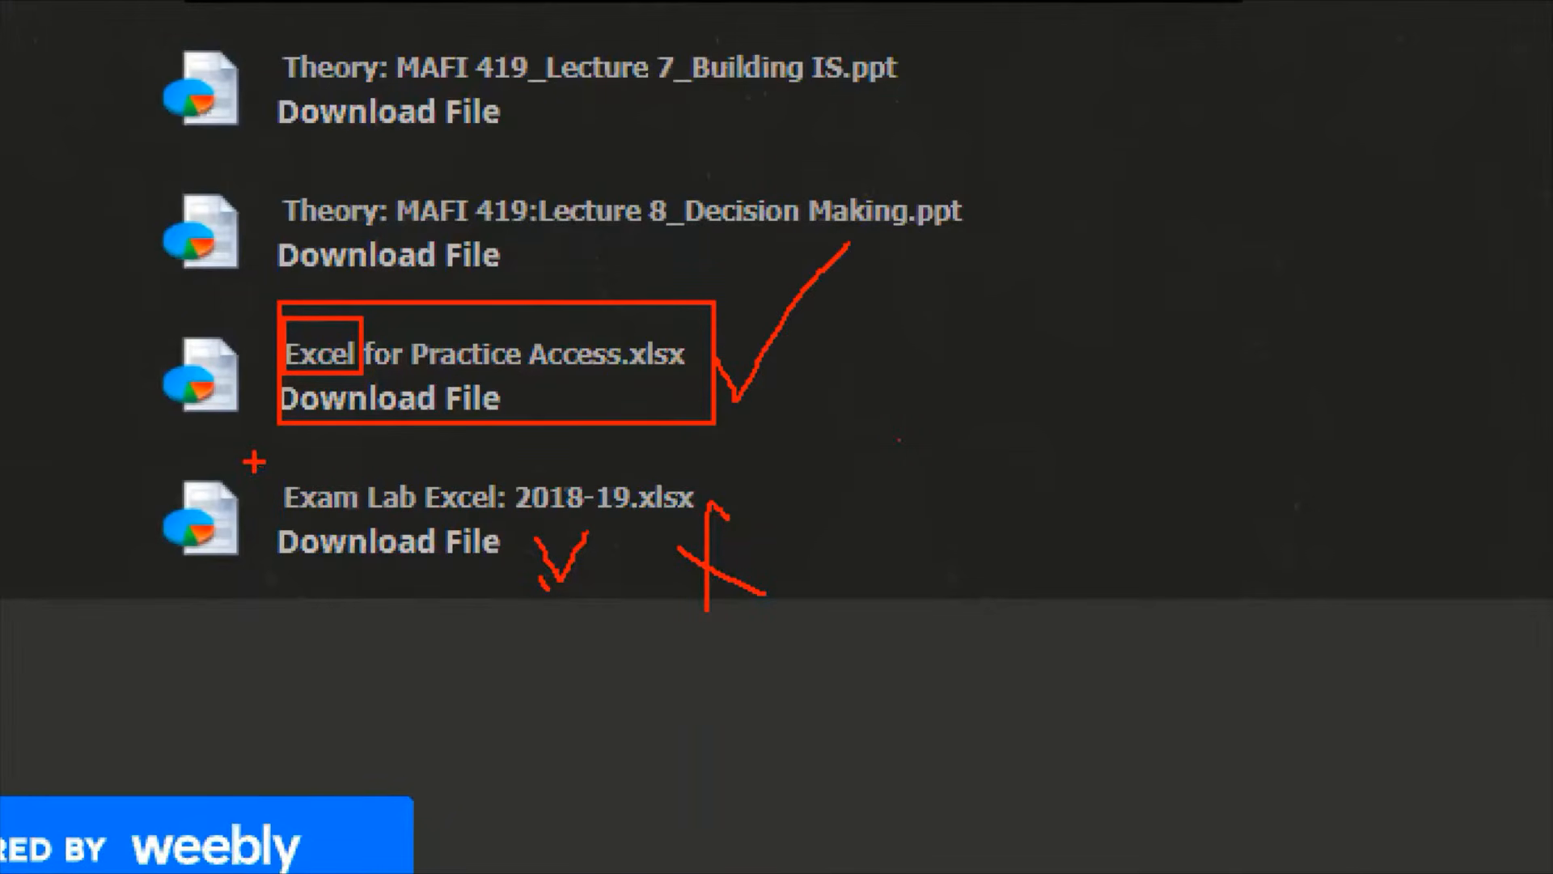
pyautogui.moveTo(257, 459)
pyautogui.mouseDown()
pyautogui.moveTo(426, 544)
pyautogui.moveTo(724, 605)
pyautogui.mouseUp()
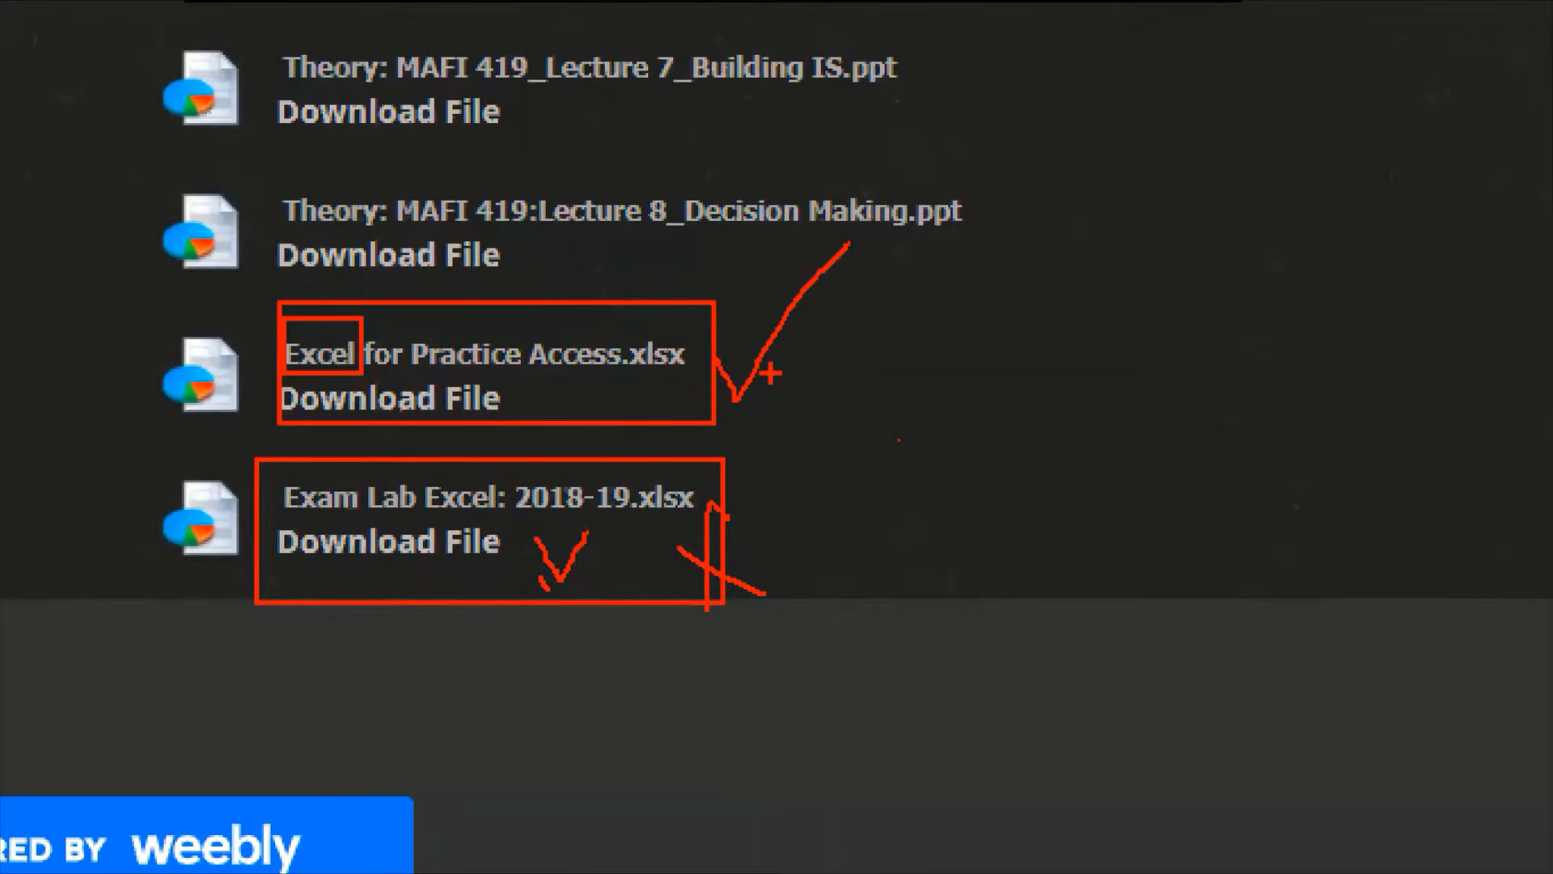
pyautogui.press('Escape')
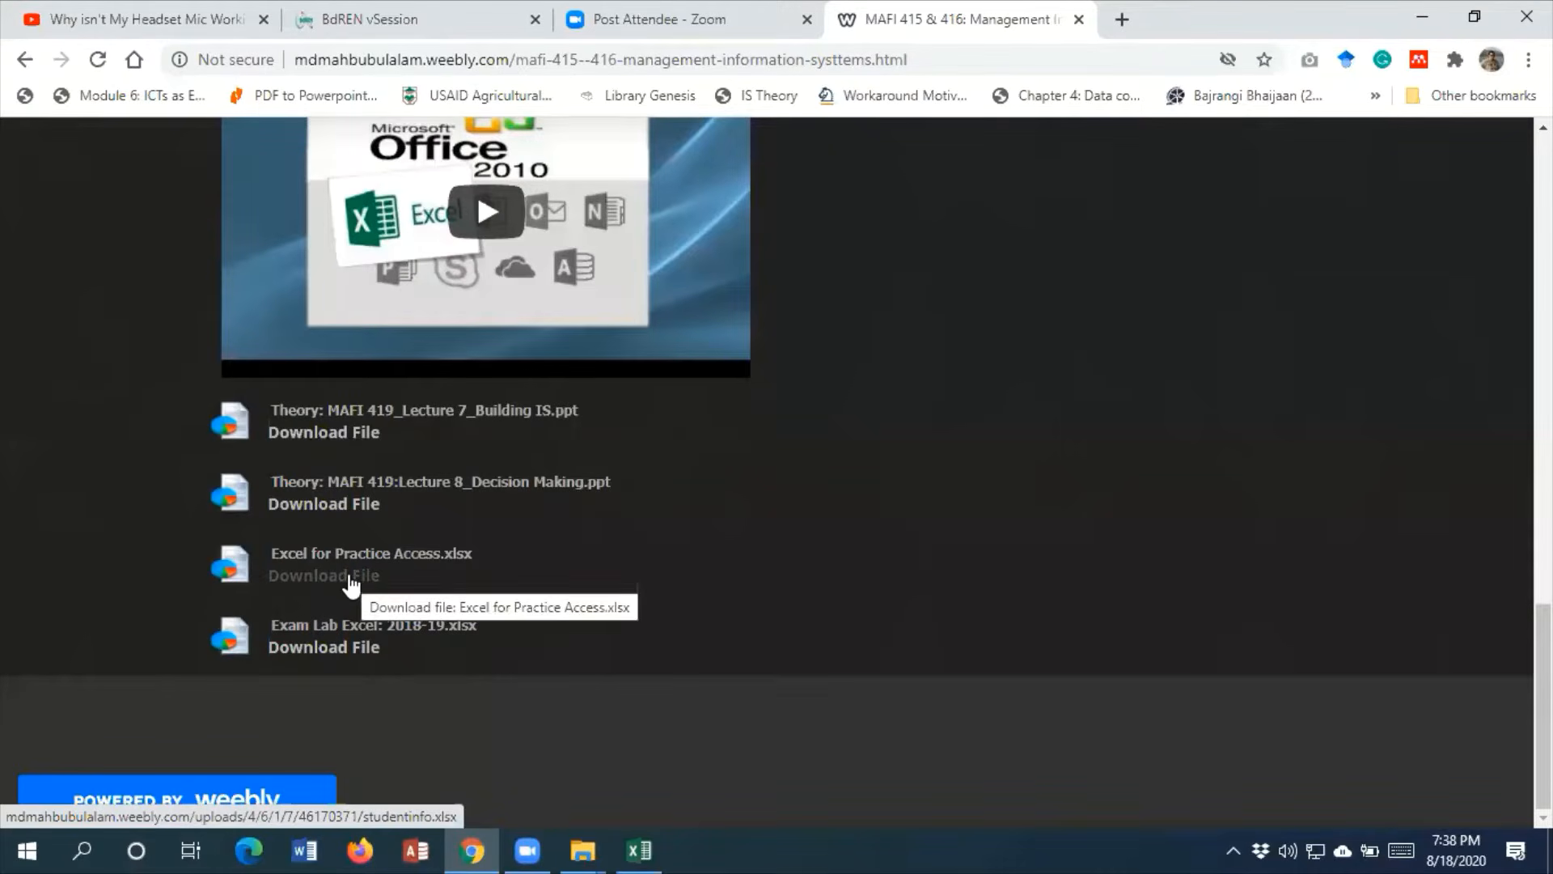
# Switch to the studentinfo workbook in Excel and look through its StudentInfo, CustomerInfo and PaymentInfo sheets
pyautogui.click(639, 848)
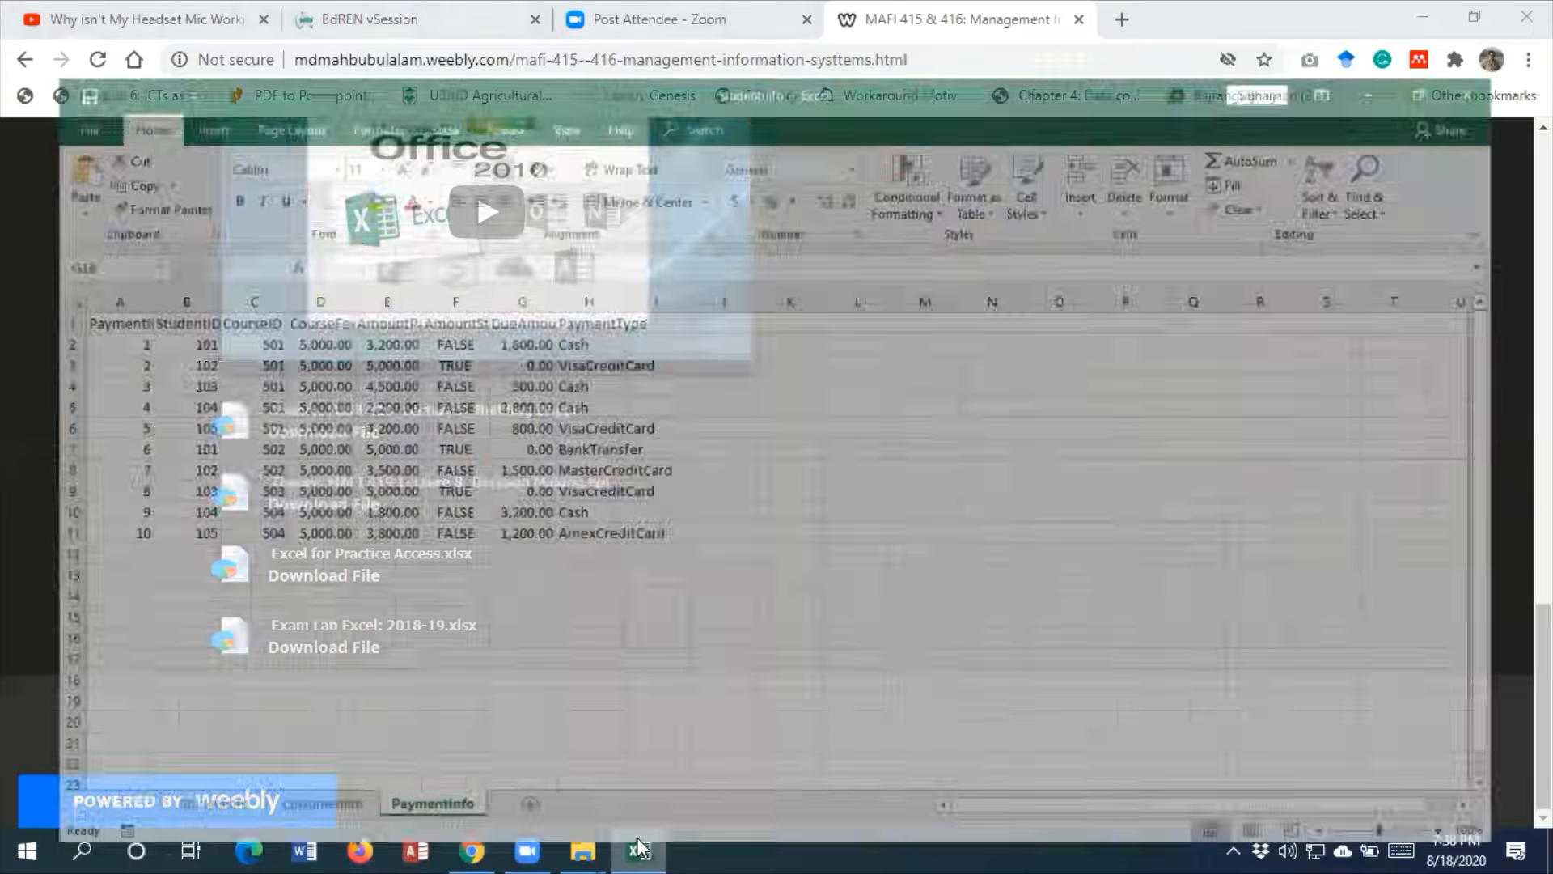
pyautogui.click(639, 848)
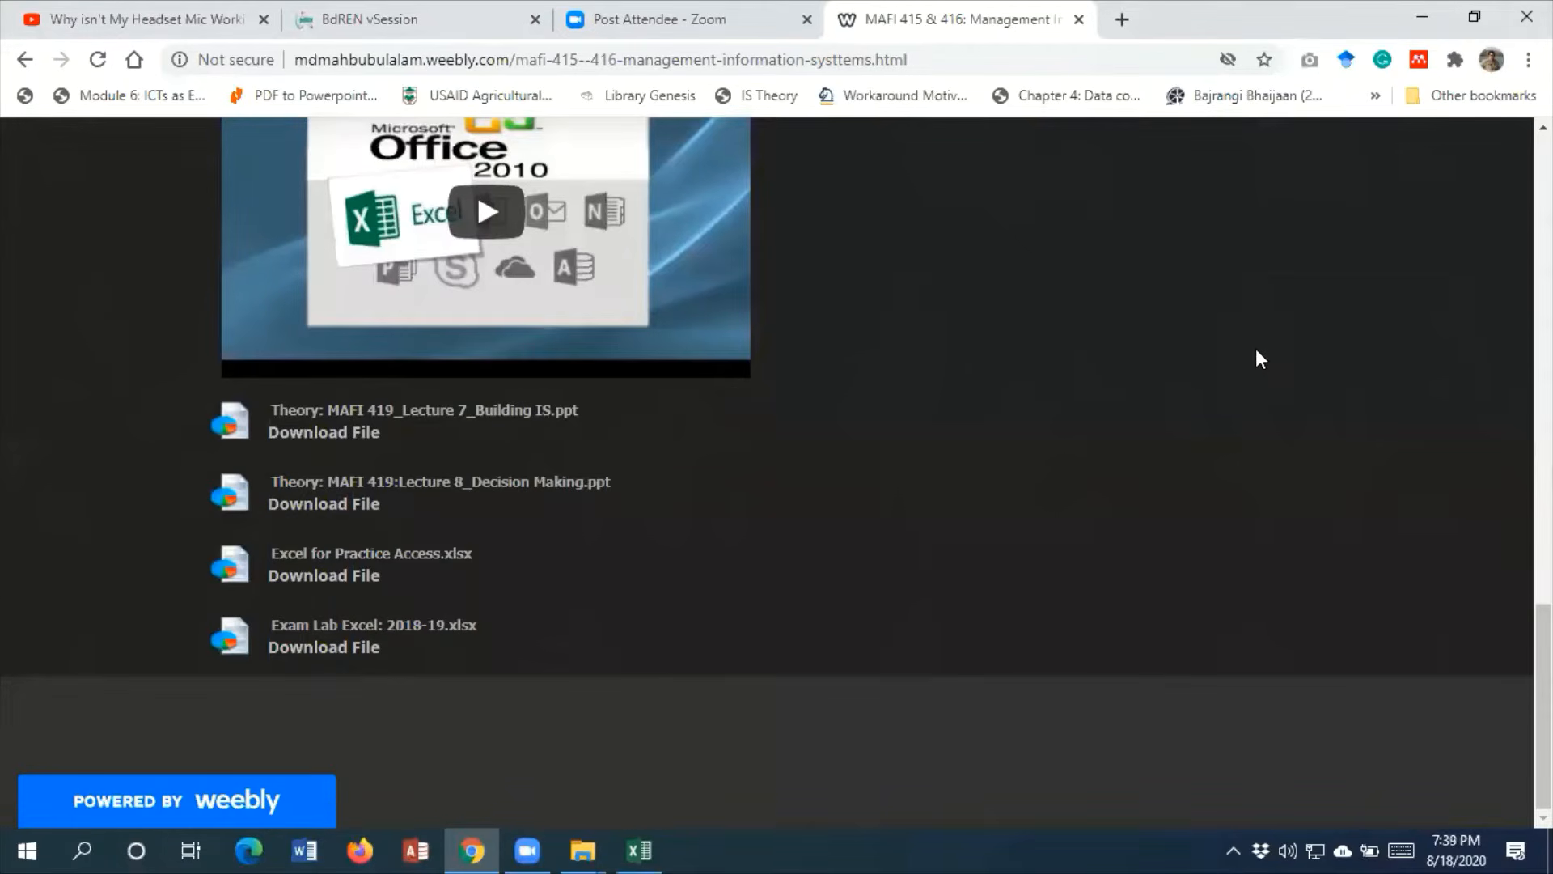
pyautogui.click(656, 842)
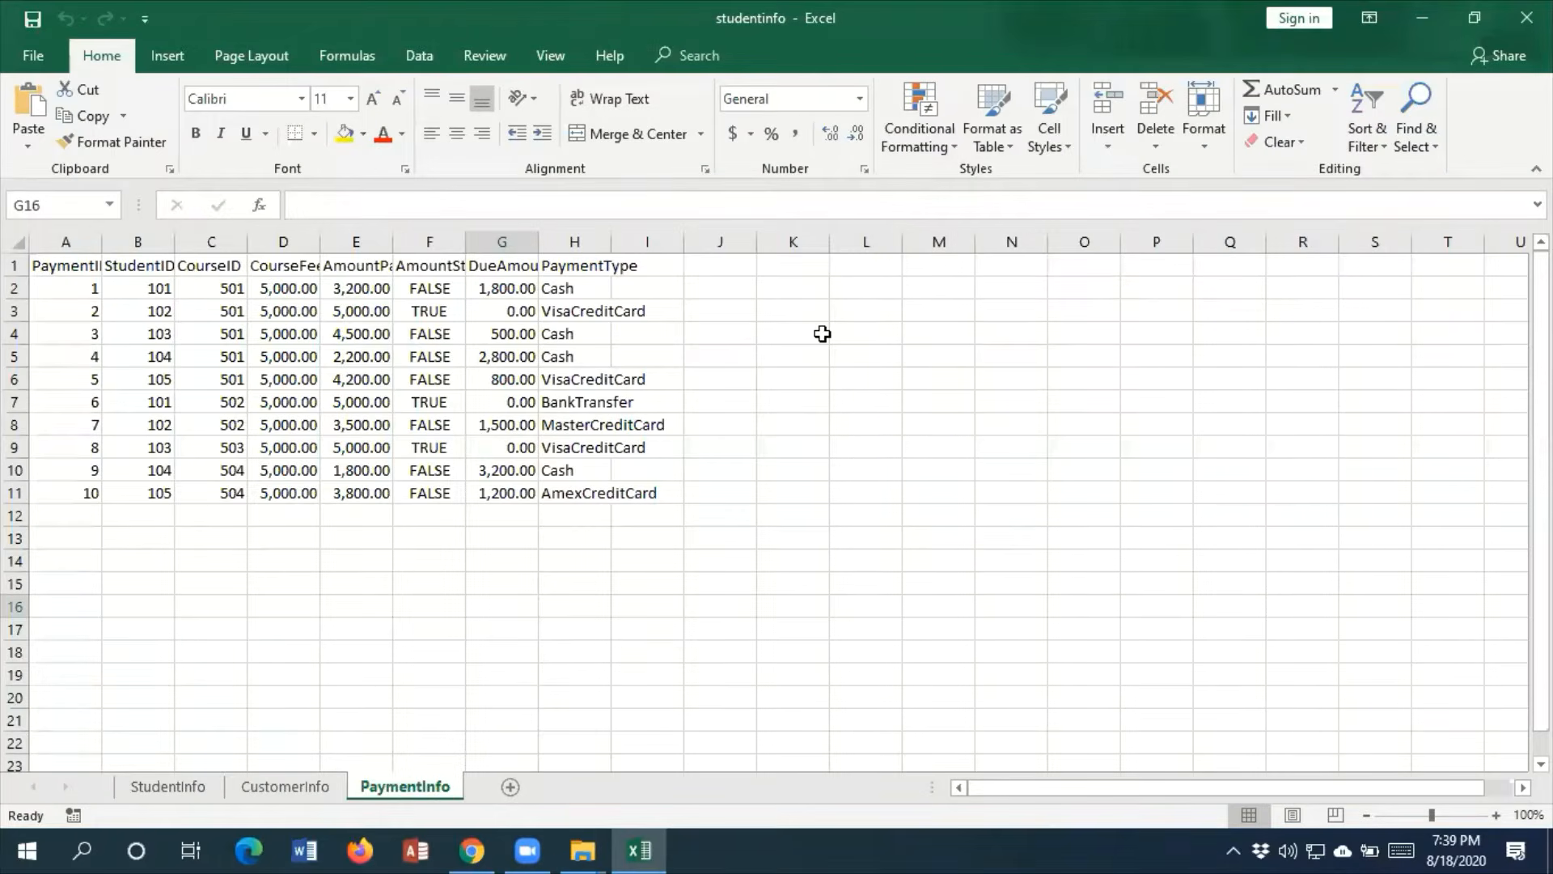
pyautogui.click(179, 792)
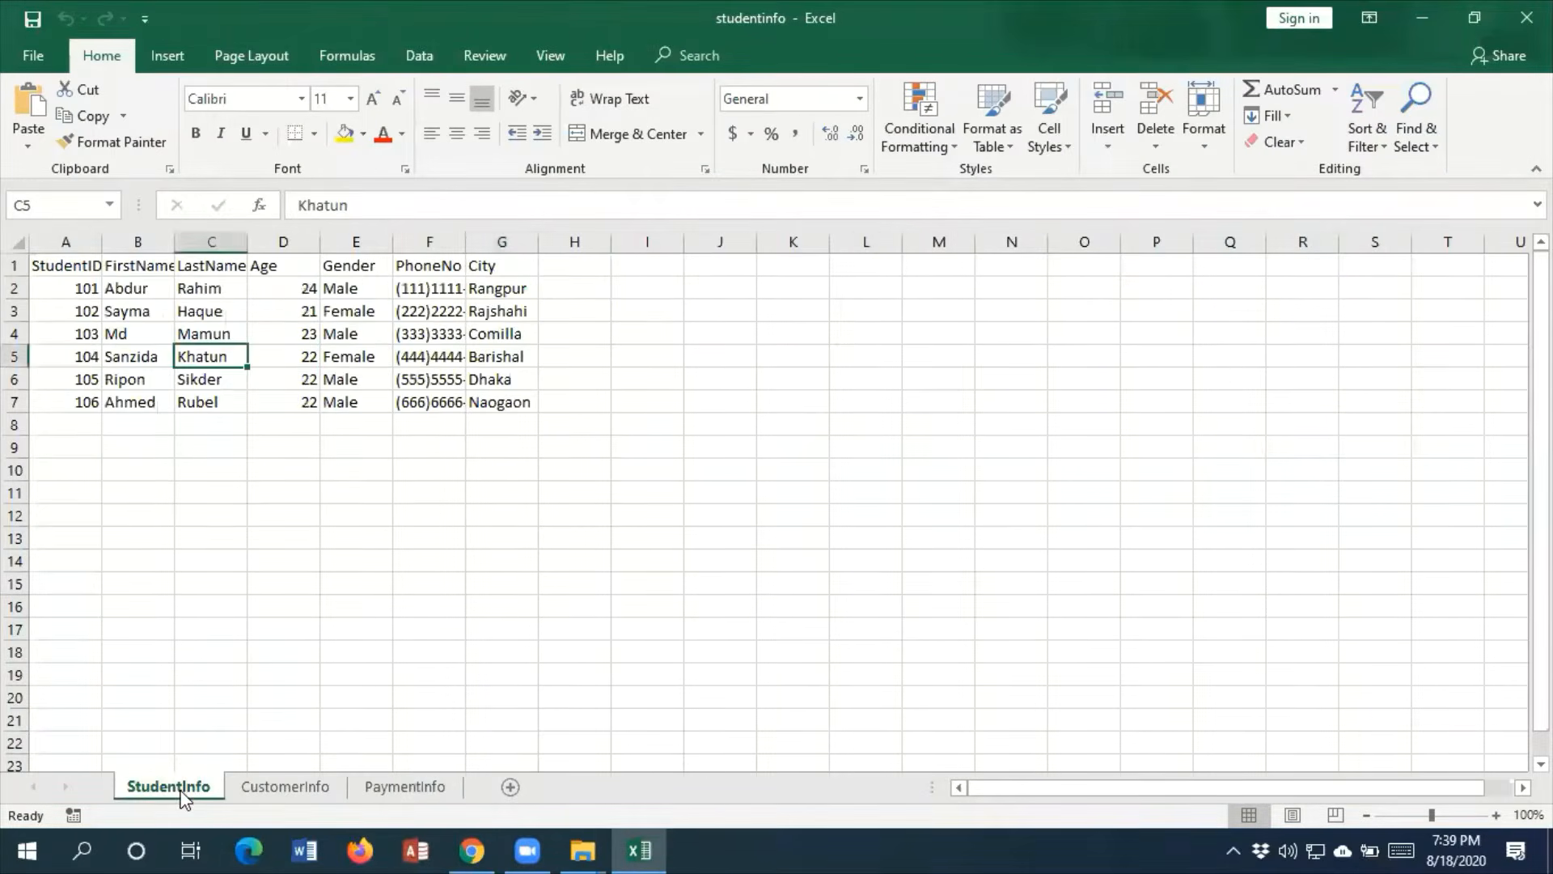
pyautogui.click(278, 789)
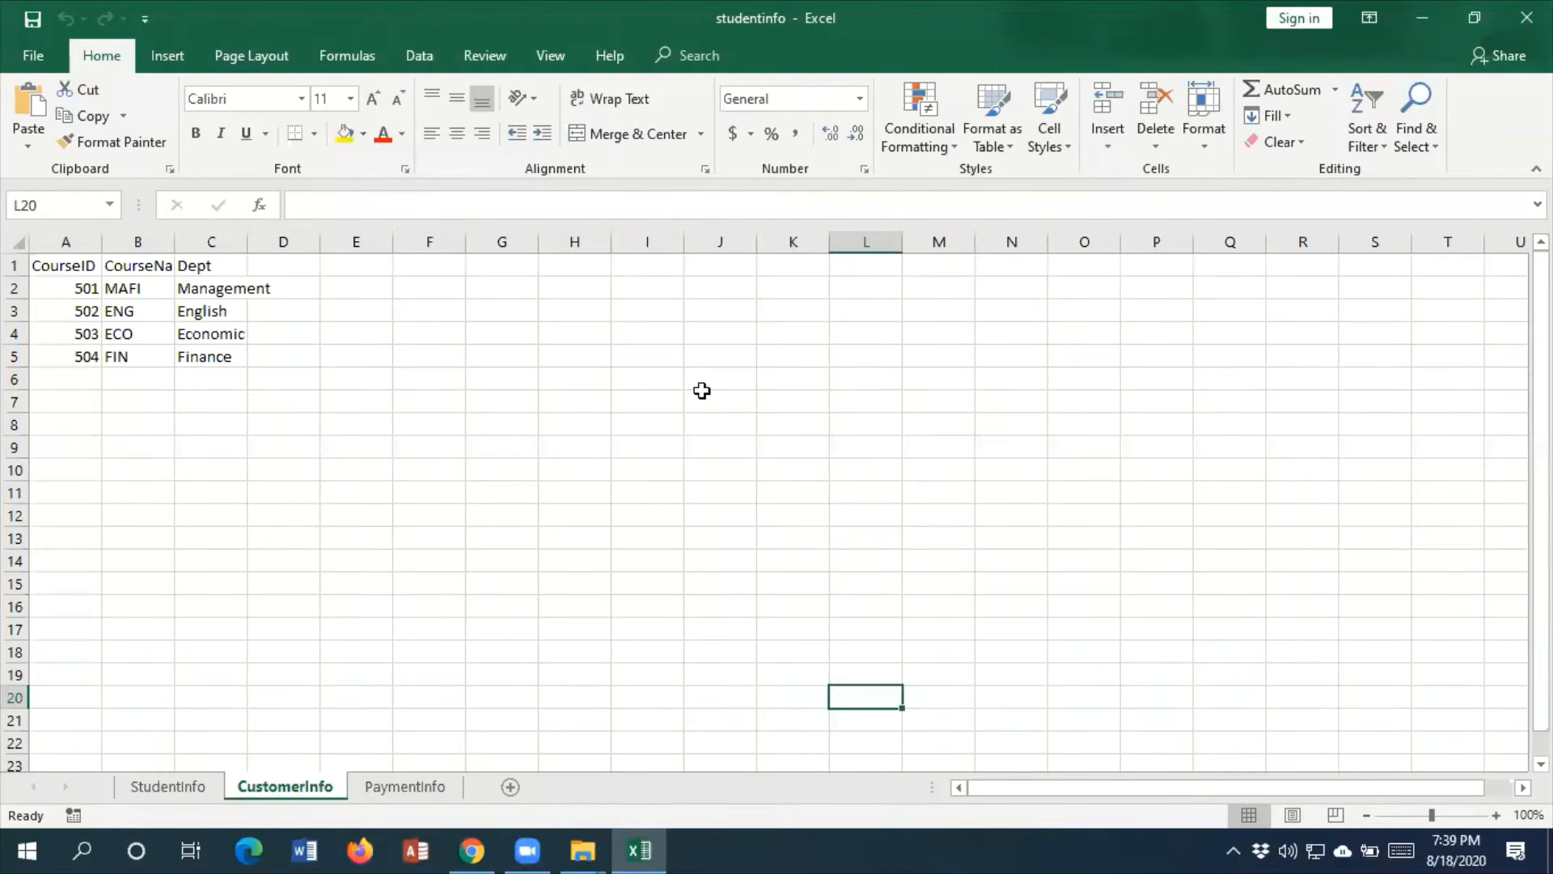
pyautogui.click(214, 784)
pyautogui.click(300, 798)
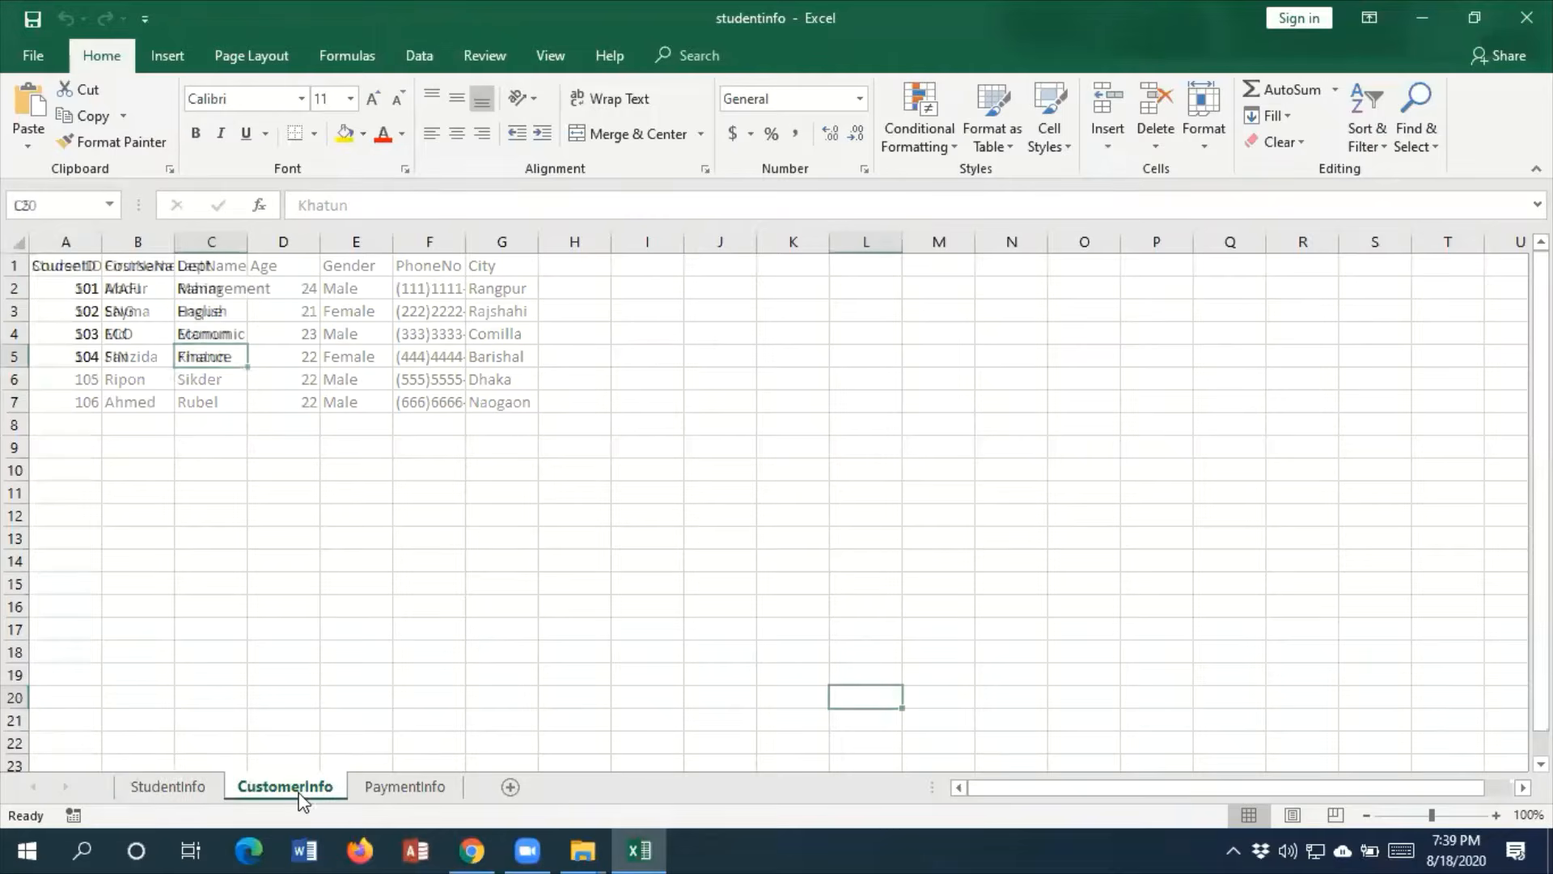
pyautogui.click(402, 791)
# Widen the FirstName, LastName and PhoneNo columns on the StudentInfo sheet so their contents fit
pyautogui.click(184, 788)
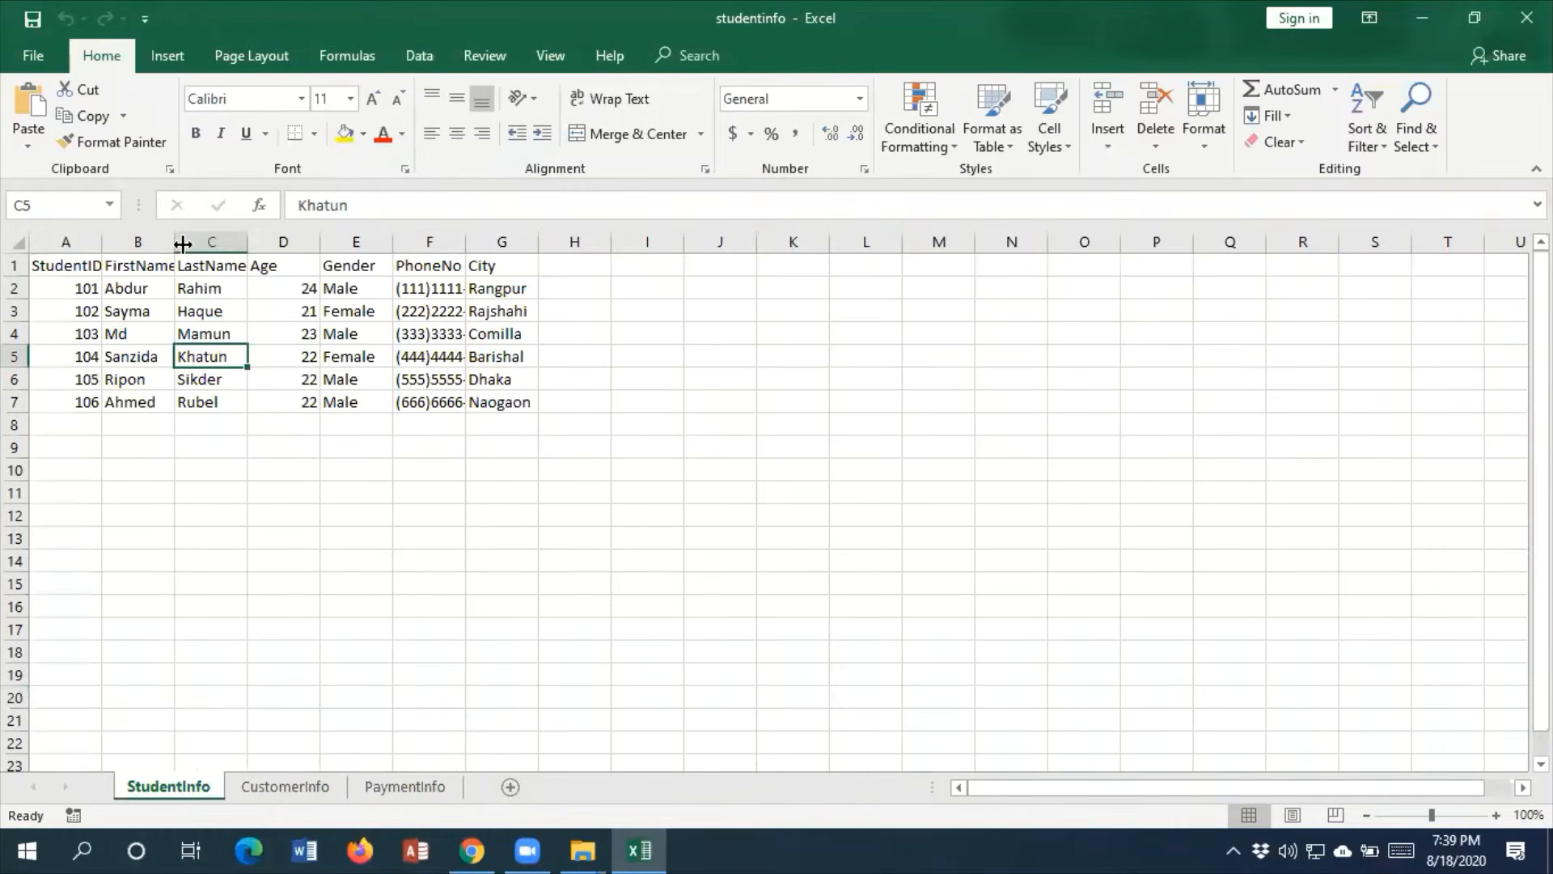
pyautogui.moveTo(181, 241); pyautogui.dragTo(313, 242)
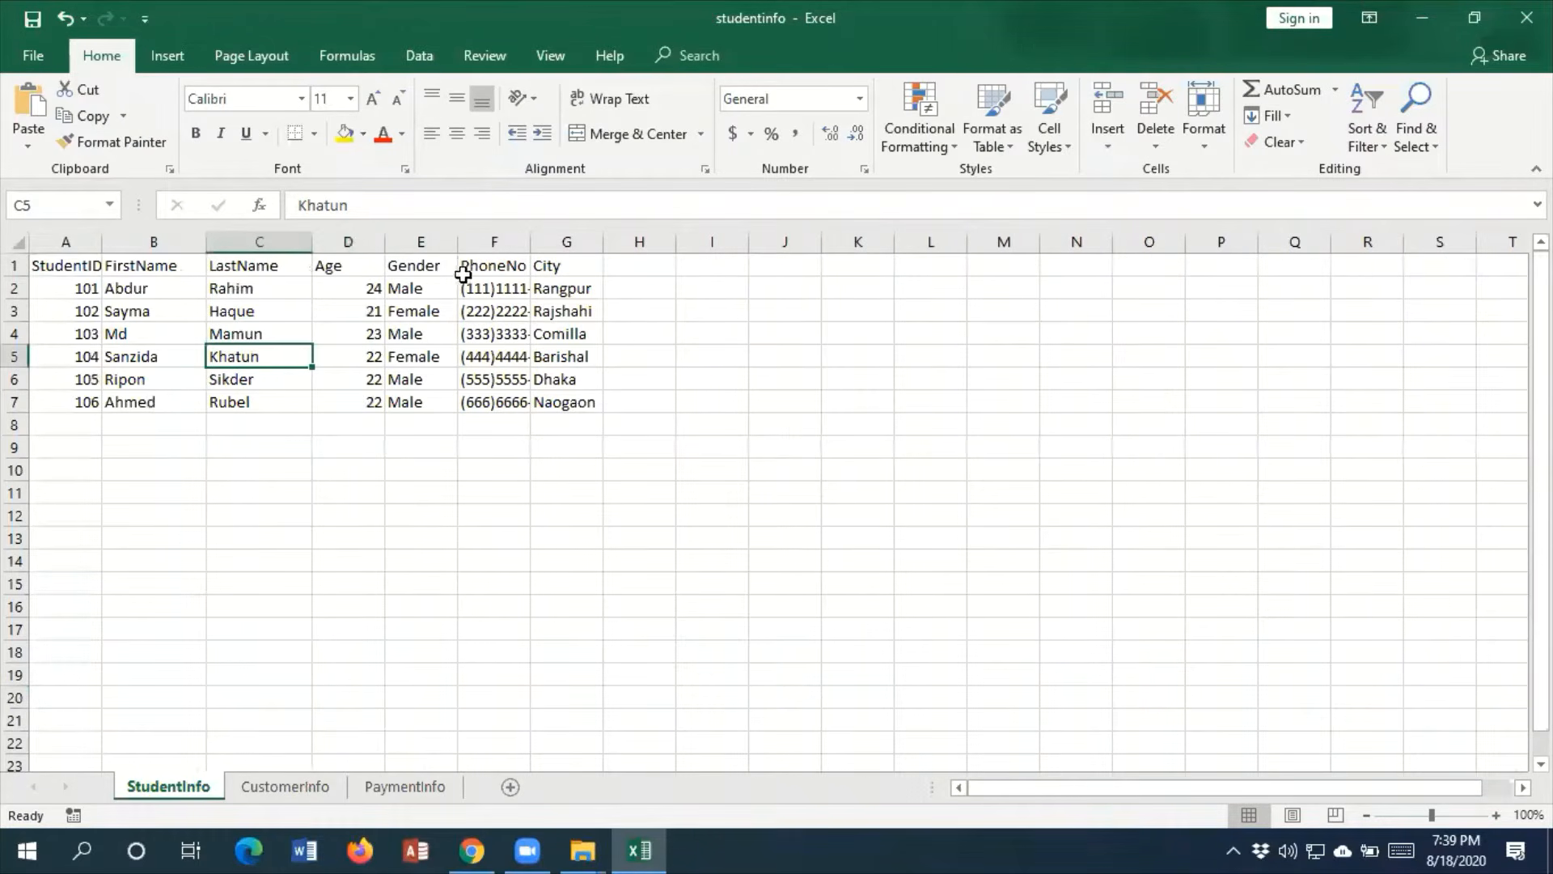
pyautogui.moveTo(533, 237); pyautogui.dragTo(591, 239)
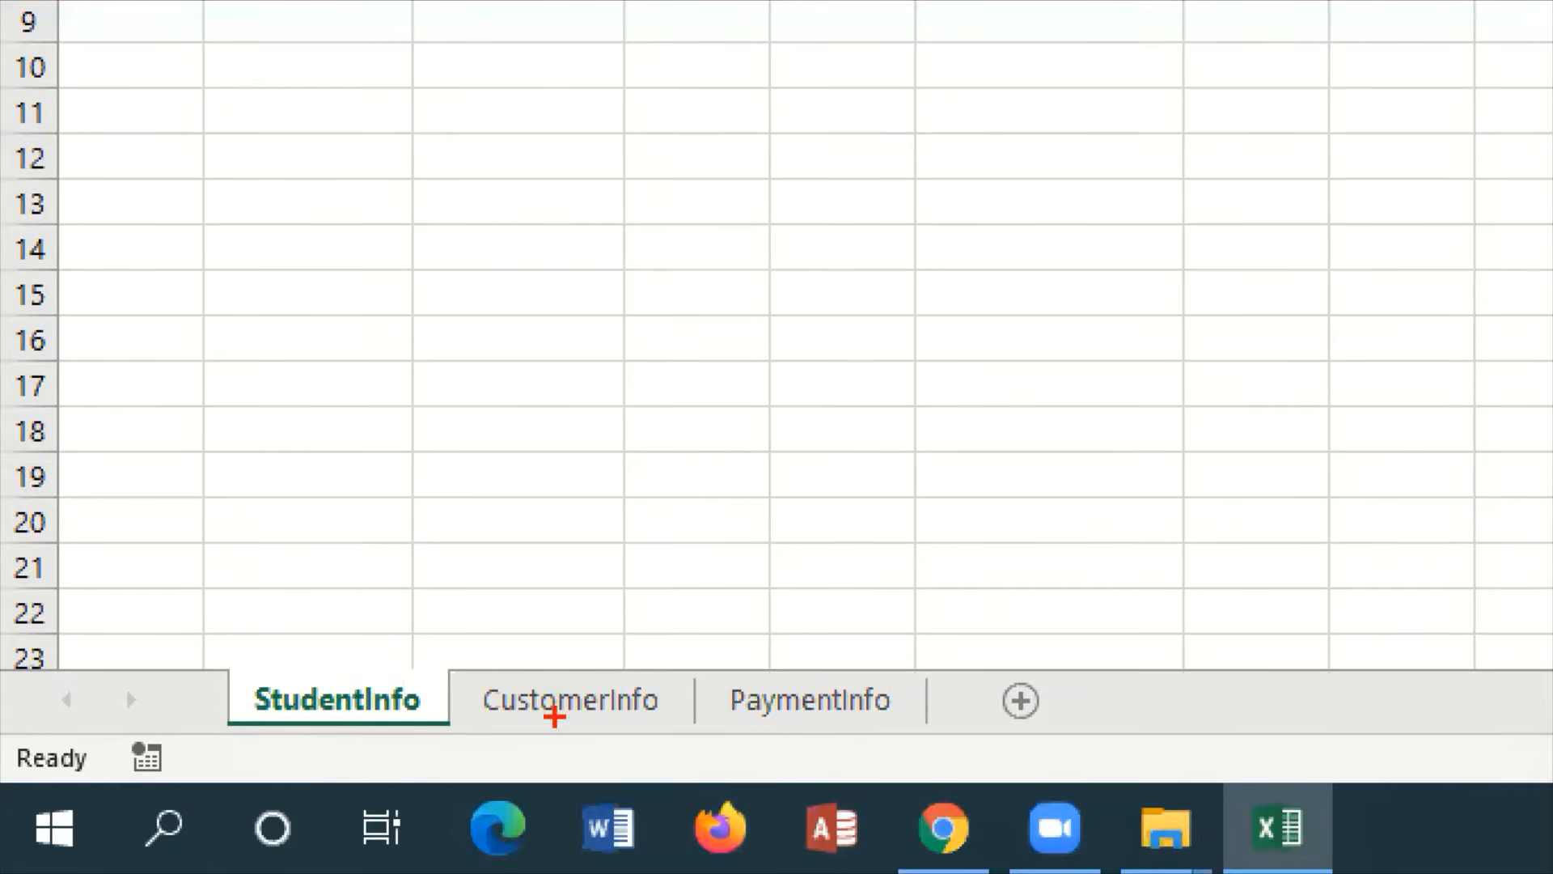
pyautogui.moveTo(474, 678)
pyautogui.mouseDown()
pyautogui.moveTo(610, 696)
pyautogui.moveTo(652, 725)
pyautogui.mouseUp()
pyautogui.moveTo(726, 664); pyautogui.dragTo(873, 750)
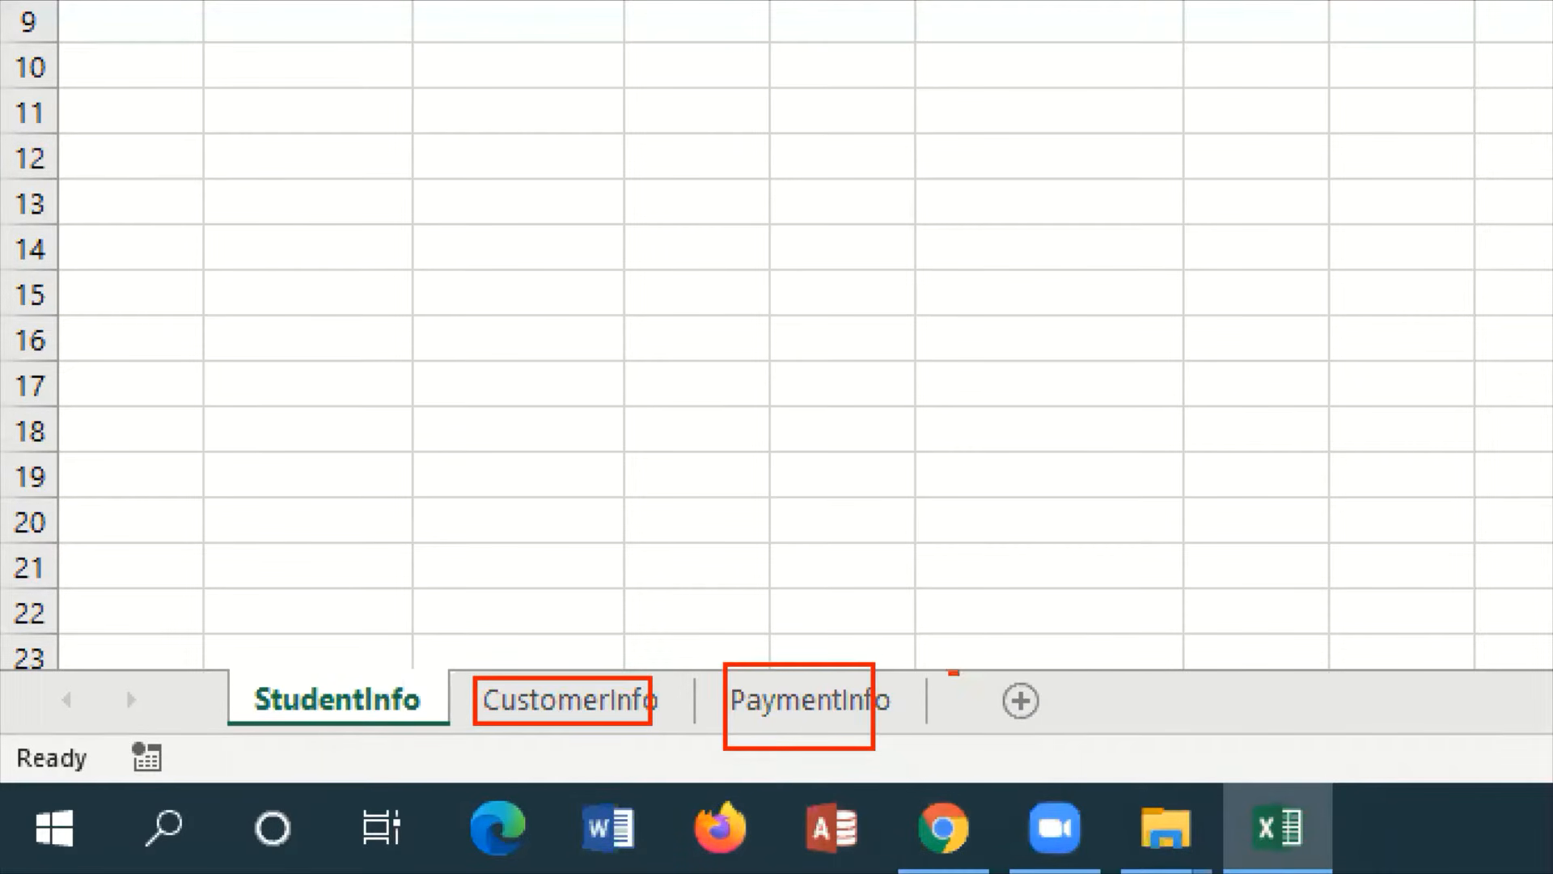
pyautogui.moveTo(950, 670)
pyautogui.mouseDown()
pyautogui.moveTo(1076, 733)
pyautogui.moveTo(1069, 693)
pyautogui.moveTo(1104, 619)
pyautogui.mouseUp()
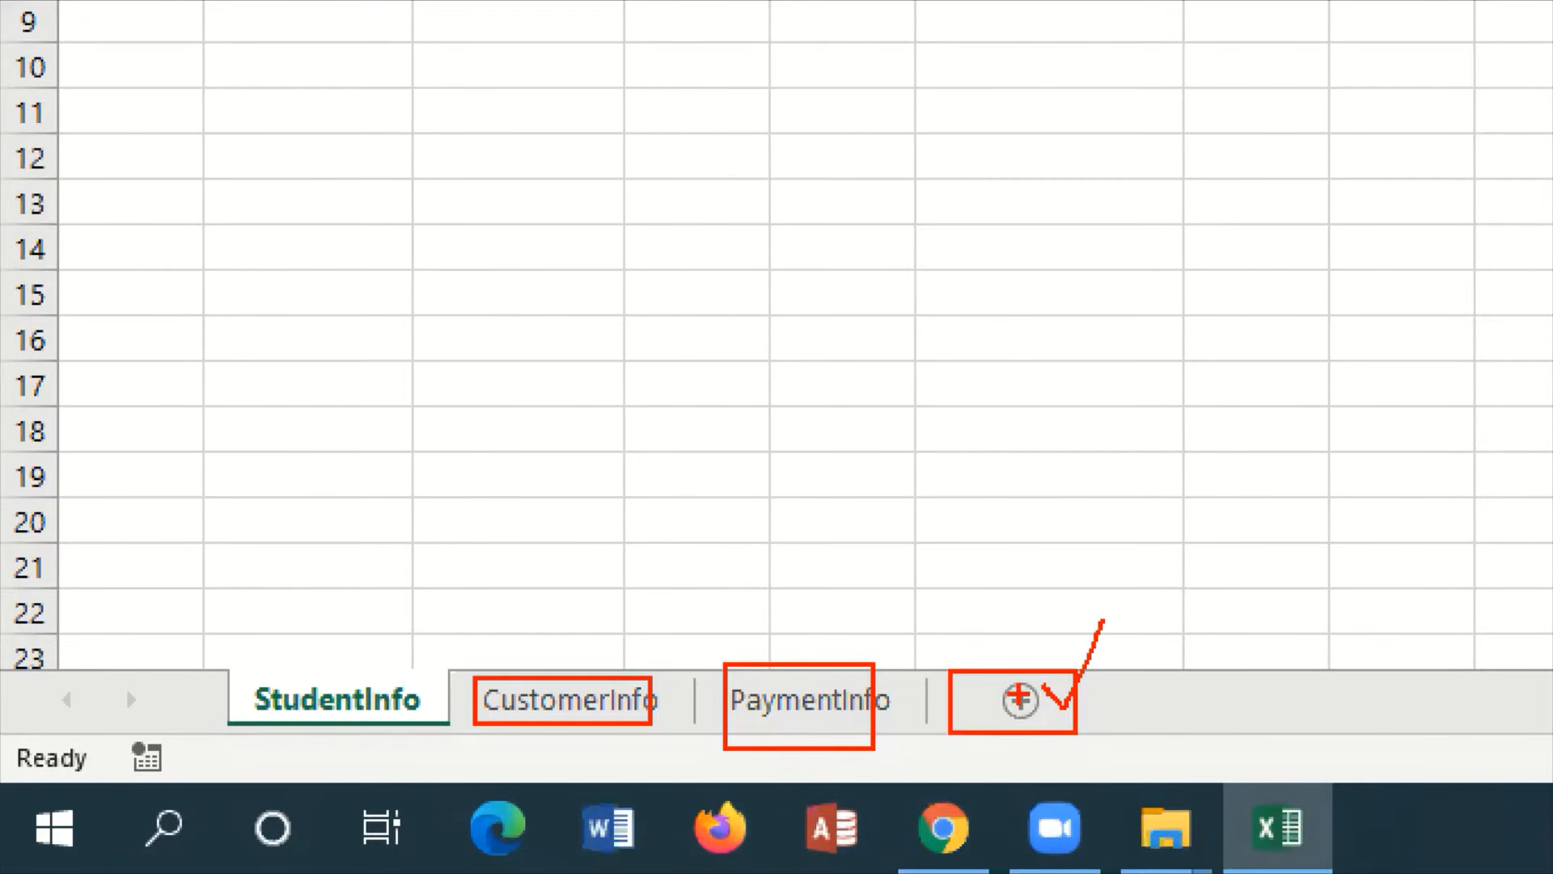
pyautogui.moveTo(1025, 700); pyautogui.dragTo(1053, 644)
pyautogui.press('Escape')
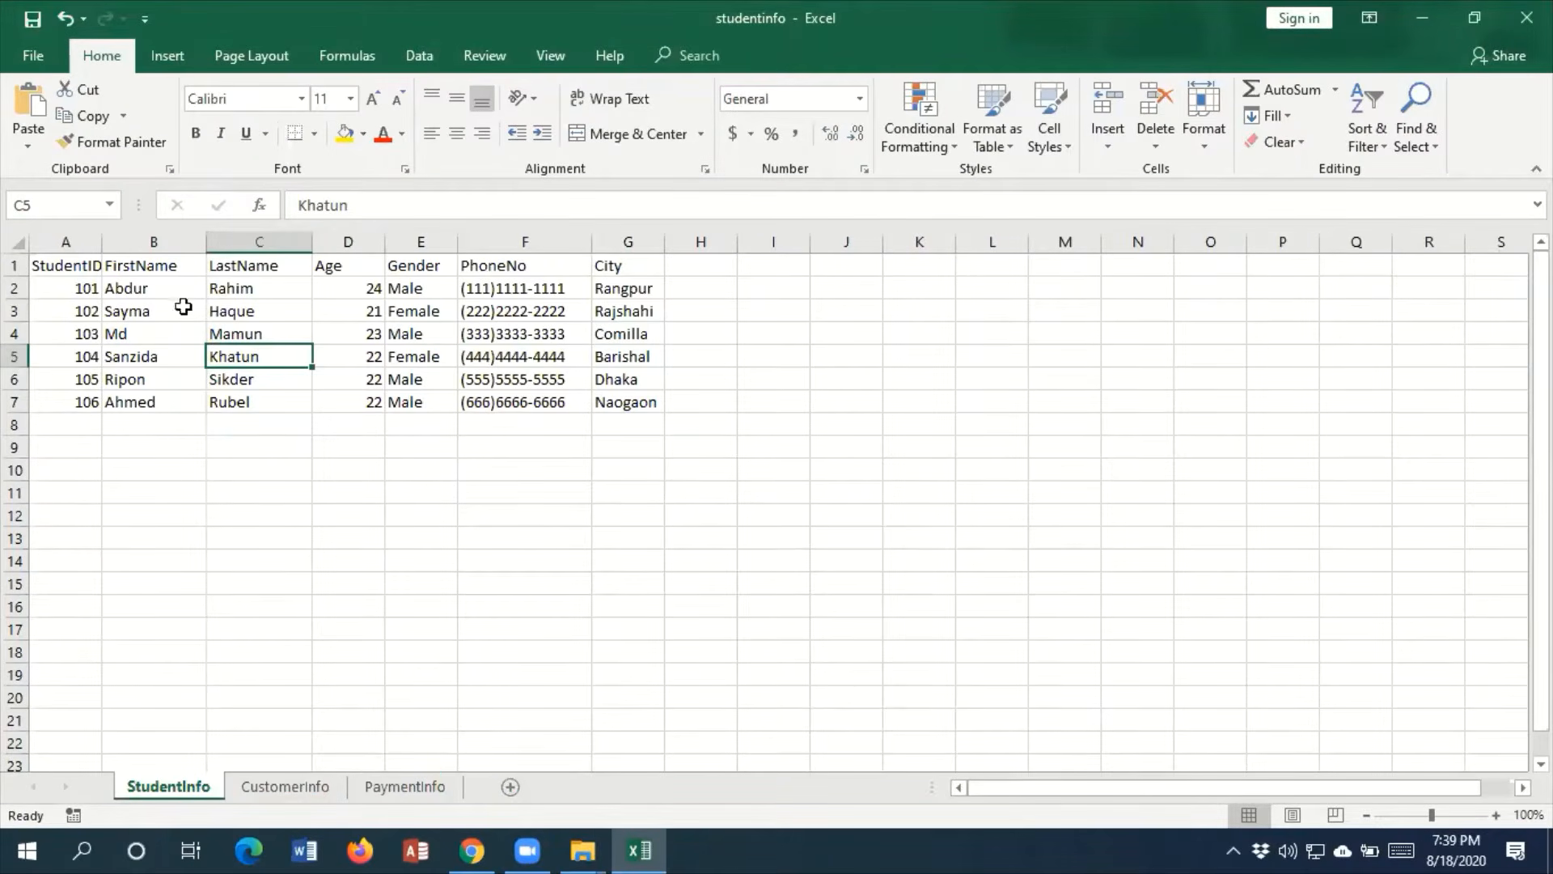
# Select the StudentInfo sheet's header row and examine its field names from StudentID to City
pyautogui.click(15, 264)
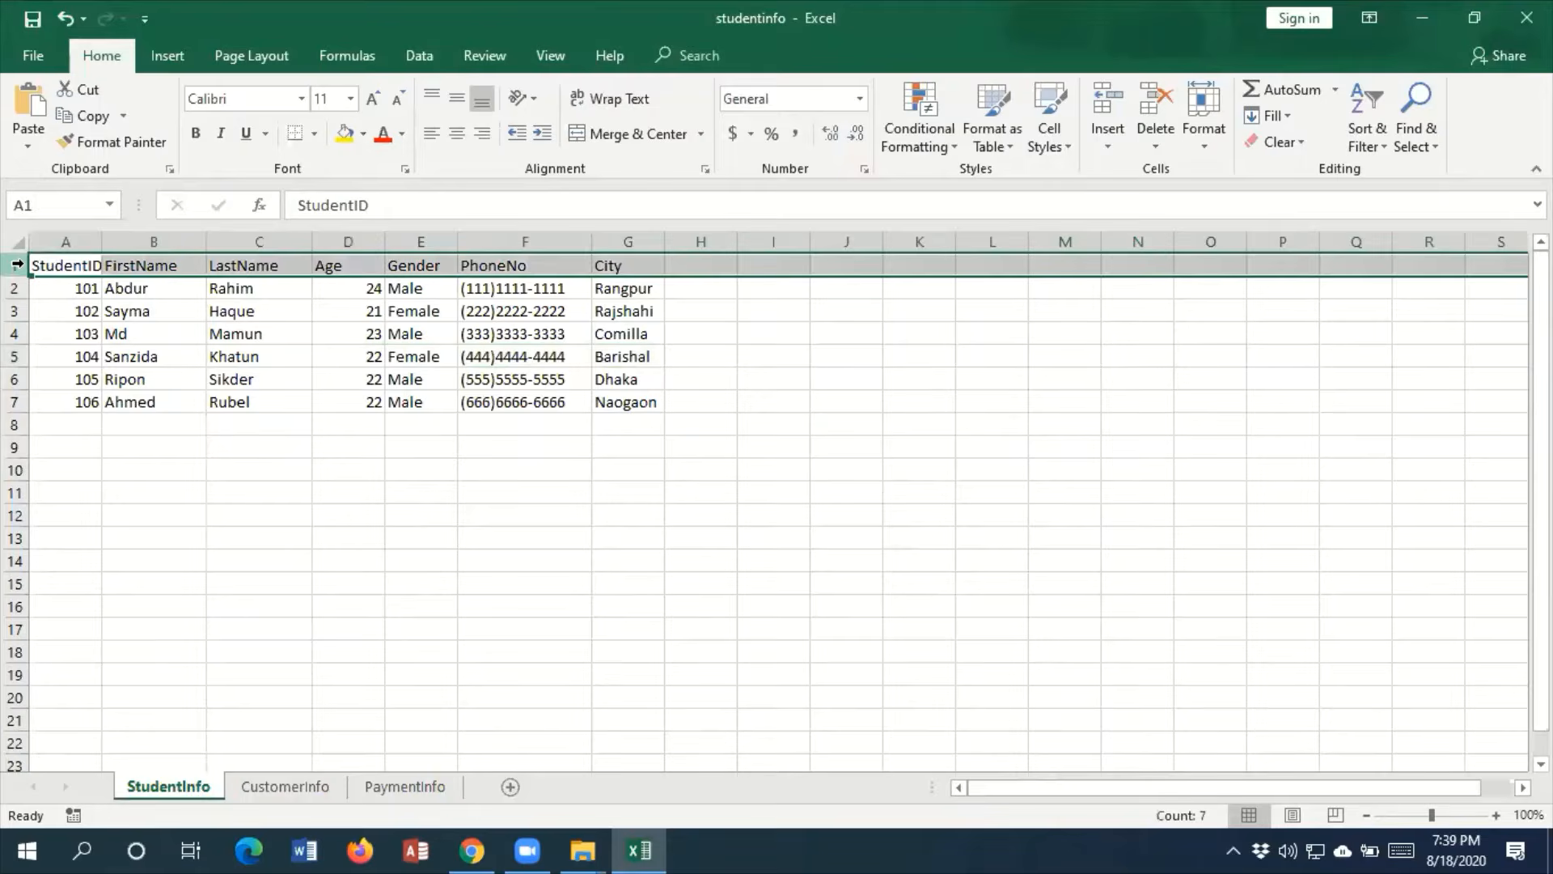
pyautogui.hotkey('ctrl', '1')
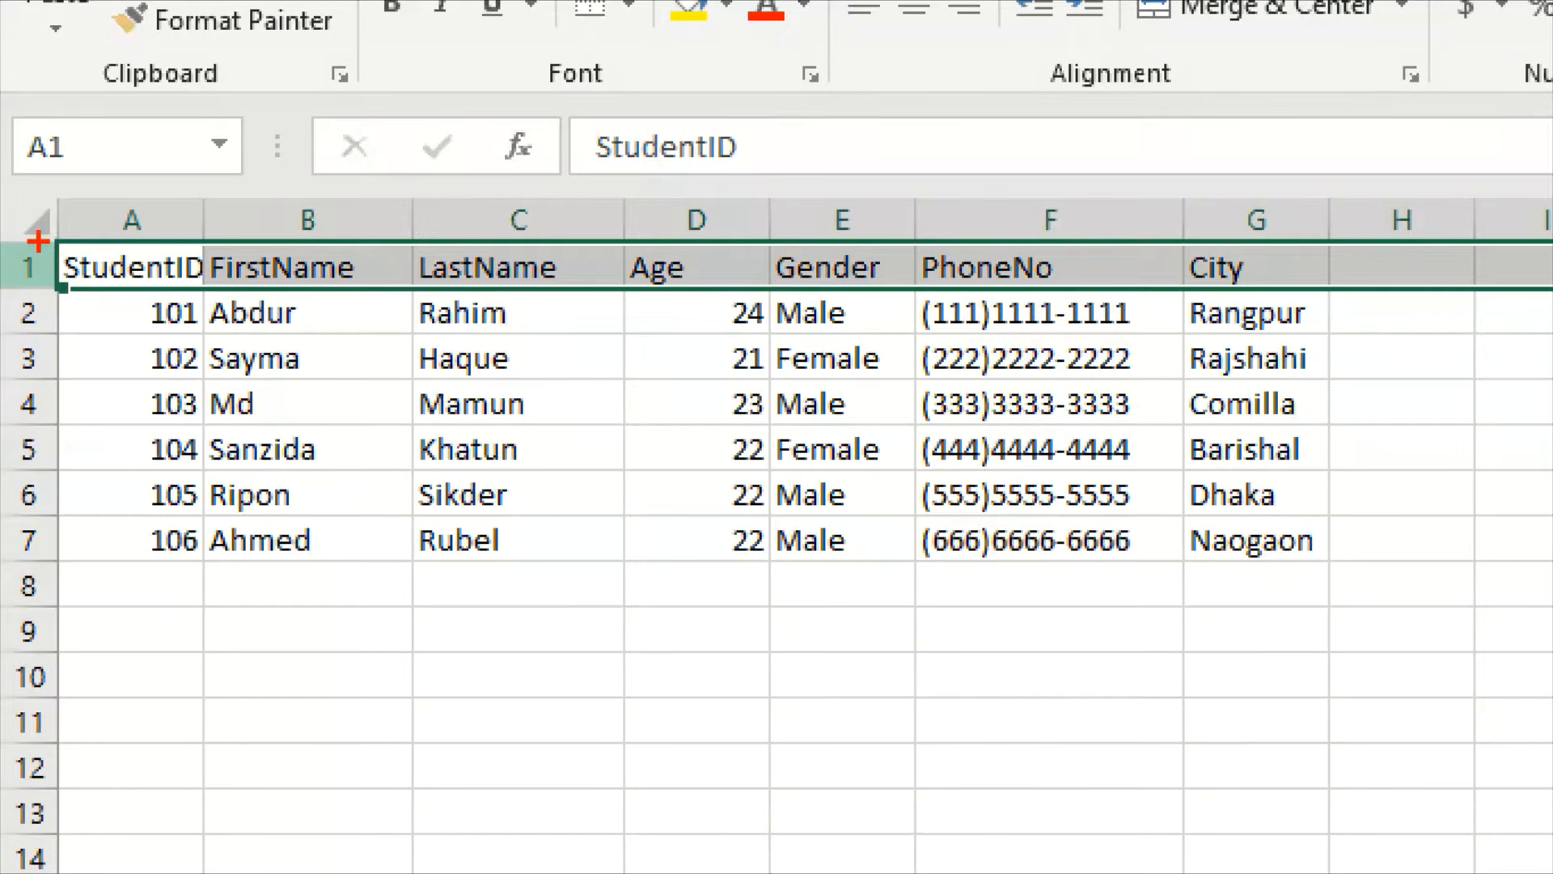
pyautogui.moveTo(33, 264); pyautogui.dragTo(384, 268)
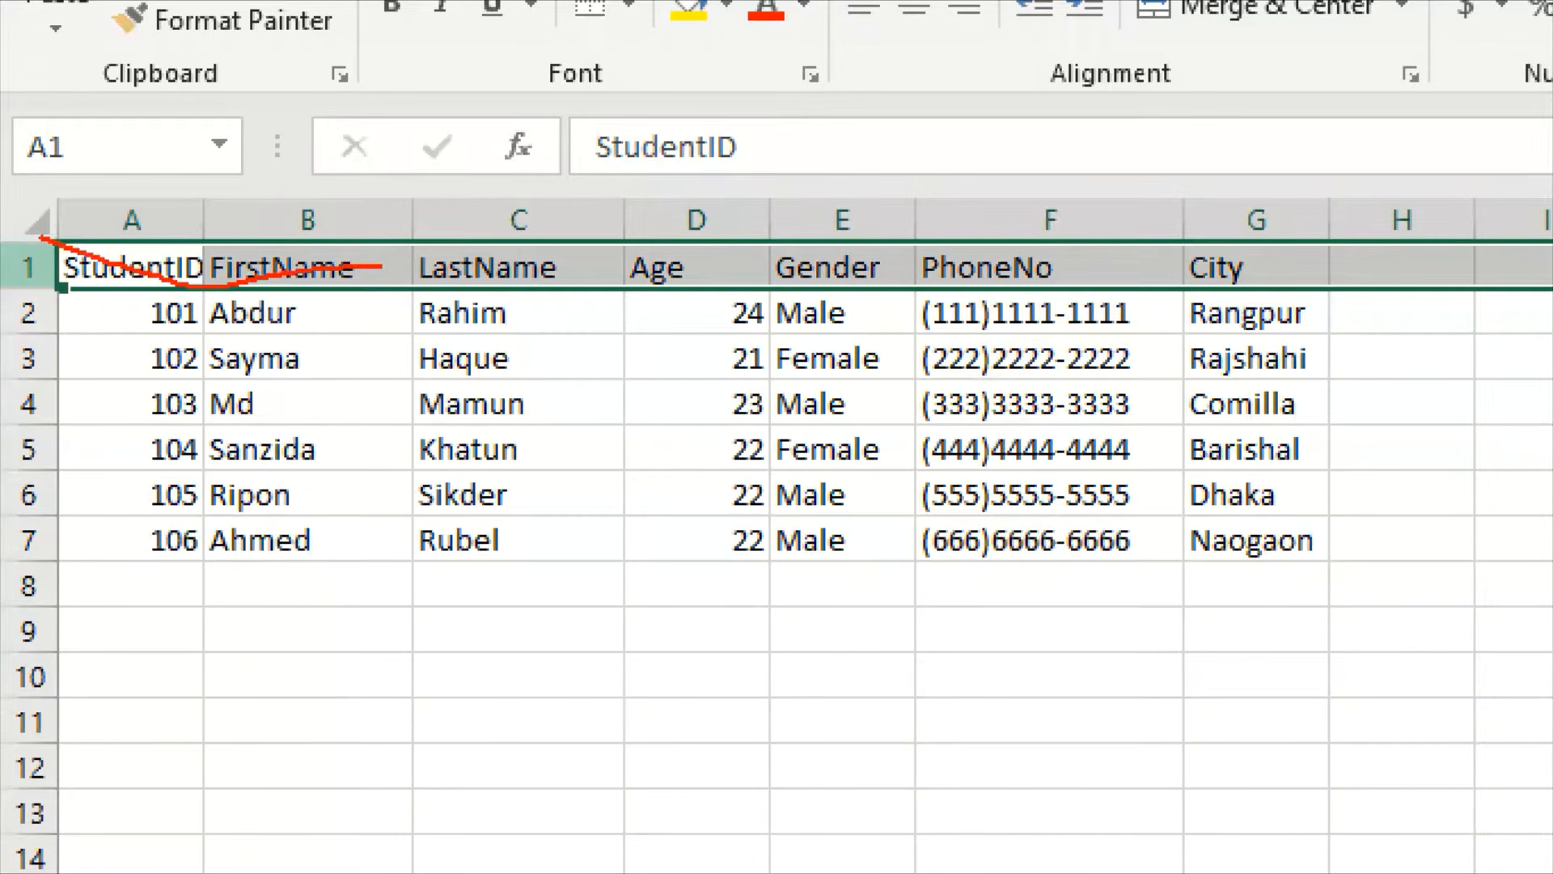
pyautogui.press('Escape')
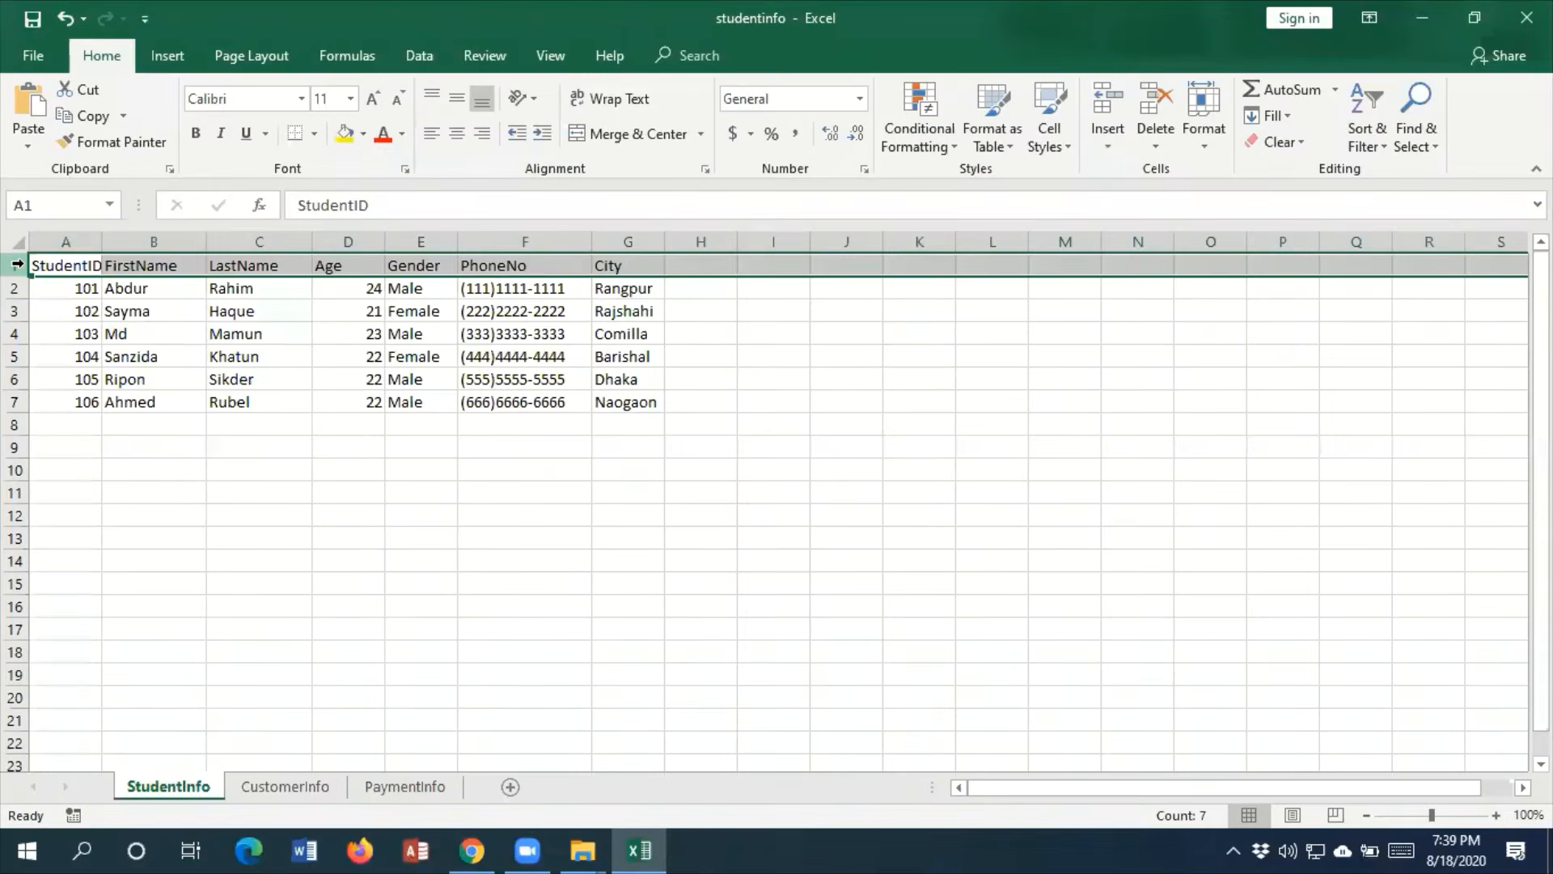
pyautogui.hotkey('ctrl', '1')
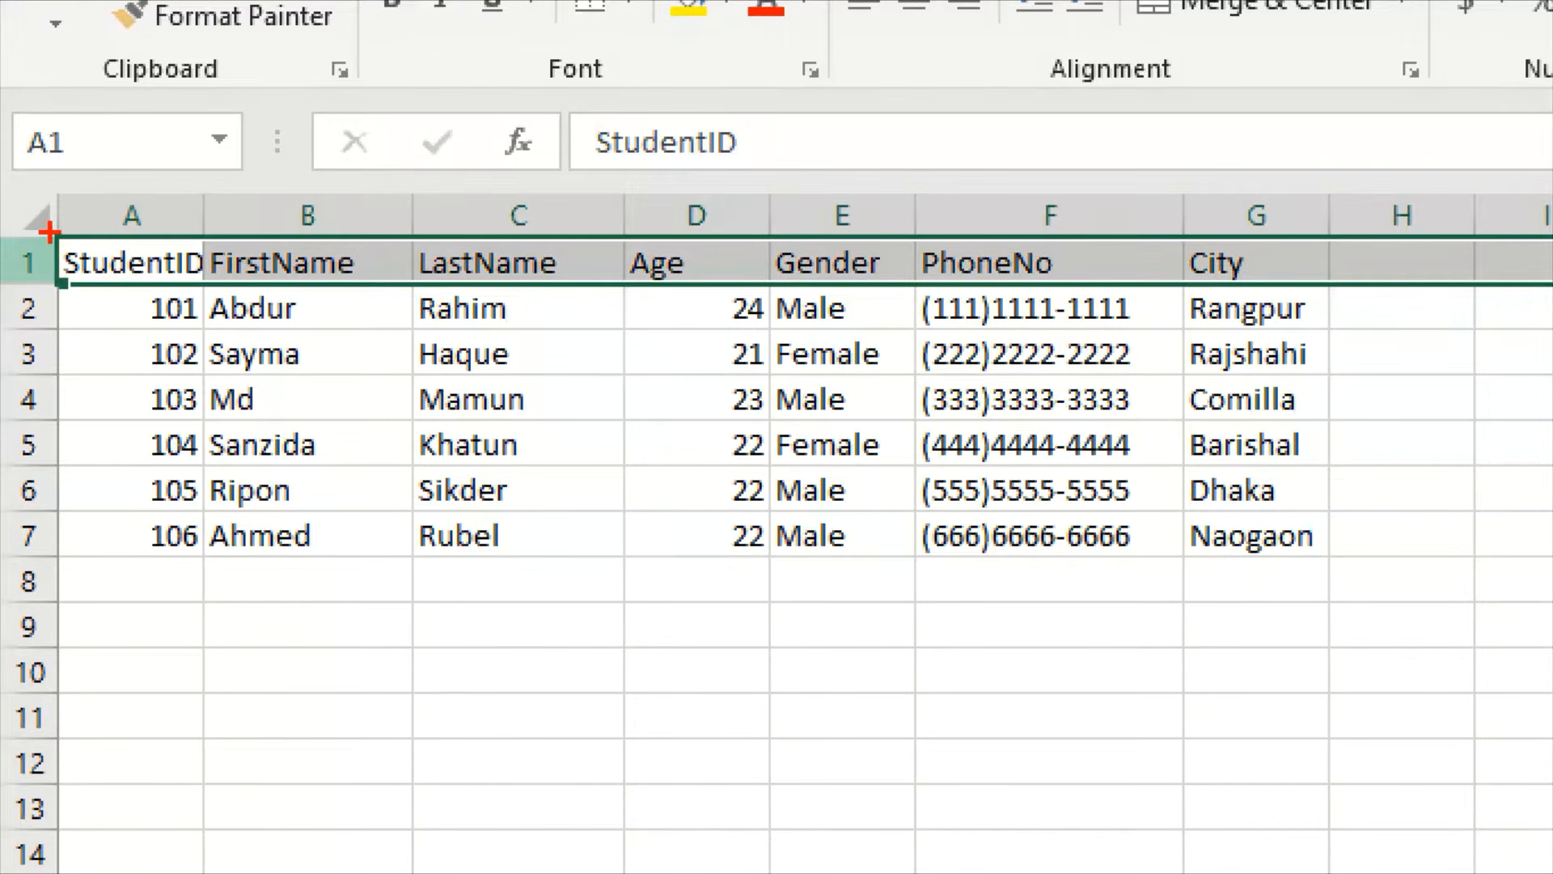
pyautogui.moveTo(49, 232)
pyautogui.mouseDown()
pyautogui.moveTo(110, 257)
pyautogui.moveTo(589, 312)
pyautogui.moveTo(1282, 271)
pyautogui.moveTo(1490, 283)
pyautogui.mouseUp()
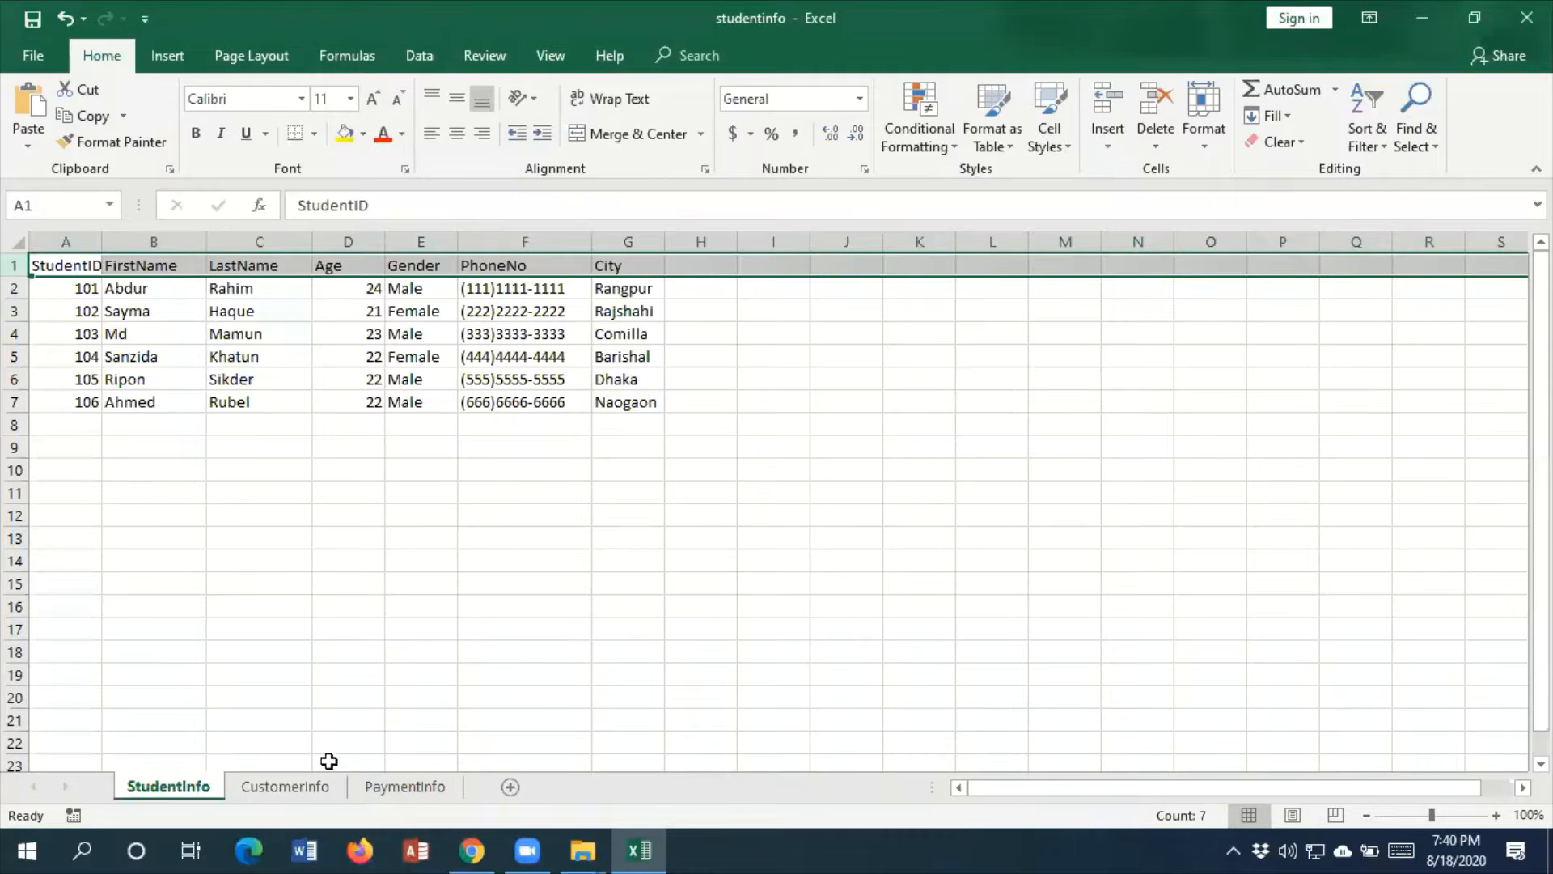
# Go to the PaymentInfo sheet and widen its CourseID and StudentID columns
pyautogui.click(308, 790)
pyautogui.click(402, 791)
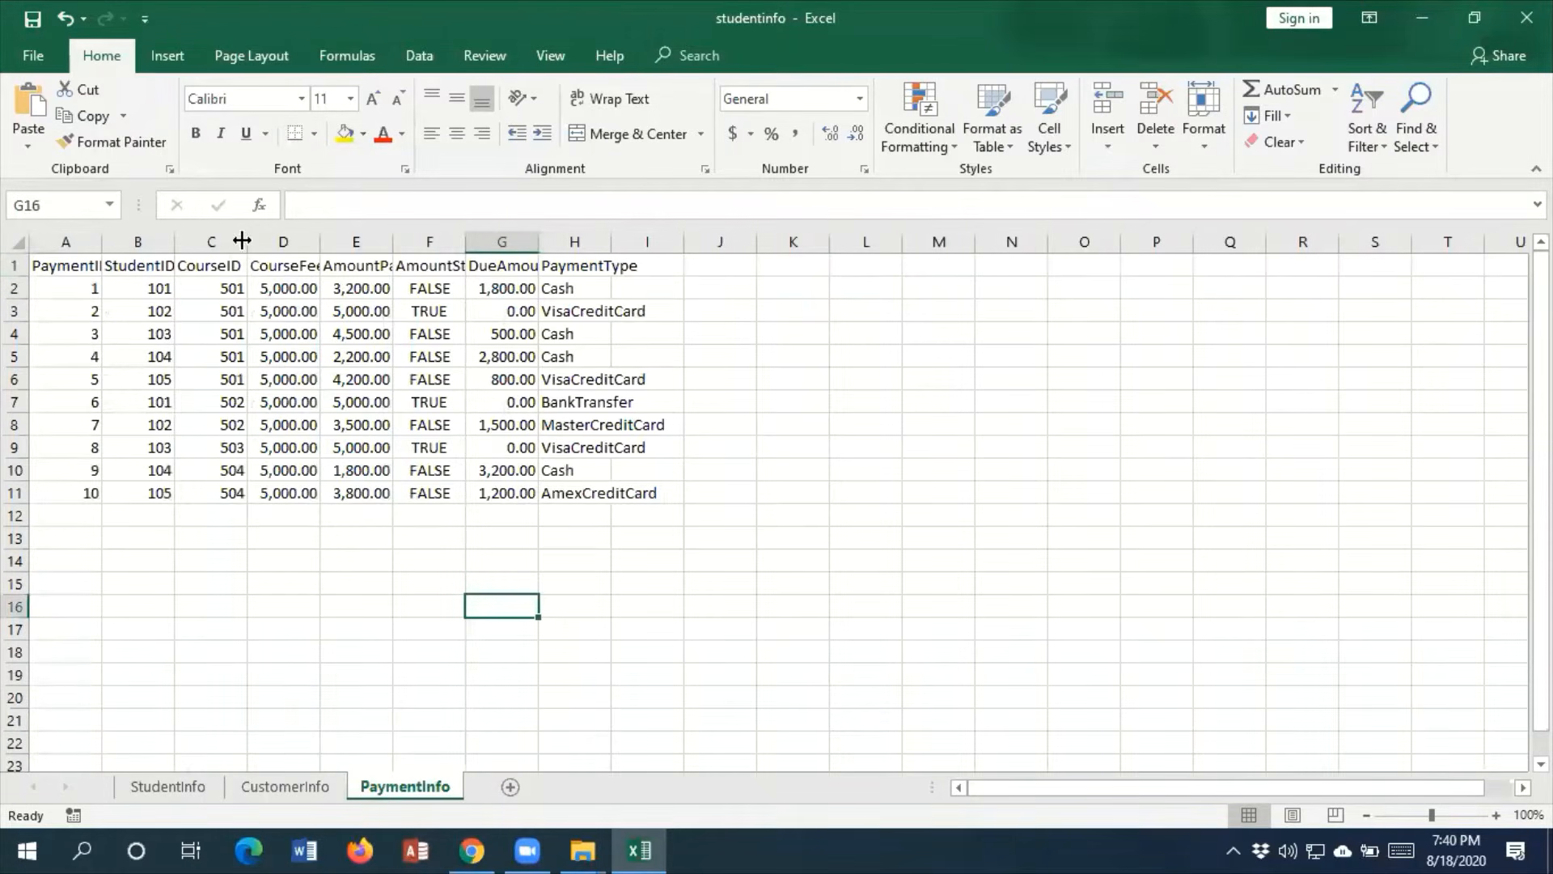
pyautogui.moveTo(247, 236); pyautogui.dragTo(316, 231)
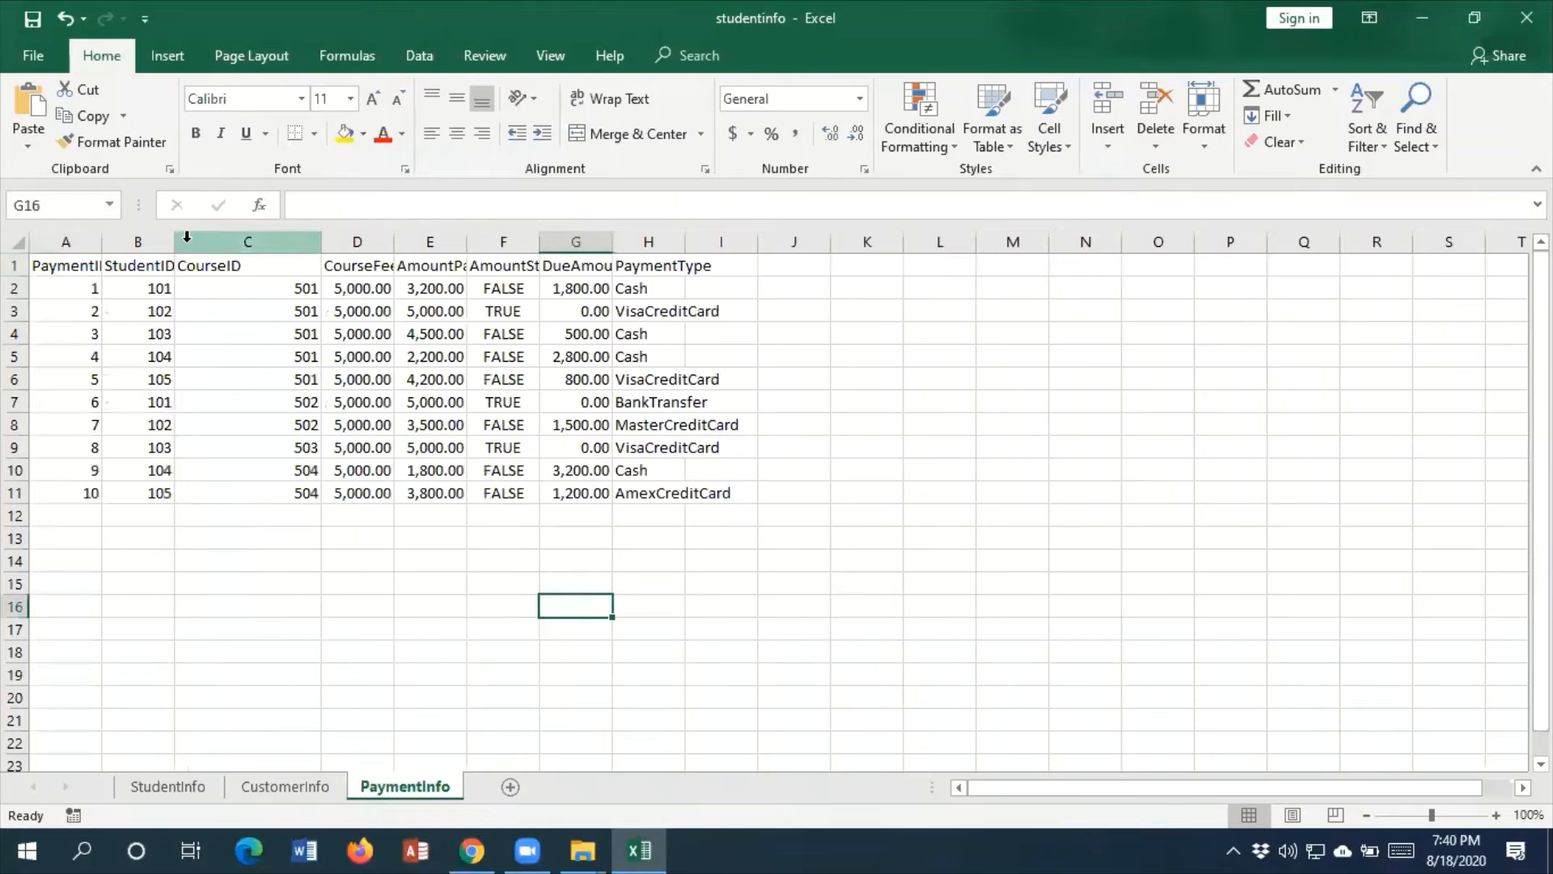
pyautogui.moveTo(175, 240); pyautogui.dragTo(192, 242)
pyautogui.doubleClick(162, 265)
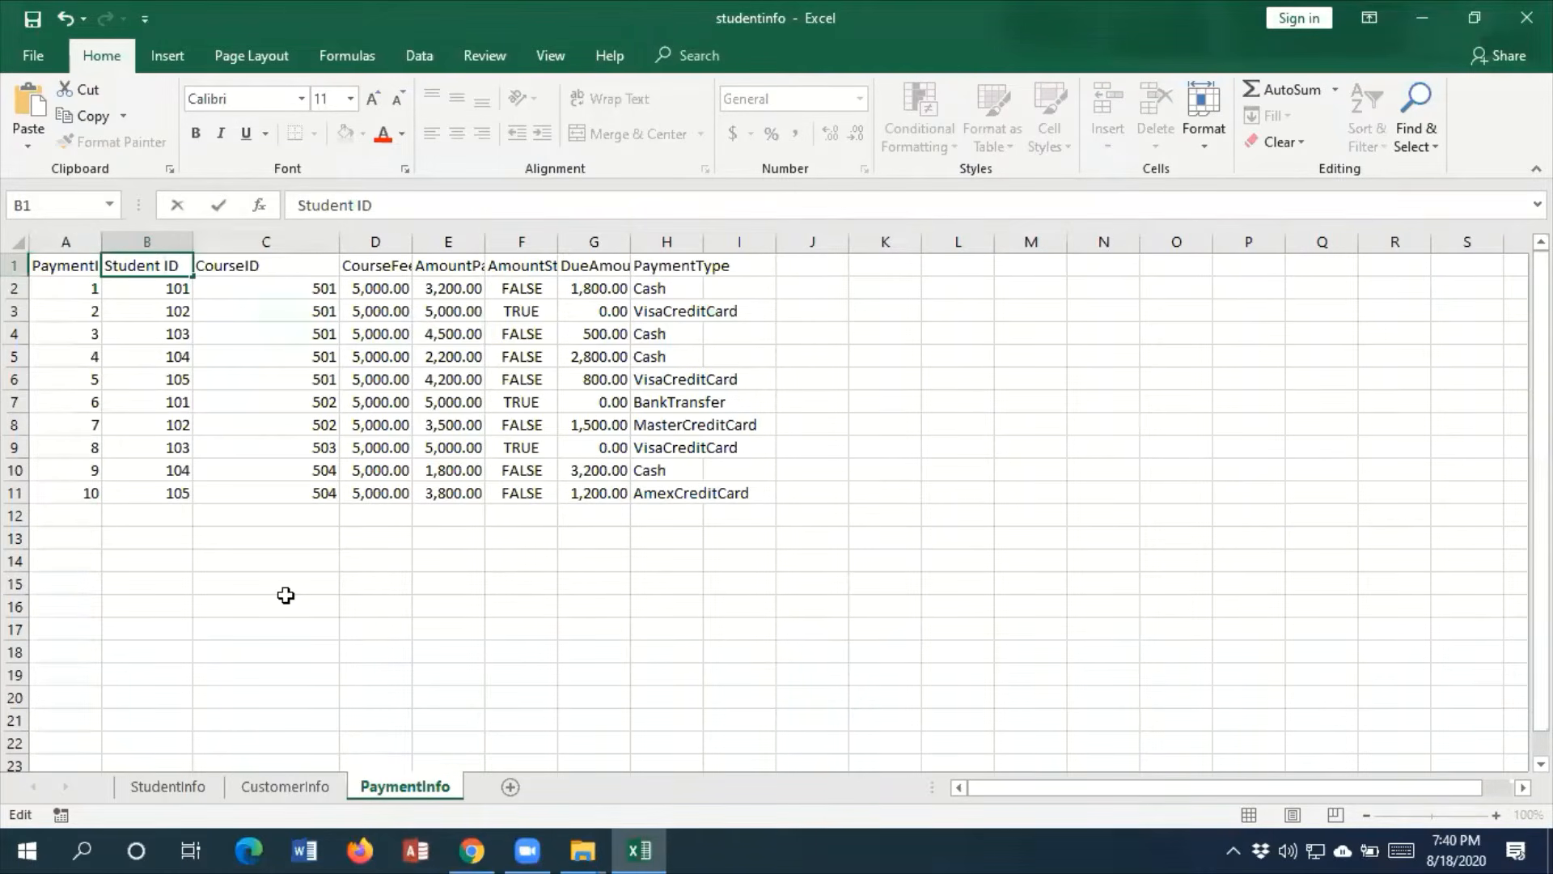
pyautogui.press('BackSpace')
pyautogui.click(958, 541)
pyautogui.write('F')
pyautogui.write('red')
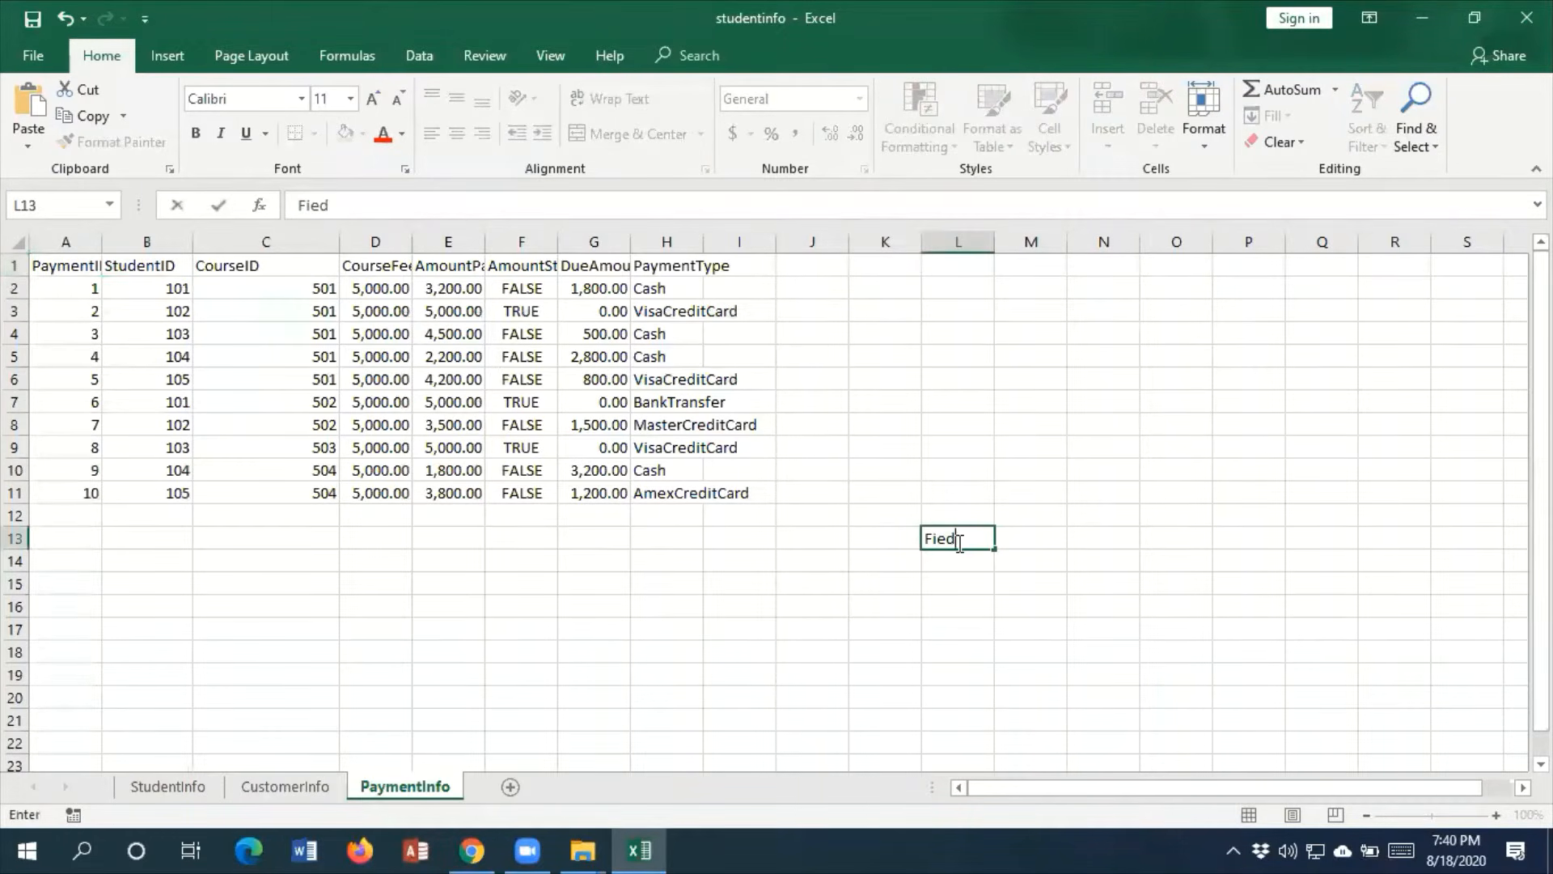
pyautogui.press('BackSpace')
pyautogui.press('BackSpace')
pyautogui.press('BackSpace')
pyautogui.press('BackSpace')
pyautogui.click(748, 561)
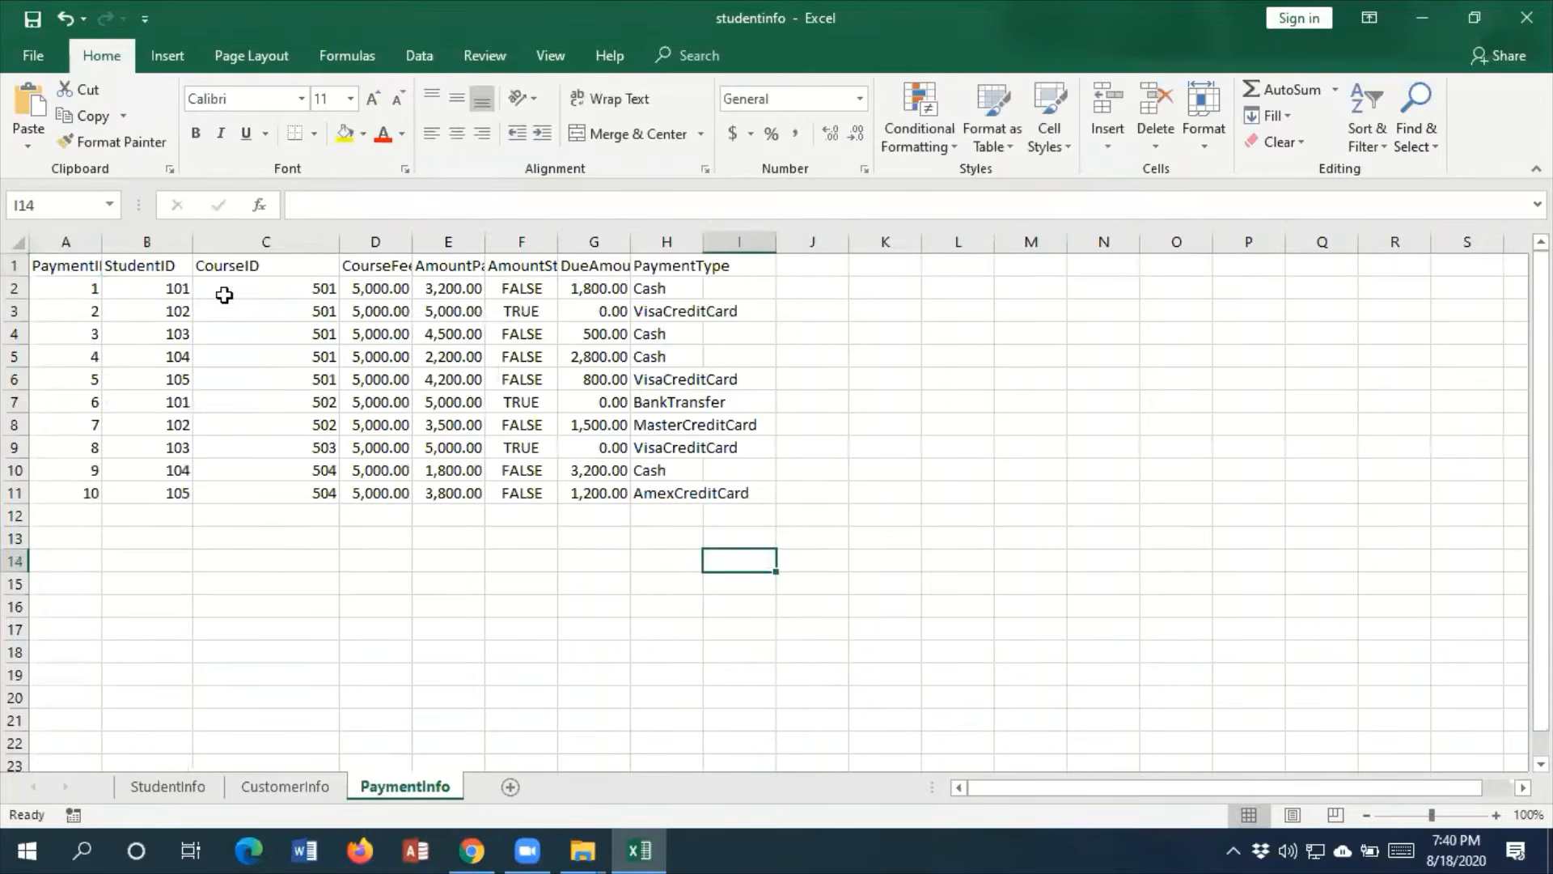
# Examine the PaymentID, StudentID and CourseID headers on the PaymentInfo sheet, and check the CustomerInfo and StudentInfo sheets against them
pyautogui.click(166, 264)
pyautogui.click(87, 267)
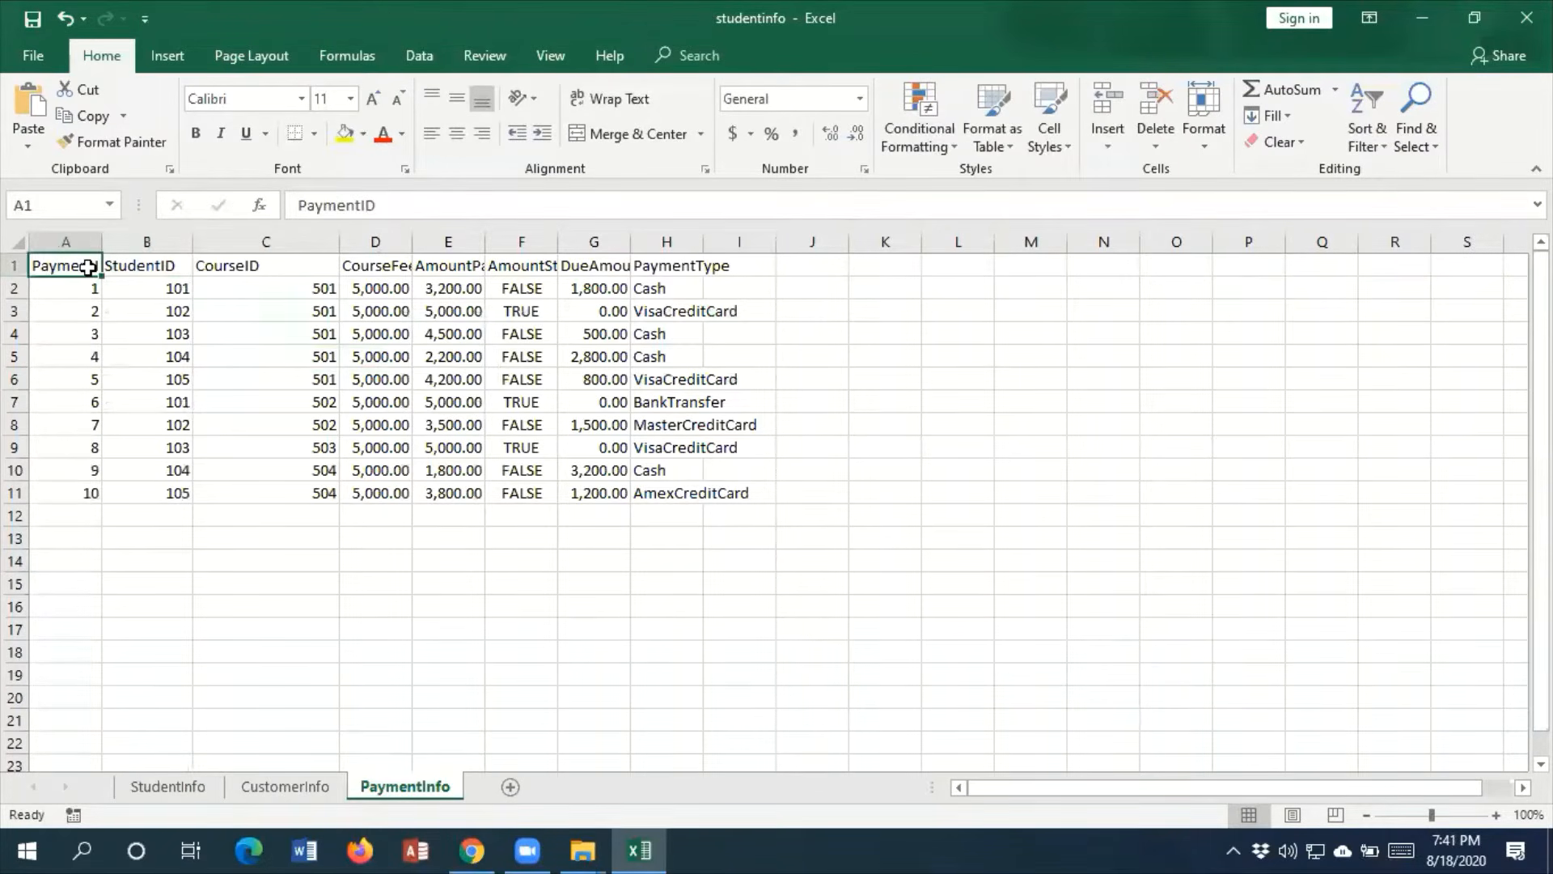
pyautogui.click(131, 267)
pyautogui.click(86, 266)
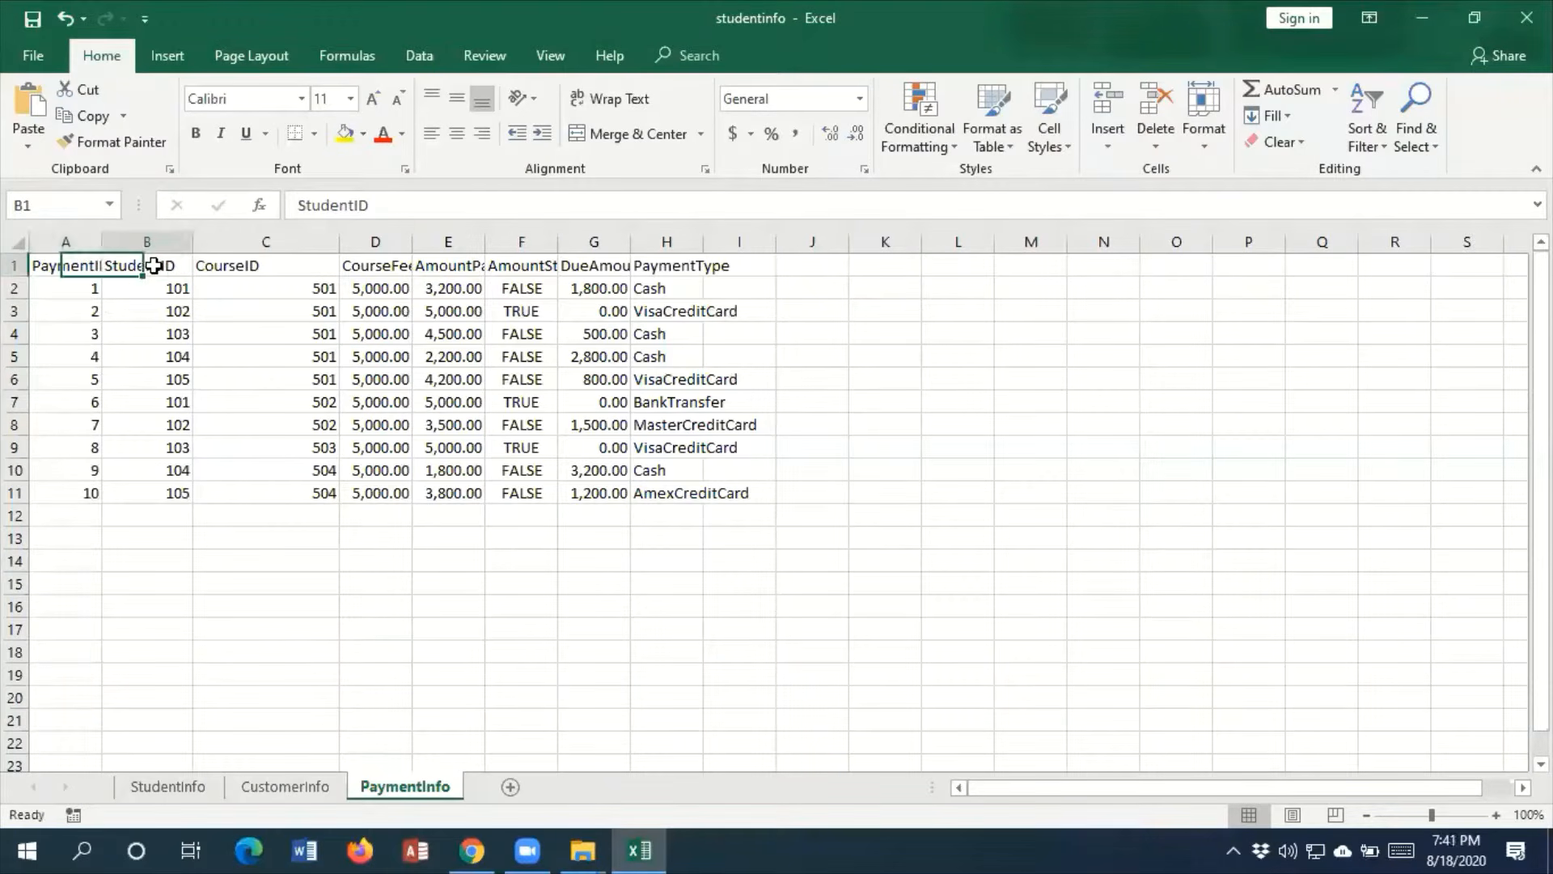
pyautogui.click(134, 267)
pyautogui.click(226, 276)
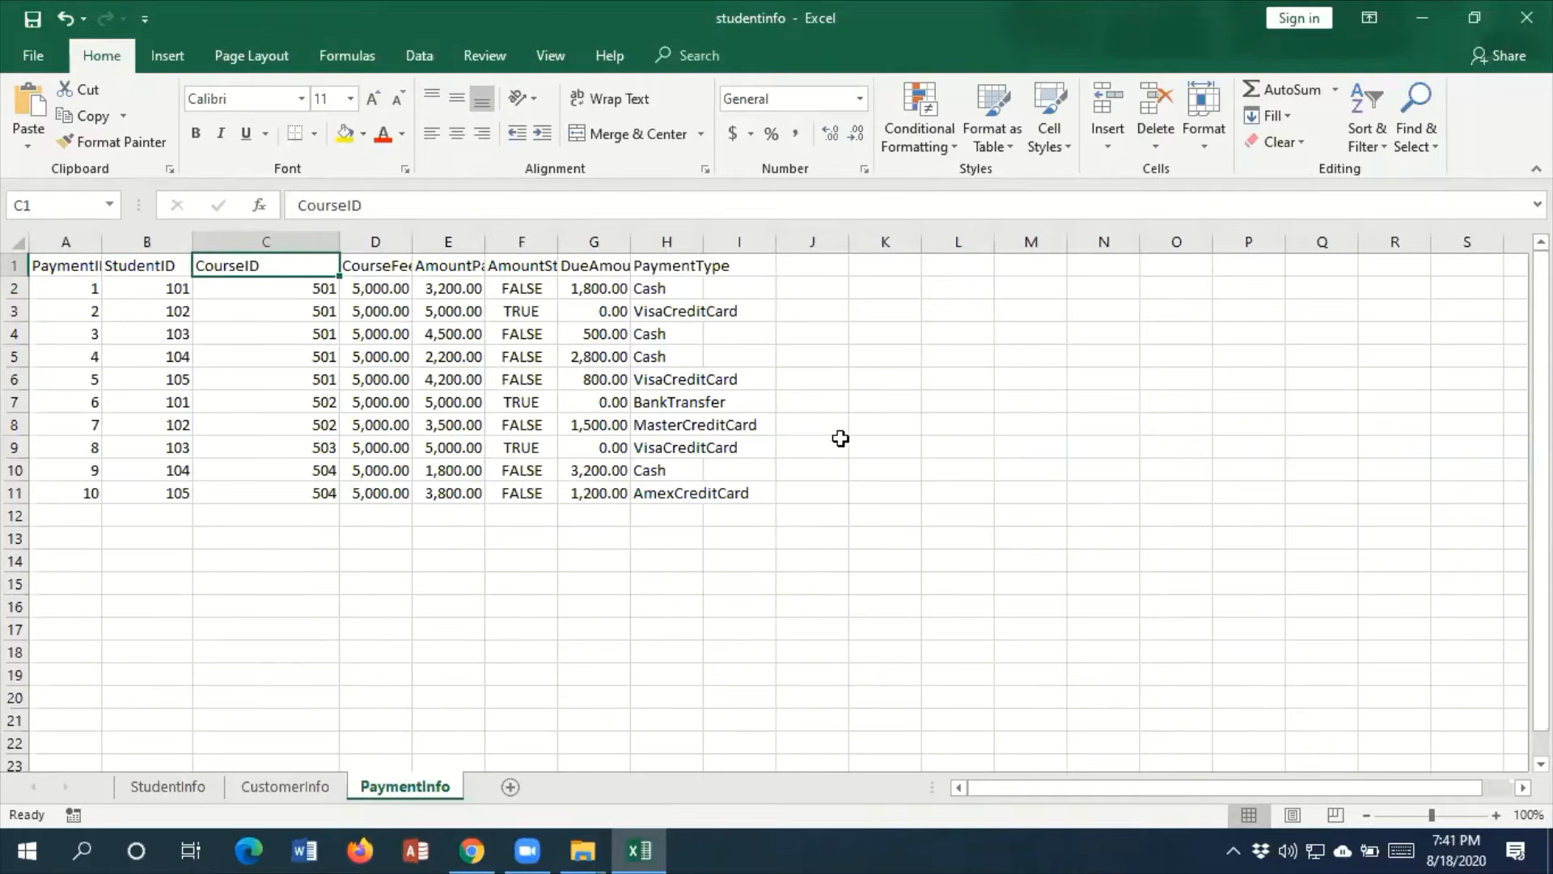
pyautogui.click(323, 789)
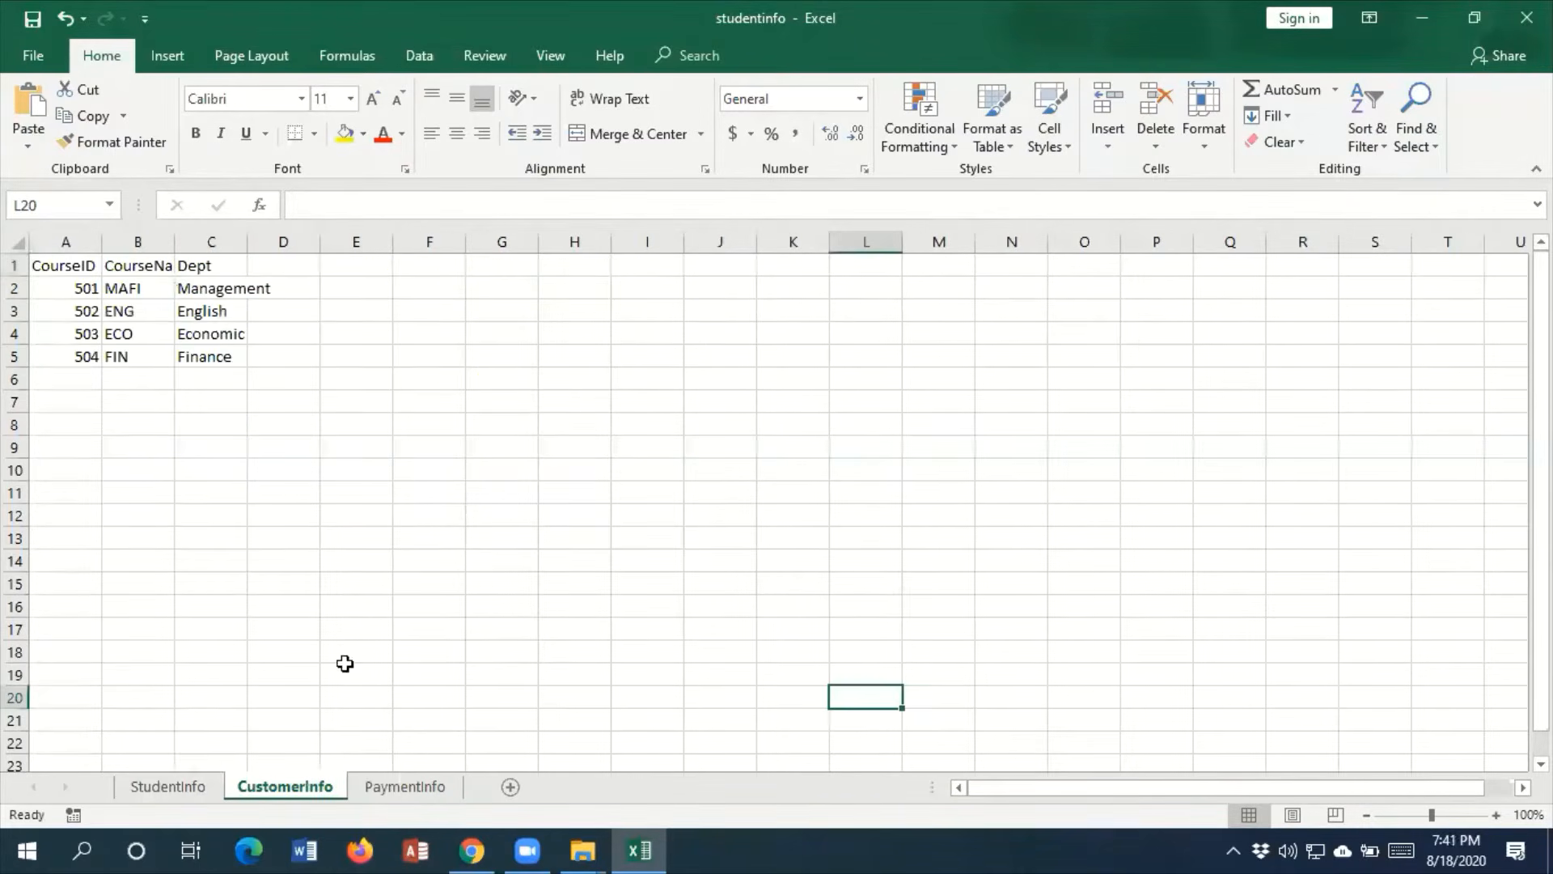
pyautogui.click(174, 791)
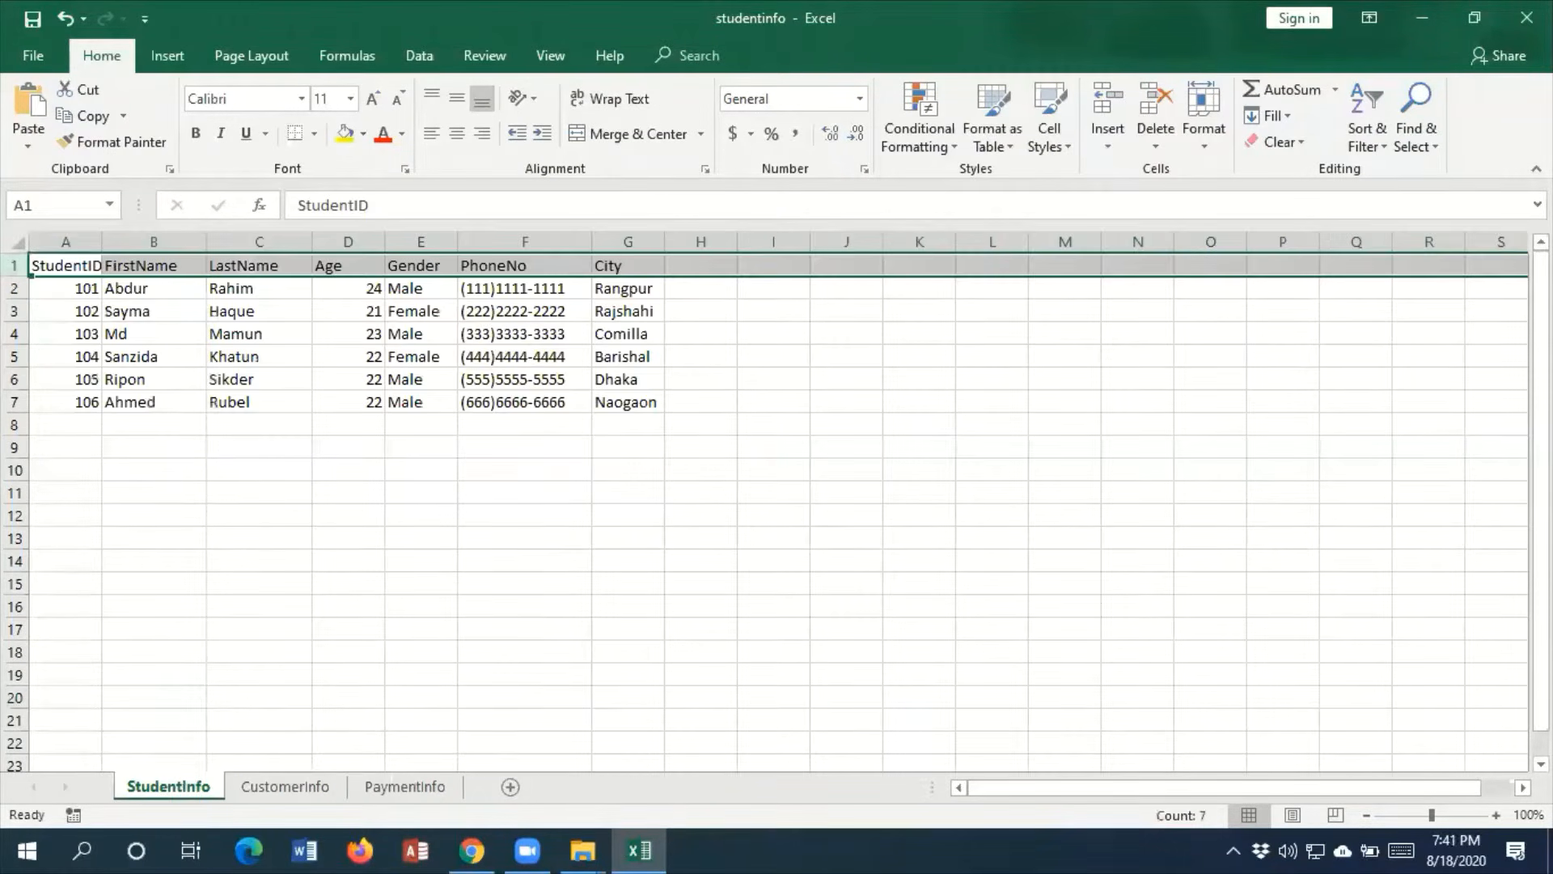
# Minimise the studentinfo workbook and the browser to reach the desktop
pyautogui.click(1422, 17)
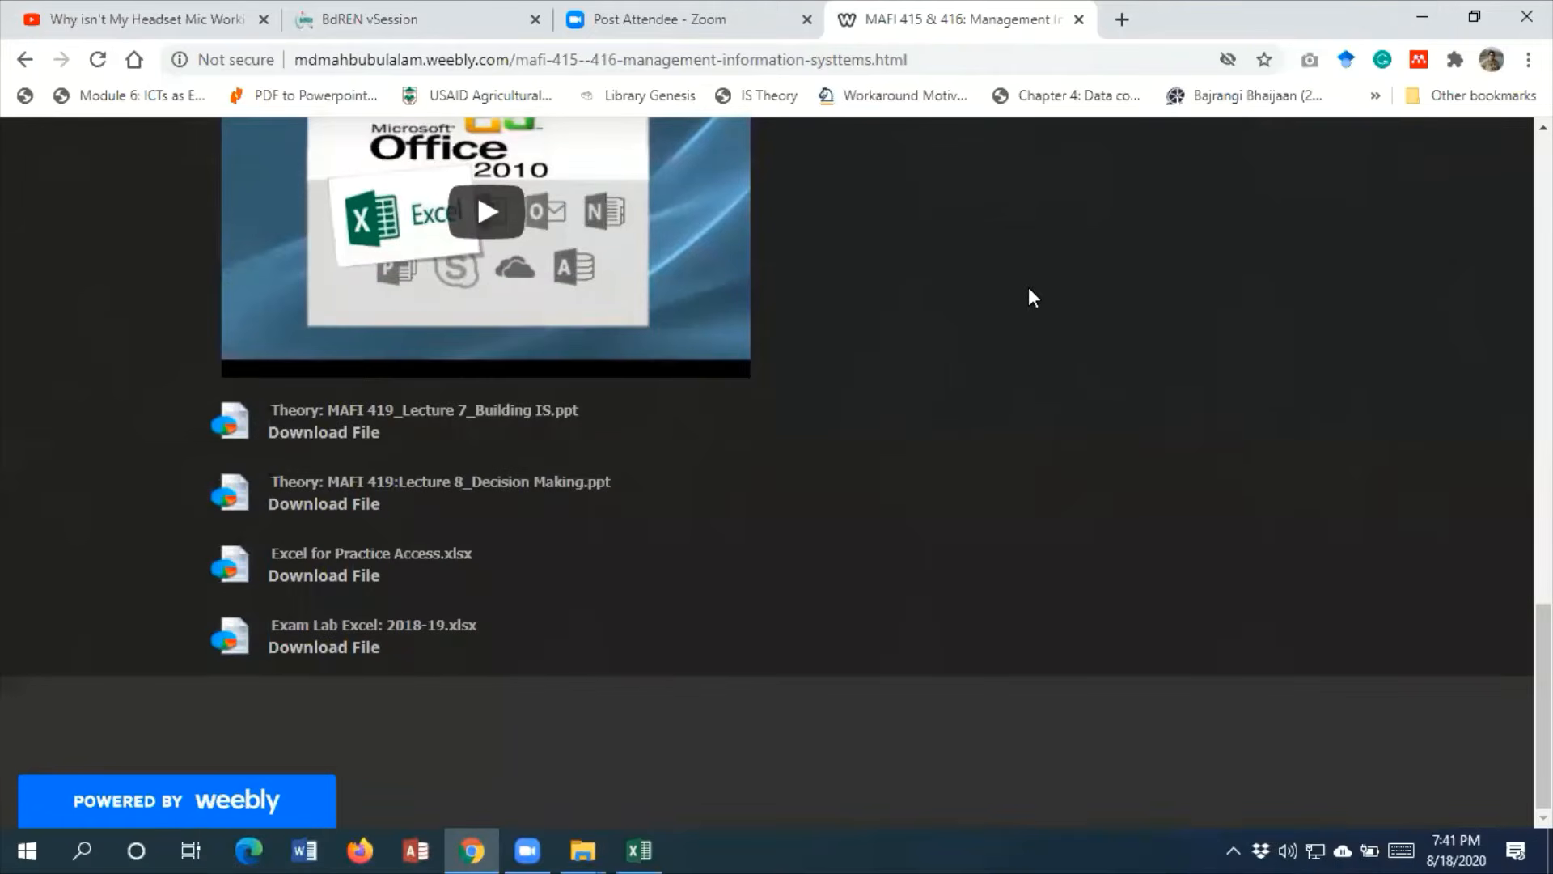
pyautogui.click(1421, 16)
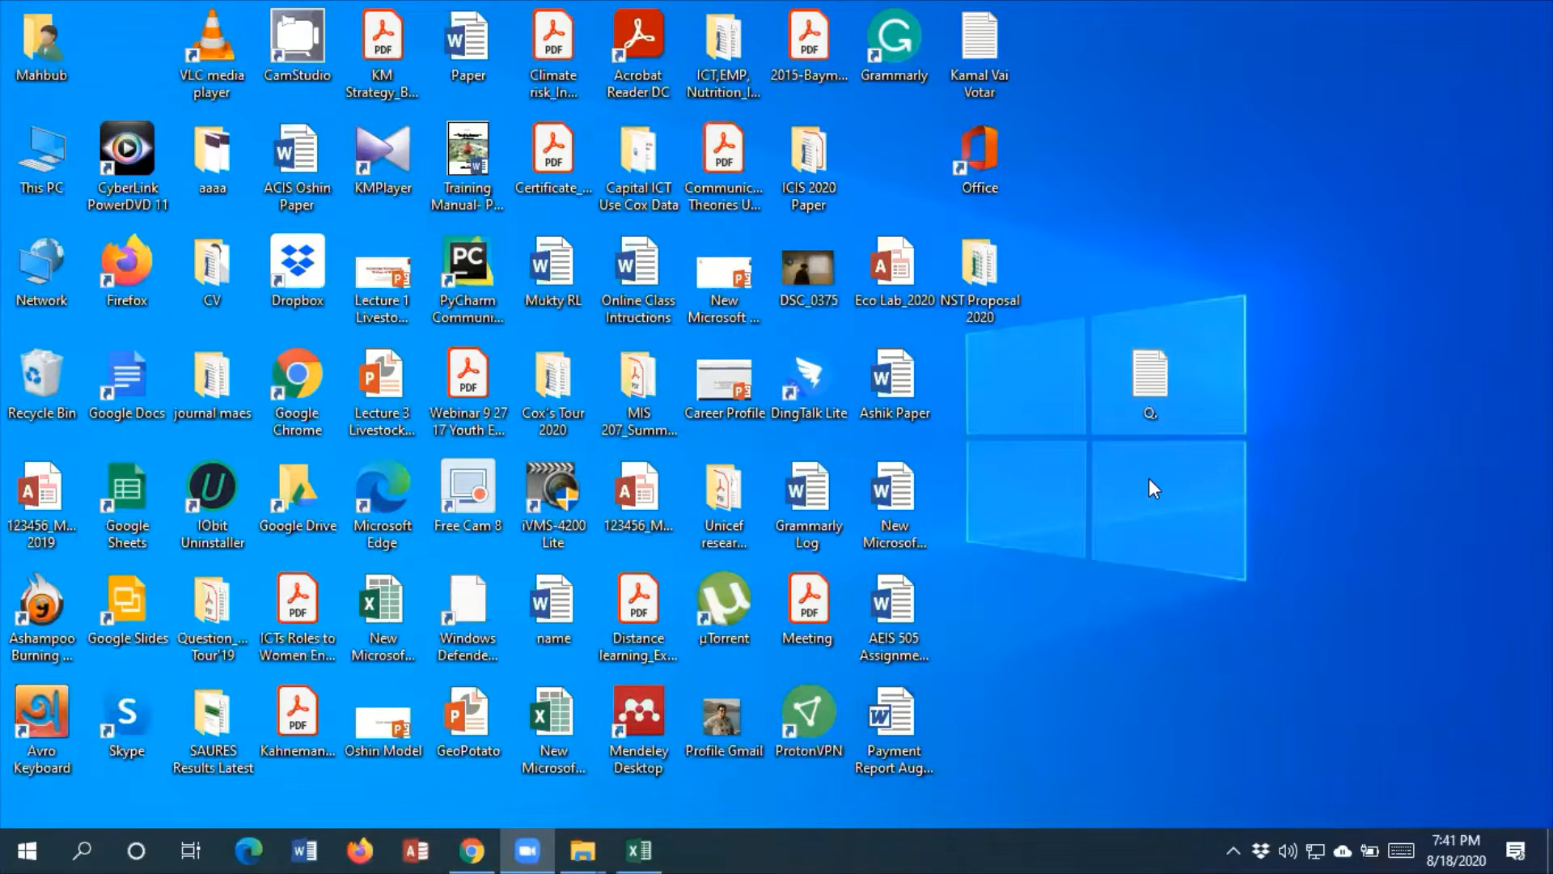
pyautogui.rightClick(1074, 503)
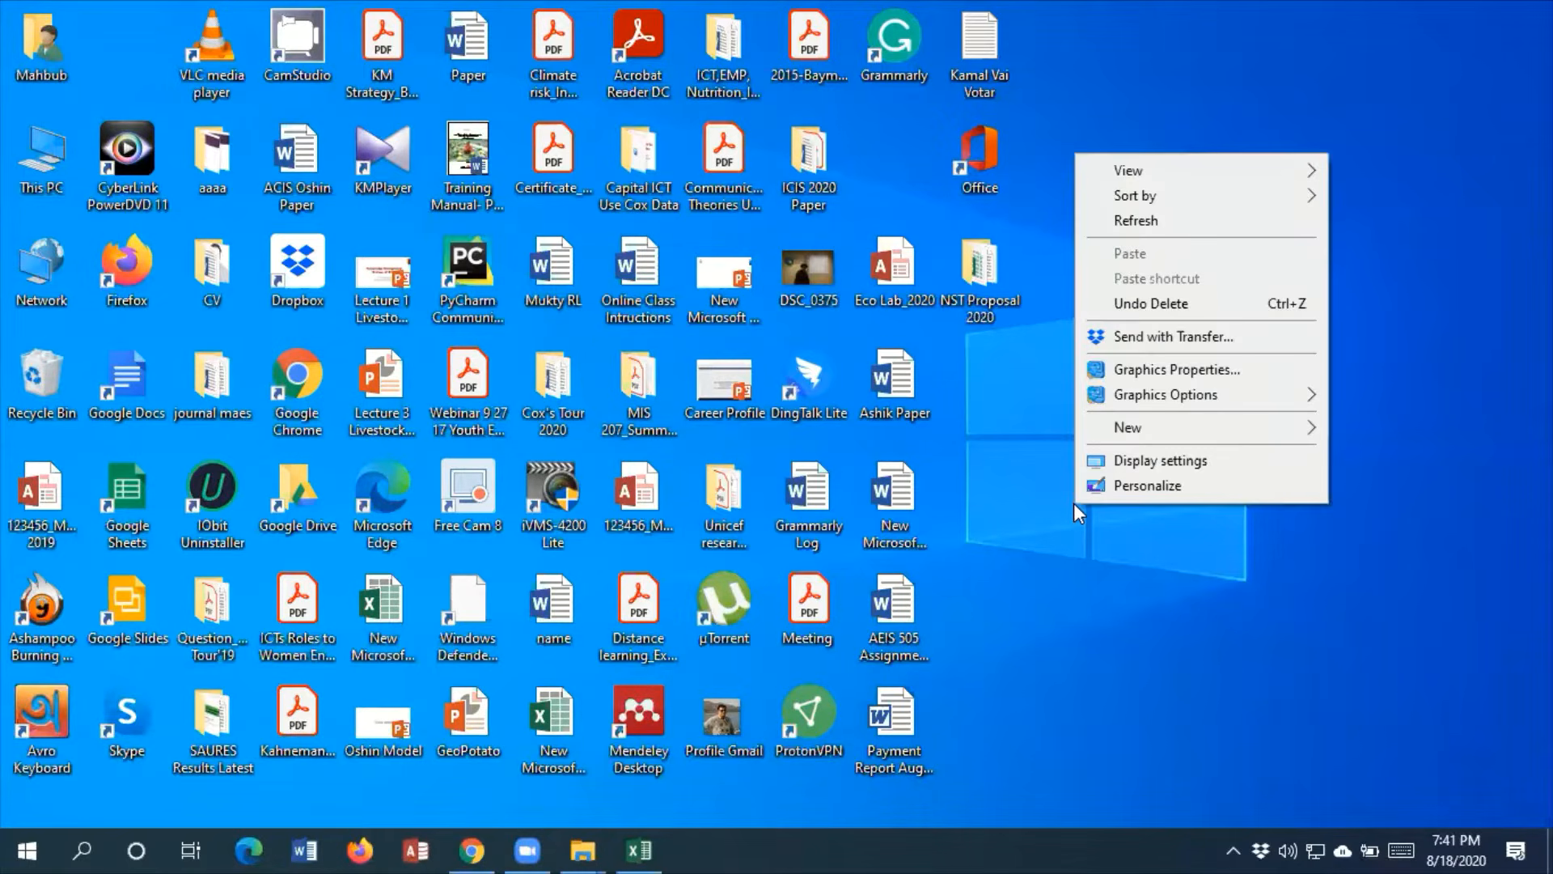
pyautogui.moveTo(1176, 426)
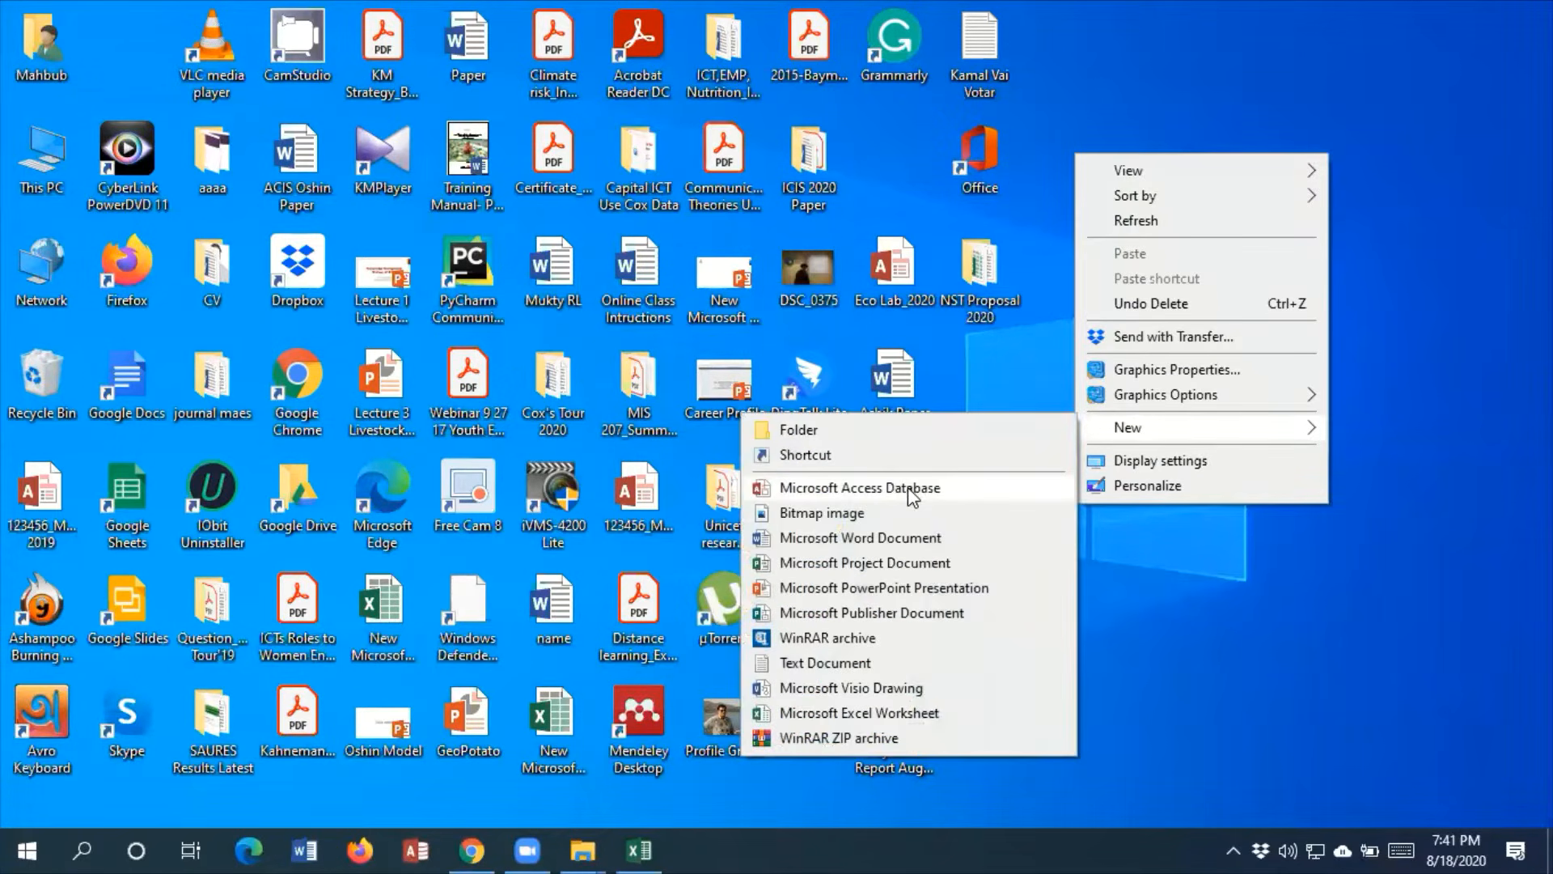
pyautogui.click(826, 663)
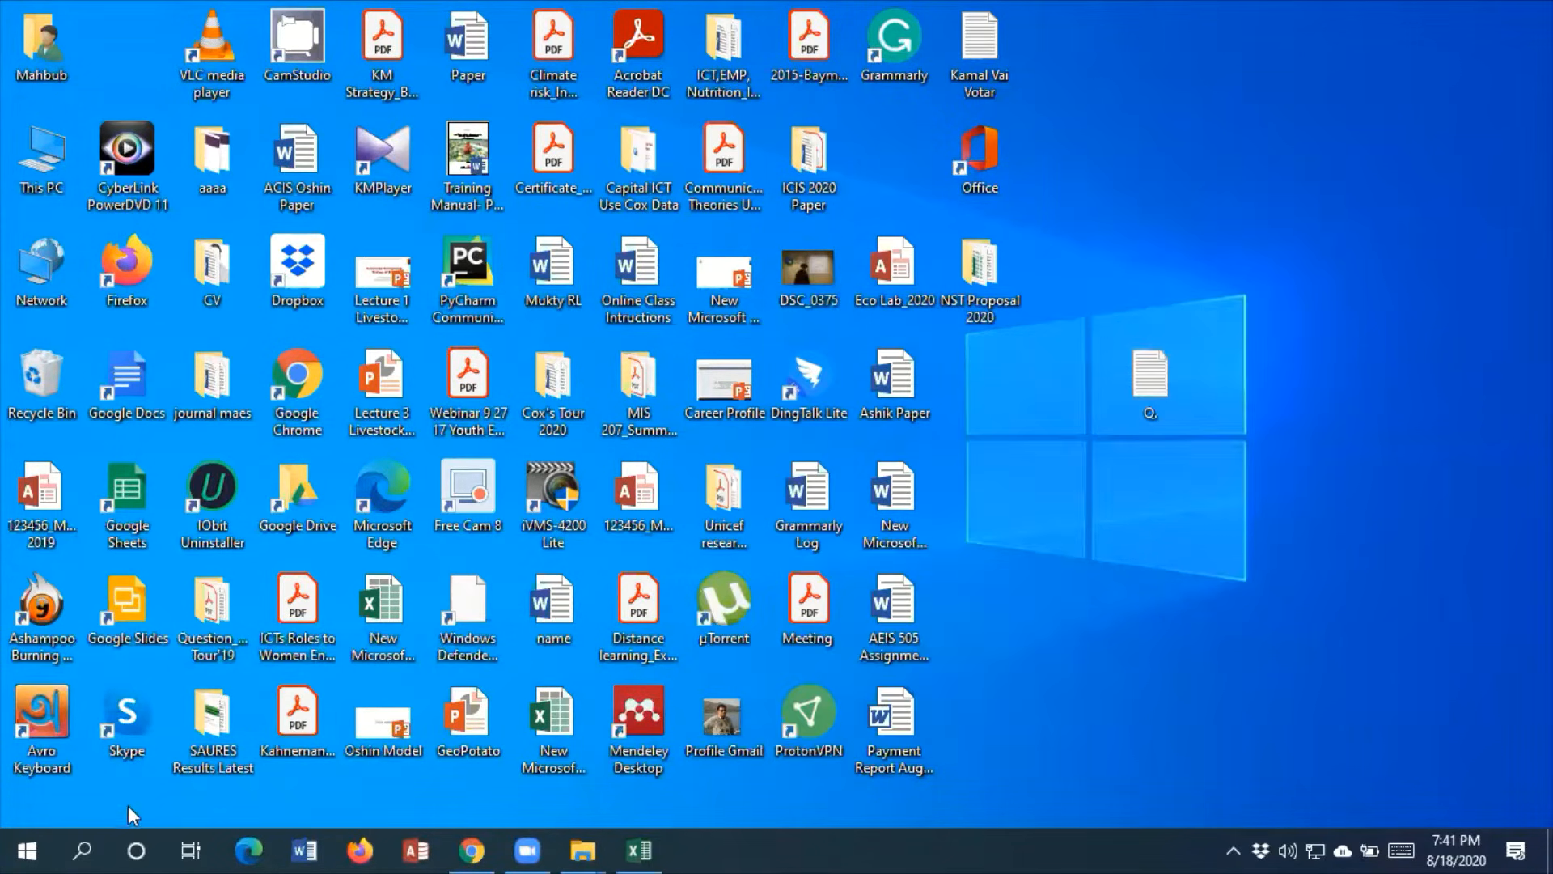
pyautogui.click(28, 849)
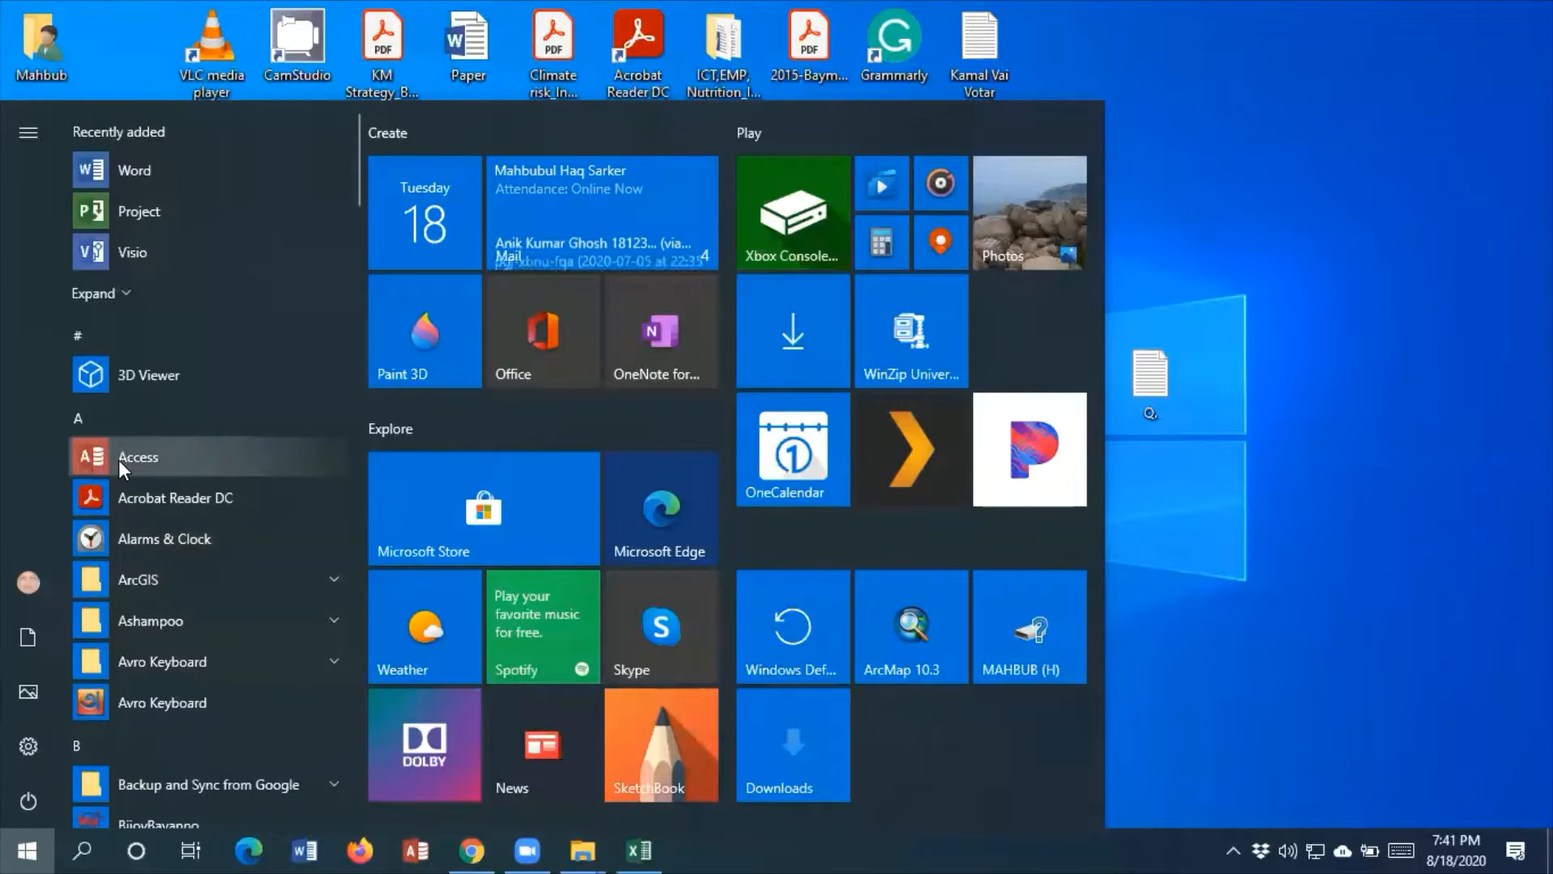
pyautogui.click(1337, 457)
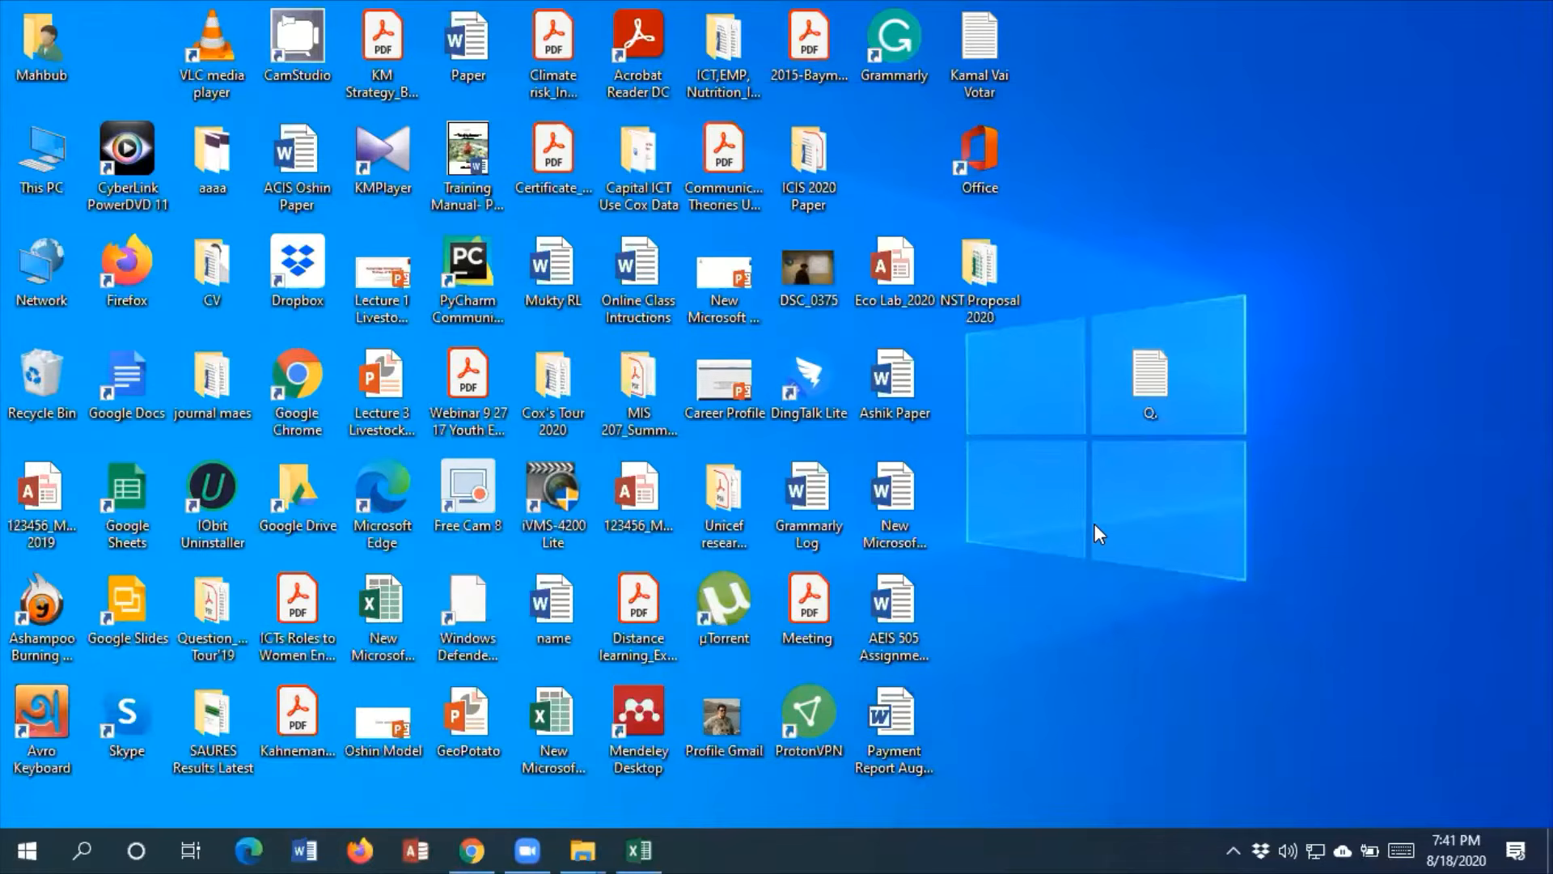
# Create a new Microsoft Access database on the desktop and name it "FIS_Access Practice"
pyautogui.rightClick(1094, 523)
pyautogui.moveTo(1199, 453)
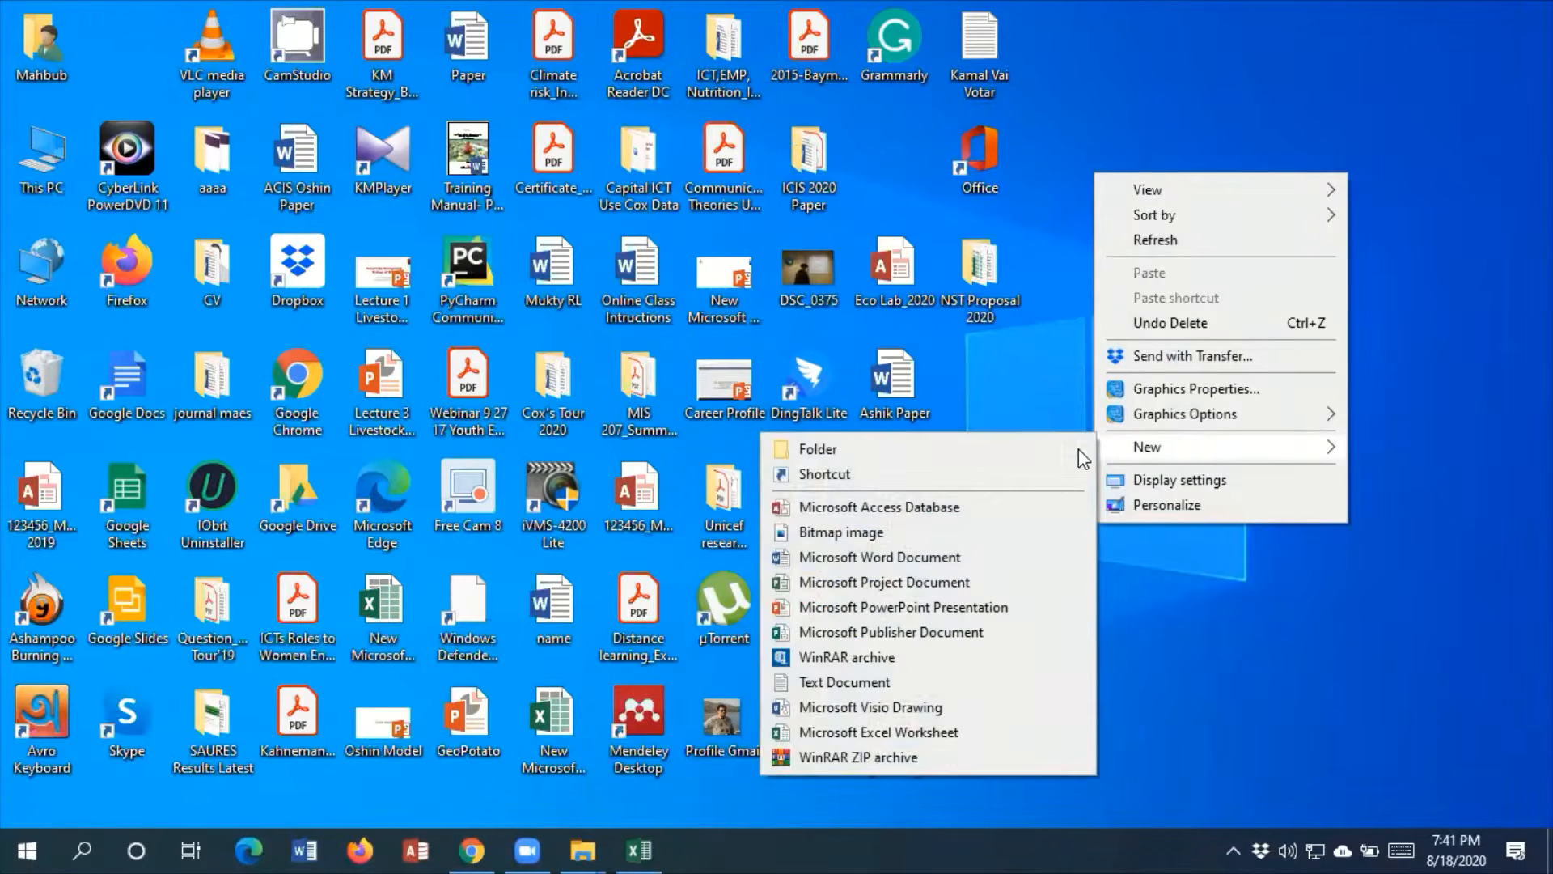
pyautogui.click(958, 512)
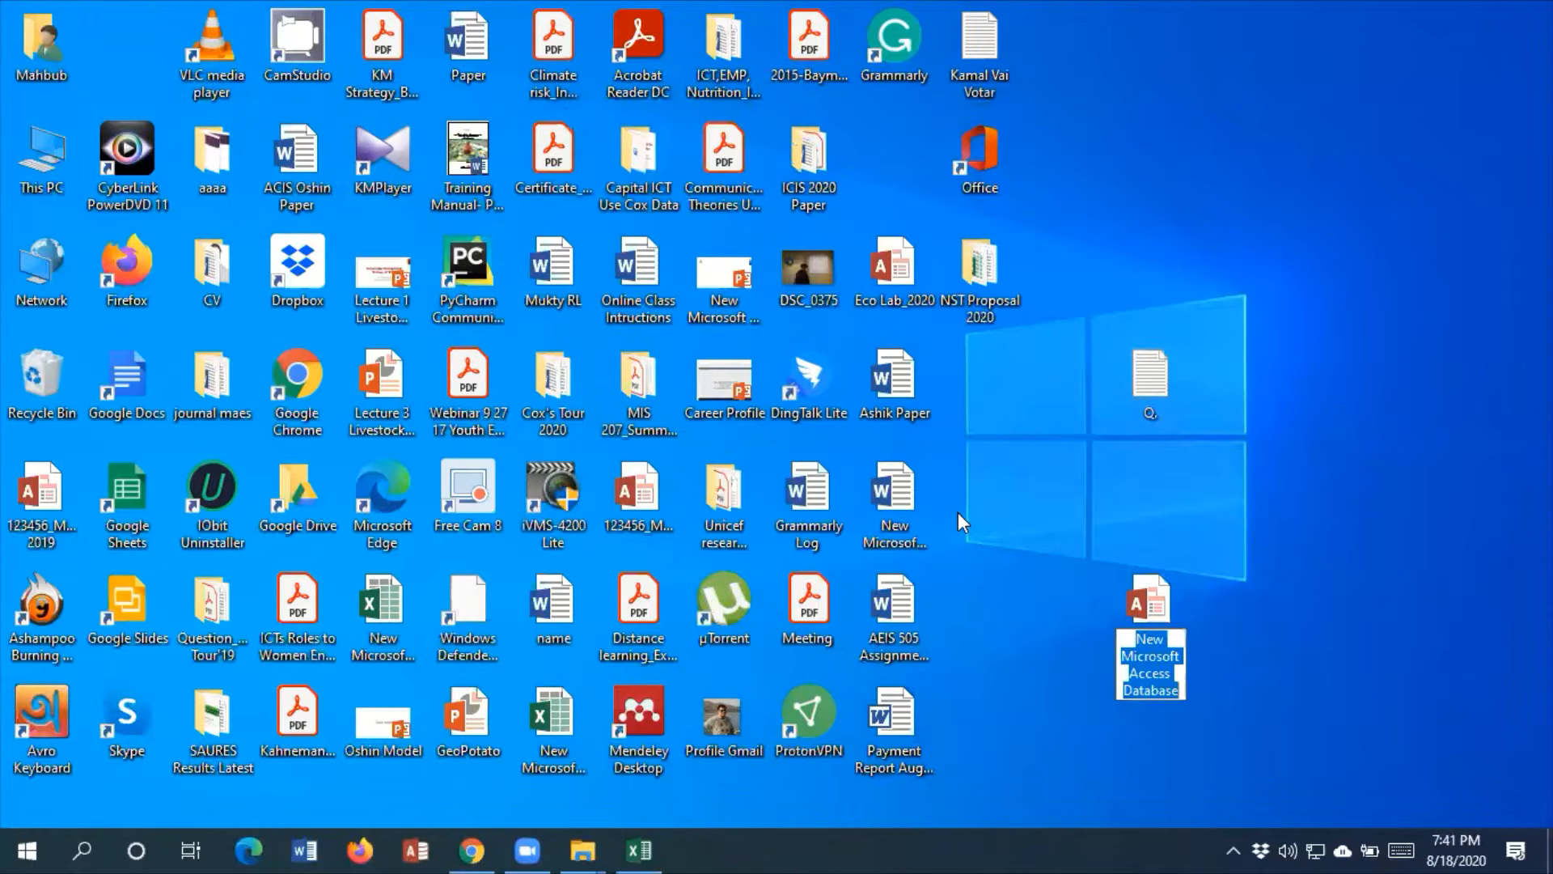
pyautogui.write('F')
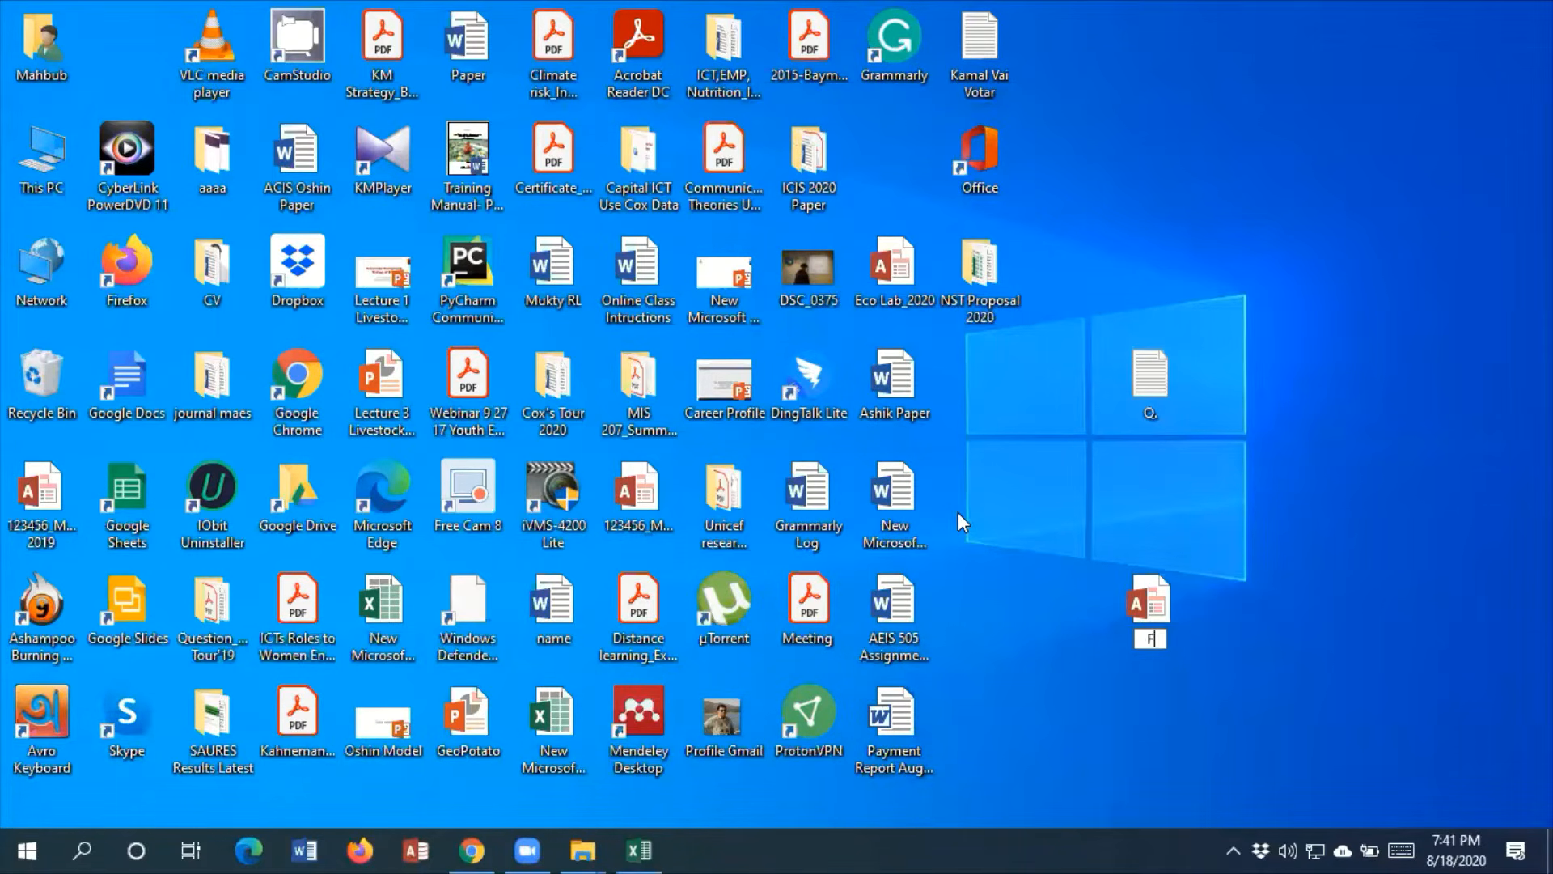
pyautogui.write('IS_Access Pr')
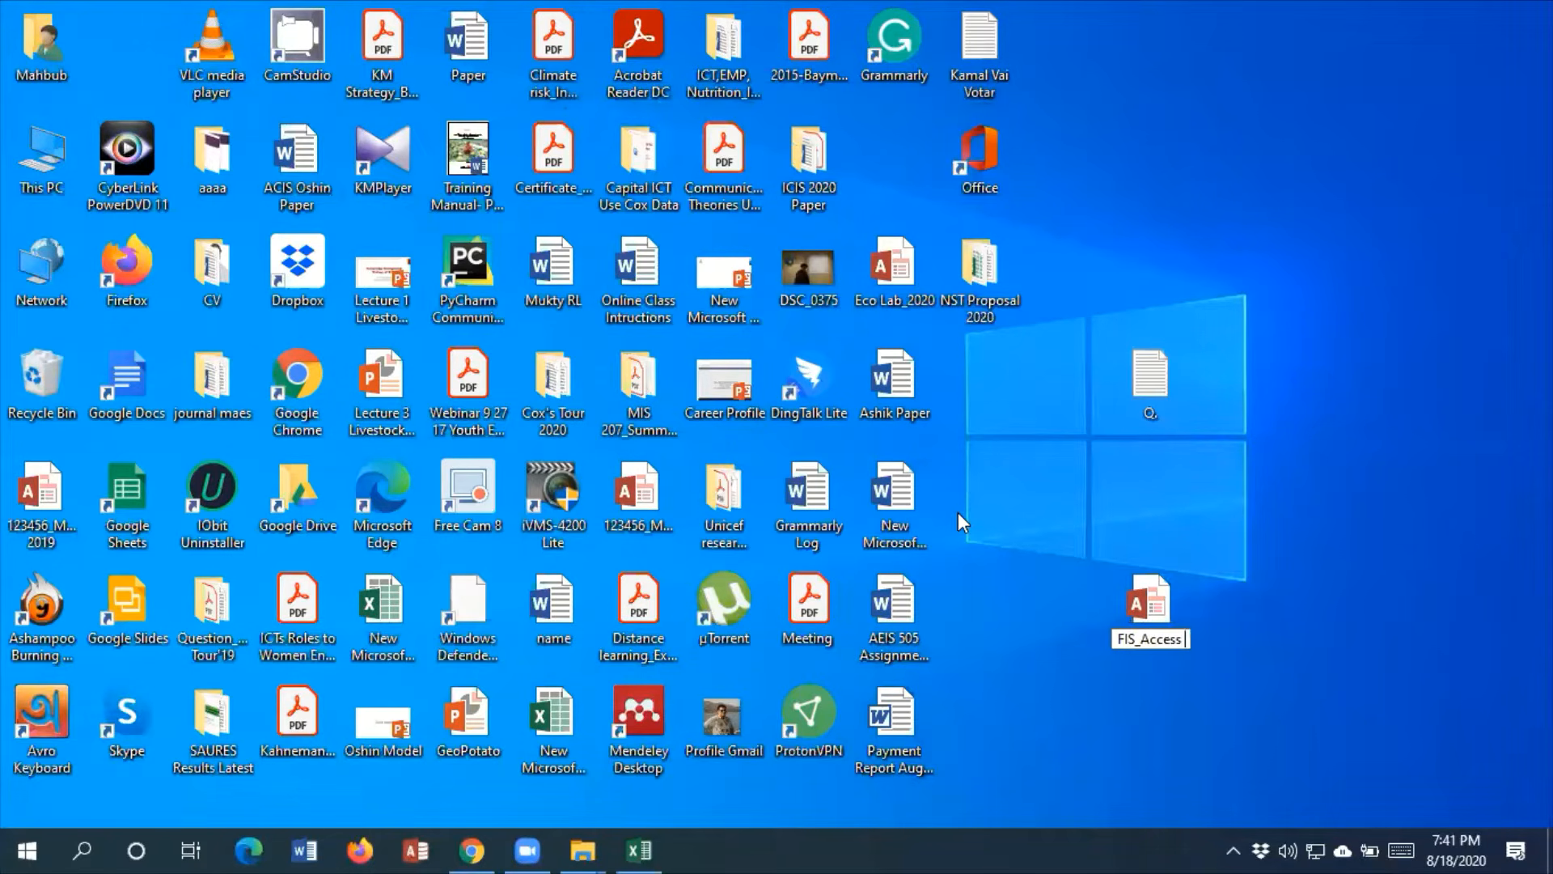
pyautogui.write('acc')
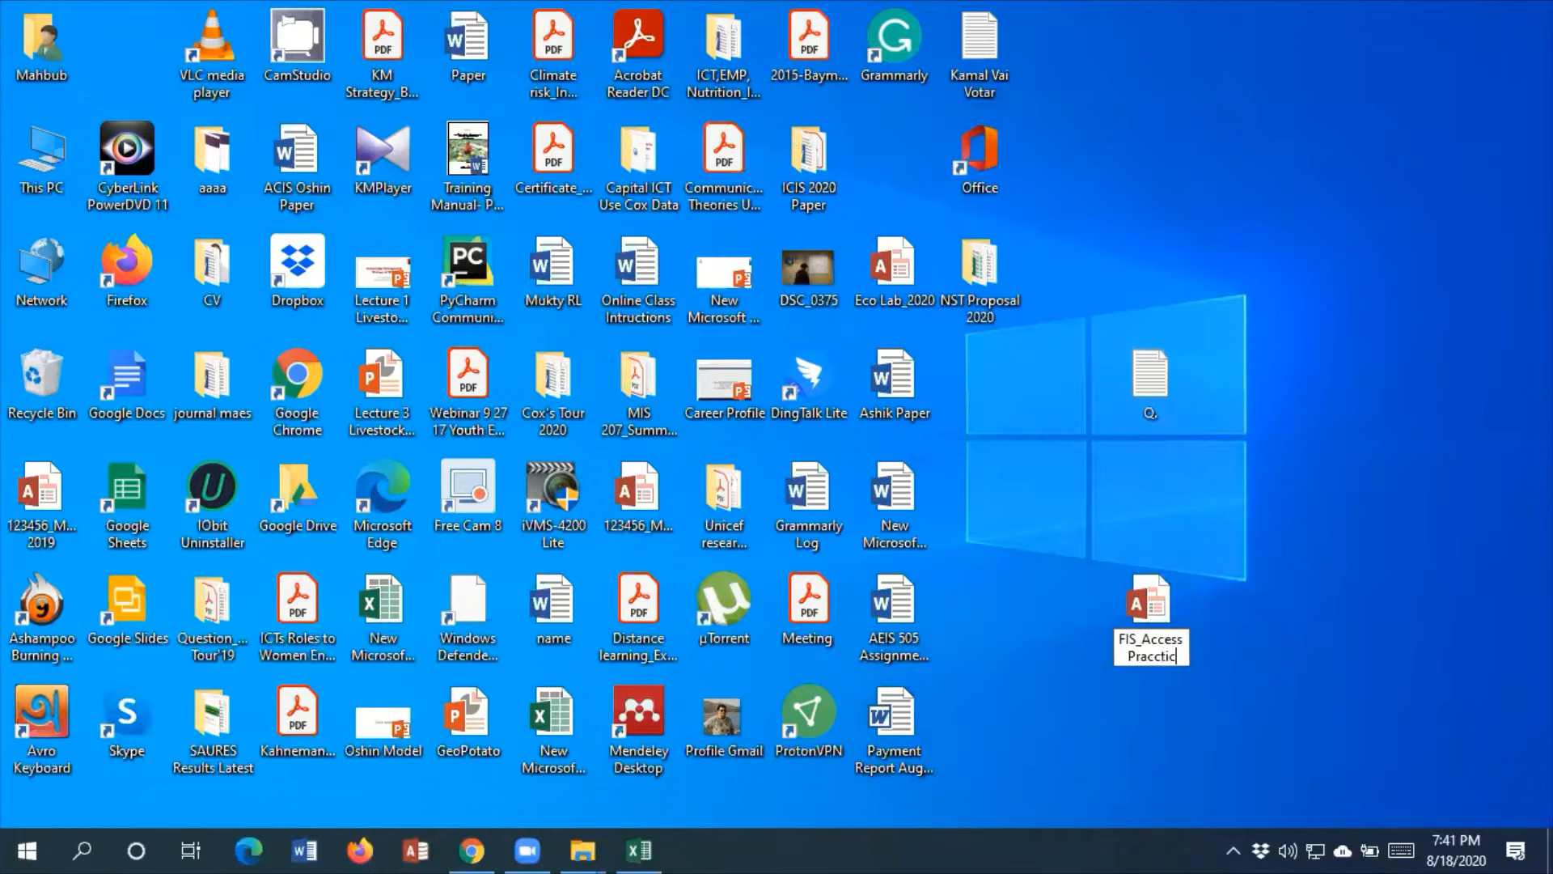
pyautogui.press('BackSpace')
pyautogui.write('tice')
pyautogui.press('Return')
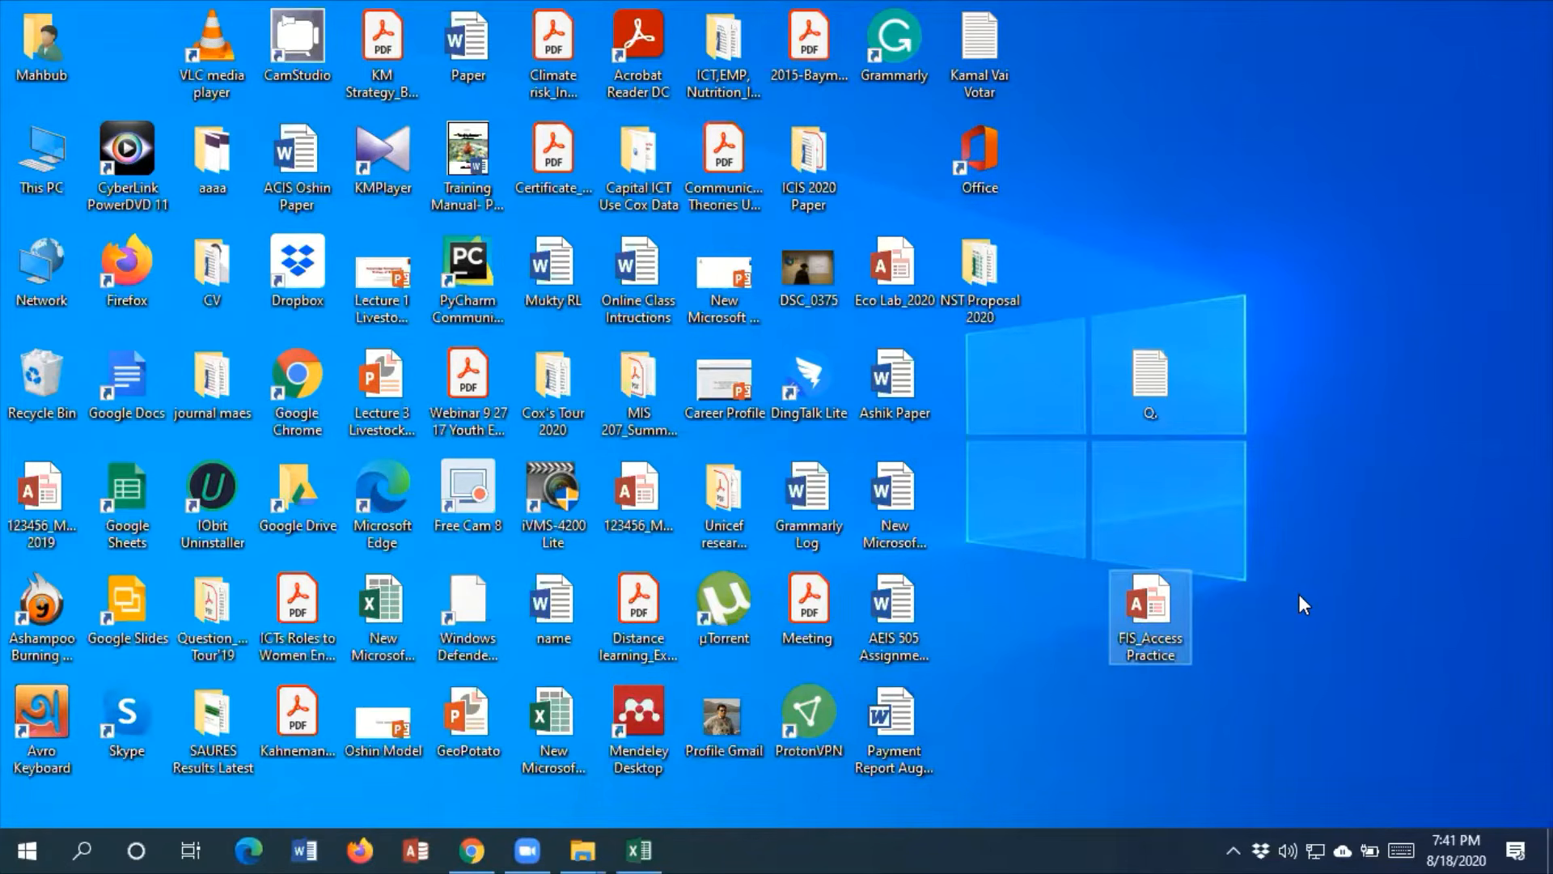
# Open the FIS_Access Practice database in Access and enable its blocked content
pyautogui.doubleClick(1152, 622)
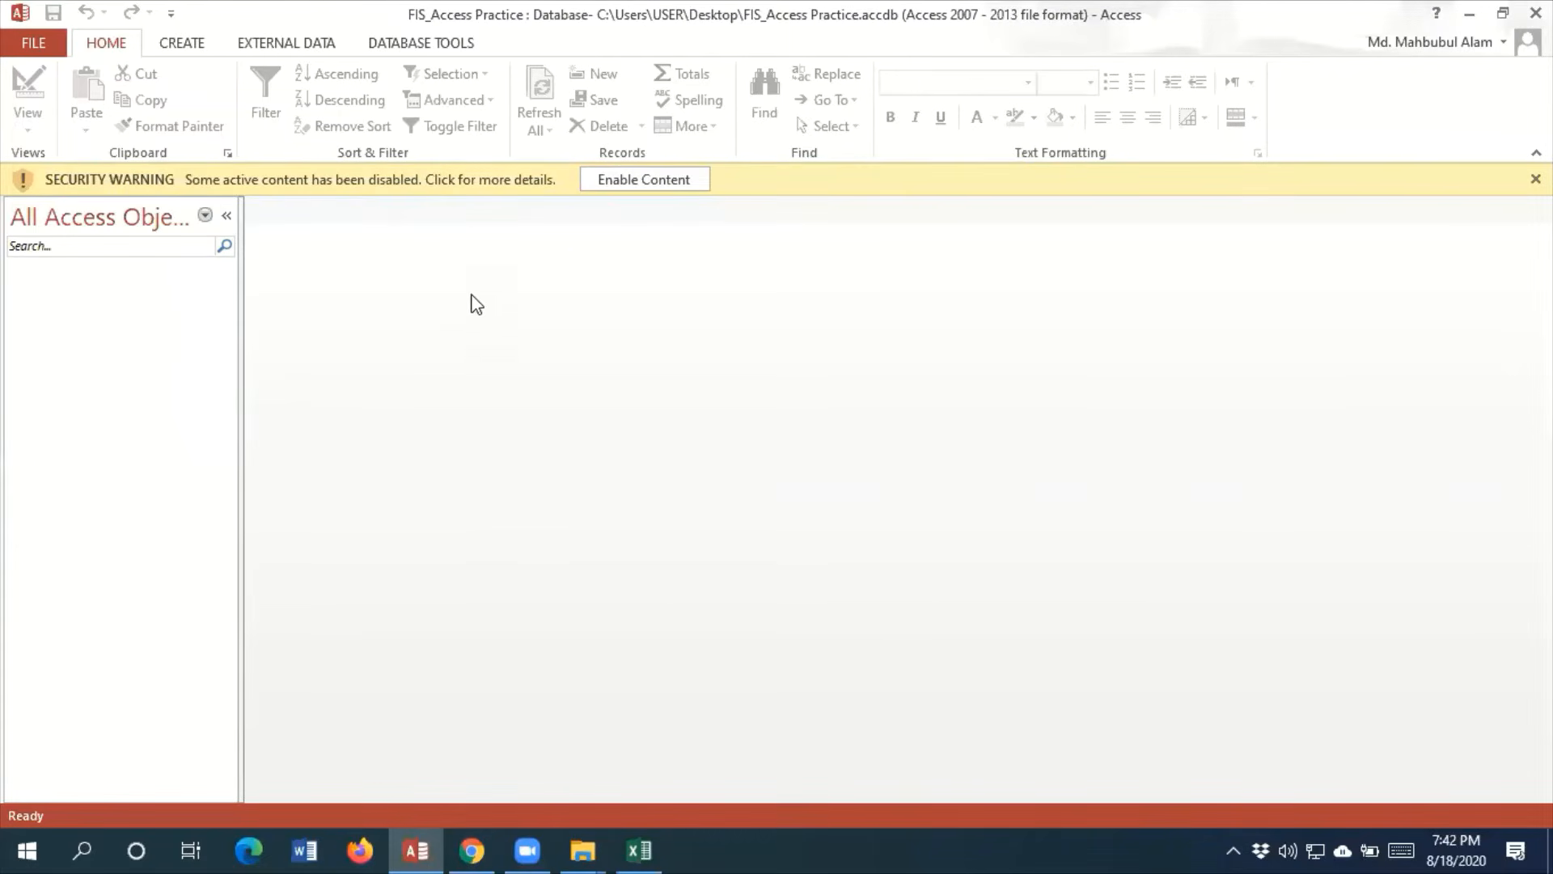
pyautogui.click(646, 189)
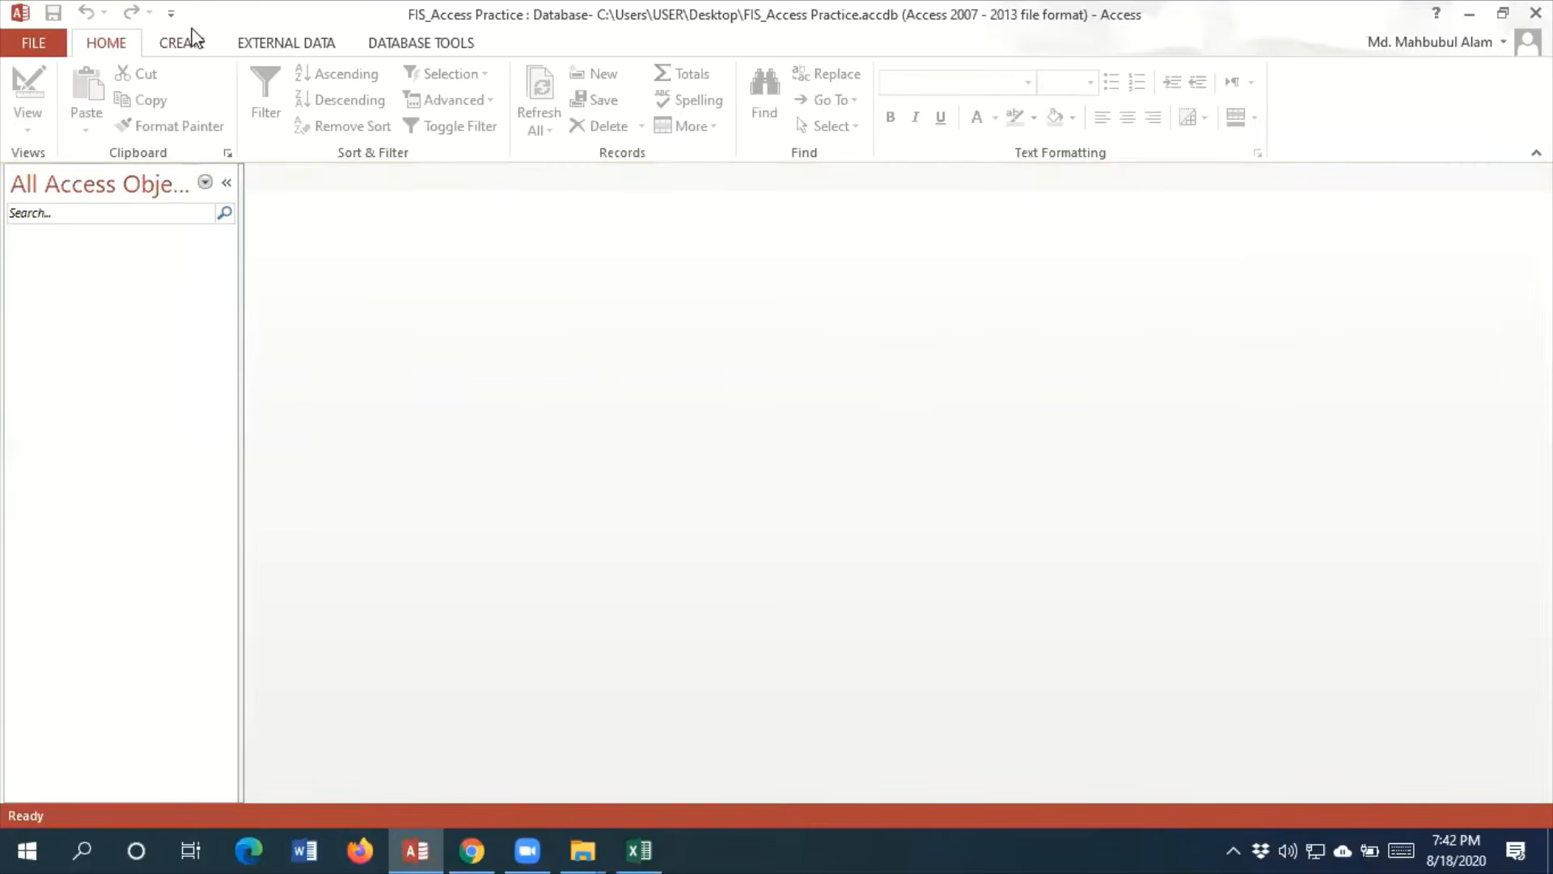
# Start importing an Excel spreadsheet into a new table and check the open studentinfo workbook that holds the source data
pyautogui.click(298, 45)
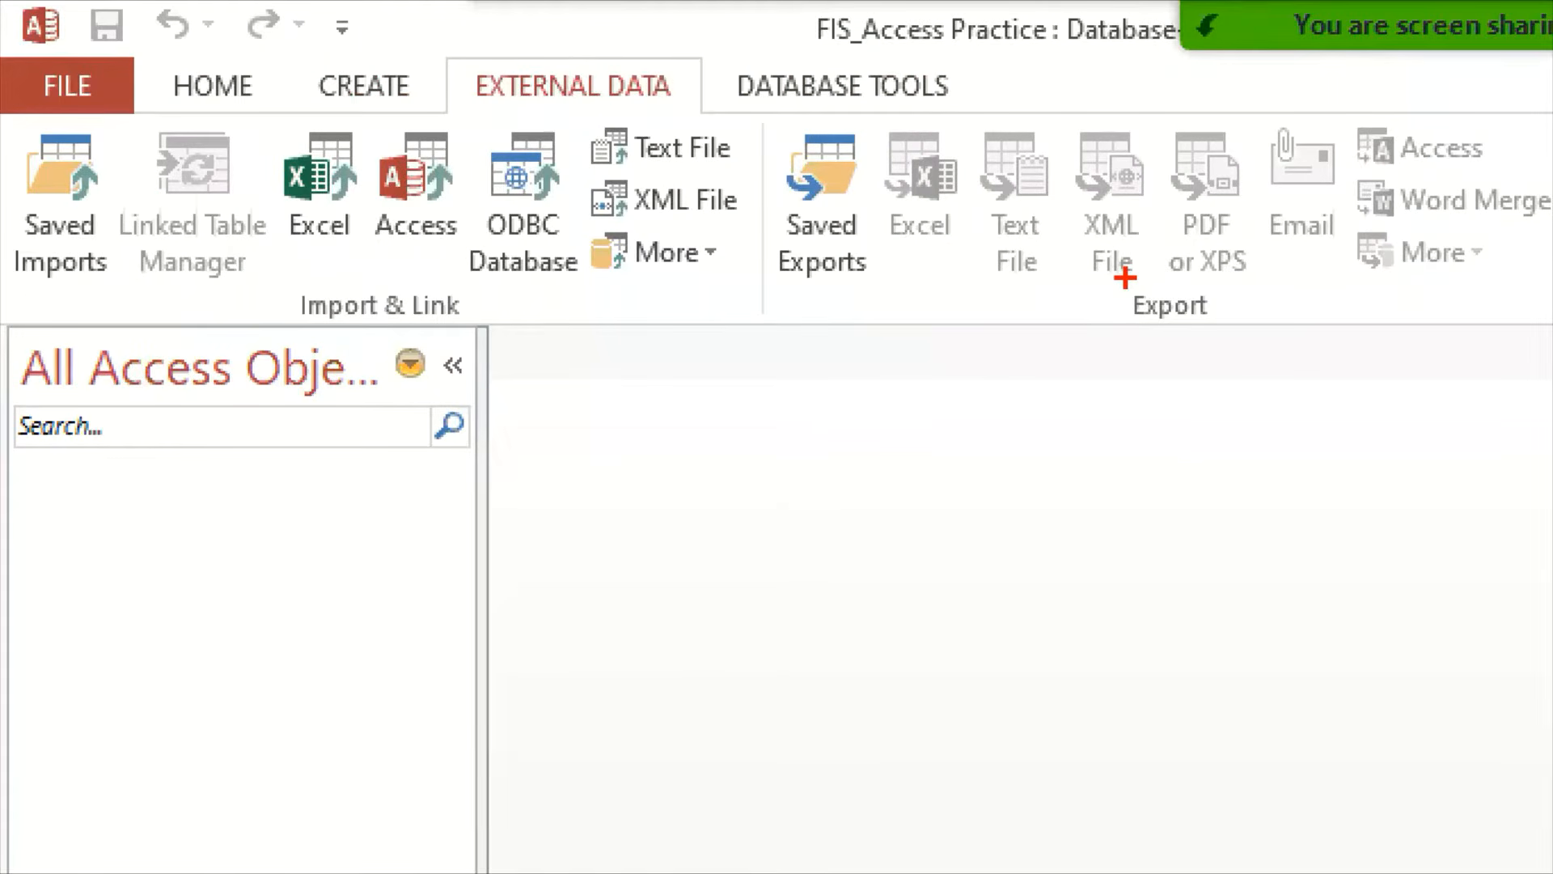
pyautogui.moveTo(1124, 278); pyautogui.dragTo(1221, 332)
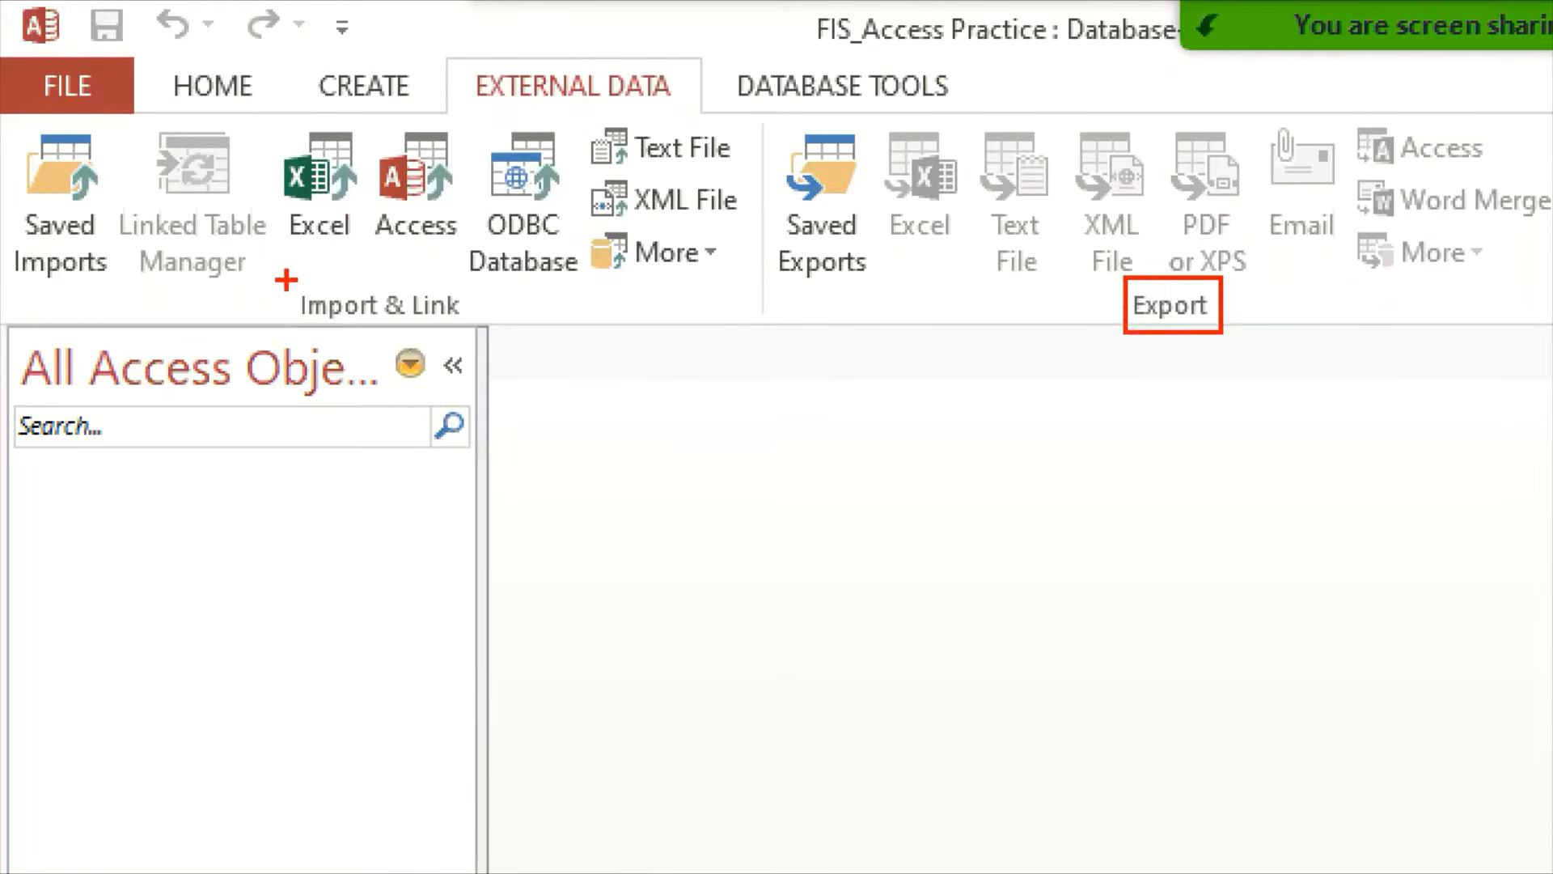
pyautogui.moveTo(285, 279); pyautogui.dragTo(456, 333)
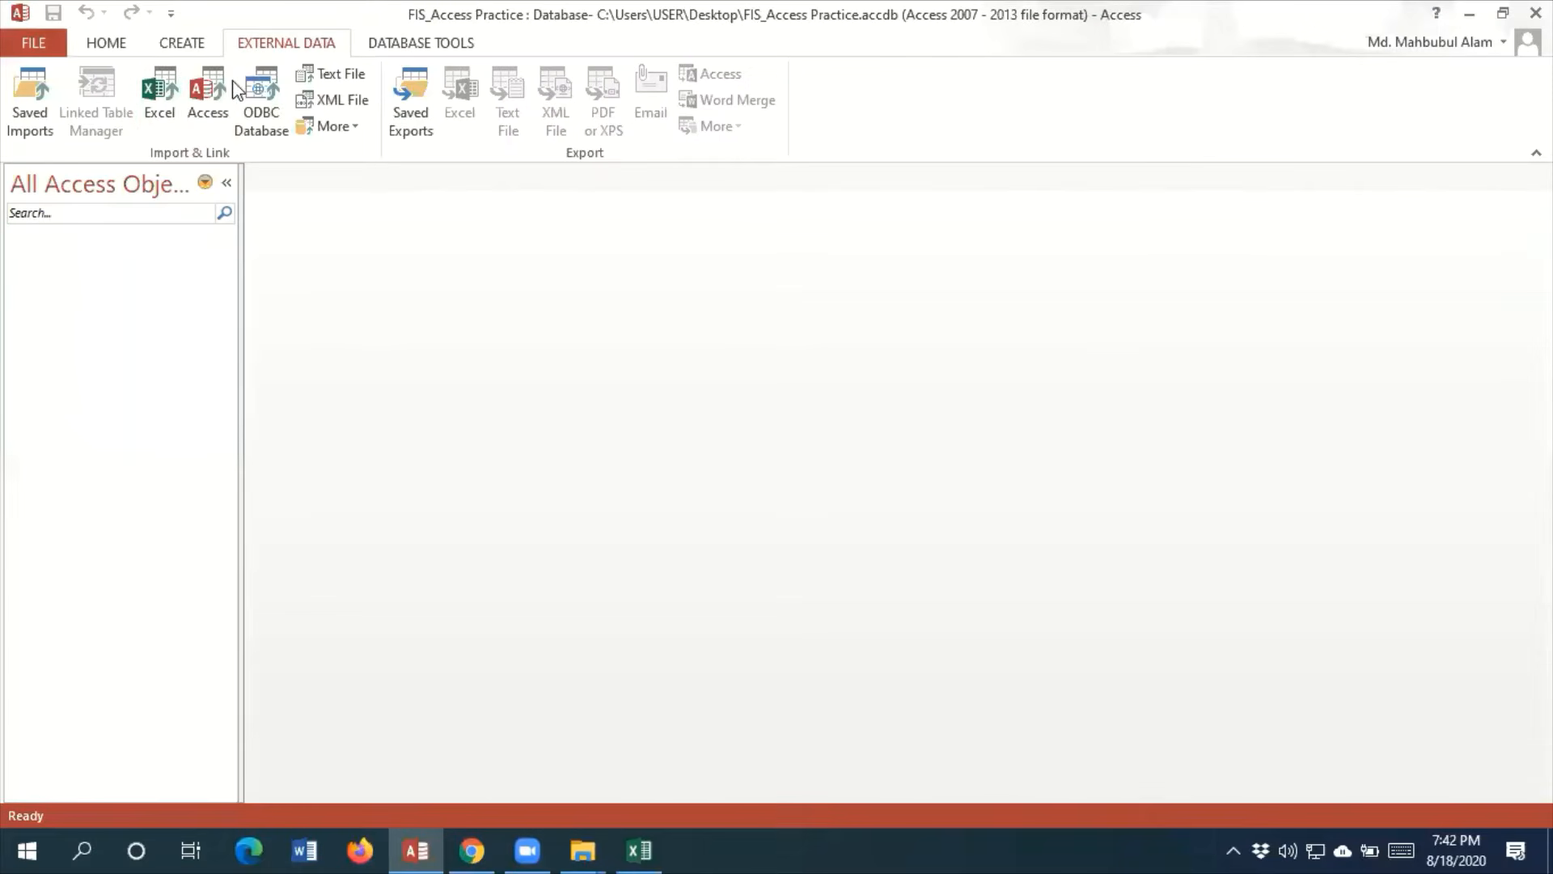
pyautogui.click(173, 96)
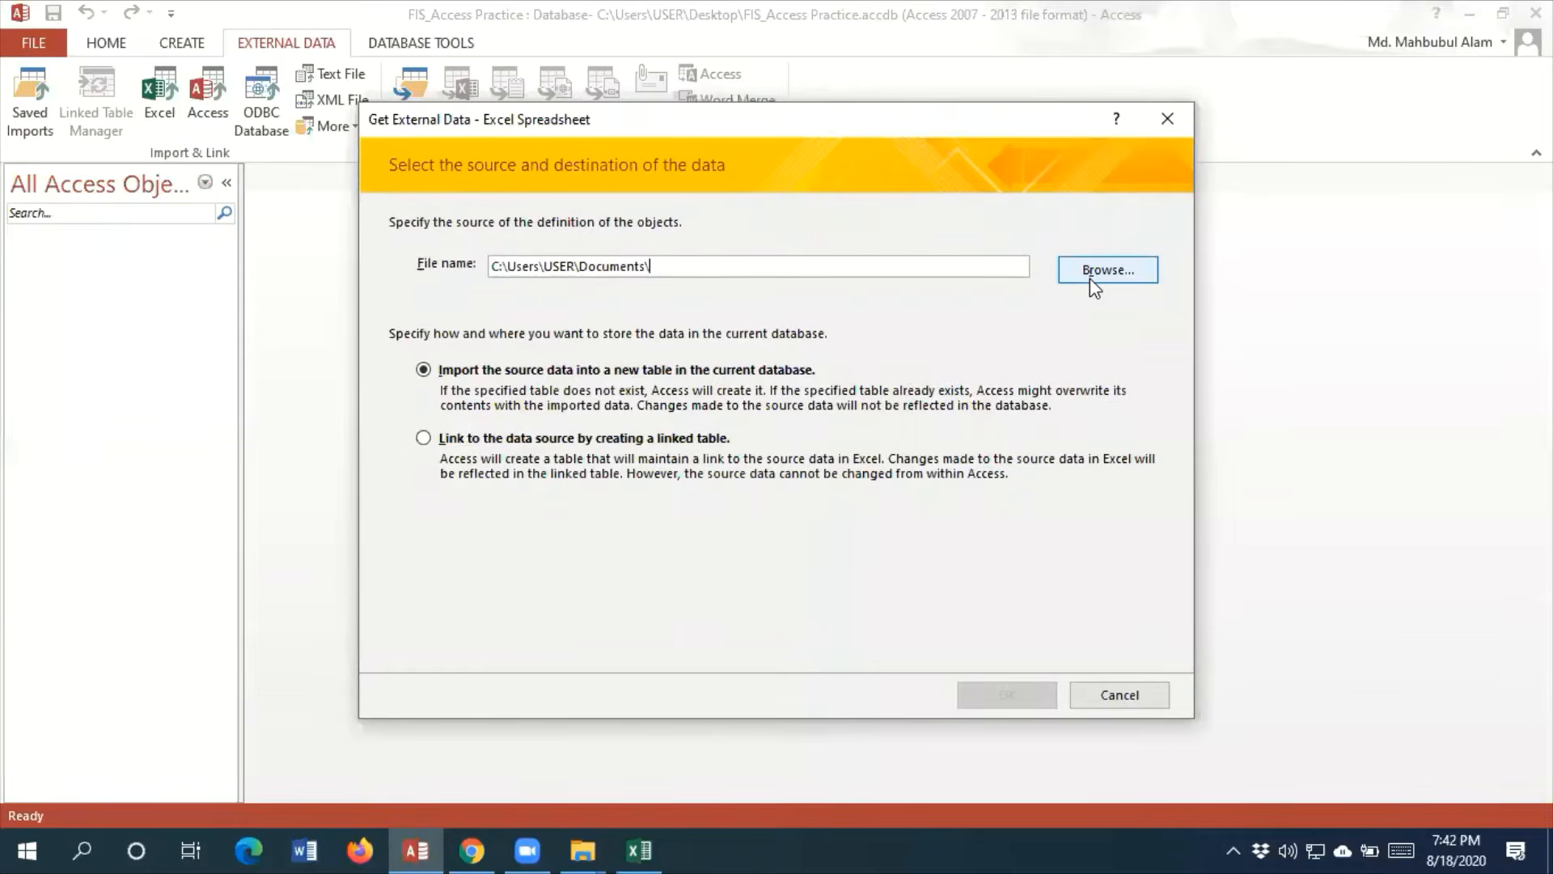
pyautogui.moveTo(647, 848)
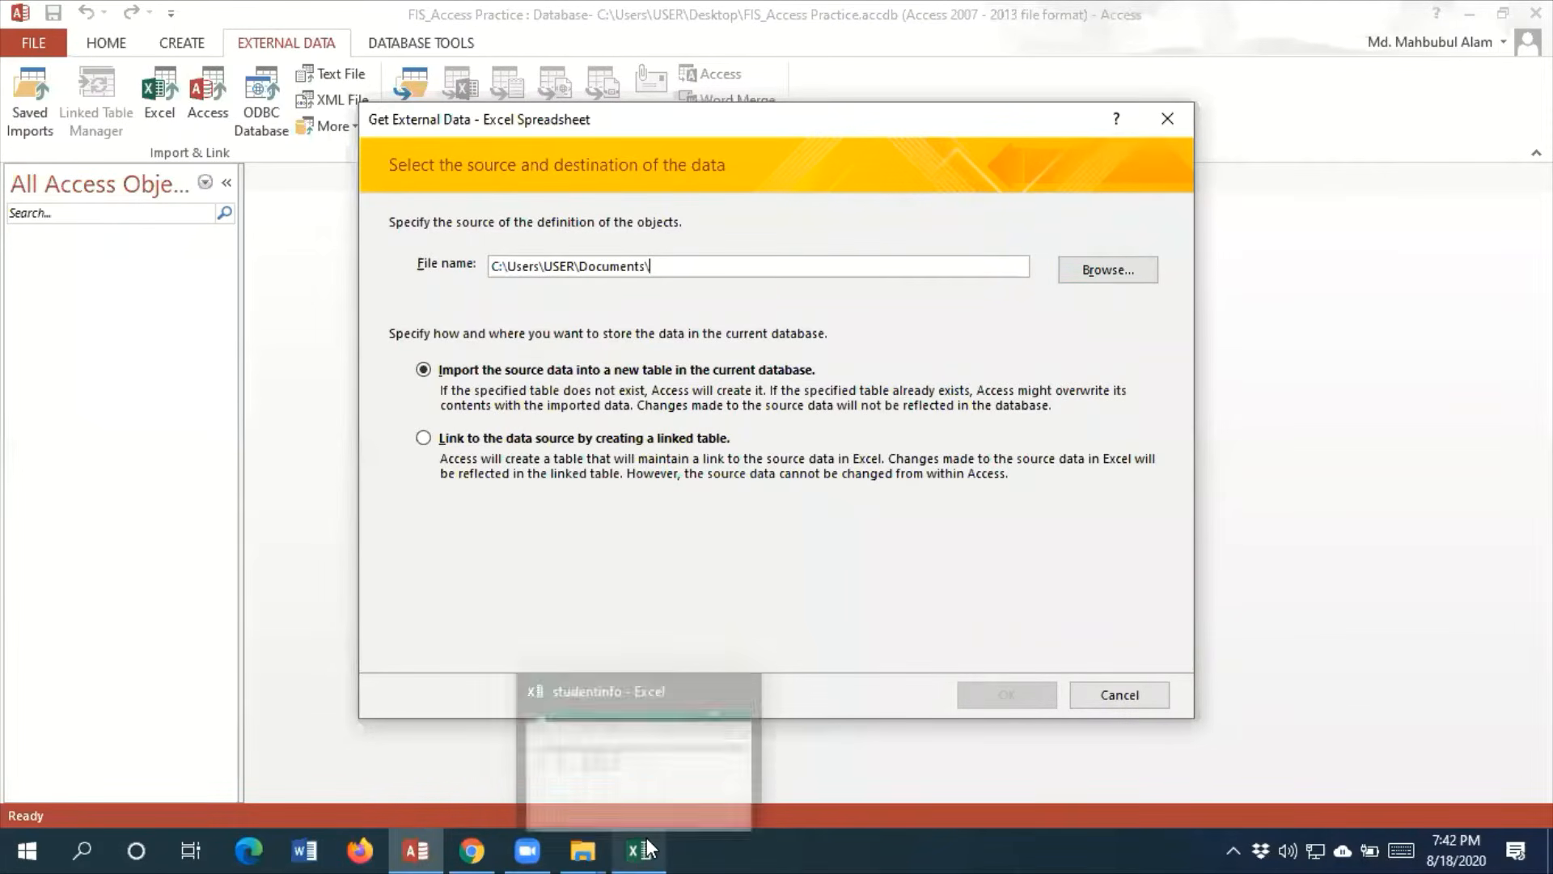
pyautogui.click(647, 848)
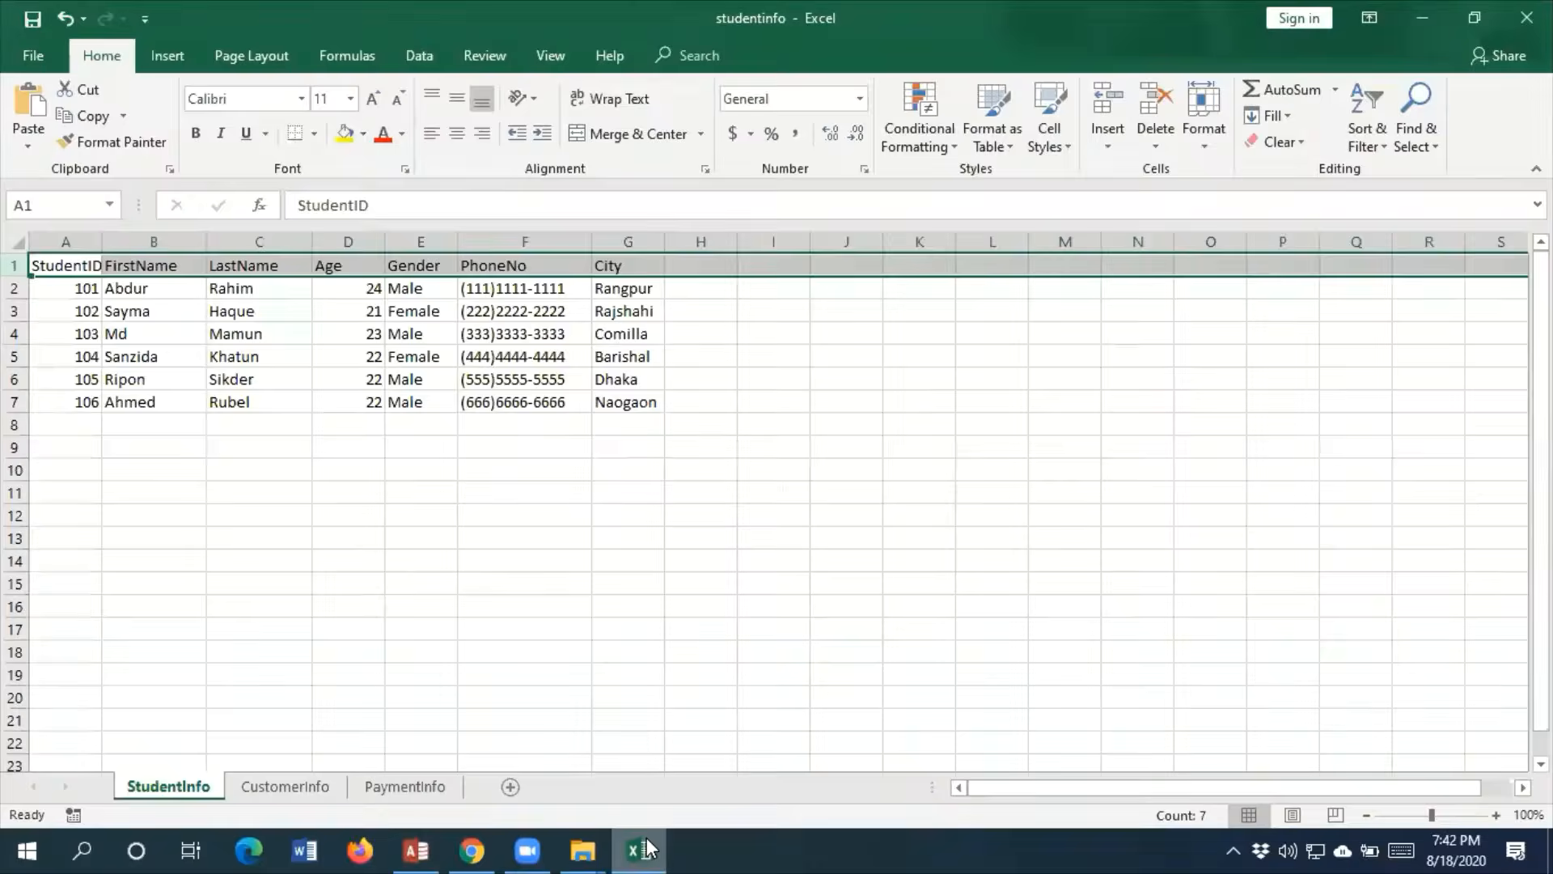
pyautogui.click(647, 848)
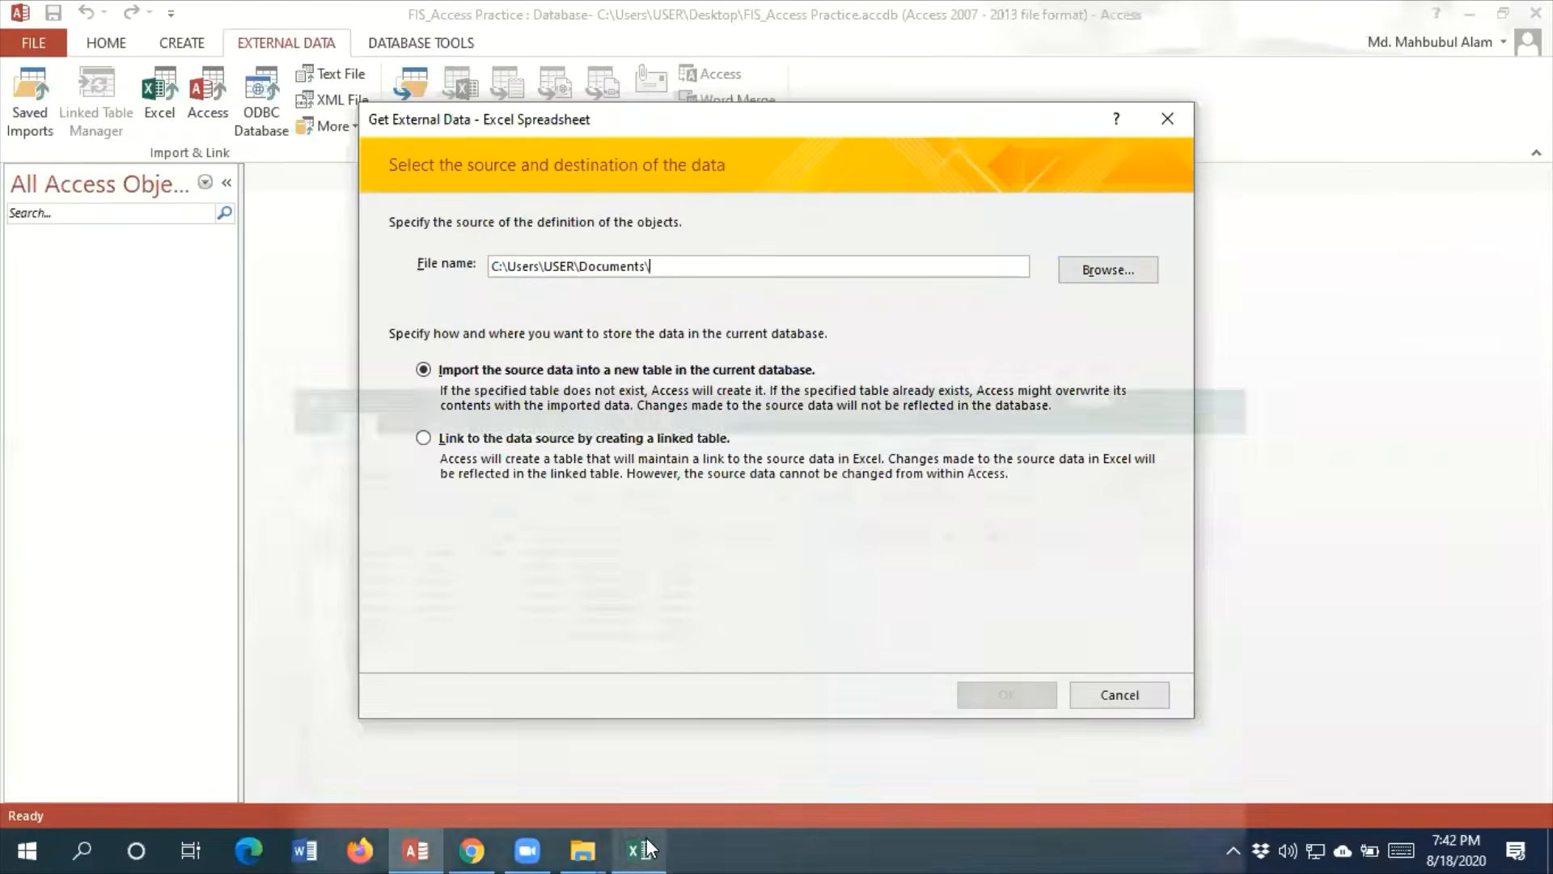
# Browse to the Downloads folder for the import's source file
pyautogui.click(1113, 267)
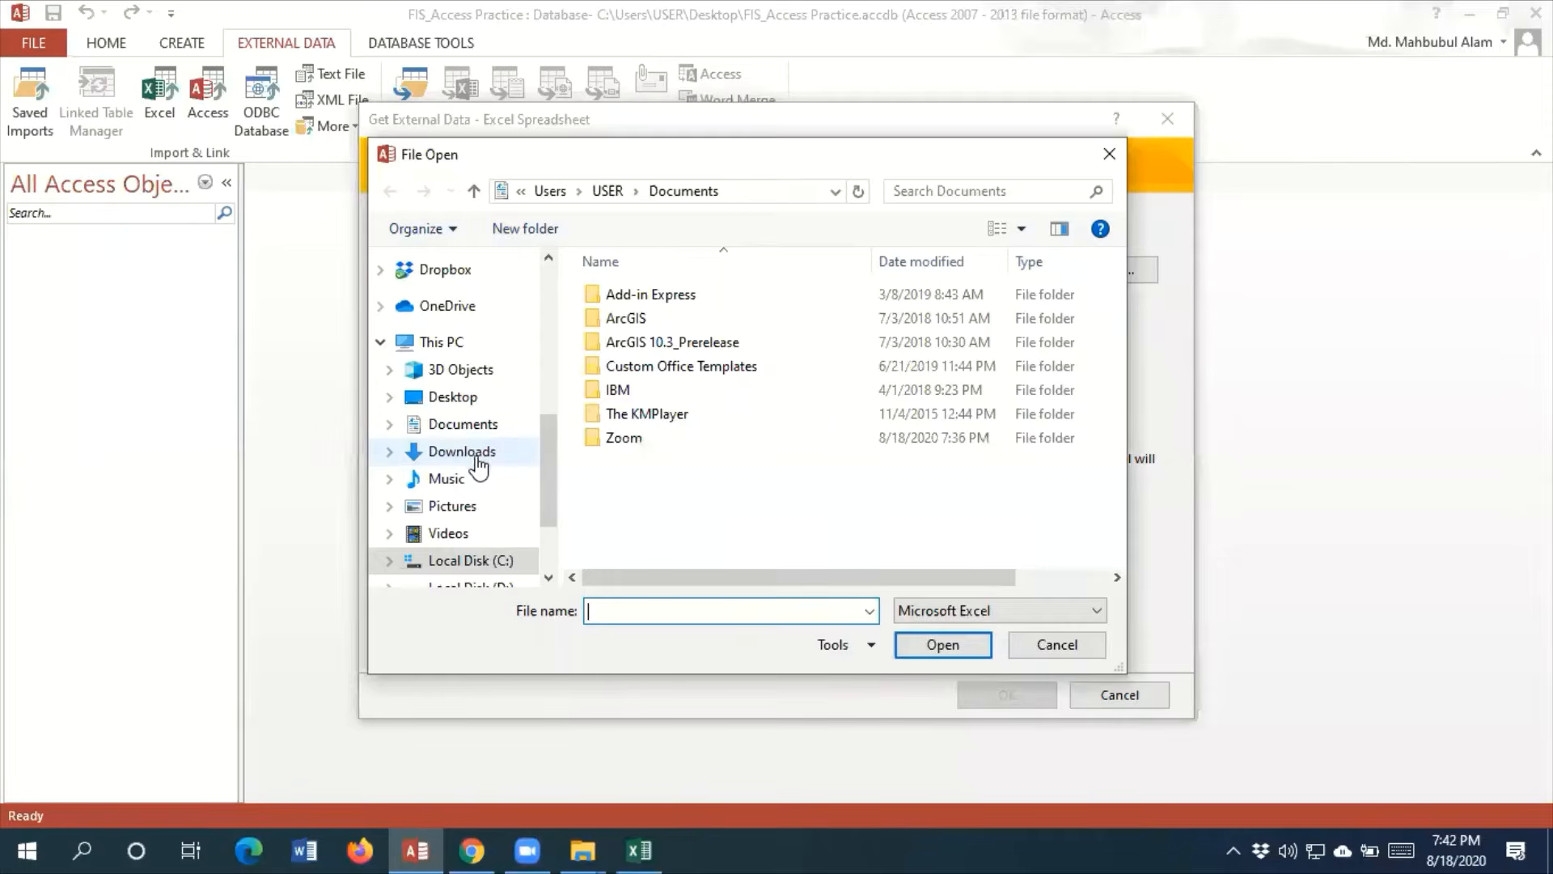
pyautogui.click(481, 456)
pyautogui.scroll(-2, 764, 396)
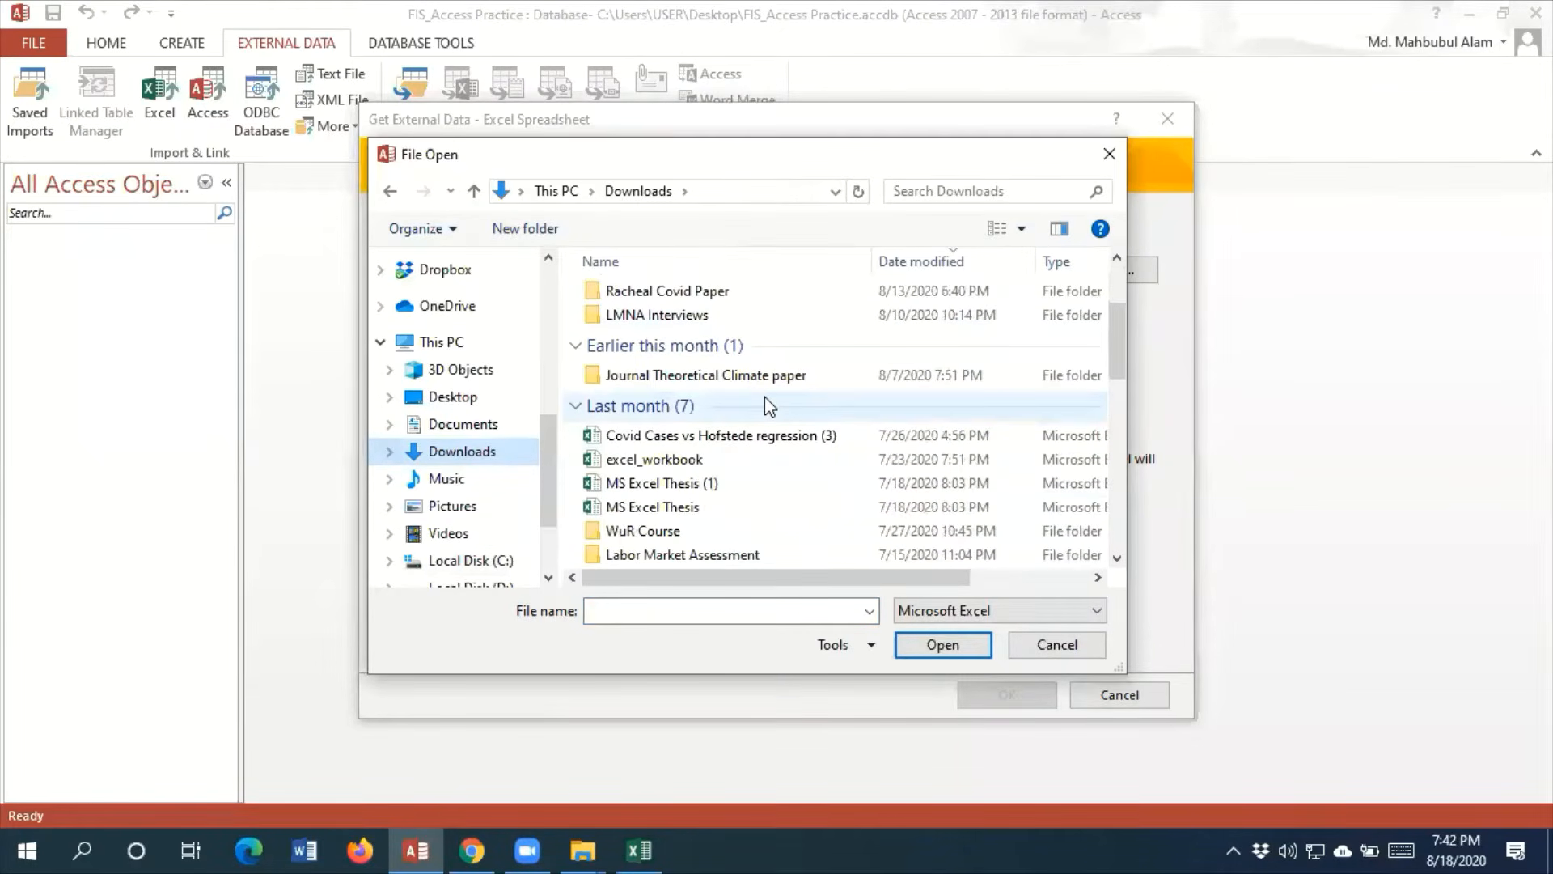
pyautogui.scroll(-1, 765, 396)
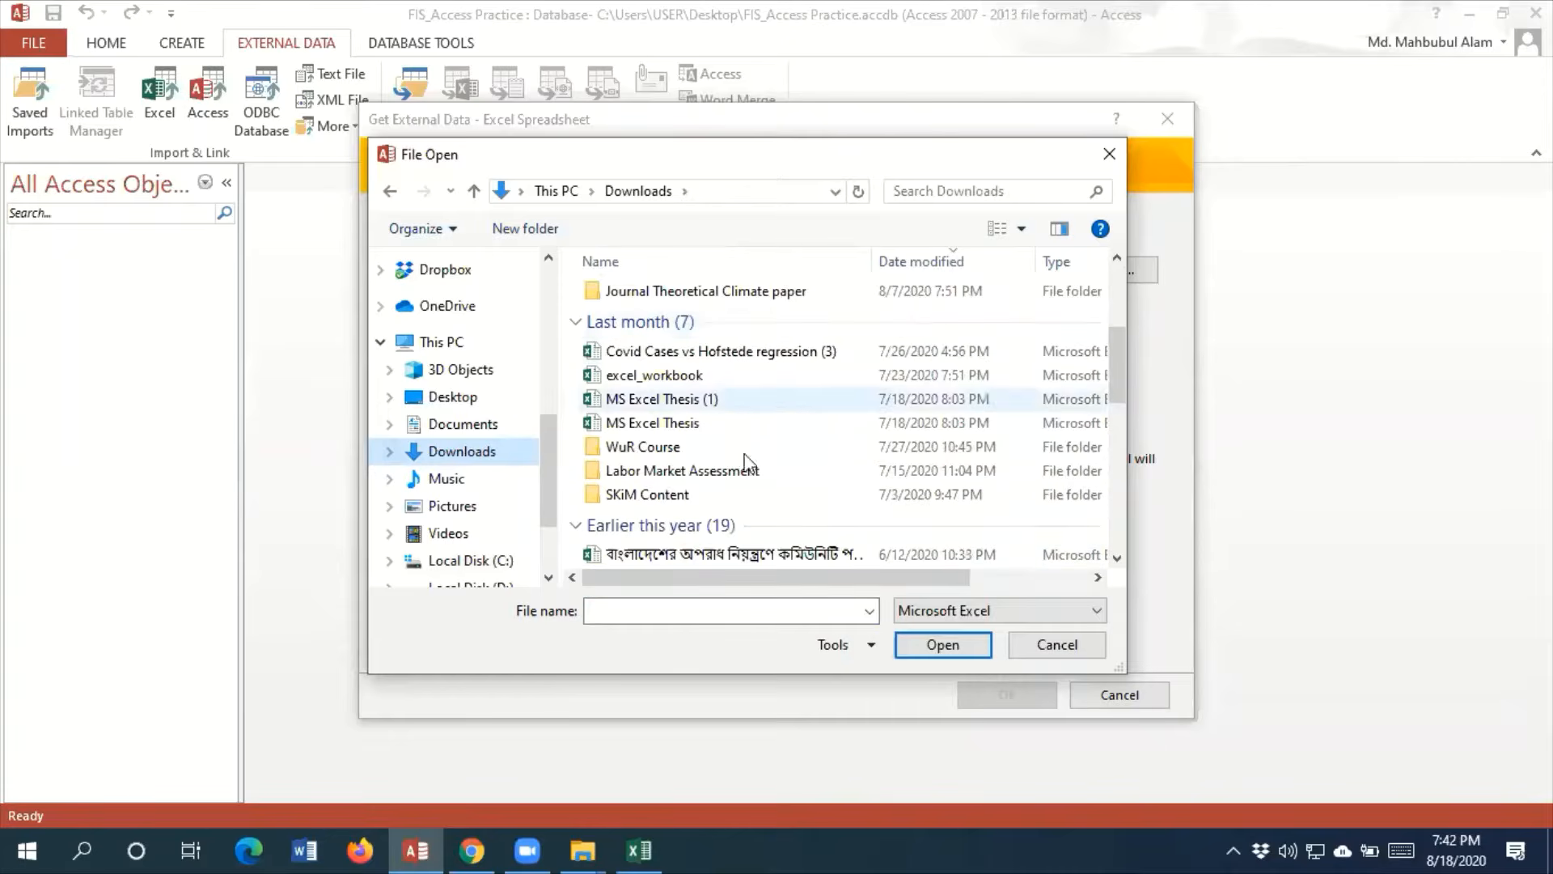
# Check the studentinfo workbook's file name in Excel, then minimise it to return to the file selection
pyautogui.click(640, 849)
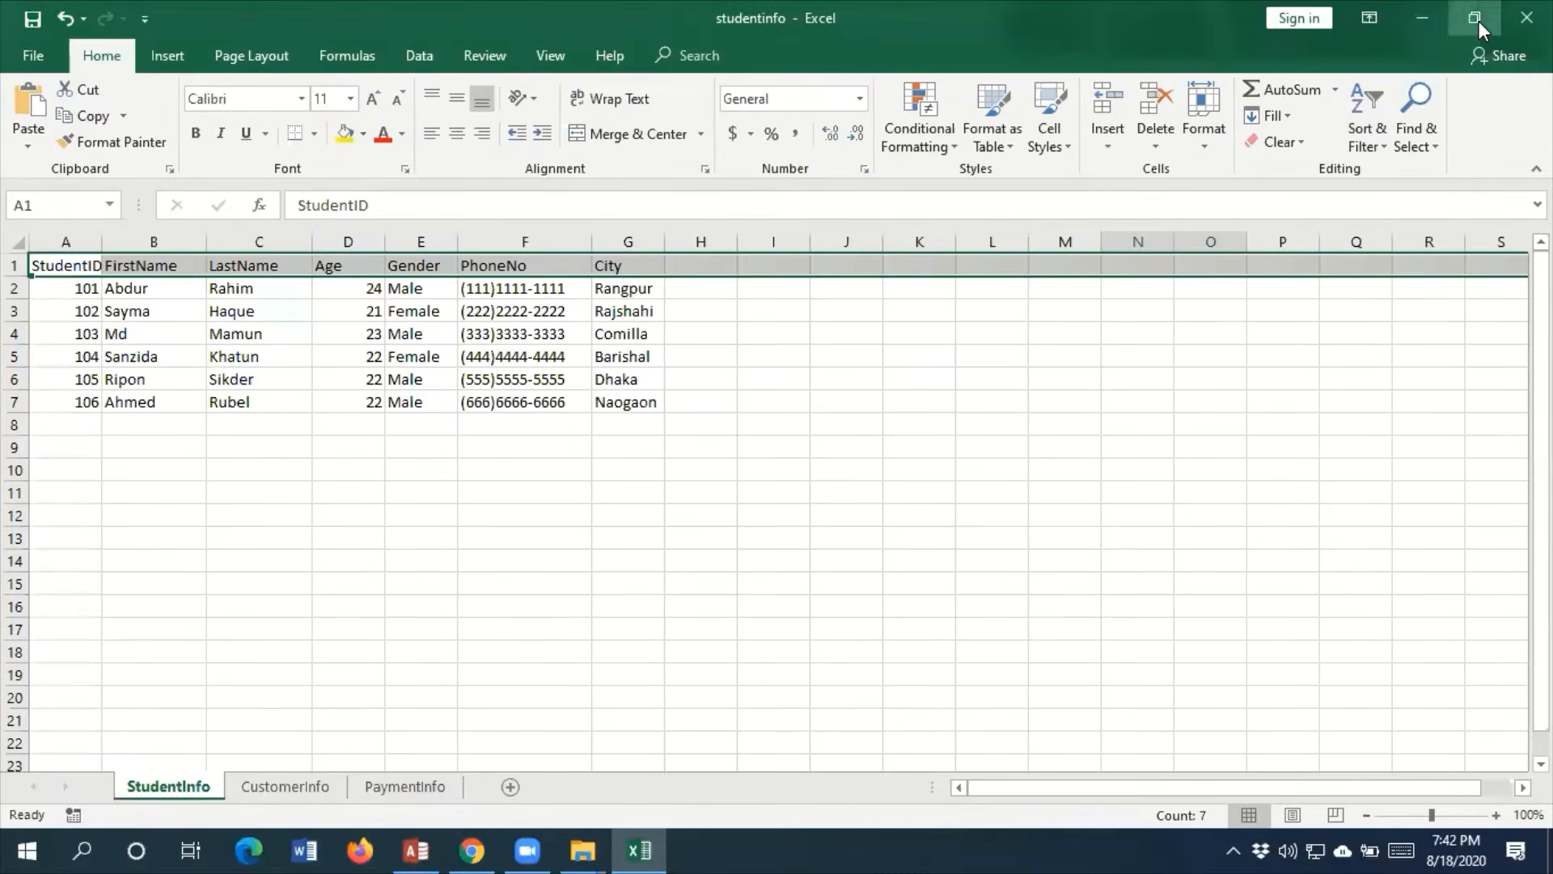
pyautogui.click(1479, 21)
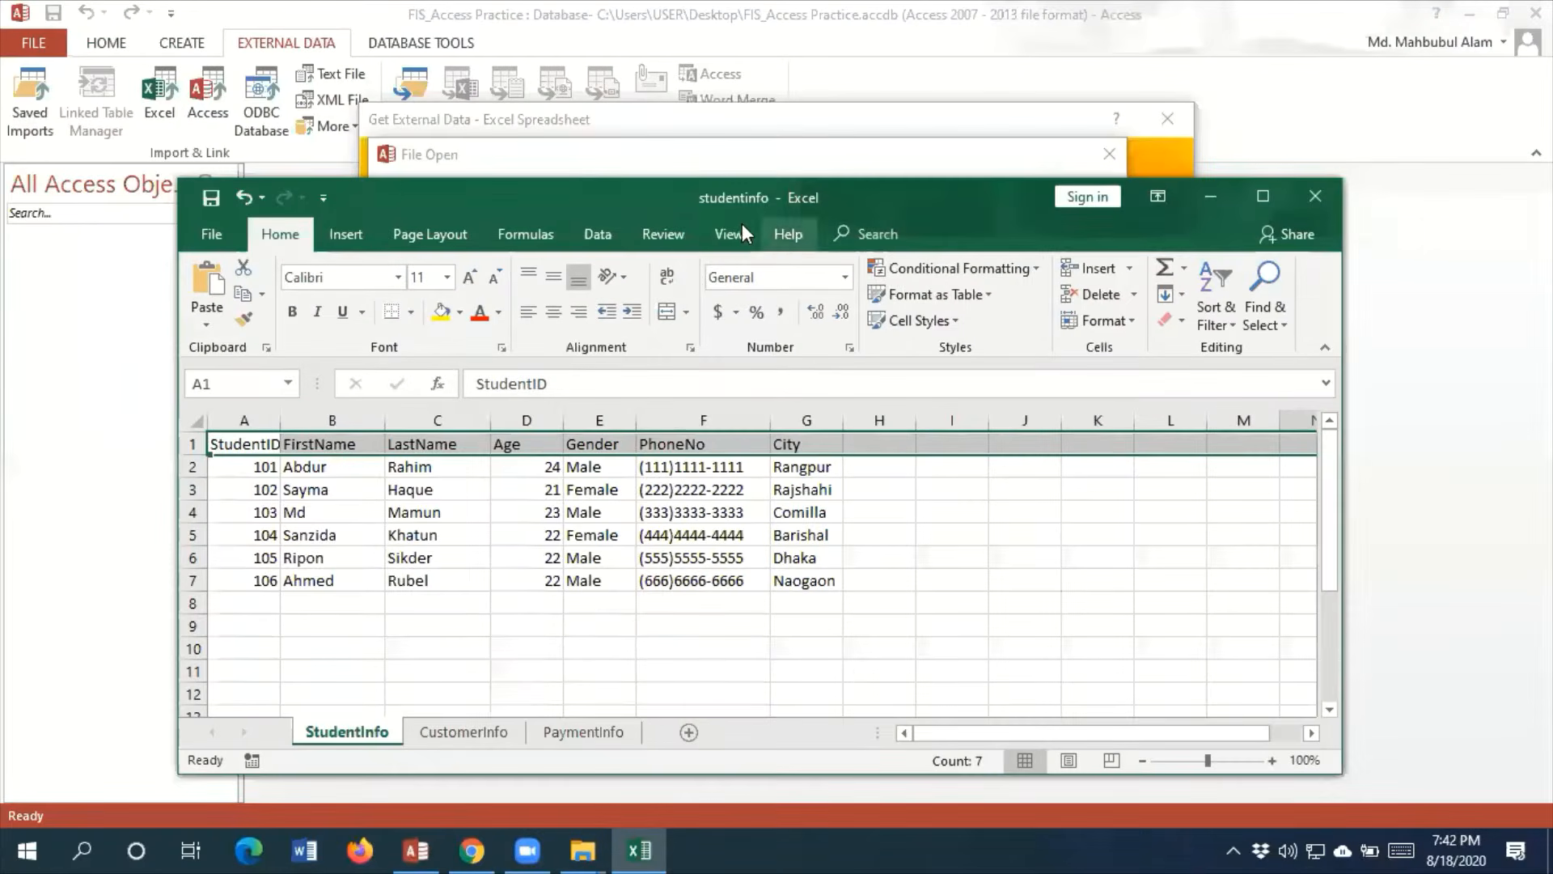
pyautogui.click(1212, 195)
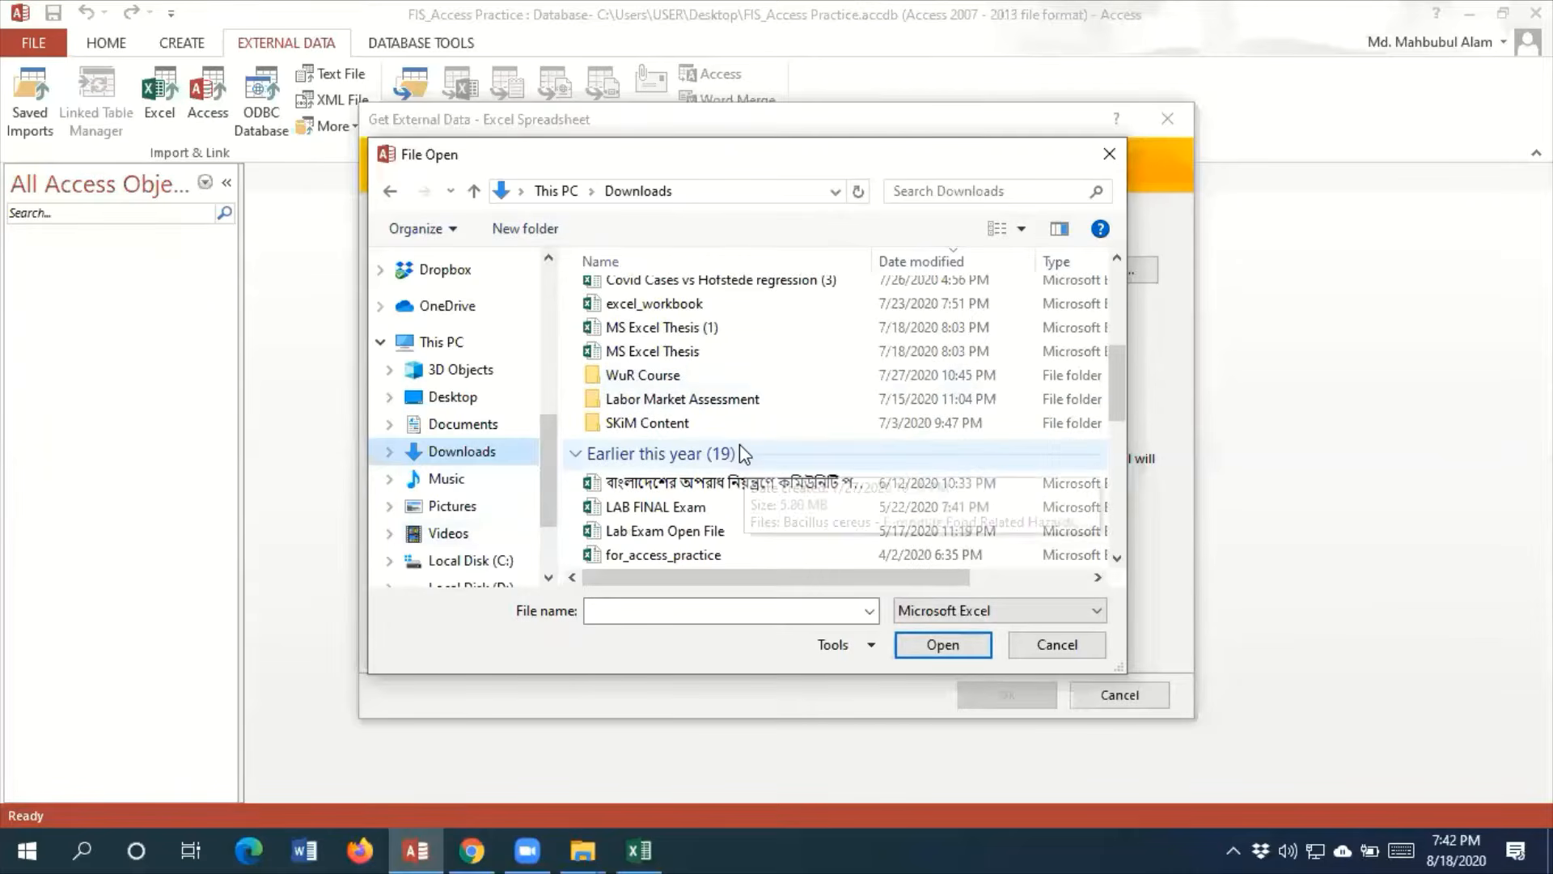
# Choose the studentinfo file in Downloads as the source and import it into a new table in the current database
pyautogui.scroll(-1, 736, 368)
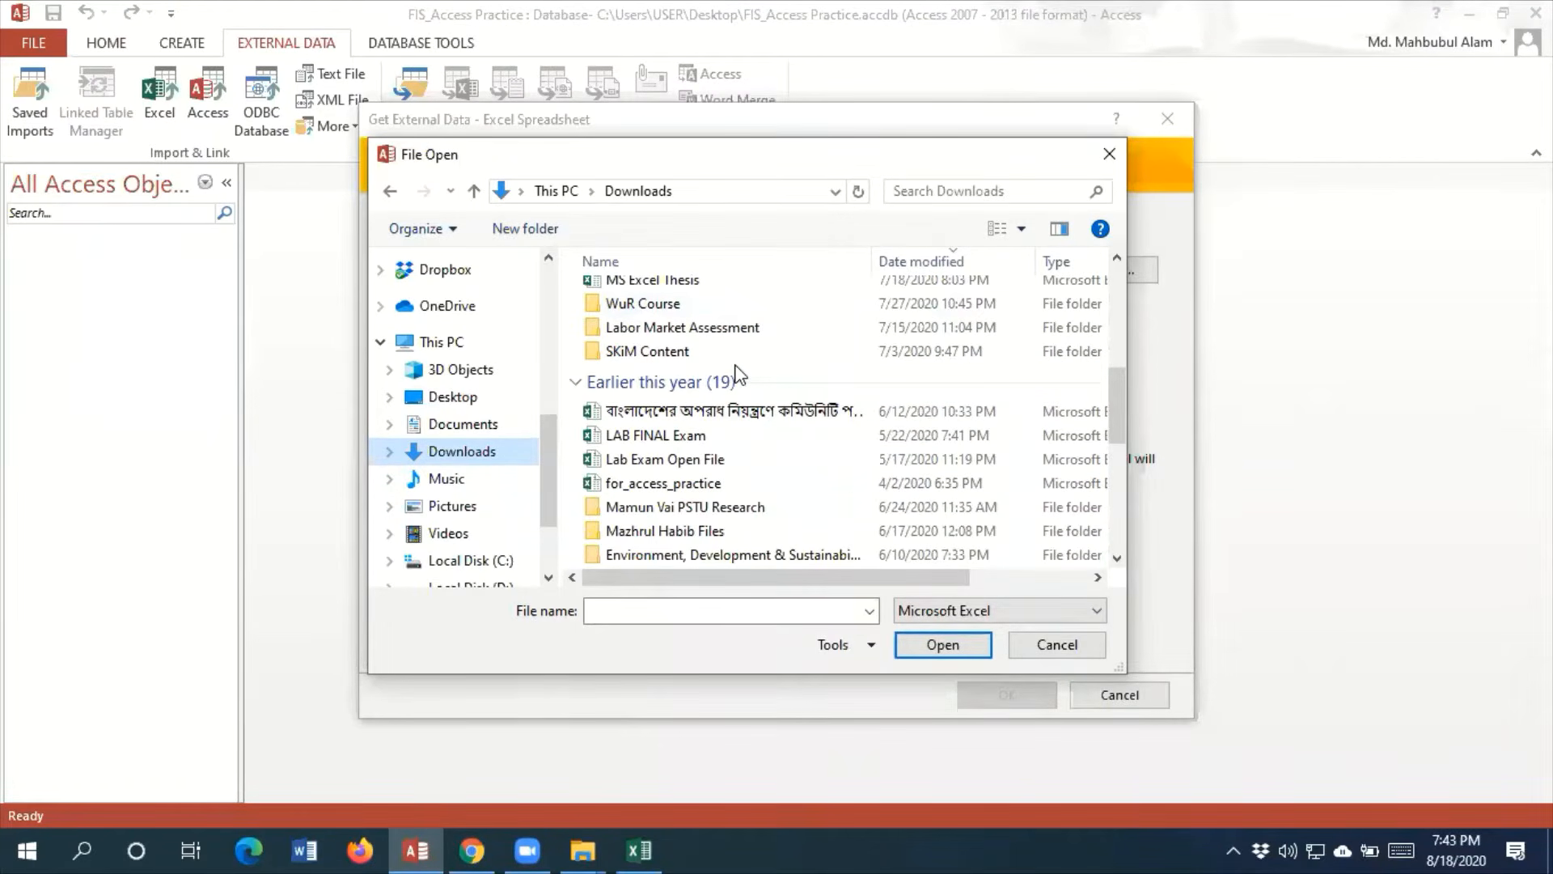
pyautogui.scroll(-3, 737, 373)
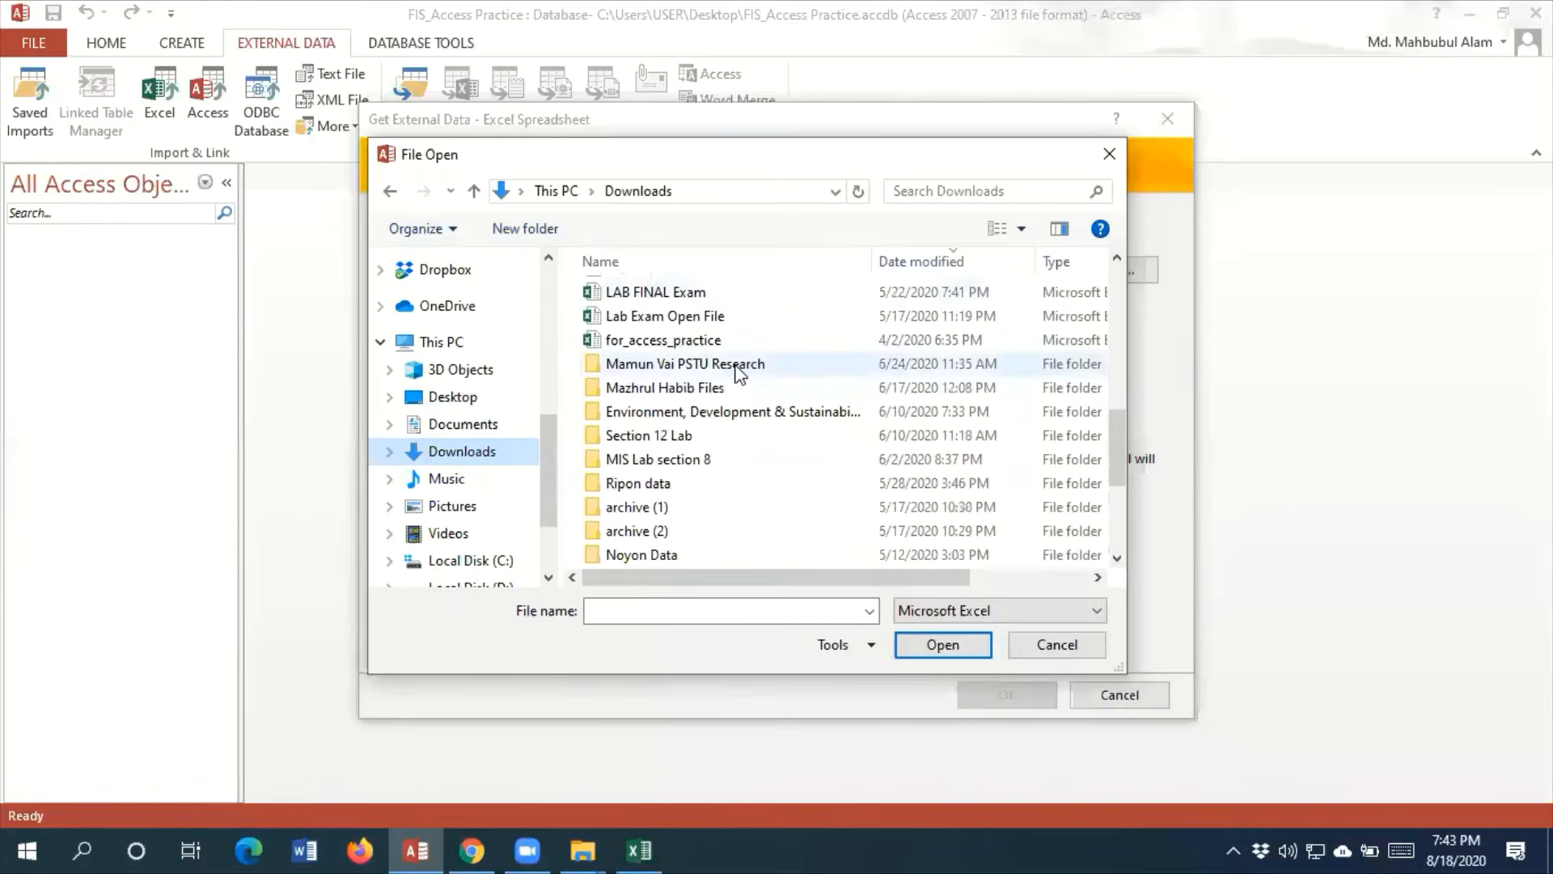
pyautogui.scroll(10, 738, 374)
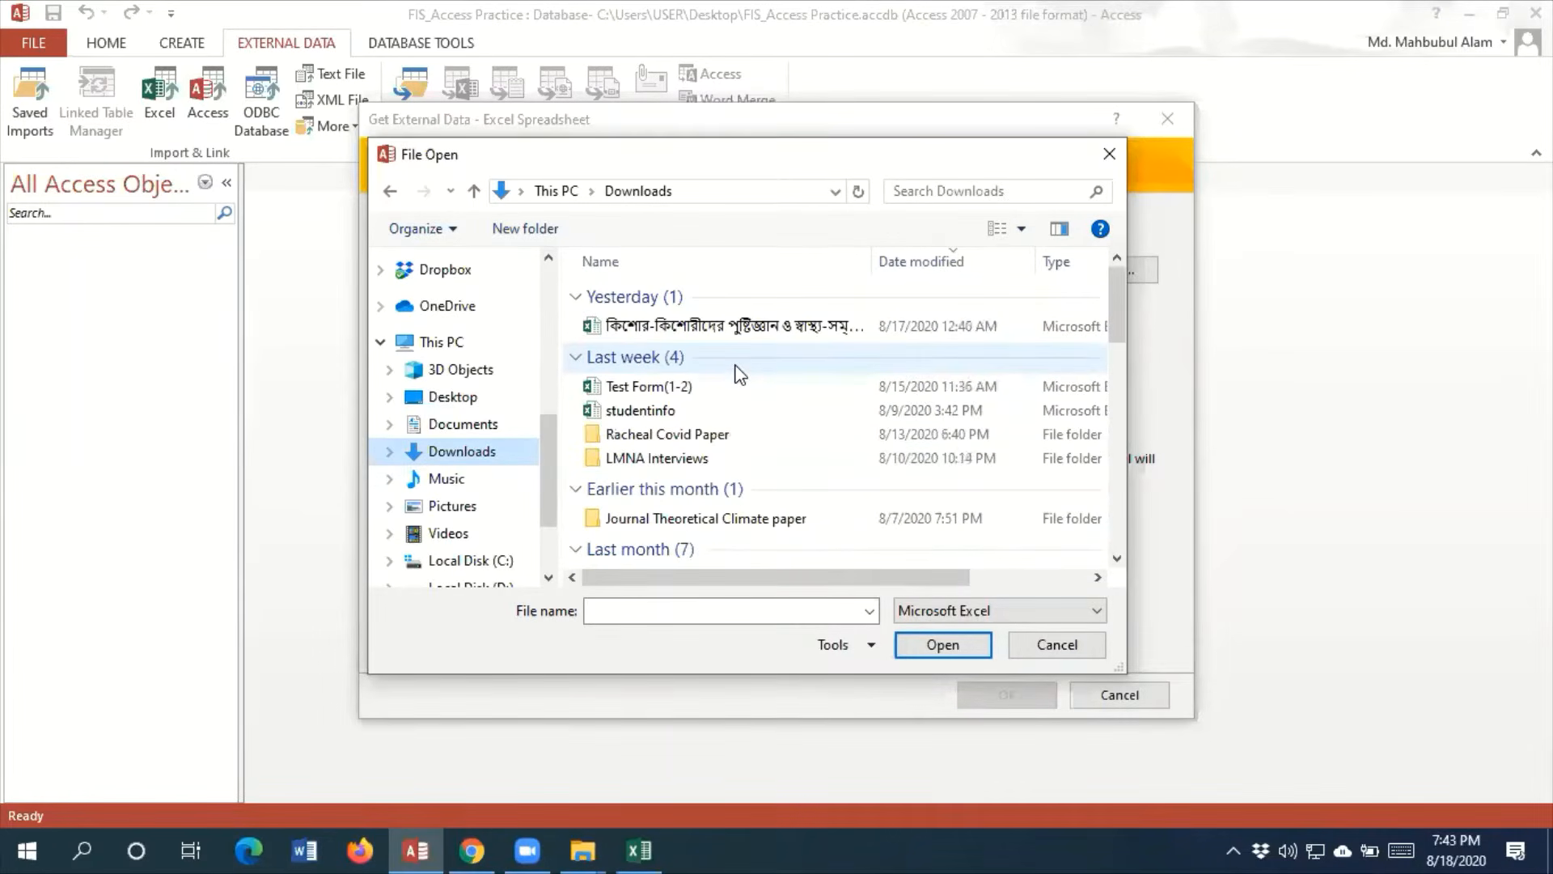
pyautogui.click(657, 413)
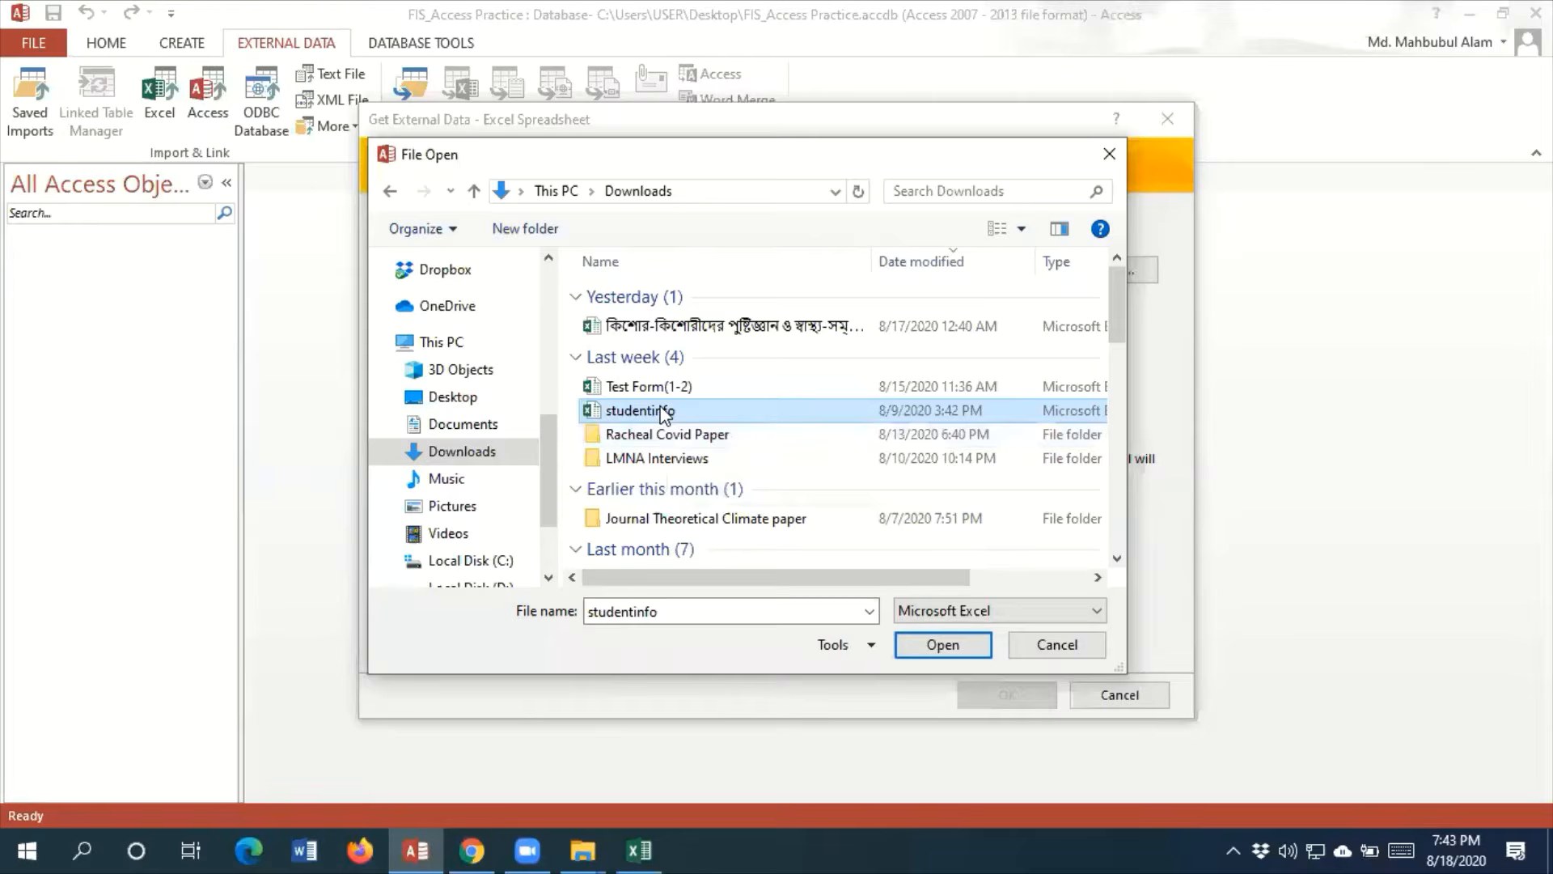
pyautogui.click(665, 413)
pyautogui.click(710, 440)
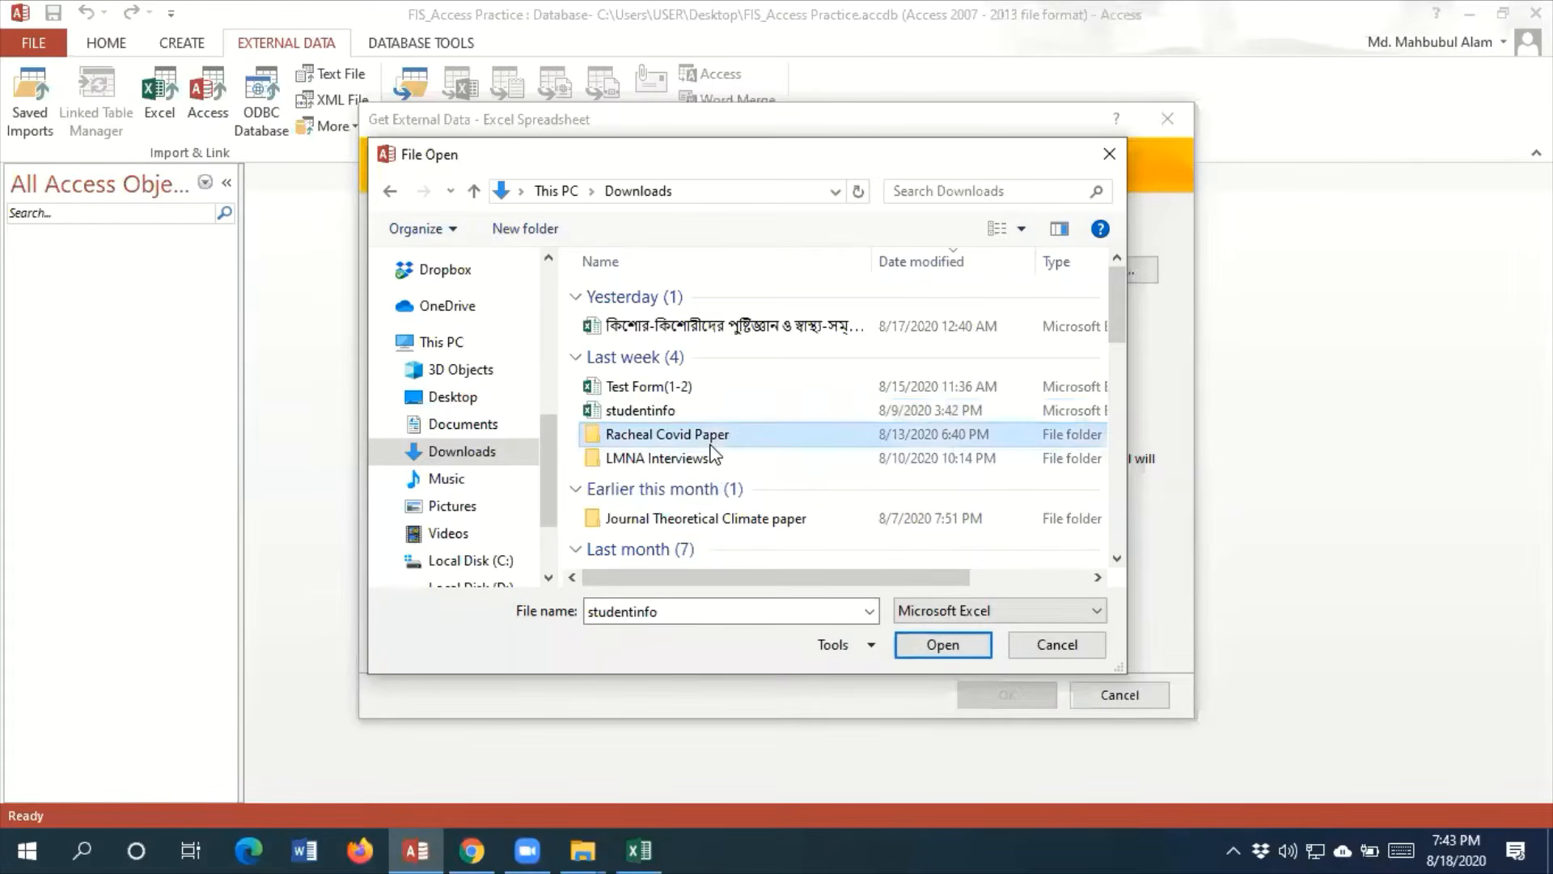
pyautogui.click(666, 415)
pyautogui.click(929, 650)
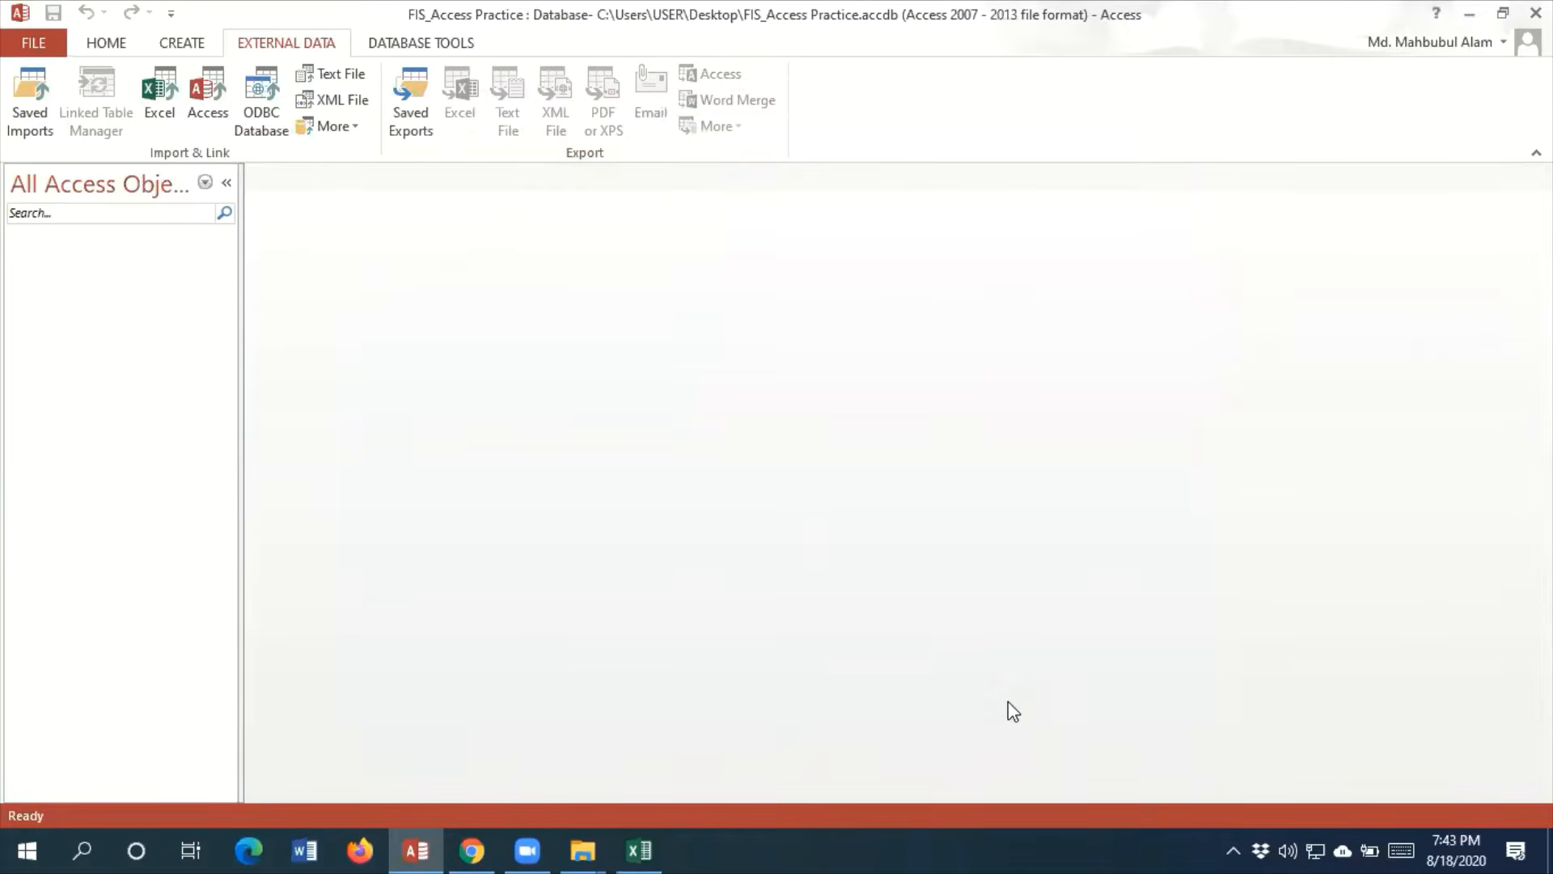
pyautogui.click(1007, 695)
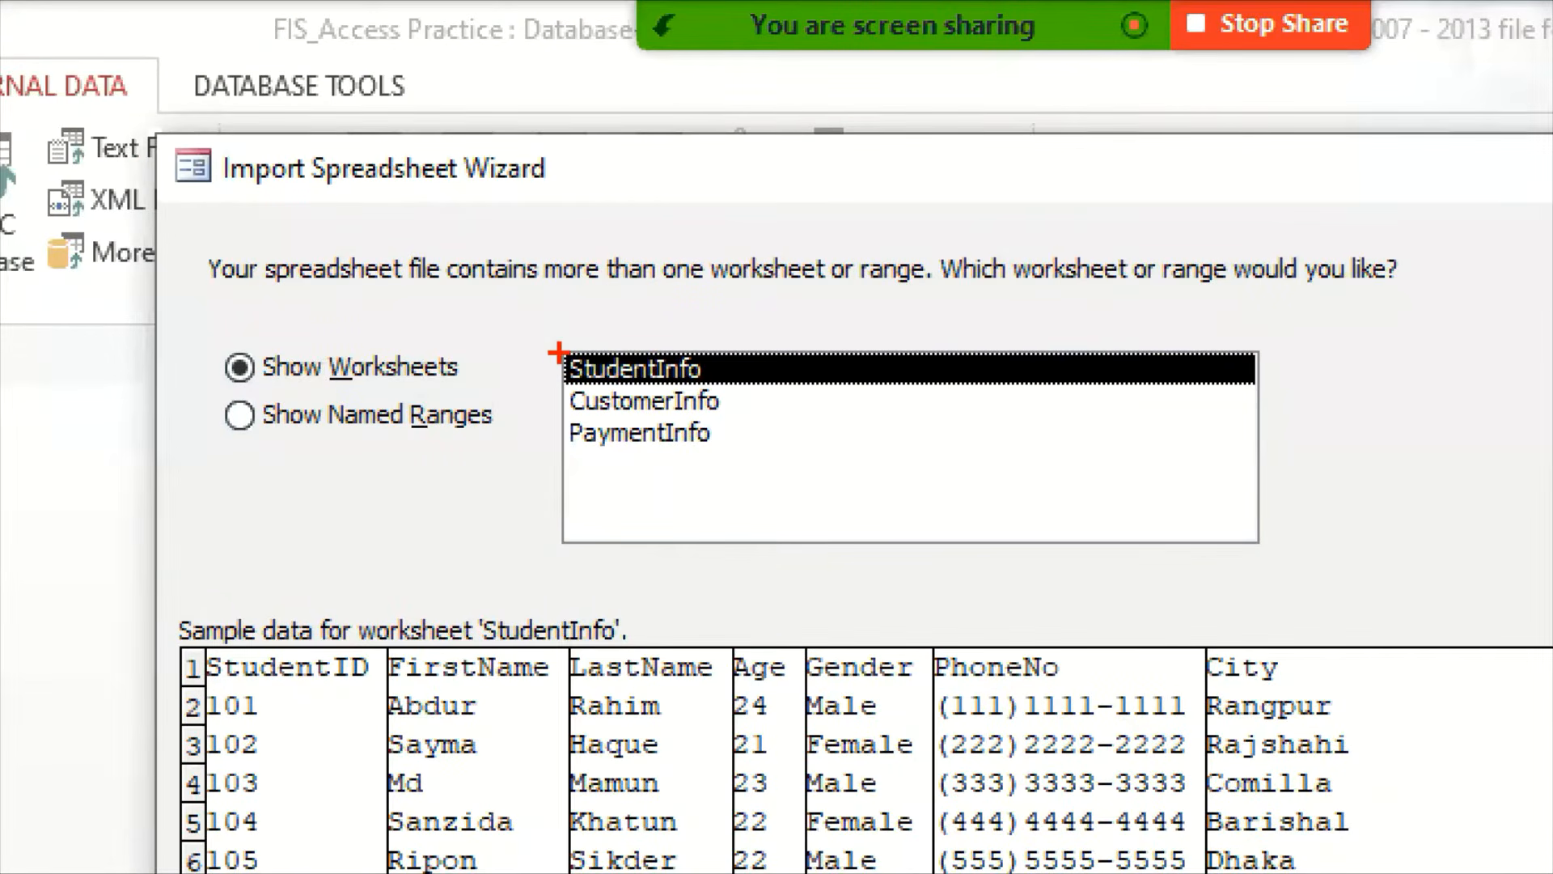
# Review the workbook's worksheet list and sample data, and proceed with the StudentInfo worksheet
pyautogui.moveTo(558, 353); pyautogui.dragTo(745, 451)
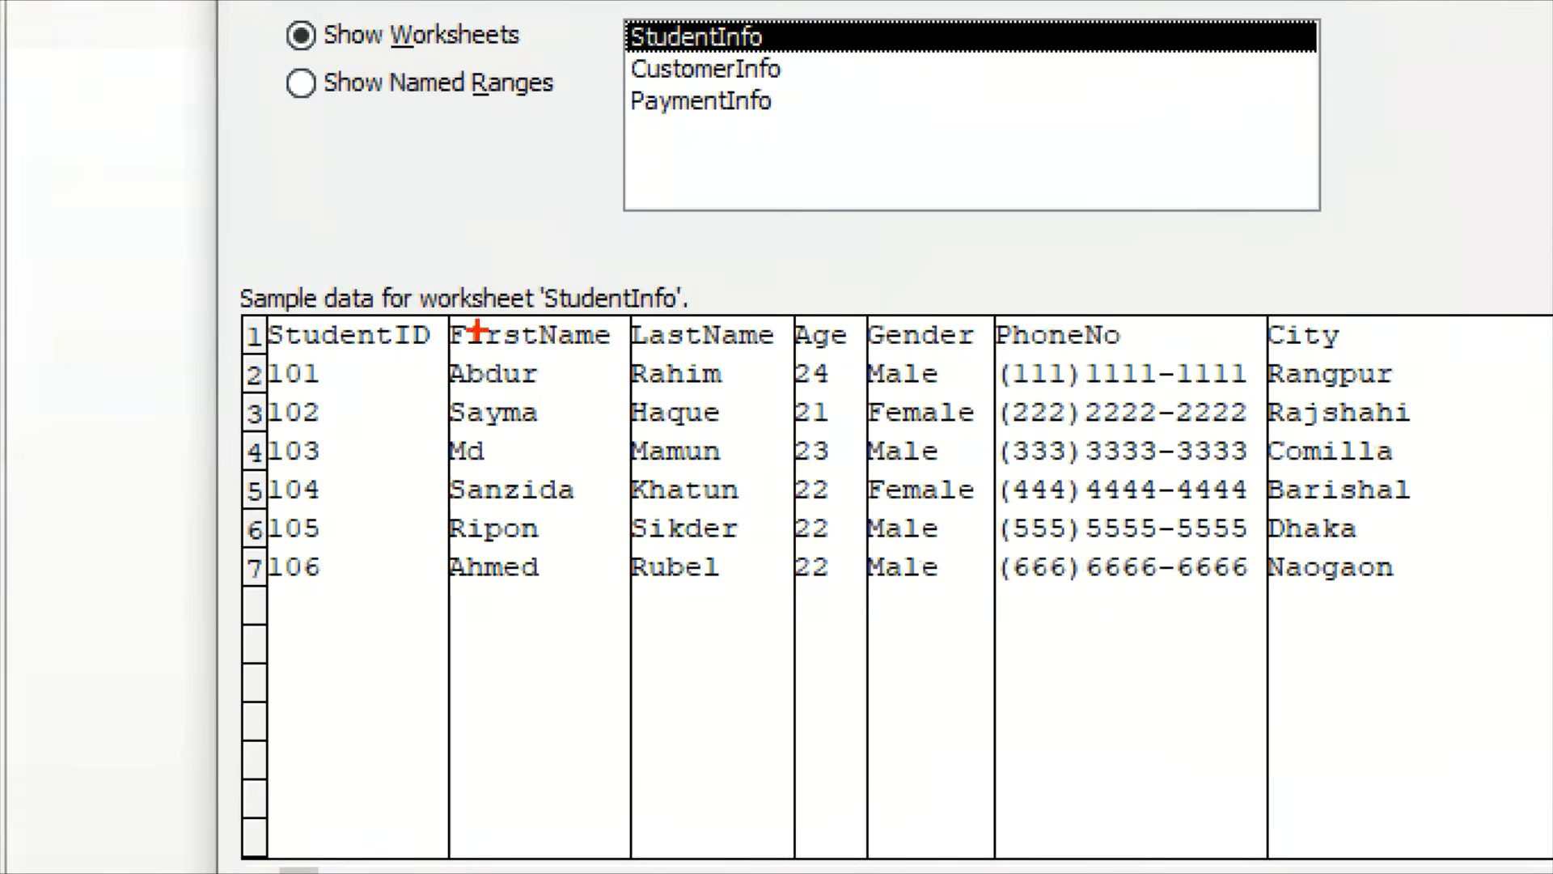
pyautogui.moveTo(226, 282); pyautogui.dragTo(1446, 758)
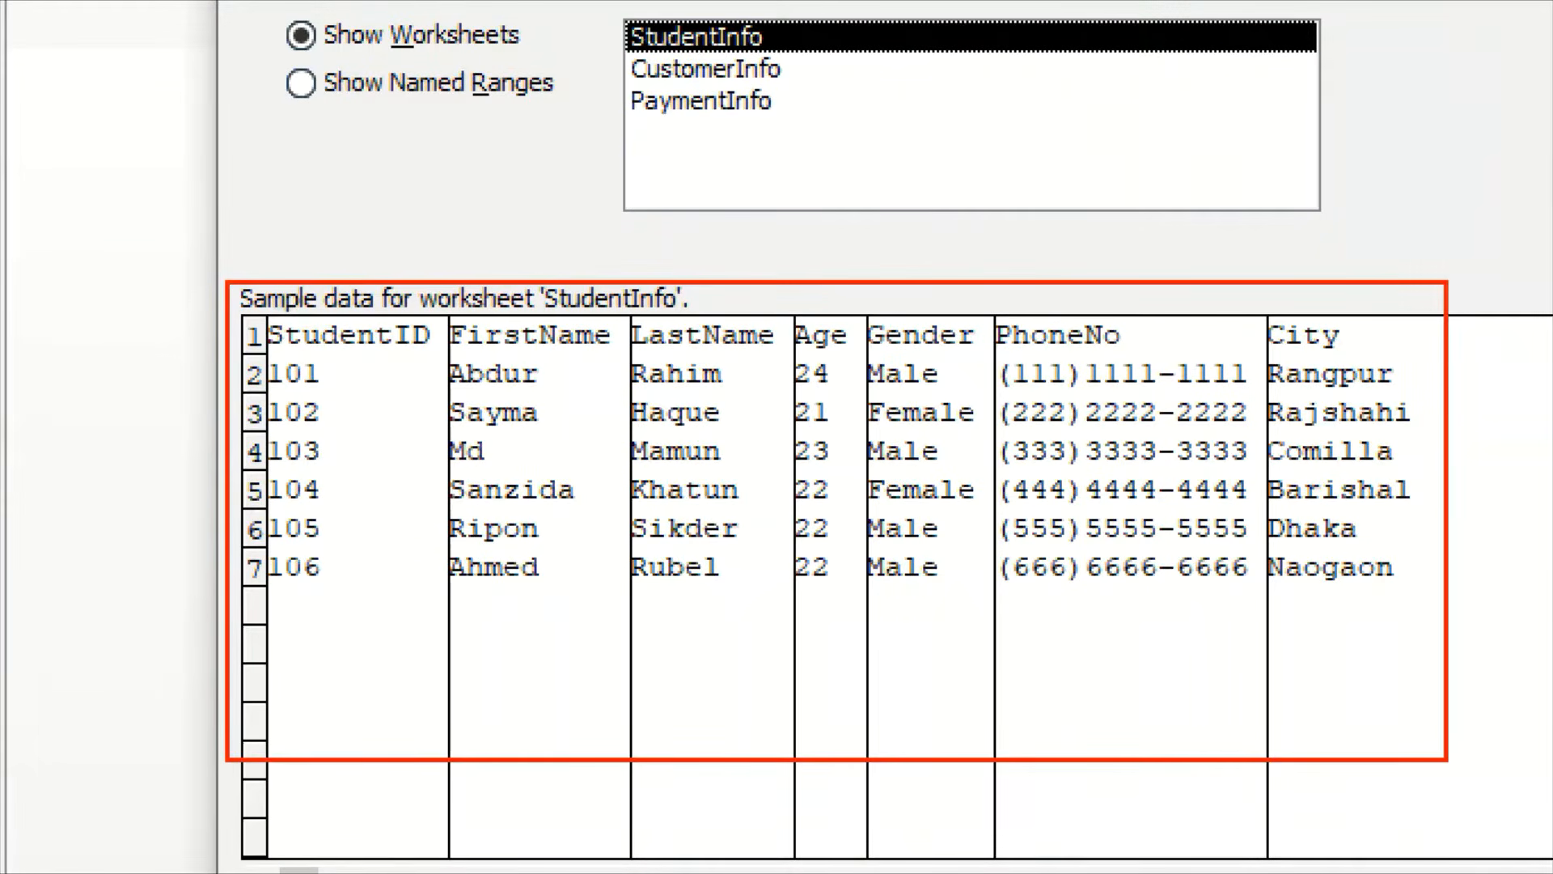
pyautogui.press('Escape')
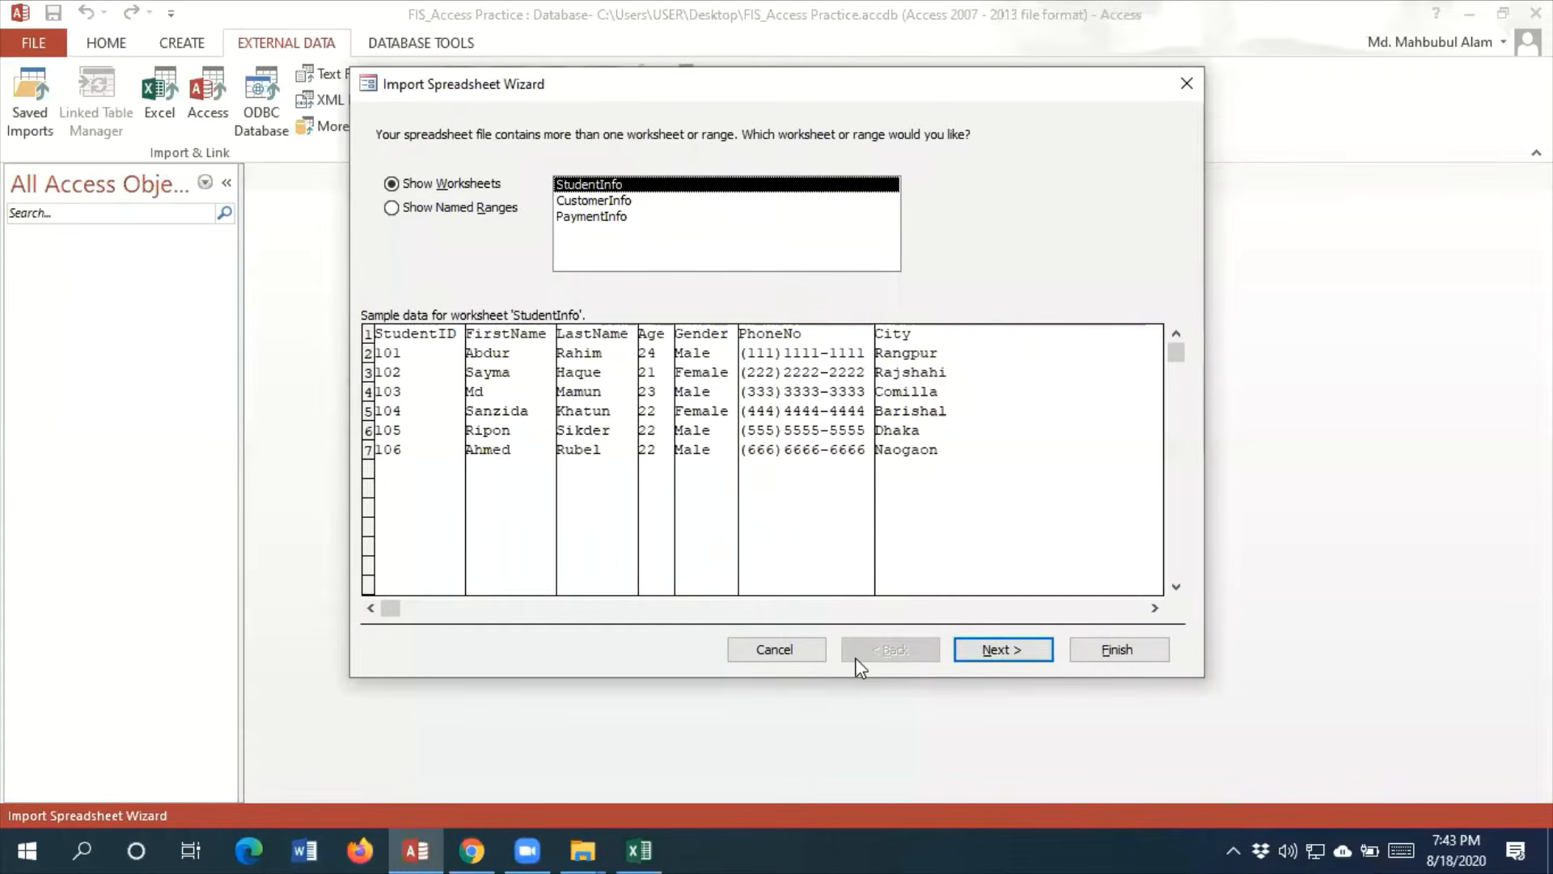
pyautogui.click(1000, 652)
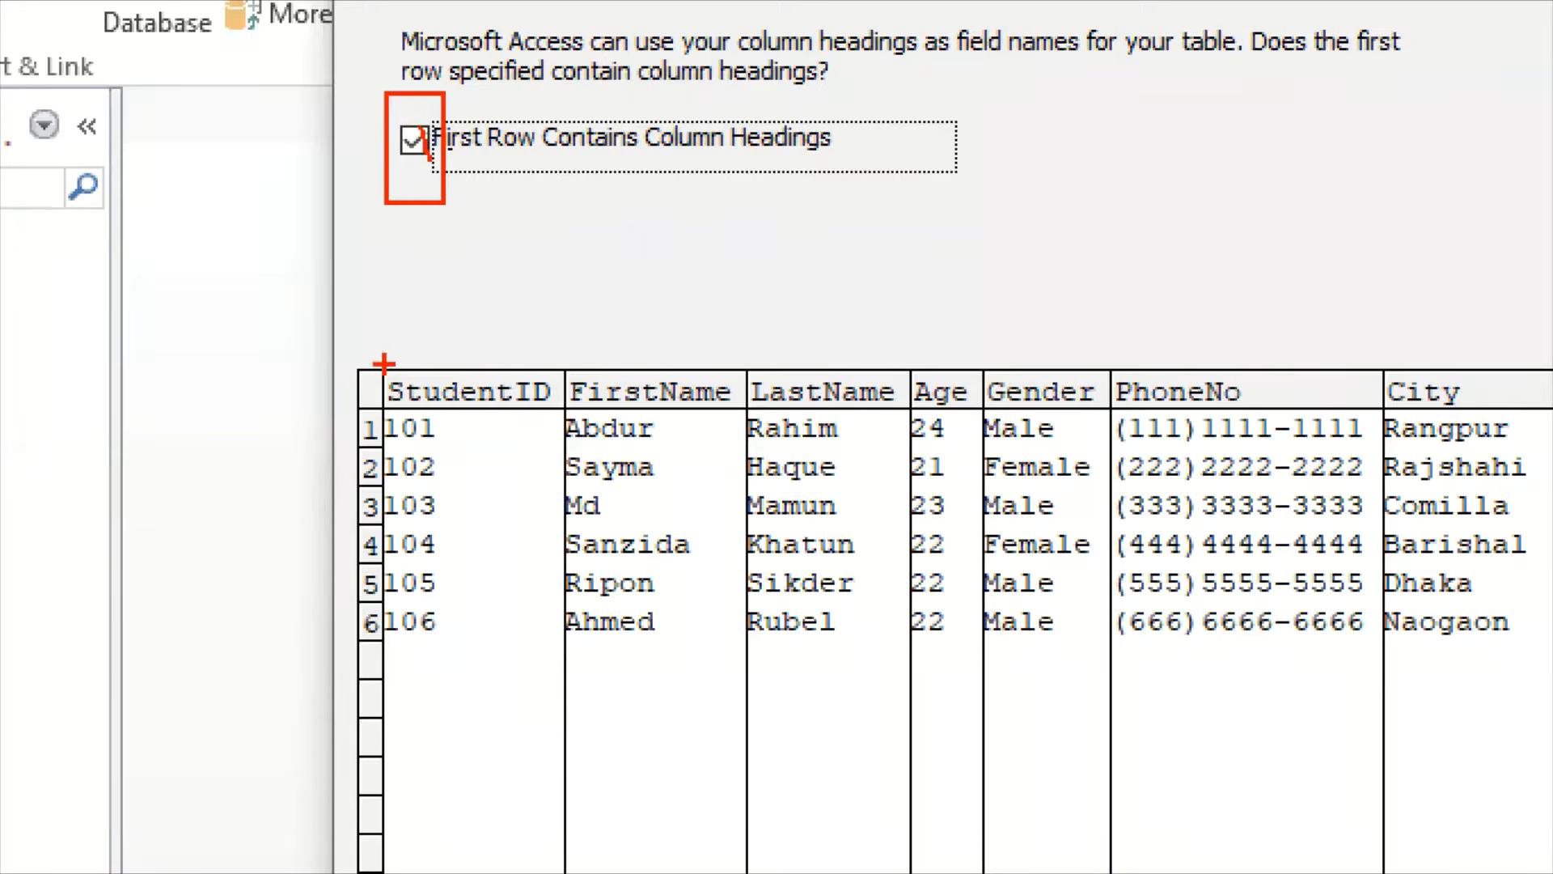
# Compare the preview with and without first-row column headings, and continue with First Row Contains Column Headings enabled
pyautogui.moveTo(361, 363)
pyautogui.mouseDown()
pyautogui.moveTo(512, 403)
pyautogui.moveTo(1044, 437)
pyautogui.moveTo(1488, 370)
pyautogui.moveTo(1517, 405)
pyautogui.mouseUp()
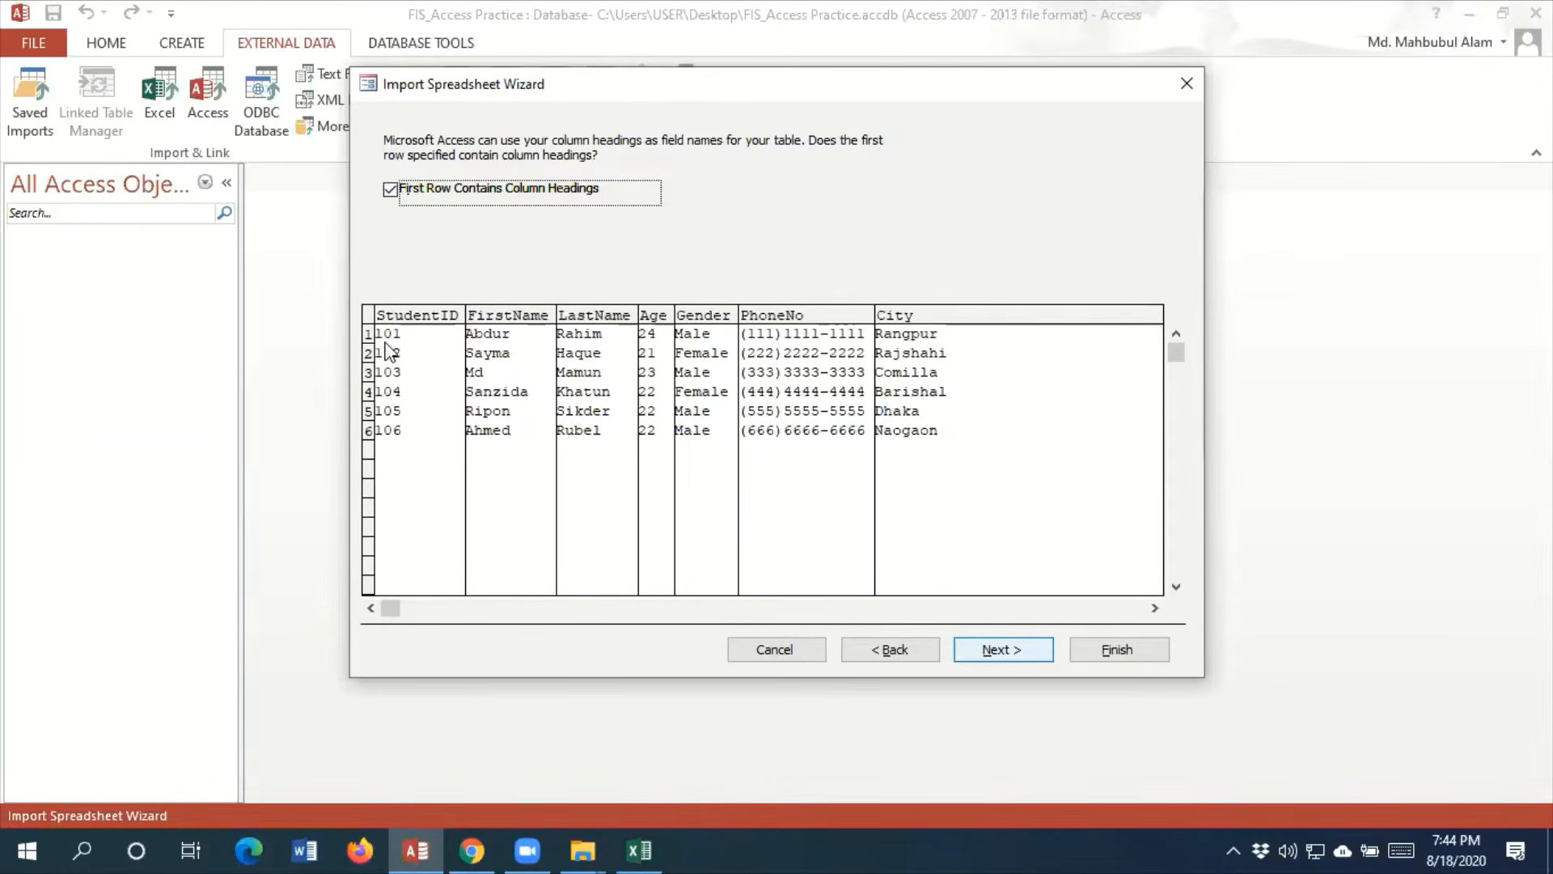
pyautogui.click(391, 191)
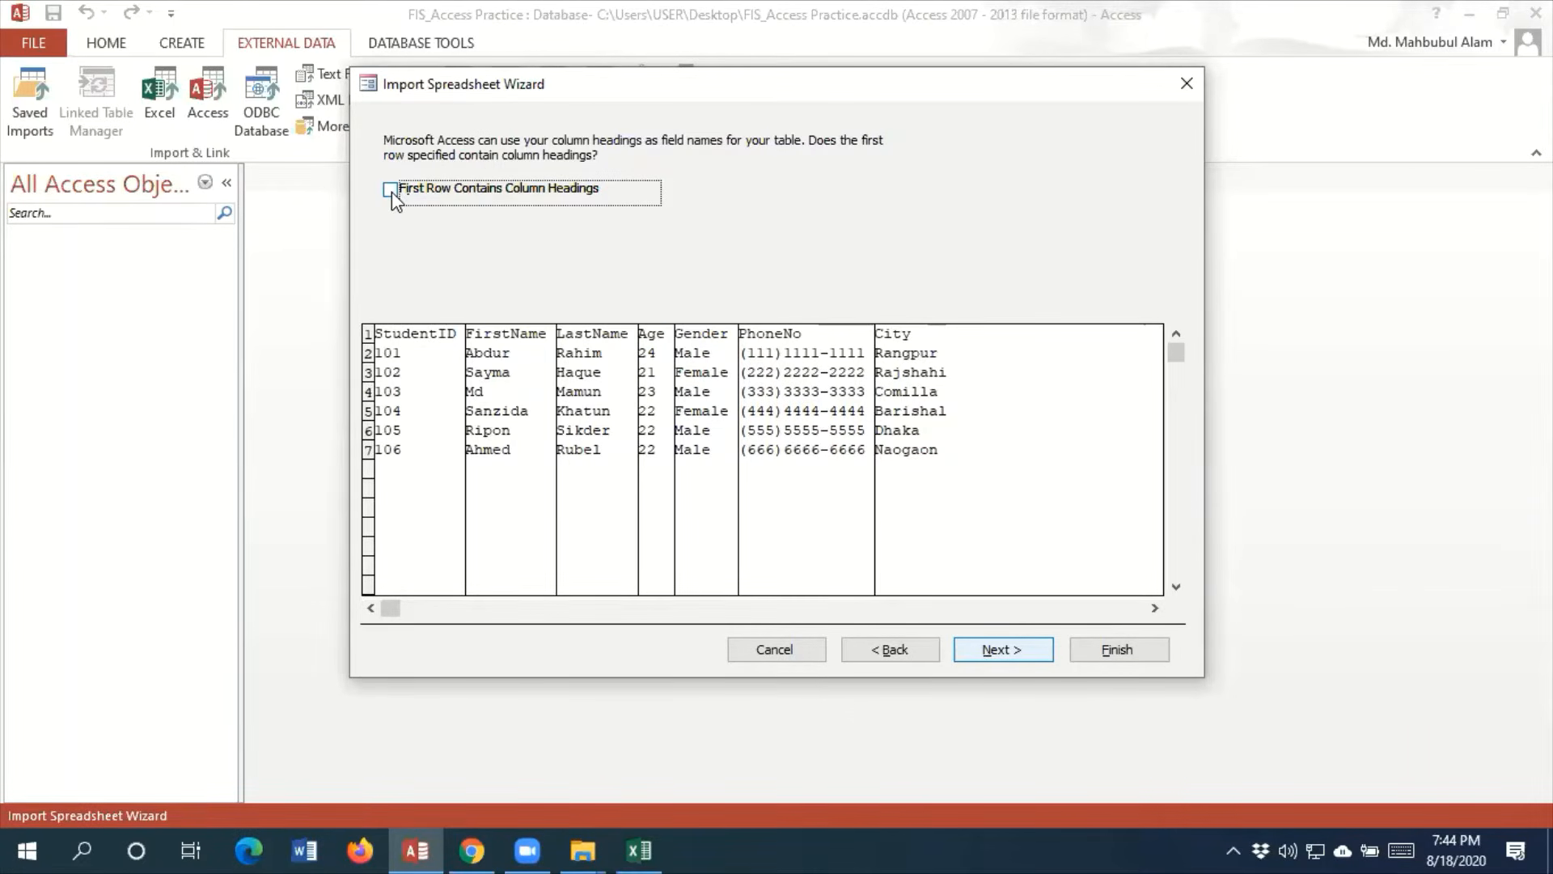
pyautogui.click(390, 189)
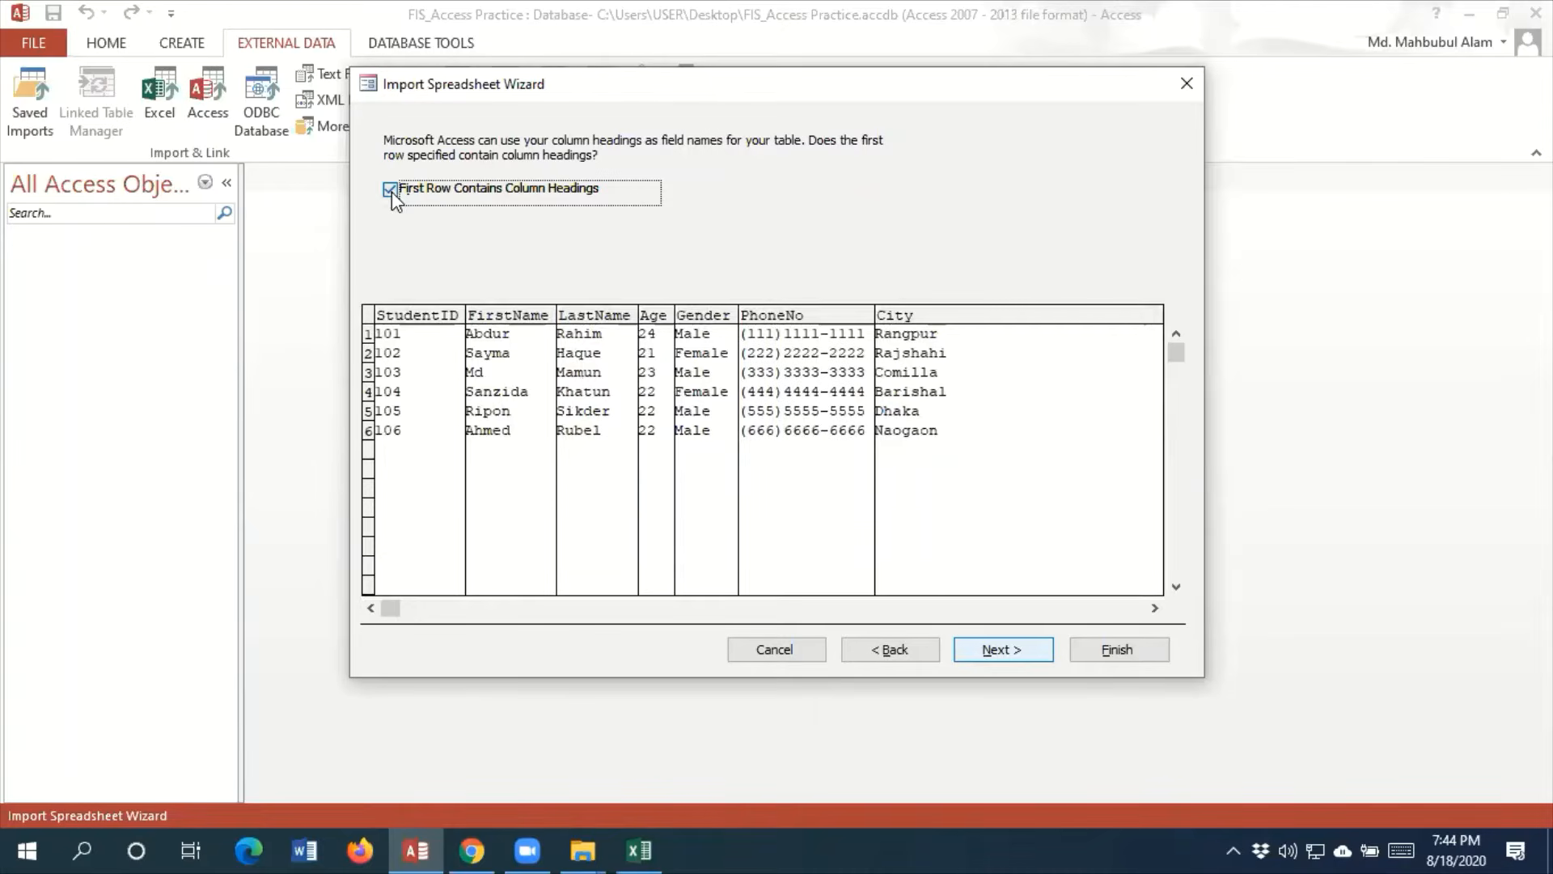
pyautogui.click(391, 192)
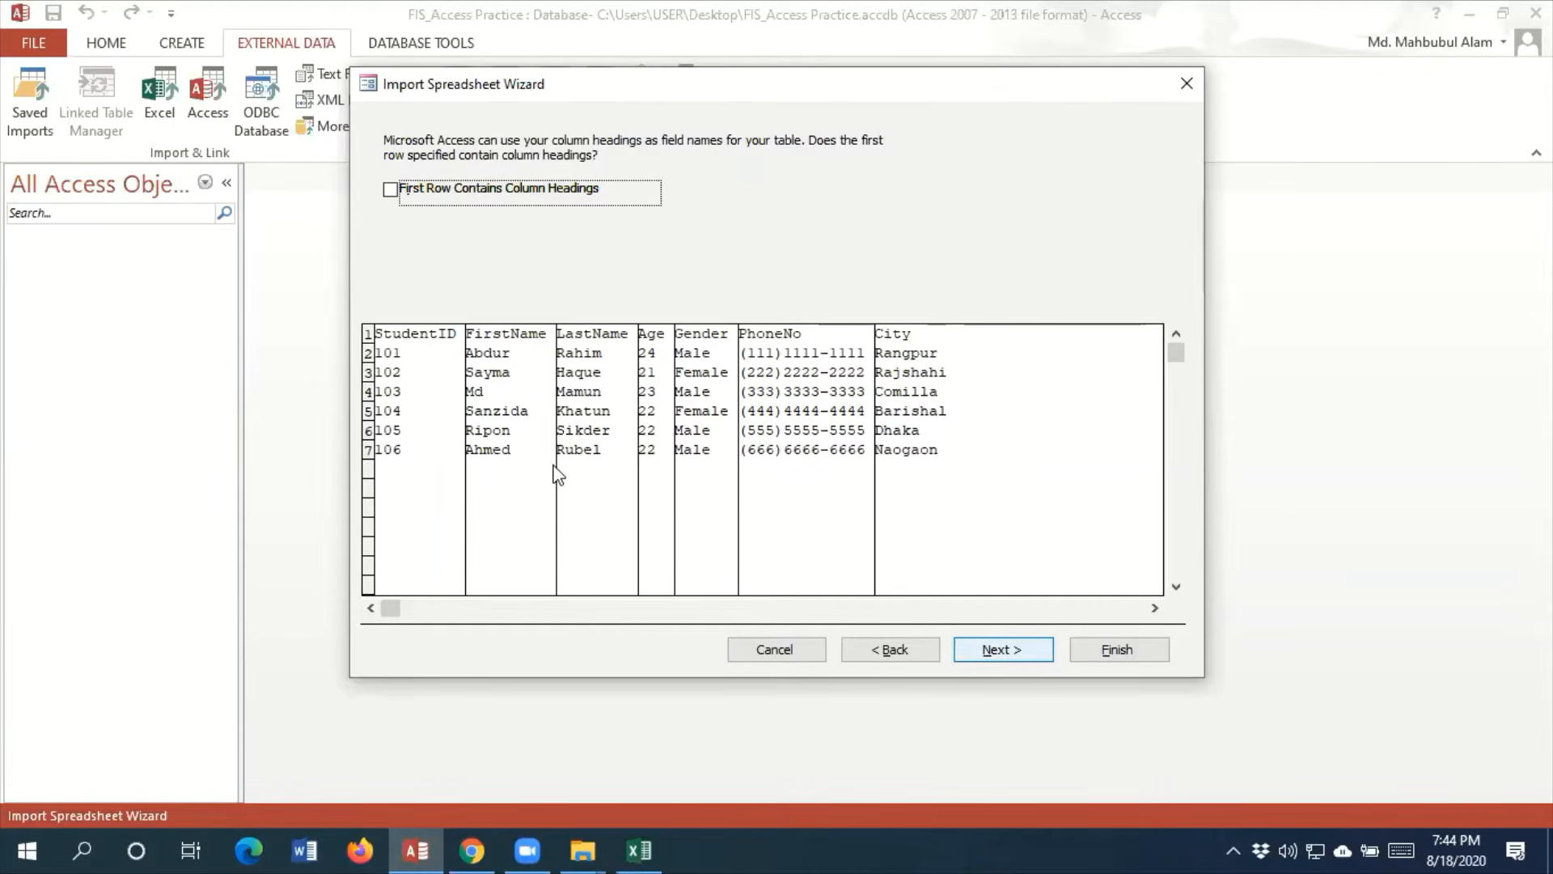
pyautogui.click(390, 191)
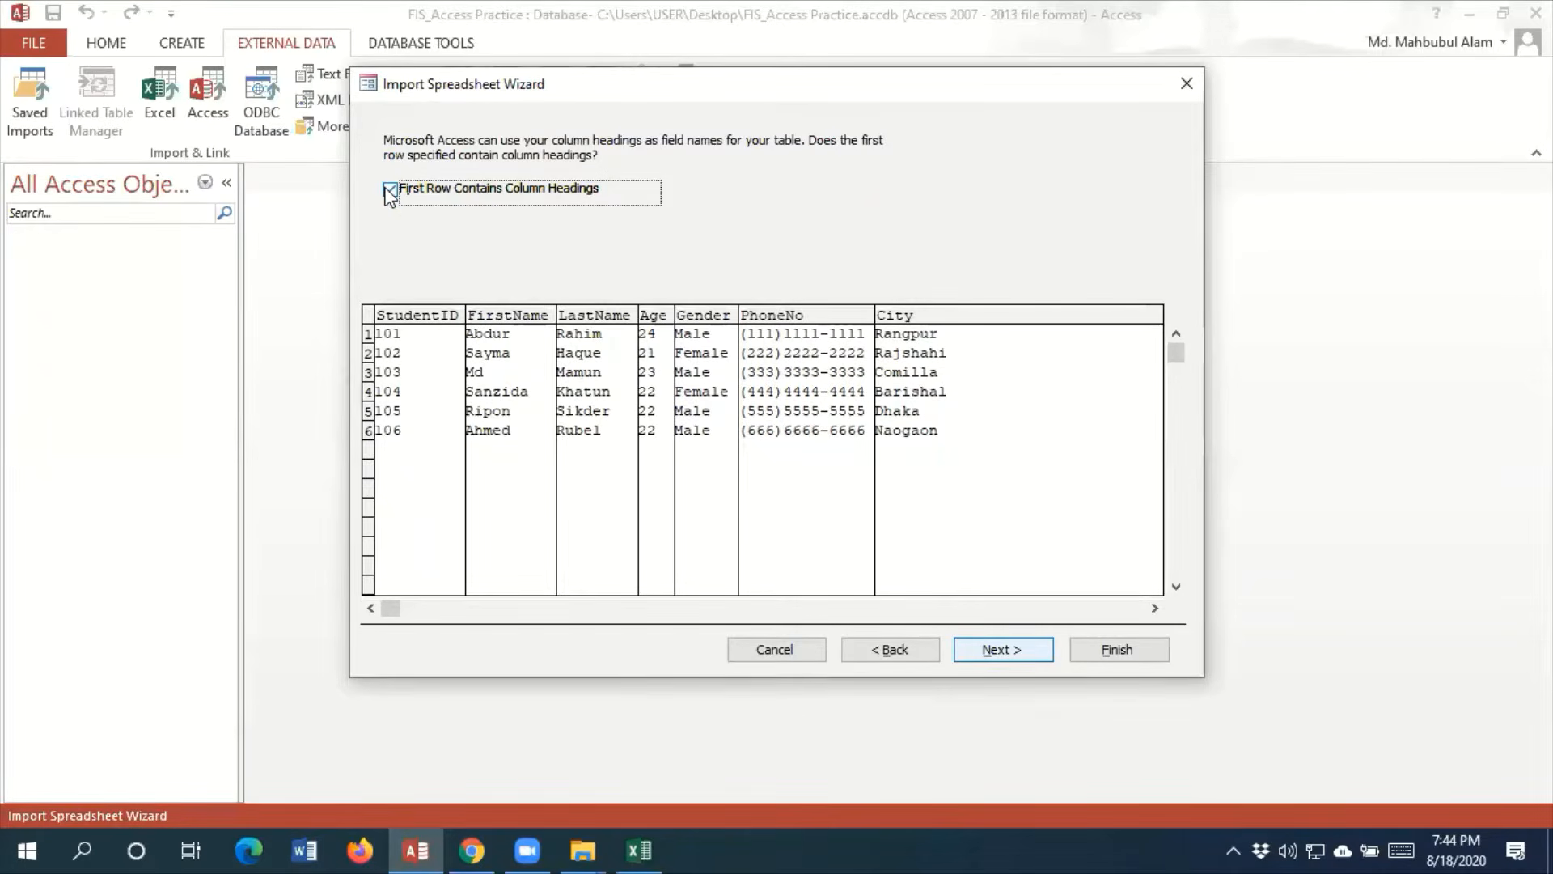
pyautogui.click(995, 651)
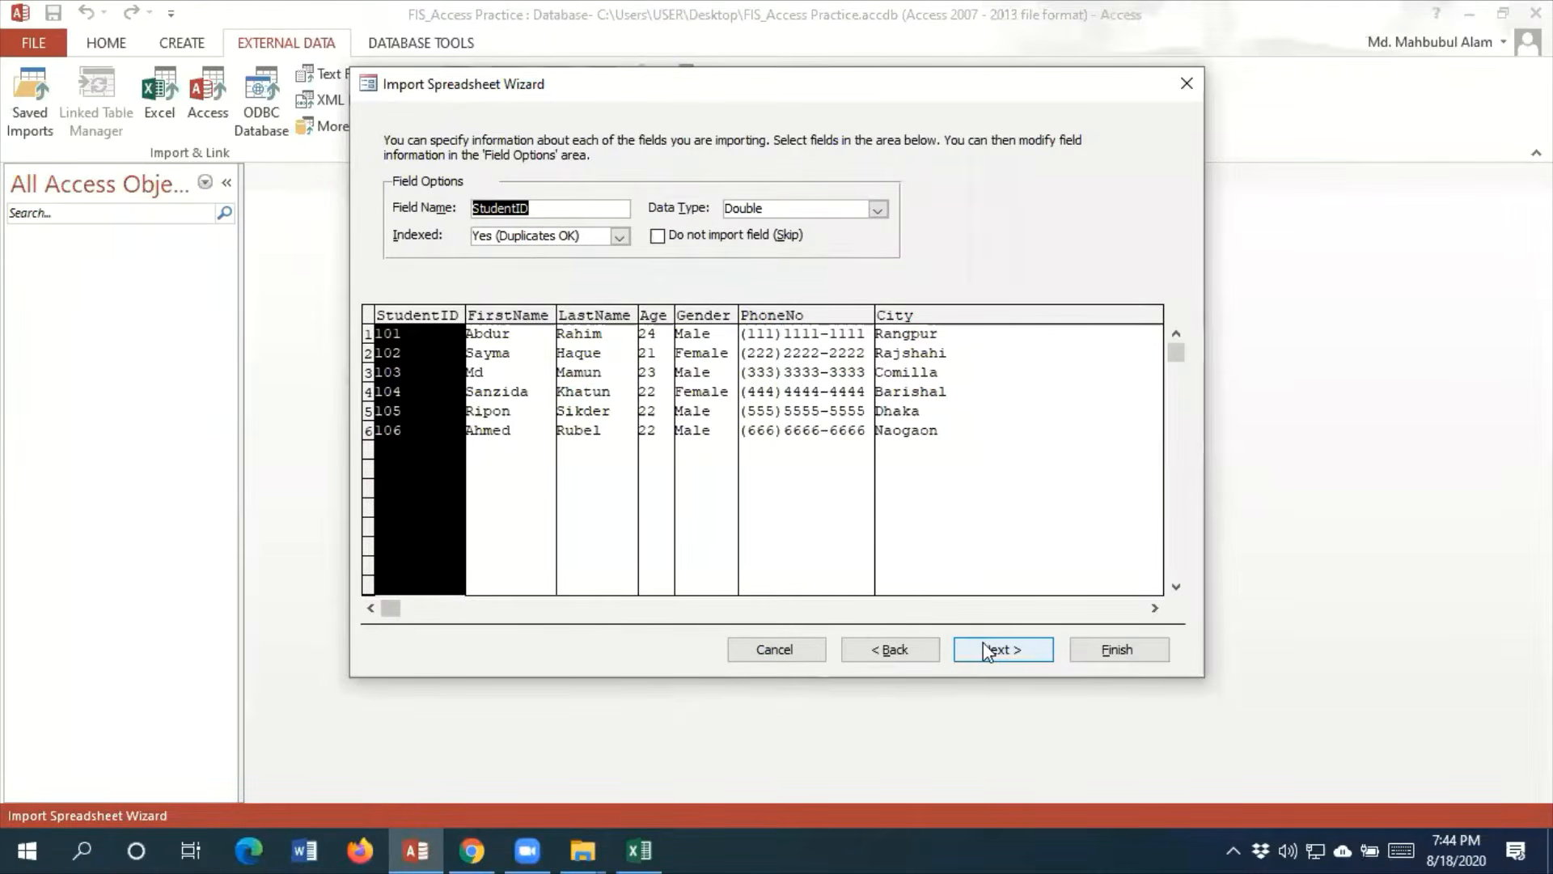
# Accept the StudentID field options and review the three primary key choices against the ID and StudentID columns in the preview
pyautogui.click(981, 644)
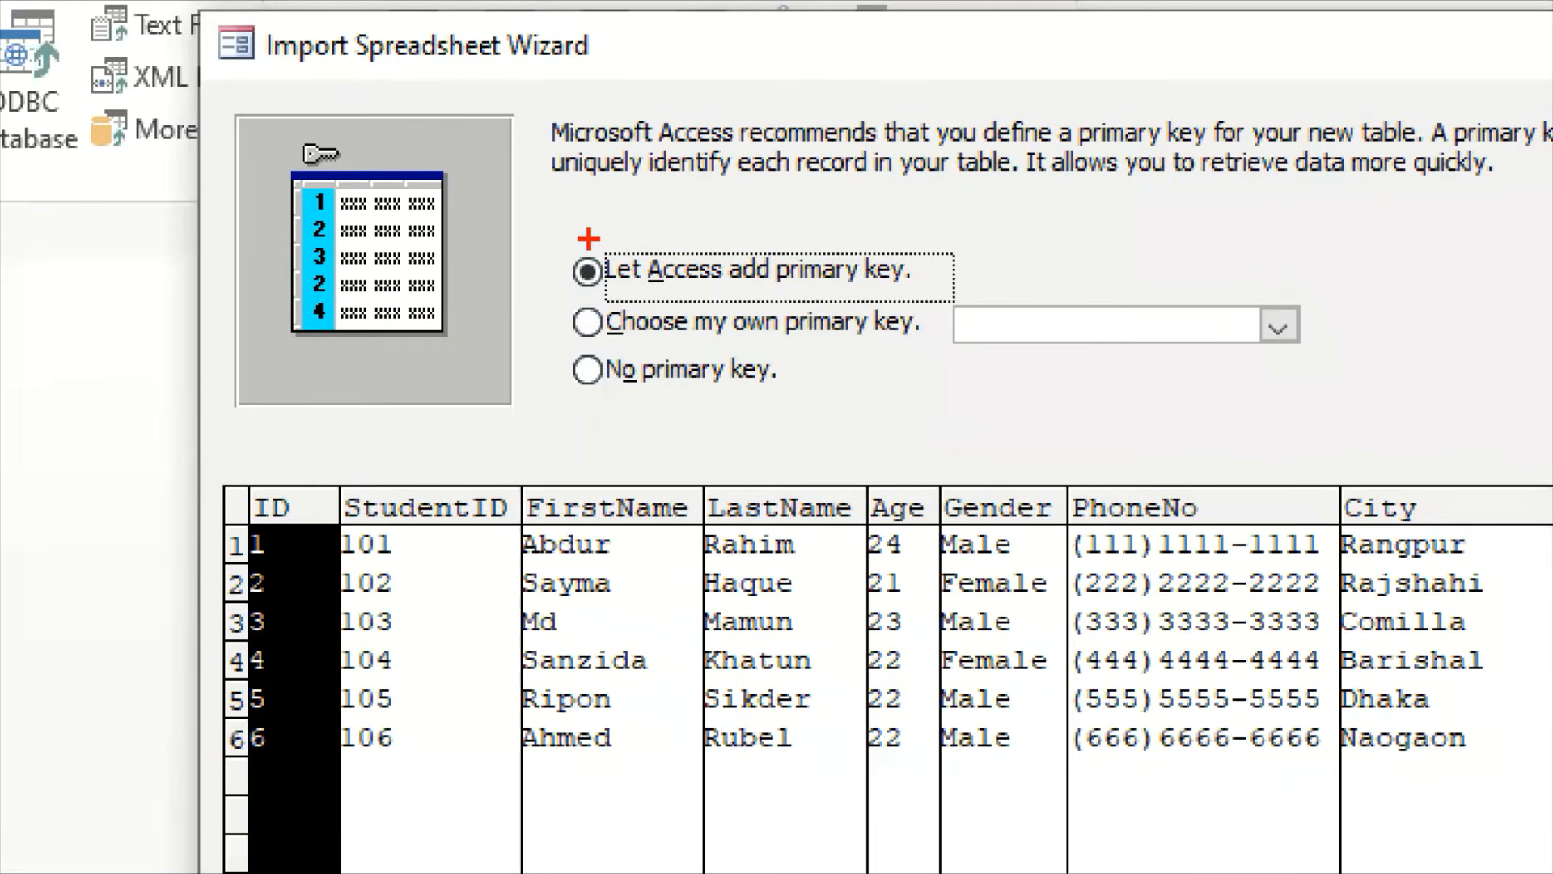
pyautogui.moveTo(588, 240)
pyautogui.mouseDown()
pyautogui.moveTo(625, 275)
pyautogui.moveTo(963, 293)
pyautogui.mouseUp()
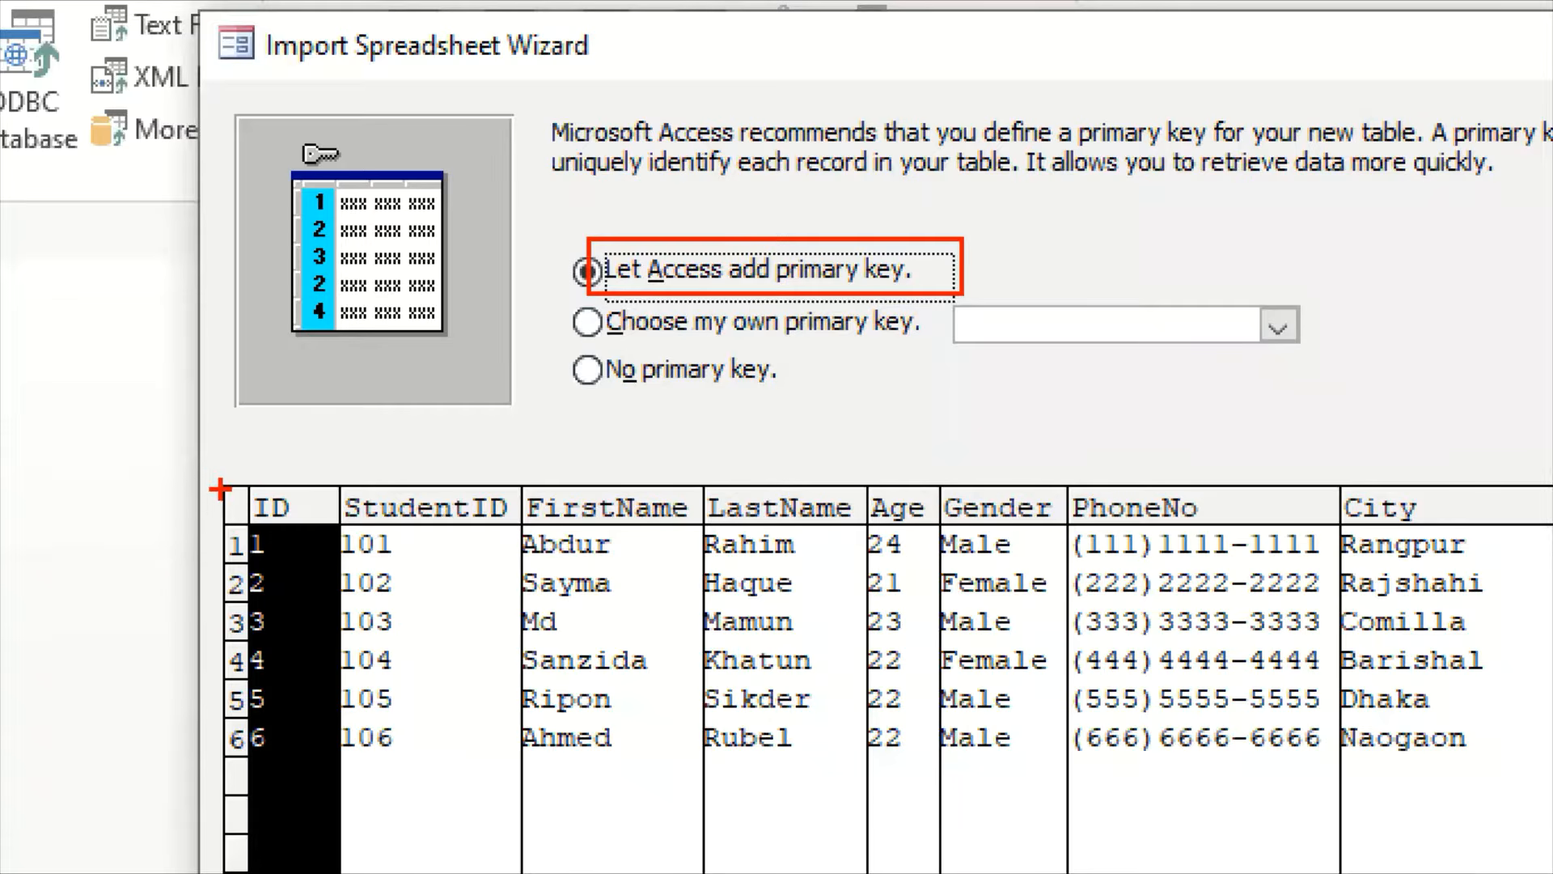
pyautogui.moveTo(215, 485)
pyautogui.mouseDown()
pyautogui.moveTo(340, 582)
pyautogui.moveTo(343, 872)
pyautogui.mouseUp()
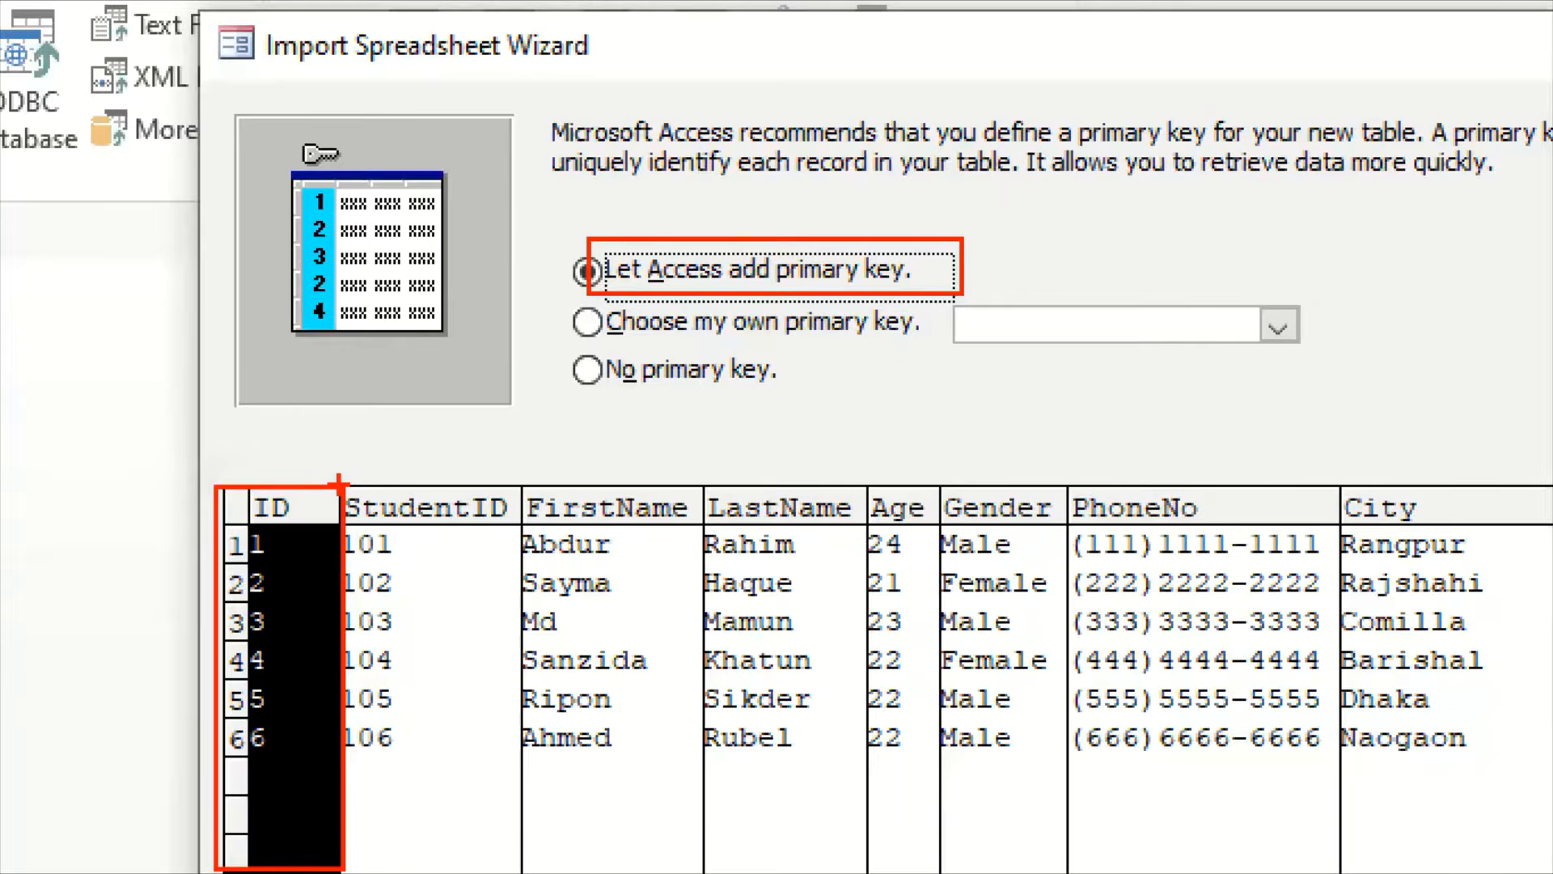
pyautogui.moveTo(339, 485); pyautogui.dragTo(519, 820)
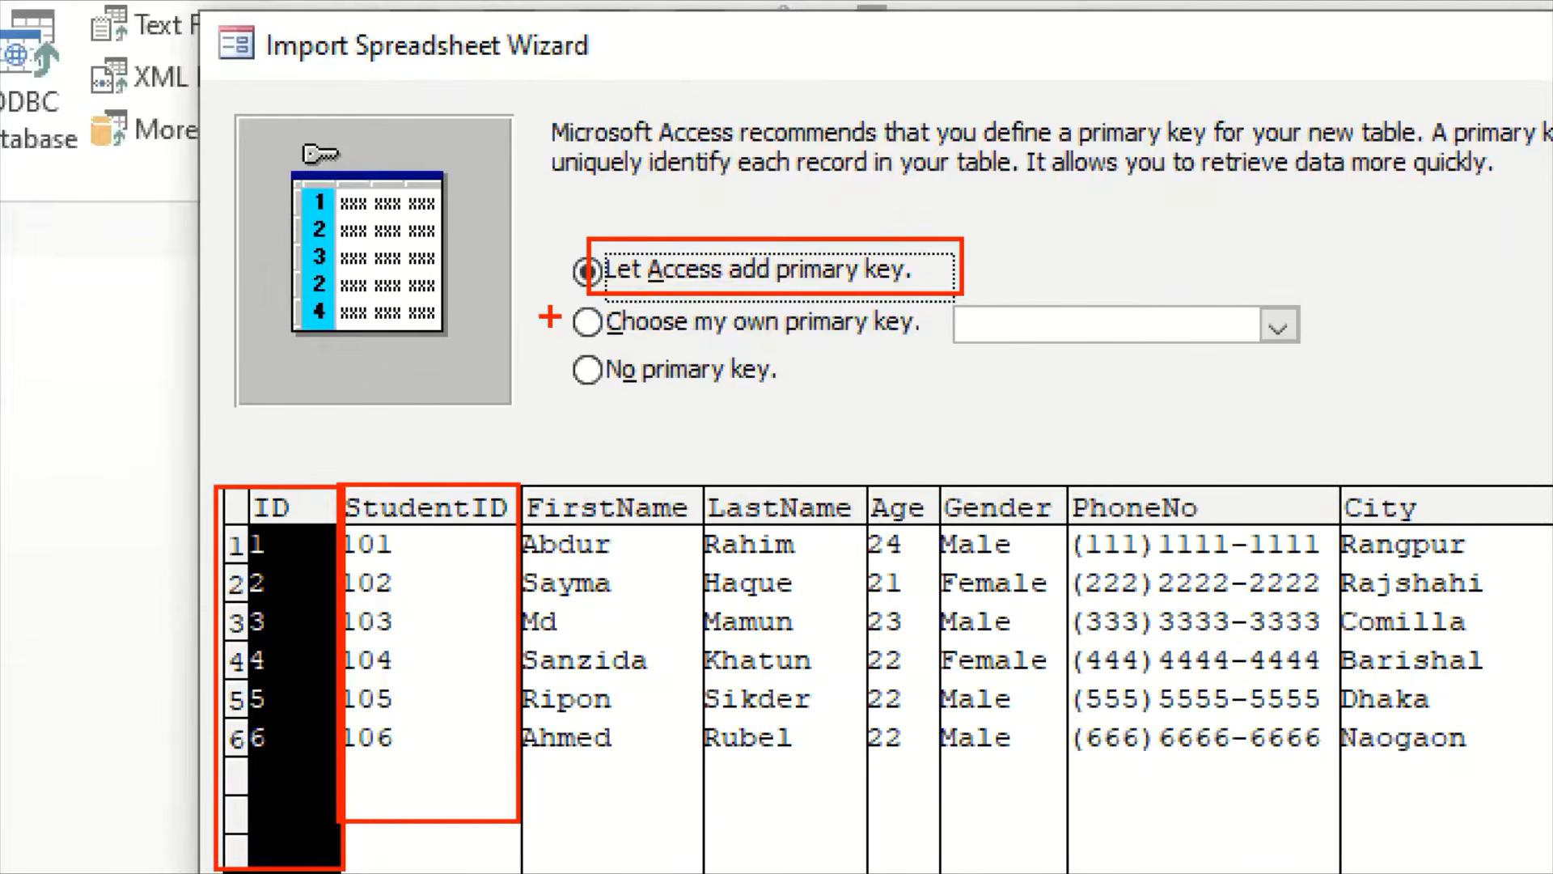
pyautogui.moveTo(551, 319)
pyautogui.mouseDown()
pyautogui.moveTo(565, 347)
pyautogui.moveTo(616, 303)
pyautogui.mouseUp()
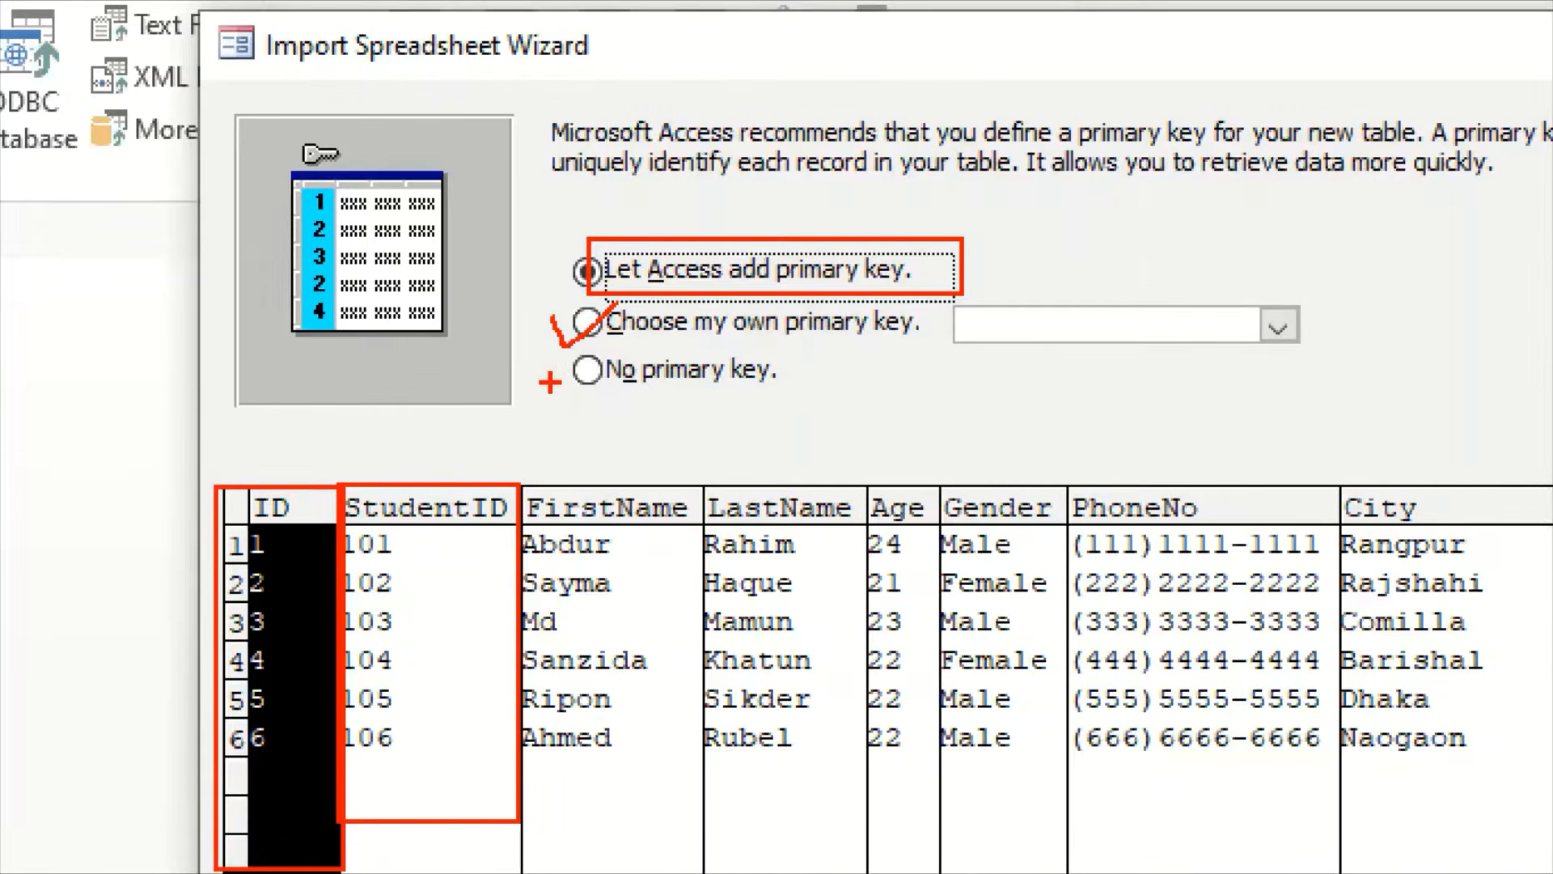
pyautogui.moveTo(549, 374)
pyautogui.mouseDown()
pyautogui.moveTo(571, 405)
pyautogui.moveTo(609, 369)
pyautogui.mouseUp()
pyautogui.moveTo(770, 375)
pyautogui.mouseDown()
pyautogui.moveTo(792, 403)
pyautogui.moveTo(820, 364)
pyautogui.moveTo(856, 364)
pyautogui.mouseUp()
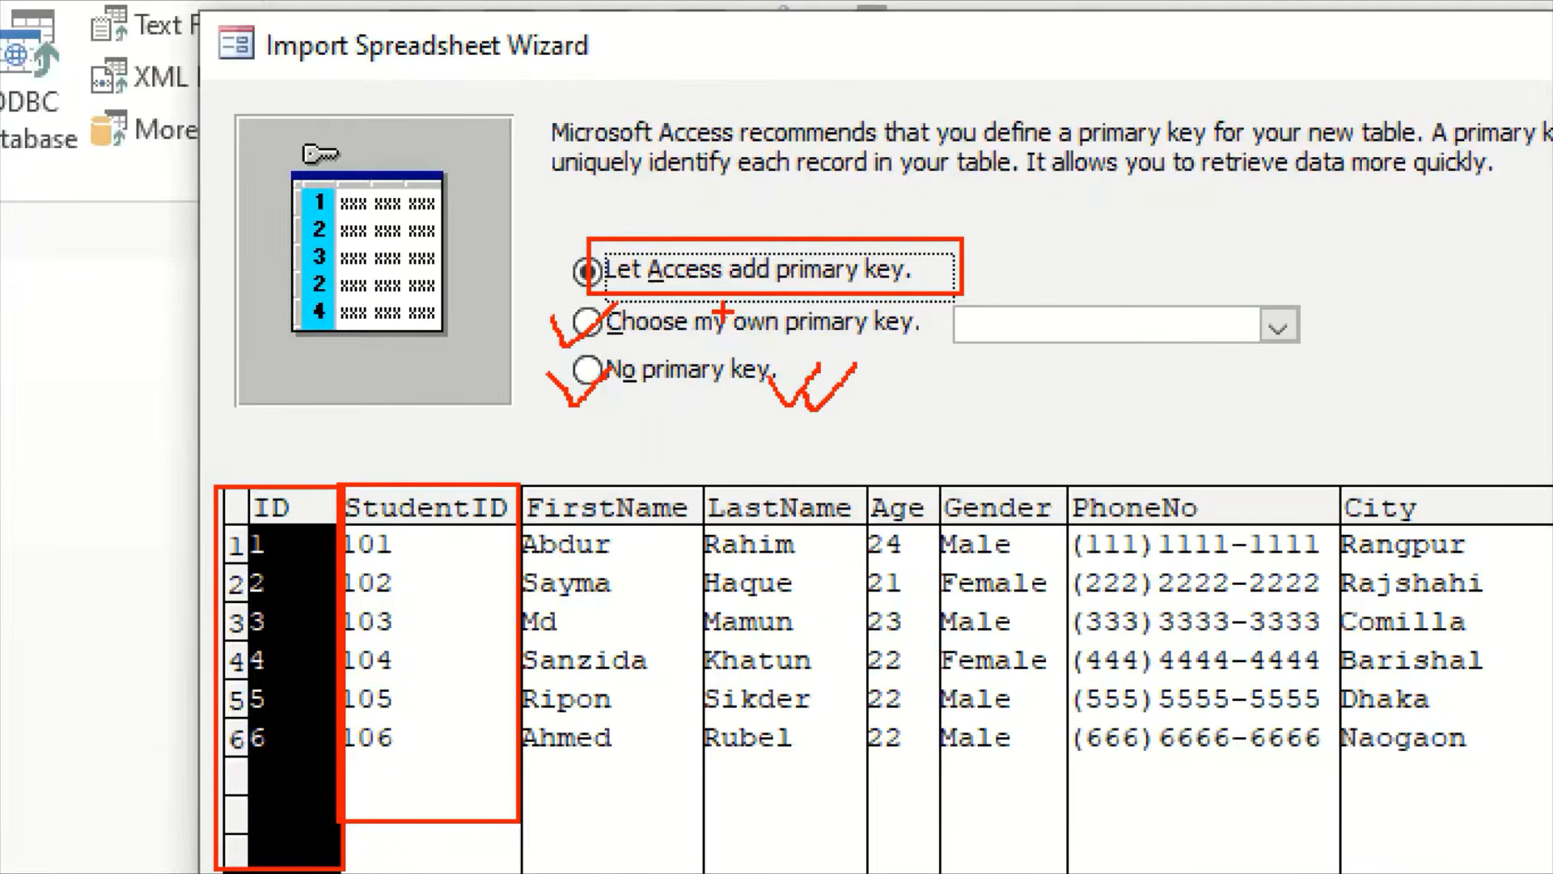
pyautogui.moveTo(904, 317)
pyautogui.mouseDown()
pyautogui.moveTo(922, 334)
pyautogui.moveTo(973, 289)
pyautogui.mouseUp()
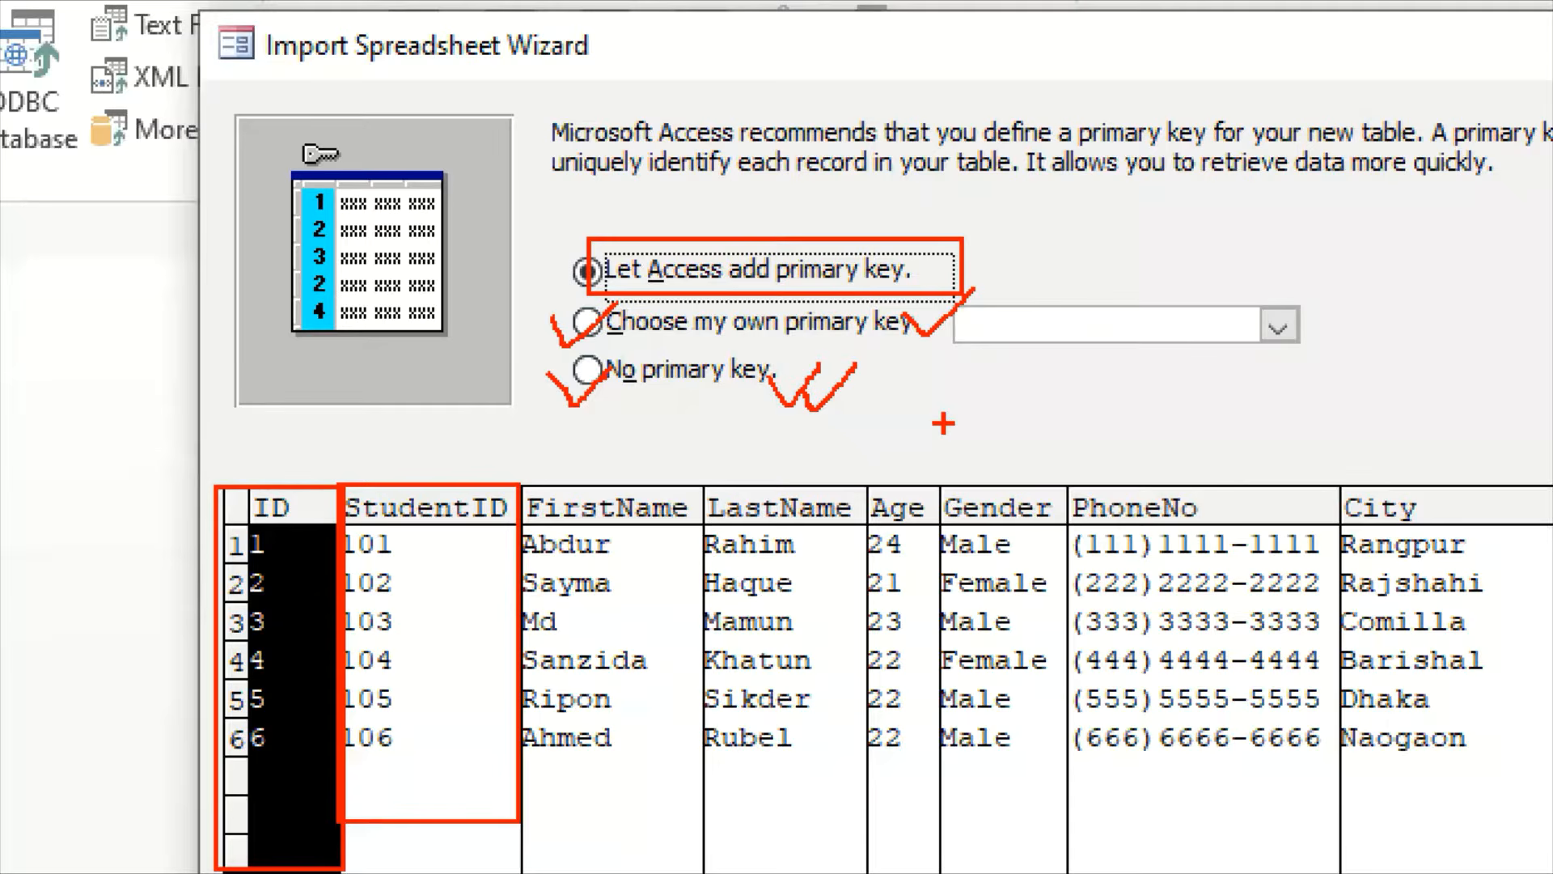
pyautogui.press('Escape')
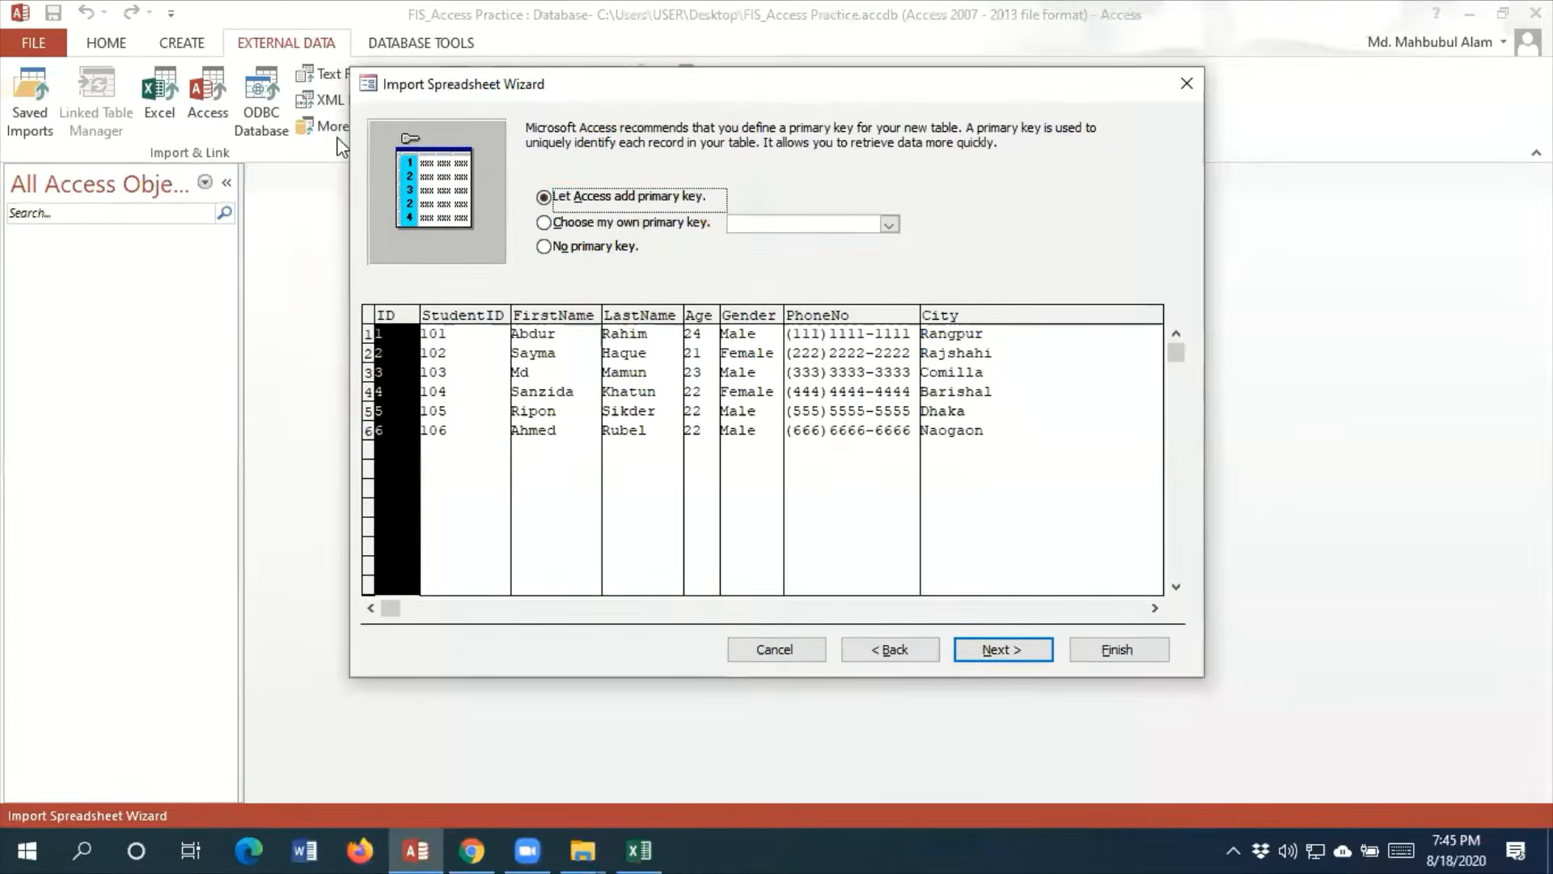
# Compare No primary key with StudentID as the key, choose No primary key, and import into the StudentInfo table without saving the import steps
pyautogui.click(544, 247)
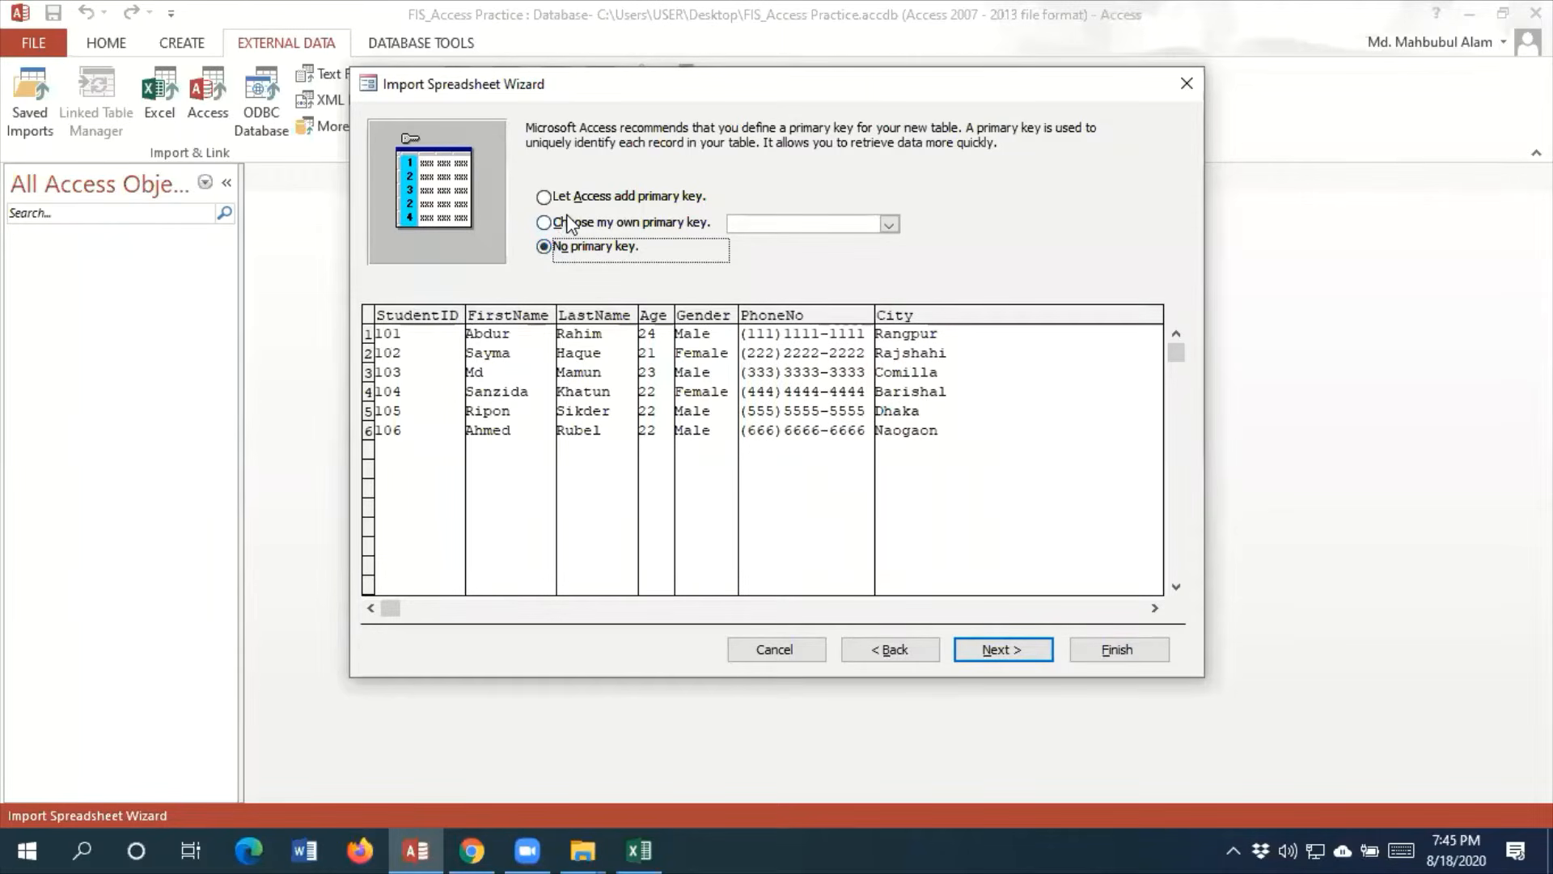
pyautogui.click(572, 225)
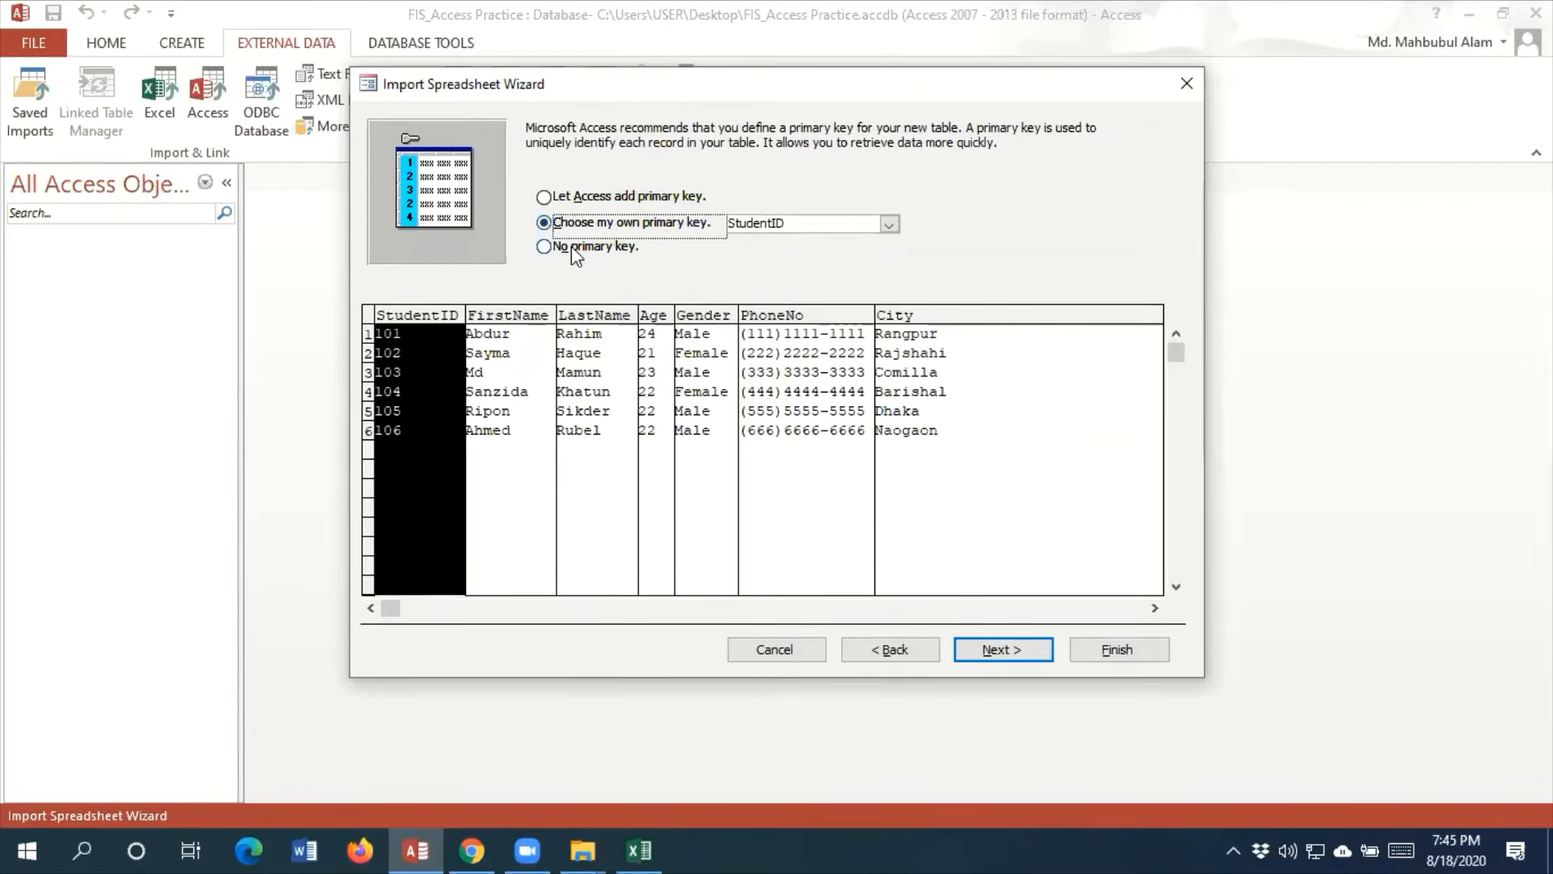
pyautogui.click(571, 245)
pyautogui.click(1000, 652)
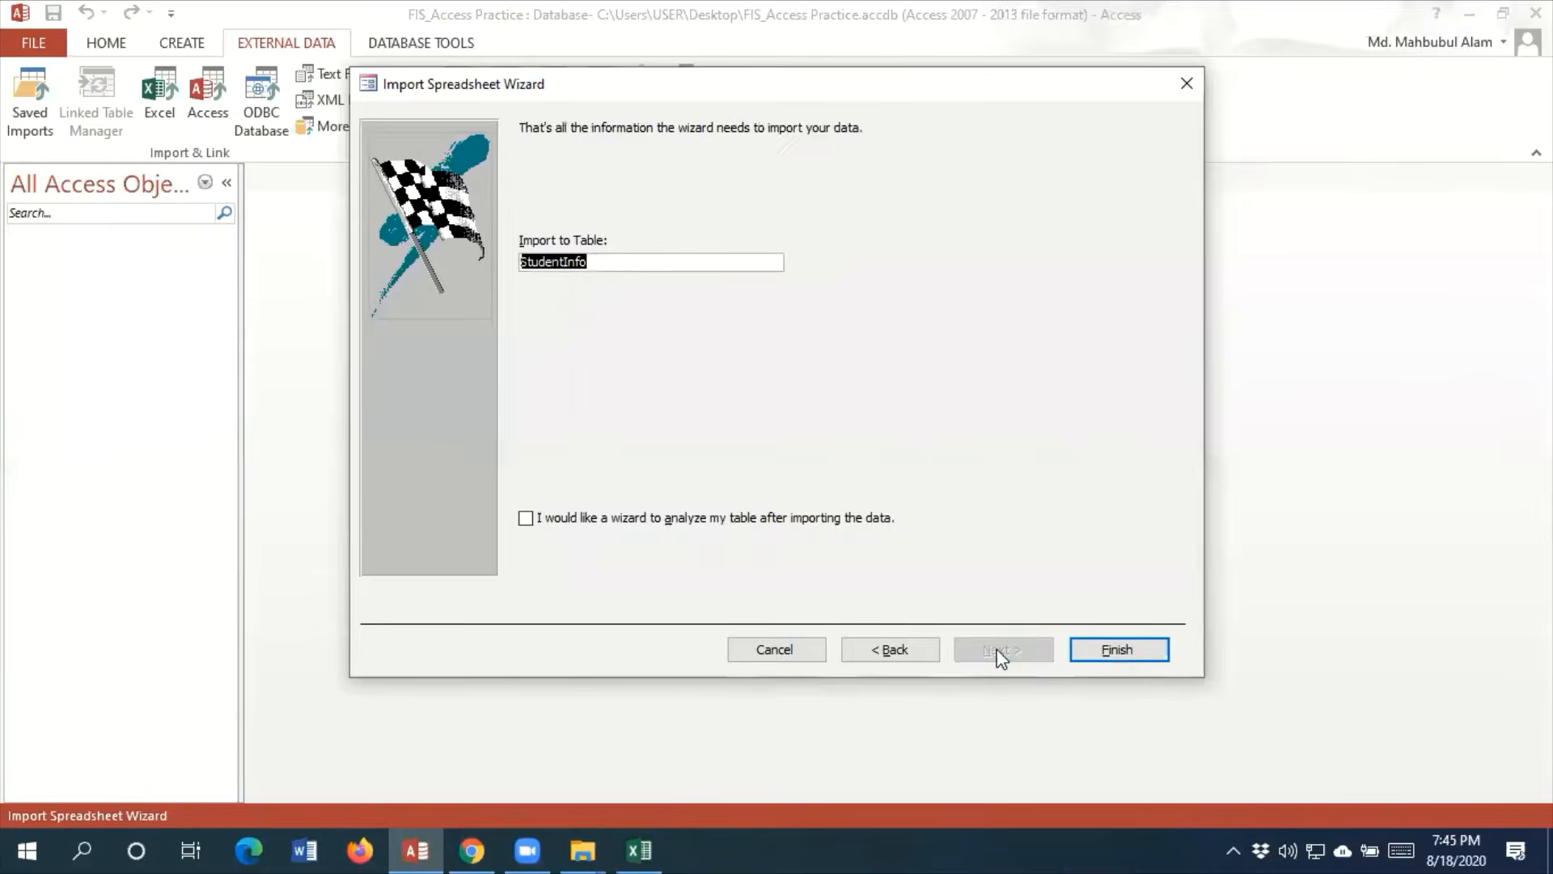
pyautogui.click(1111, 648)
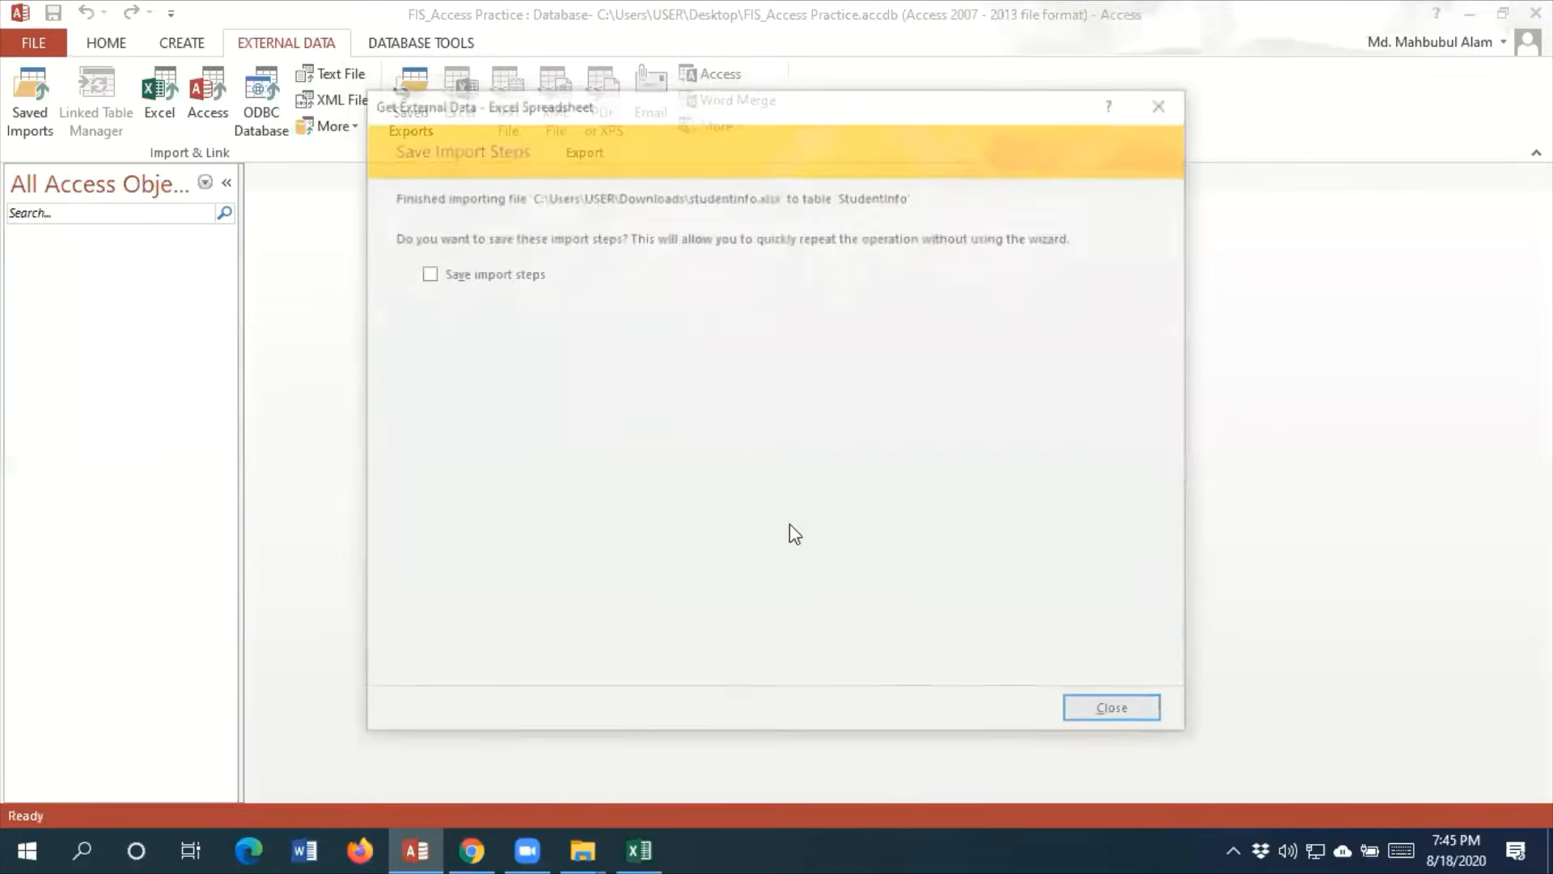
pyautogui.click(1105, 713)
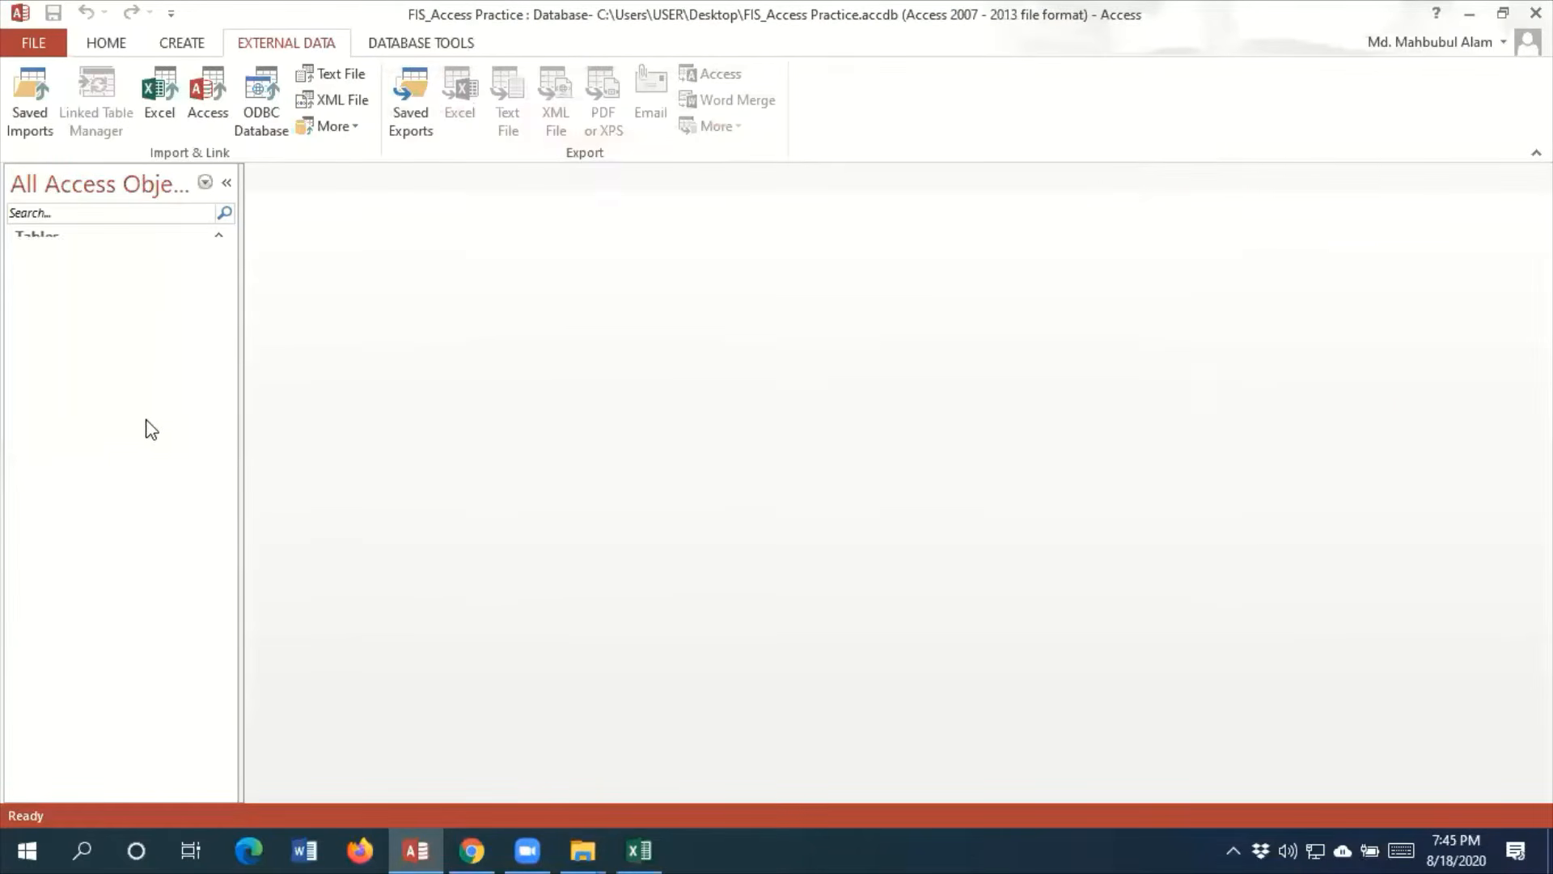
# Open the imported StudentInfo table and examine the values in its StudentID column
pyautogui.doubleClick(69, 260)
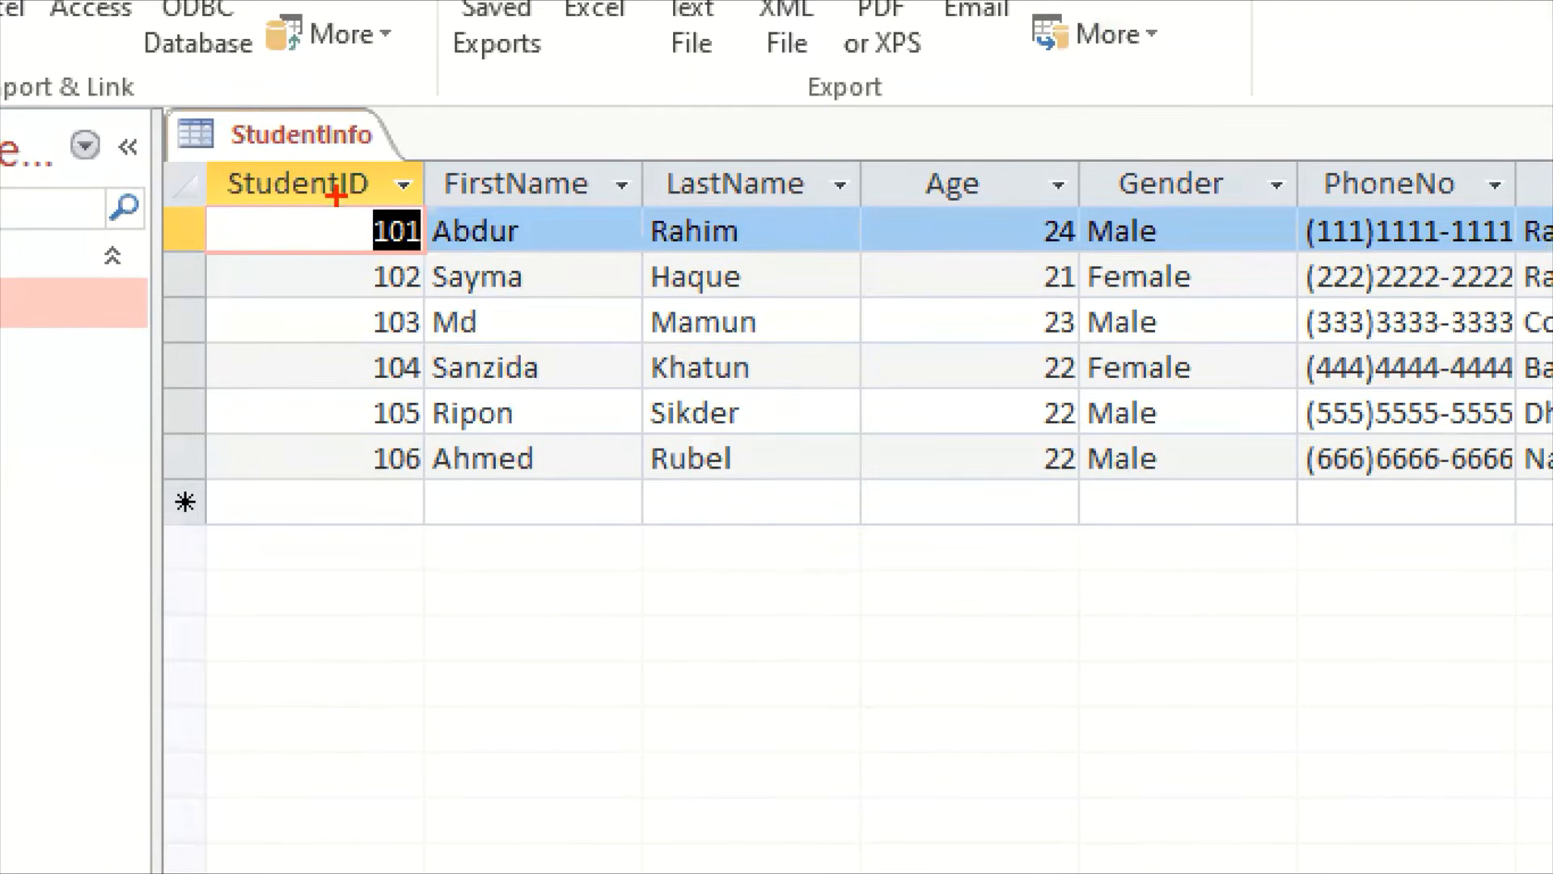
pyautogui.moveTo(336, 196); pyautogui.dragTo(436, 522)
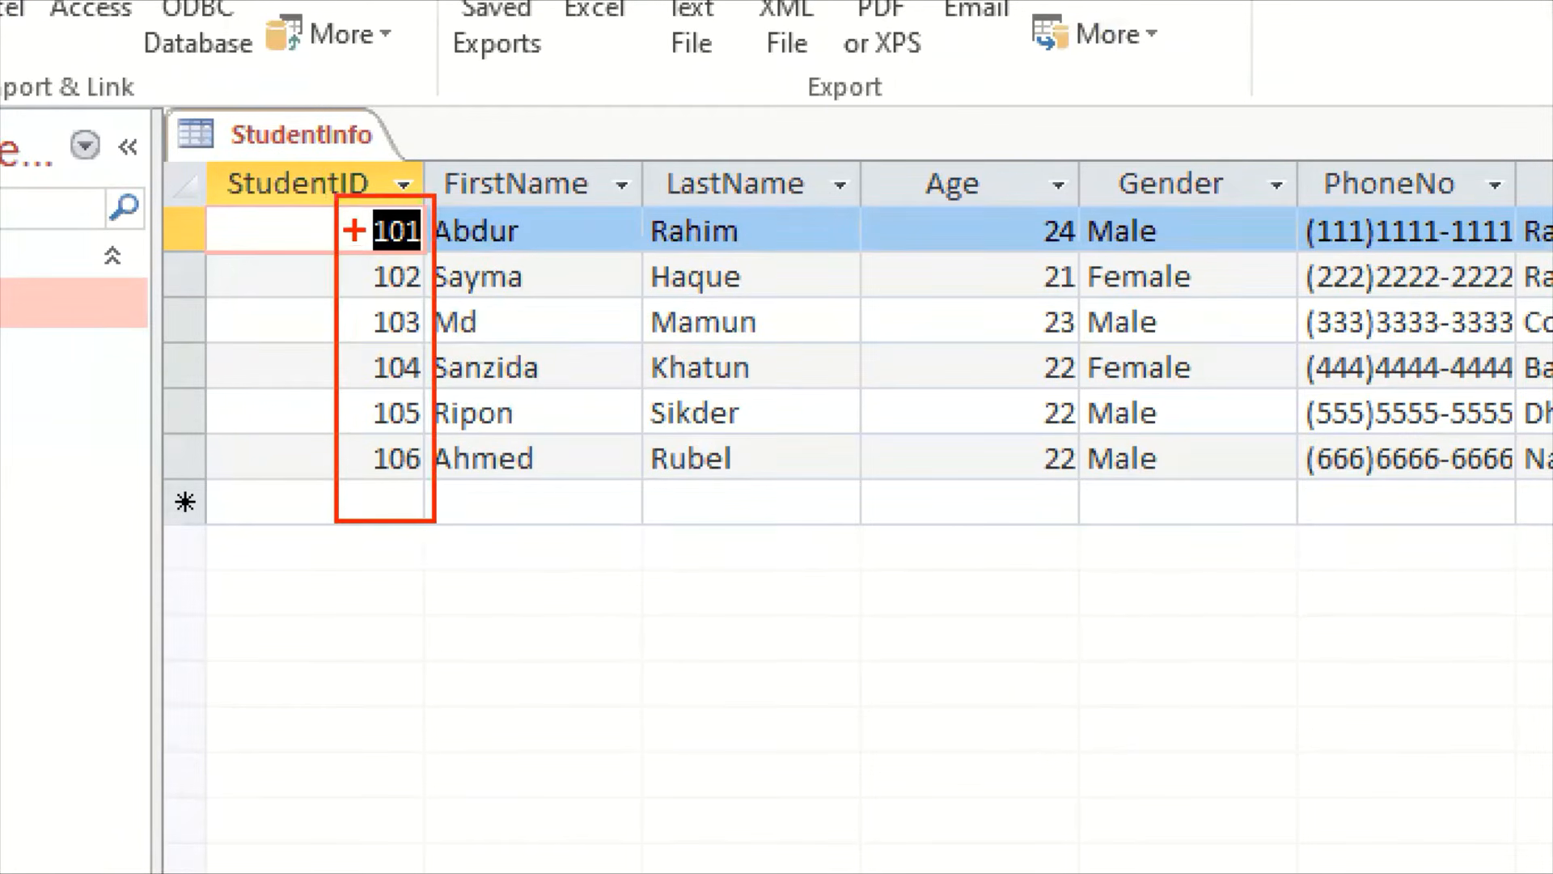
pyautogui.moveTo(354, 231); pyautogui.dragTo(395, 199)
pyautogui.moveTo(374, 283); pyautogui.dragTo(417, 239)
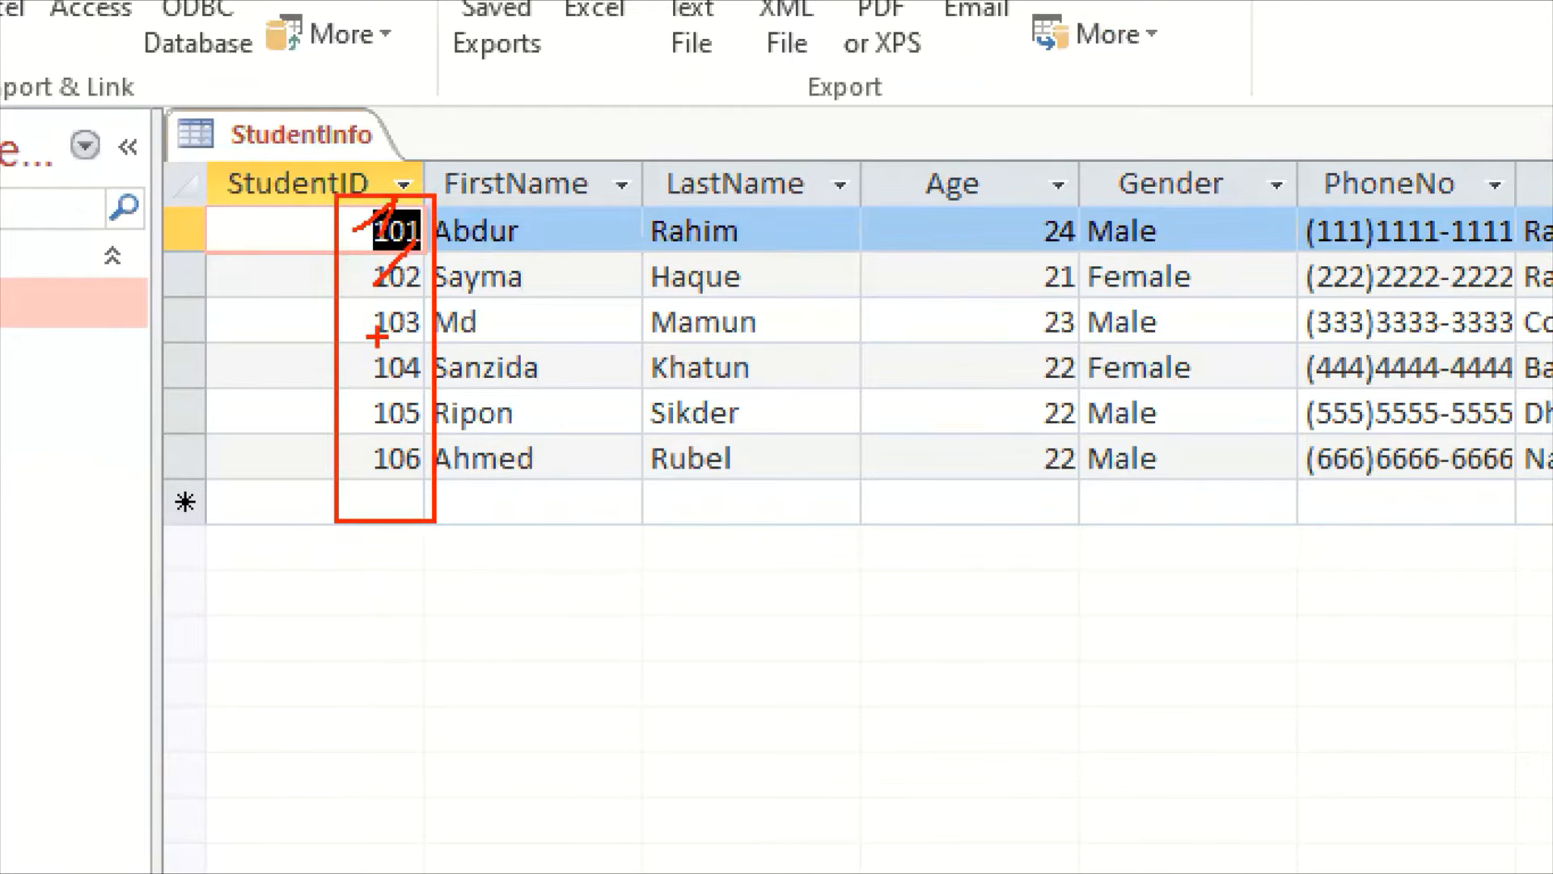
pyautogui.moveTo(370, 332)
pyautogui.mouseDown()
pyautogui.moveTo(383, 311)
pyautogui.moveTo(394, 345)
pyautogui.mouseUp()
pyautogui.moveTo(372, 419); pyautogui.dragTo(397, 388)
pyautogui.moveTo(370, 468); pyautogui.dragTo(393, 437)
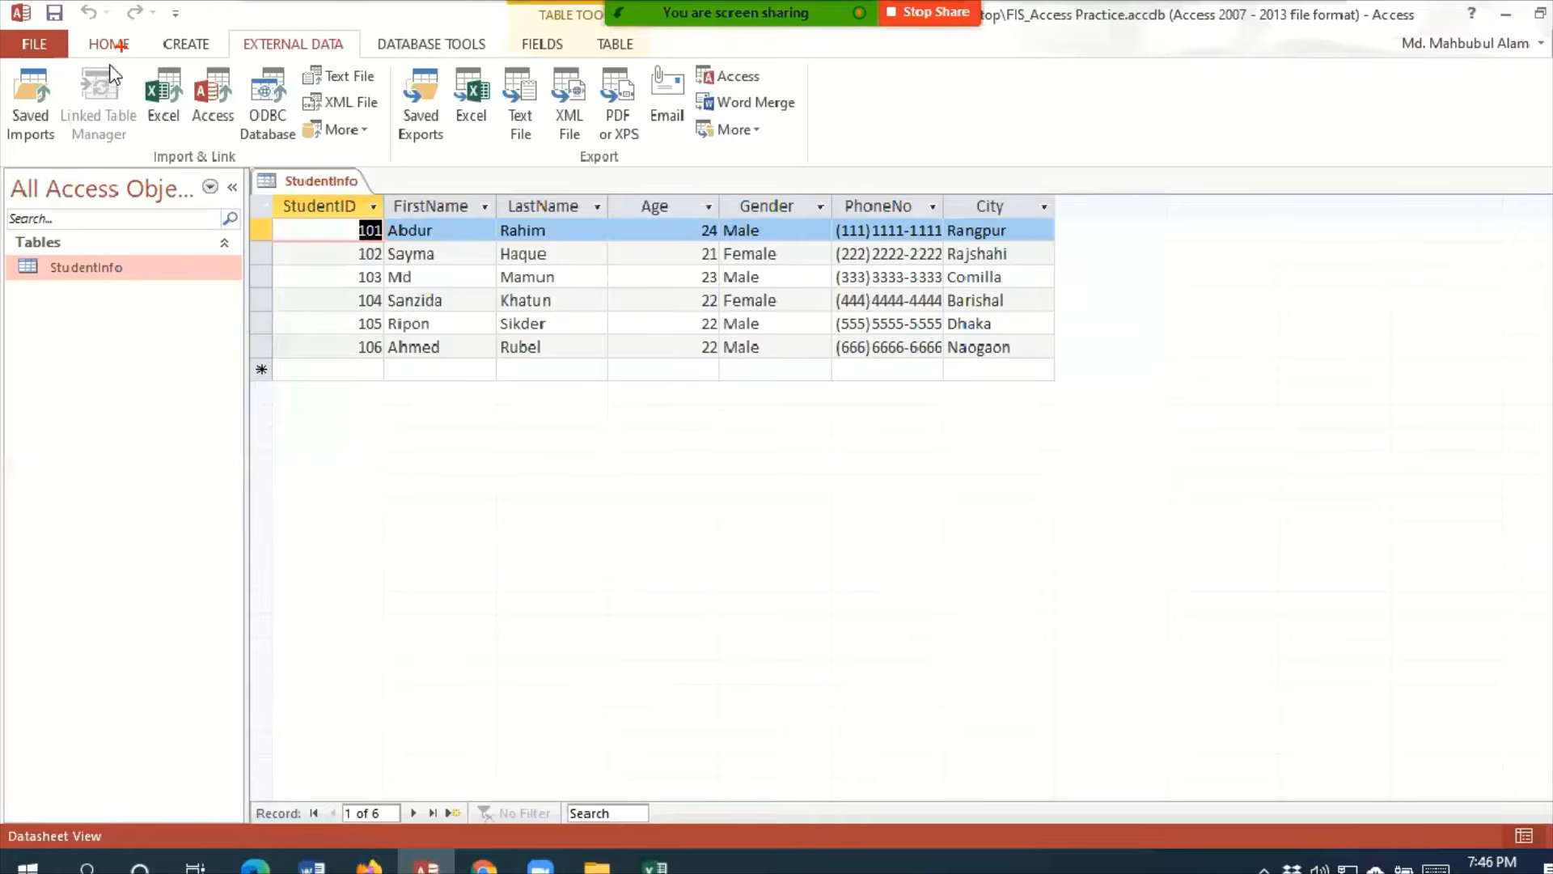
# Review the view choices available for the StudentInfo table alongside its datasheet records
pyautogui.click(235, 90)
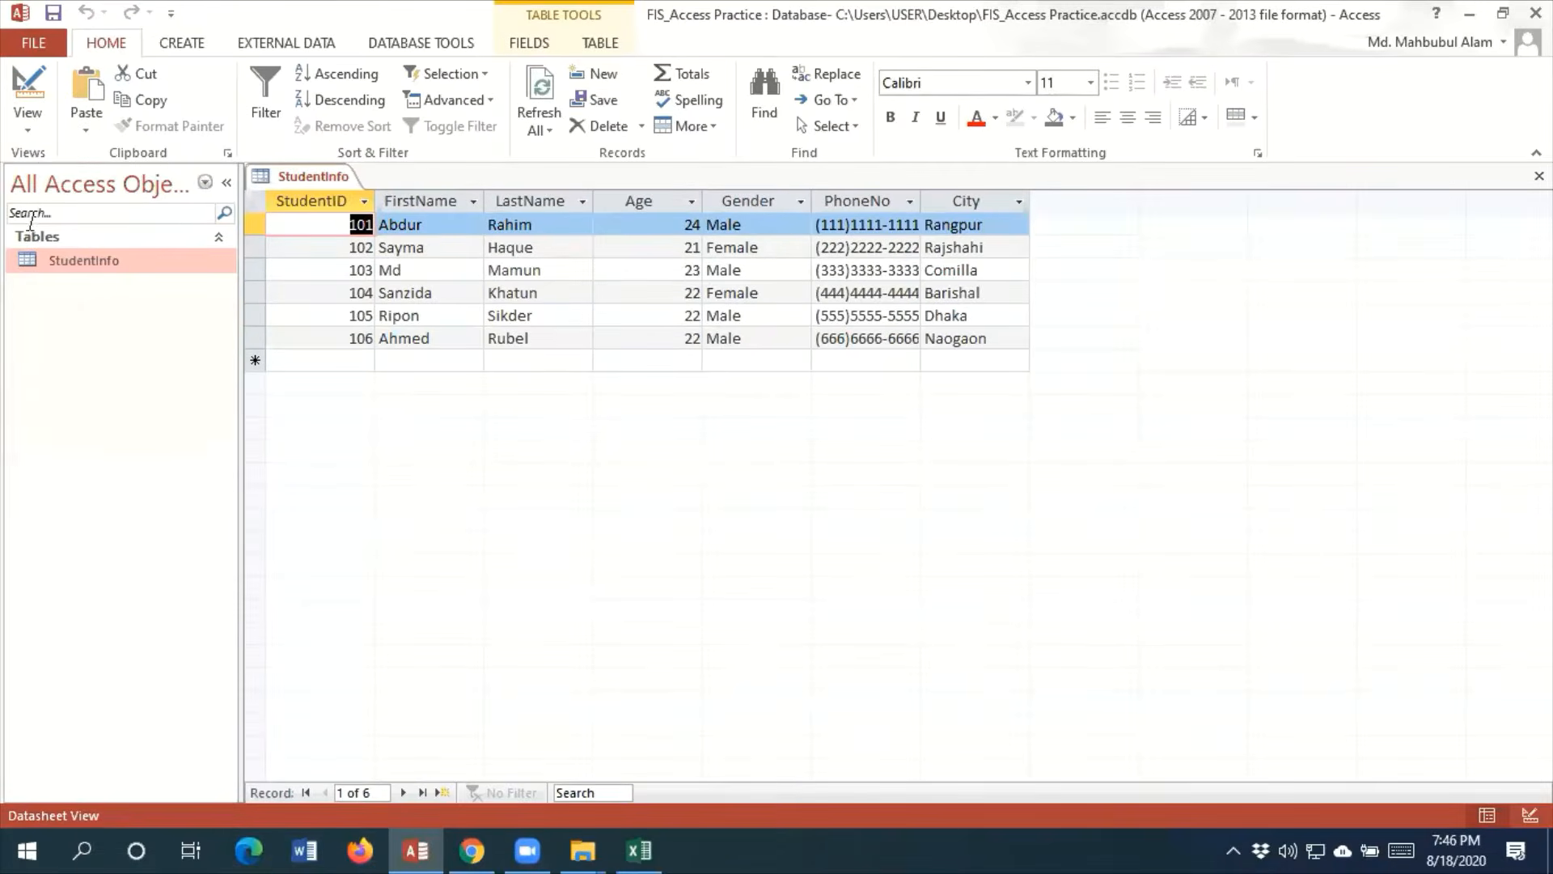
pyautogui.click(58, 128)
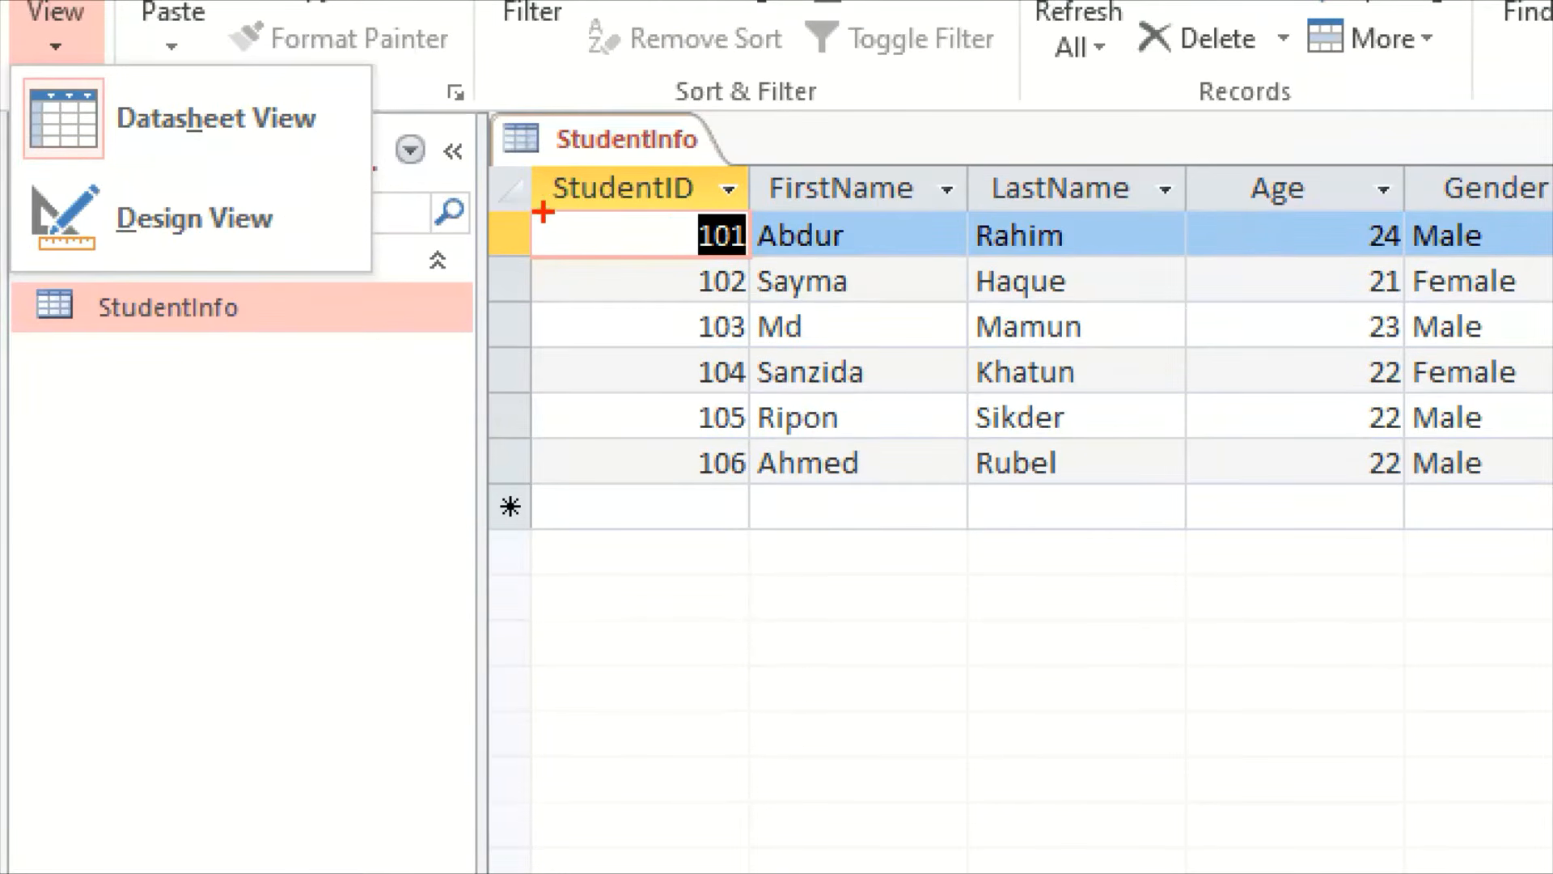
pyautogui.moveTo(503, 170)
pyautogui.mouseDown()
pyautogui.moveTo(1238, 323)
pyautogui.moveTo(1551, 466)
pyautogui.moveTo(1549, 551)
pyautogui.mouseUp()
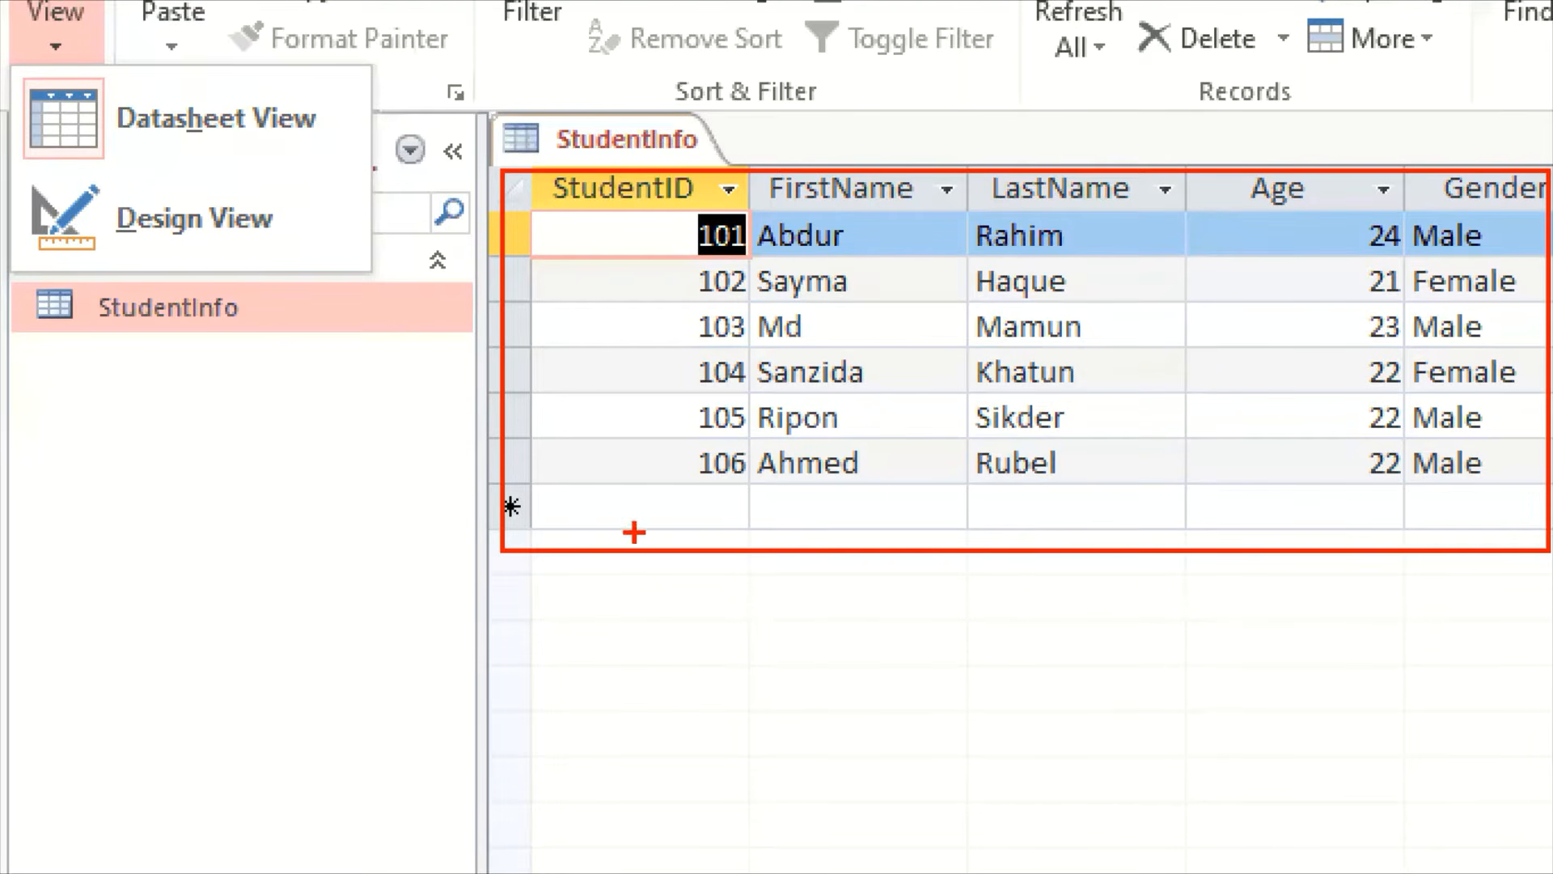
pyautogui.moveTo(653, 495)
pyautogui.mouseDown()
pyautogui.moveTo(659, 524)
pyautogui.moveTo(689, 494)
pyautogui.moveTo(719, 531)
pyautogui.mouseUp()
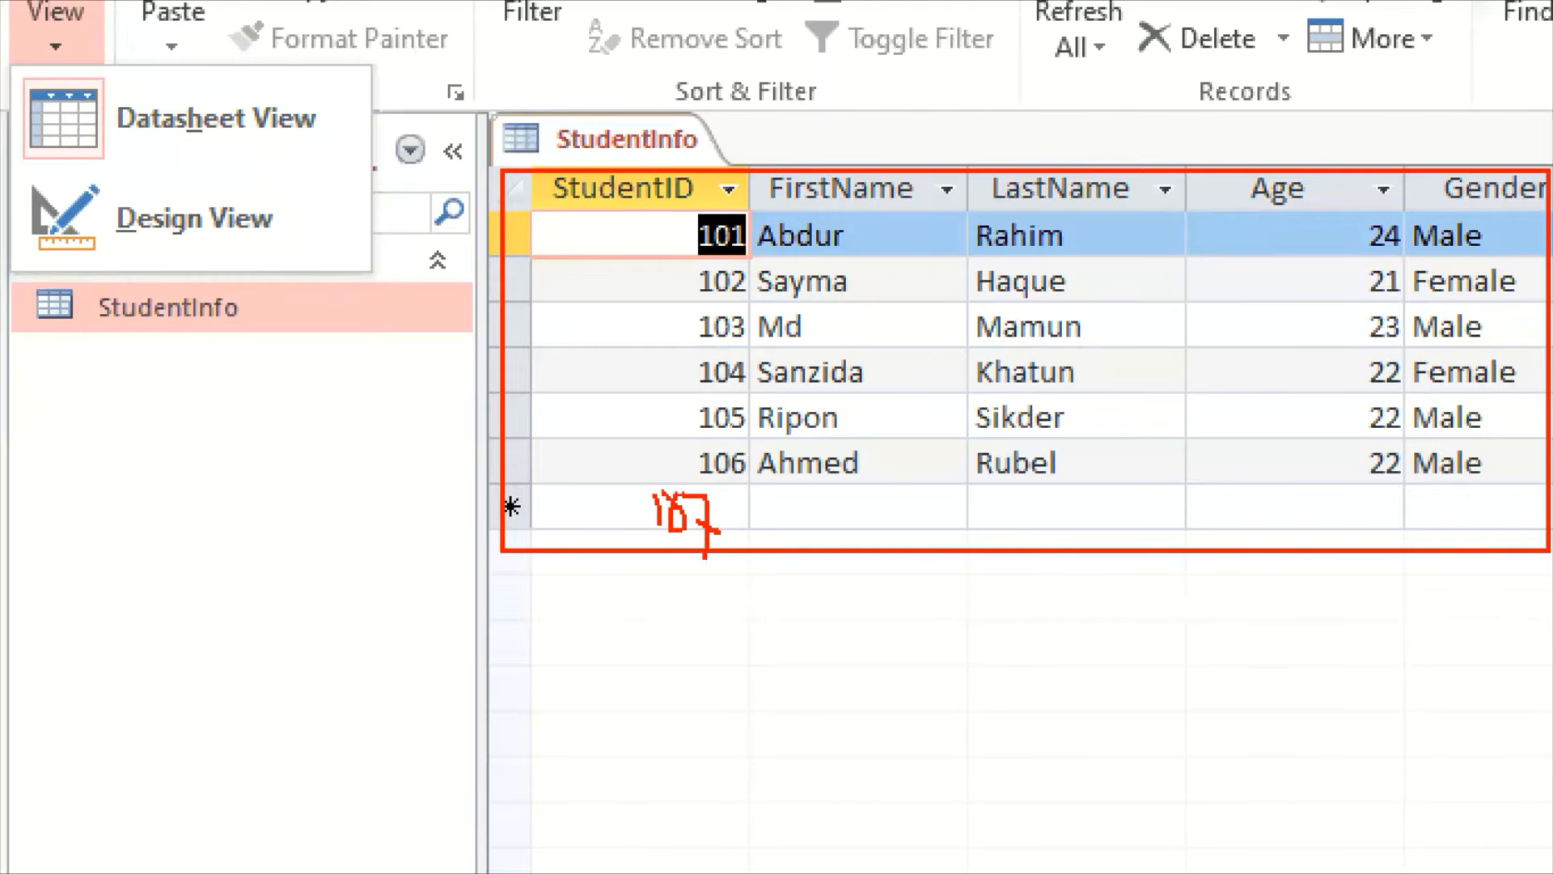
pyautogui.moveTo(247, 222); pyautogui.dragTo(350, 176)
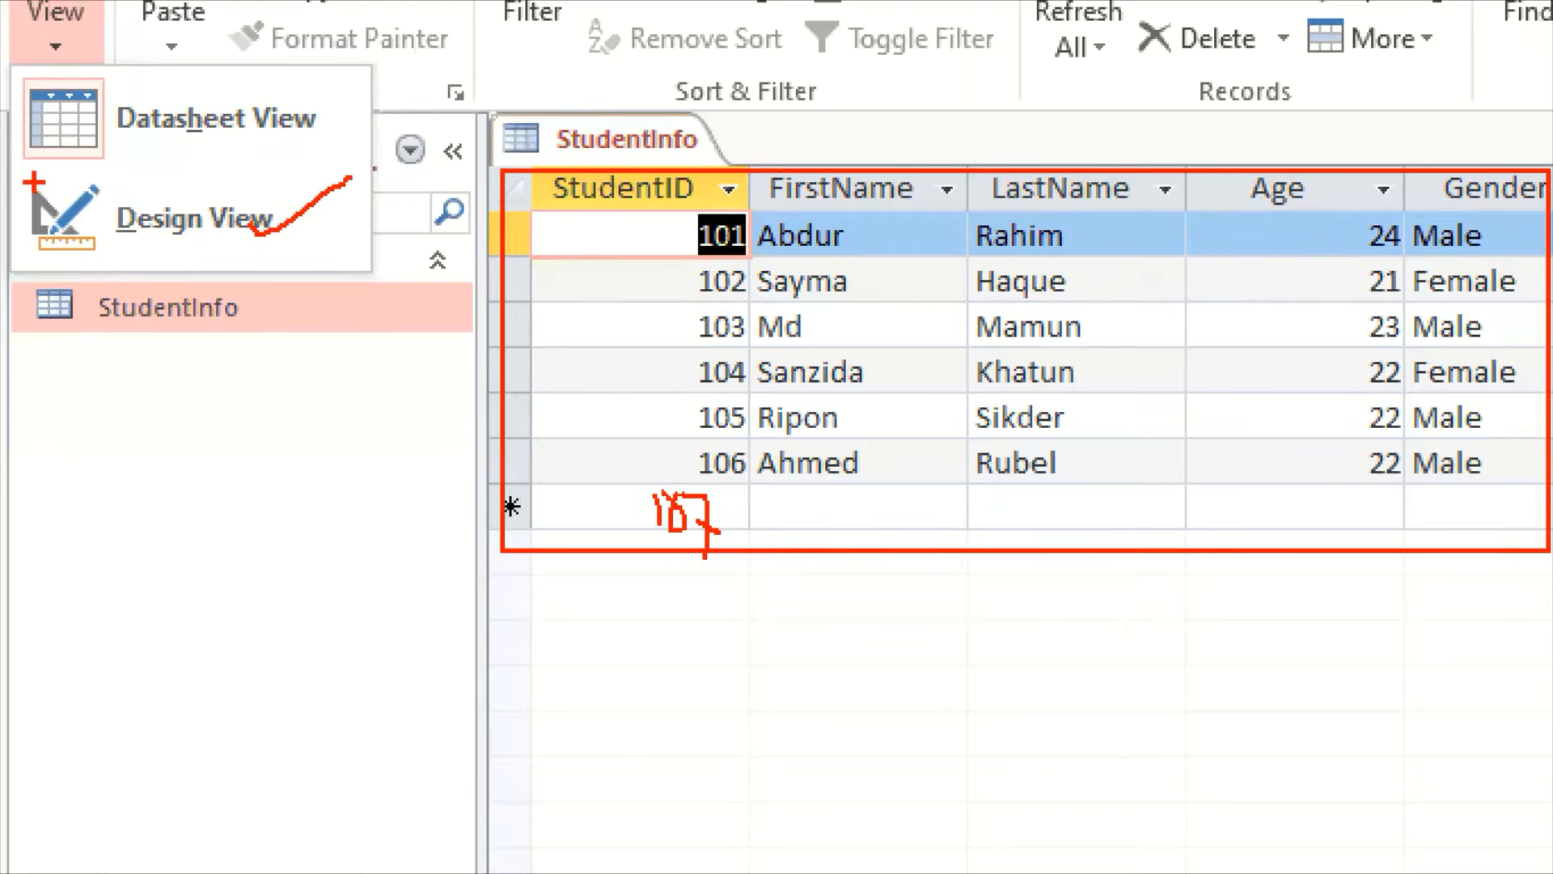
pyautogui.press('Escape')
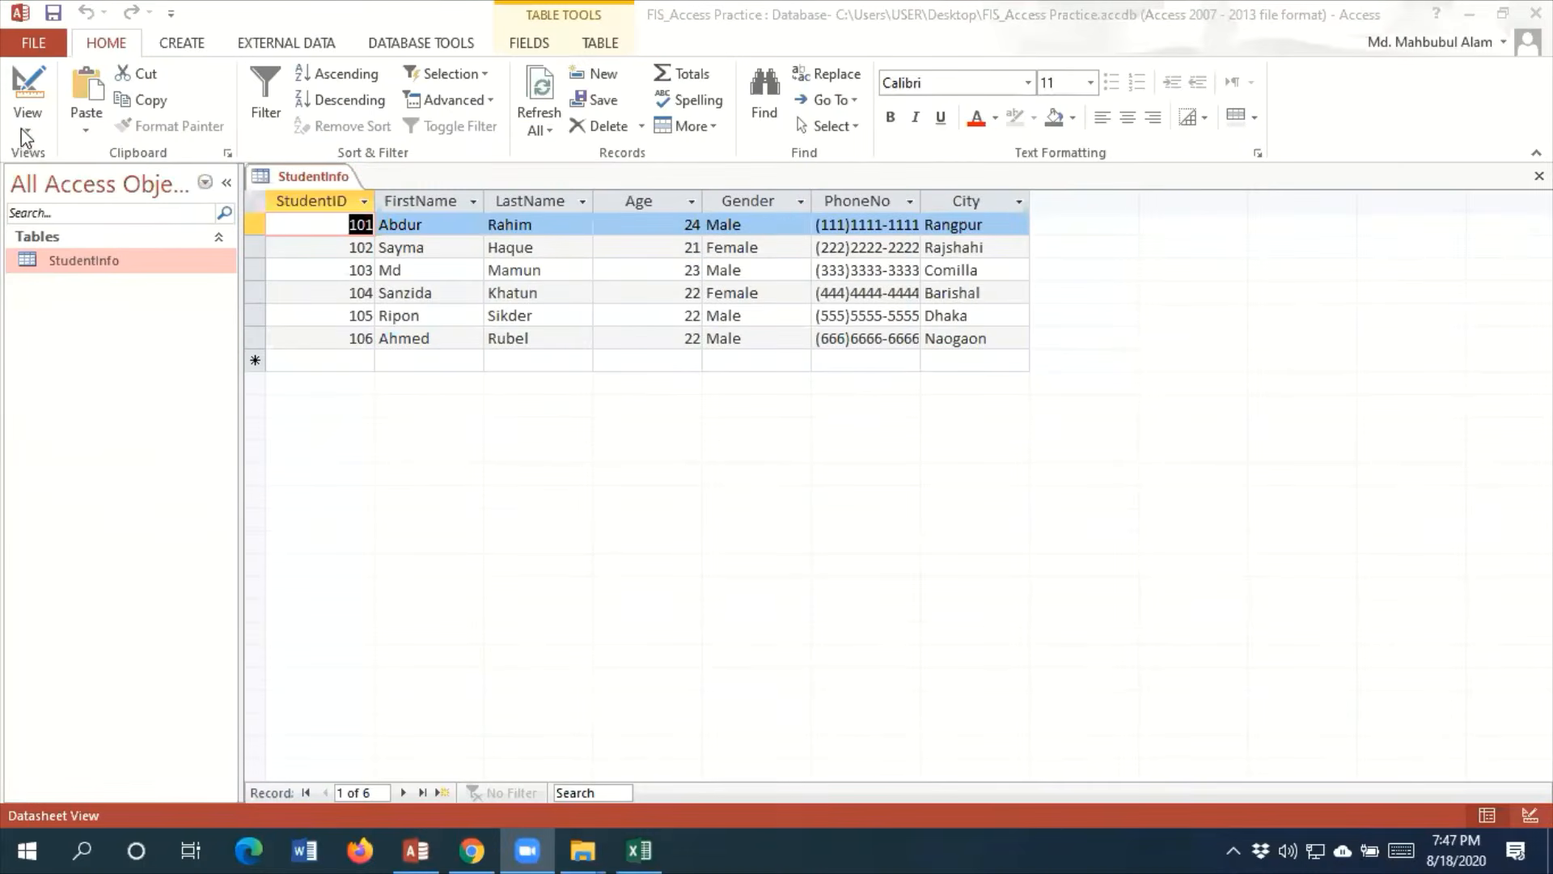
# Show the StudentInfo table in Design View and examine the StudentID data type and the data types available for Gender
pyautogui.click(26, 130)
pyautogui.click(28, 125)
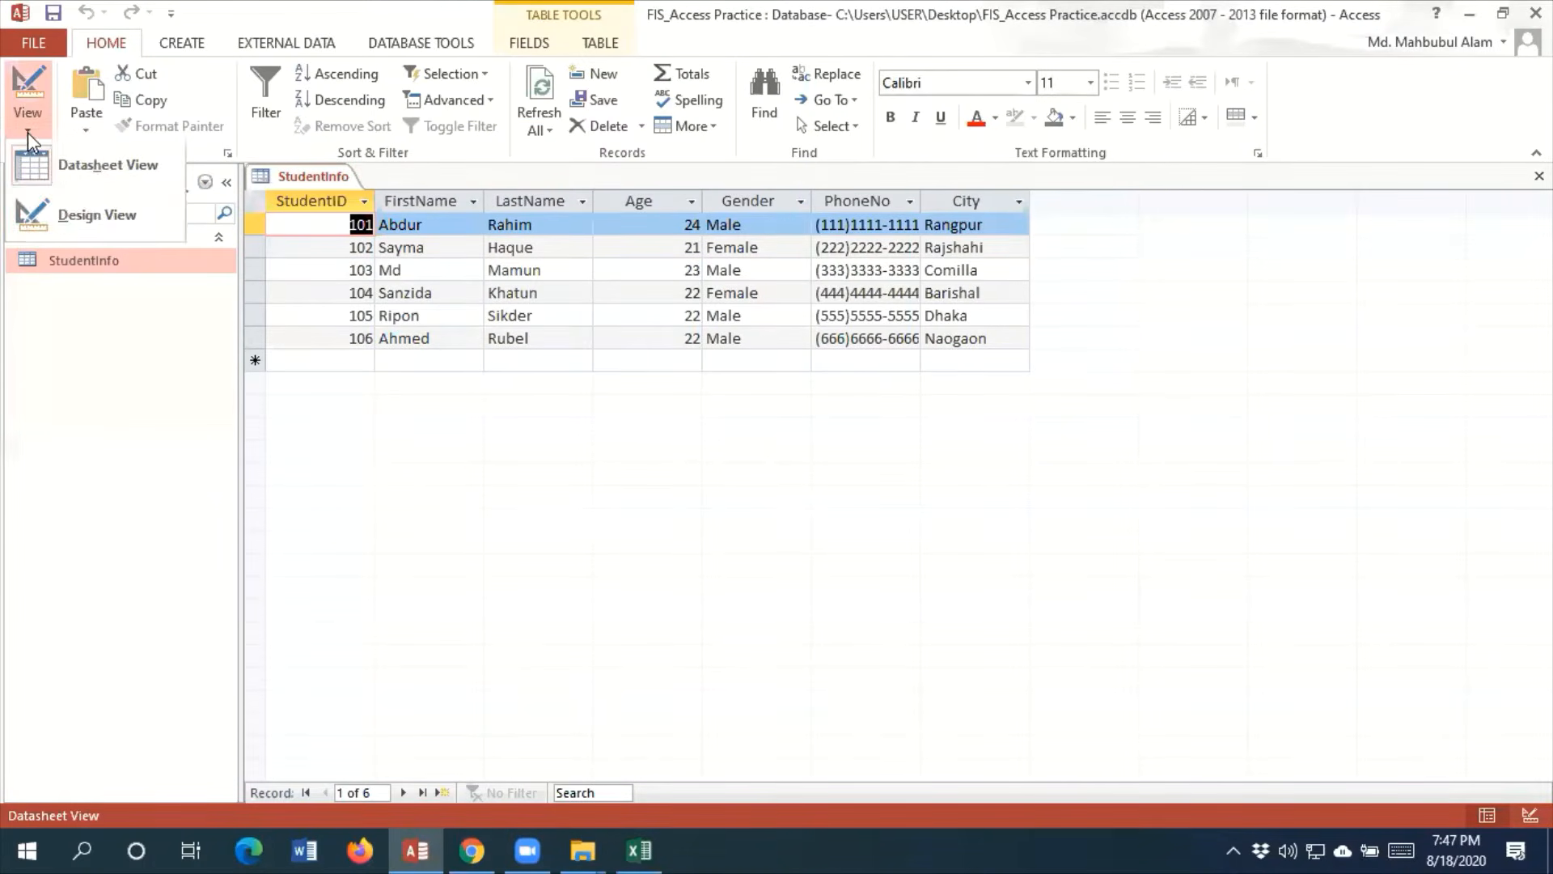
pyautogui.click(65, 215)
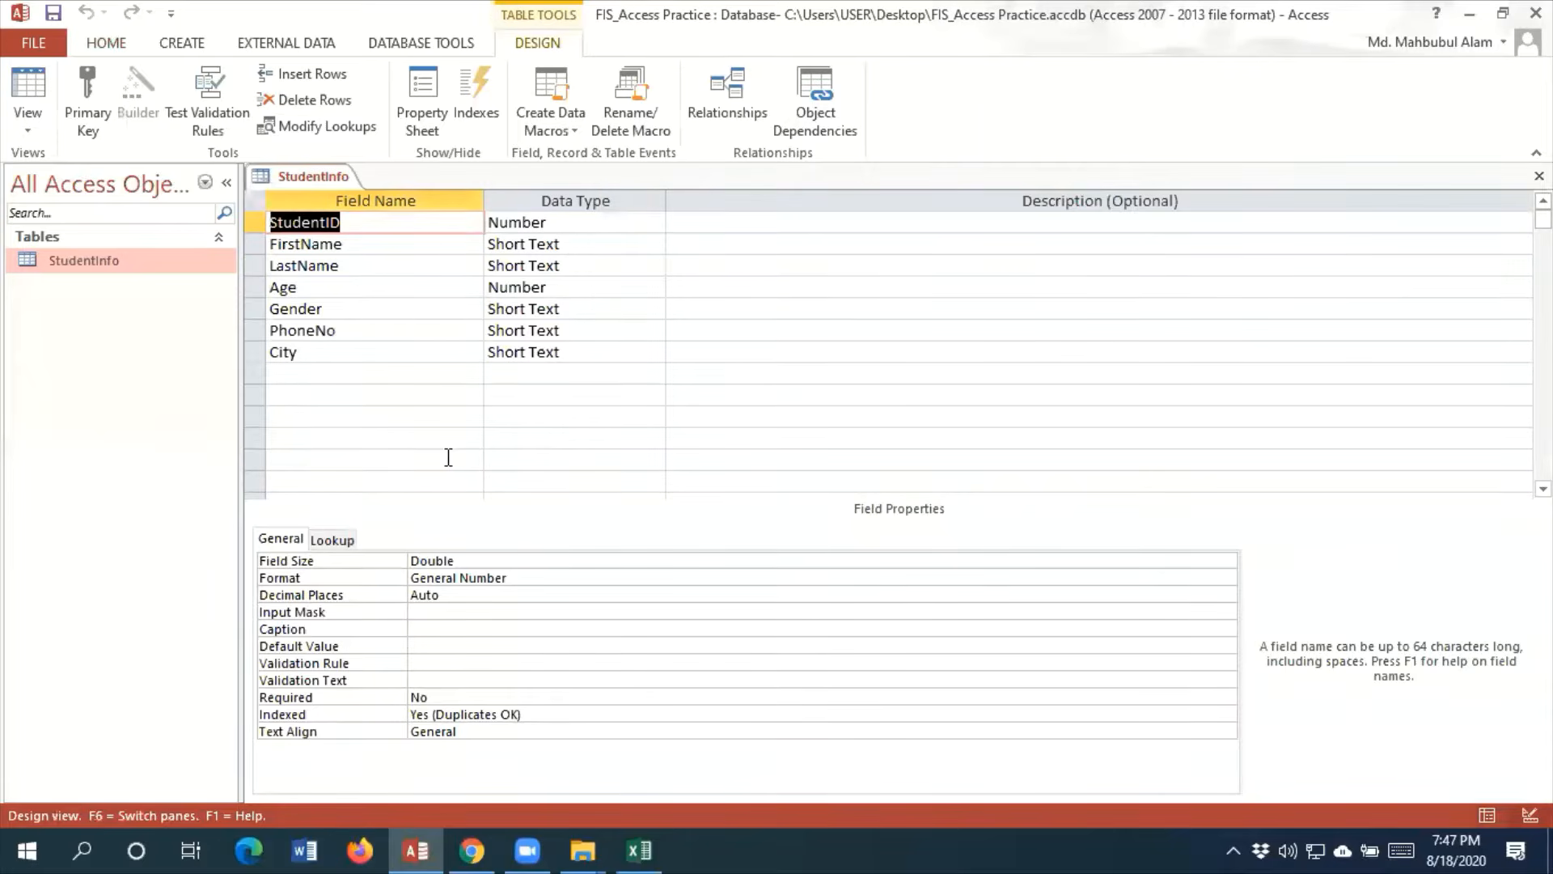
pyautogui.hotkey('ctrl', '1')
pyautogui.click(402, 133)
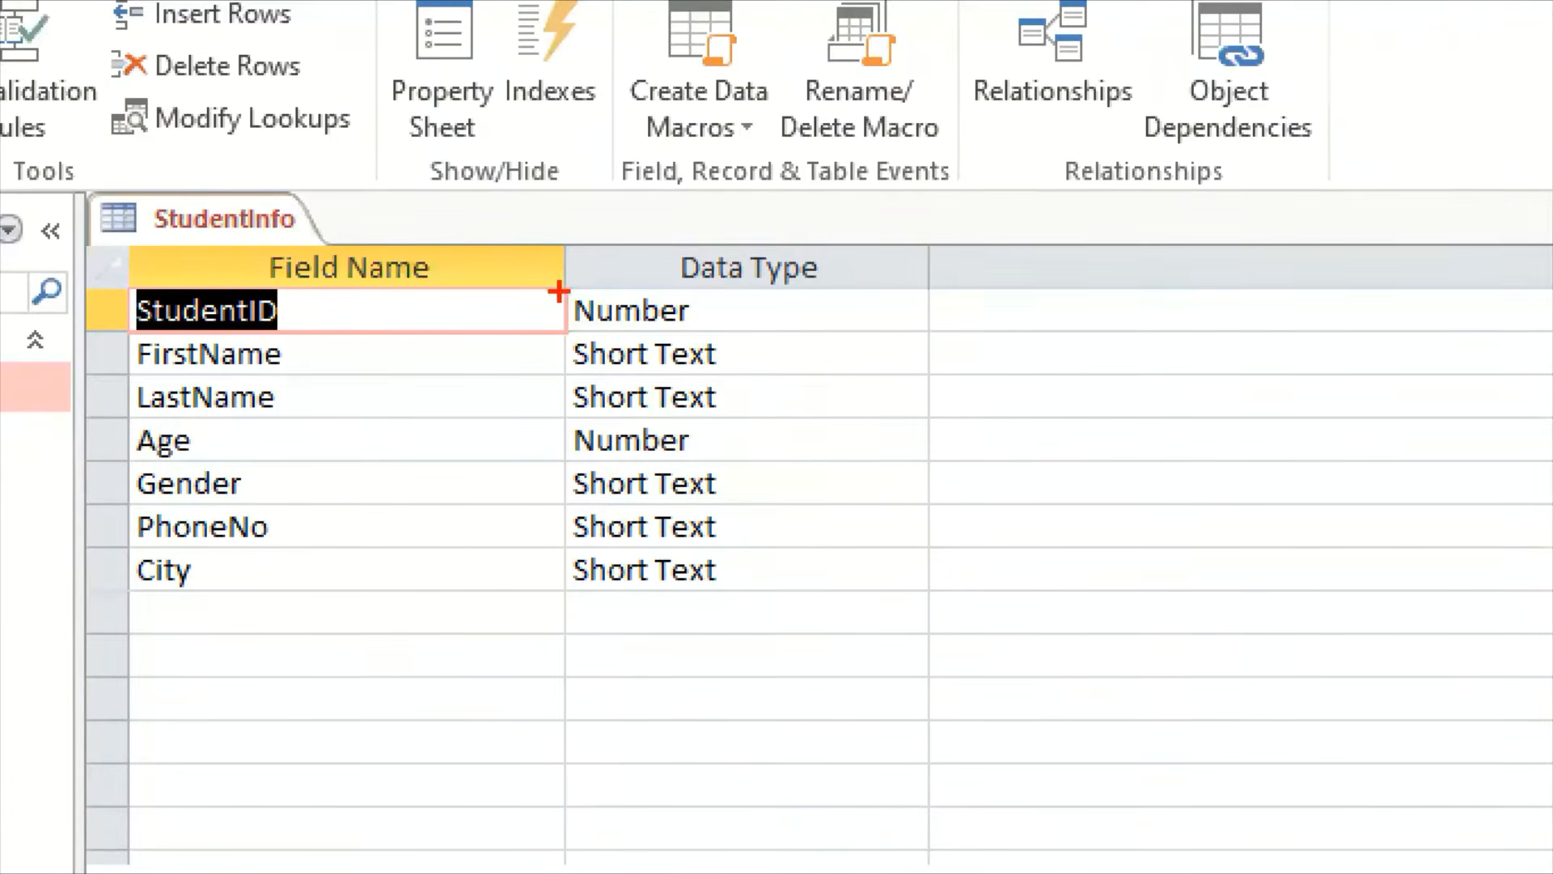
pyautogui.moveTo(568, 283)
pyautogui.mouseDown()
pyautogui.moveTo(889, 357)
pyautogui.moveTo(930, 334)
pyautogui.mouseUp()
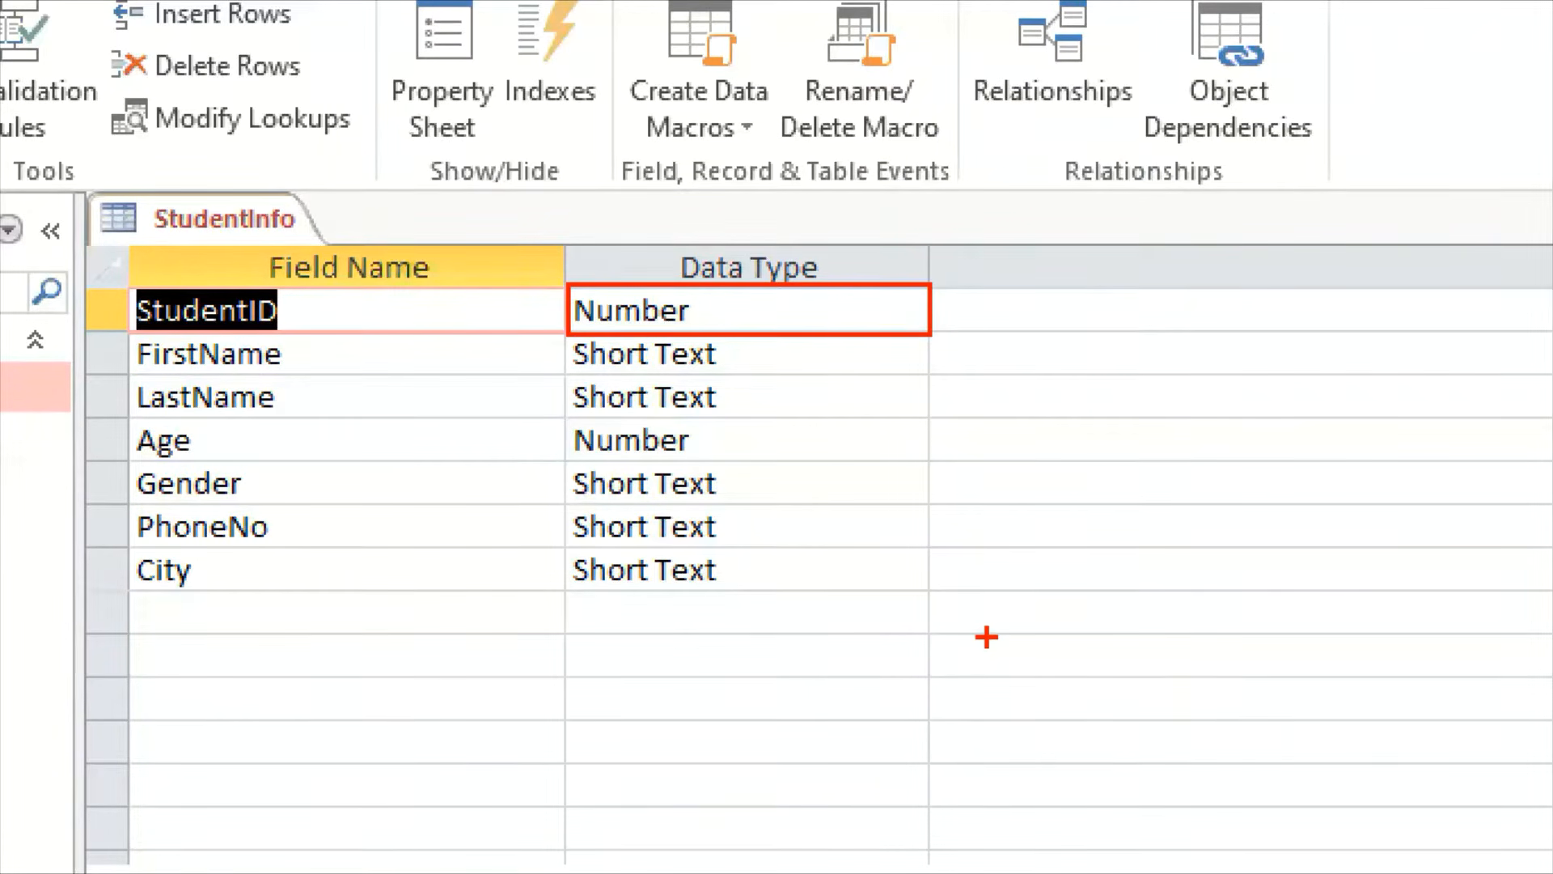
pyautogui.press('Escape')
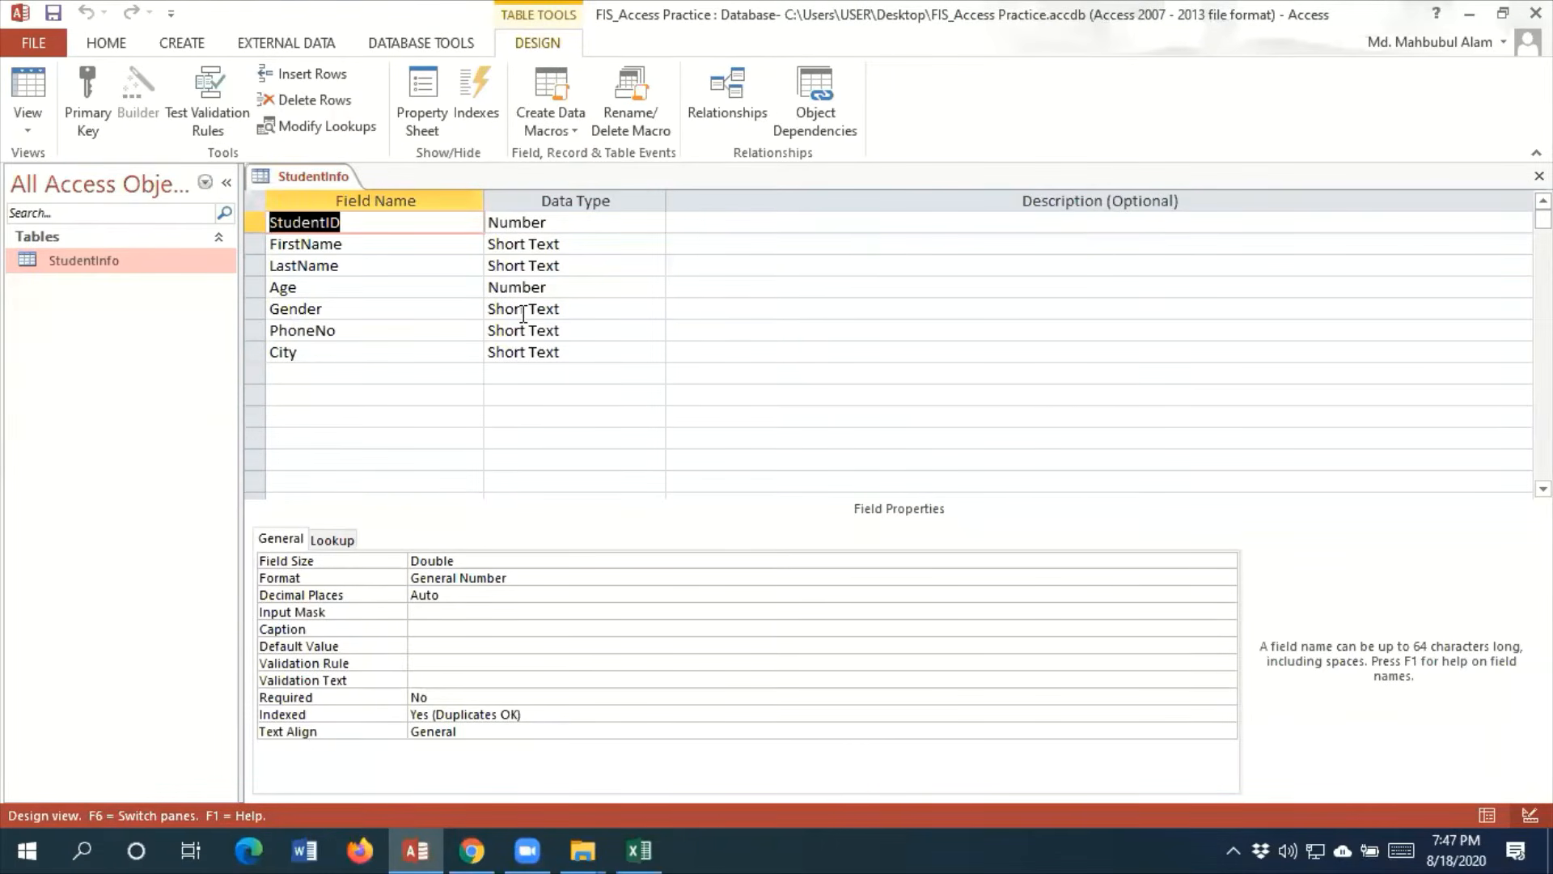
pyautogui.click(590, 307)
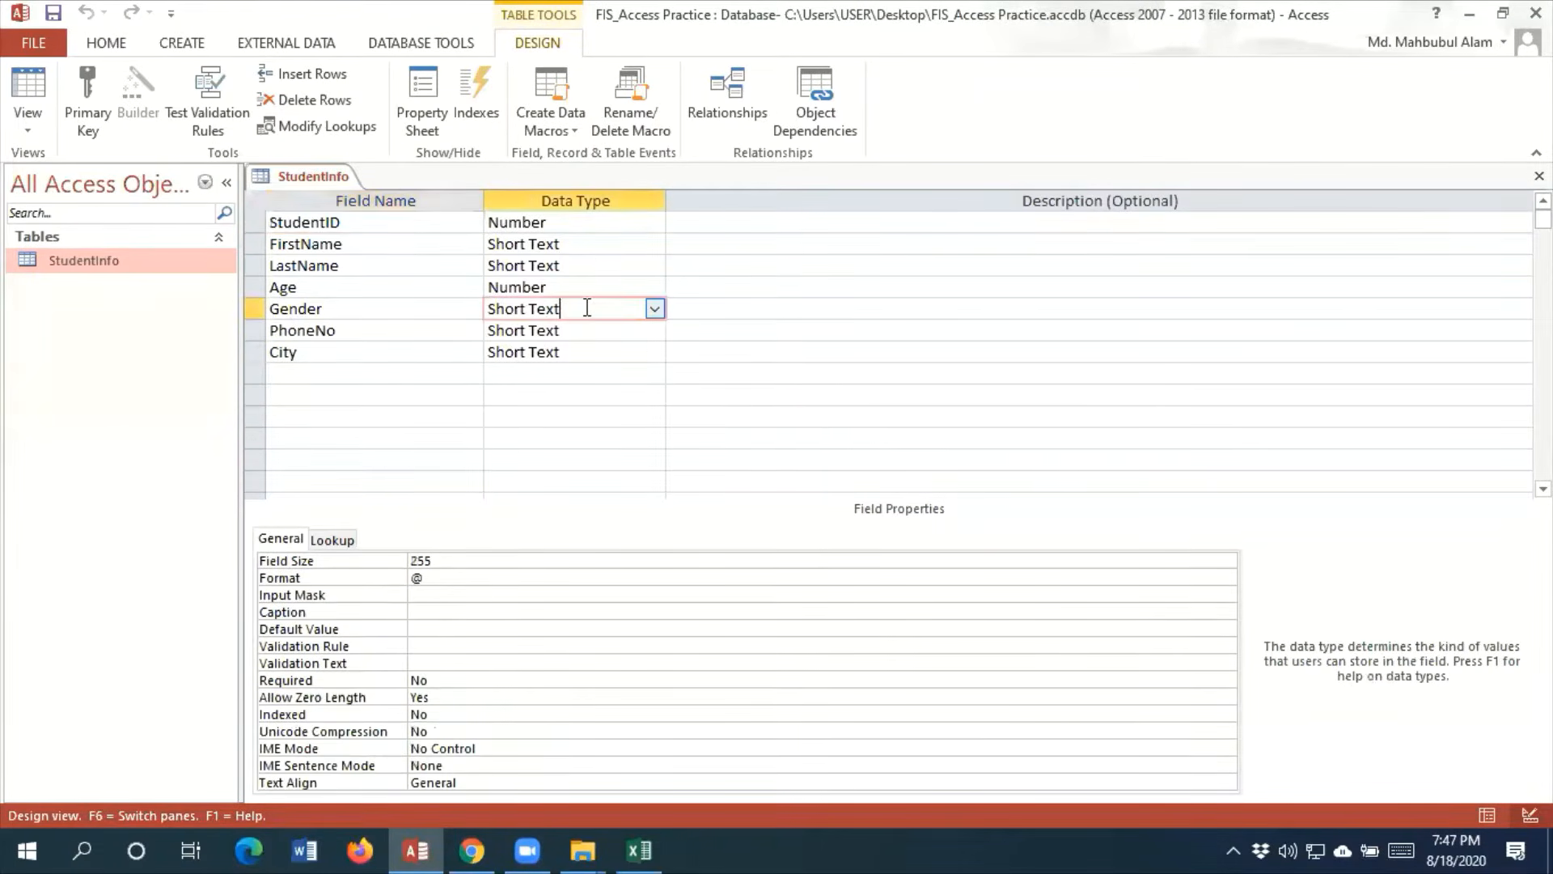
pyautogui.click(654, 311)
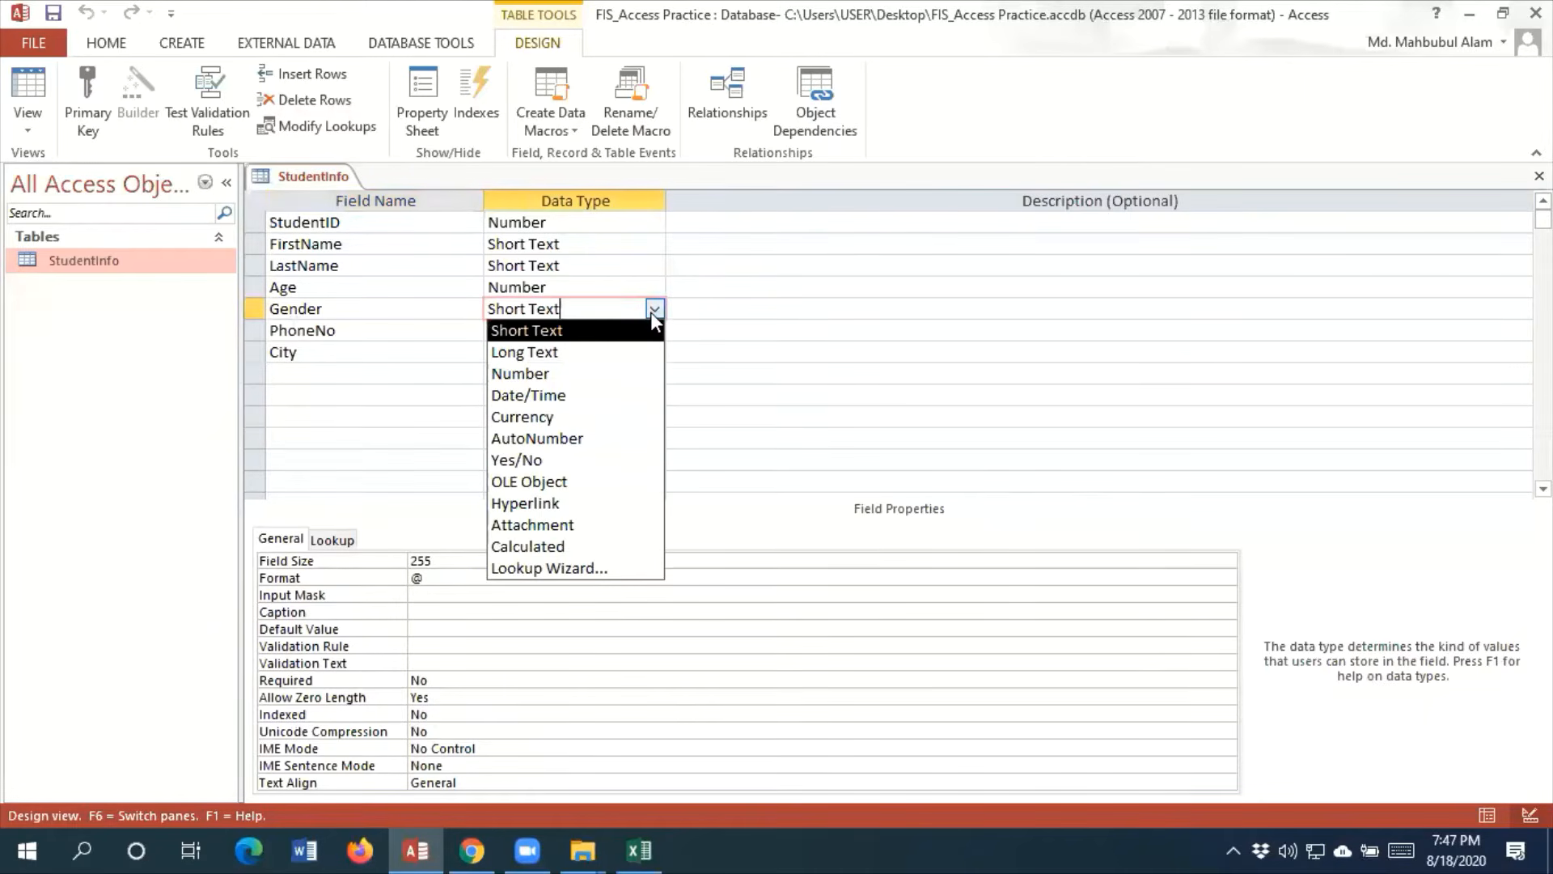
# Check the Gender entries in Datasheet View, and return the StudentInfo table to Design View
pyautogui.click(28, 122)
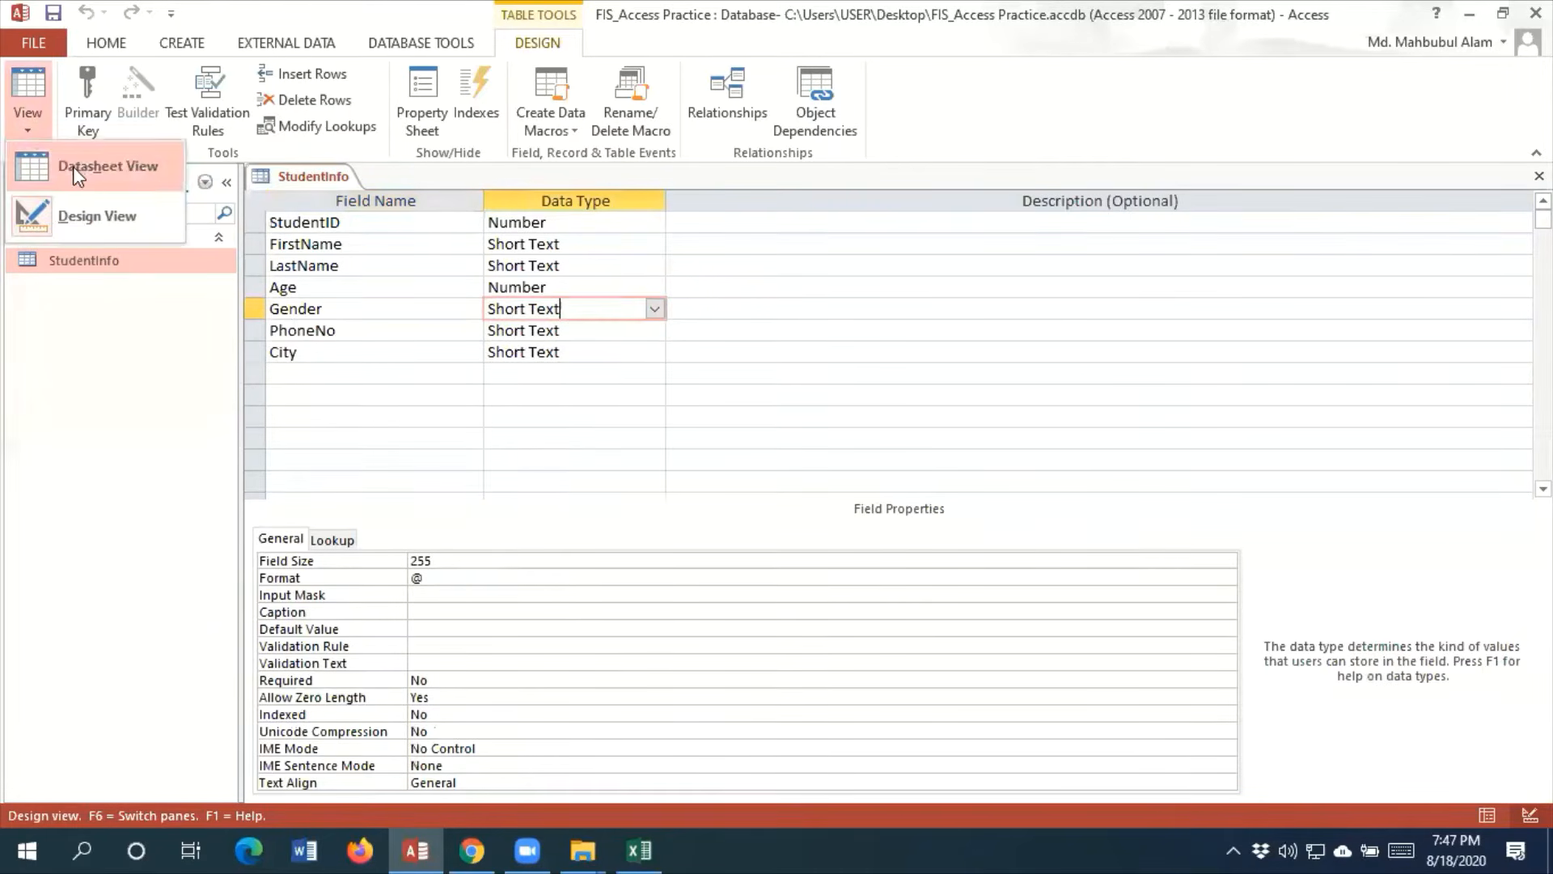
pyautogui.click(87, 170)
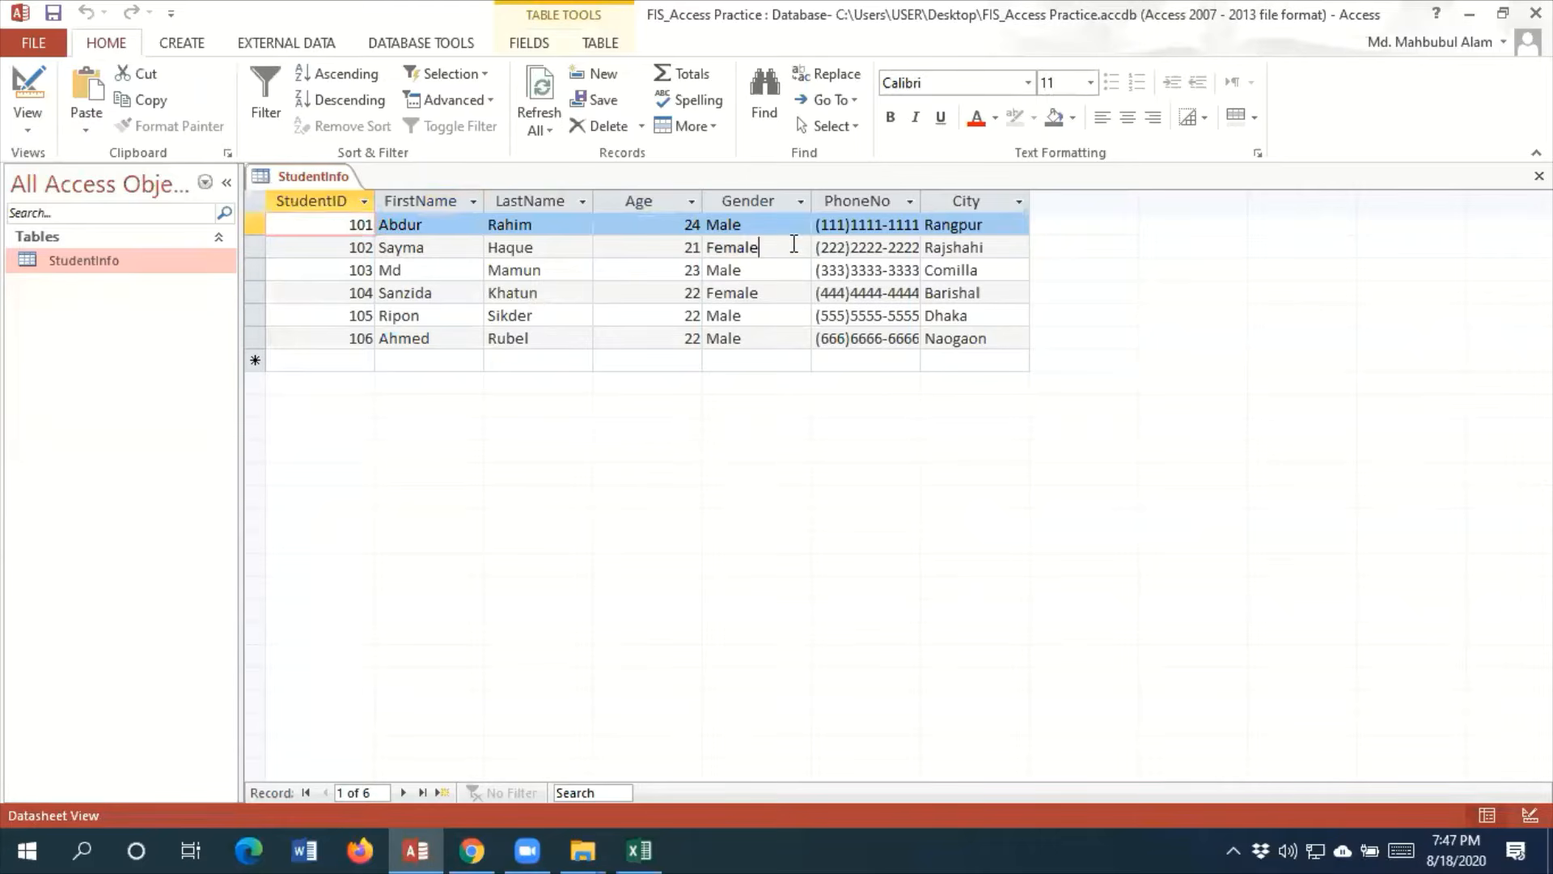
pyautogui.click(798, 247)
pyautogui.click(791, 270)
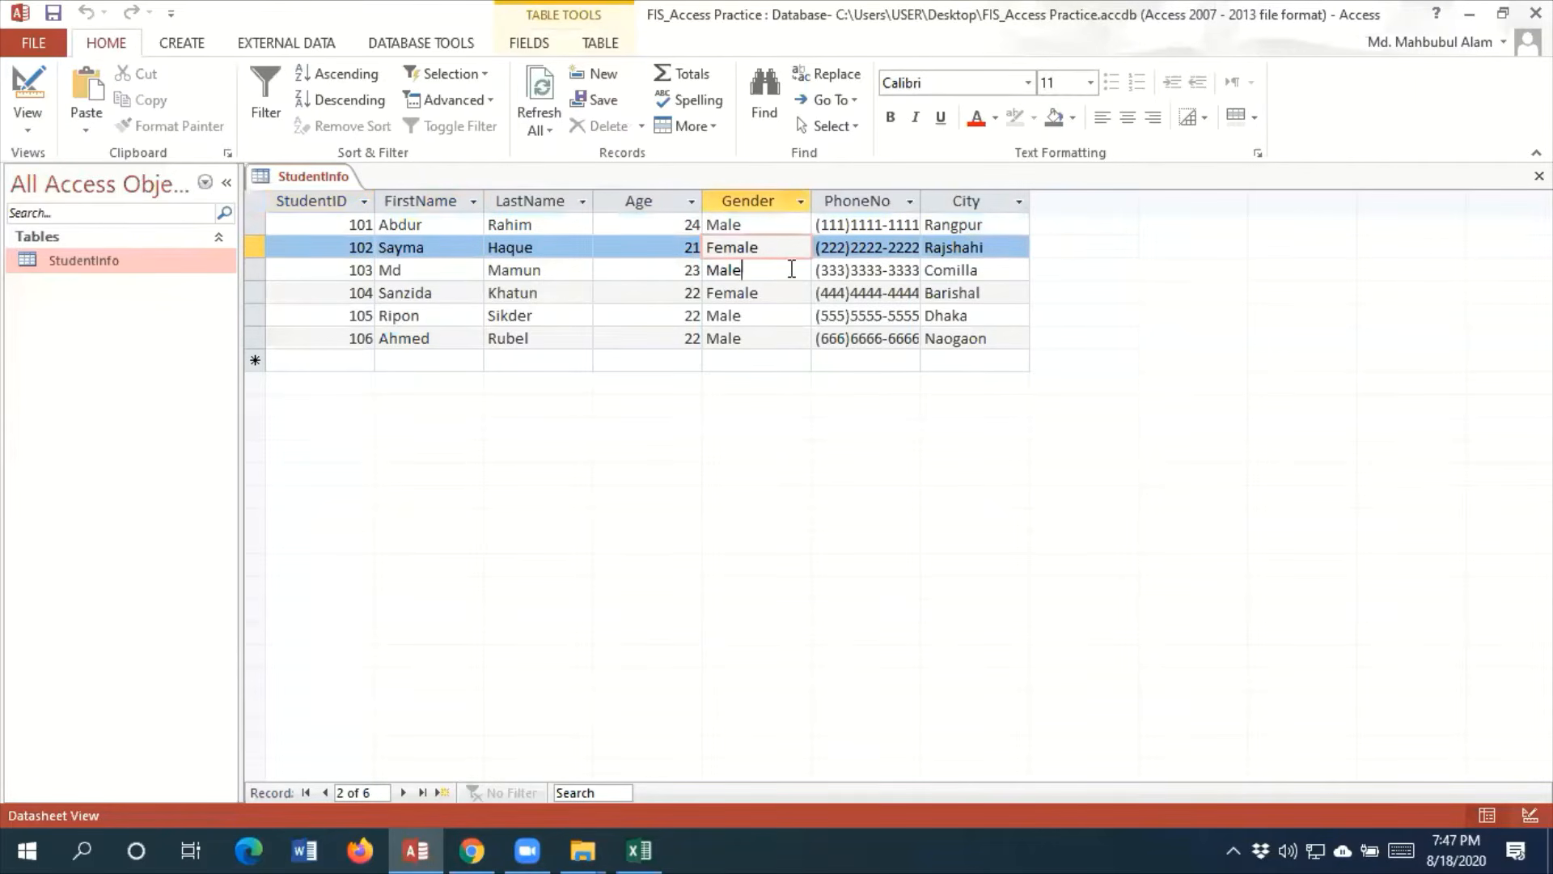
pyautogui.click(45, 123)
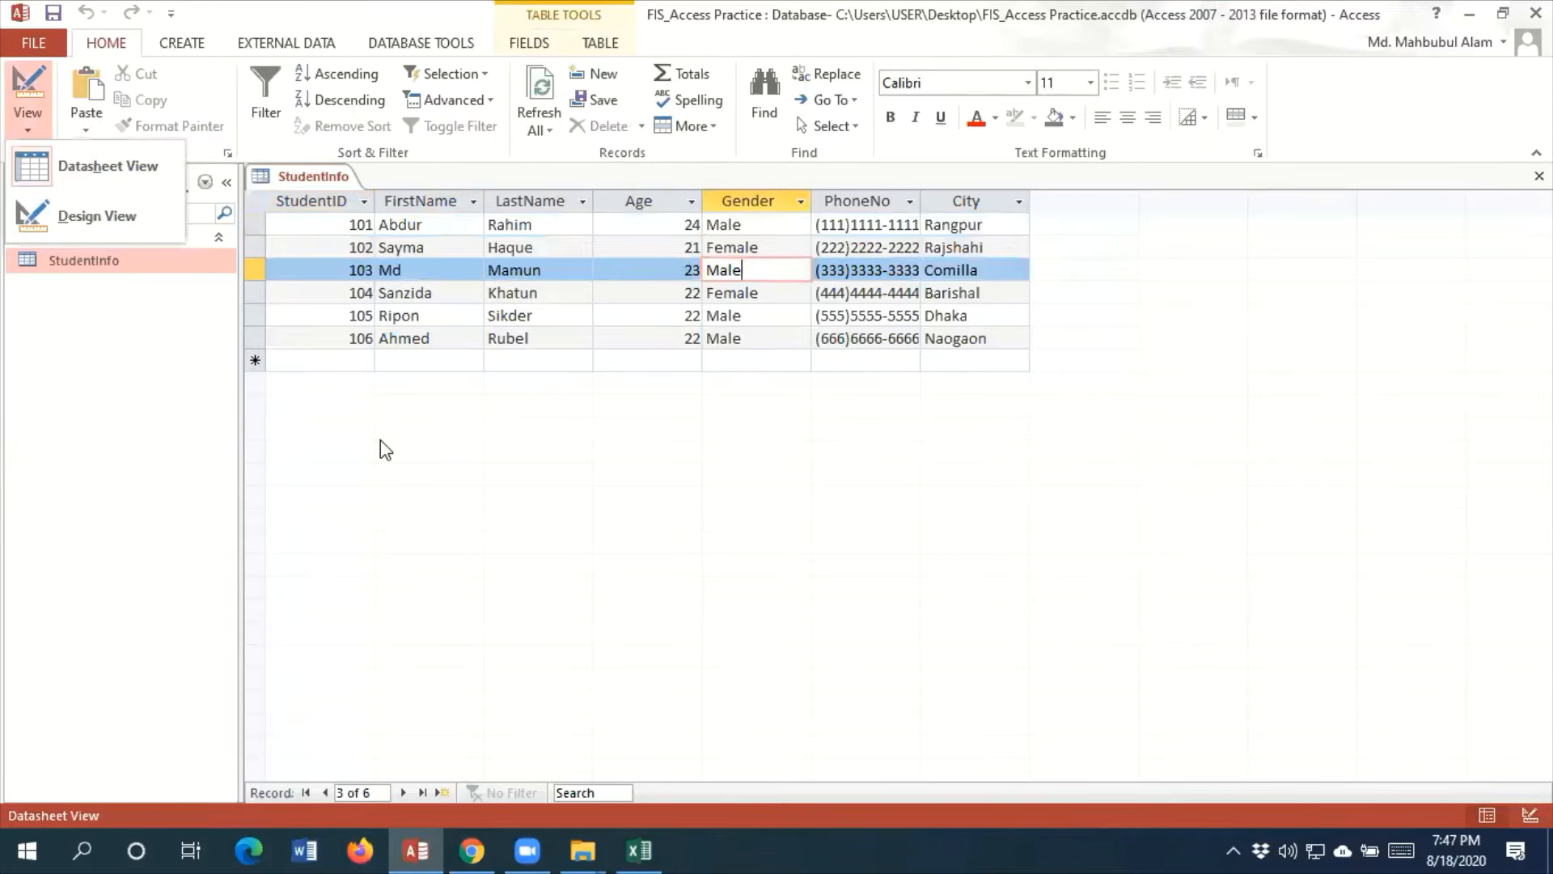
pyautogui.click(84, 229)
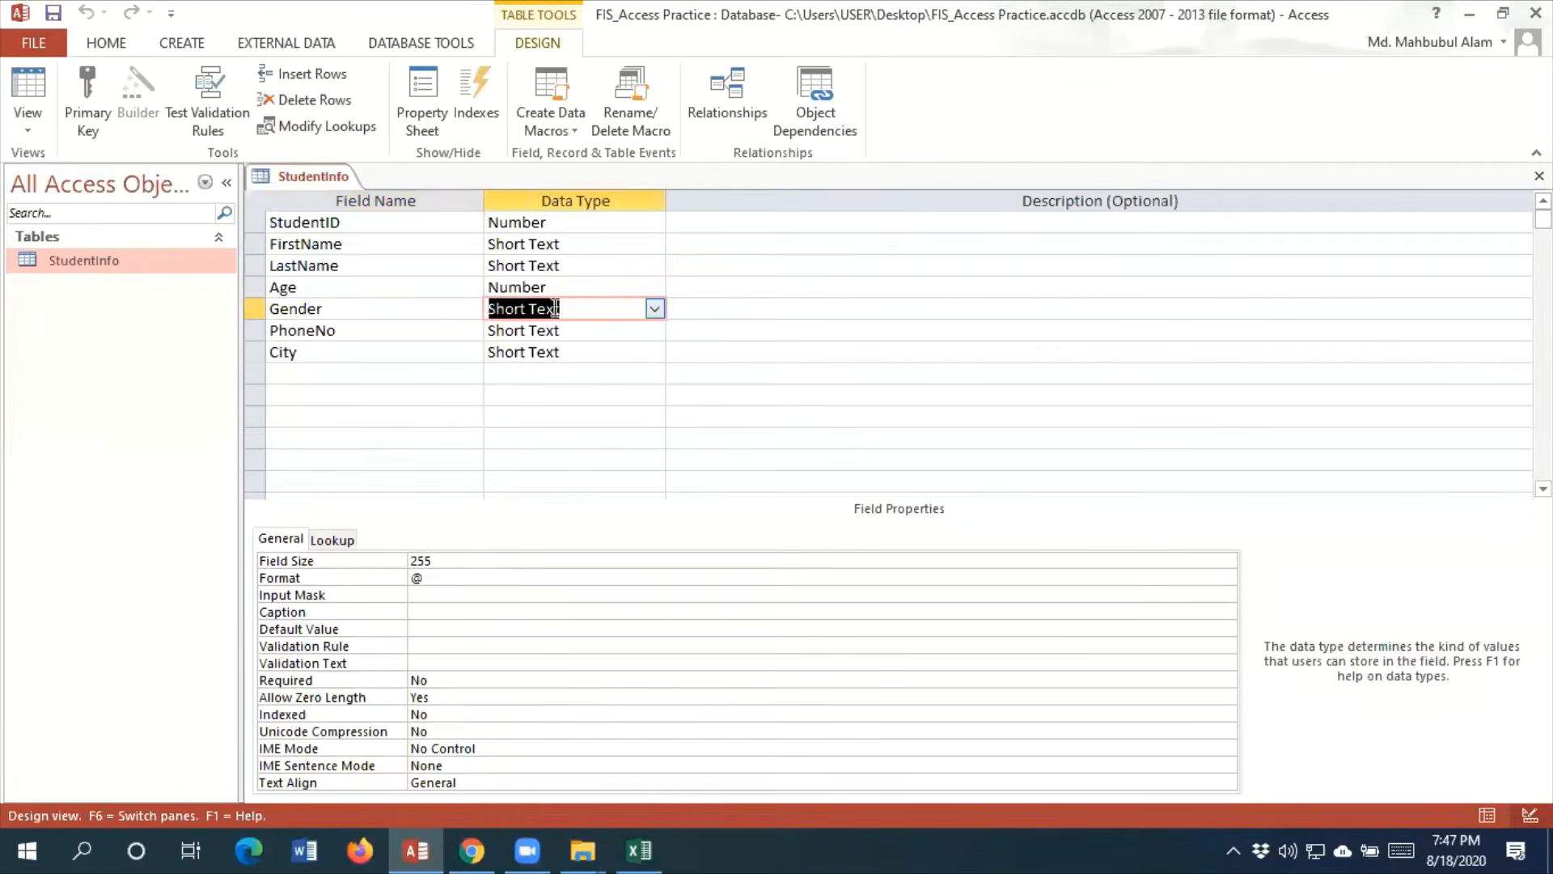
# Start the Lookup Wizard for the Gender field and choose to type in the lookup values manually
pyautogui.click(655, 309)
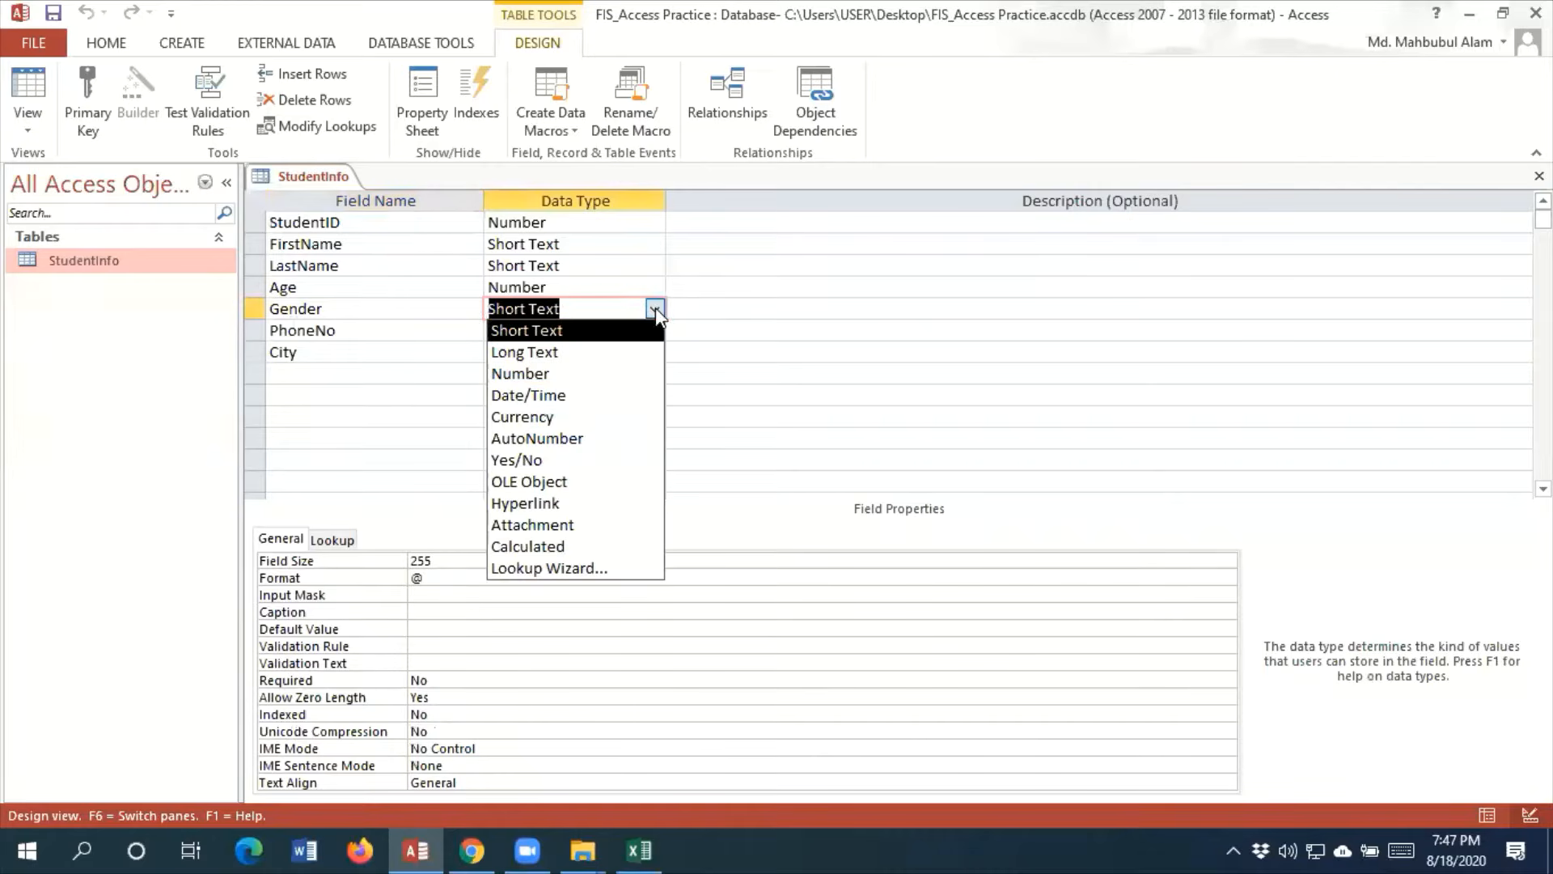
pyautogui.click(577, 576)
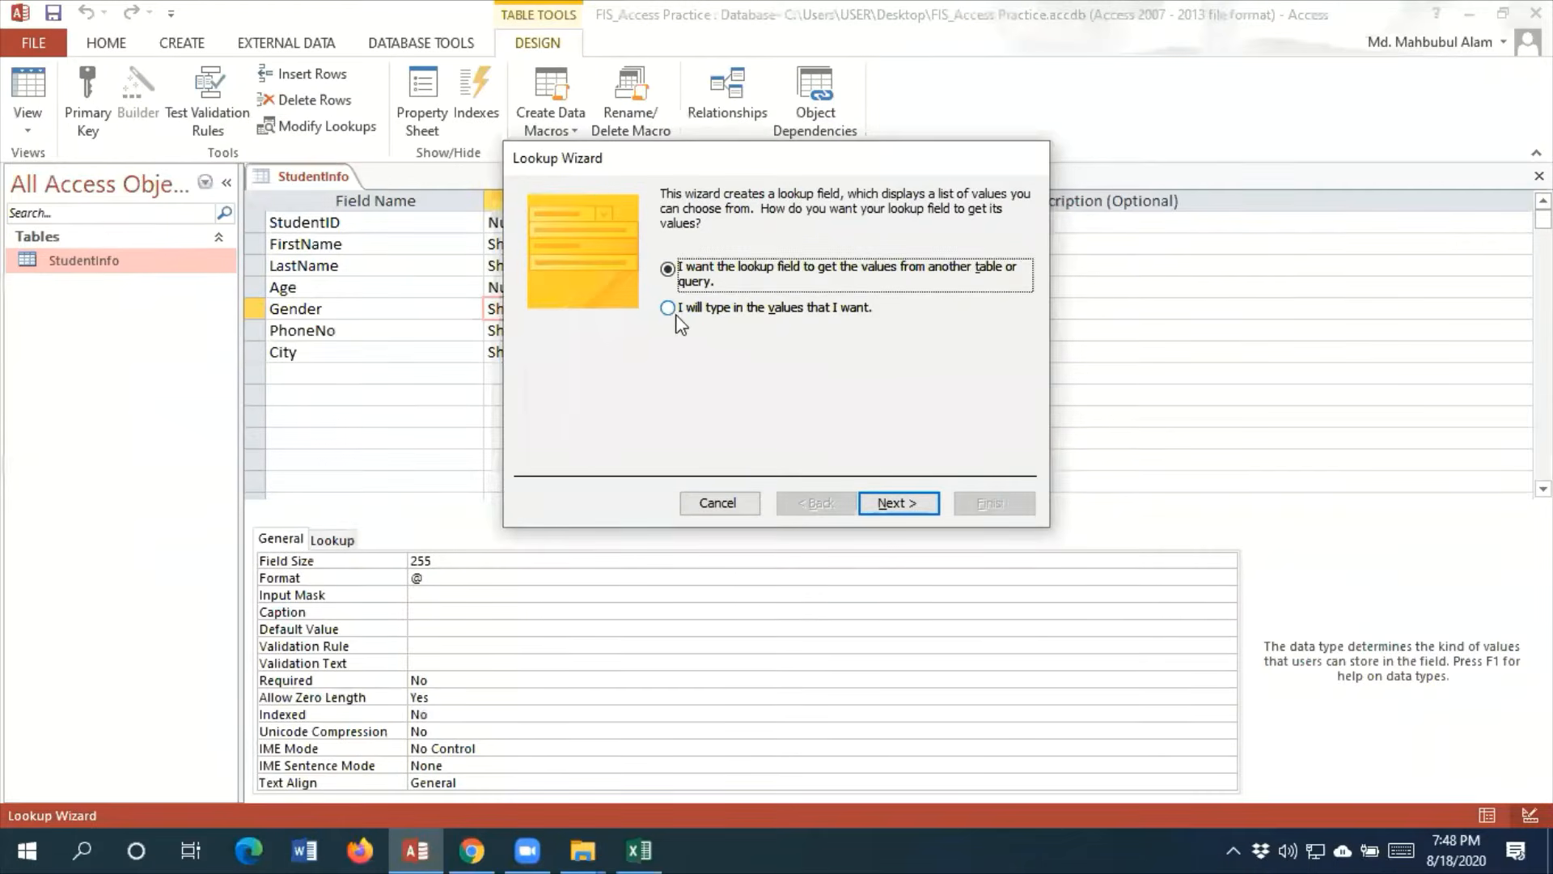
pyautogui.click(603, 313)
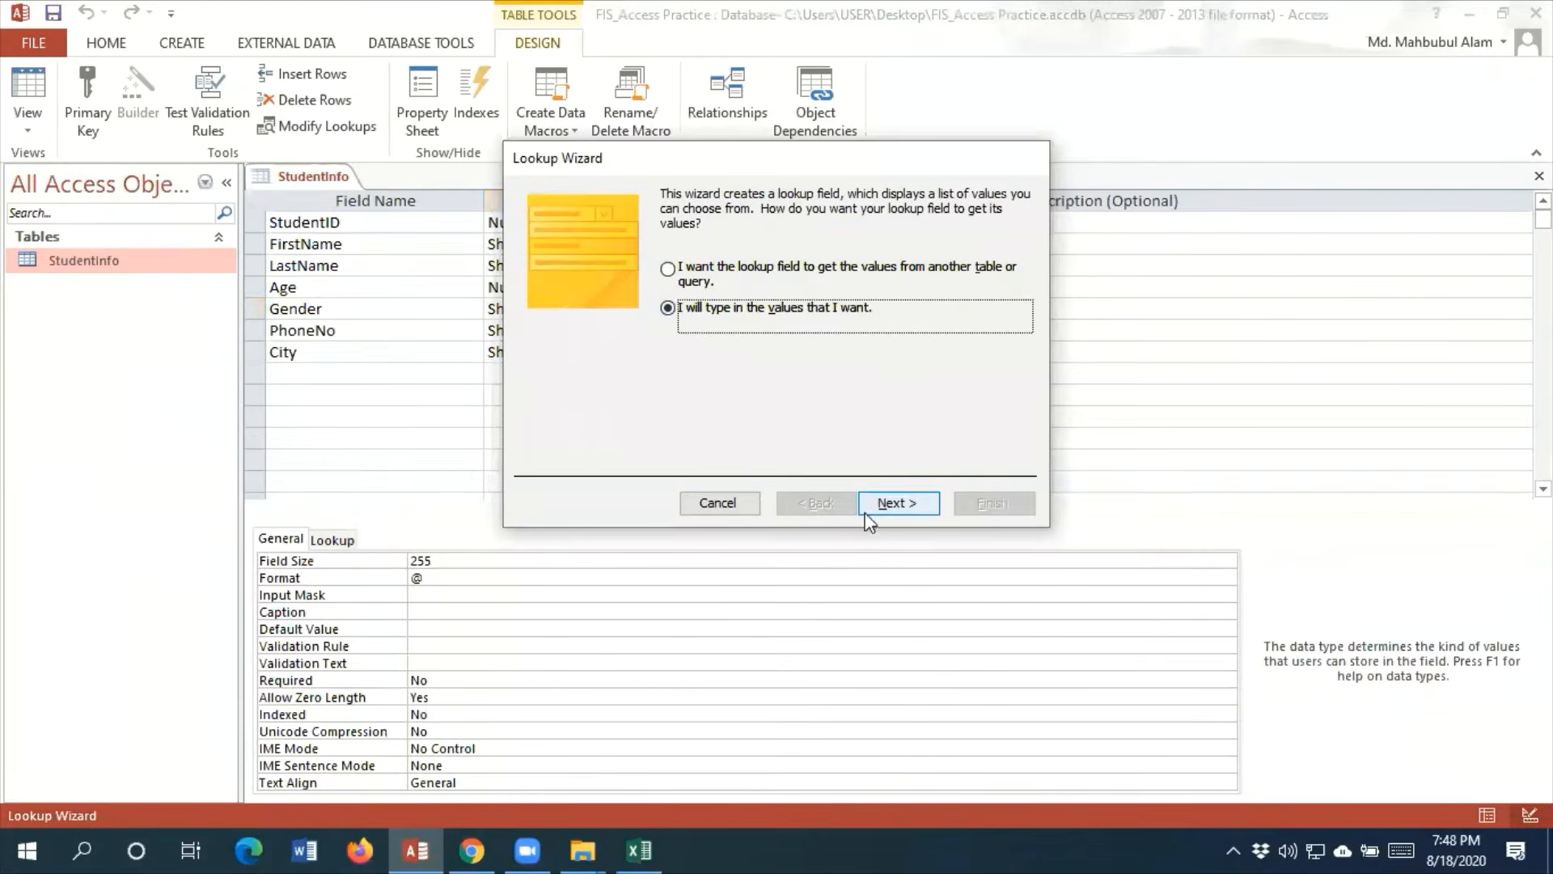
pyautogui.click(1004, 678)
# Enter Male, Female, Not binary and a choice beginning "Do not want to" as lookup values, and finish the lookup with the label Gender
pyautogui.click(608, 330)
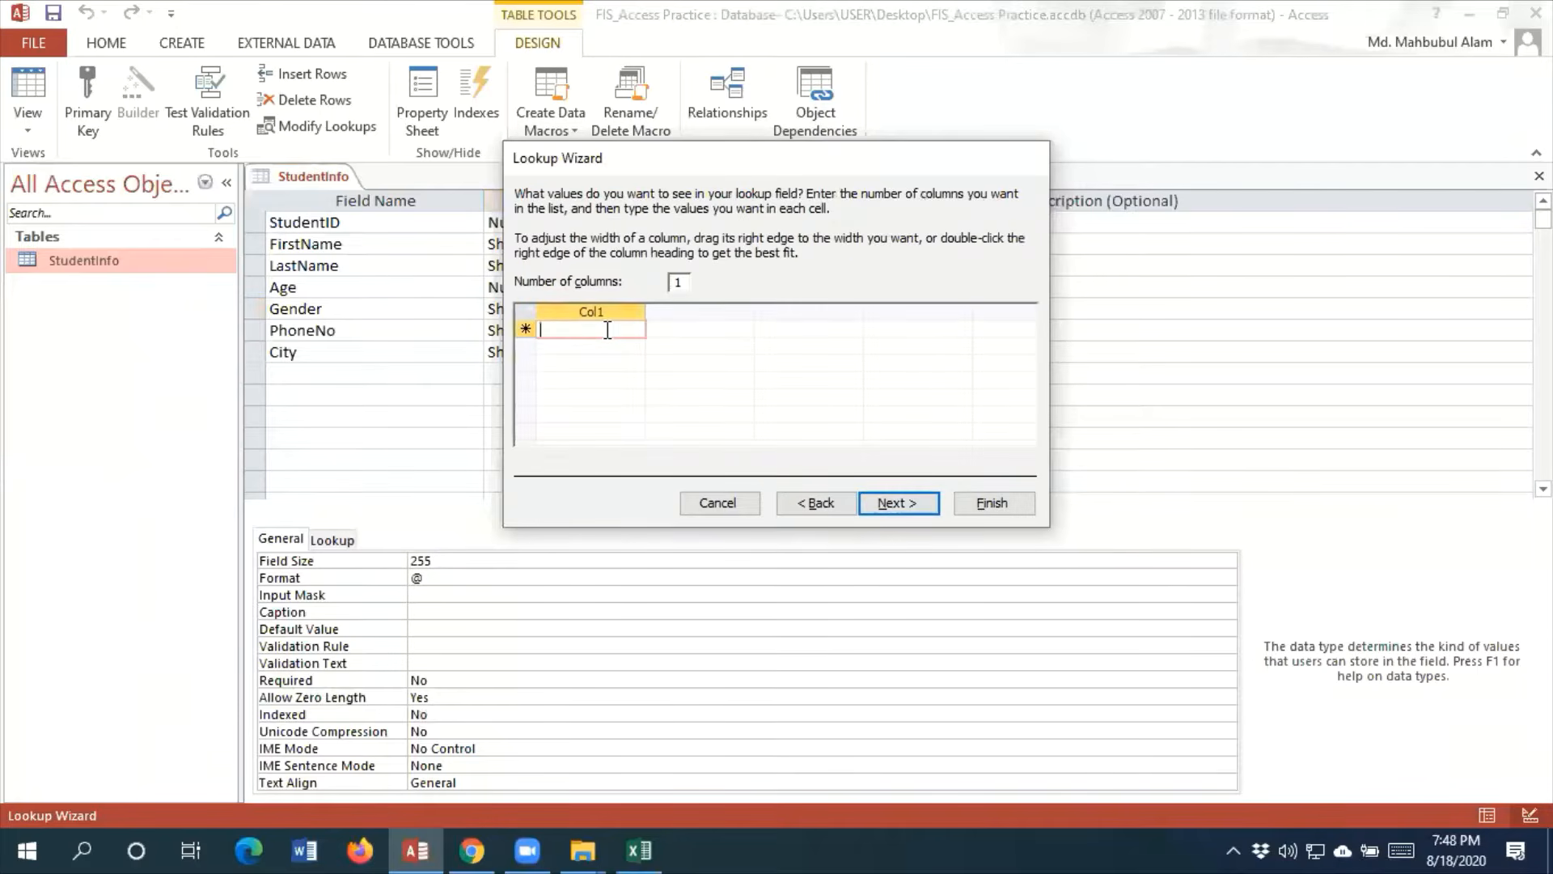
pyautogui.write('Male')
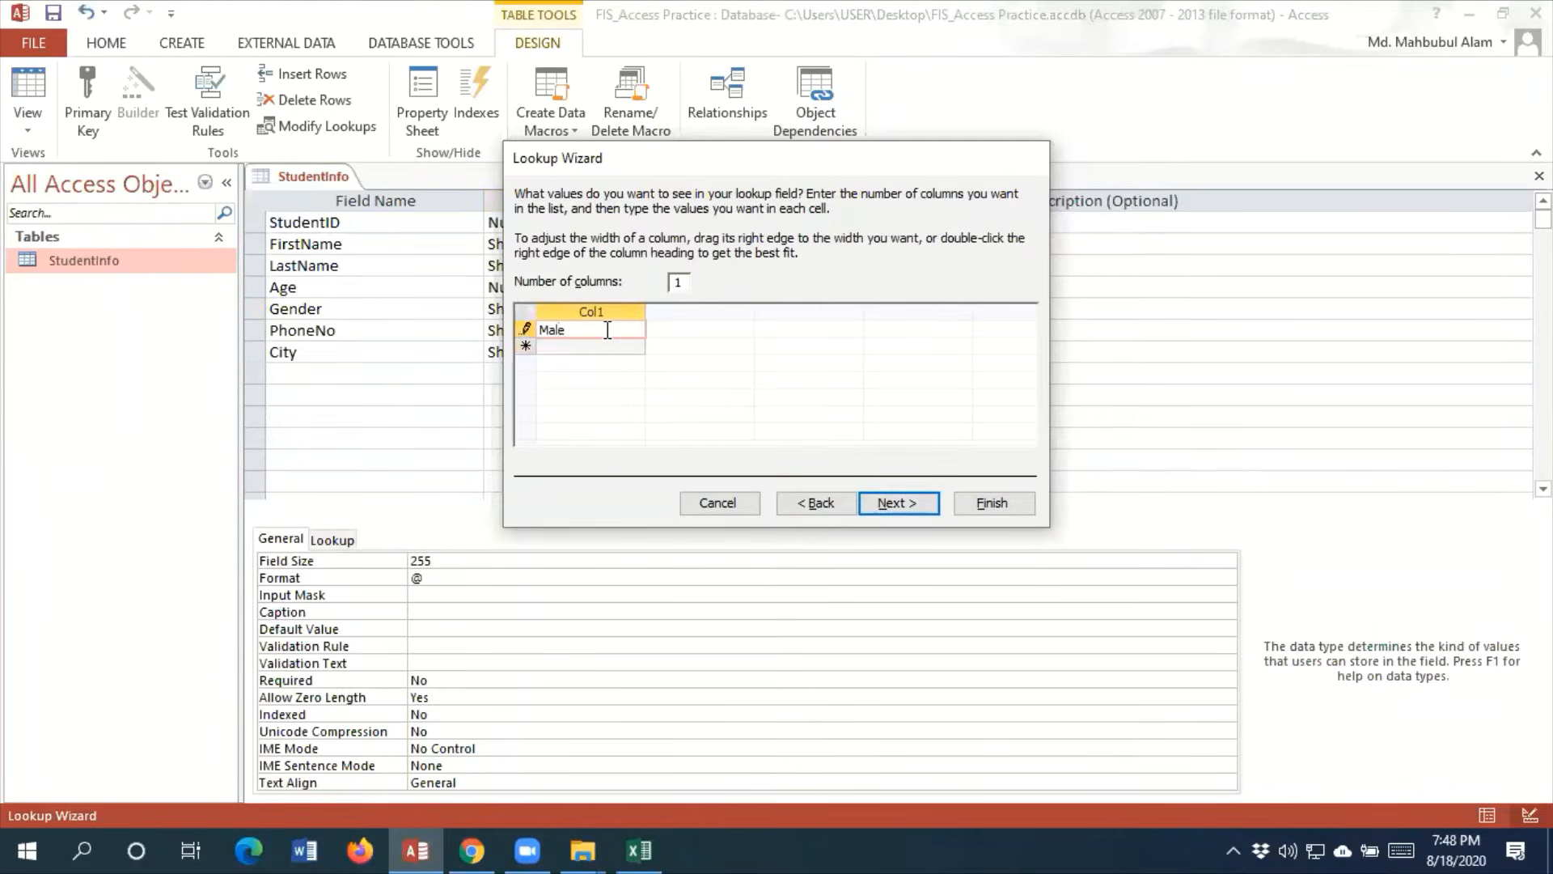
pyautogui.press('Tab')
pyautogui.write('Female')
pyautogui.press('Tab')
pyautogui.write('No')
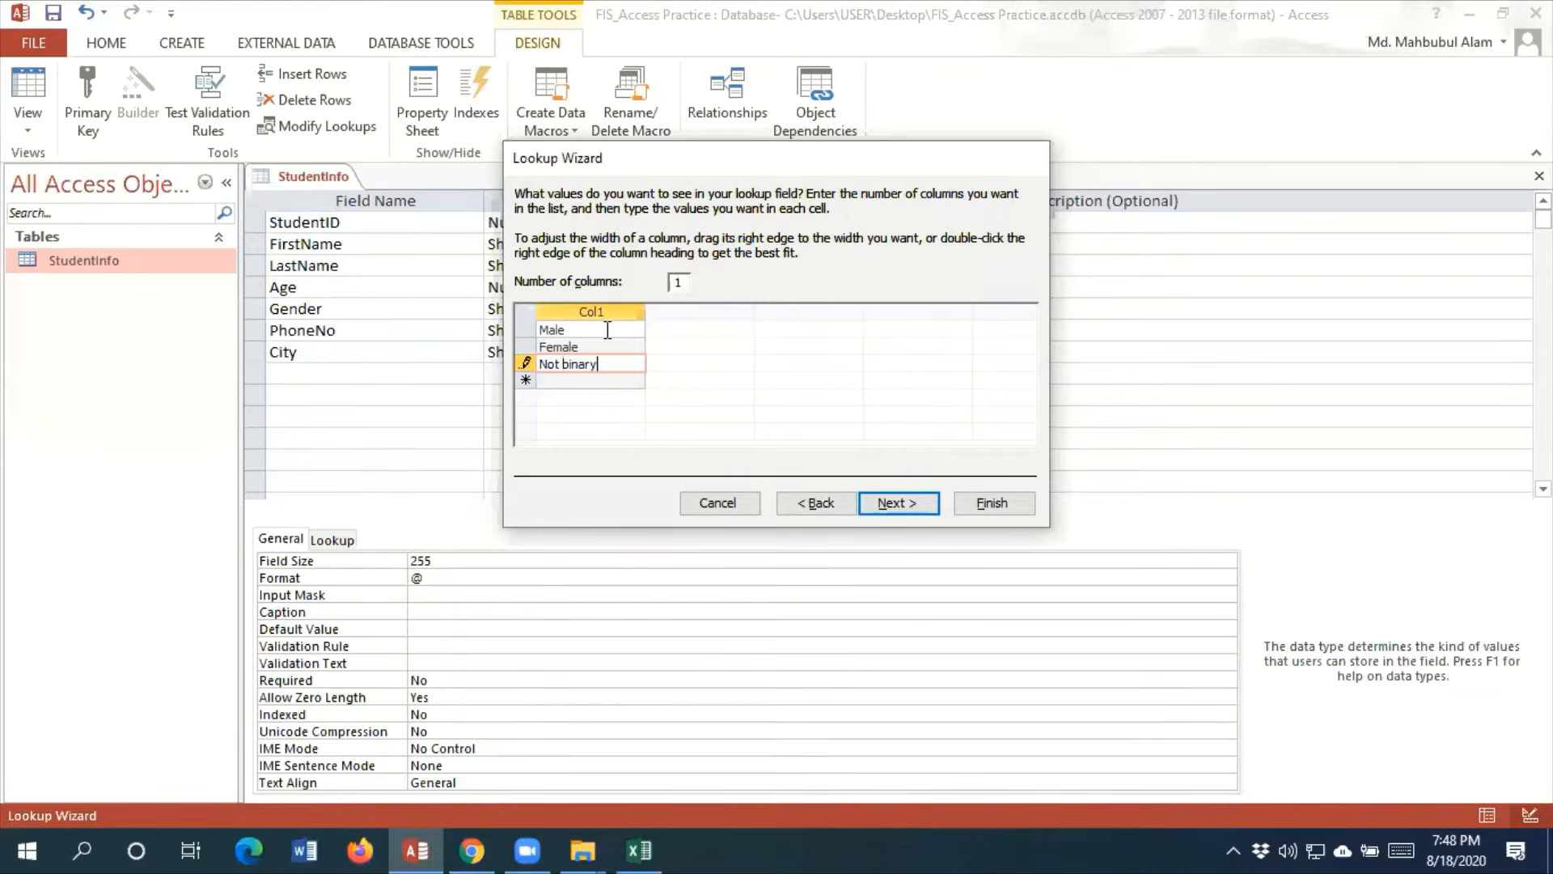
pyautogui.press('Tab')
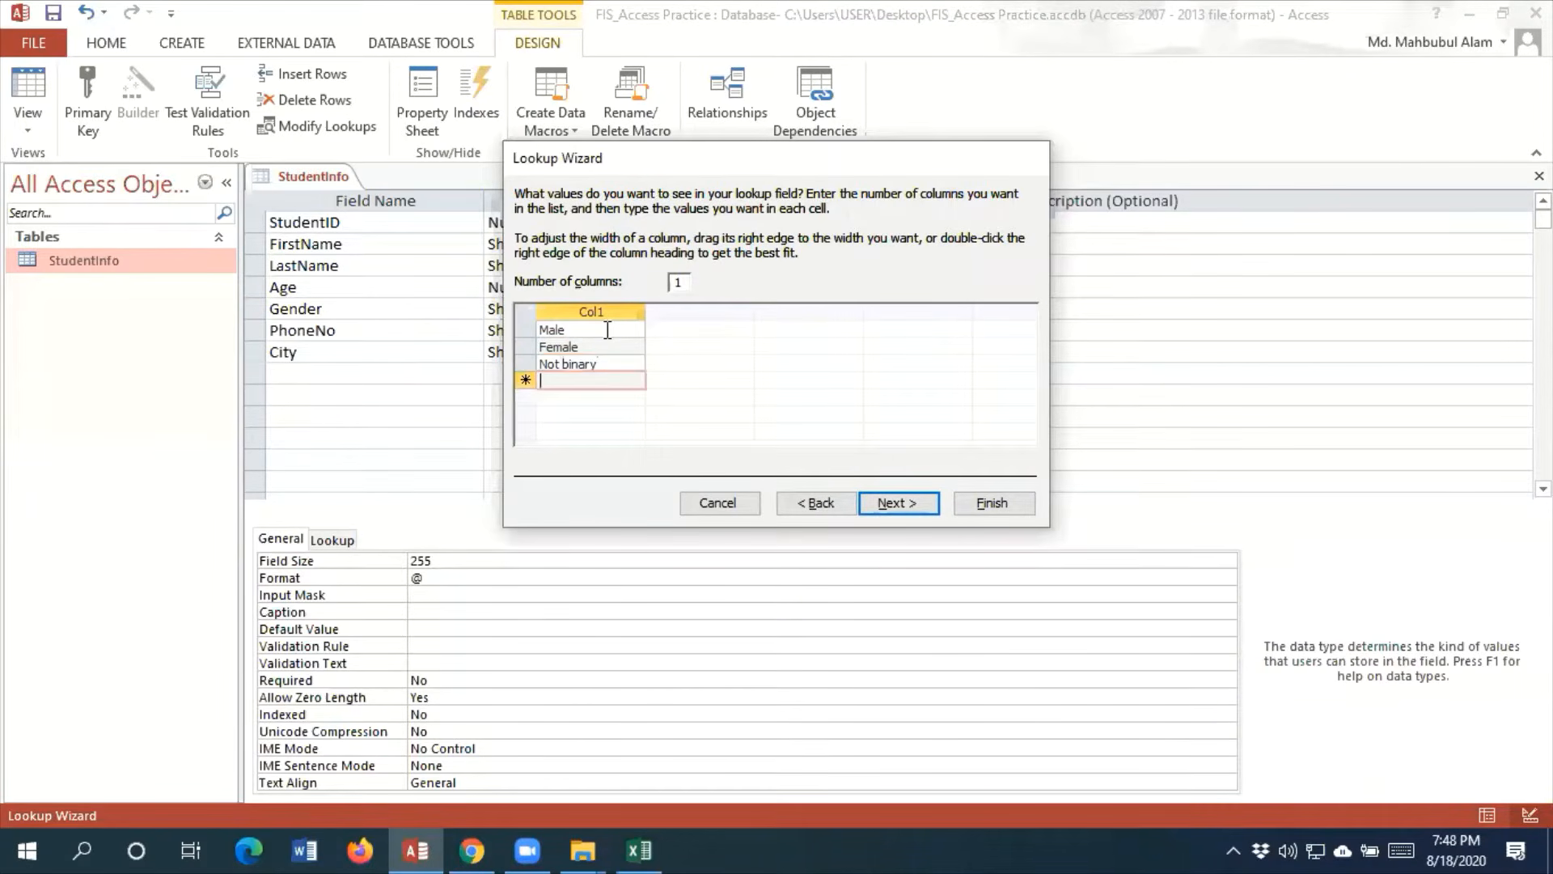
pyautogui.write('Do not want to')
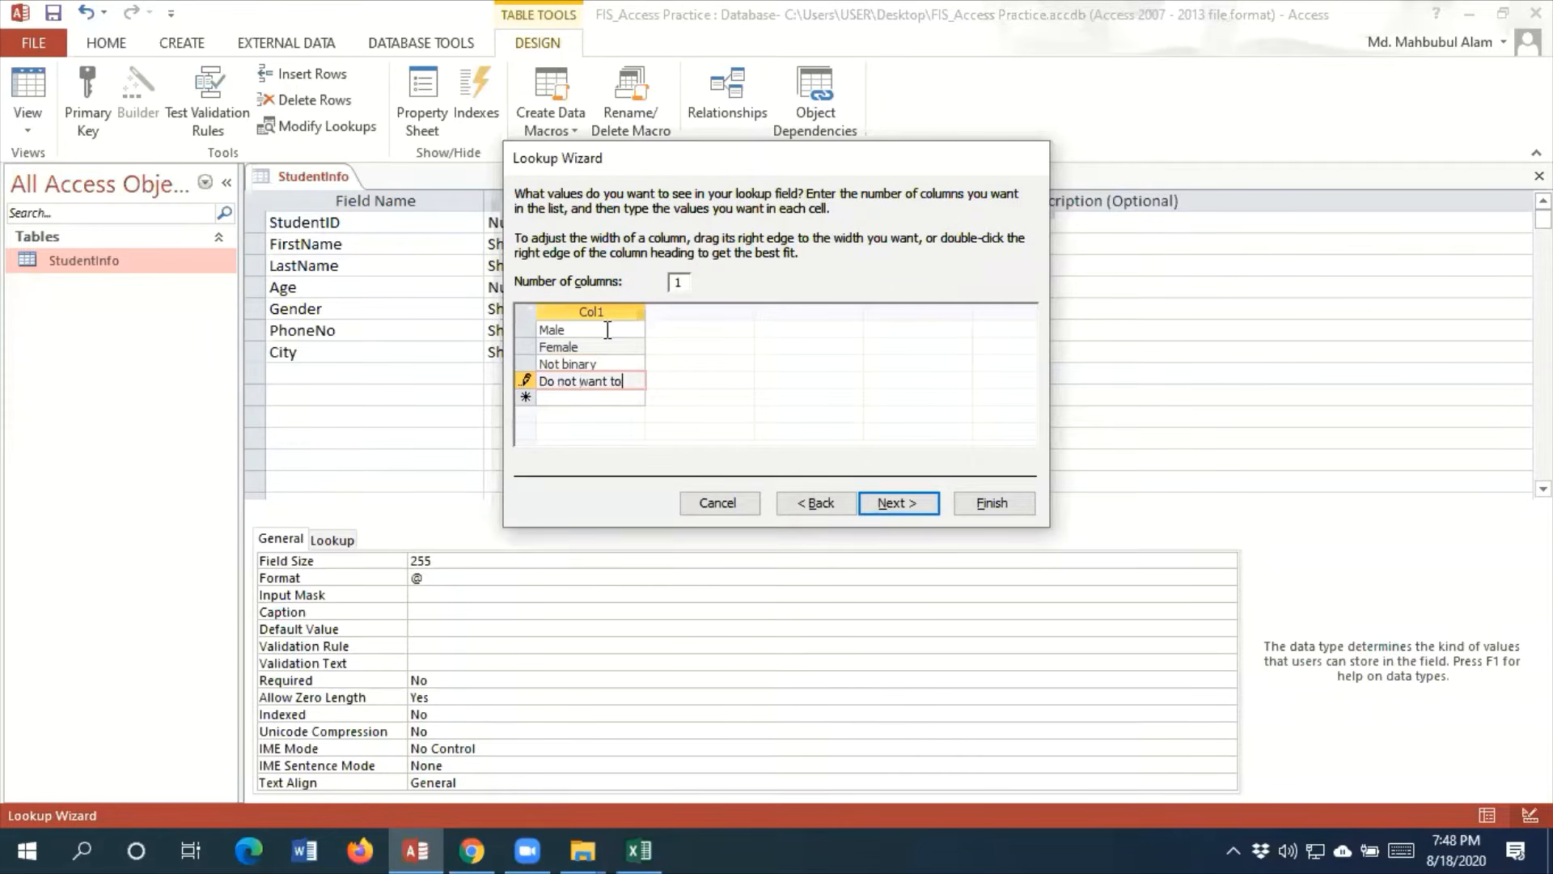
pyautogui.write('er')
pyautogui.click(905, 505)
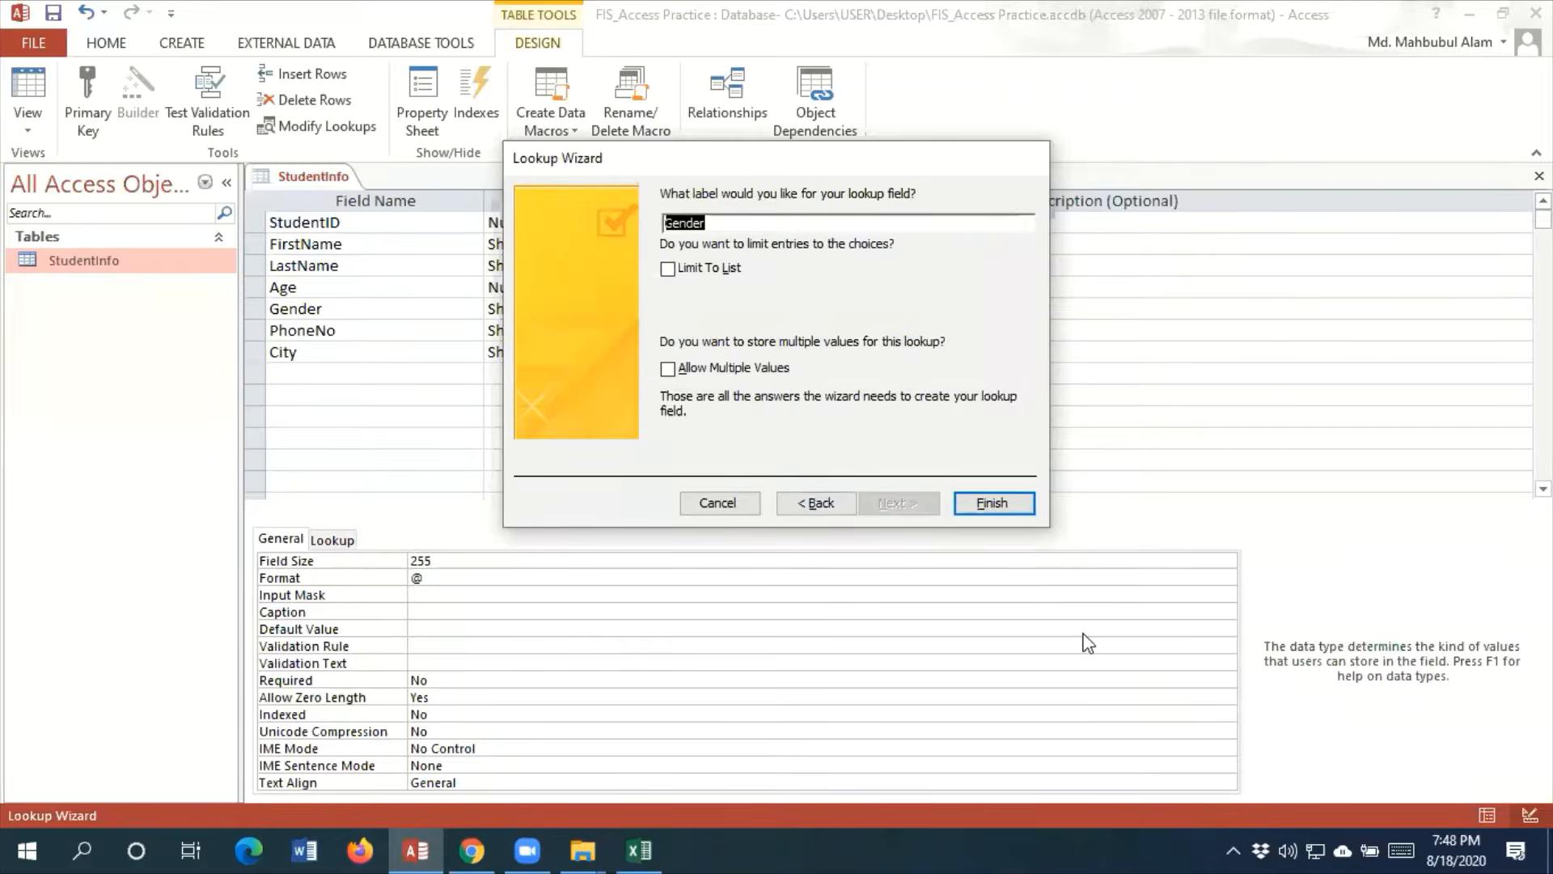
pyautogui.click(988, 501)
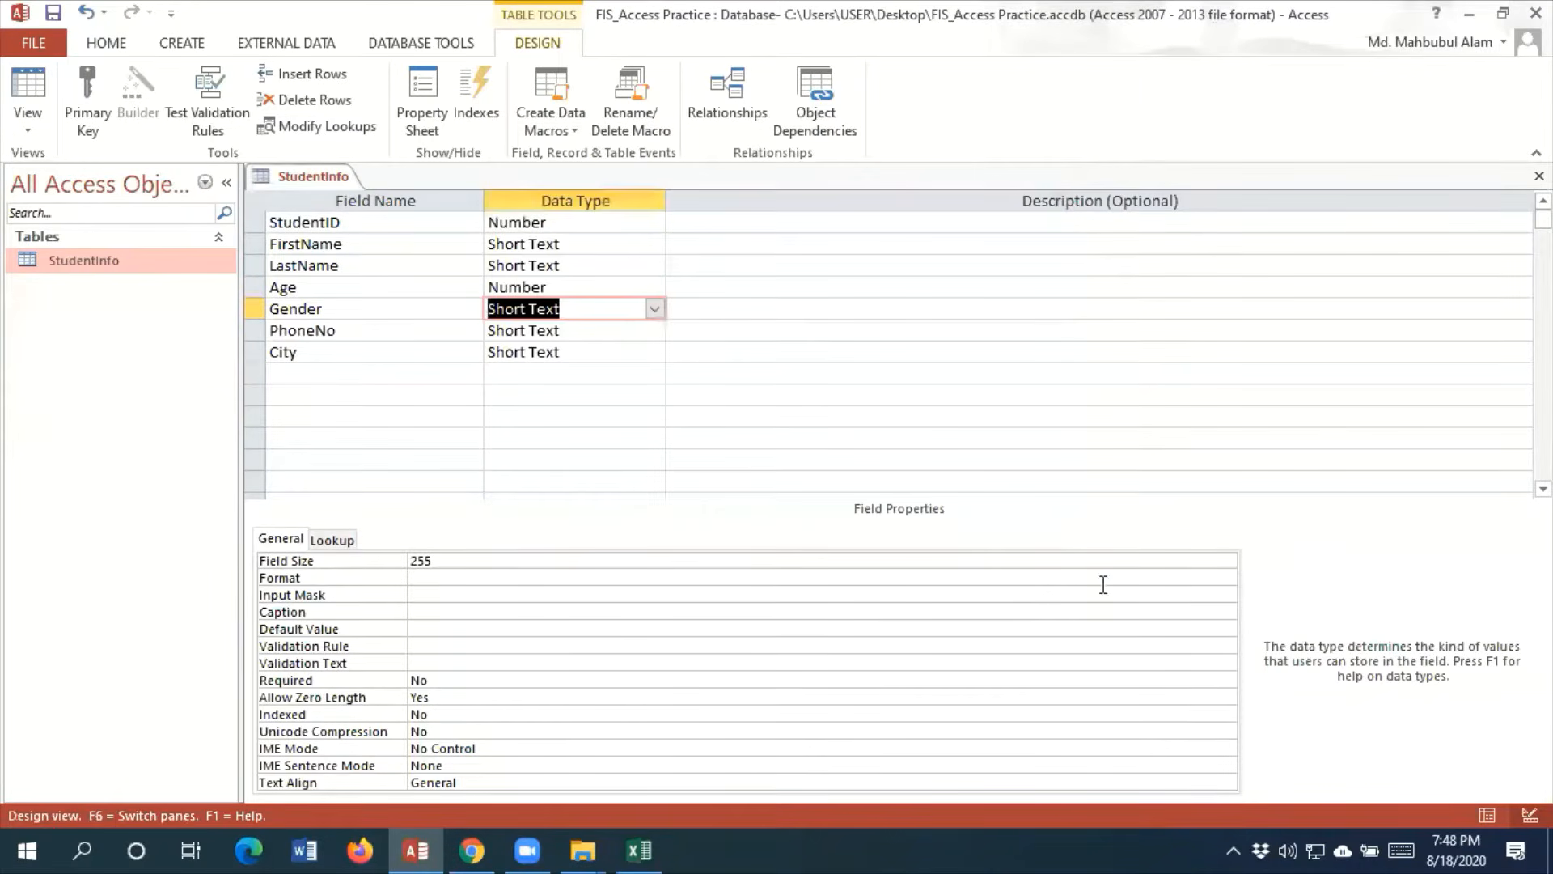
# Save the StudentInfo table's design changes and show the table in Datasheet View
pyautogui.click(28, 119)
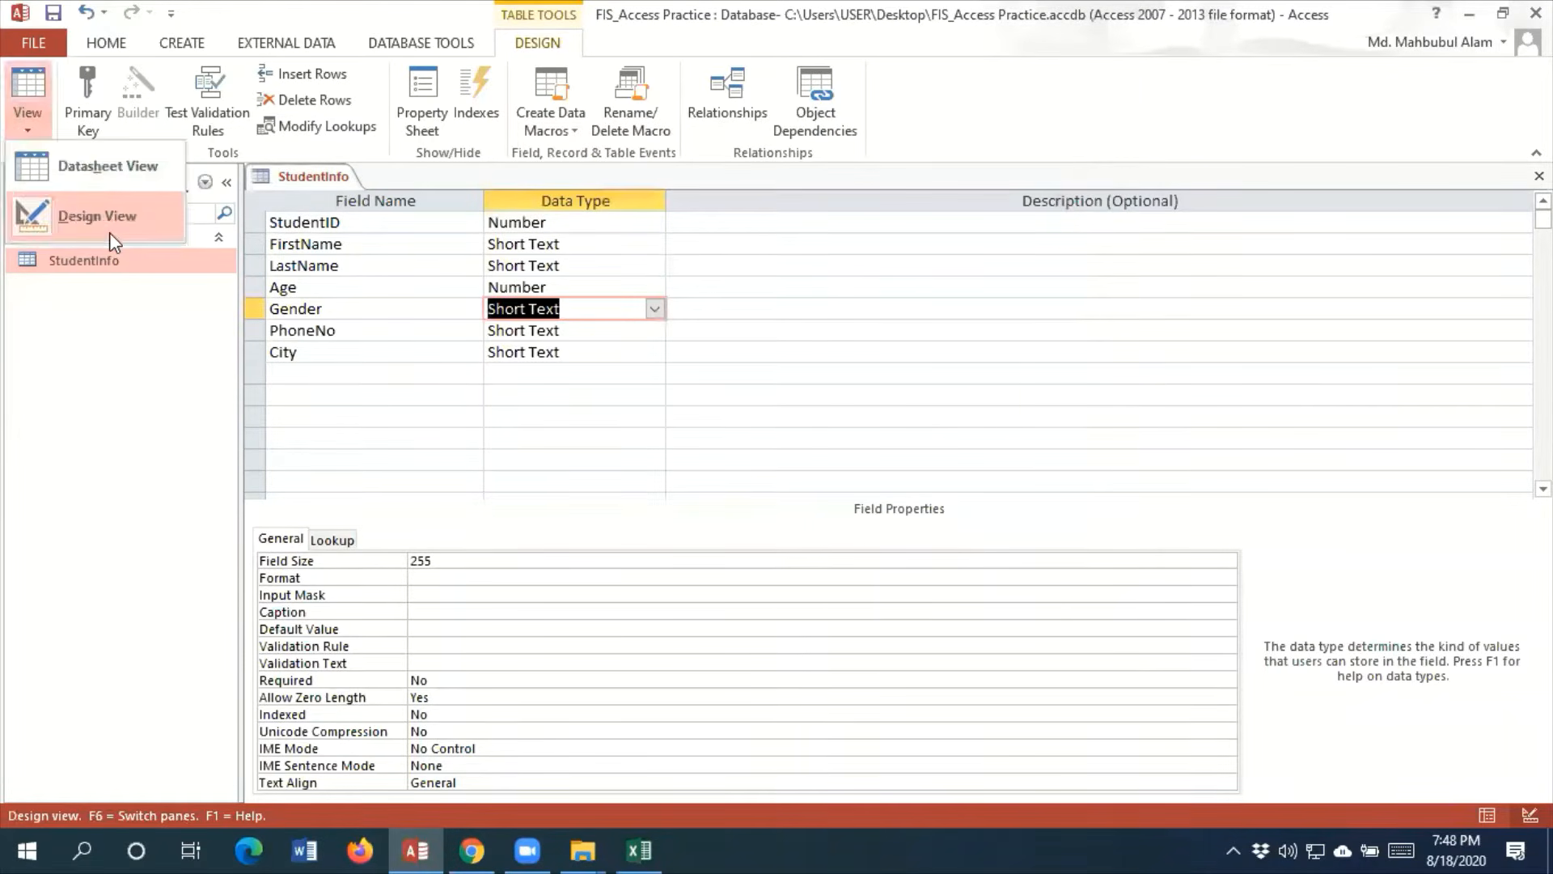
pyautogui.click(109, 232)
pyautogui.click(44, 133)
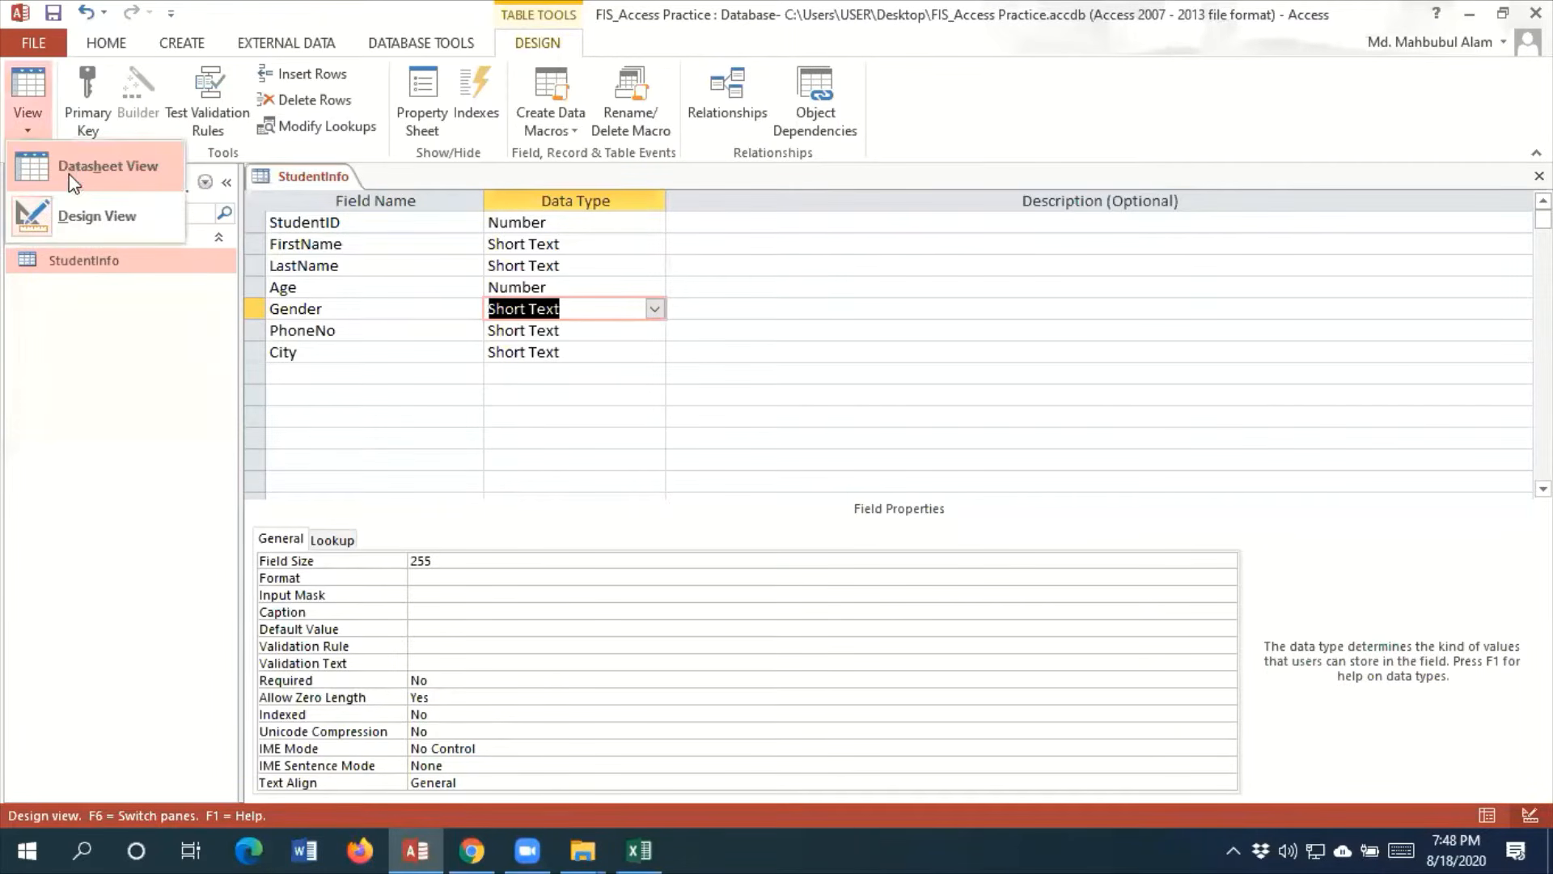
pyautogui.click(70, 173)
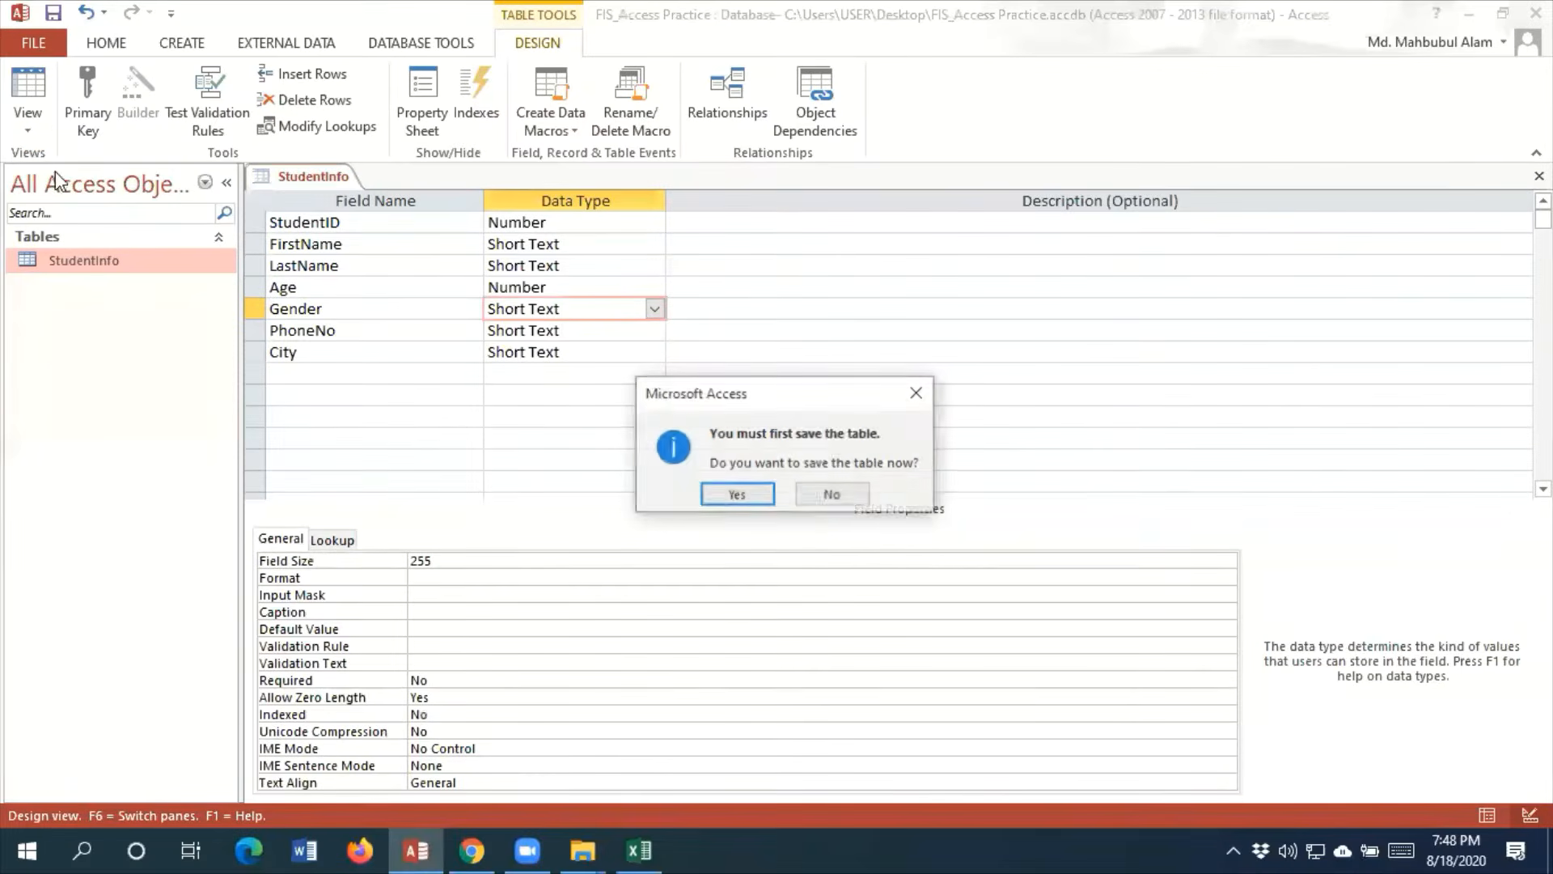
pyautogui.click(734, 495)
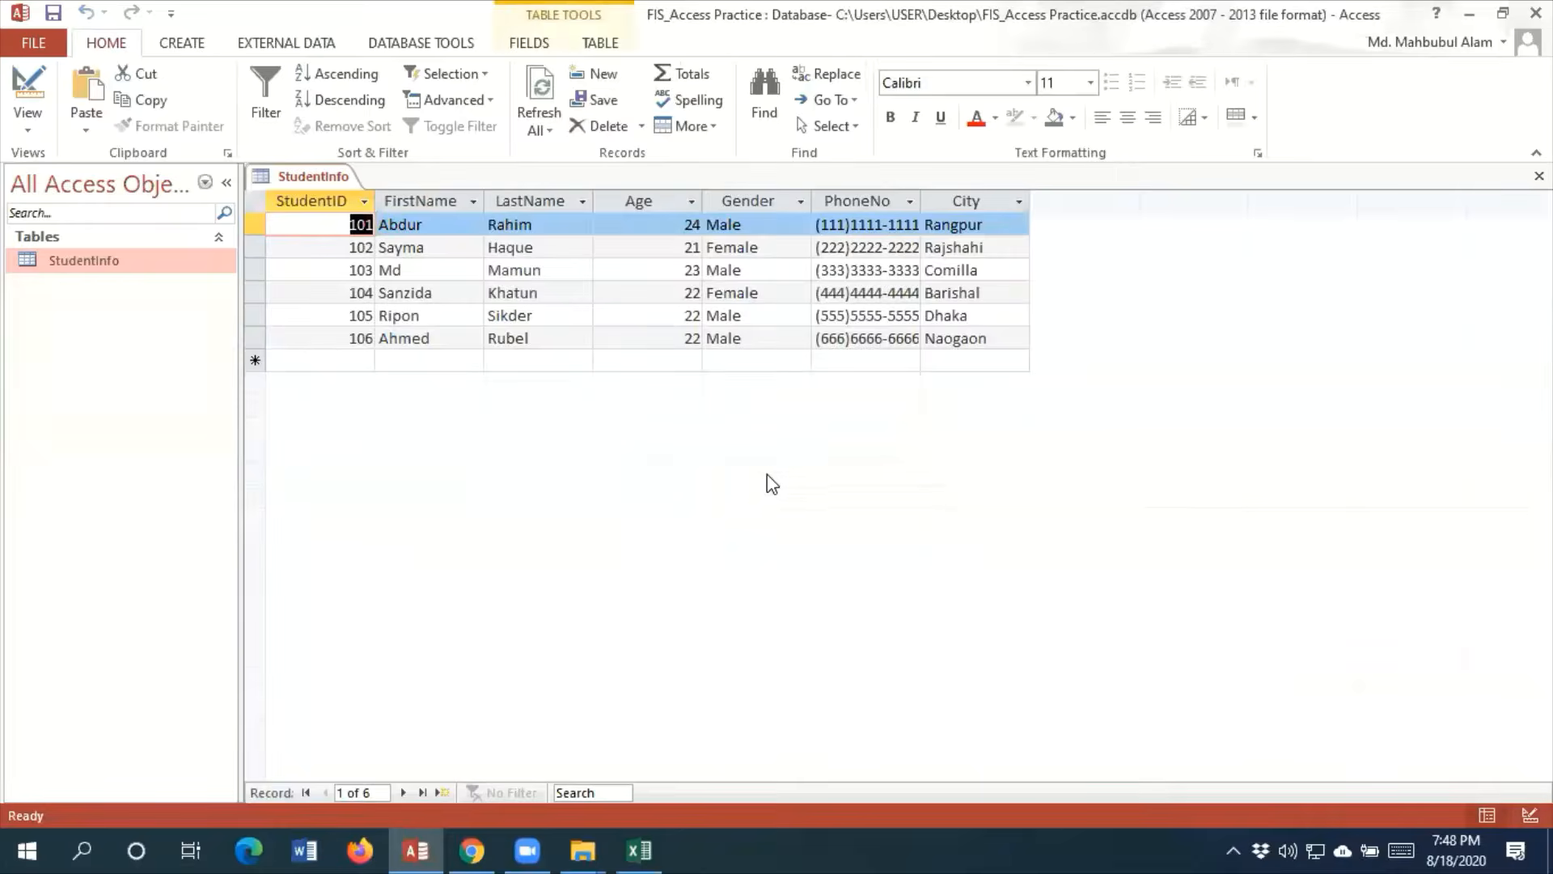
# Examine the Gender choices offered for the record with StudentID 102, and return the StudentInfo table to Design View
pyautogui.click(796, 252)
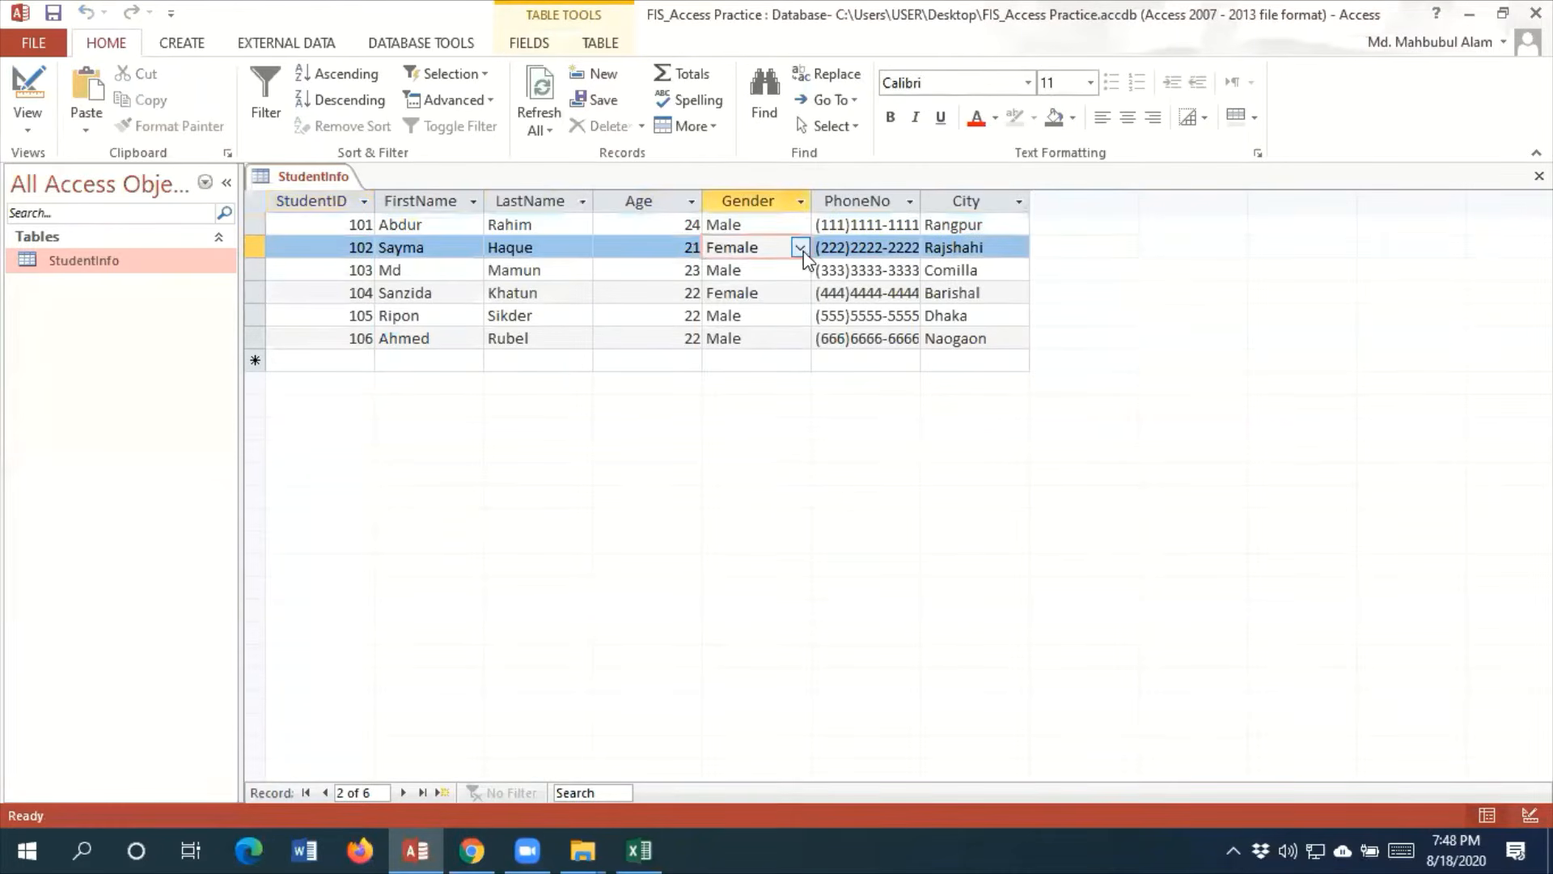
pyautogui.click(800, 249)
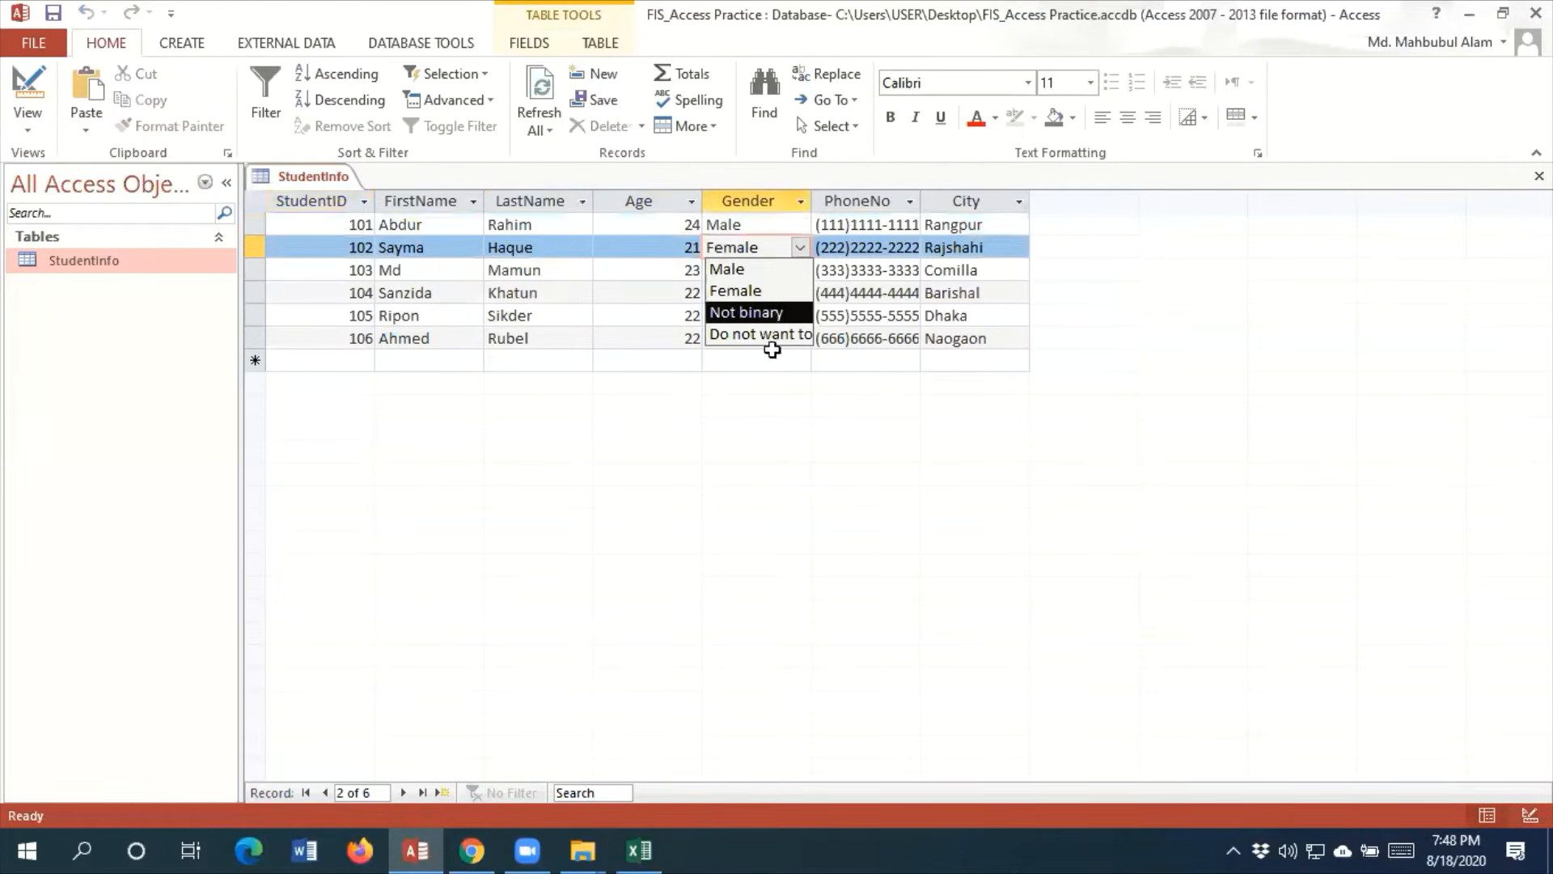
pyautogui.click(771, 427)
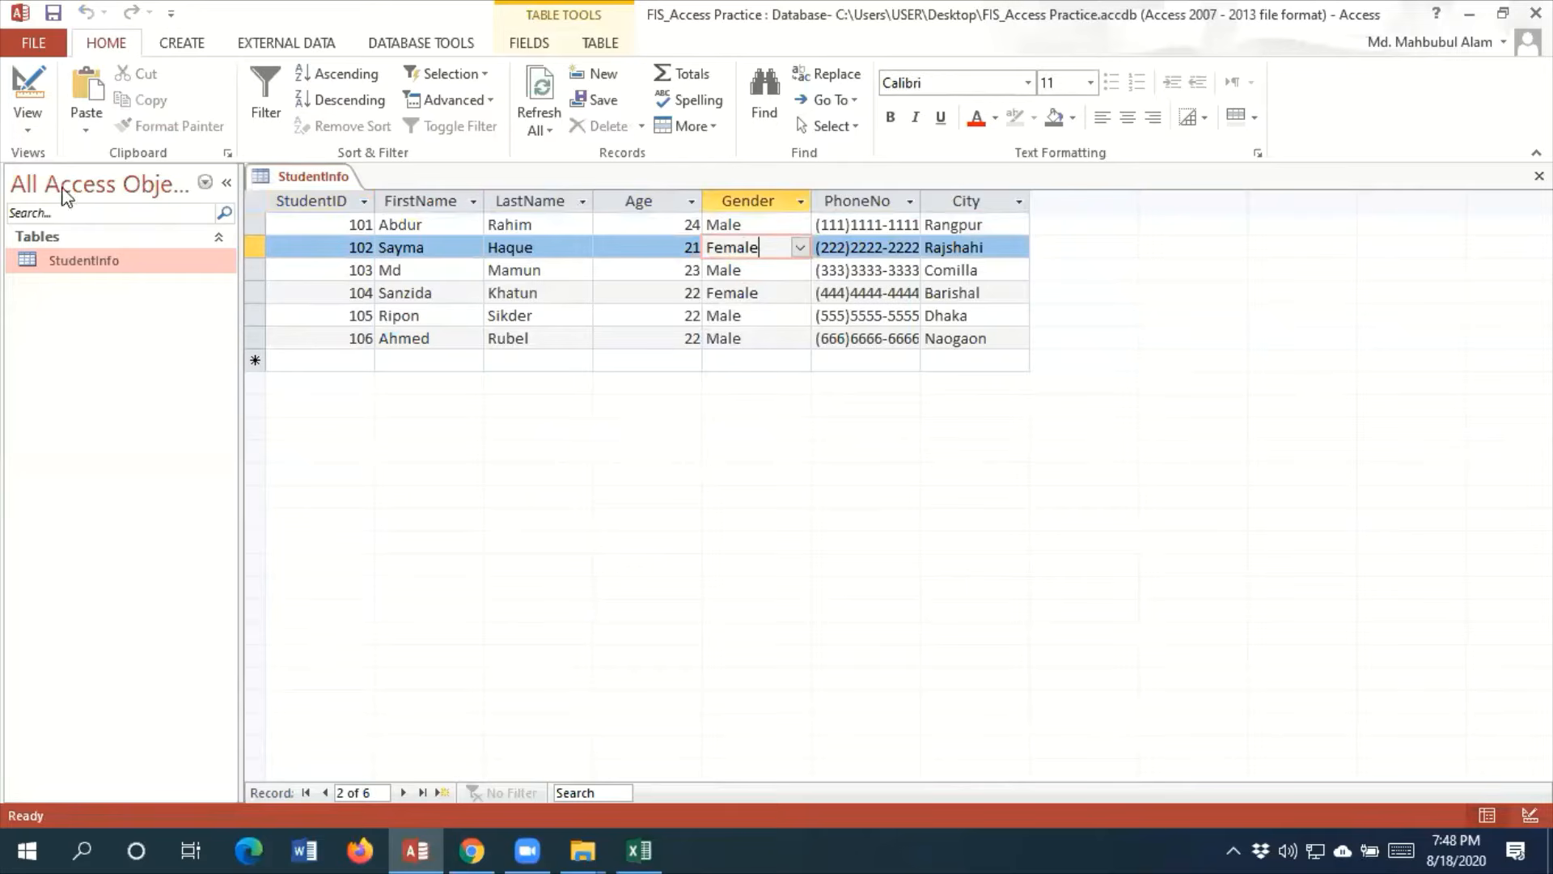
pyautogui.click(50, 128)
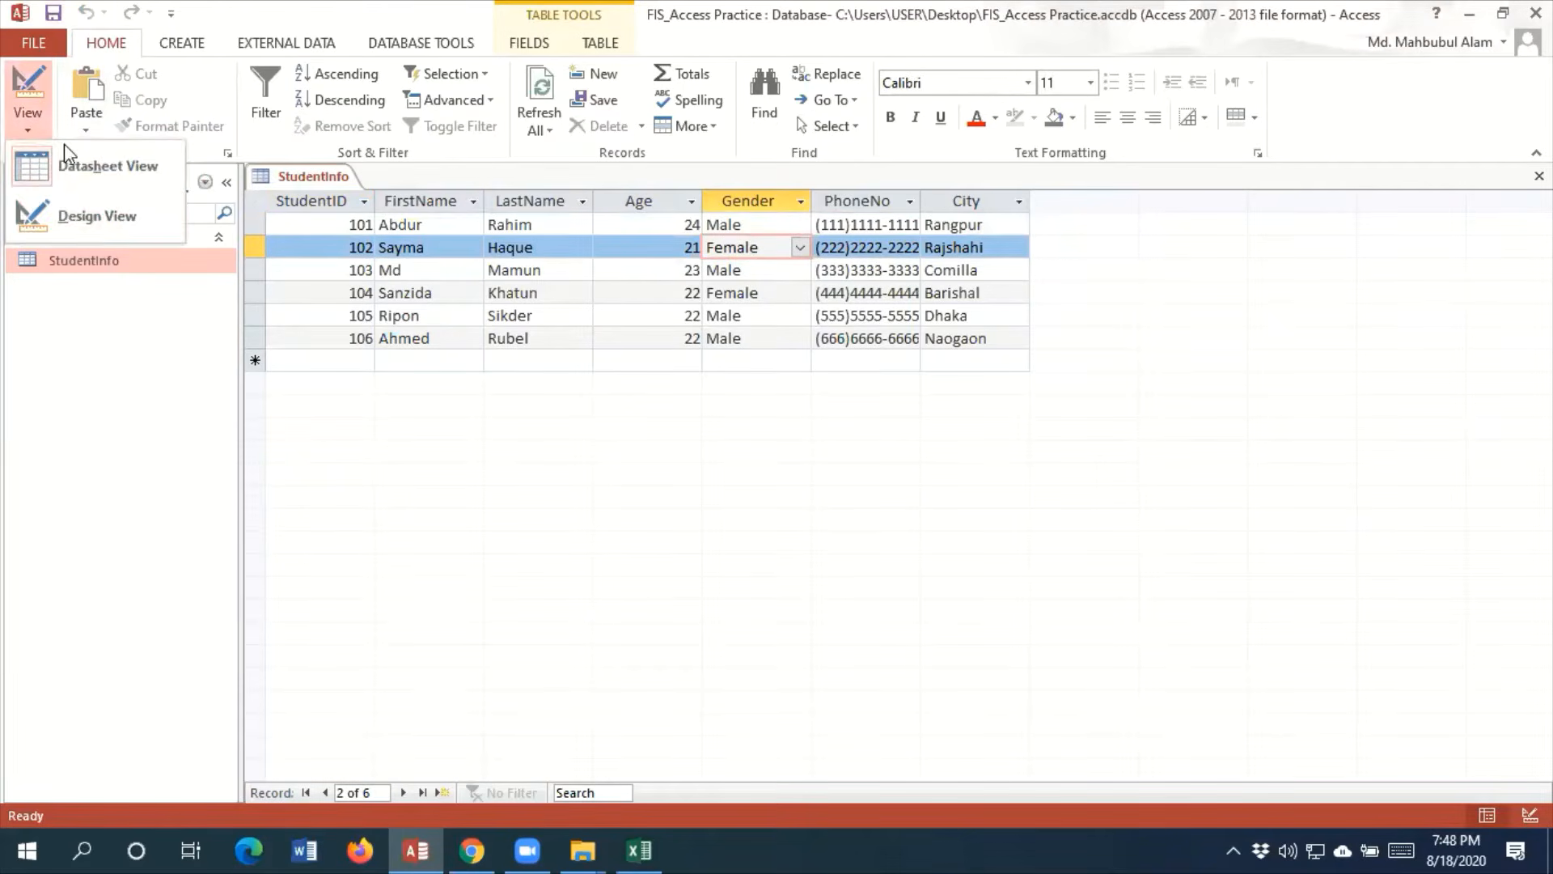
pyautogui.click(133, 231)
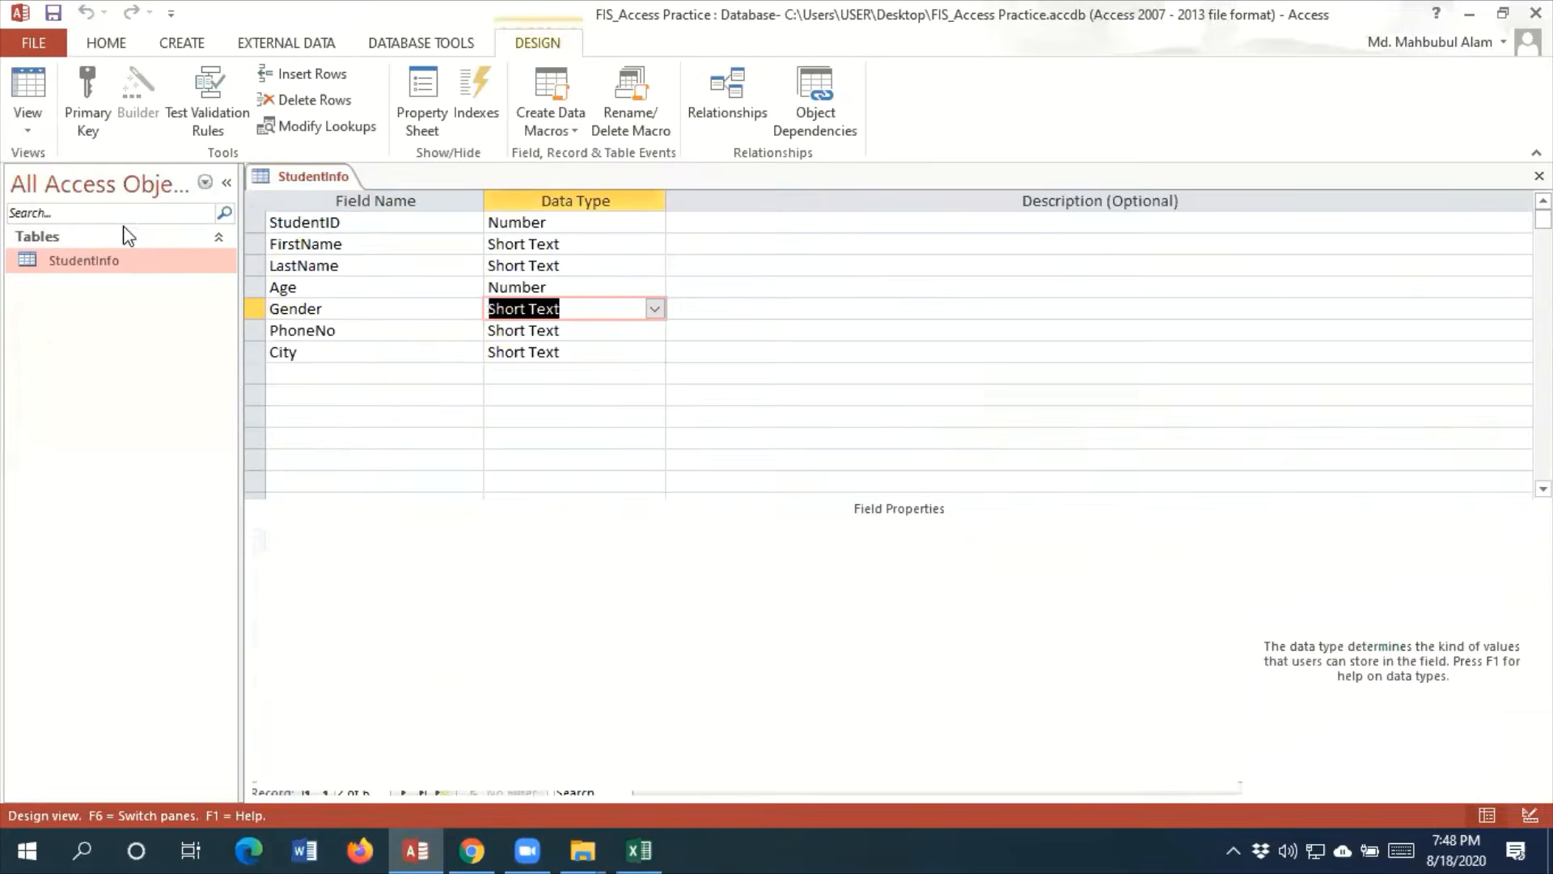
# Make StudentID the primary key of the StudentInfo table and close the table
pyautogui.click(364, 224)
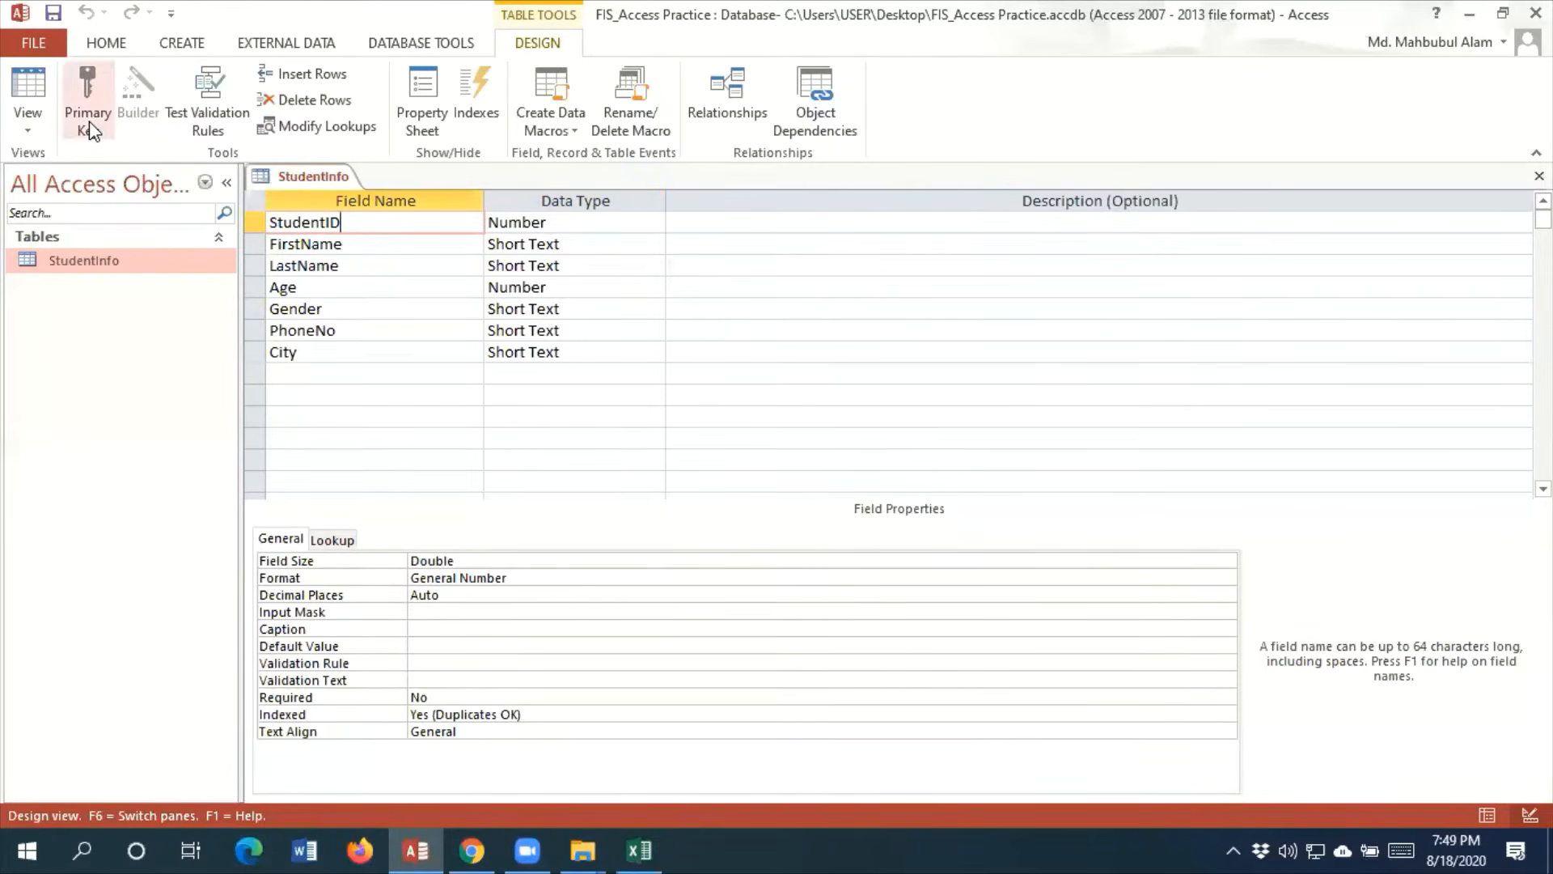
pyautogui.hotkey('ctrl', '1')
pyautogui.click(607, 70)
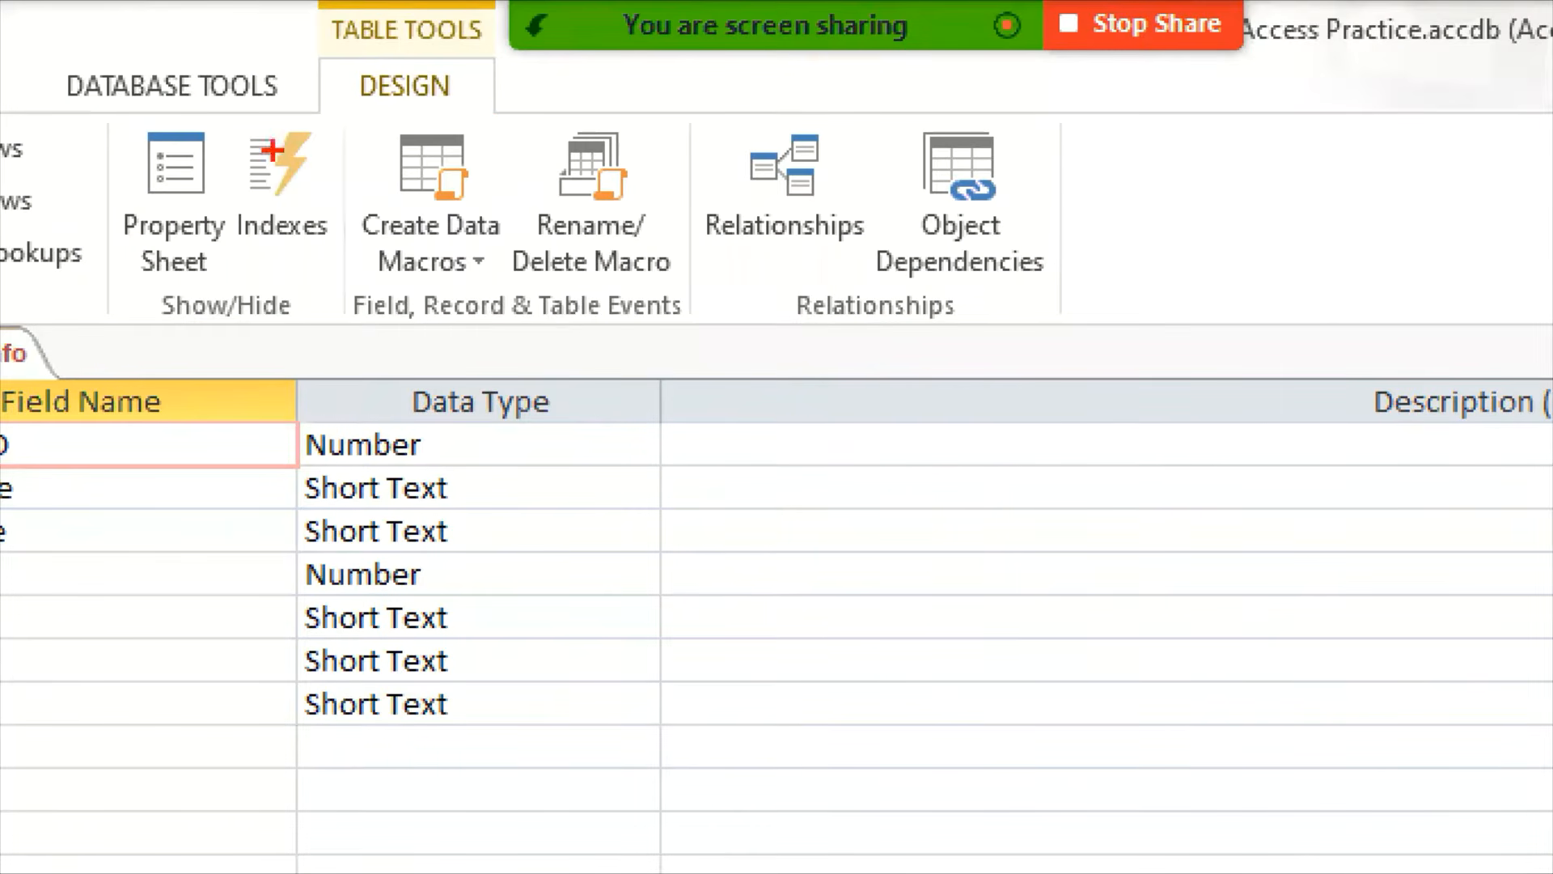
pyautogui.moveTo(343, 53); pyautogui.dragTo(488, 126)
pyautogui.press('Escape')
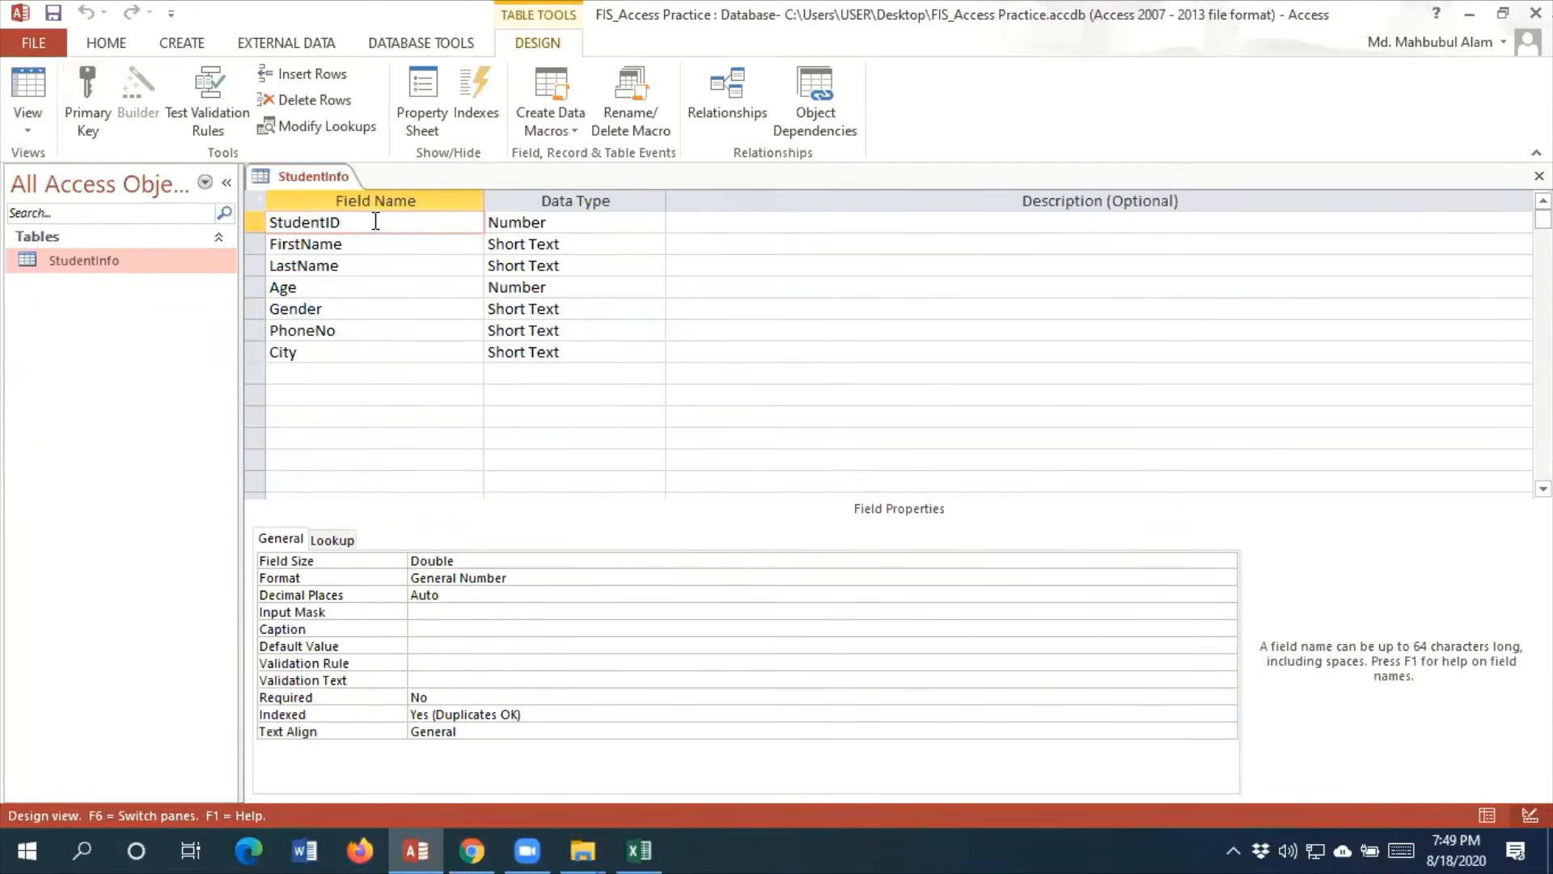
pyautogui.click(87, 114)
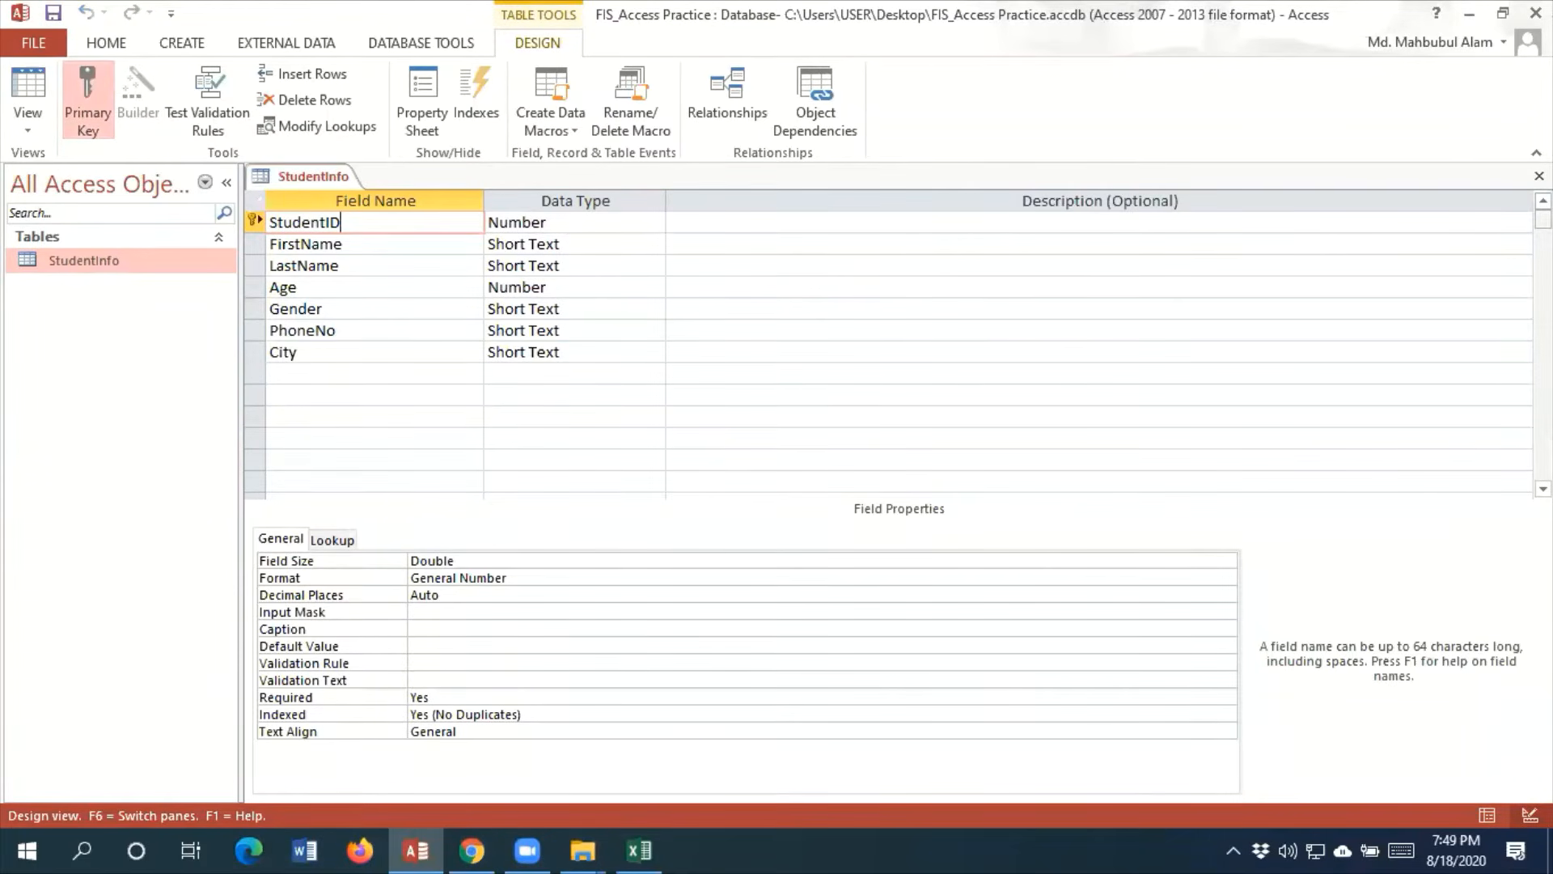
pyautogui.hotkey('ctrl', '1')
pyautogui.click(1530, 15)
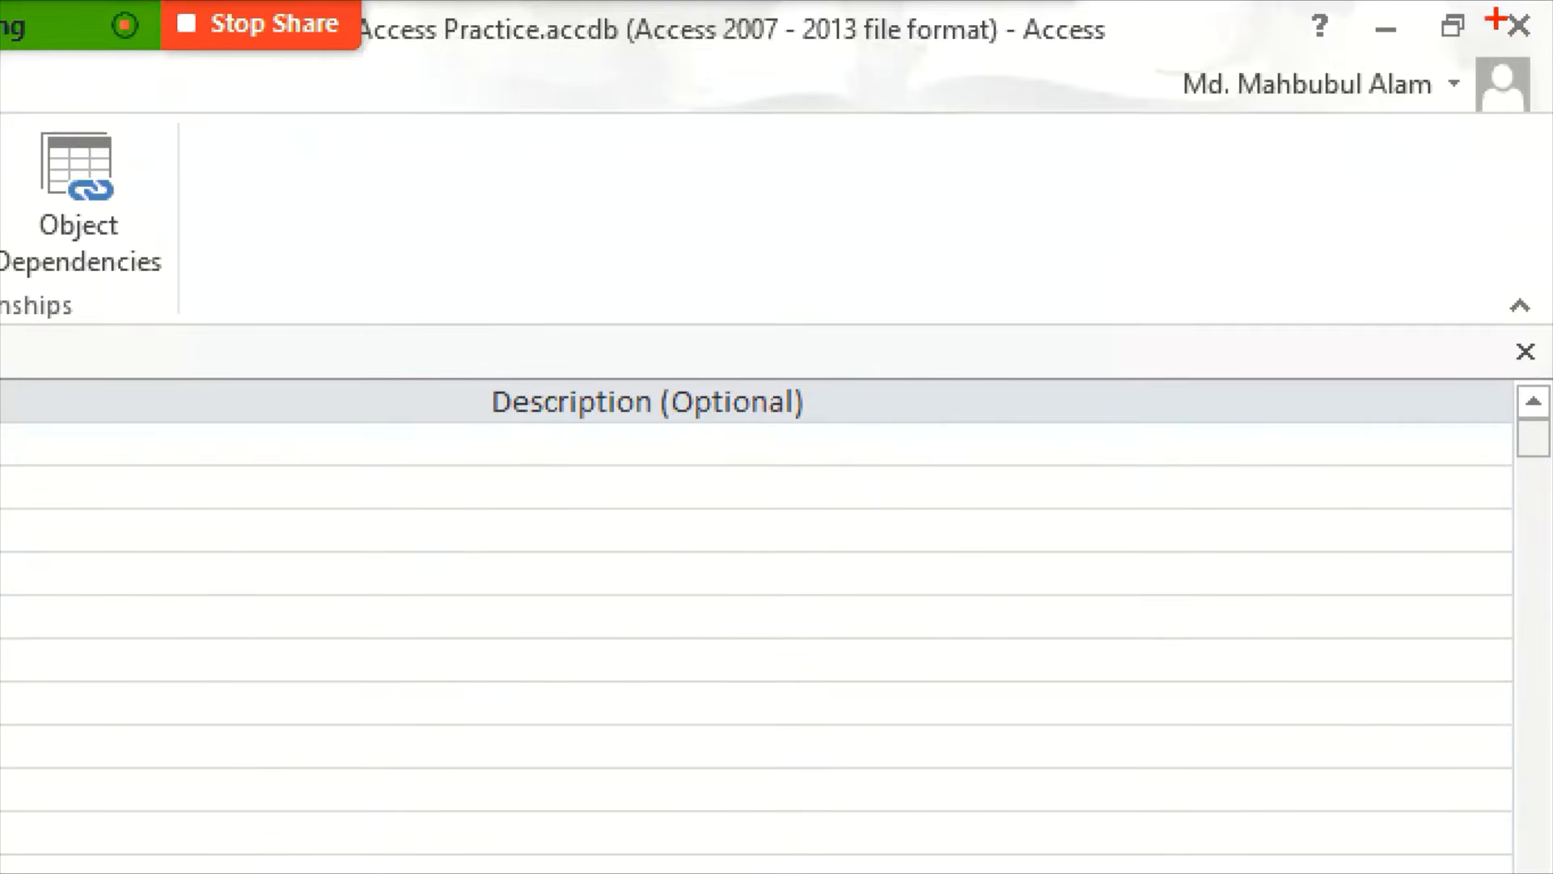
pyautogui.moveTo(1496, 20)
pyautogui.mouseDown()
pyautogui.moveTo(1508, 58)
pyautogui.moveTo(1552, 1)
pyautogui.mouseUp()
pyautogui.press('Escape')
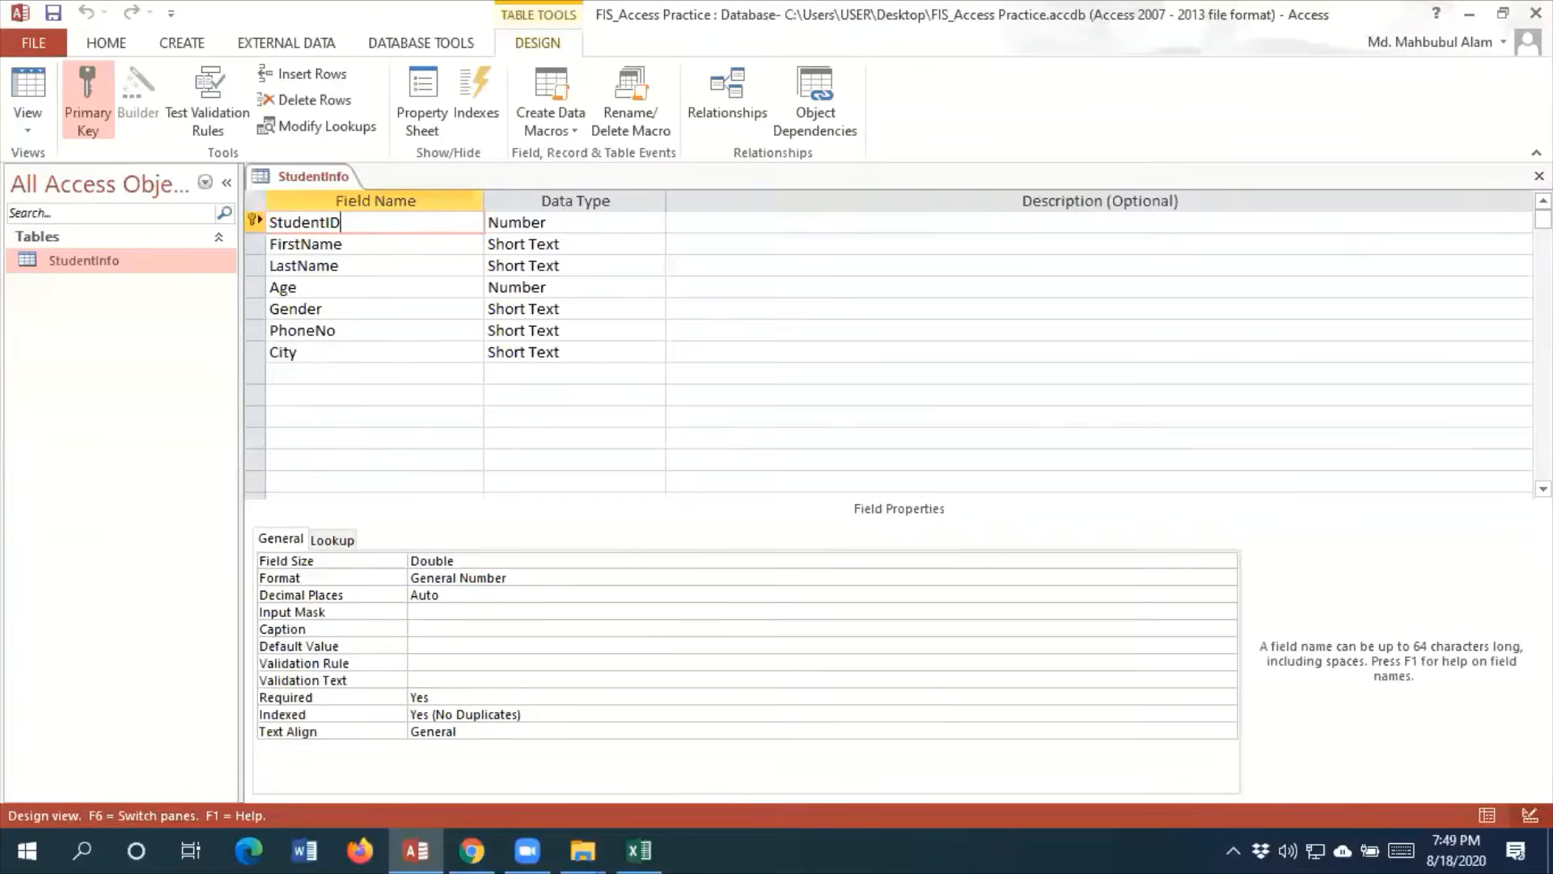
pyautogui.click(1526, 227)
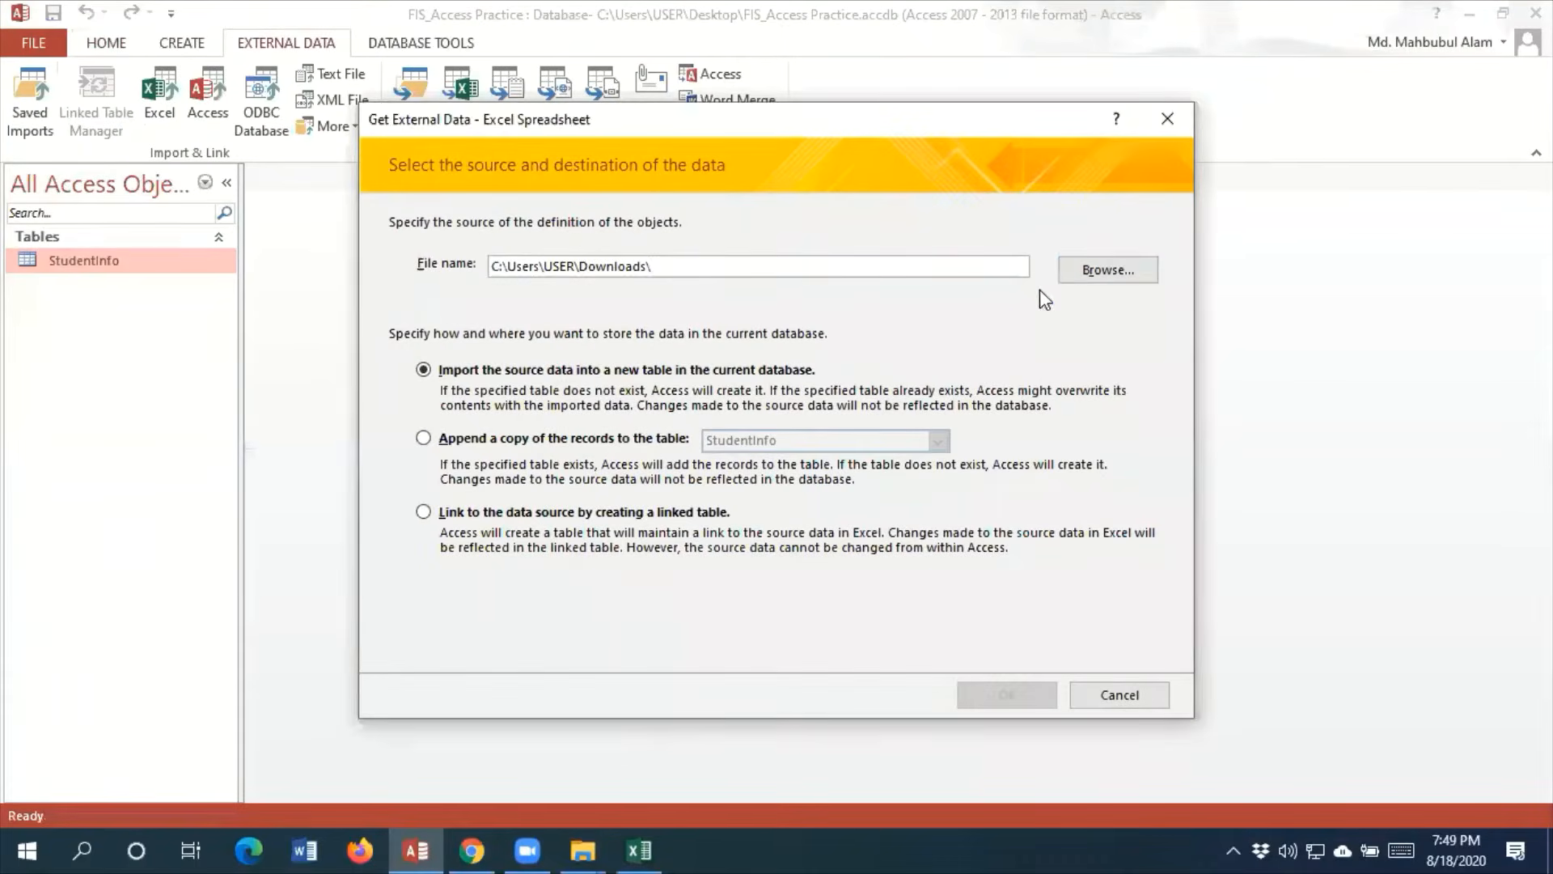
# Start an Excel import from the studentinfo workbook in Downloads and select its CustomerInfo worksheet
pyautogui.click(1061, 268)
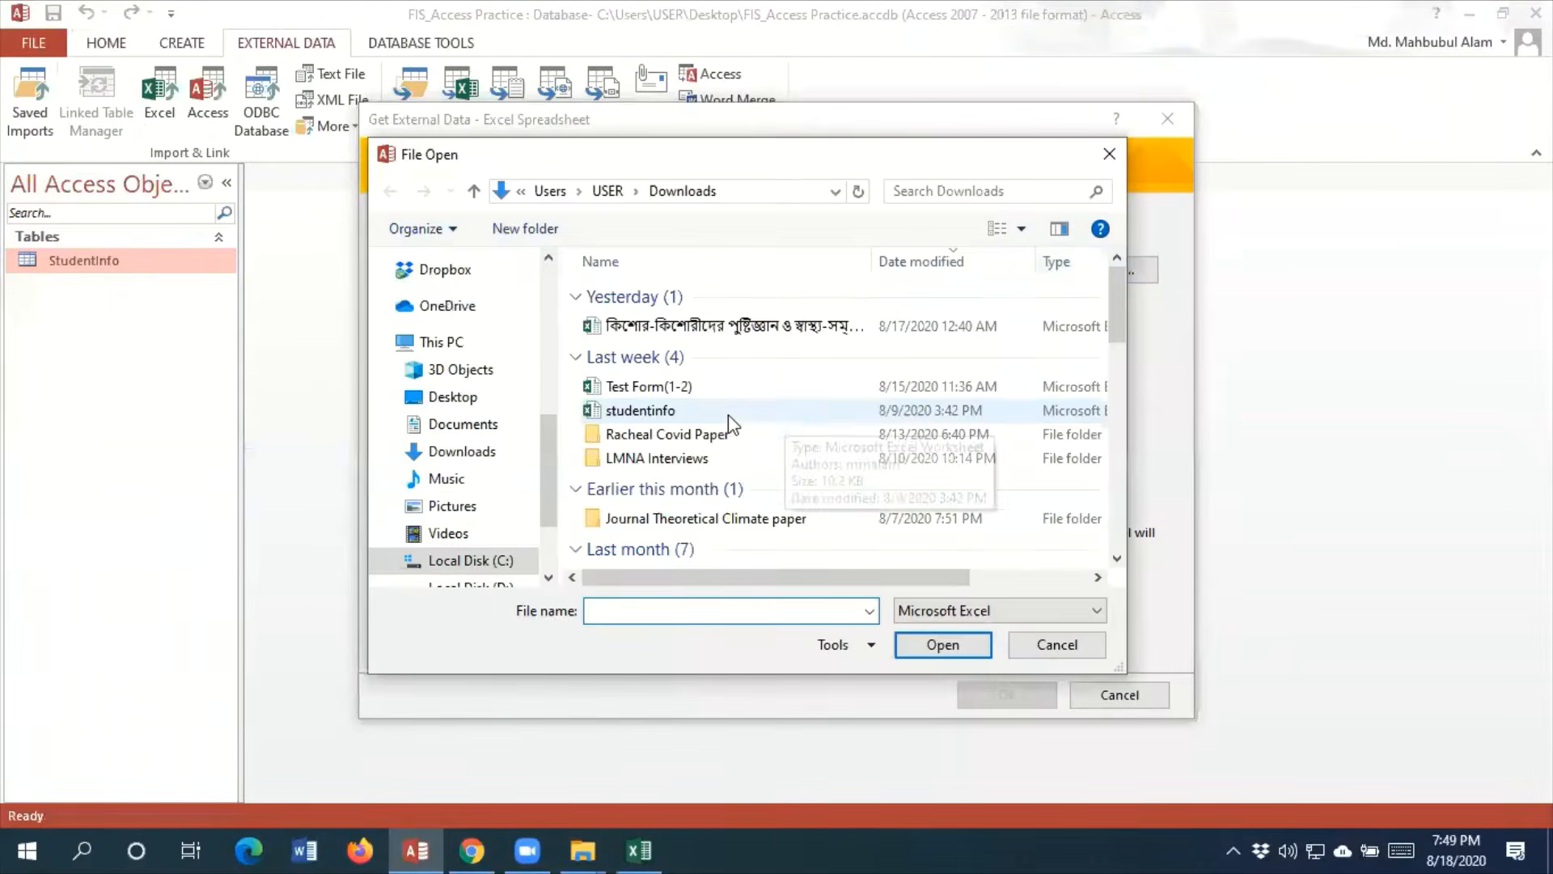
pyautogui.click(696, 410)
pyautogui.click(938, 652)
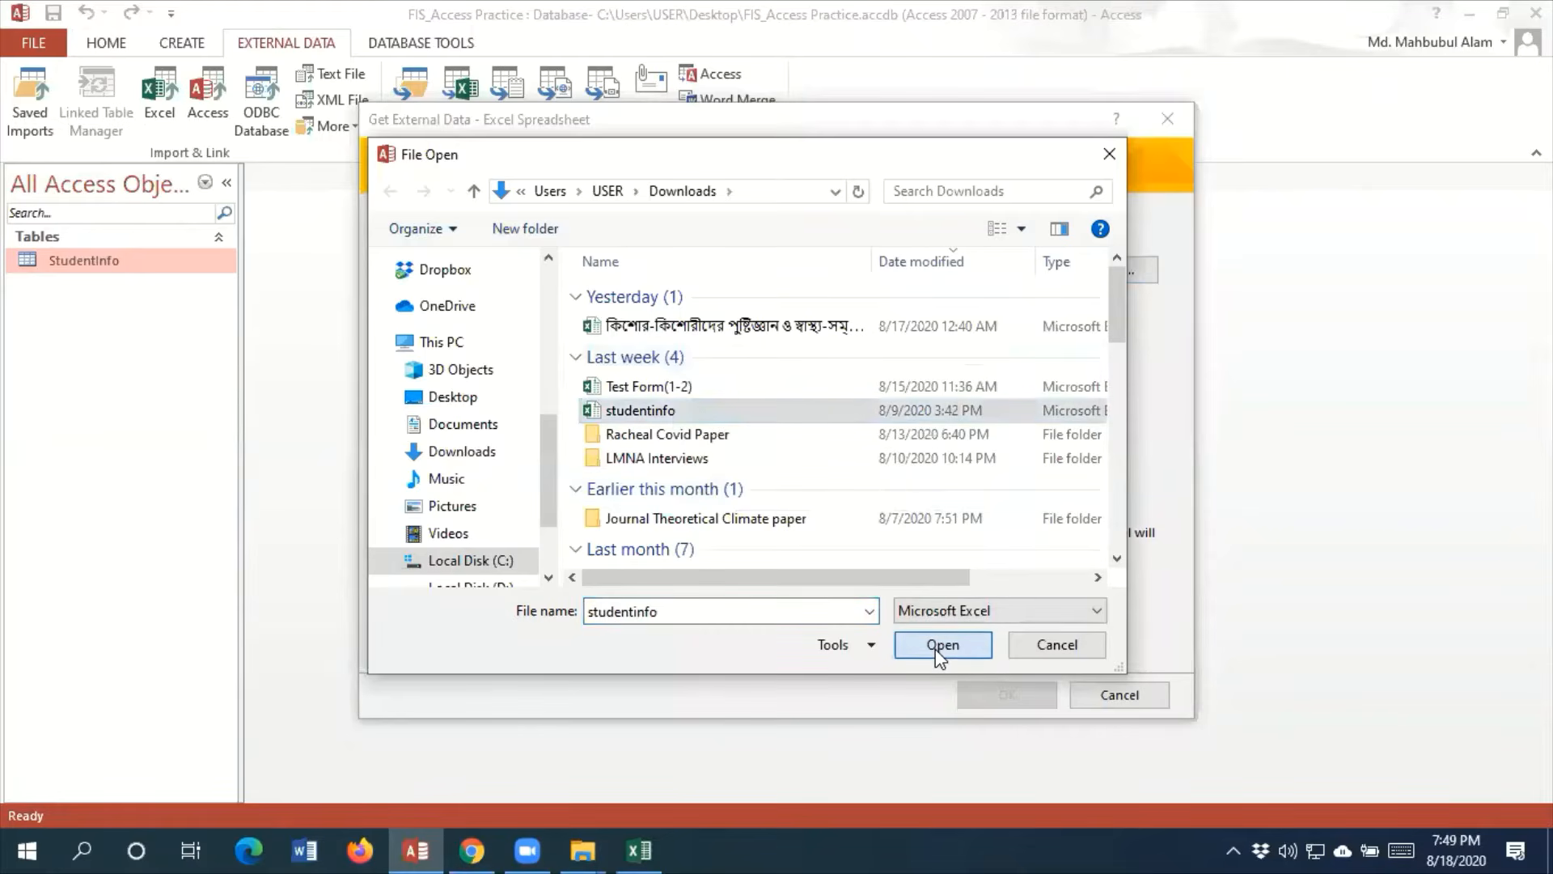
pyautogui.click(1039, 694)
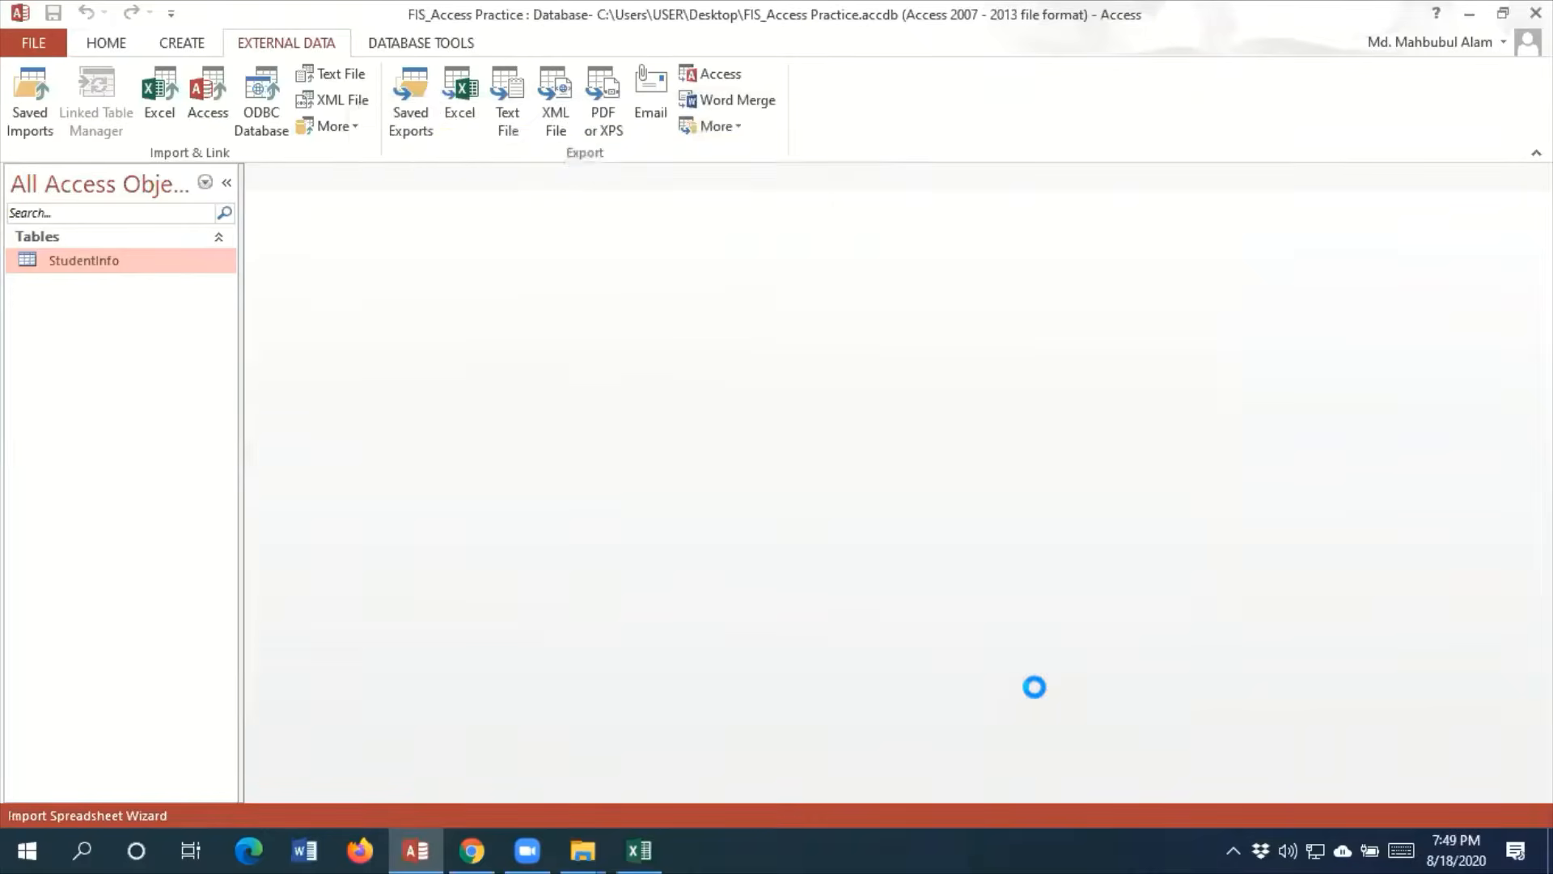
pyautogui.click(623, 204)
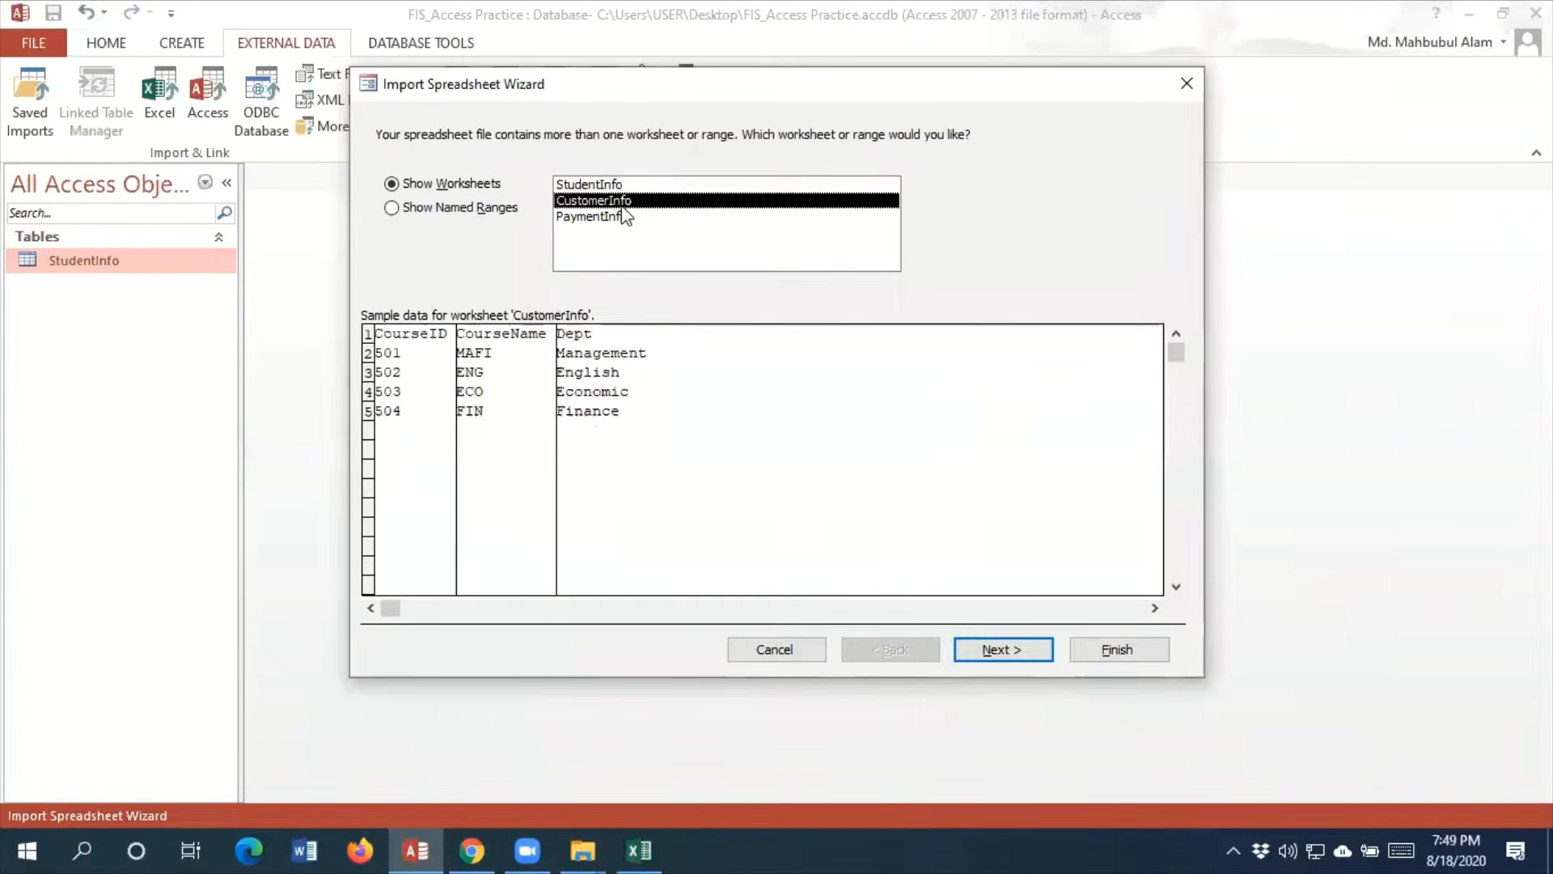
pyautogui.click(1005, 652)
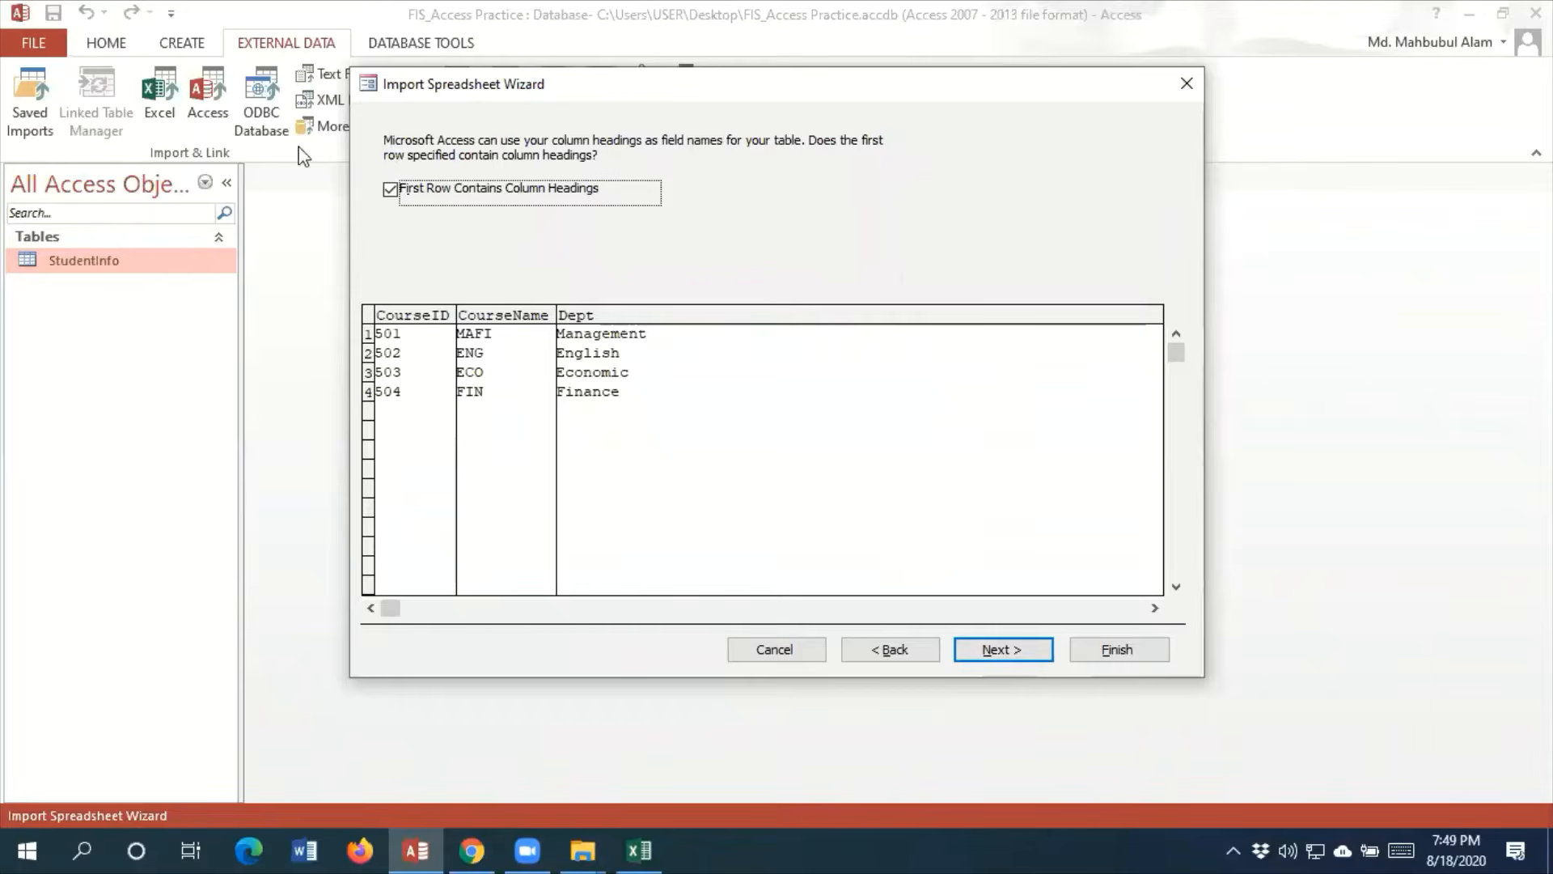
# Import the worksheet into a table named CustomerInfo with first-row headings and no added ID column, without saving the import steps, and open the table
pyautogui.click(993, 651)
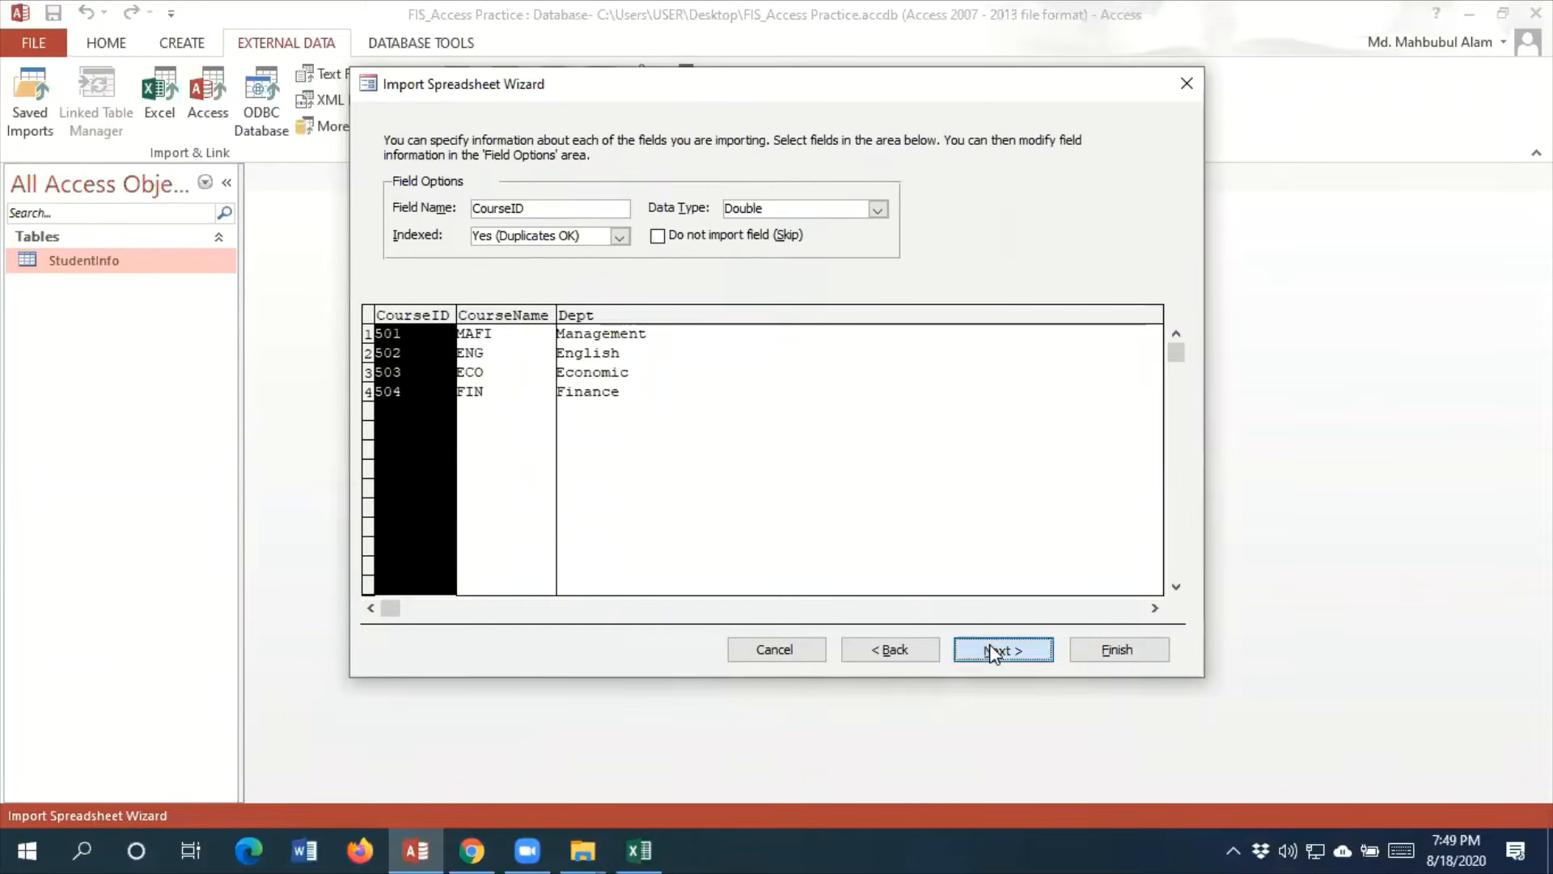
pyautogui.click(993, 650)
pyautogui.click(599, 246)
pyautogui.click(1014, 652)
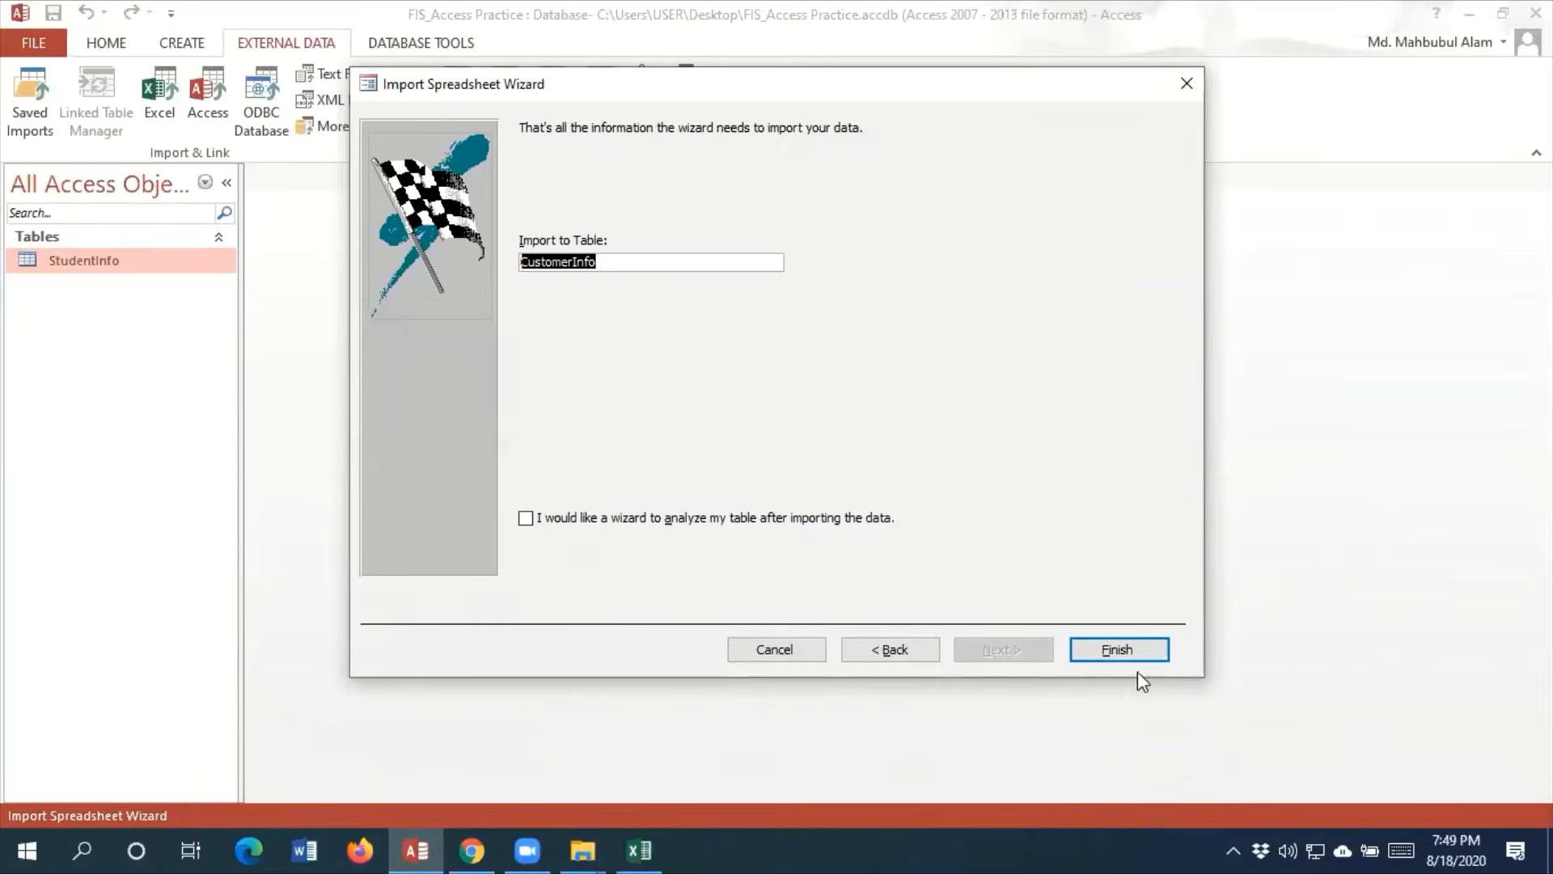
pyautogui.click(1119, 650)
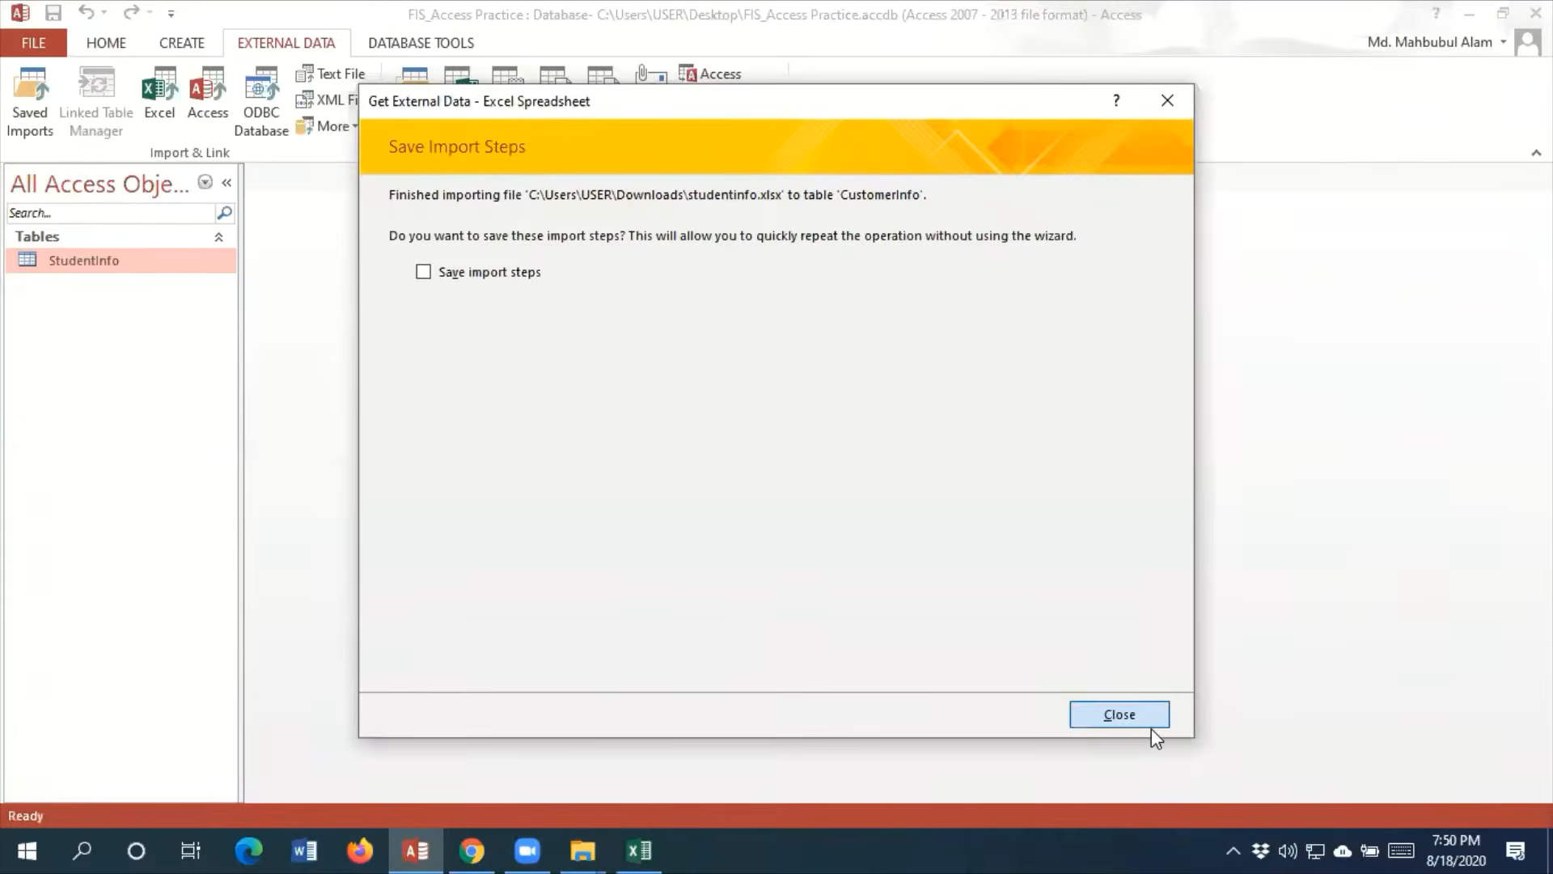
pyautogui.click(1116, 712)
pyautogui.doubleClick(123, 263)
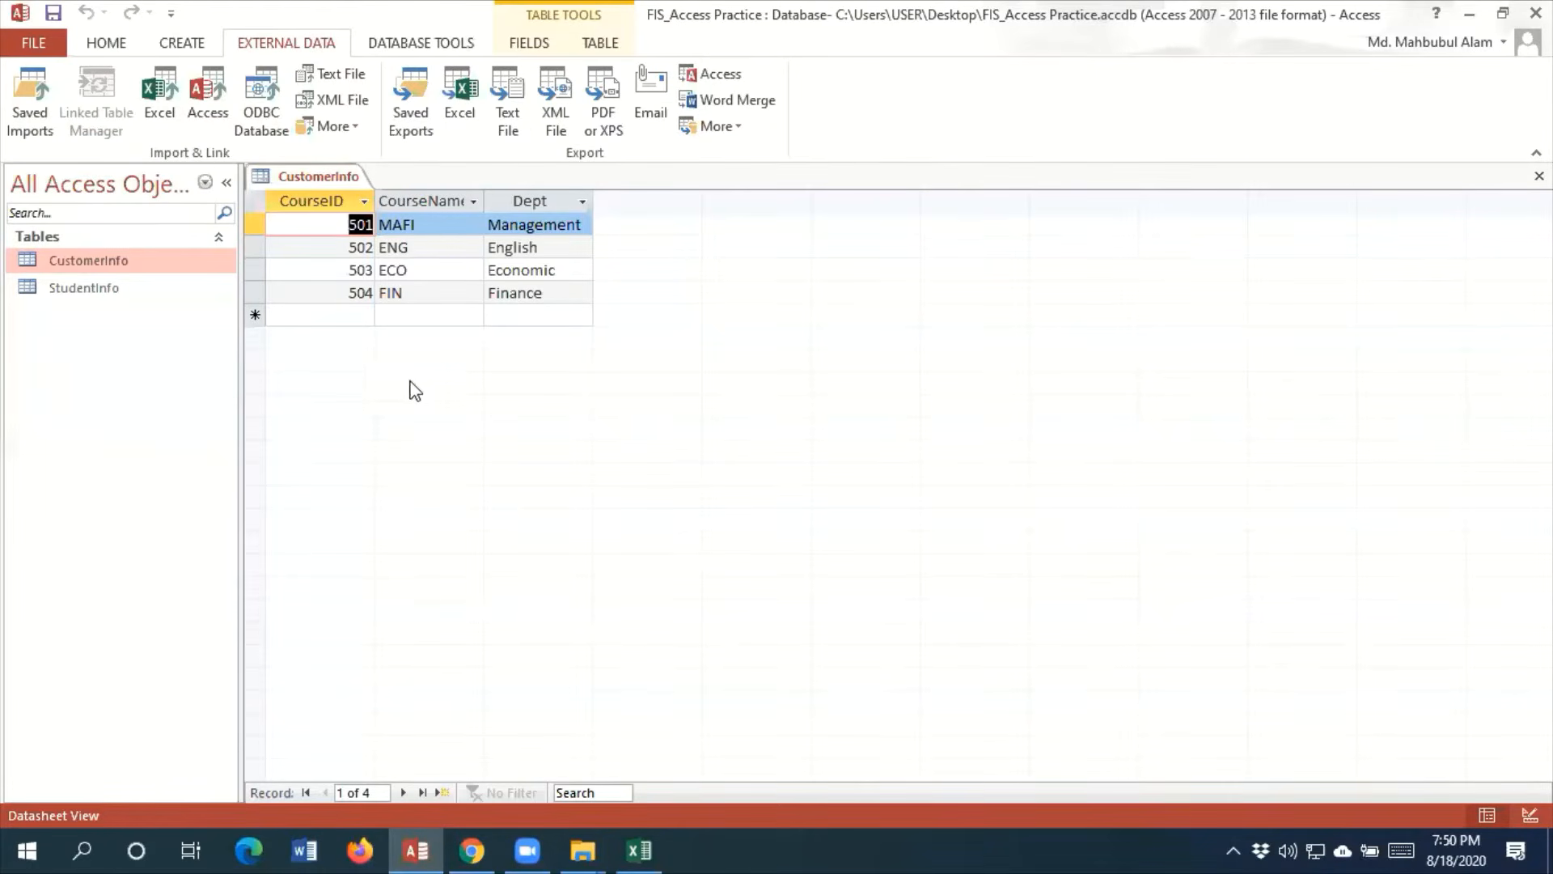
# Make CourseID the primary key of the CustomerInfo table in Design View, save the table and close it
pyautogui.click(103, 43)
pyautogui.click(30, 125)
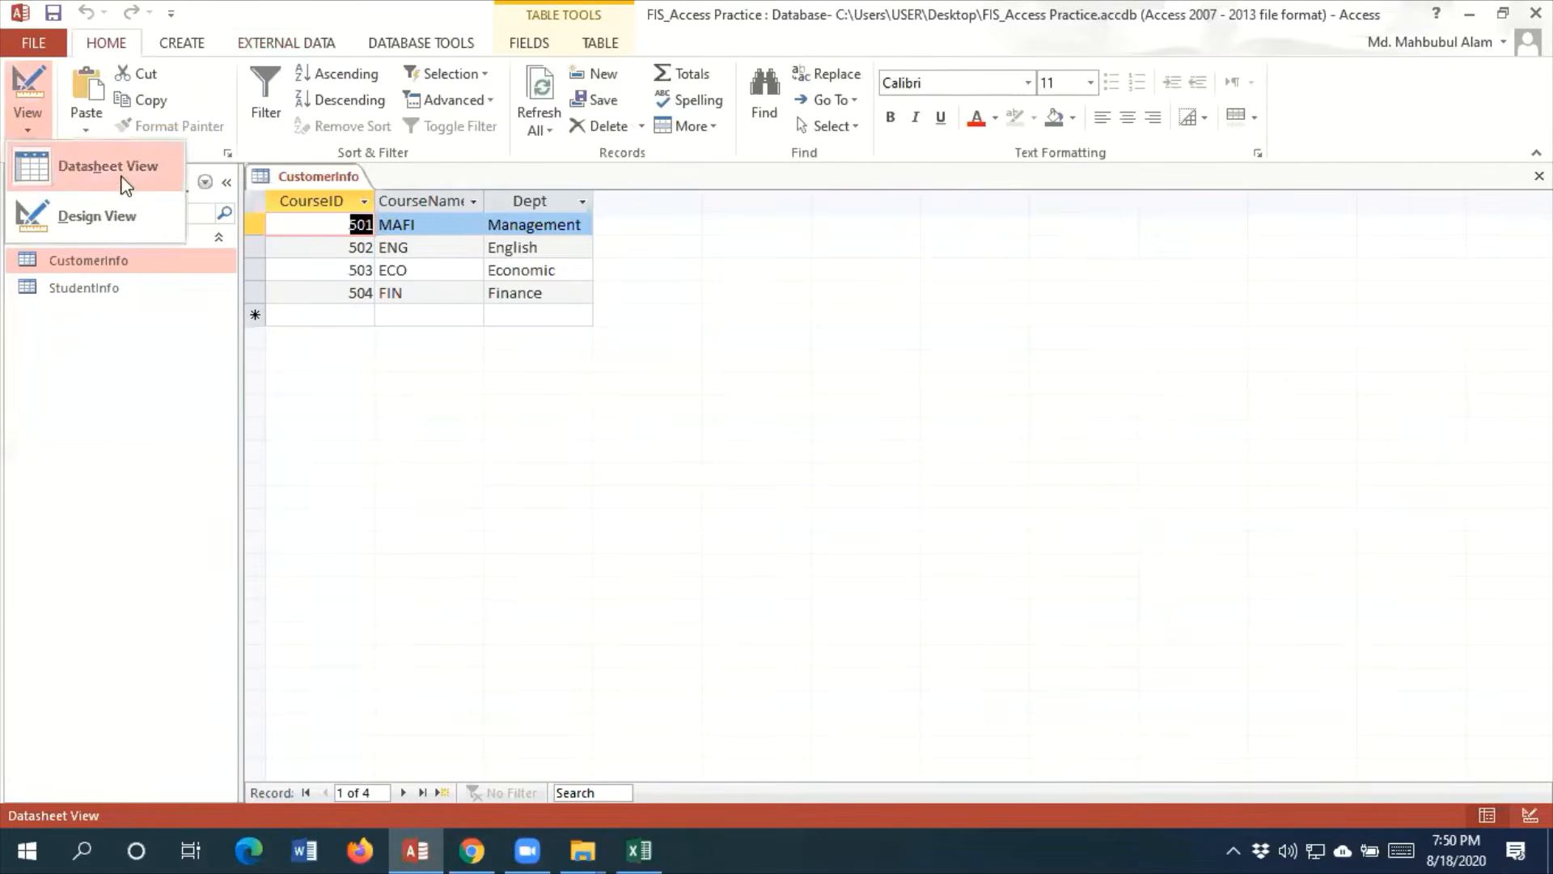
pyautogui.click(95, 219)
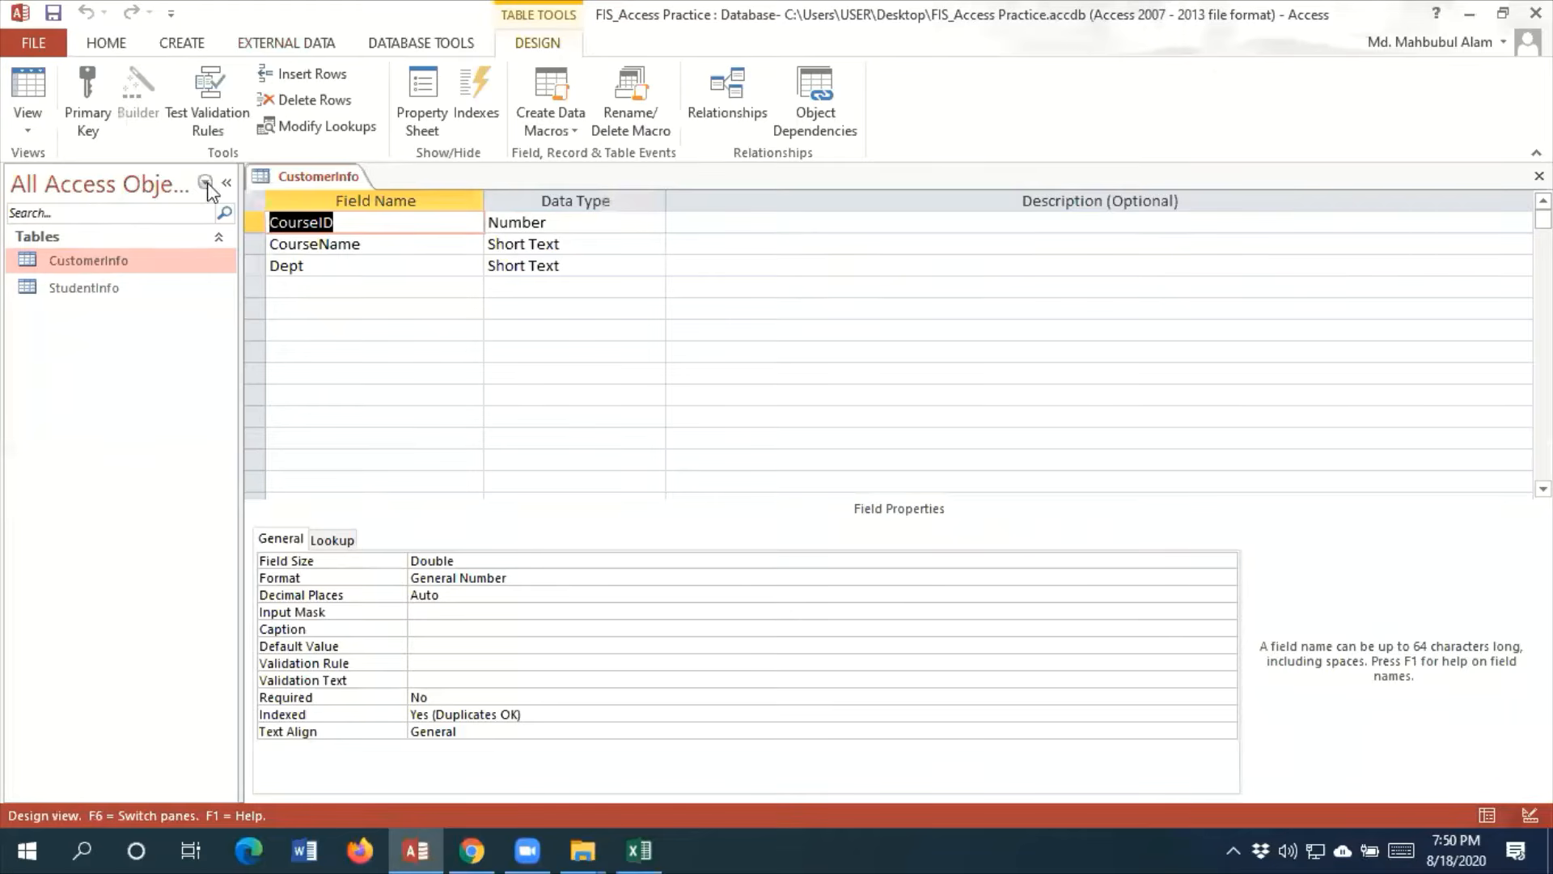
pyautogui.click(87, 128)
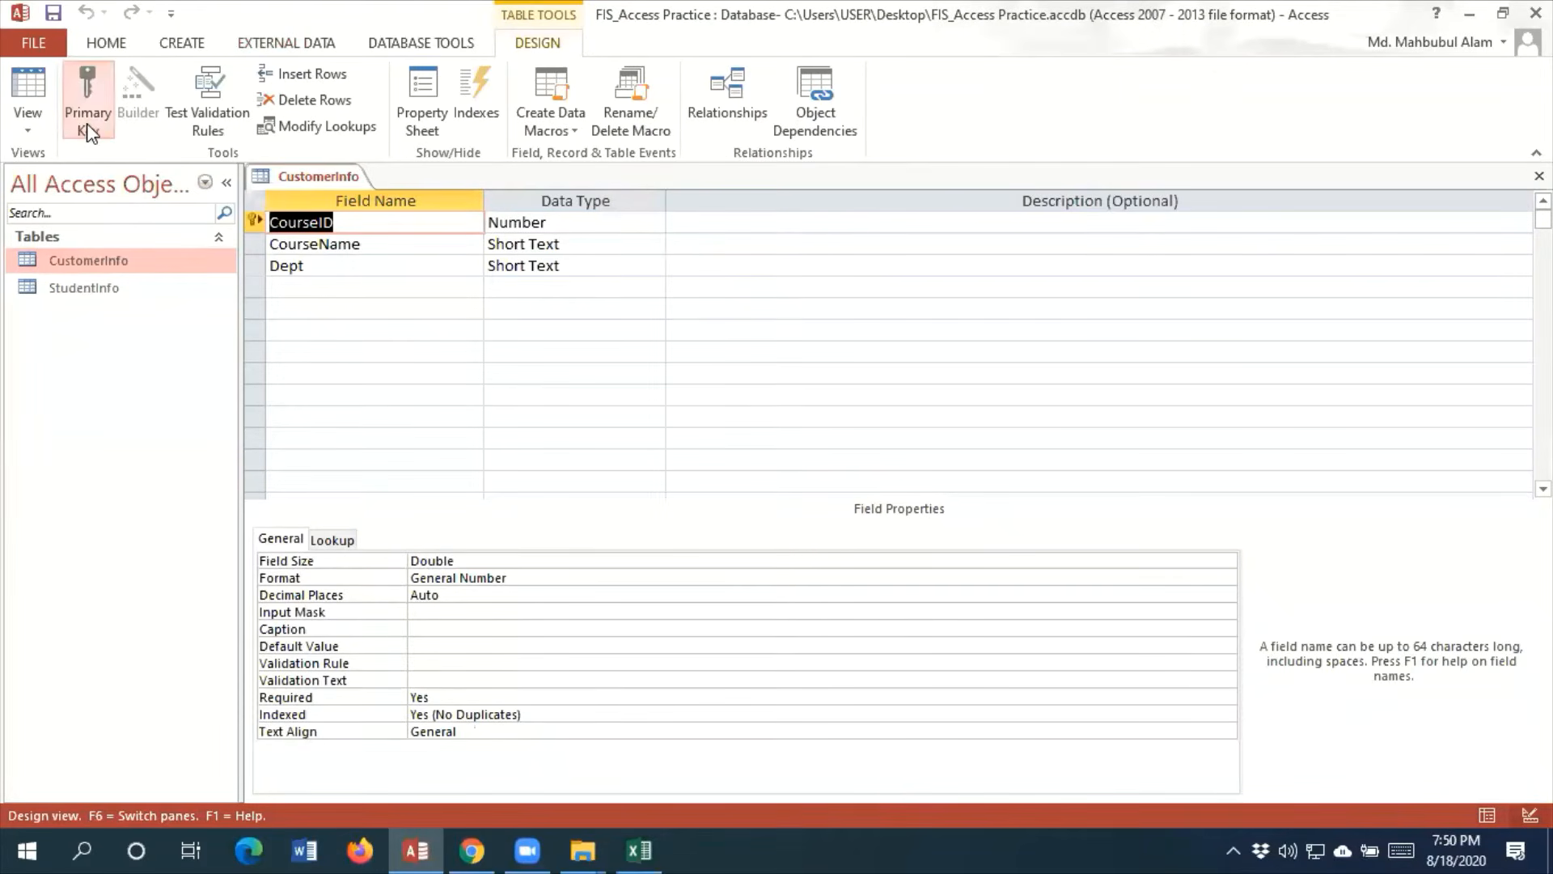
pyautogui.click(54, 13)
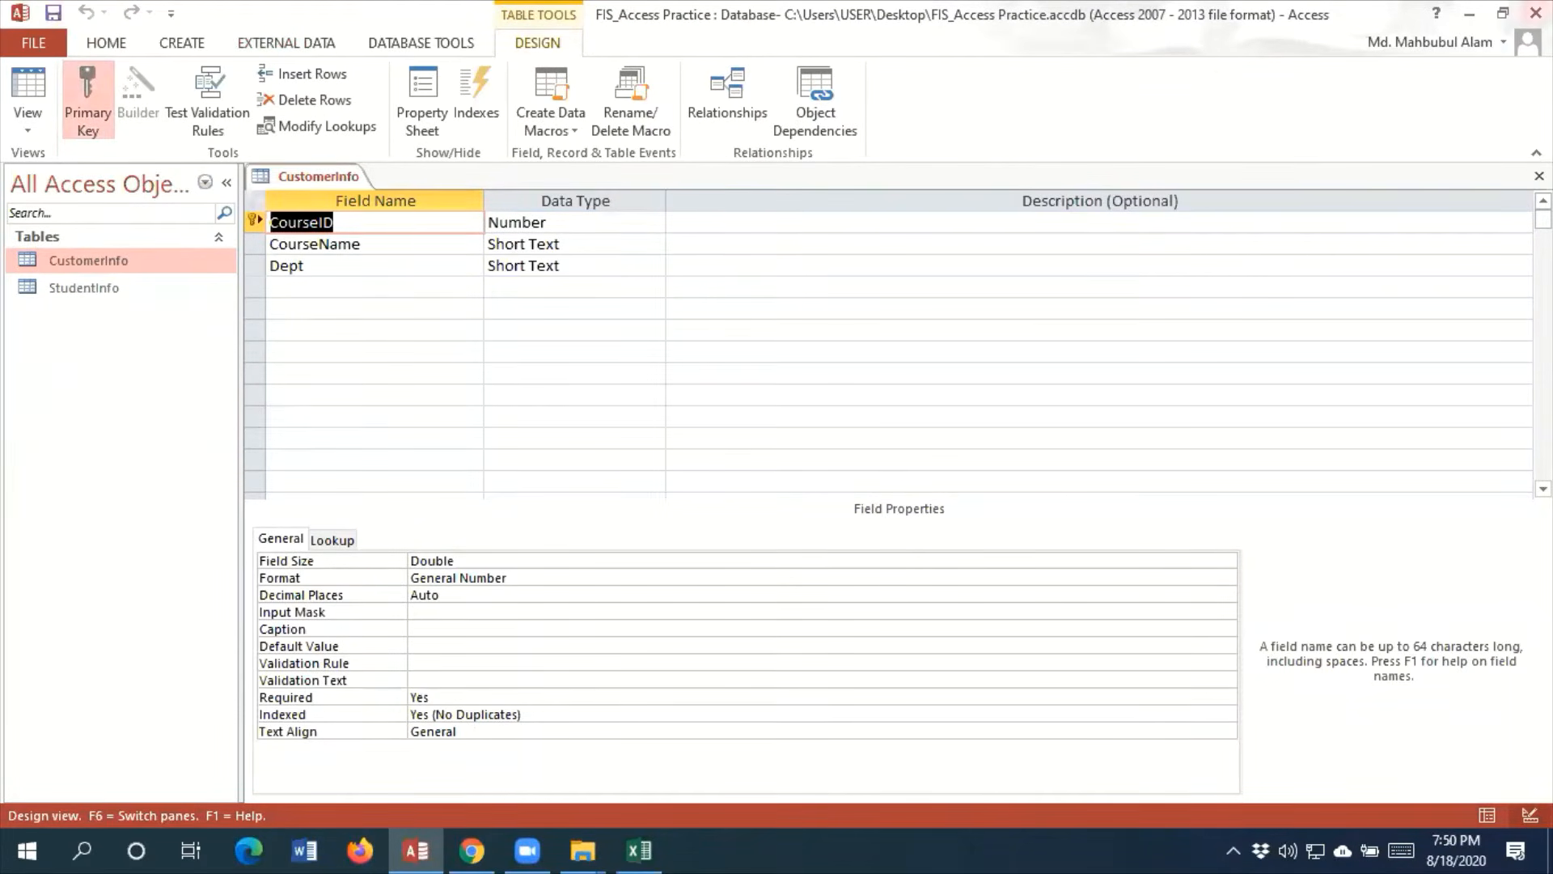
pyautogui.click(1539, 175)
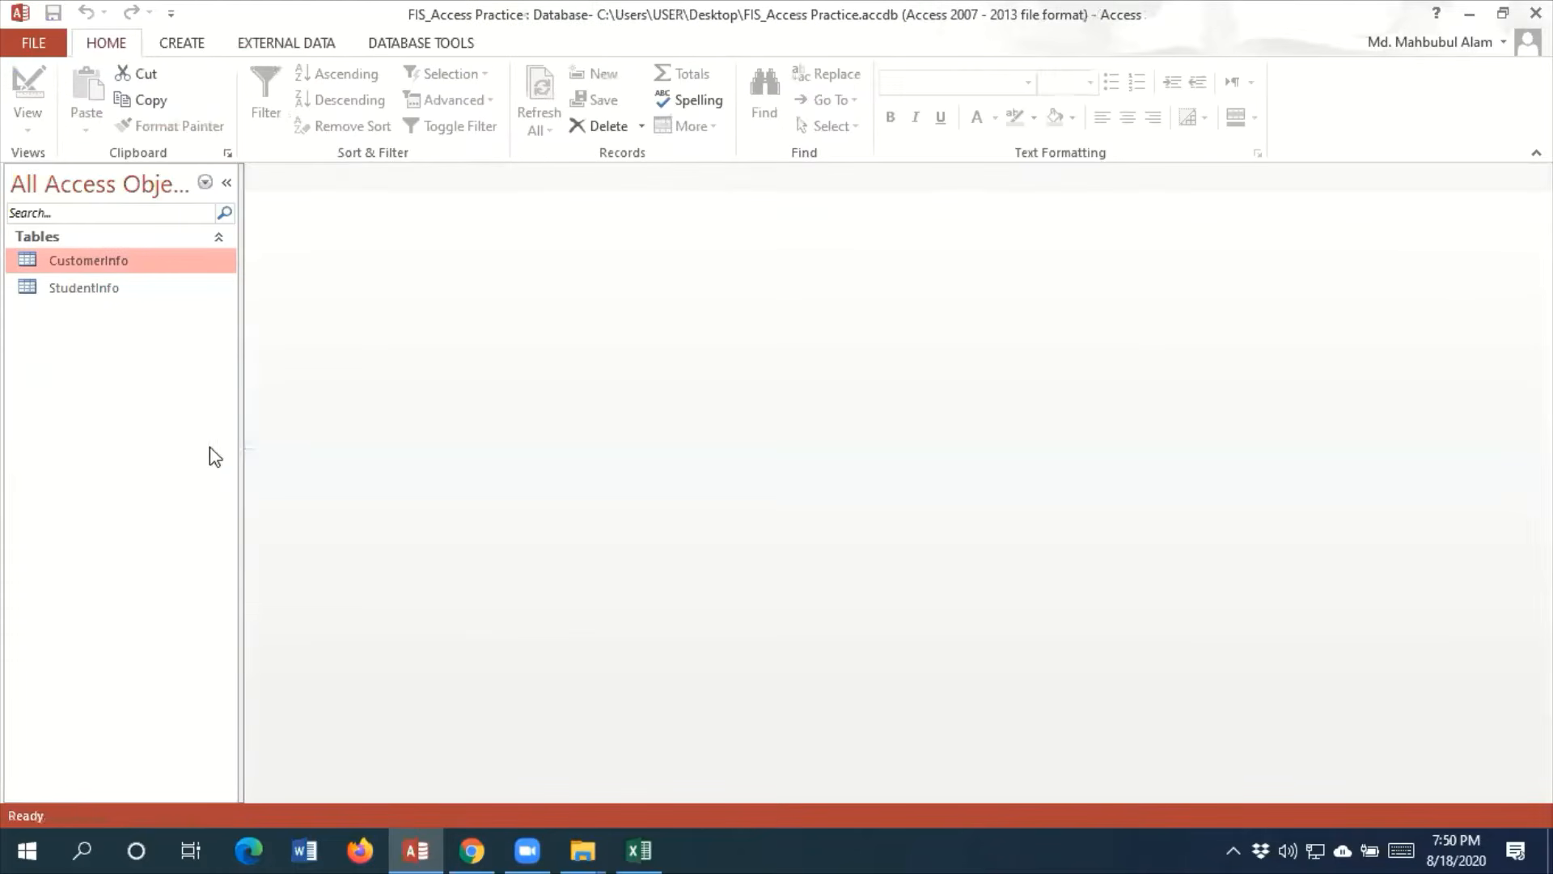
# Start an Excel import from the studentinfo workbook in Downloads and select its PaymentInfo worksheet
pyautogui.click(305, 44)
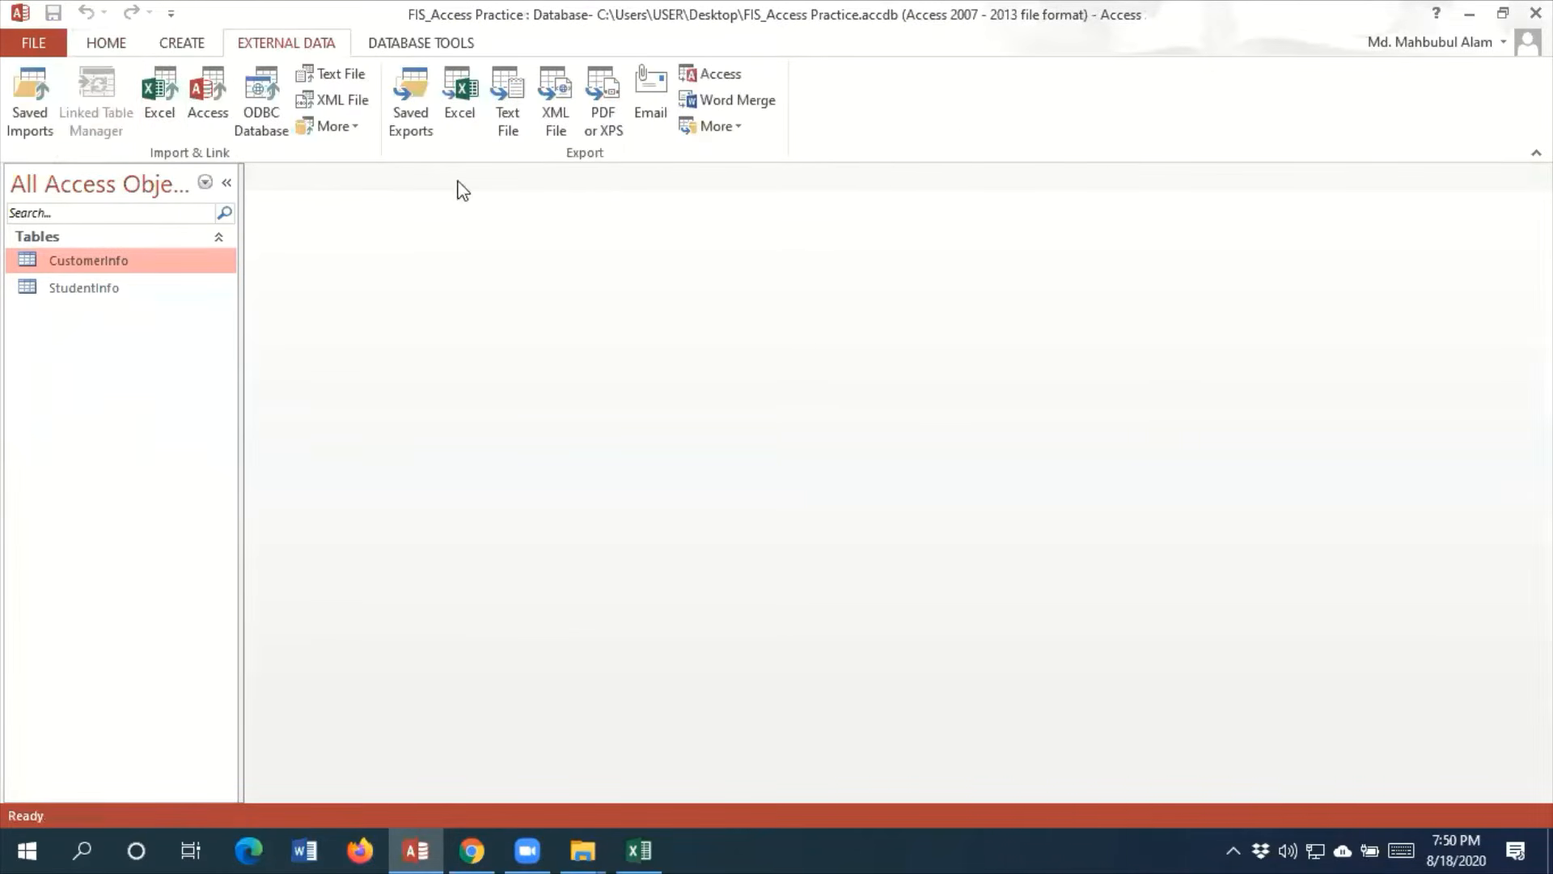
pyautogui.click(159, 105)
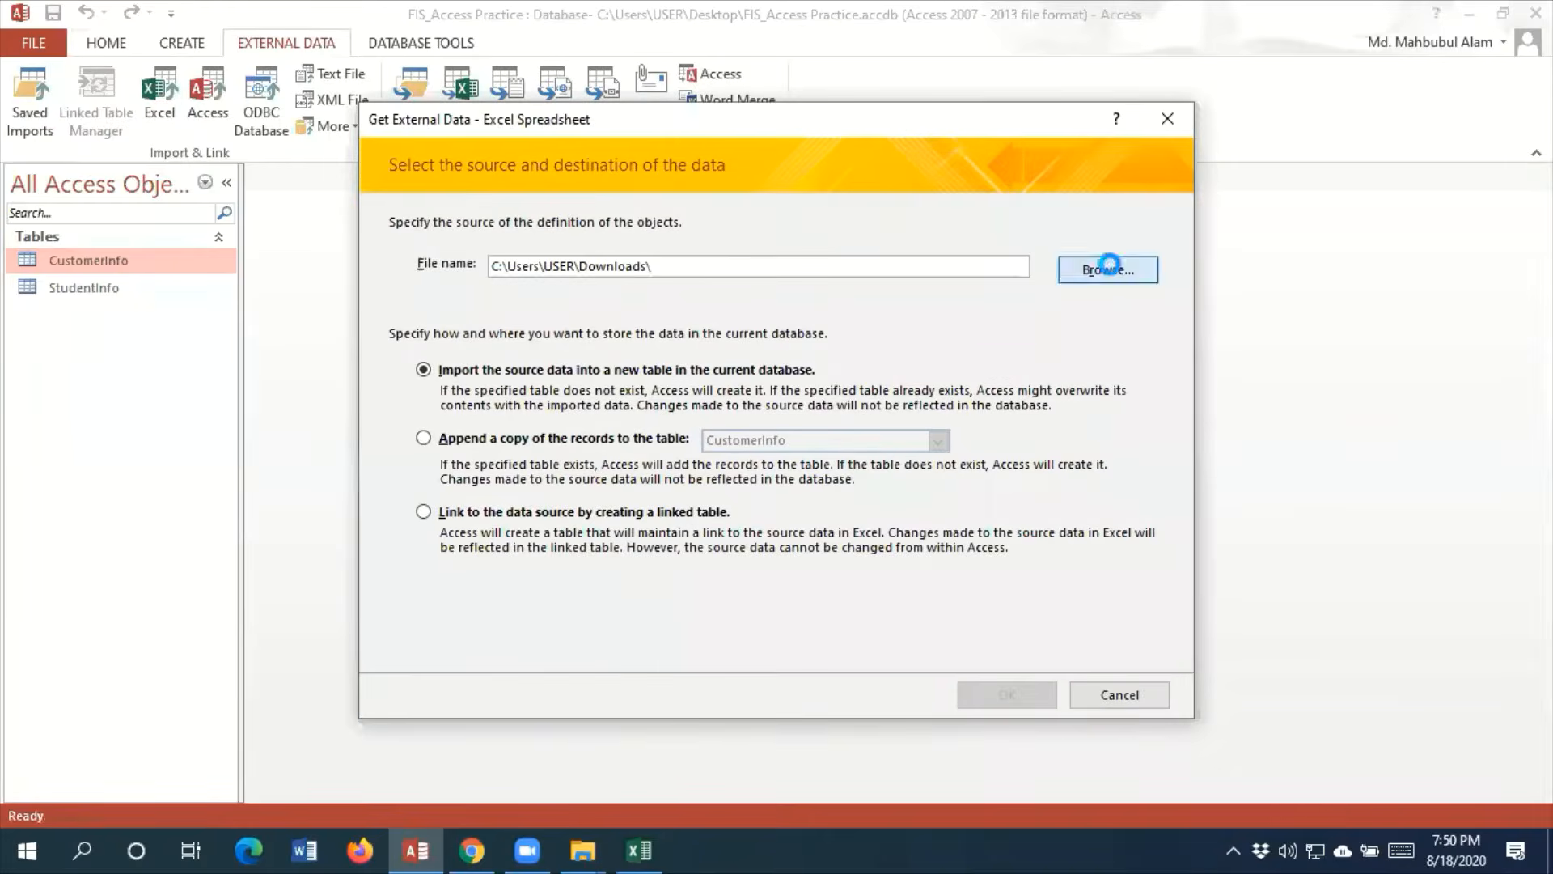
pyautogui.press('Return')
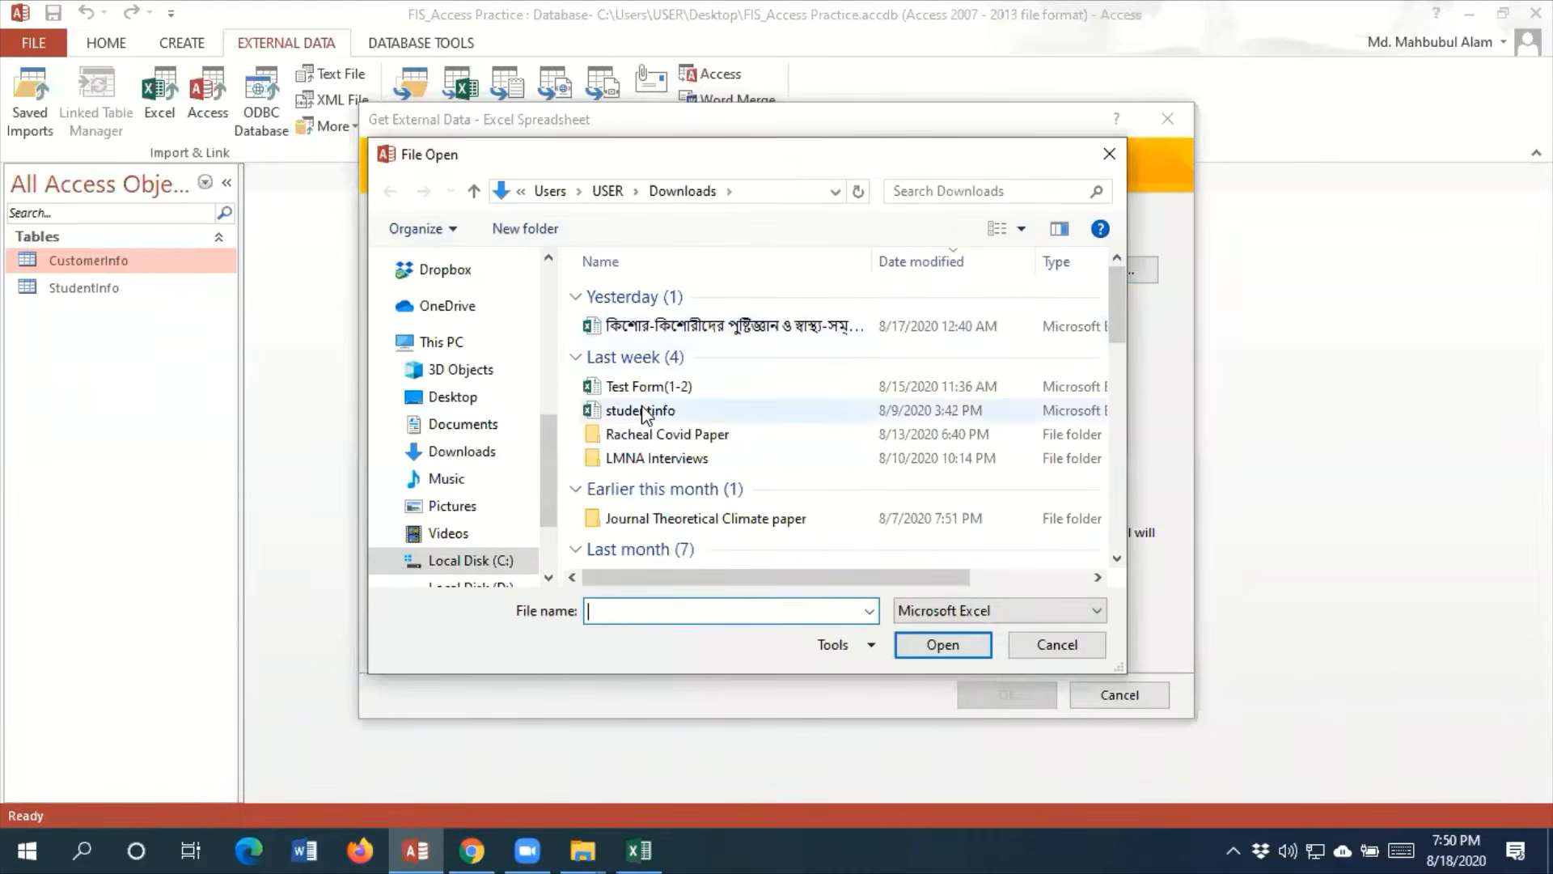
pyautogui.click(645, 409)
pyautogui.click(940, 644)
pyautogui.click(1000, 692)
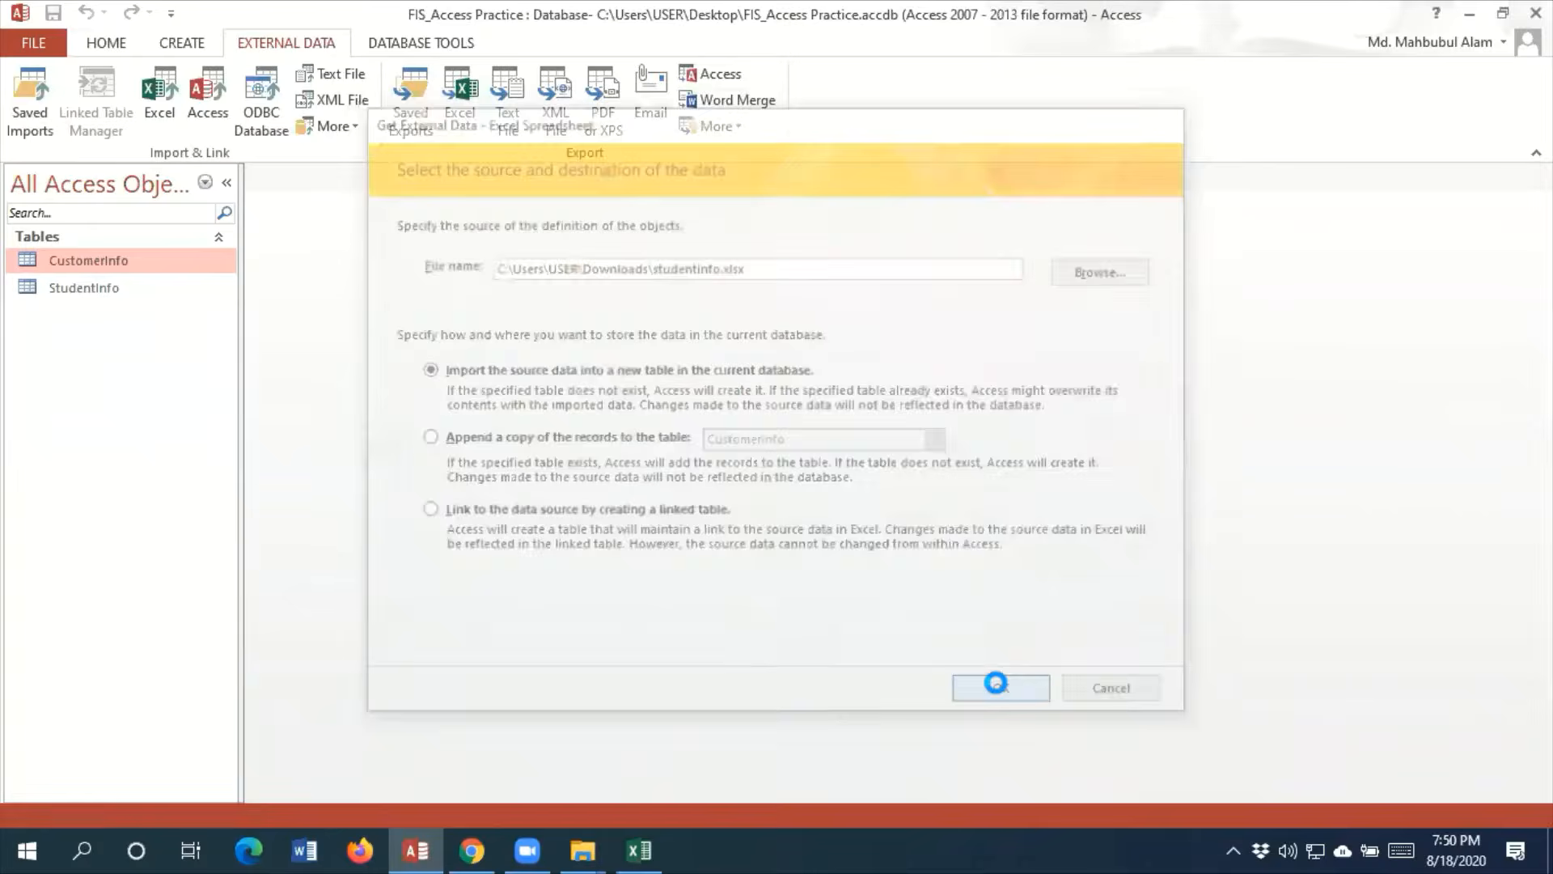
pyautogui.click(589, 205)
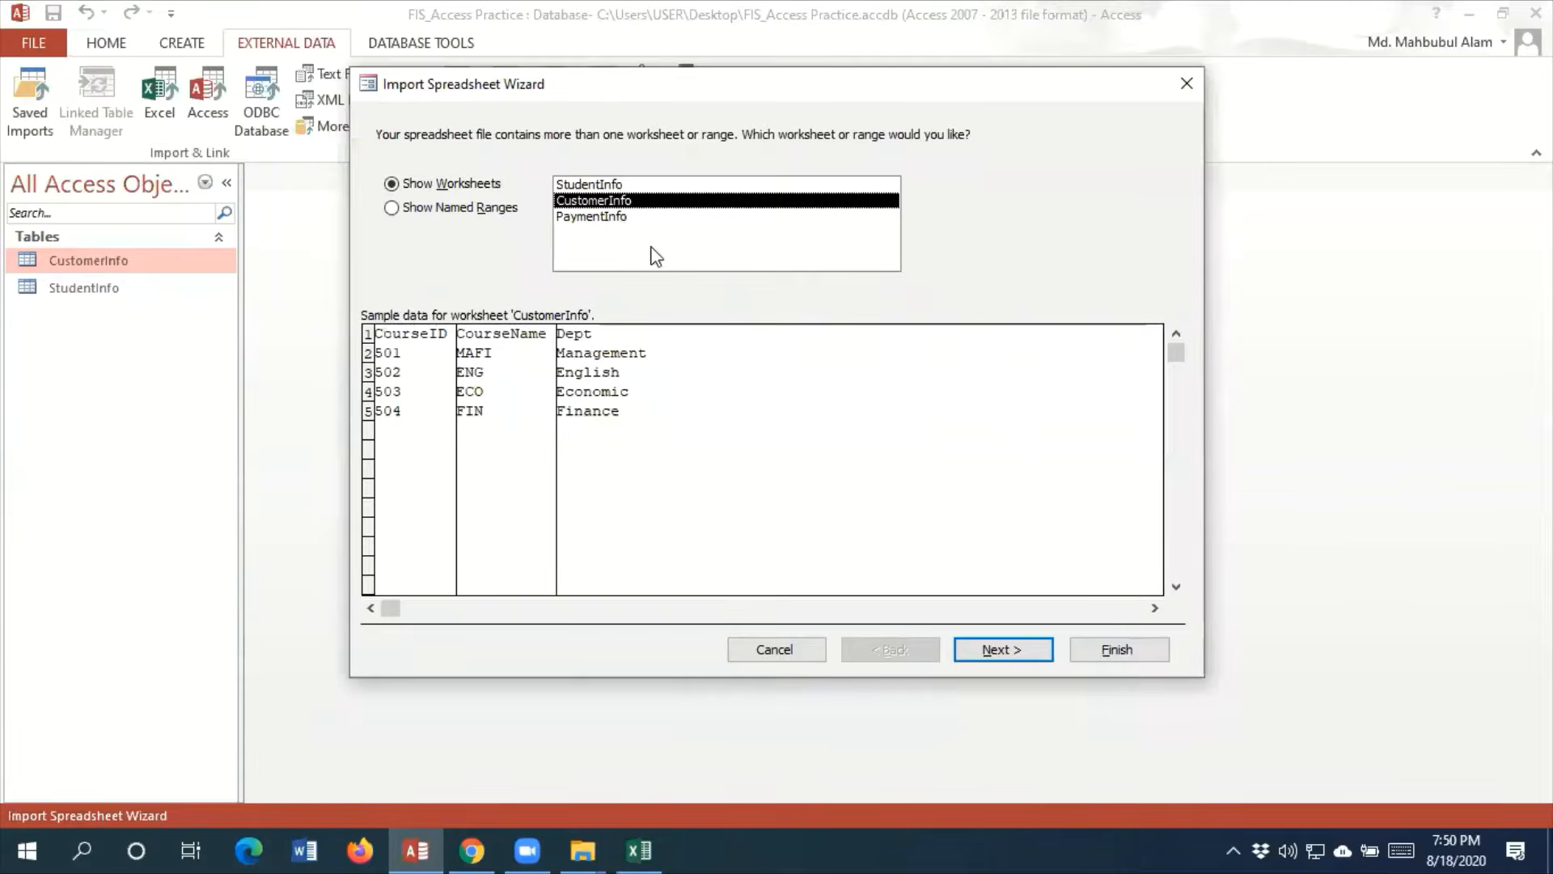
pyautogui.click(605, 217)
# Import the worksheet into a table named PaymentInfo with first-row headings and no primary key, without saving the import steps
pyautogui.click(1011, 652)
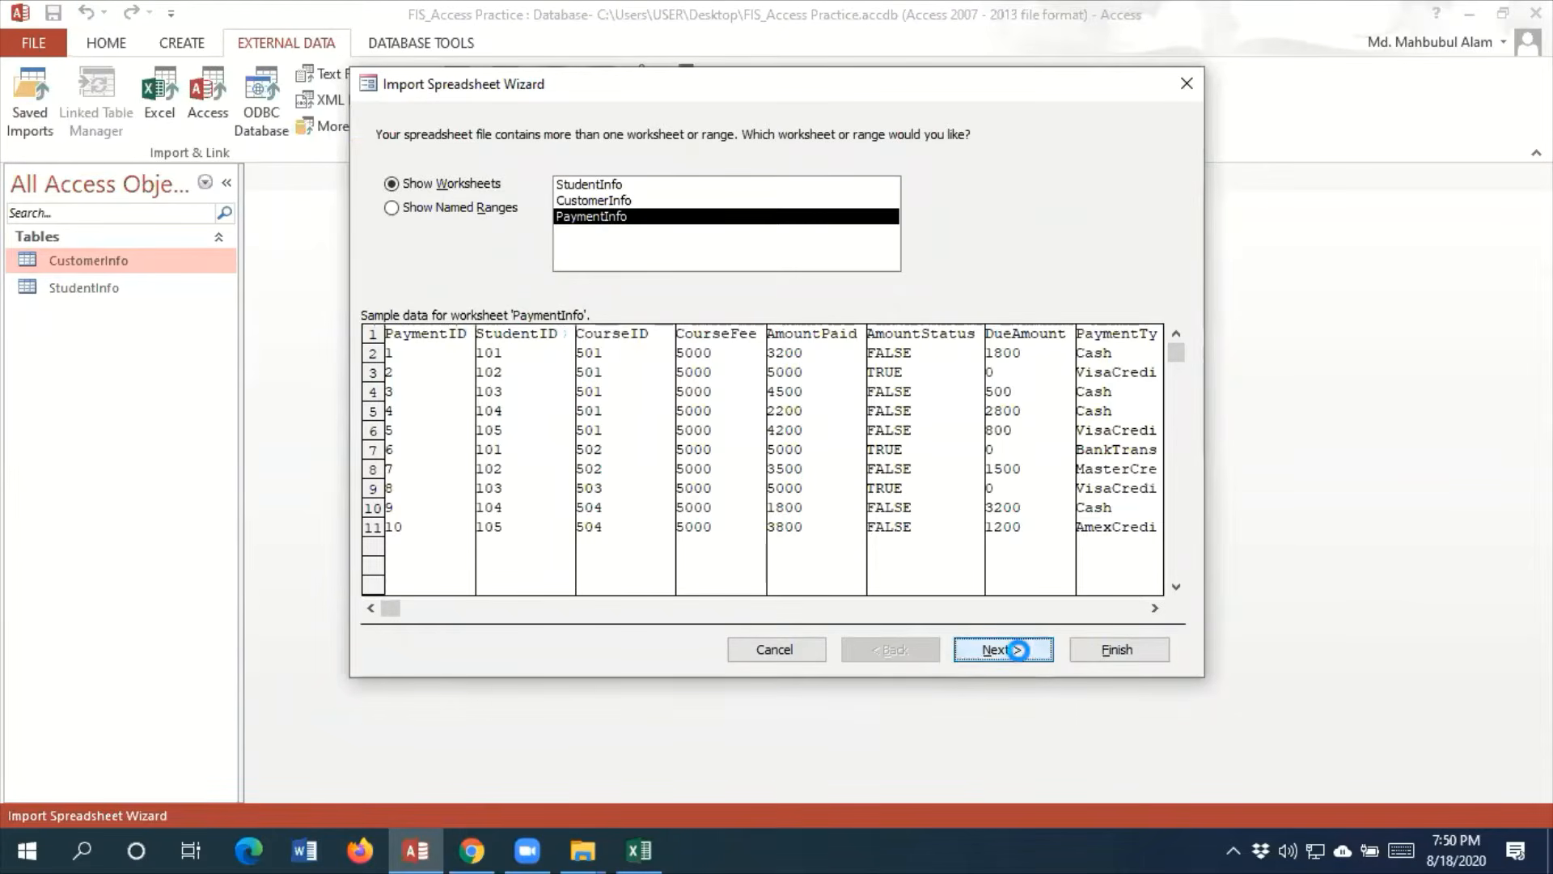
pyautogui.click(1003, 650)
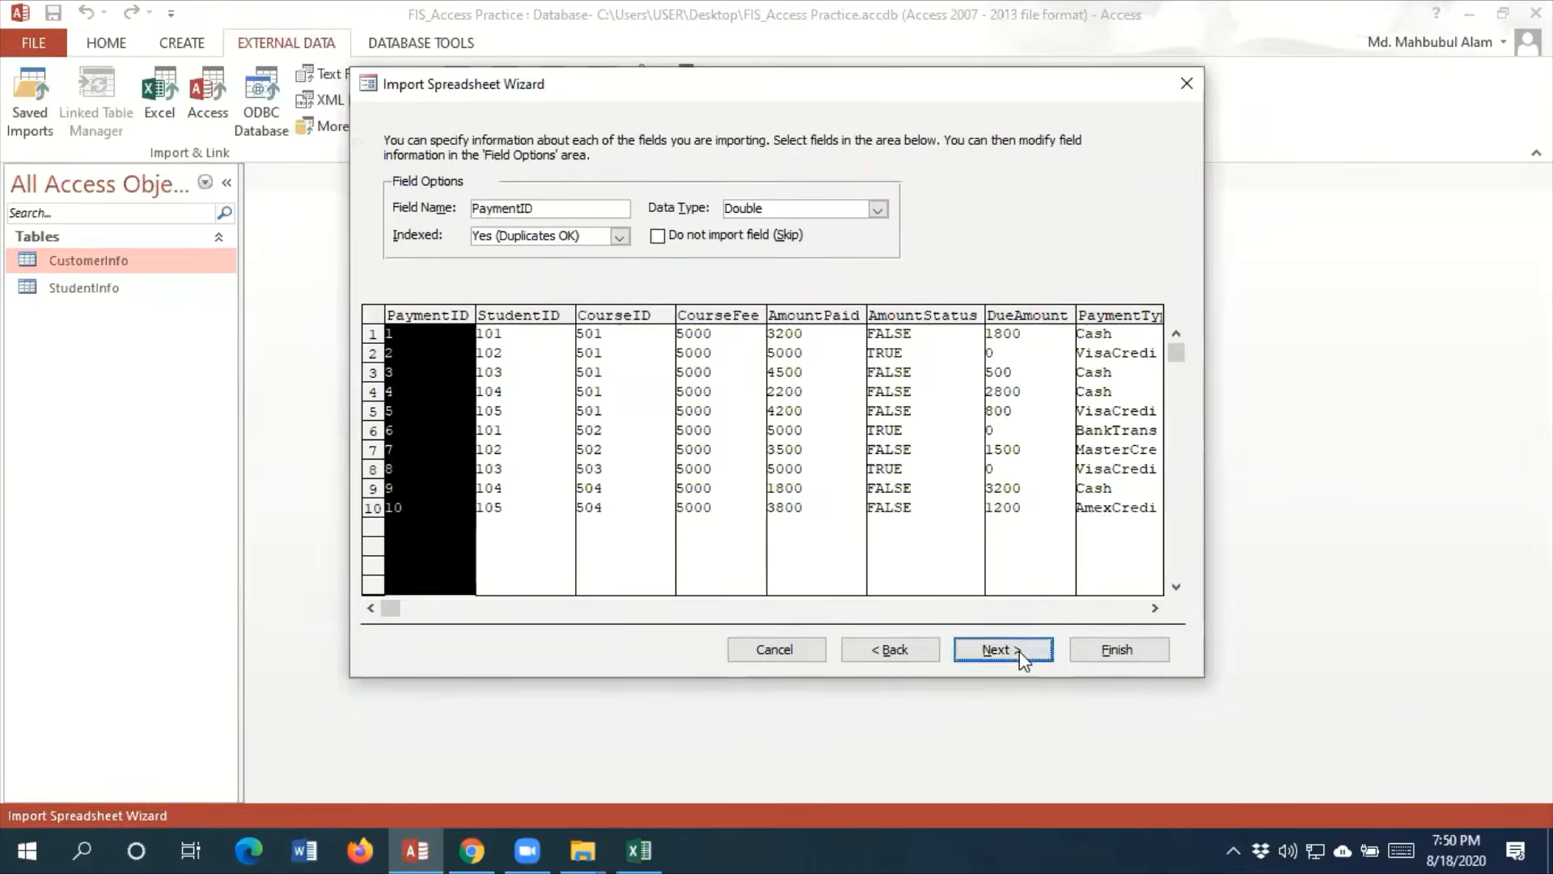
pyautogui.click(1003, 650)
pyautogui.click(610, 254)
pyautogui.click(1003, 649)
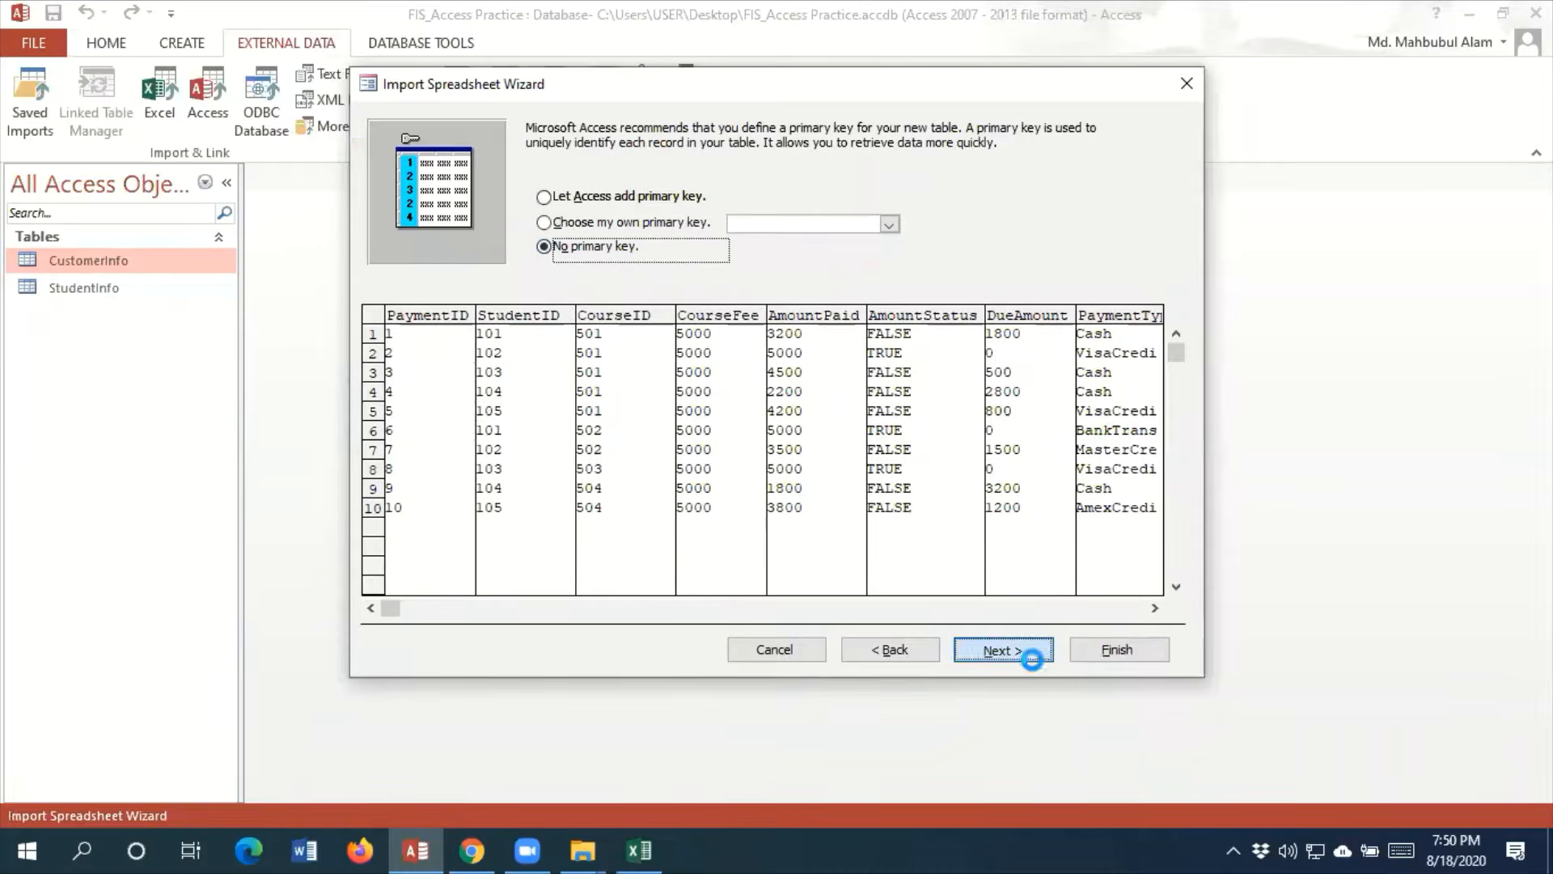
pyautogui.click(1115, 651)
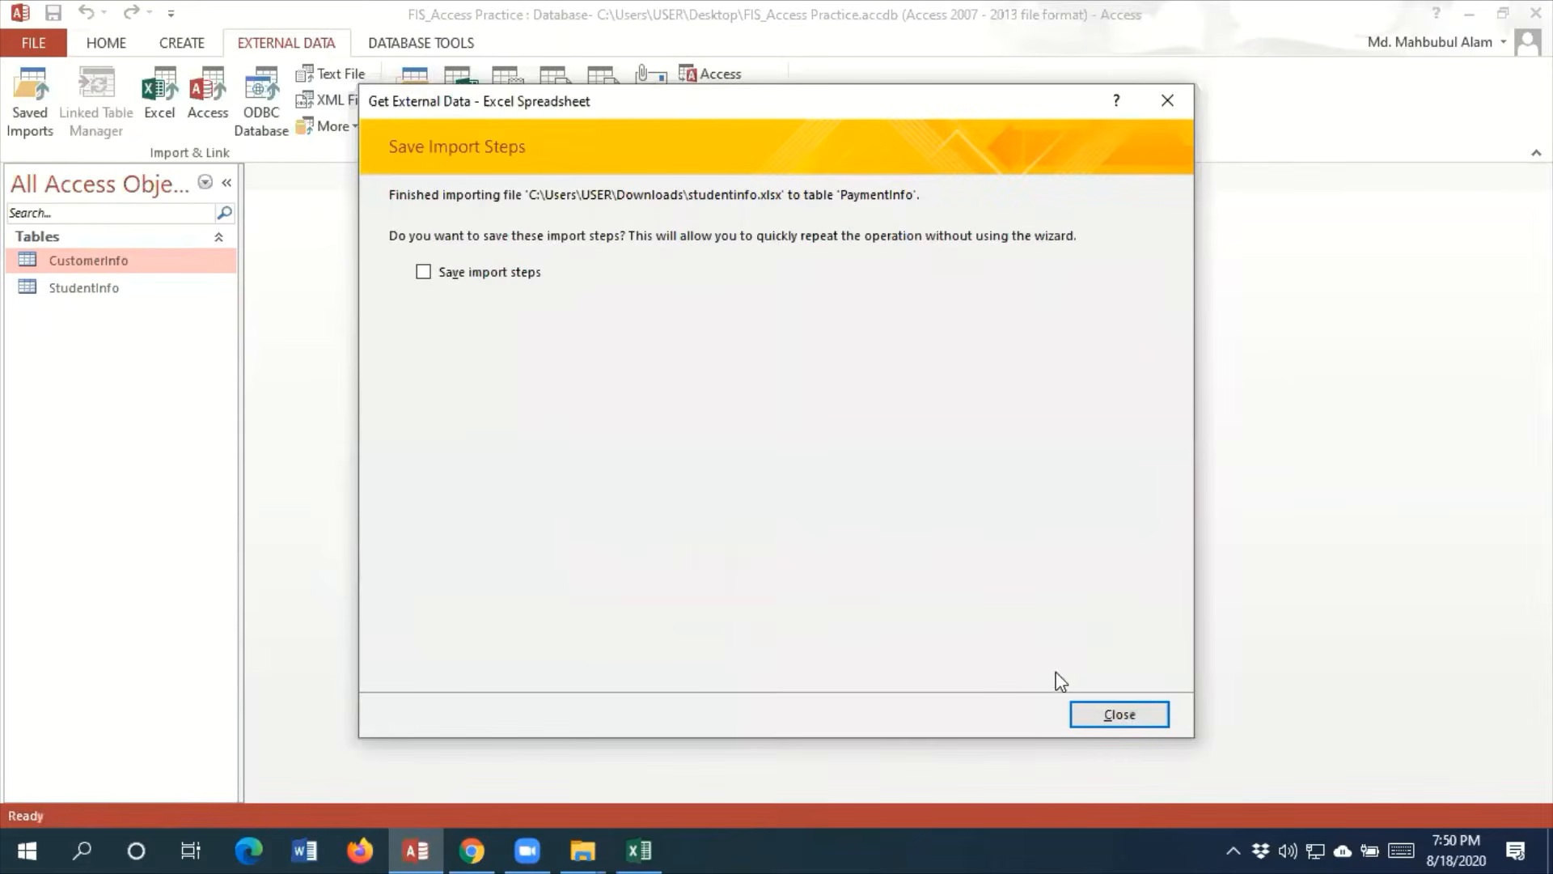
pyautogui.click(1119, 715)
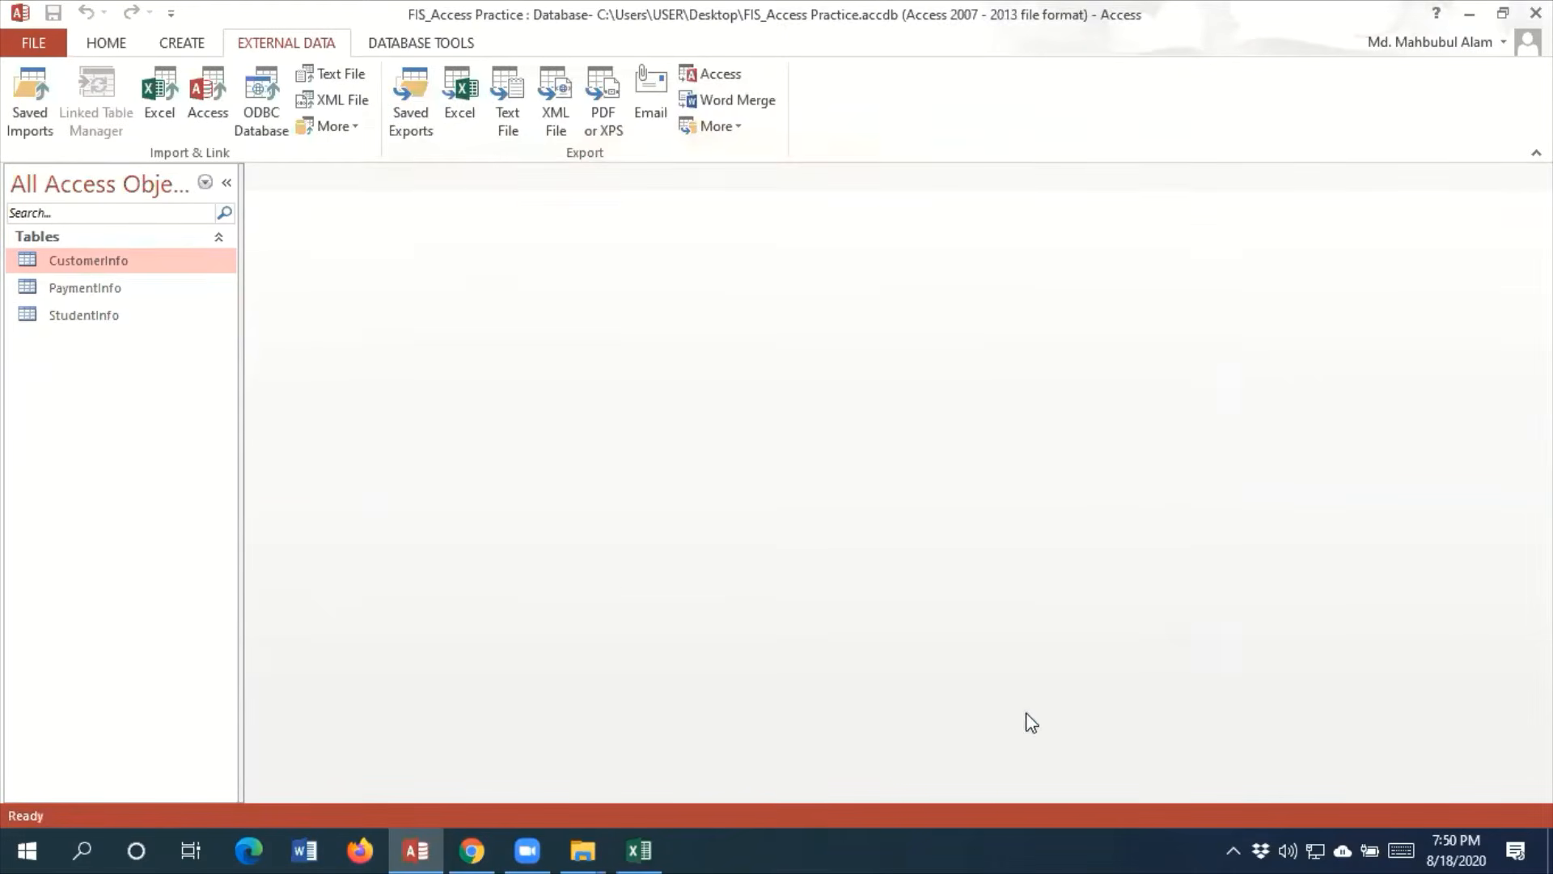
# View the StudentInfo table, close it and open the PaymentInfo table
pyautogui.click(66, 312)
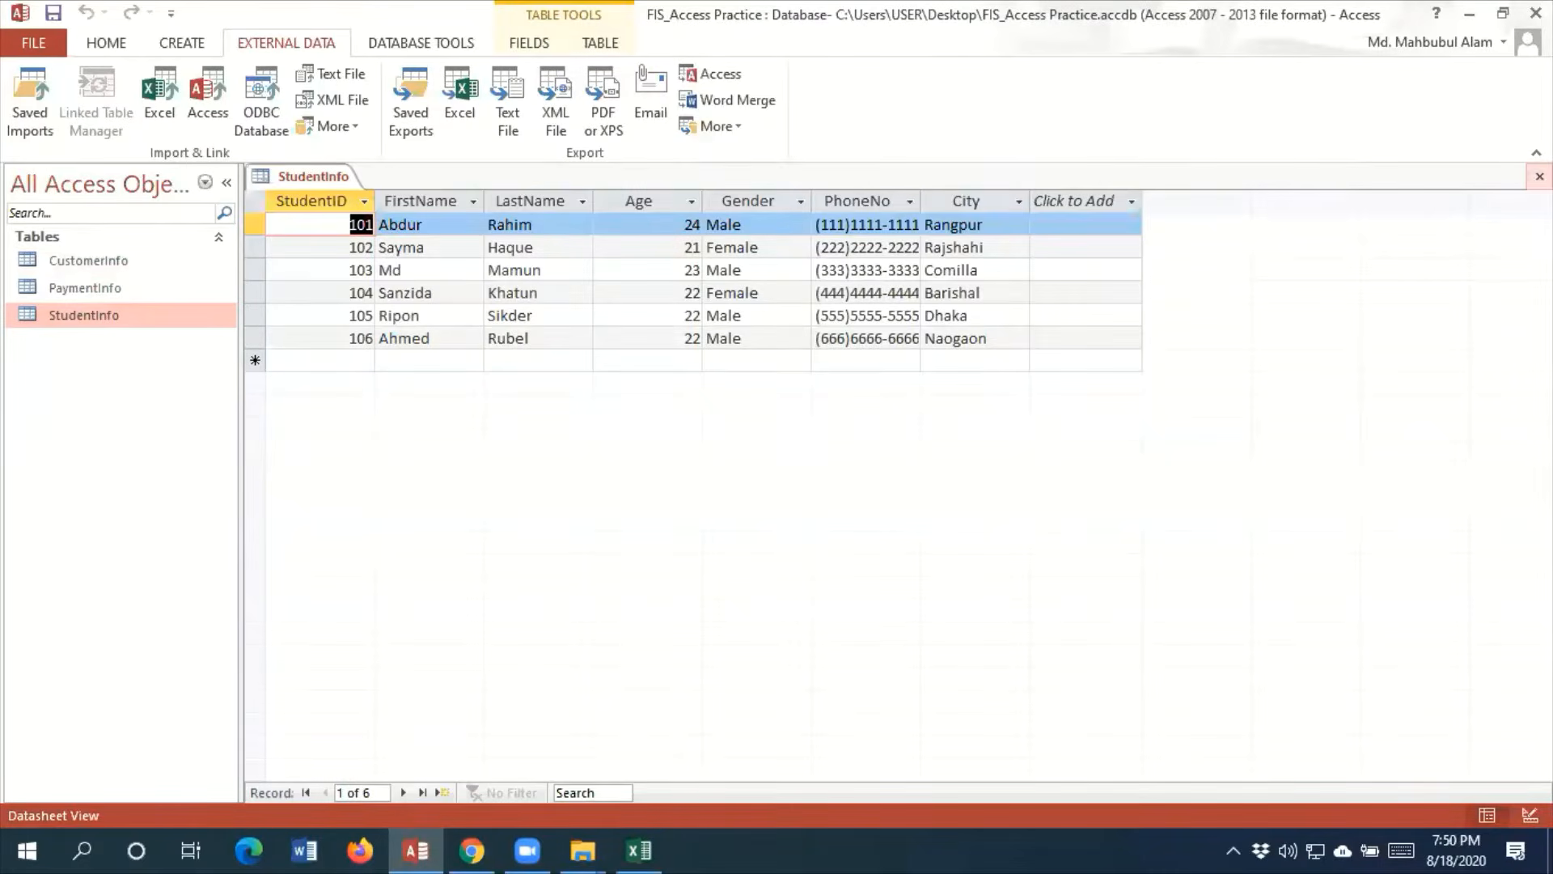
pyautogui.click(1540, 177)
pyautogui.doubleClick(100, 288)
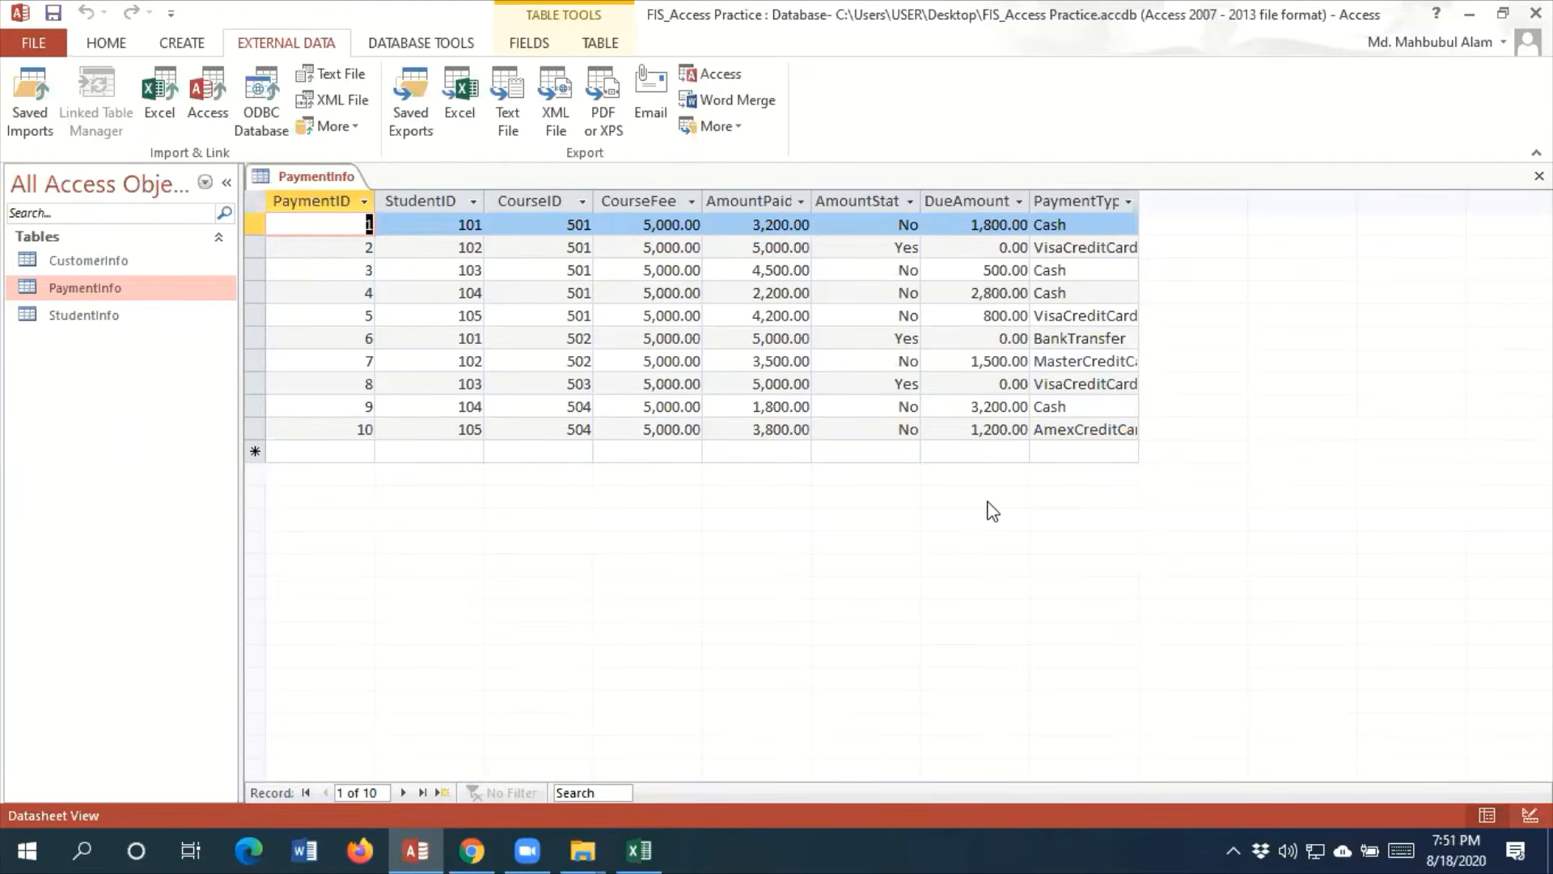
# Look over the PaymentType entries and widen that column until its heading and longest entries fit
pyautogui.click(1034, 218)
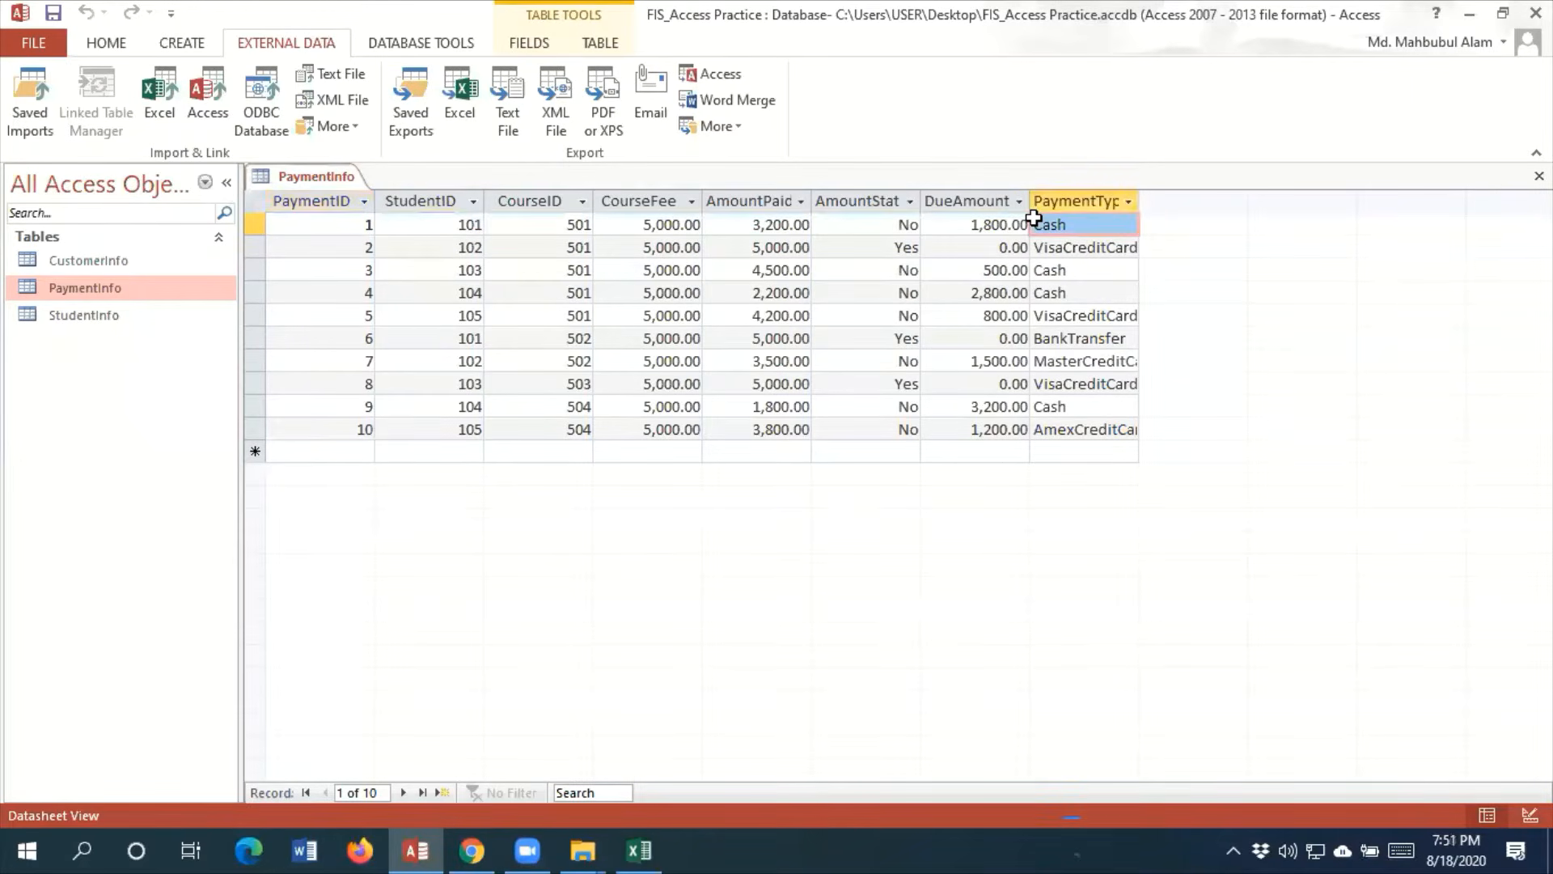
pyautogui.moveTo(1033, 218); pyautogui.dragTo(1075, 438)
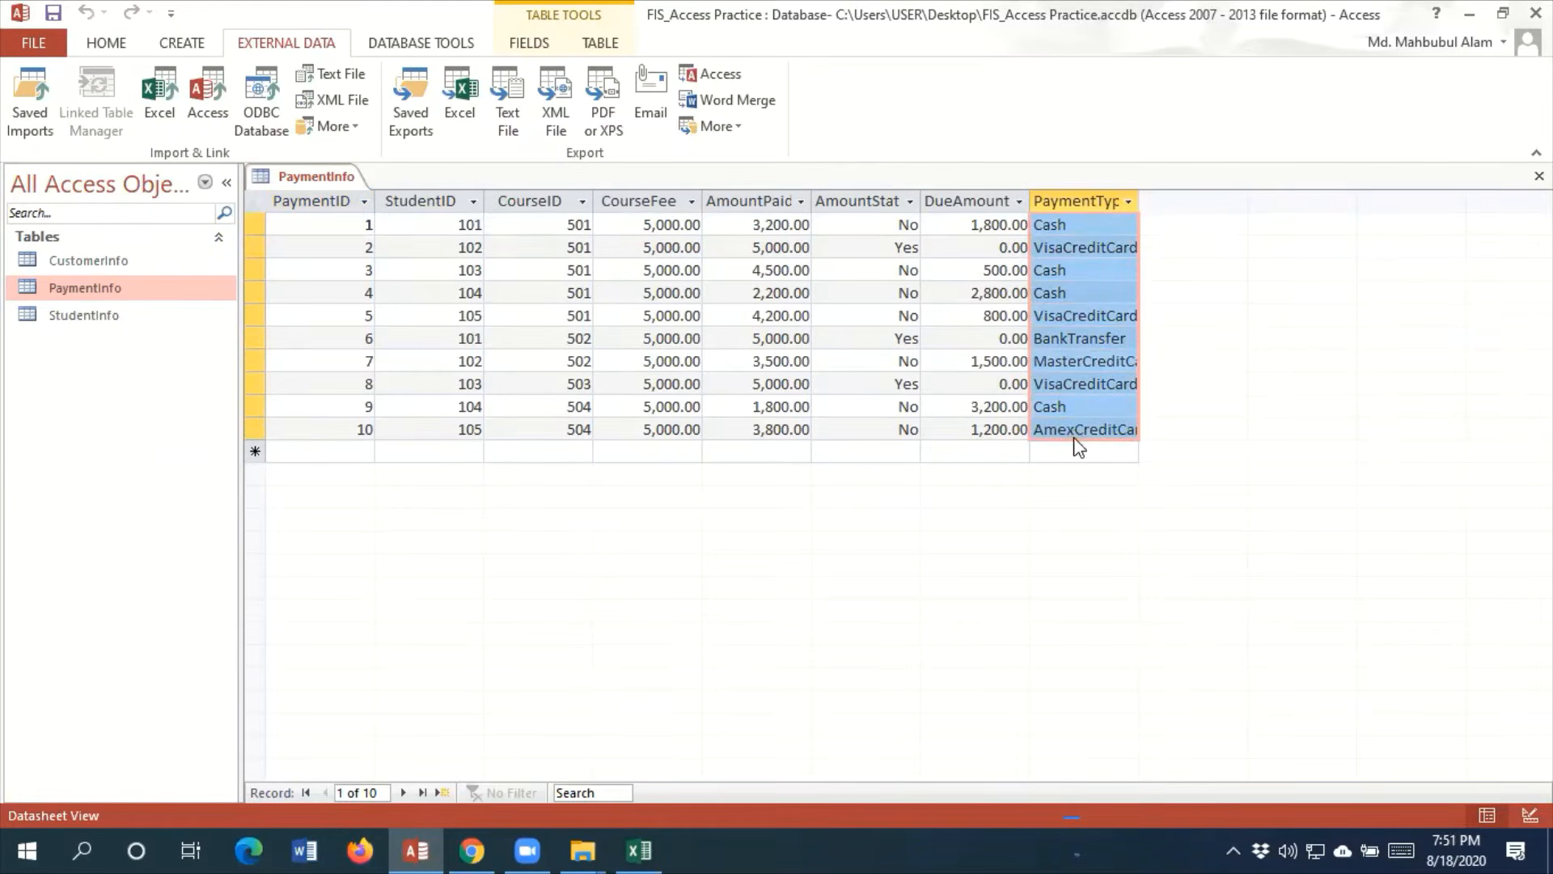
pyautogui.click(1133, 227)
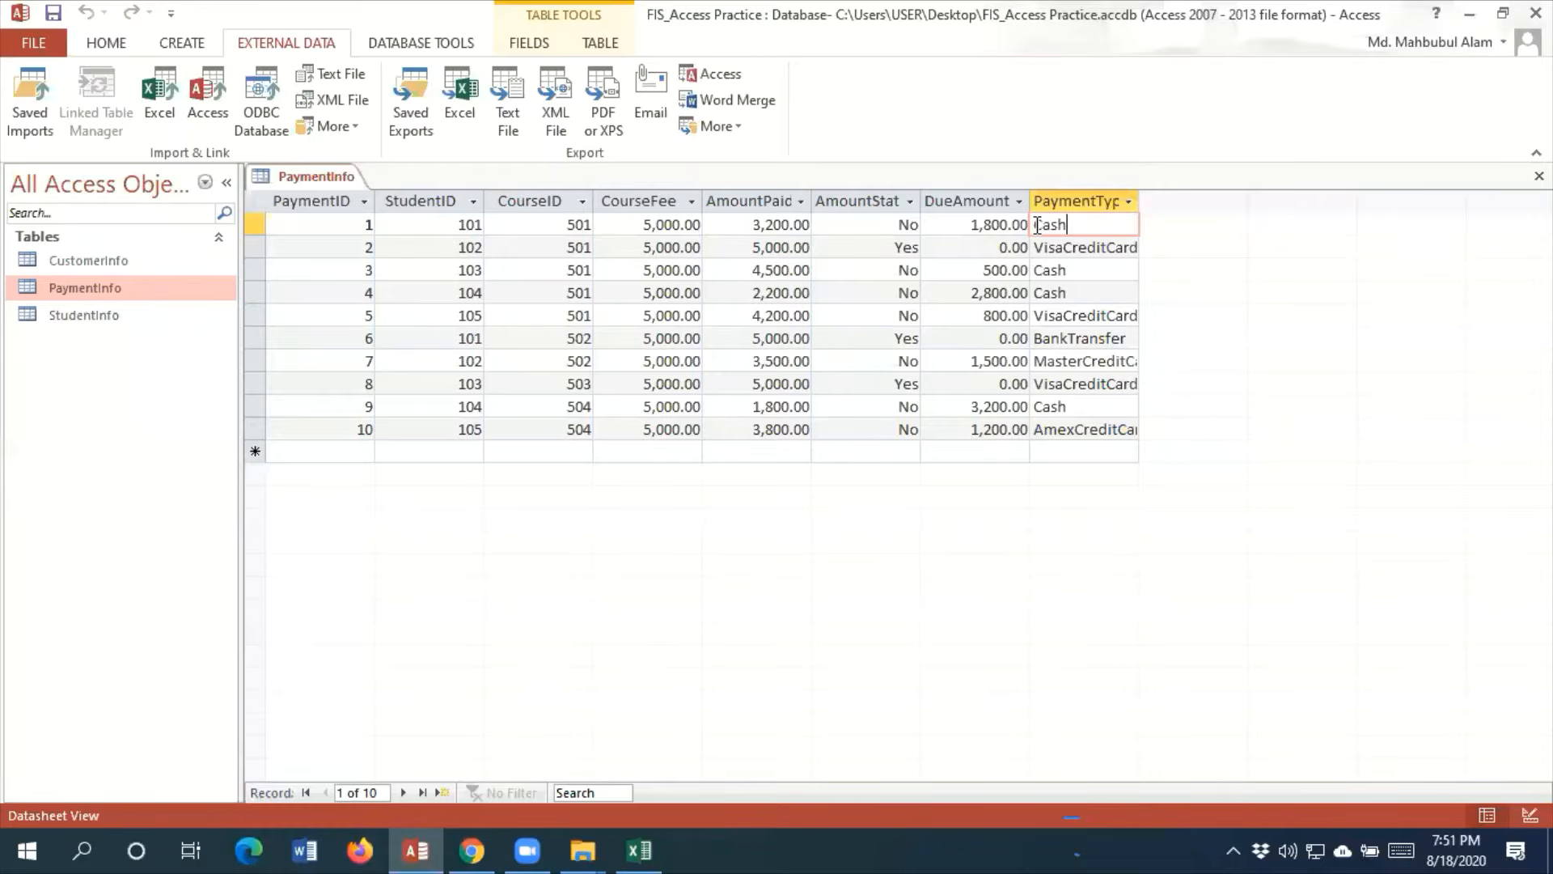
pyautogui.moveTo(1037, 225); pyautogui.dragTo(1093, 233)
pyautogui.moveTo(1138, 201); pyautogui.dragTo(1185, 202)
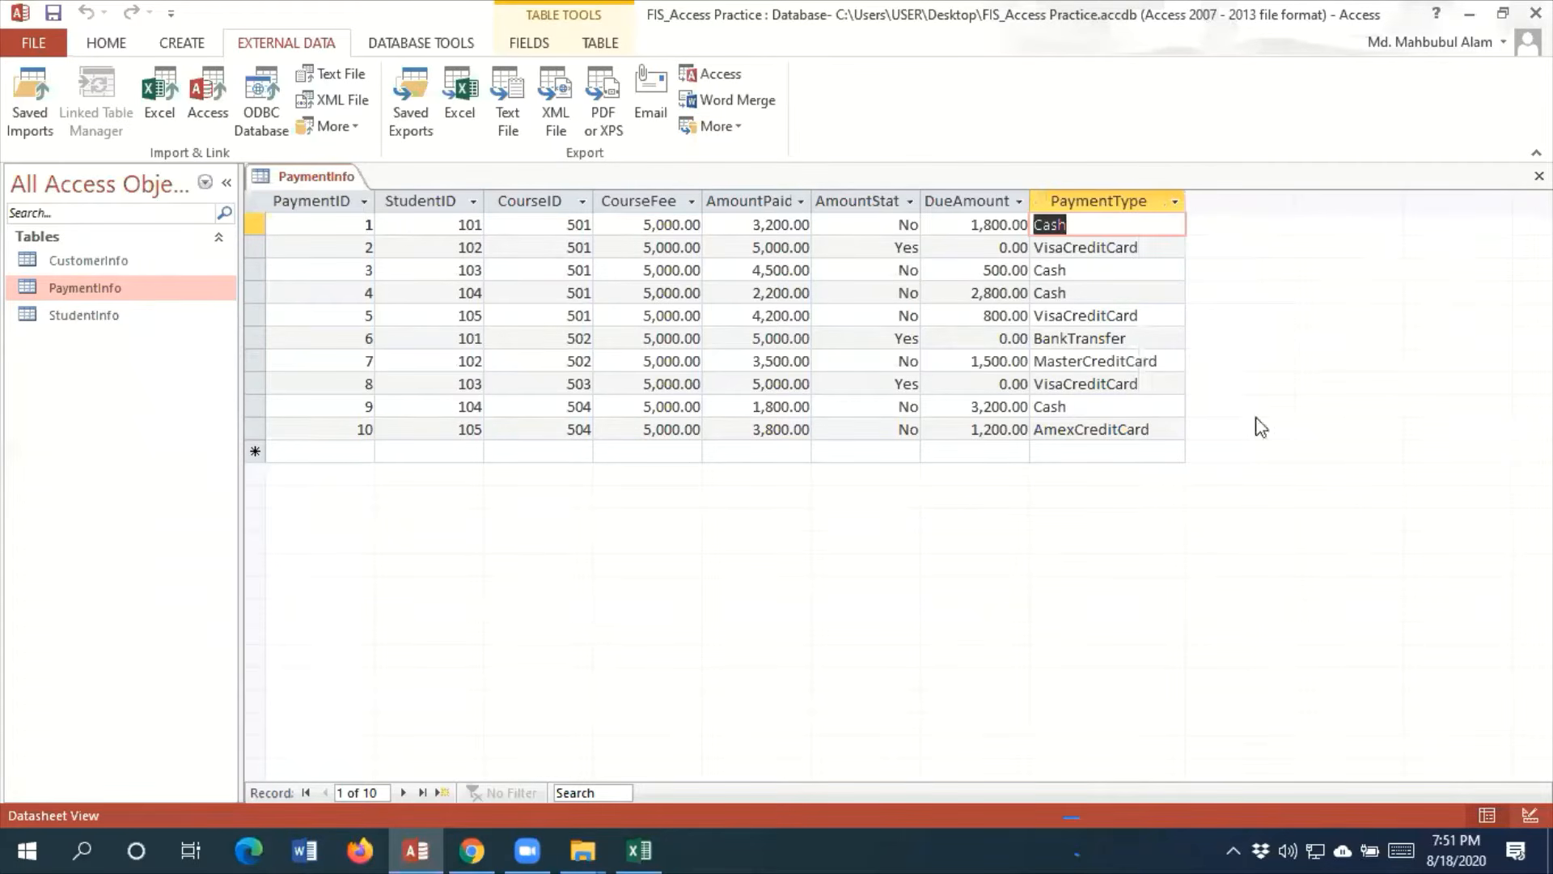
# Switch the PaymentInfo table to Design View and make PaymentID its primary key
pyautogui.click(106, 43)
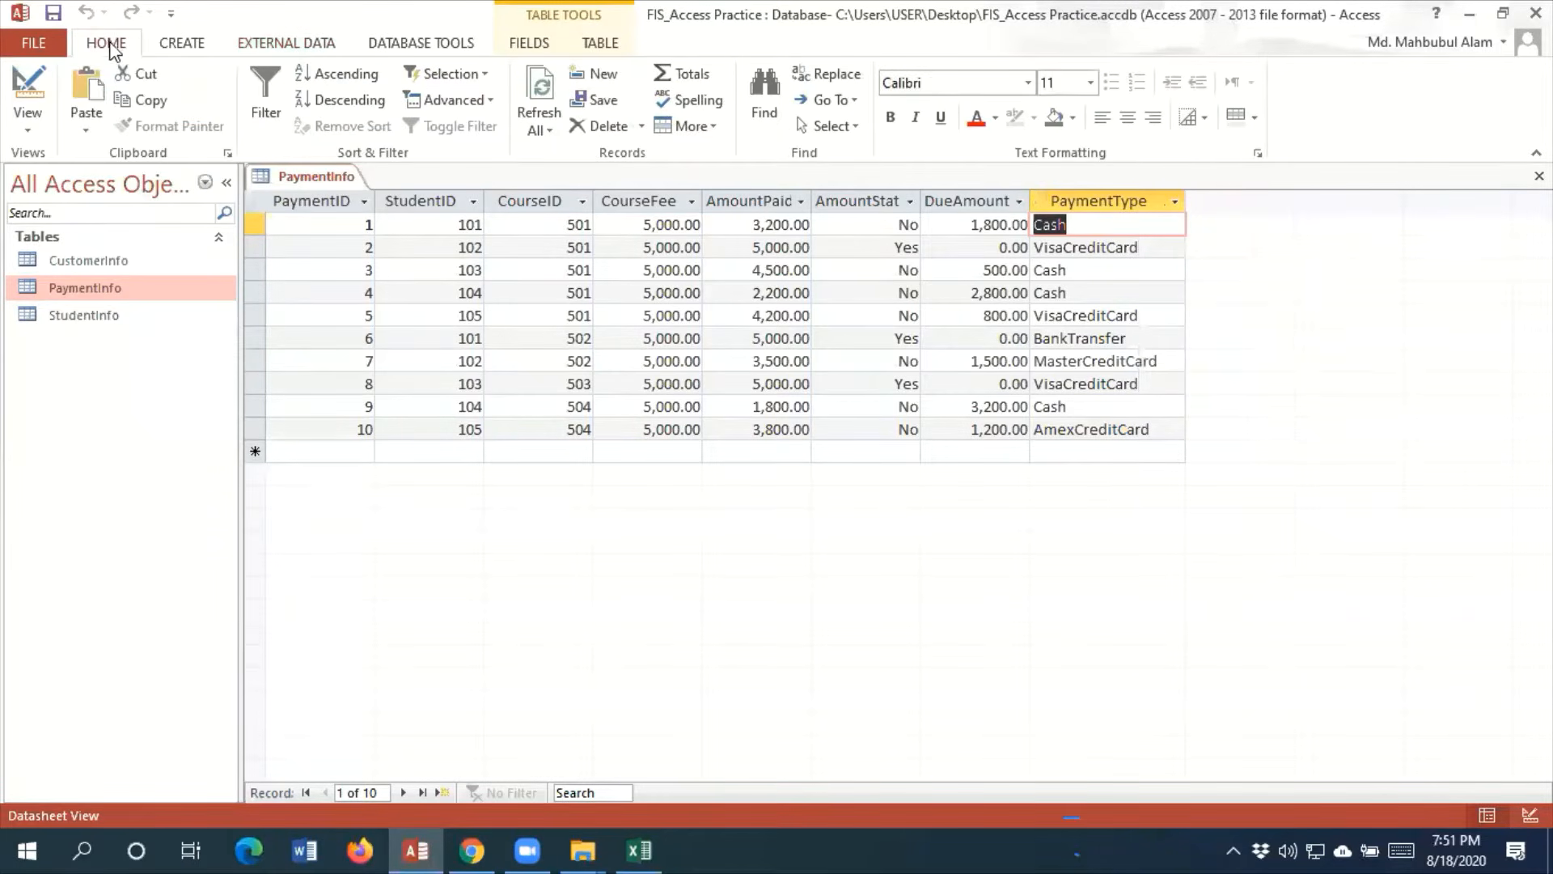
pyautogui.click(27, 128)
pyautogui.click(125, 214)
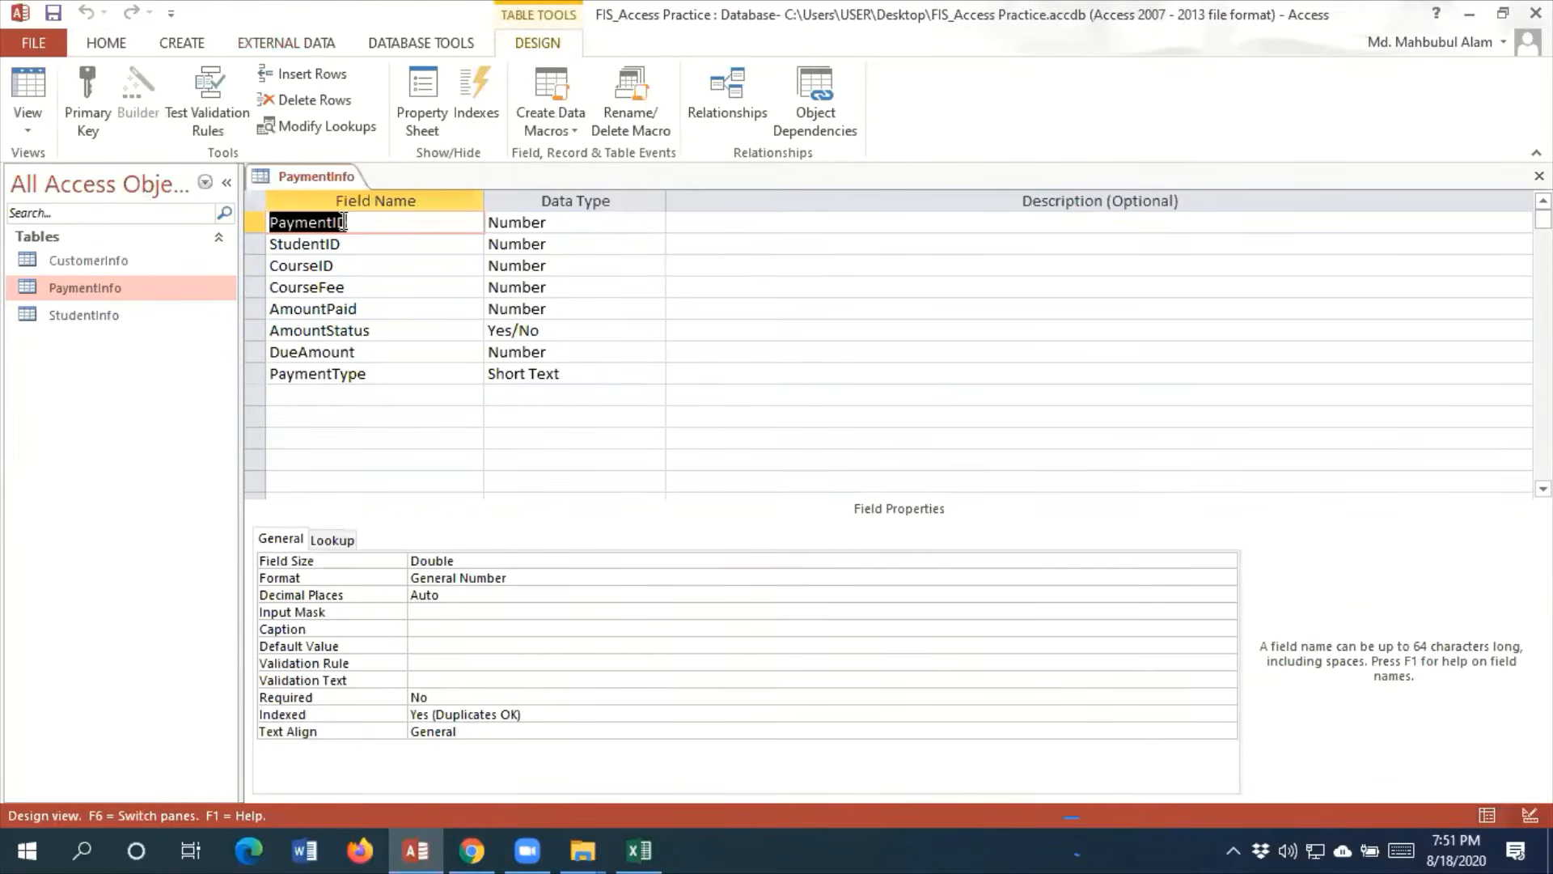
pyautogui.click(89, 113)
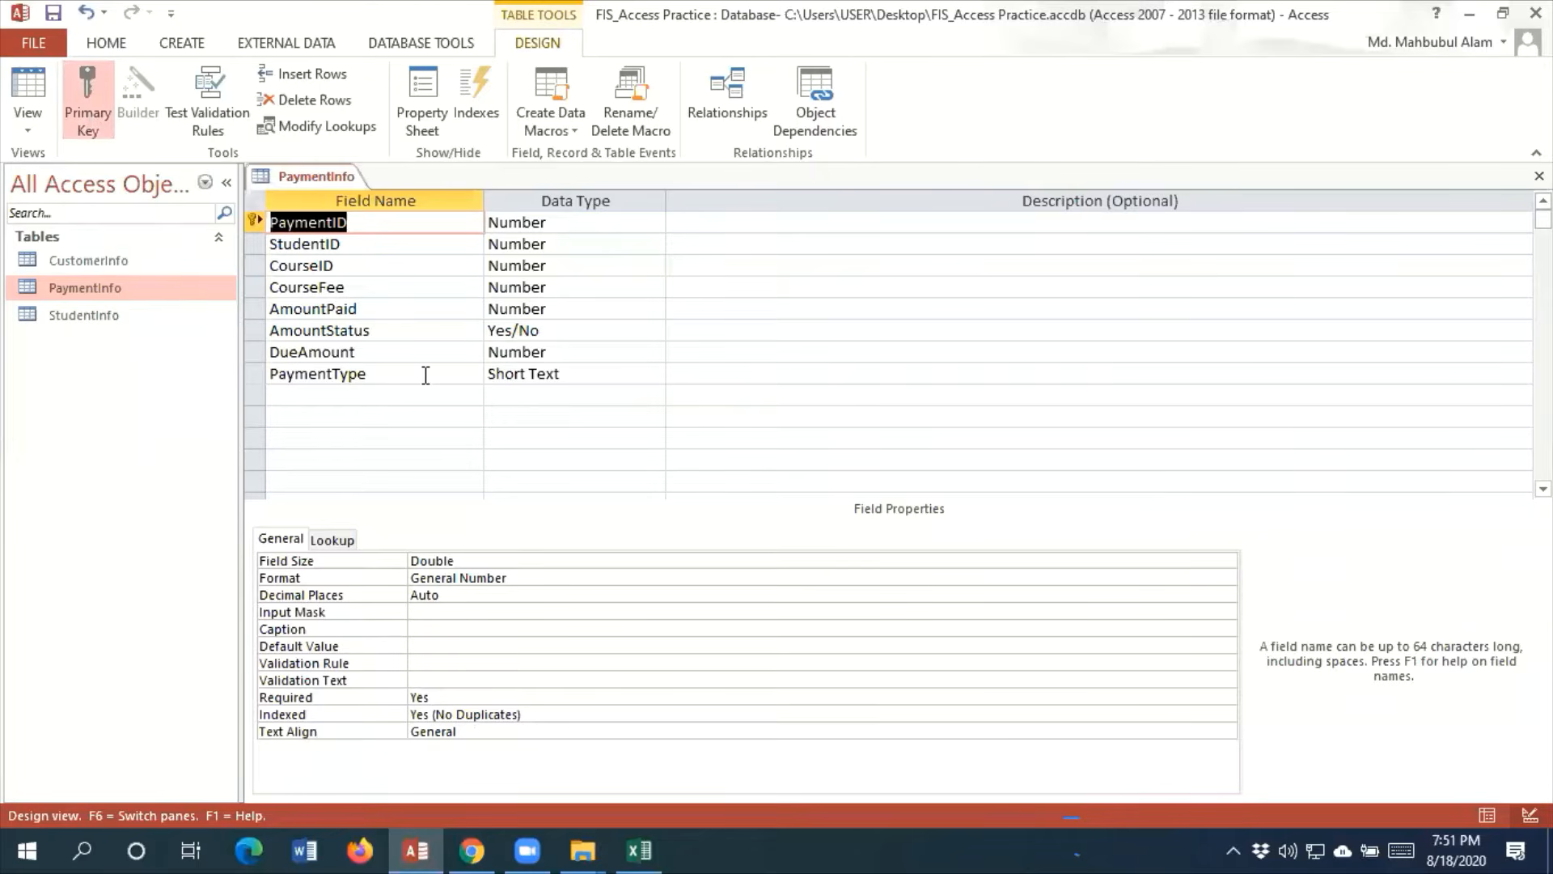
# Set the data type of the CourseFee, AmountPaid and DueAmount fields to Currency
pyautogui.click(558, 287)
pyautogui.click(655, 287)
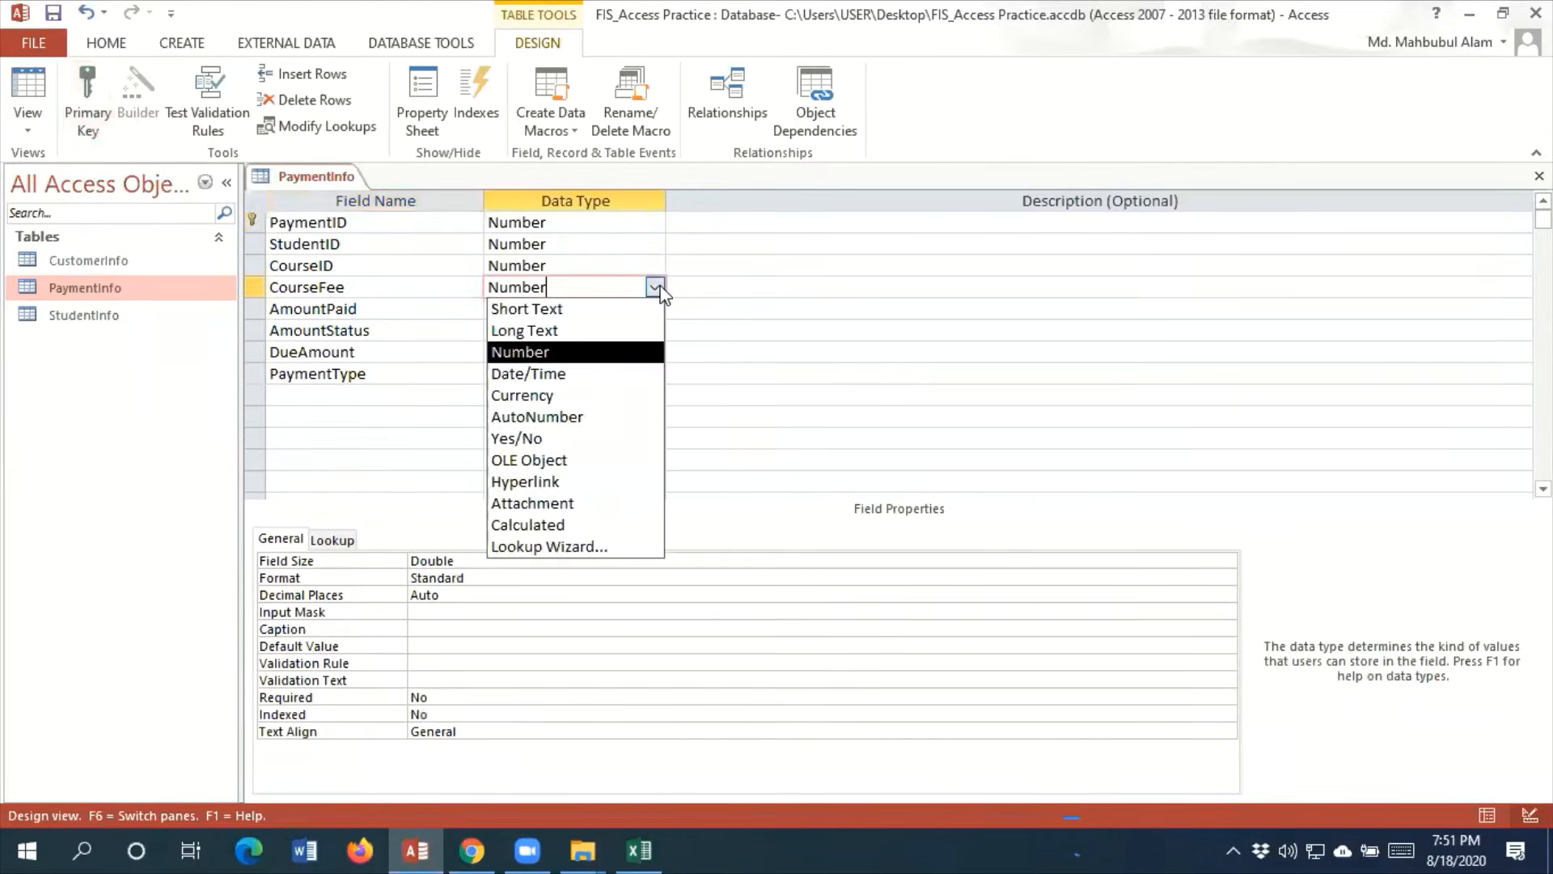
pyautogui.click(513, 396)
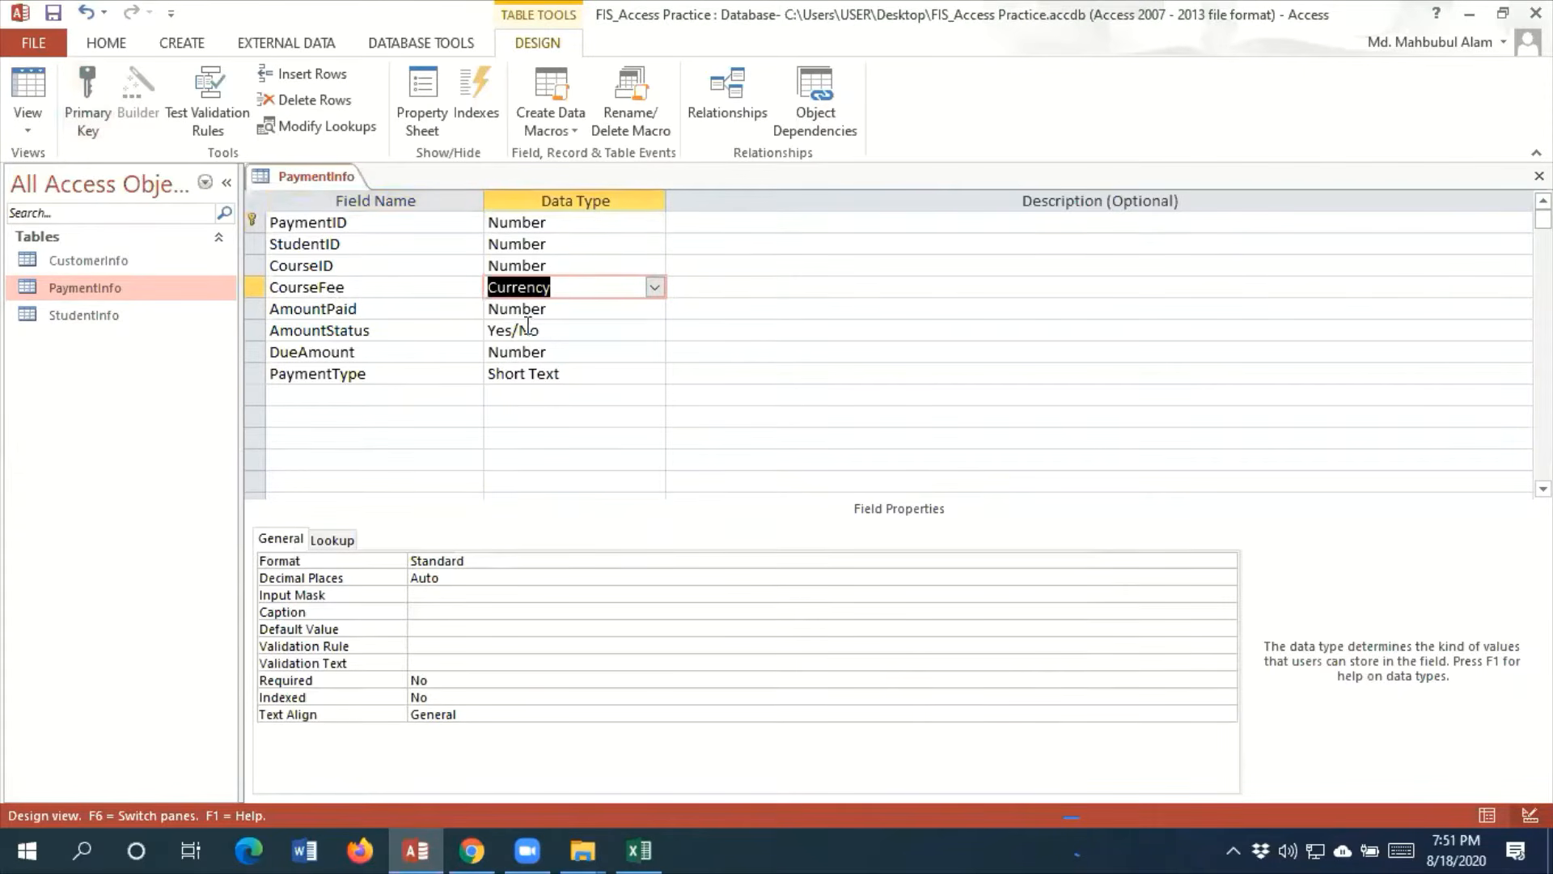
pyautogui.click(574, 309)
pyautogui.click(655, 308)
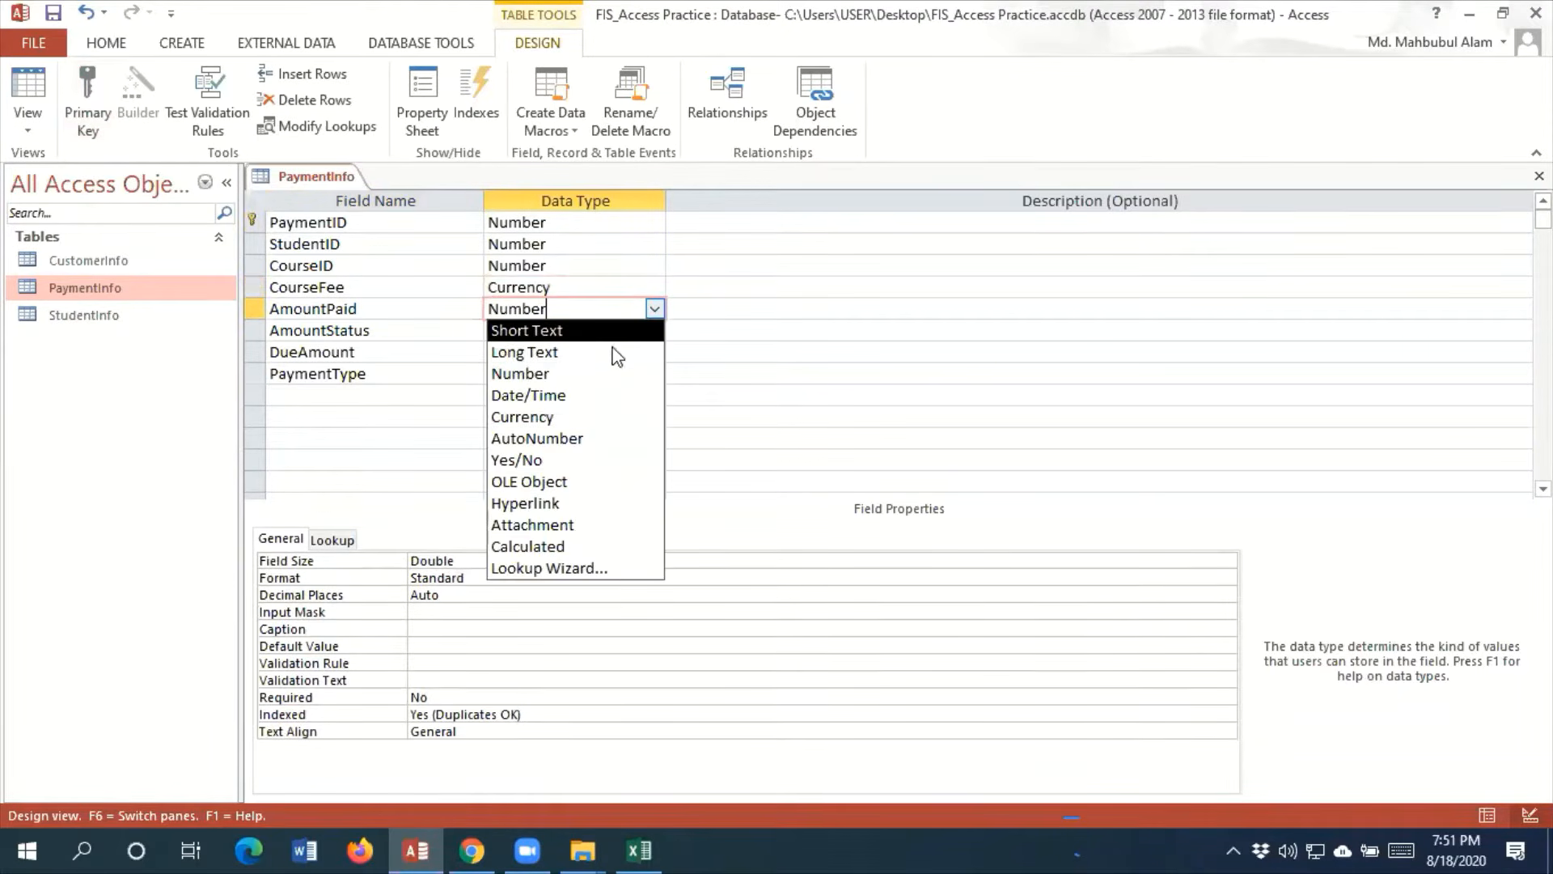
pyautogui.click(525, 417)
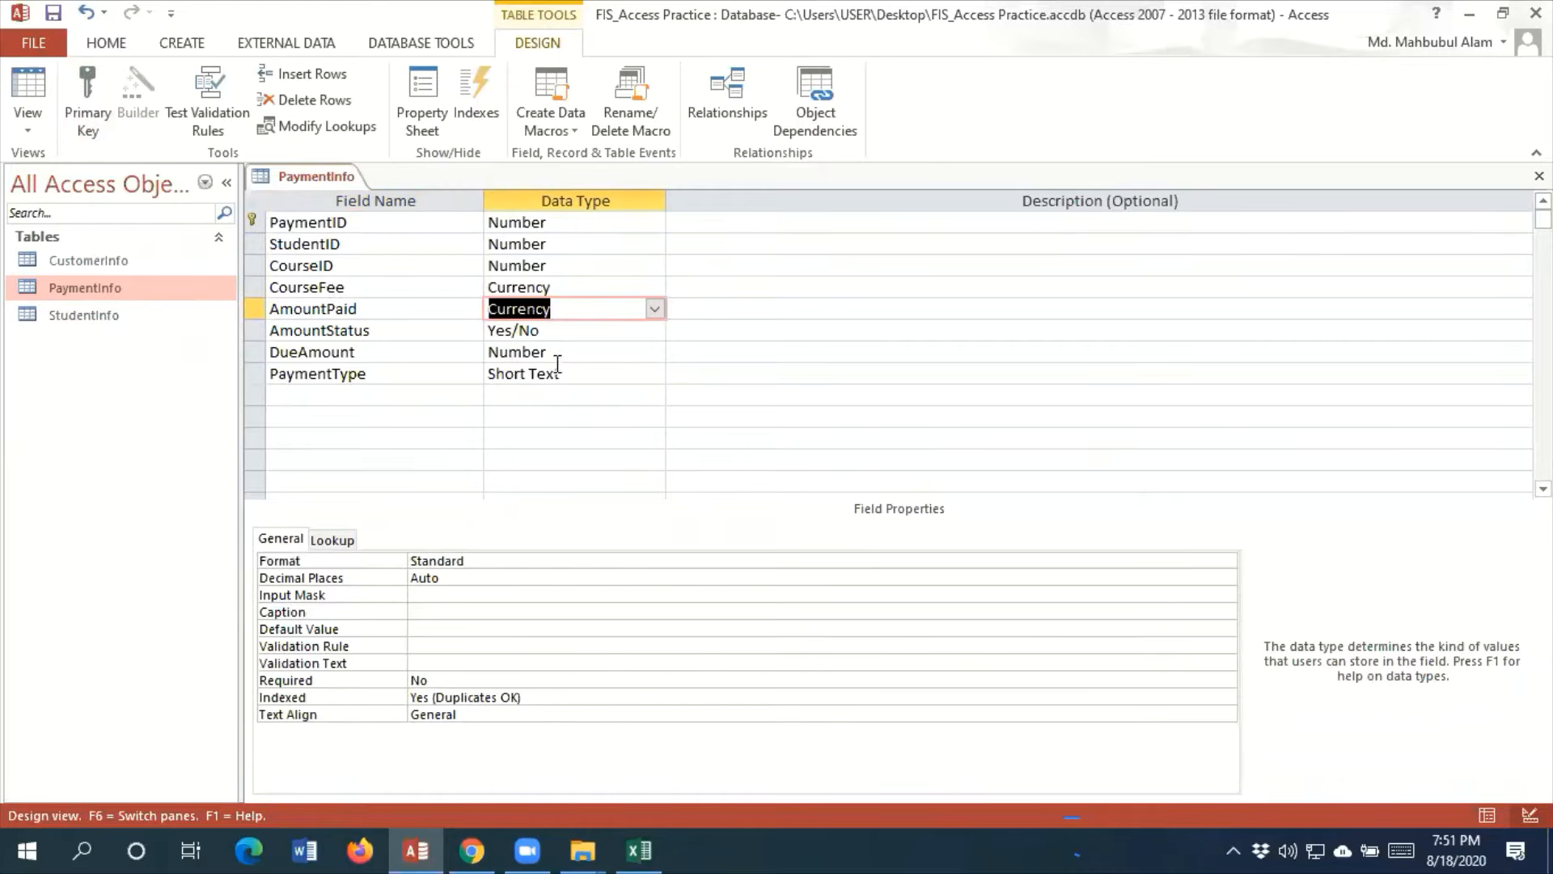
pyautogui.click(584, 352)
pyautogui.click(654, 352)
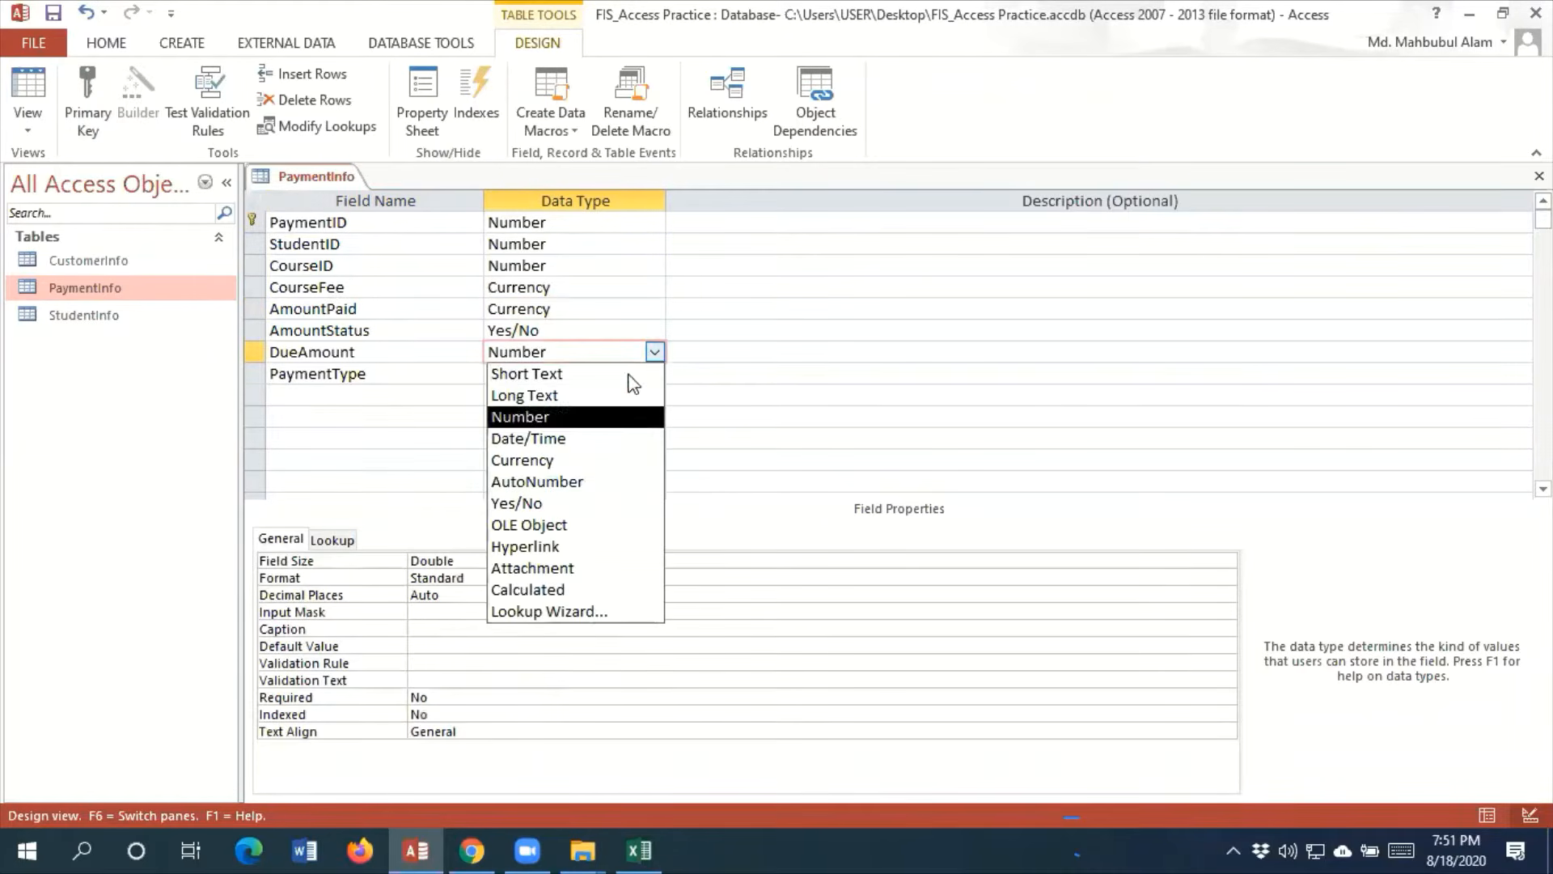
pyautogui.click(527, 462)
# Start the Lookup Wizard for the PaymentType field and choose to type in the lookup values
pyautogui.click(582, 373)
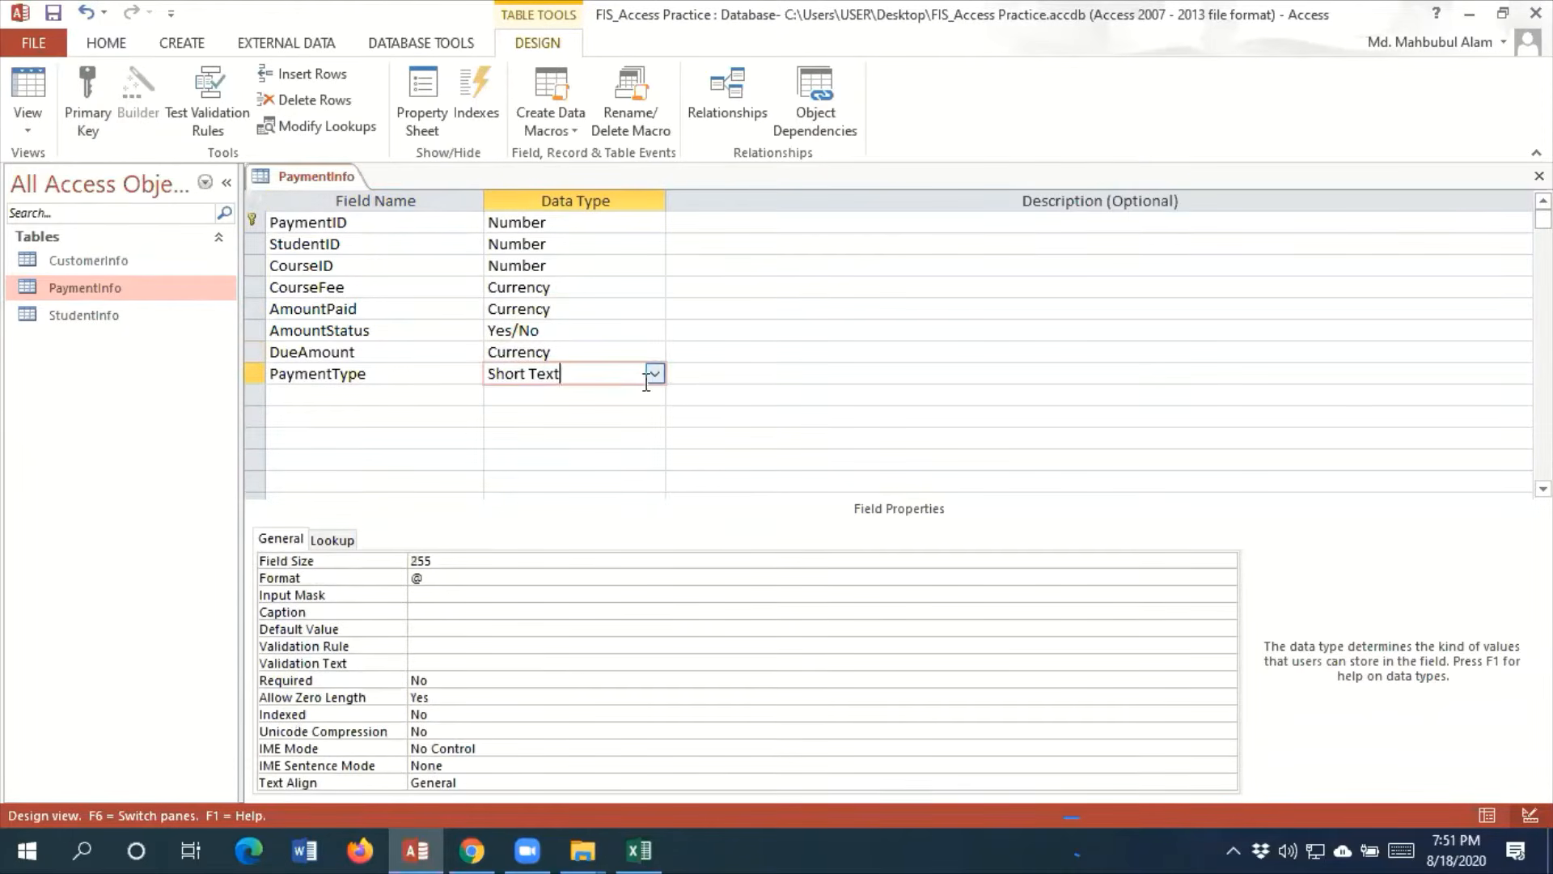
pyautogui.click(649, 376)
pyautogui.click(596, 636)
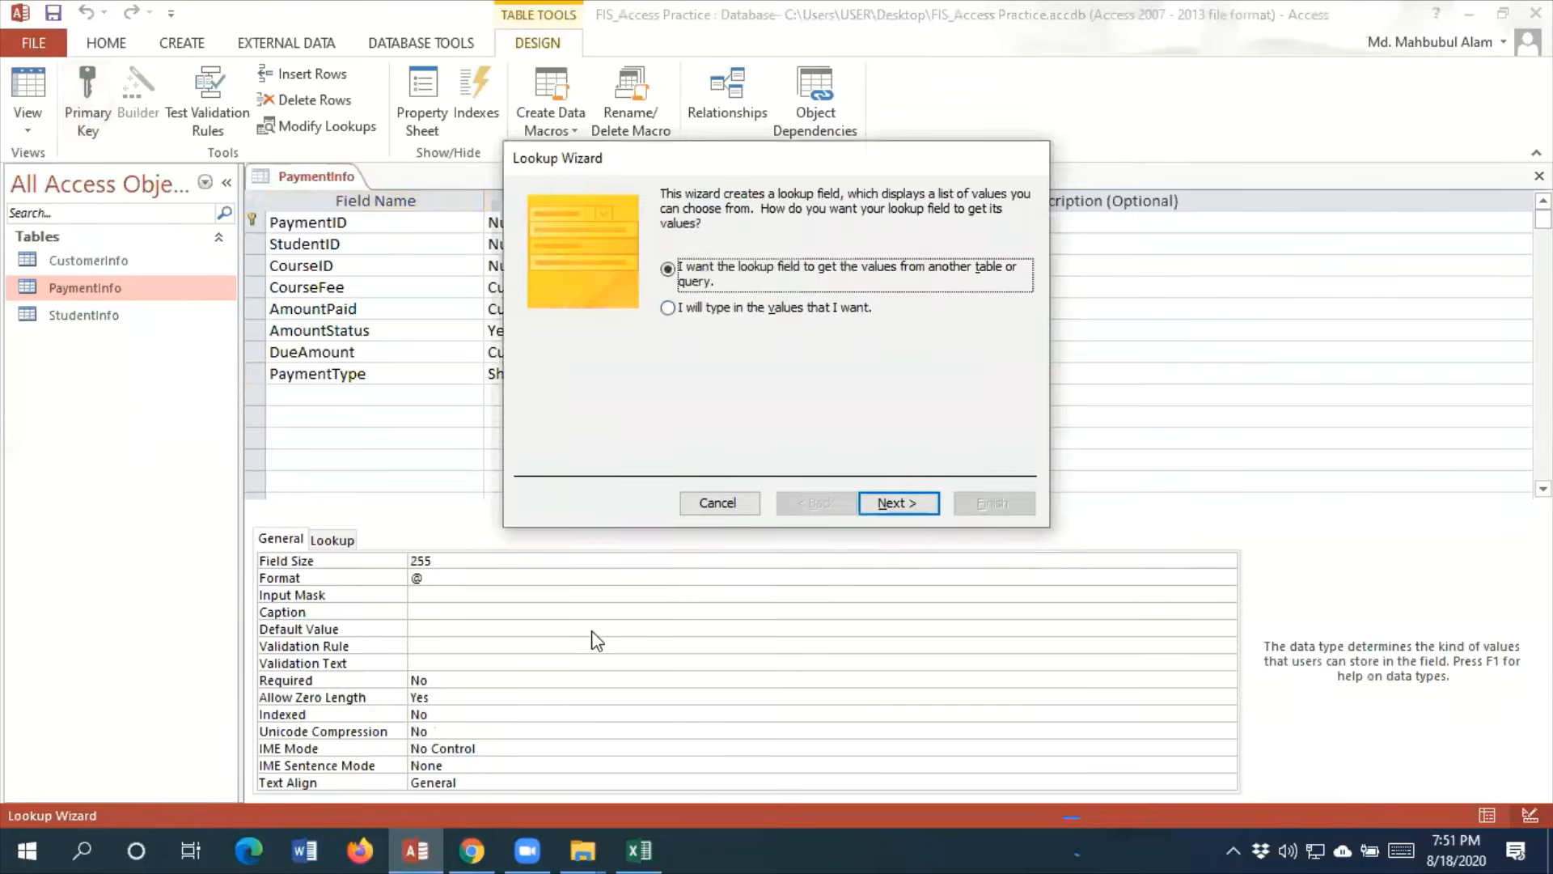
pyautogui.click(757, 309)
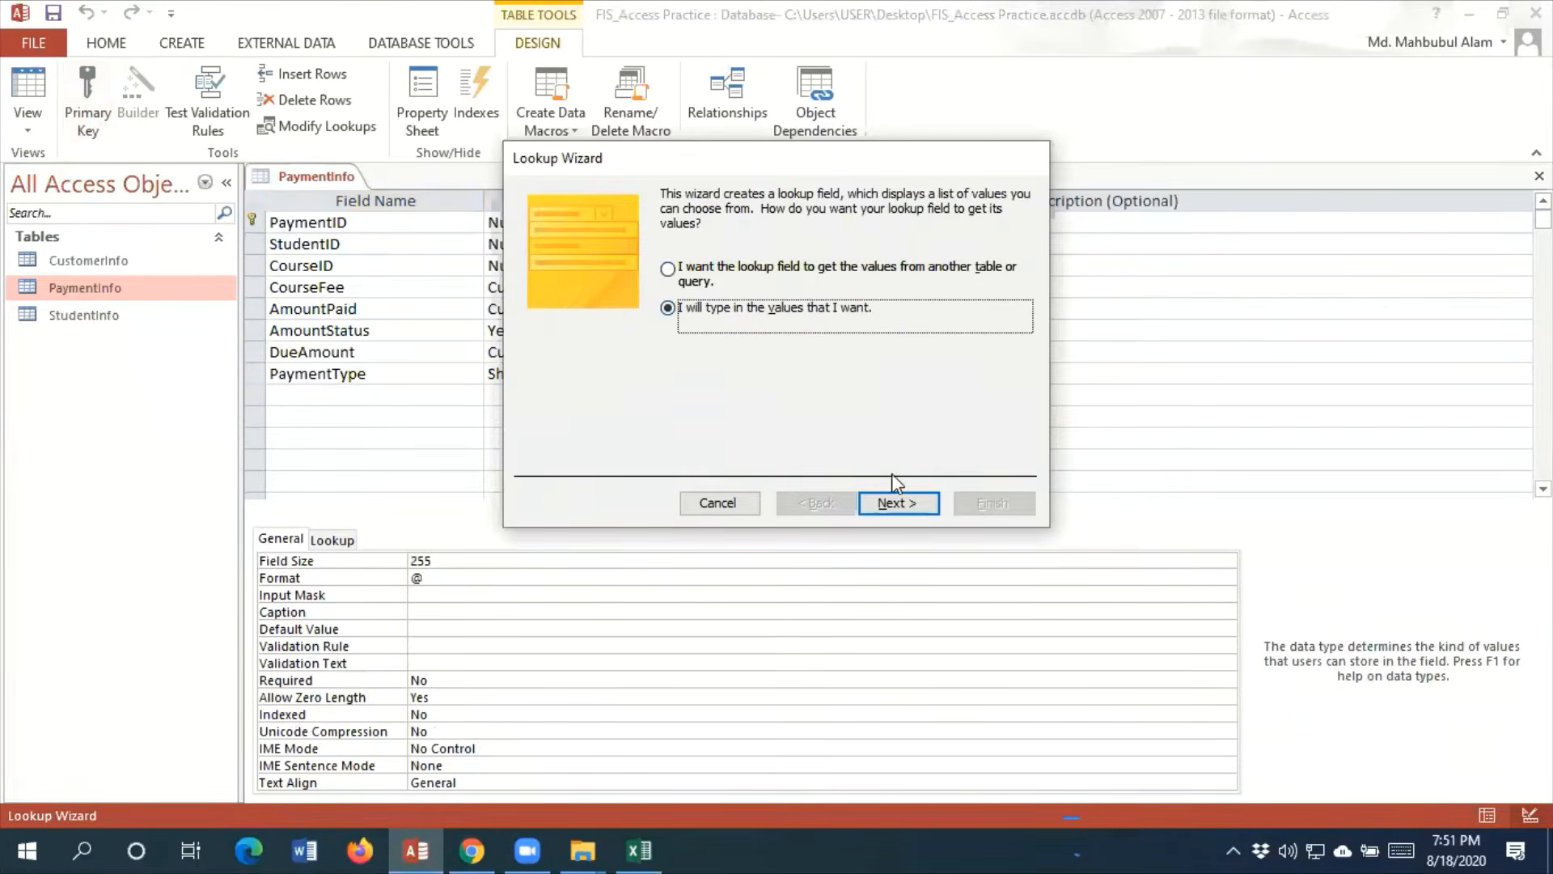
pyautogui.click(897, 501)
# Enter Cash and VisaCreditCard as the first two values of the PaymentType lookup list
pyautogui.click(576, 329)
pyautogui.write('Ca')
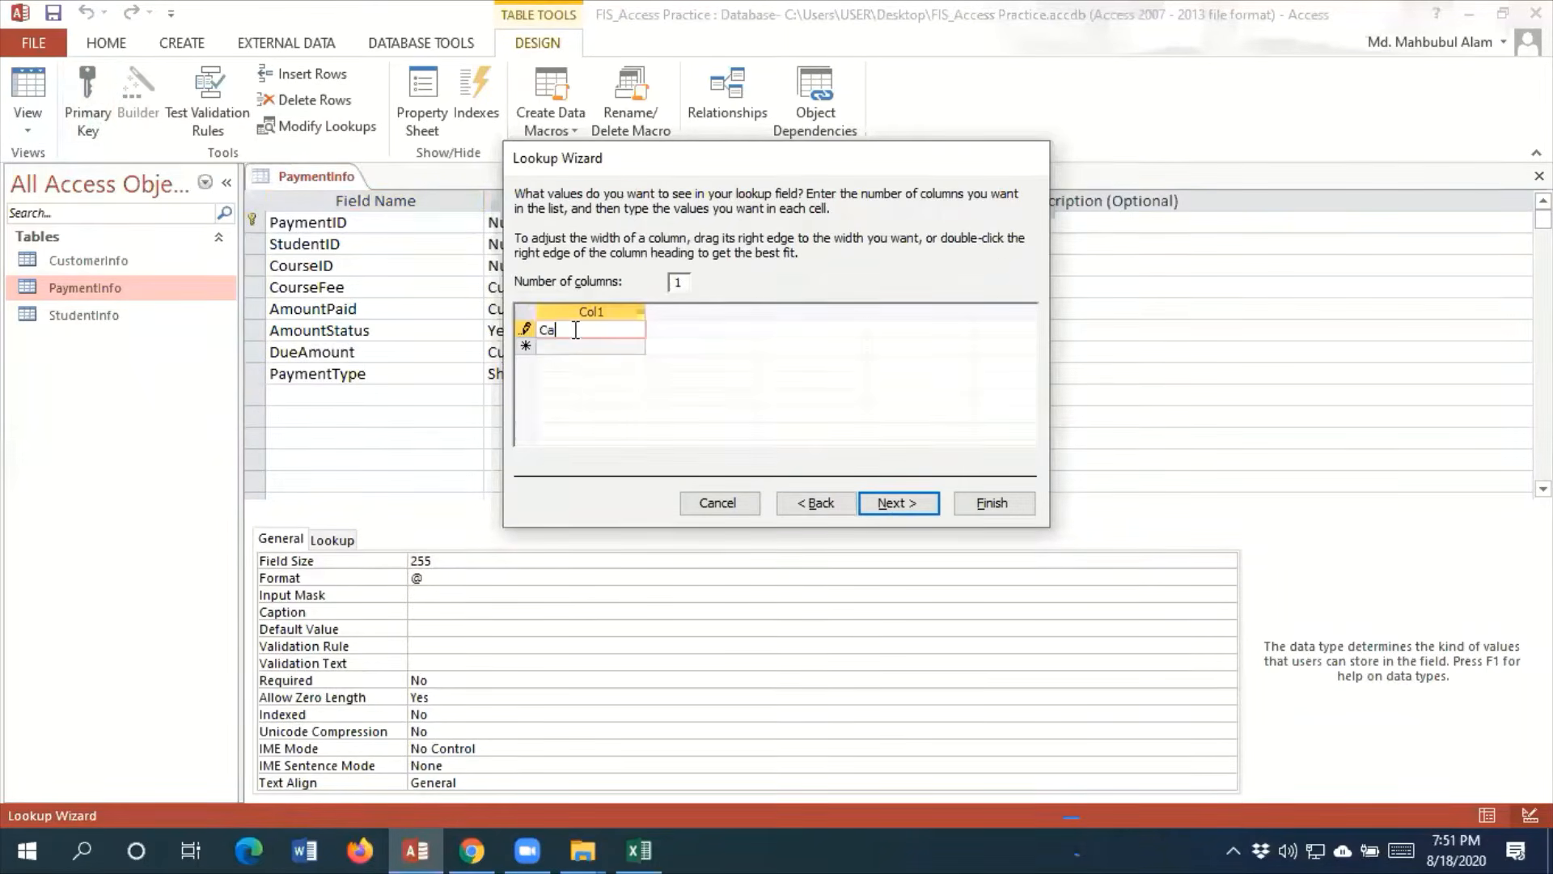
pyautogui.write('sh')
pyautogui.press('Return')
pyautogui.write('cvc')
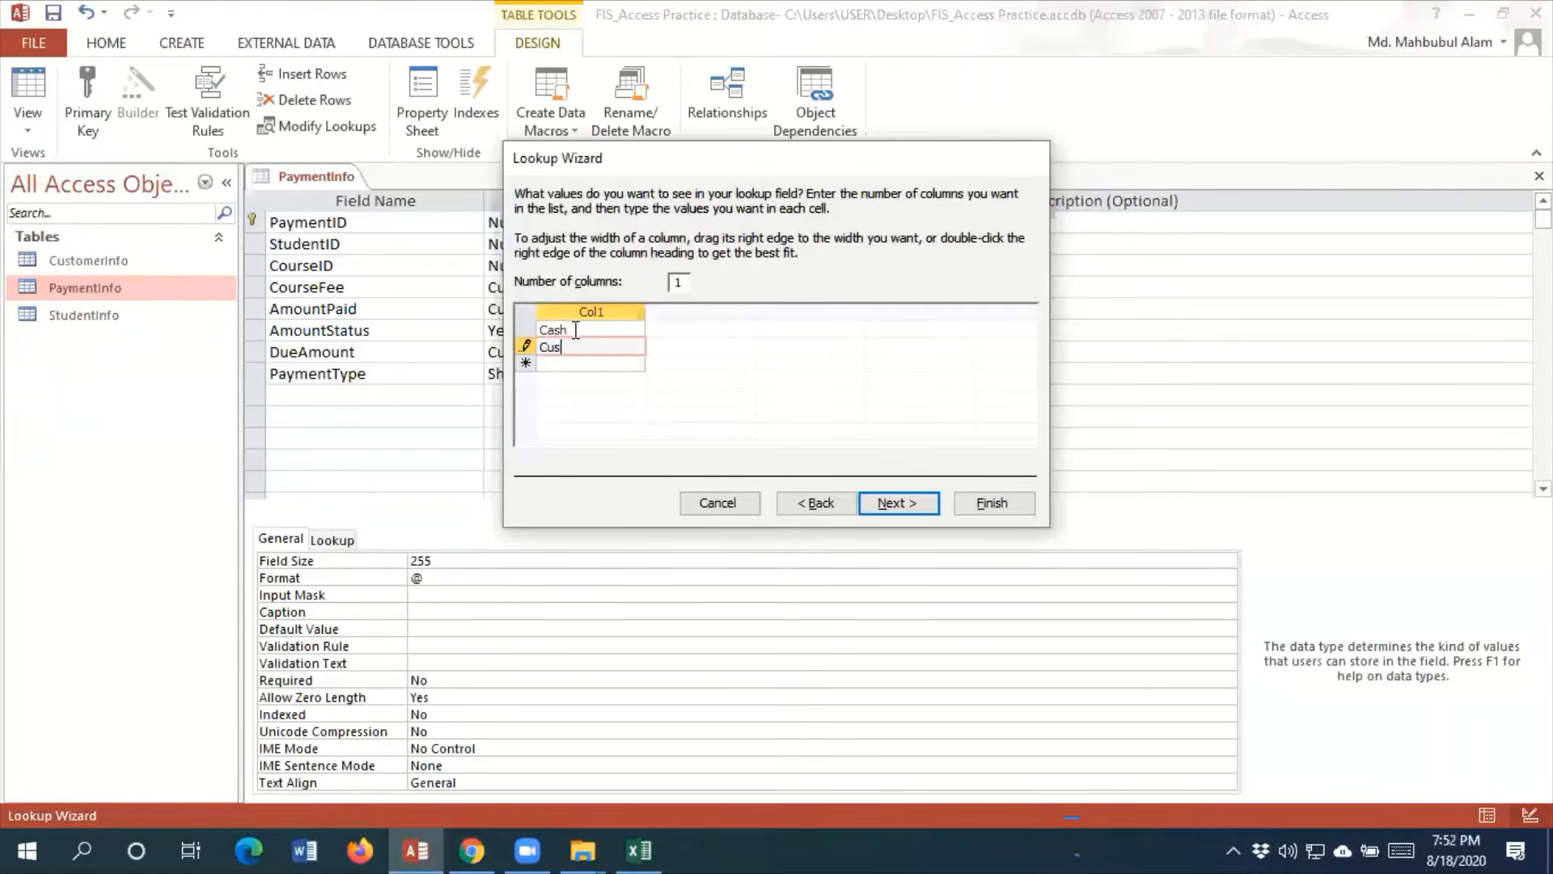
pyautogui.press('BackSpace')
pyautogui.press('BackSpace')
pyautogui.press('BackSpace')
pyautogui.press('Return')
# Add MasterCreditCard, AmexCreditCard and BankTransfer to the PaymentType lookup list and finish the wizard
pyautogui.write('MasterCreditCard')
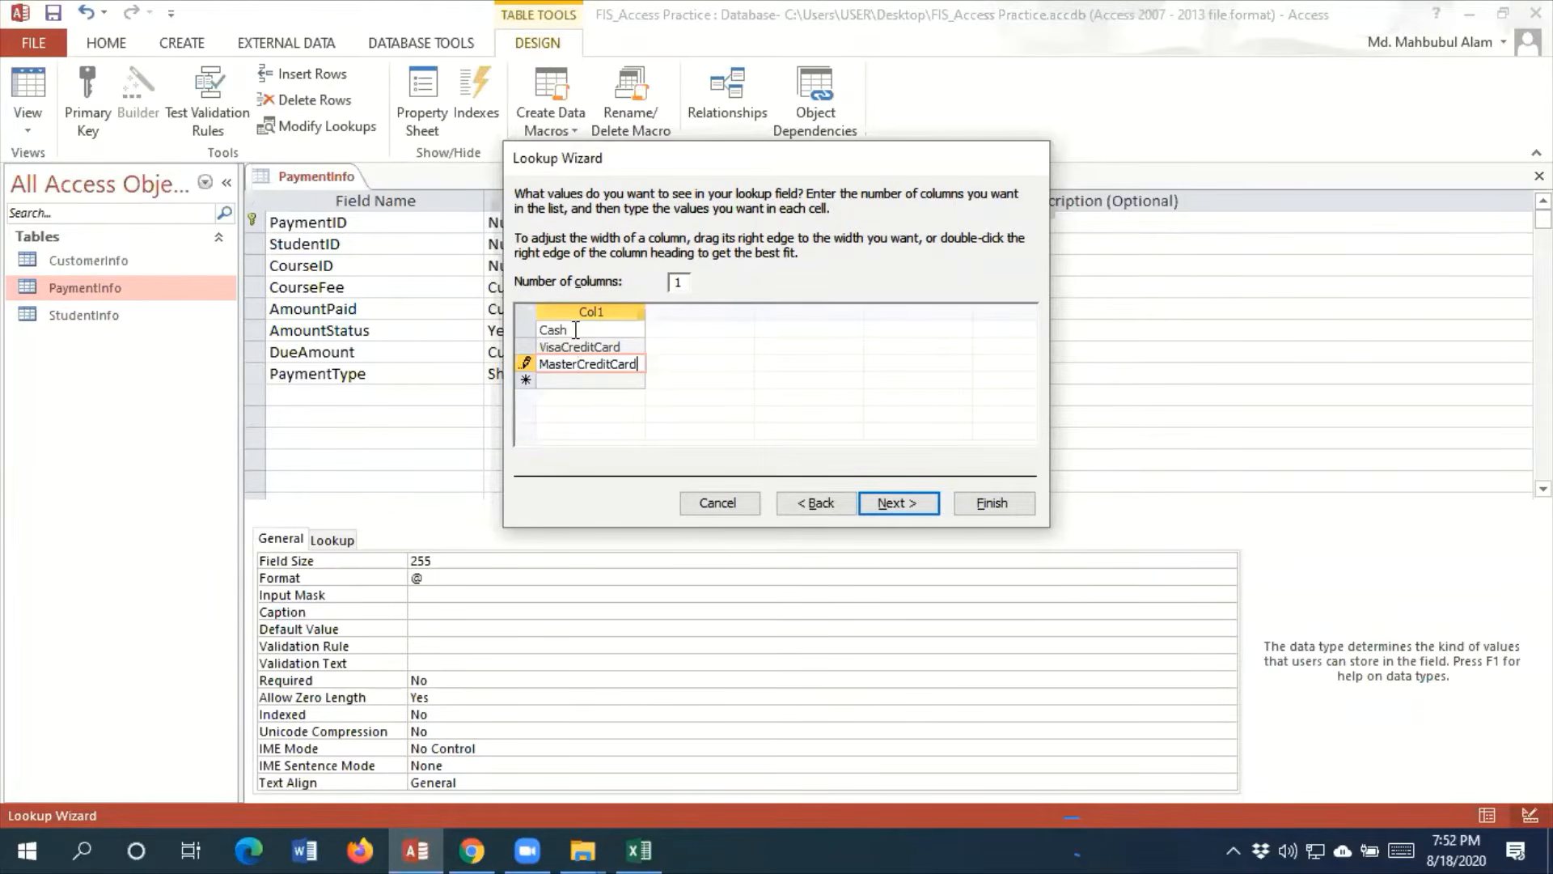
pyautogui.press('Return')
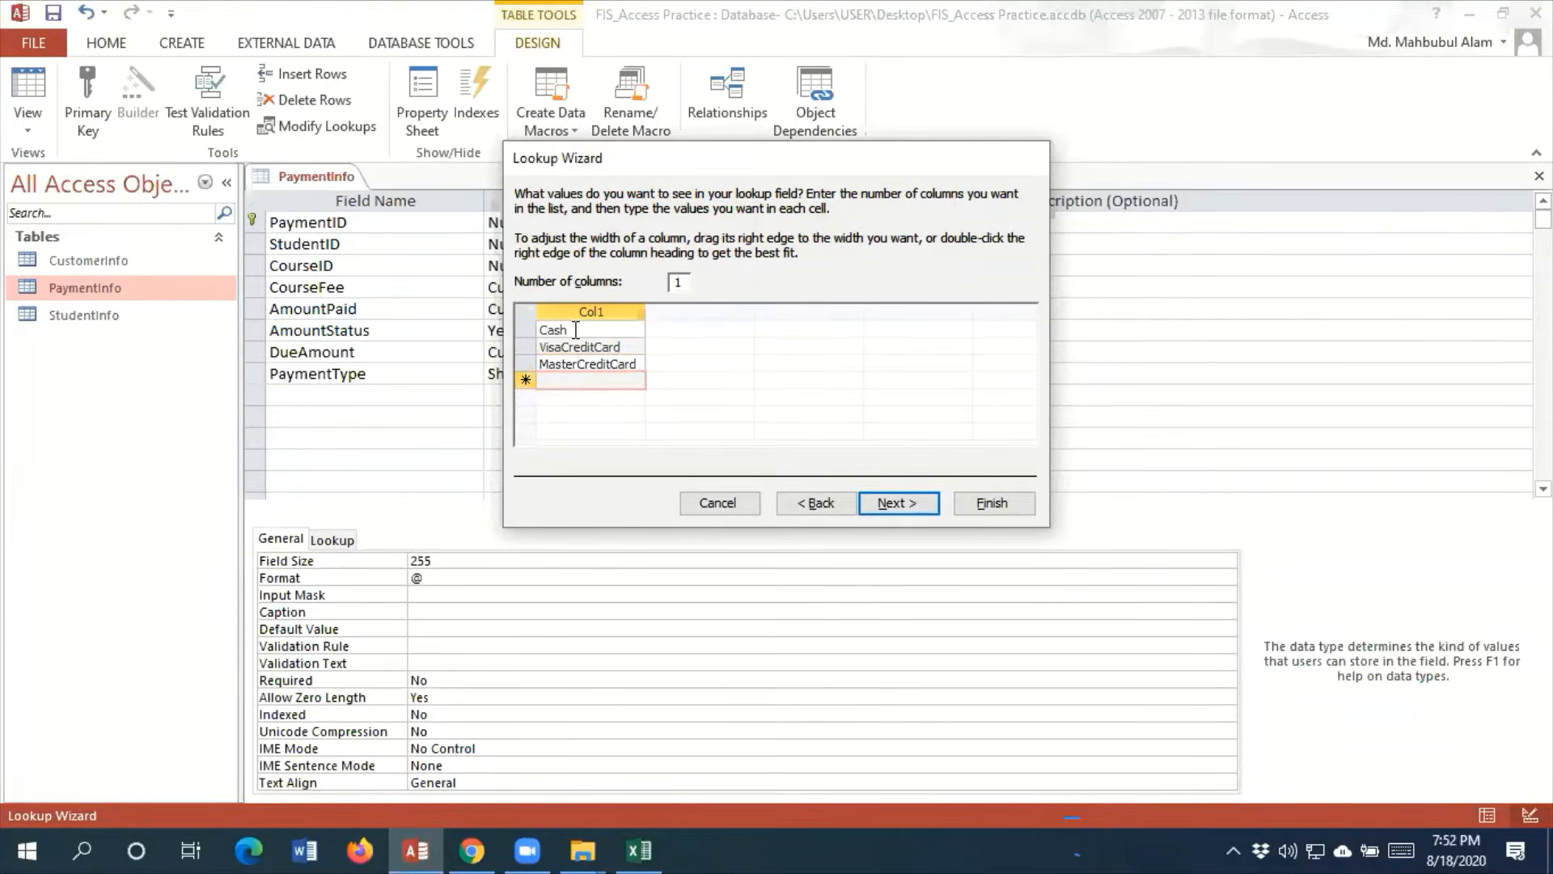
pyautogui.write('AmexCreditCard')
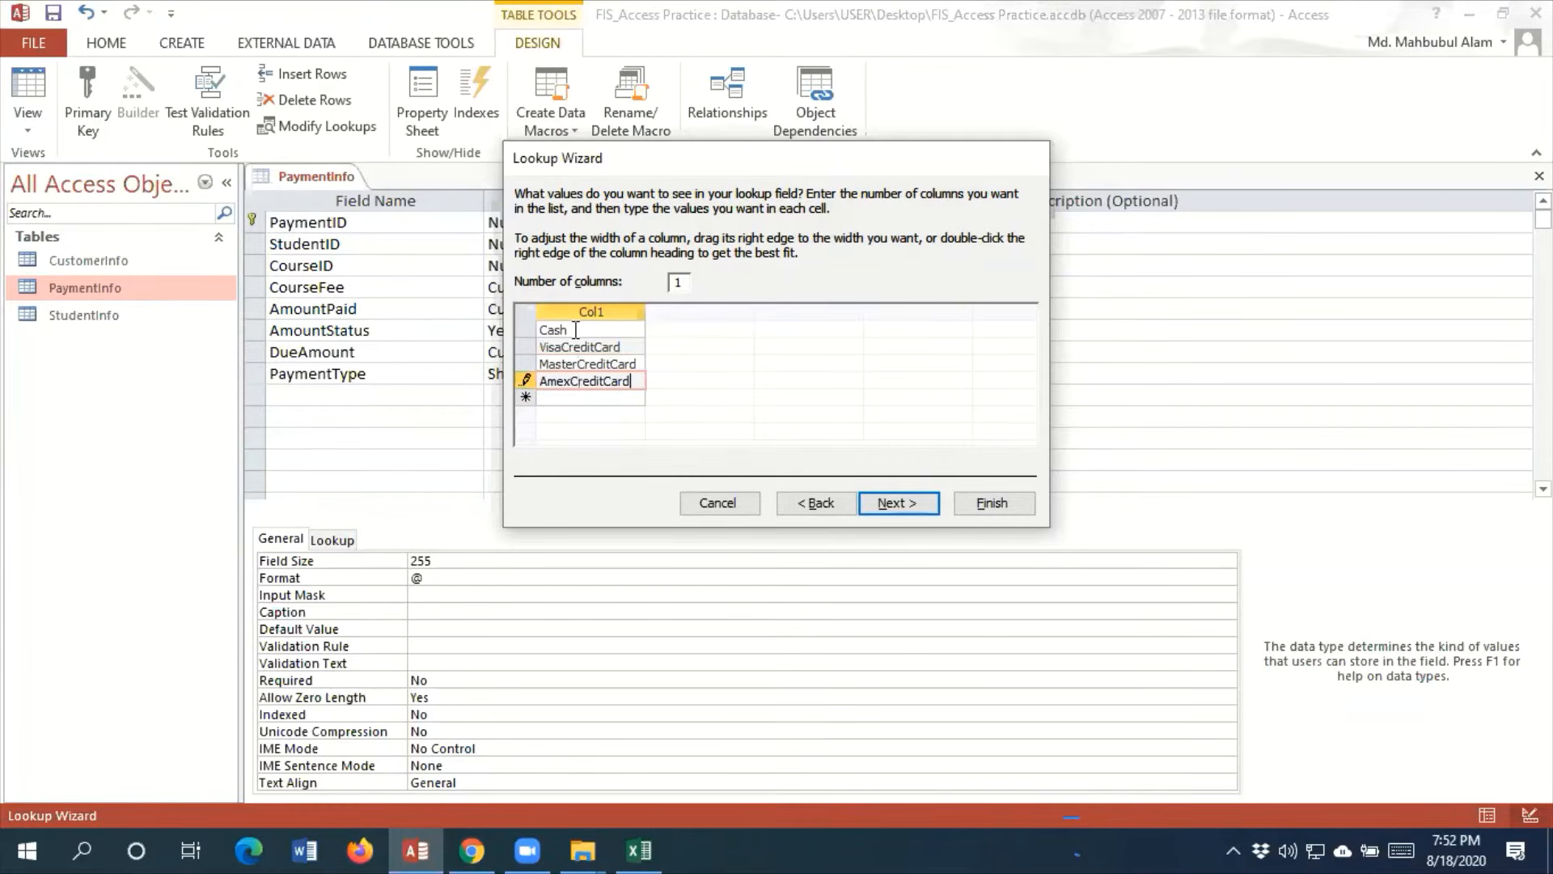
pyautogui.press('Return')
pyautogui.write('BankTransfer')
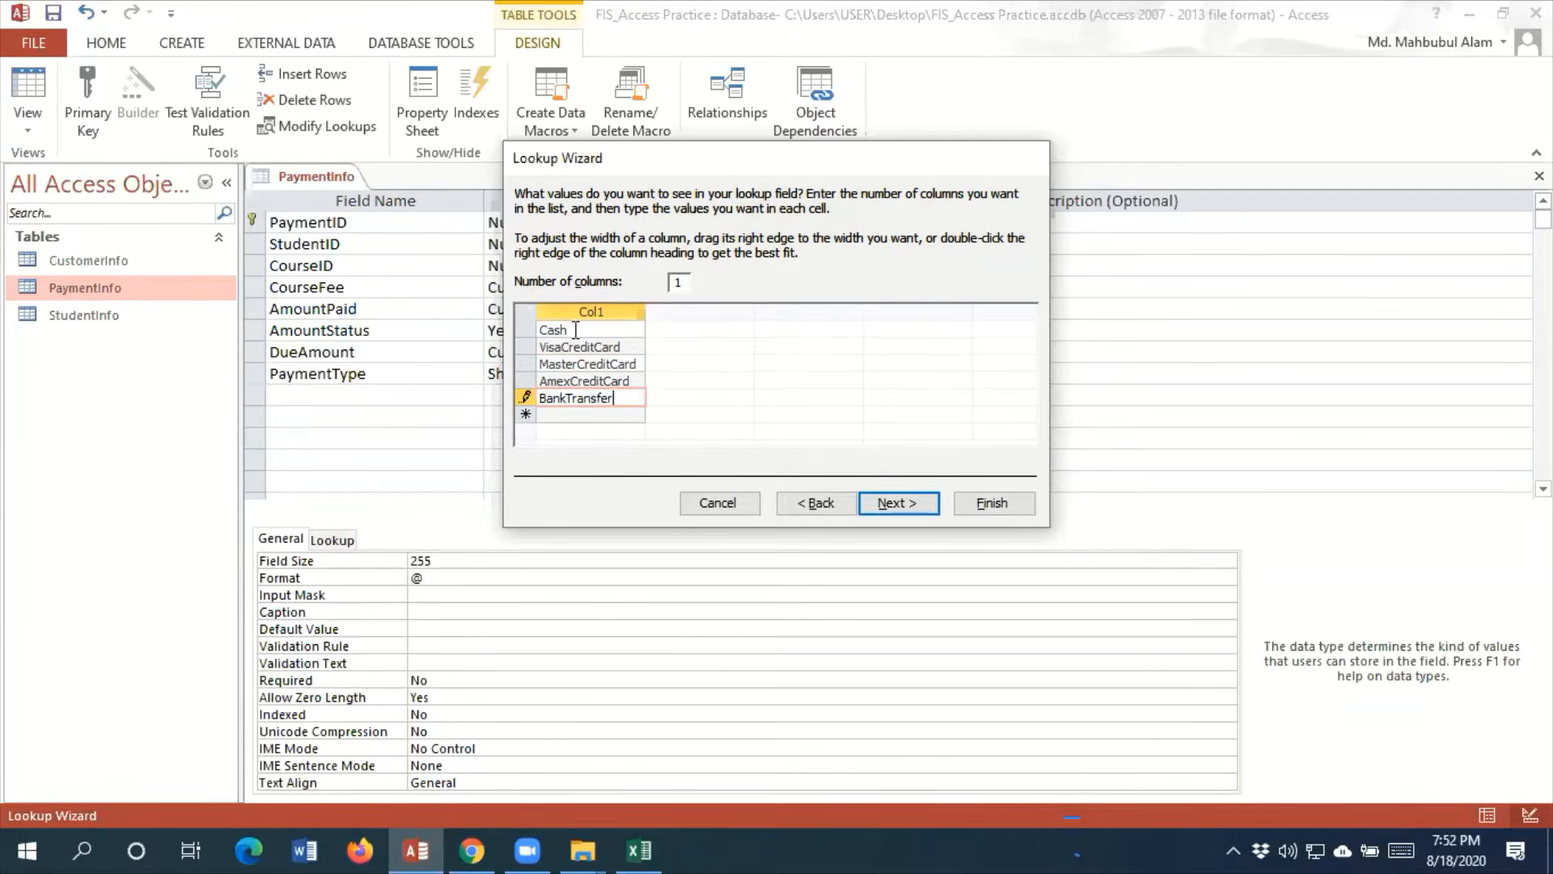
pyautogui.click(929, 502)
pyautogui.click(1018, 507)
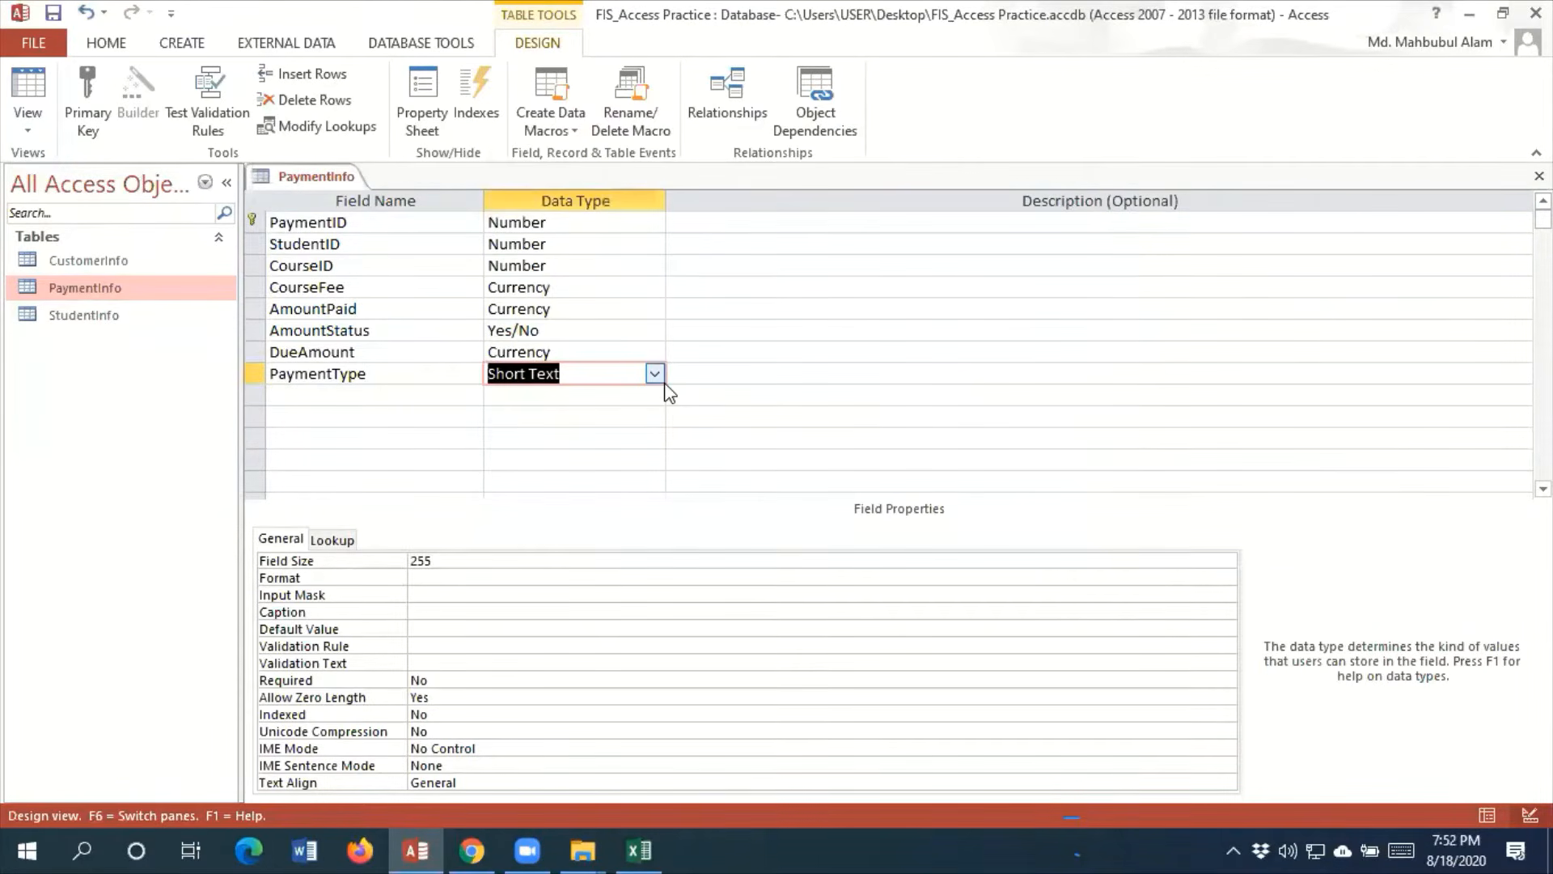
# Save the PaymentInfo table design, accept the possible data loss, and close the table
pyautogui.click(53, 13)
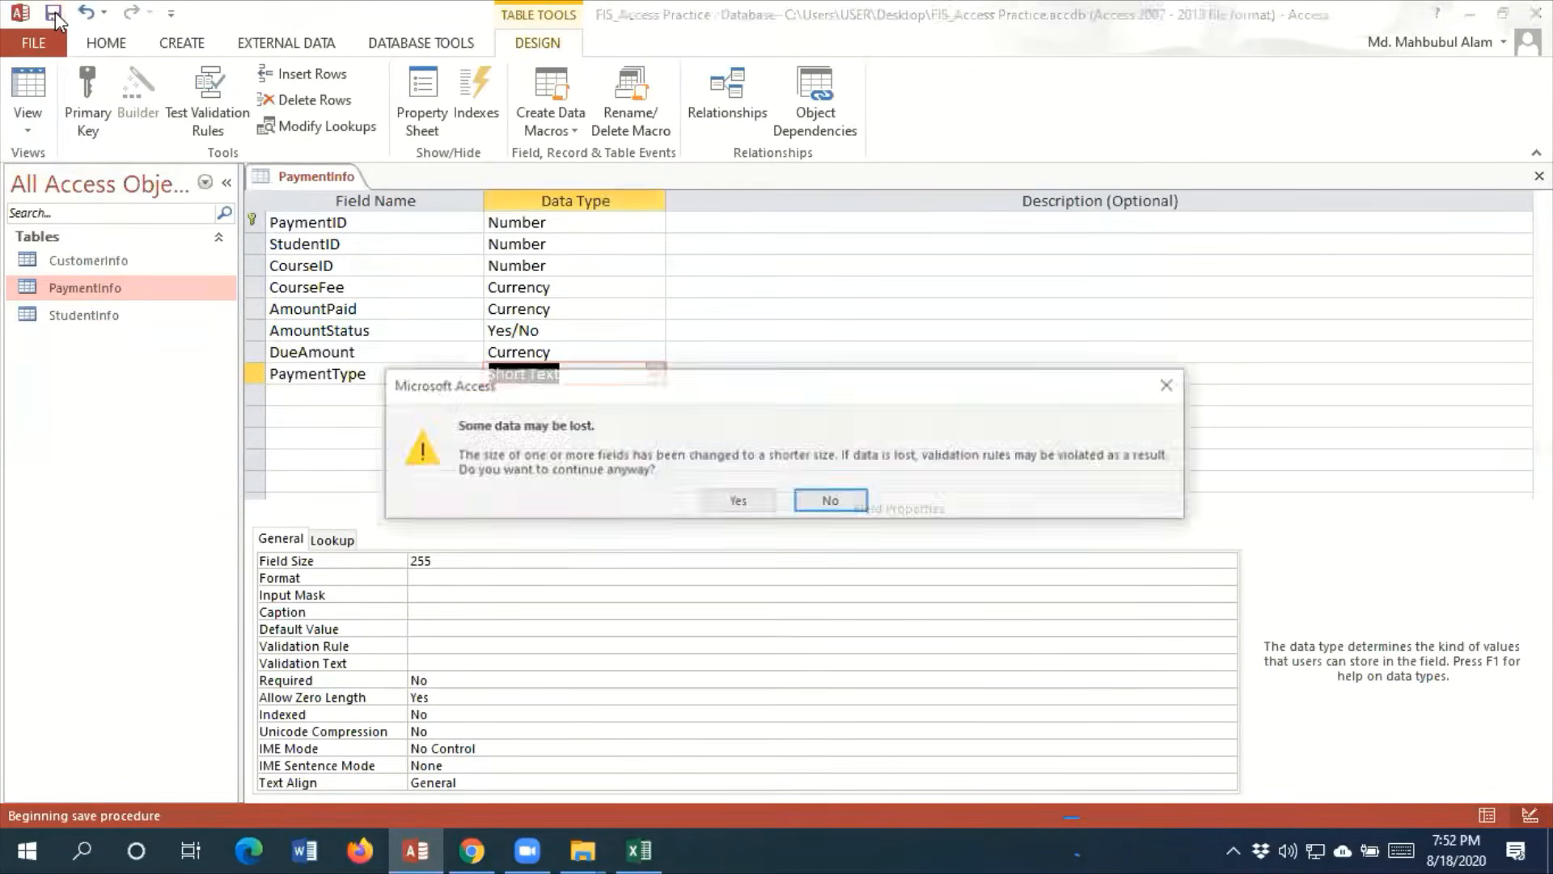
pyautogui.click(736, 501)
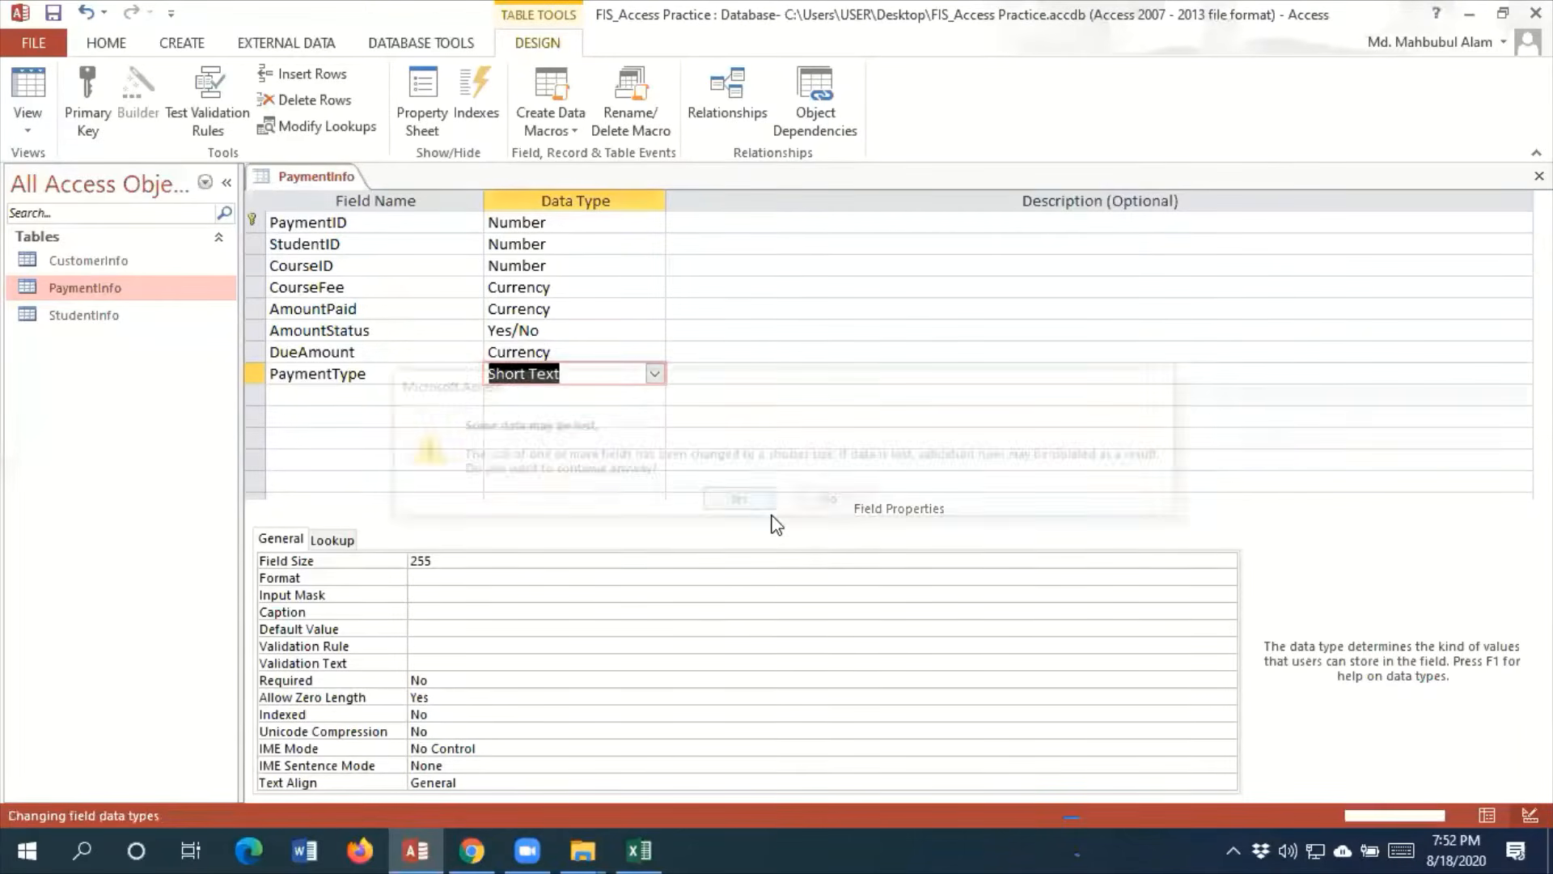
pyautogui.click(1539, 177)
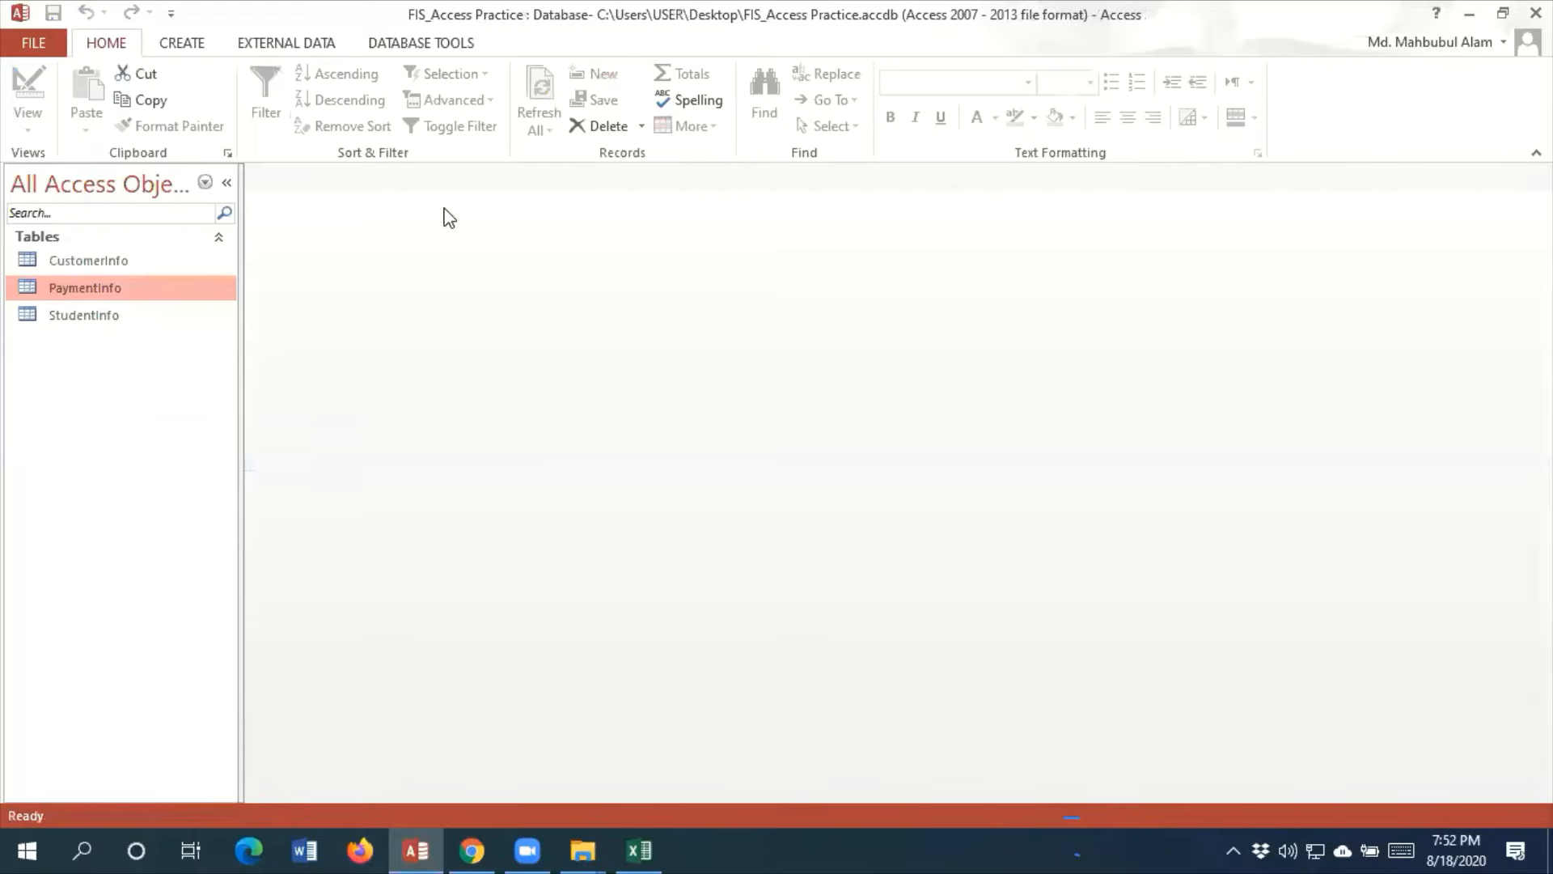
# Open the Relationships window and add the CustomerInfo, PaymentInfo and StudentInfo tables to it
pyautogui.click(416, 46)
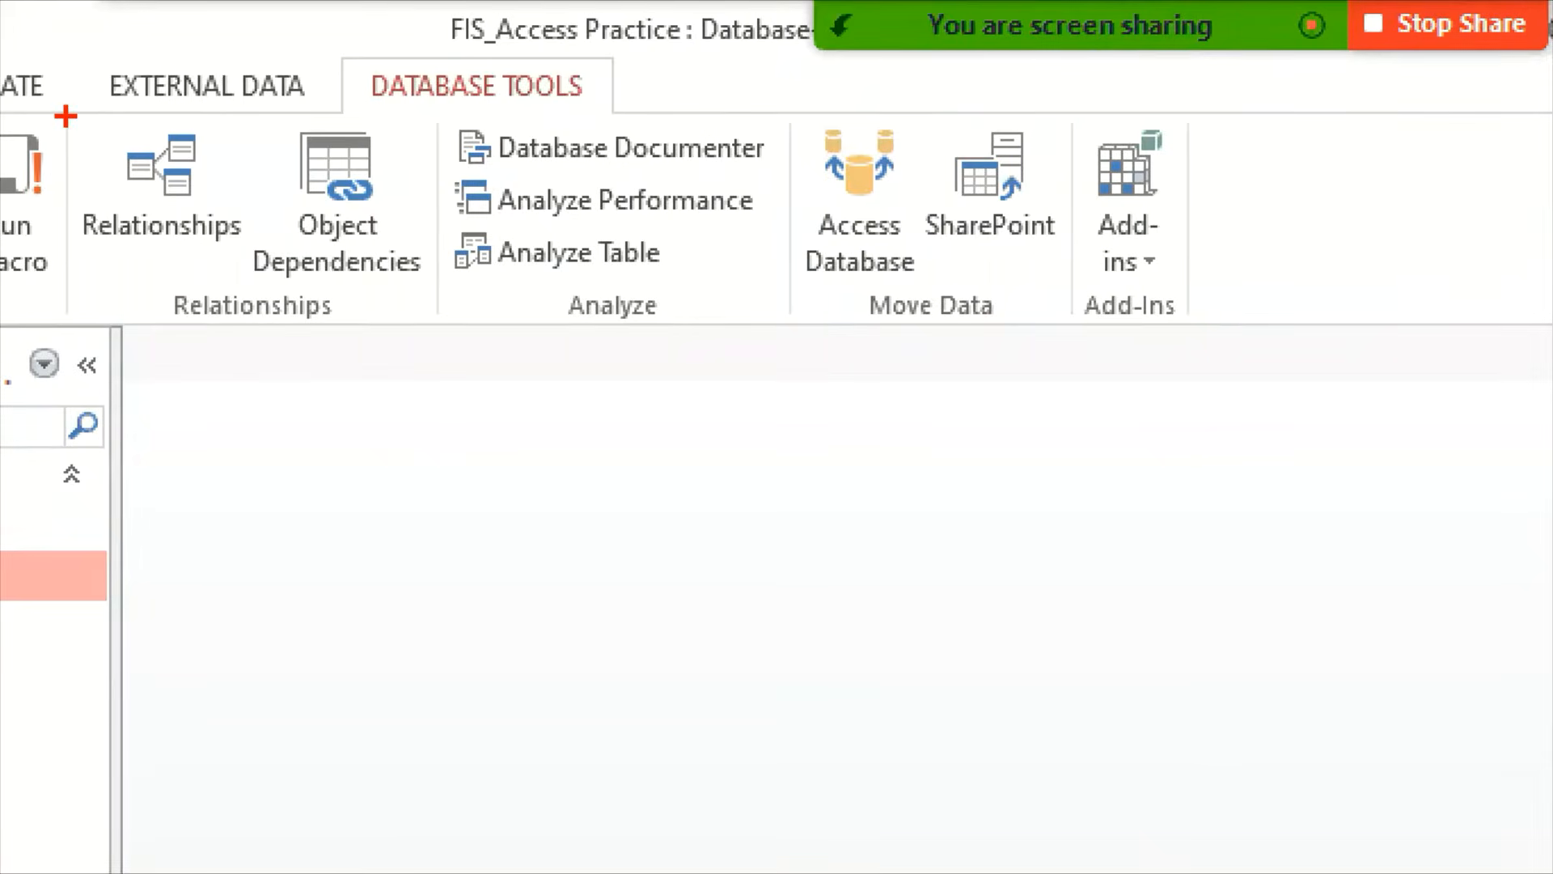
pyautogui.moveTo(65, 117); pyautogui.dragTo(259, 298)
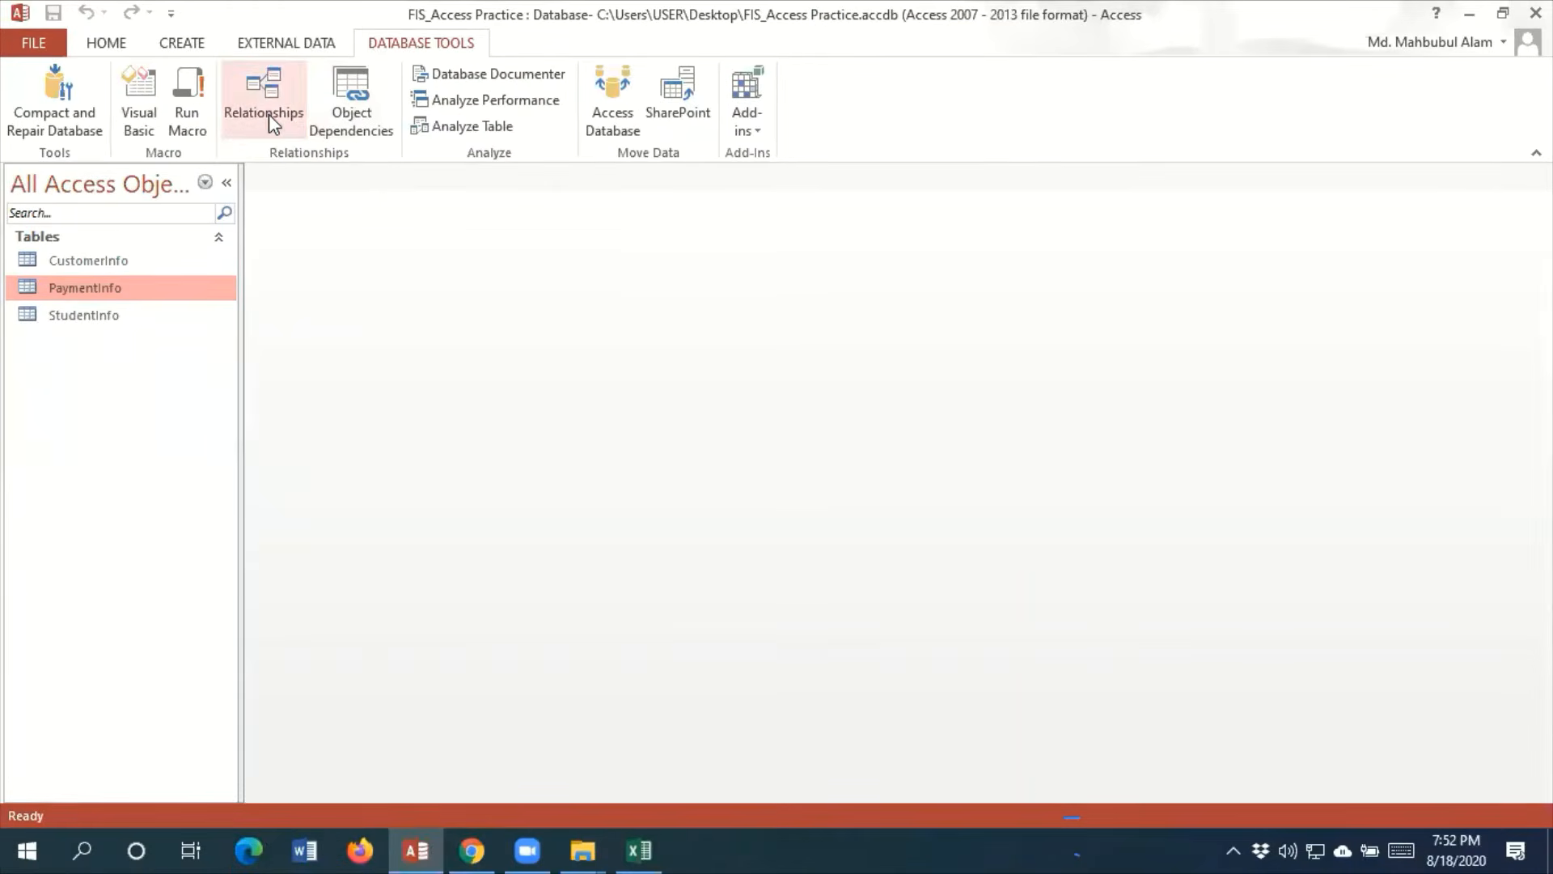
pyautogui.click(173, 212)
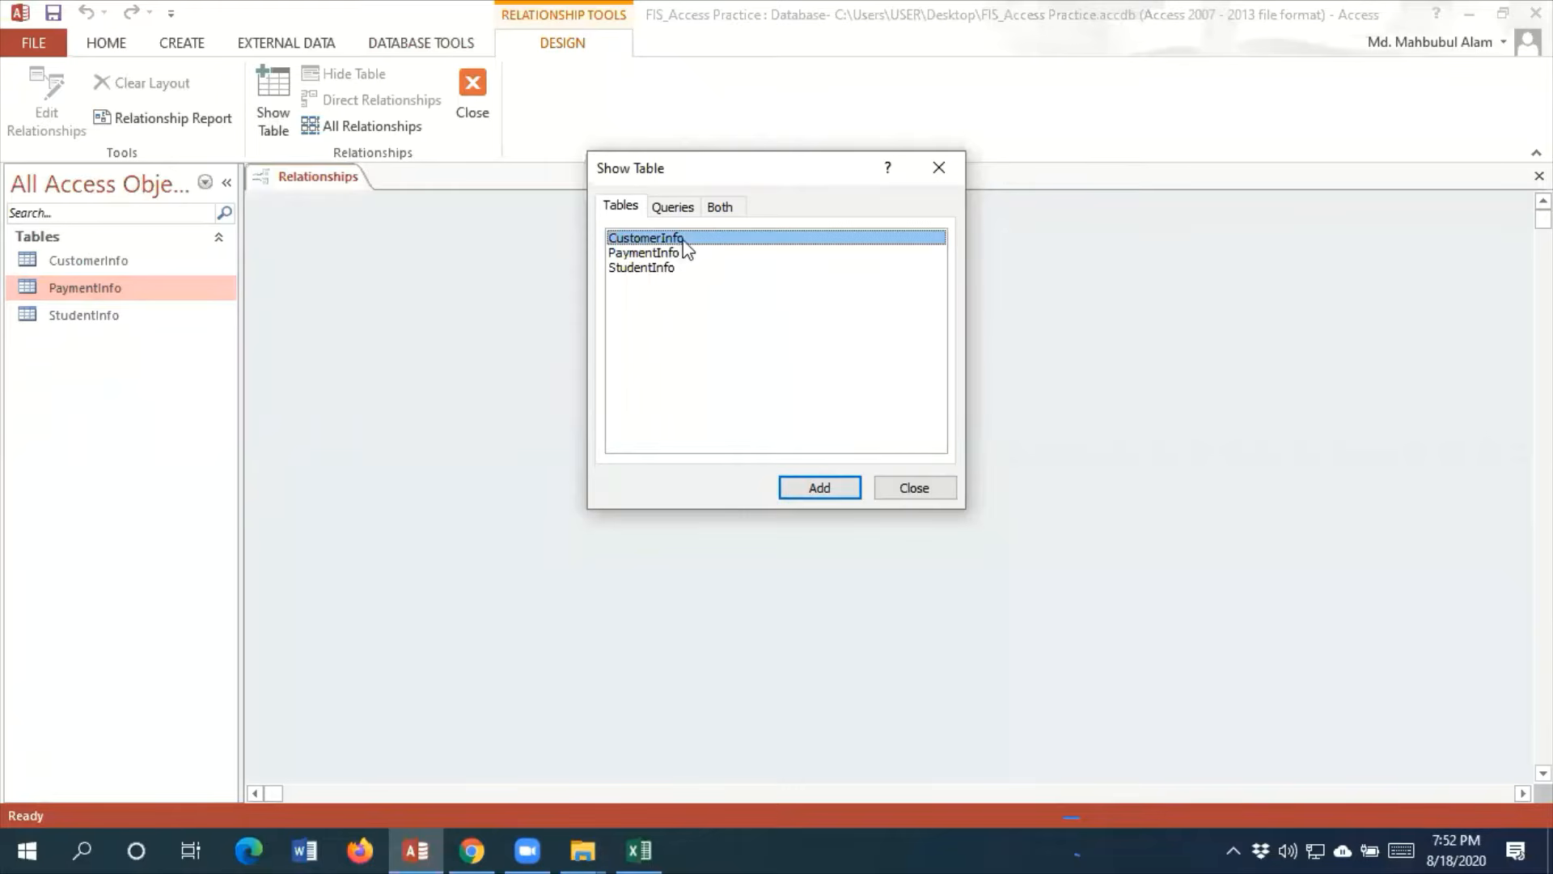
pyautogui.click(838, 491)
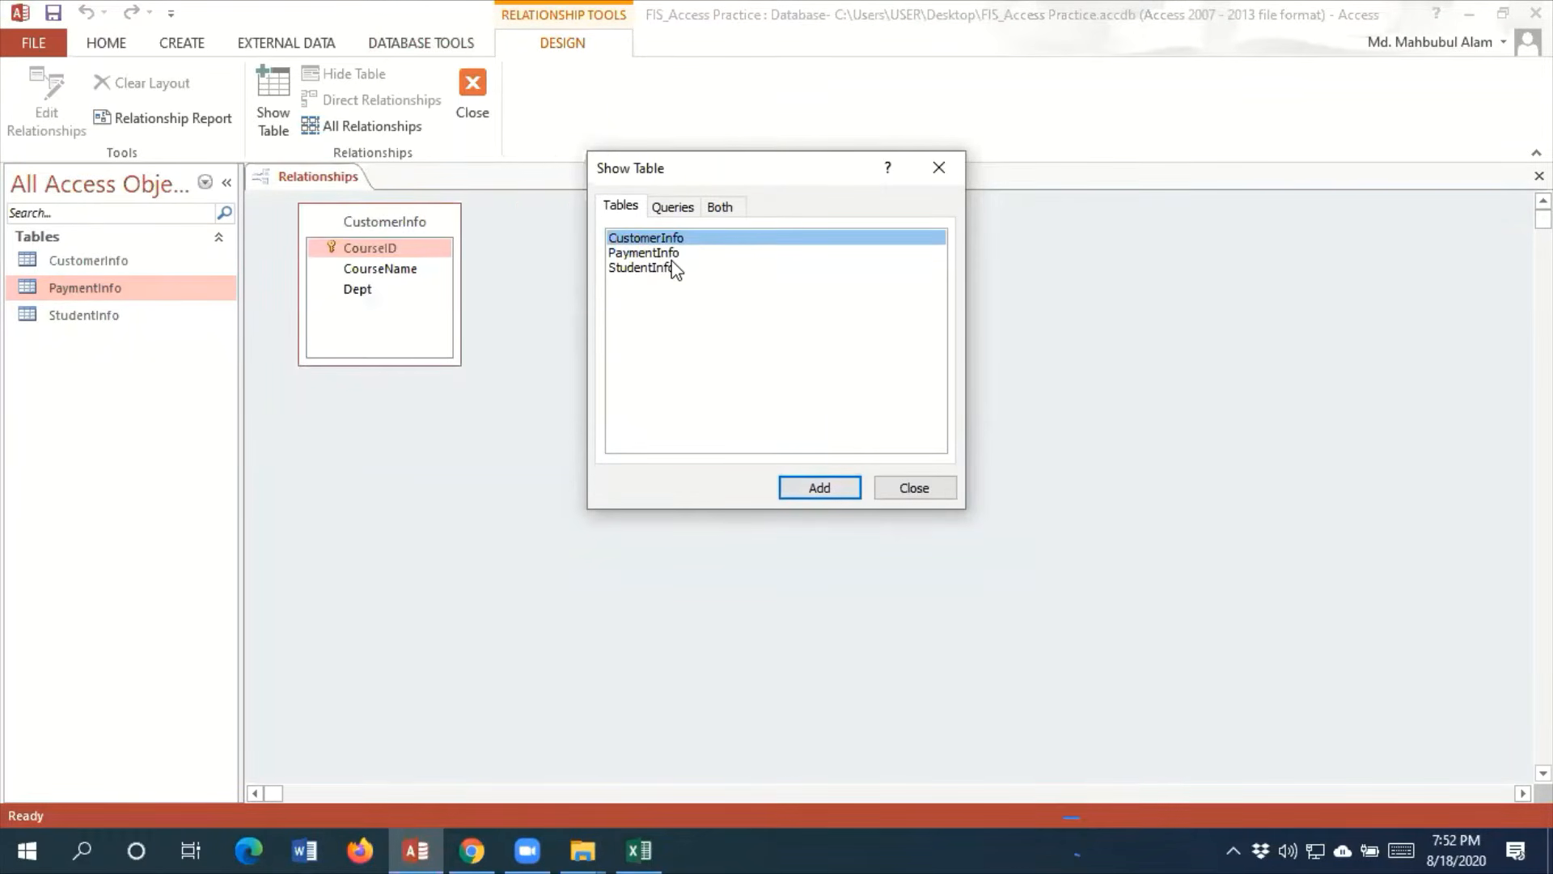
pyautogui.doubleClick(647, 254)
pyautogui.click(641, 267)
pyautogui.click(837, 489)
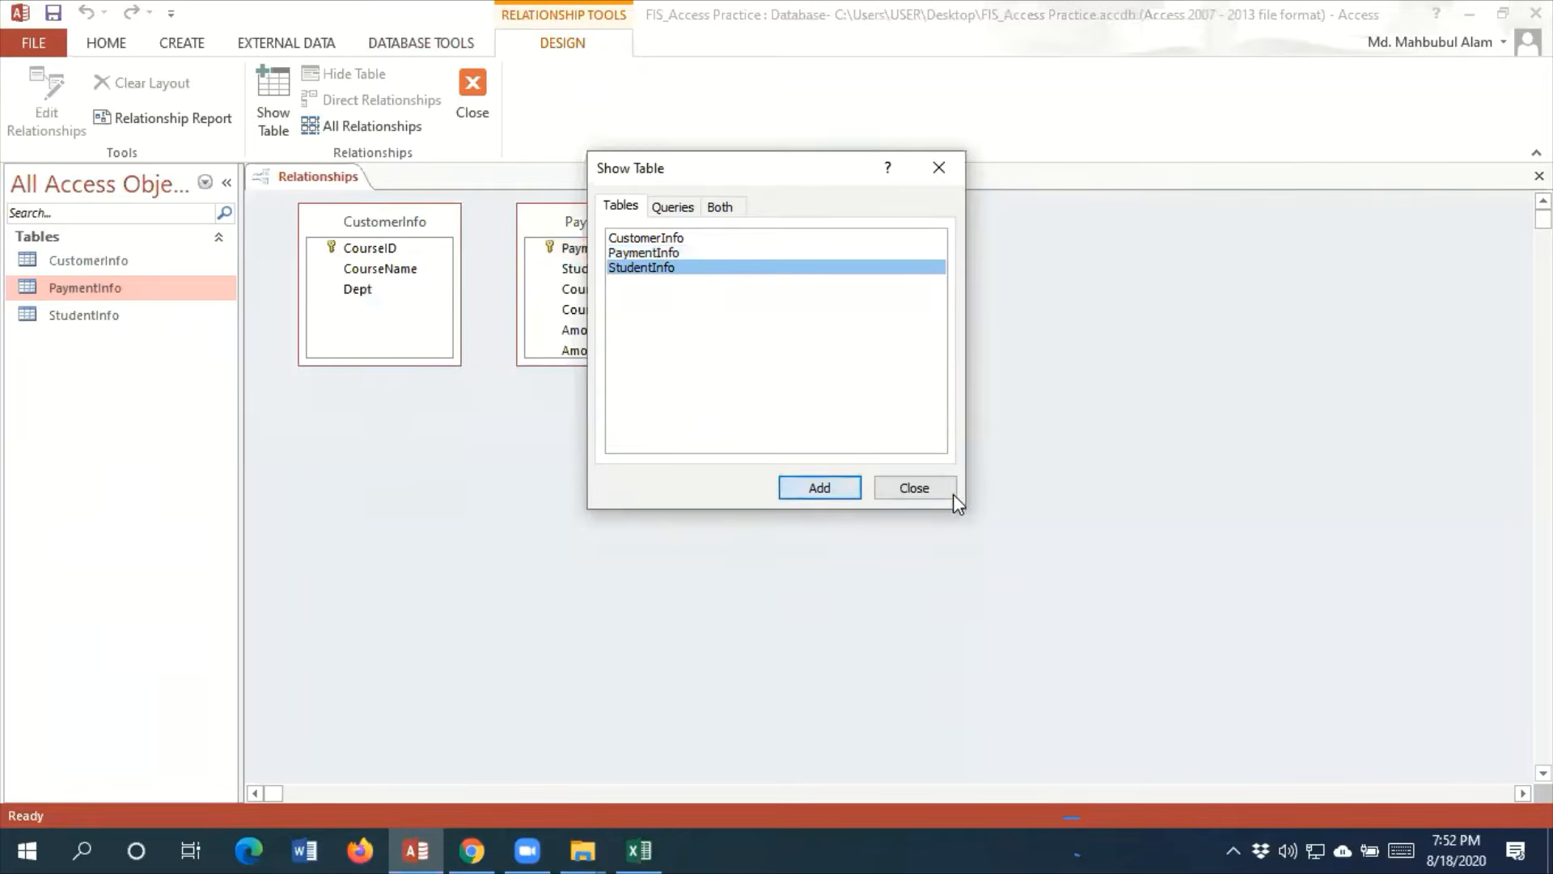
pyautogui.click(952, 492)
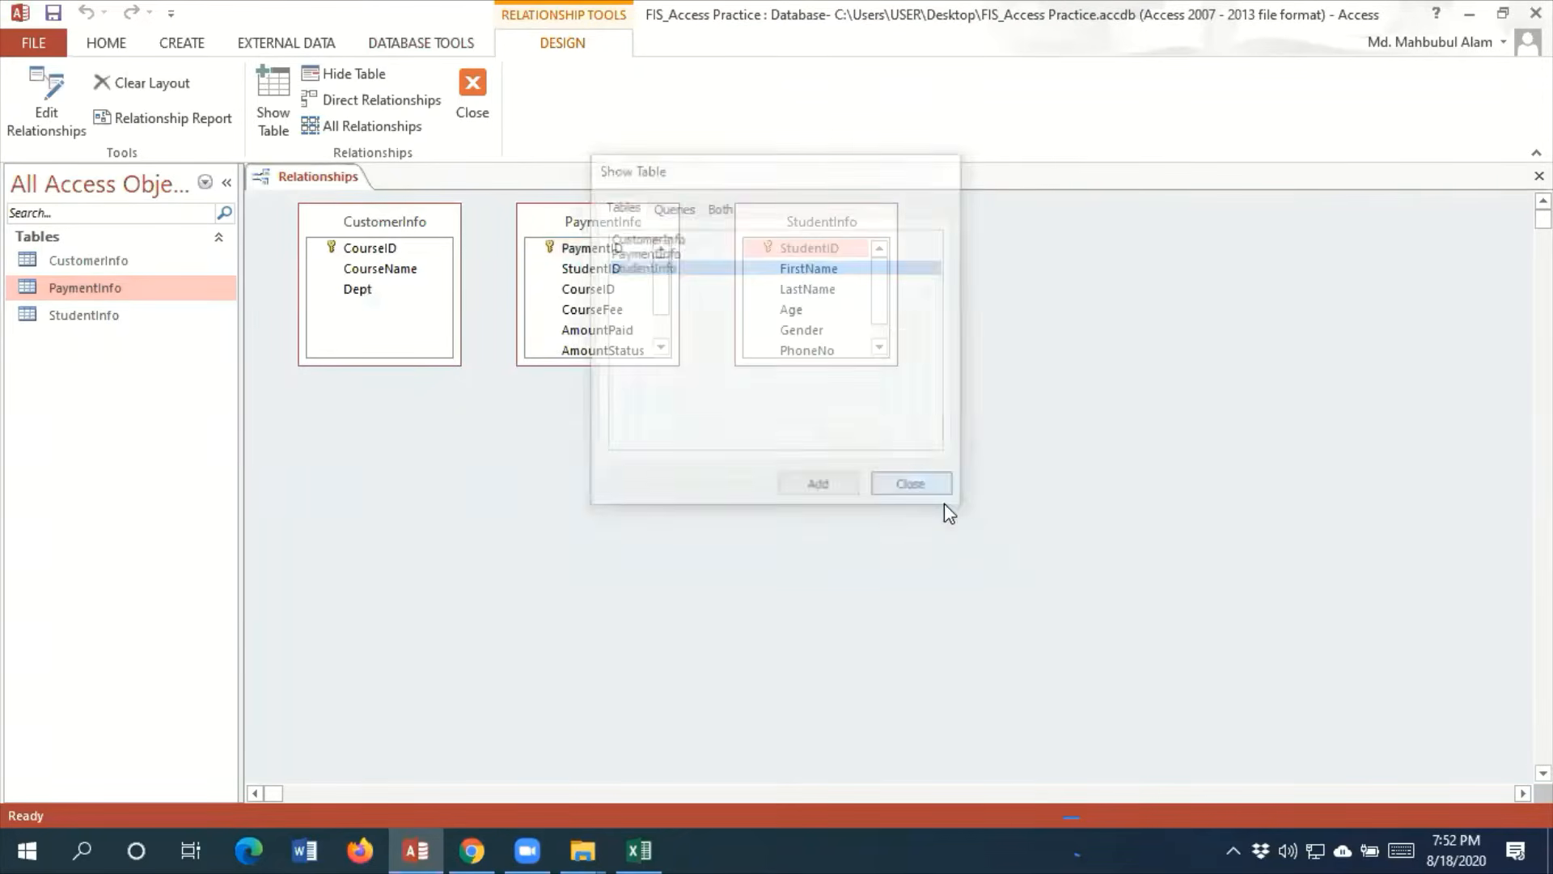
# Place second copies of the StudentInfo, PaymentInfo and CustomerInfo tables in the empty area of the relationship layout
pyautogui.click(110, 320)
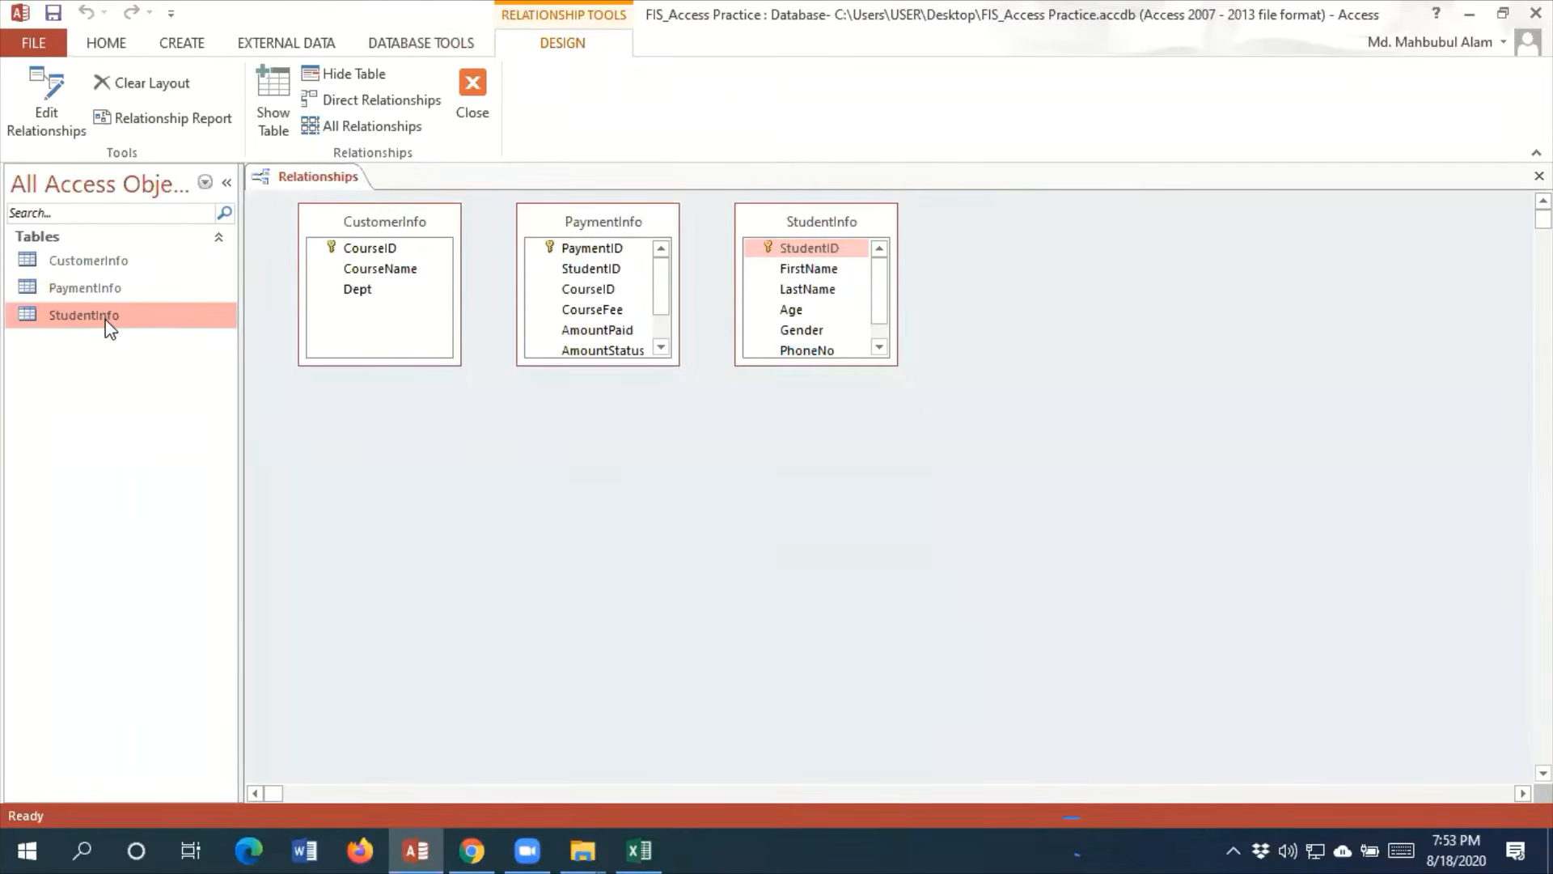
pyautogui.moveTo(106, 320); pyautogui.dragTo(1221, 485)
pyautogui.moveTo(99, 289); pyautogui.dragTo(642, 543)
pyautogui.moveTo(114, 262); pyautogui.dragTo(409, 564)
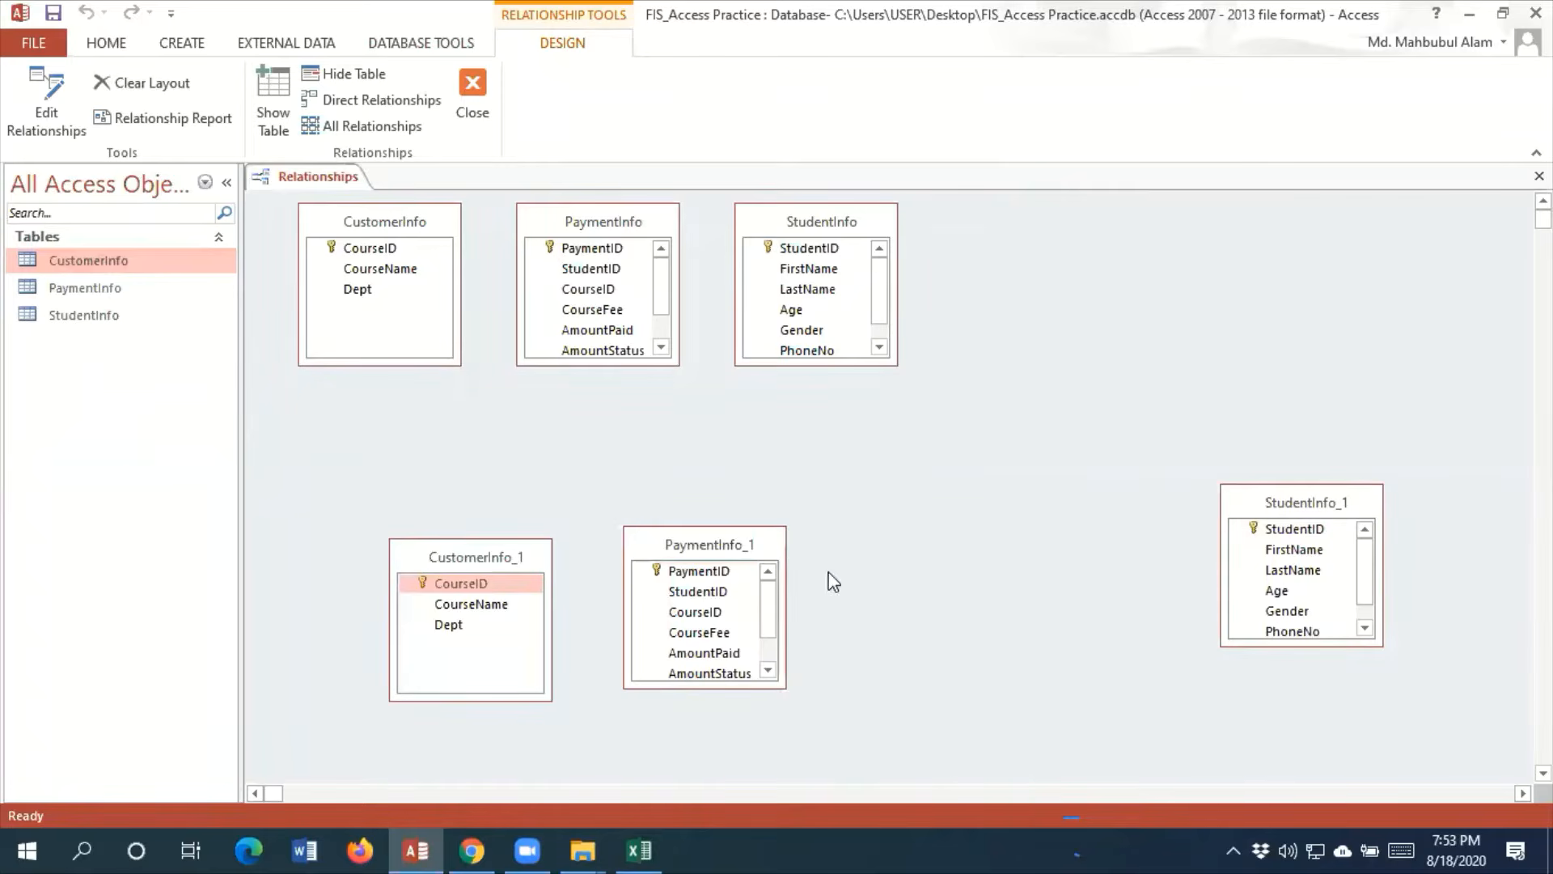
pyautogui.moveTo(763, 548); pyautogui.dragTo(880, 581)
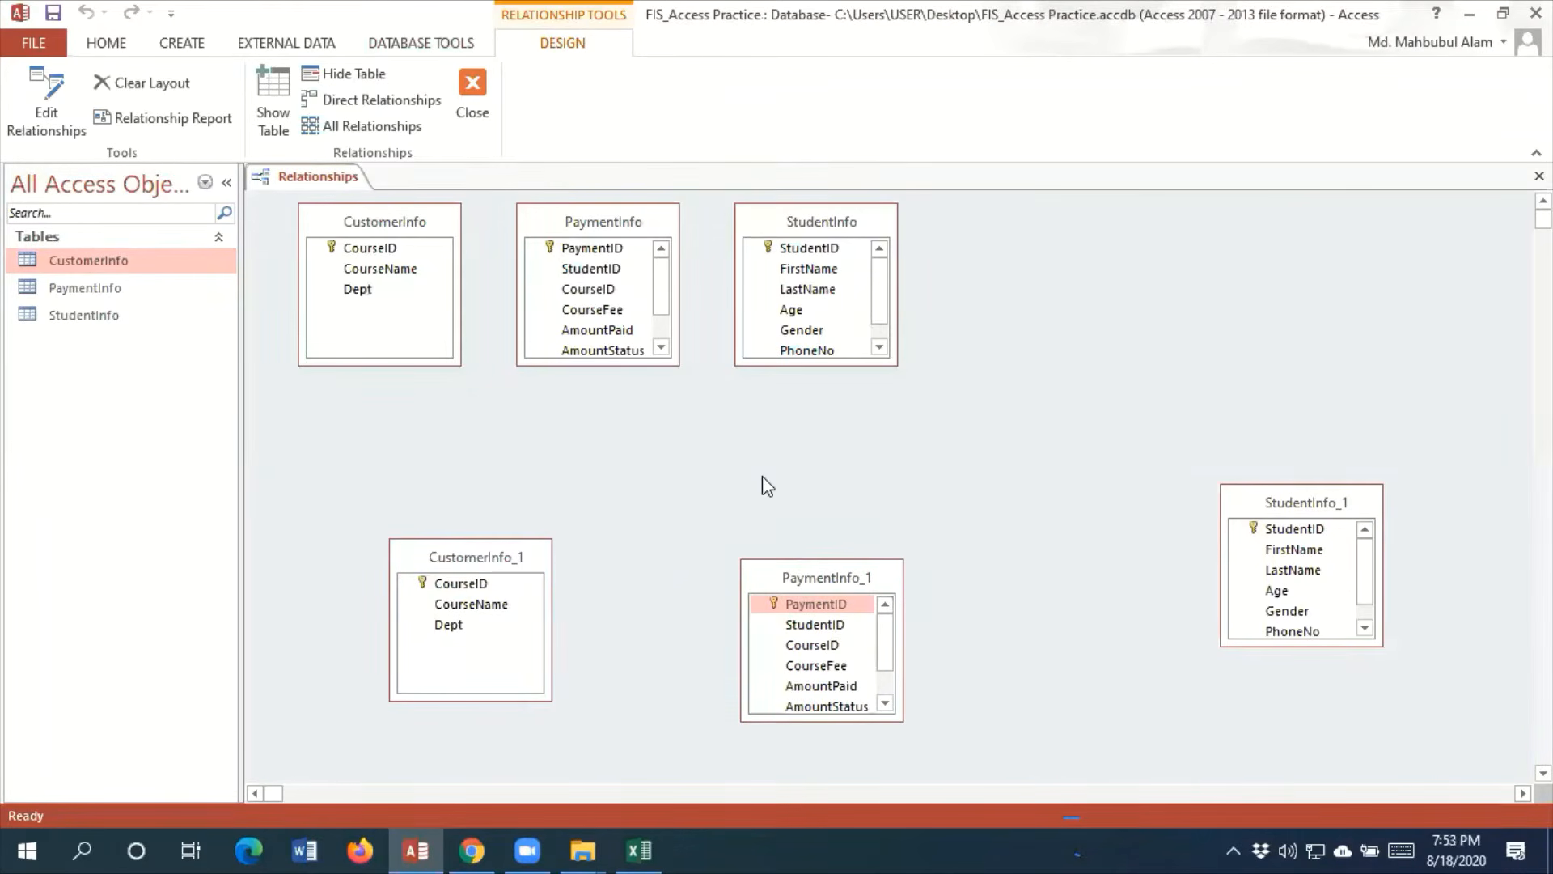
# Hide the duplicate StudentInfo_1, PaymentInfo_1 and CustomerInfo_1 tables from the relationship layout
pyautogui.rightClick(1330, 502)
pyautogui.click(1390, 568)
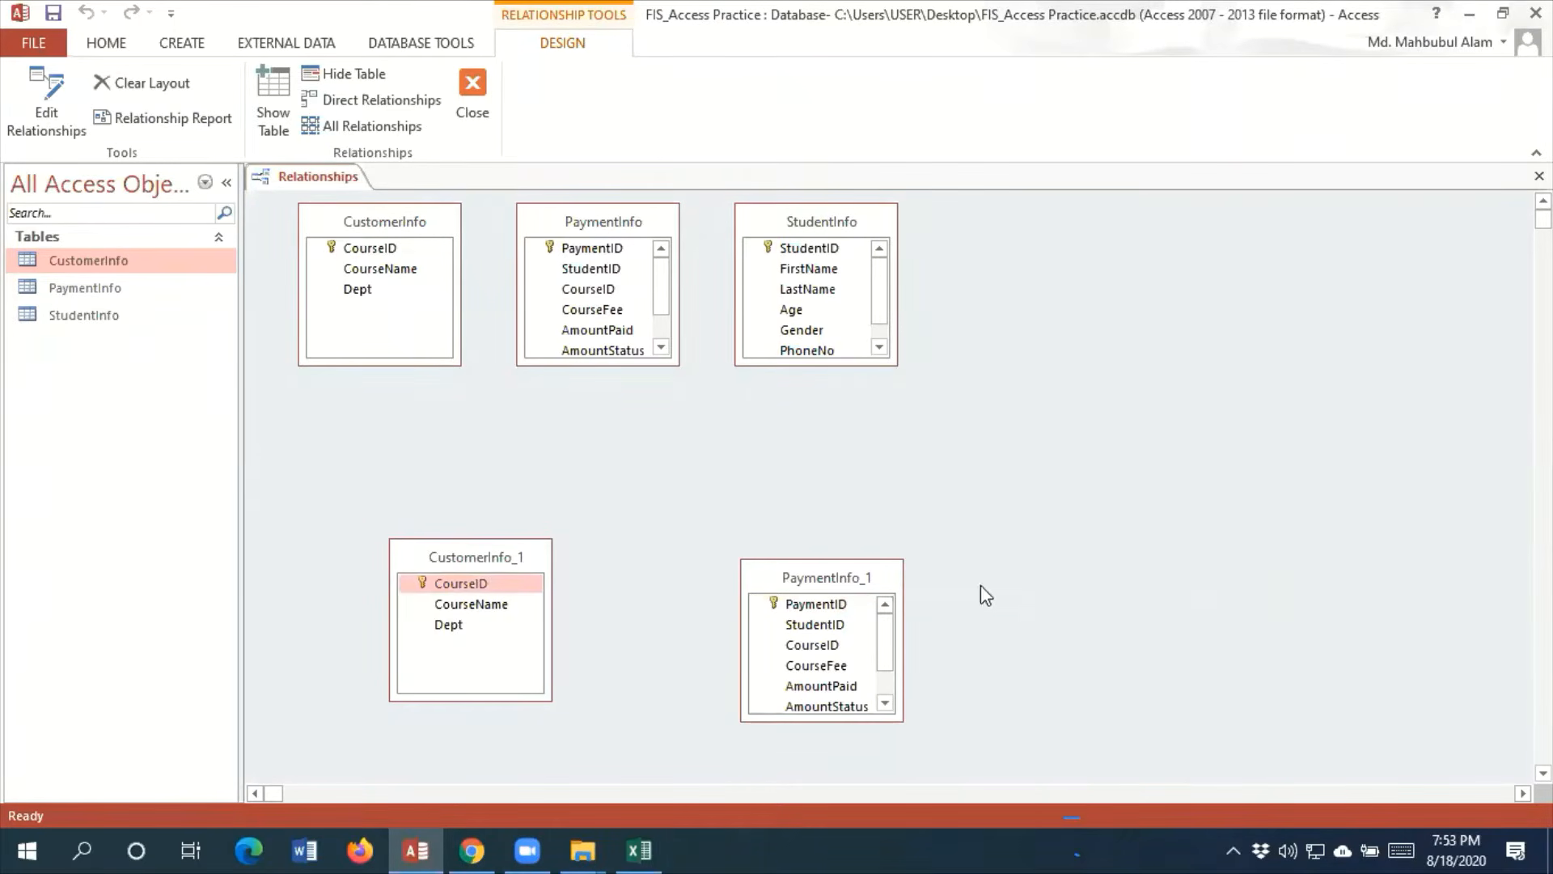
pyautogui.rightClick(887, 575)
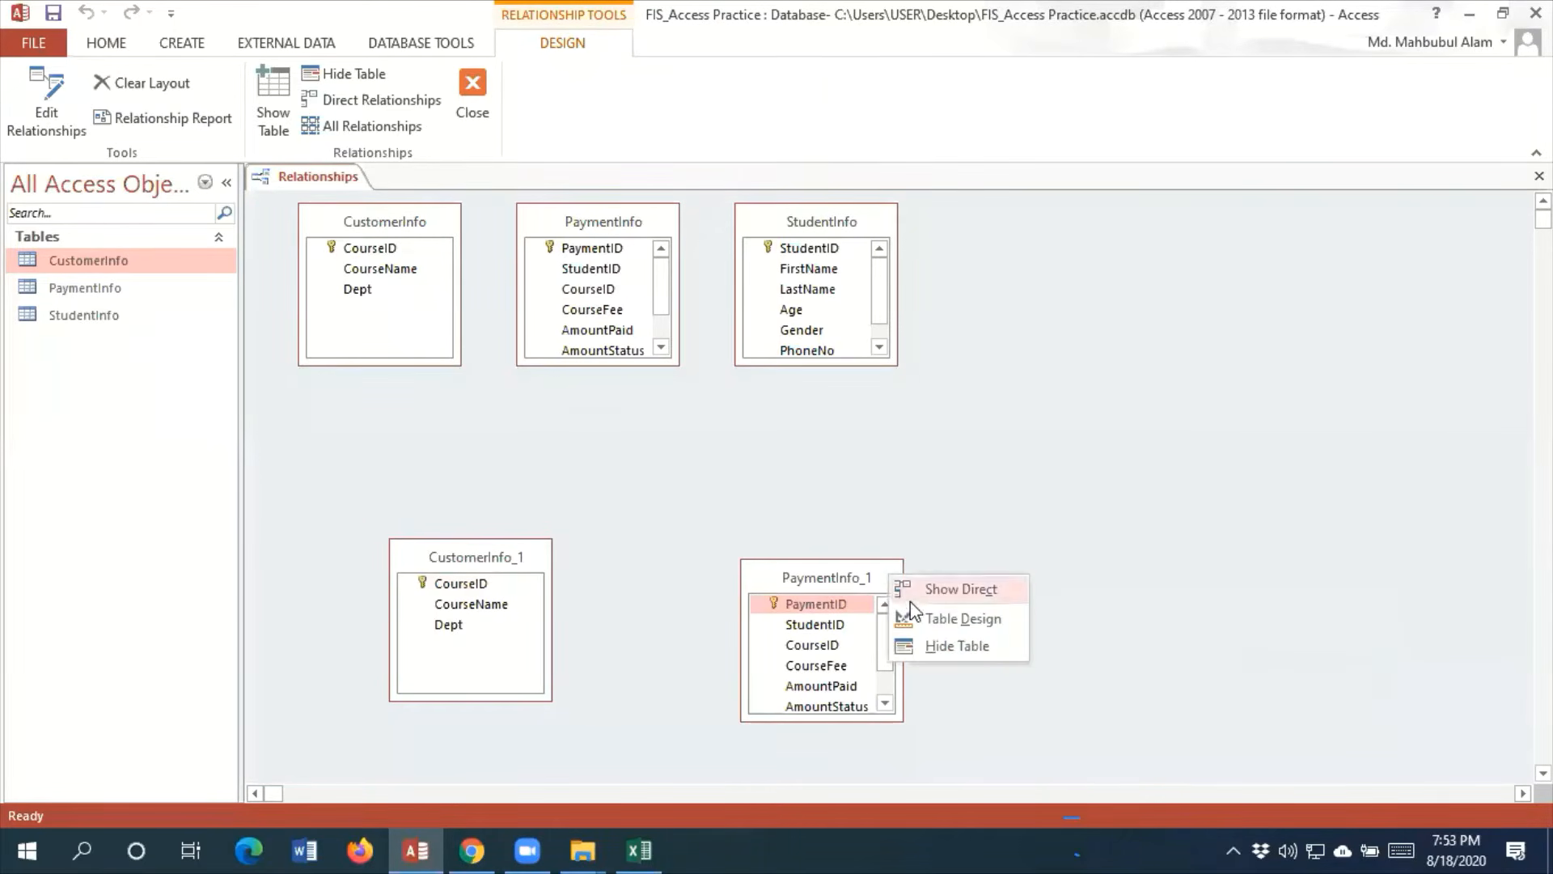
pyautogui.click(931, 653)
pyautogui.rightClick(437, 546)
pyautogui.click(495, 618)
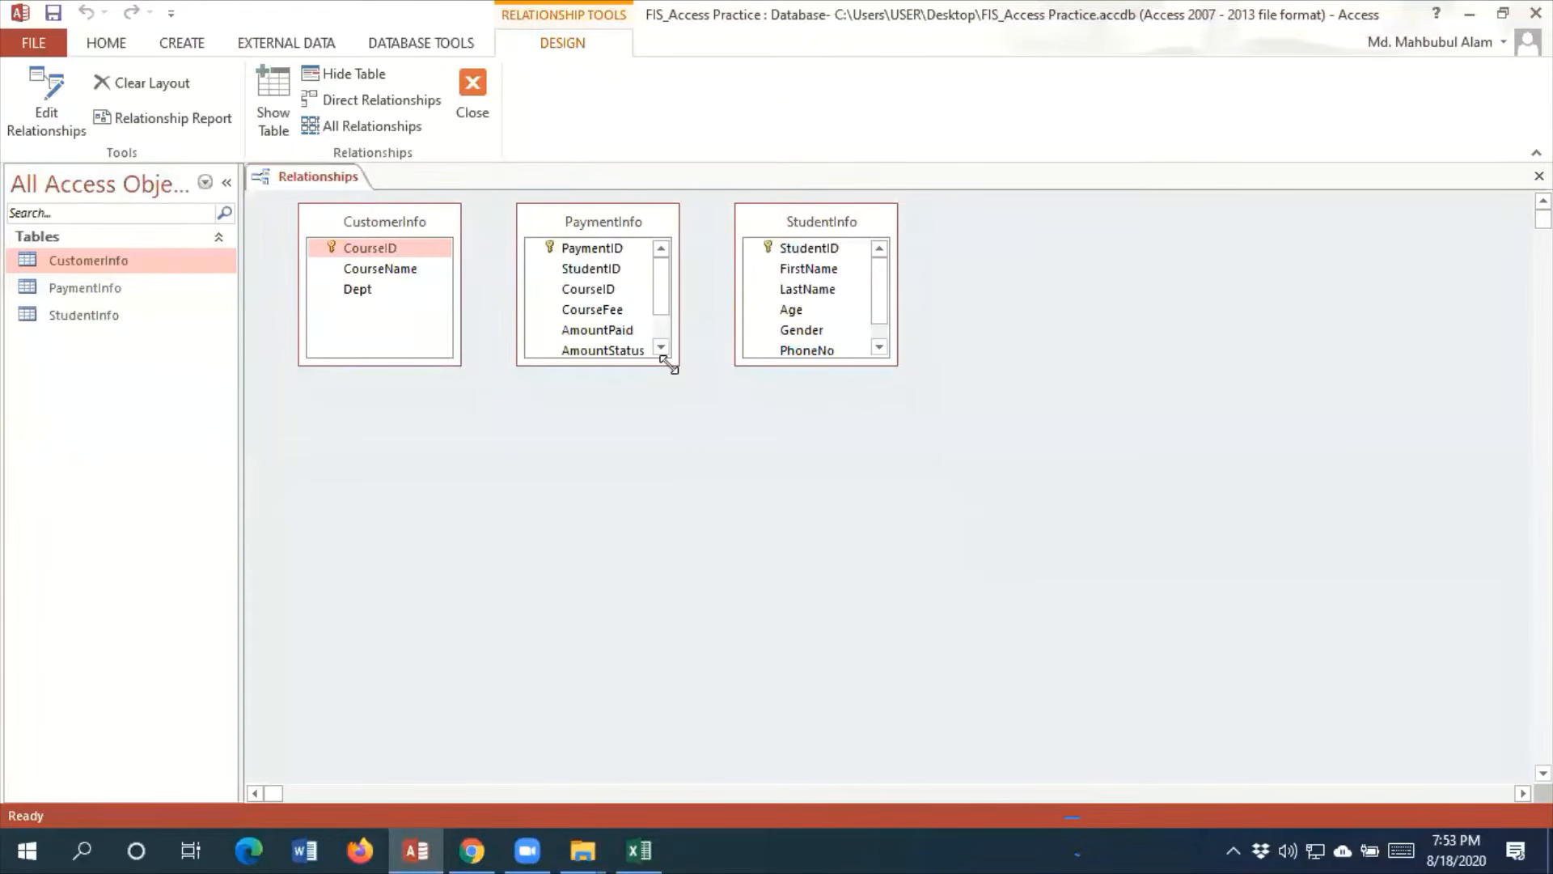
# Enlarge the PaymentInfo and StudentInfo boxes to fit all their fields, and move the two tables apart
pyautogui.moveTo(670, 364); pyautogui.dragTo(721, 434)
pyautogui.click(861, 224)
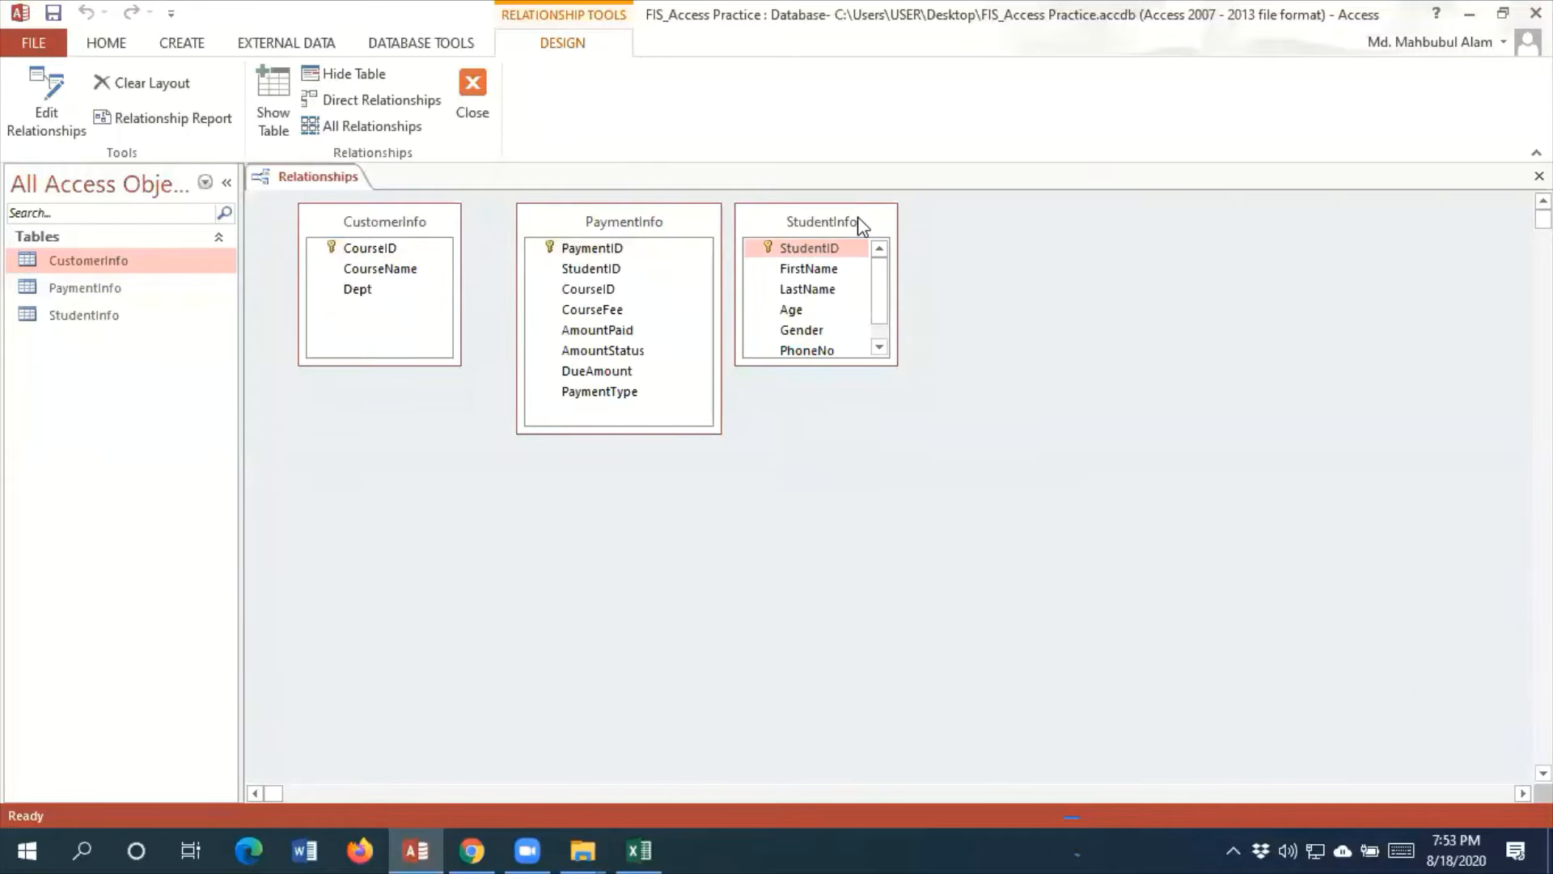
pyautogui.moveTo(862, 227); pyautogui.dragTo(580, 537)
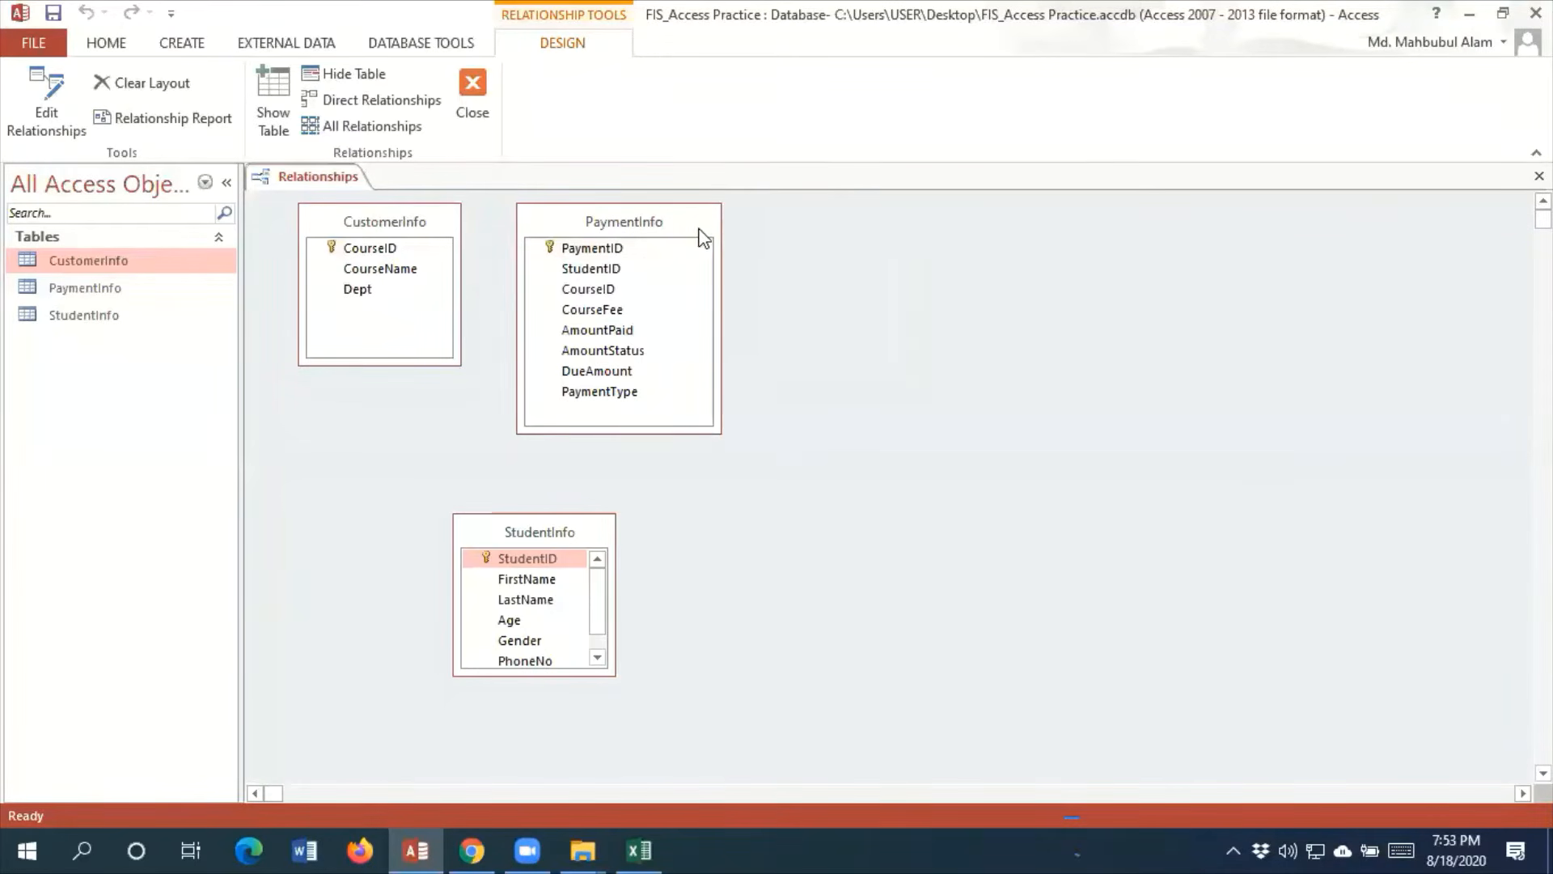
pyautogui.moveTo(702, 235); pyautogui.dragTo(1273, 390)
pyautogui.click(574, 537)
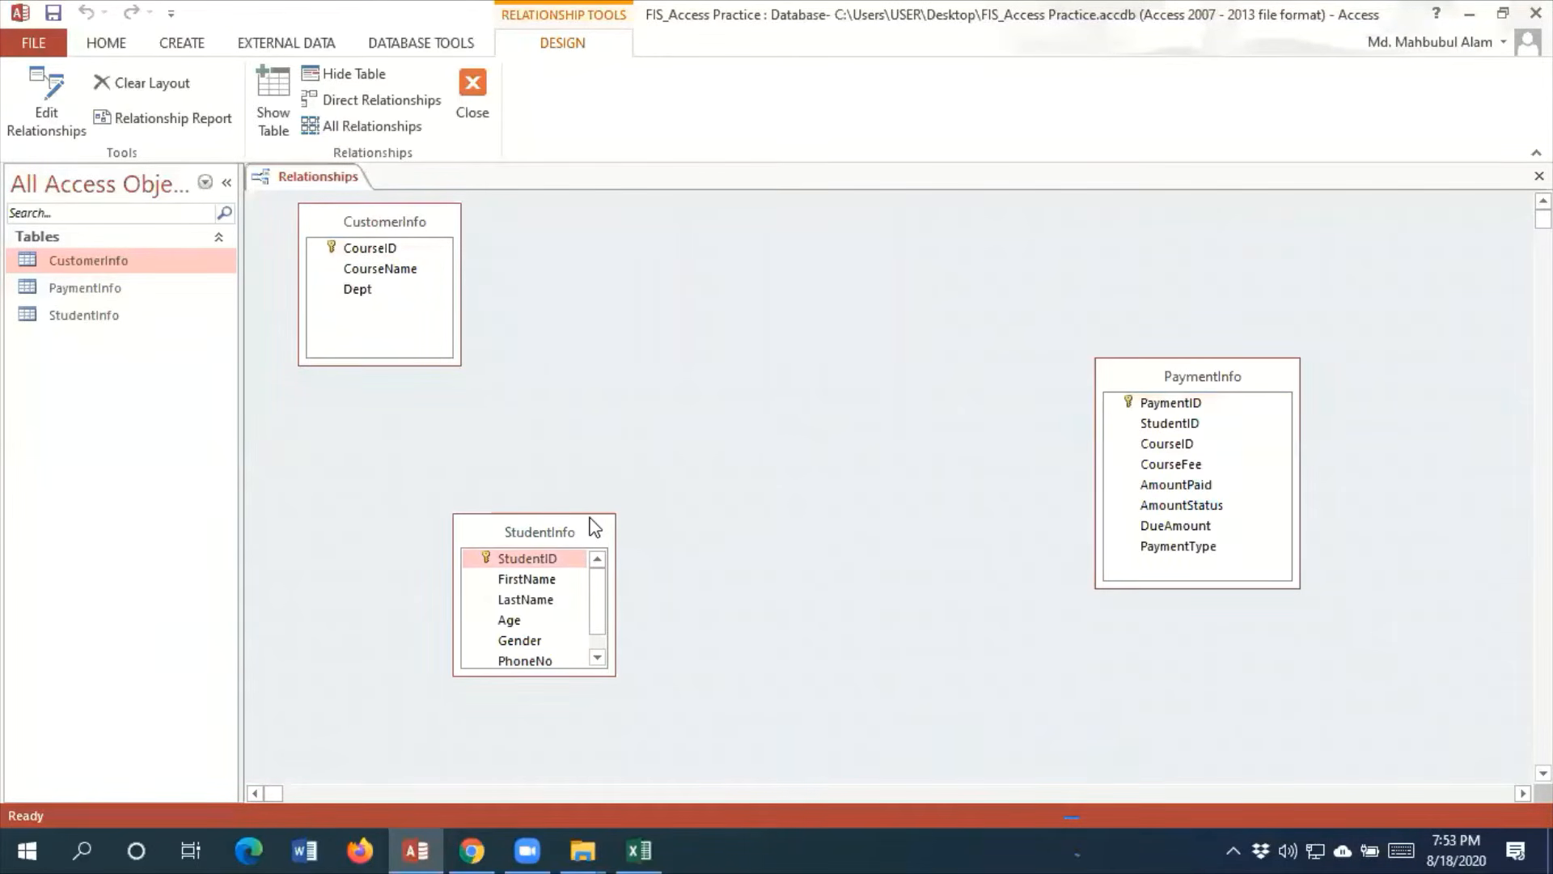
pyautogui.moveTo(595, 527); pyautogui.dragTo(654, 252)
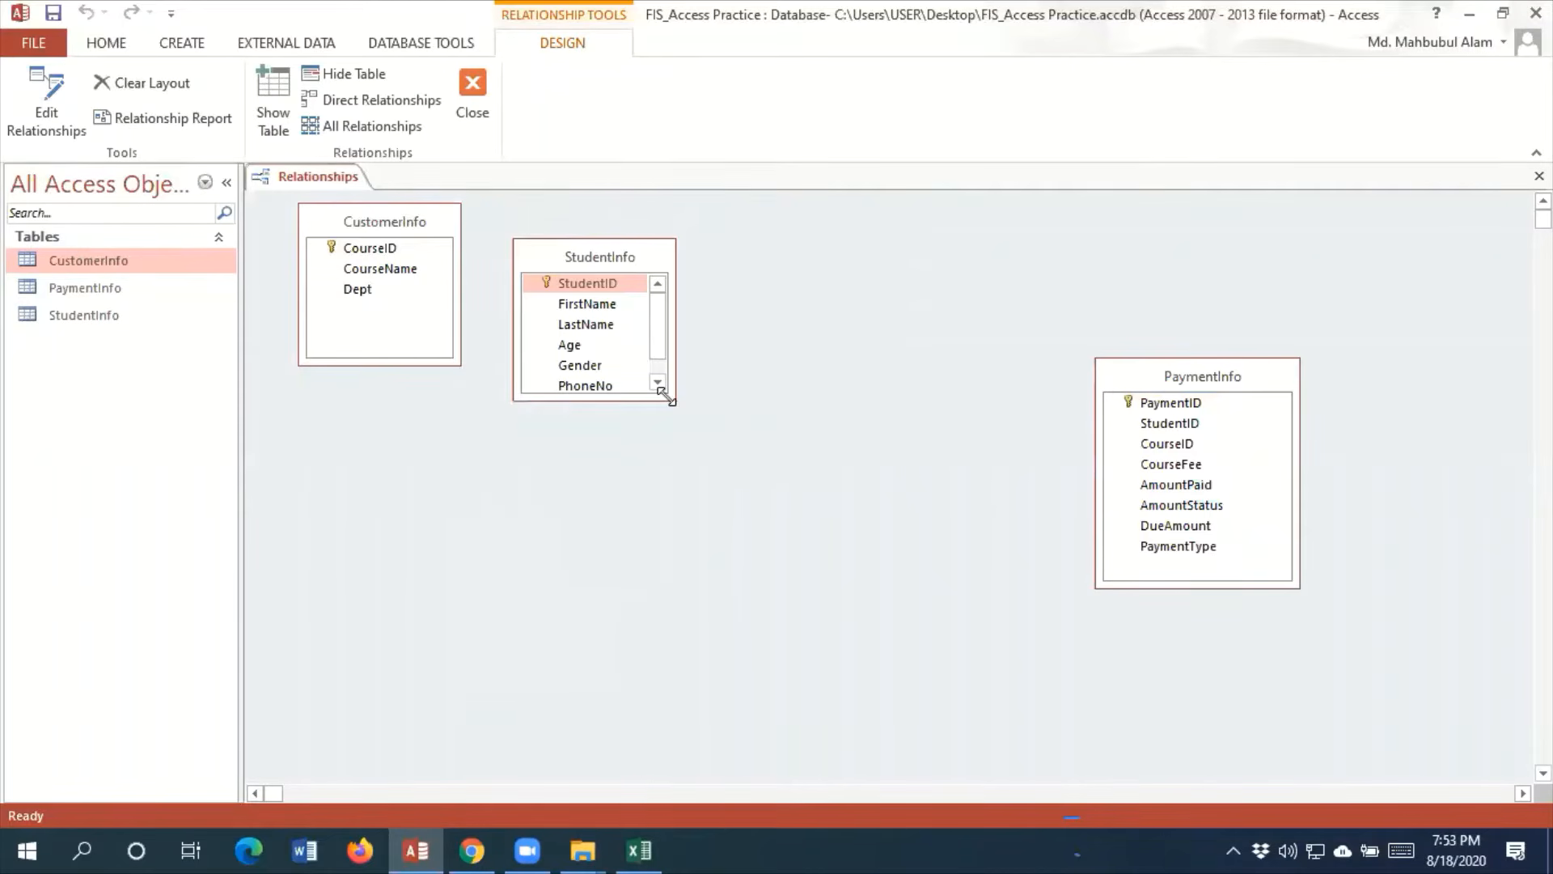
pyautogui.moveTo(668, 398); pyautogui.dragTo(670, 445)
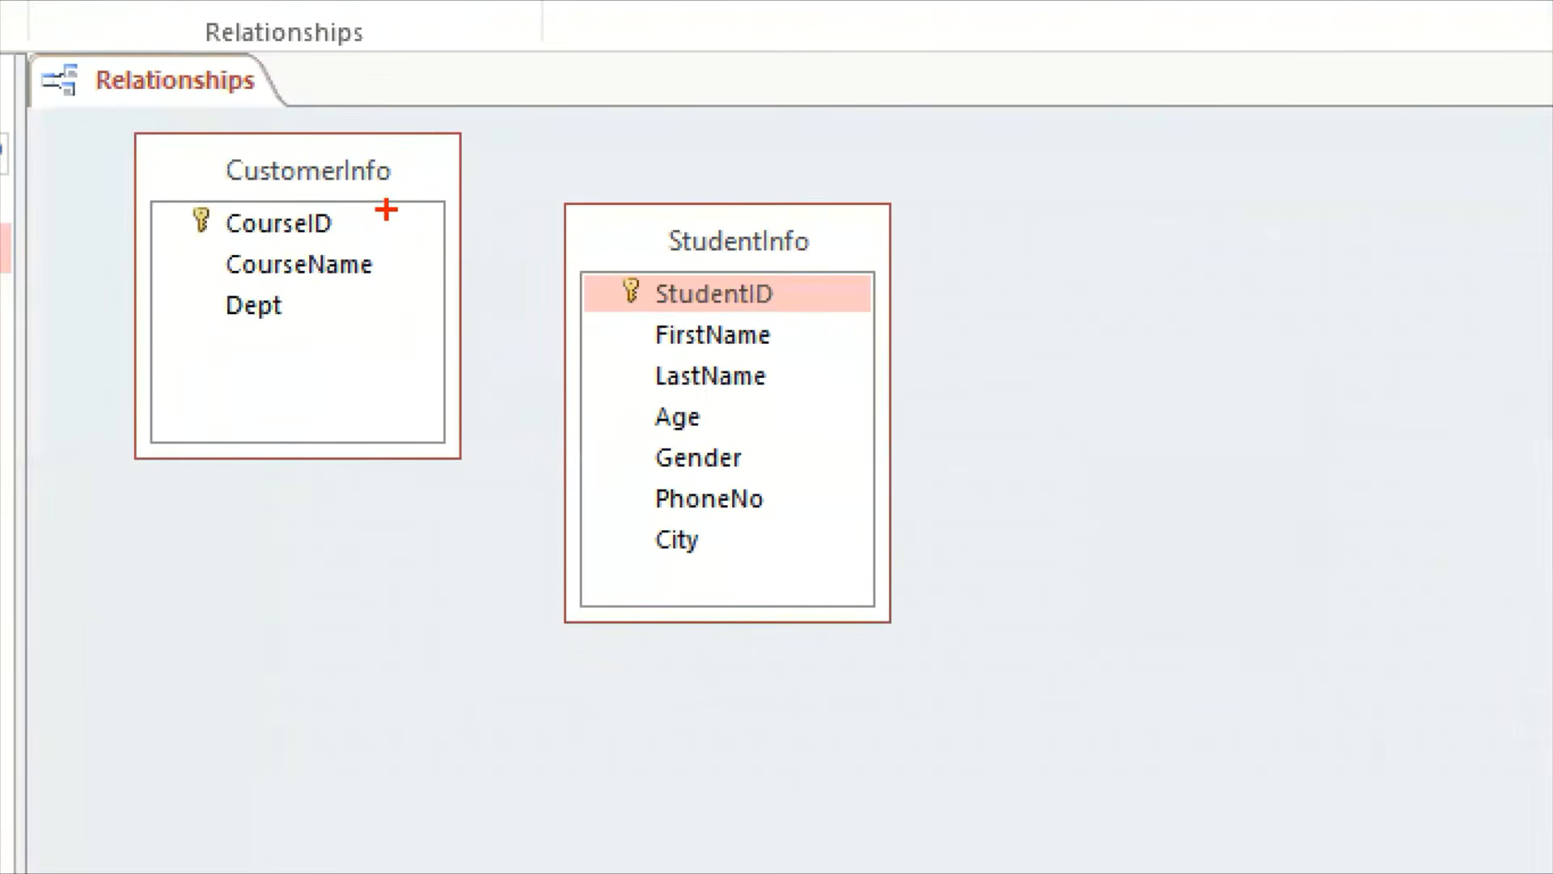
pyautogui.moveTo(386, 211); pyautogui.dragTo(674, 352)
pyautogui.moveTo(327, 261); pyautogui.dragTo(694, 430)
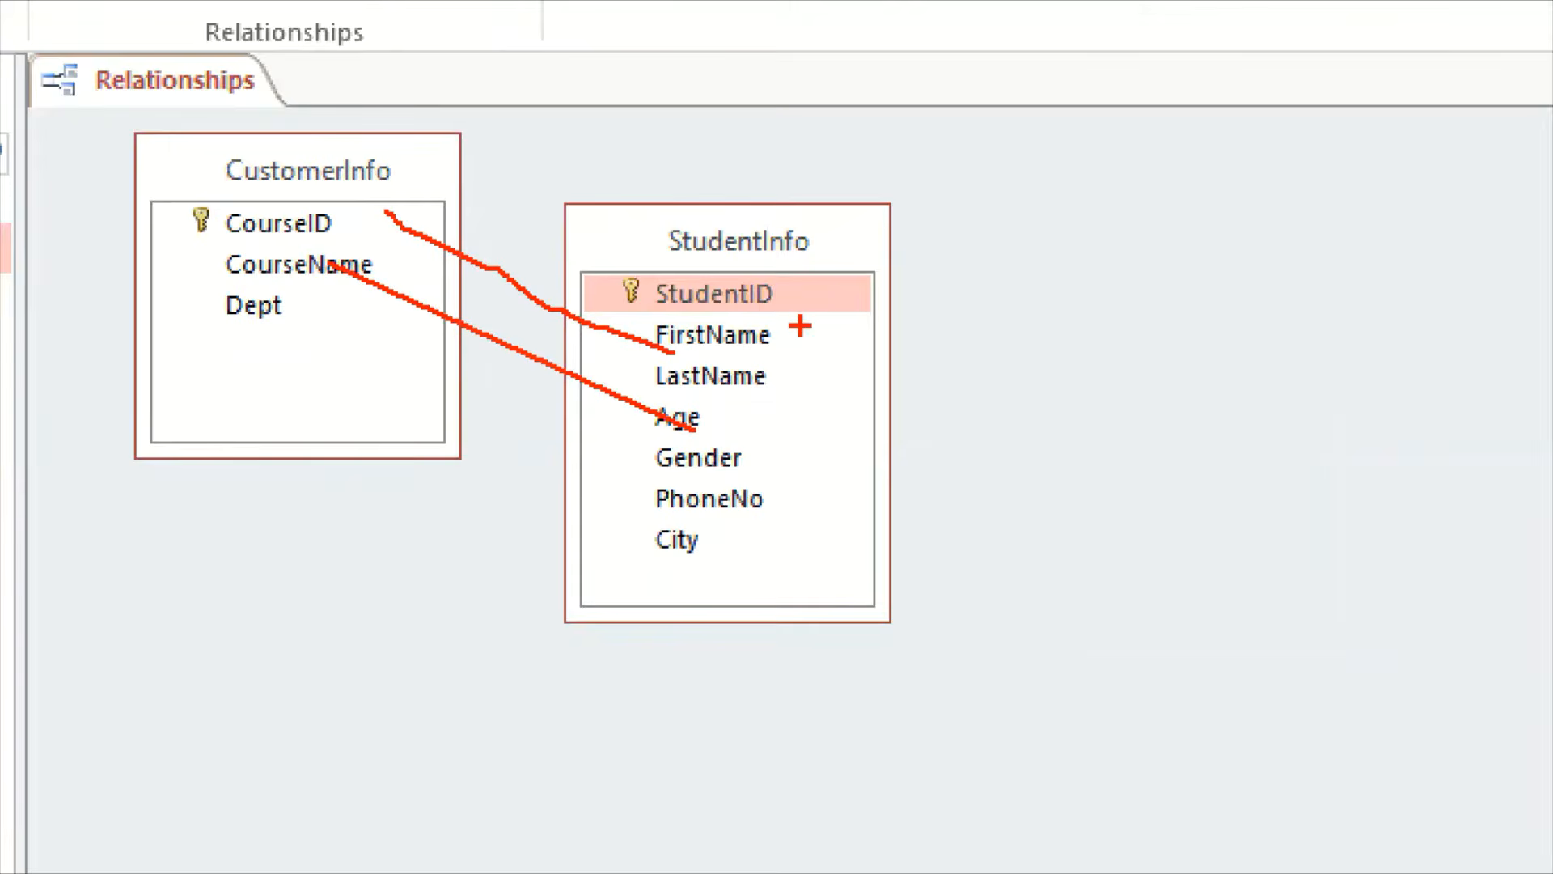
pyautogui.press('Escape')
# Rearrange the relationship layout so PaymentInfo sits between the CustomerInfo and StudentInfo tables
pyautogui.moveTo(653, 271); pyautogui.dragTo(745, 567)
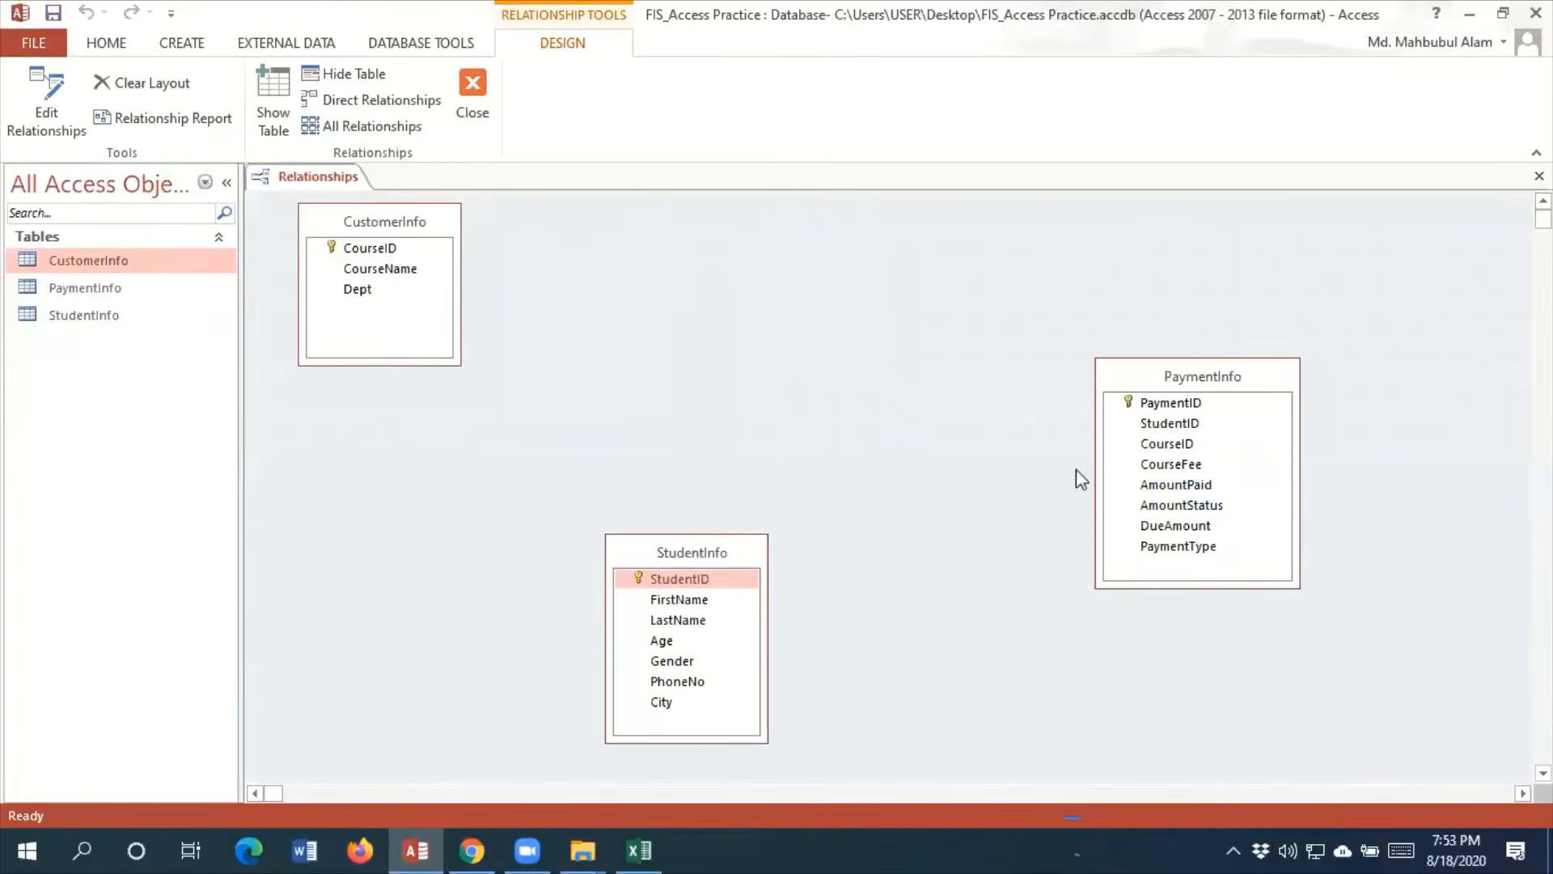
pyautogui.moveTo(1162, 361); pyautogui.dragTo(625, 262)
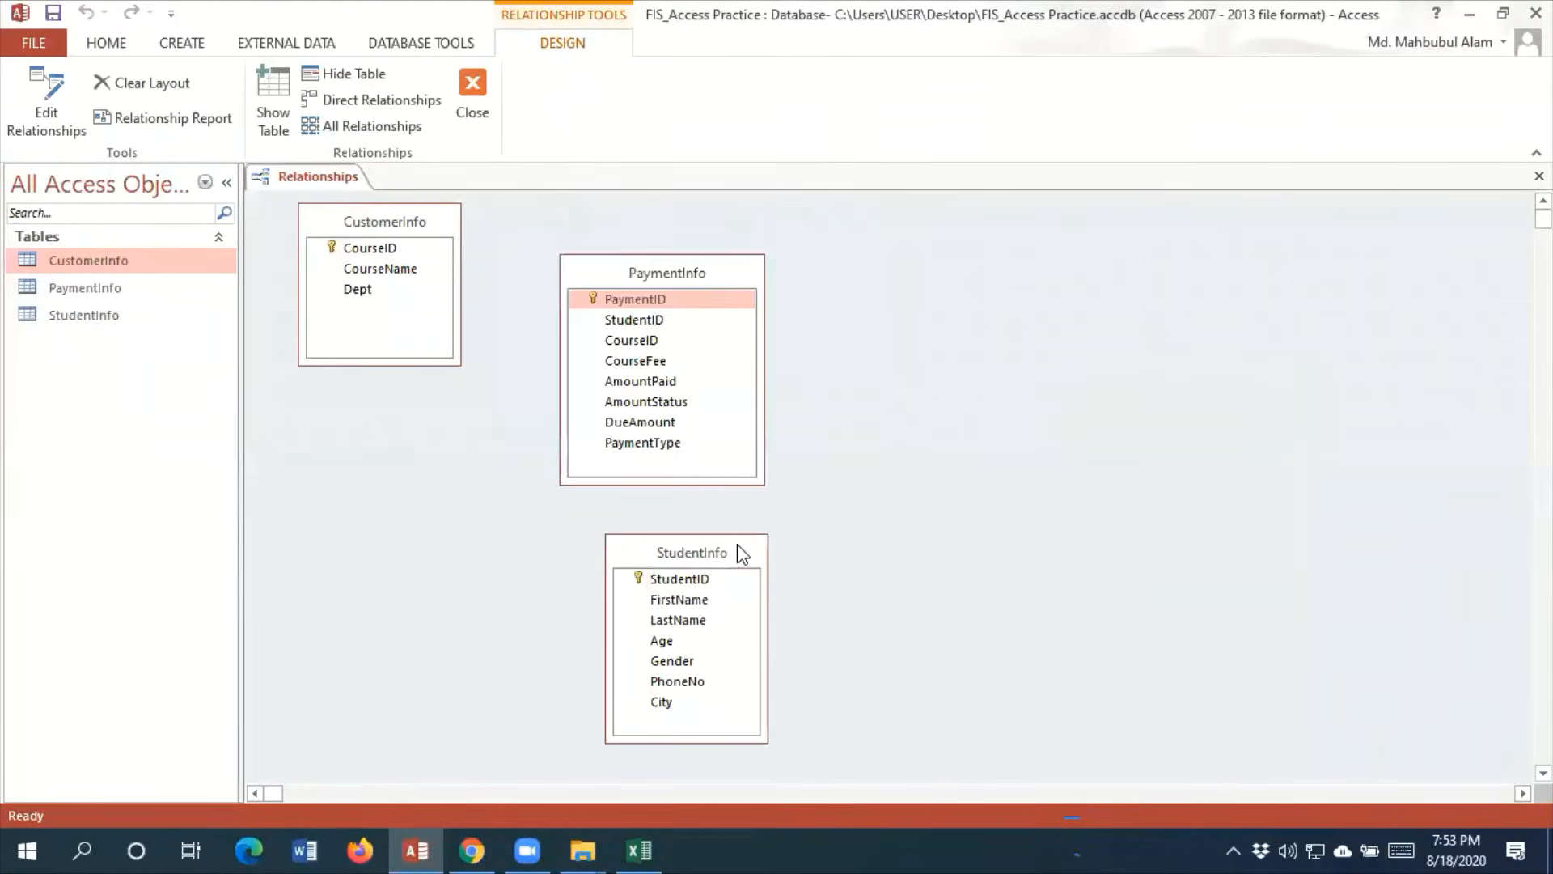
pyautogui.click(743, 553)
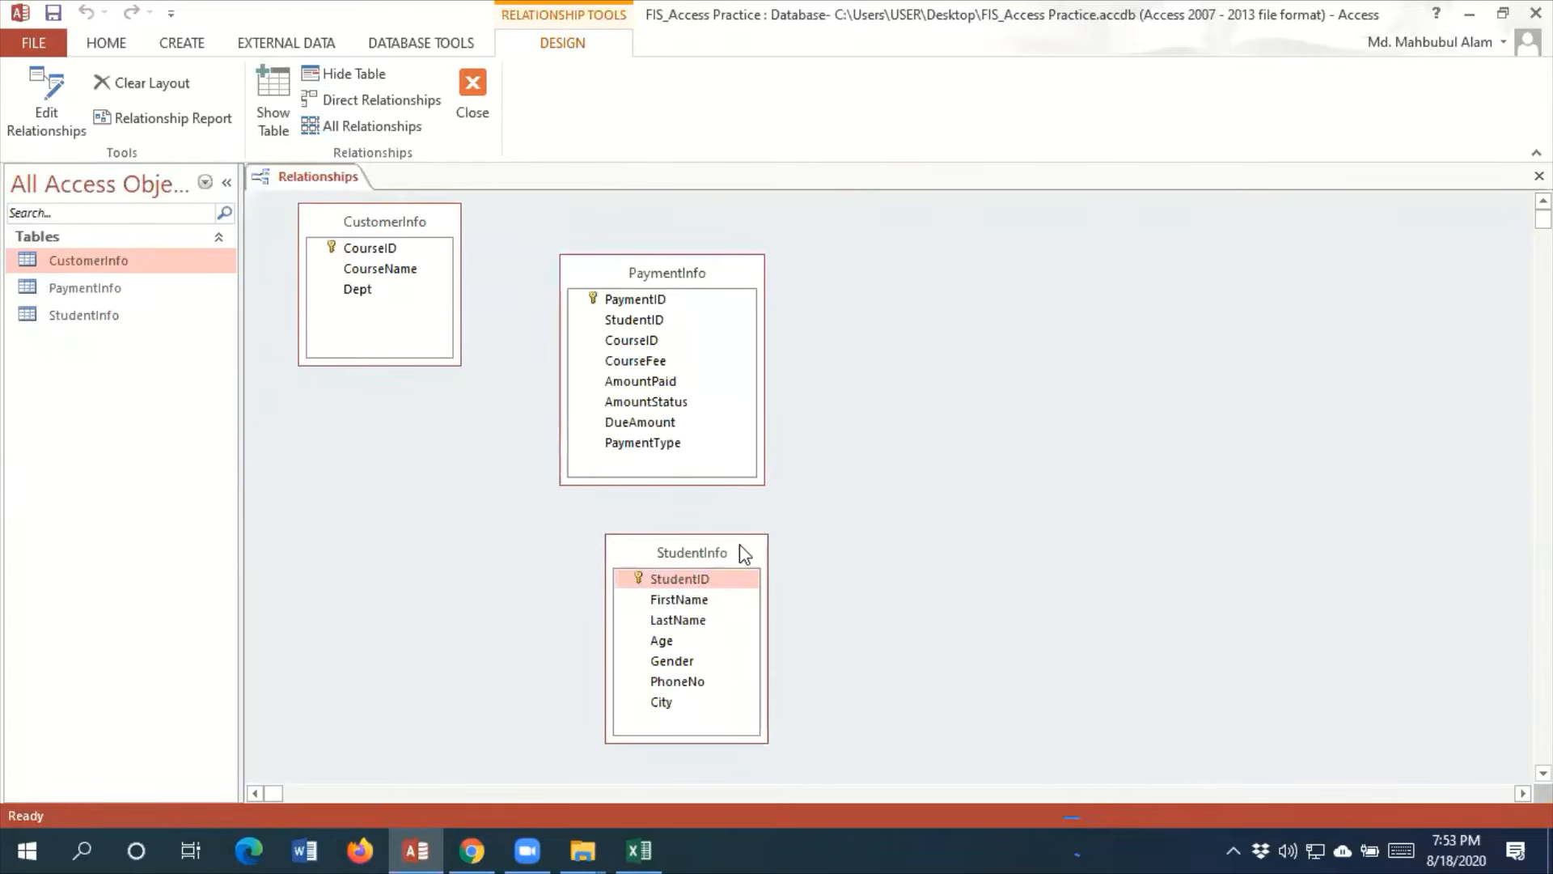
pyautogui.moveTo(739, 545); pyautogui.dragTo(1047, 219)
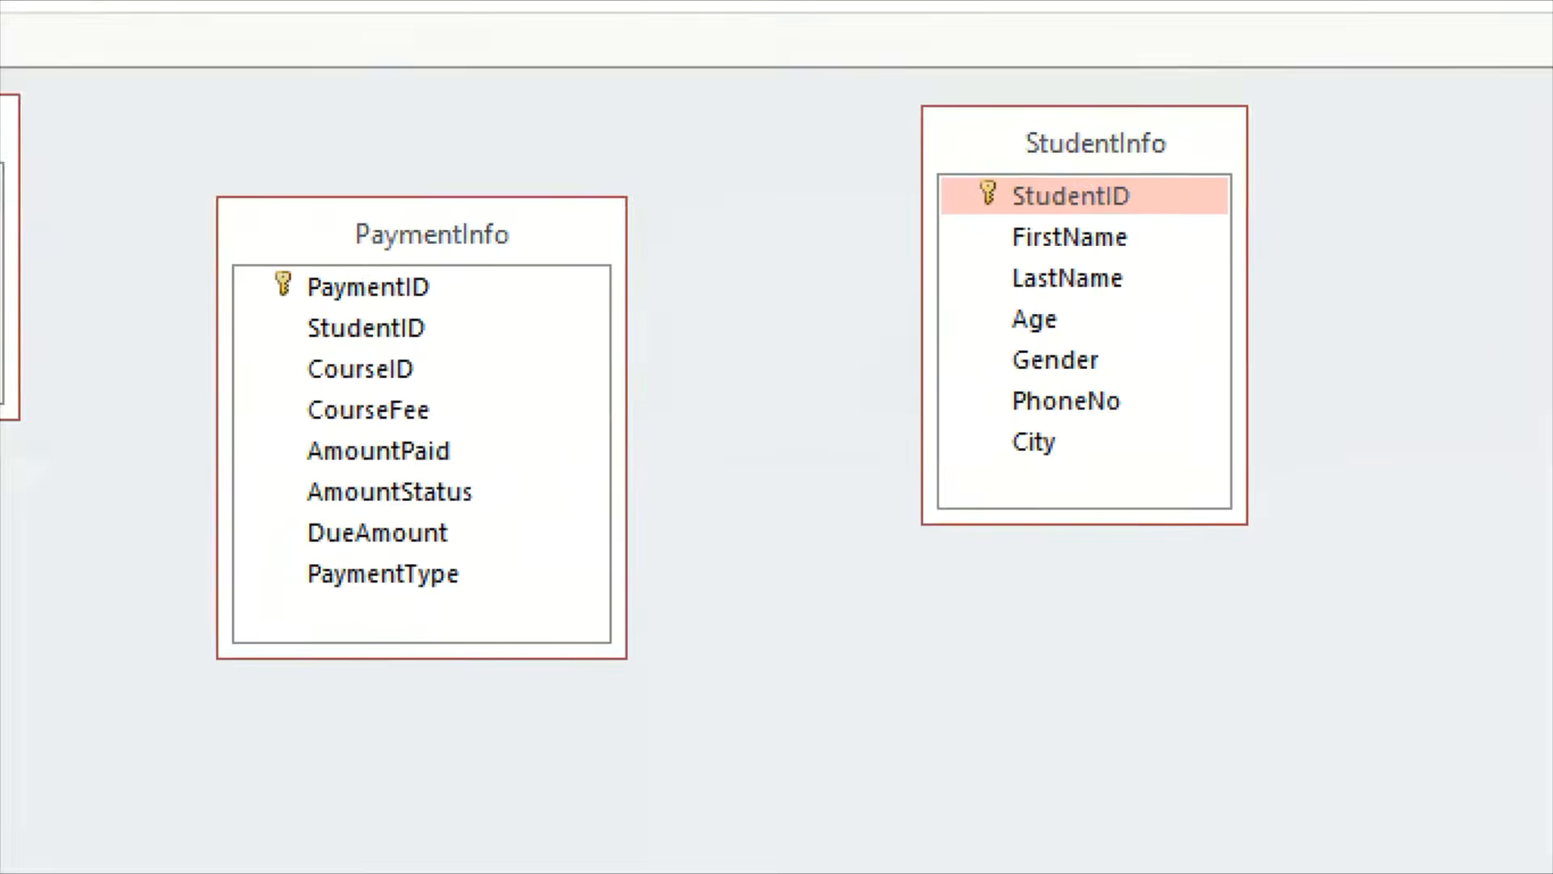
pyautogui.click(937, 199)
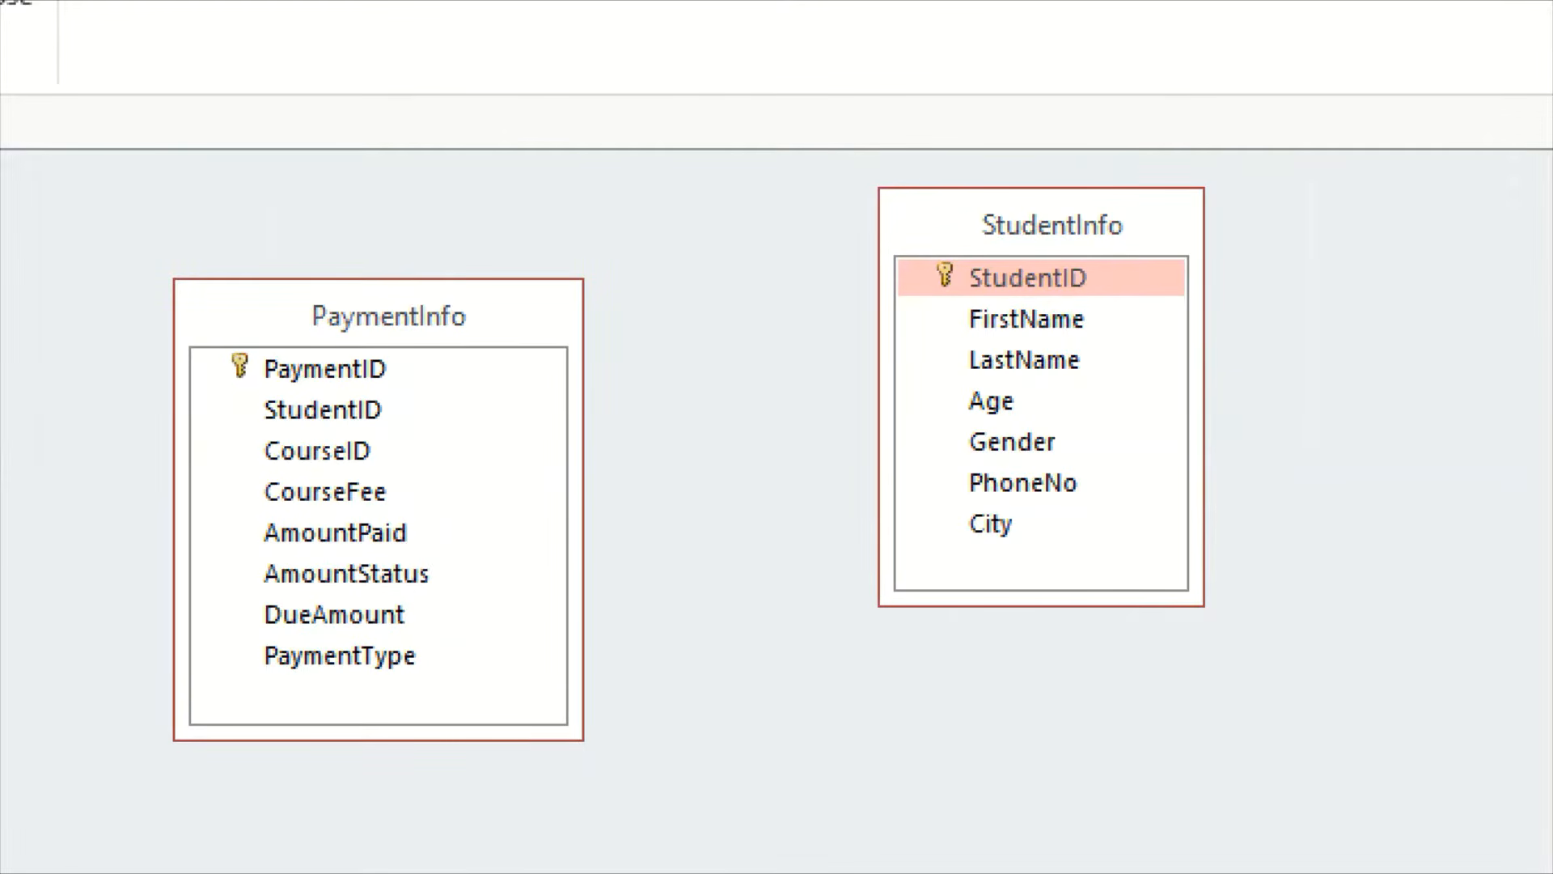
pyautogui.moveTo(245, 389); pyautogui.dragTo(414, 437)
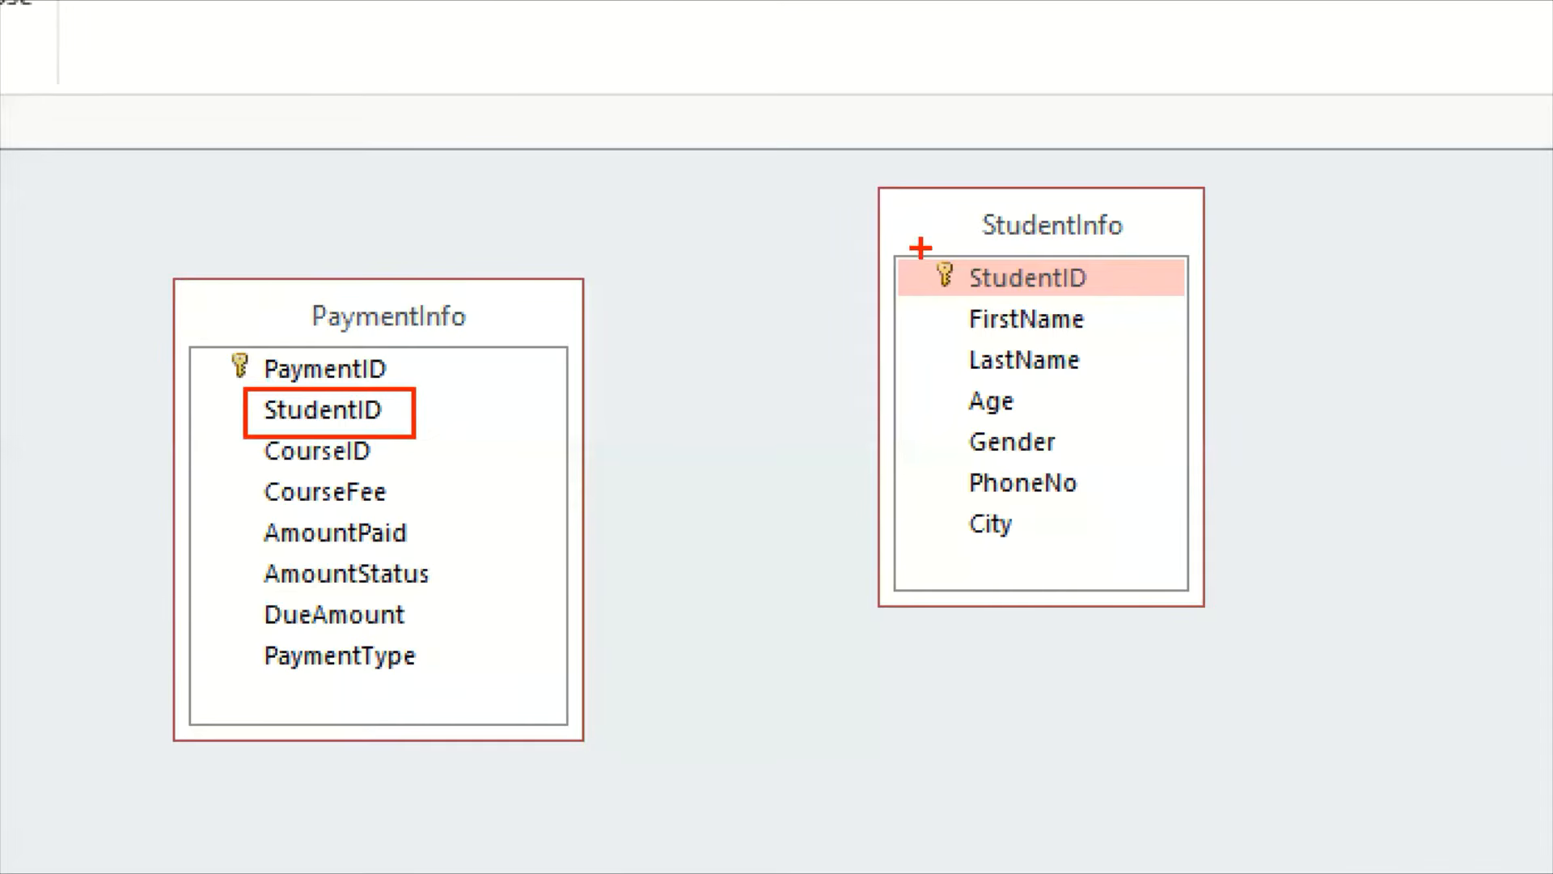
pyautogui.moveTo(919, 248); pyautogui.dragTo(1112, 310)
pyautogui.moveTo(1025, 243); pyautogui.dragTo(1113, 174)
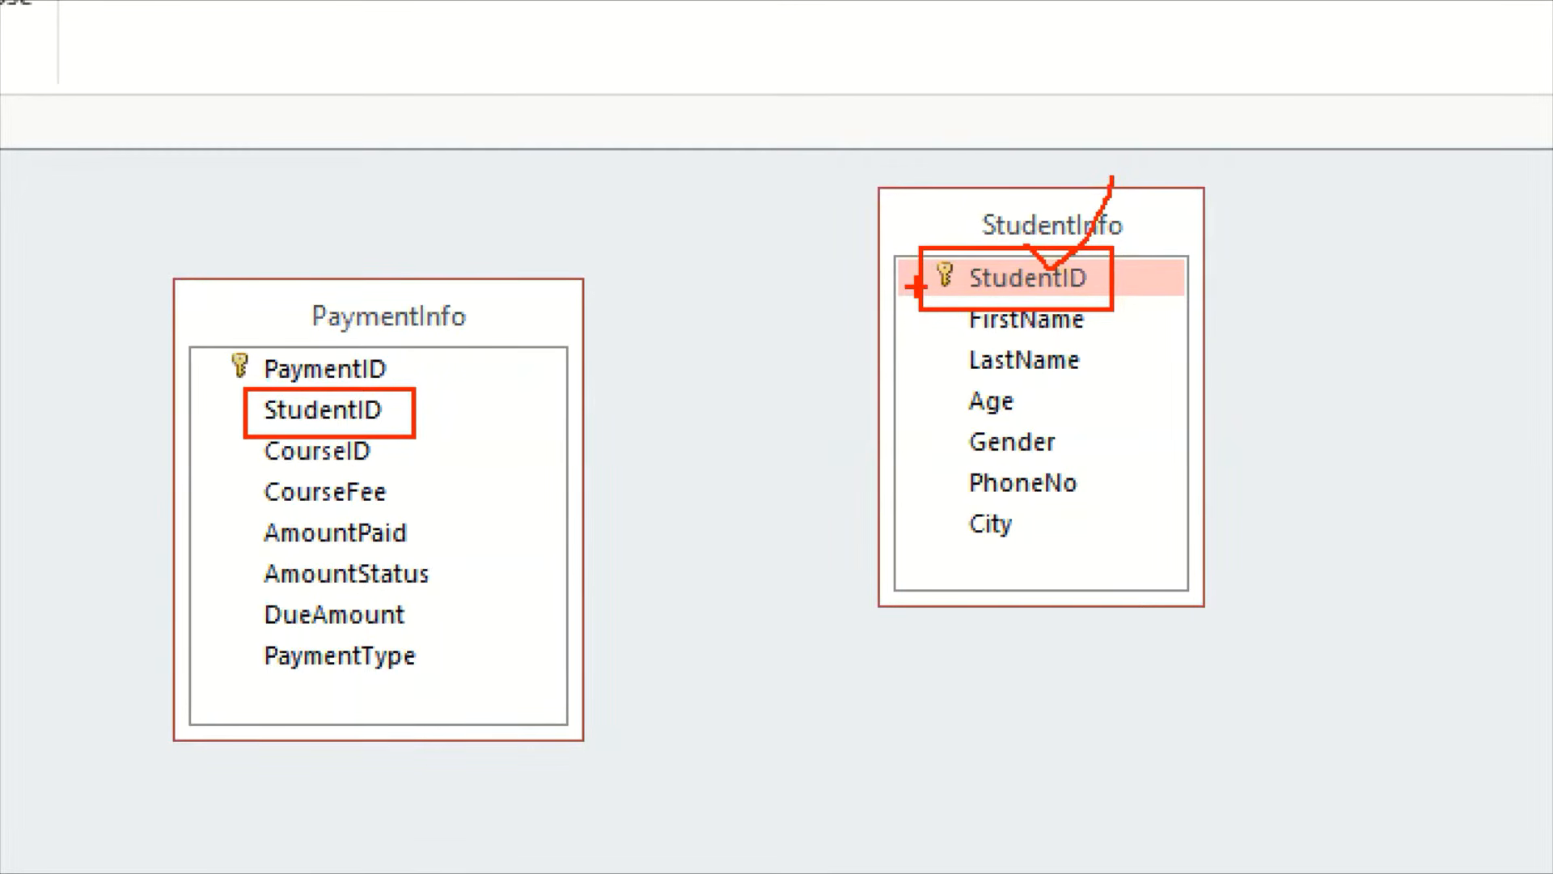
pyautogui.moveTo(916, 284)
pyautogui.mouseDown()
pyautogui.moveTo(687, 374)
pyautogui.moveTo(414, 409)
pyautogui.mouseUp()
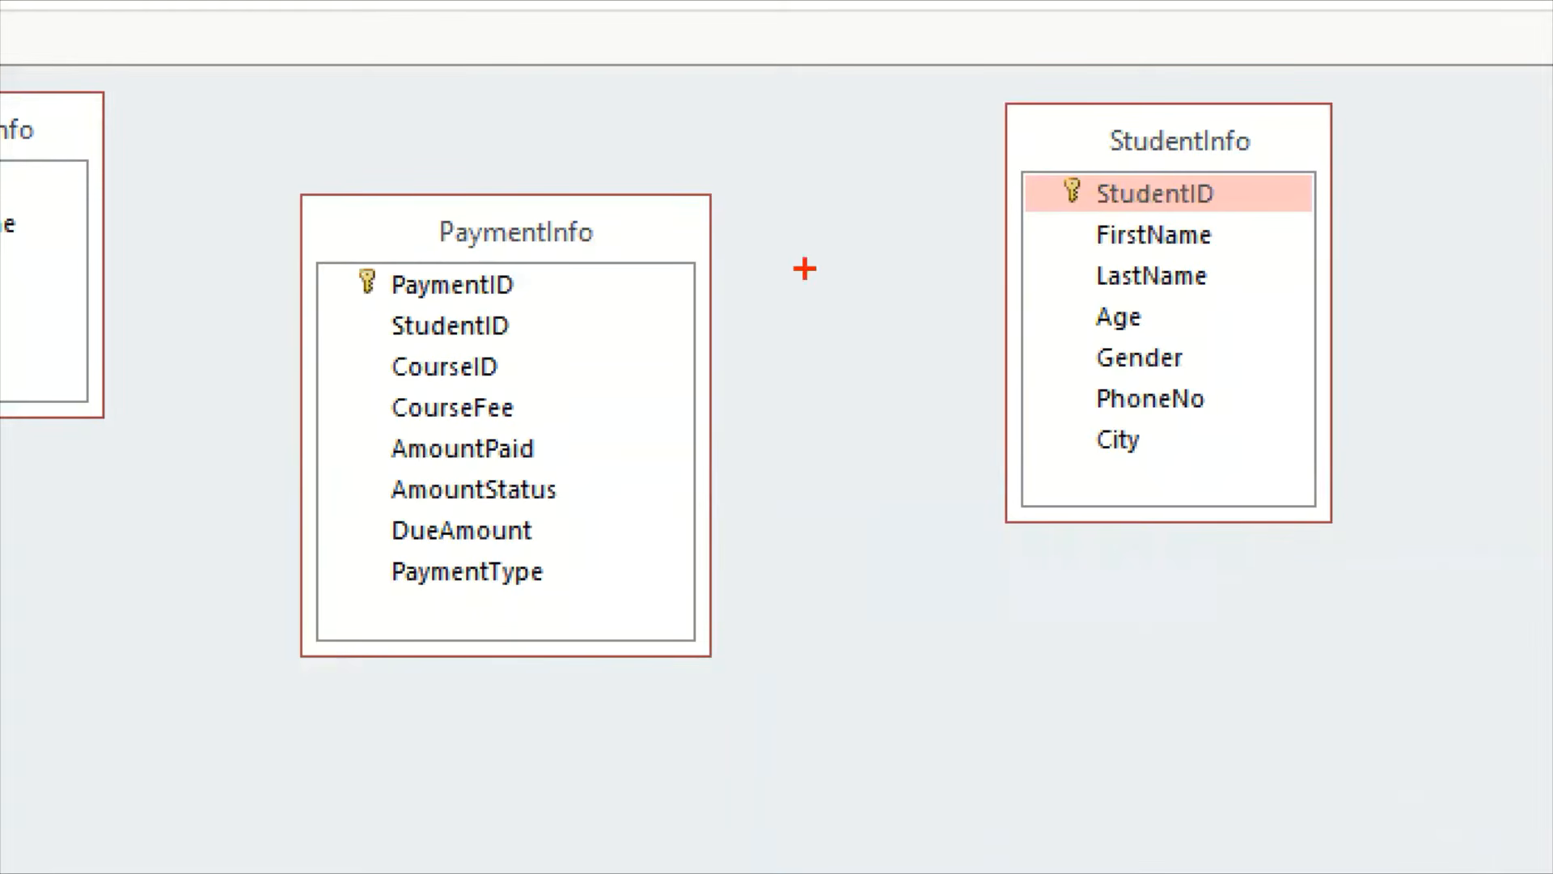
pyautogui.moveTo(503, 319)
pyautogui.mouseDown()
pyautogui.moveTo(849, 281)
pyautogui.moveTo(1061, 201)
pyautogui.mouseUp()
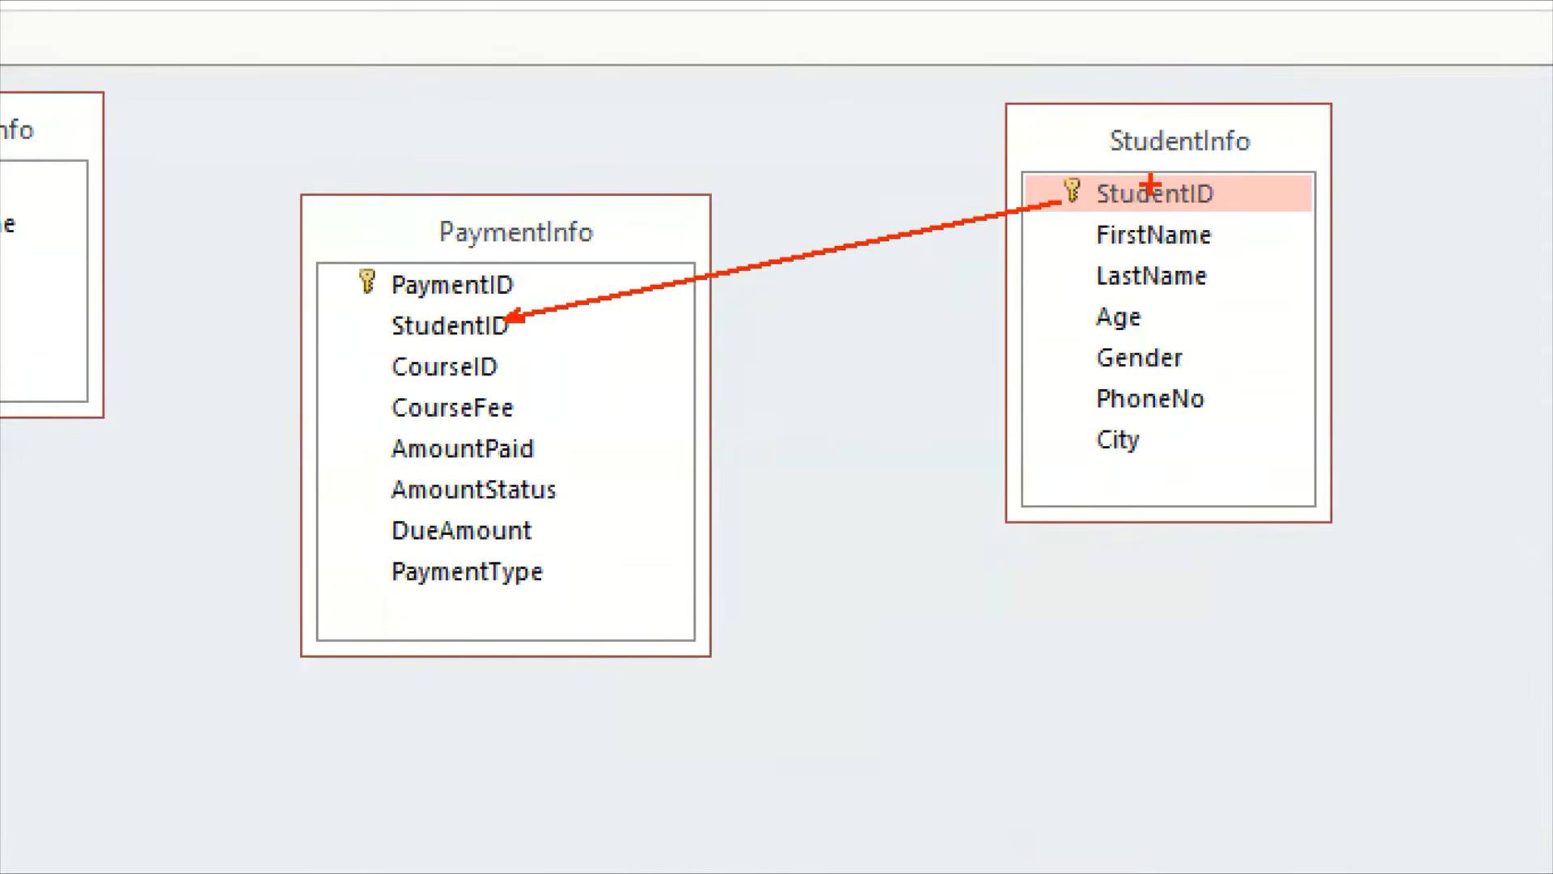
pyautogui.moveTo(1152, 186)
pyautogui.mouseDown()
pyautogui.moveTo(461, 360)
pyautogui.moveTo(583, 323)
pyautogui.mouseUp()
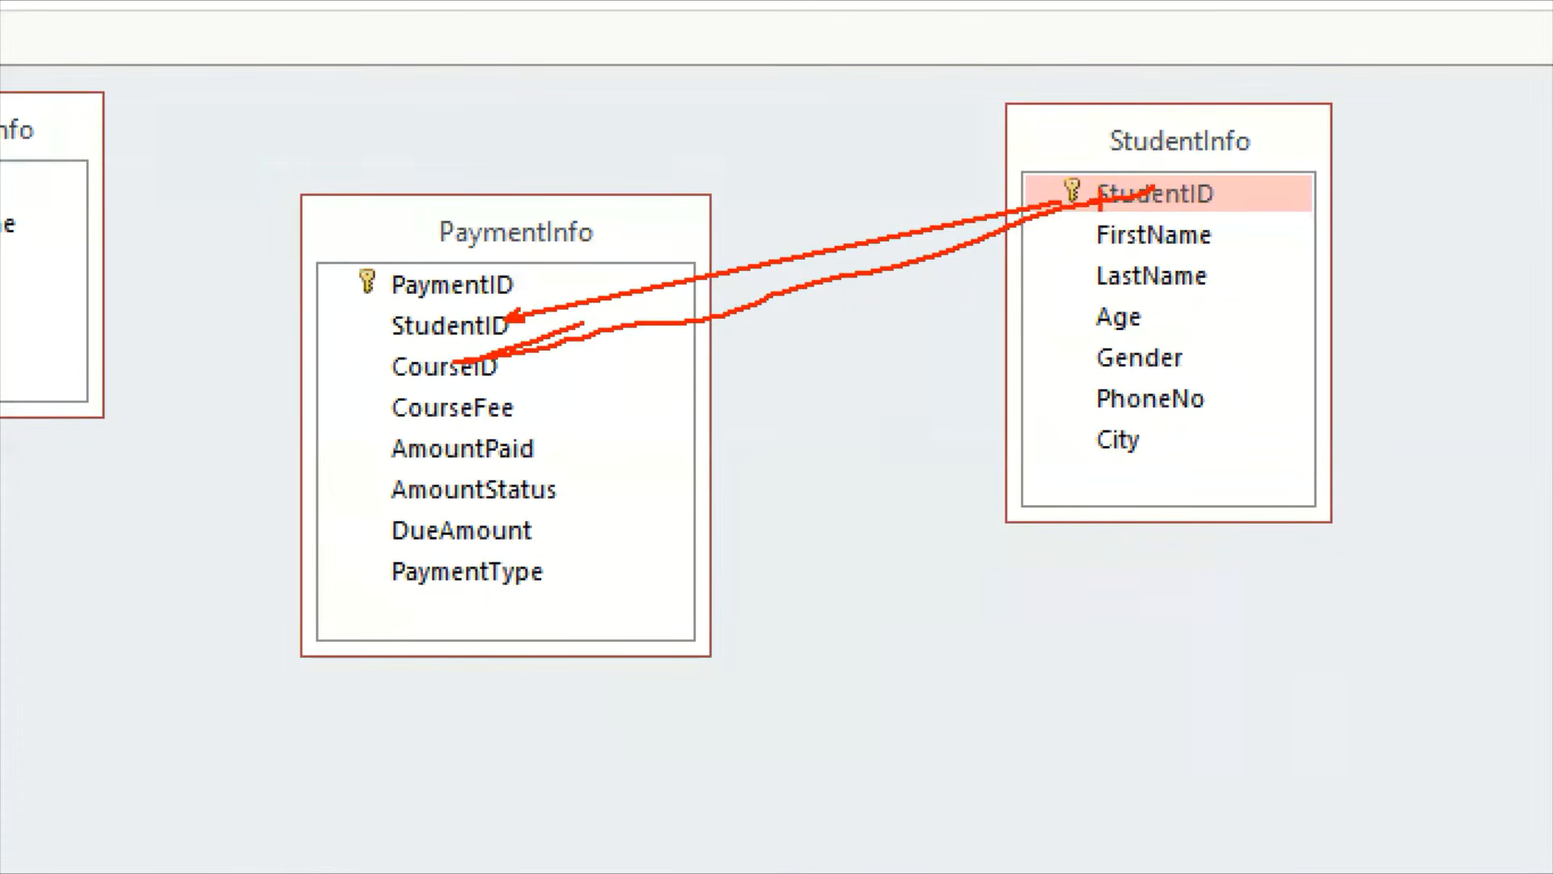
pyautogui.press('Escape')
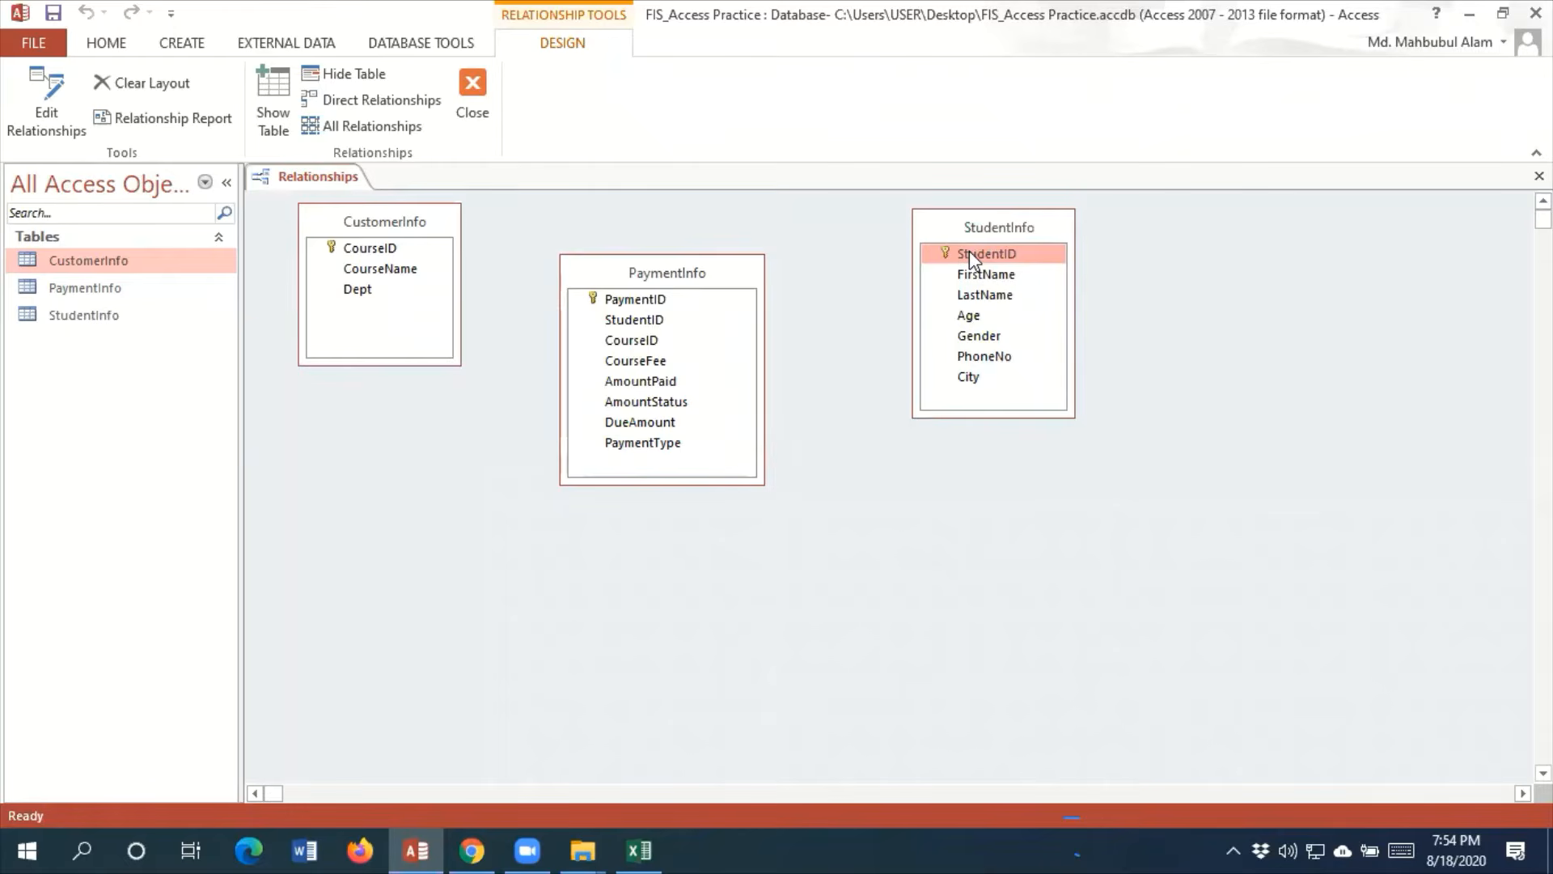
pyautogui.moveTo(969, 250); pyautogui.dragTo(805, 292)
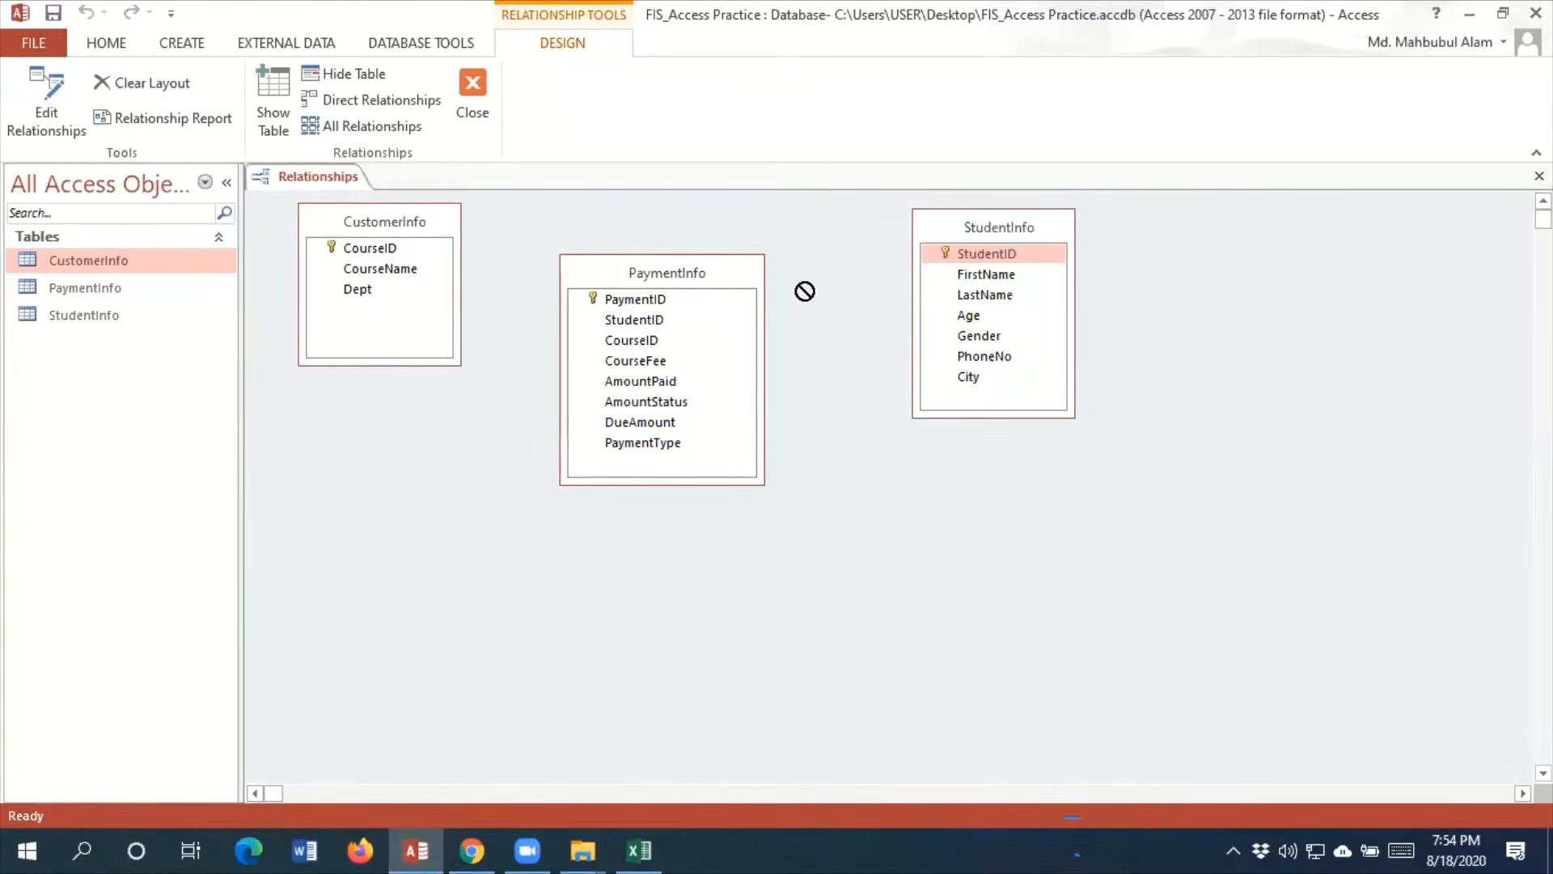
pyautogui.moveTo(805, 291); pyautogui.dragTo(766, 312)
pyautogui.moveTo(638, 327); pyautogui.dragTo(639, 324)
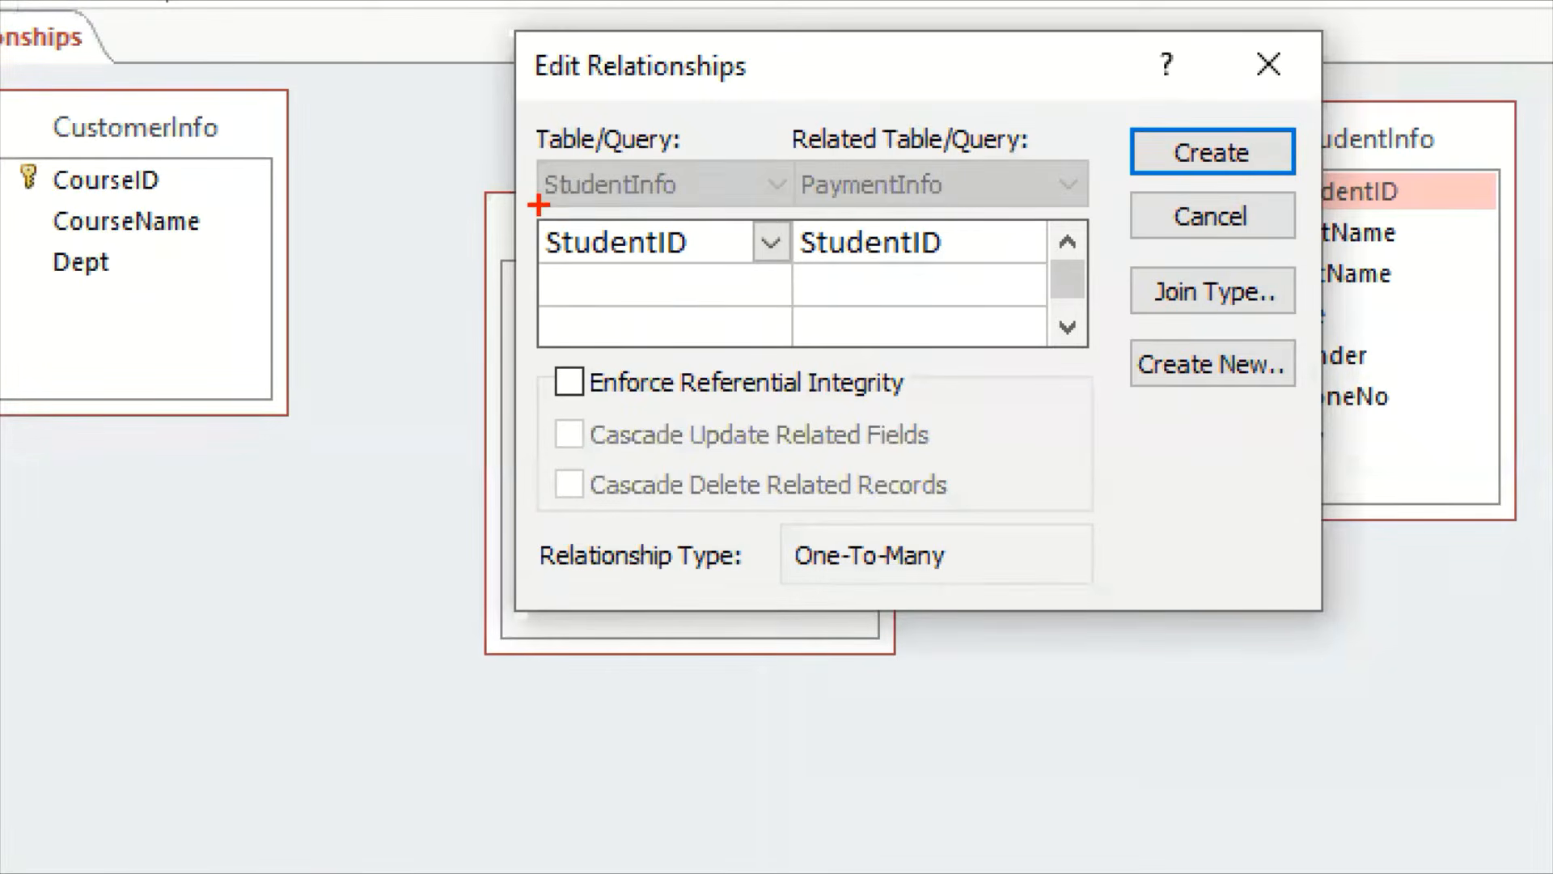
pyautogui.moveTo(538, 204)
pyautogui.mouseDown()
pyautogui.moveTo(860, 290)
pyautogui.moveTo(962, 288)
pyautogui.mouseUp()
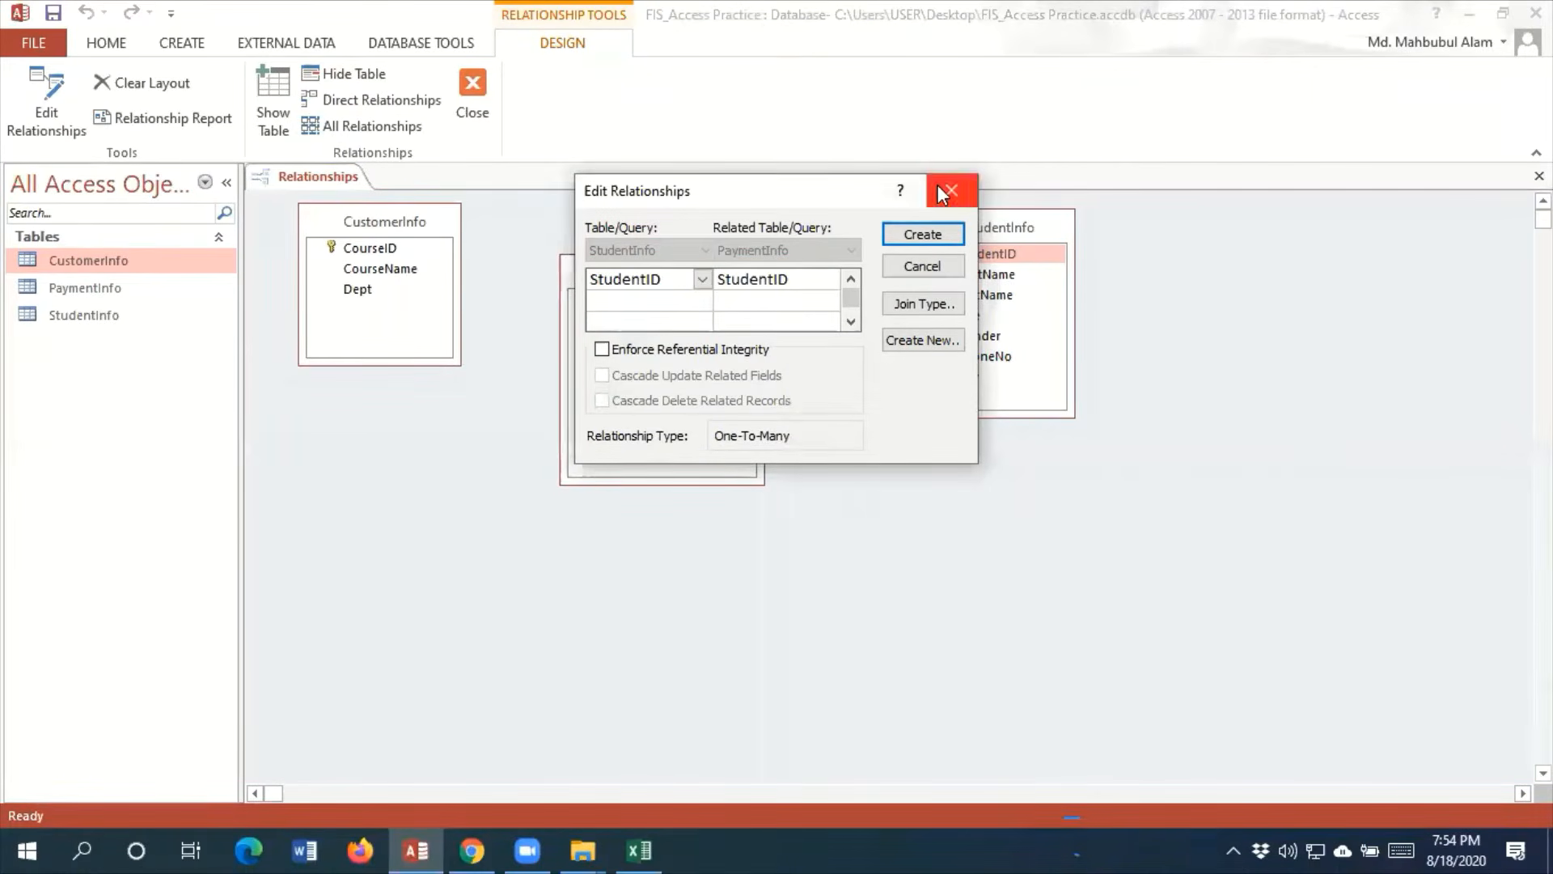
pyautogui.click(1269, 63)
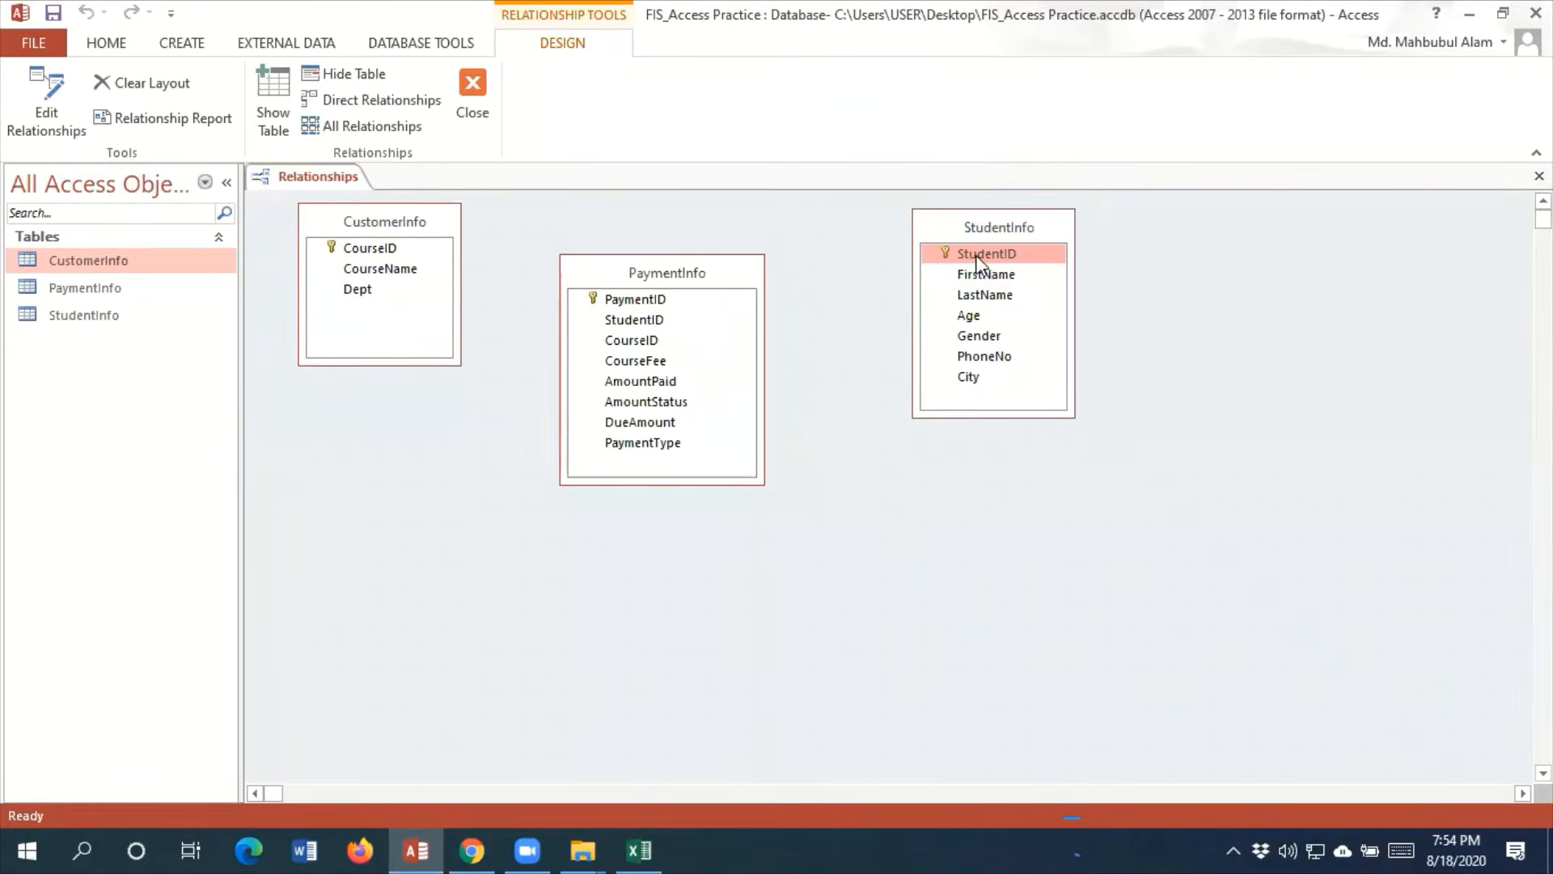
pyautogui.moveTo(975, 255); pyautogui.dragTo(633, 343)
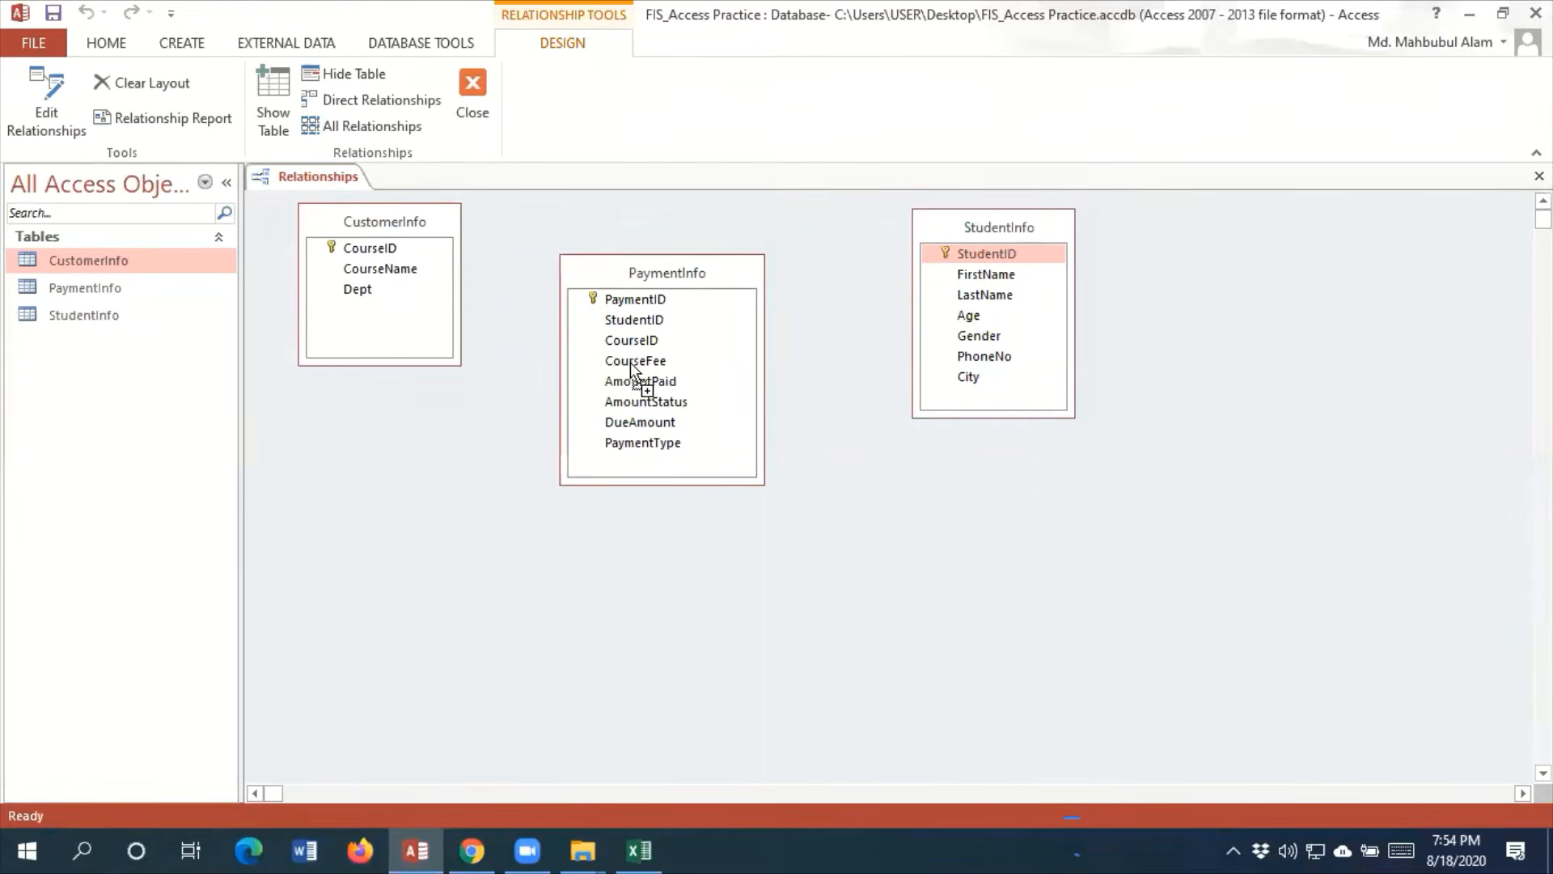
pyautogui.moveTo(630, 362); pyautogui.dragTo(629, 362)
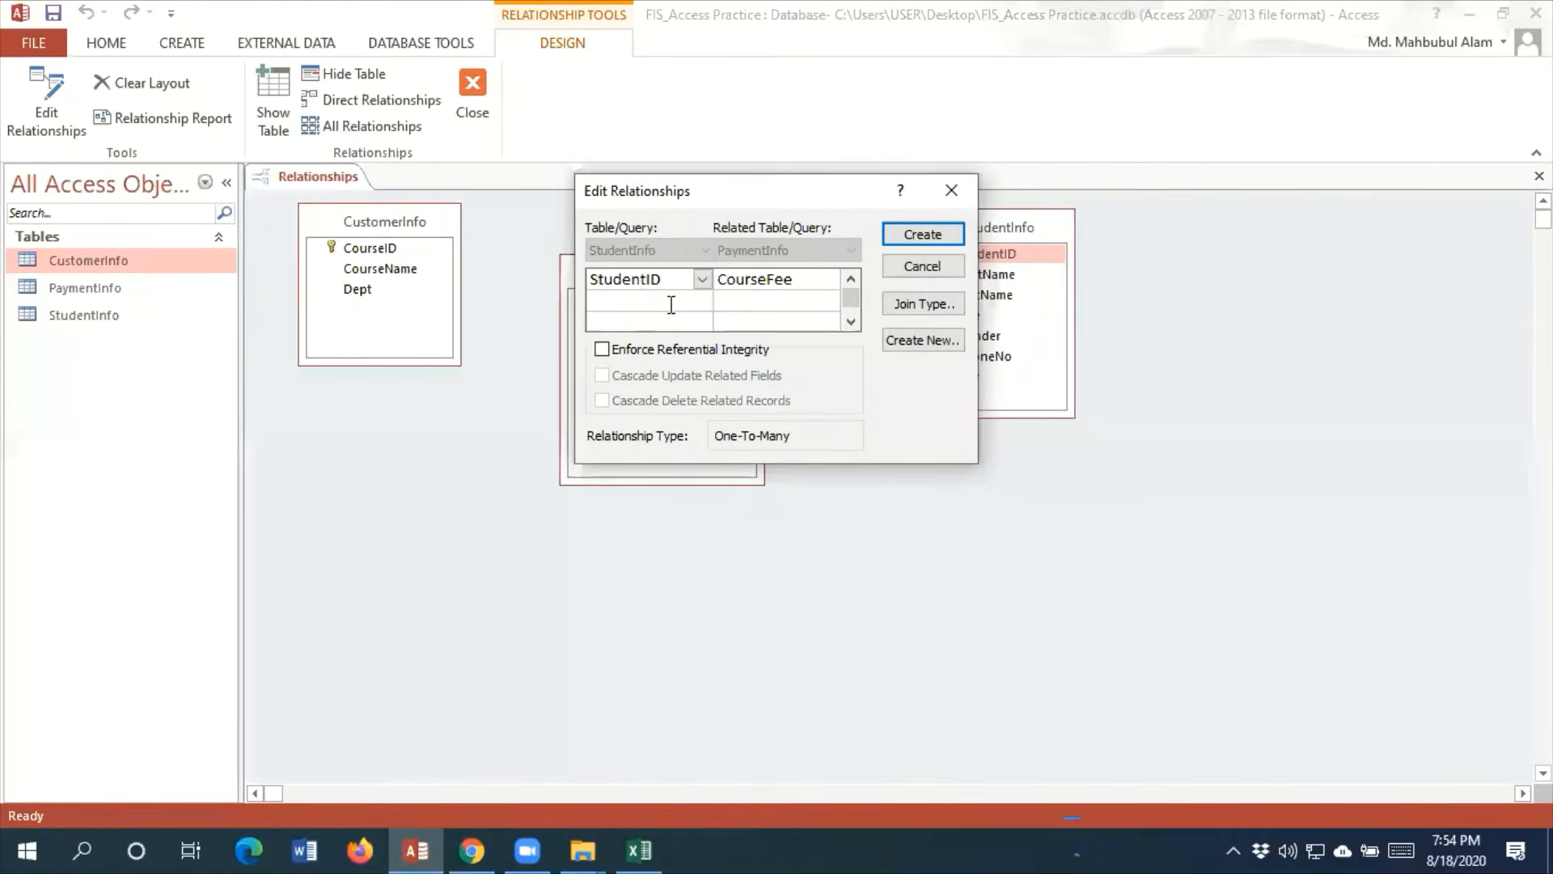
pyautogui.click(952, 194)
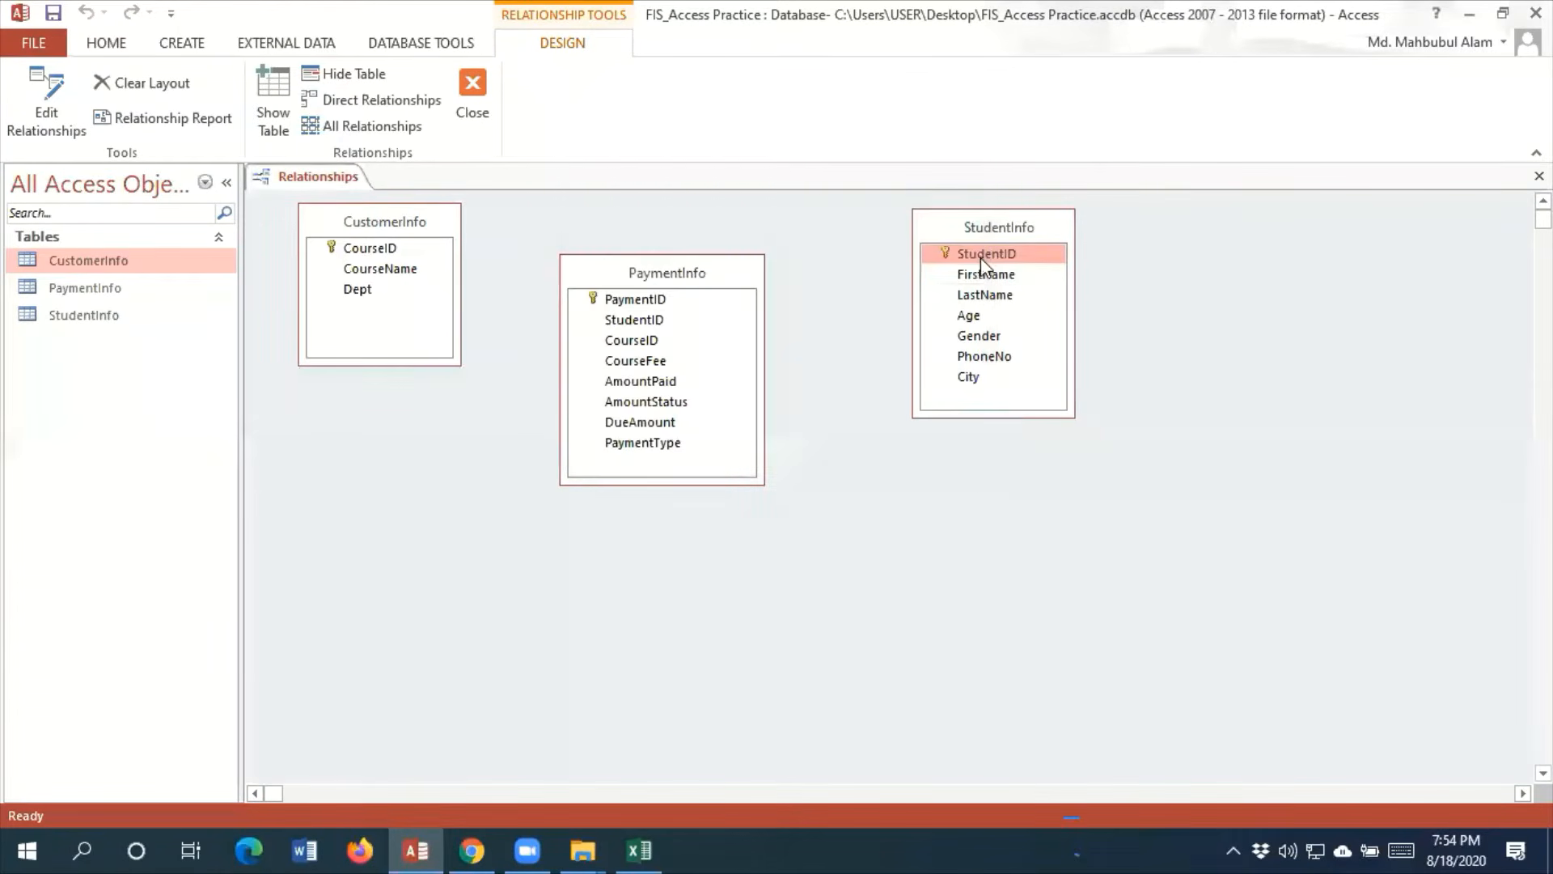
# Create a one-to-many relationship from StudentInfo's StudentID to PaymentInfo's StudentID with referential integrity enforced
pyautogui.moveTo(981, 255); pyautogui.dragTo(639, 325)
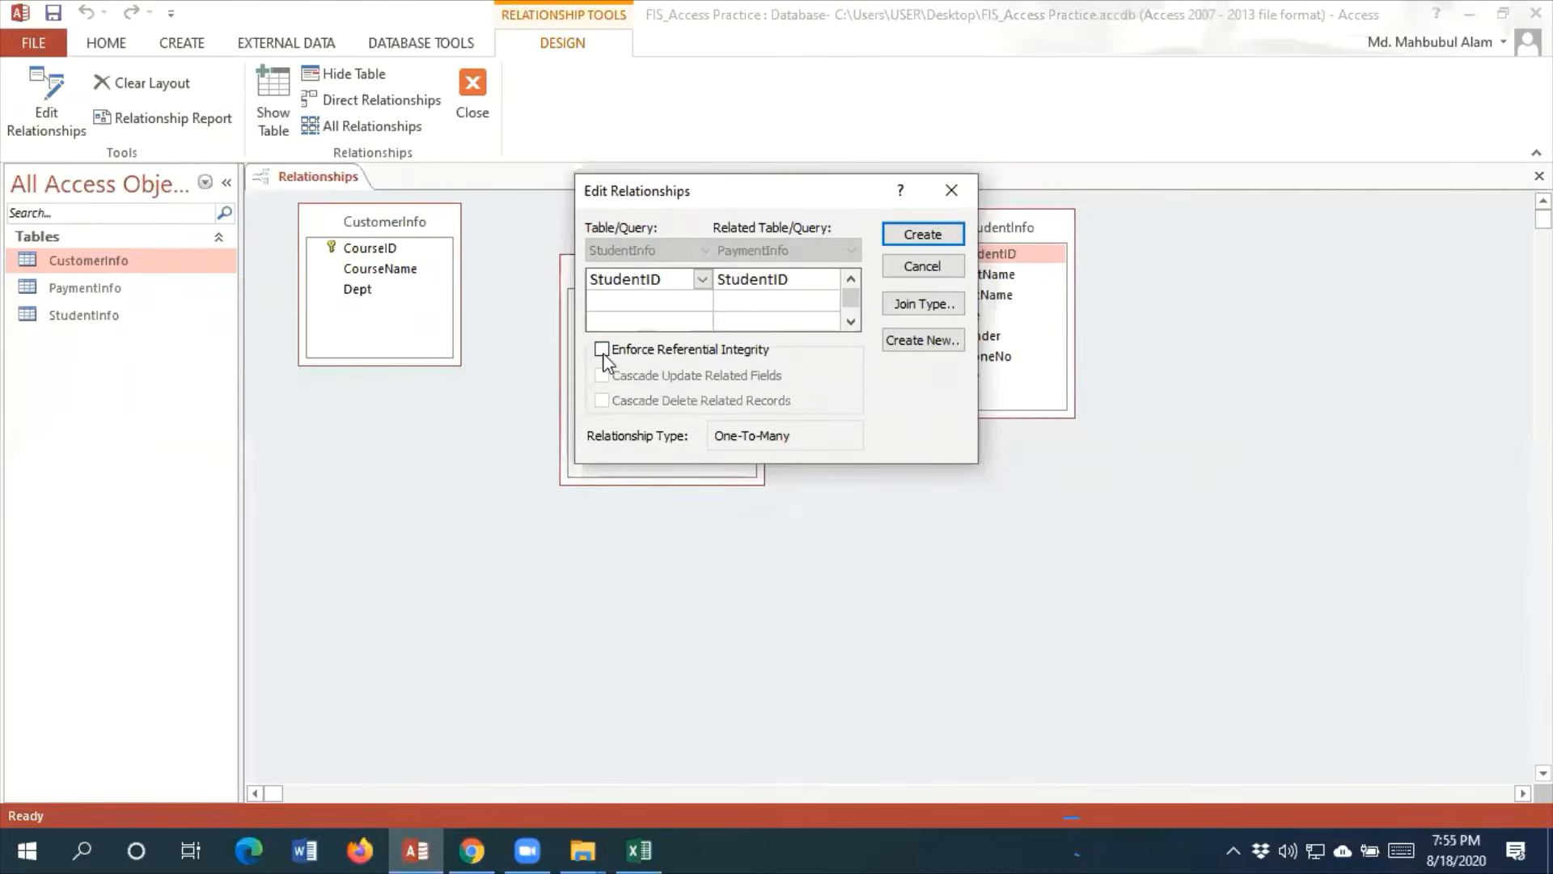
pyautogui.click(602, 349)
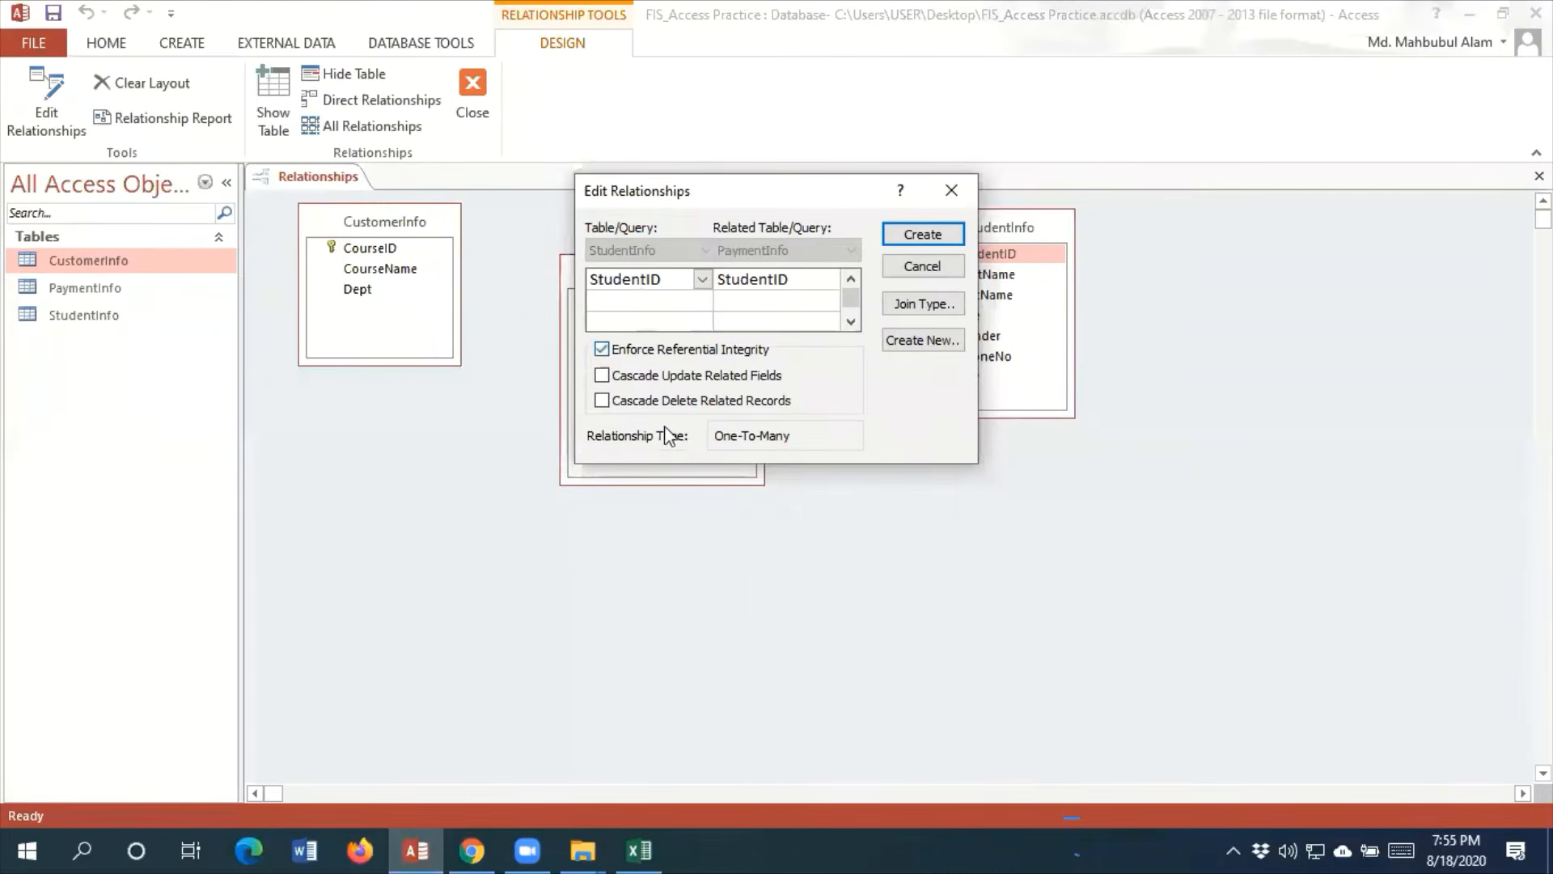
pyautogui.press('Return')
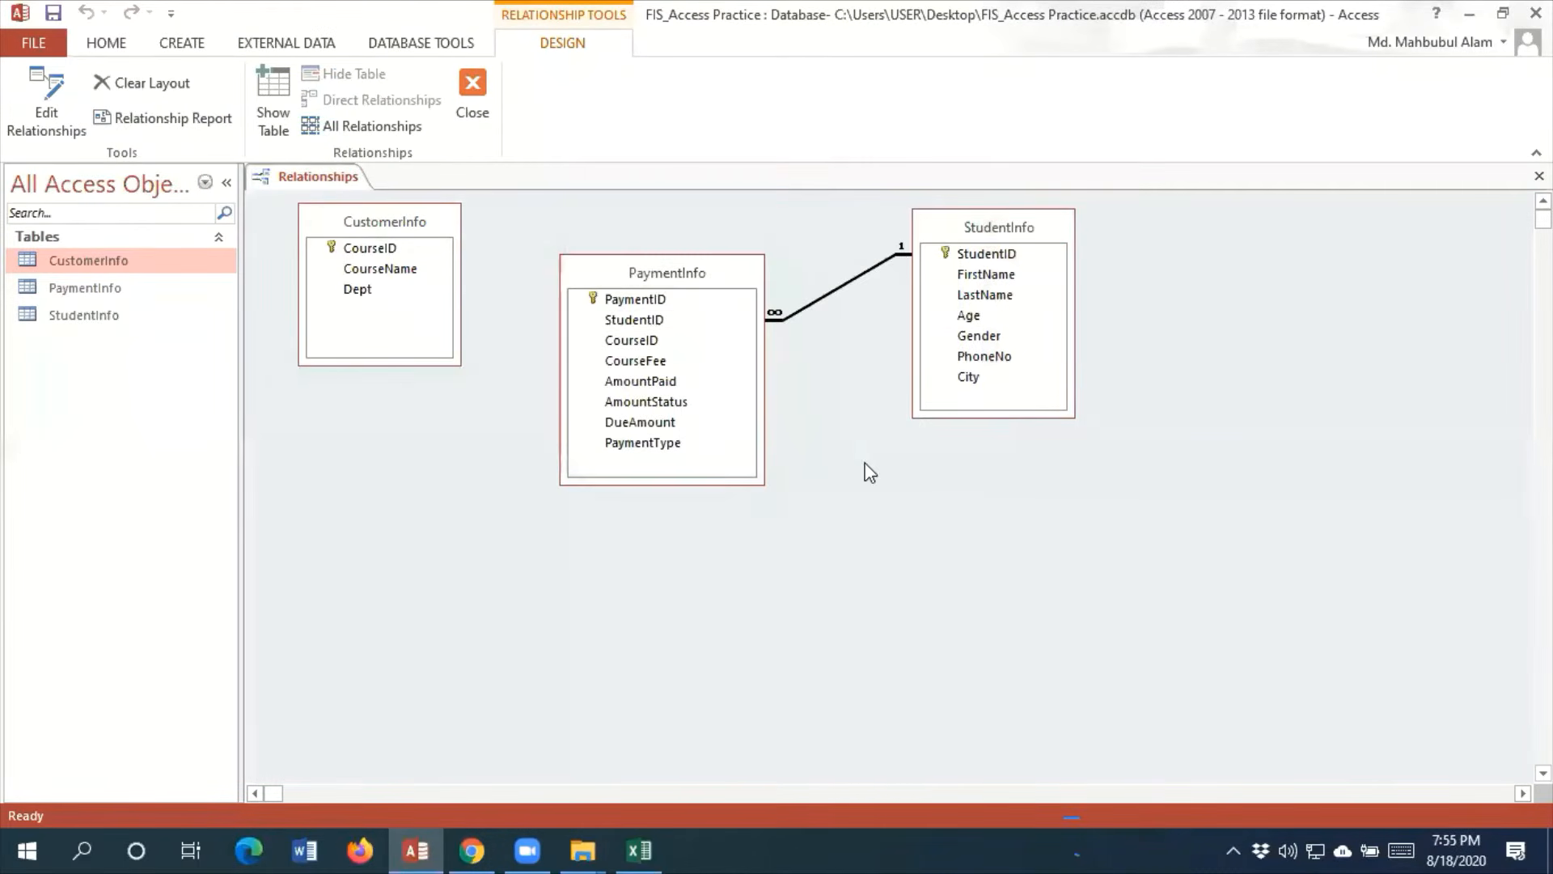
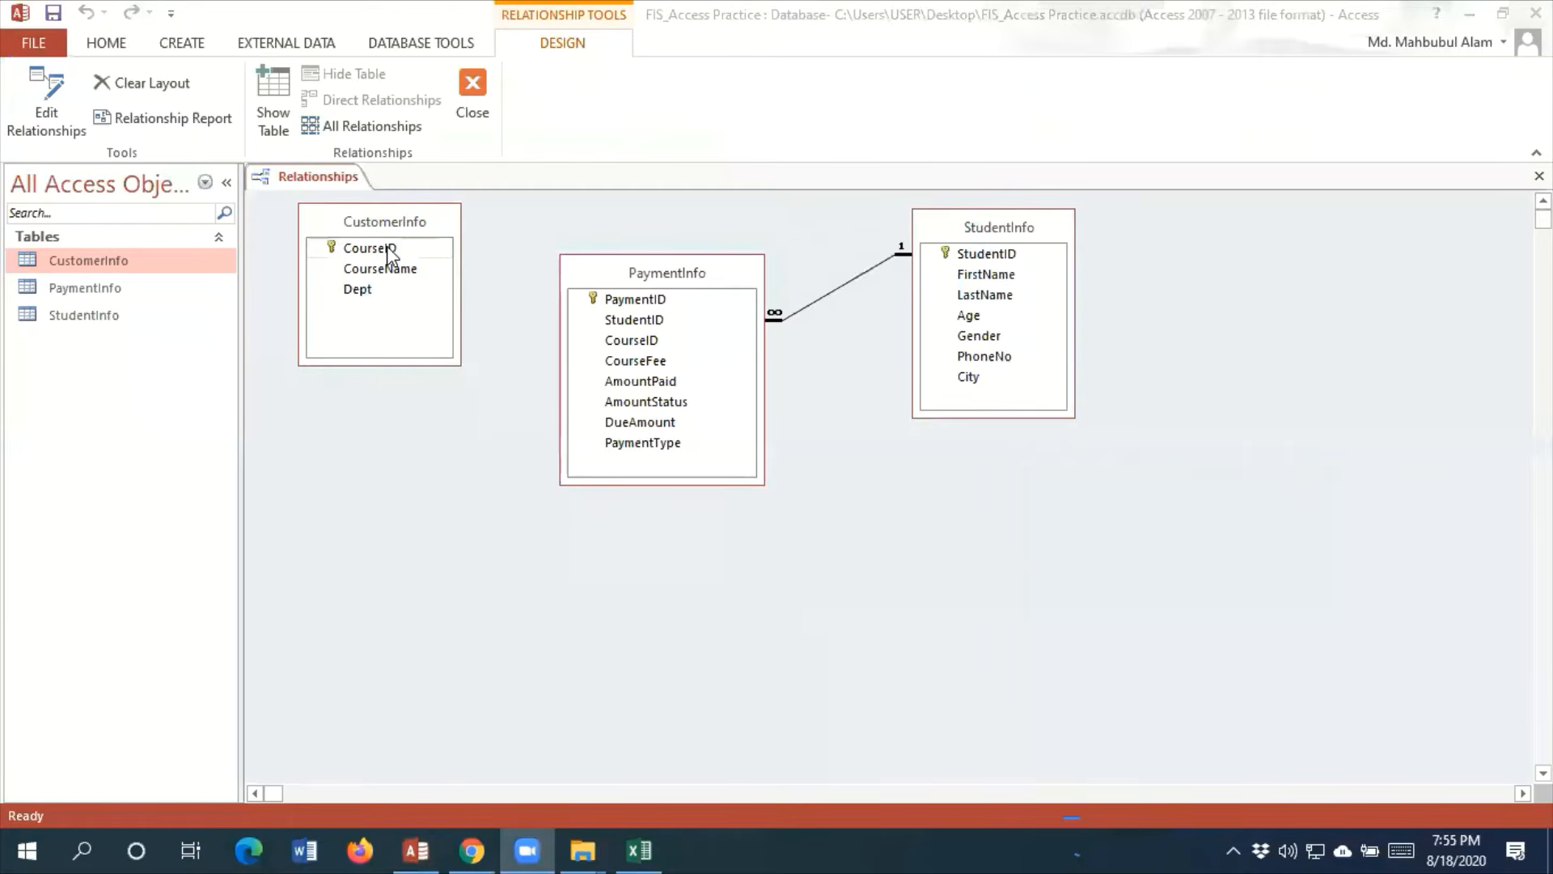
# Create a one-to-many relationship from CustomerInfo's CourseID to PaymentInfo's CourseID with referential integrity enforced, and save and close the relationship layout
pyautogui.moveTo(392, 252); pyautogui.dragTo(639, 342)
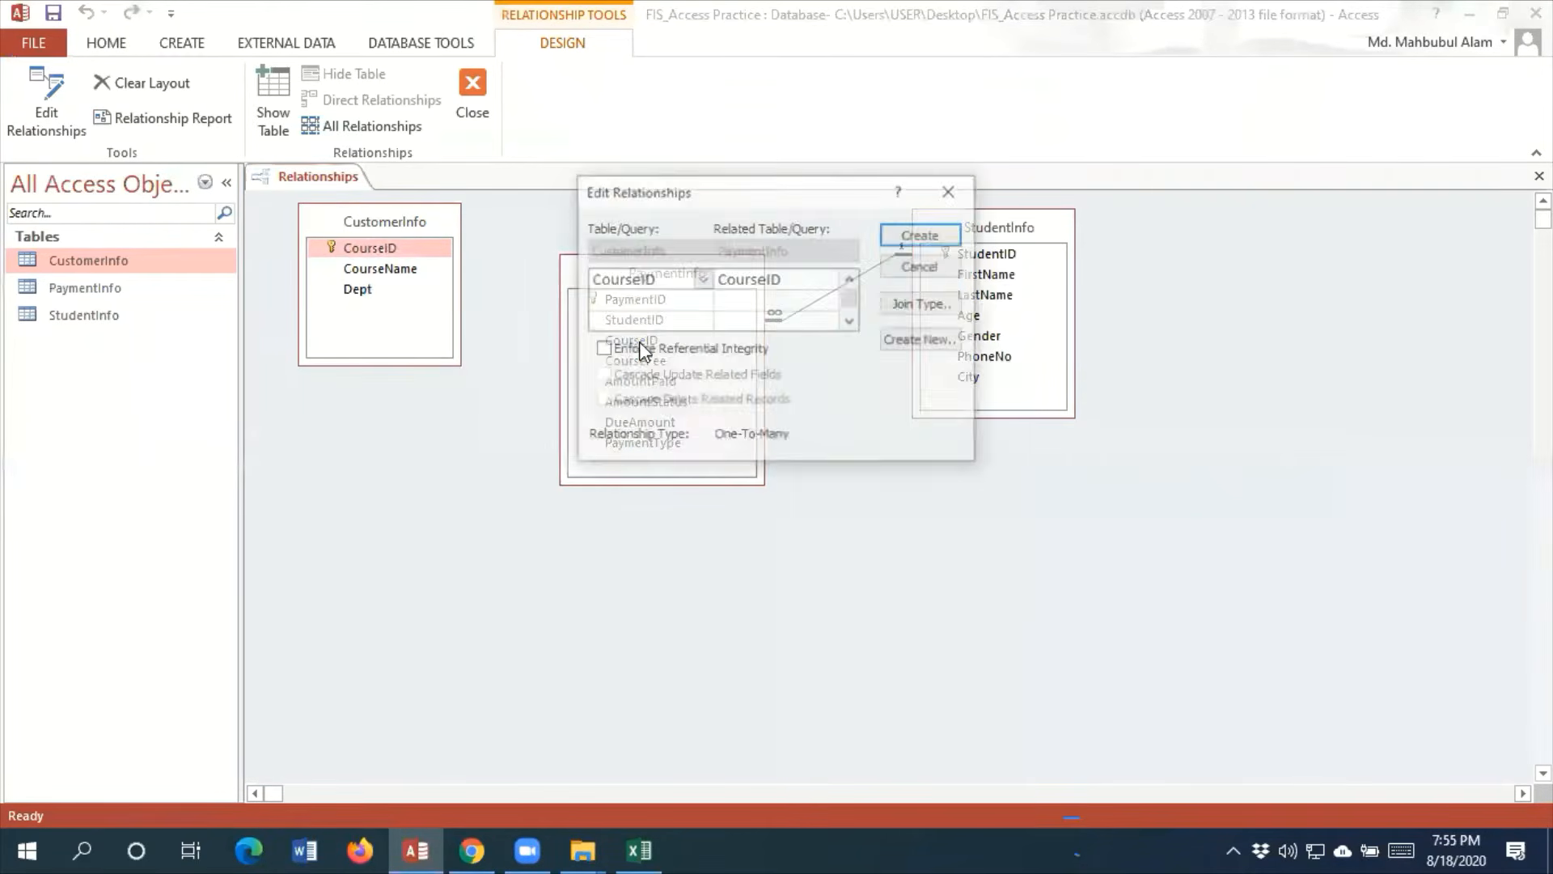
pyautogui.click(642, 353)
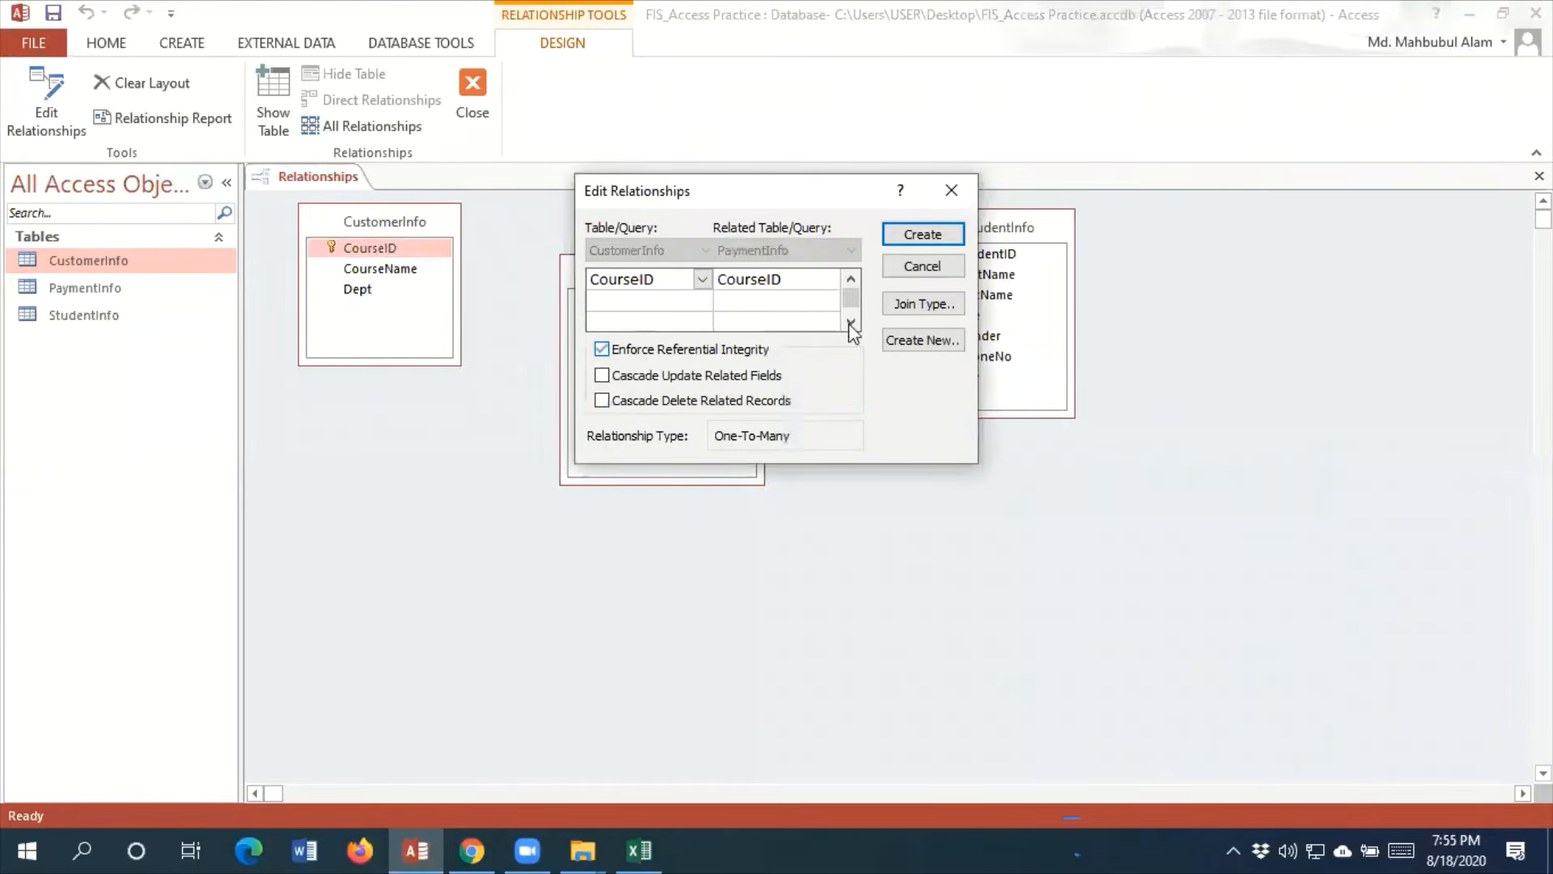
pyautogui.click(923, 235)
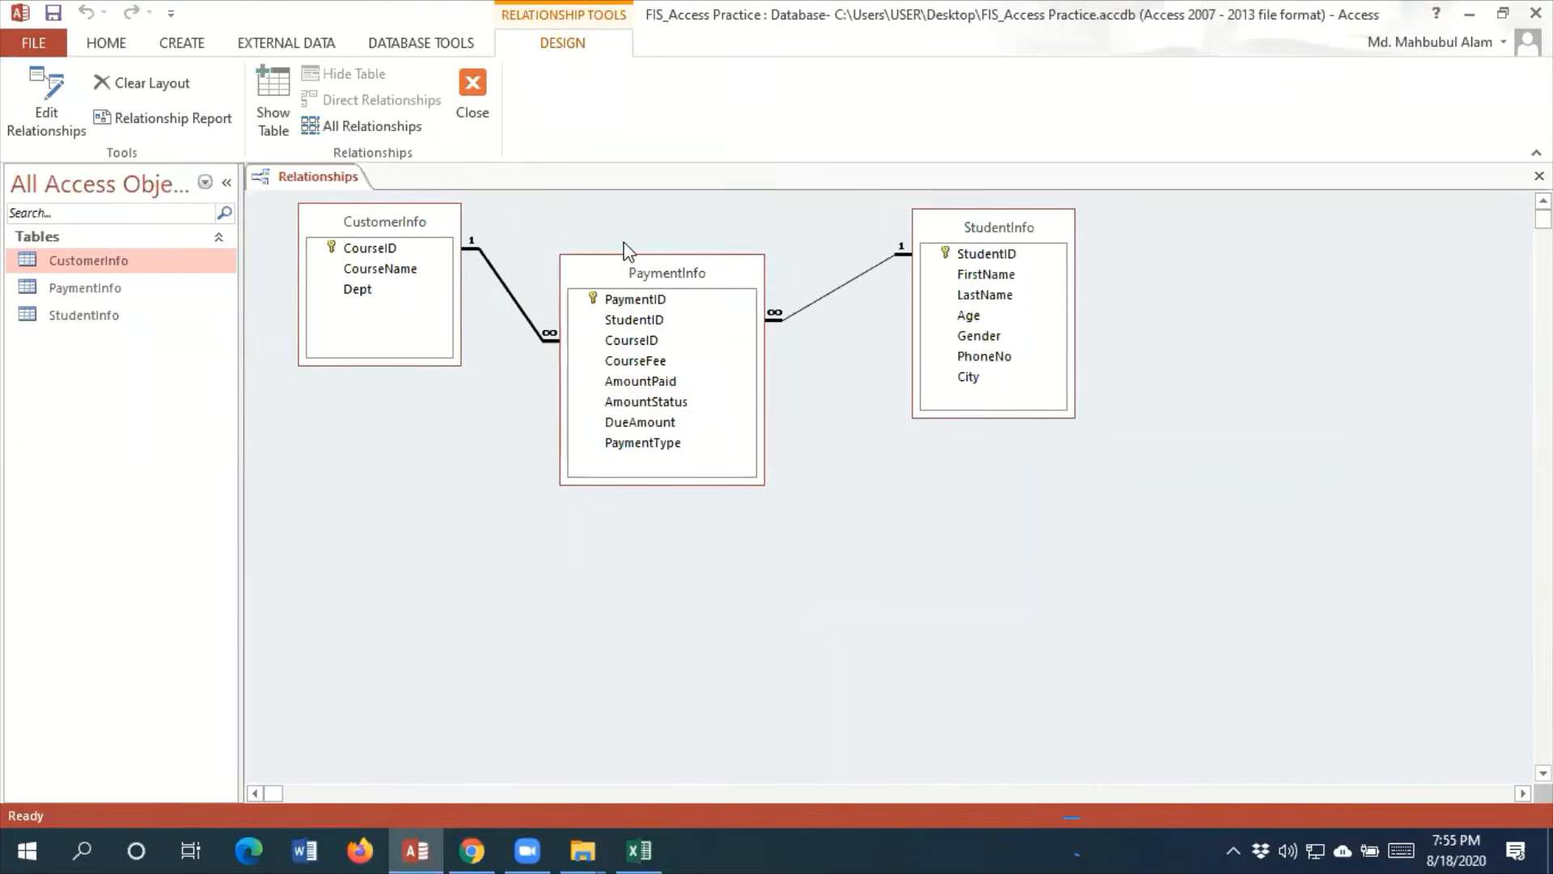
pyautogui.click(53, 16)
pyautogui.click(474, 90)
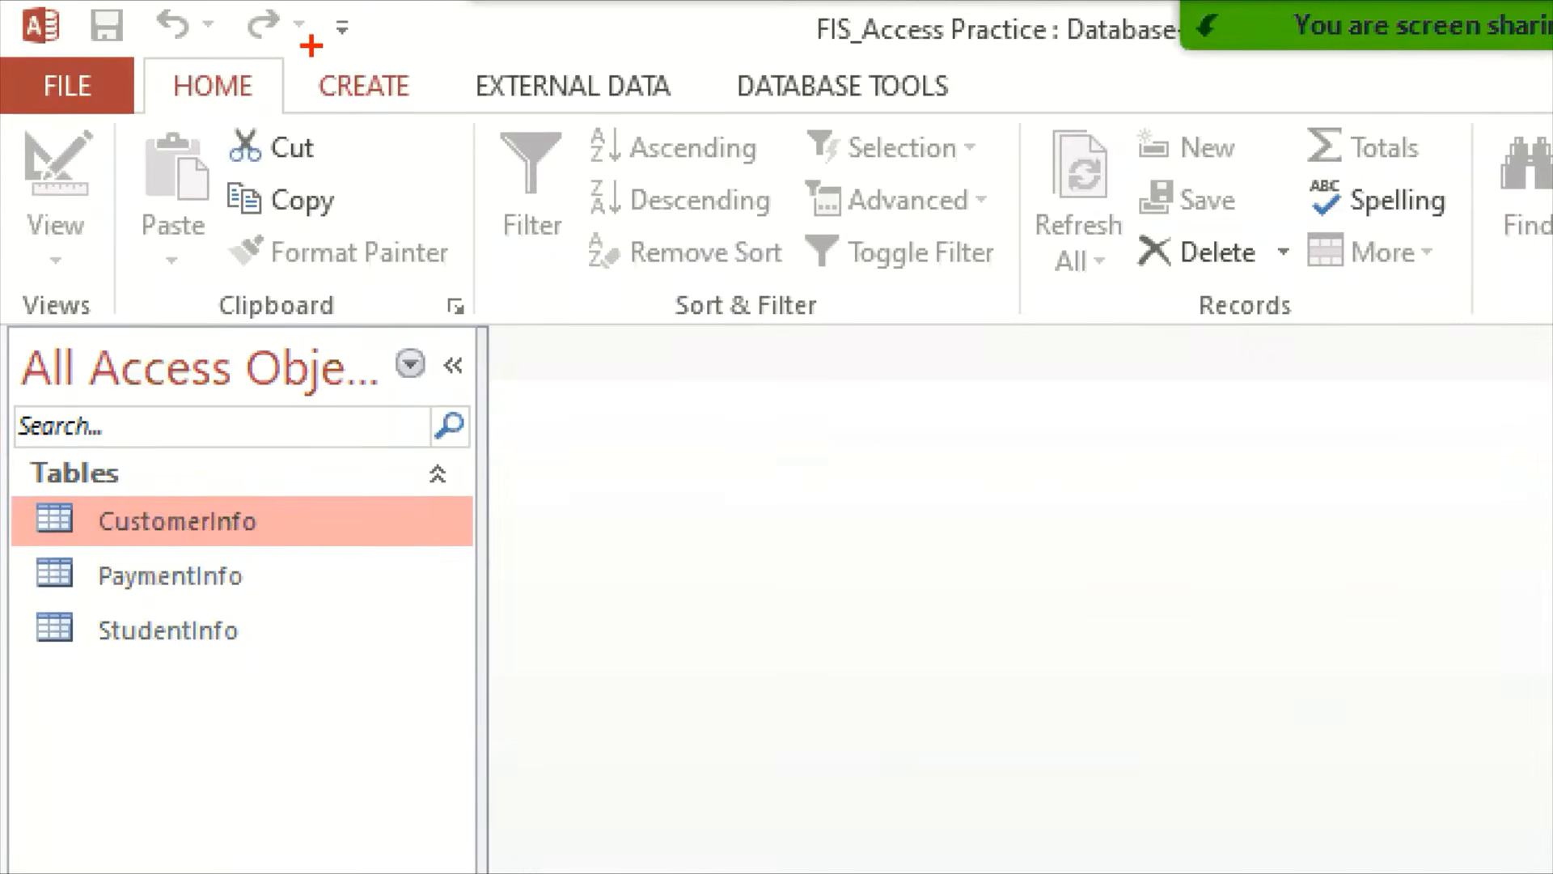
# Start a new select query with the Simple Query Wizard
pyautogui.moveTo(311, 45); pyautogui.dragTo(458, 129)
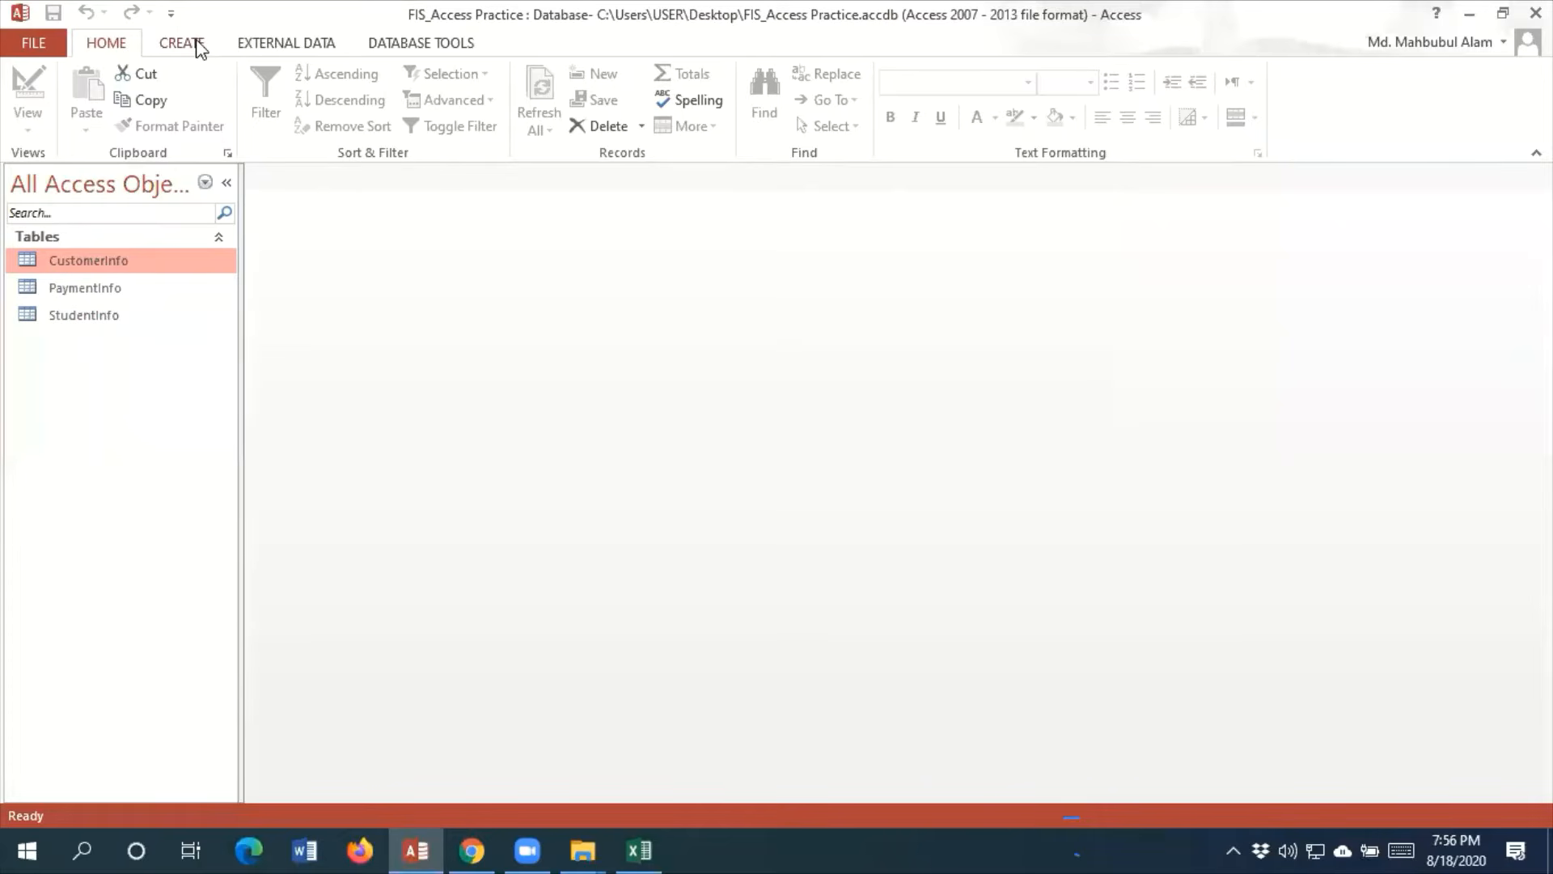
pyautogui.click(196, 43)
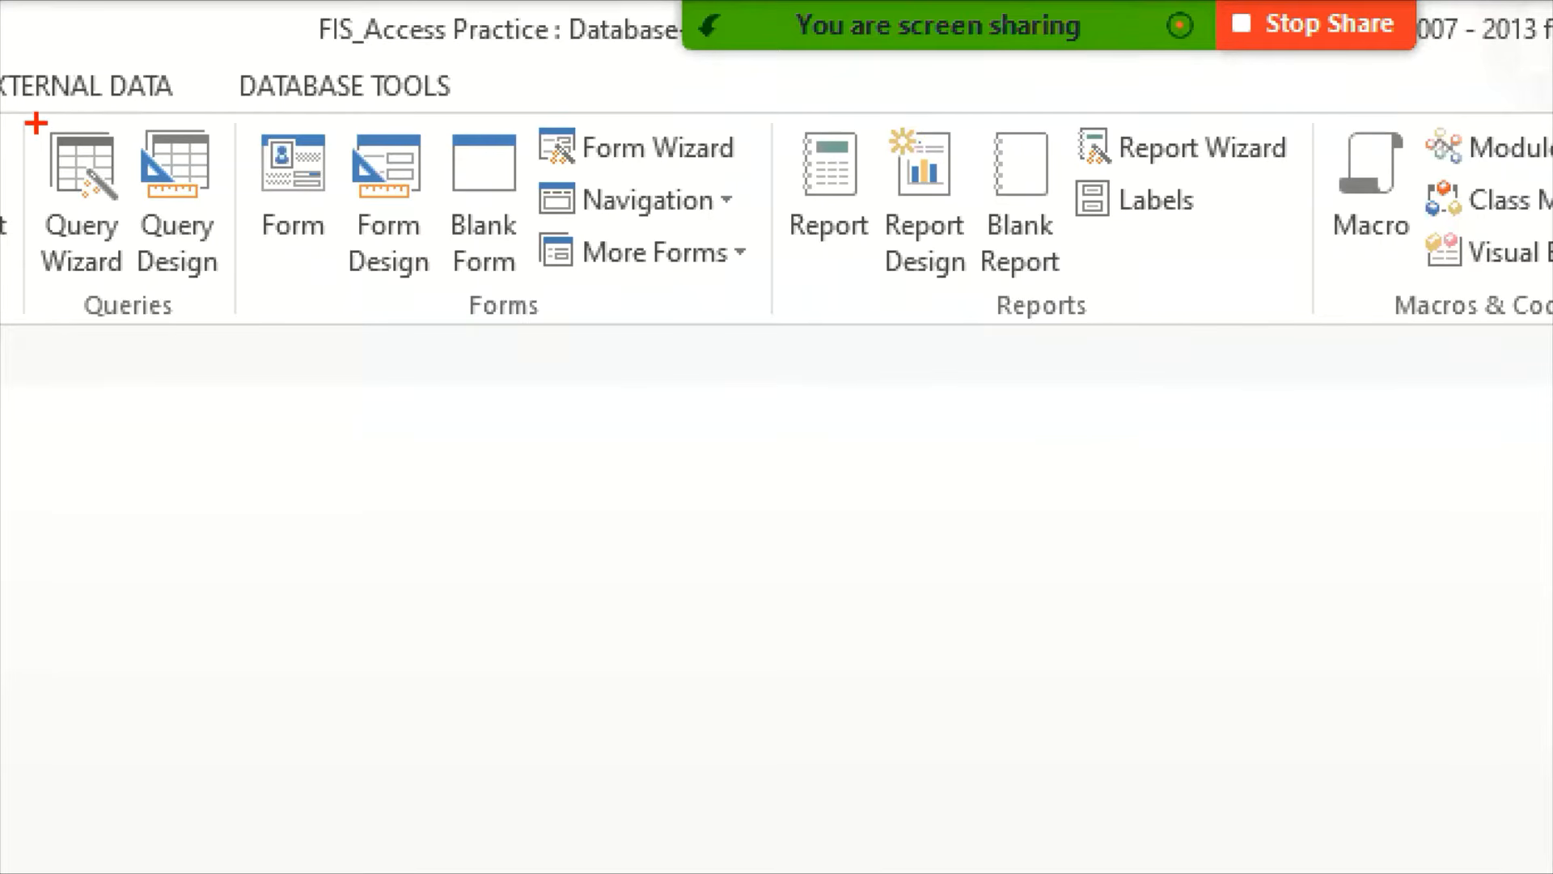
pyautogui.moveTo(36, 123); pyautogui.dragTo(135, 291)
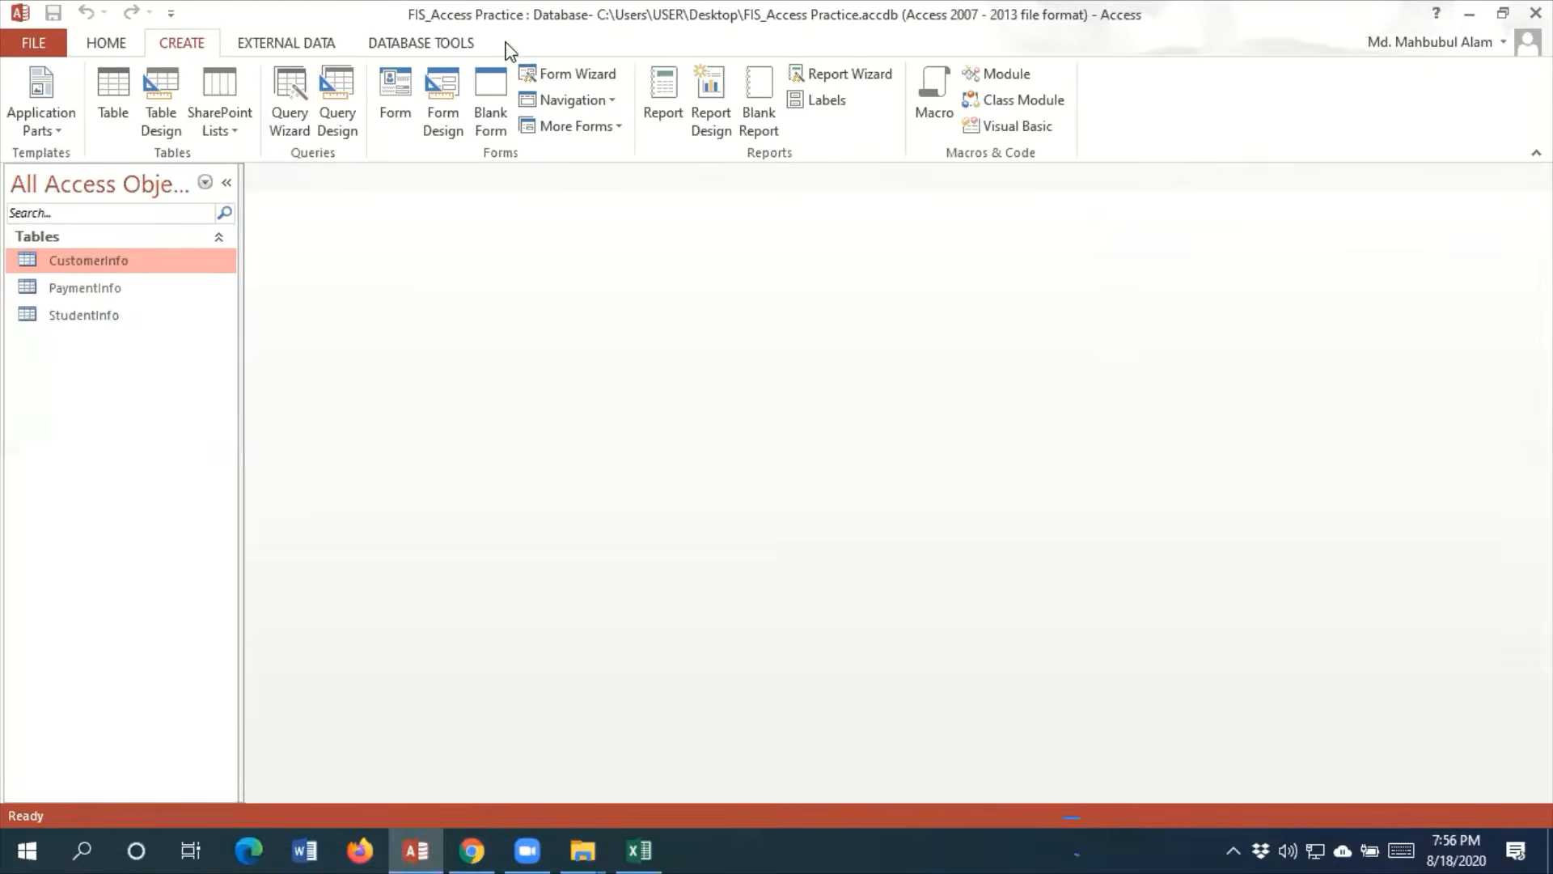
pyautogui.click(561, 43)
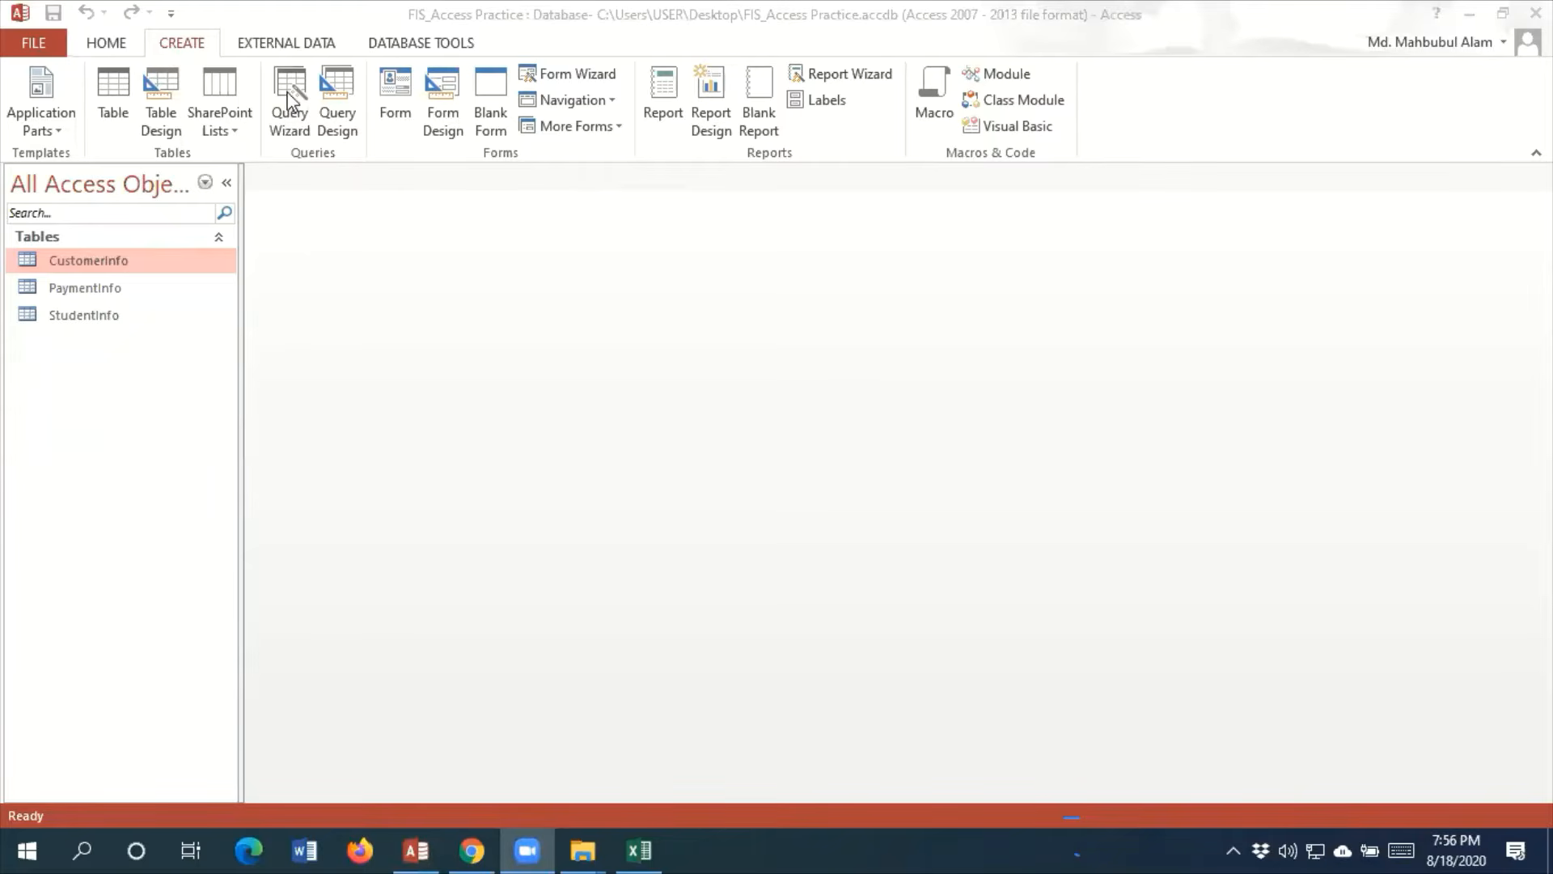
pyautogui.click(431, 209)
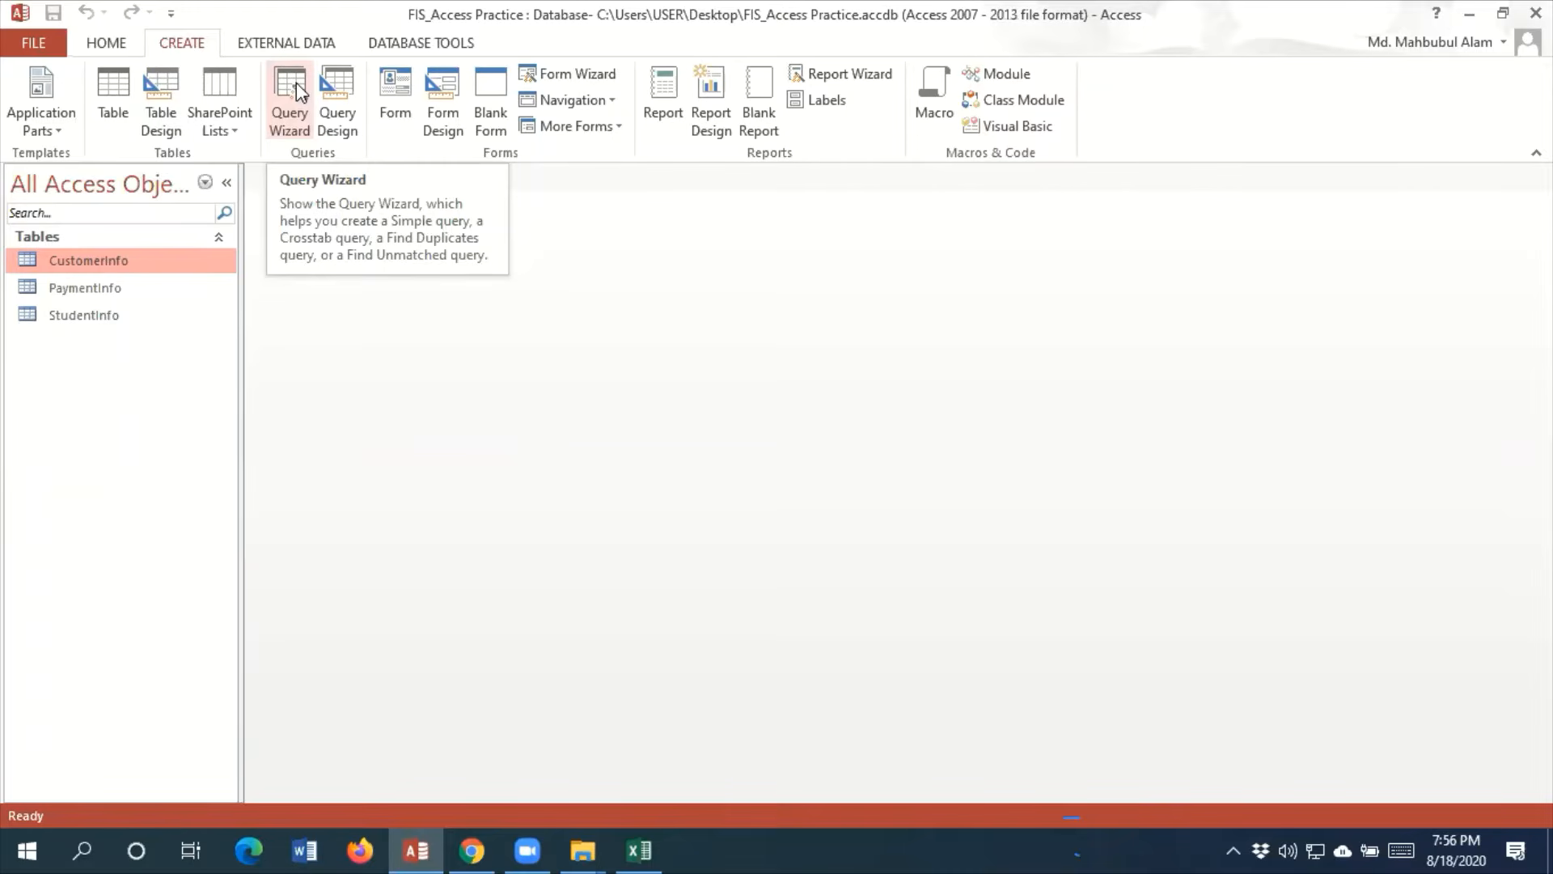
pyautogui.click(297, 105)
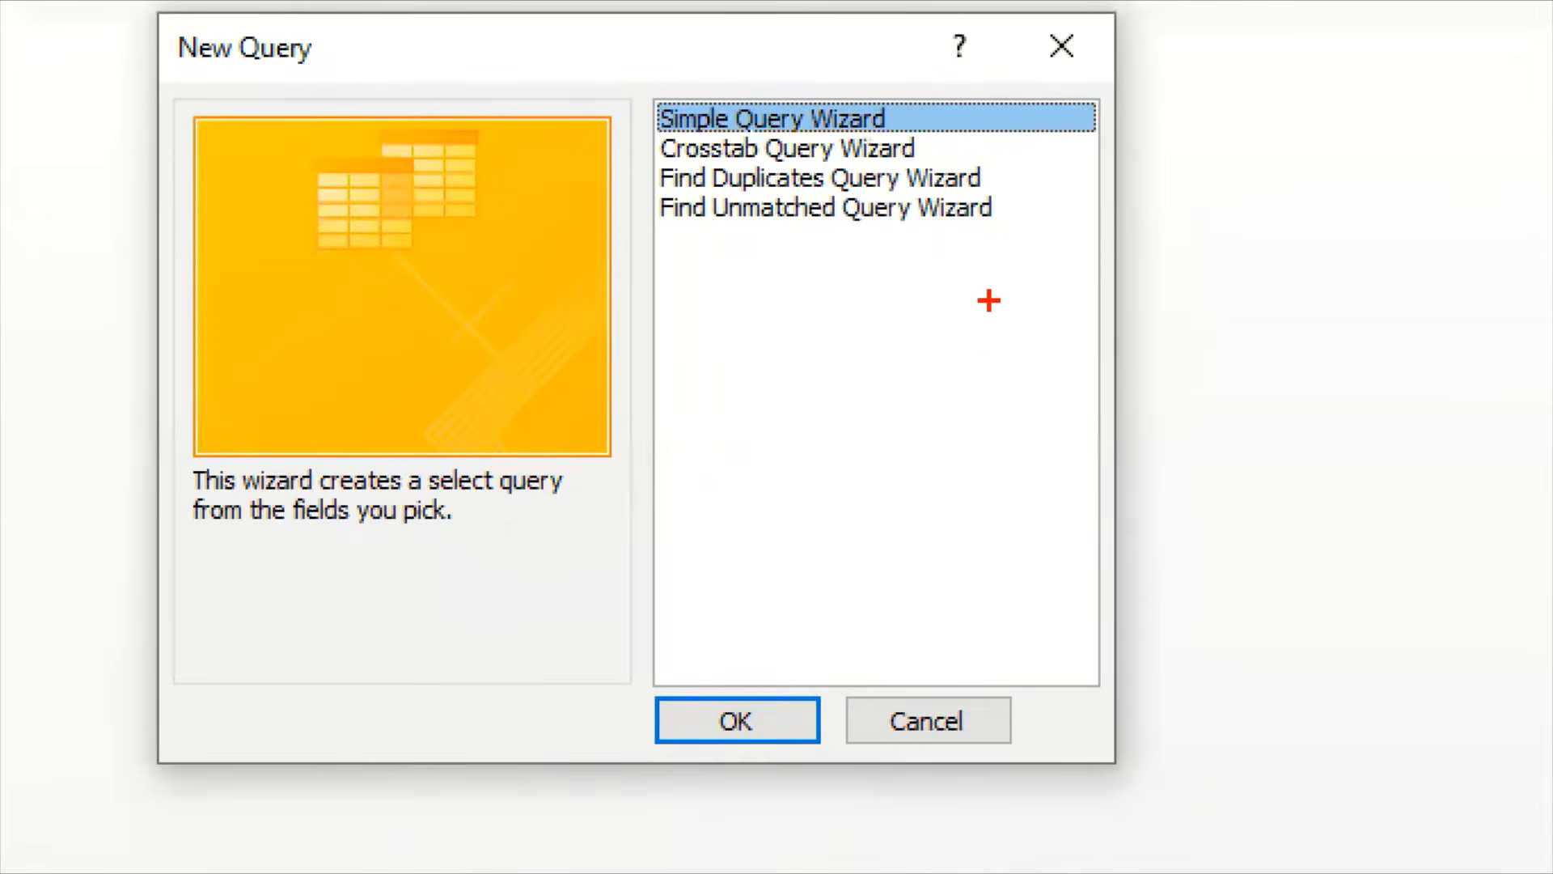
pyautogui.moveTo(906, 116); pyautogui.dragTo(936, 84)
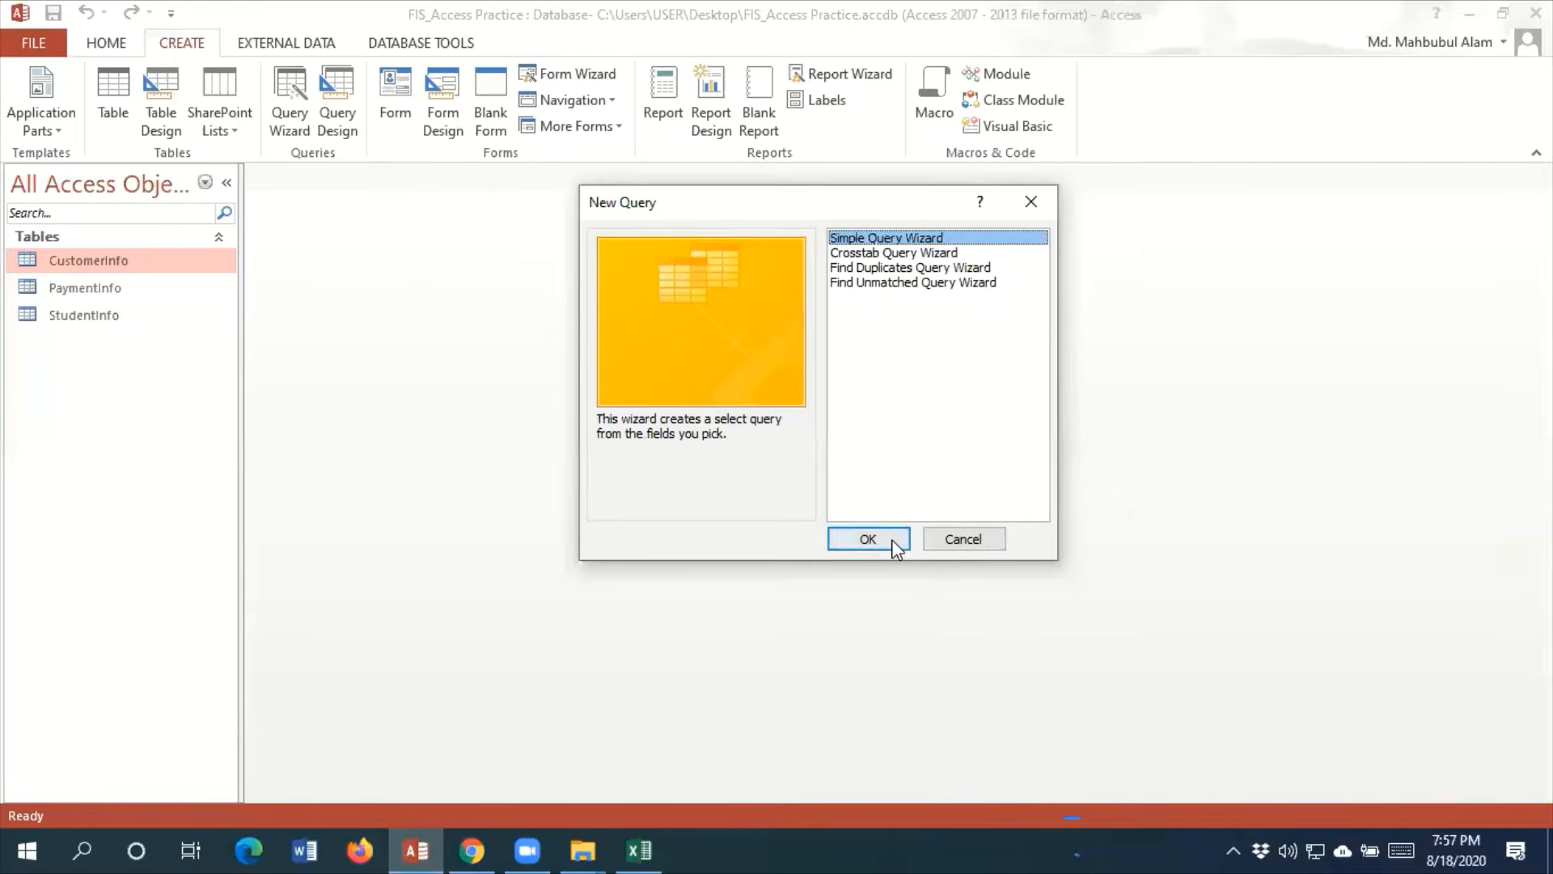
pyautogui.click(737, 720)
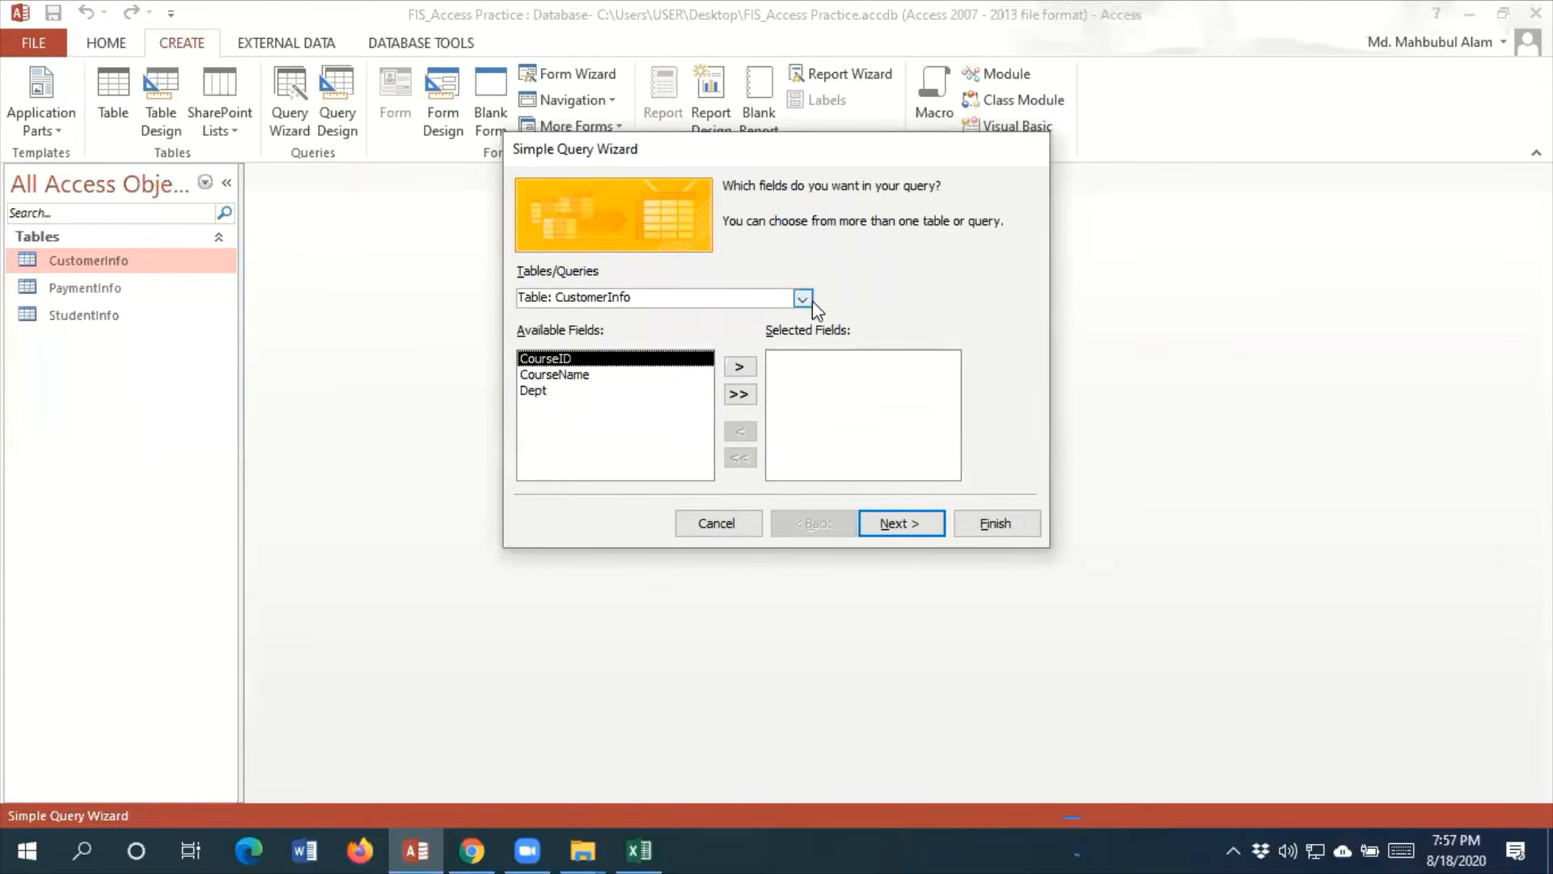
# Add the StudentID, FirstName and LastName fields of the StudentInfo table to the query
pyautogui.click(872, 283)
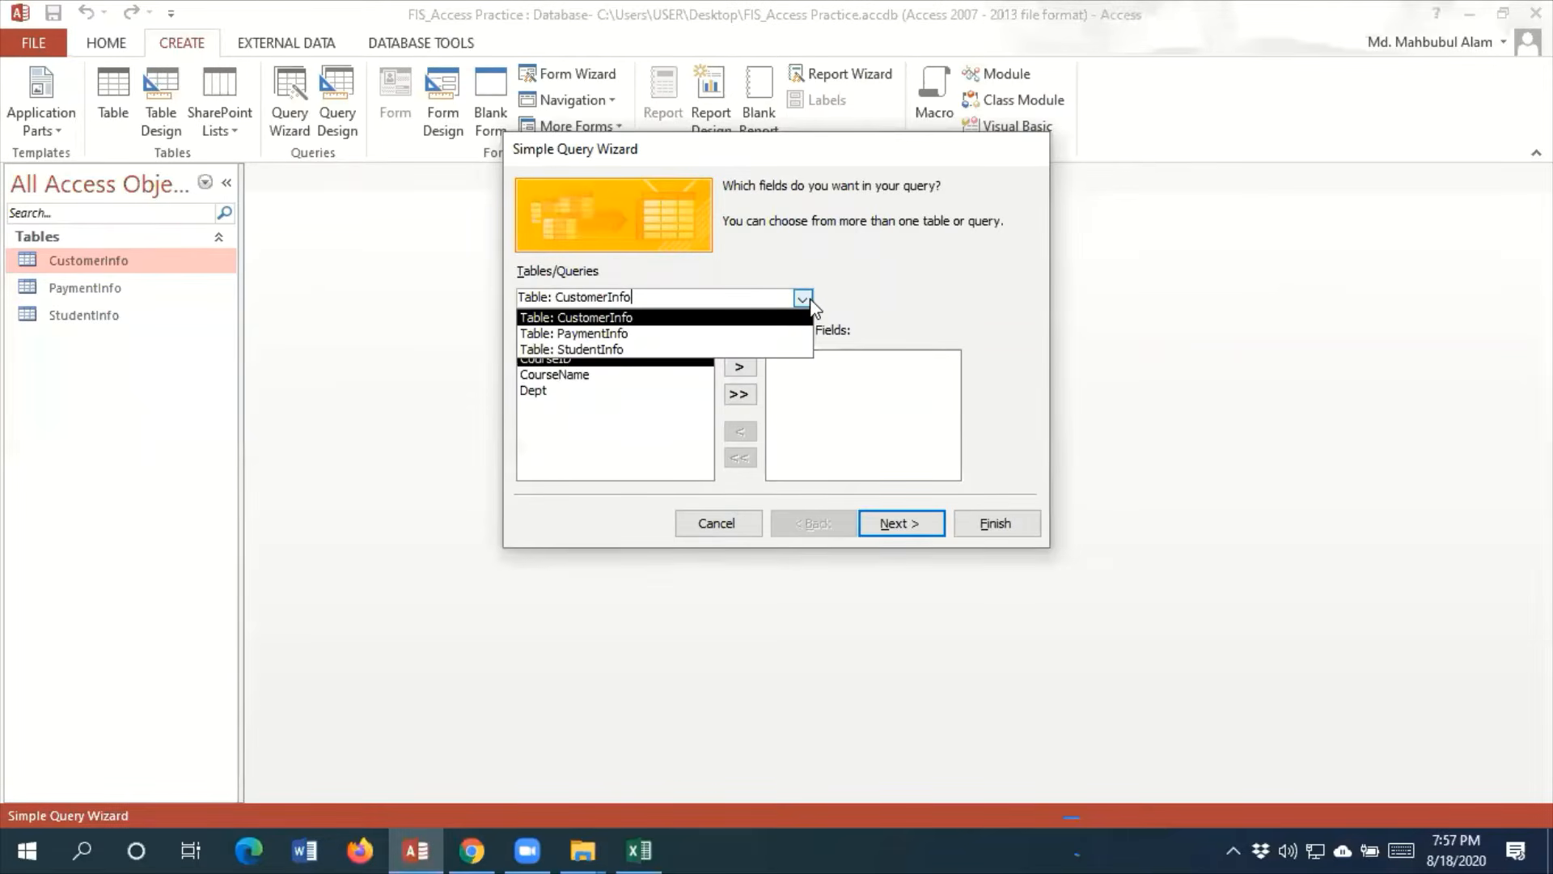
pyautogui.click(654, 350)
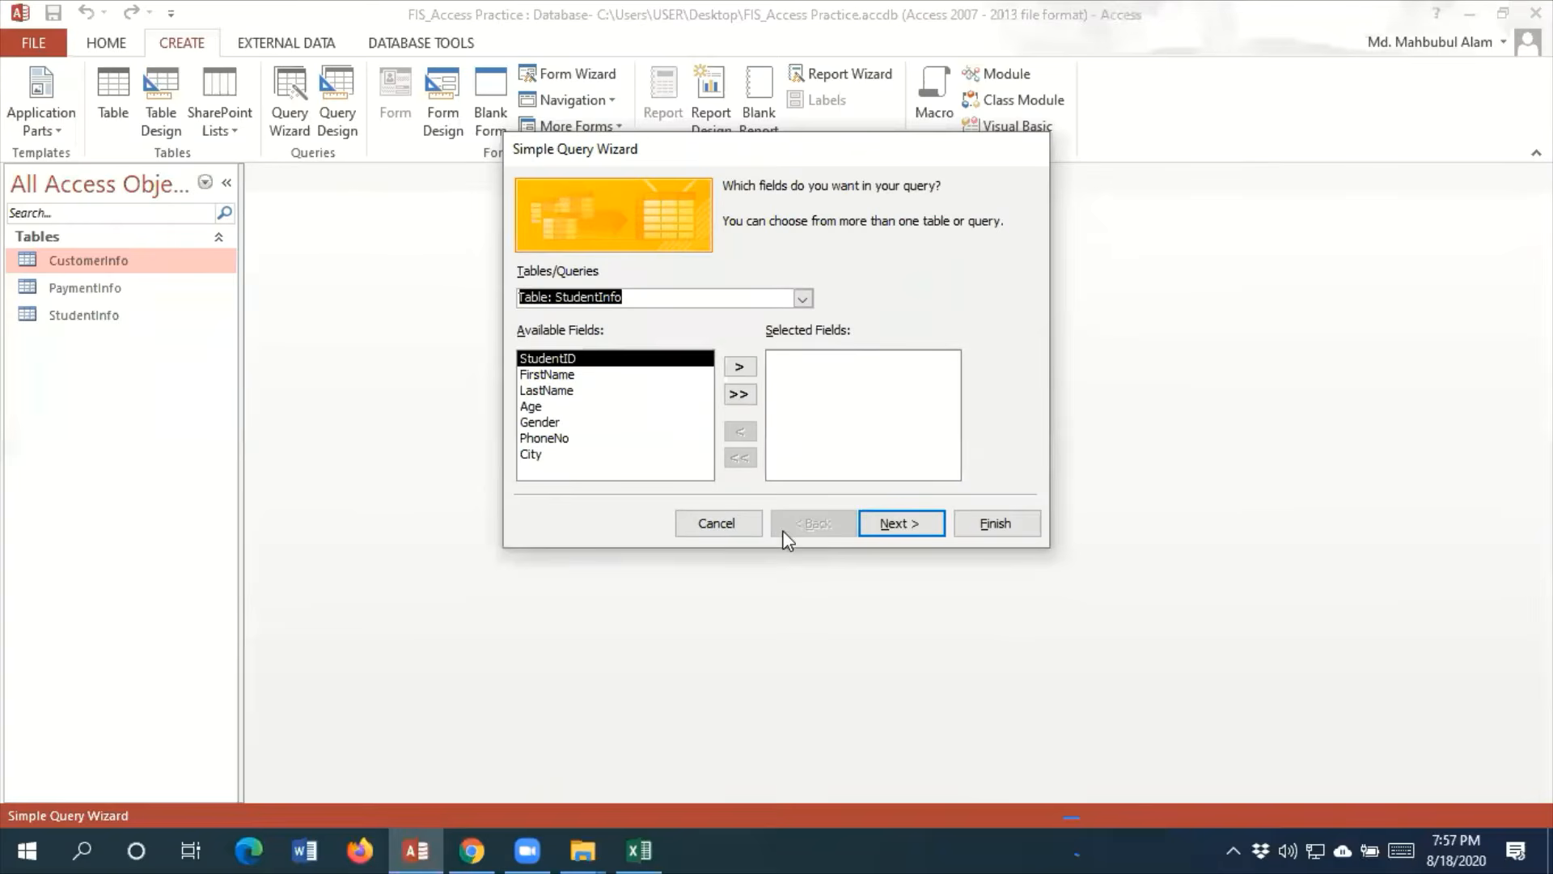
pyautogui.click(741, 369)
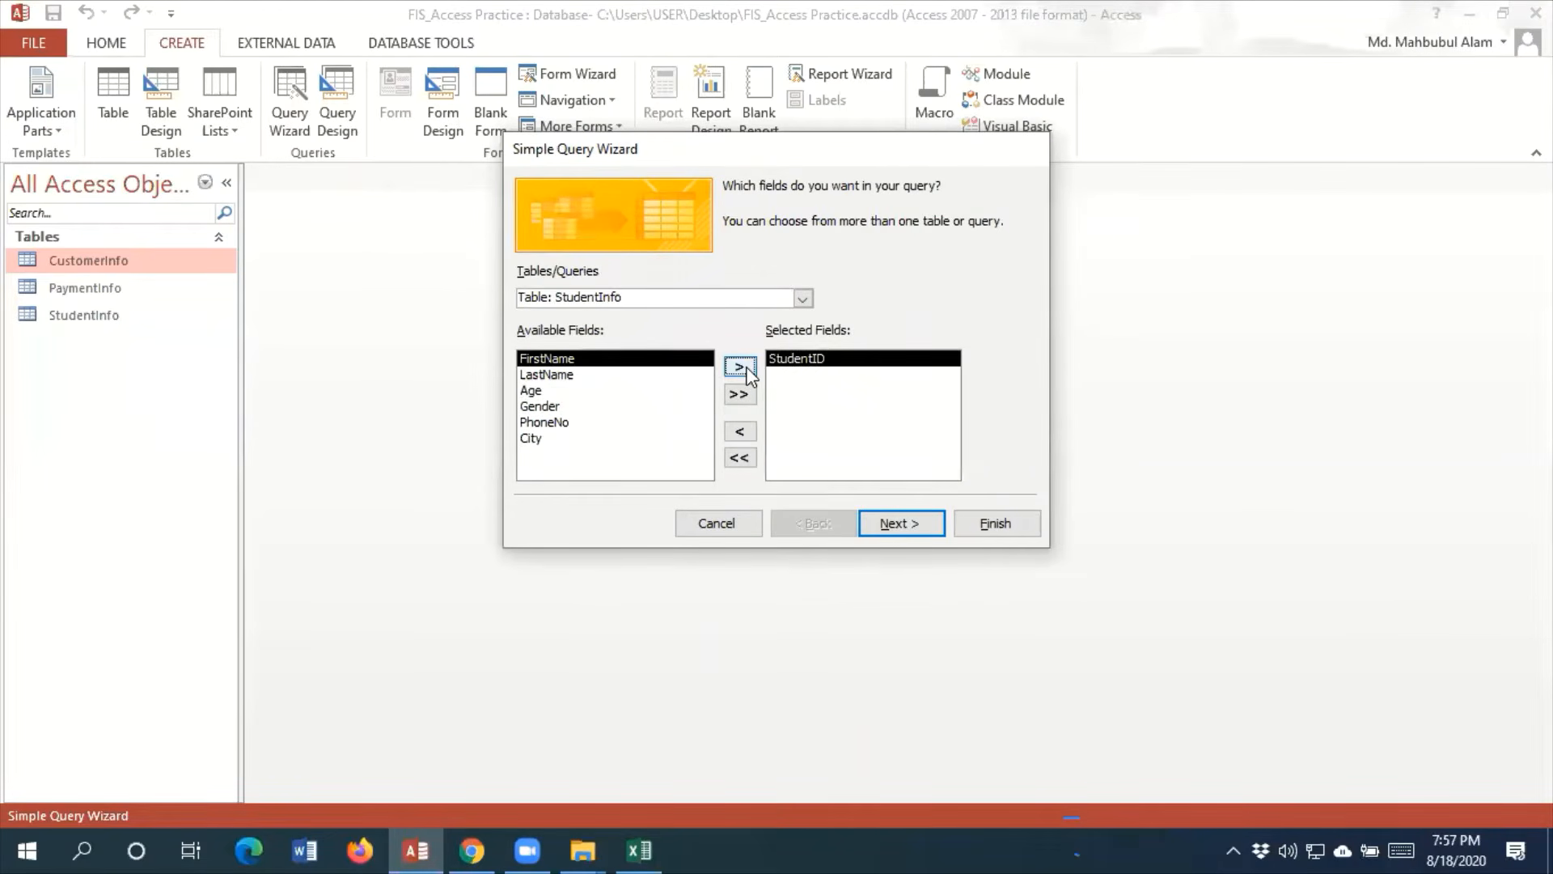
pyautogui.click(741, 368)
pyautogui.click(741, 368)
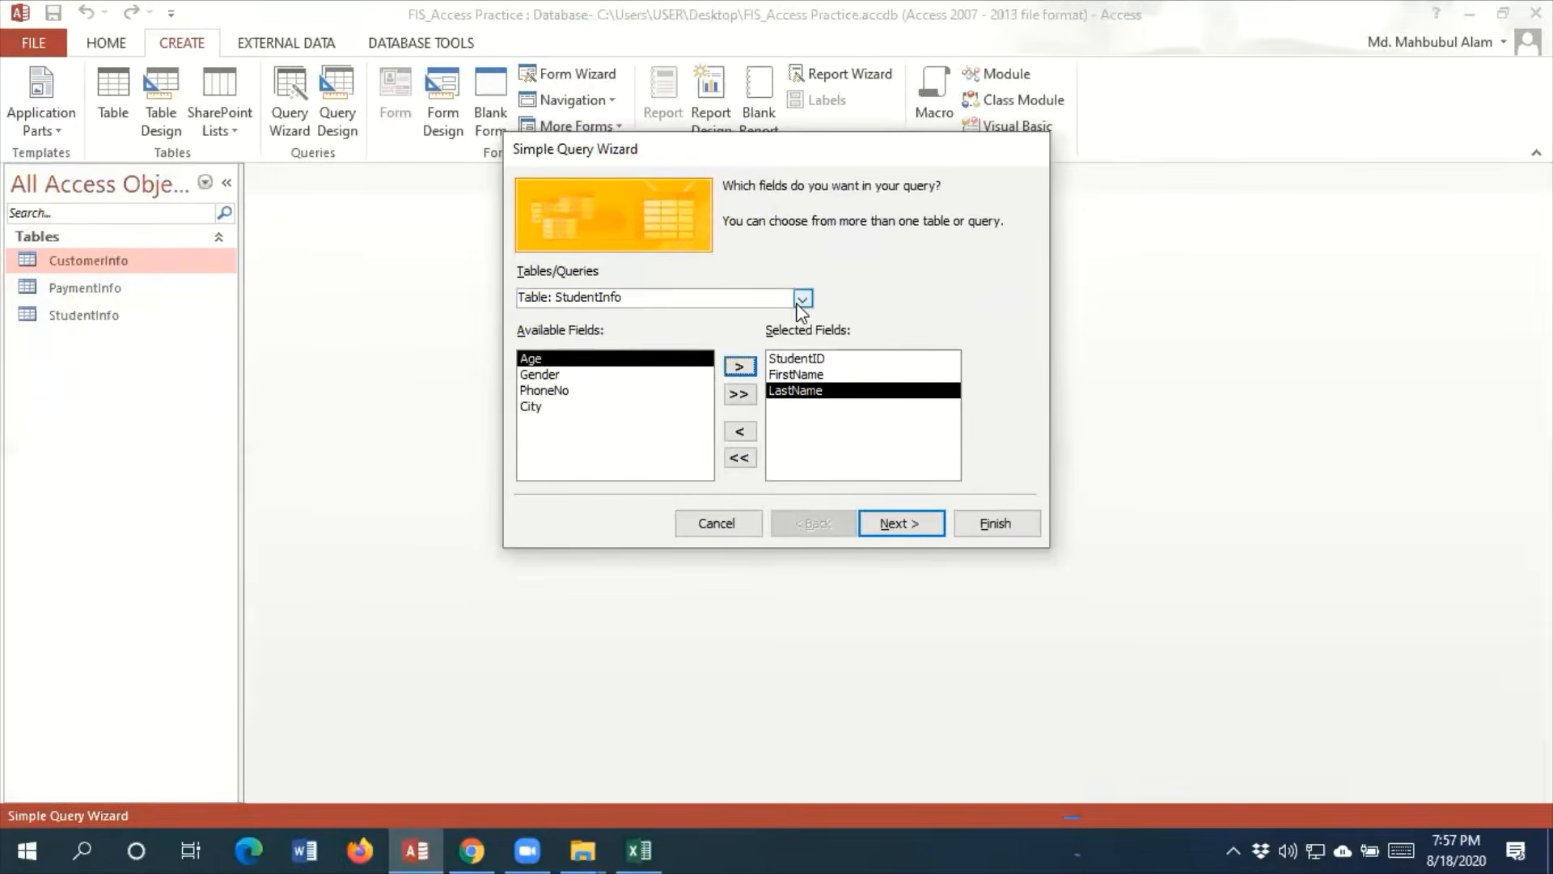
# Add the CourseID and CourseName fields of the CustomerInfo table to the query
pyautogui.click(808, 299)
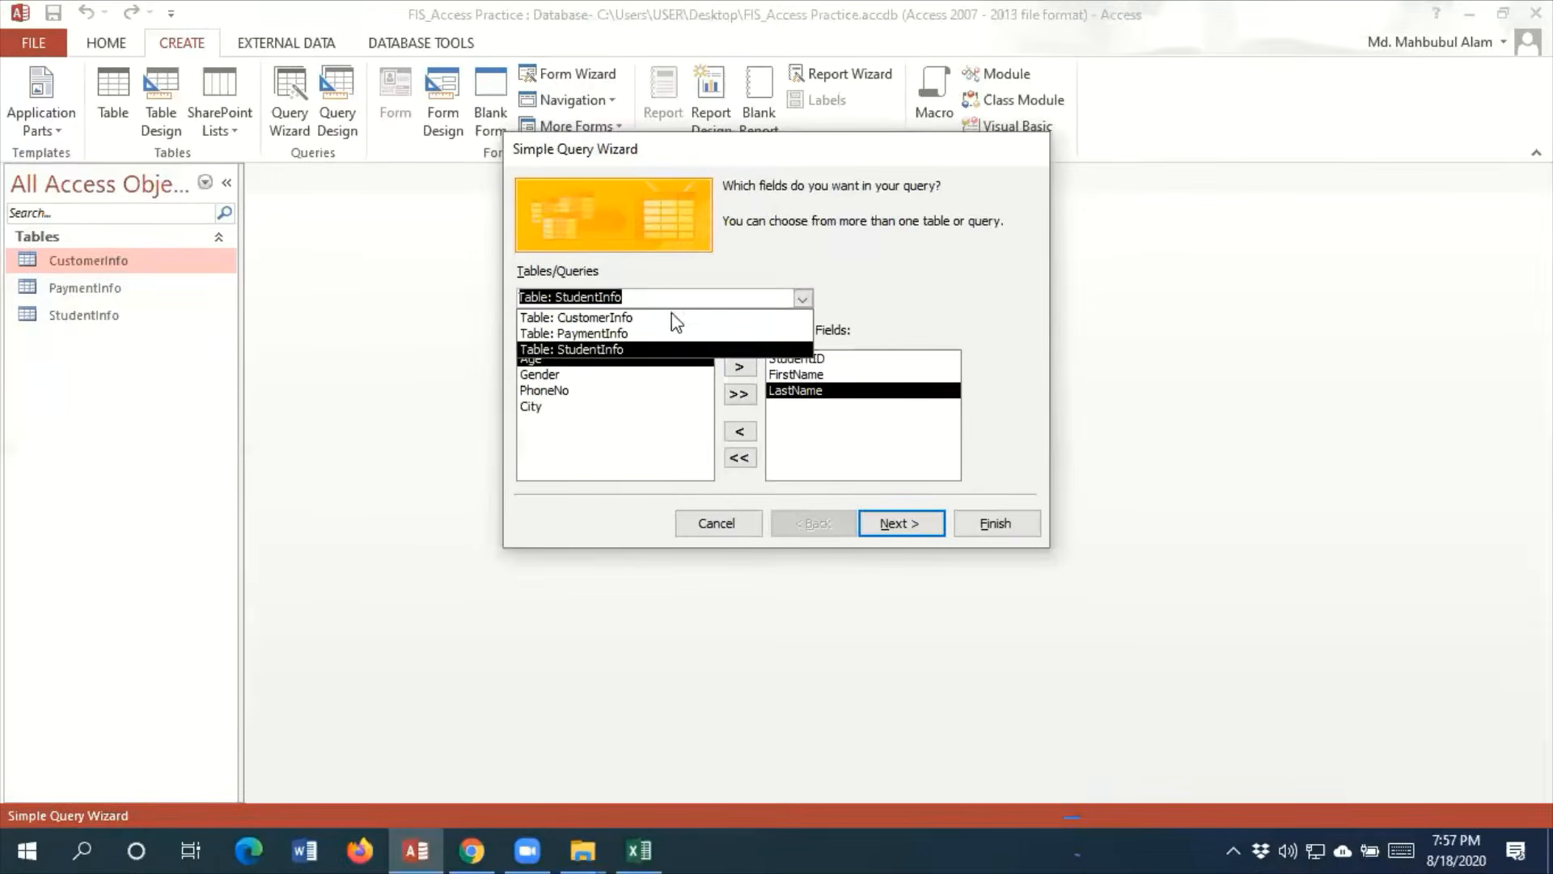
pyautogui.click(670, 313)
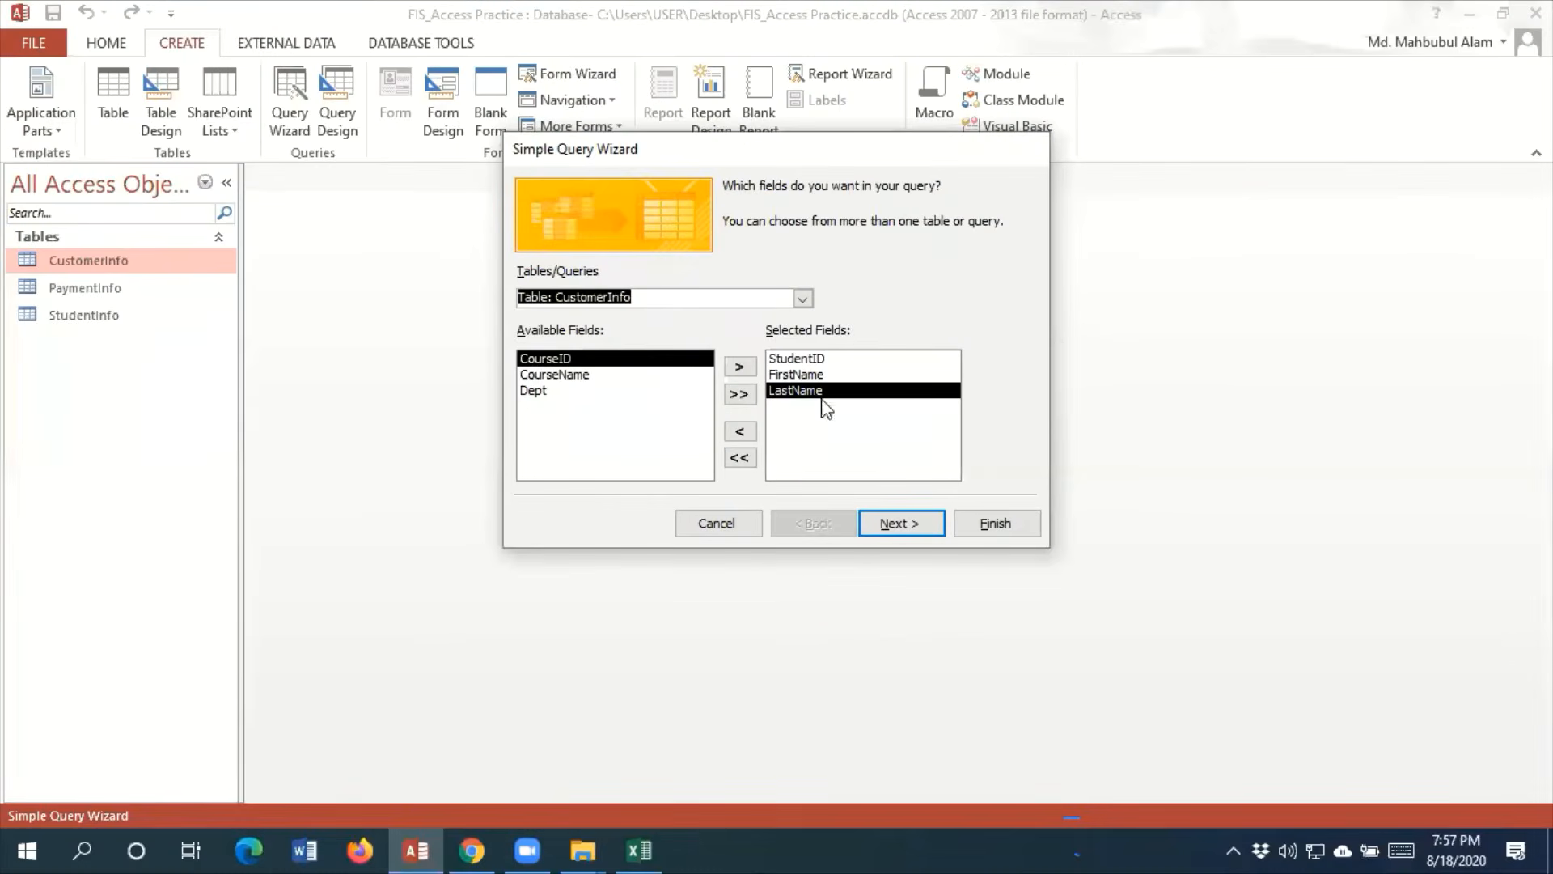
pyautogui.click(739, 367)
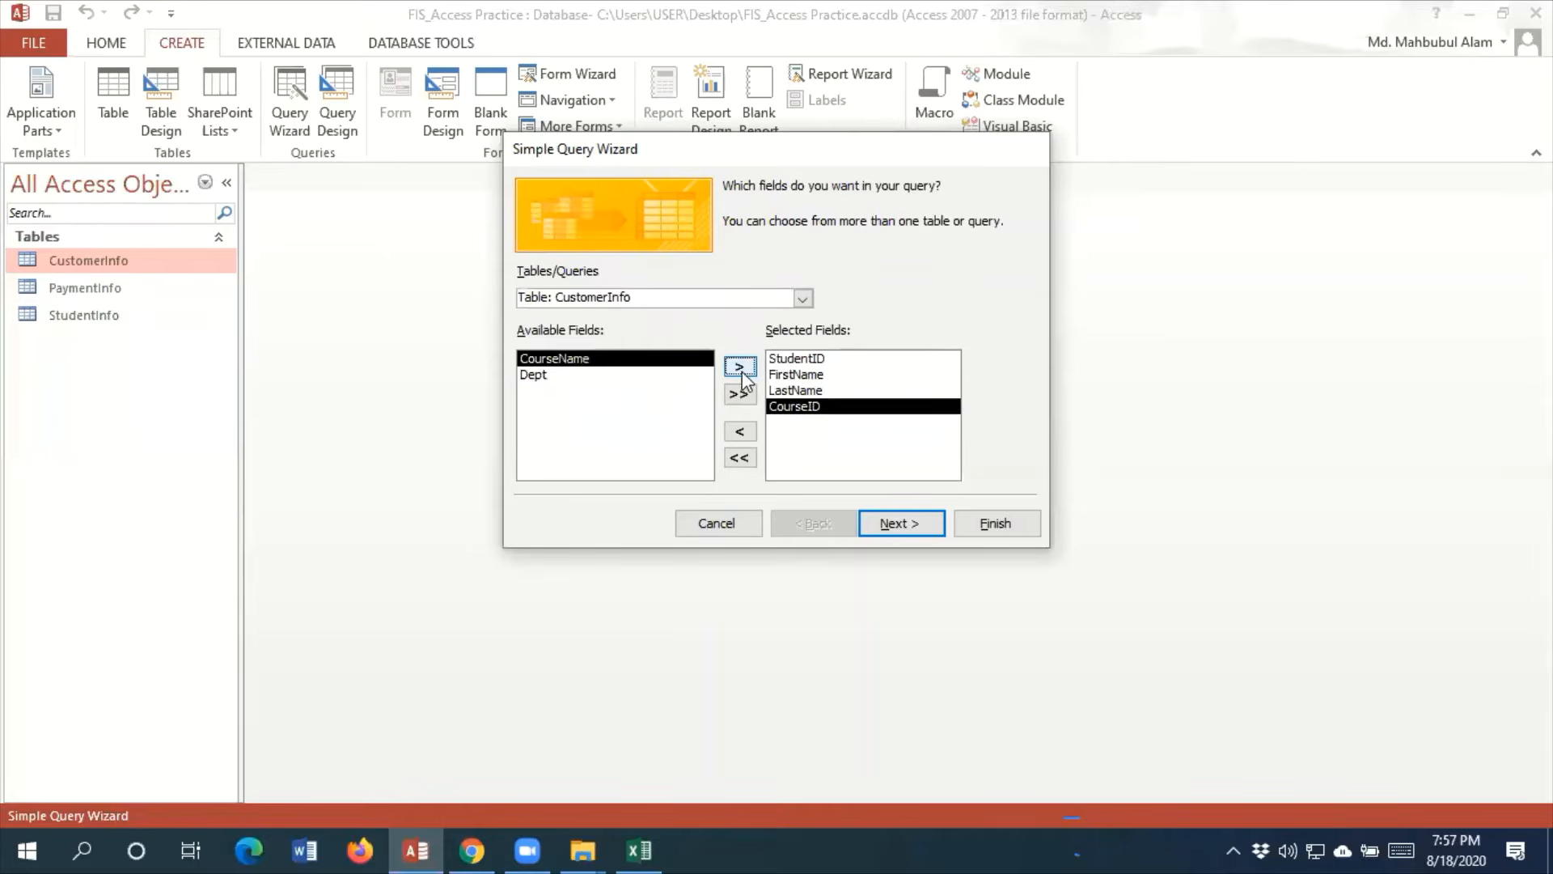
pyautogui.click(739, 367)
# Add PaymentID, AmountPaid, AmountStatus, DueAmount and PaymentType from the PaymentInfo table to the query
pyautogui.click(803, 300)
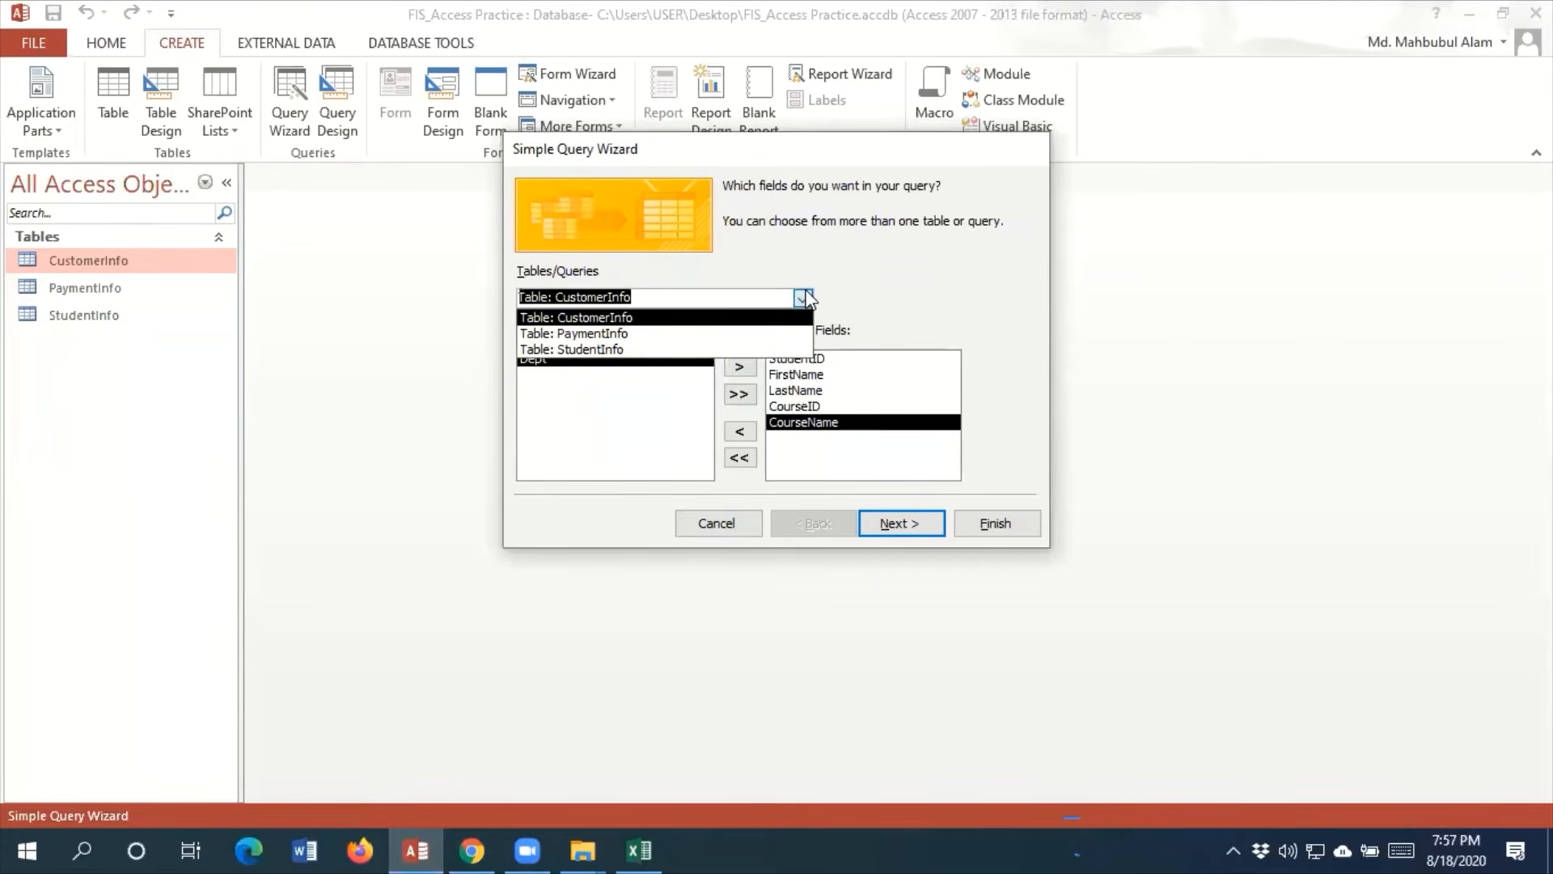
pyautogui.click(583, 333)
pyautogui.click(738, 368)
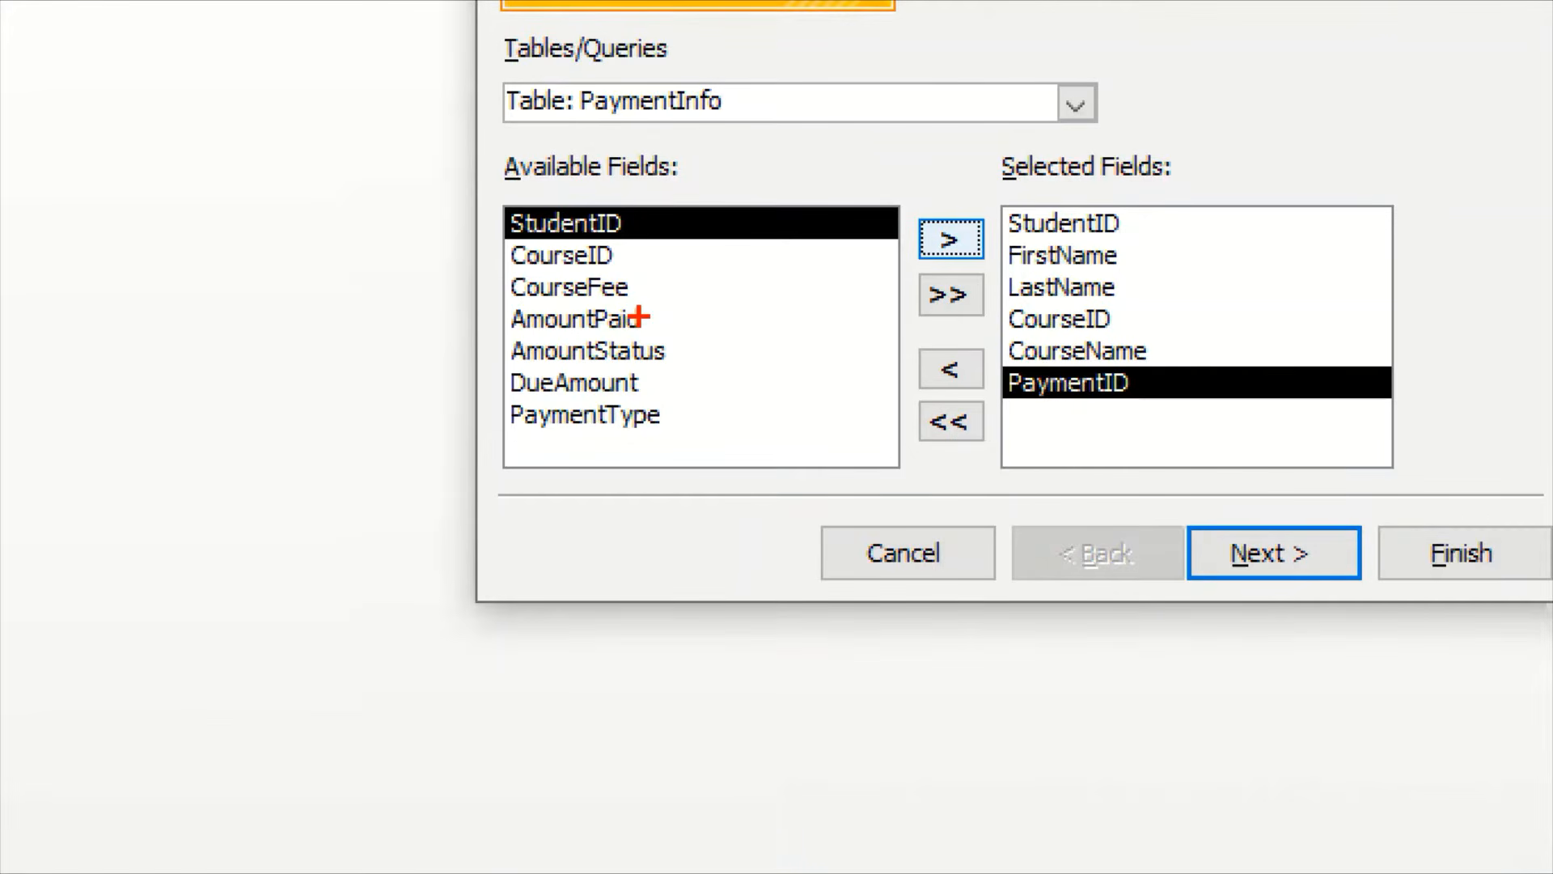
pyautogui.moveTo(640, 317); pyautogui.dragTo(697, 276)
pyautogui.moveTo(664, 347); pyautogui.dragTo(715, 318)
pyautogui.moveTo(648, 382); pyautogui.dragTo(722, 390)
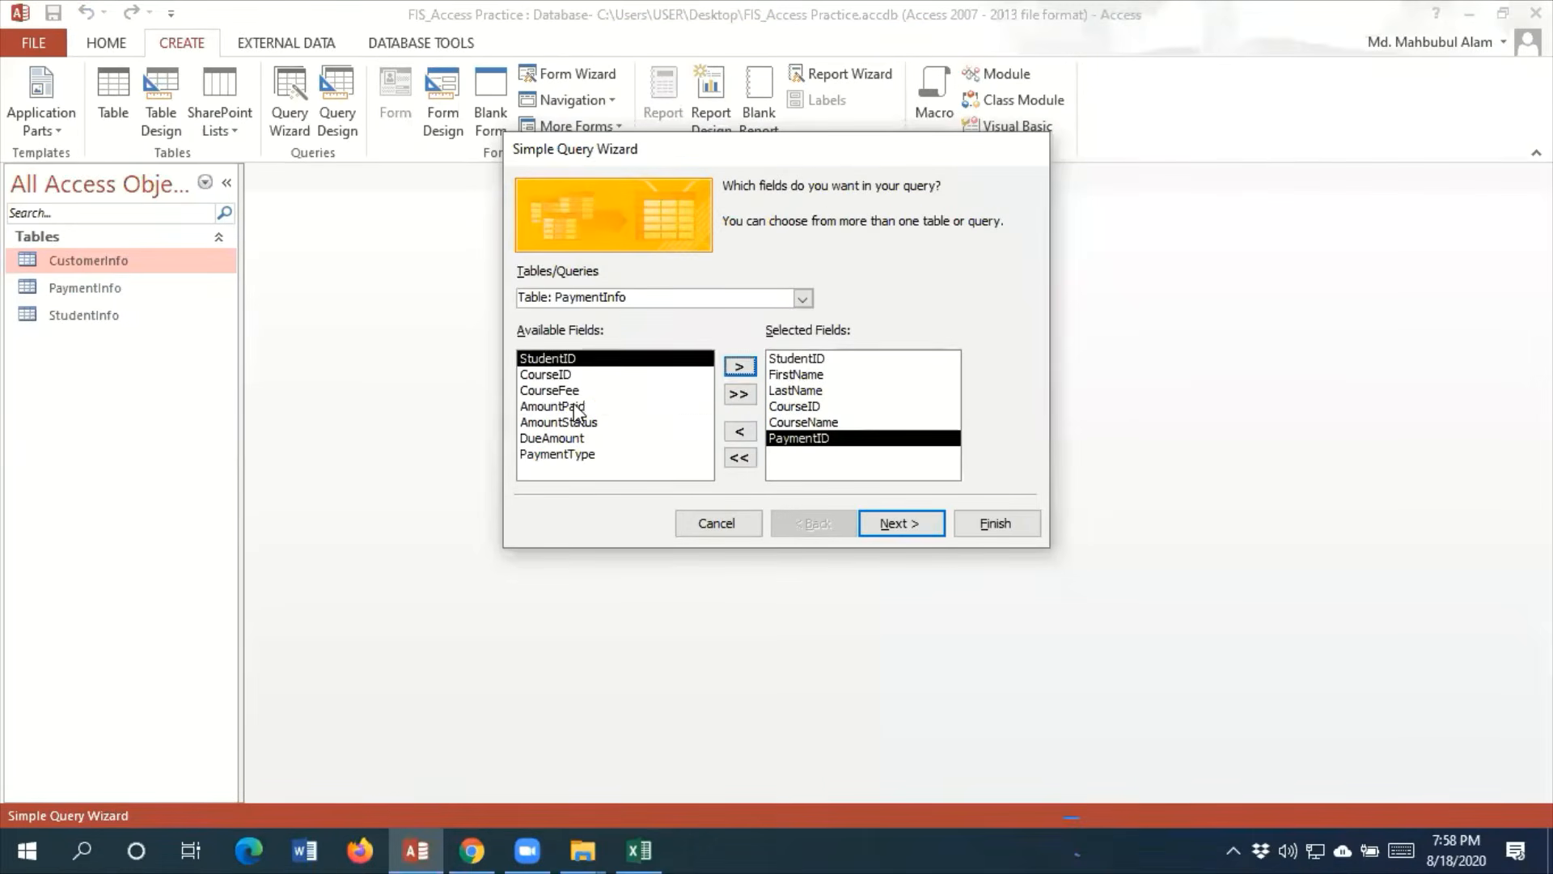
pyautogui.click(577, 406)
pyautogui.click(740, 366)
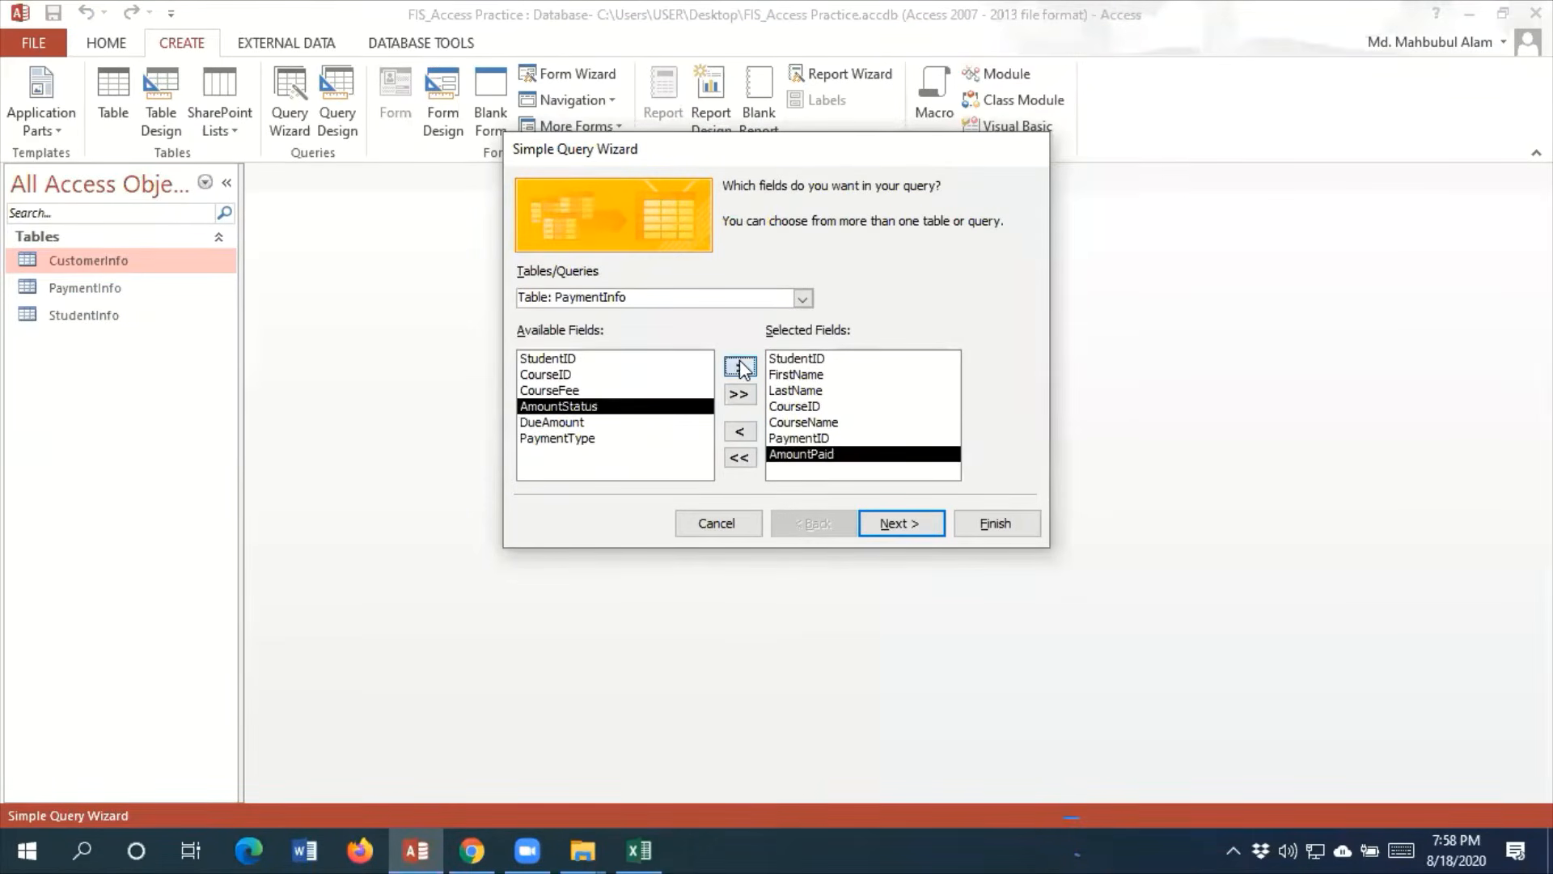
pyautogui.click(740, 366)
pyautogui.click(740, 366)
pyautogui.click(740, 366)
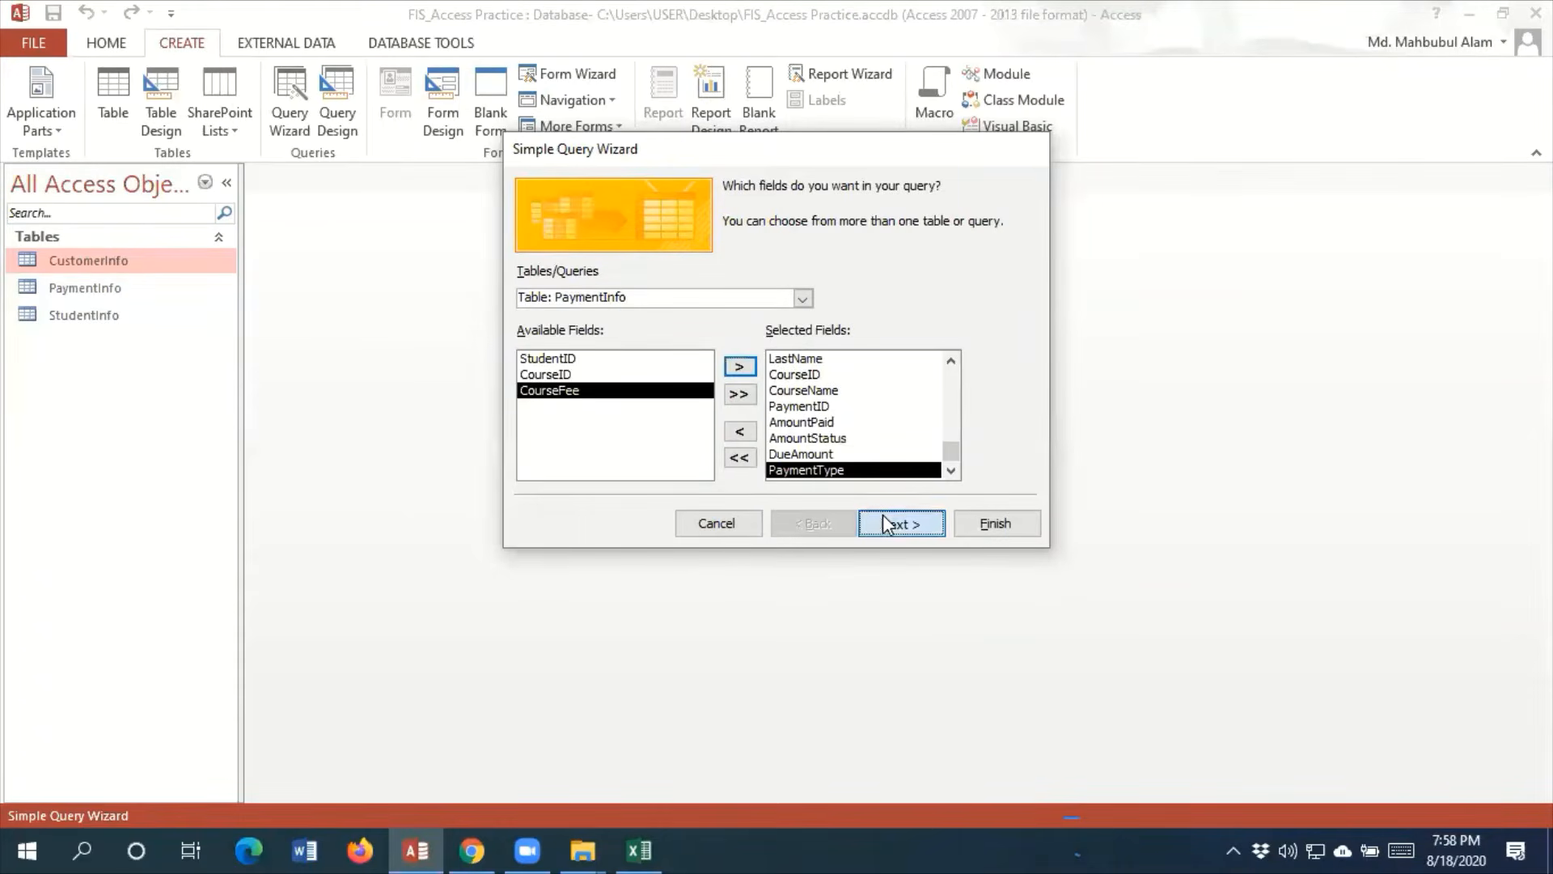
# Keep the query as a detail query, title it "Student Payement Query August", and finish by opening it to view information
pyautogui.click(887, 521)
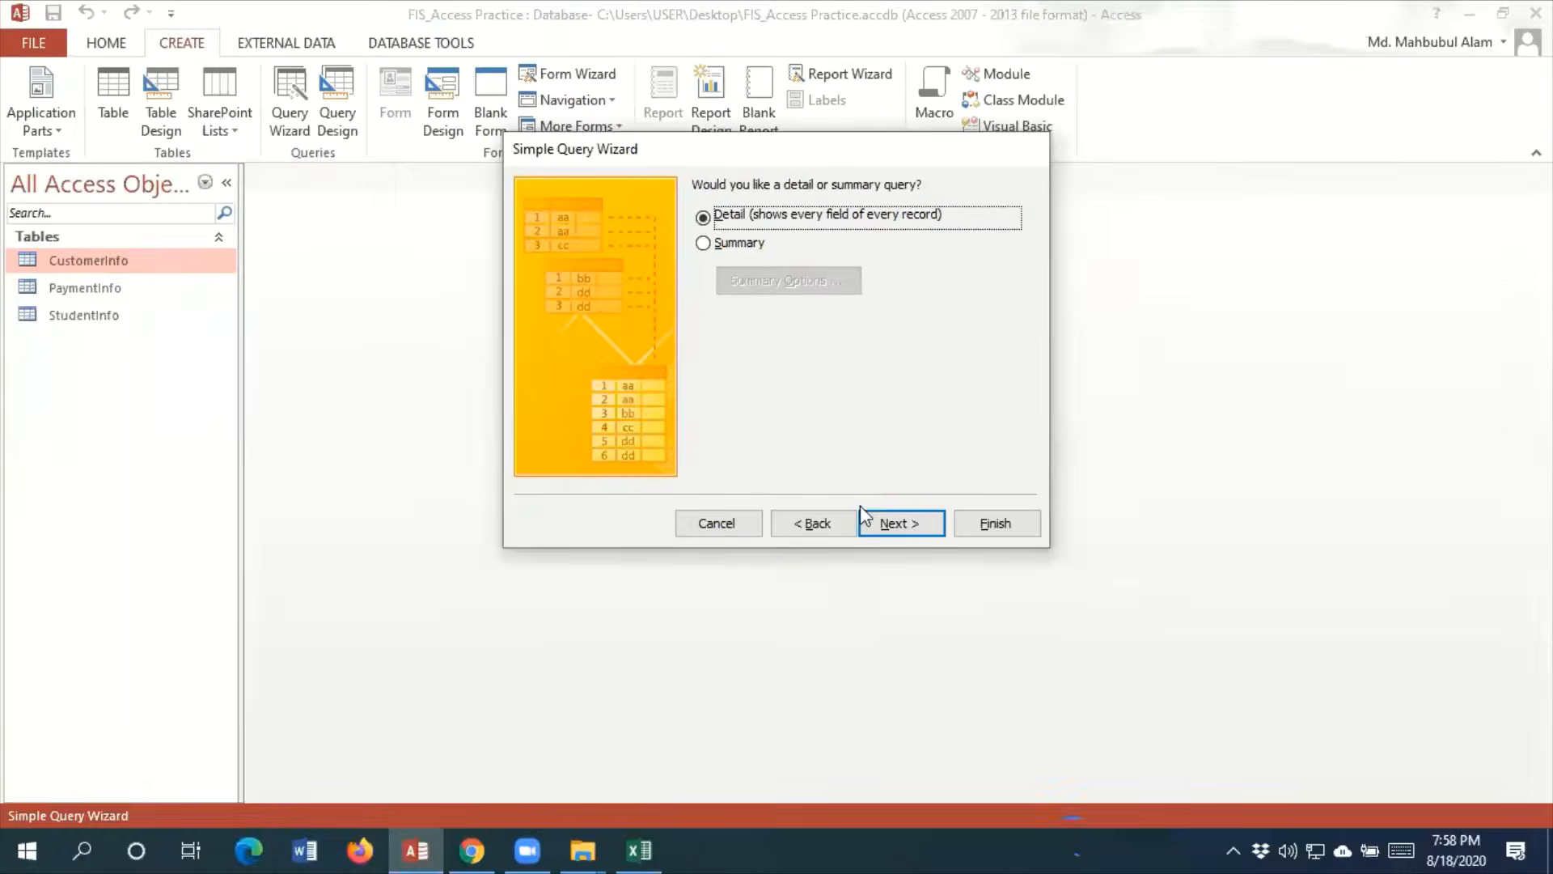
pyautogui.click(1088, 828)
pyautogui.click(821, 213)
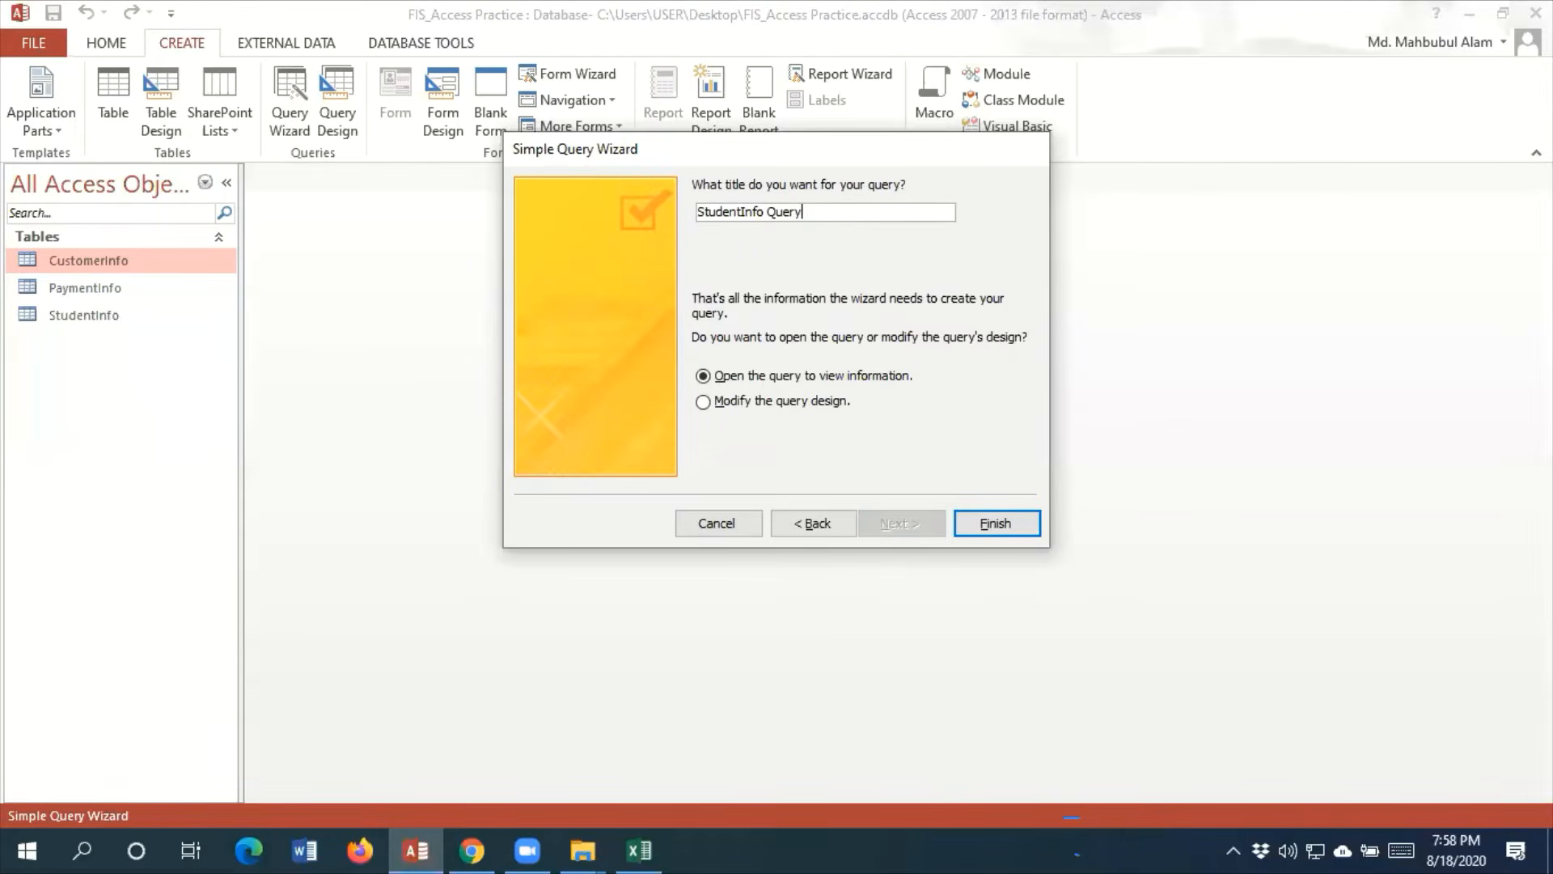
pyautogui.press('BackSpace')
pyautogui.press('BackSpace')
pyautogui.press('BackSpace')
pyautogui.press('BackSpace')
pyautogui.press('BackSpace')
pyautogui.press('BackSpace')
pyautogui.press('BackSpace')
pyautogui.press('BackSpace')
pyautogui.press('BackSpace')
pyautogui.press('BackSpace')
pyautogui.press('BackSpace')
pyautogui.press('BackSpace')
pyautogui.press('BackSpace')
pyautogui.press('BackSpace')
pyautogui.press('BackSpace')
pyautogui.press('BackSpace')
pyautogui.press('BackSpace')
pyautogui.write('Query August 202')
pyautogui.press('BackSpace')
pyautogui.press('BackSpace')
pyautogui.press('BackSpace')
pyautogui.press('BackSpace')
pyautogui.press('BackSpace')
pyautogui.press('BackSpace')
pyautogui.press('BackSpace')
pyautogui.press('BackSpace')
pyautogui.press('BackSpace')
pyautogui.press('BackSpace')
pyautogui.press('BackSpace')
pyautogui.press('BackSpace')
pyautogui.press('BackSpace')
pyautogui.press('BackSpace')
pyautogui.press('BackSpace')
pyautogui.press('BackSpace')
pyautogui.write('Student Payement Query J')
pyautogui.press('BackSpace')
pyautogui.write('Augus')
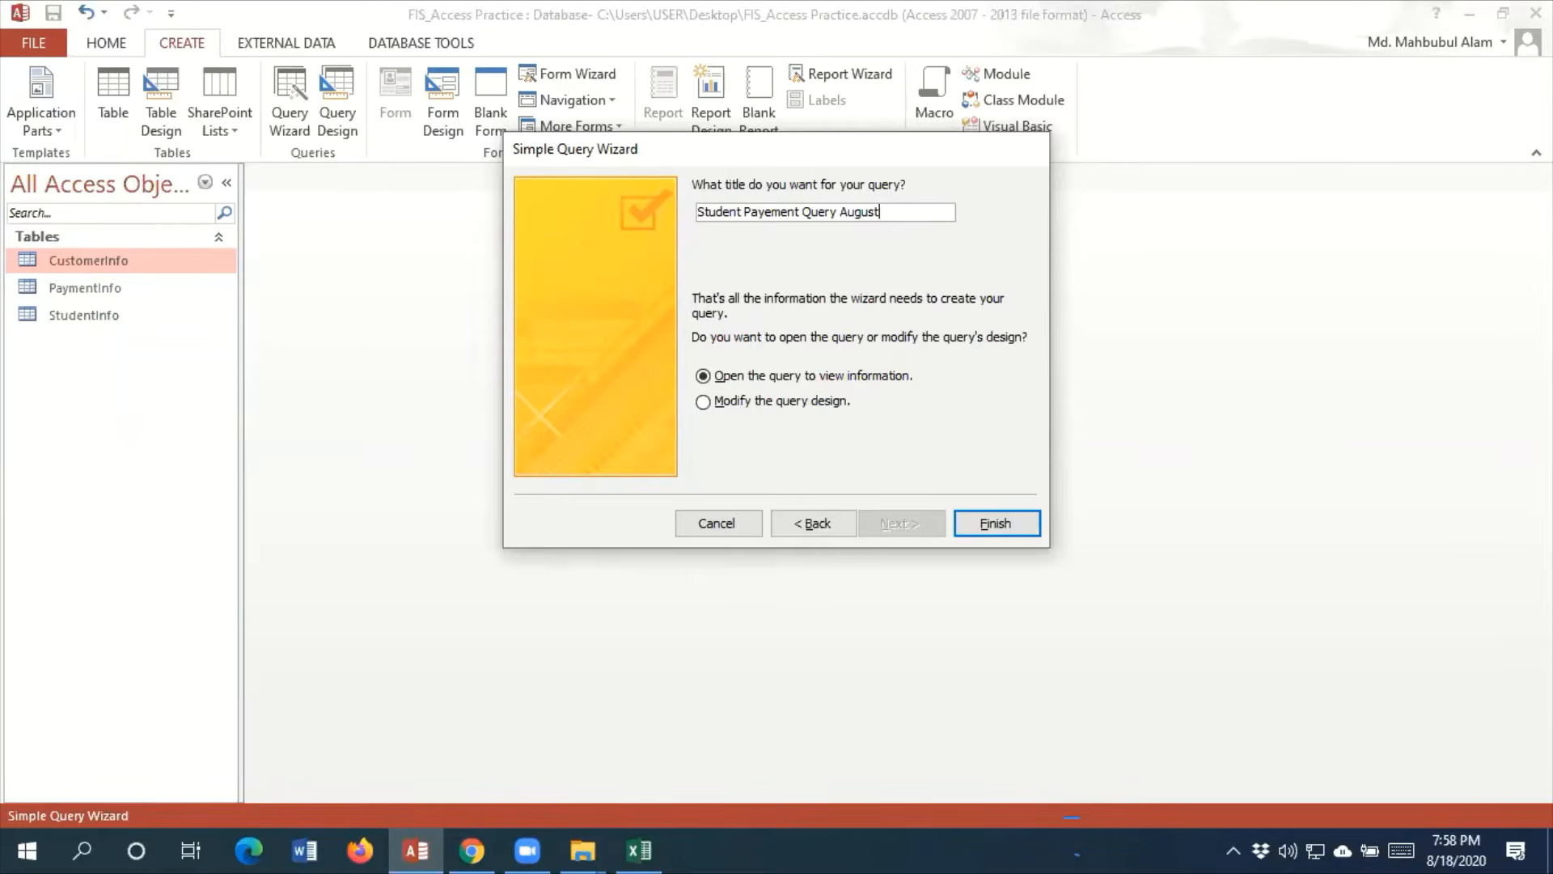
pyautogui.click(1037, 524)
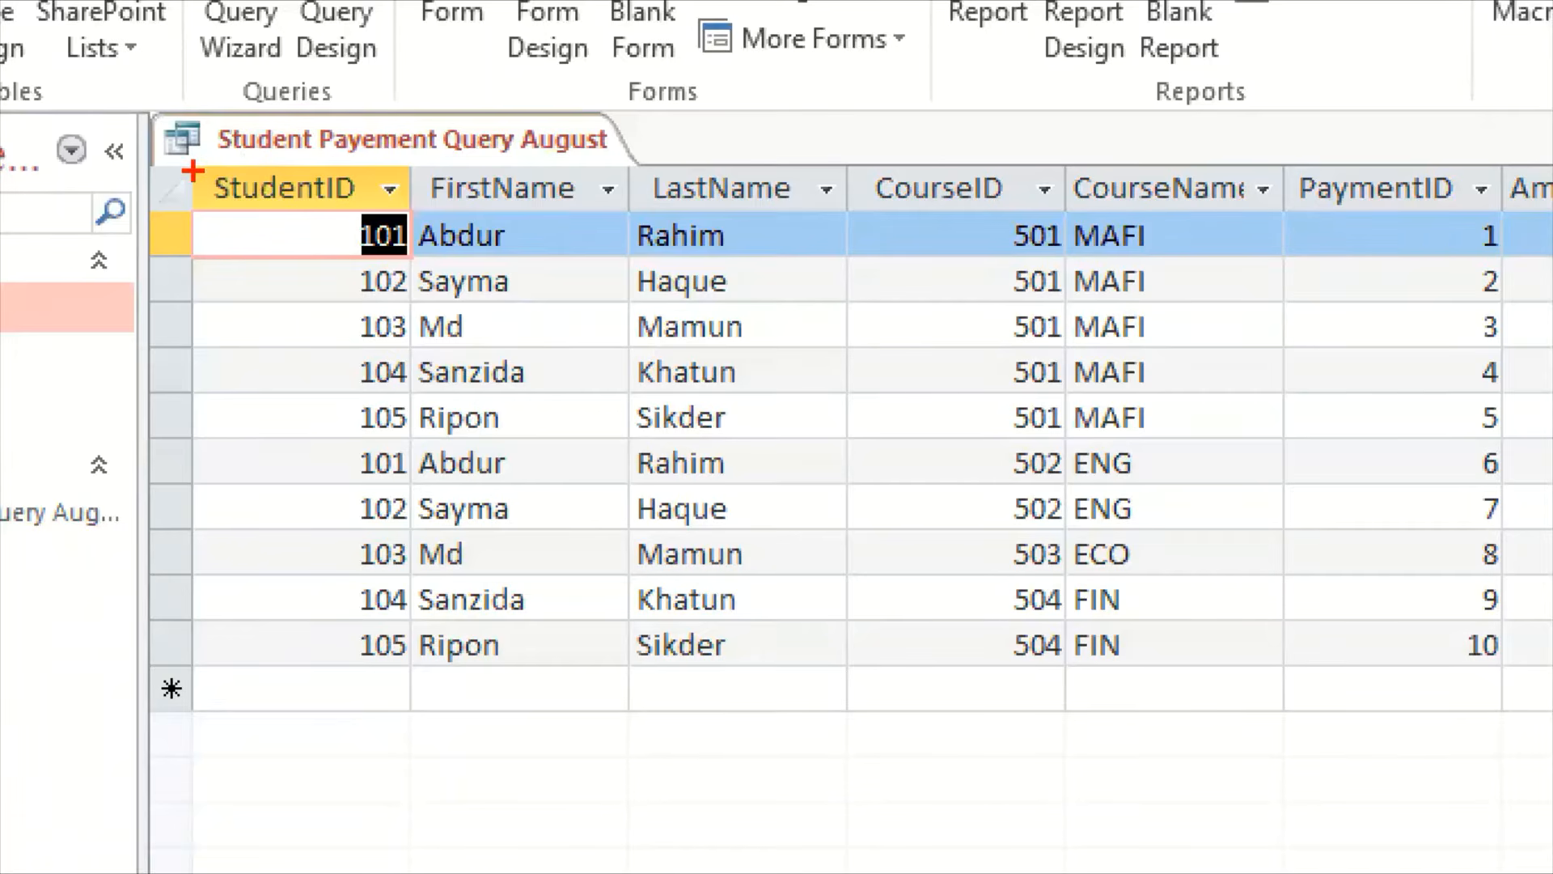
# Review the student, course and payment columns of the query datasheet, including the DueAmount entries of individual records
pyautogui.moveTo(193, 171)
pyautogui.mouseDown()
pyautogui.moveTo(783, 409)
pyautogui.moveTo(860, 677)
pyautogui.moveTo(850, 718)
pyautogui.mouseUp()
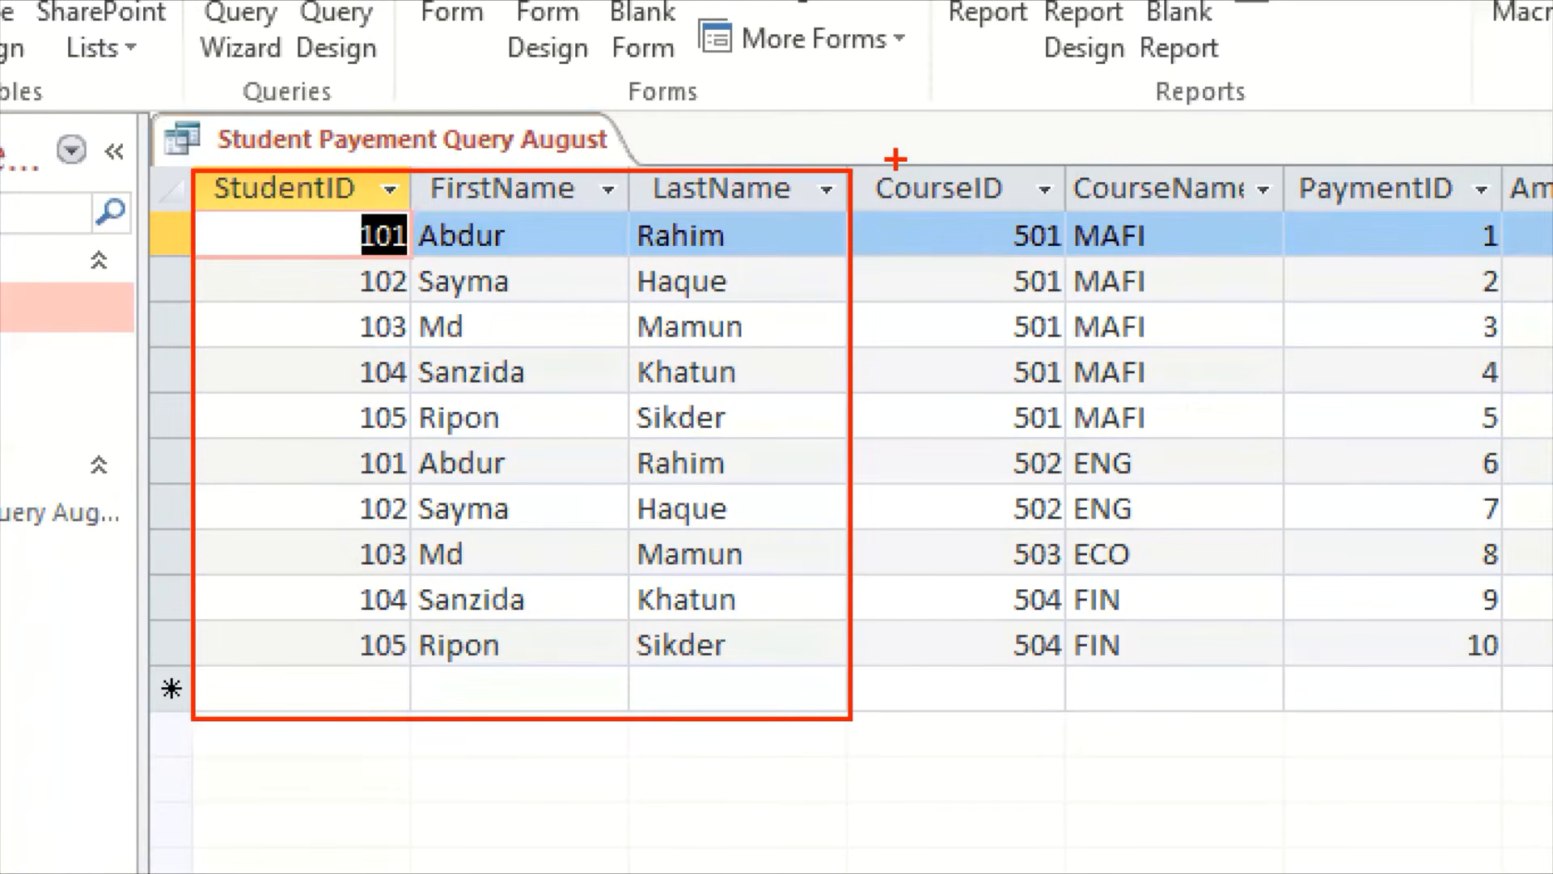
pyautogui.moveTo(880, 150)
pyautogui.mouseDown()
pyautogui.moveTo(1249, 381)
pyautogui.moveTo(1276, 722)
pyautogui.mouseUp()
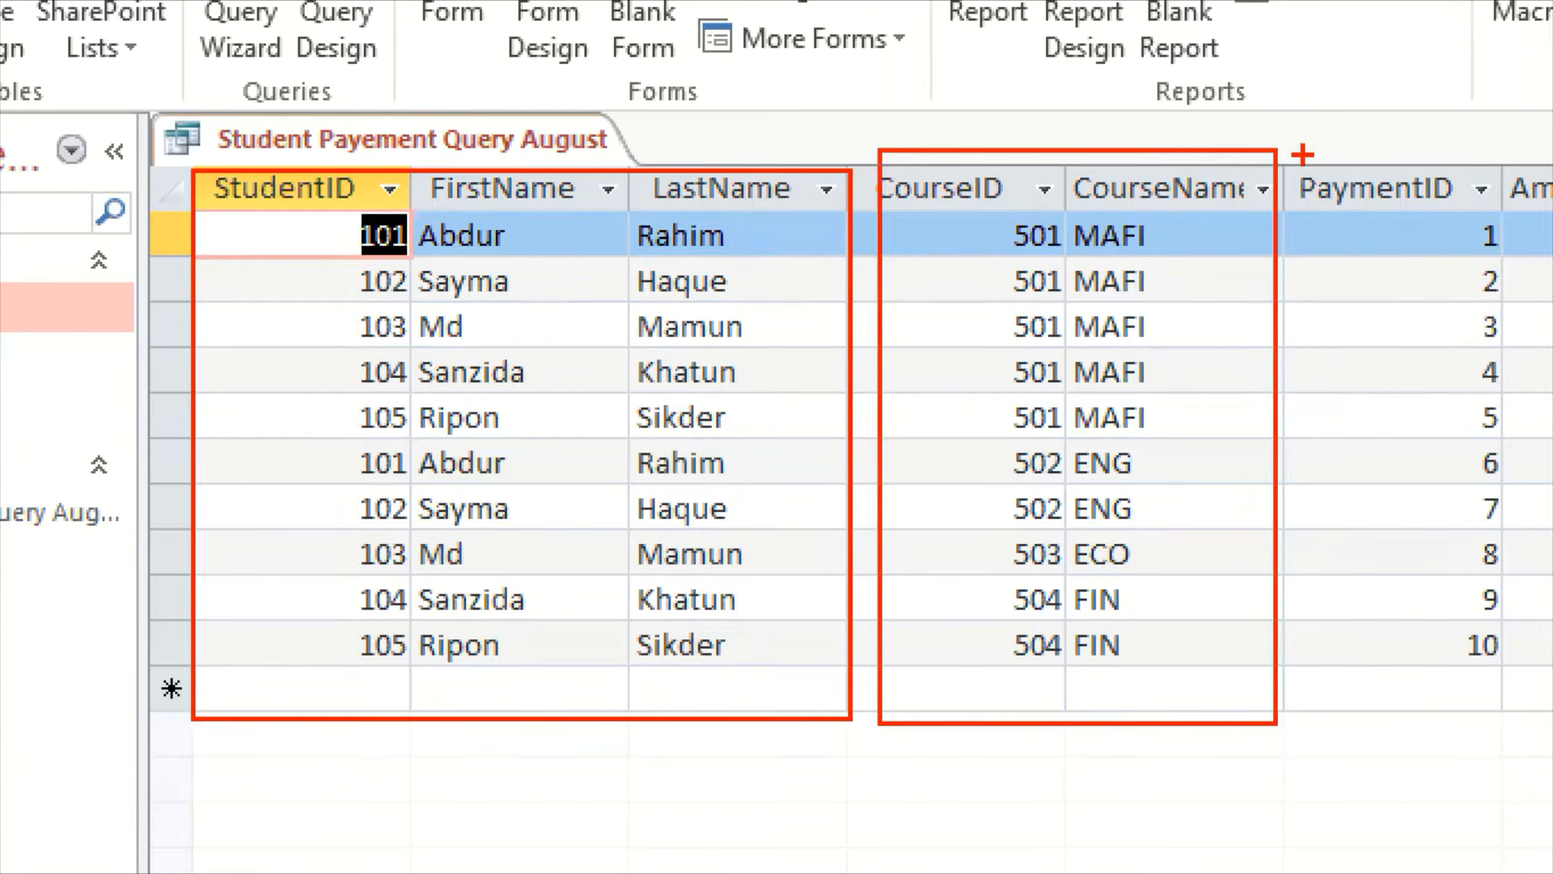
pyautogui.moveTo(1303, 154)
pyautogui.mouseDown()
pyautogui.moveTo(1420, 206)
pyautogui.moveTo(1549, 766)
pyautogui.moveTo(1549, 739)
pyautogui.mouseUp()
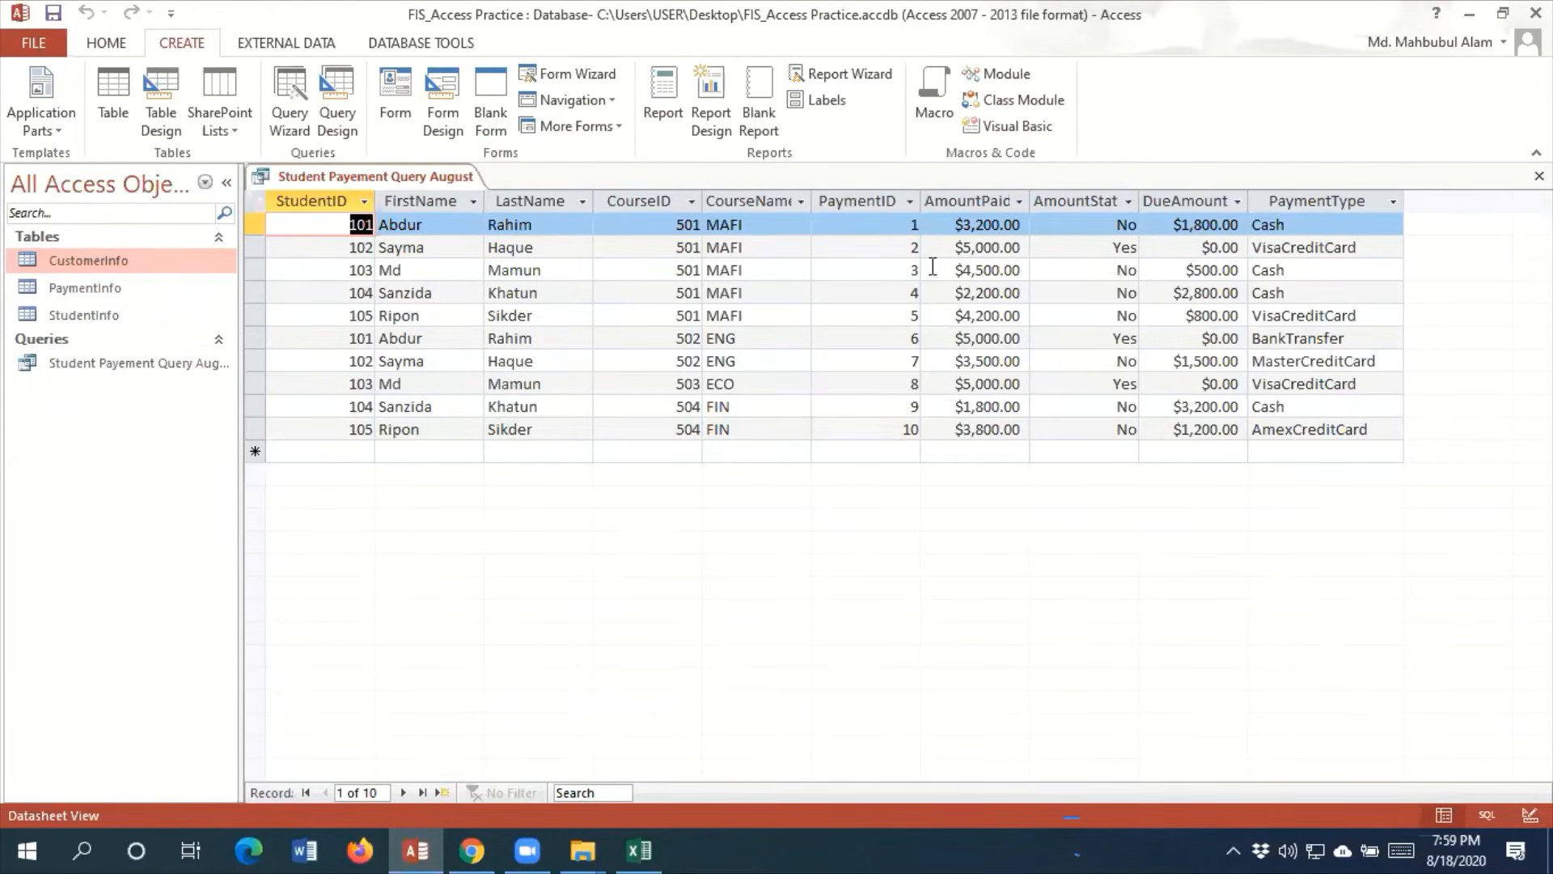
pyautogui.moveTo(1182, 254); pyautogui.dragTo(1248, 247)
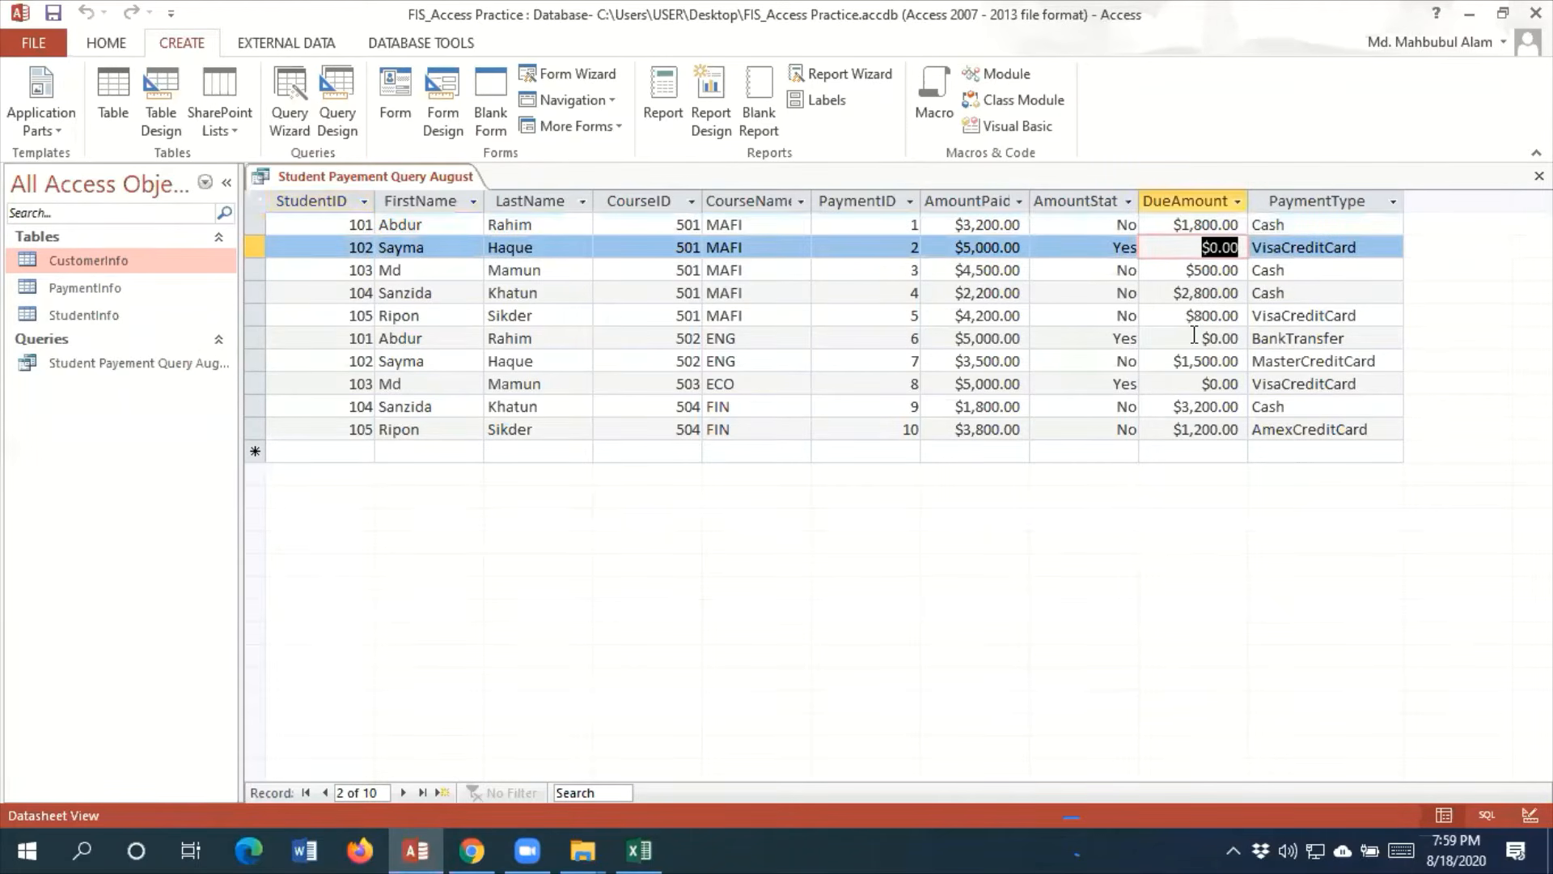
pyautogui.moveTo(1195, 338); pyautogui.dragTo(1246, 336)
pyautogui.moveTo(1201, 385); pyautogui.dragTo(1242, 384)
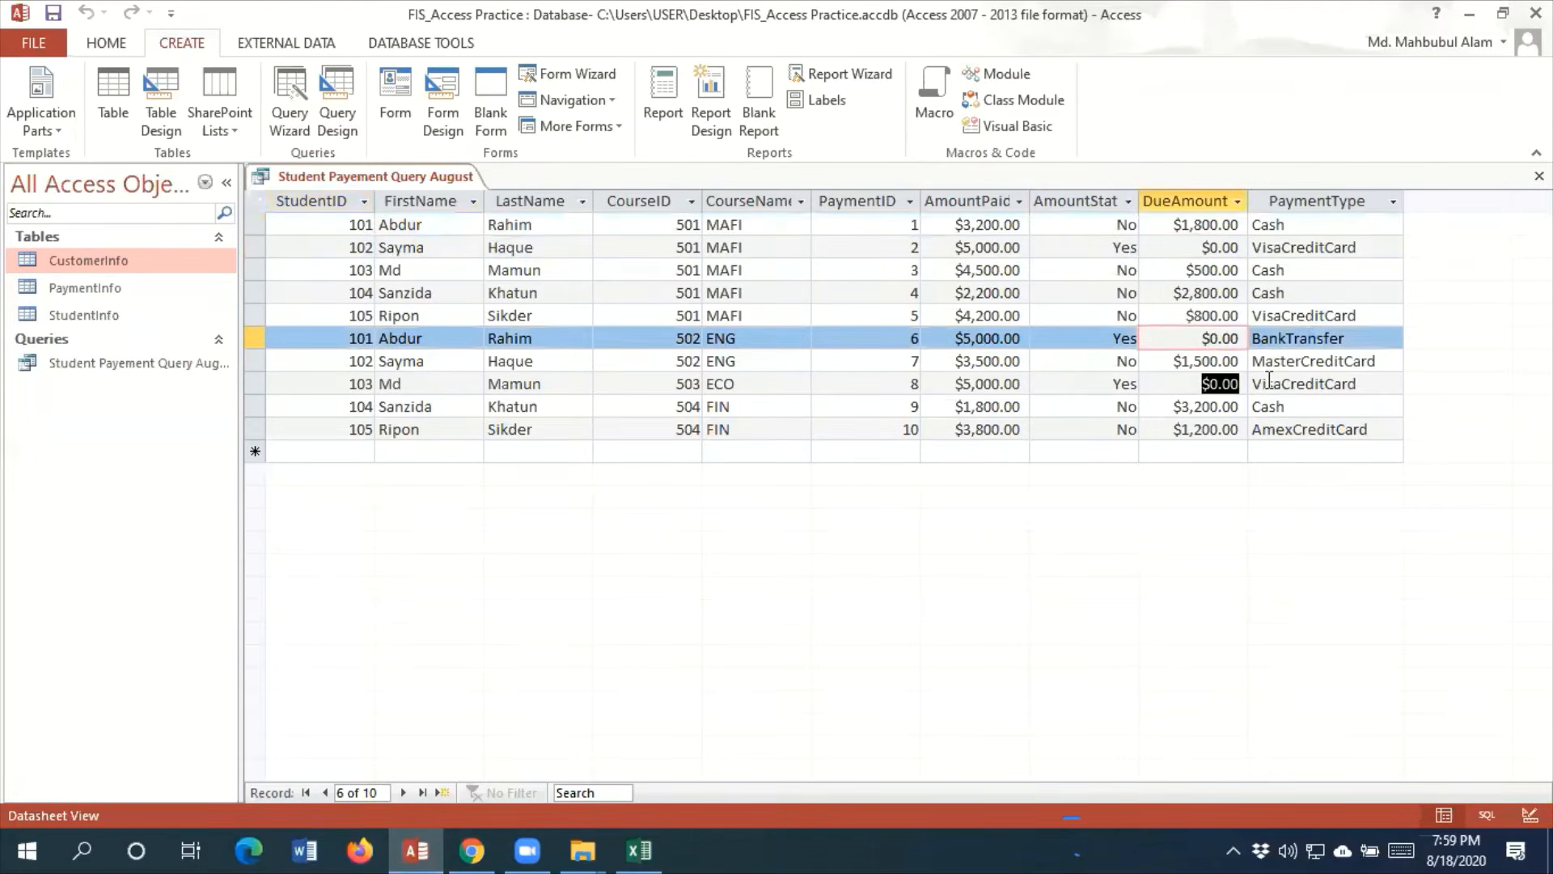
# Try excluding $0.00 in the DueAmount column filter, and apply the filter with all values selected again
pyautogui.click(1241, 206)
pyautogui.click(1237, 202)
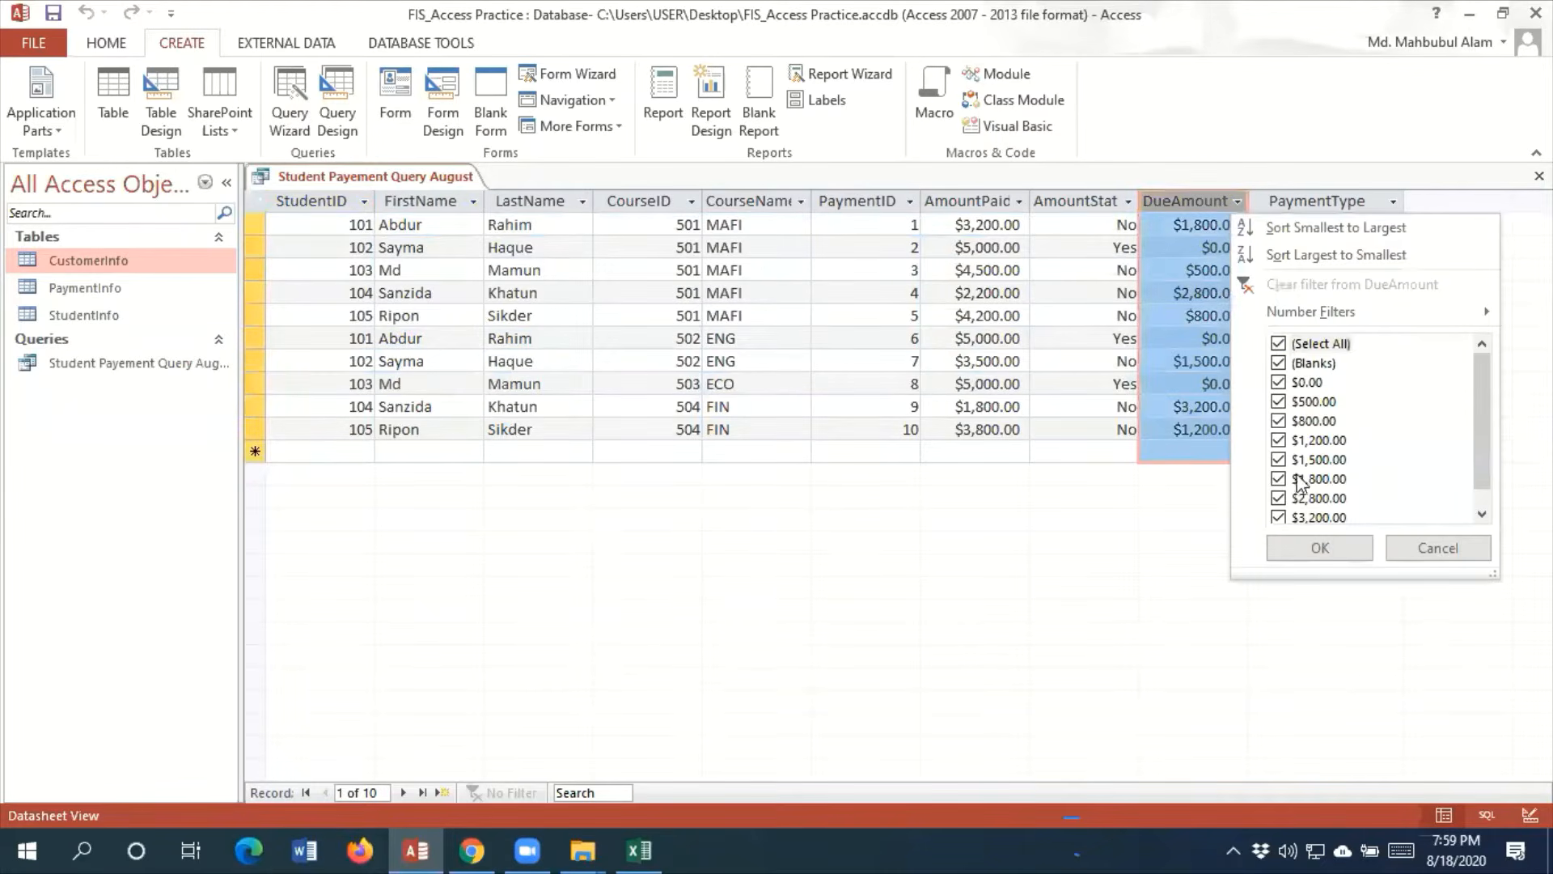
pyautogui.click(1278, 343)
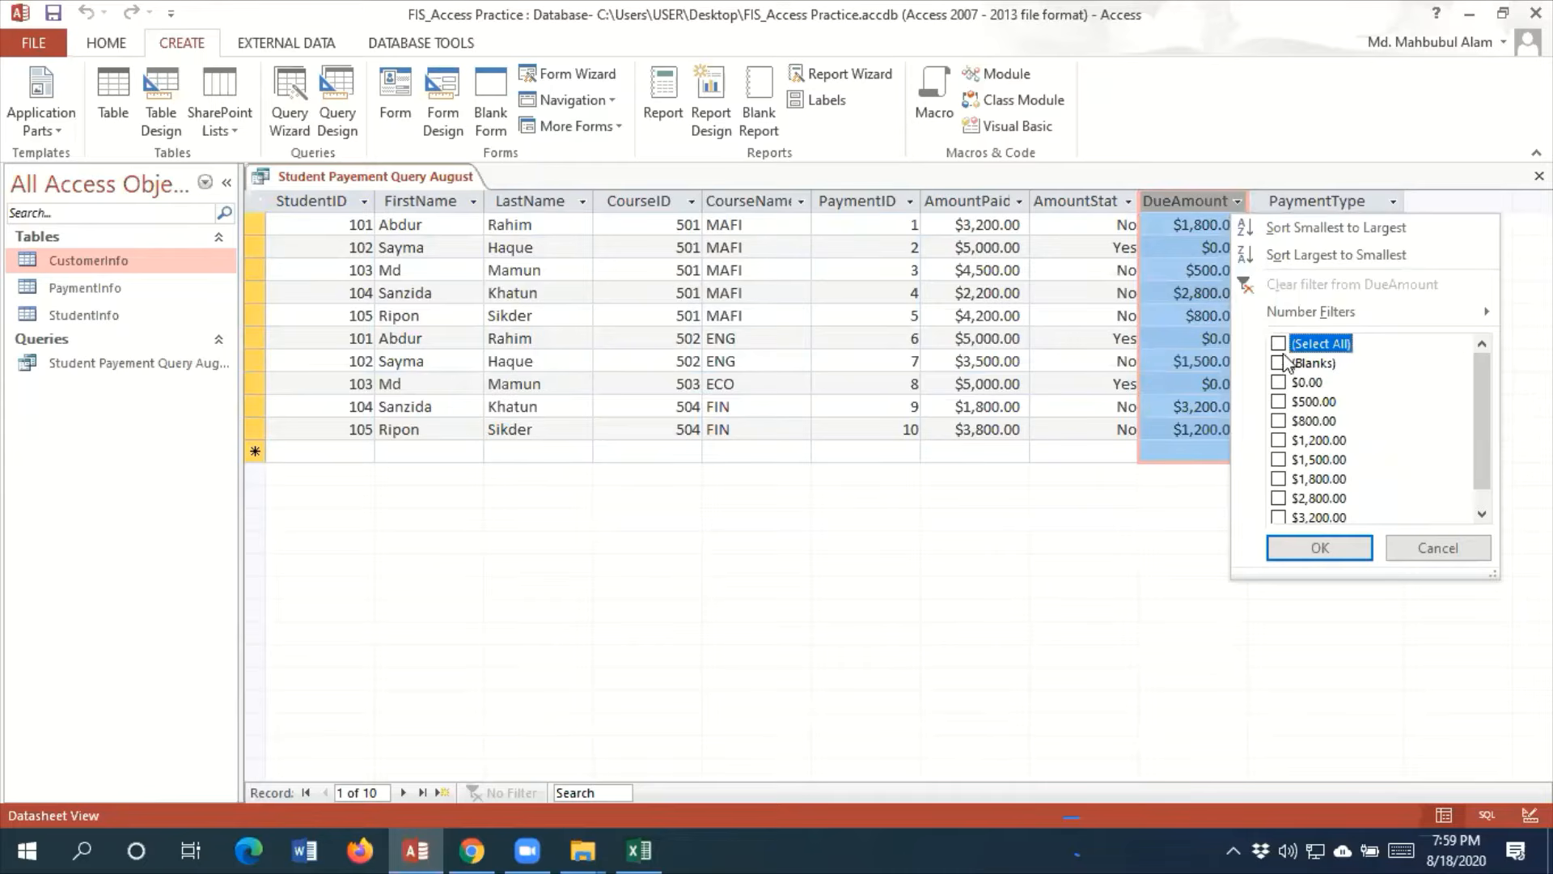
pyautogui.click(1285, 345)
pyautogui.click(1278, 382)
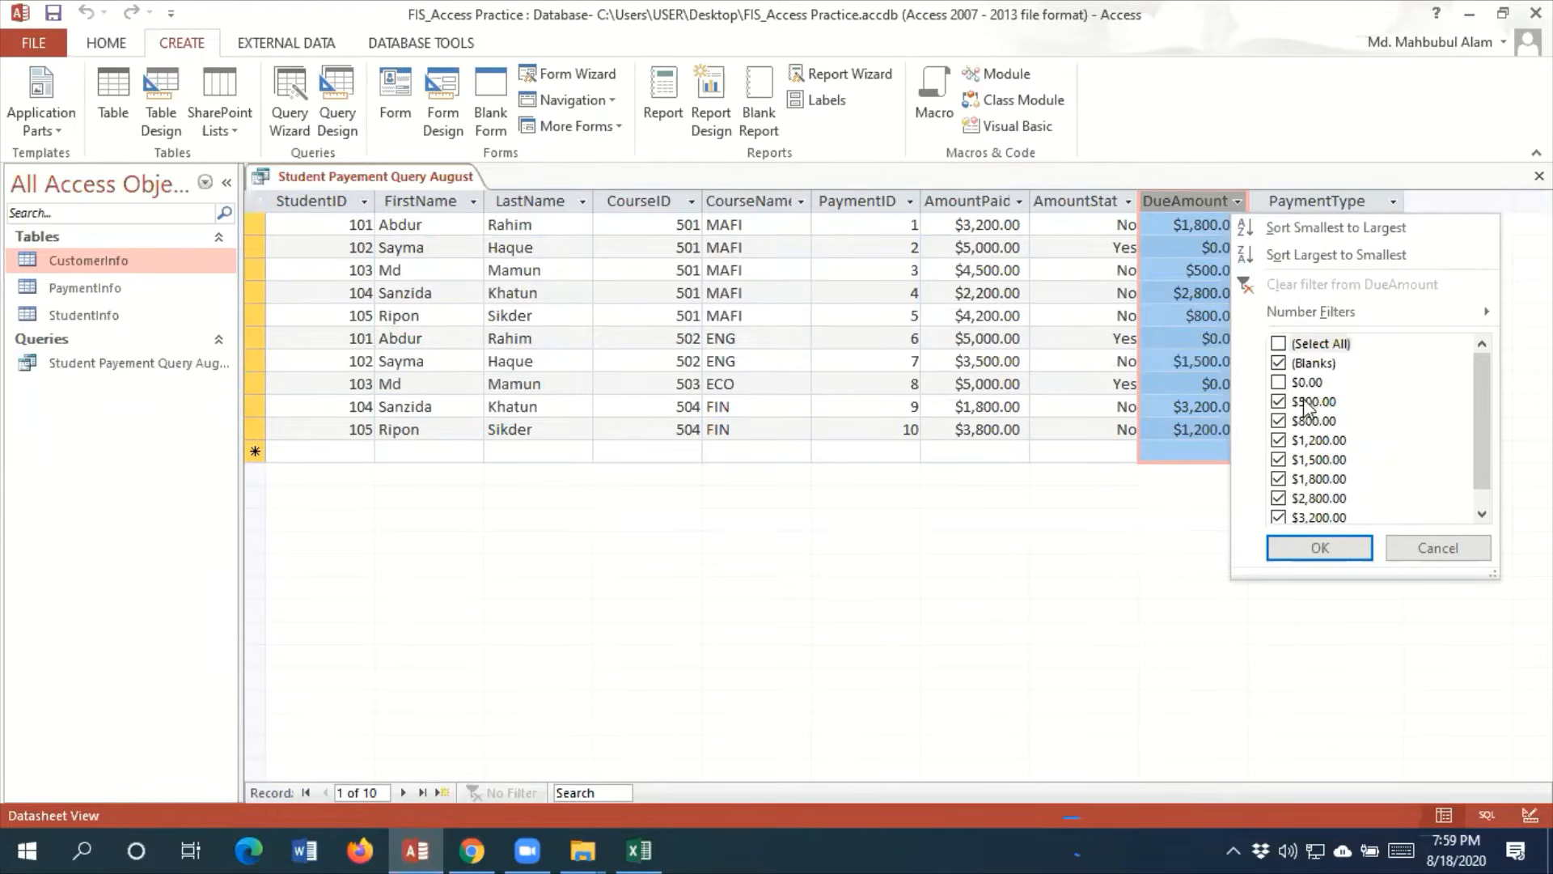
pyautogui.click(1278, 383)
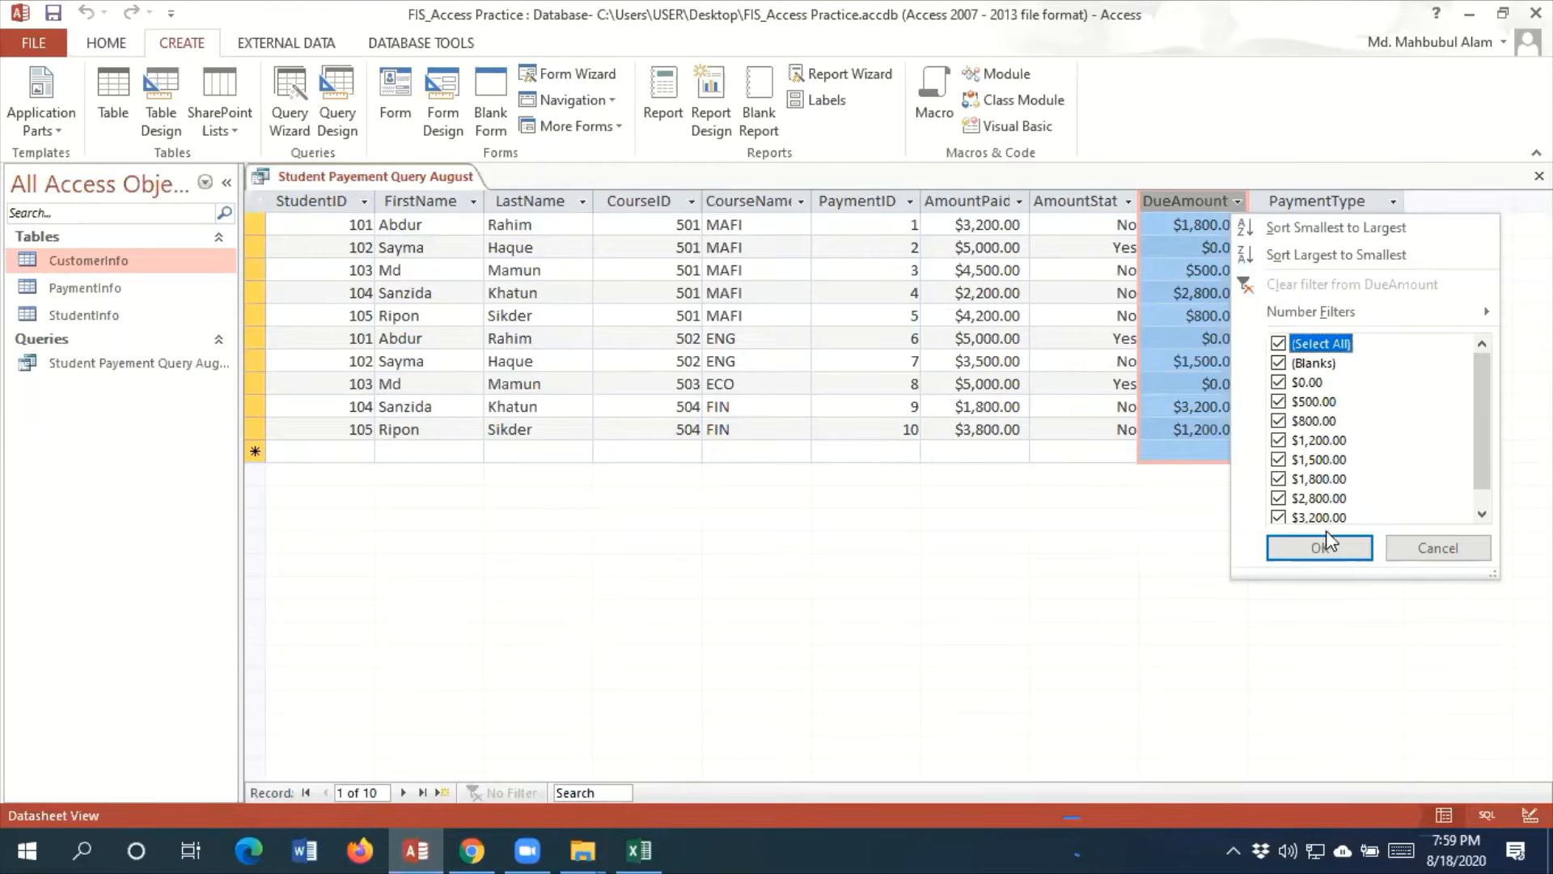
pyautogui.click(1342, 547)
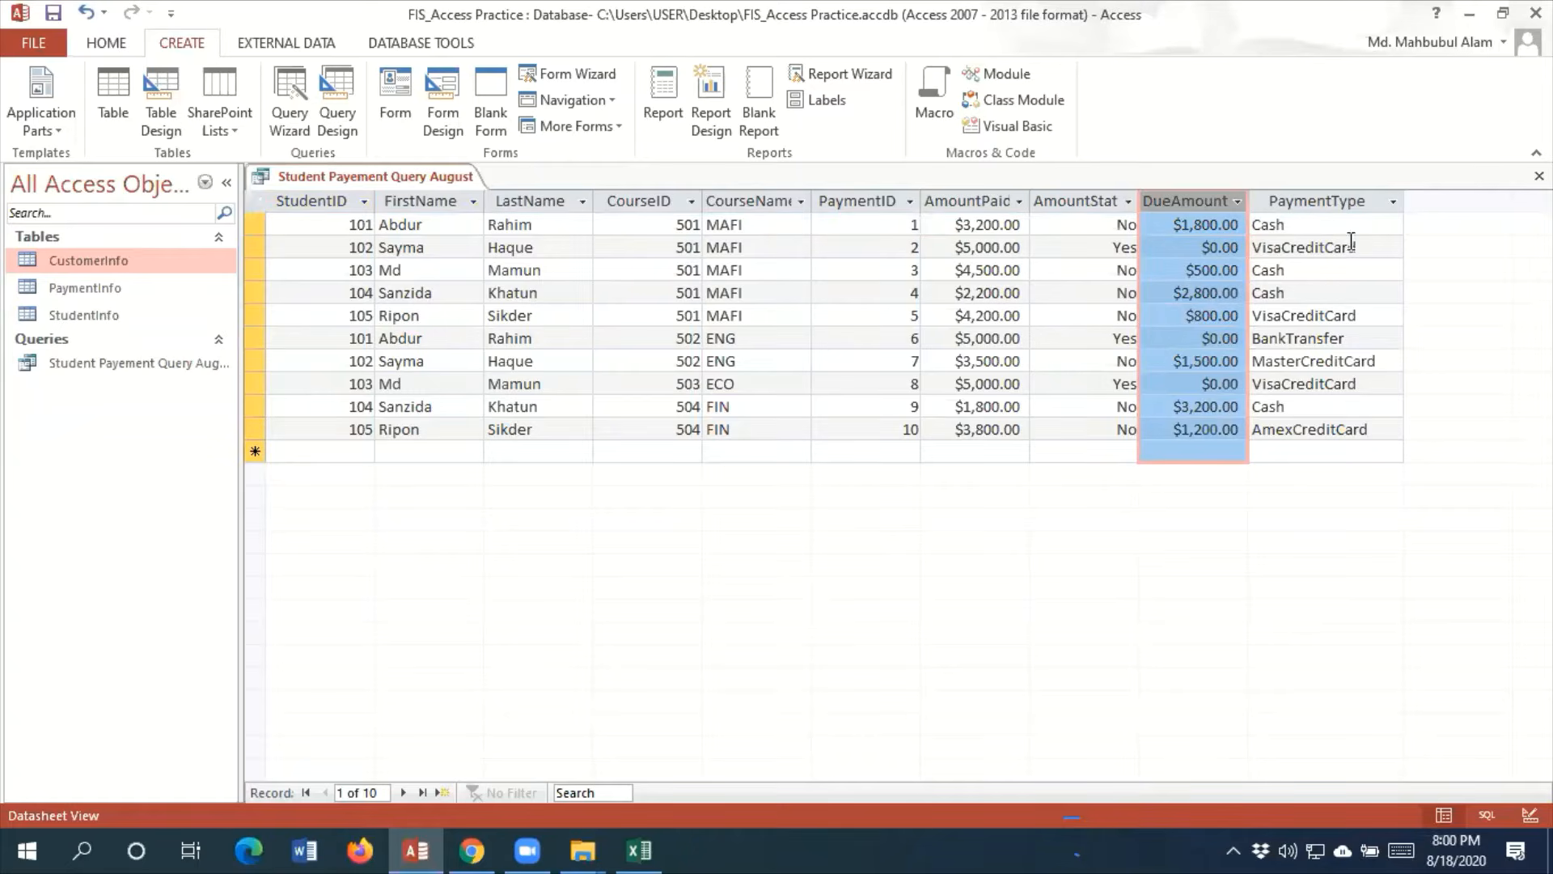
# Filter the PaymentType column to show only AmexCreditCard, MasterCreditCard and VisaCreditCard
pyautogui.click(1395, 201)
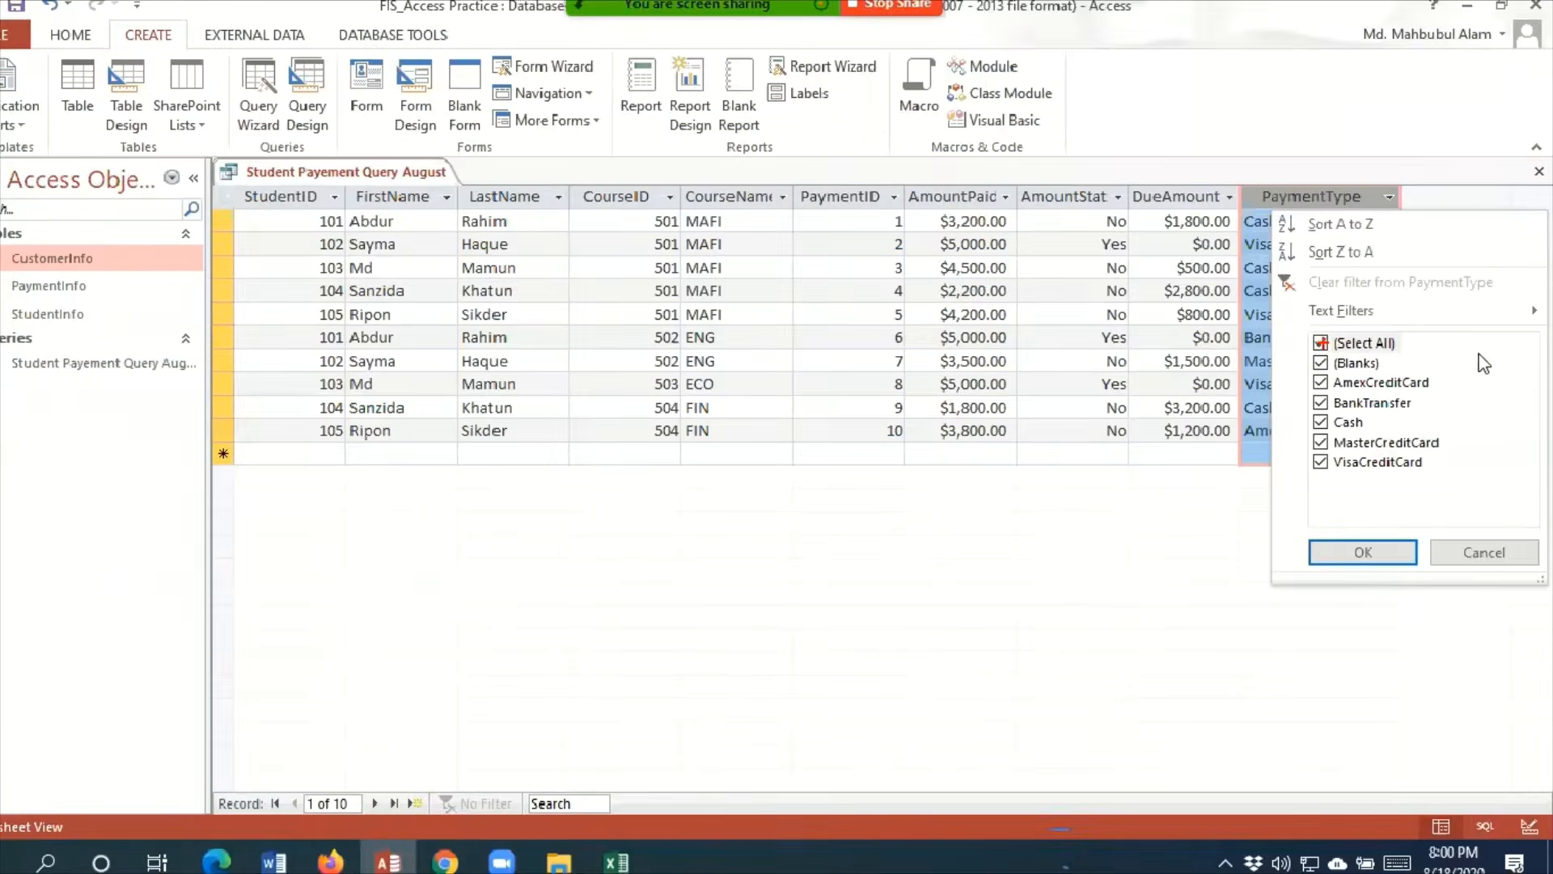
pyautogui.click(1419, 752)
pyautogui.click(1393, 201)
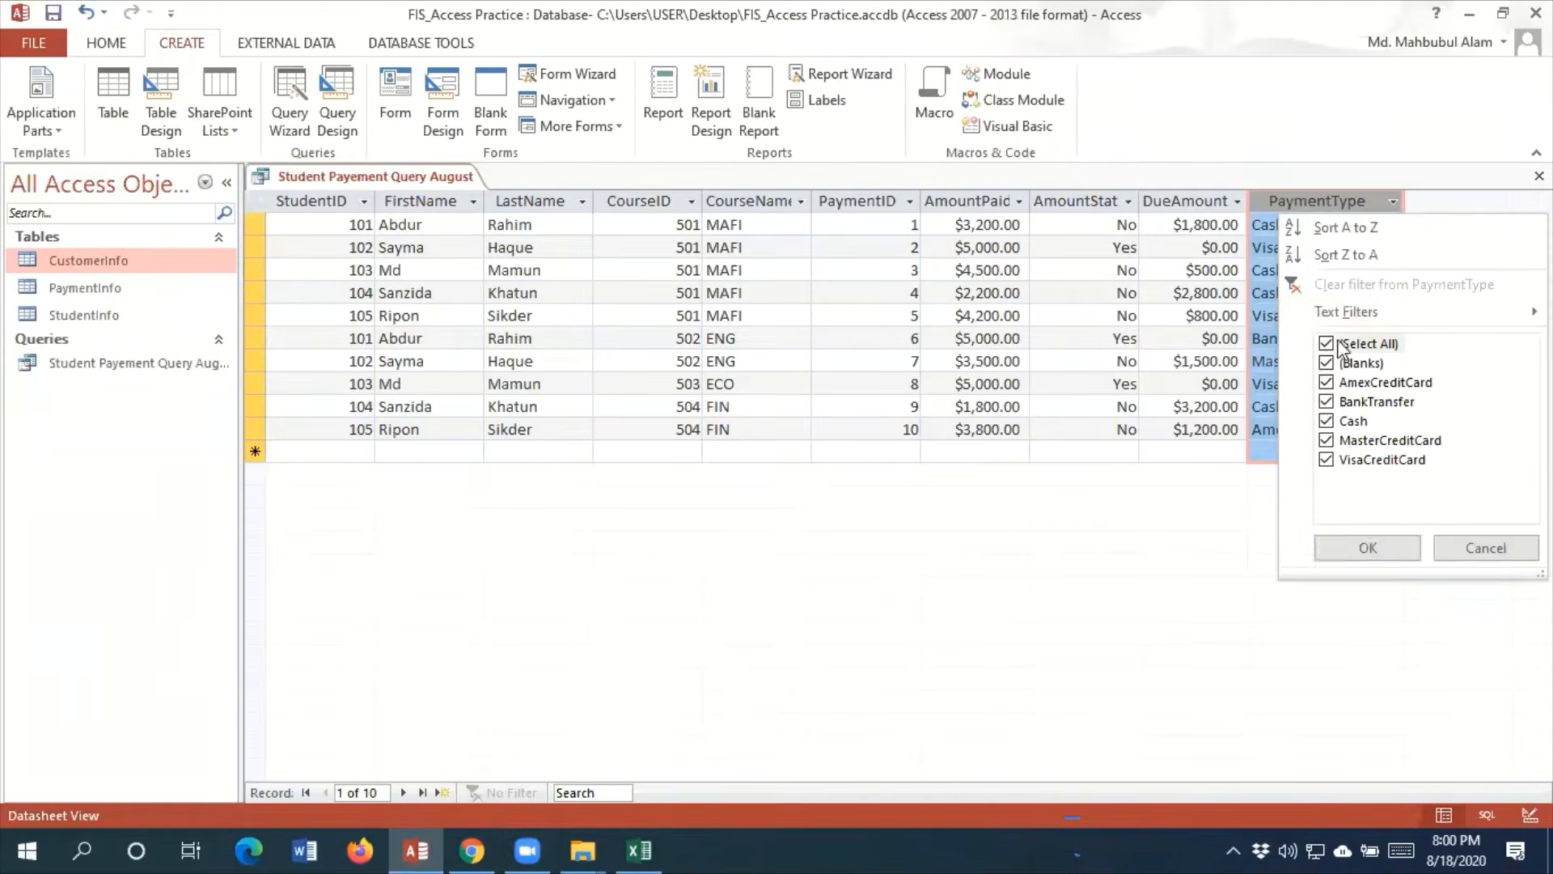
pyautogui.click(1327, 343)
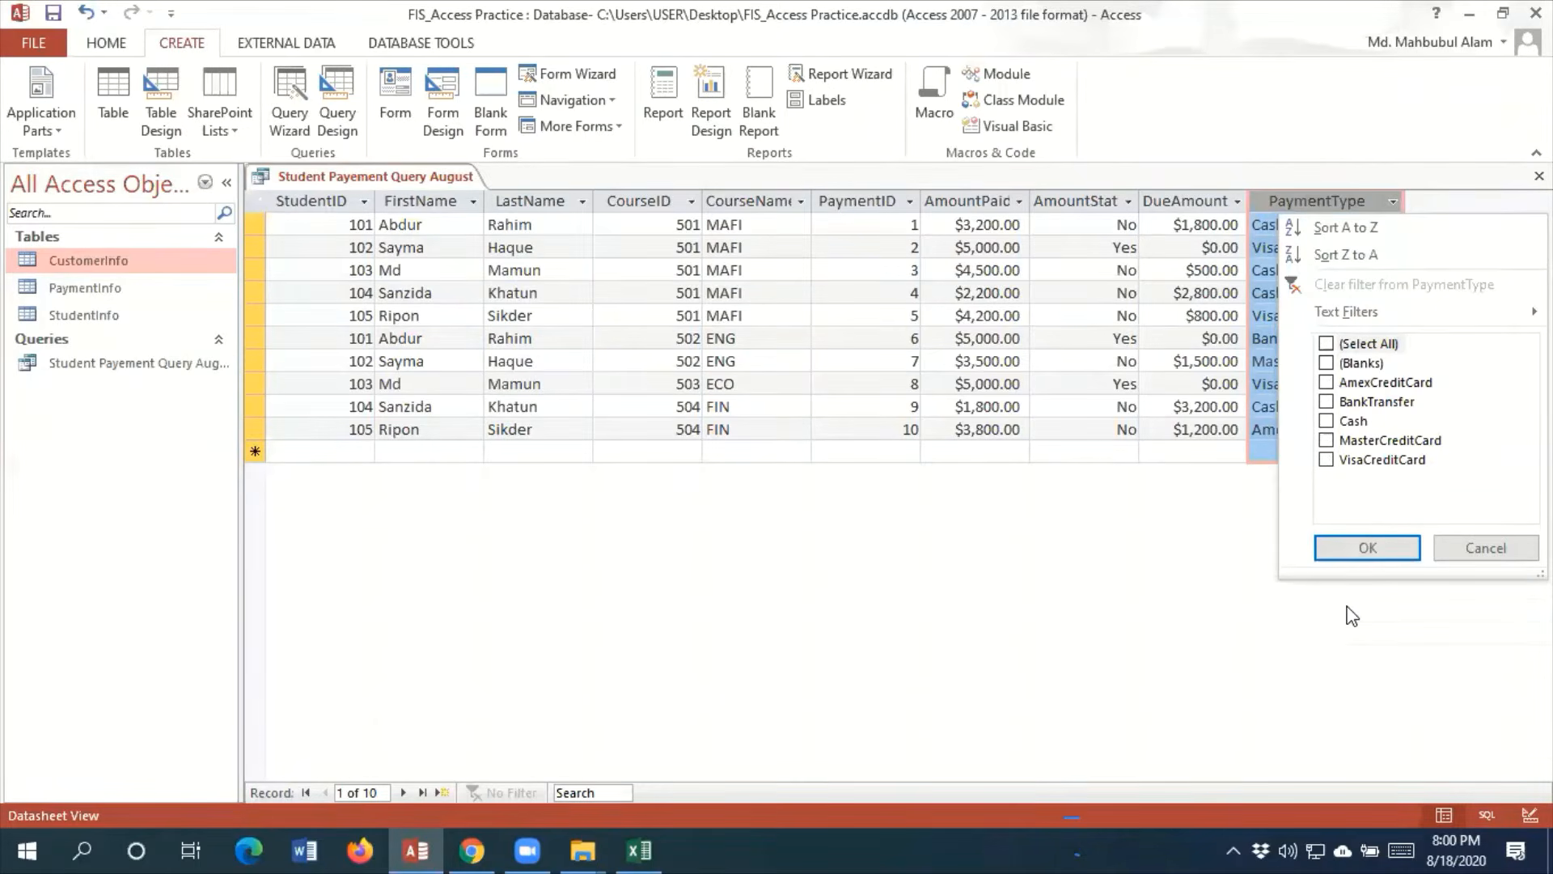
pyautogui.click(1327, 382)
pyautogui.click(1327, 460)
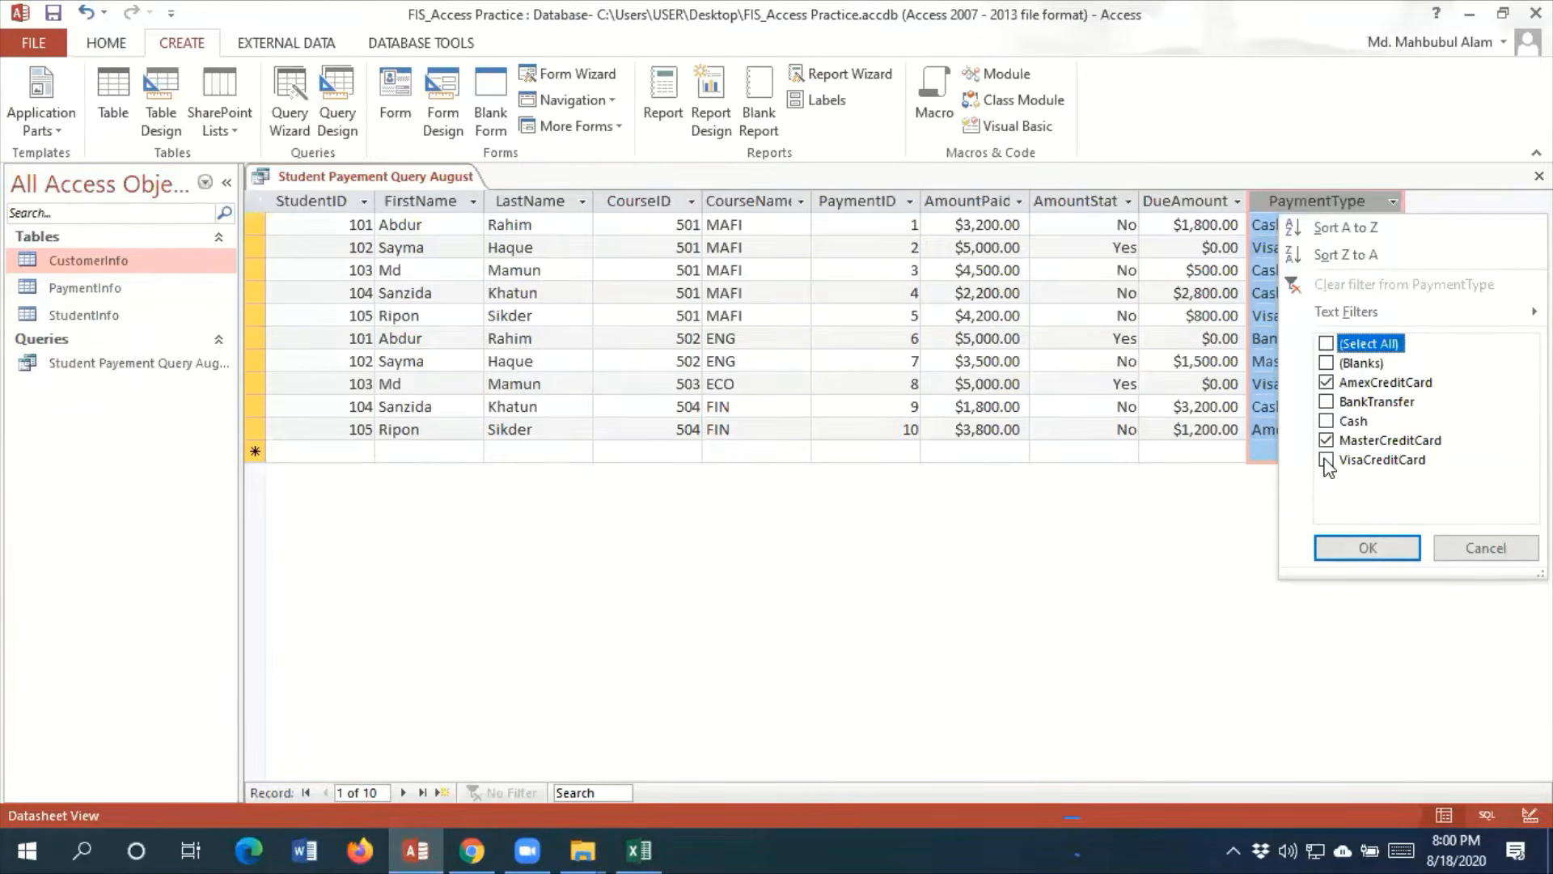
pyautogui.click(1368, 550)
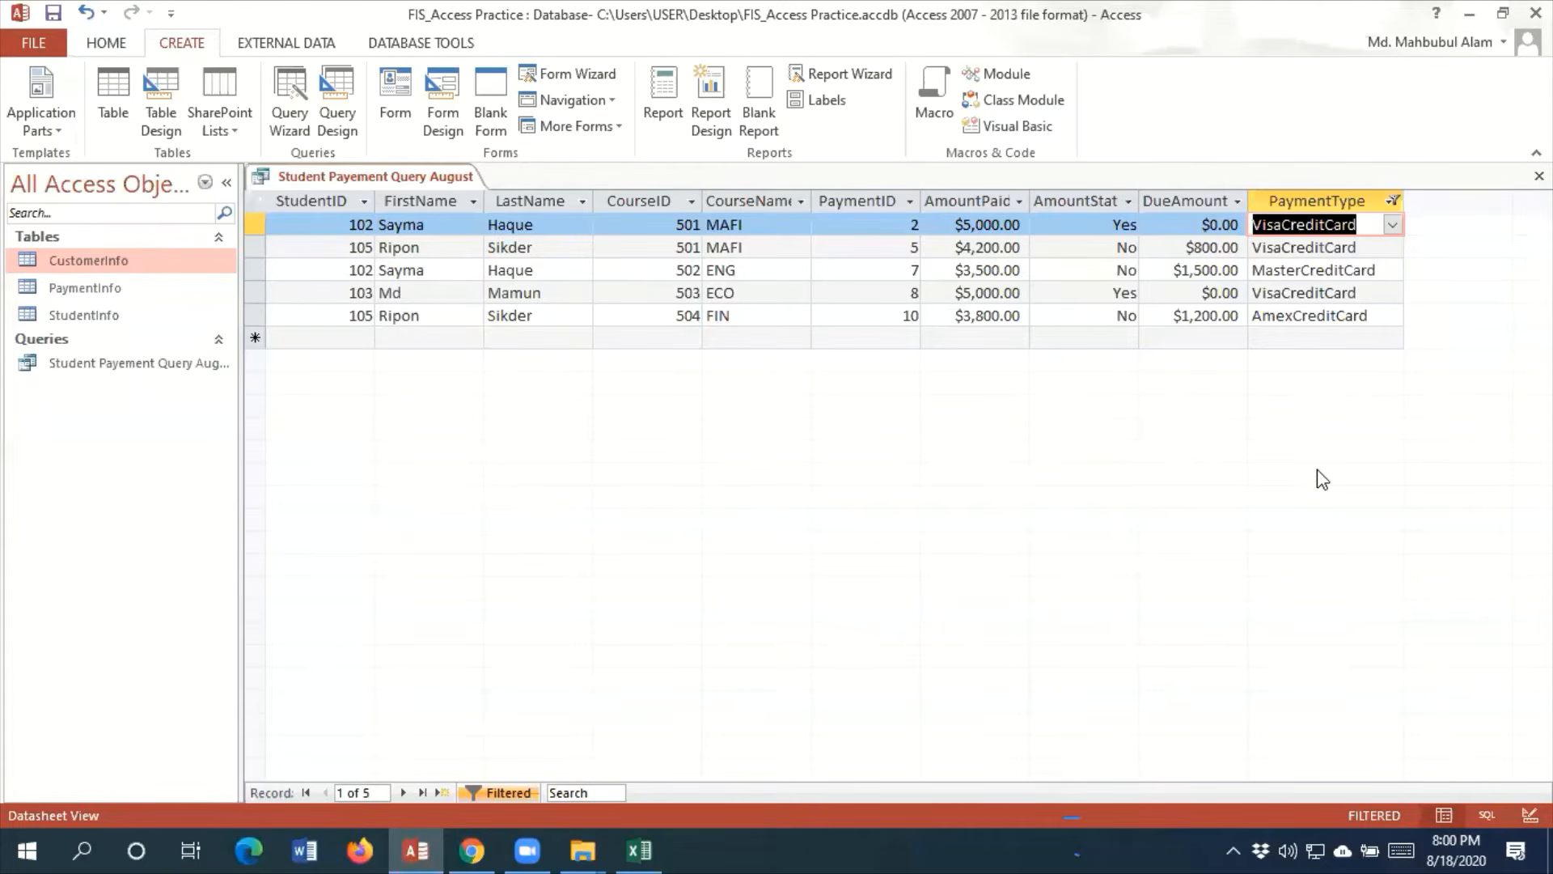
# Remove the PaymentType restriction by including every payment type again
pyautogui.click(1392, 203)
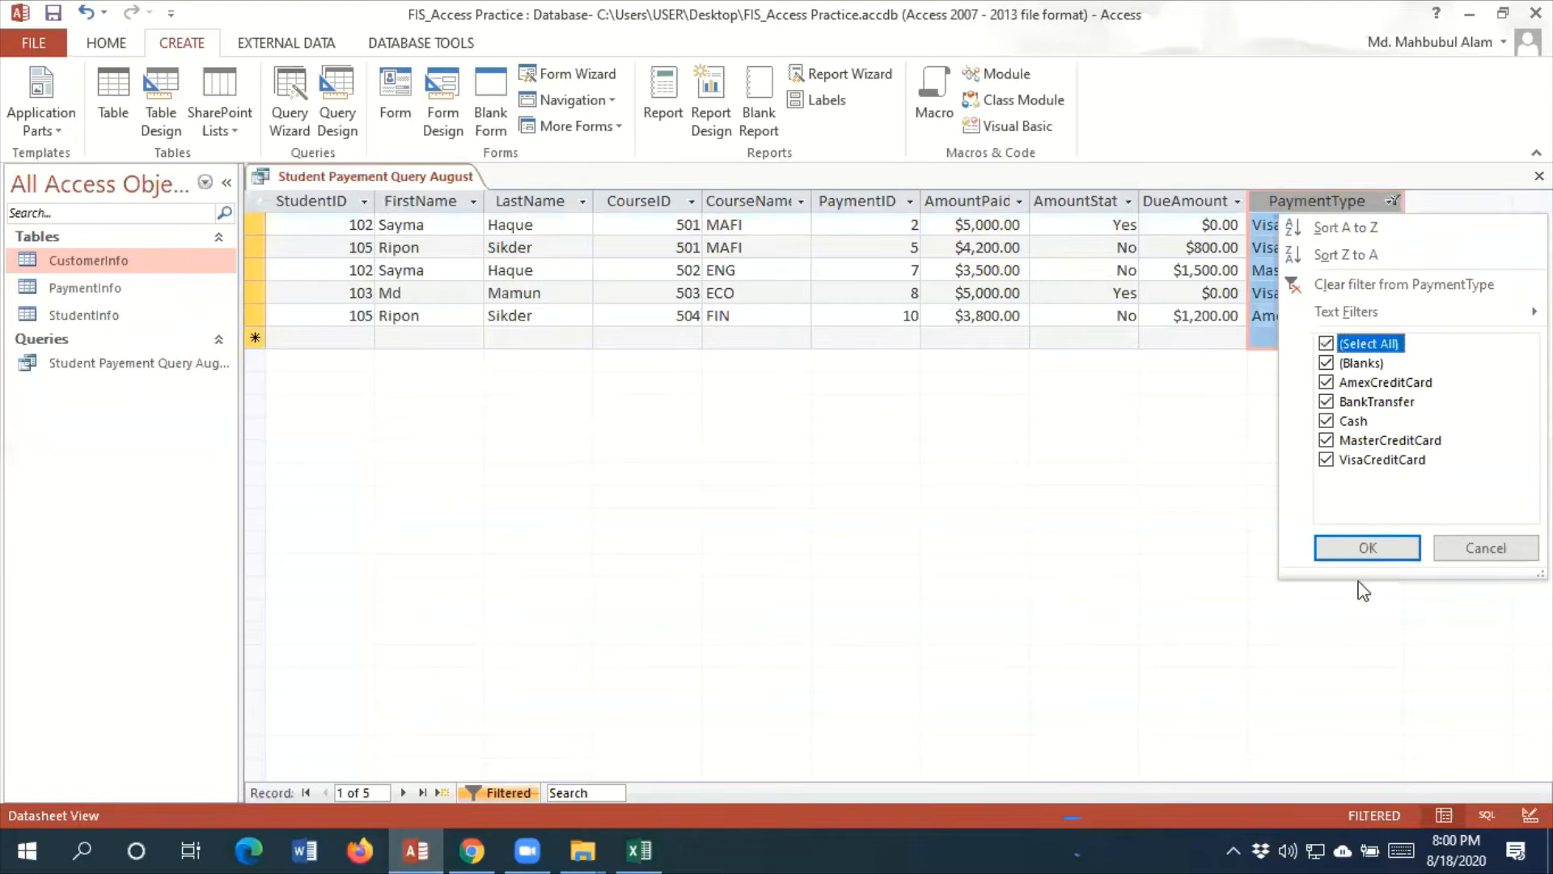
pyautogui.click(1368, 547)
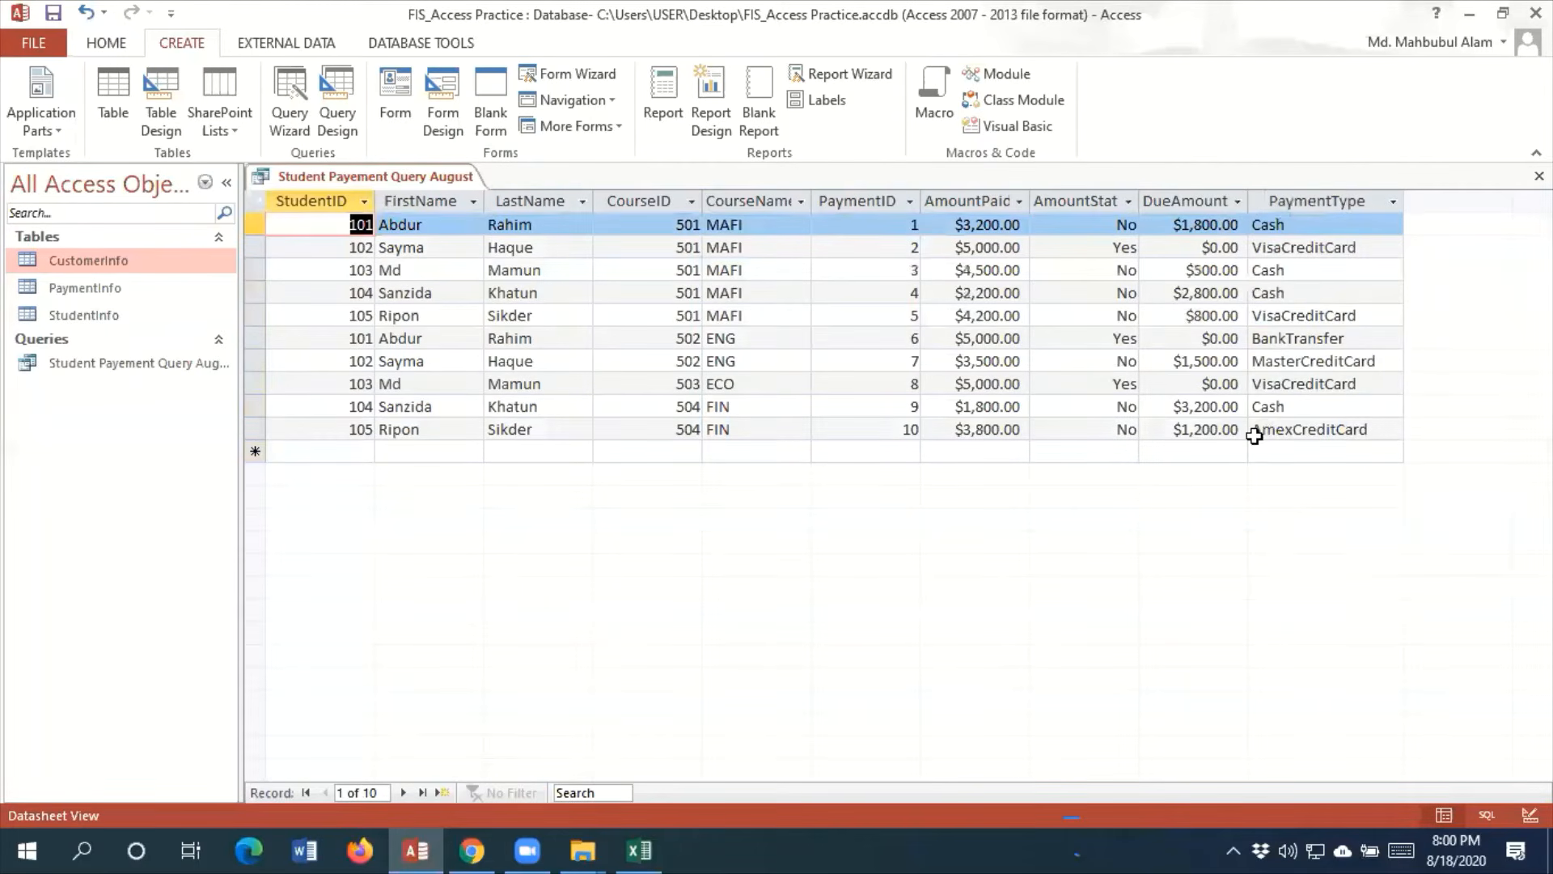
# In the query's Design View, set the PaymentType criteria to "cash" and run the query
pyautogui.click(113, 44)
pyautogui.click(28, 121)
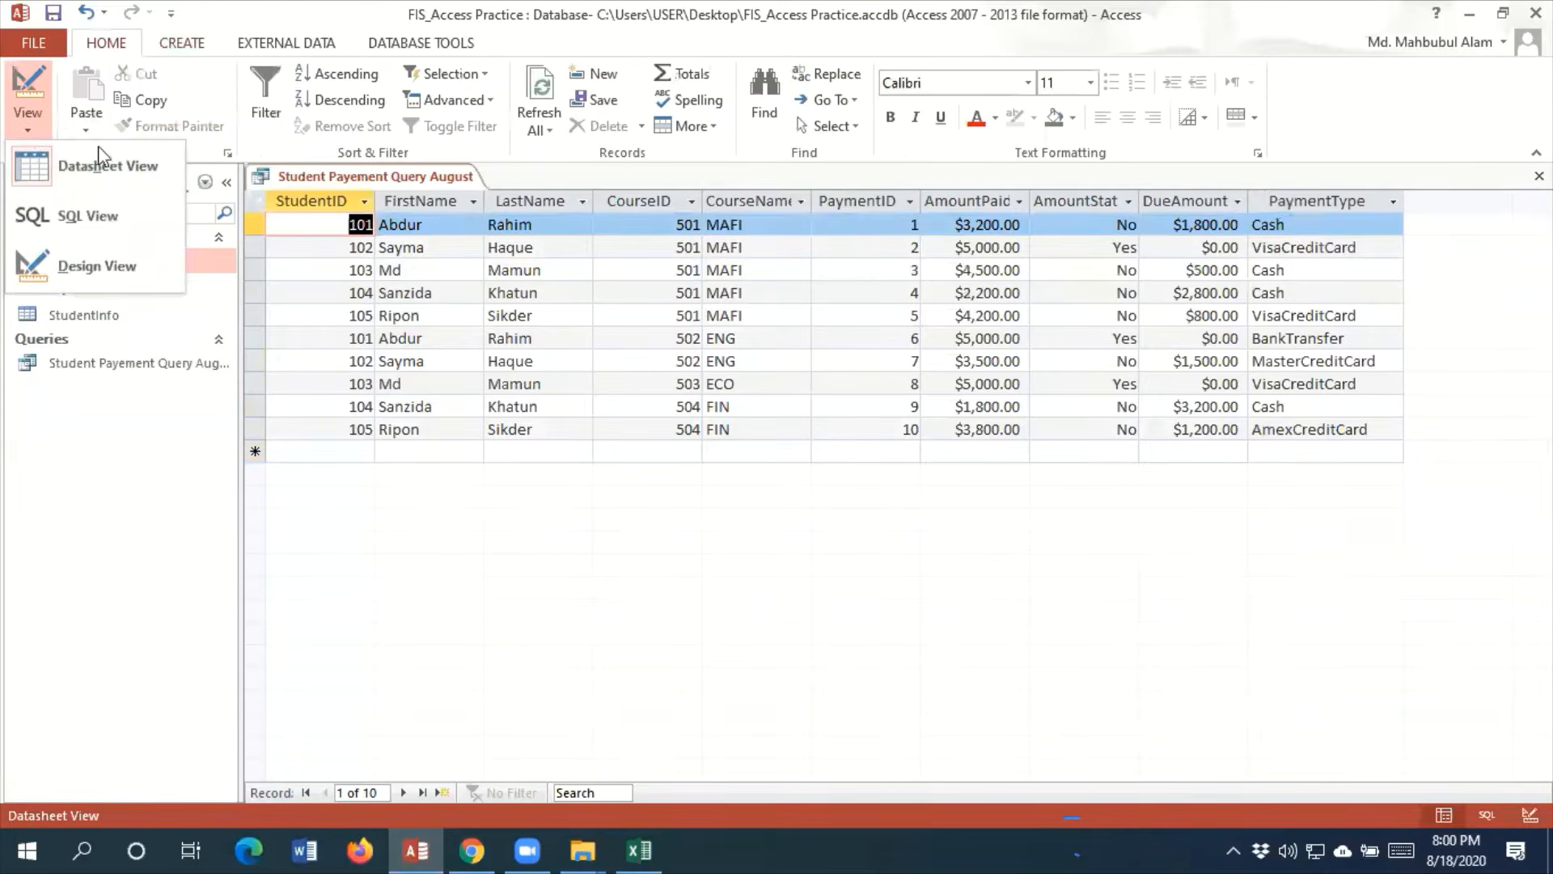
pyautogui.click(101, 267)
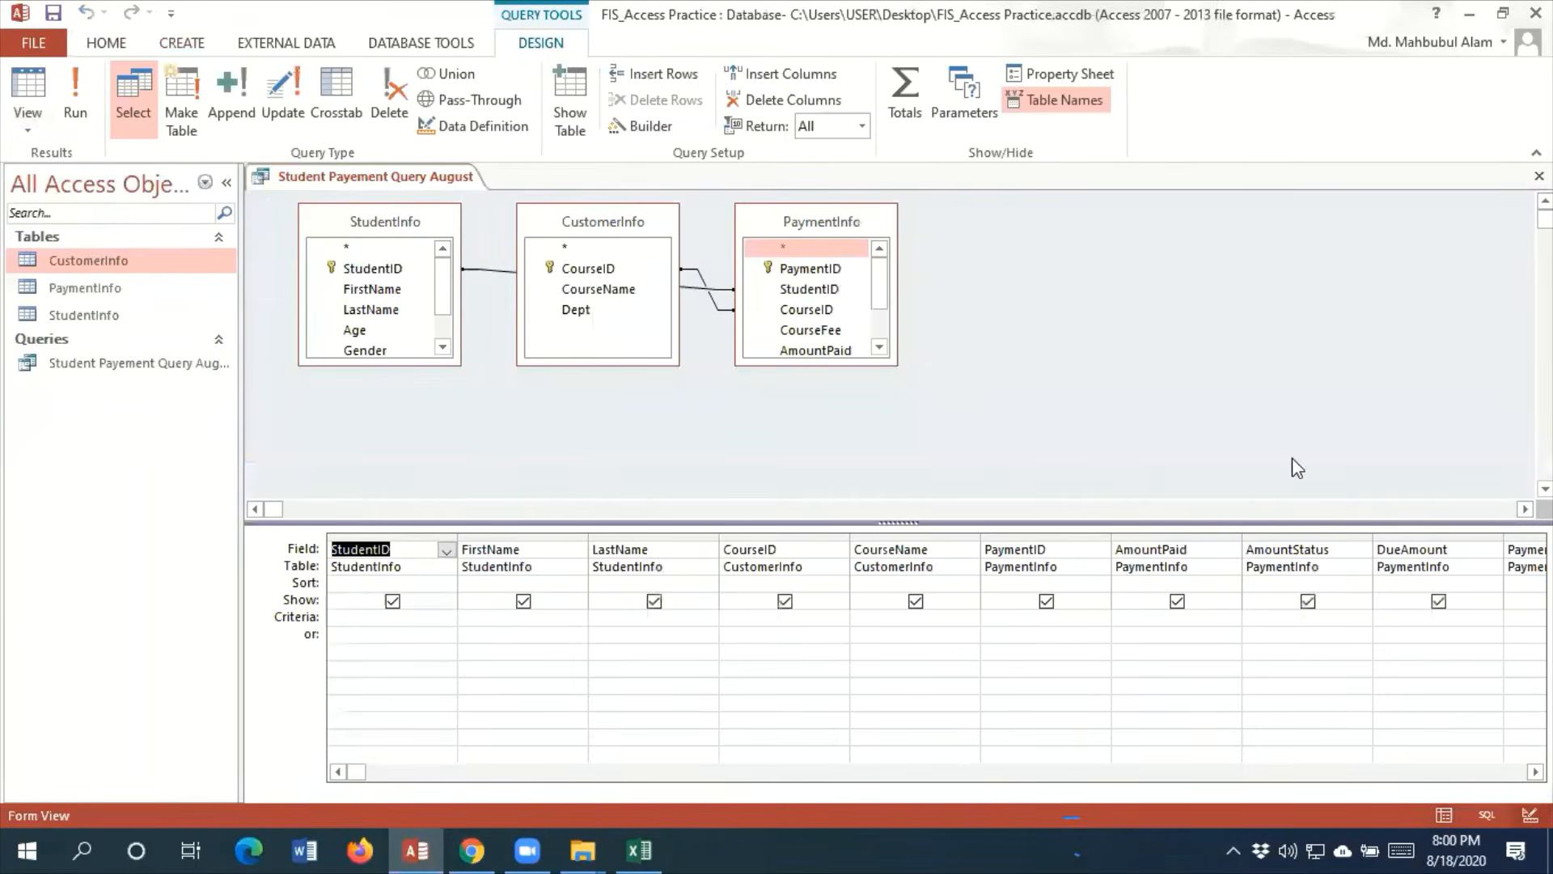
pyautogui.click(1536, 771)
pyautogui.click(1535, 771)
pyautogui.click(1535, 771)
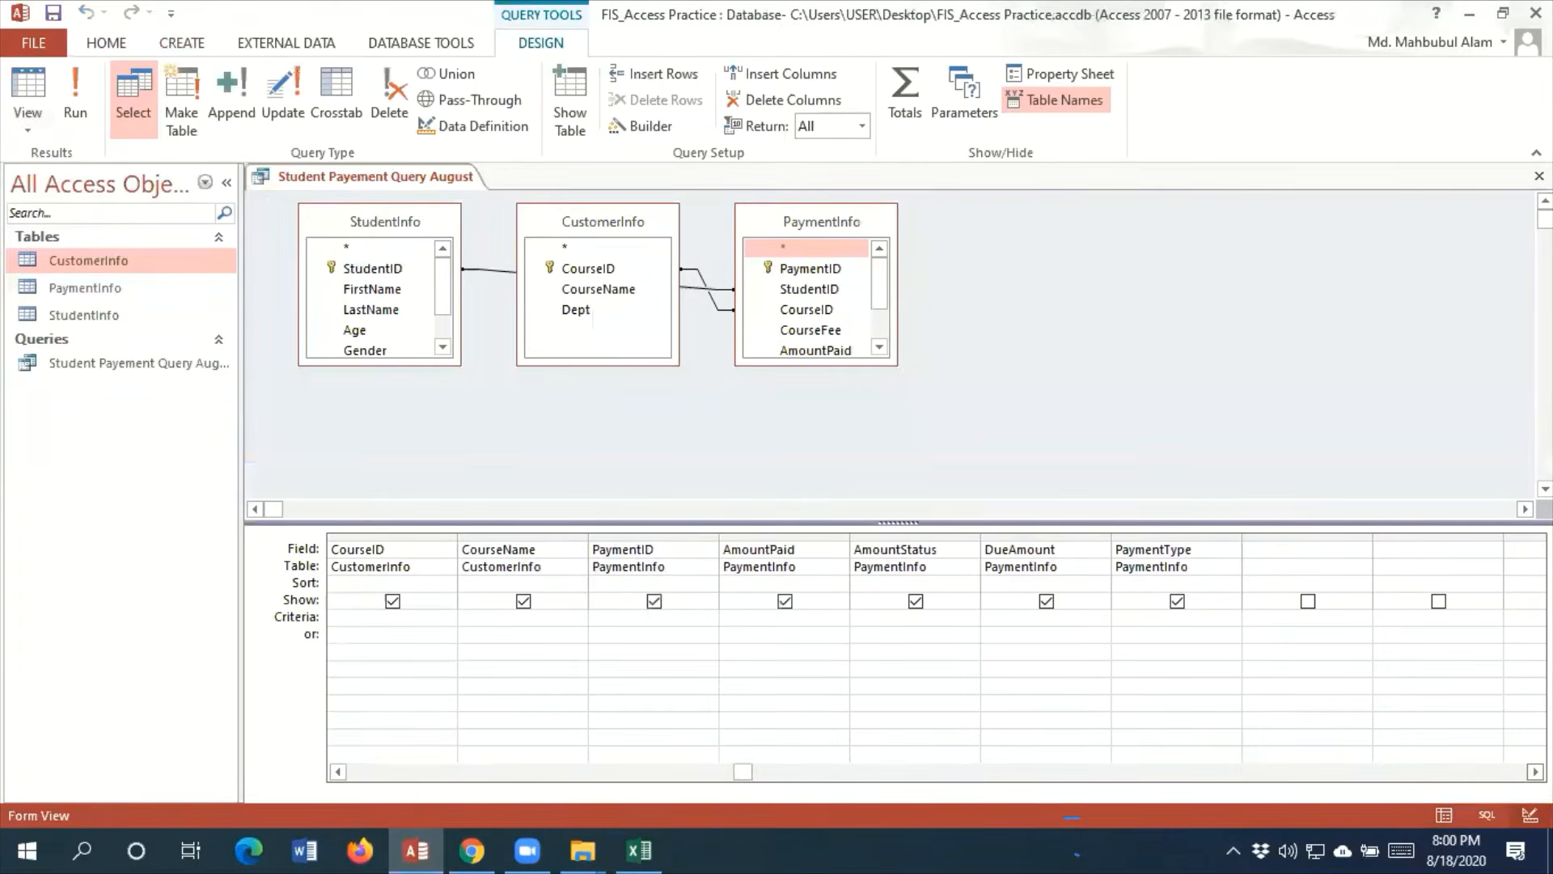
pyautogui.click(1139, 619)
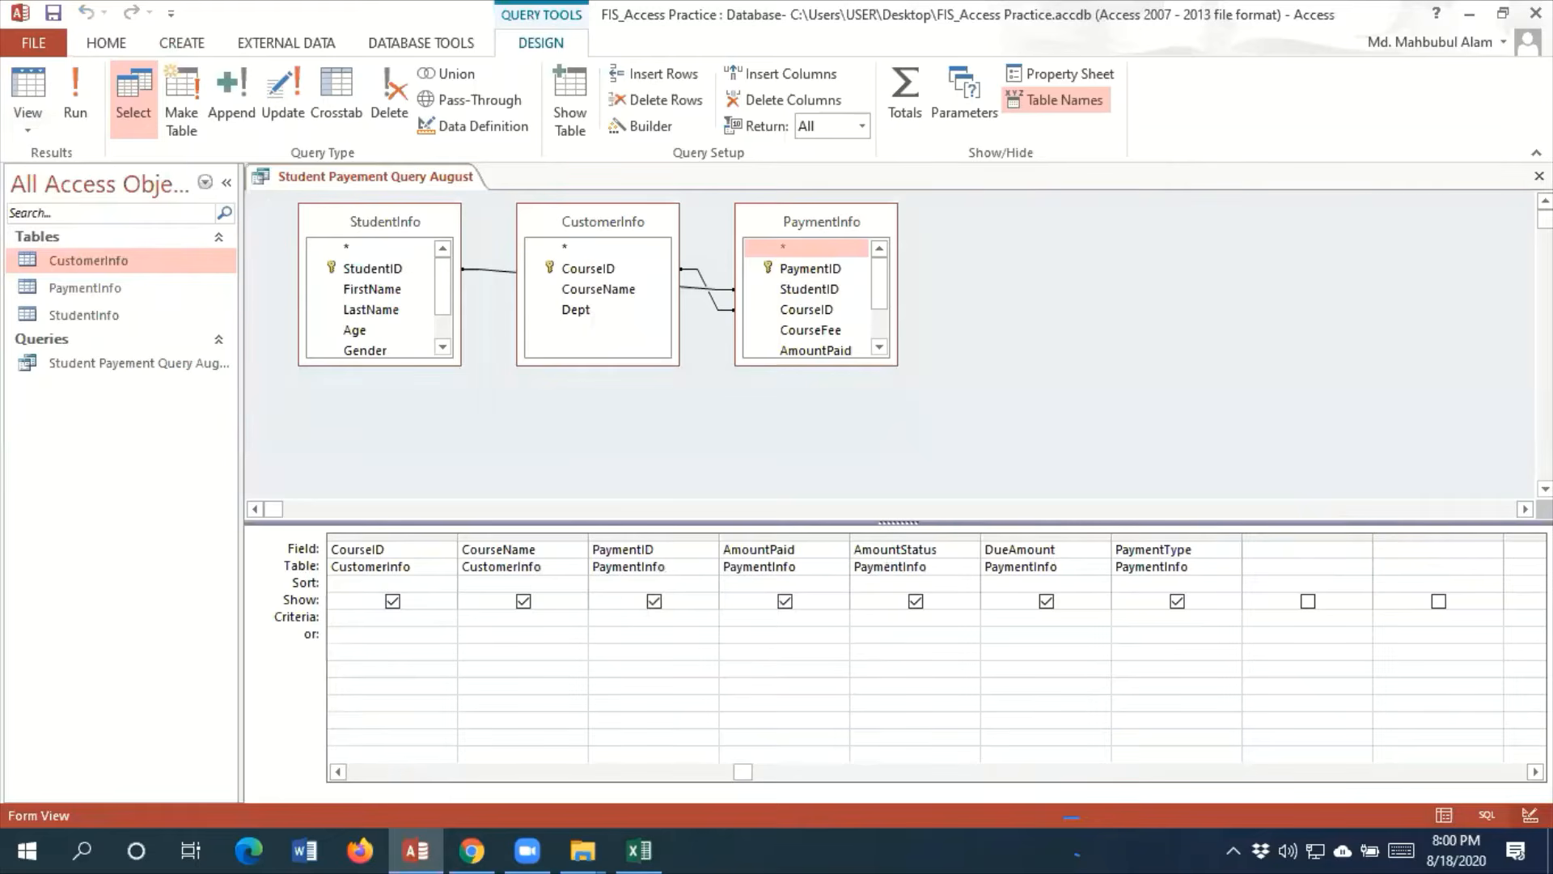
pyautogui.write('cash')
pyautogui.press('Tab')
pyautogui.moveTo(1162, 616); pyautogui.dragTo(1105, 623)
pyautogui.click(1279, 624)
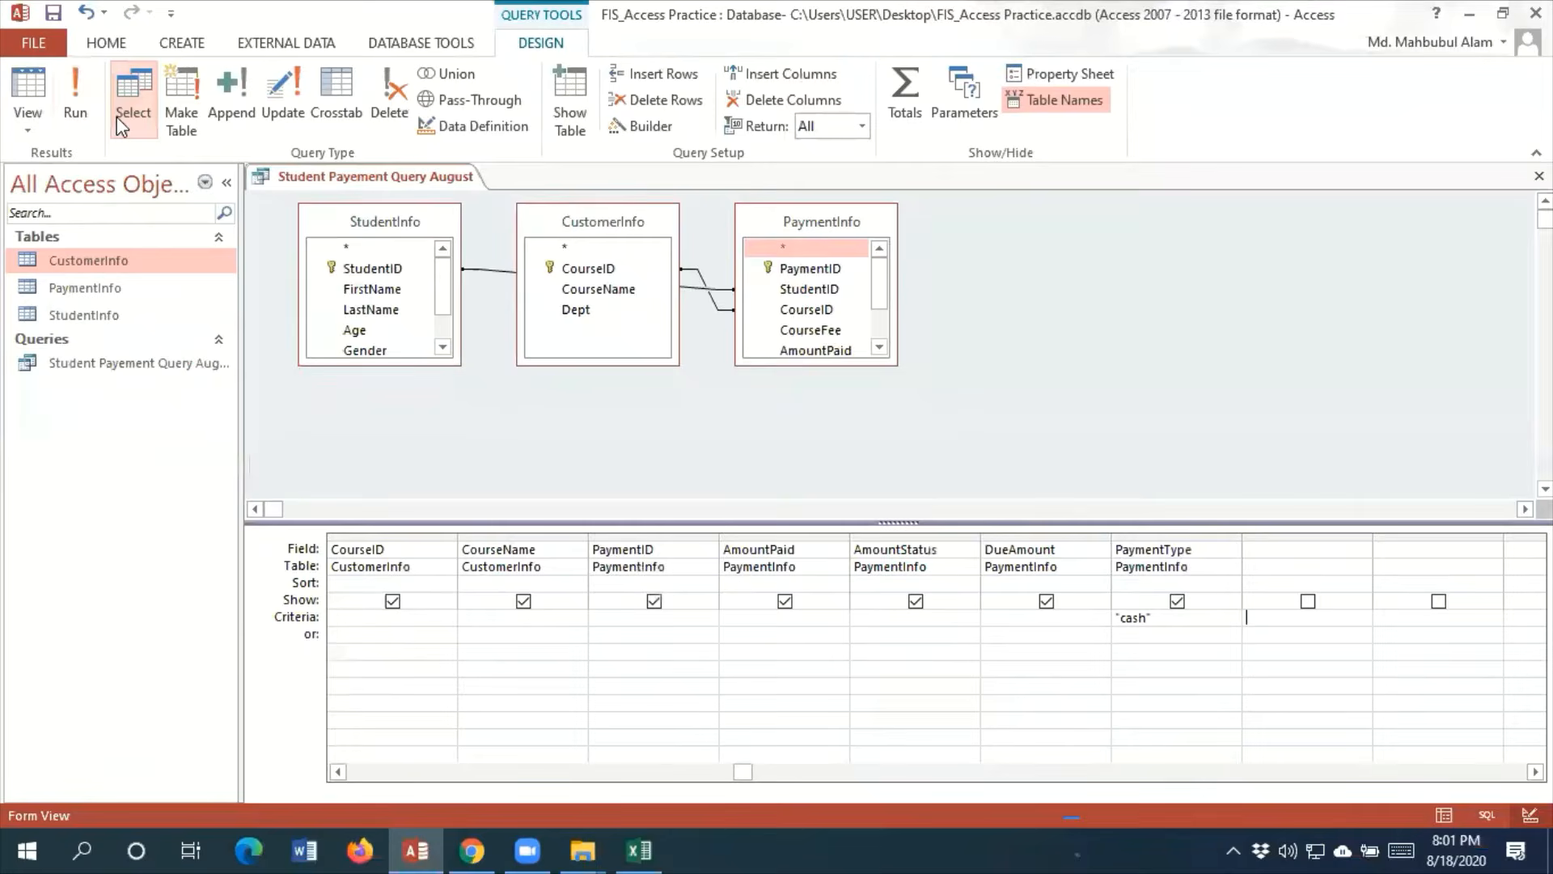
pyautogui.click(168, 189)
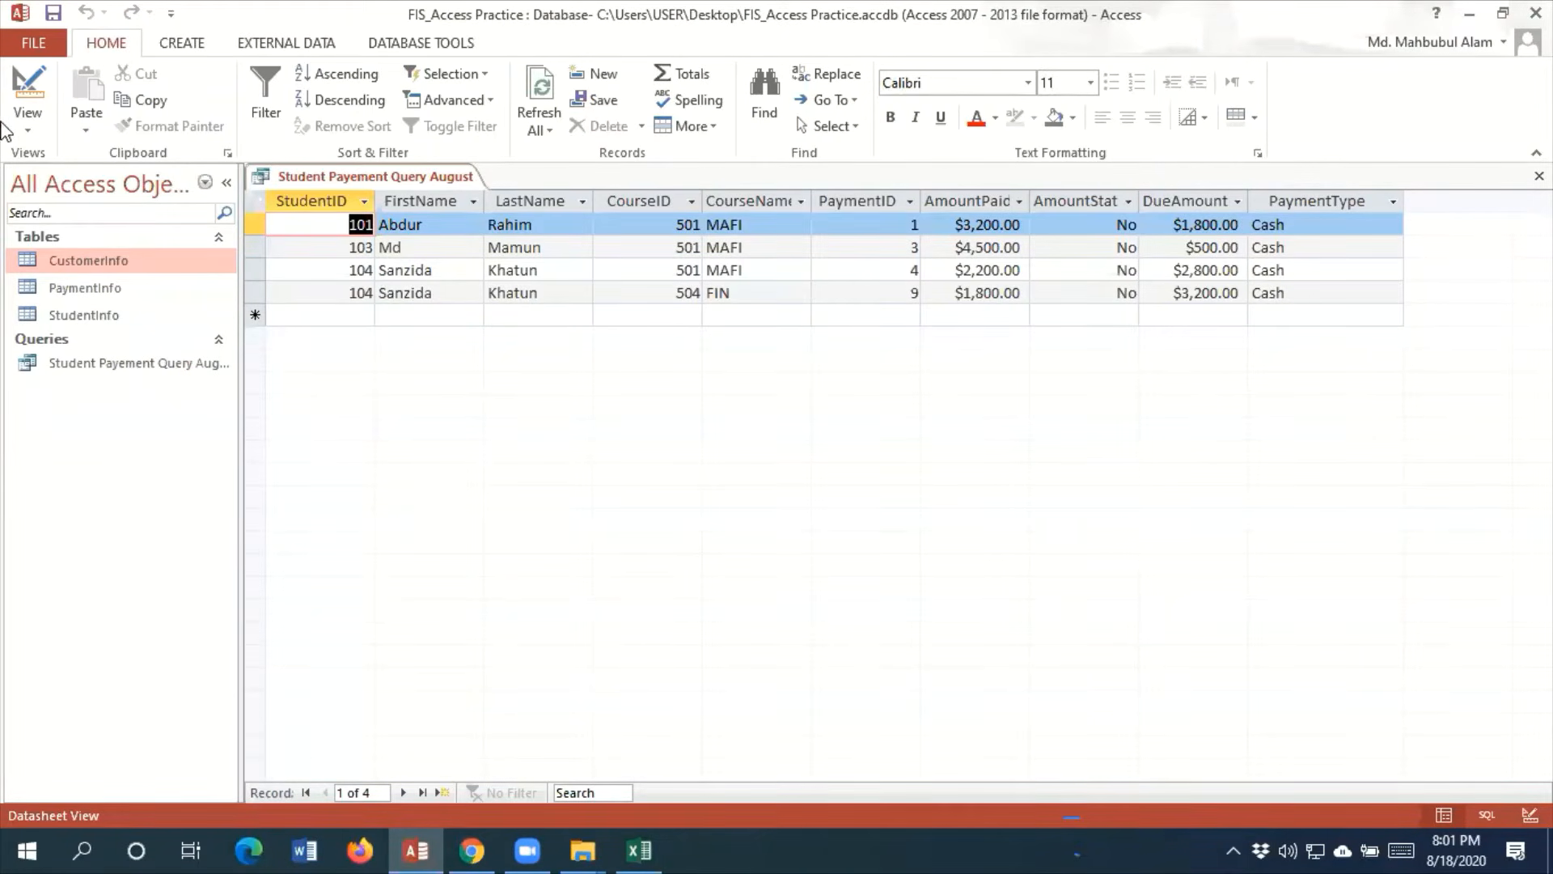
# Delete the "cash" criteria from PaymentType in Design View and run the query again
pyautogui.click(32, 126)
pyautogui.click(163, 279)
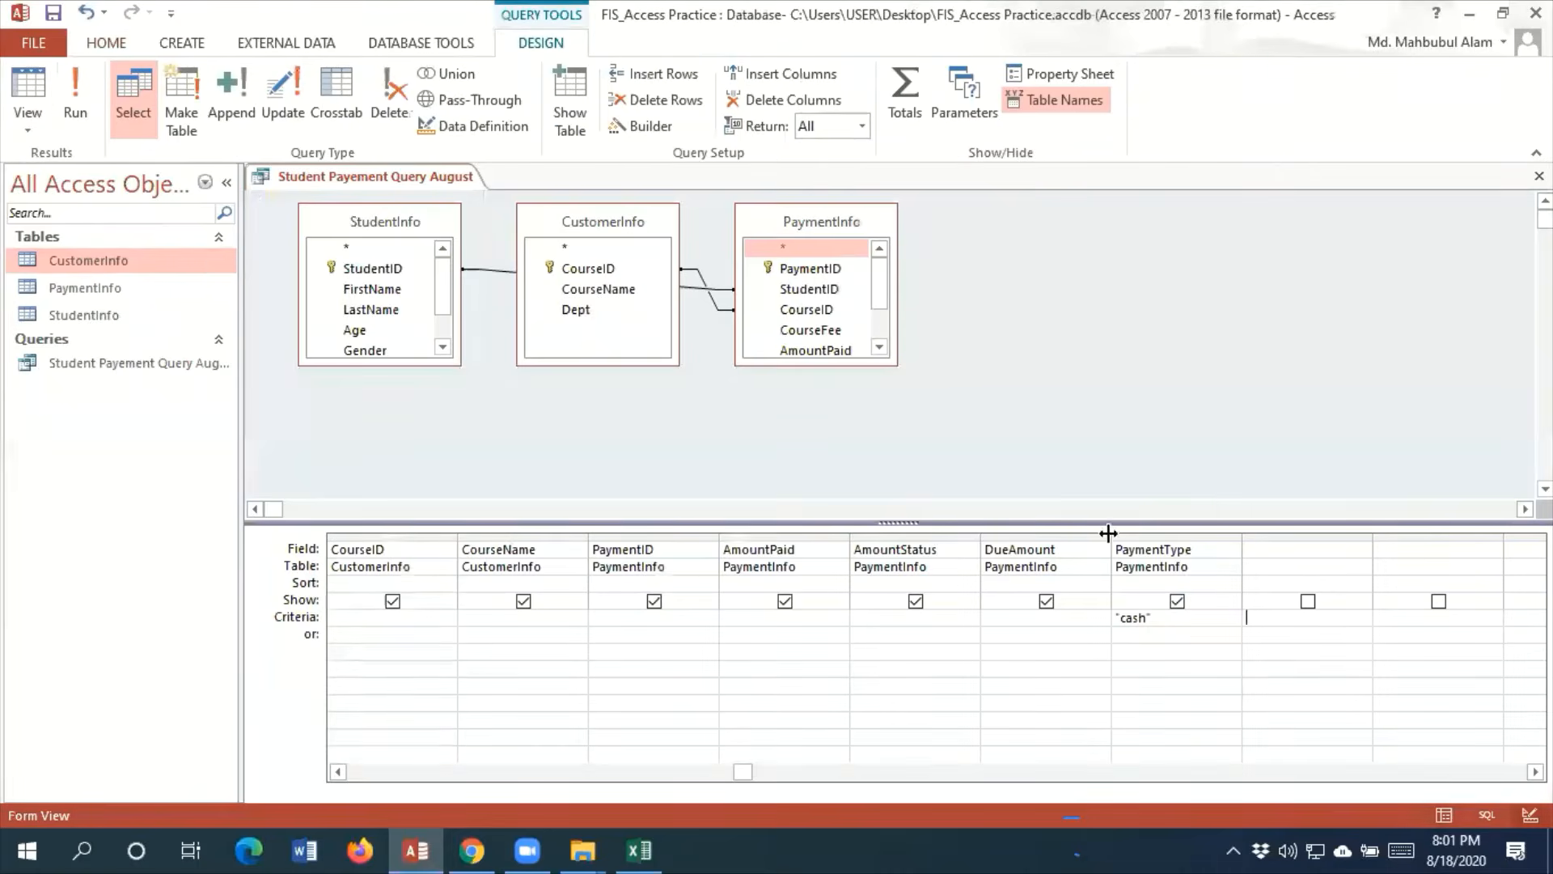
pyautogui.click(1180, 634)
pyautogui.press('Up')
pyautogui.press('Delete')
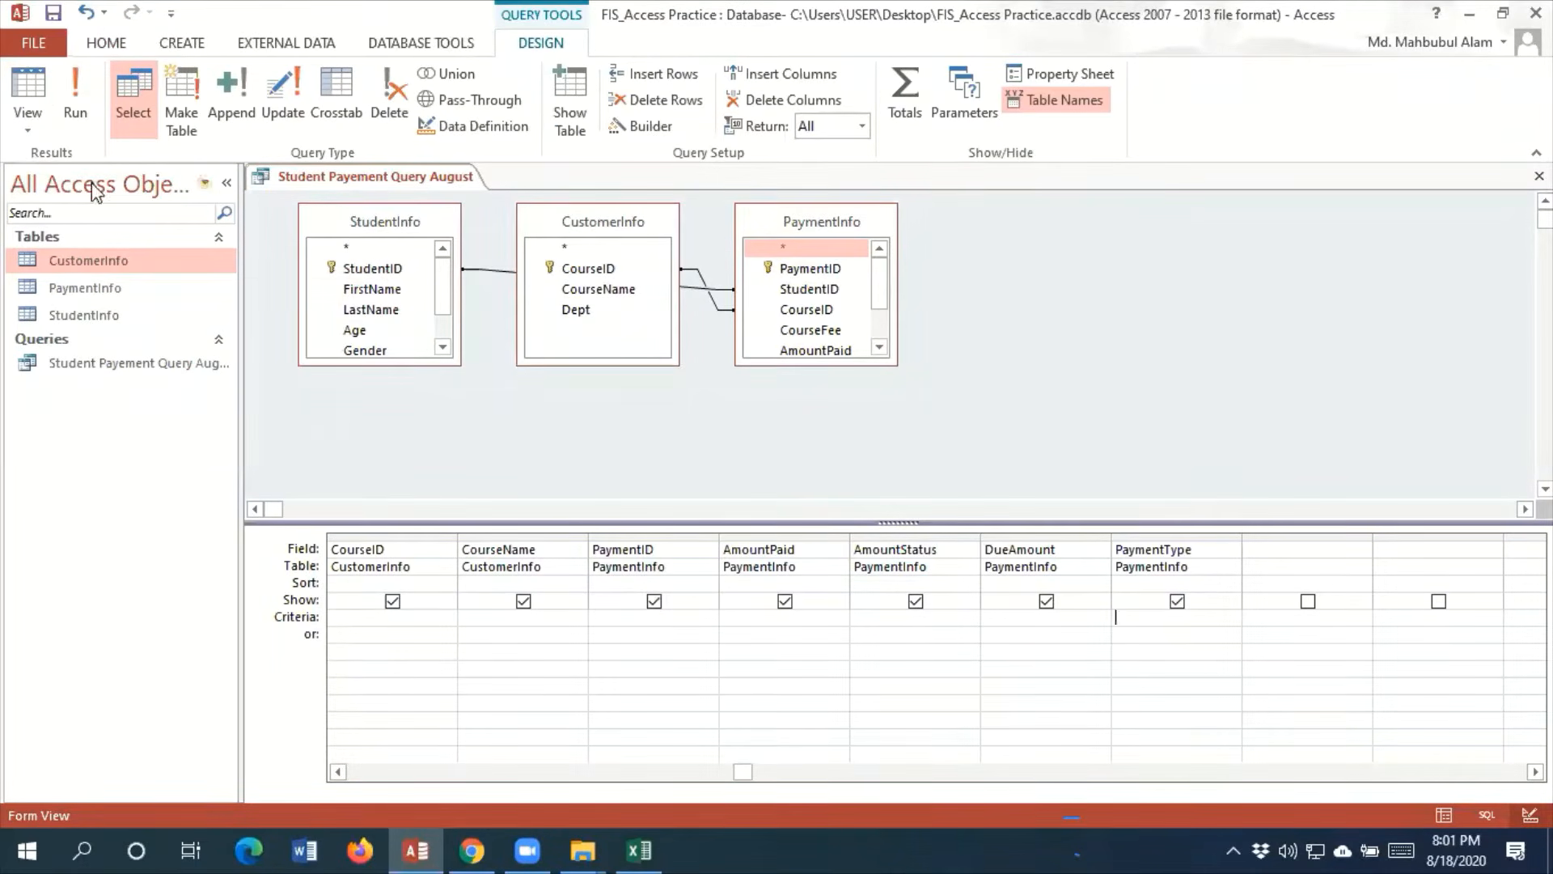
pyautogui.click(75, 102)
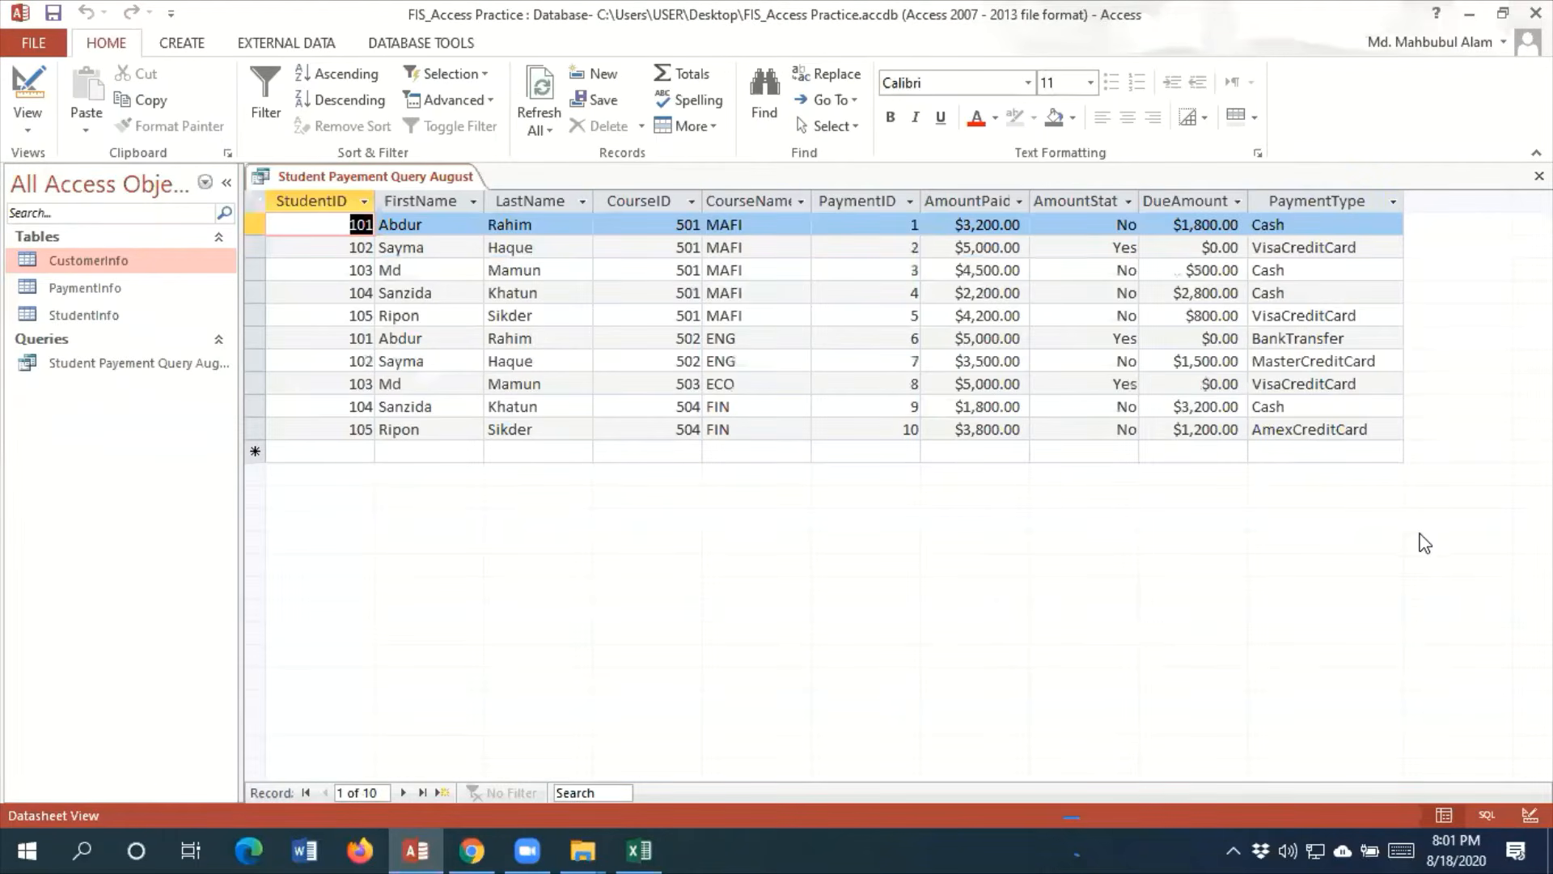
# Rerun the query without criteria and examine the records whose DueAmount is $0.00
pyautogui.click(27, 122)
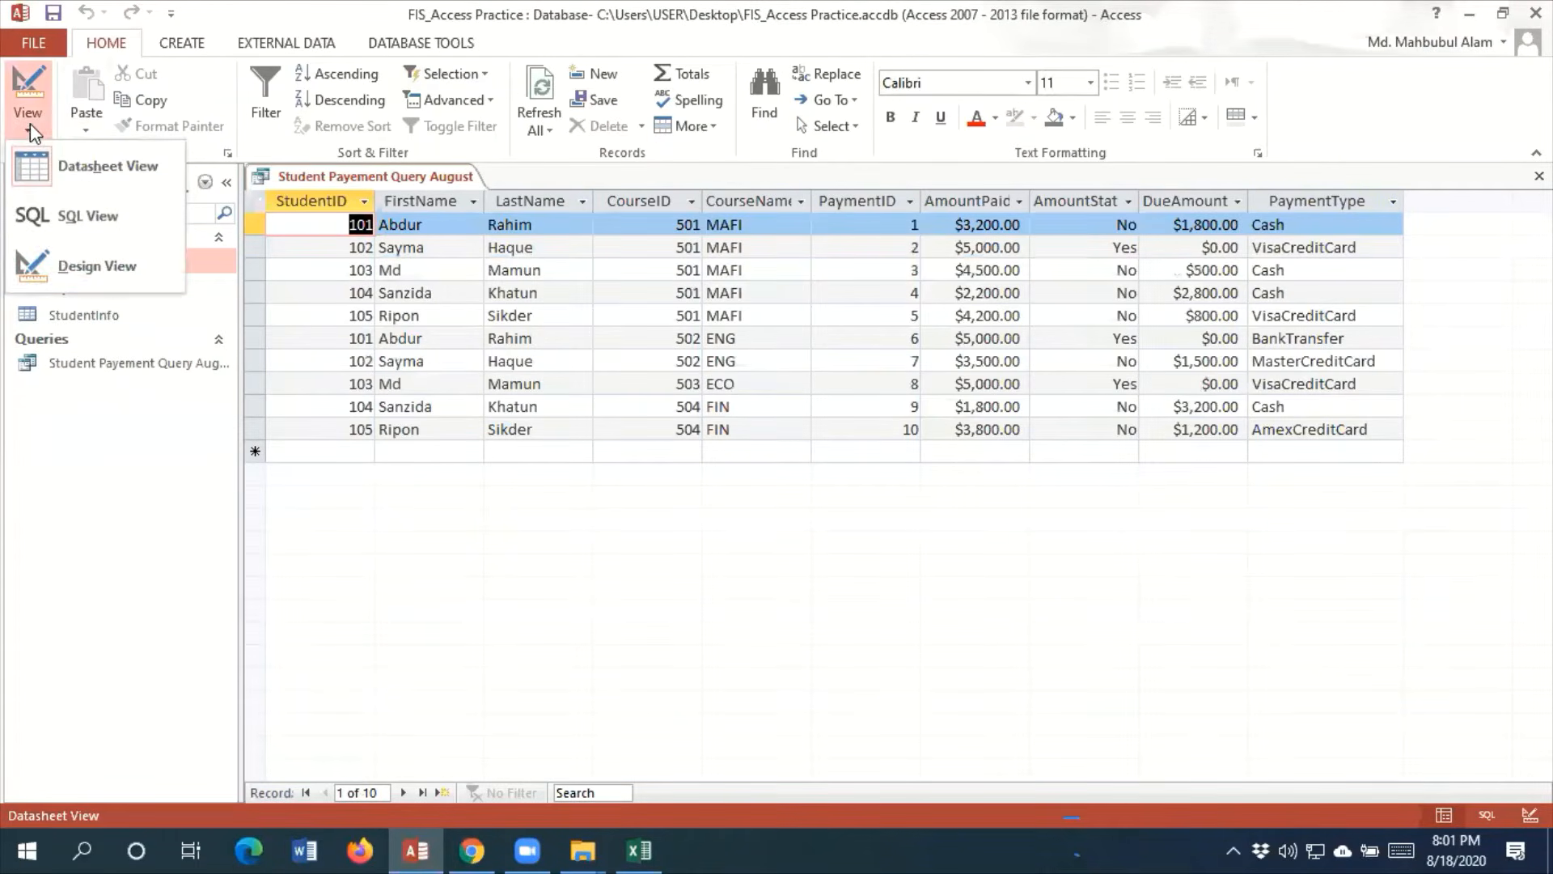
pyautogui.click(106, 283)
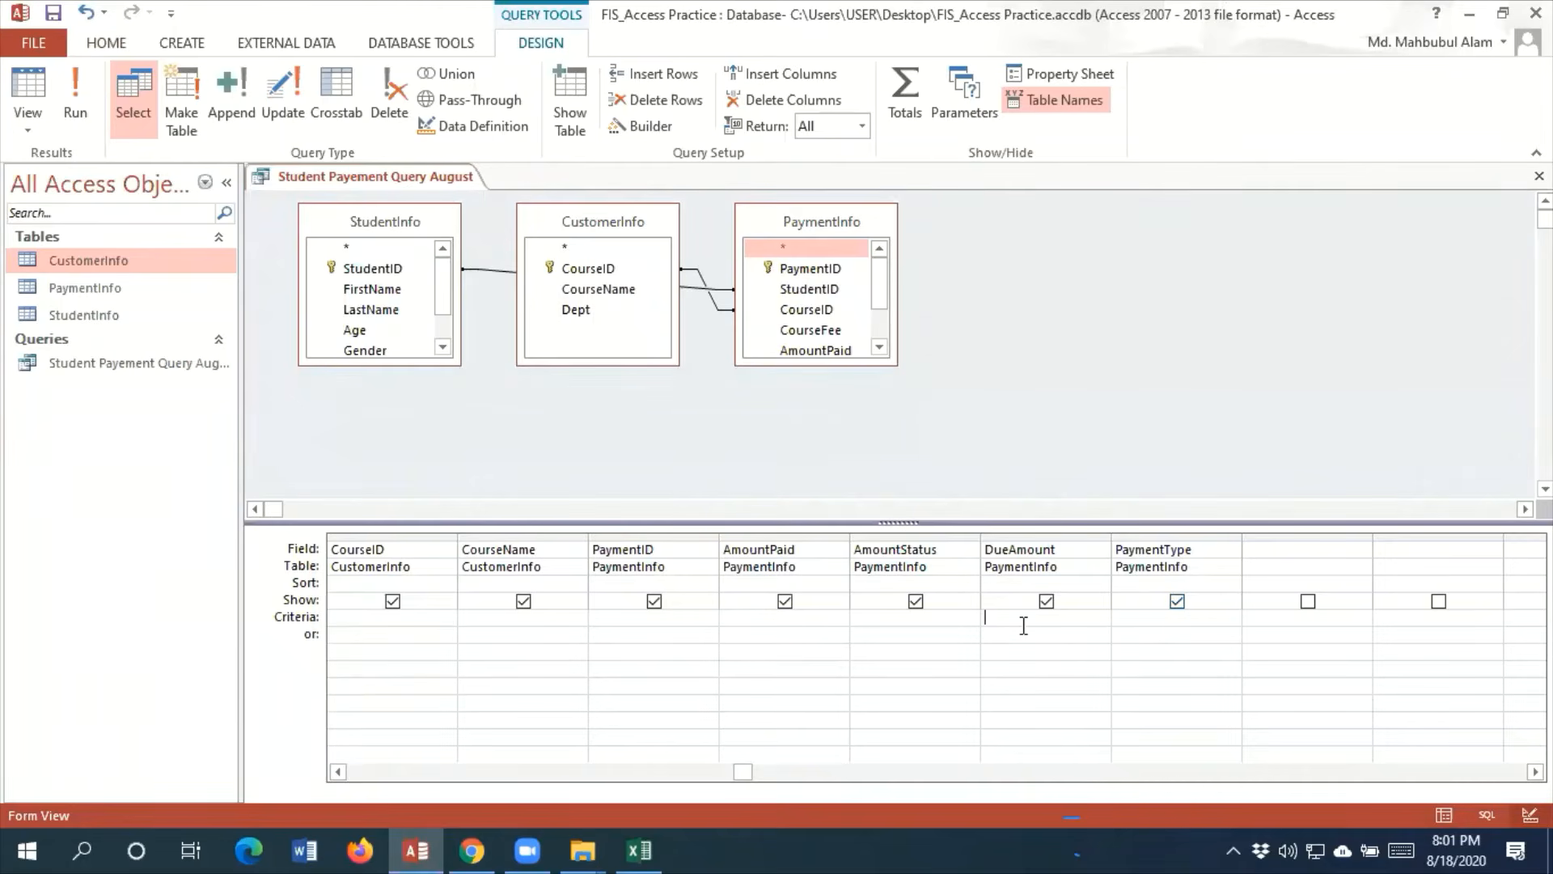
pyautogui.click(76, 93)
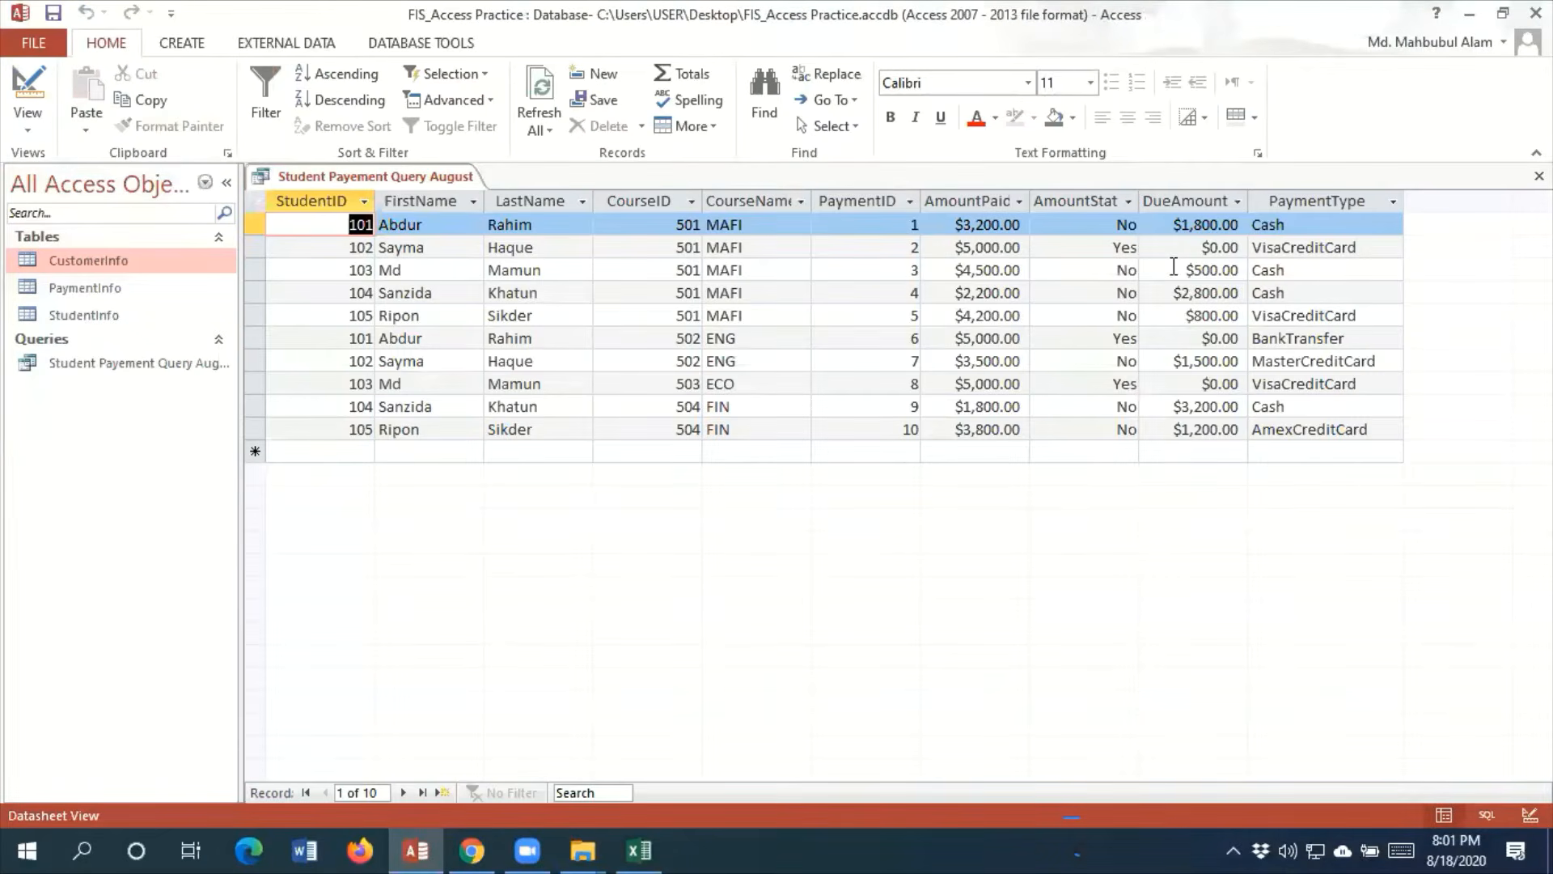
pyautogui.click(1183, 248)
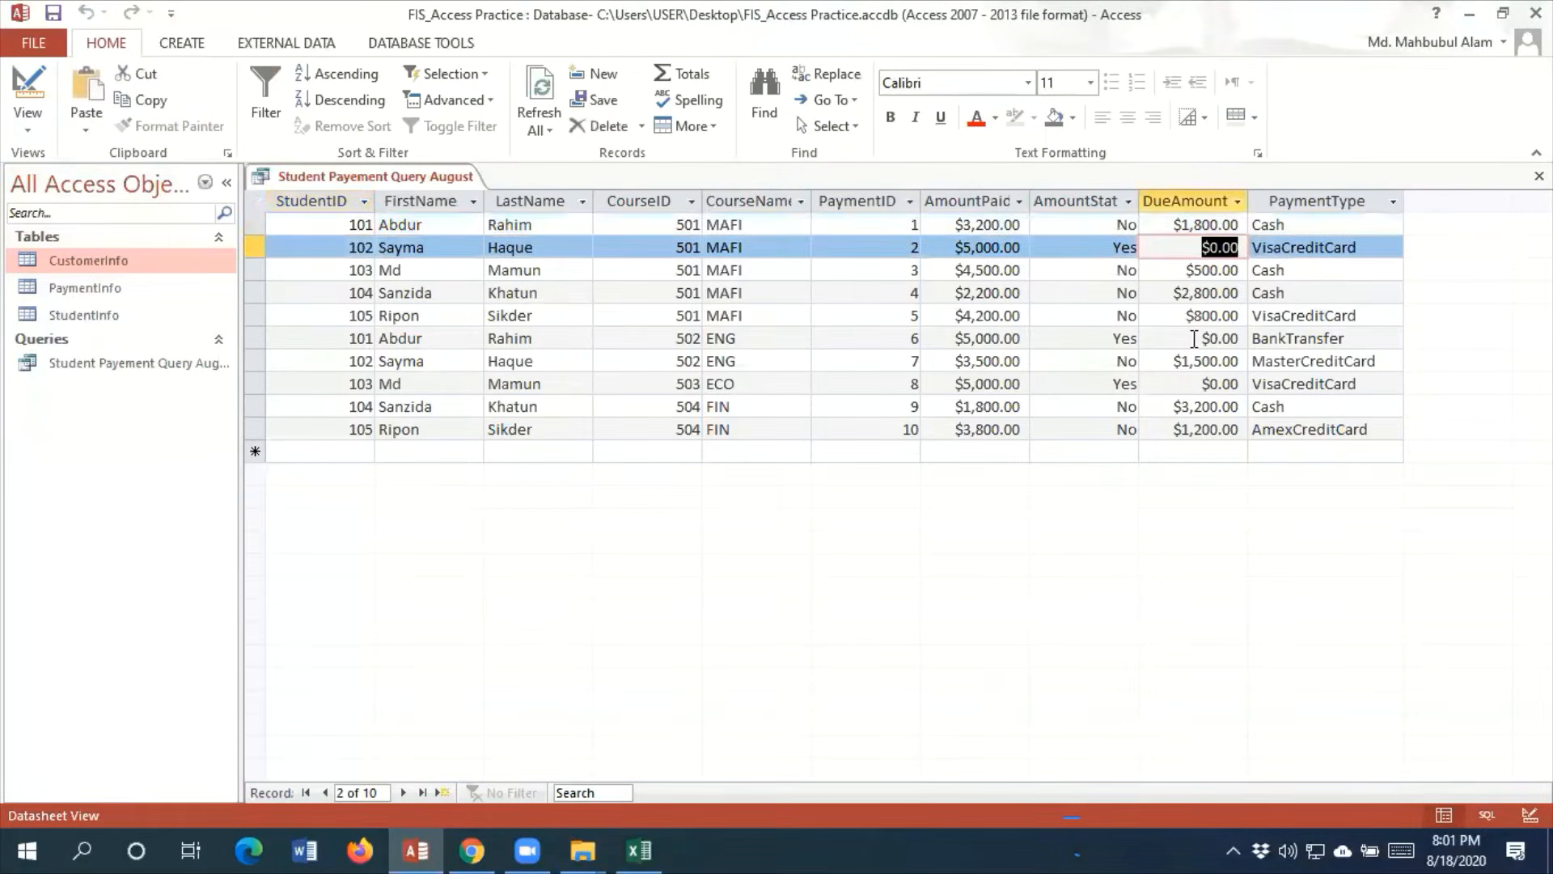
pyautogui.click(1194, 338)
pyautogui.click(1198, 383)
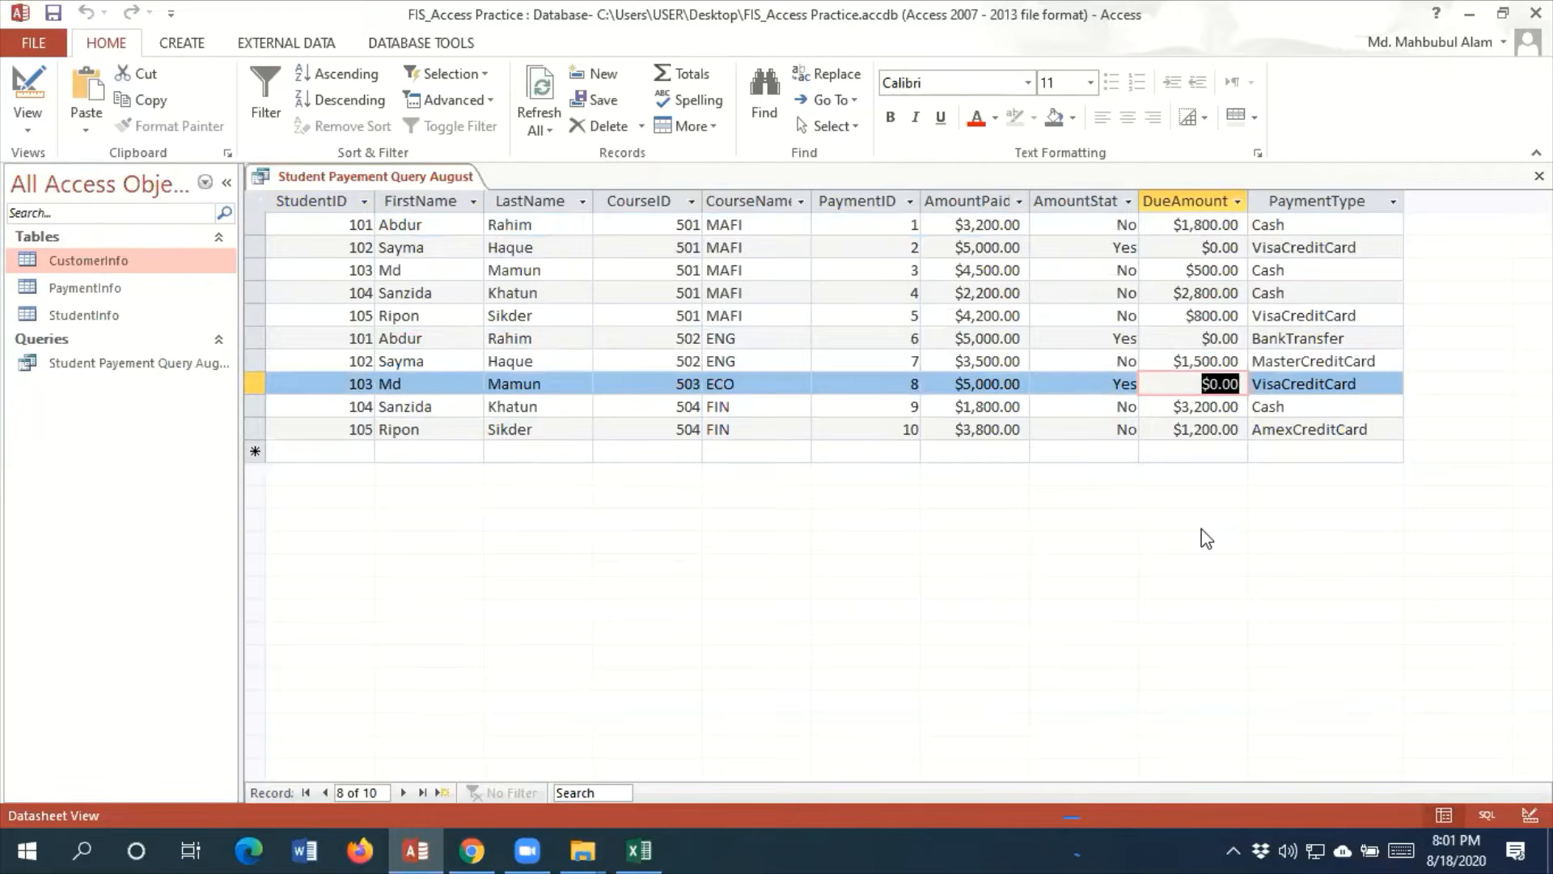
pyautogui.click(1205, 248)
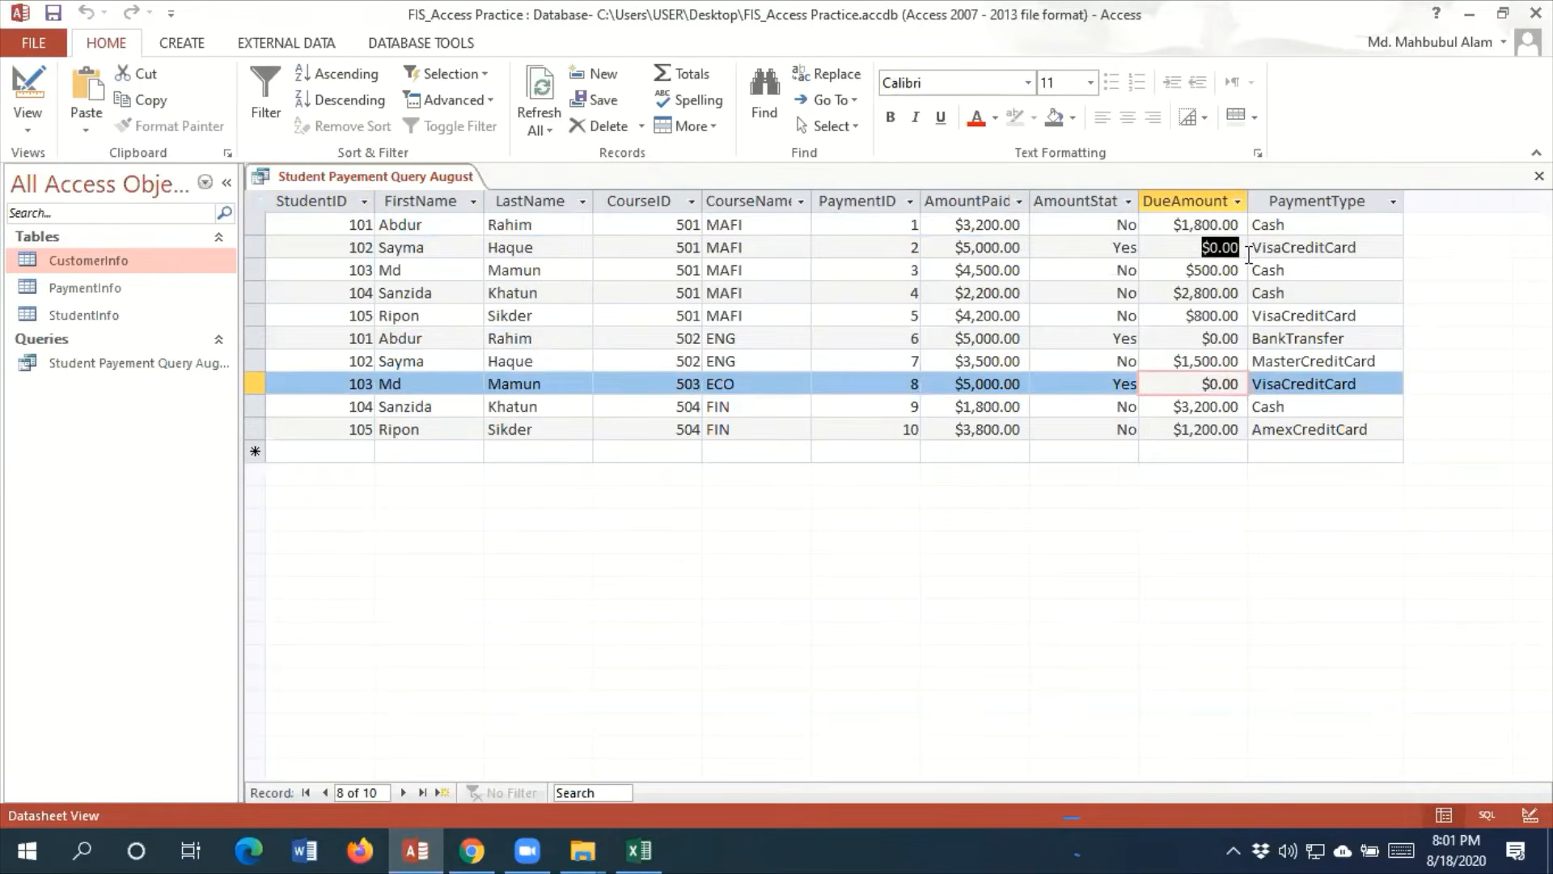
# Set the DueAmount criteria to >0 in Design View and run the query
pyautogui.click(29, 123)
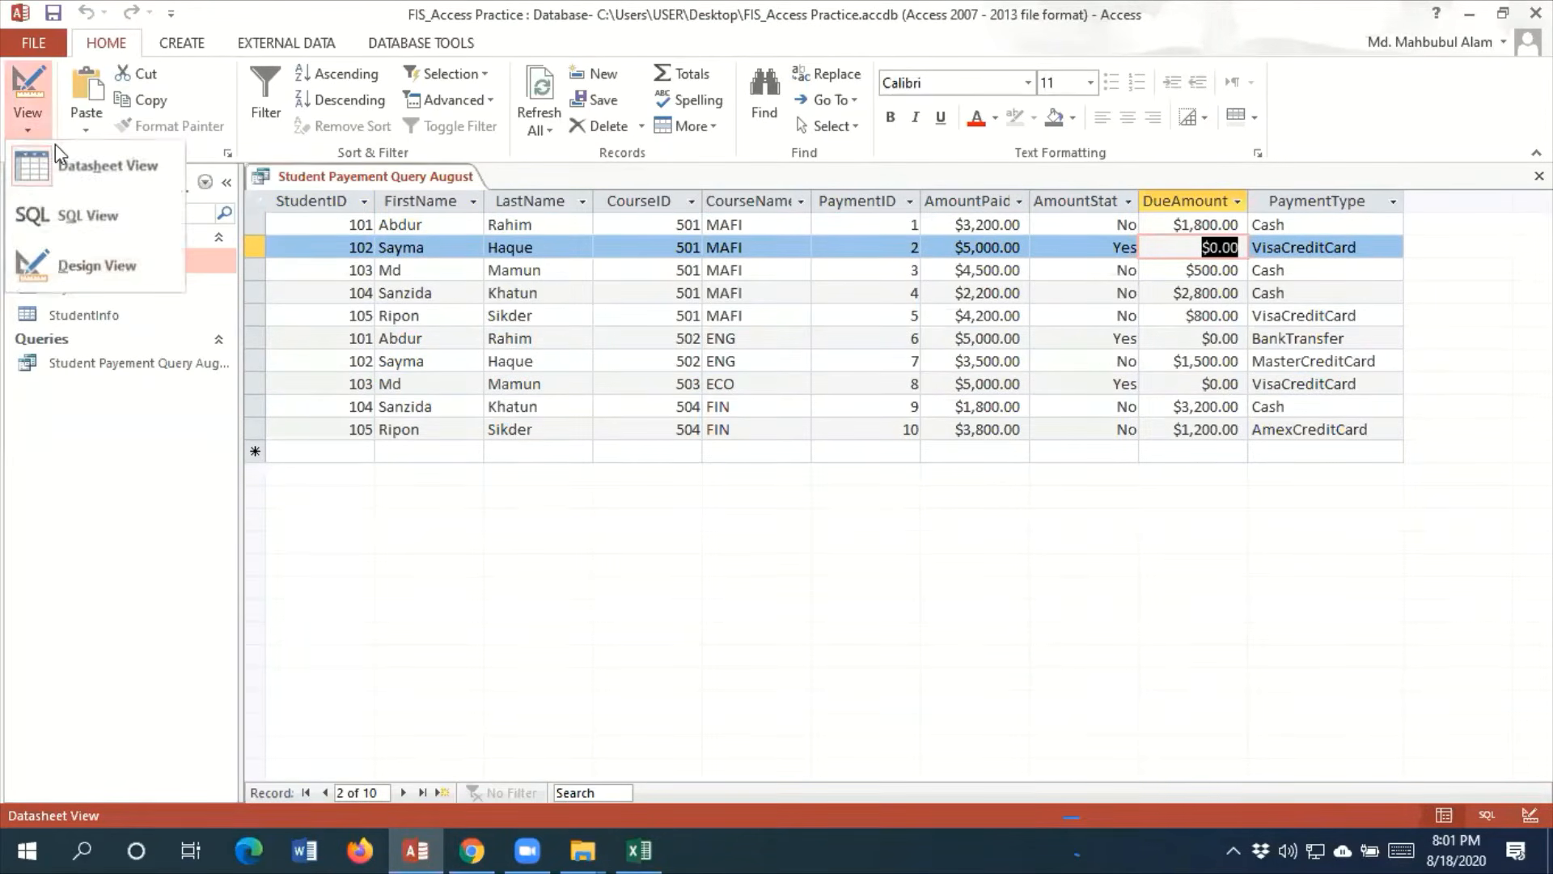
pyautogui.click(156, 272)
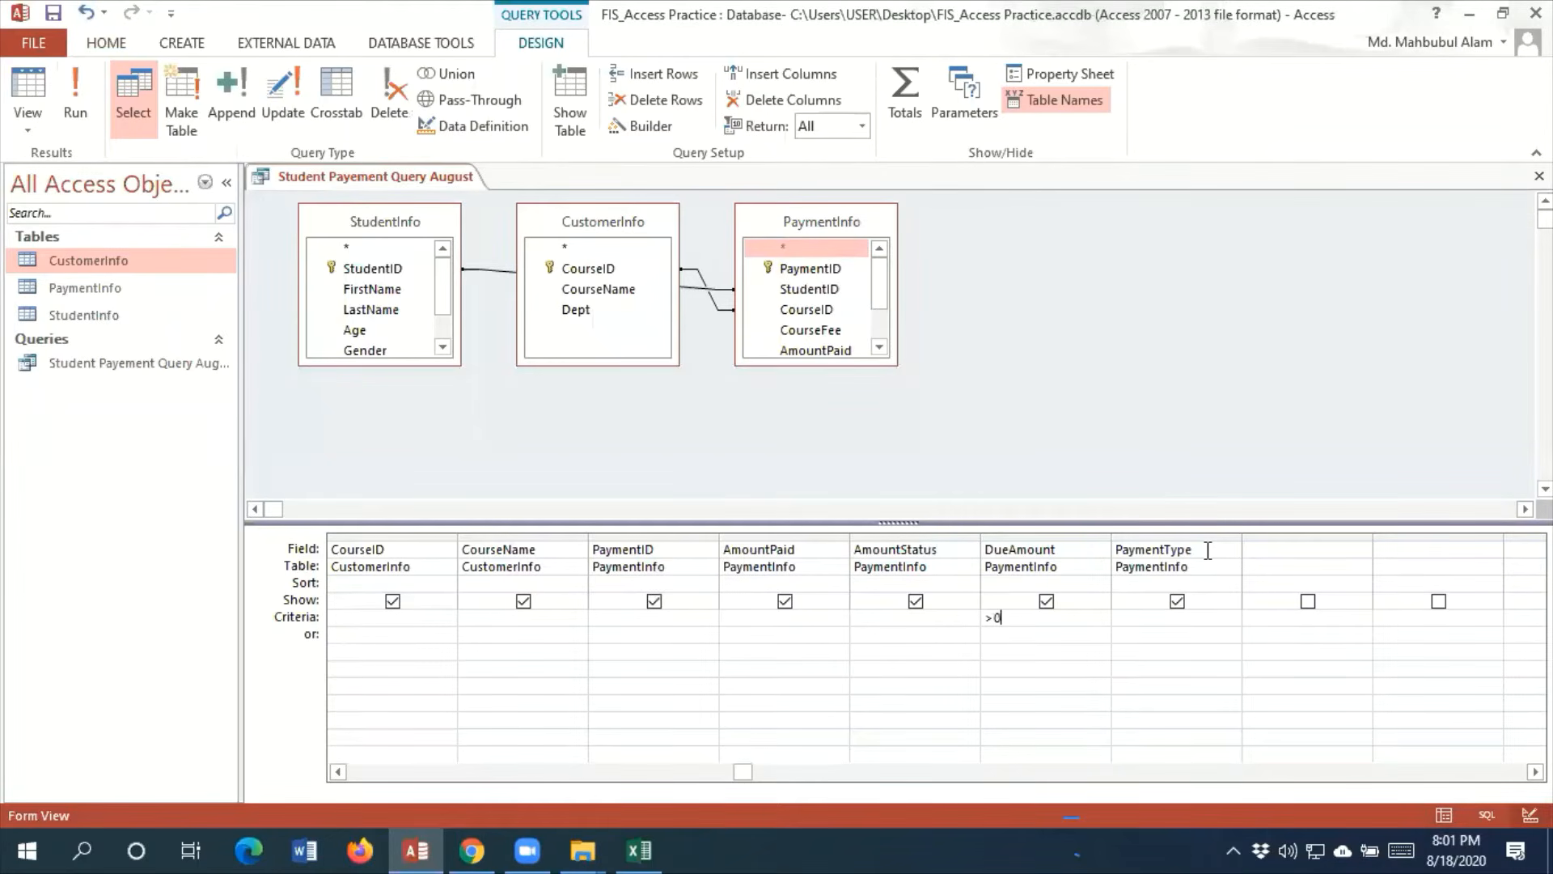
pyautogui.click(78, 125)
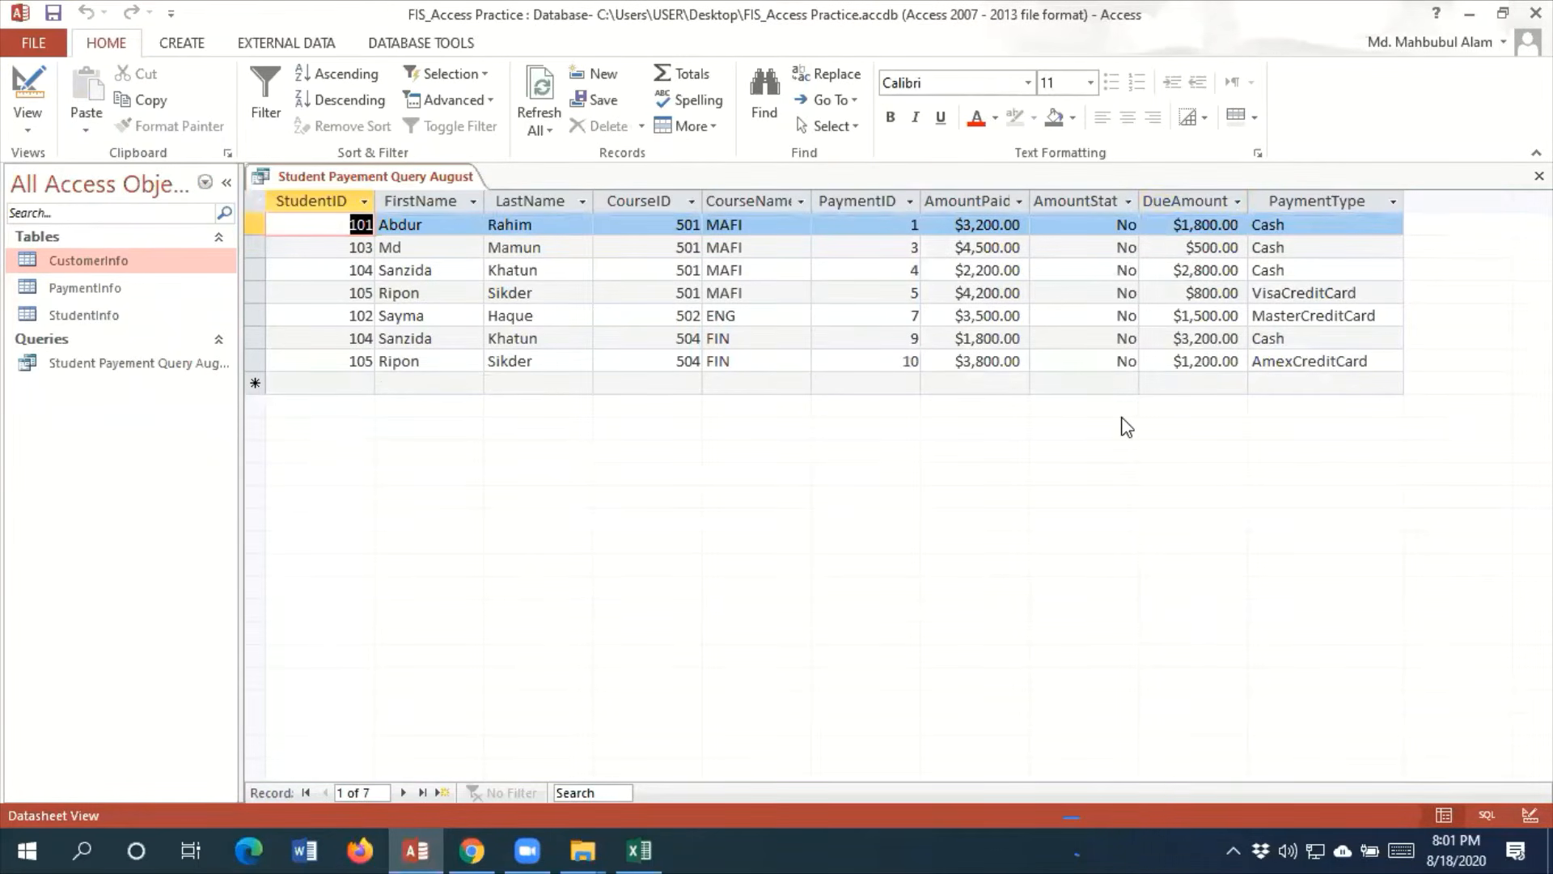
# Set the DueAmount criteria to >=500 in Design View, run the query and check the $500.00 record
pyautogui.click(27, 121)
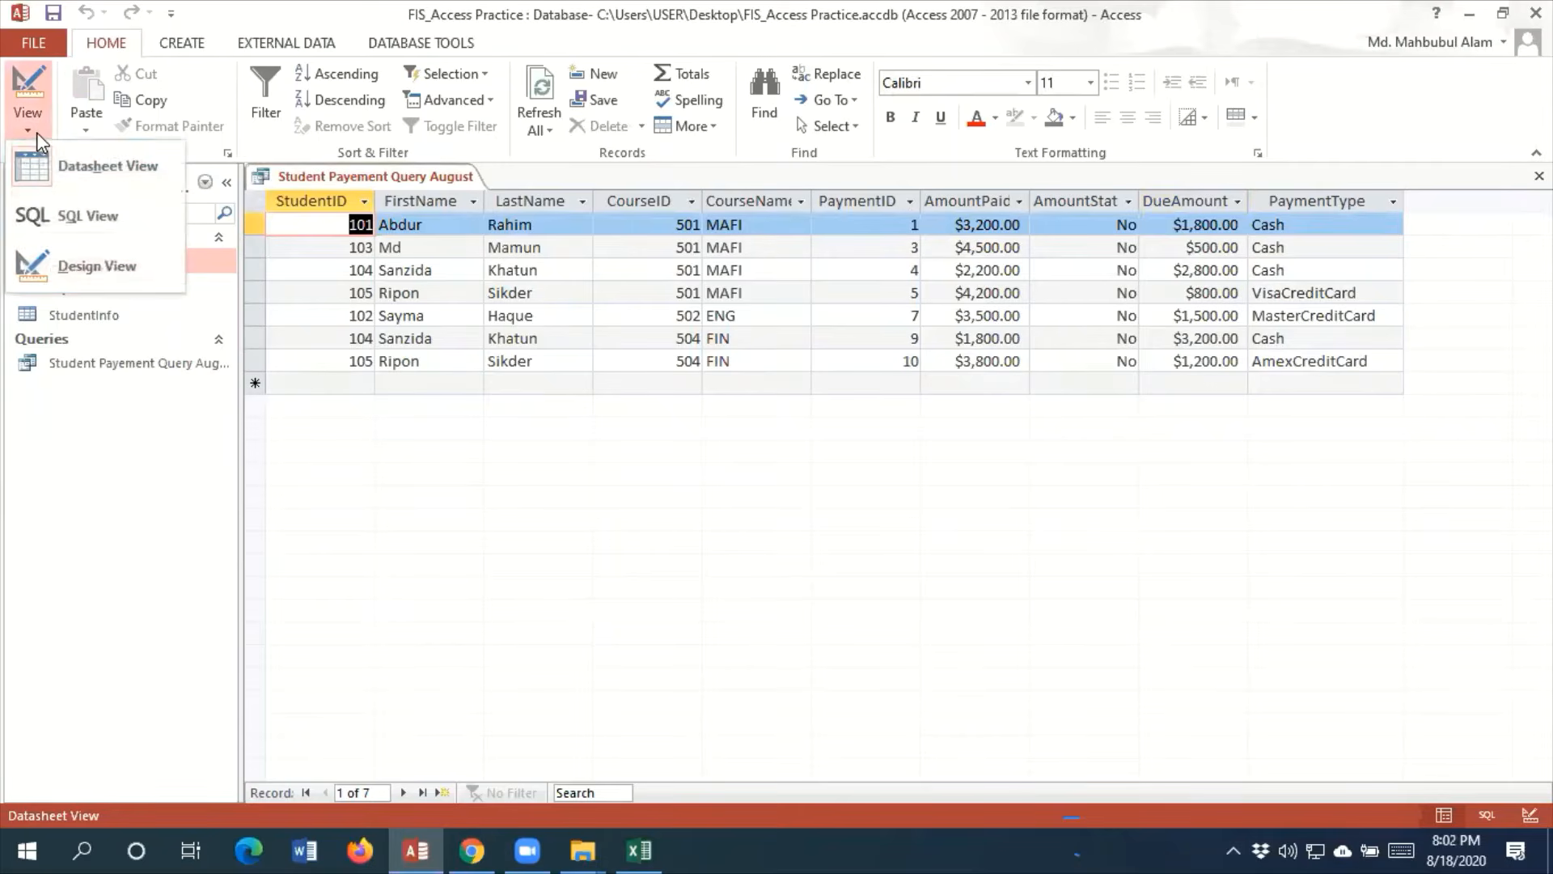
pyautogui.click(121, 275)
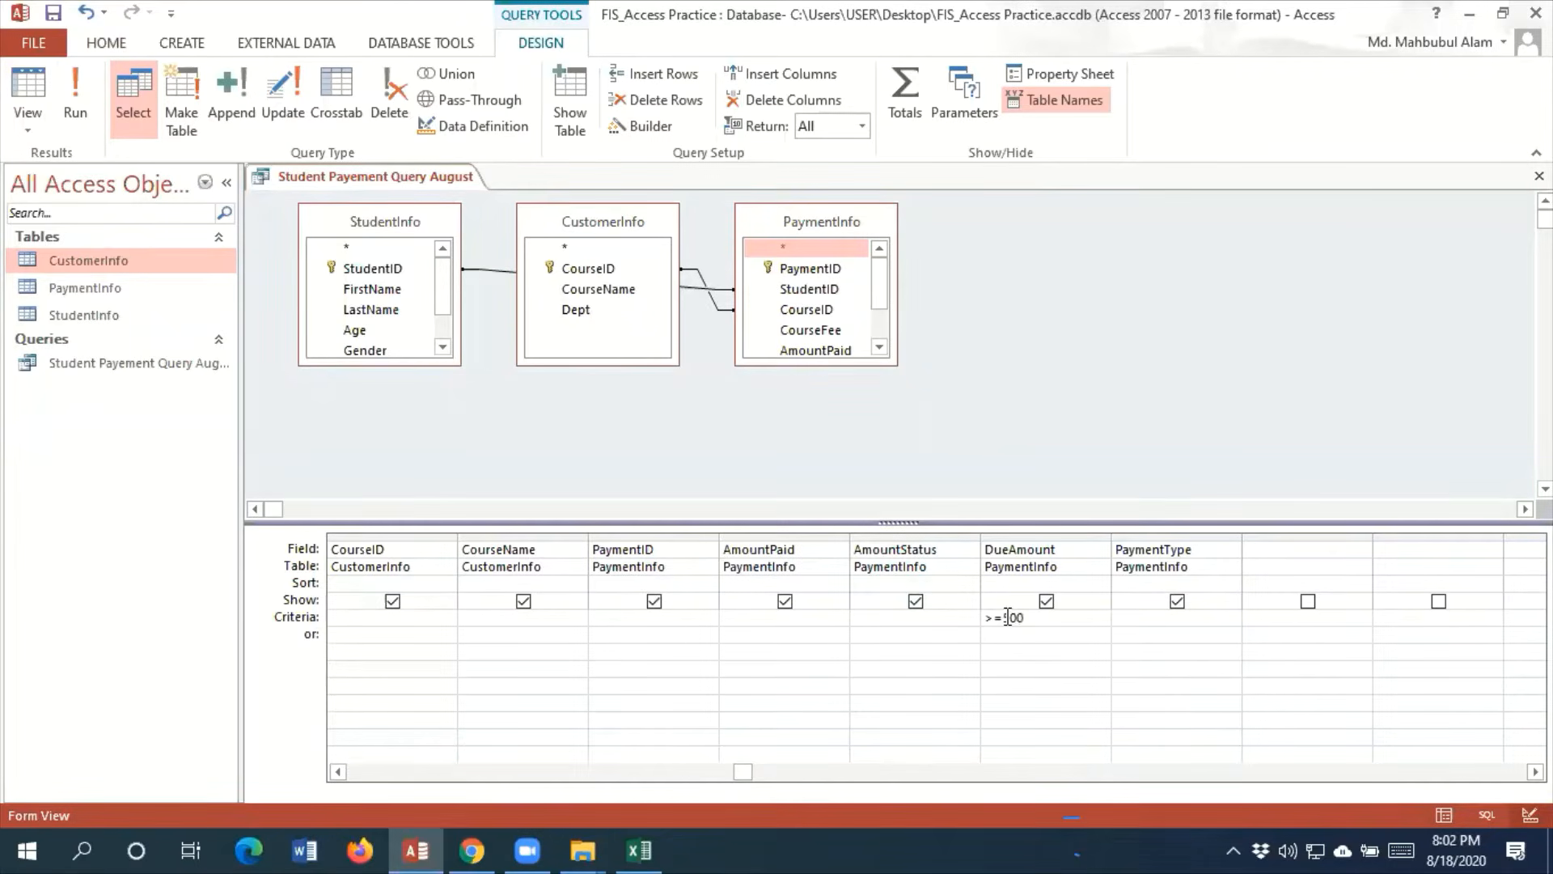
pyautogui.click(90, 121)
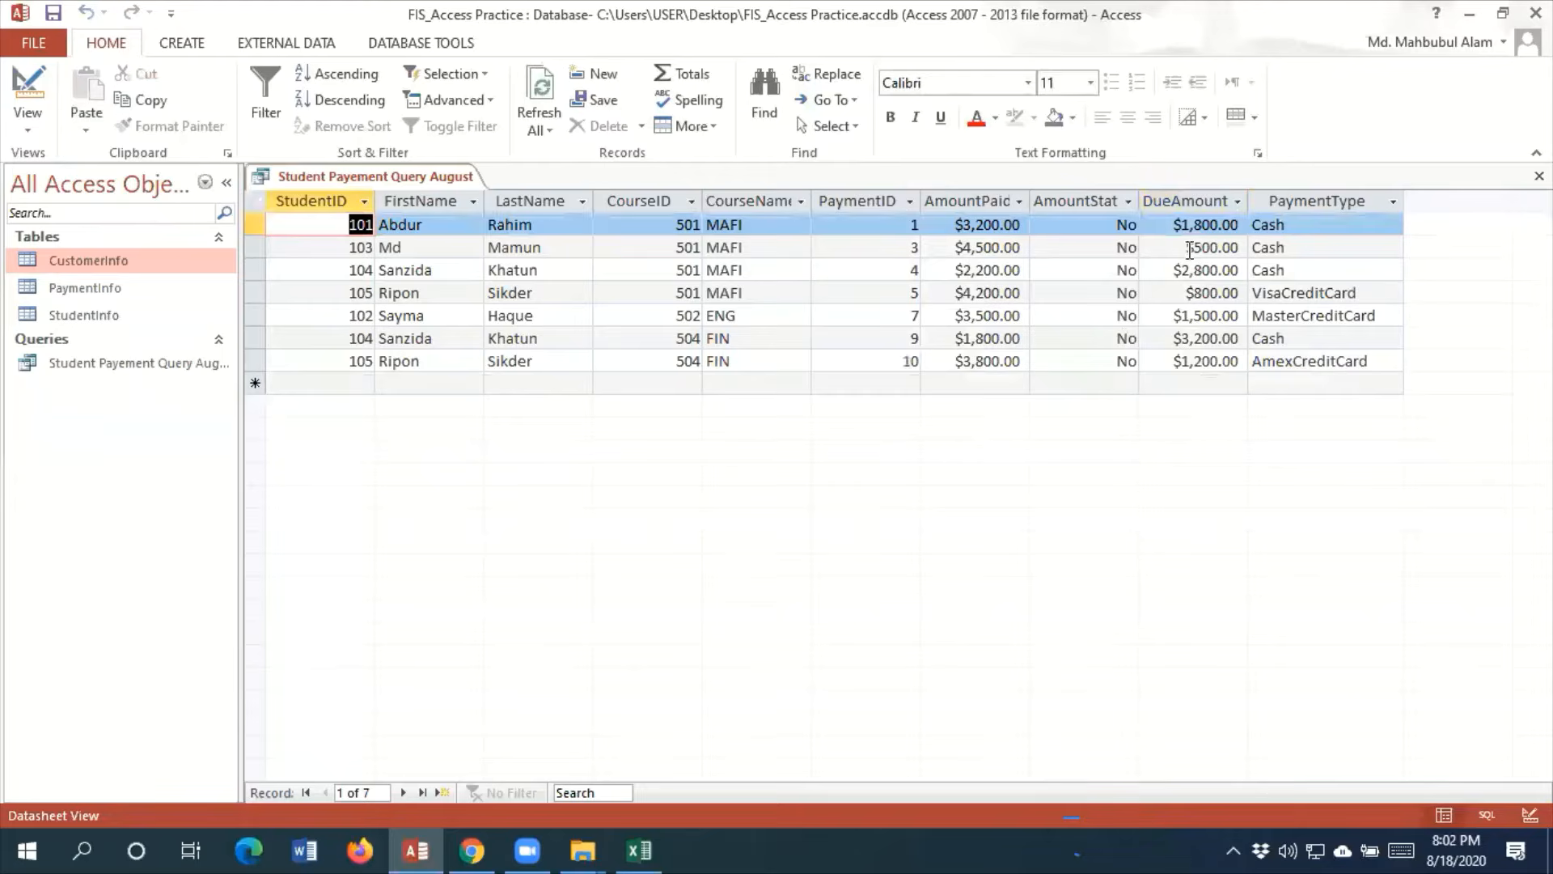
pyautogui.moveTo(1189, 250); pyautogui.dragTo(1246, 252)
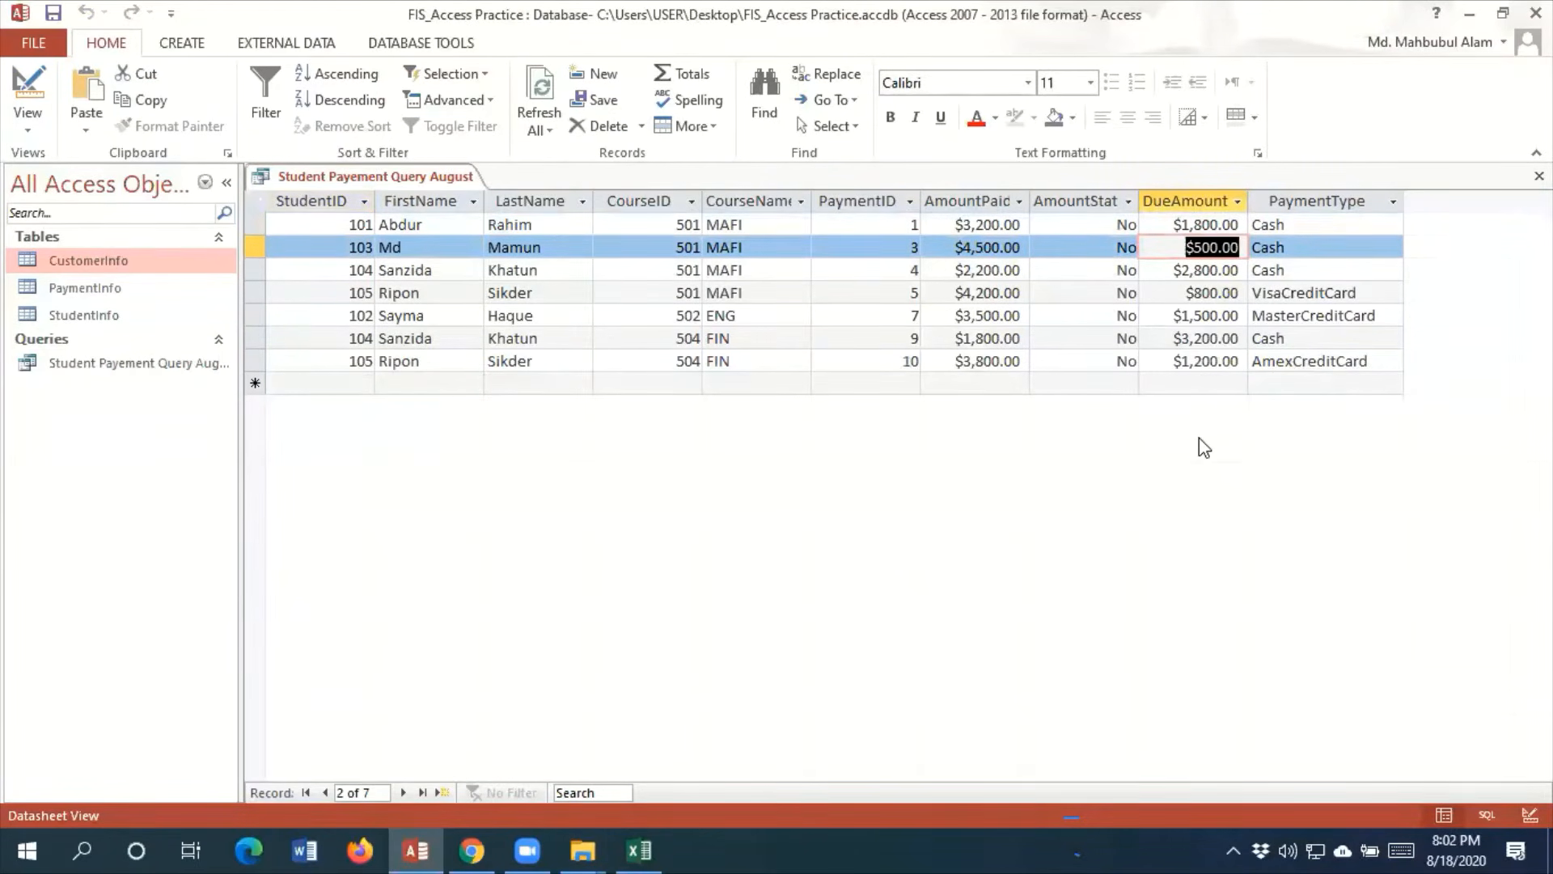
# Restrict the DueAmount criteria in Design View to amounts above 500 and run the query
pyautogui.click(31, 122)
pyautogui.click(132, 271)
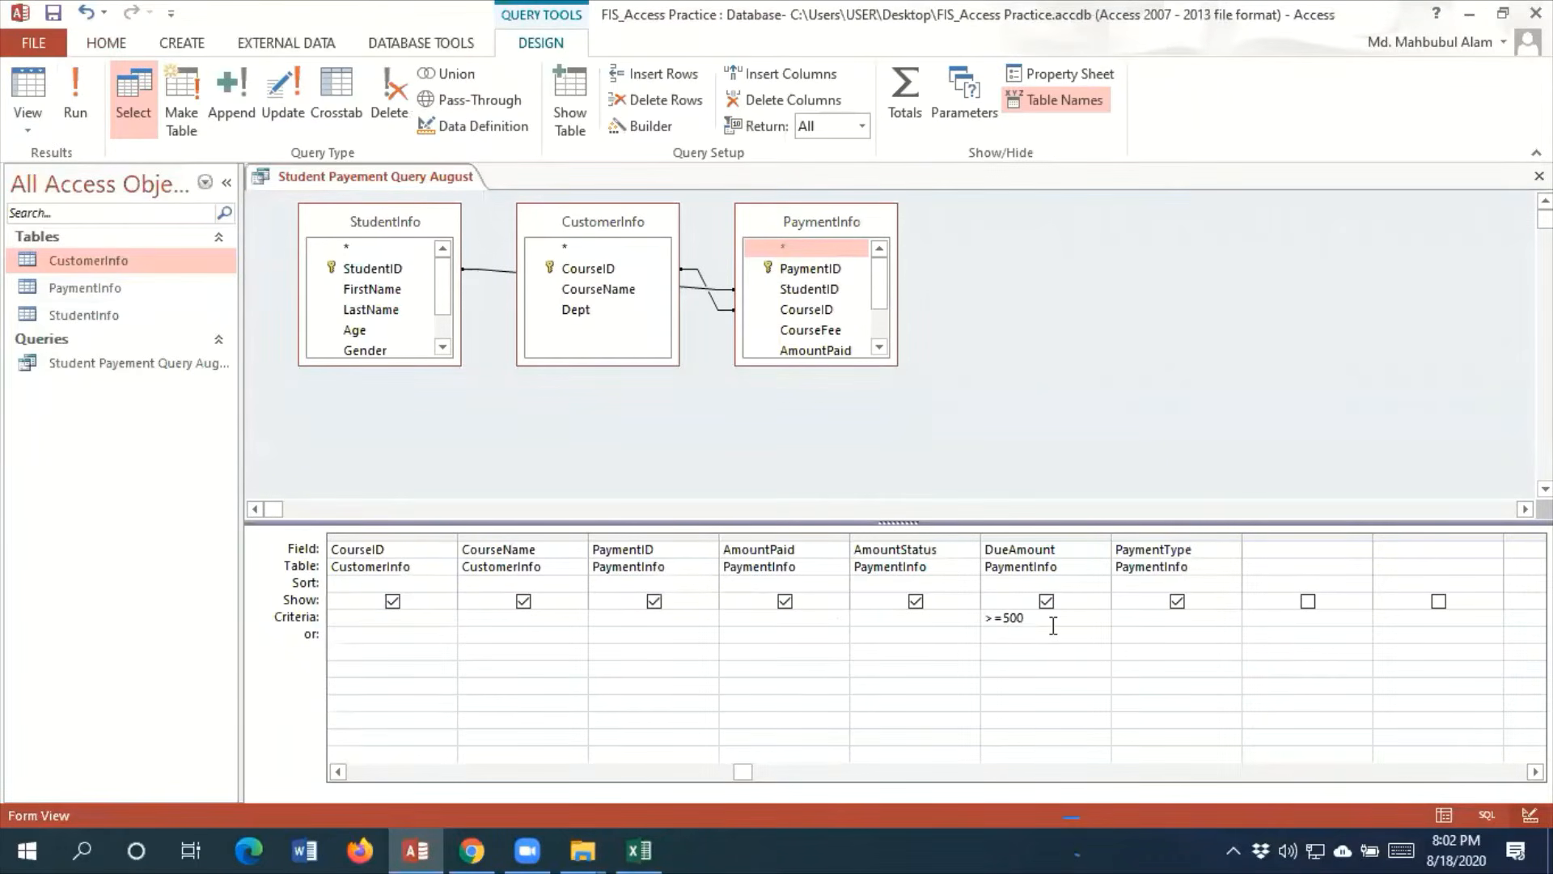
pyautogui.press('BackSpace')
pyautogui.press('BackSpace')
pyautogui.press('BackSpace')
pyautogui.click(89, 125)
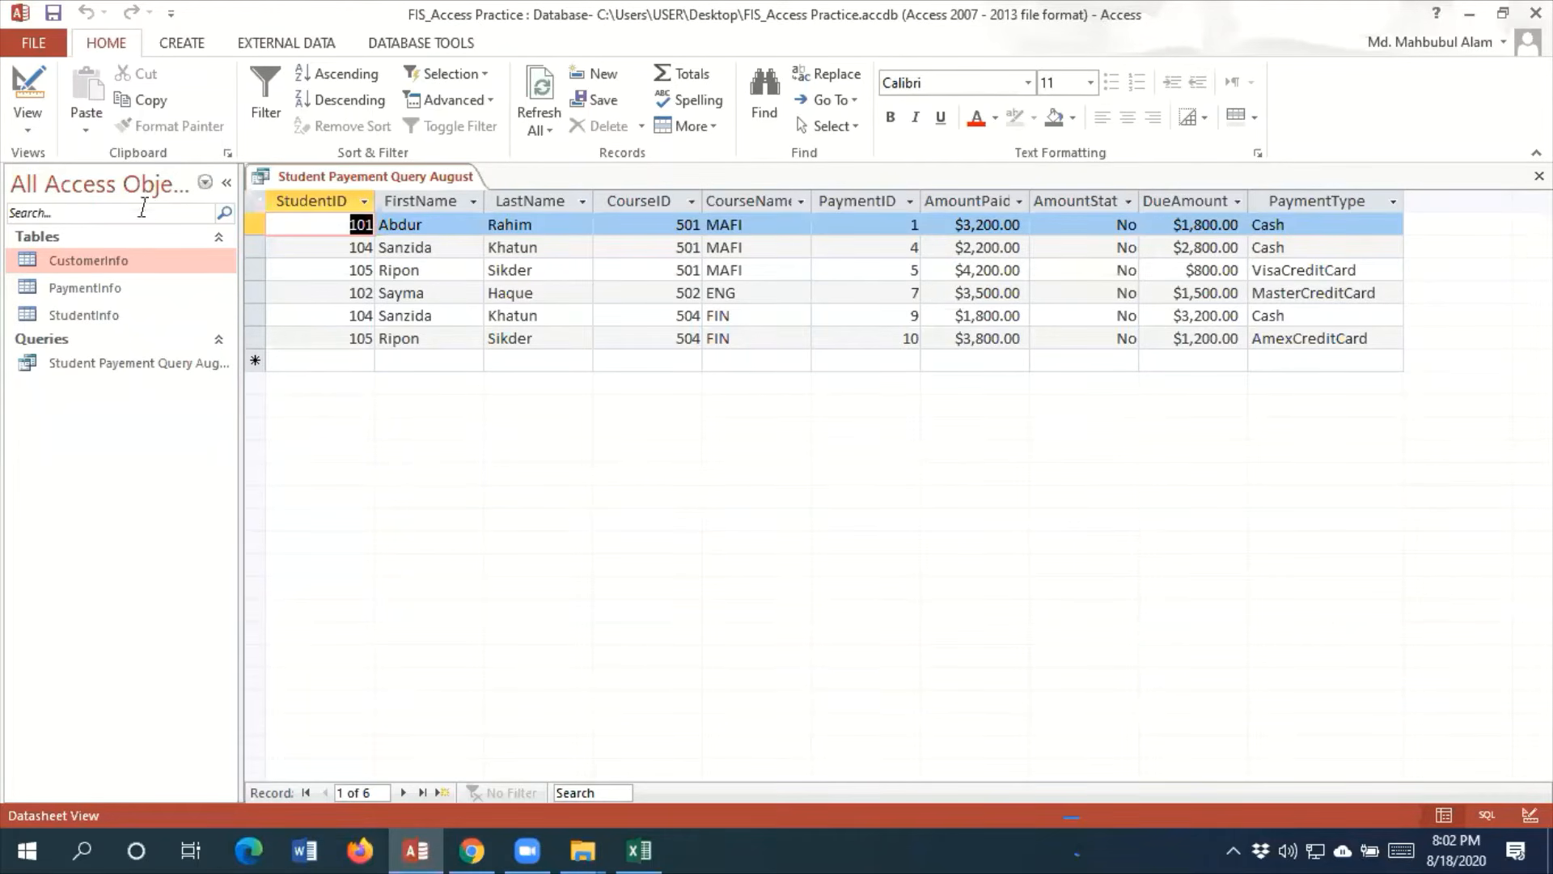
# Set the DueAmount criteria to >0 in Design View and run the query
pyautogui.click(27, 126)
pyautogui.click(98, 266)
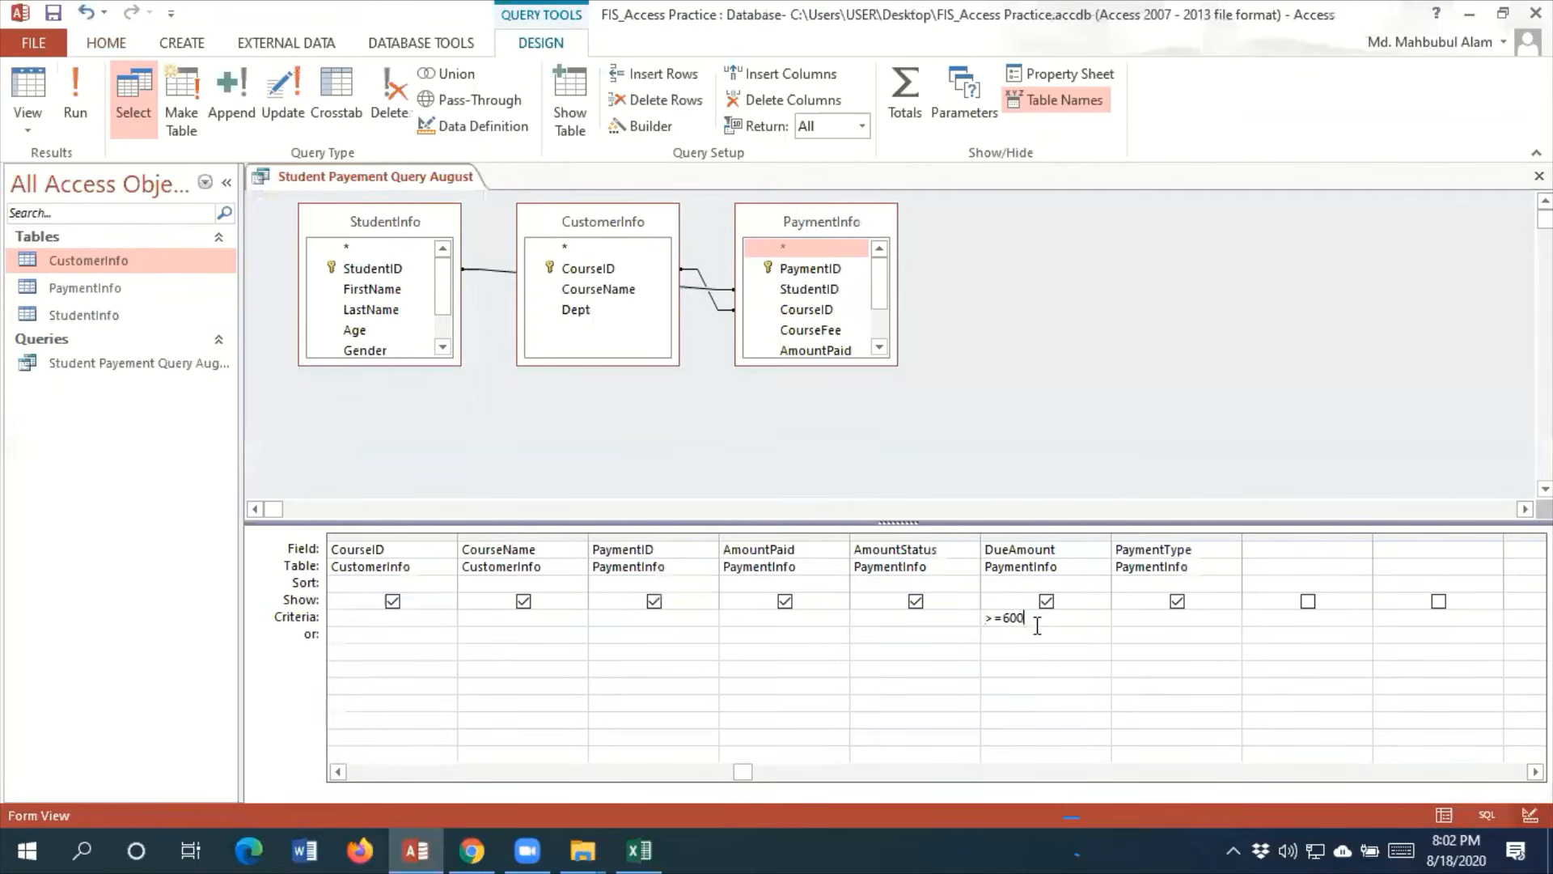
pyautogui.press('BackSpace')
pyautogui.press('BackSpace')
pyautogui.press('BackSpace')
pyautogui.click(87, 136)
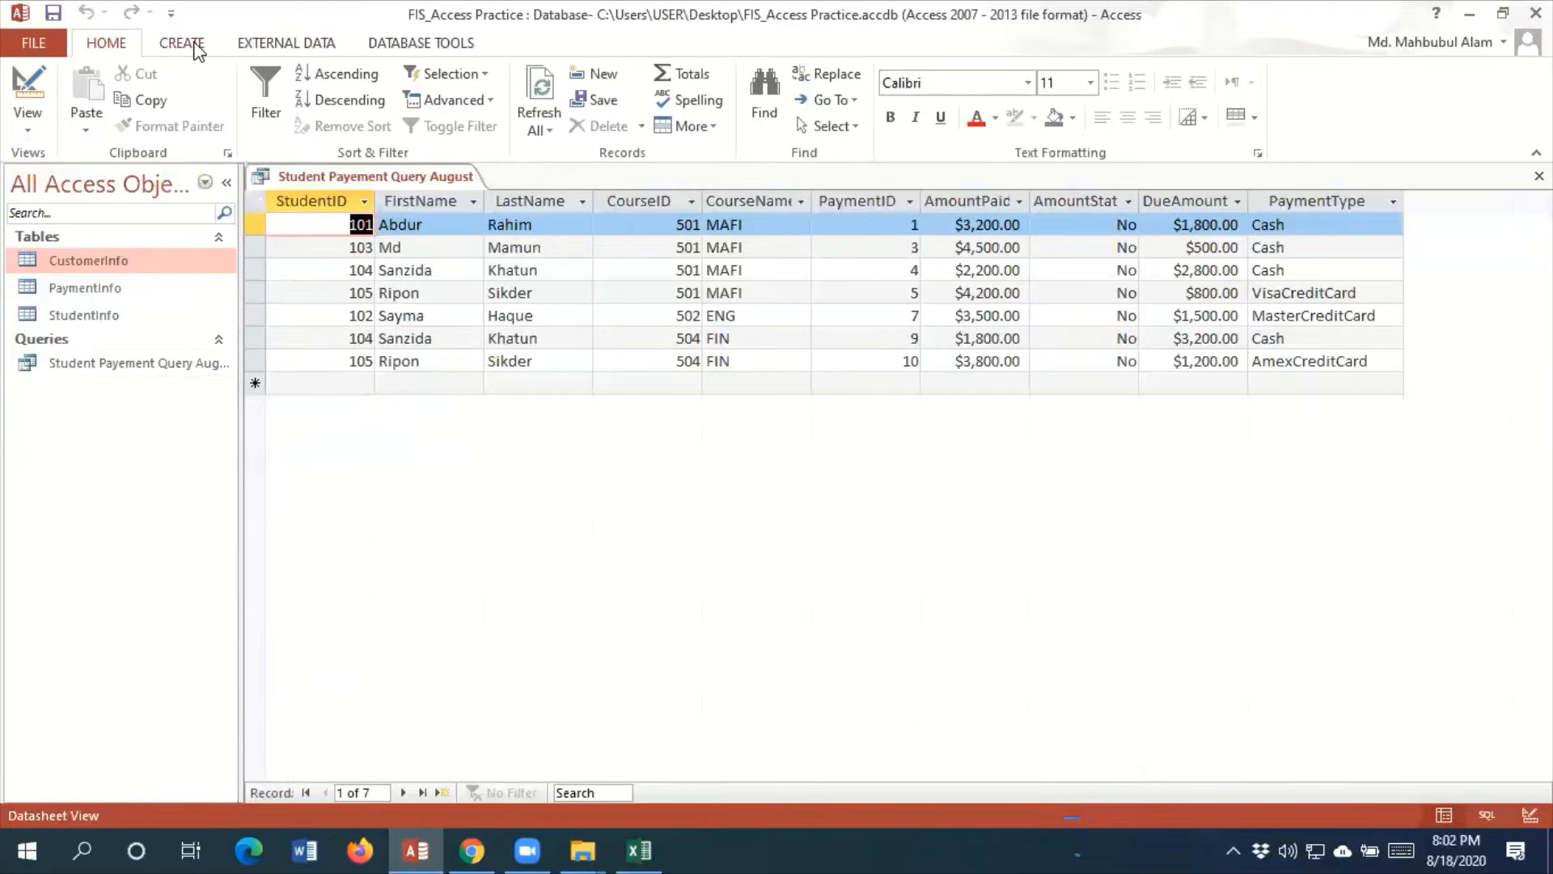
# Hide the PaymentID field from the query output in Design View and run the query
pyautogui.click(197, 48)
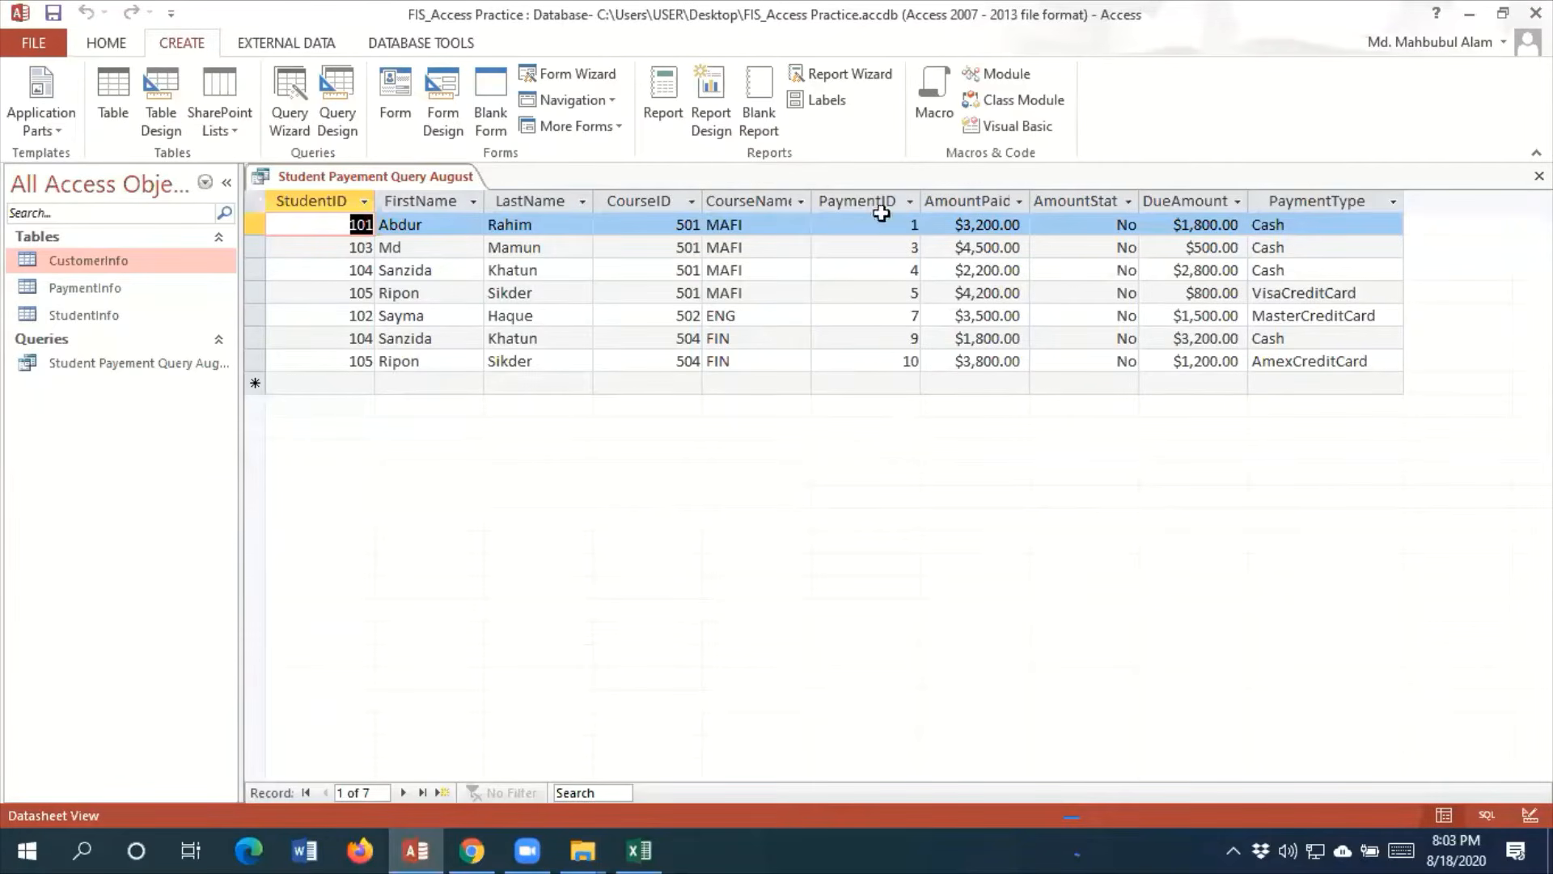
pyautogui.click(113, 45)
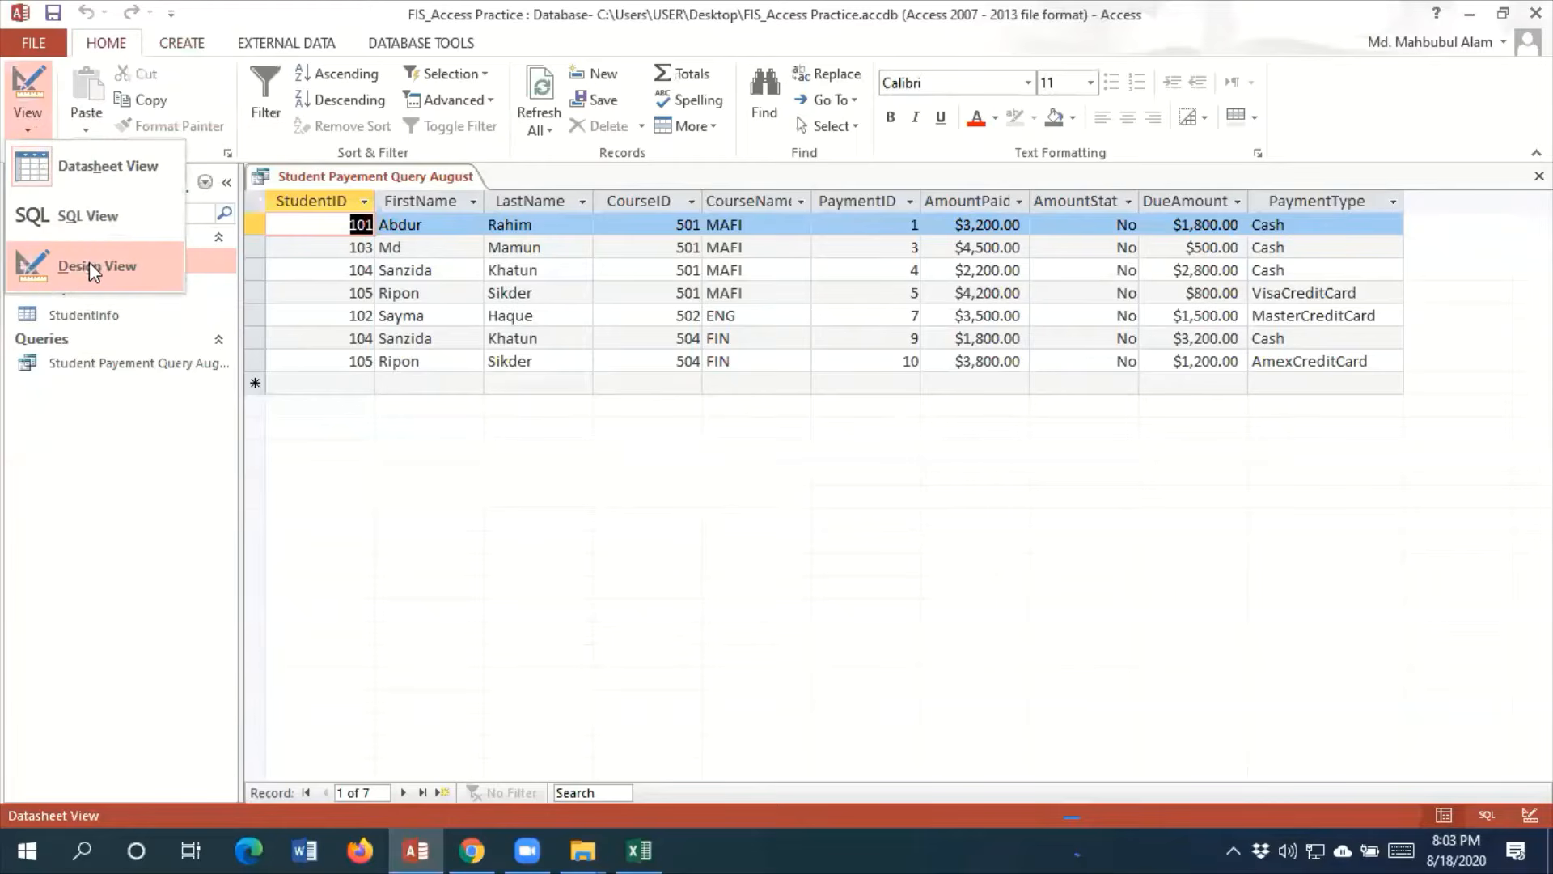
pyautogui.click(86, 266)
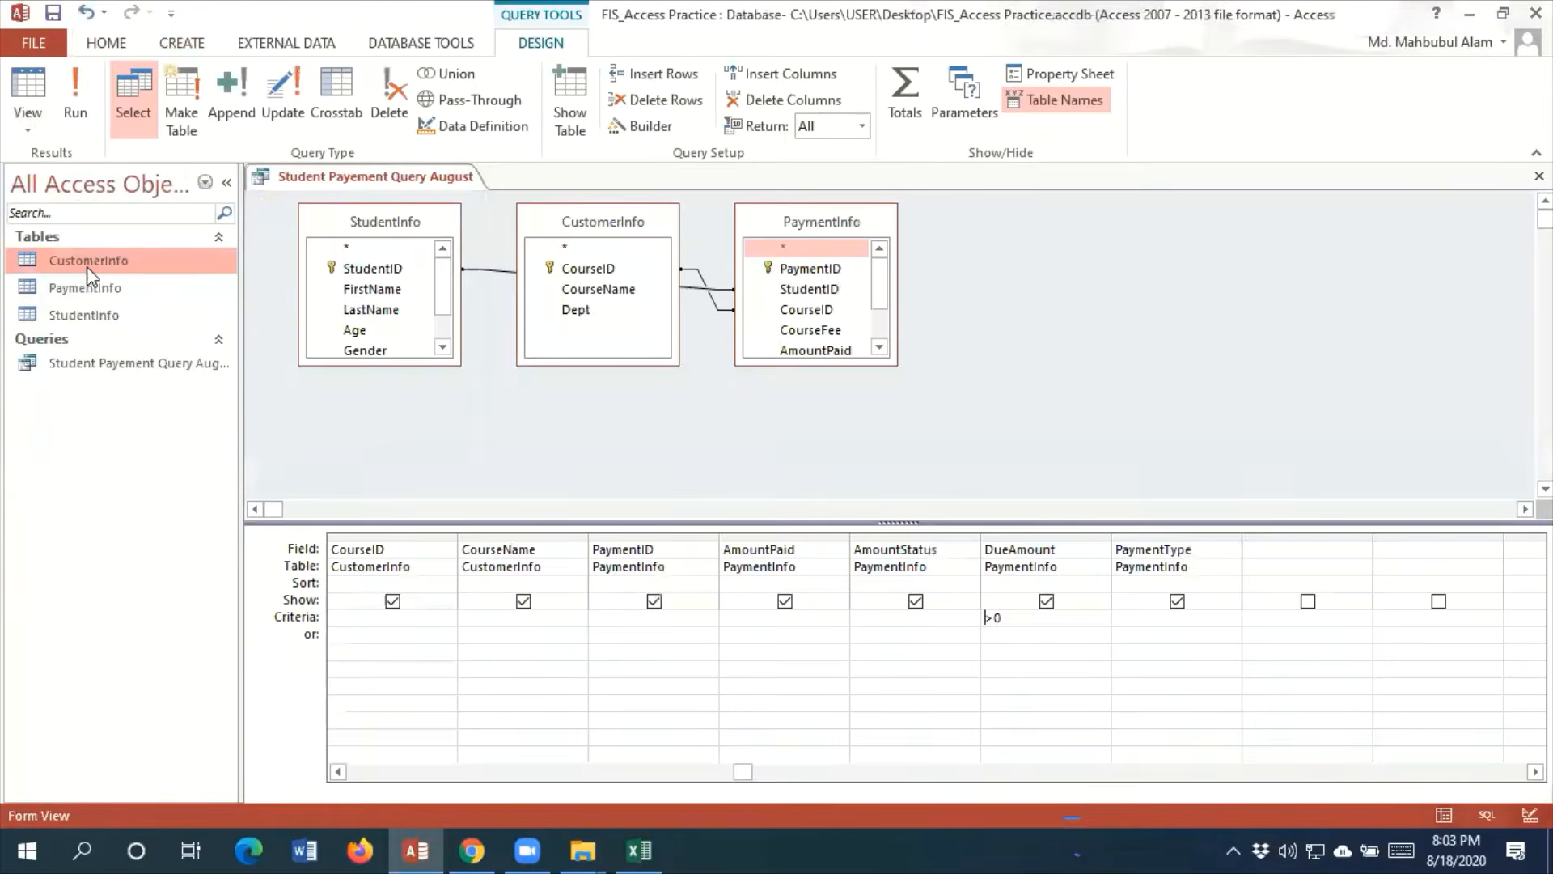
pyautogui.click(654, 601)
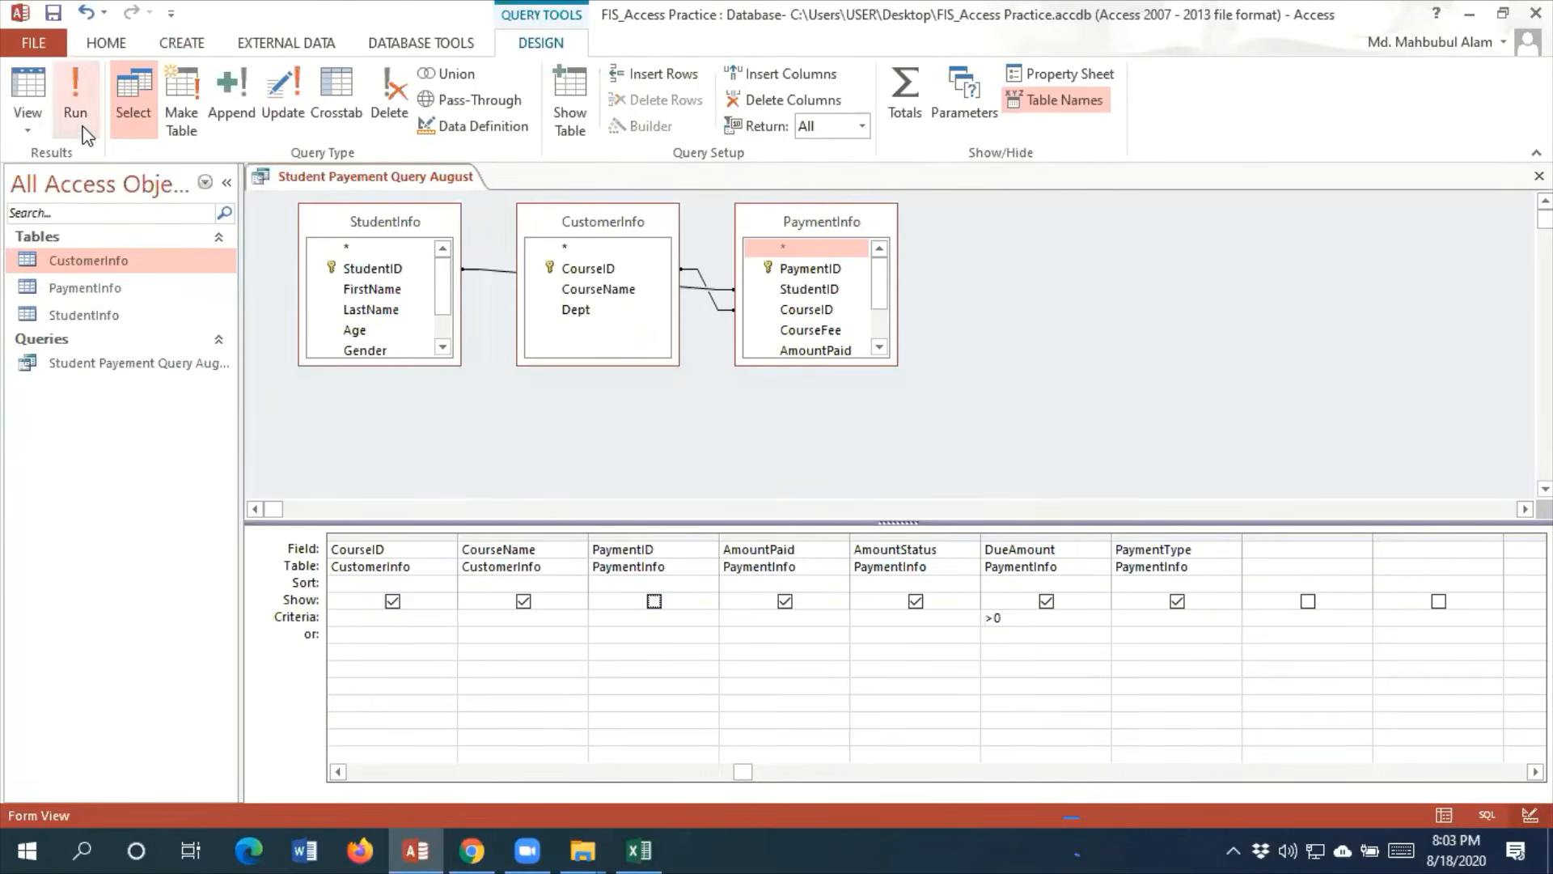
pyautogui.click(75, 113)
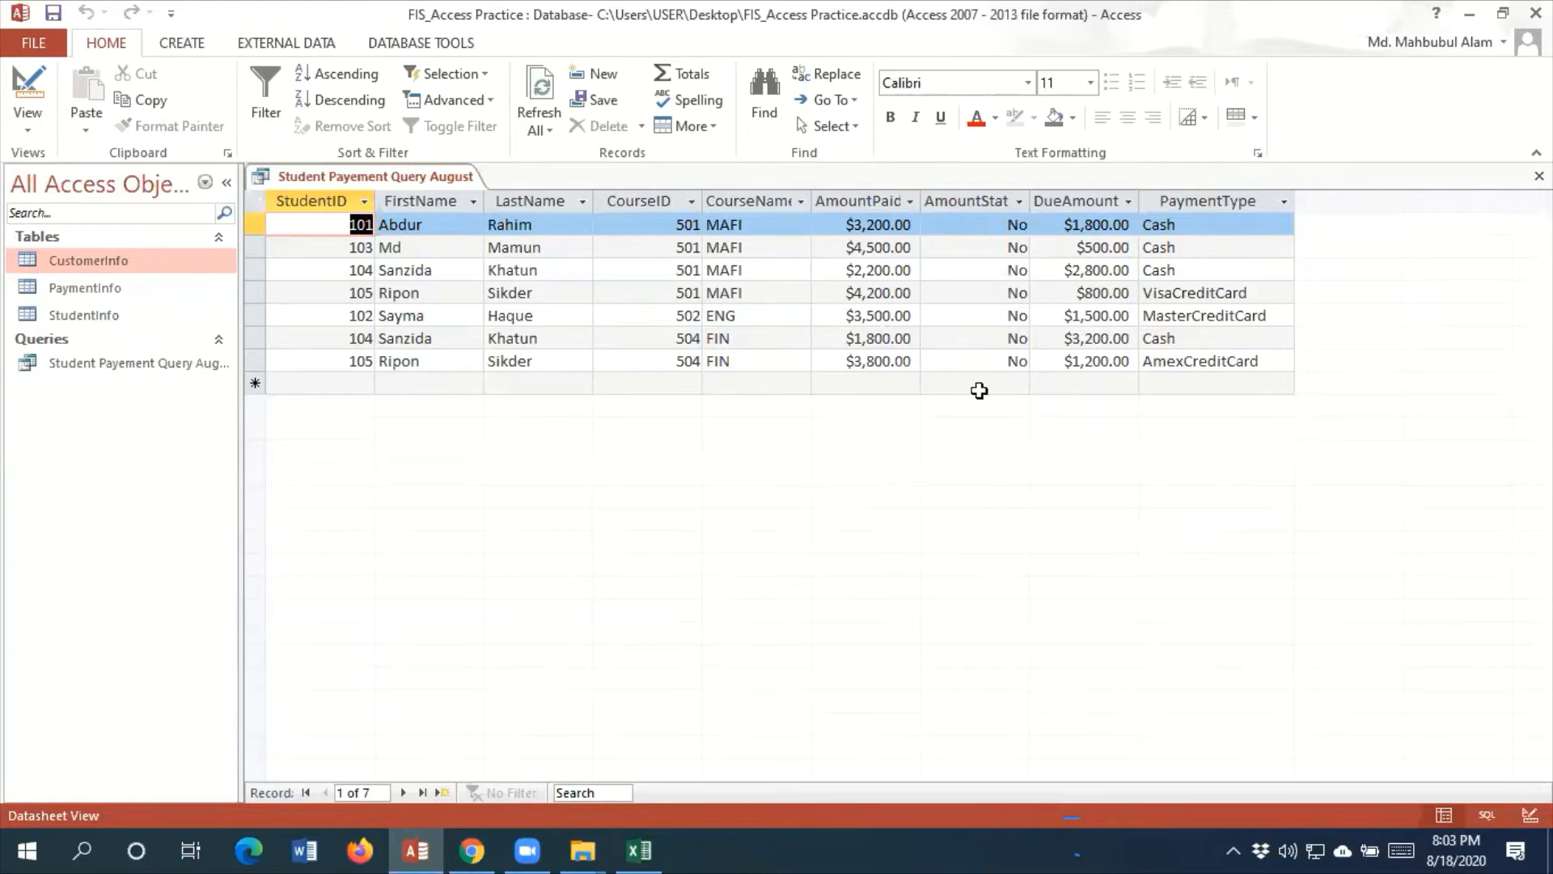
# Hide the AmountStatus field from the query output in Design View and run the query
pyautogui.click(27, 128)
pyautogui.click(75, 264)
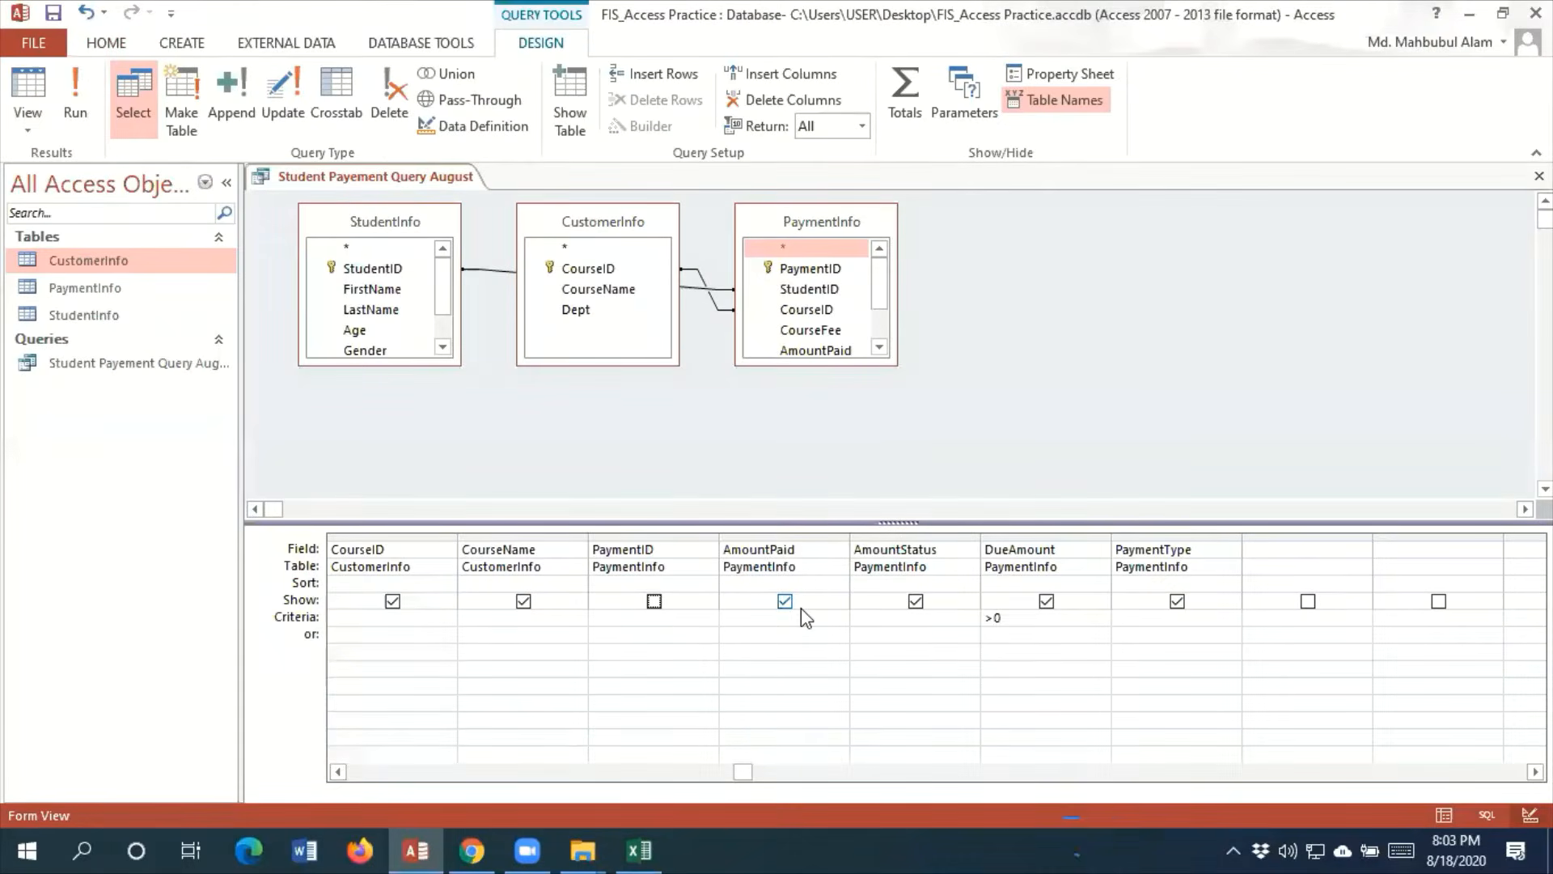
pyautogui.click(914, 607)
pyautogui.click(75, 93)
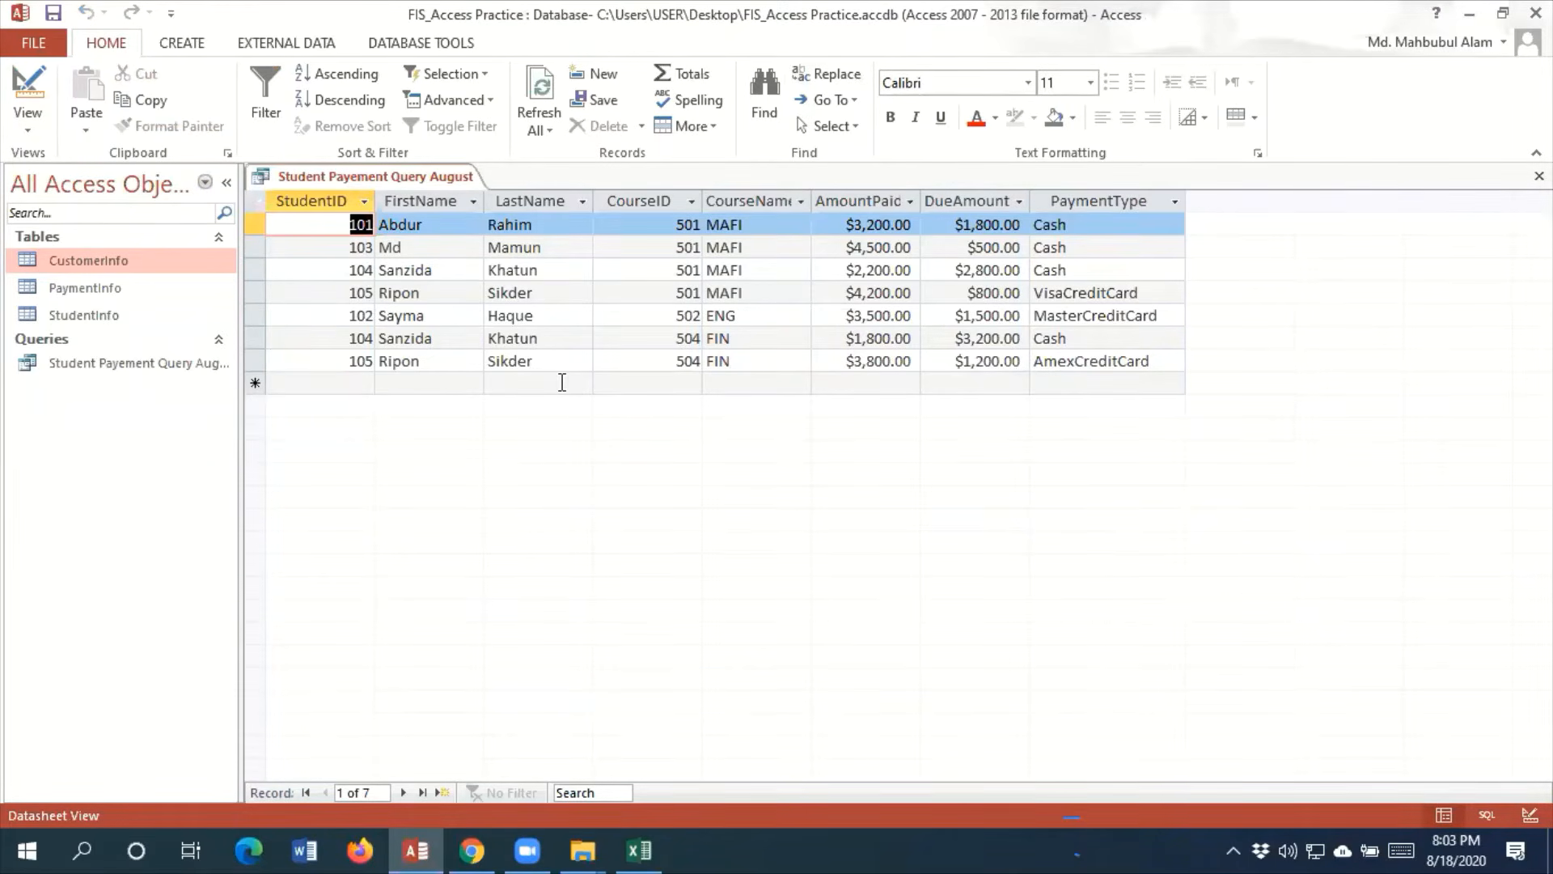
# Rerun the query from Design View to check the displayed columns, and return to Design View
pyautogui.click(32, 129)
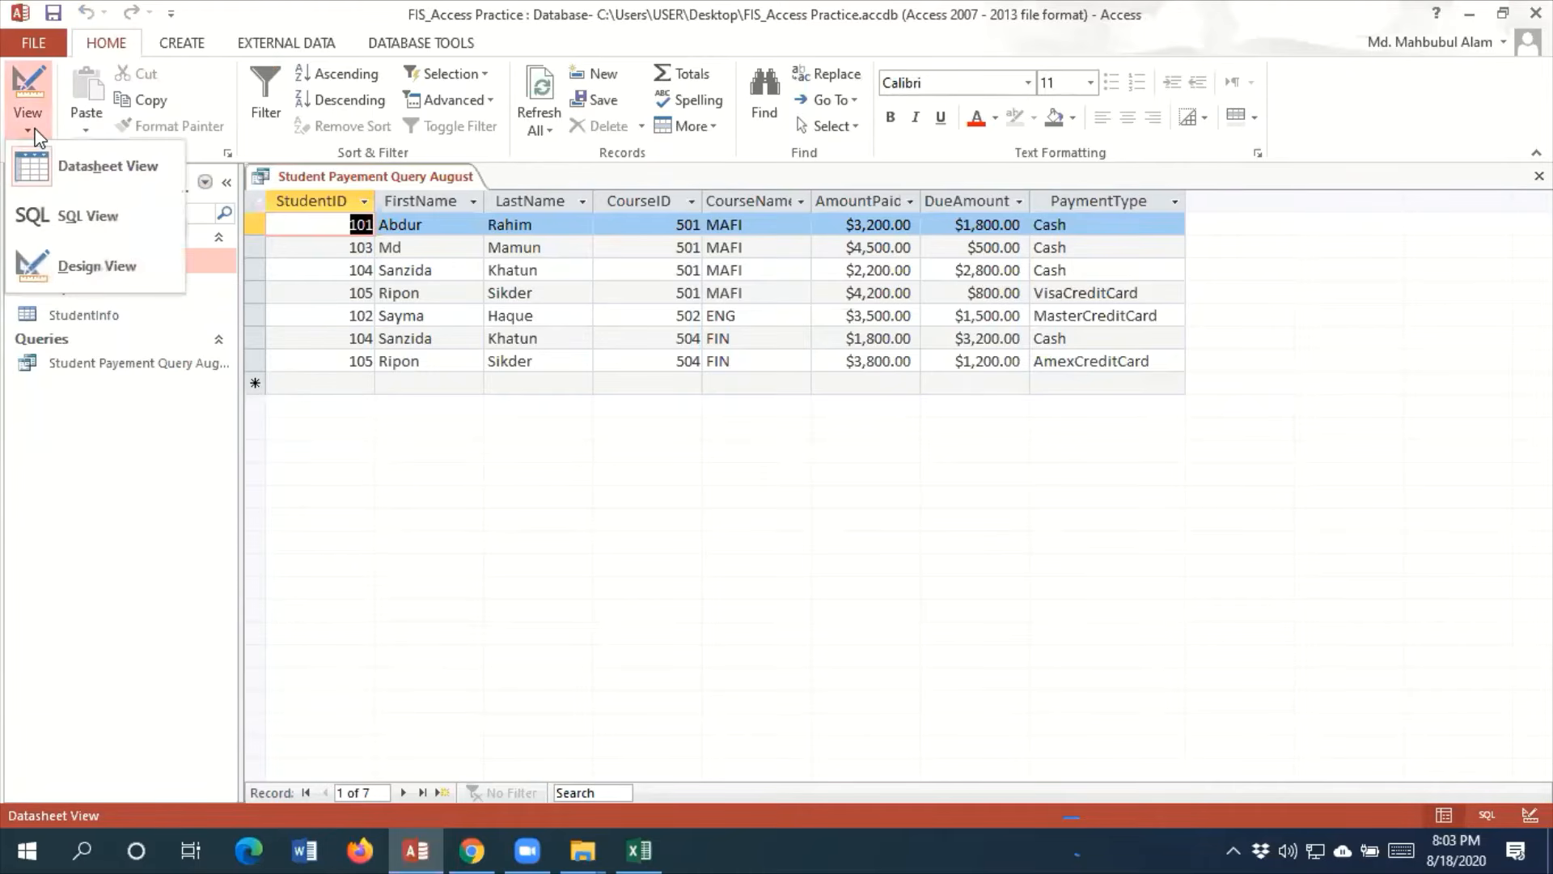
pyautogui.click(77, 267)
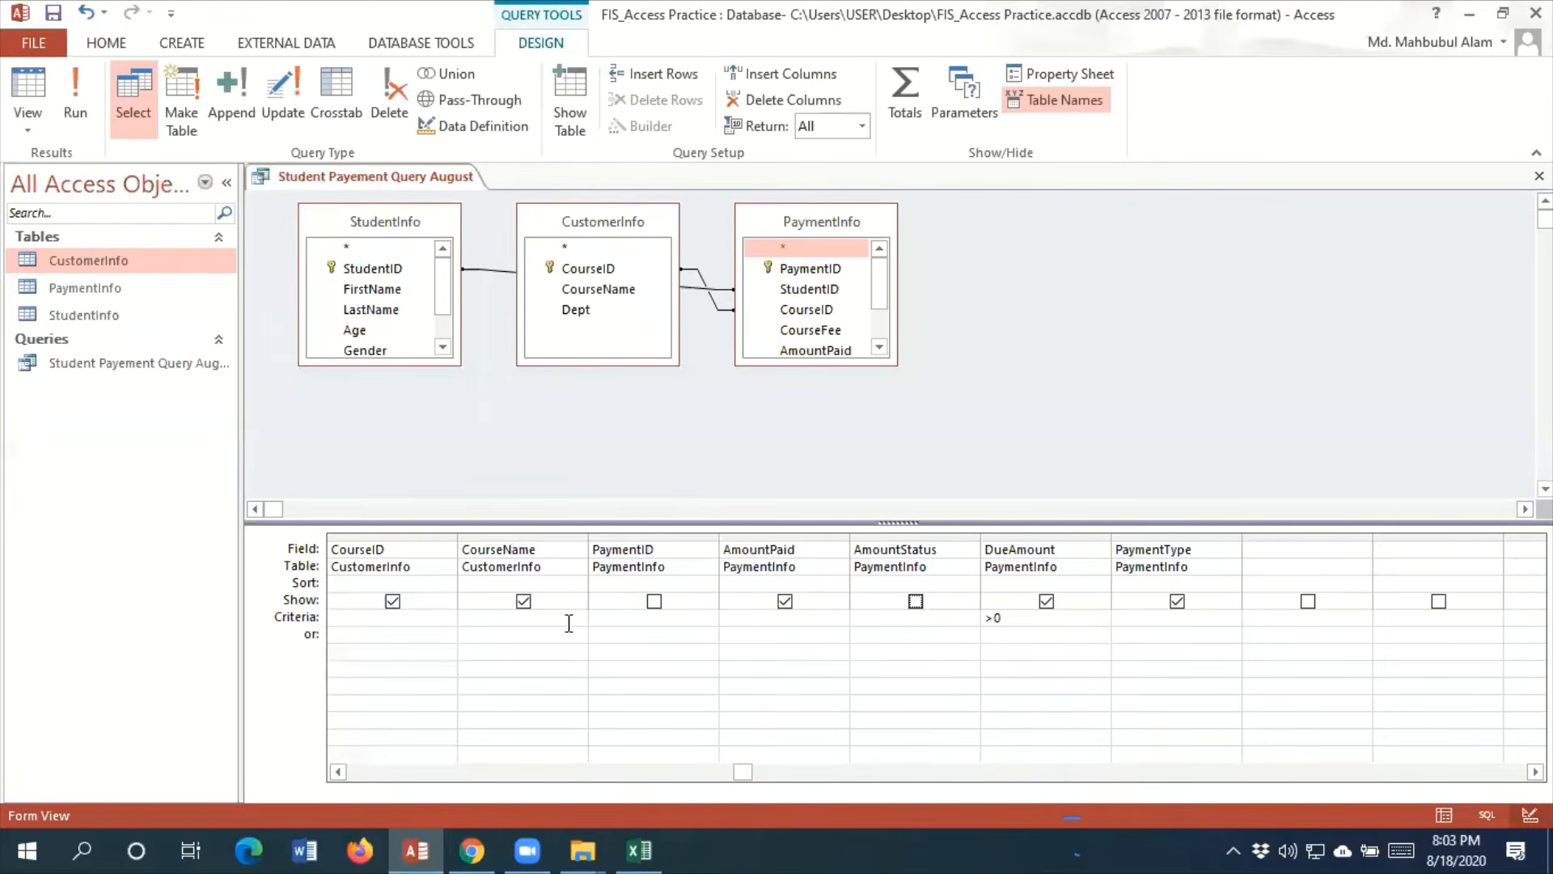
pyautogui.click(75, 95)
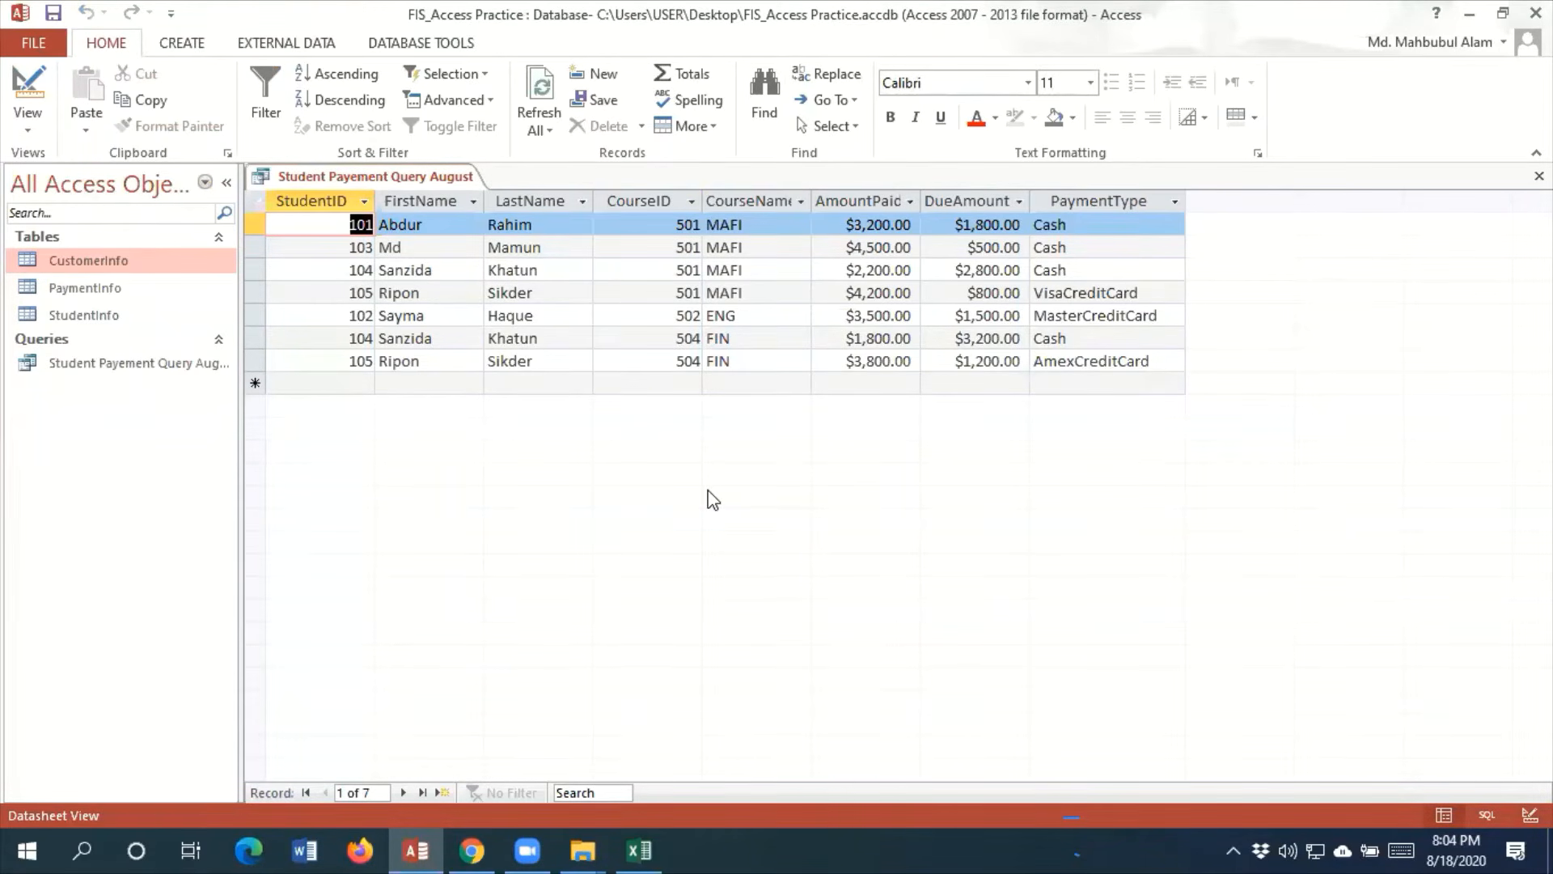
pyautogui.click(30, 129)
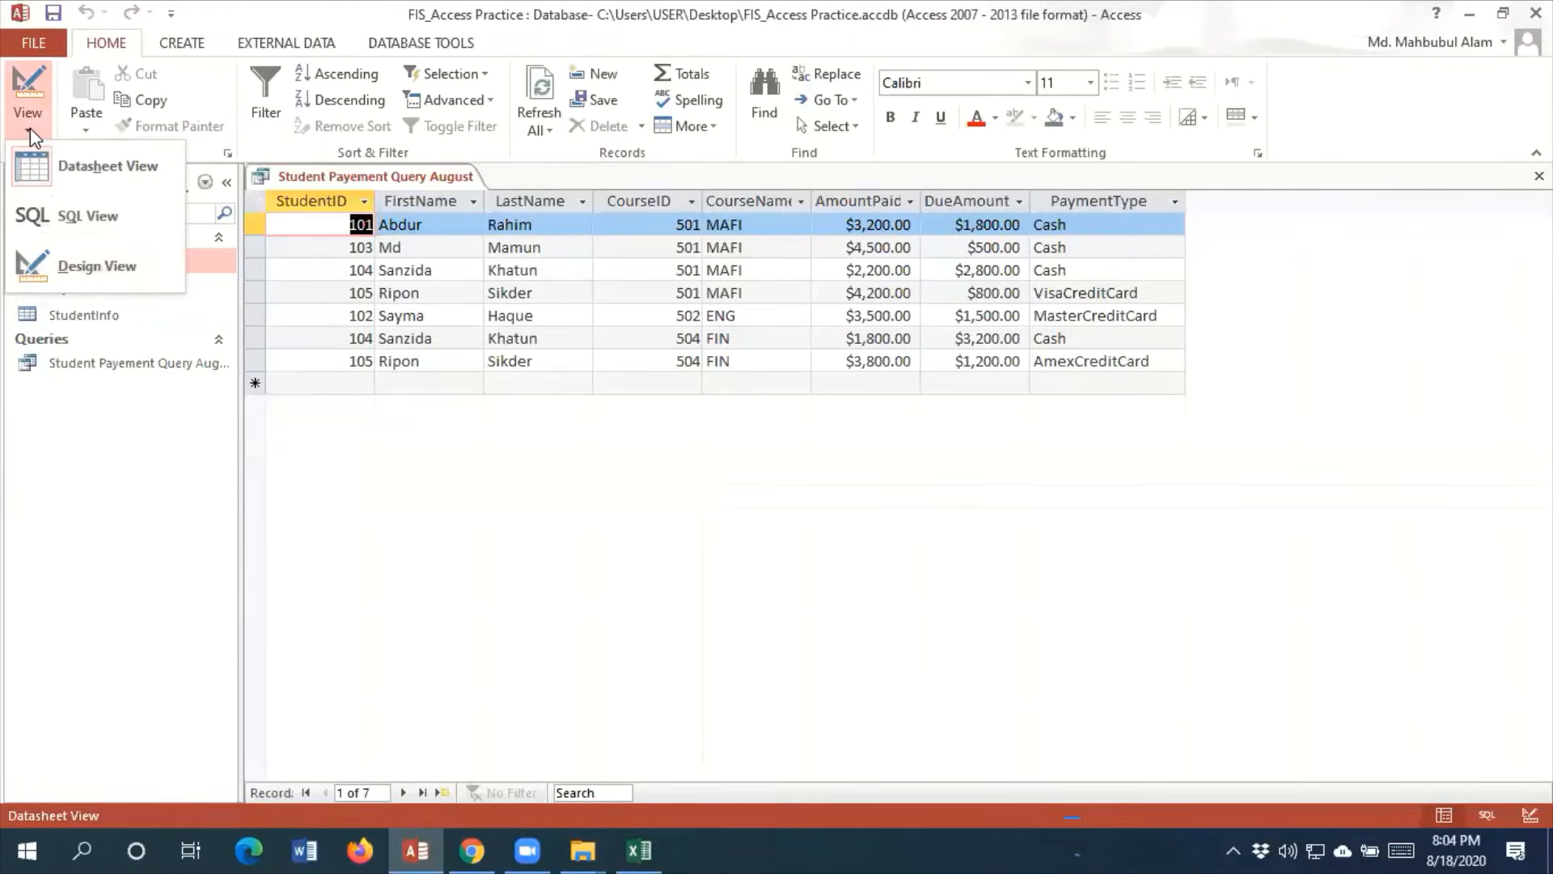
pyautogui.click(87, 267)
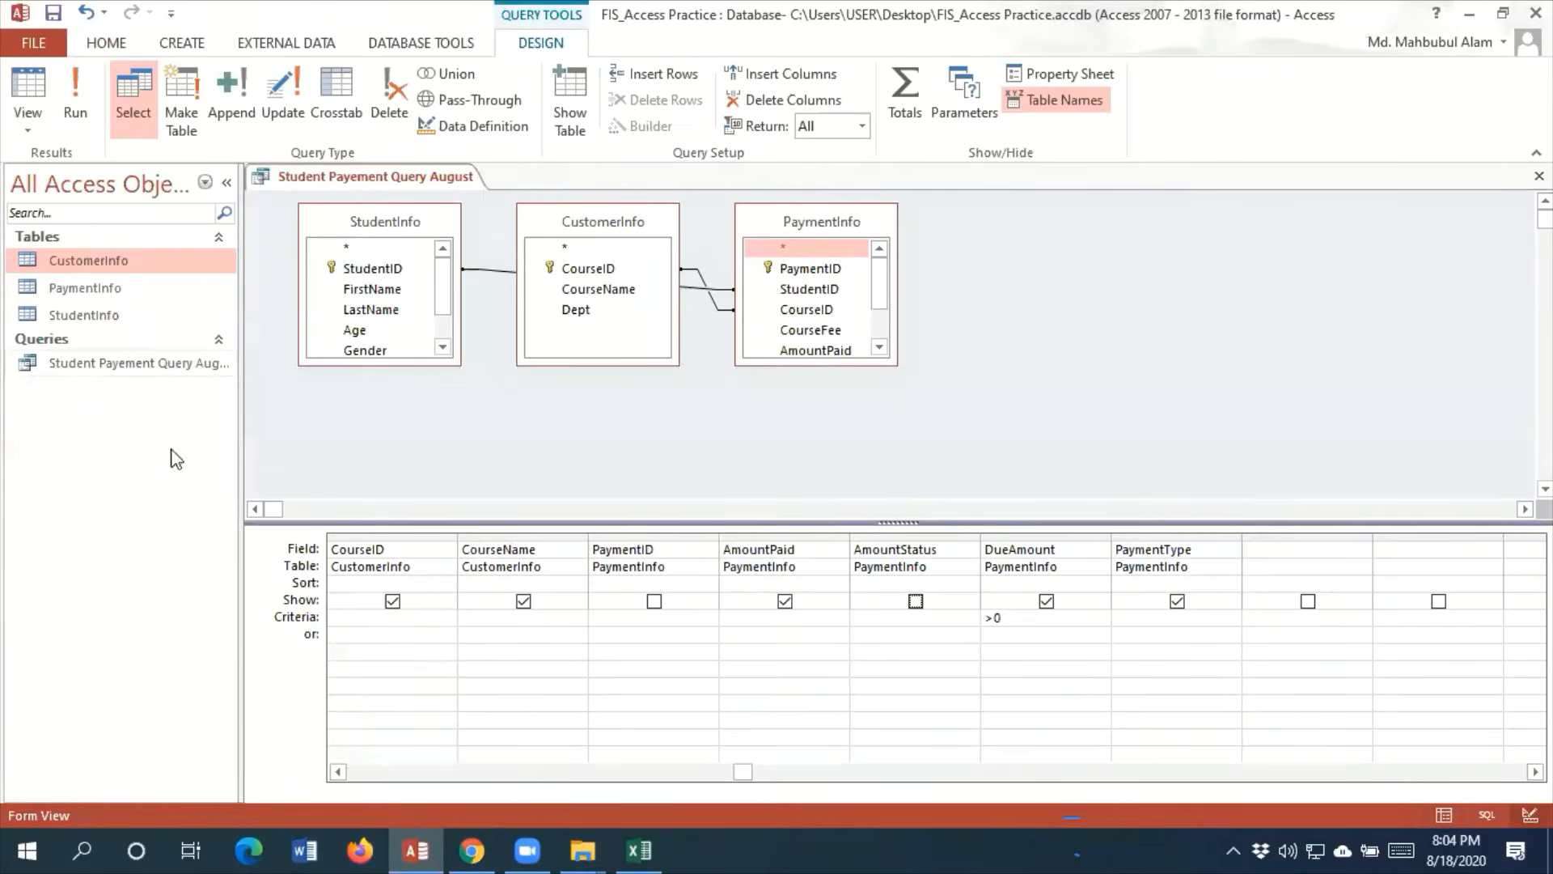
# Fill the empty query column after PaymentType with table StudentInfo and field City
pyautogui.click(1278, 546)
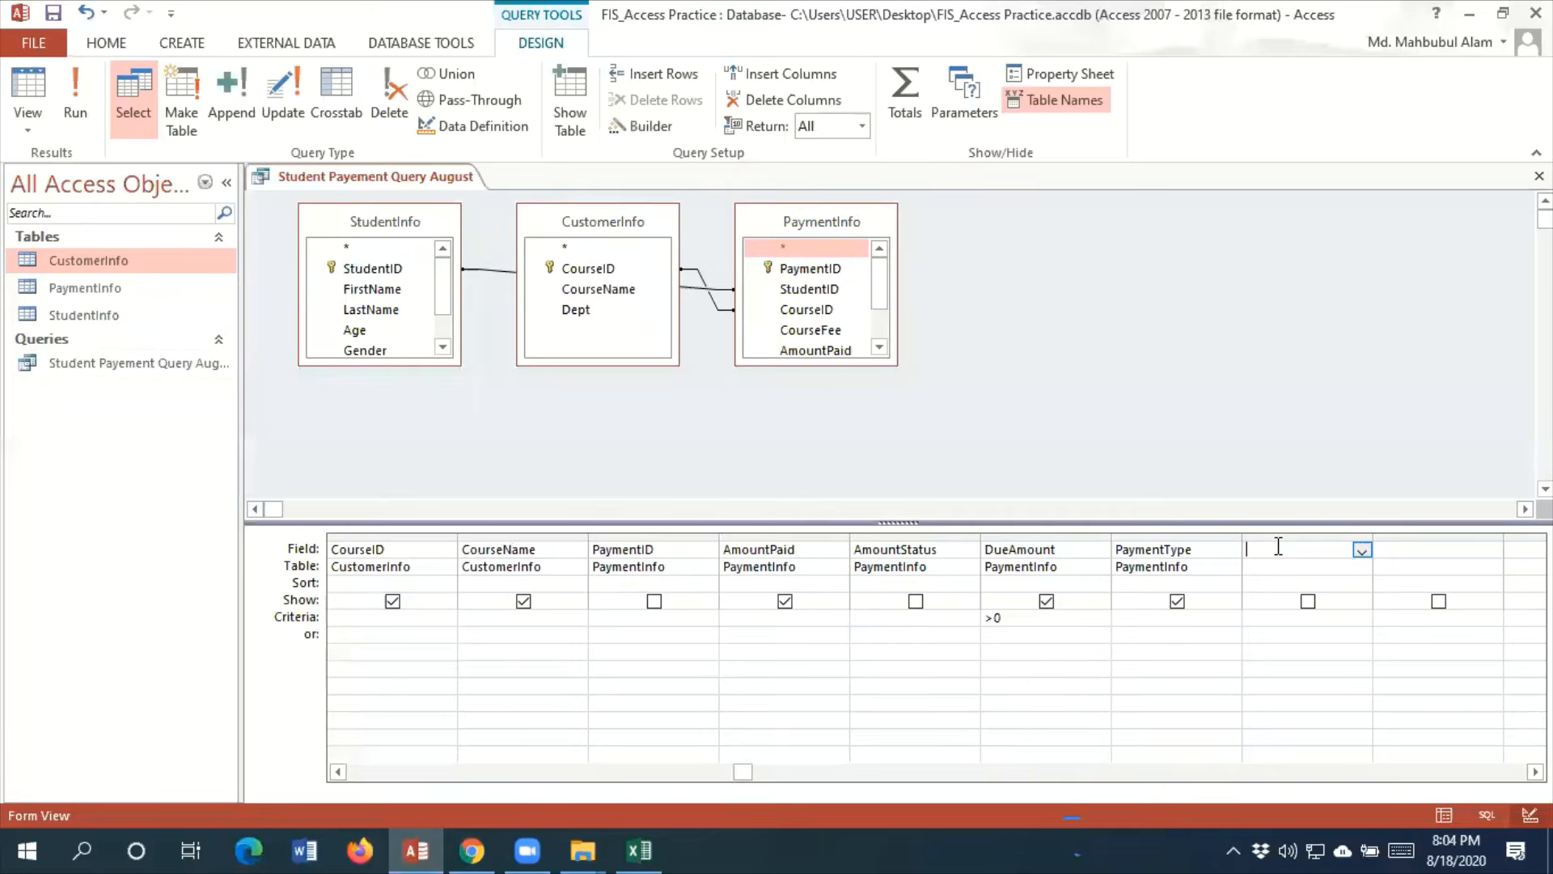
pyautogui.click(290, 544)
pyautogui.click(1362, 551)
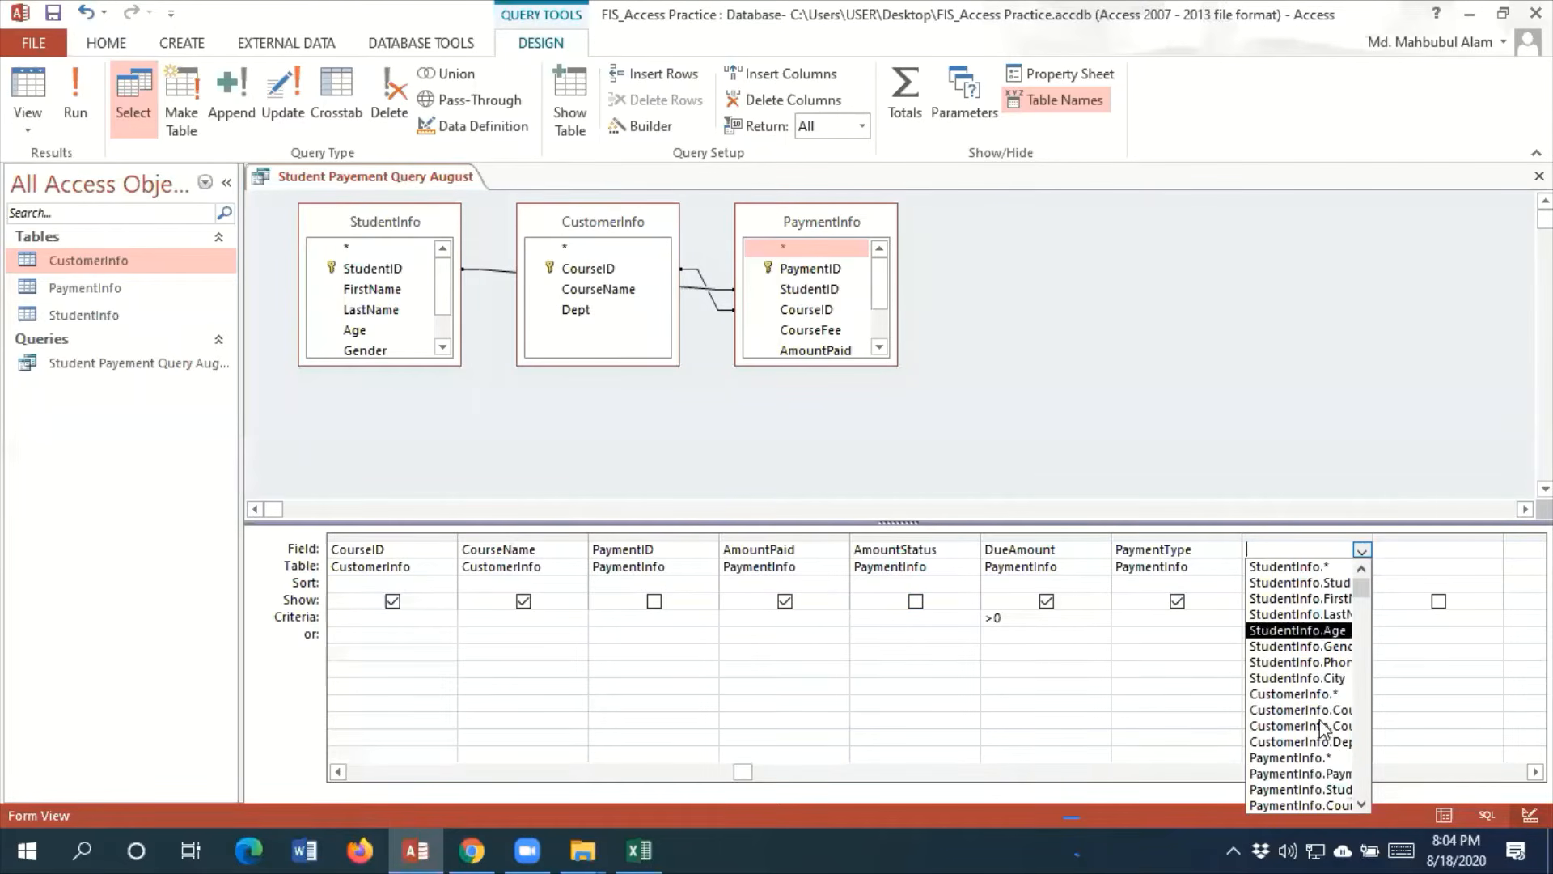
pyautogui.click(310, 580)
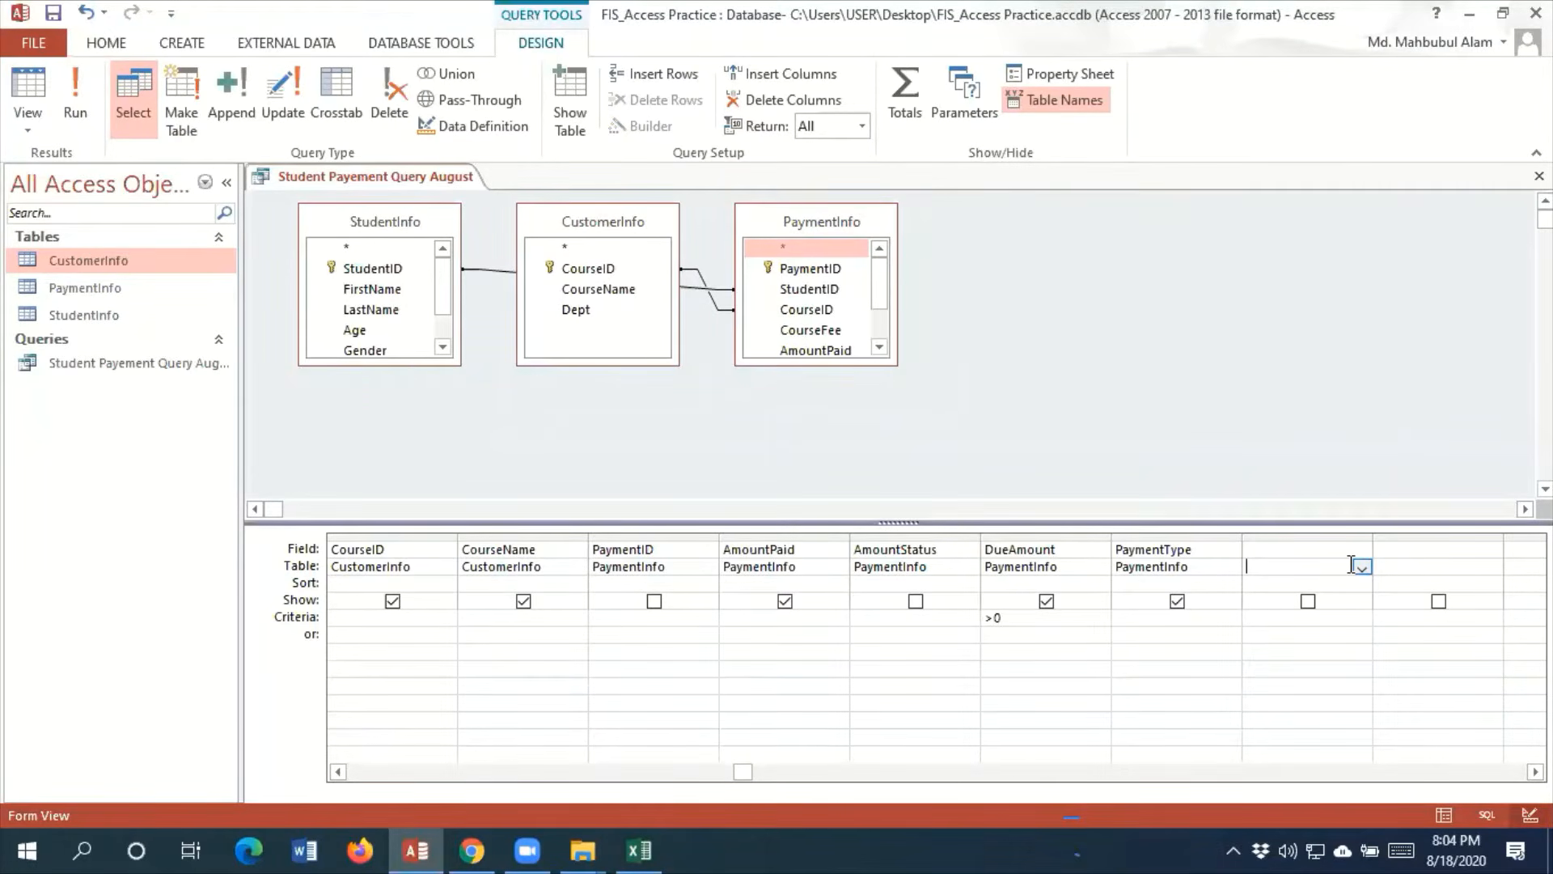
pyautogui.click(1364, 568)
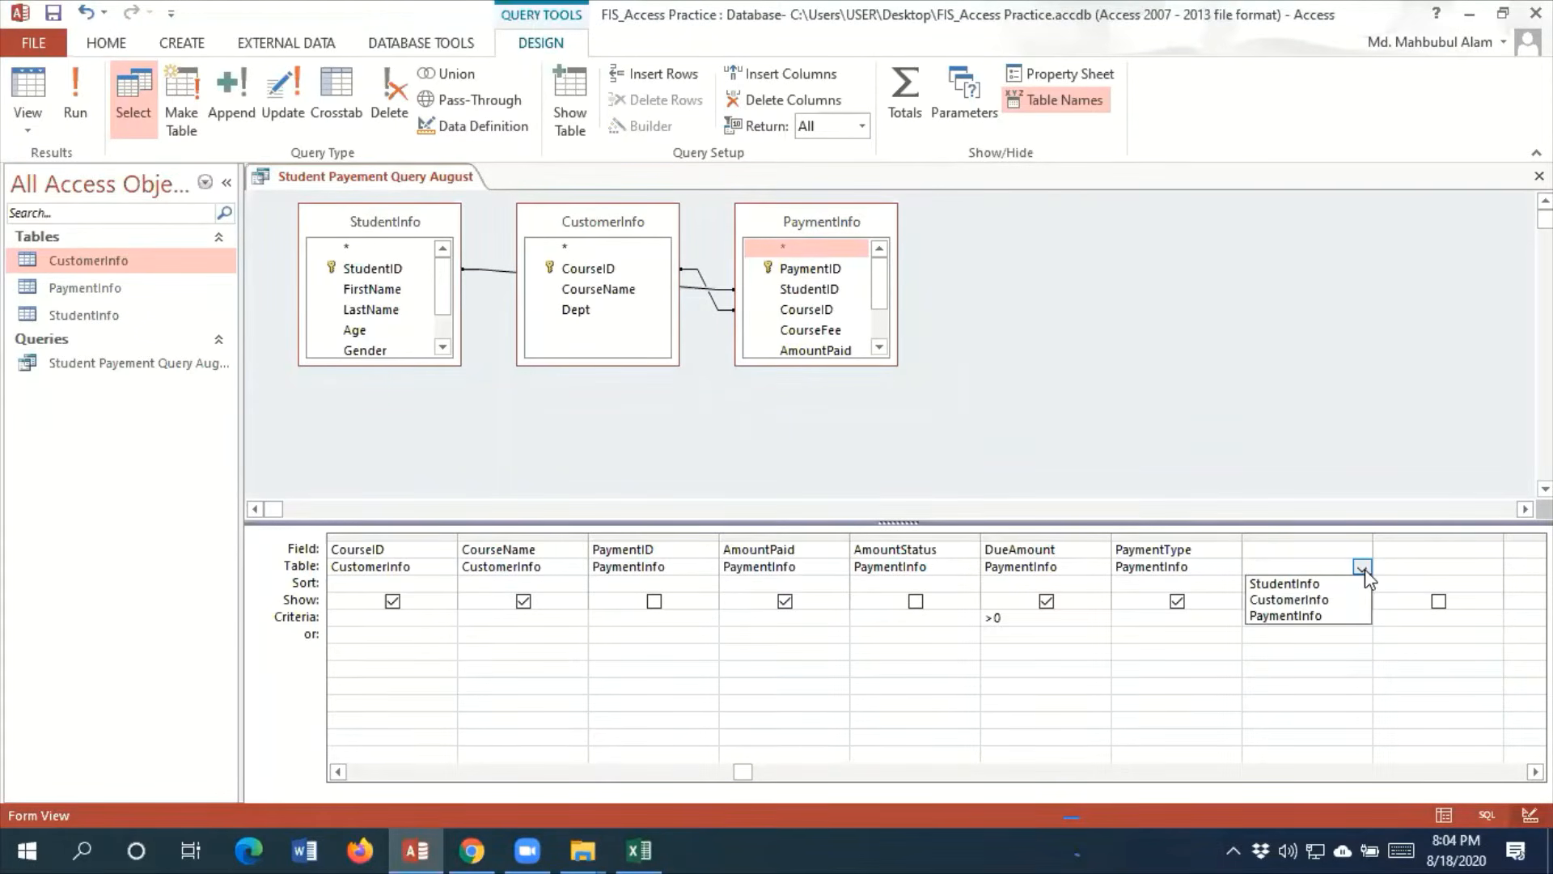
pyautogui.click(1303, 585)
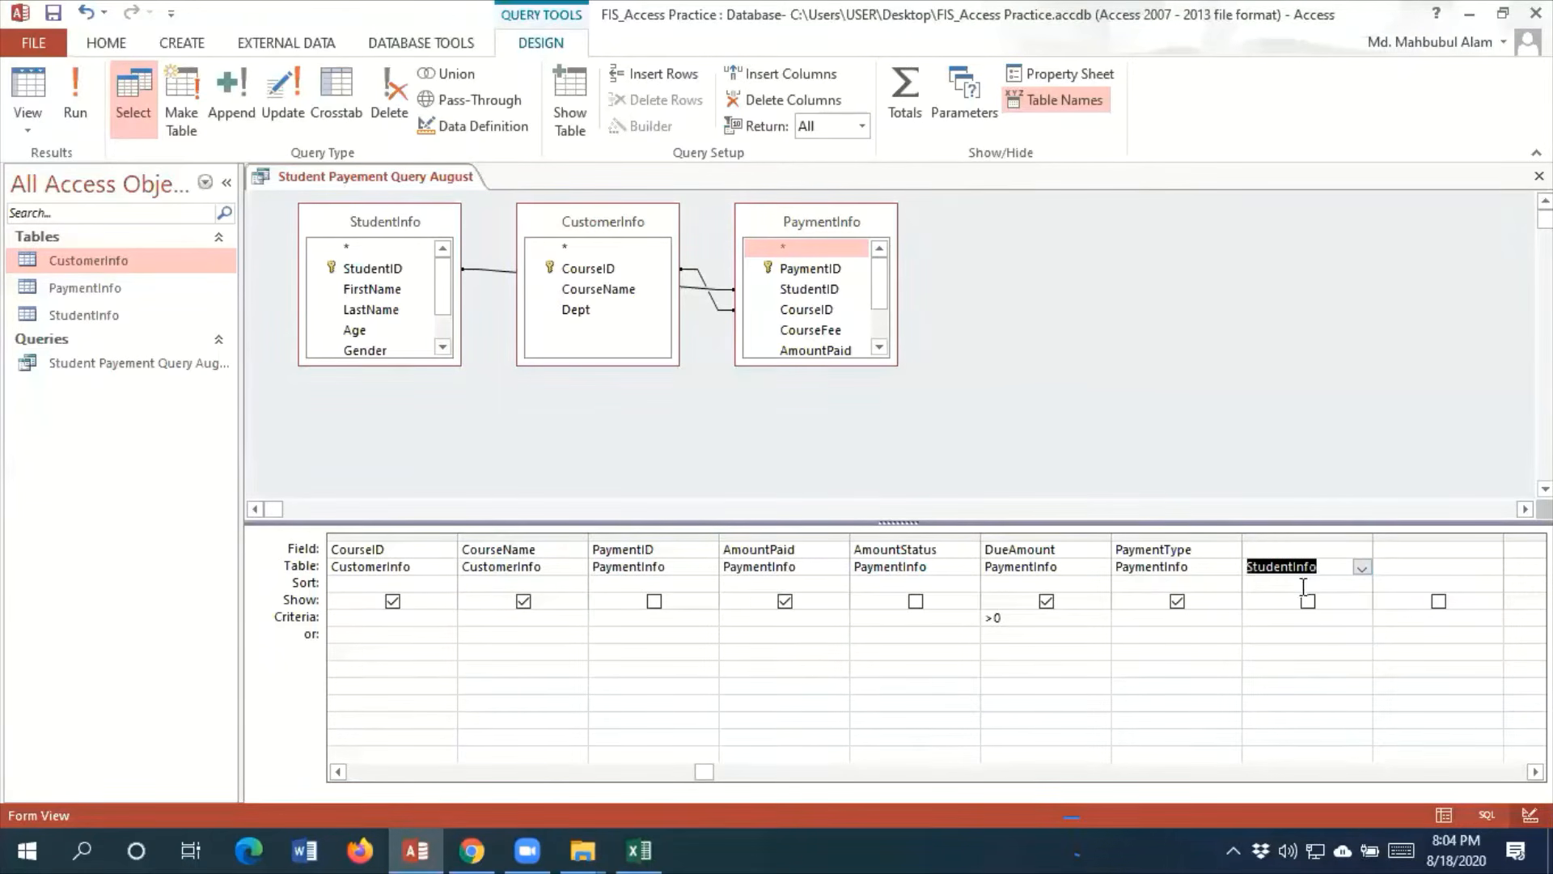
pyautogui.click(1331, 547)
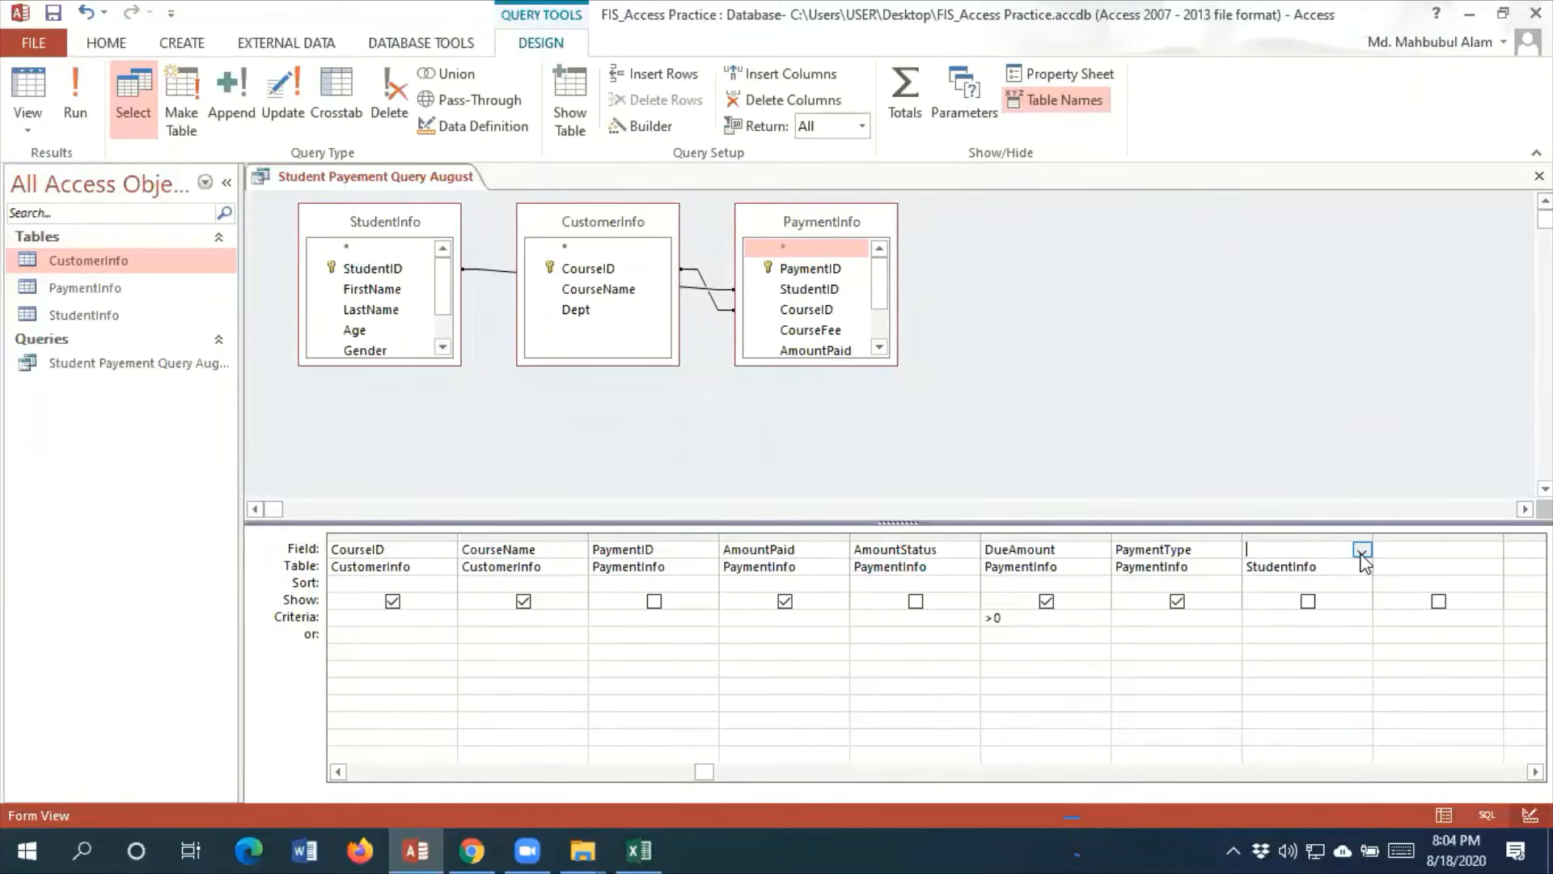
pyautogui.click(1363, 552)
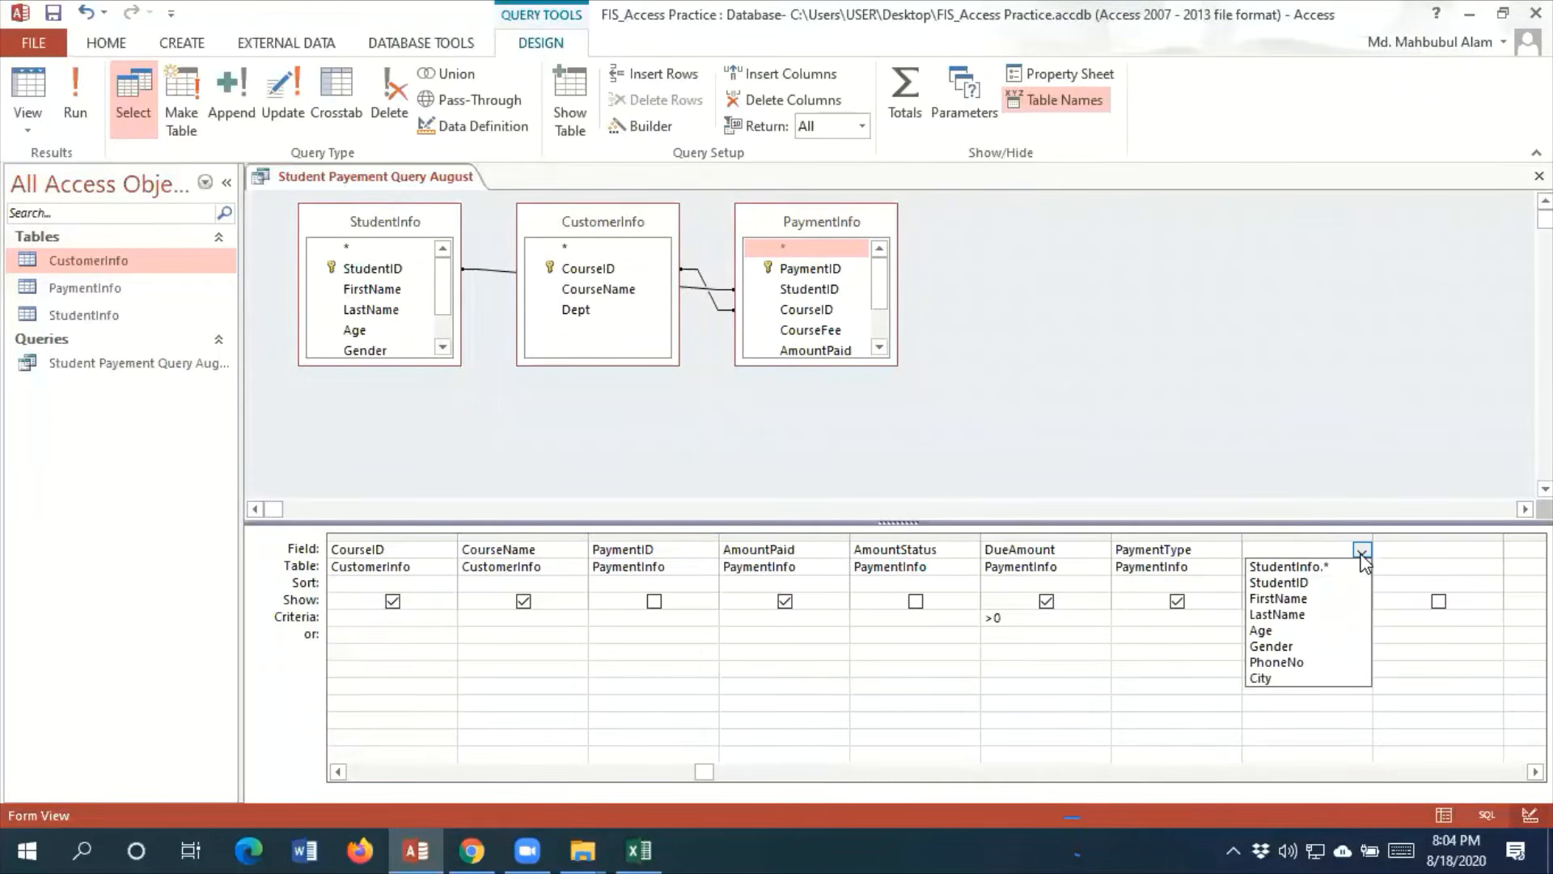
pyautogui.click(1273, 680)
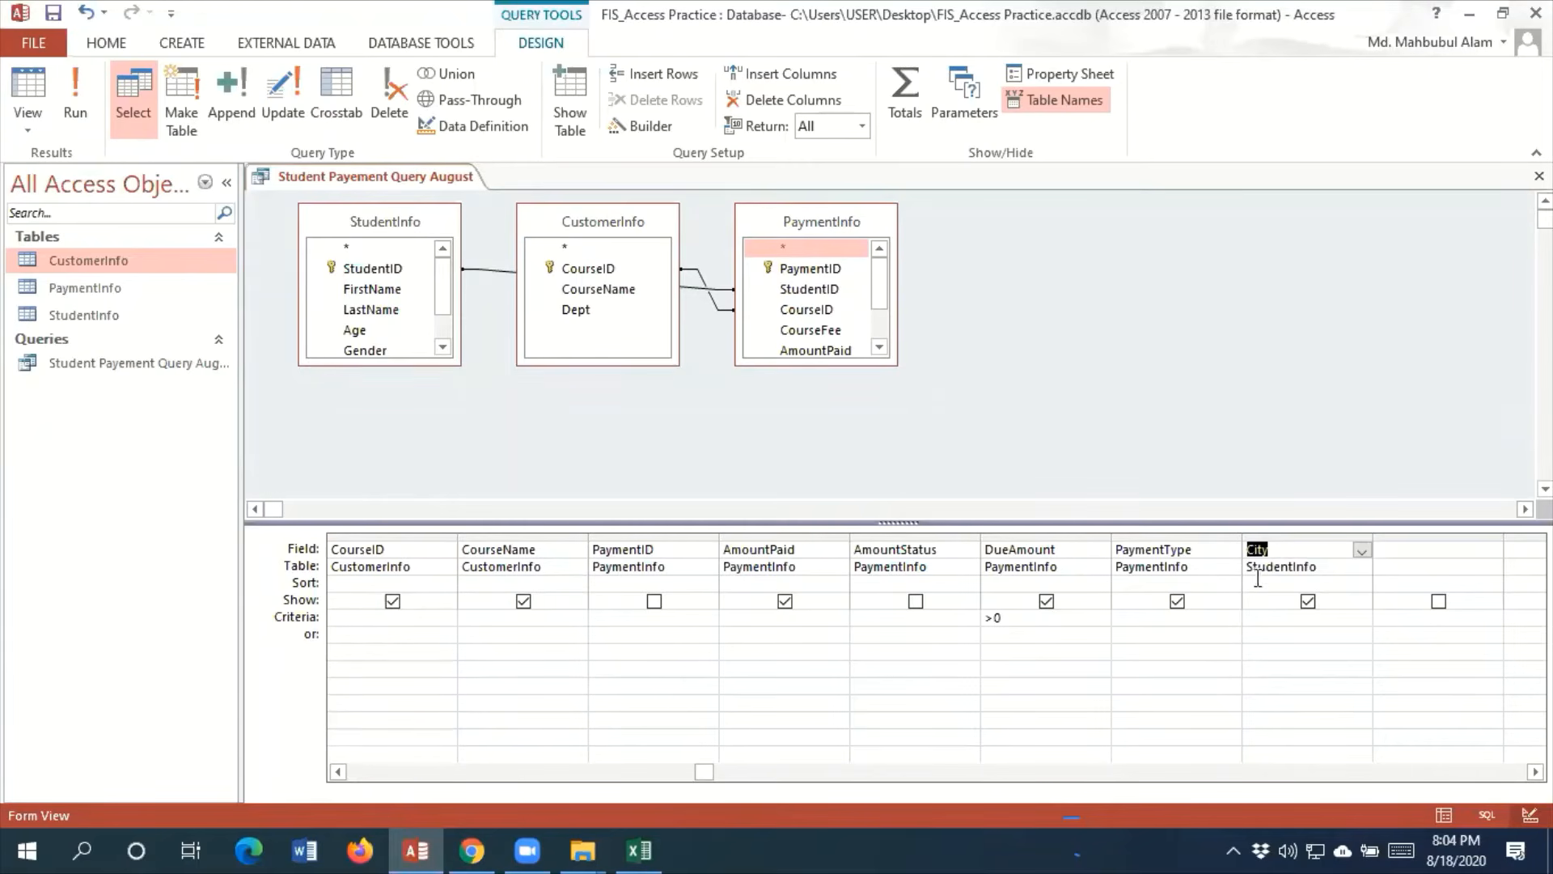
# Clear the StudentInfo table and City field entries from the column after PaymentType
pyautogui.press('Down')
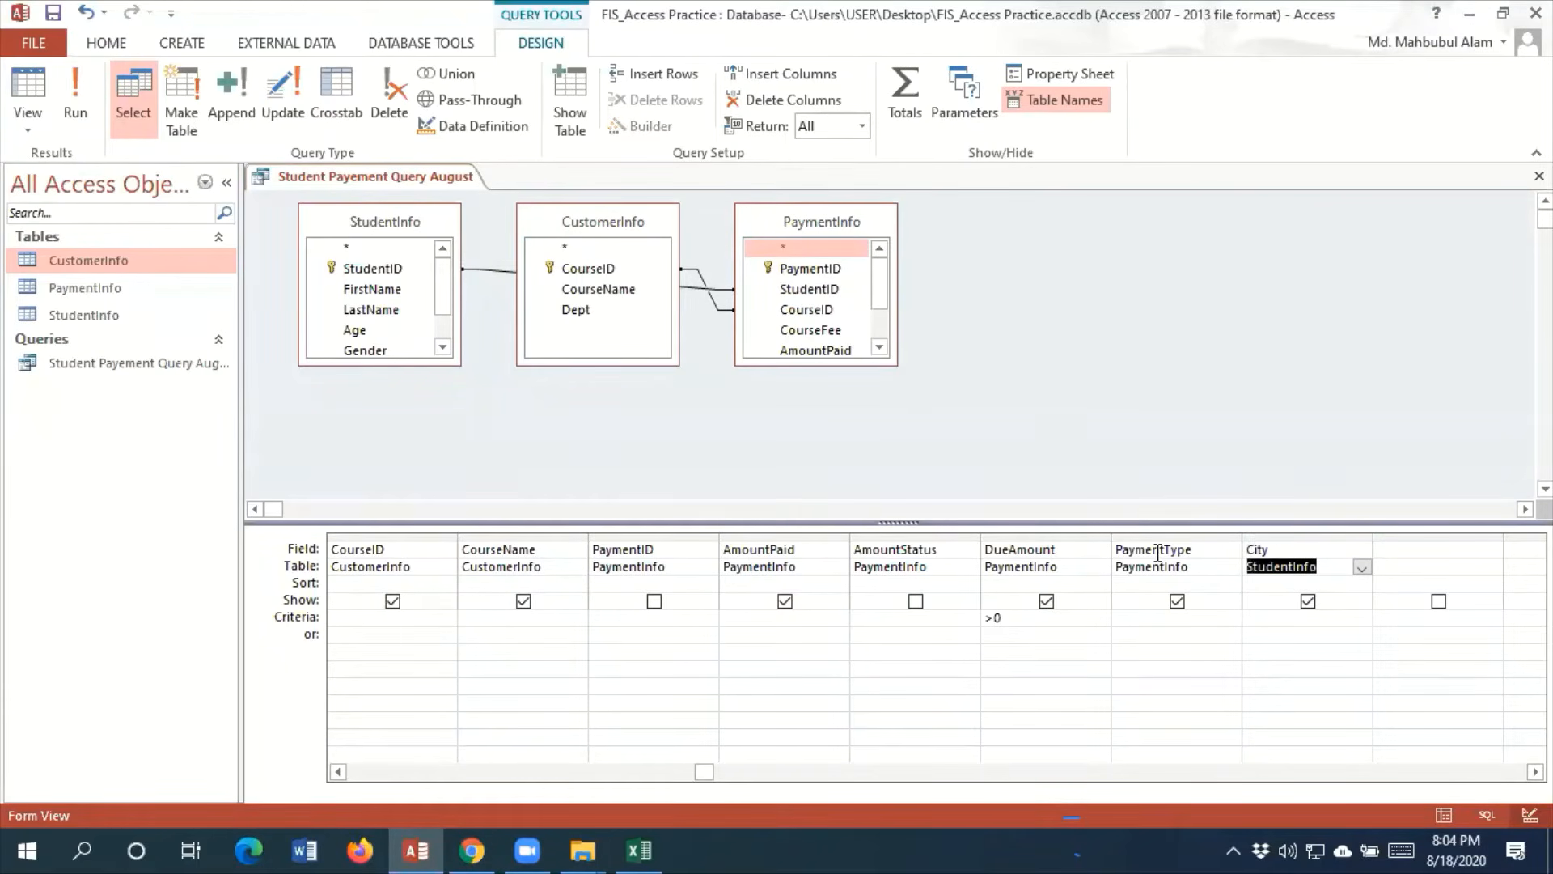
pyautogui.press('Delete')
pyautogui.press('Up')
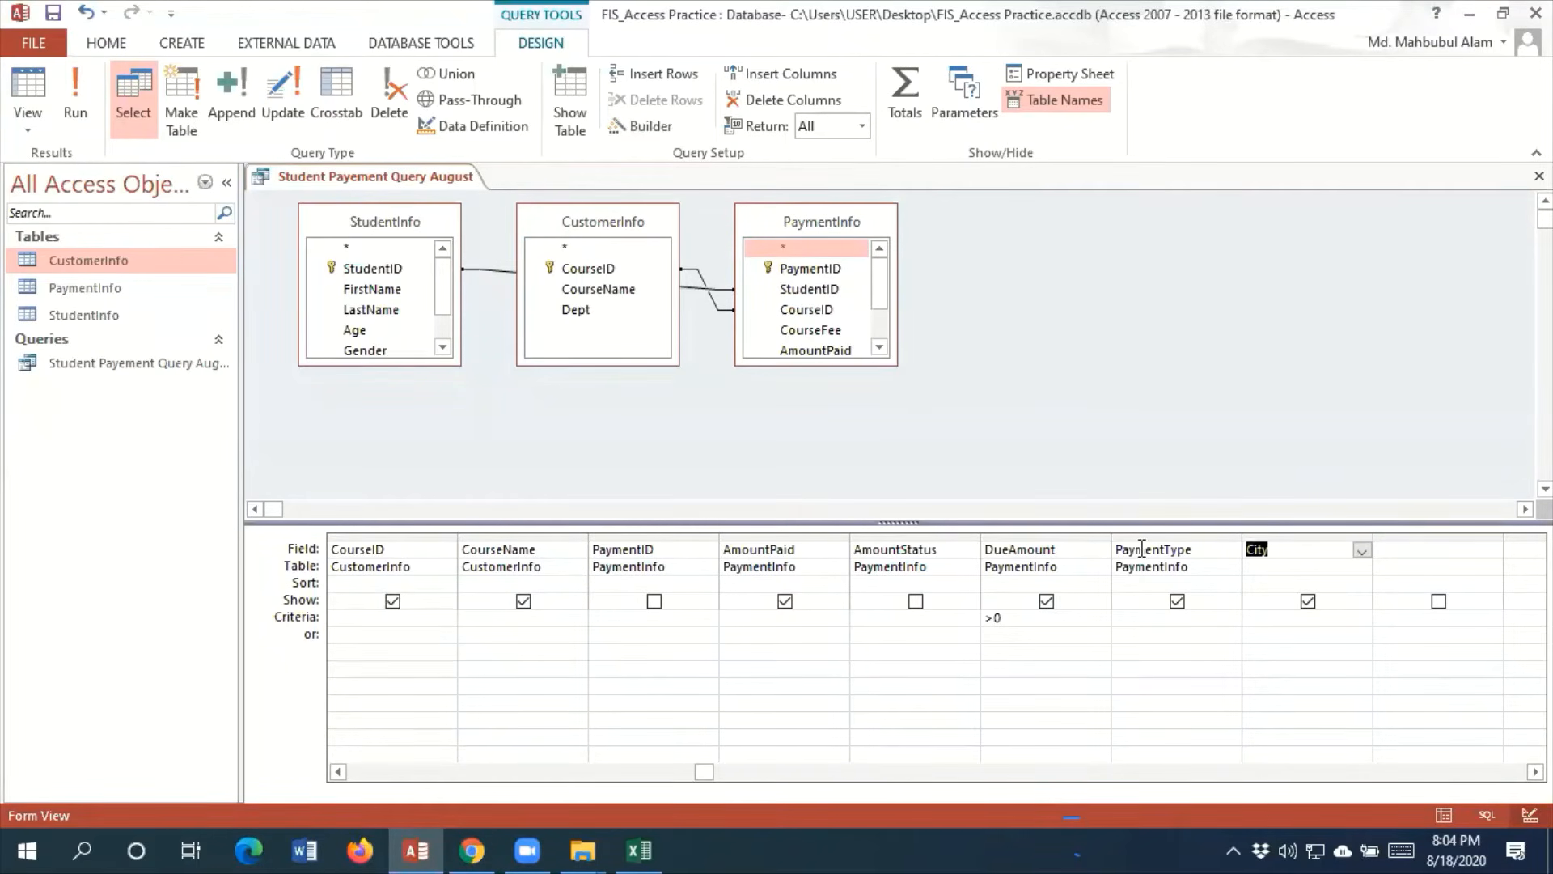
pyautogui.press('Delete')
# Add City from the enlarged StudentInfo field list to the column after PaymentType and run the query
pyautogui.moveTo(457, 364); pyautogui.dragTo(479, 421)
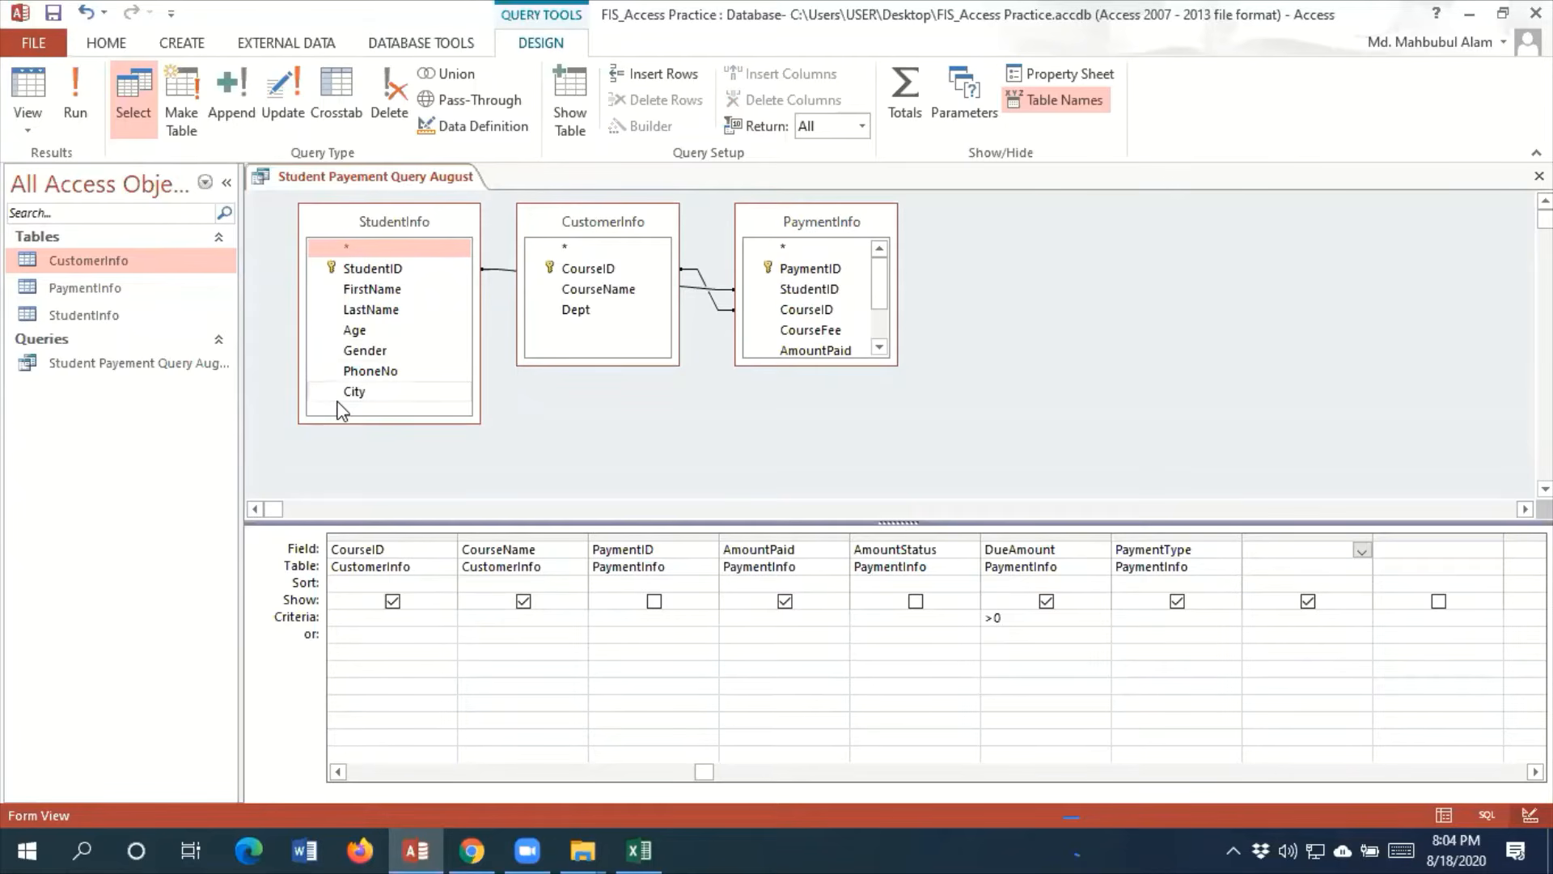
pyautogui.click(1278, 549)
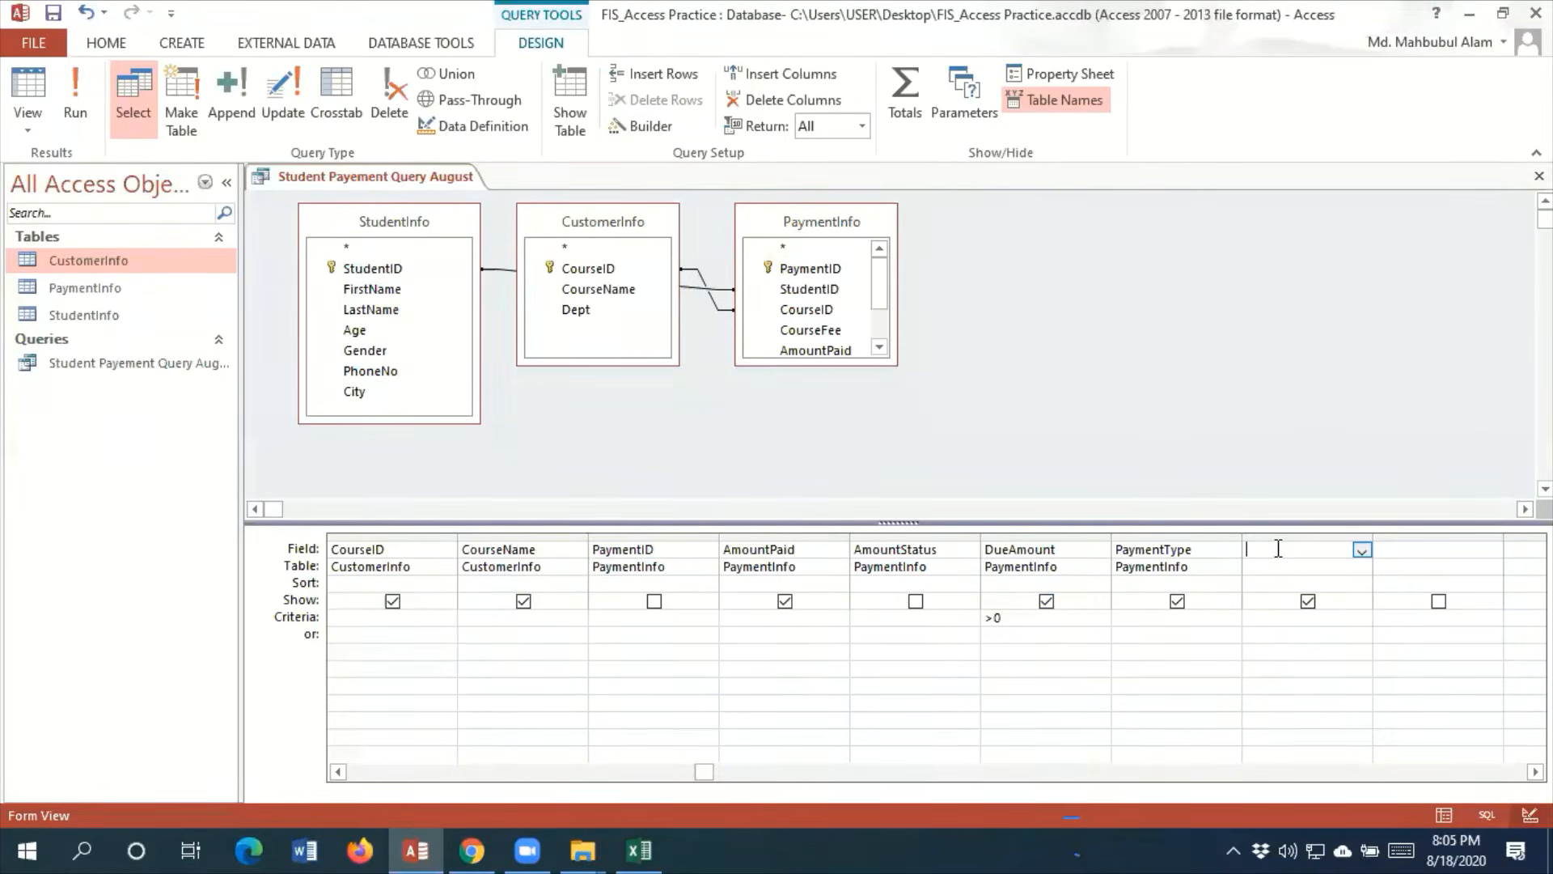
pyautogui.click(1205, 552)
pyautogui.click(682, 547)
pyautogui.moveTo(697, 773); pyautogui.dragTo(842, 806)
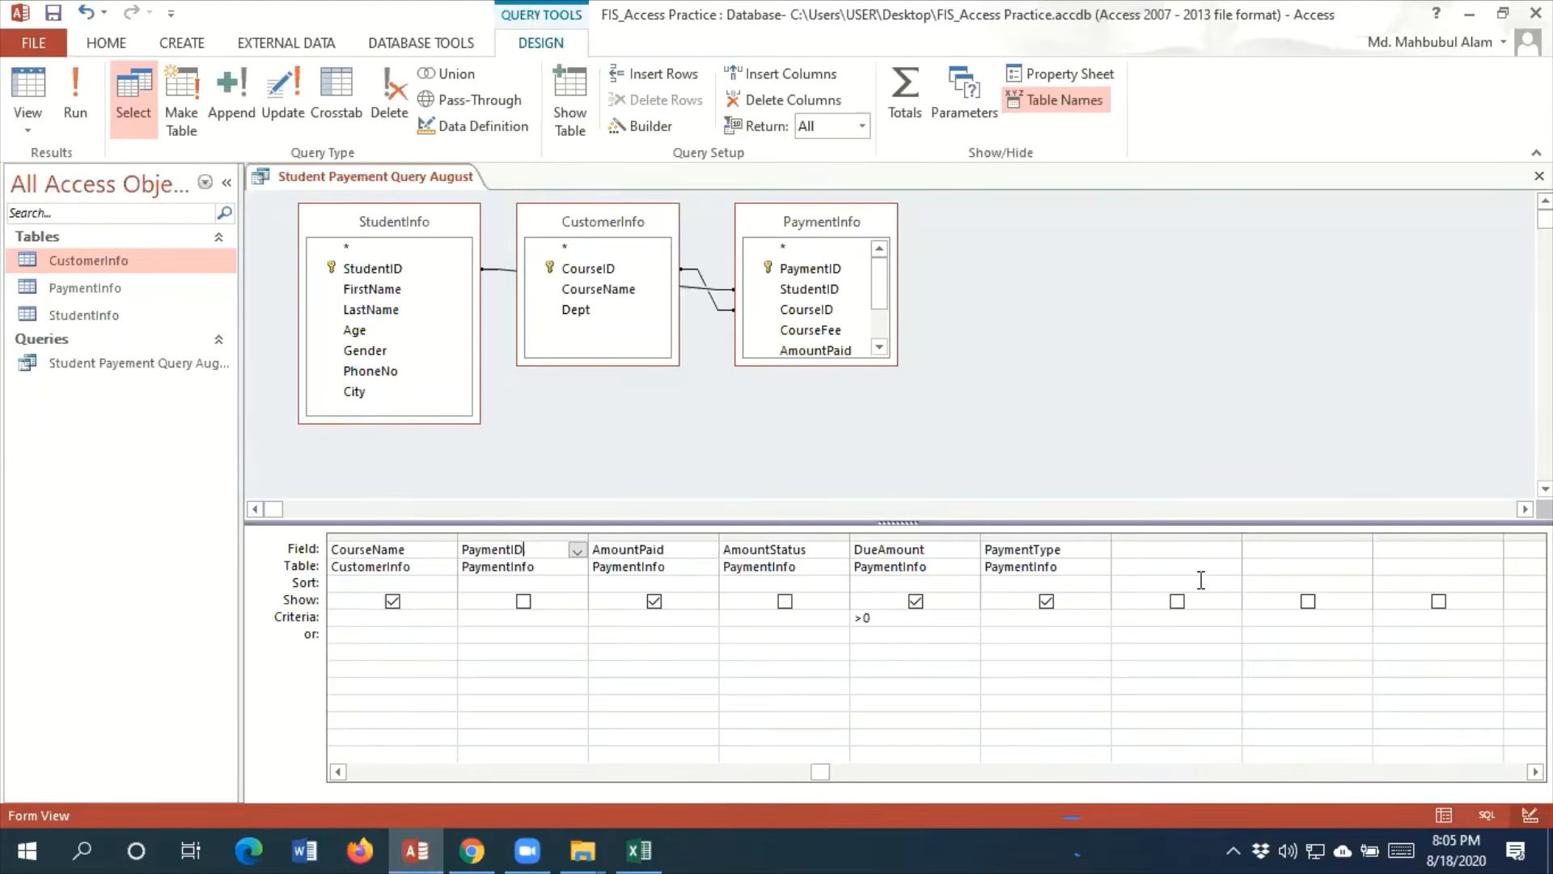
pyautogui.click(1158, 547)
pyautogui.doubleClick(356, 392)
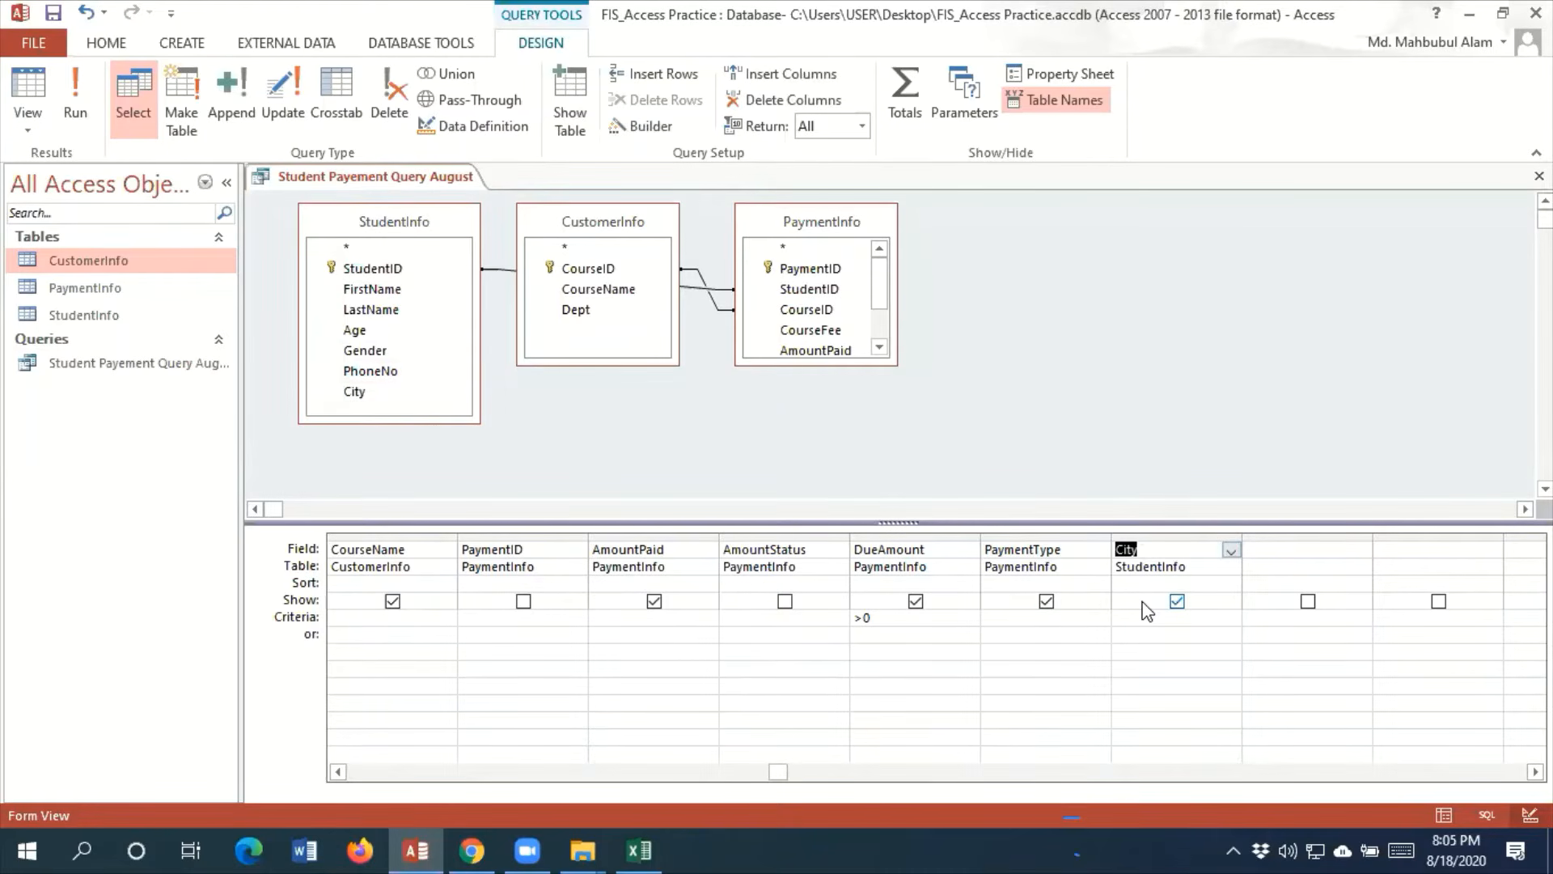
pyautogui.click(97, 136)
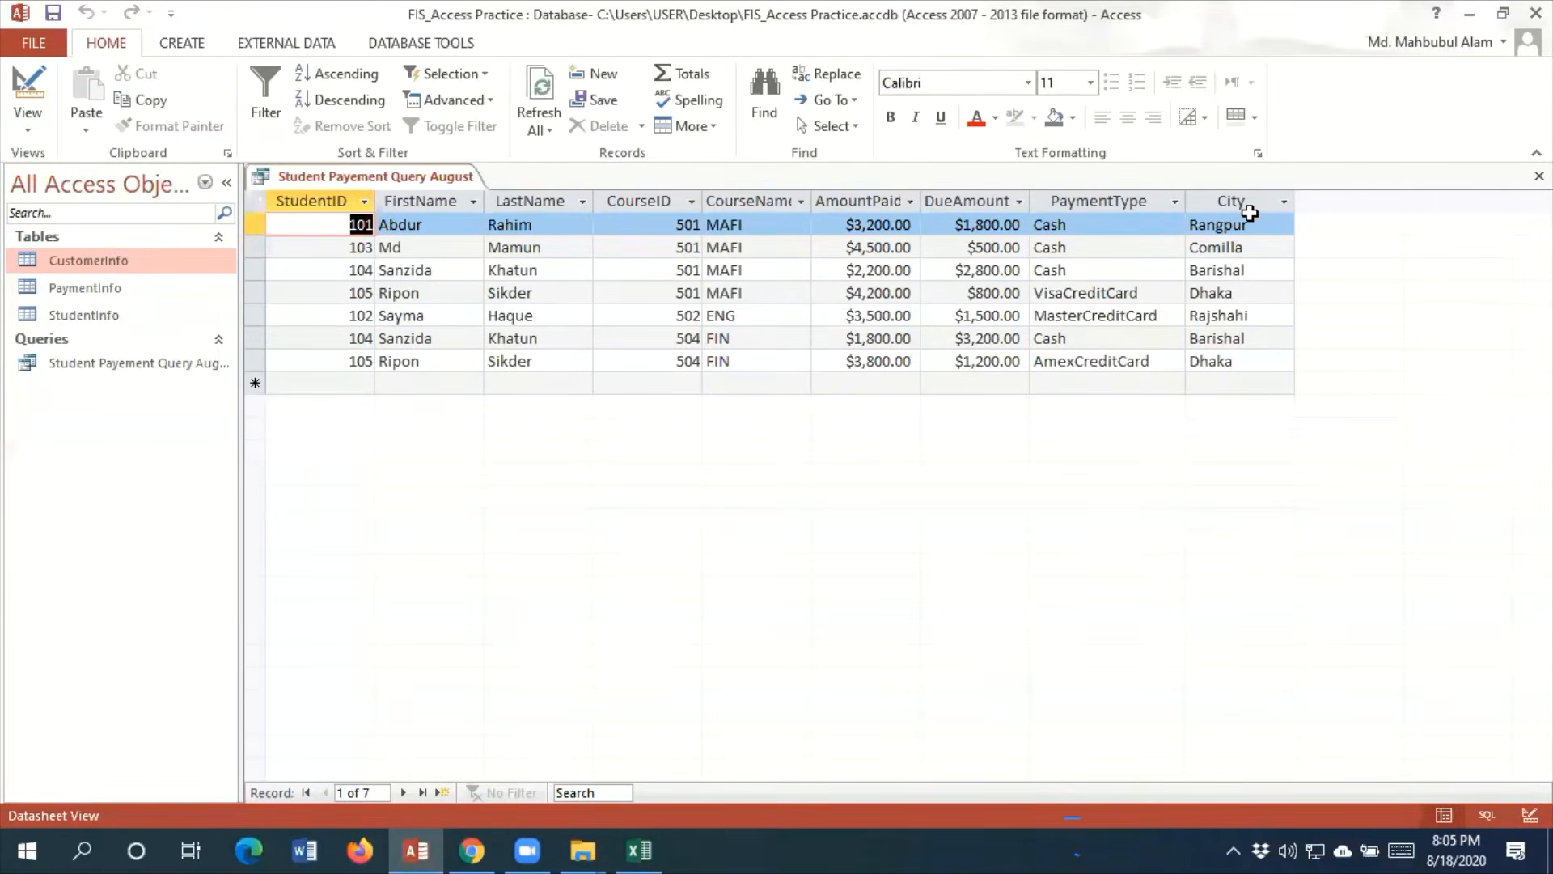
# Move the City column between LastName and CourseID in the query datasheet
pyautogui.moveTo(1255, 210); pyautogui.dragTo(1258, 221)
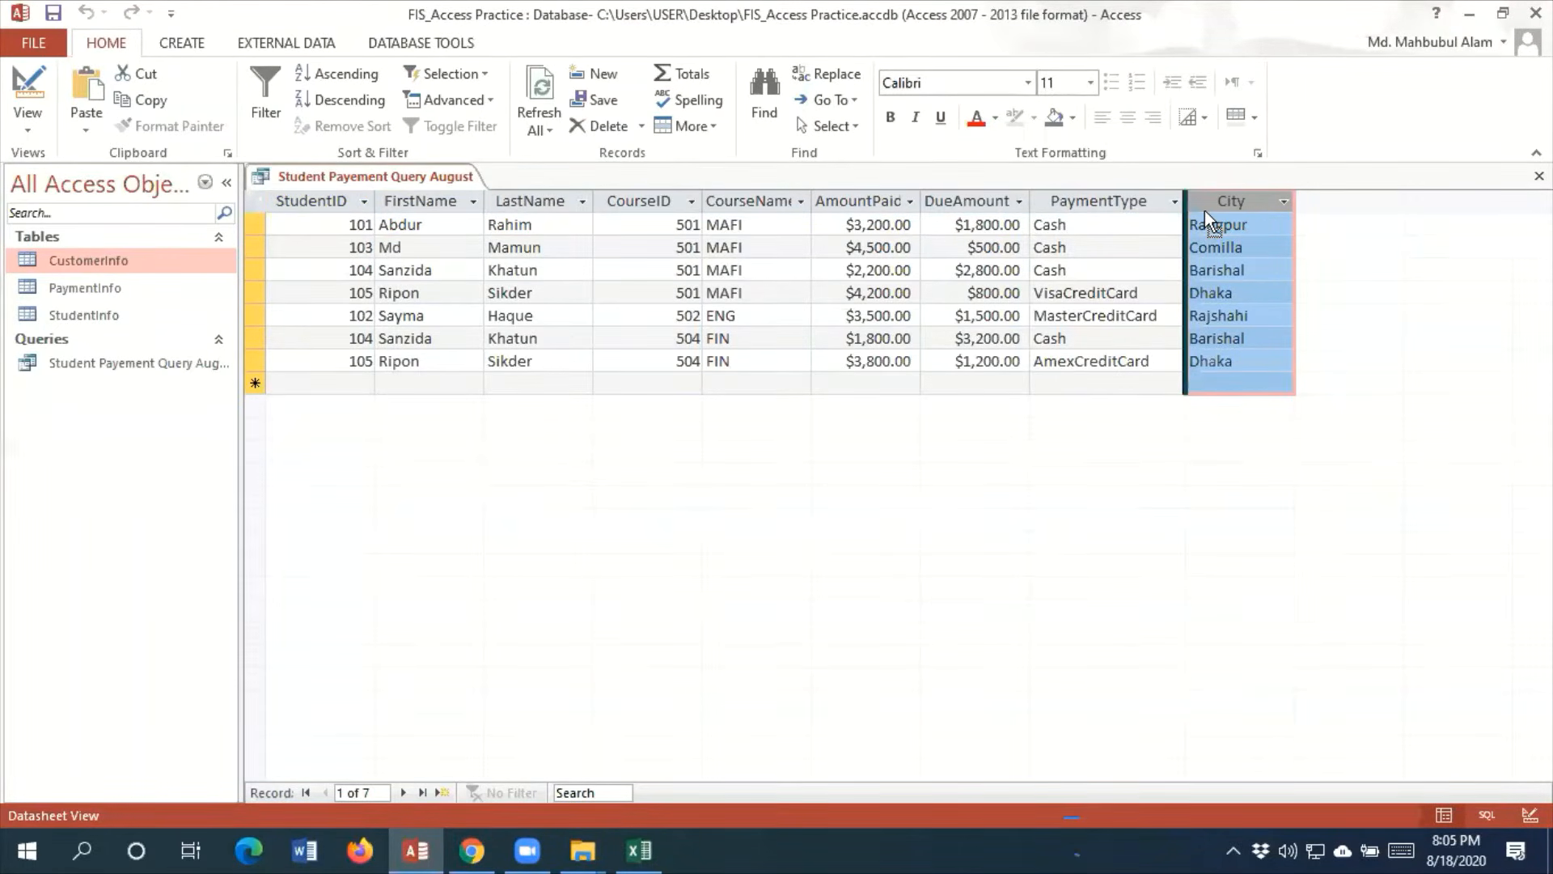
pyautogui.moveTo(1205, 212); pyautogui.dragTo(671, 235)
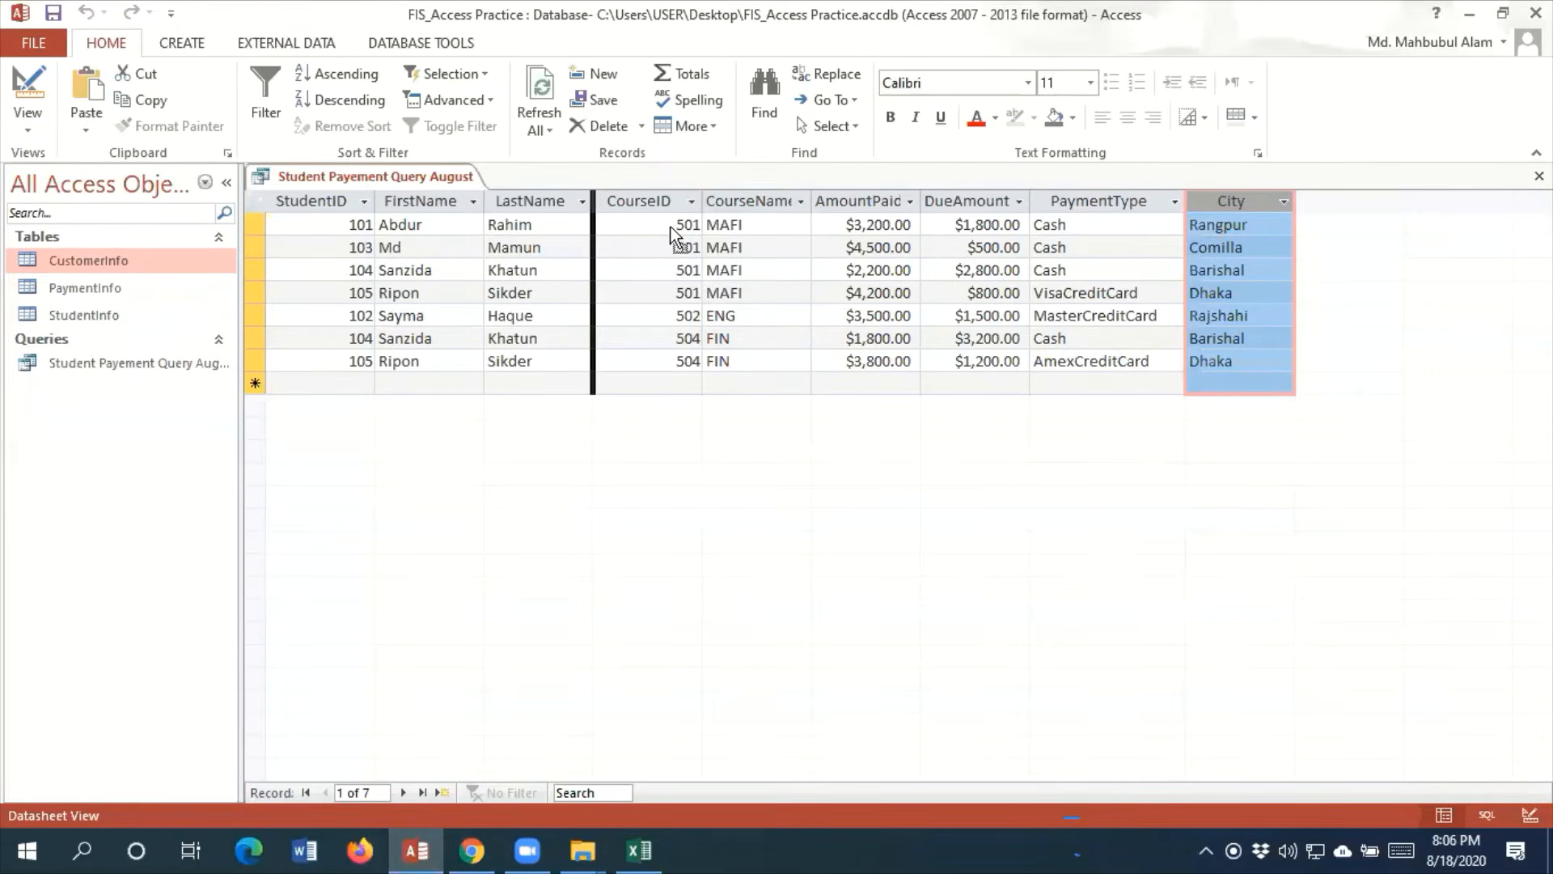
pyautogui.moveTo(672, 235); pyautogui.dragTo(672, 234)
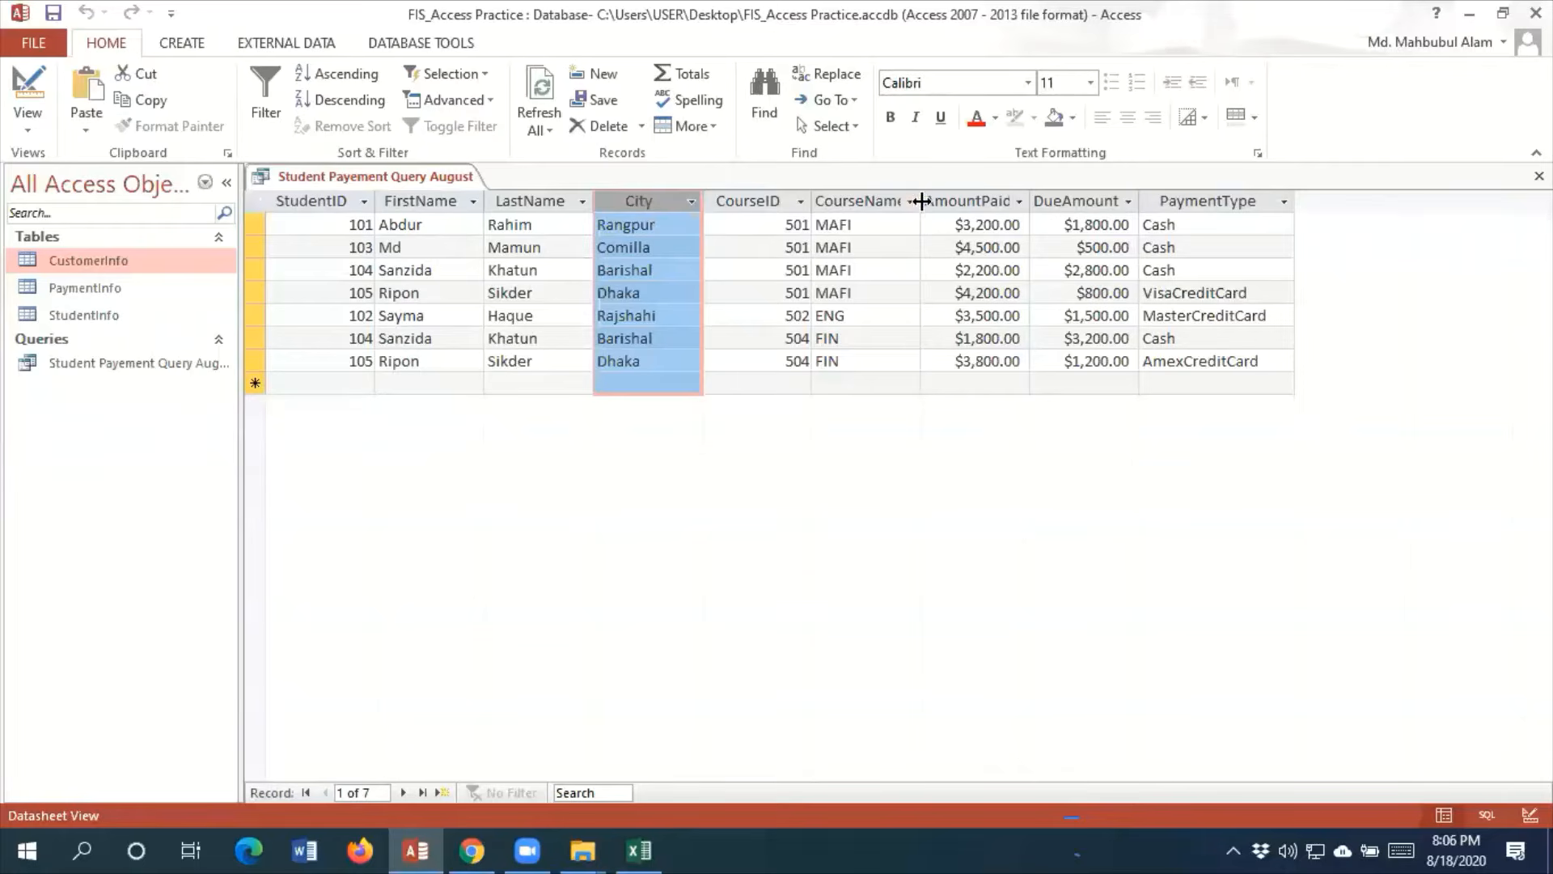
# Widen the CourseName, AmountPaid and DueAmount columns so their headings show in full
pyautogui.moveTo(921, 201); pyautogui.dragTo(945, 201)
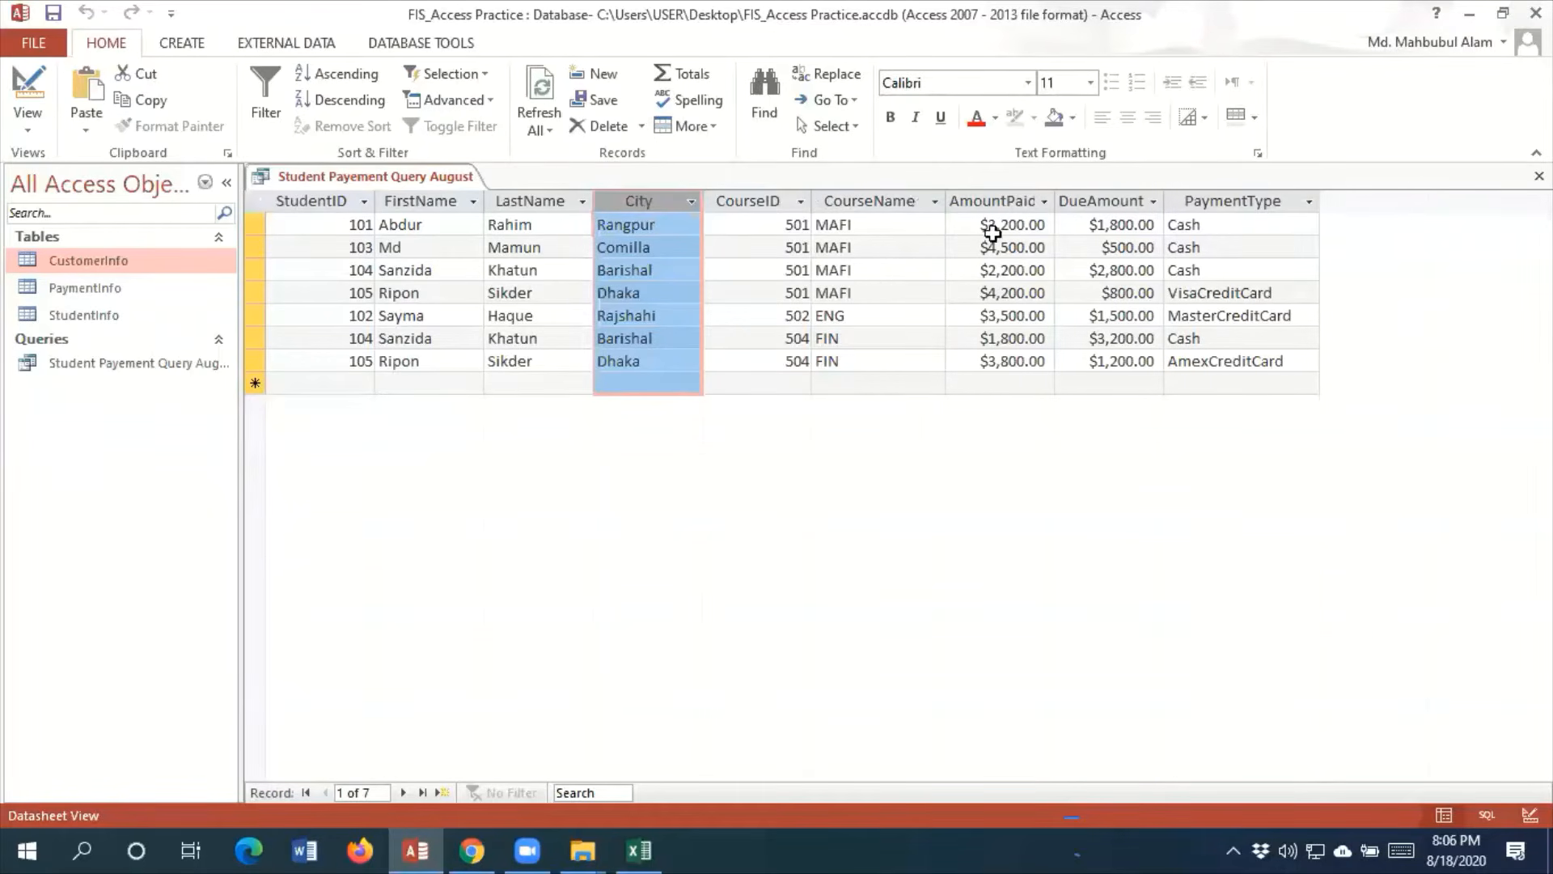
pyautogui.moveTo(1055, 202); pyautogui.dragTo(1075, 202)
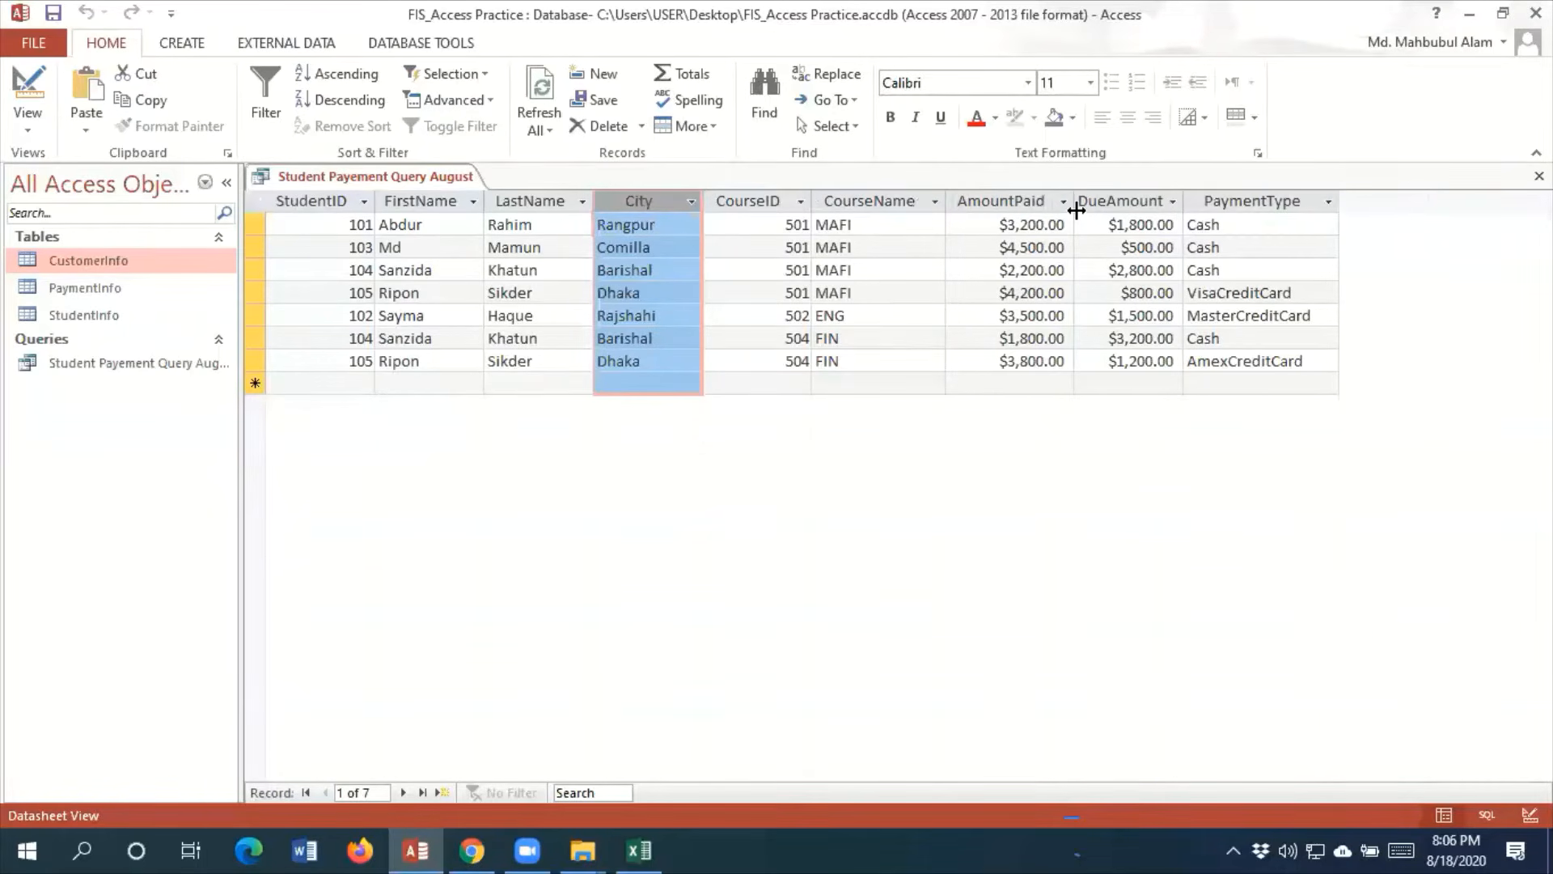
pyautogui.click(1173, 201)
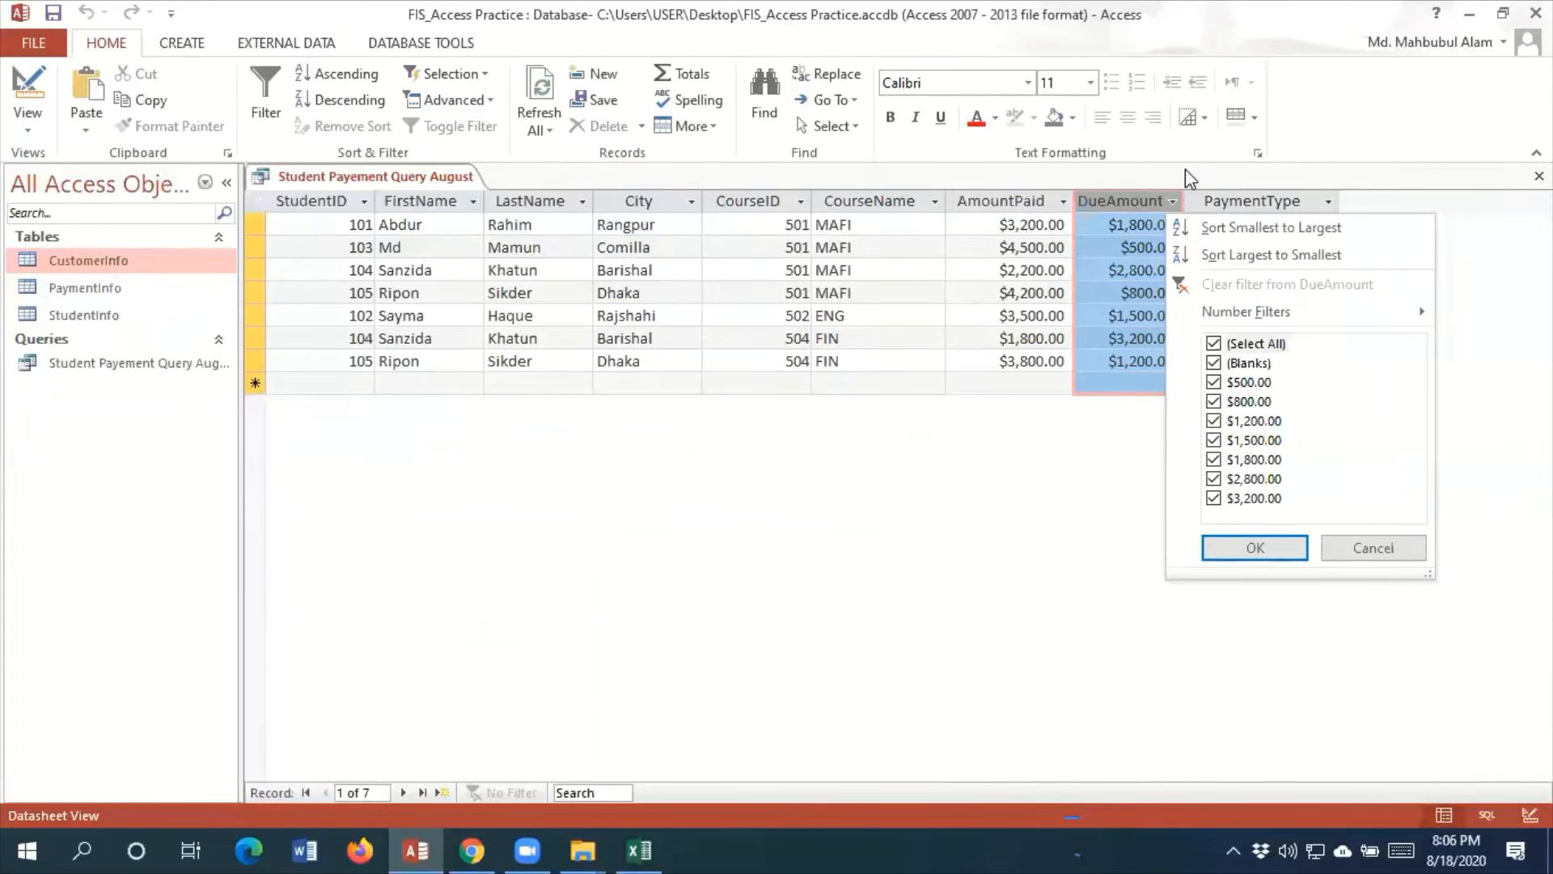
pyautogui.click(1186, 169)
pyautogui.moveTo(1183, 197); pyautogui.dragTo(1199, 194)
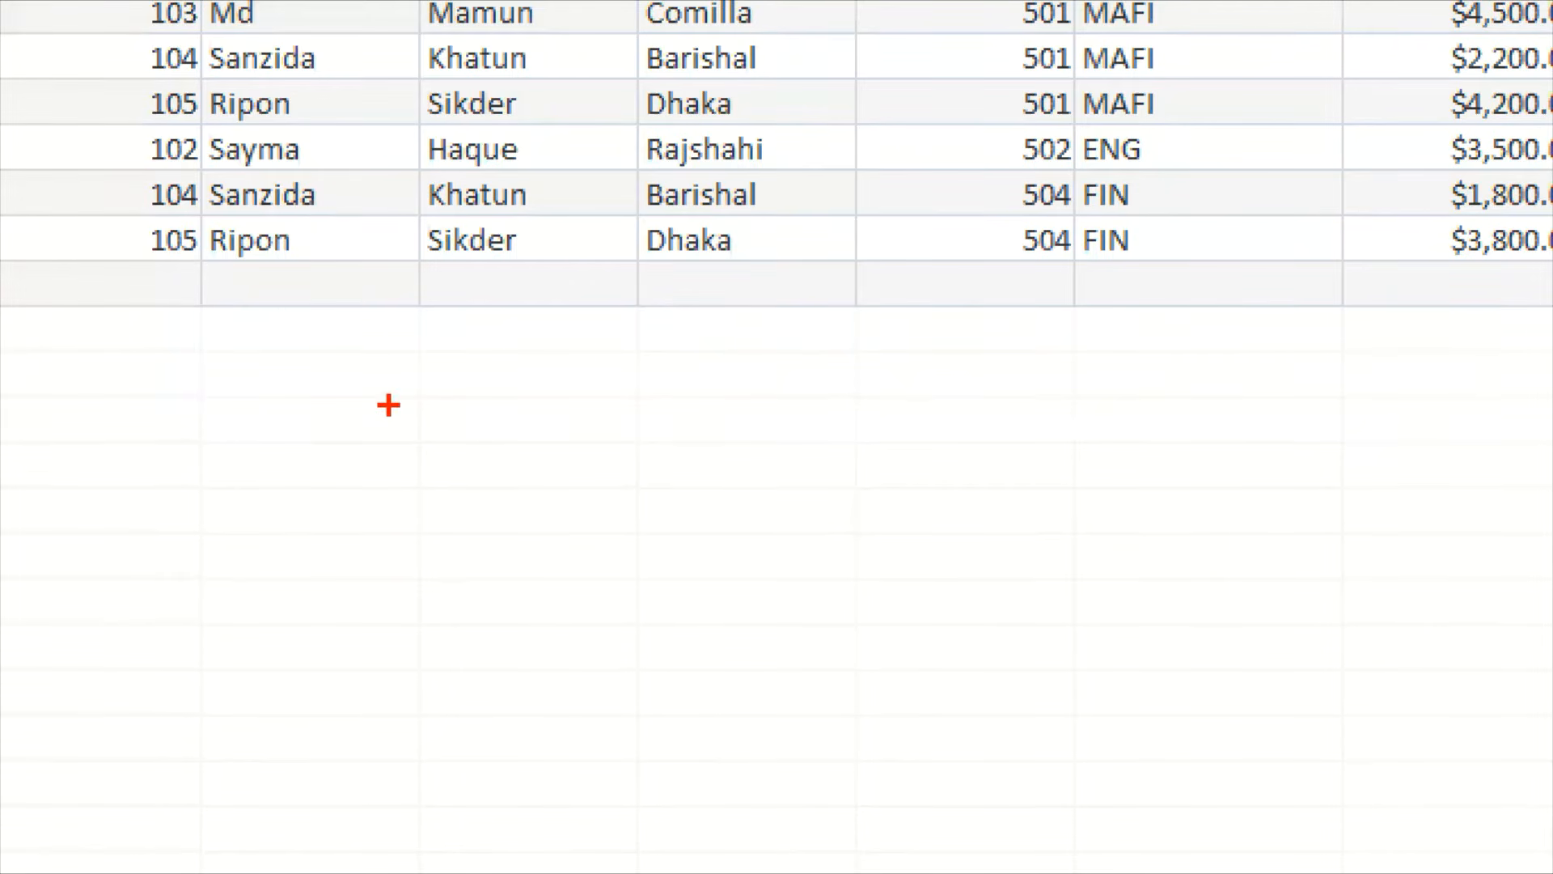
pyautogui.write('tCa')
pyautogui.write('ula')
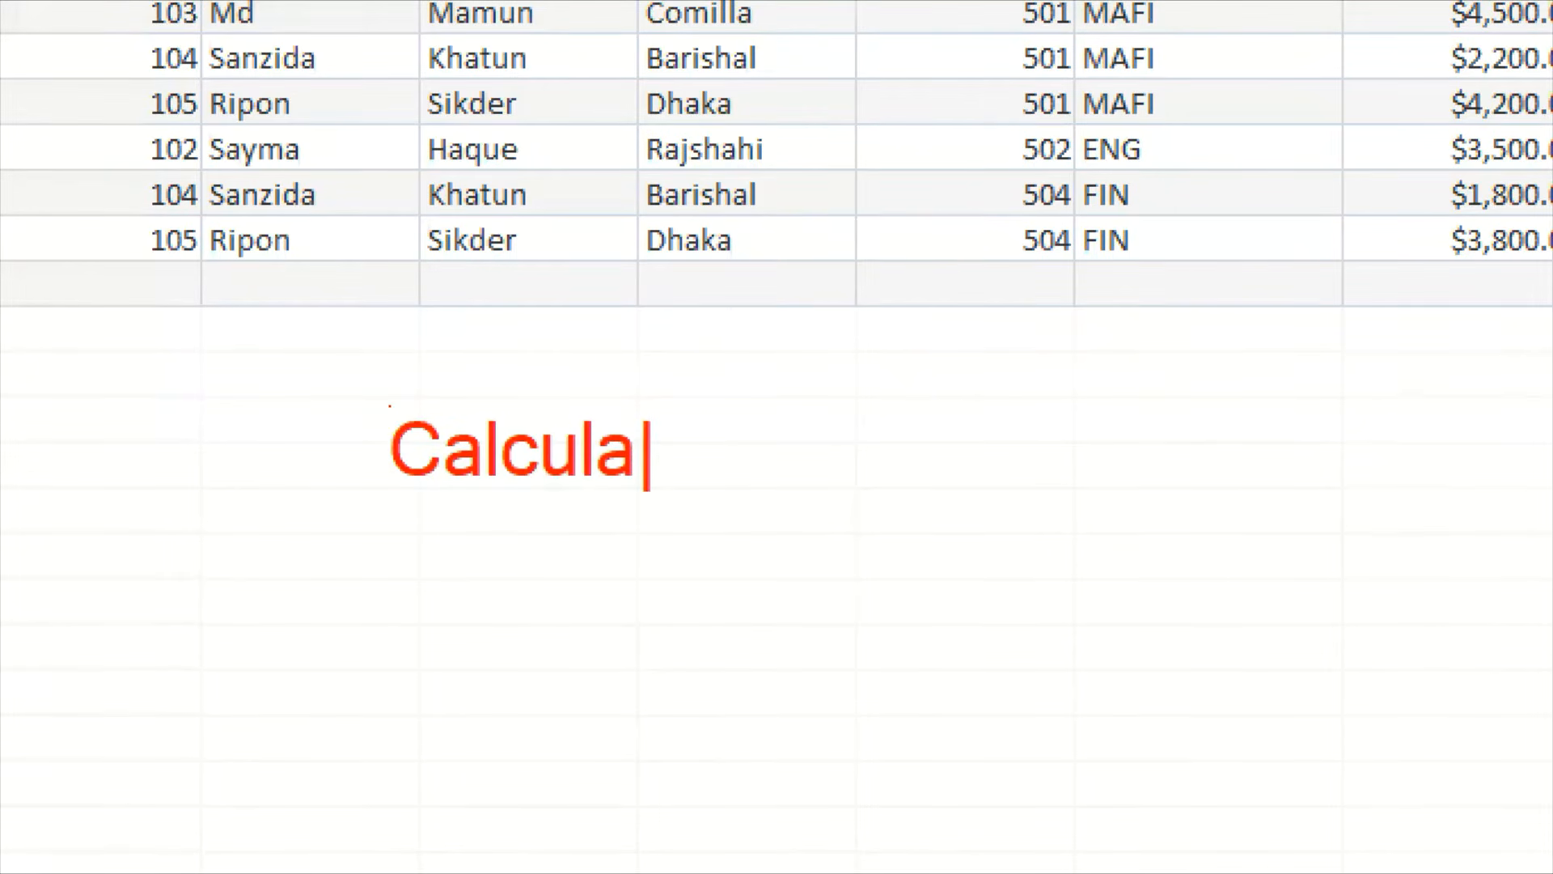
pyautogui.write('ted fiel')
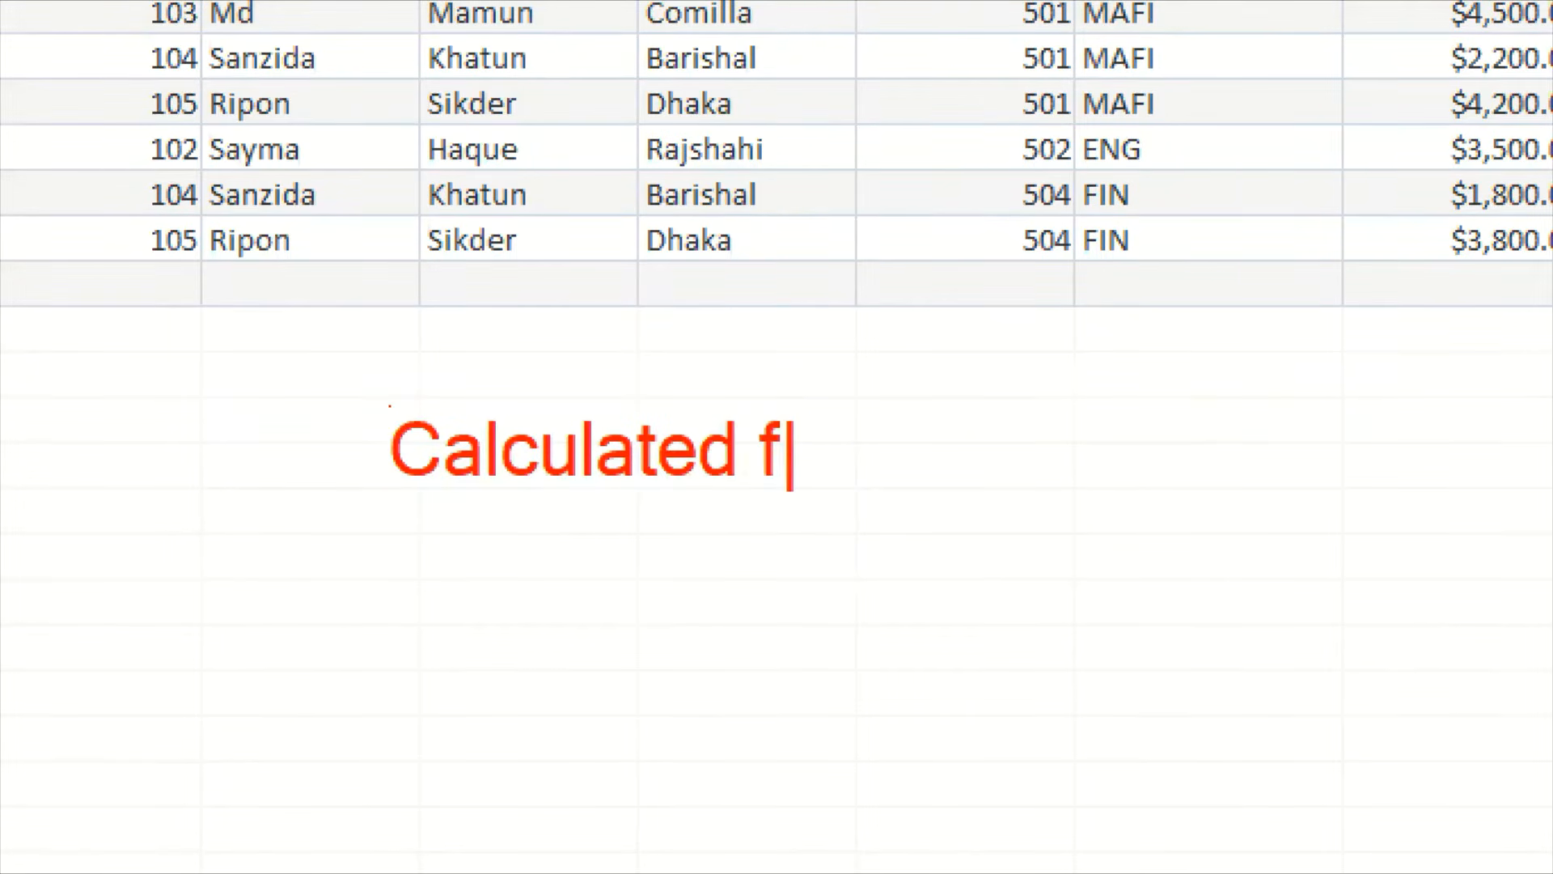
pyautogui.write('d')
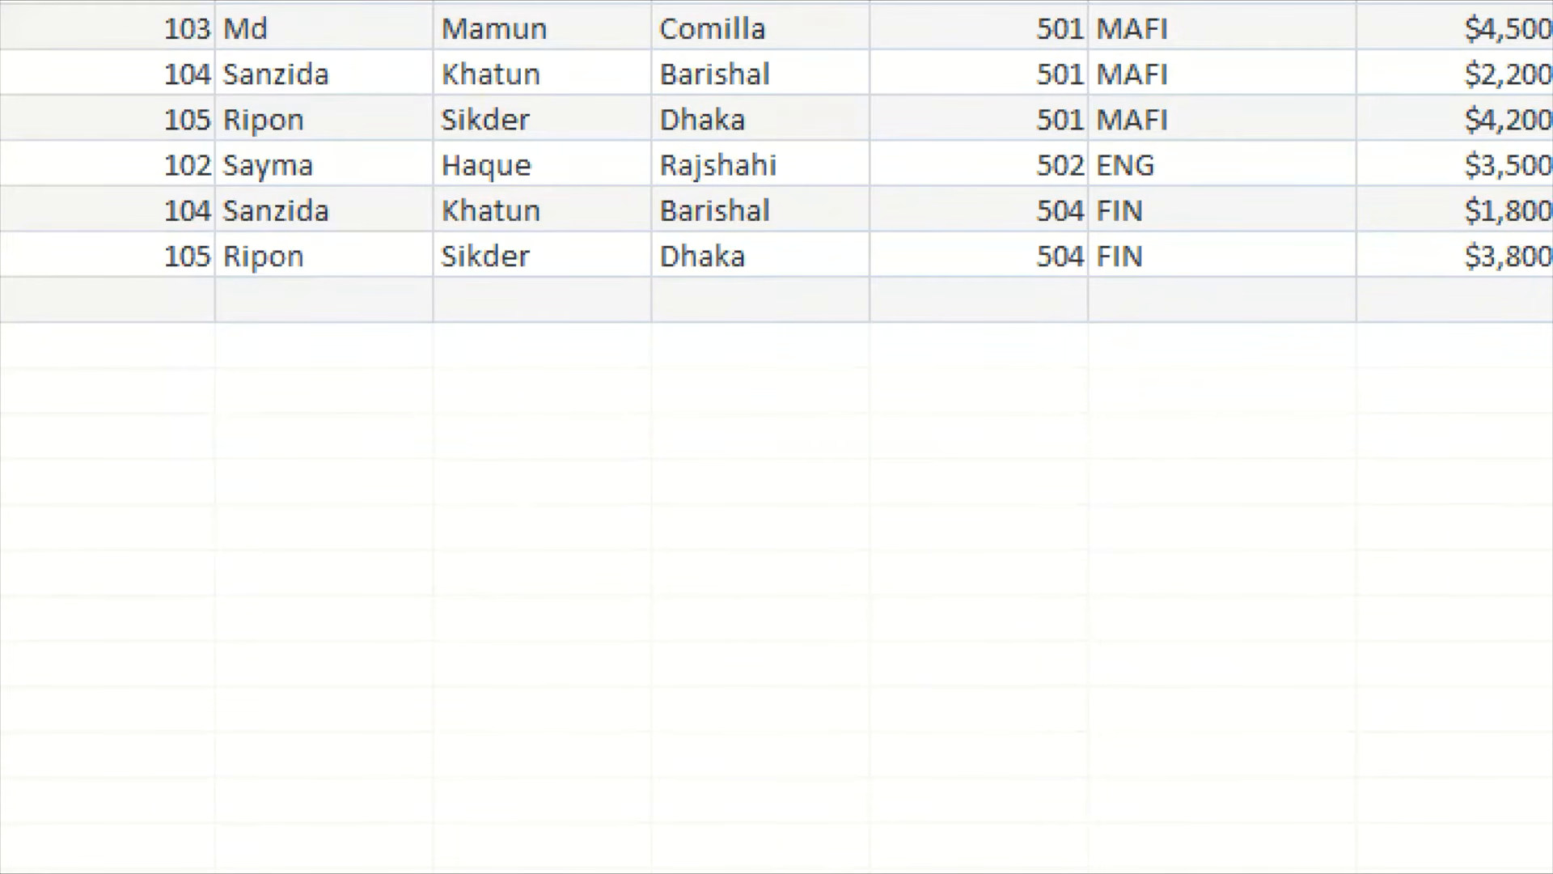
pyautogui.write('t')
pyautogui.write('penalty')
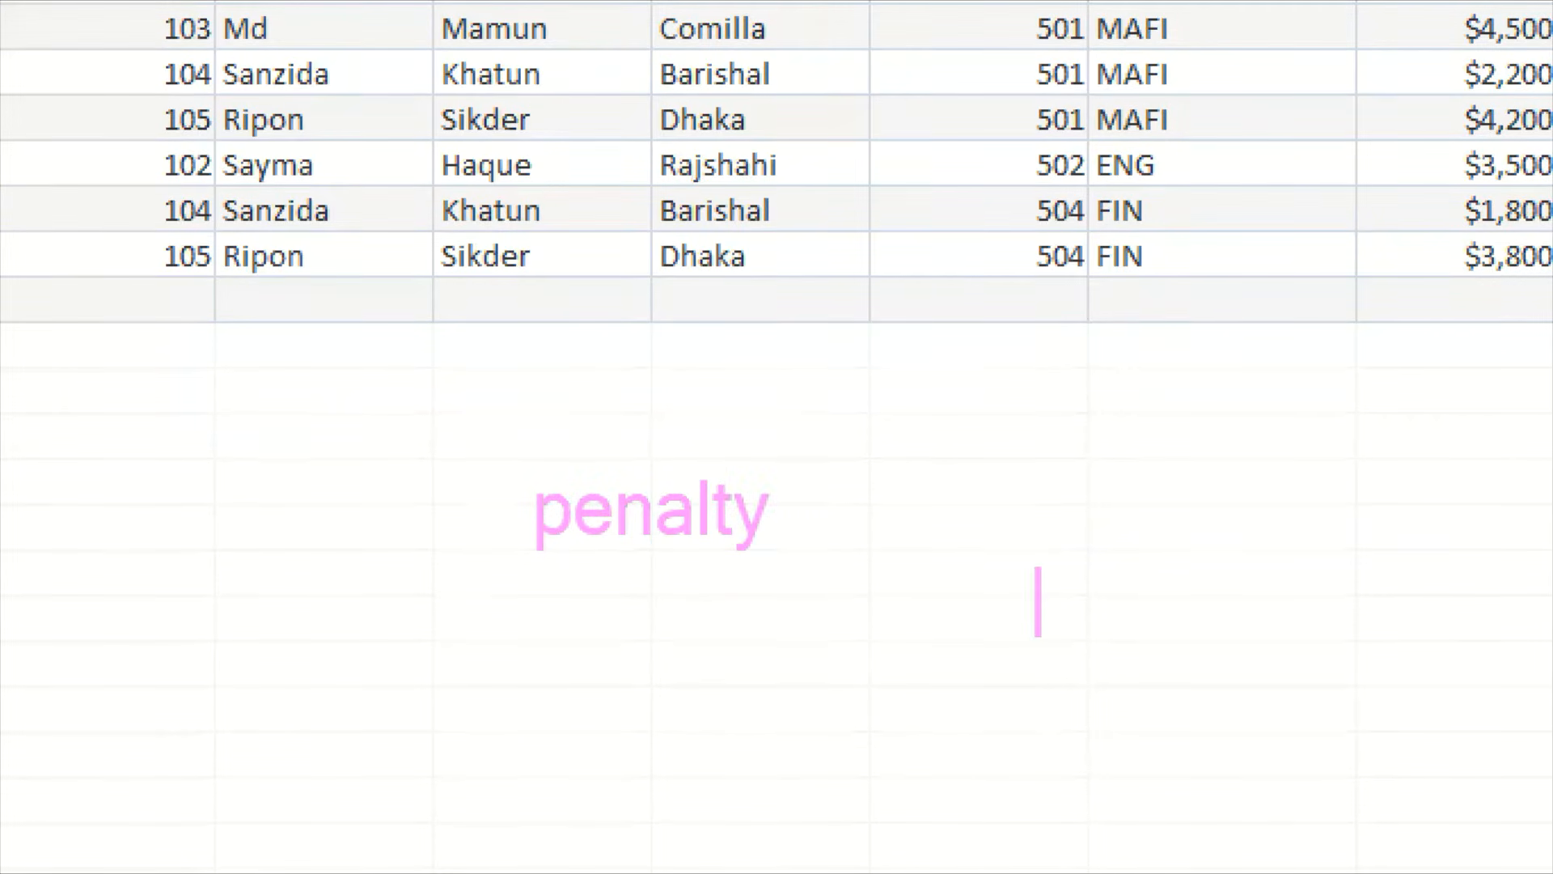
pyautogui.write('10')
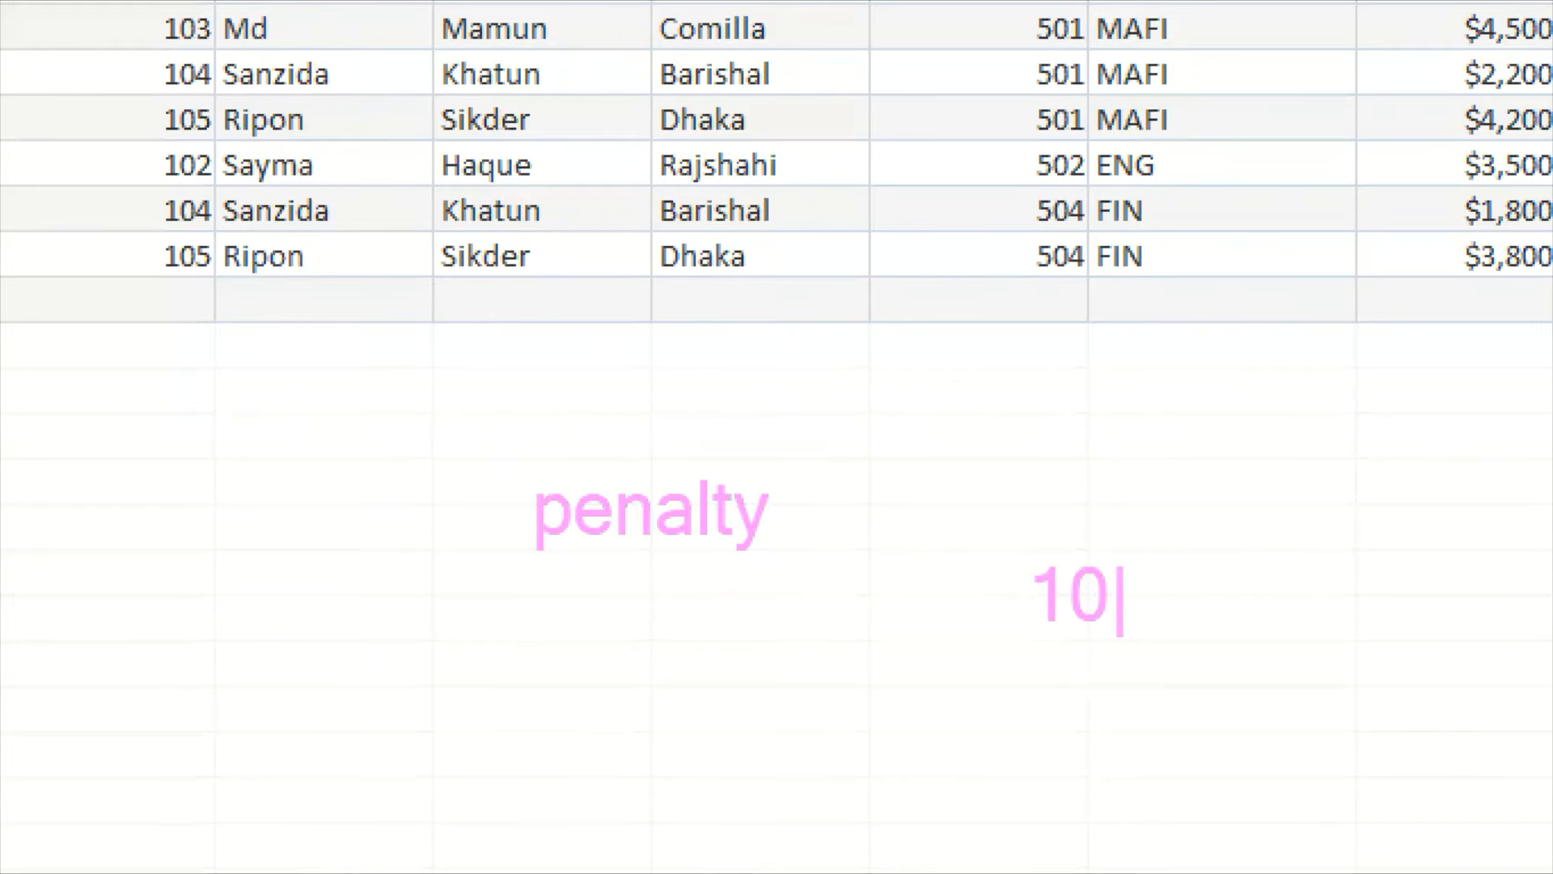
pyautogui.write('%')
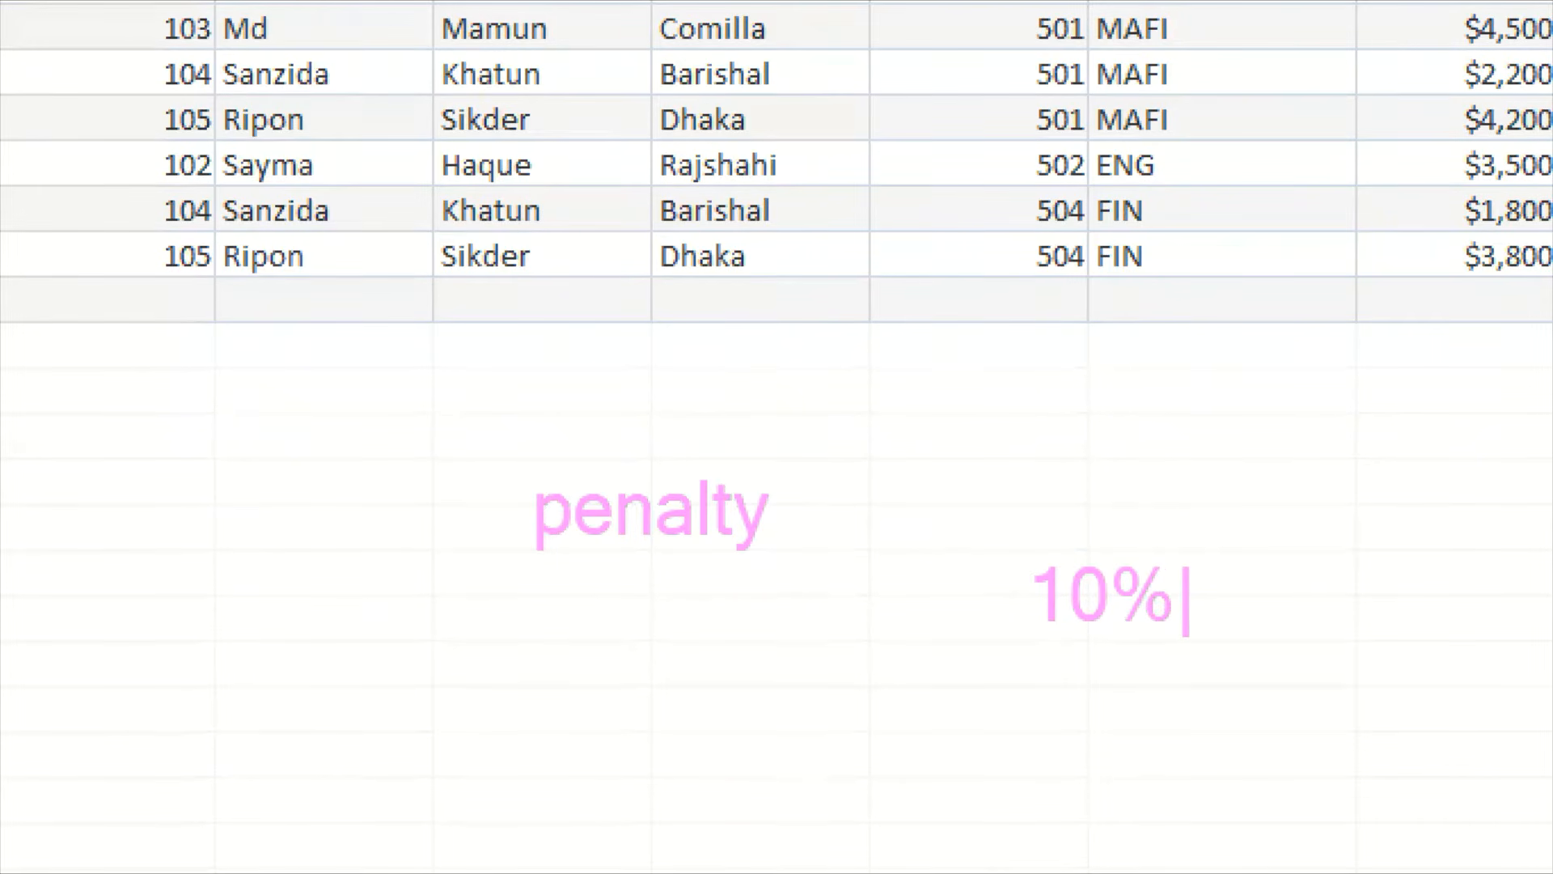
pyautogui.write('=')
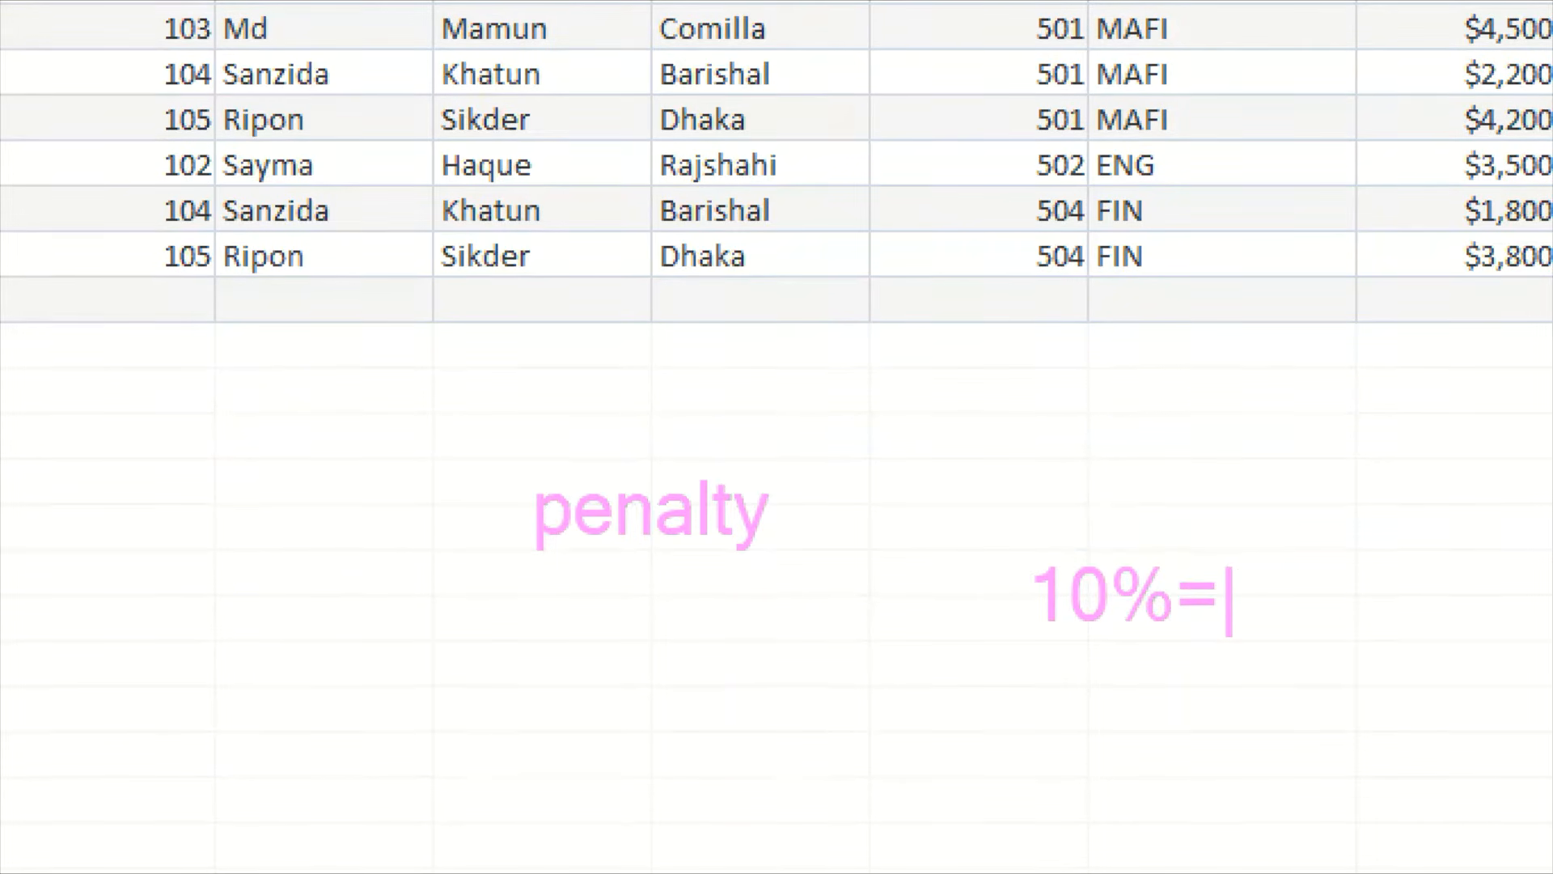
pyautogui.press('Escape')
pyautogui.press('Escape')
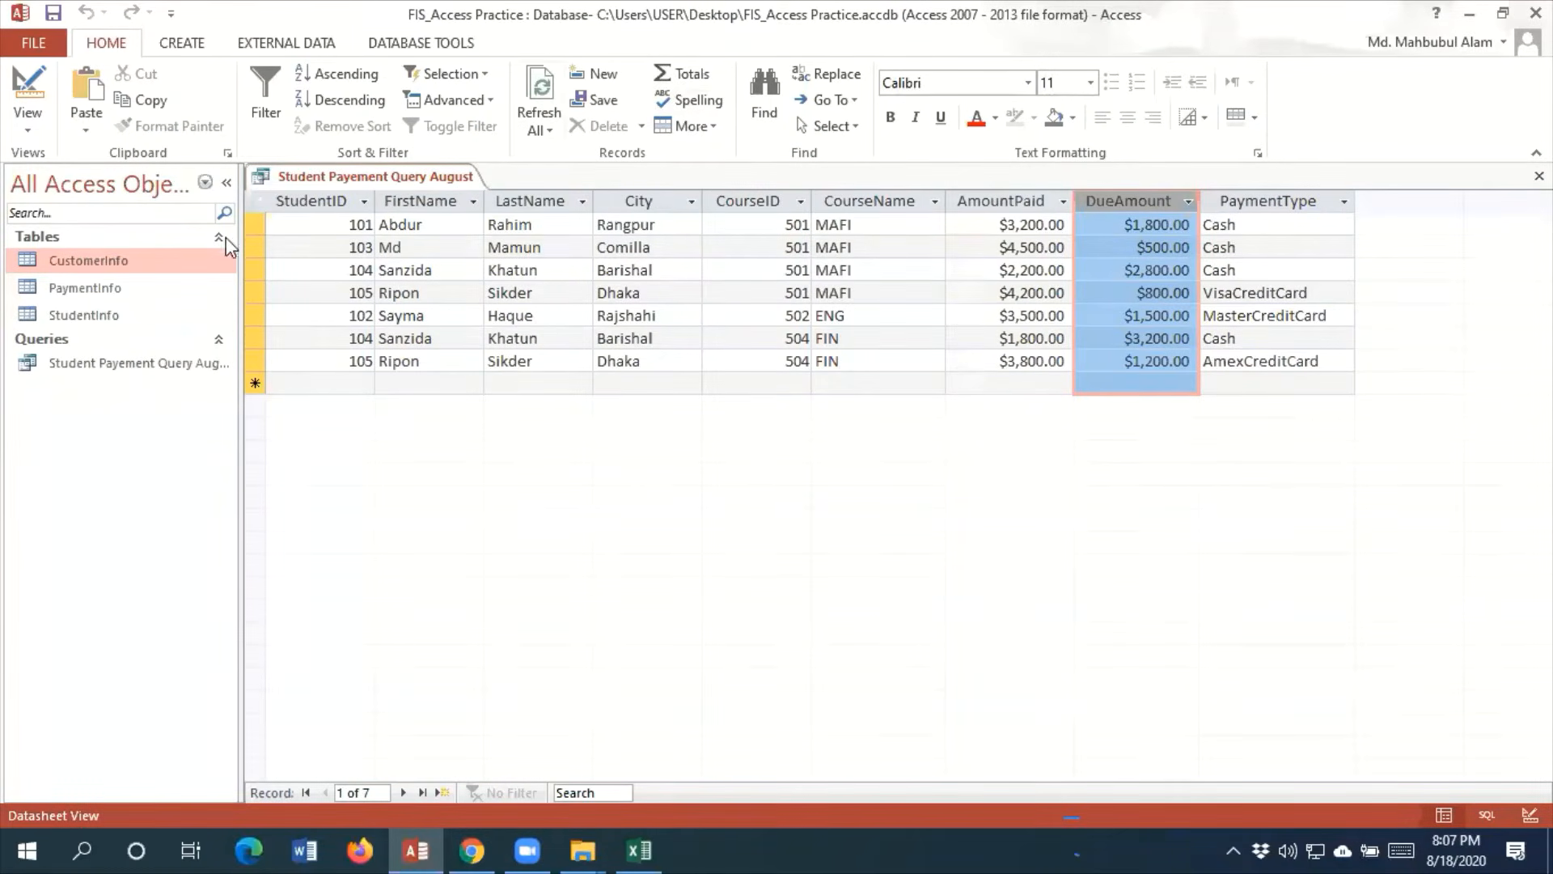
# Open the query in Design view and start an expression with [DueAmount] * in the empty column after City
pyautogui.click(30, 133)
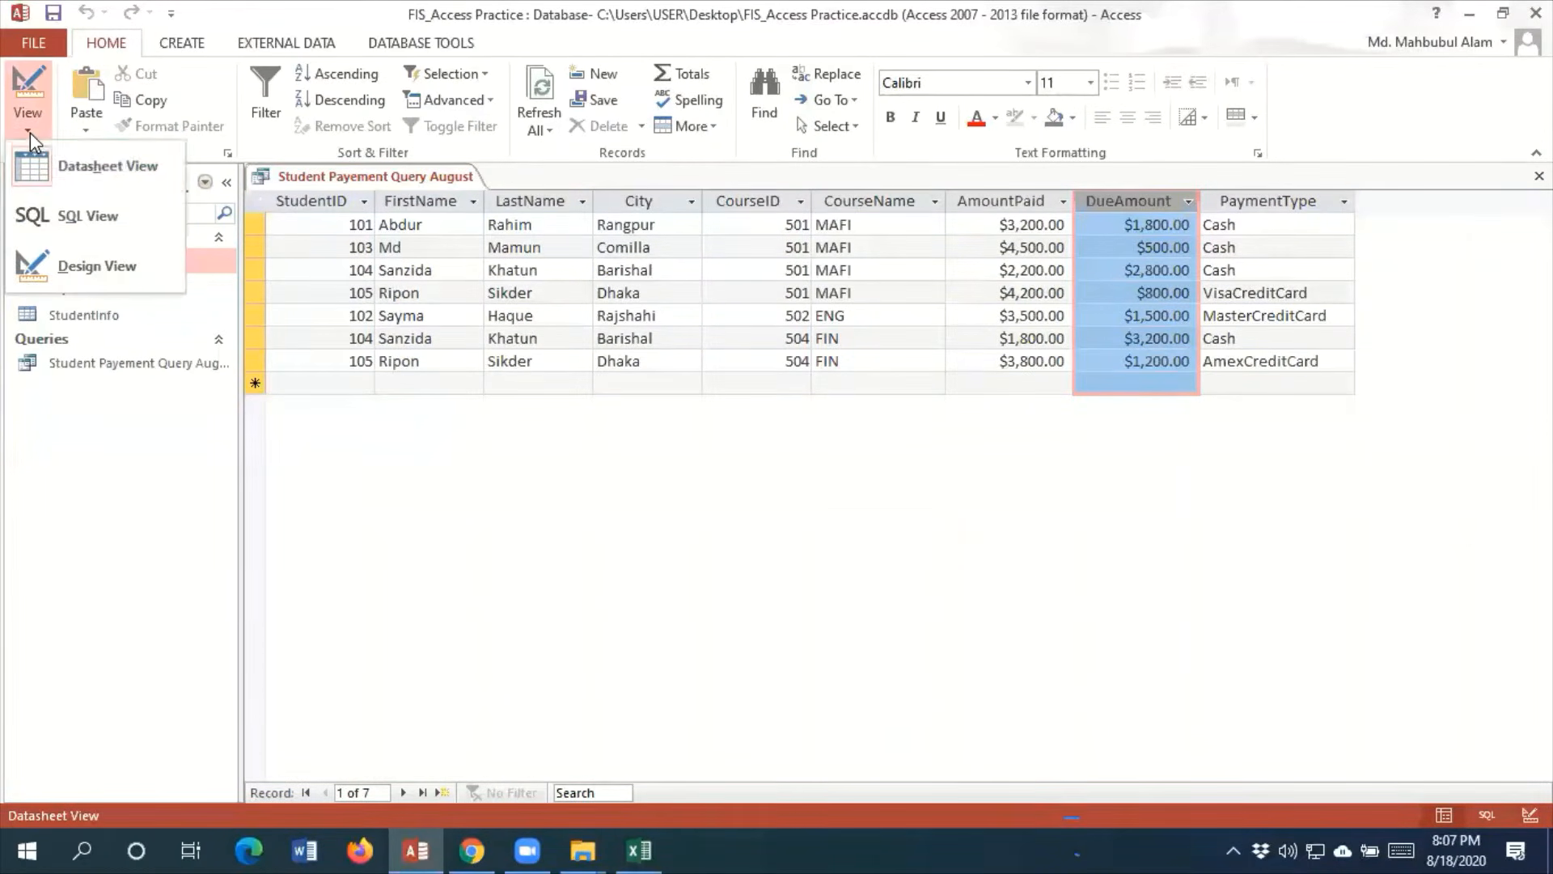
pyautogui.click(67, 262)
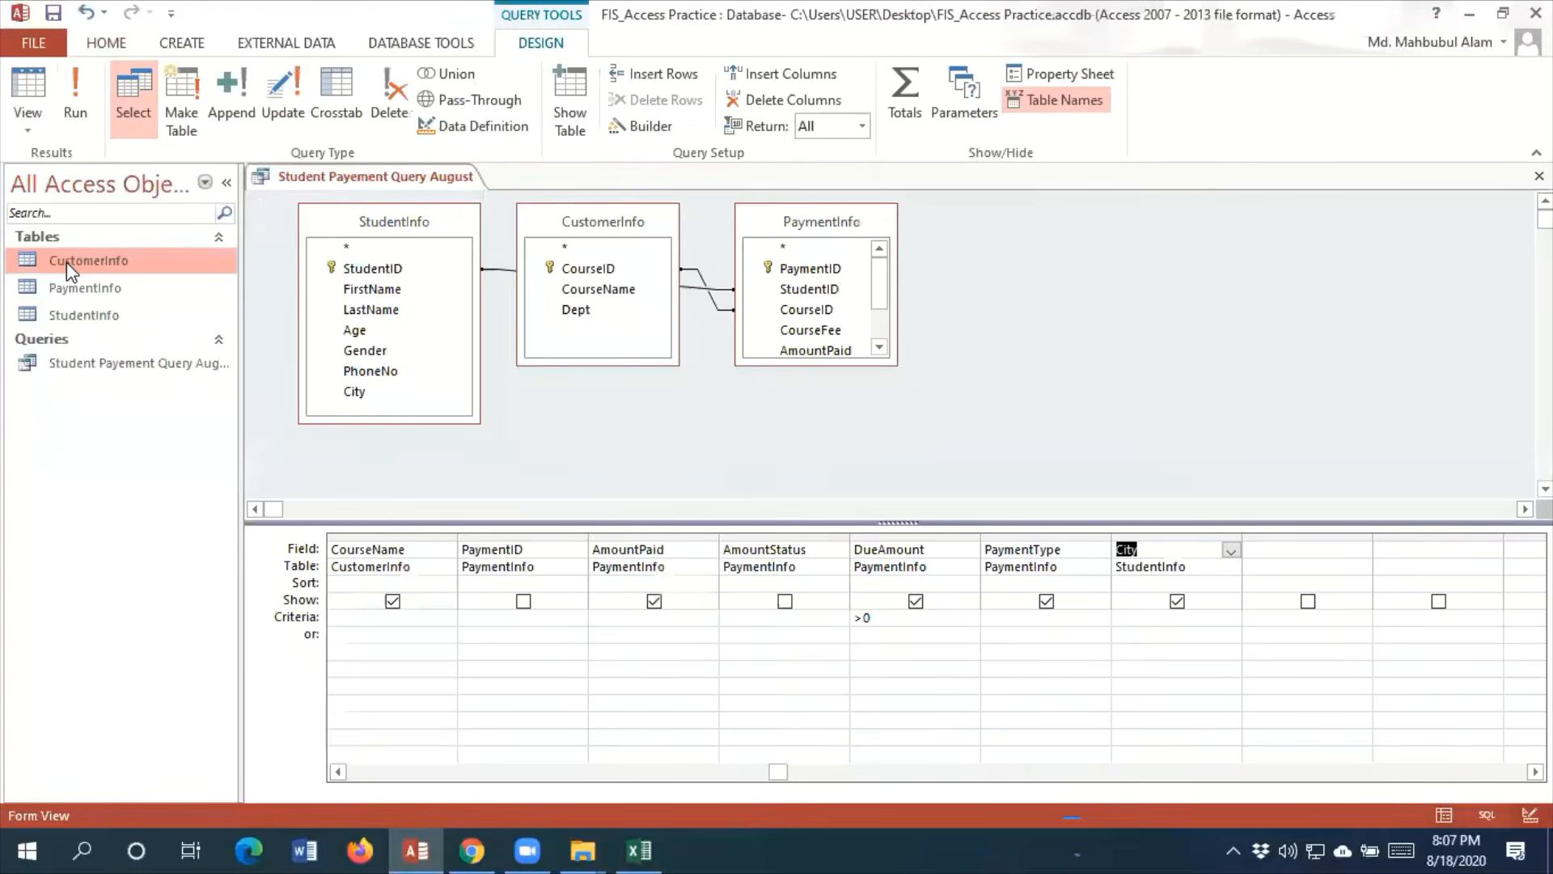
pyautogui.click(1281, 546)
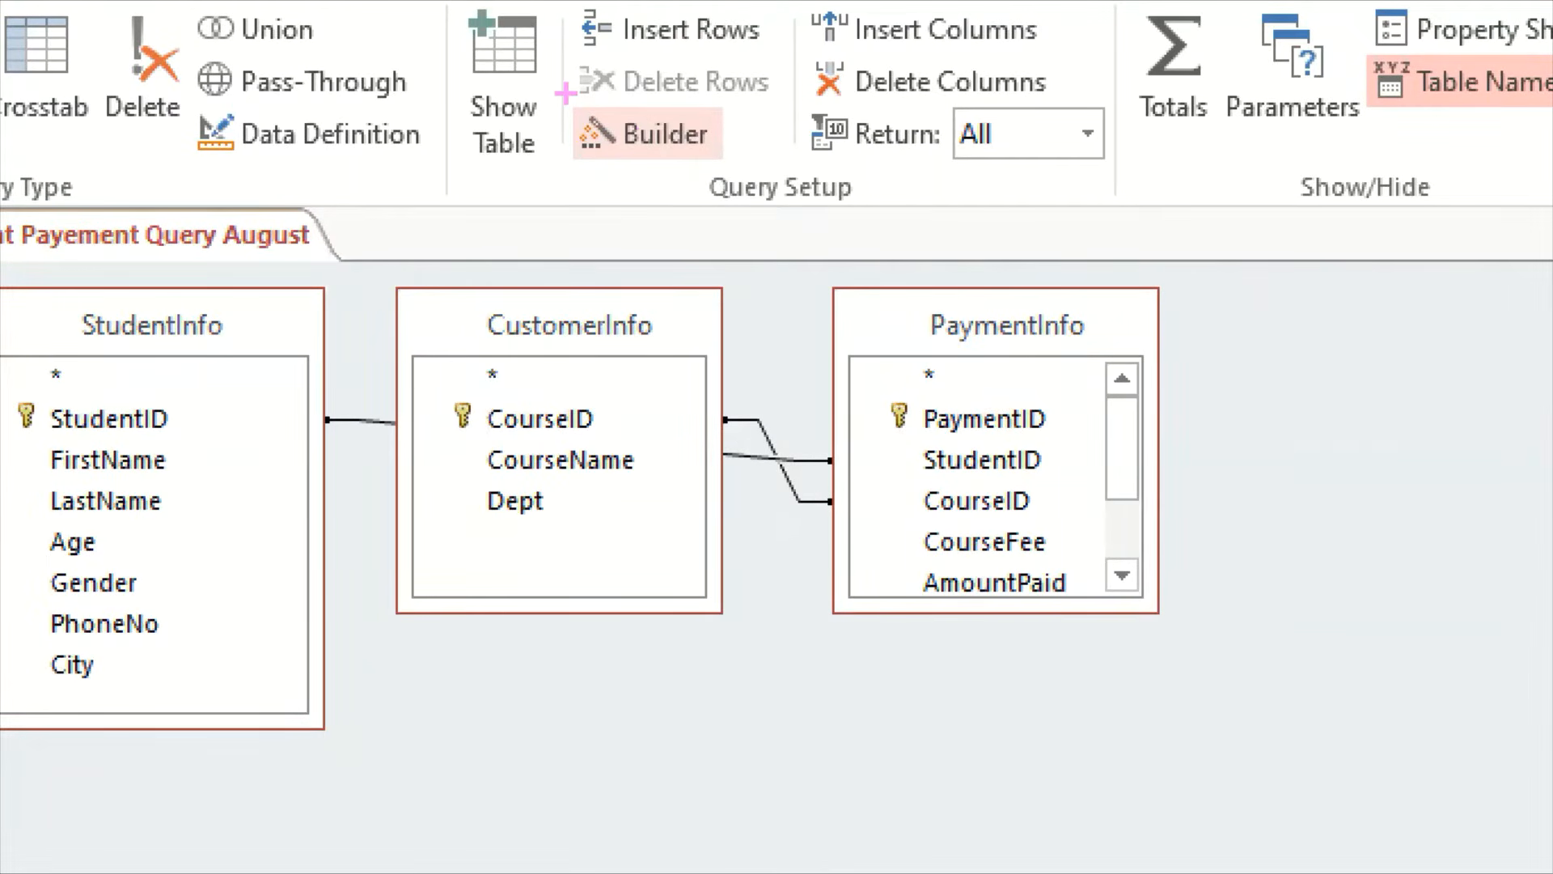
pyautogui.press('r')
pyautogui.moveTo(565, 93)
pyautogui.mouseDown()
pyautogui.moveTo(654, 145)
pyautogui.moveTo(605, 118)
pyautogui.mouseUp()
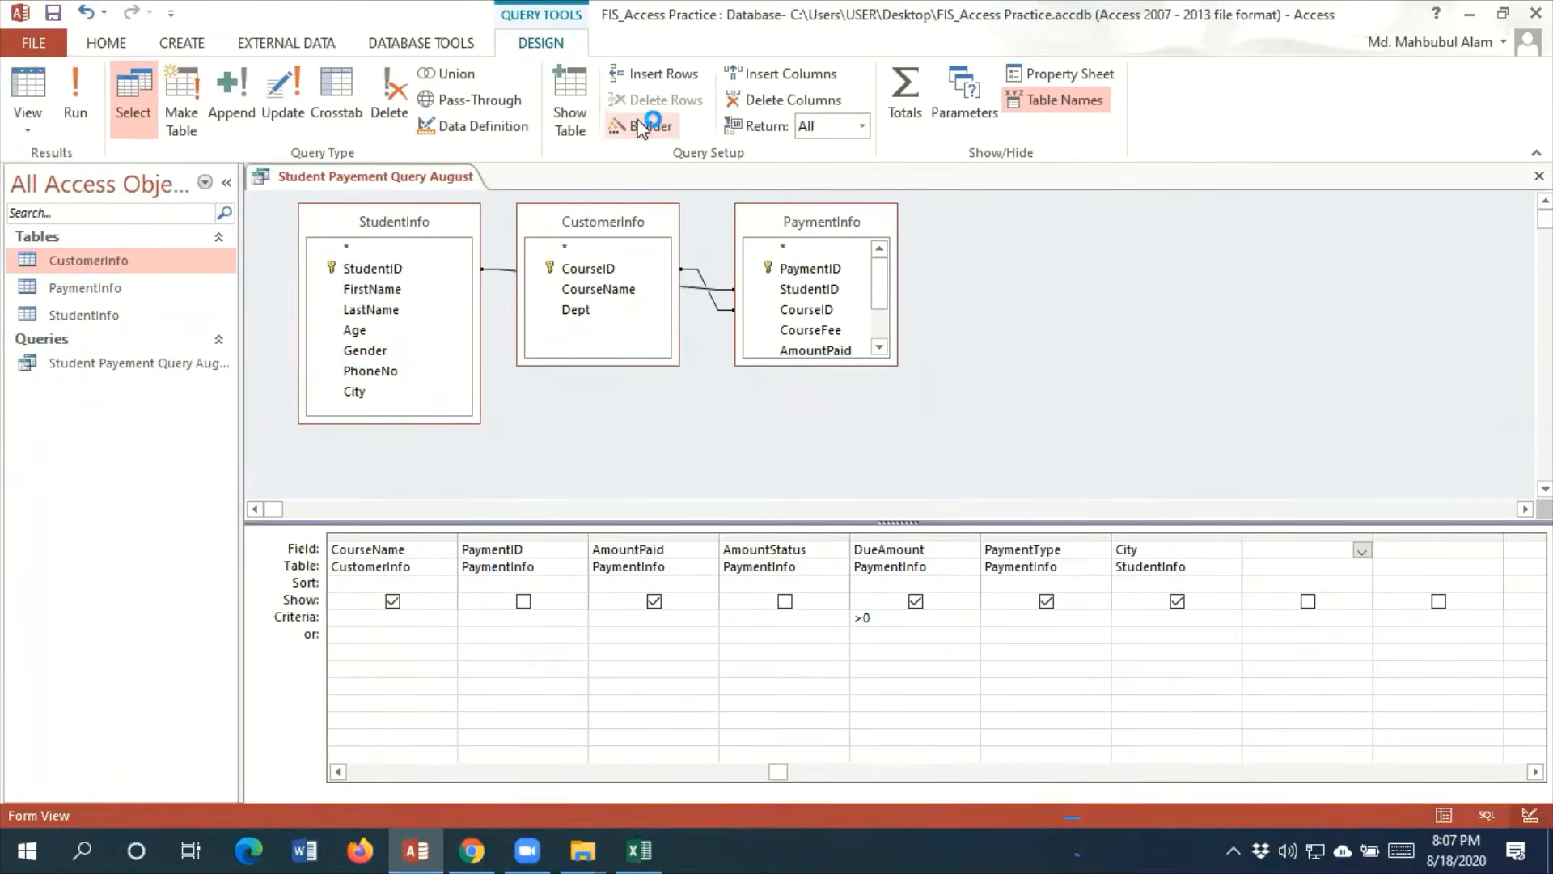
pyautogui.click(649, 127)
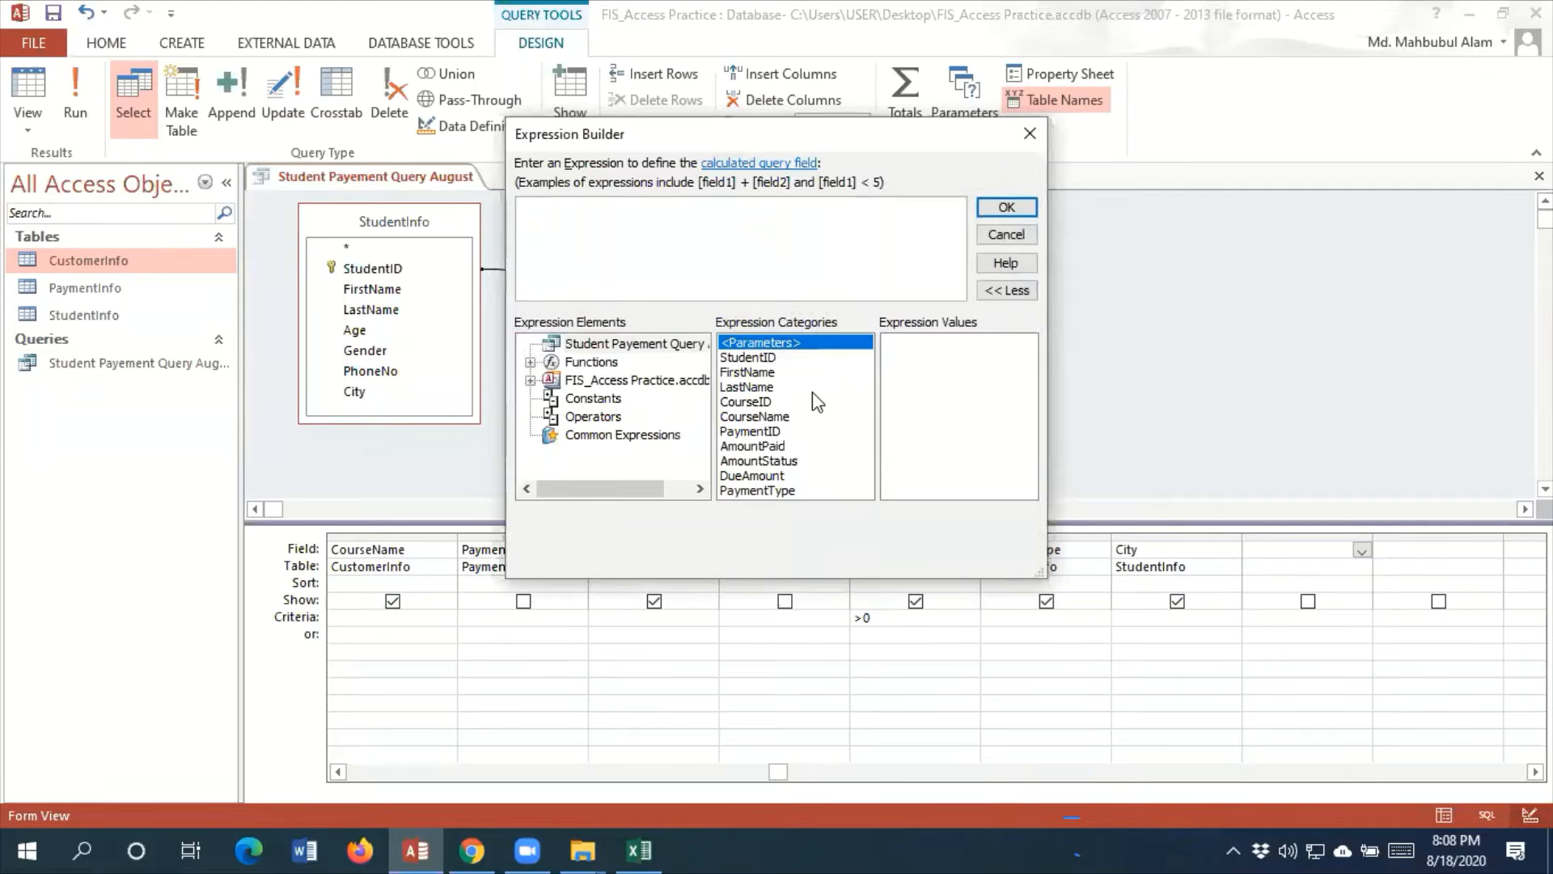
pyautogui.doubleClick(777, 477)
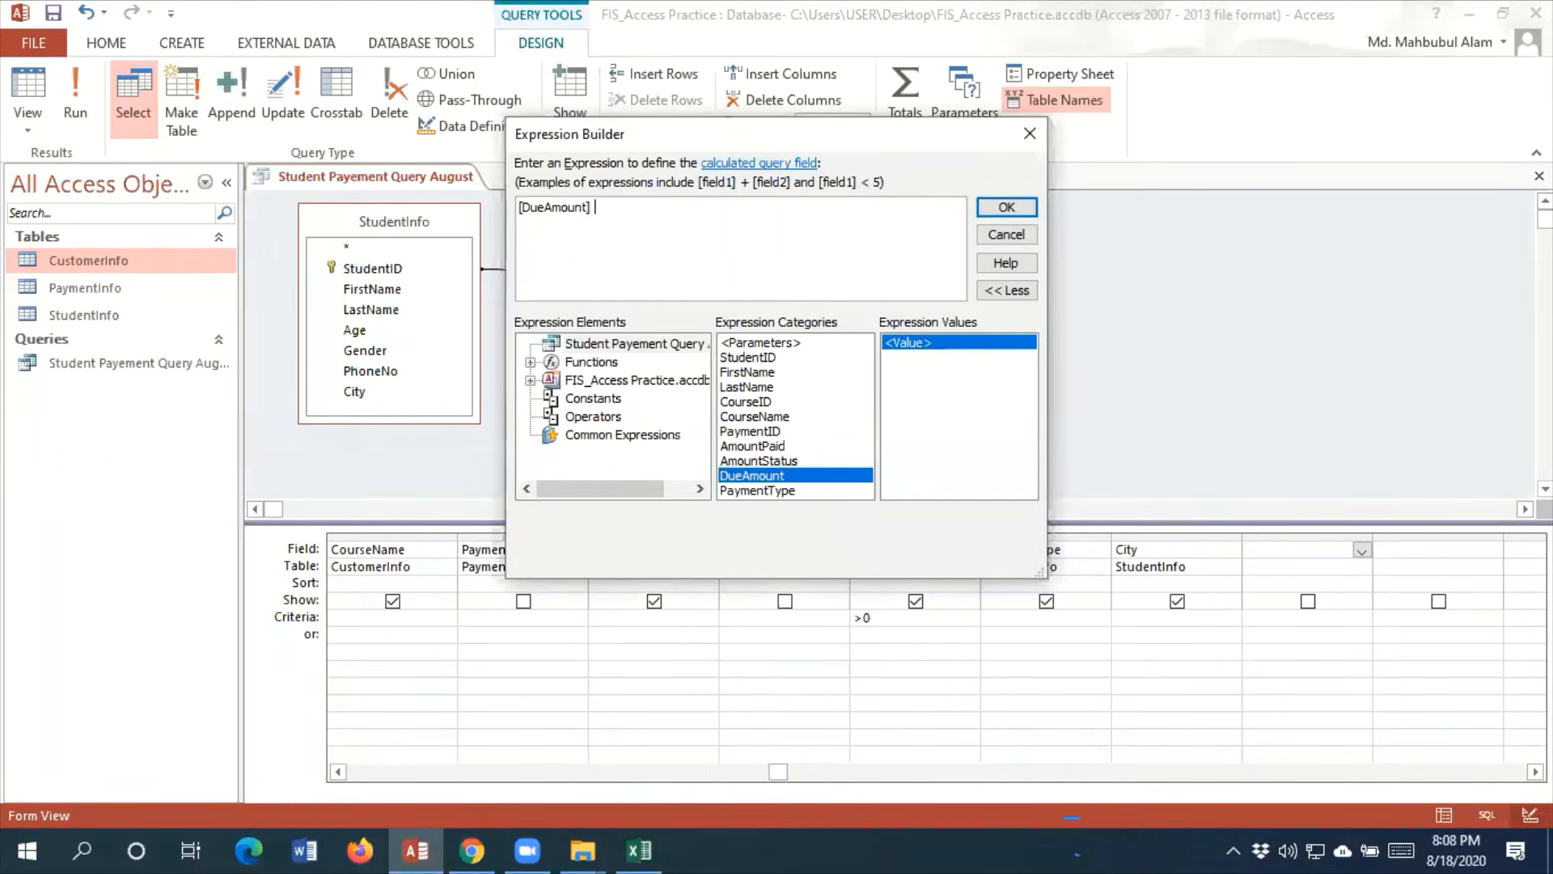
pyautogui.write('*')
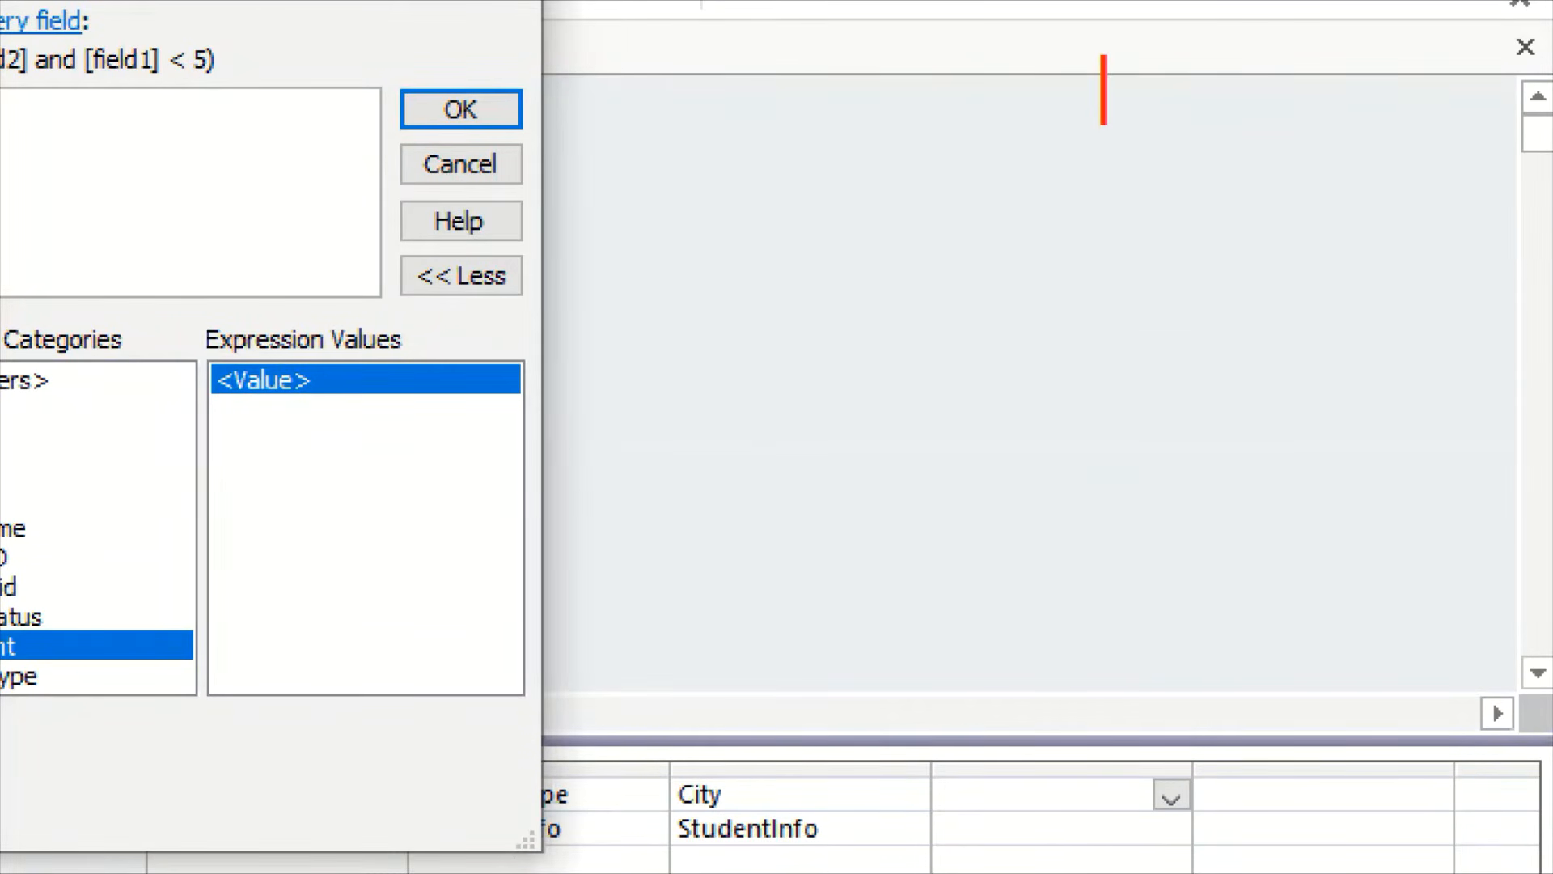
pyautogui.write('10')
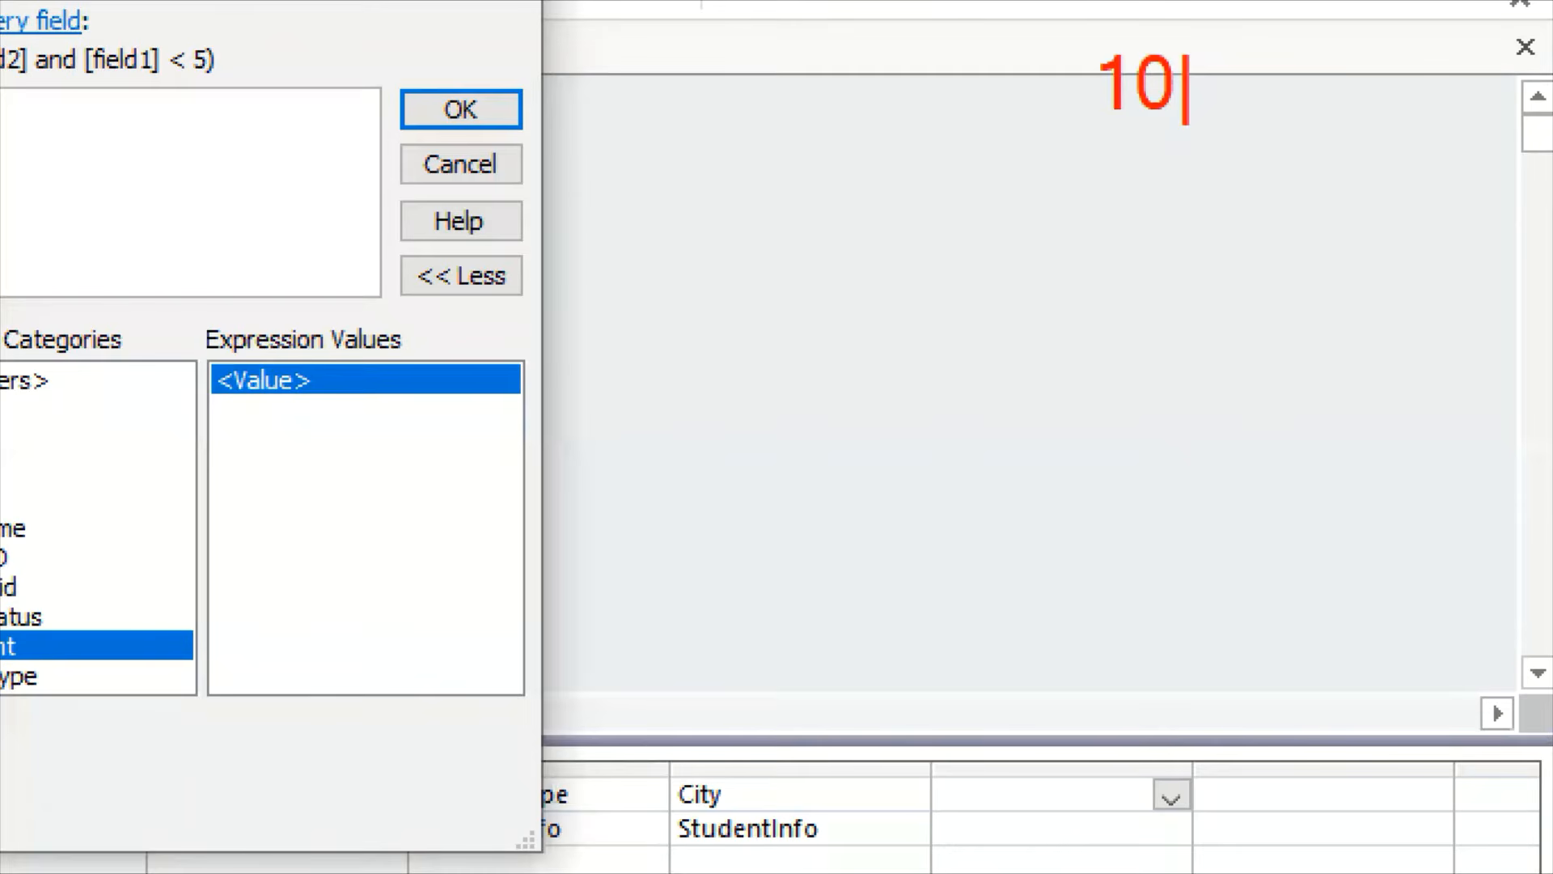
pyautogui.write('%-')
pyautogui.press('BackSpace')
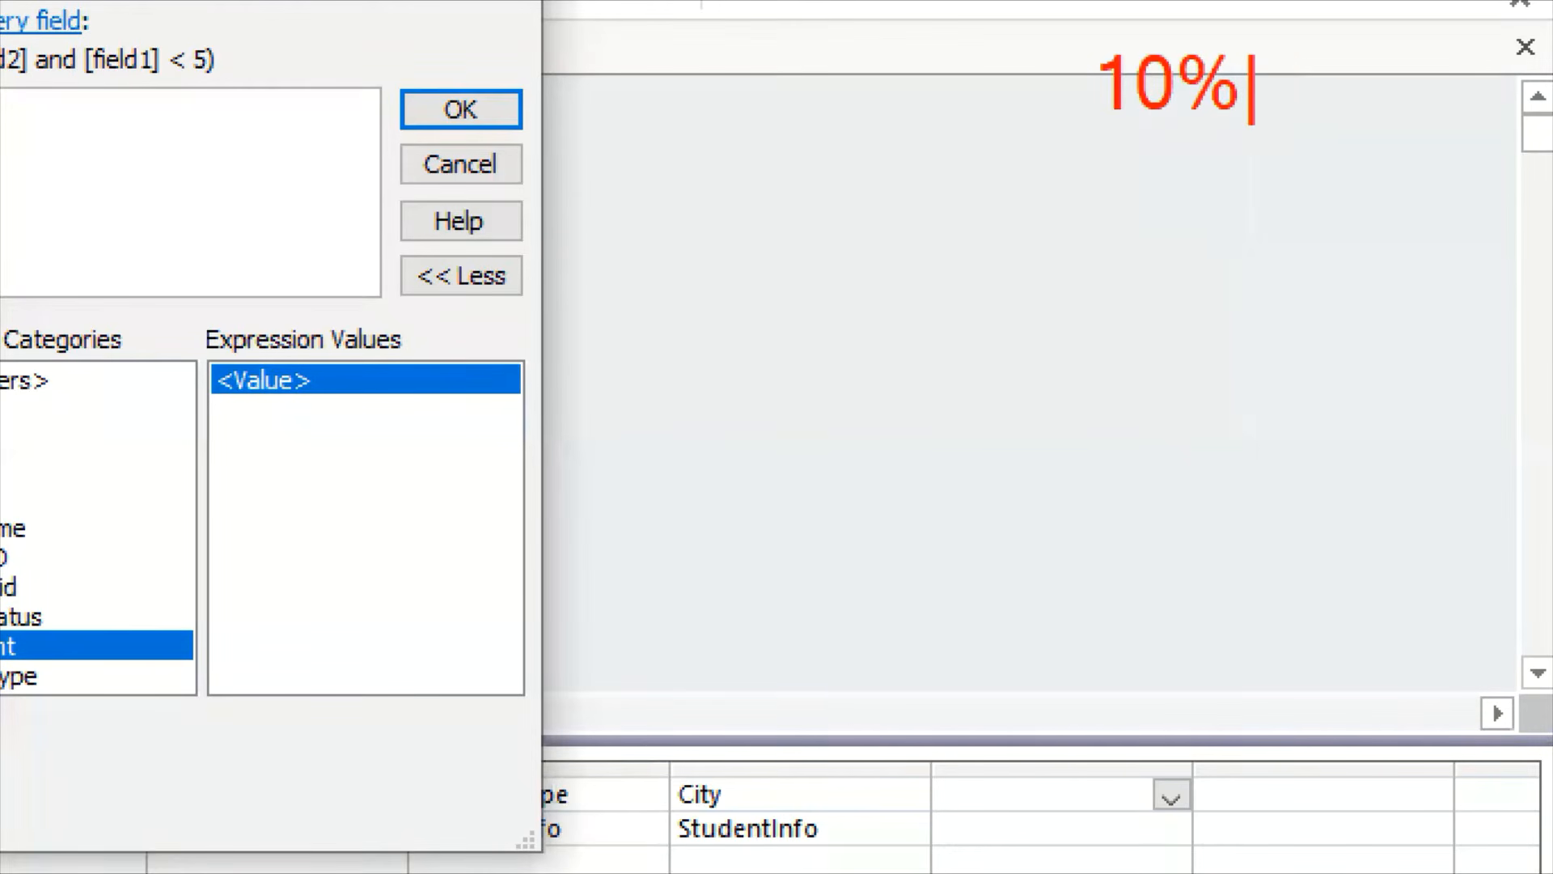
pyautogui.write('=.')
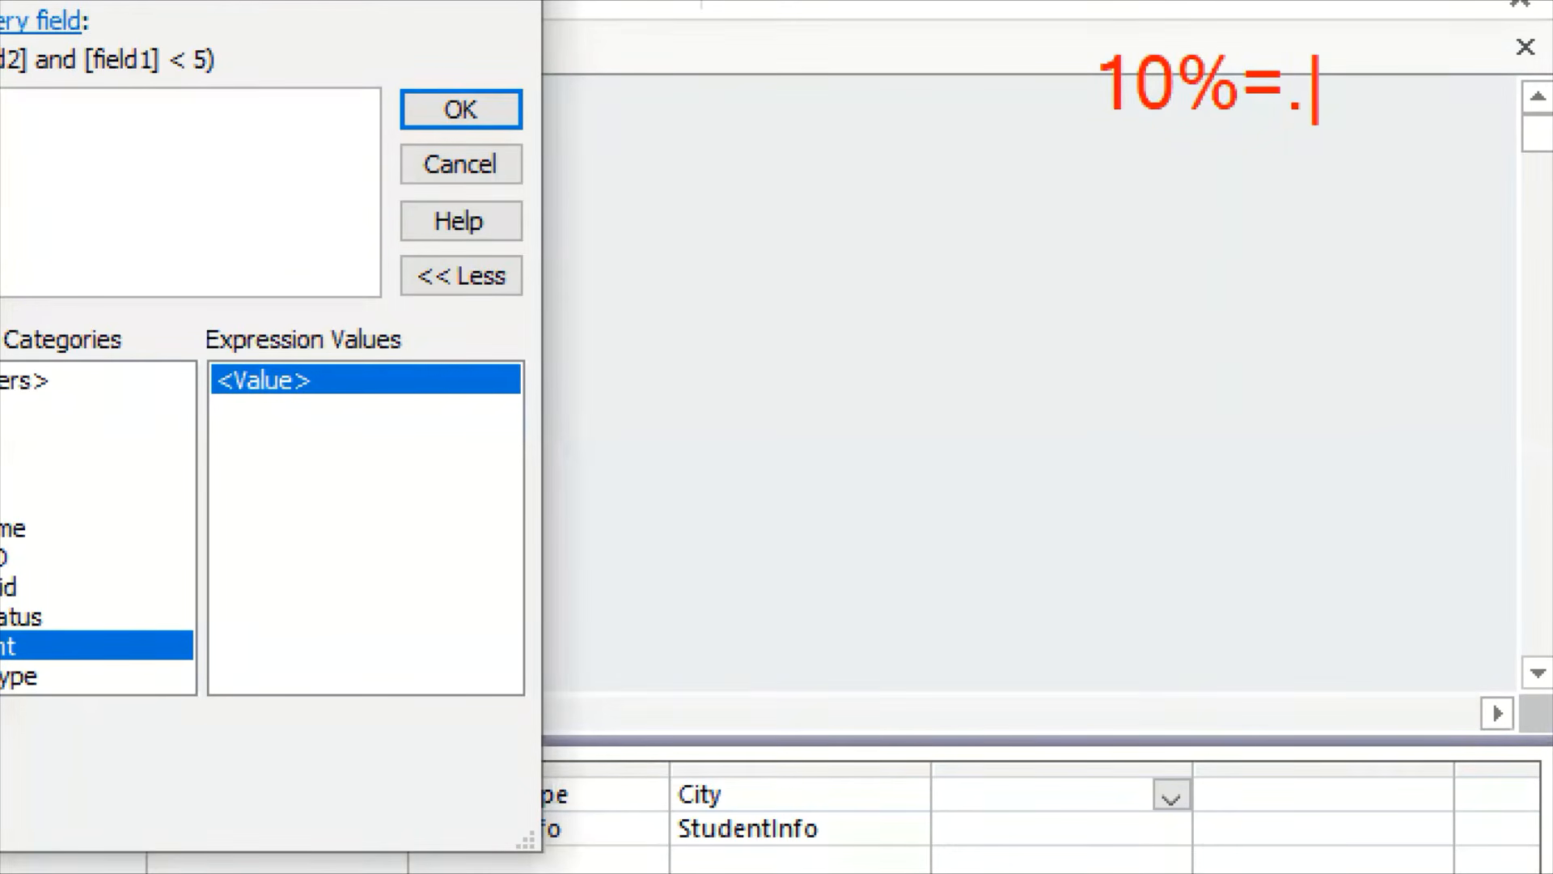
pyautogui.write('1')
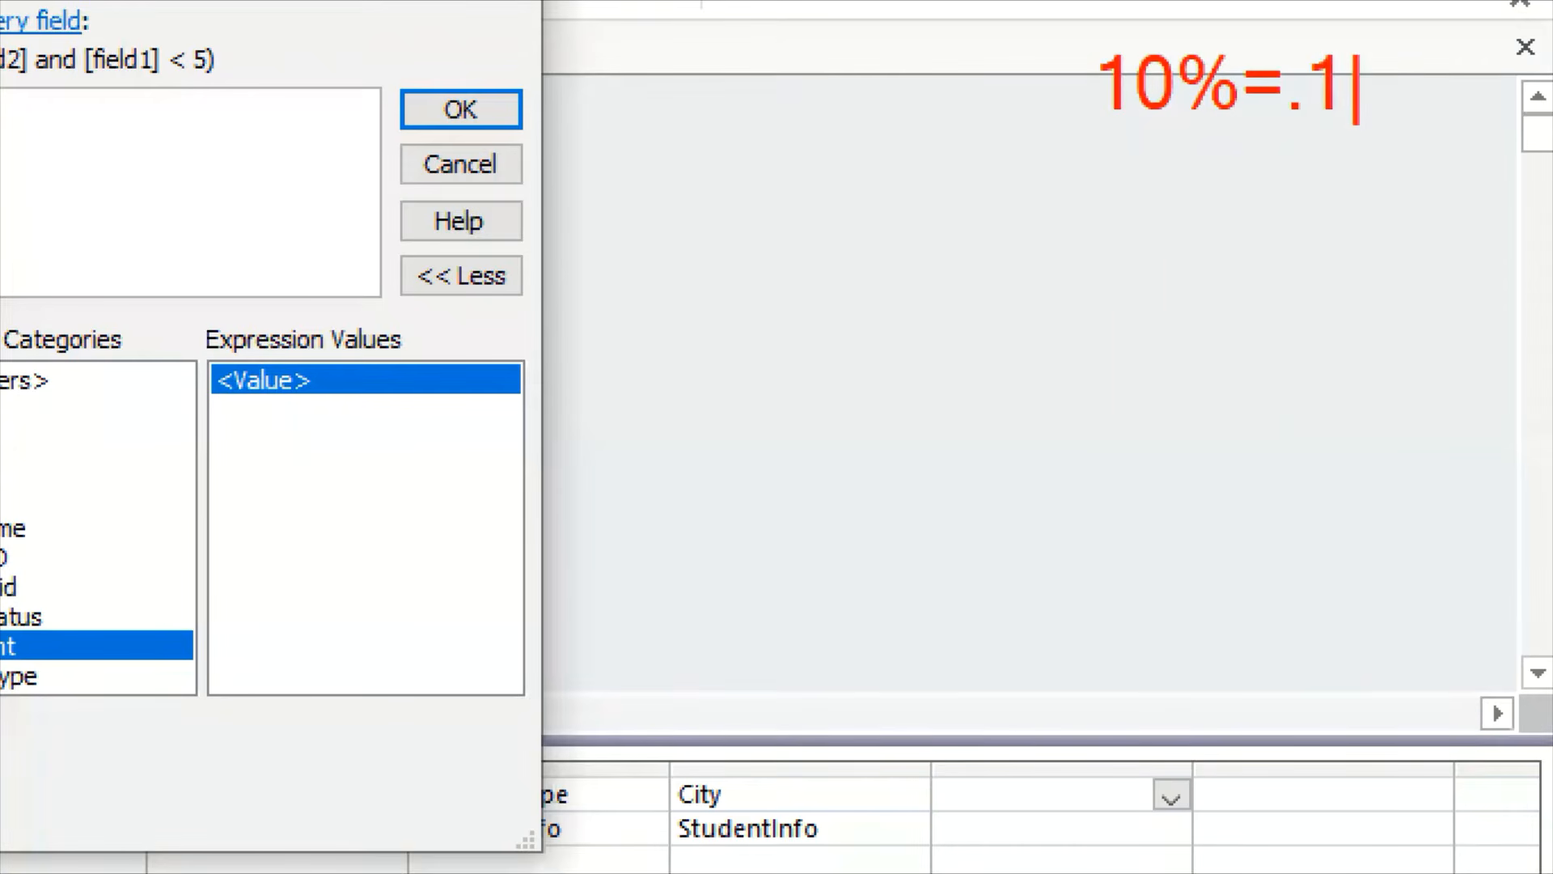
pyautogui.press('BackSpace')
pyautogui.press('BackSpace')
pyautogui.write('0')
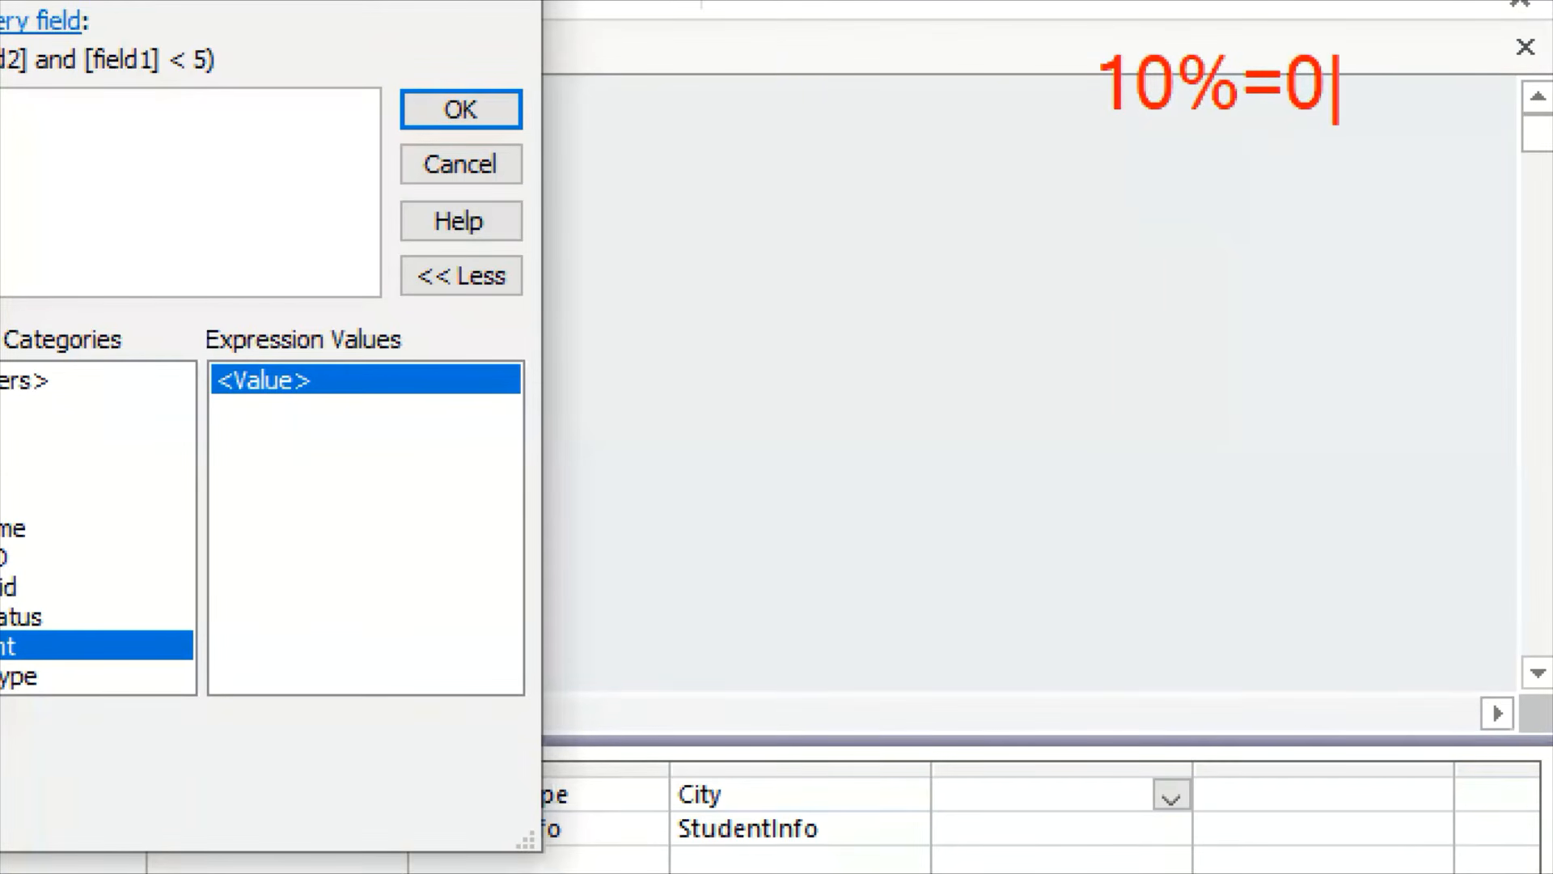
pyautogui.write('.1')
pyautogui.press('BackSpace')
pyautogui.press('BackSpace')
pyautogui.press('BackSpace')
pyautogui.press('BackSpace')
pyautogui.press('BackSpace')
pyautogui.press('BackSpace')
pyautogui.press('BackSpace')
pyautogui.write('5')
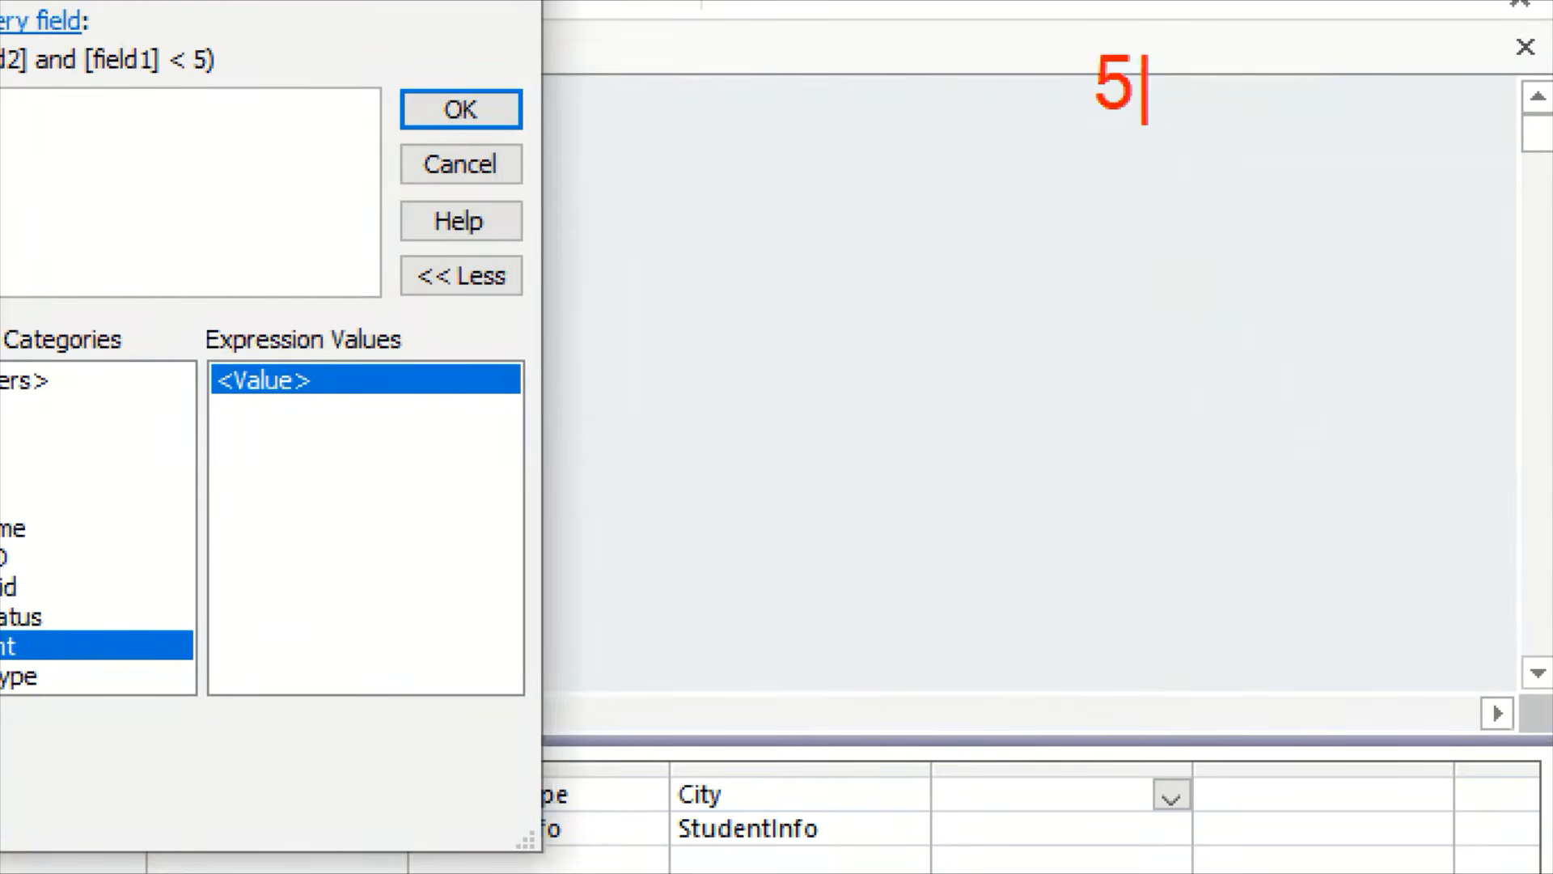
pyautogui.write('%=0')
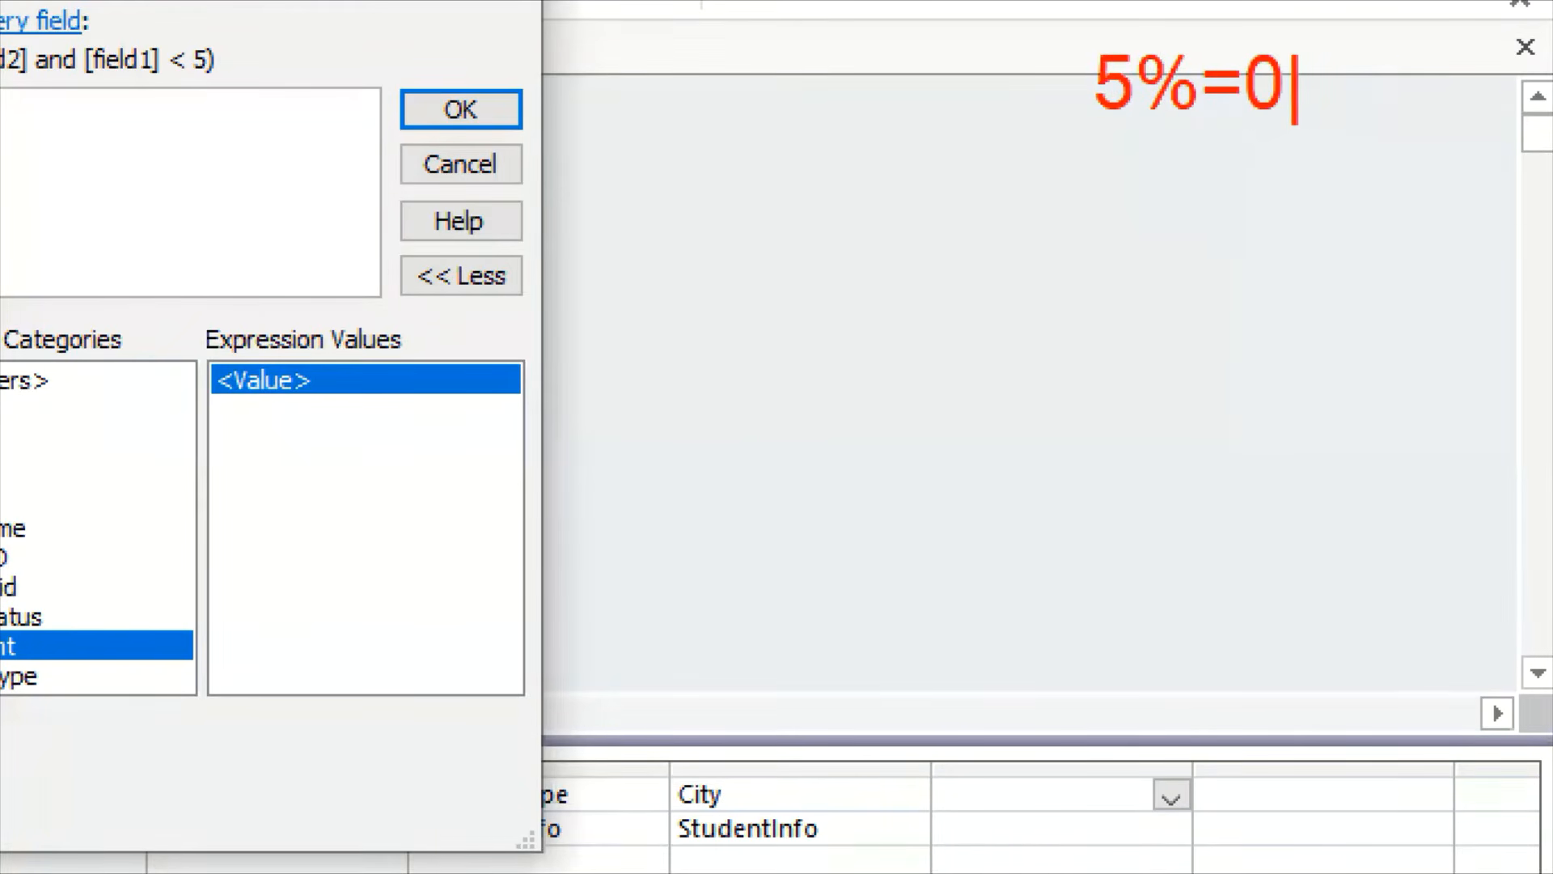
pyautogui.write('.0')
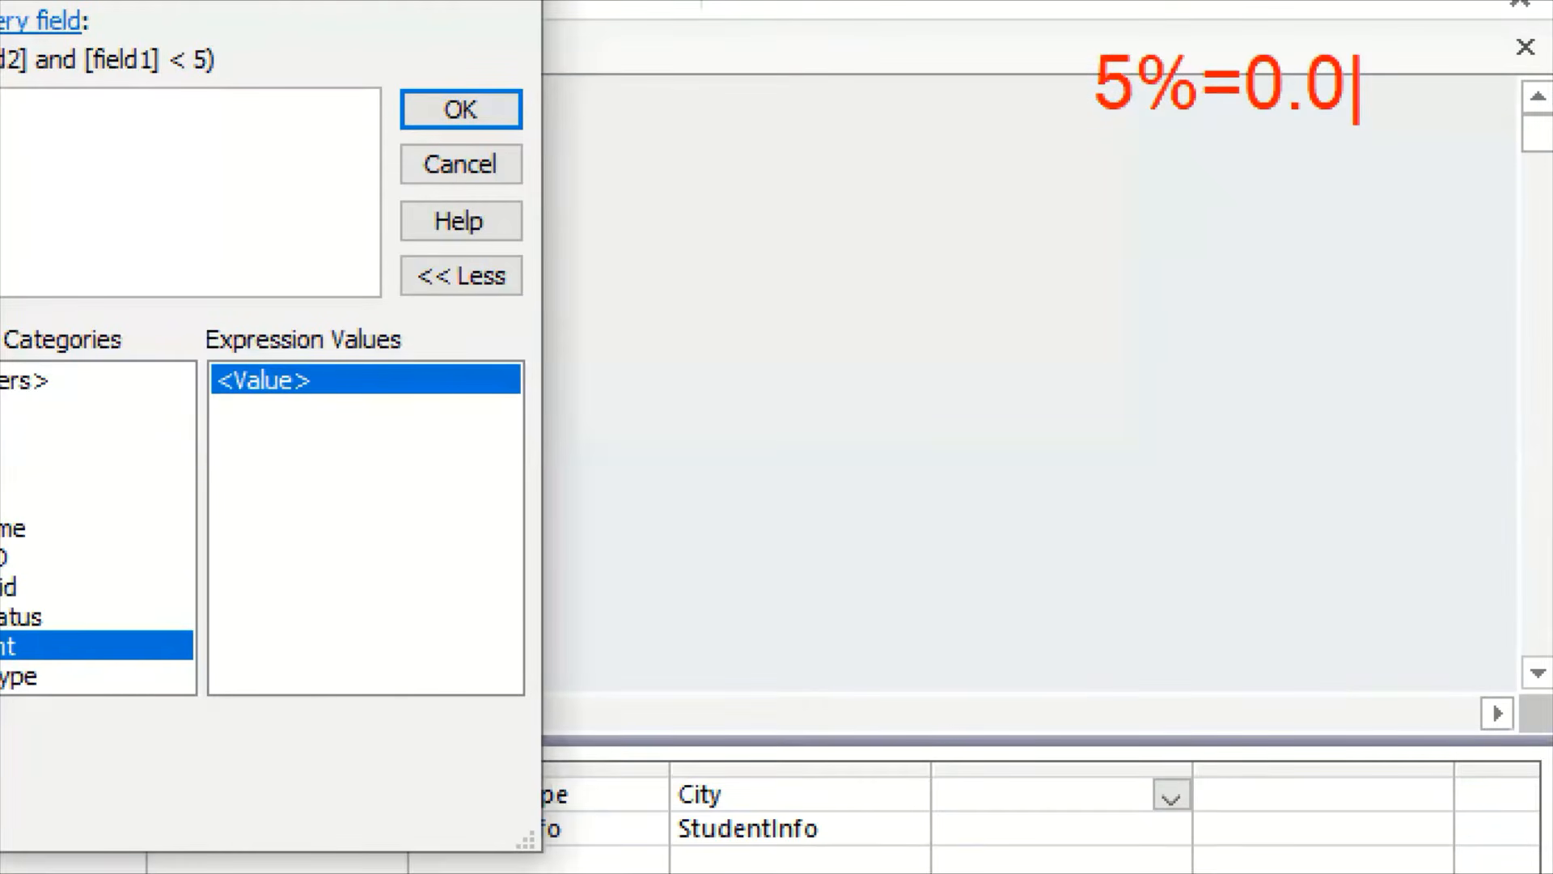
pyautogui.write('5')
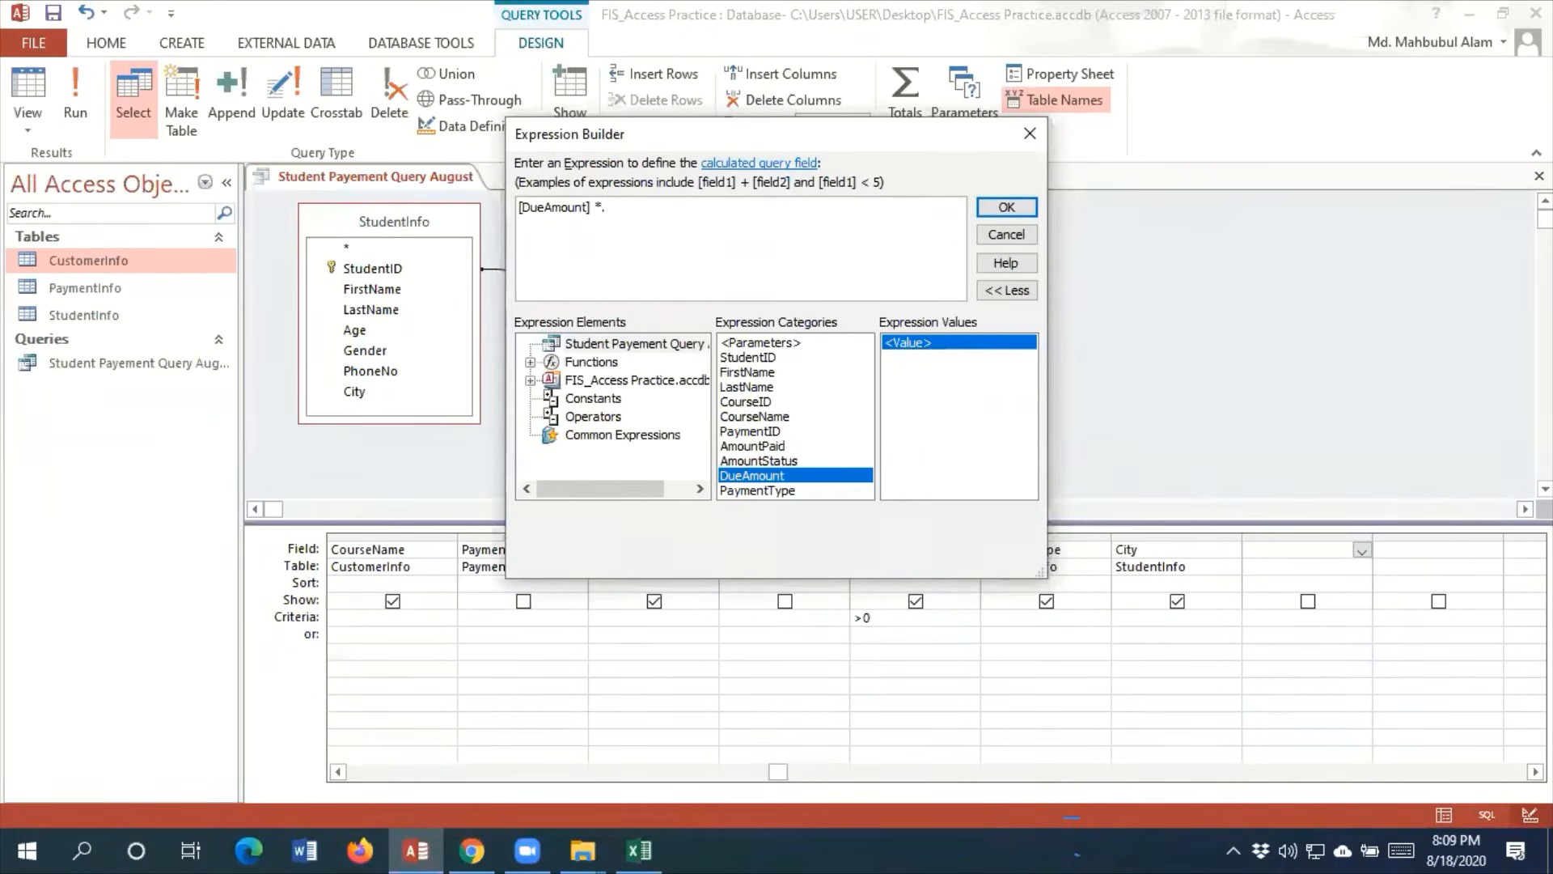
# Complete the expression with the multiplier 0.10 and accept it as the calculated field
pyautogui.press('BackSpace')
pyautogui.write('0.10')
pyautogui.click(1008, 209)
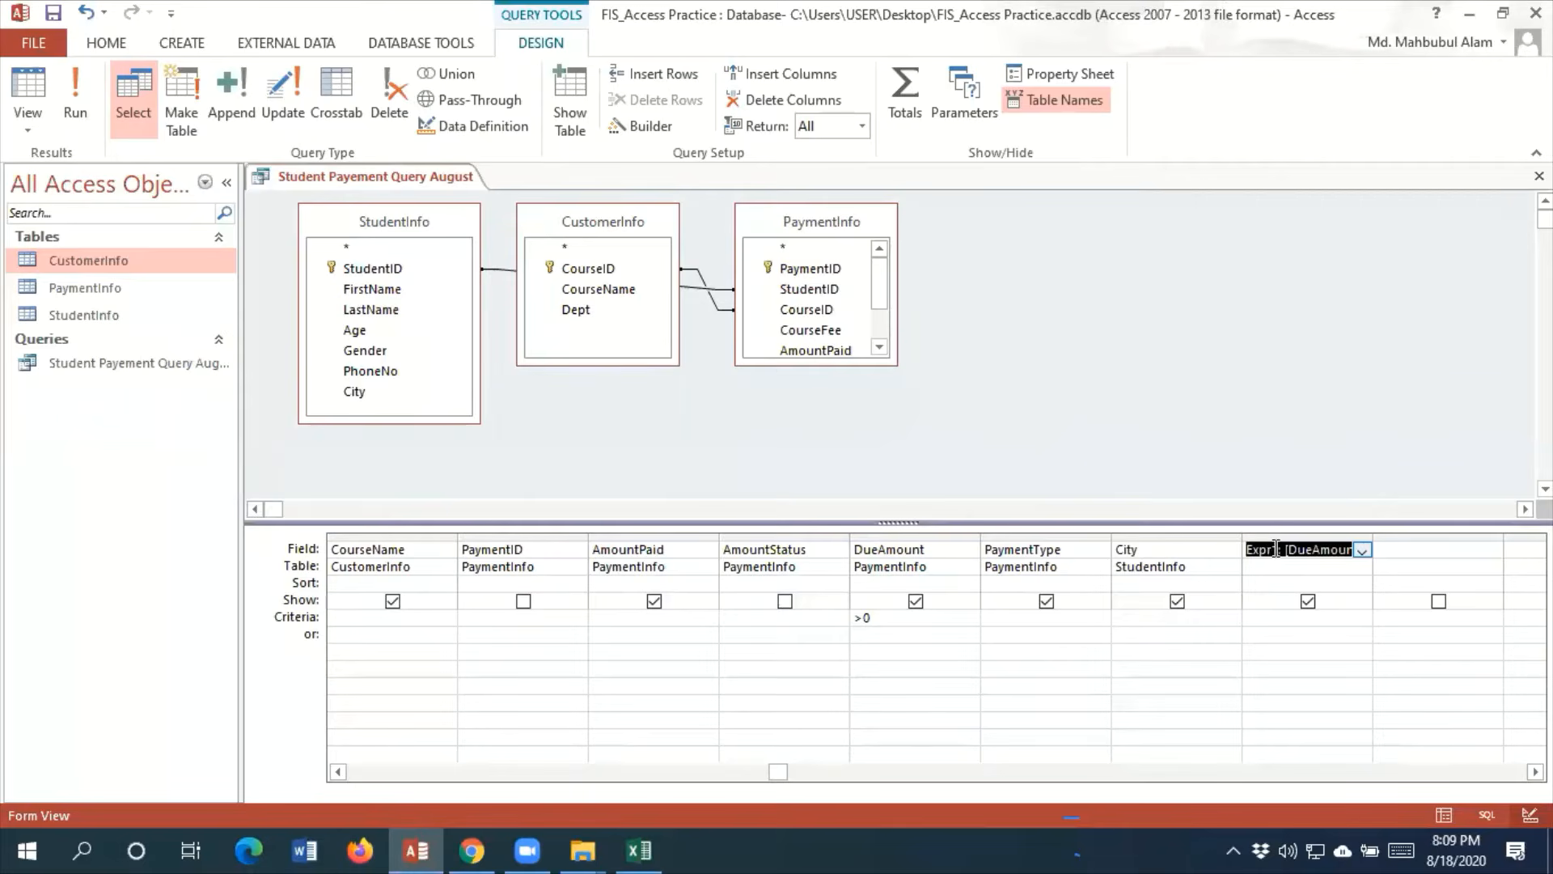
# Rename the calculated field LateFee and run the query
pyautogui.click(1278, 550)
pyautogui.press('BackSpace')
pyautogui.press('BackSpace')
pyautogui.press('BackSpace')
pyautogui.press('BackSpace')
pyautogui.press('BackSpace')
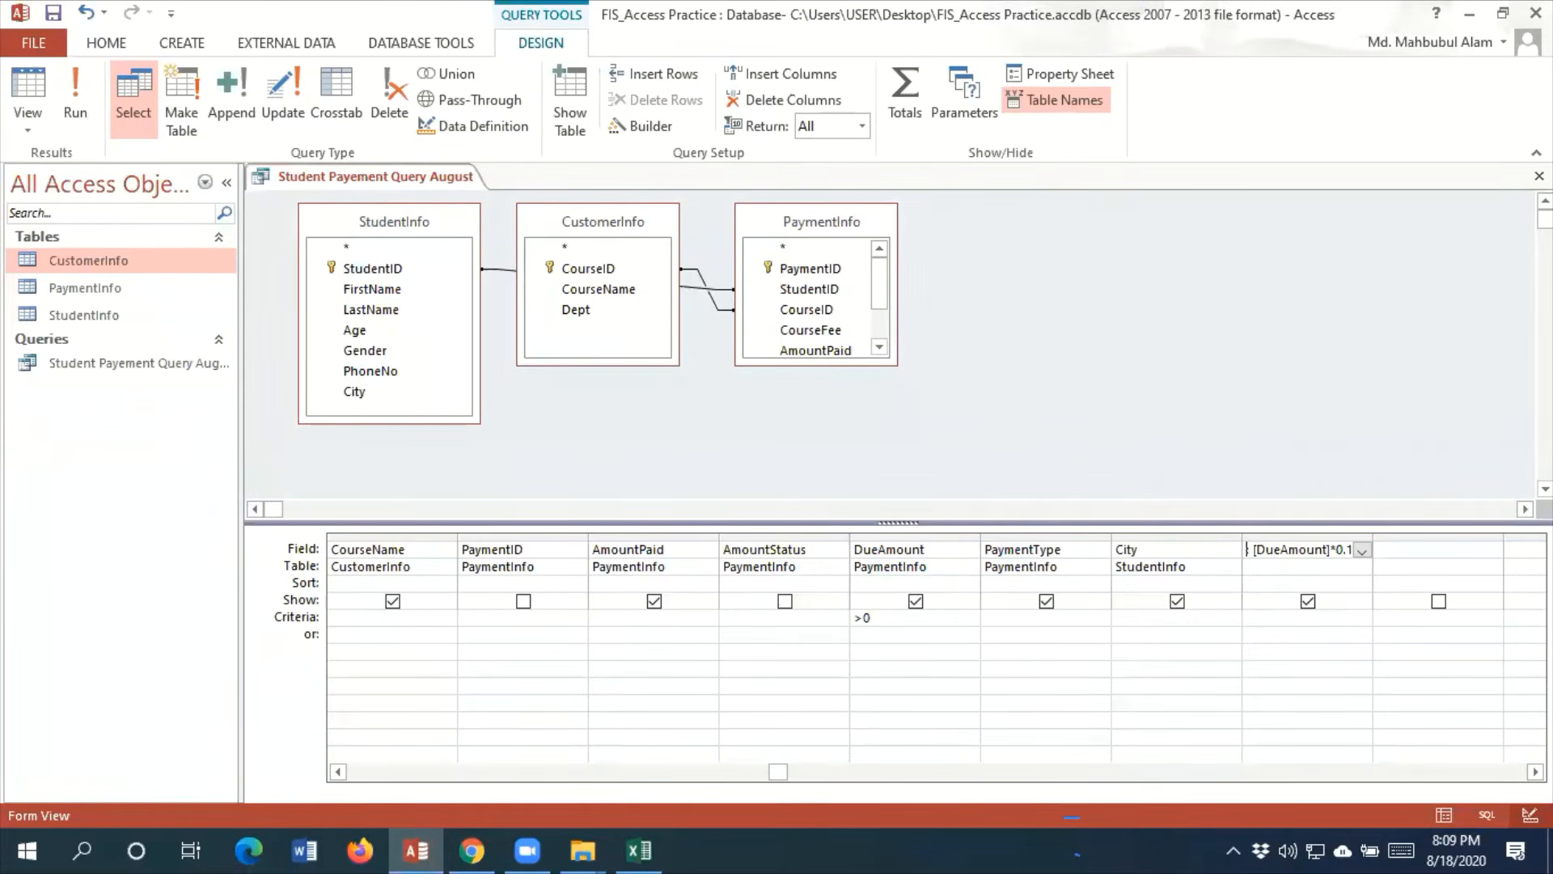
pyautogui.write('LateFee: [DueAmo')
pyautogui.click(68, 121)
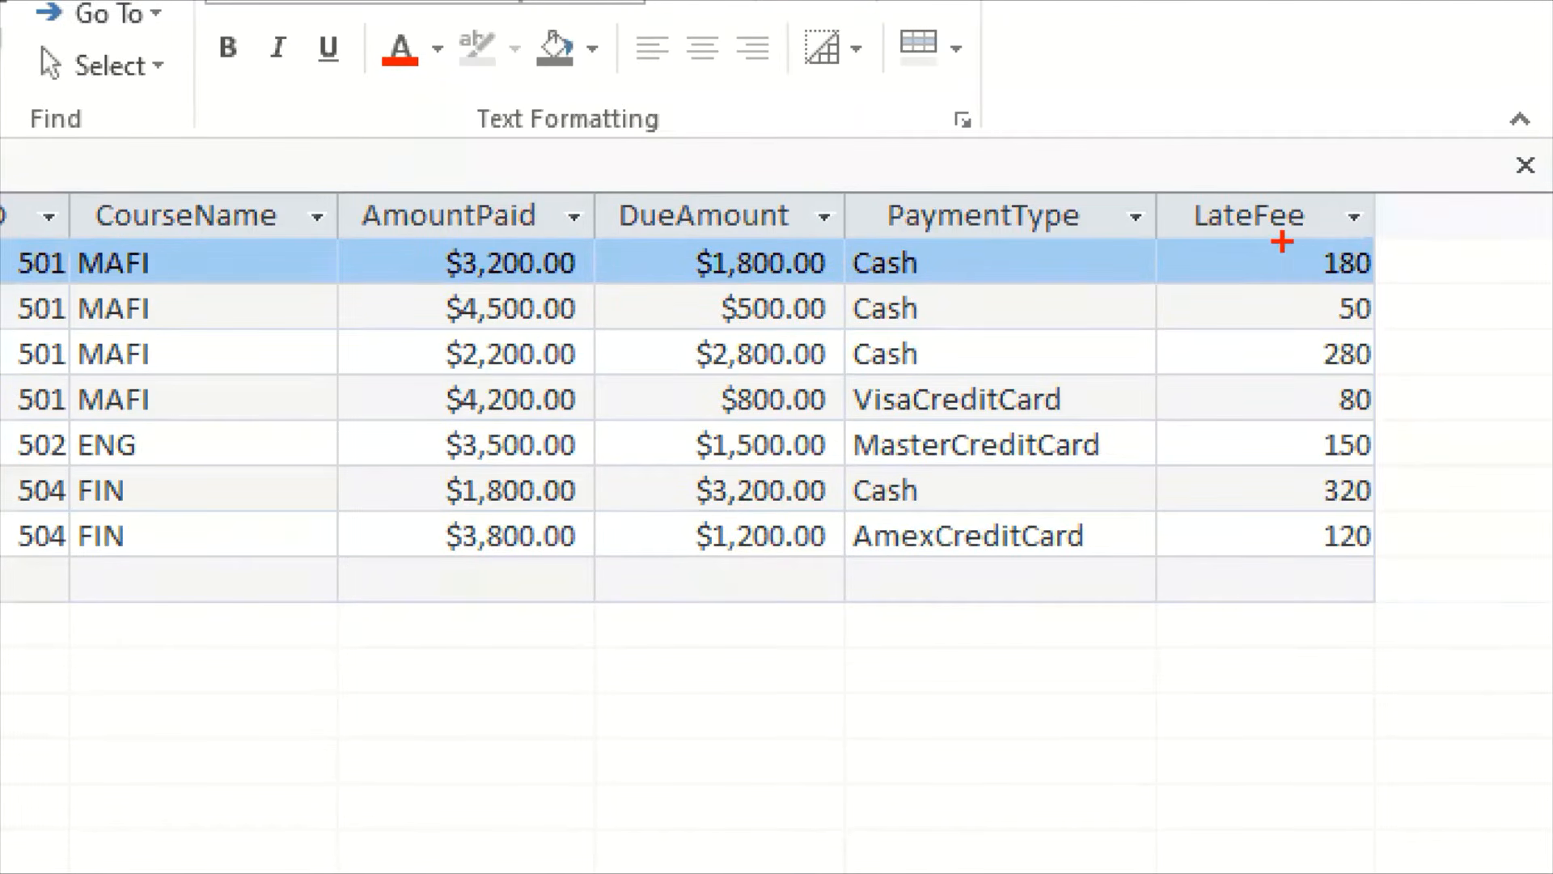
pyautogui.moveTo(1282, 240)
pyautogui.mouseDown()
pyautogui.moveTo(1403, 297)
pyautogui.moveTo(1401, 579)
pyautogui.mouseUp()
pyautogui.moveTo(628, 225)
pyautogui.mouseDown()
pyautogui.moveTo(822, 299)
pyautogui.moveTo(882, 515)
pyautogui.moveTo(846, 592)
pyautogui.mouseUp()
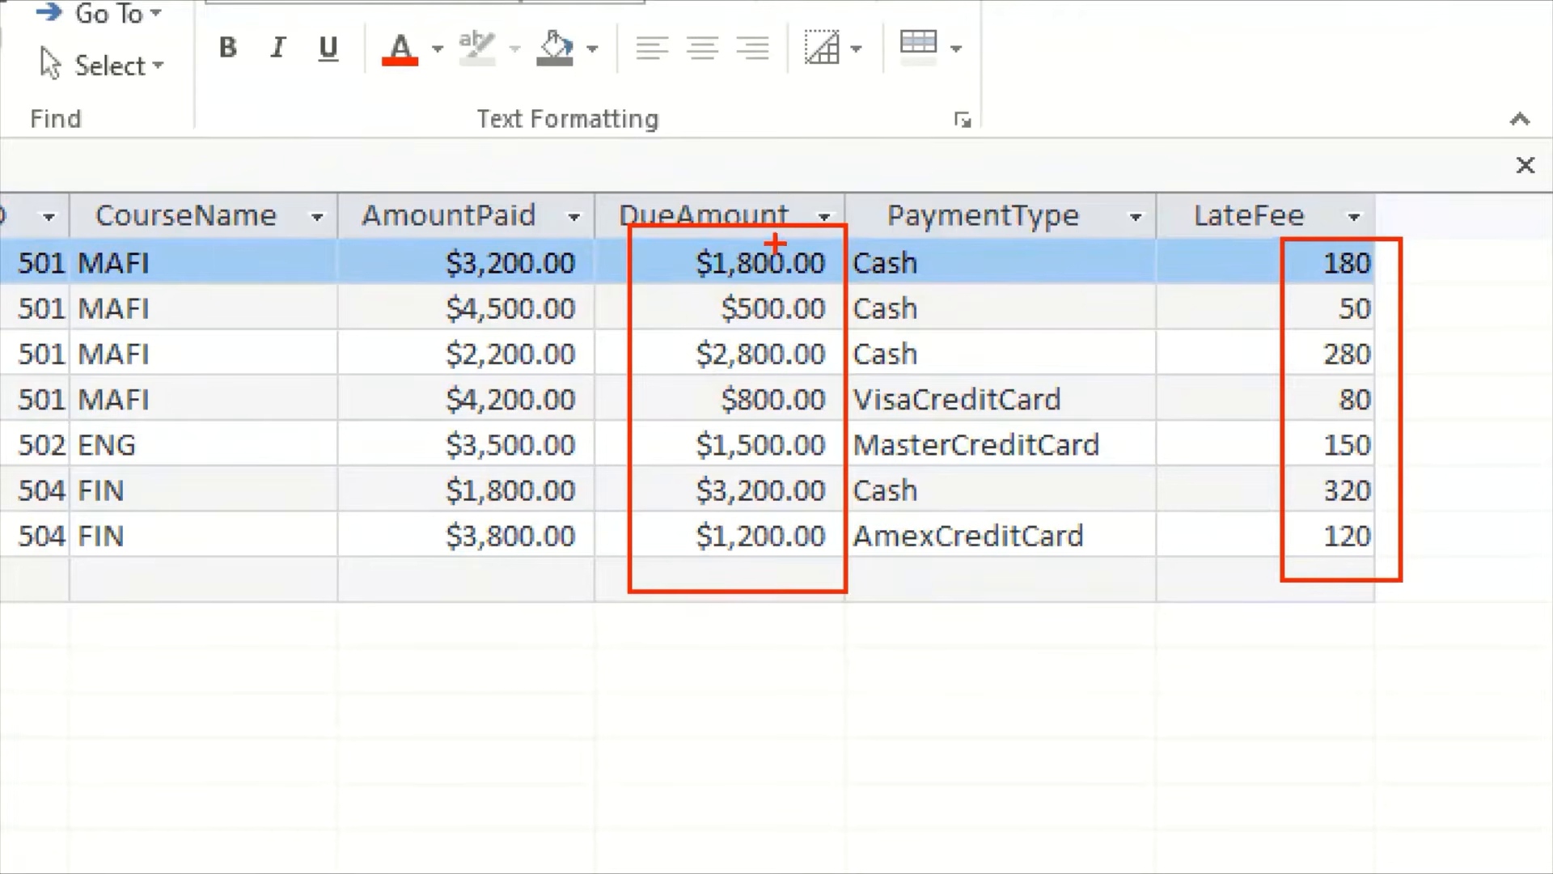
pyautogui.moveTo(1011, 262)
pyautogui.mouseDown()
pyautogui.moveTo(1080, 263)
pyautogui.moveTo(1067, 299)
pyautogui.mouseUp()
pyautogui.moveTo(1342, 284)
pyautogui.mouseDown()
pyautogui.moveTo(1356, 301)
pyautogui.moveTo(1411, 235)
pyautogui.moveTo(1470, 278)
pyautogui.moveTo(1508, 213)
pyautogui.mouseUp()
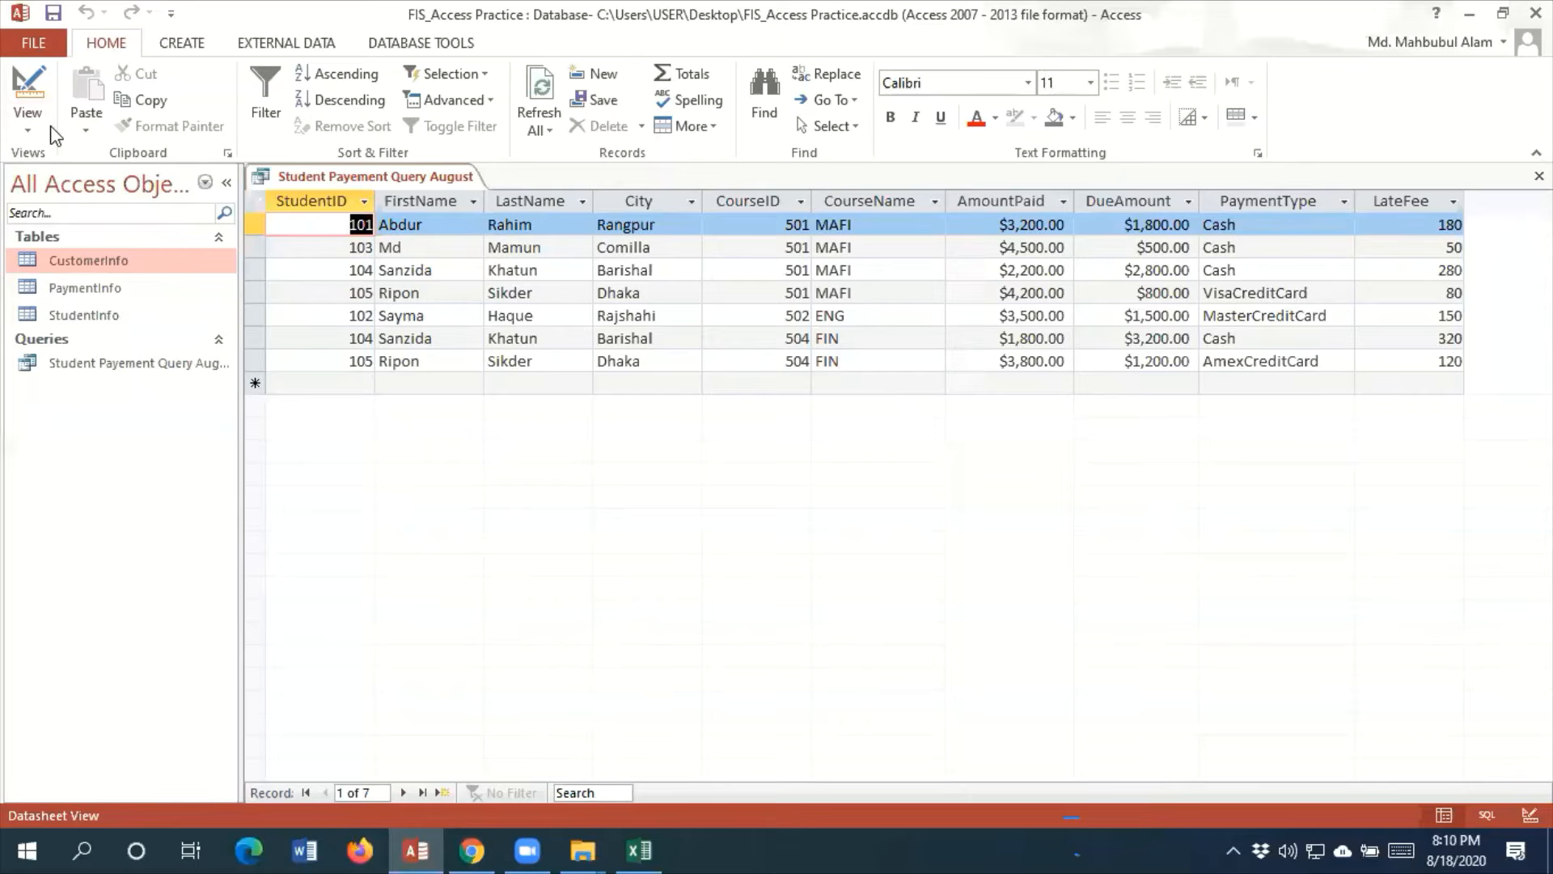
# Return the query to Design view and select the empty field column after LateFee
pyautogui.click(27, 128)
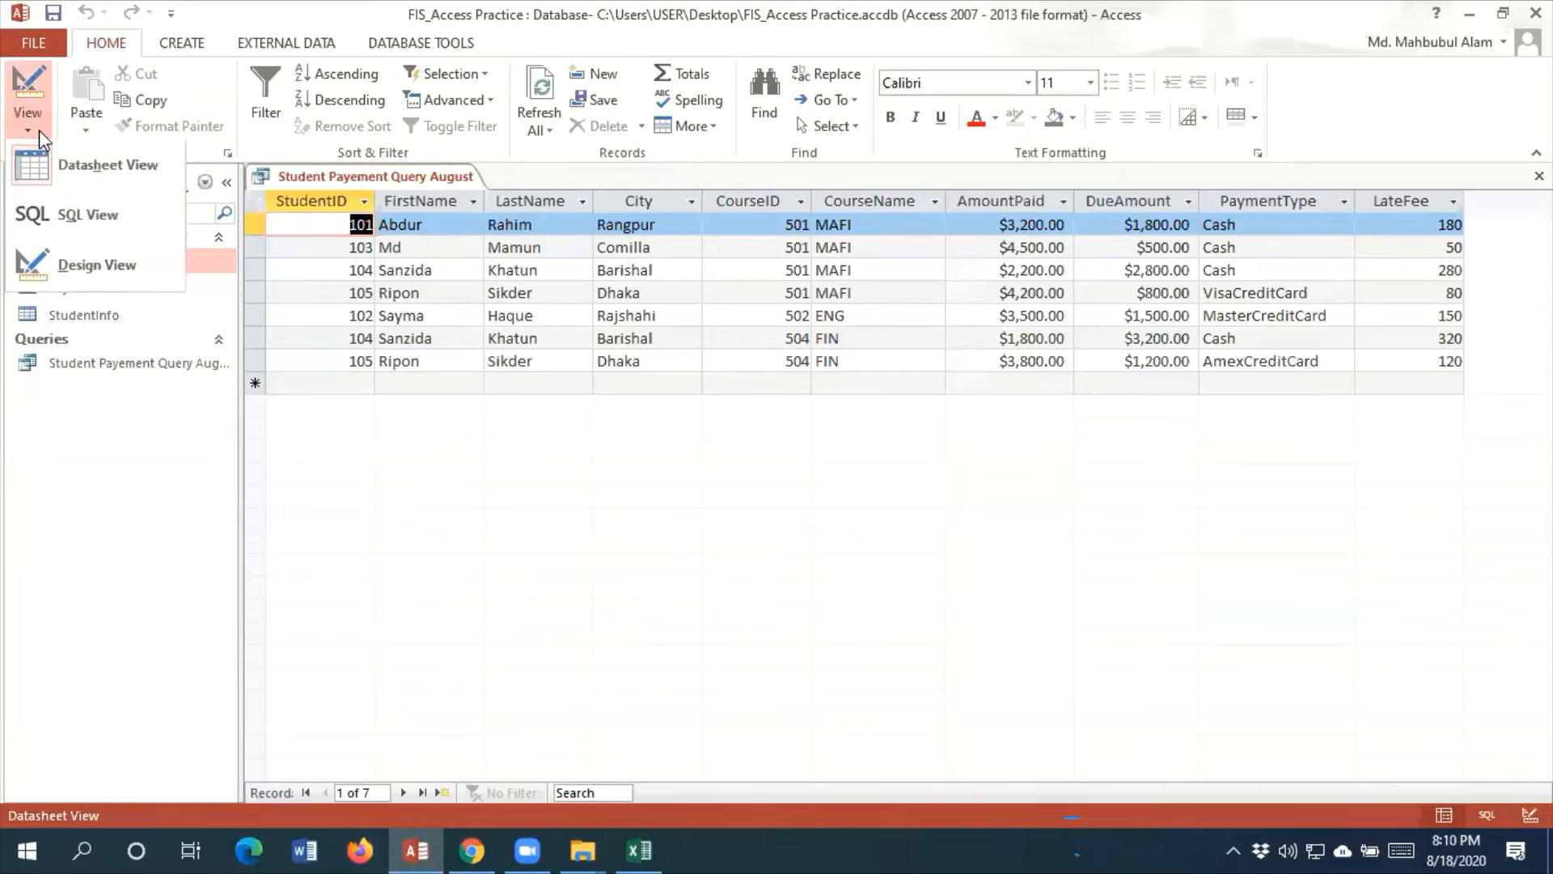
pyautogui.click(85, 274)
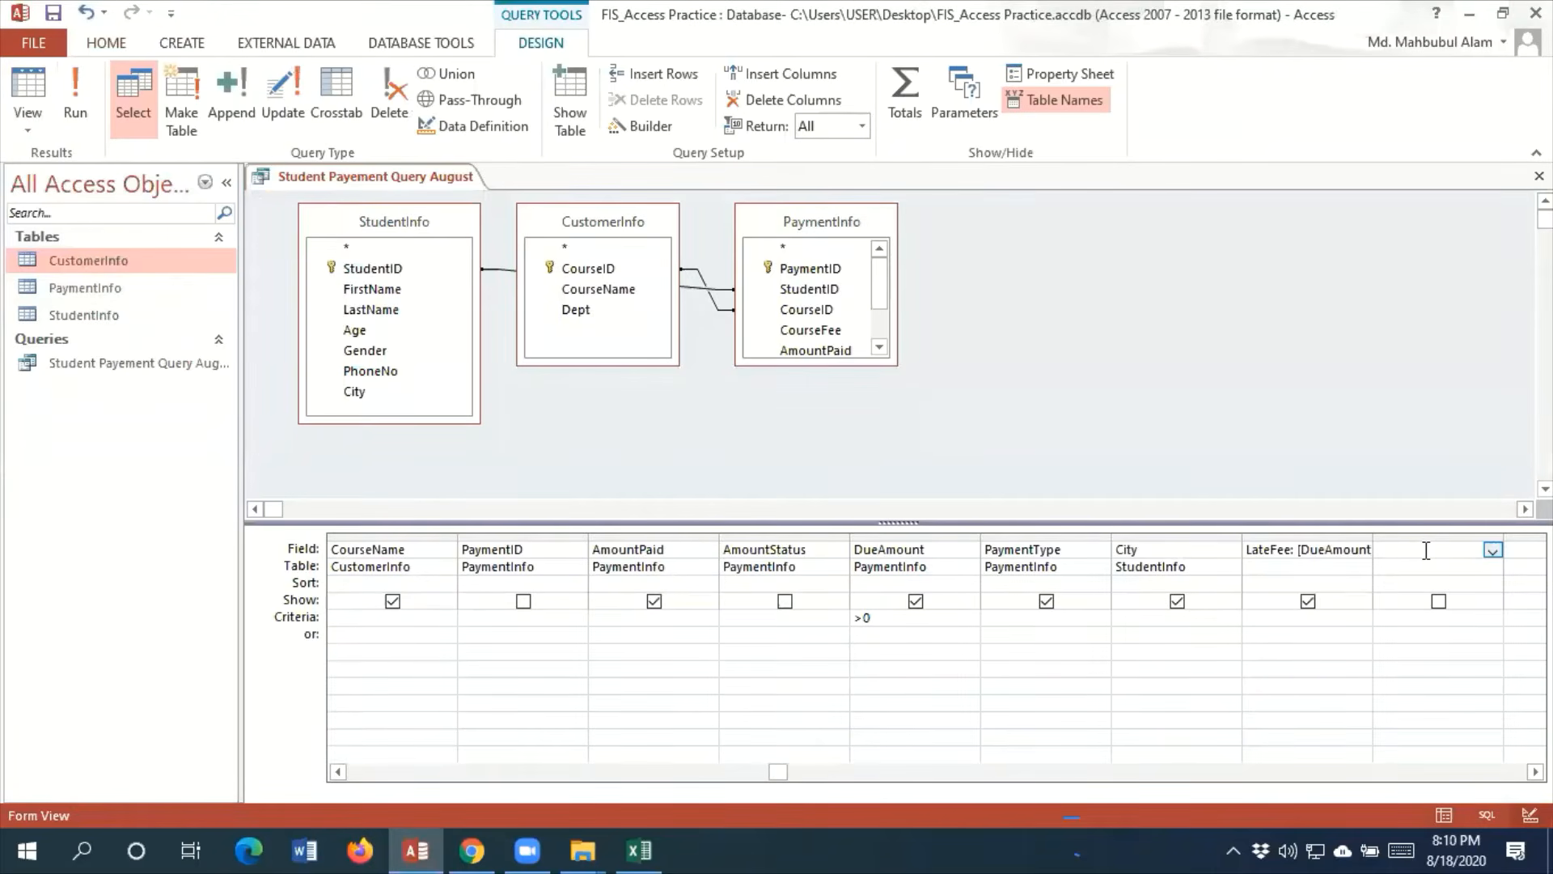
pyautogui.click(662, 129)
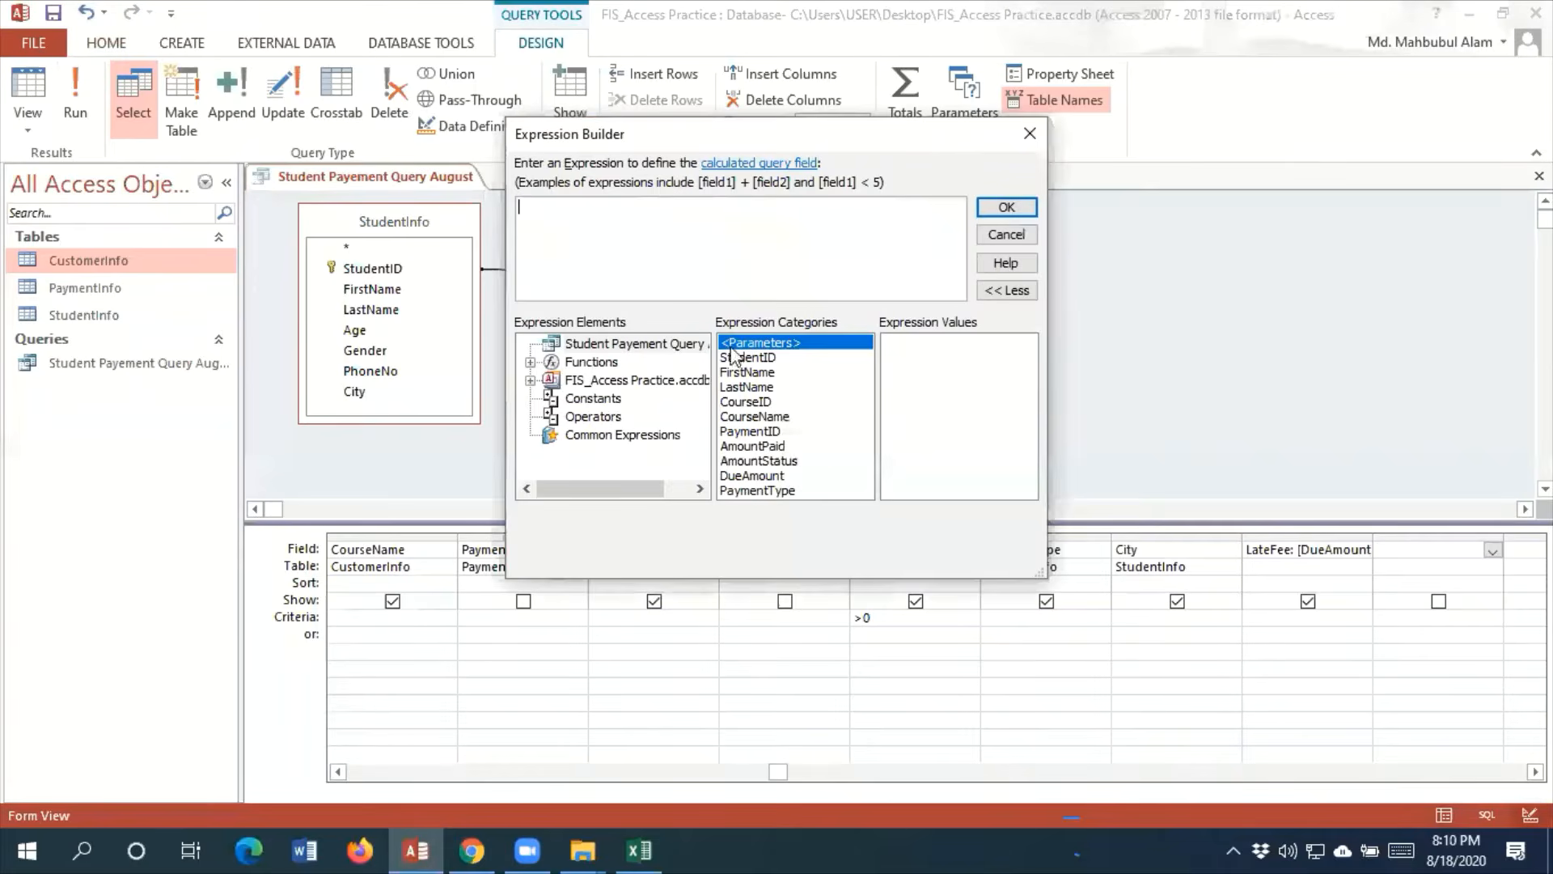
pyautogui.doubleClick(783, 478)
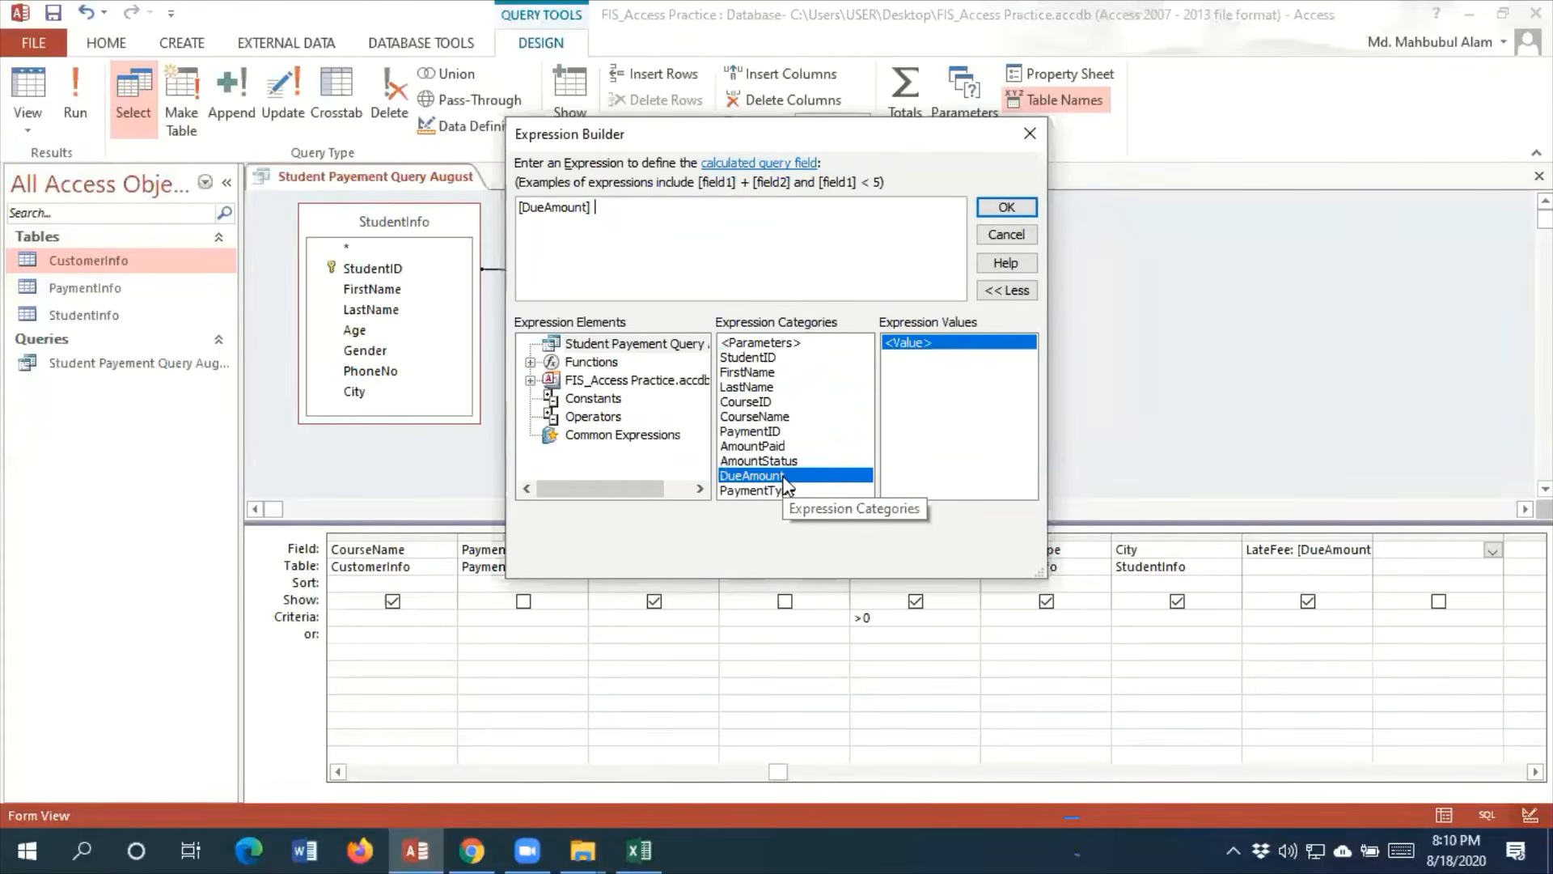
pyautogui.write('+')
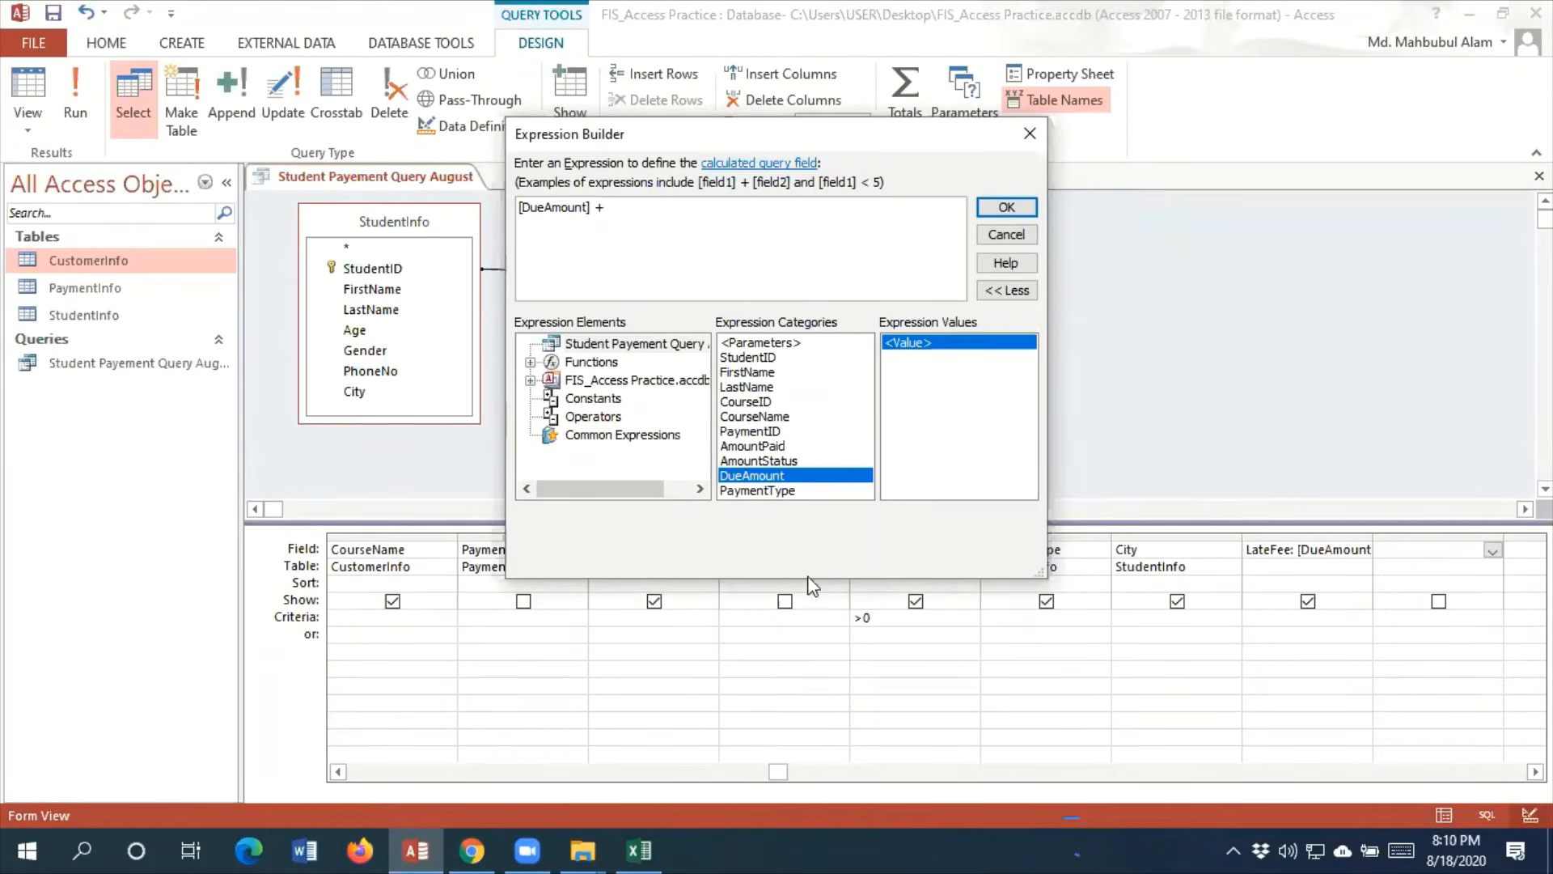
pyautogui.click(1037, 135)
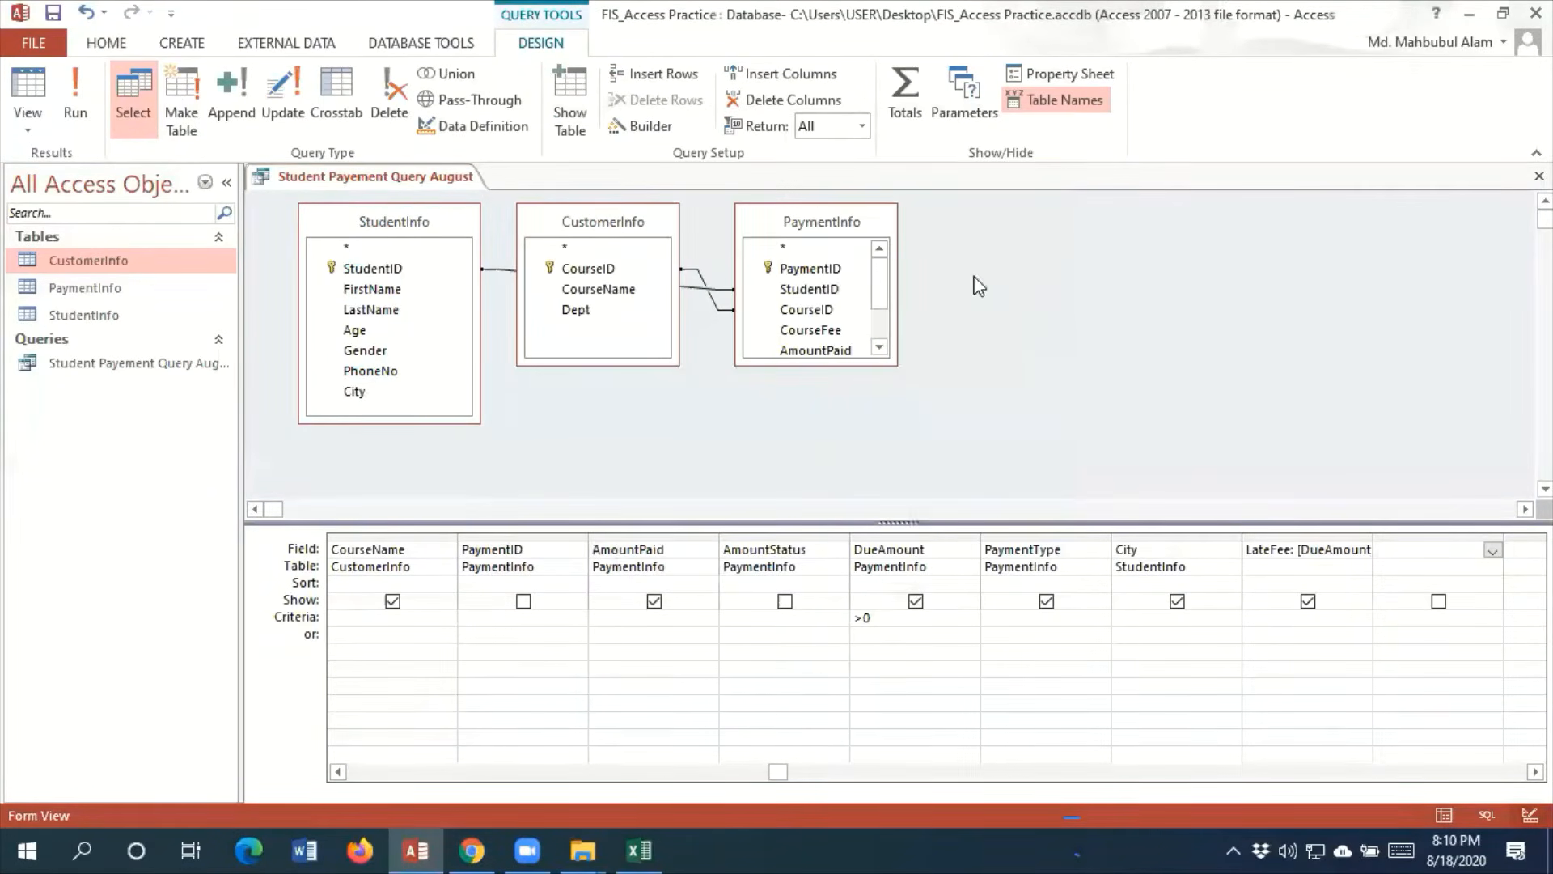
# Run the query, save it and reopen it in Design view
pyautogui.click(75, 101)
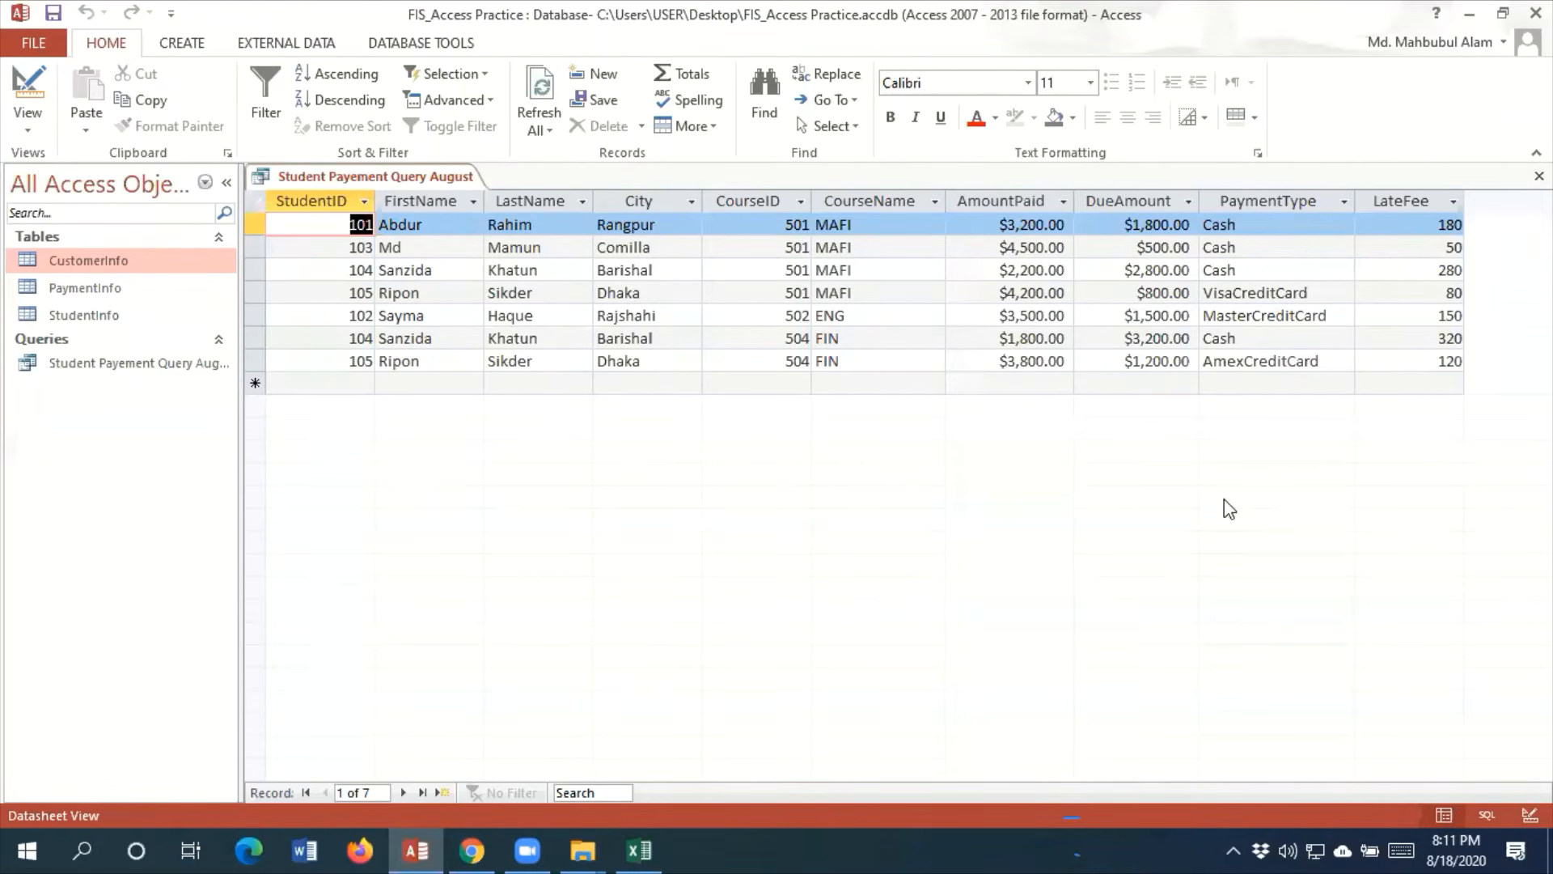
pyautogui.click(51, 13)
pyautogui.click(25, 131)
pyautogui.click(122, 255)
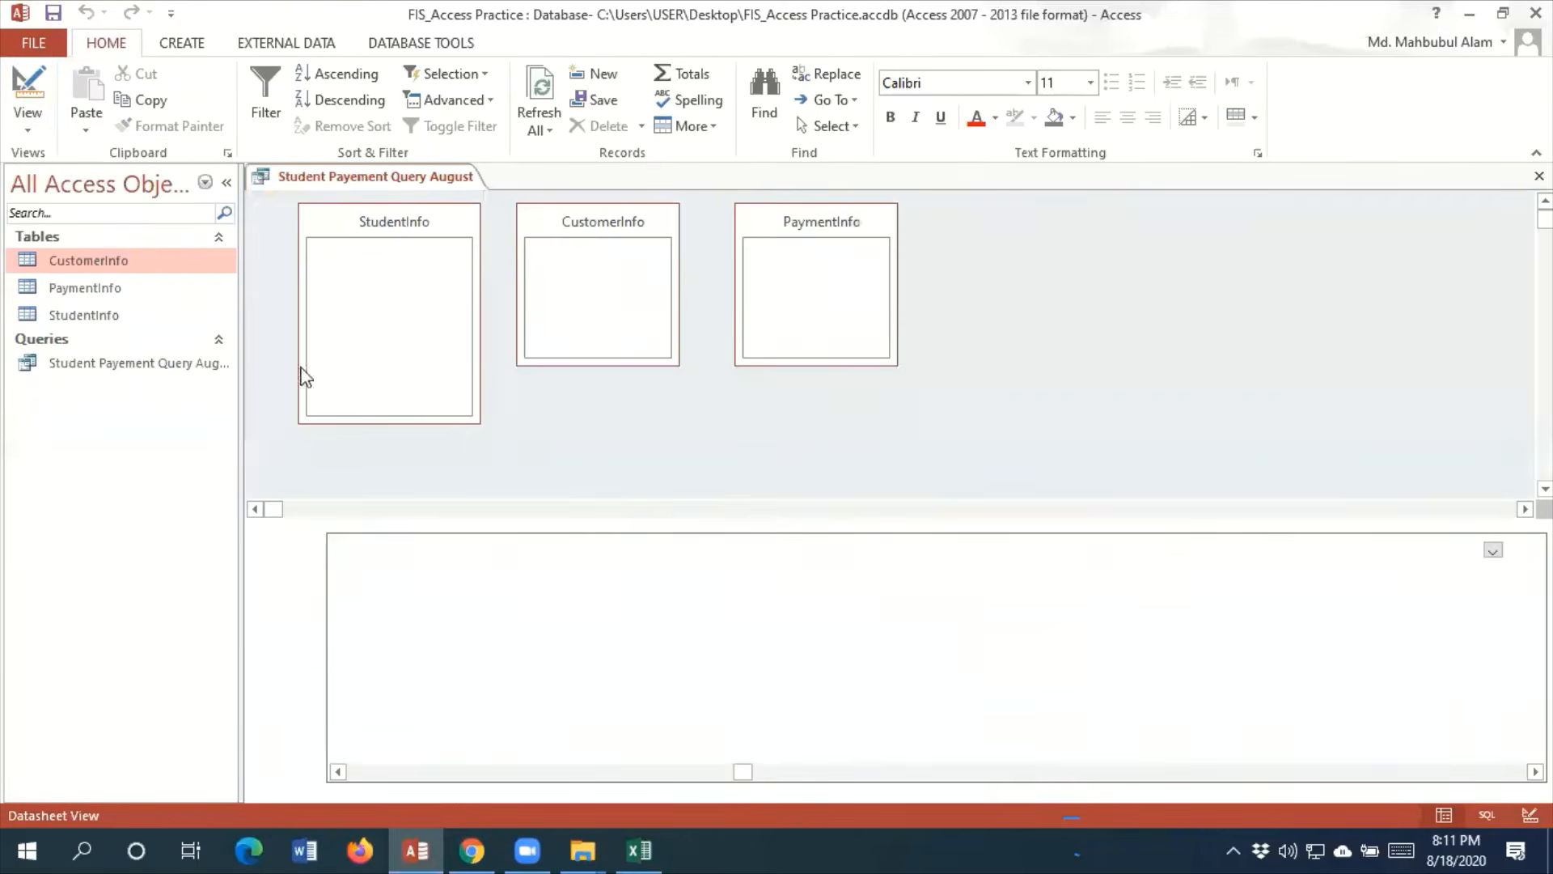
# Build the calculated expression [DueAmount] + [LateFee] in the empty field column after LateFee
pyautogui.click(641, 126)
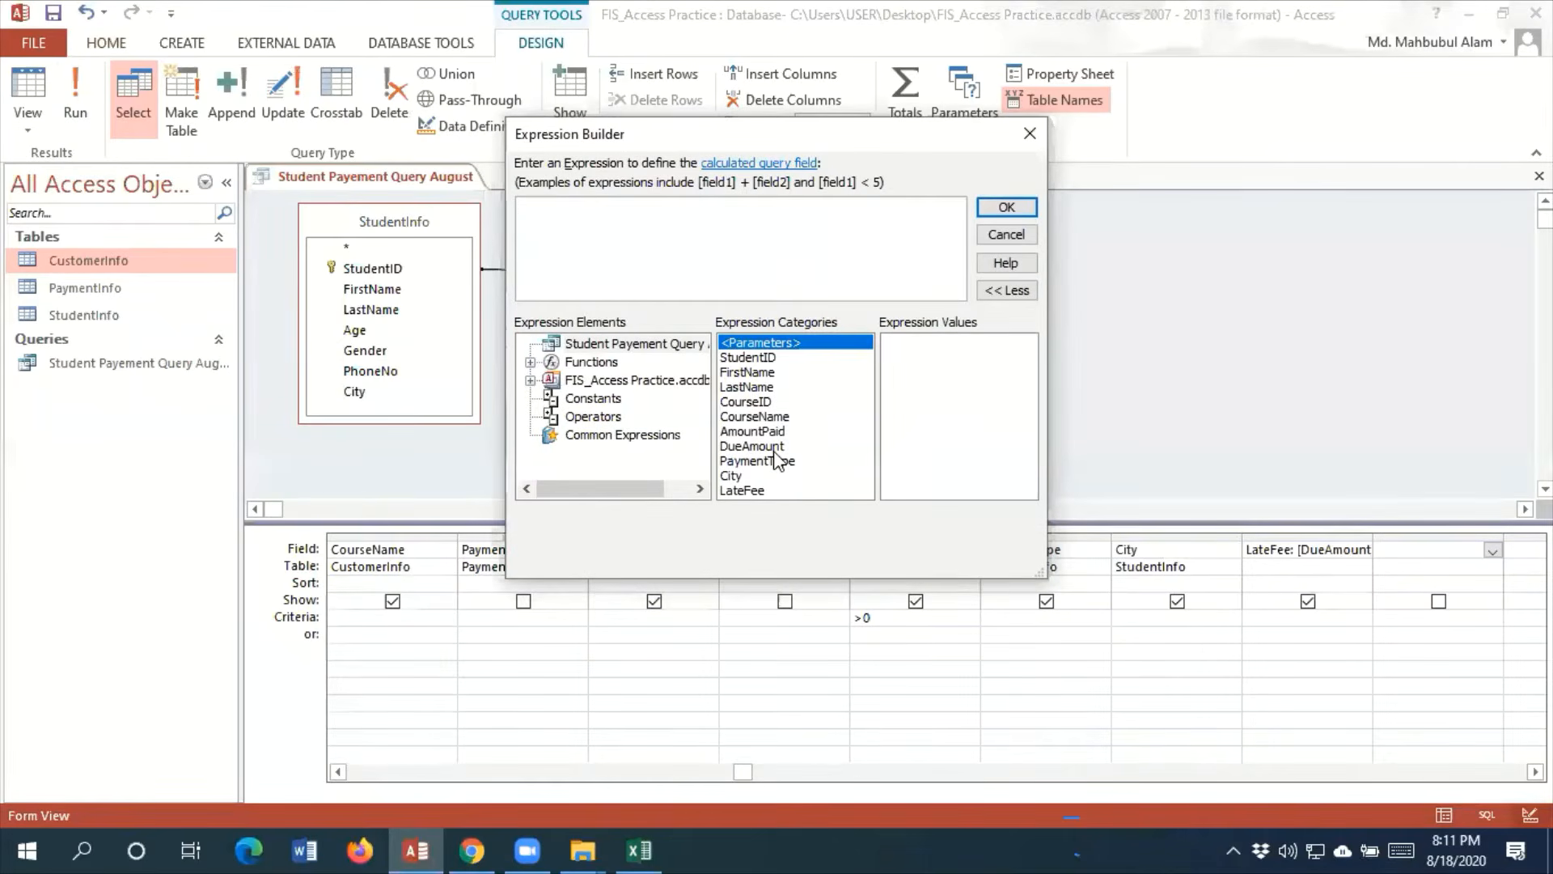
pyautogui.doubleClick(775, 450)
pyautogui.write('+')
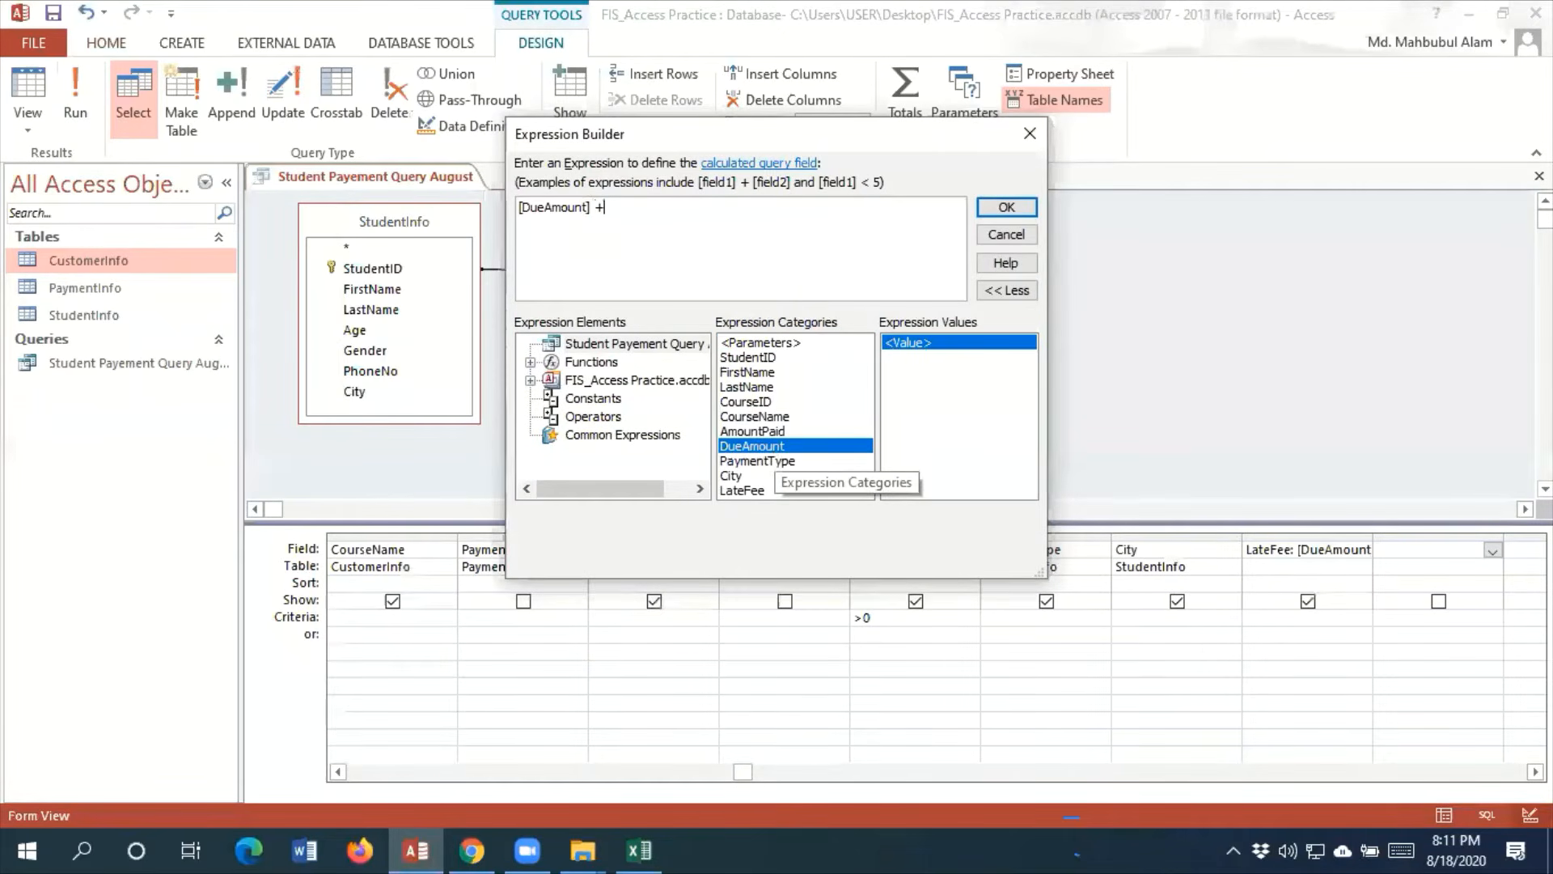
pyautogui.doubleClick(749, 497)
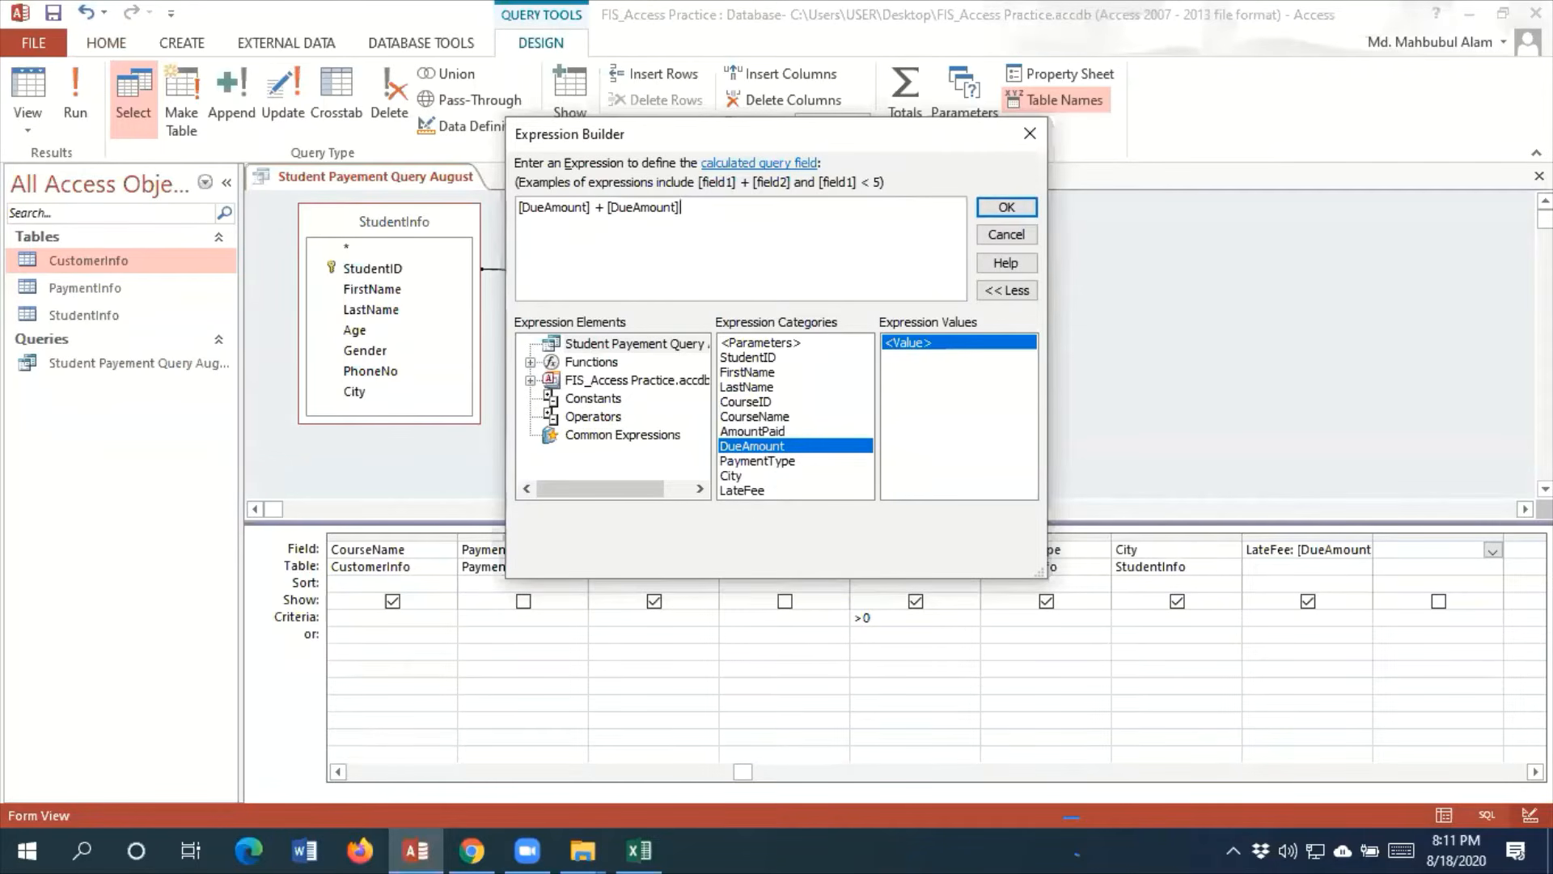
pyautogui.press('BackSpace')
pyautogui.press('BackSpace')
pyautogui.press('BackSpace')
pyautogui.press('BackSpace')
pyautogui.press('BackSpace')
pyautogui.press('BackSpace')
pyautogui.press('BackSpace')
pyautogui.press('BackSpace')
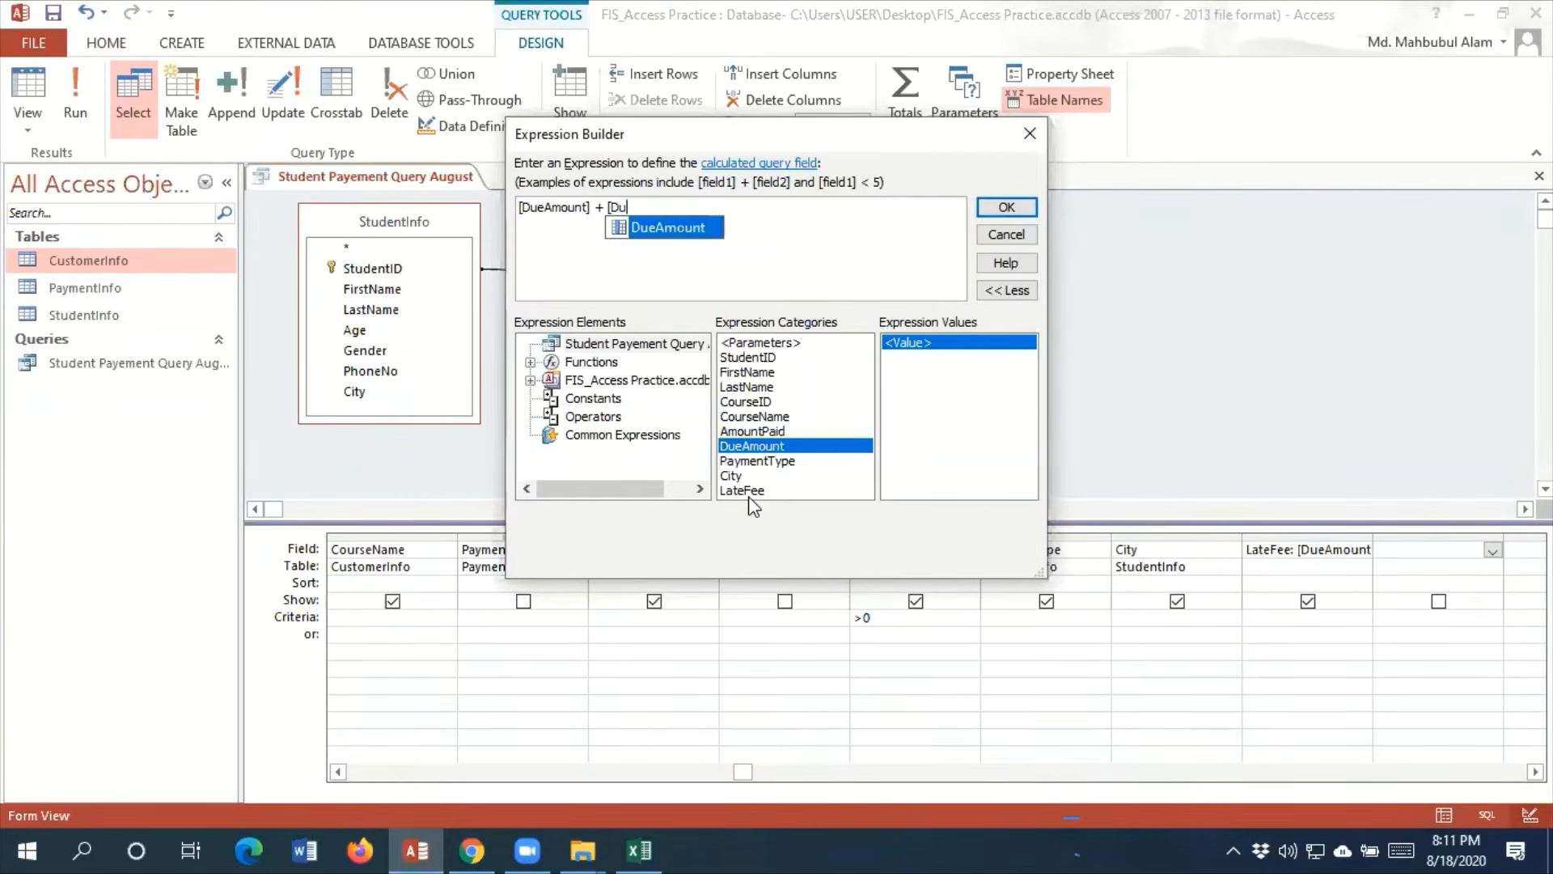
pyautogui.press('BackSpace')
pyautogui.press('BackSpace')
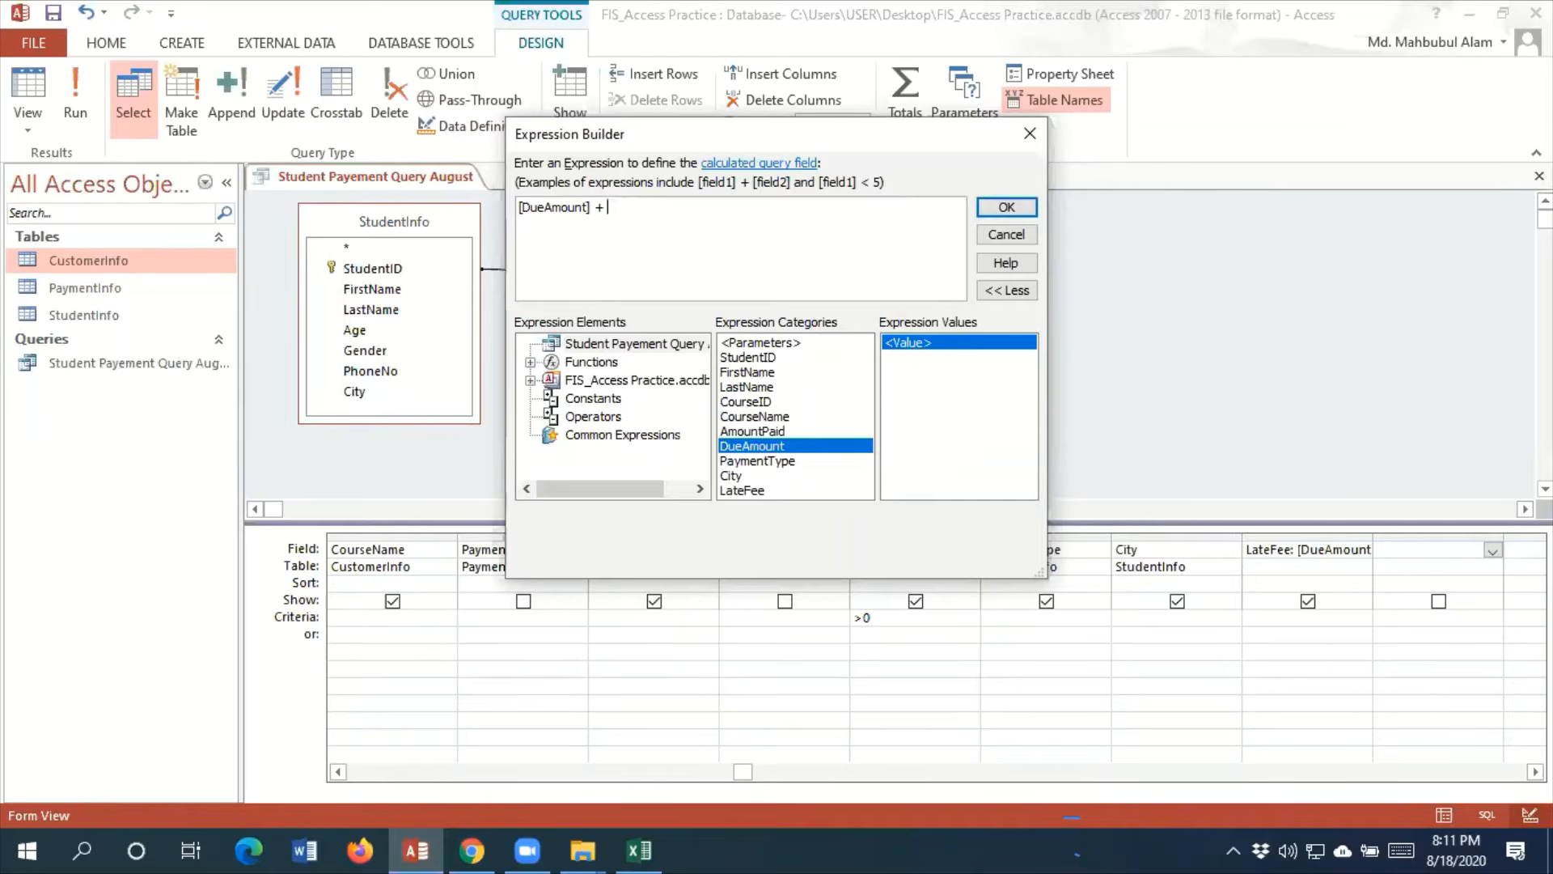
pyautogui.doubleClick(748, 489)
pyautogui.click(1004, 207)
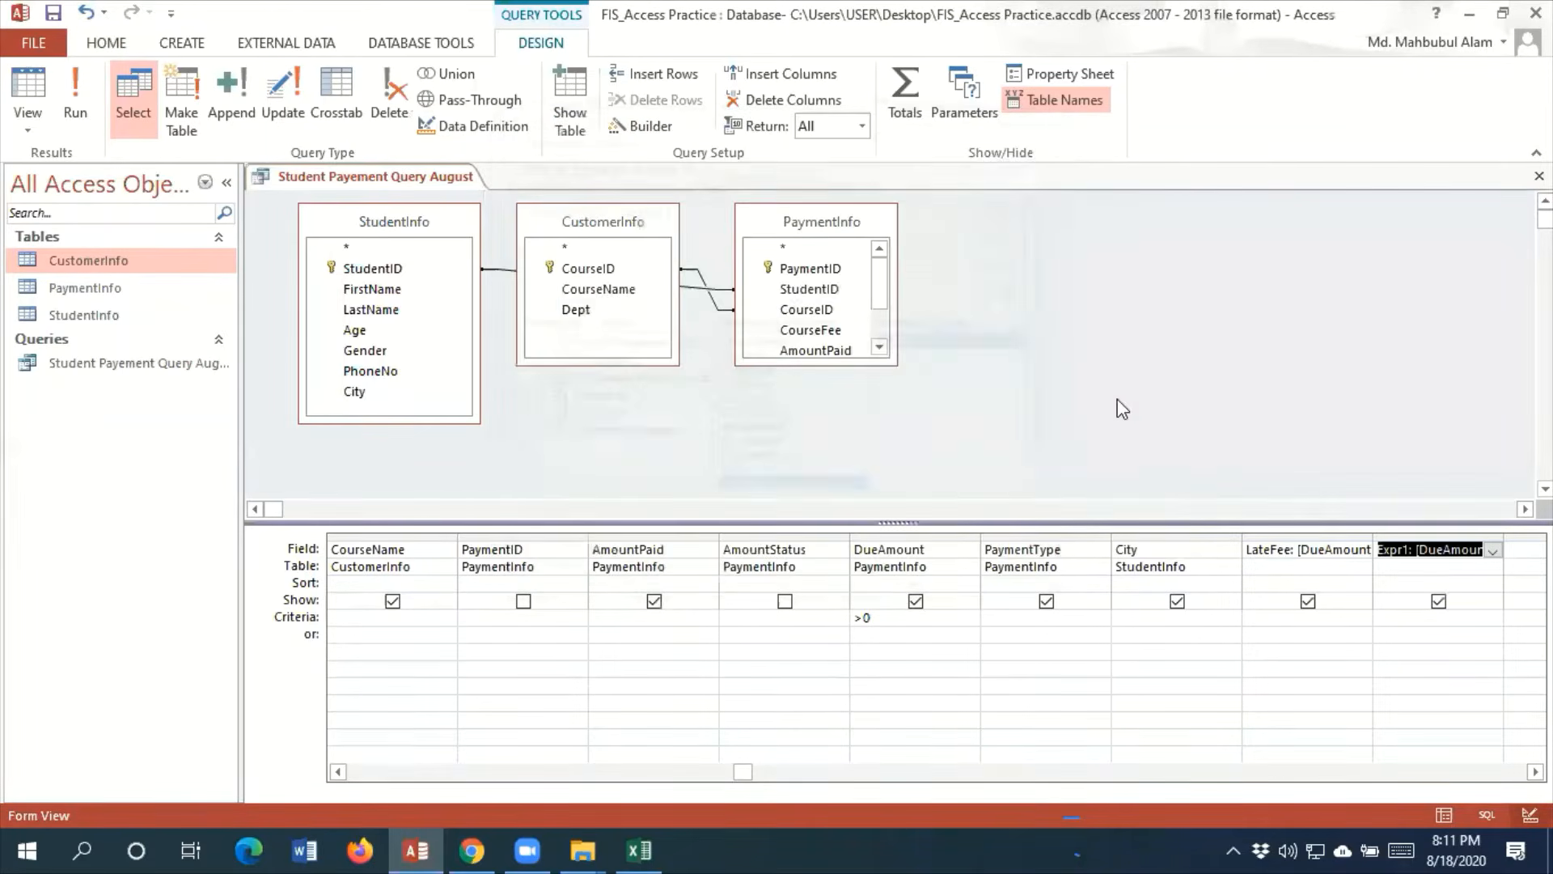
# Rename the new calculated field TotalPayment and run the query
pyautogui.click(1413, 556)
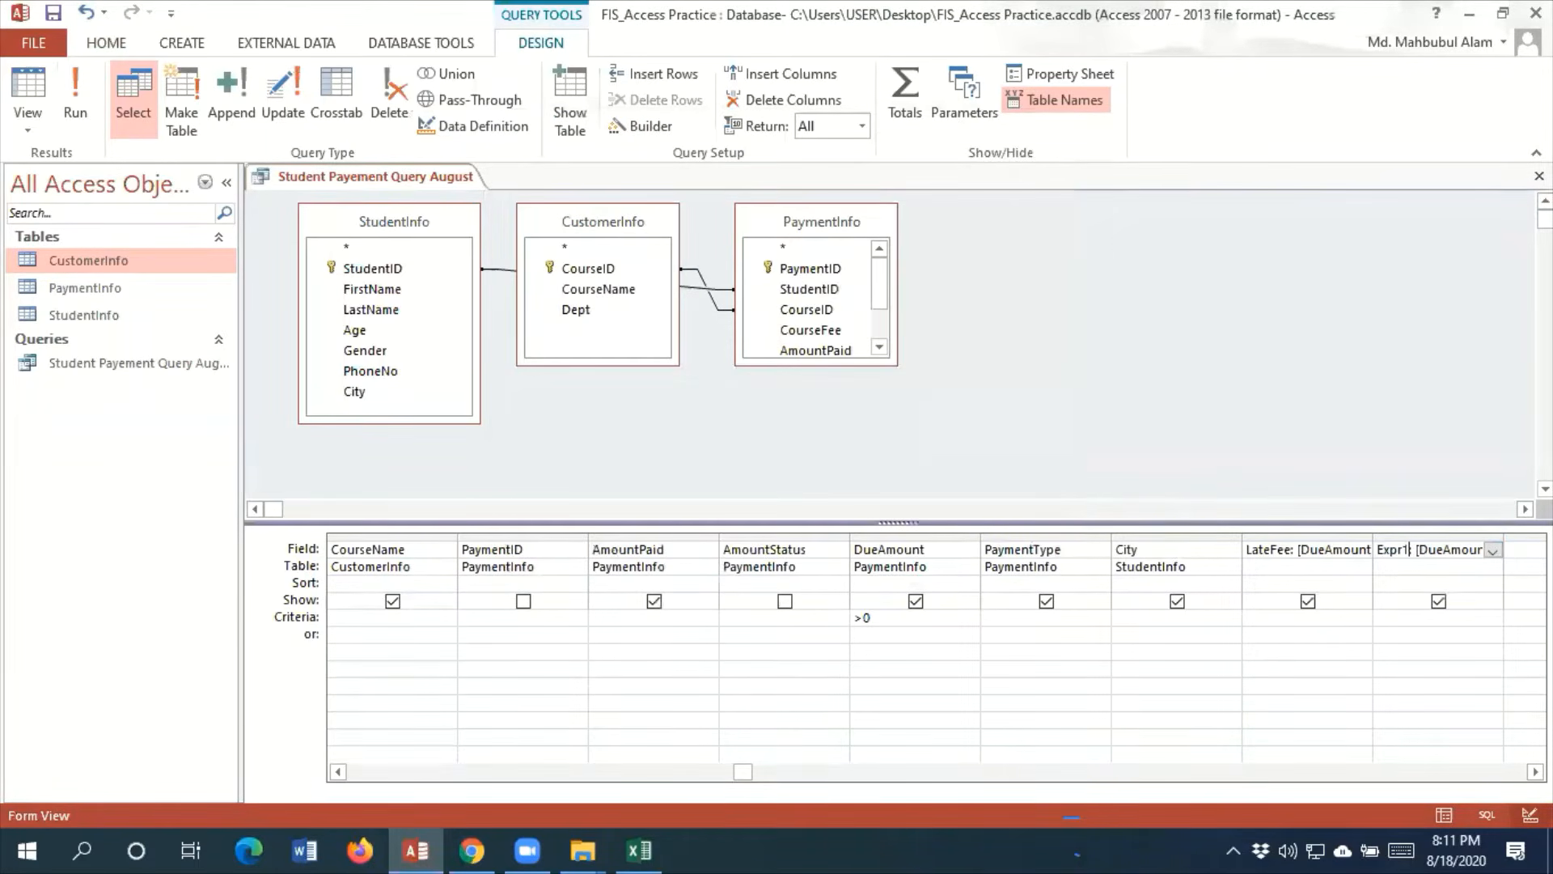
pyautogui.press('BackSpace')
pyautogui.press('BackSpace')
pyautogui.press('BackSpace')
pyautogui.press('BackSpace')
pyautogui.press('BackSpace')
pyautogui.write('TotalPayeent')
pyautogui.click(81, 109)
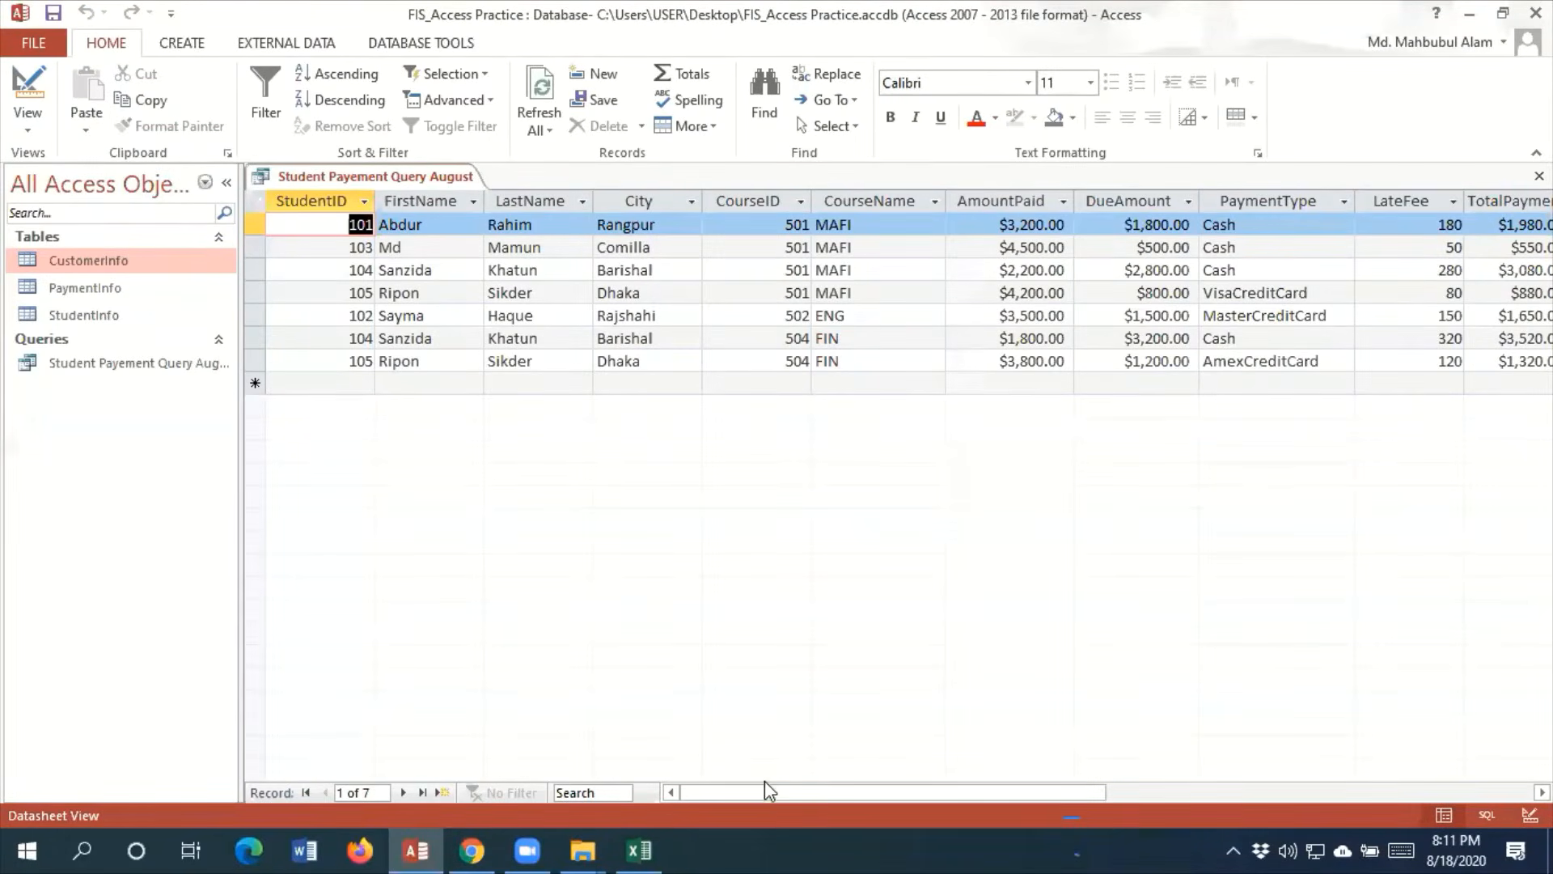
# Widen the TotalPayment column in the query results so its full heading fits
pyautogui.moveTo(775, 789); pyautogui.dragTo(929, 809)
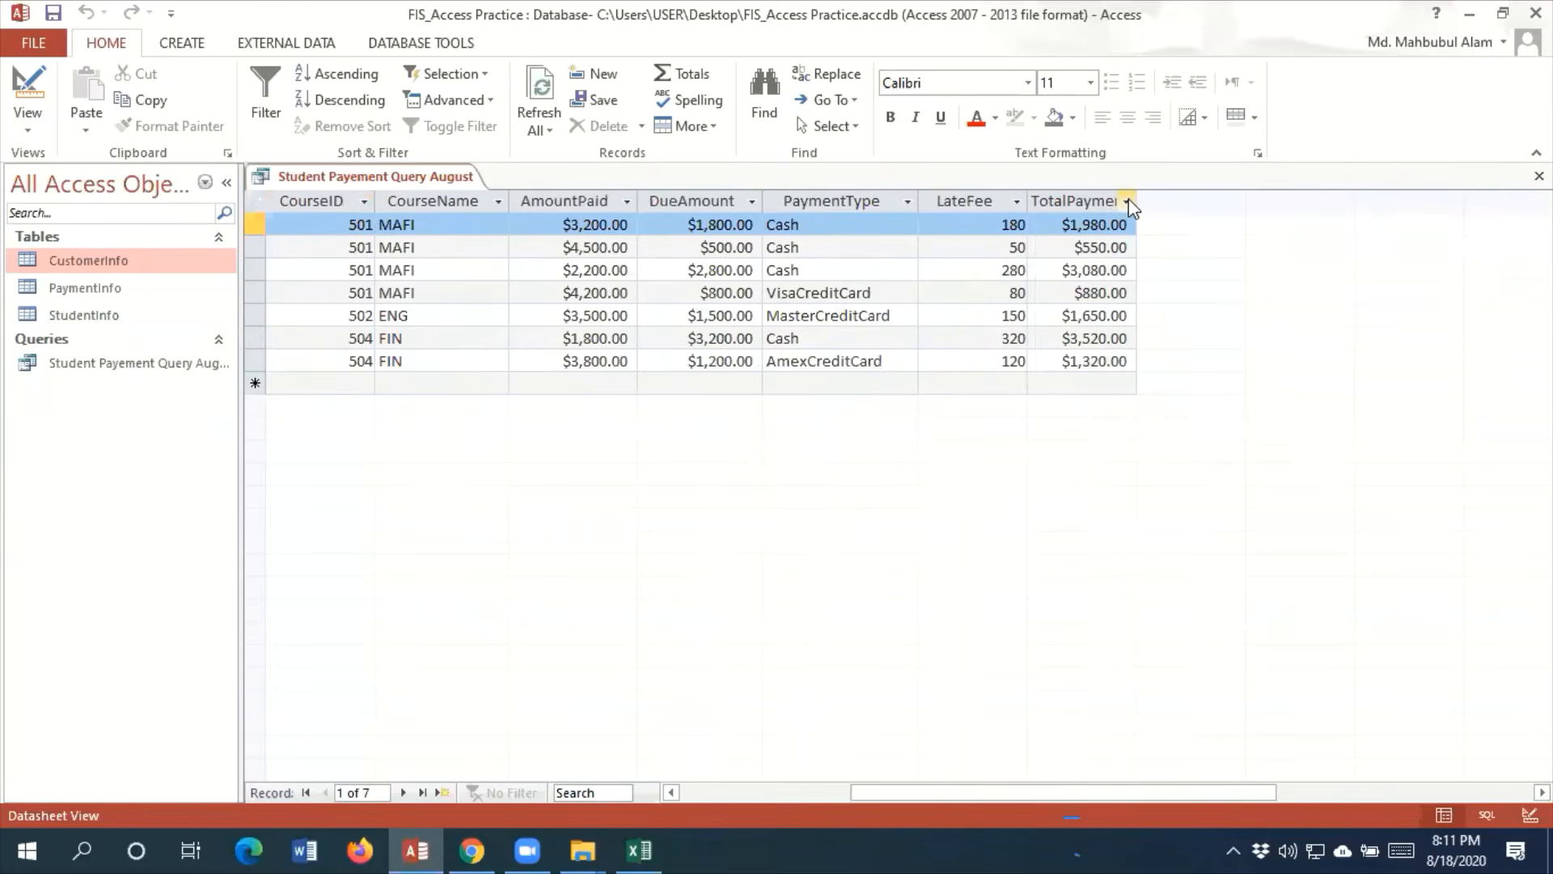
pyautogui.click(1100, 207)
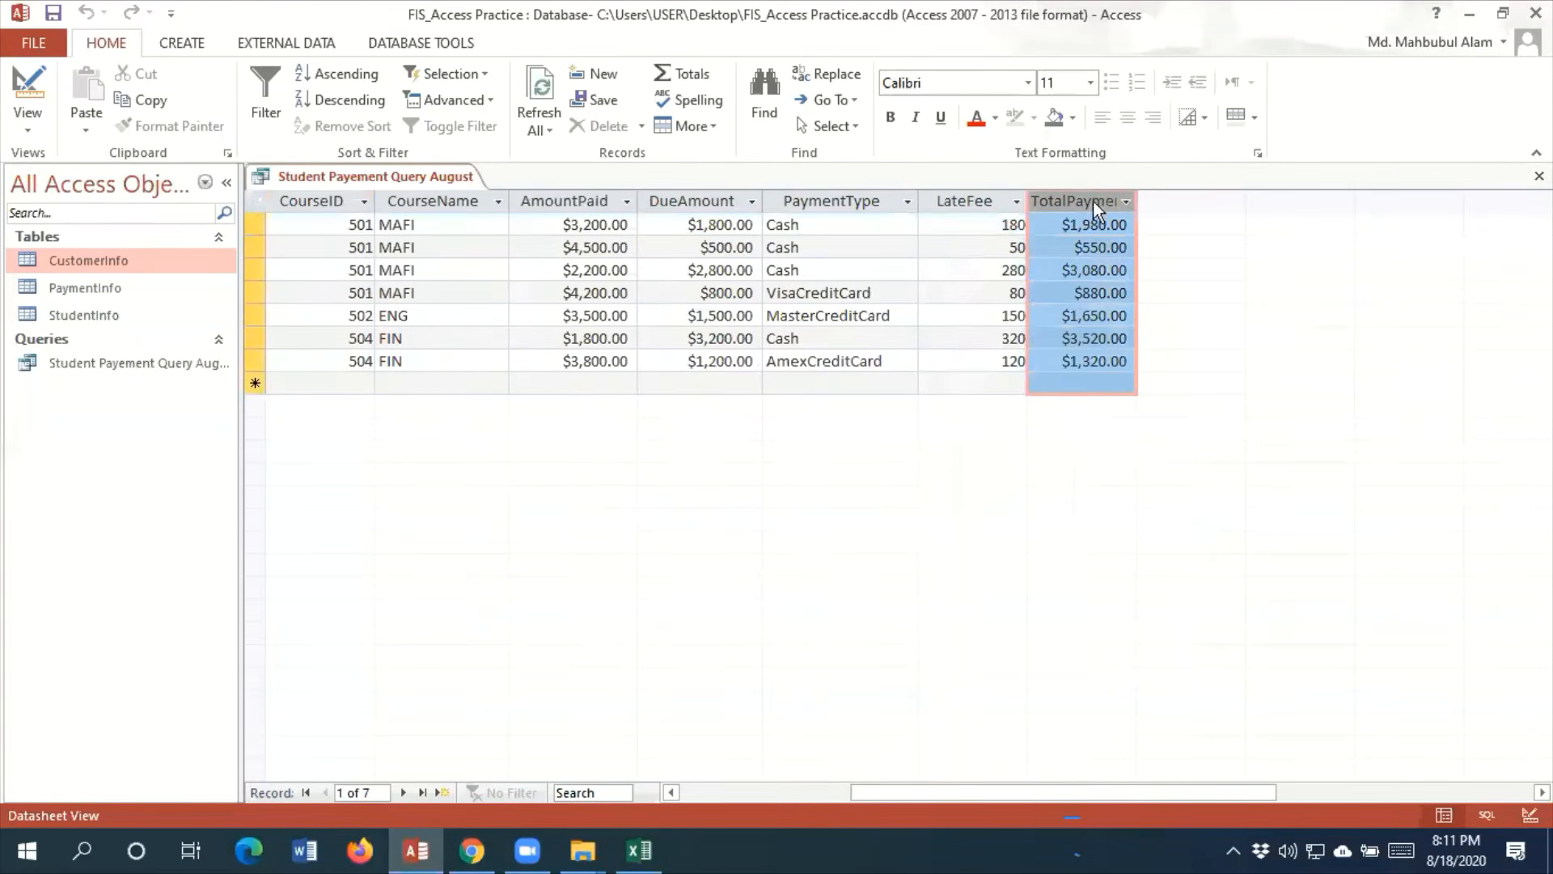
pyautogui.moveTo(1141, 204); pyautogui.dragTo(1169, 228)
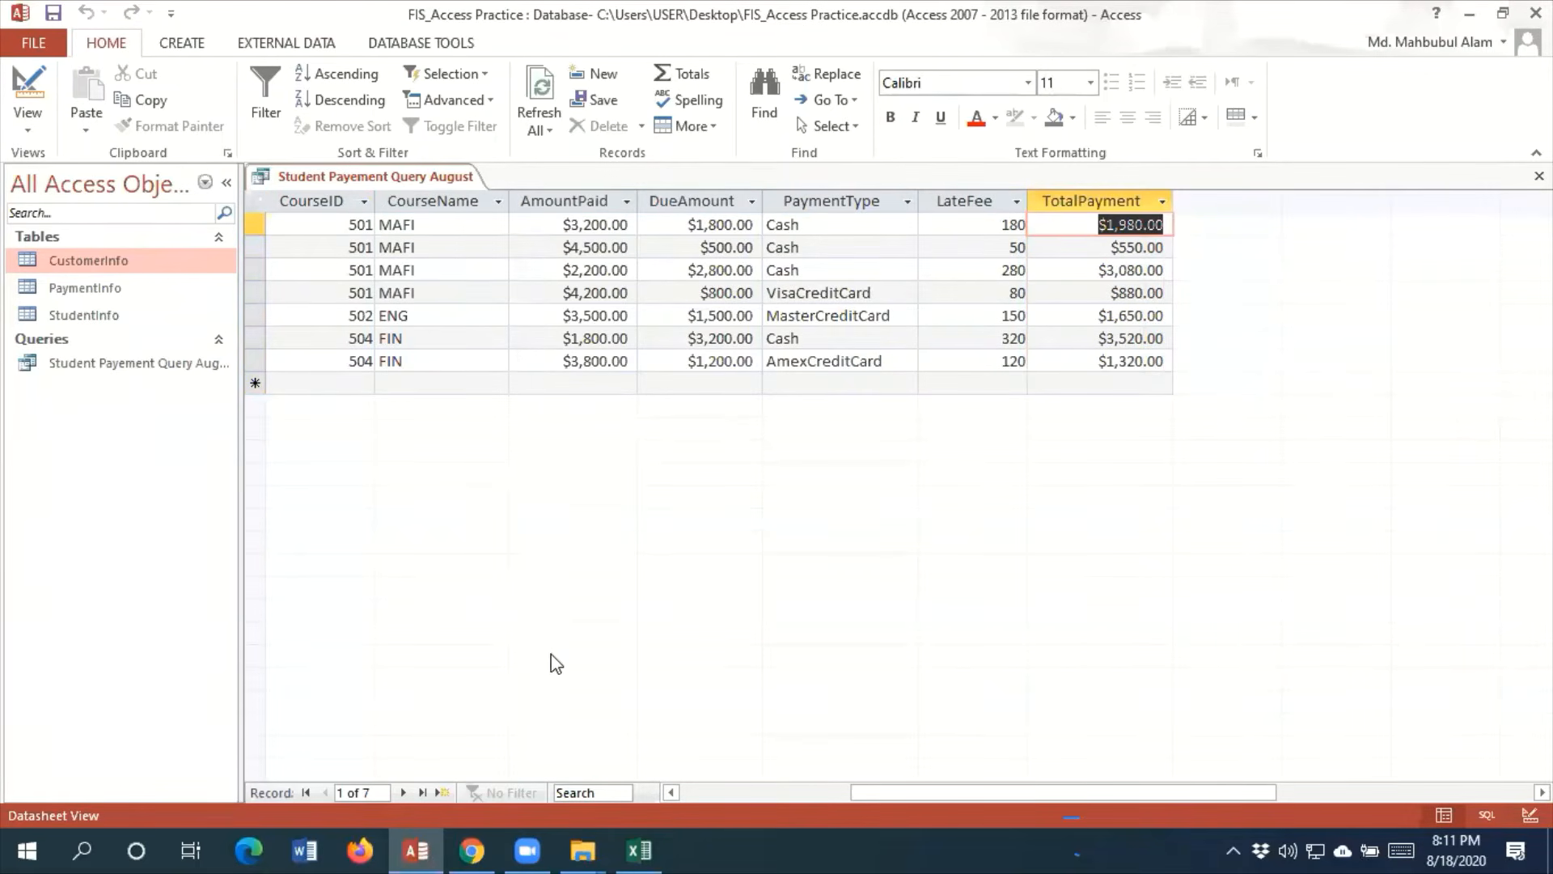
# Examine the StudentID values of the records and their TotalPayment amounts in the query results
pyautogui.moveTo(903, 793); pyautogui.dragTo(685, 791)
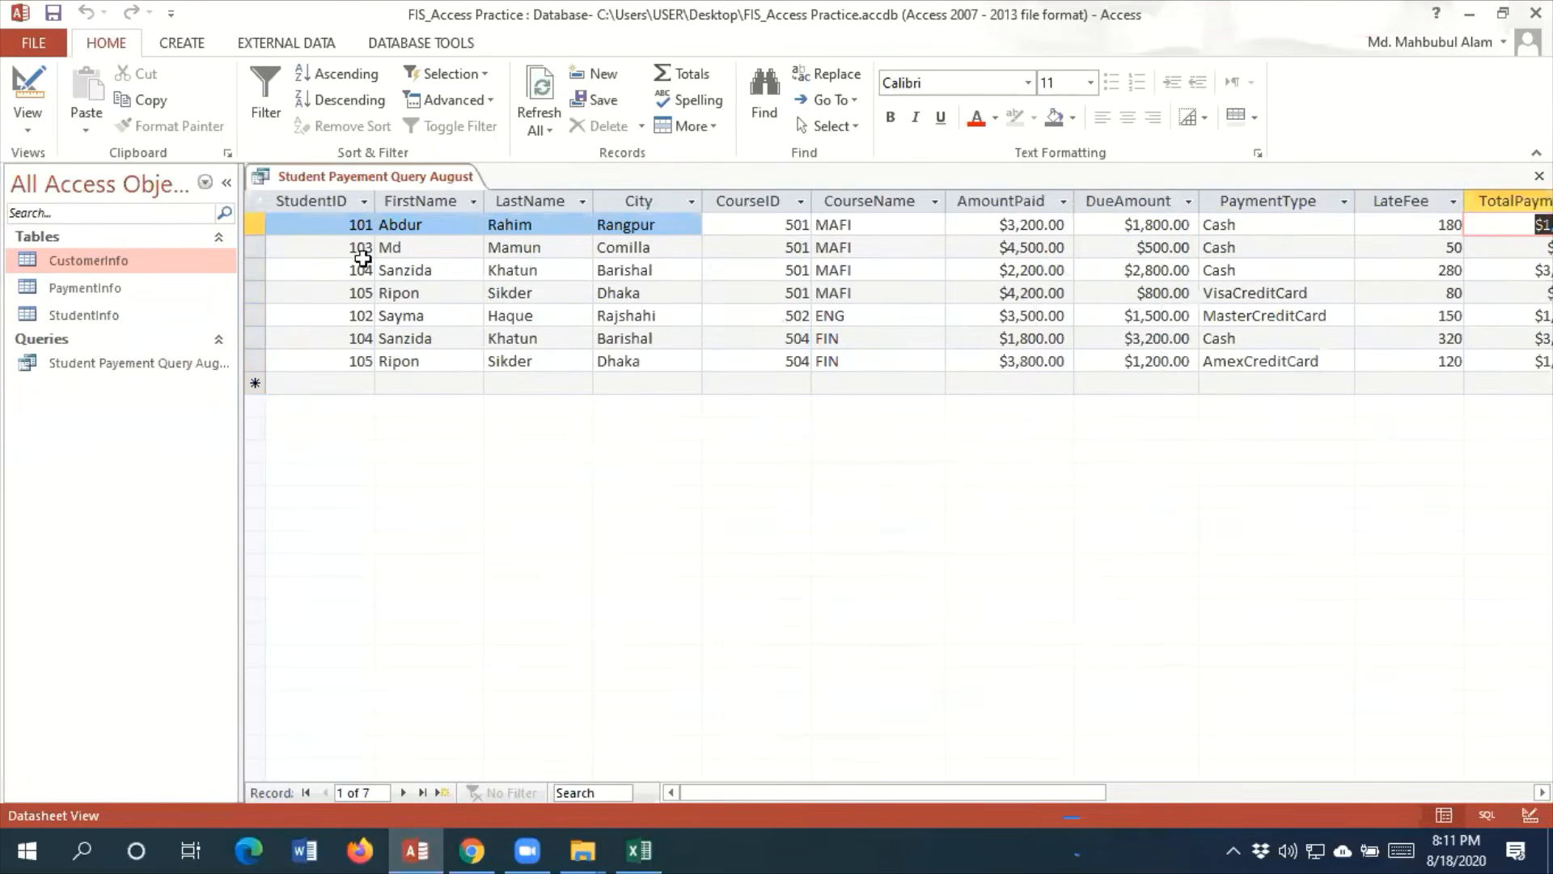
pyautogui.click(348, 226)
pyautogui.moveTo(348, 226); pyautogui.dragTo(380, 234)
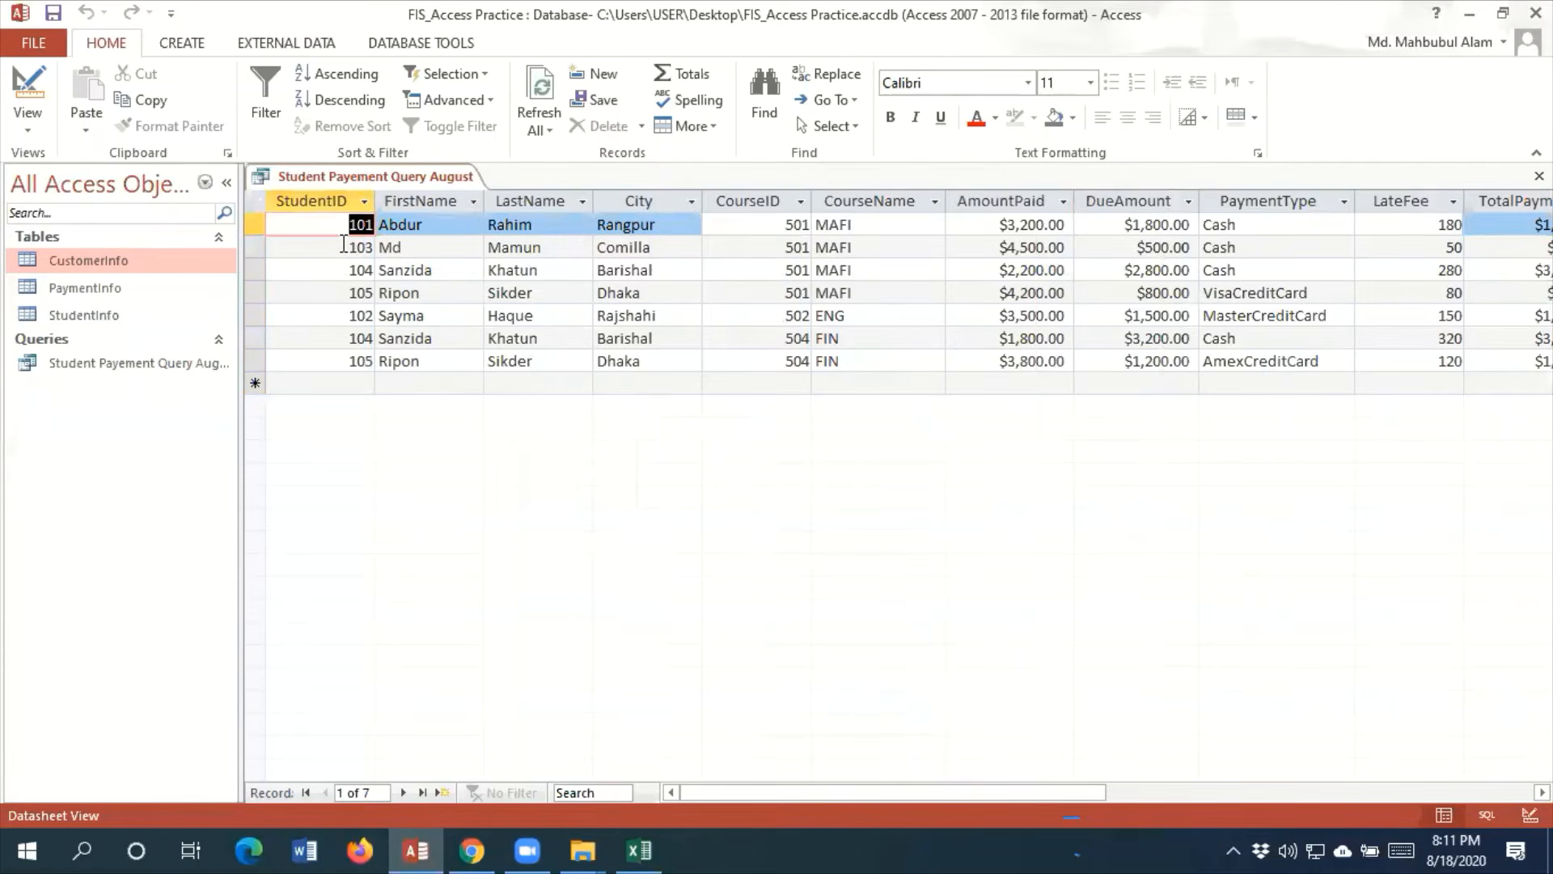
pyautogui.moveTo(343, 245); pyautogui.dragTo(376, 293)
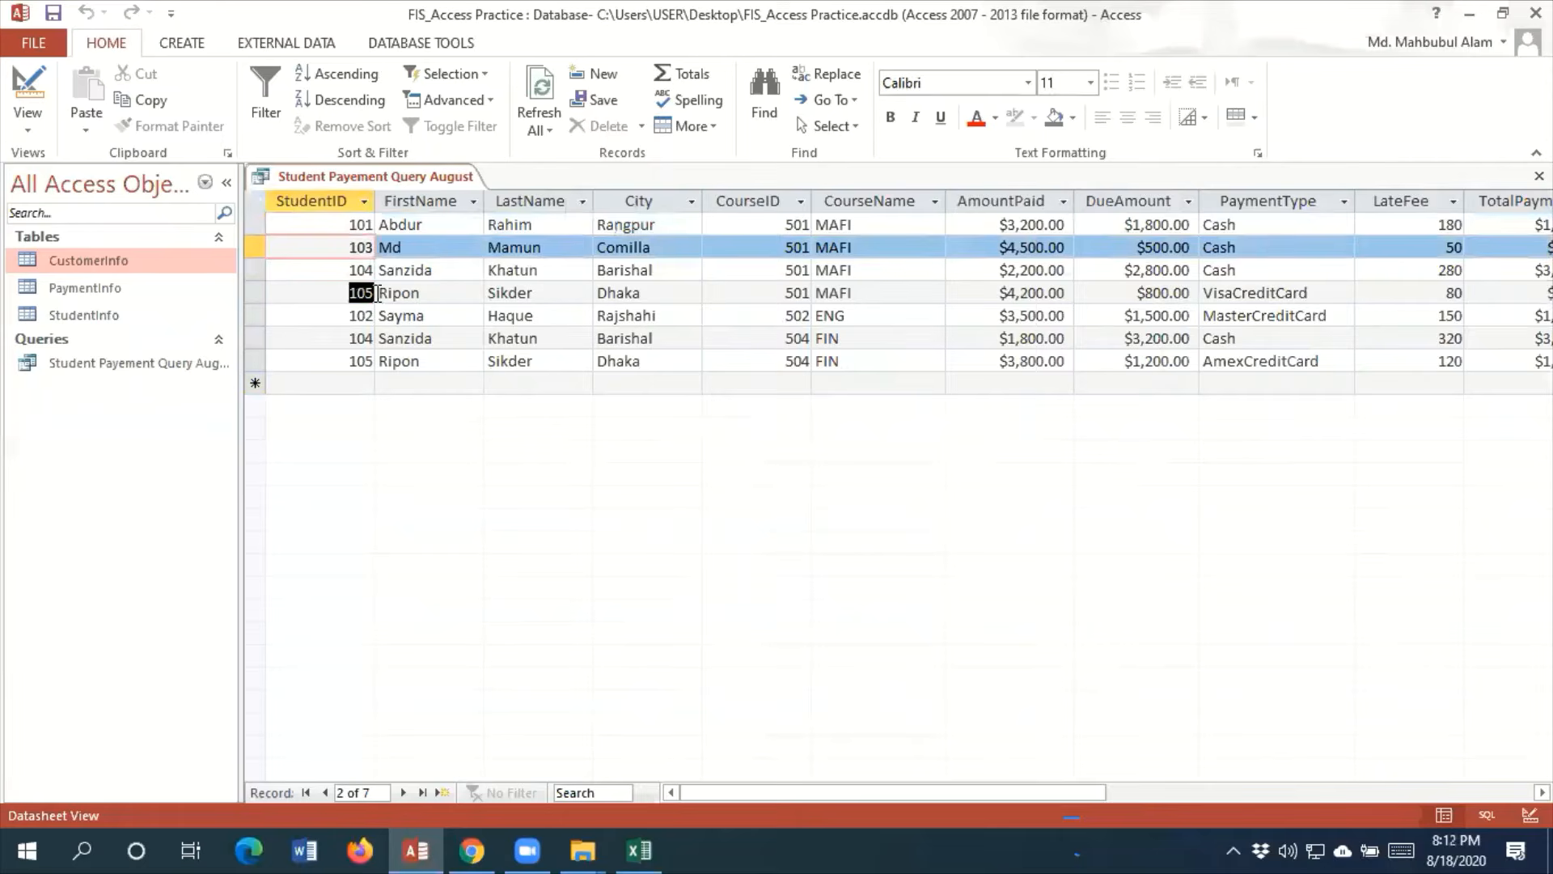
pyautogui.moveTo(345, 361); pyautogui.dragTo(383, 360)
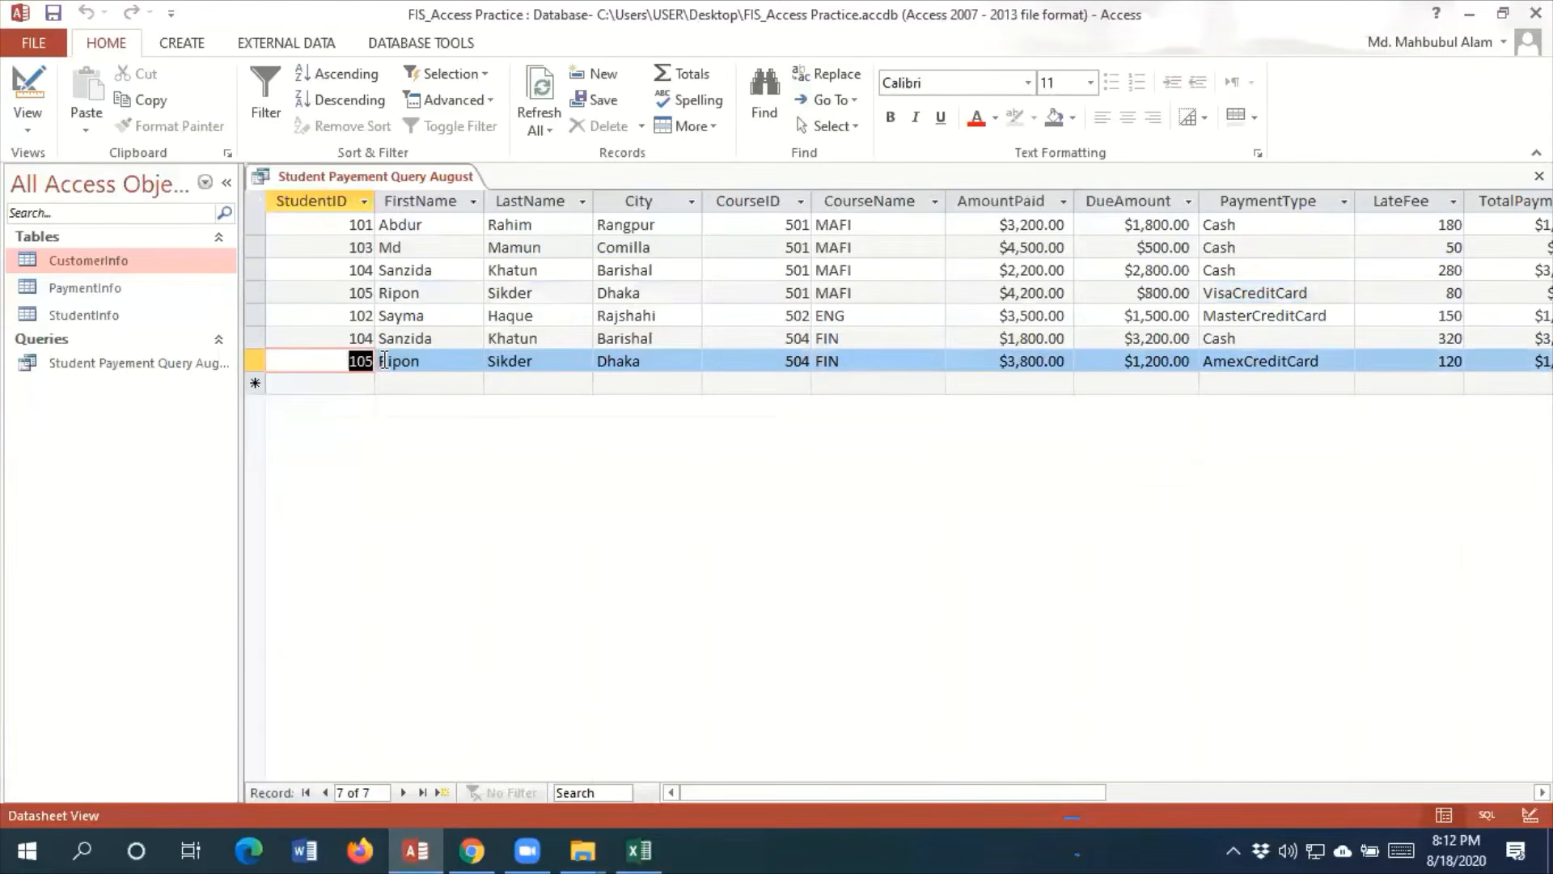
pyautogui.hscroll(5, 1128, 220)
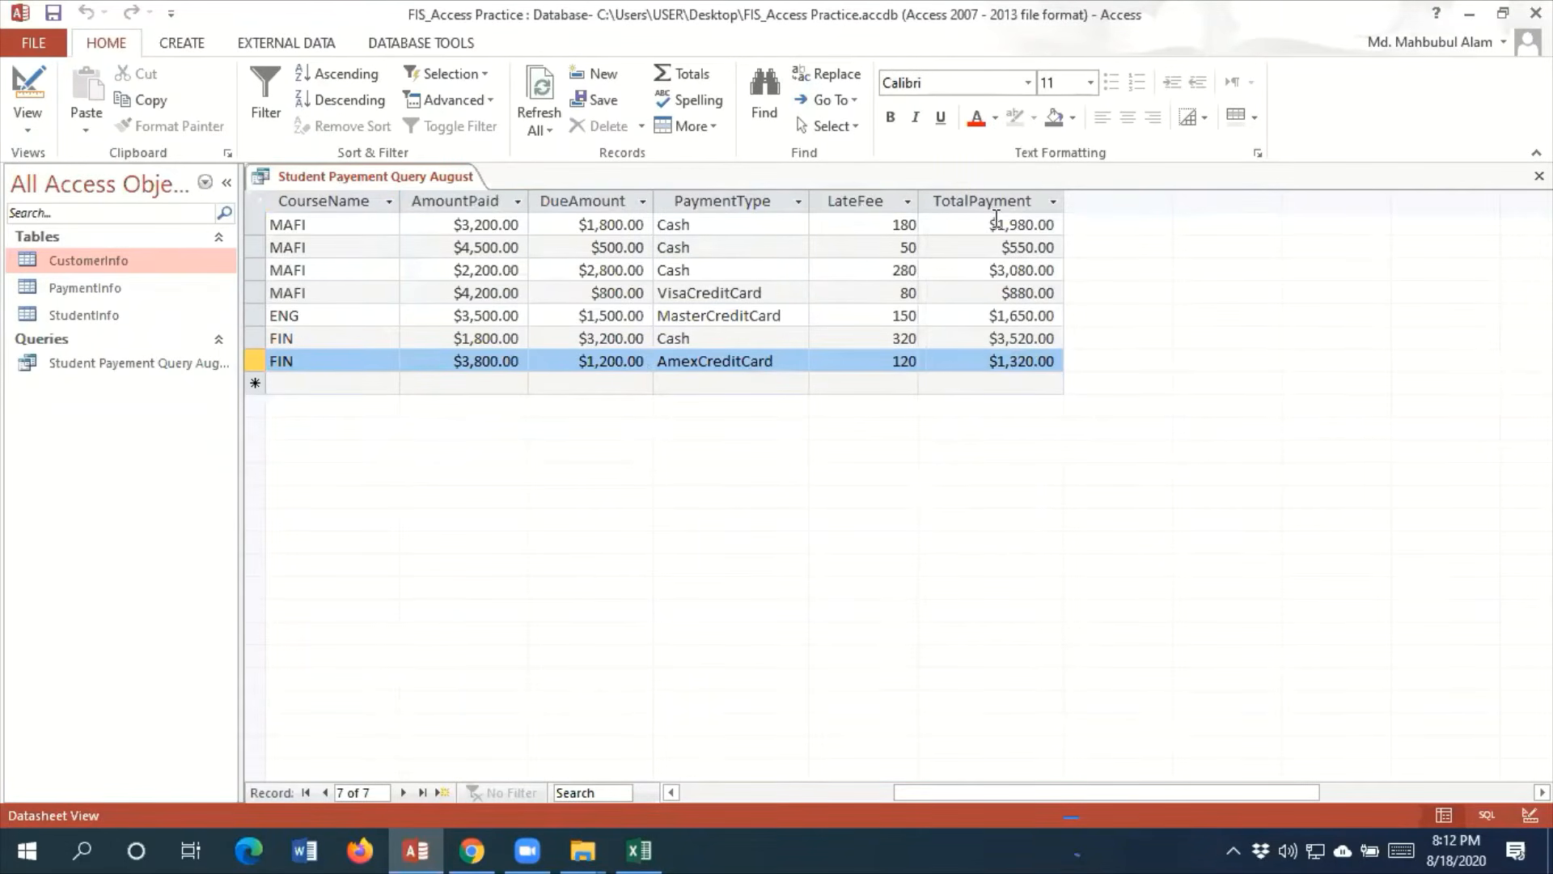
pyautogui.moveTo(979, 220); pyautogui.dragTo(1053, 220)
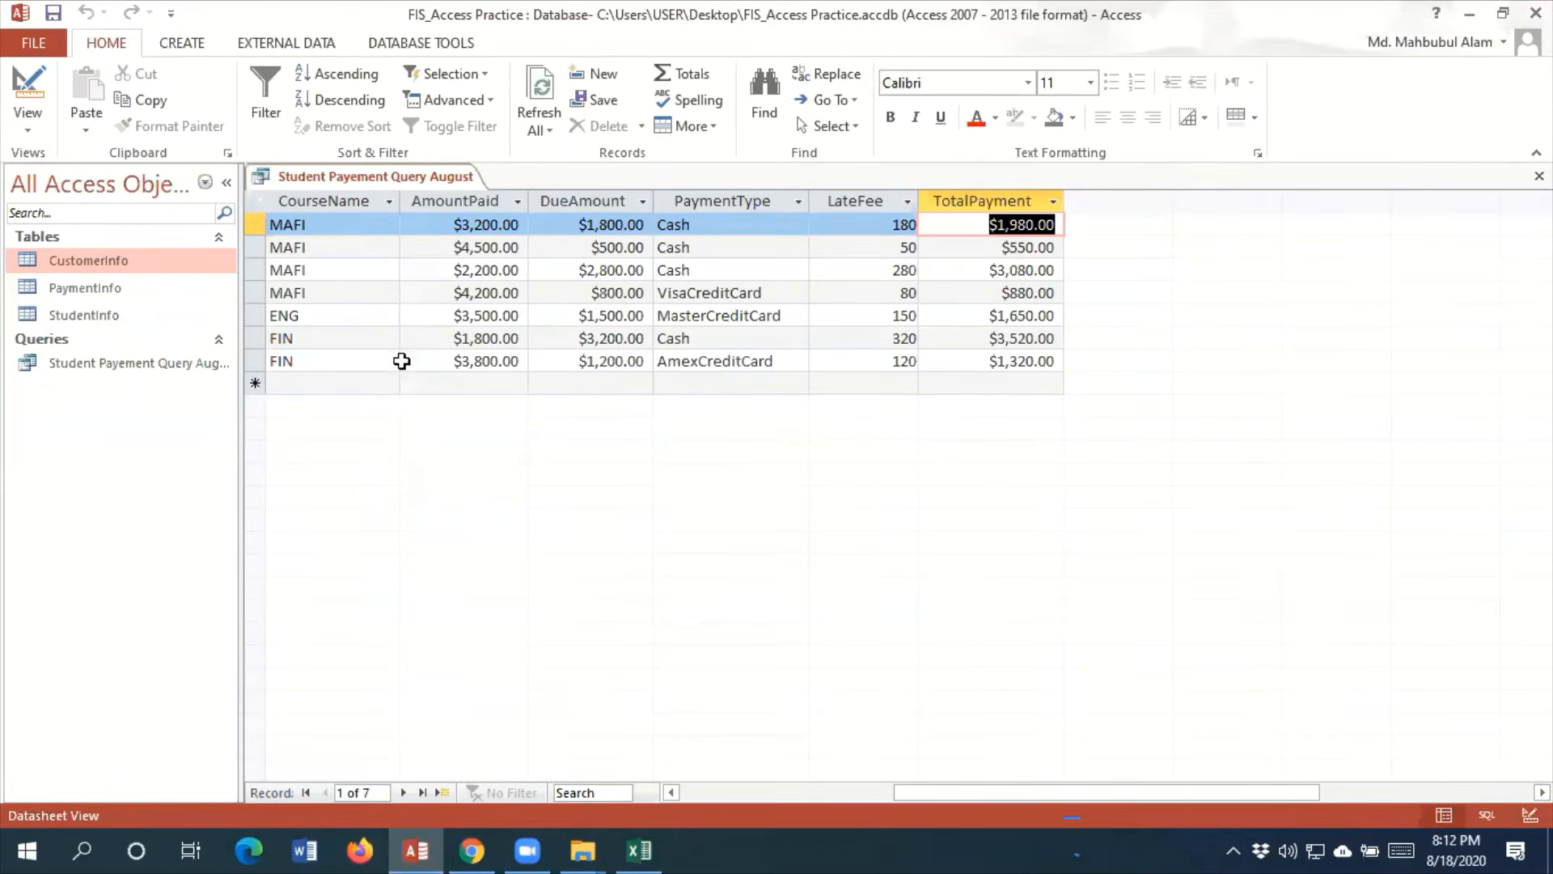
pyautogui.click(983, 387)
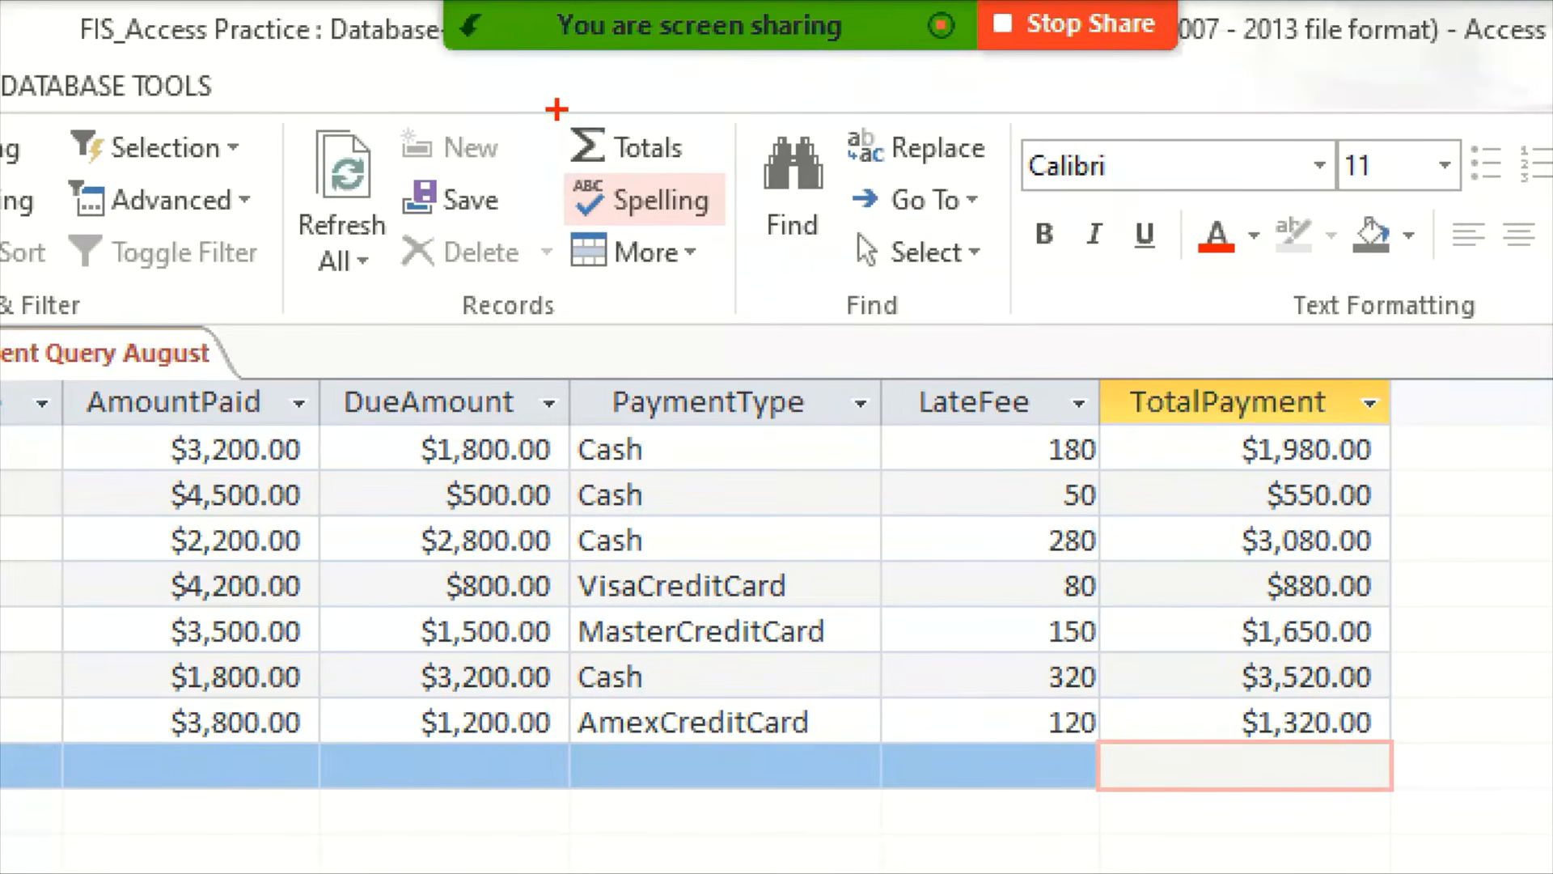
pyautogui.moveTo(556, 108)
pyautogui.mouseDown()
pyautogui.moveTo(714, 168)
pyautogui.moveTo(754, 139)
pyautogui.mouseUp()
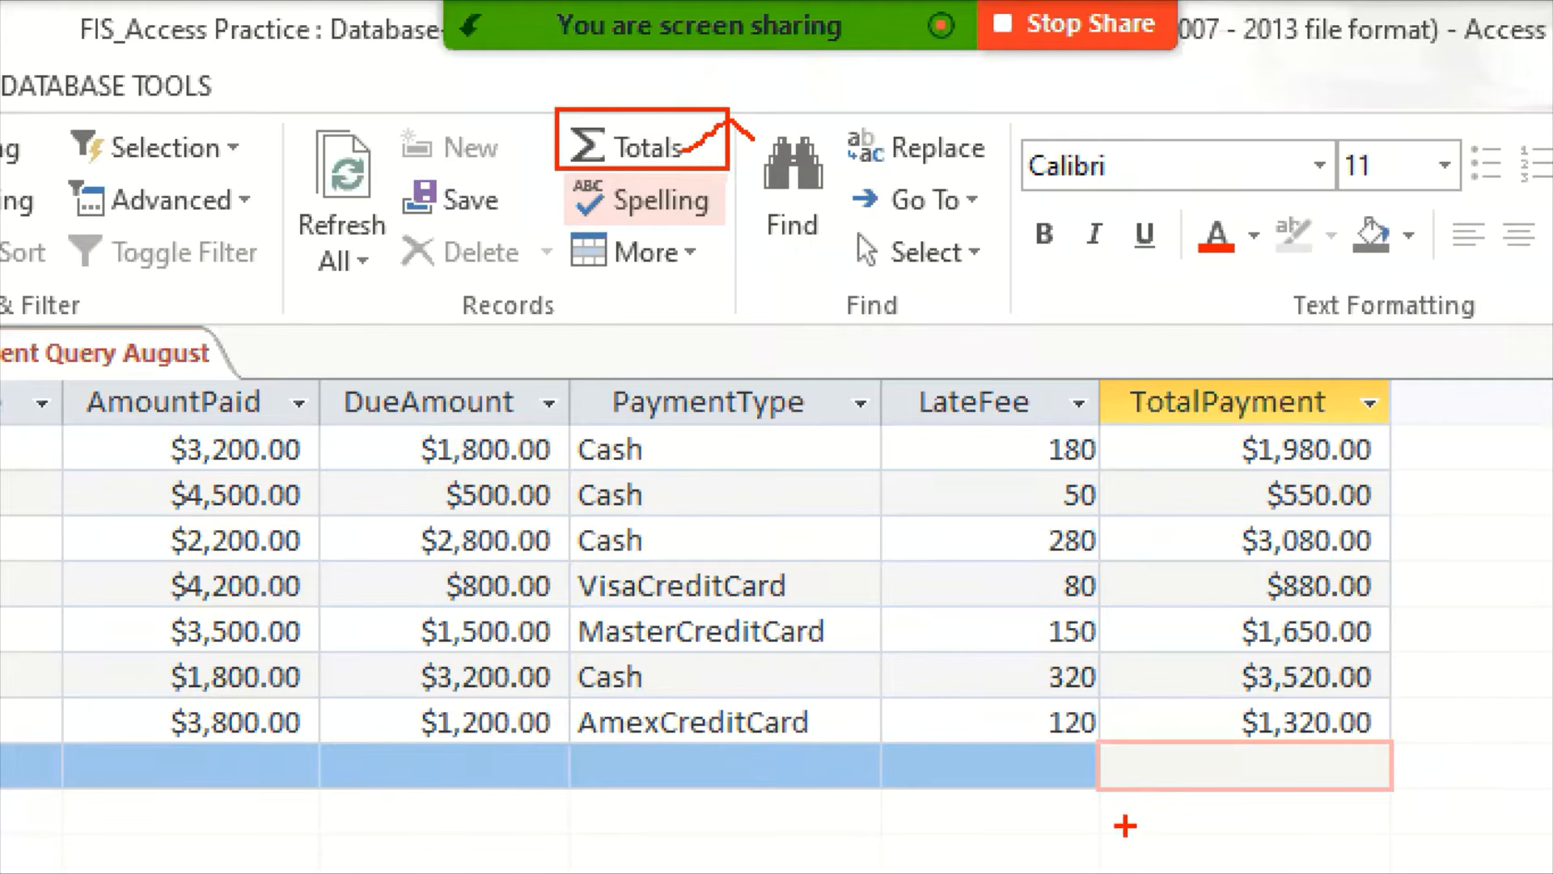
pyautogui.moveTo(1106, 793)
pyautogui.mouseDown()
pyautogui.moveTo(1354, 811)
pyautogui.moveTo(1413, 844)
pyautogui.moveTo(1380, 845)
pyautogui.moveTo(1395, 845)
pyautogui.mouseUp()
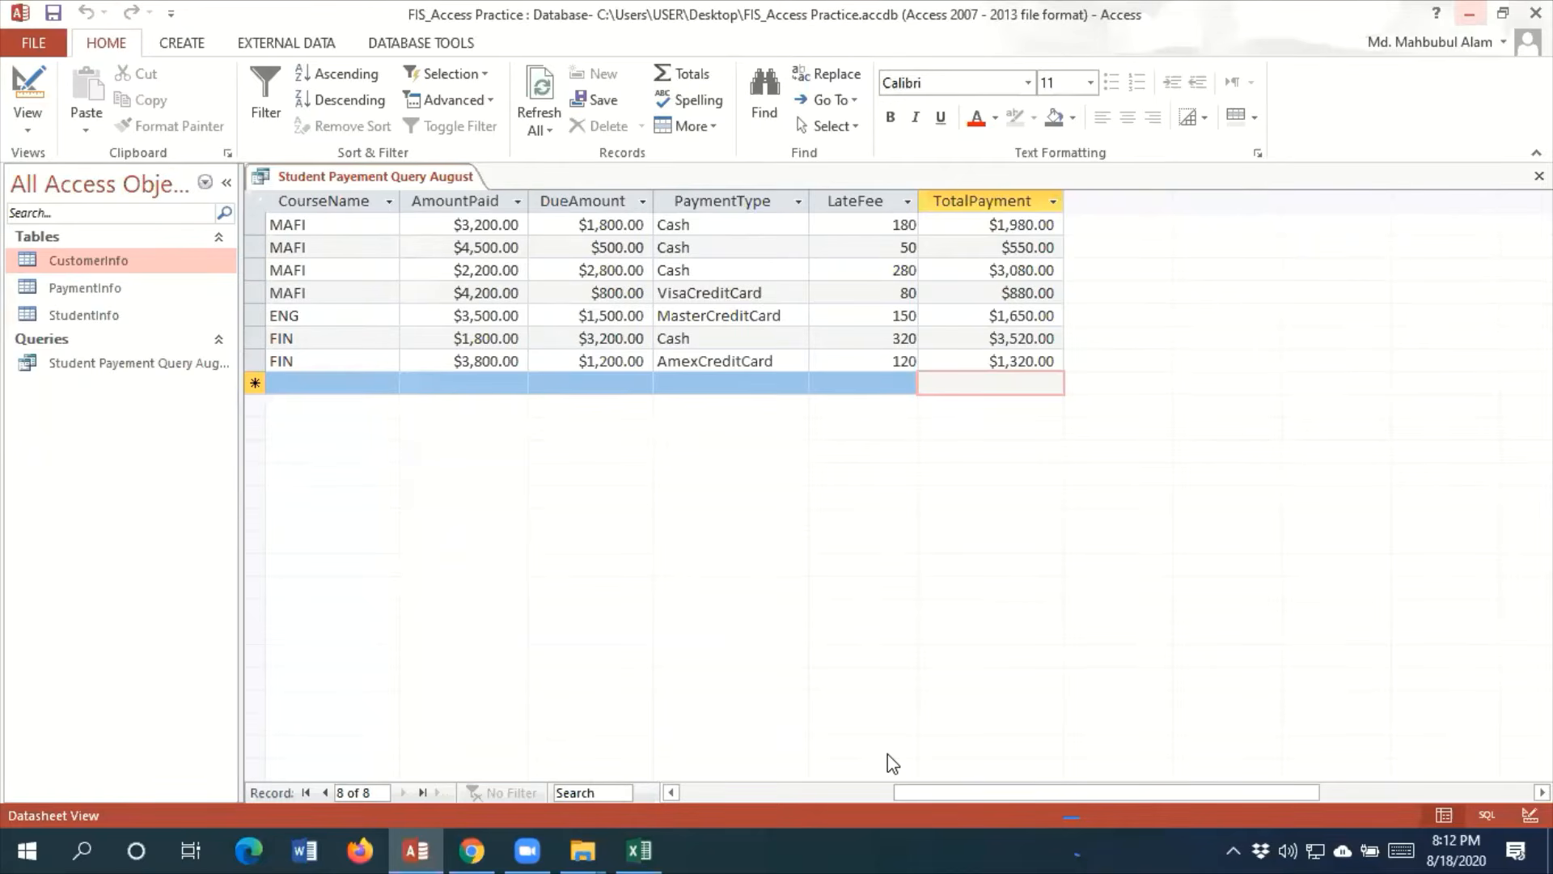
# Add a totals row to the query results and select its TotalPayment cell
pyautogui.click(698, 75)
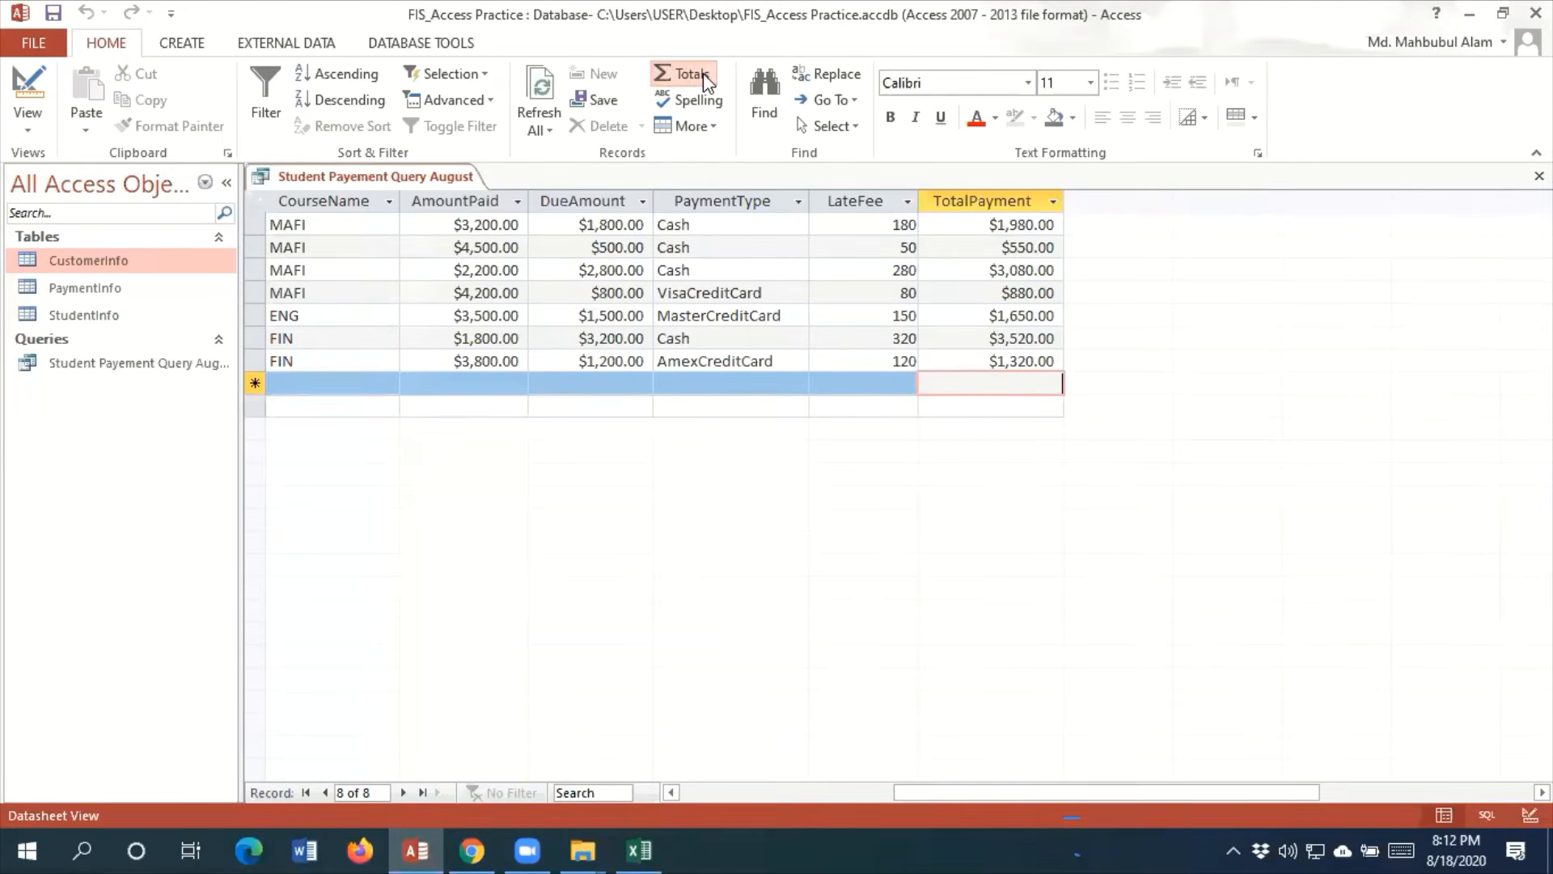
pyautogui.click(1001, 404)
# Try Count, Average and Maximum in turn as the aggregate for TotalPayment in the totals row
pyautogui.click(932, 407)
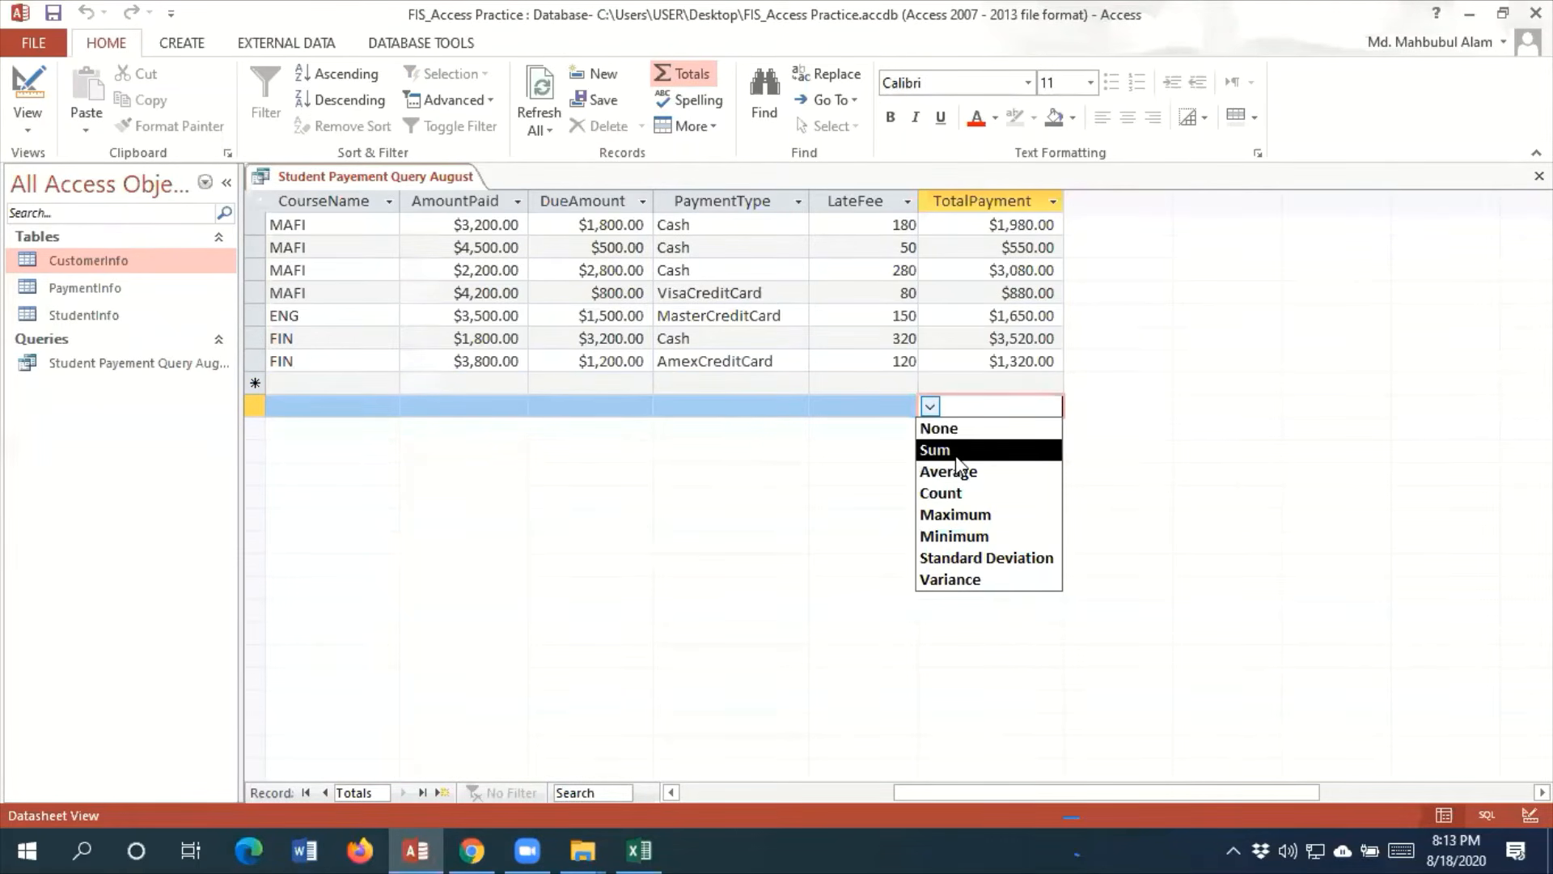
pyautogui.click(969, 496)
pyautogui.click(929, 406)
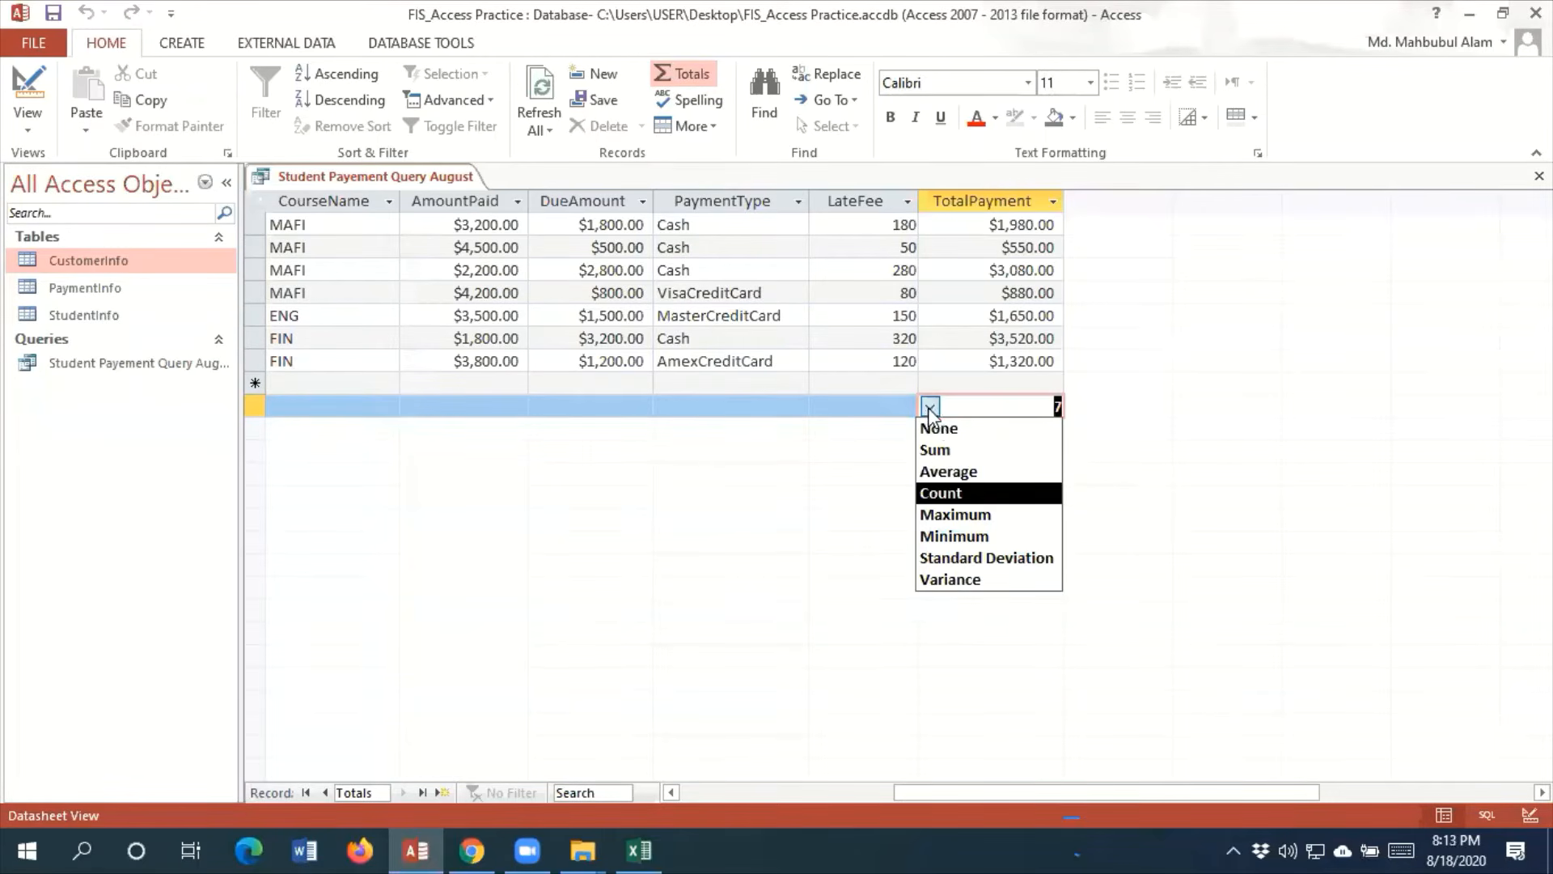
pyautogui.click(958, 474)
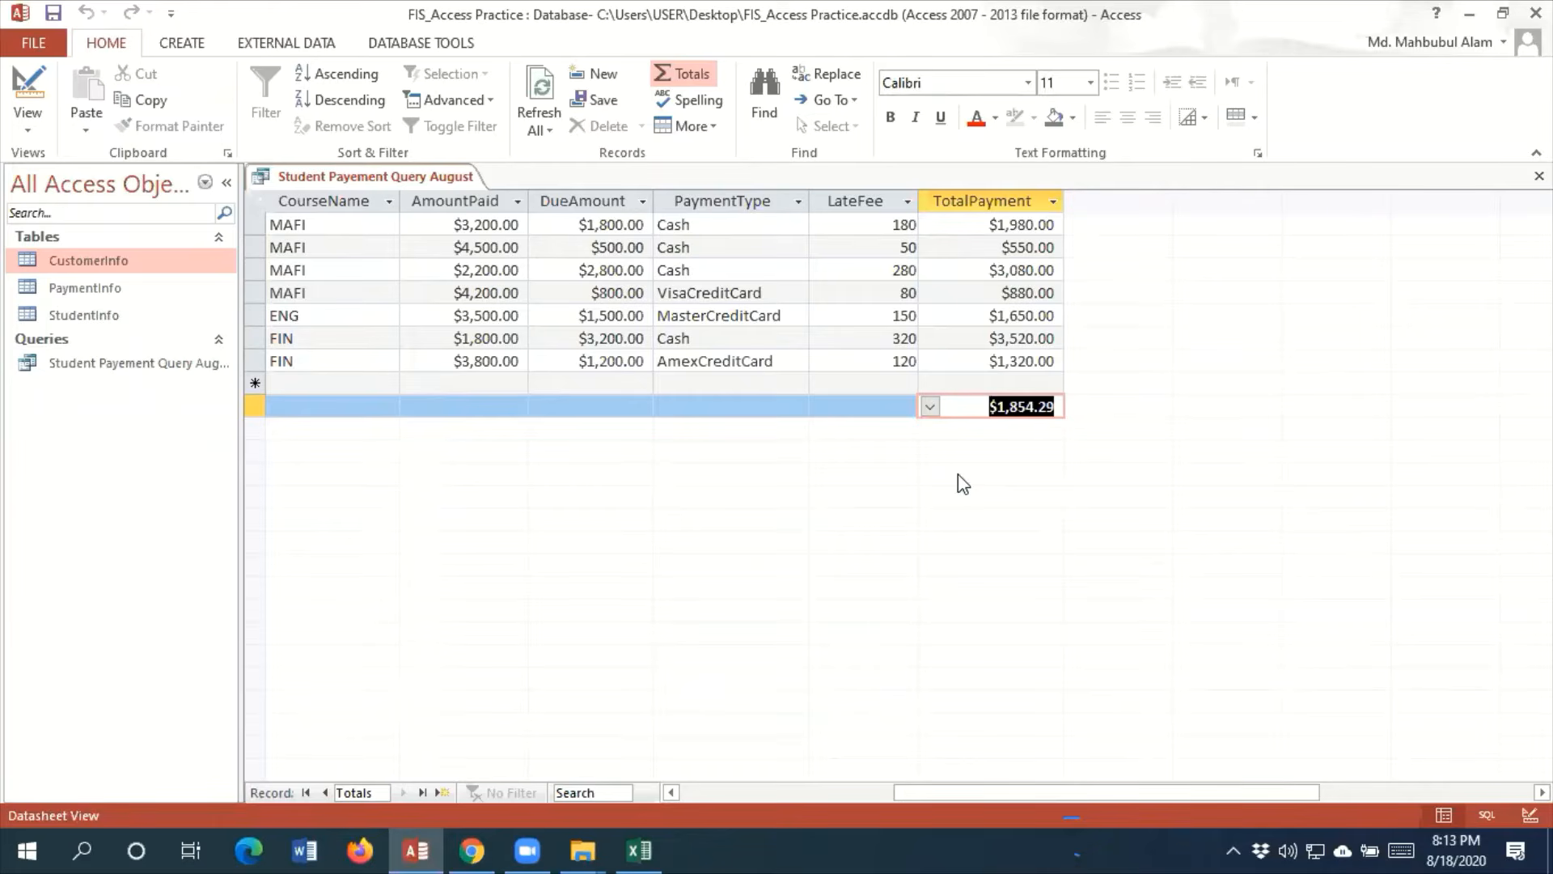
pyautogui.click(931, 407)
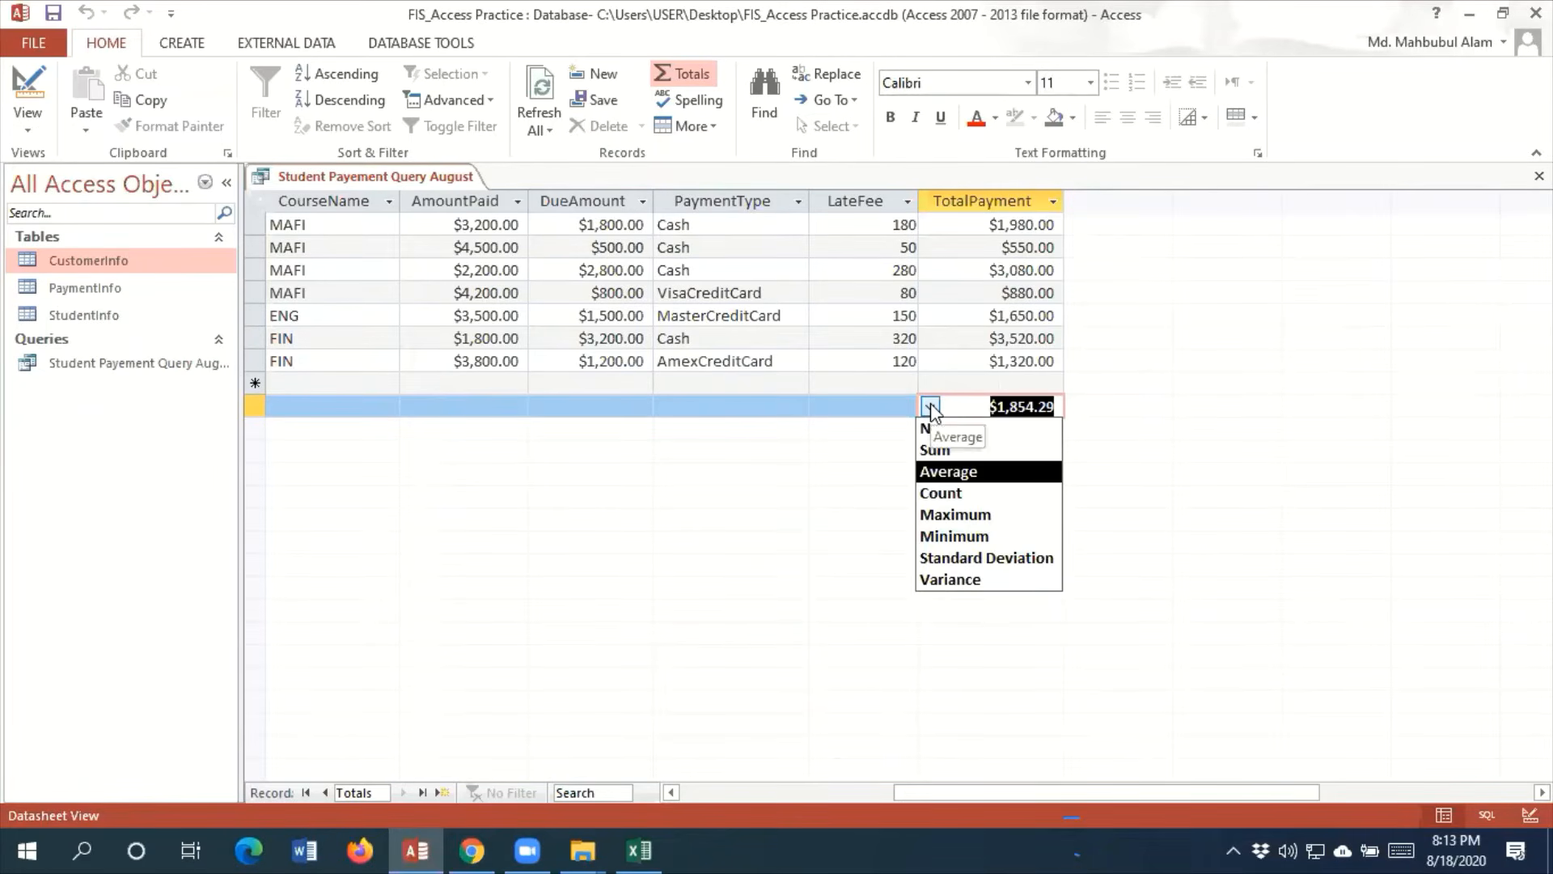
pyautogui.click(973, 516)
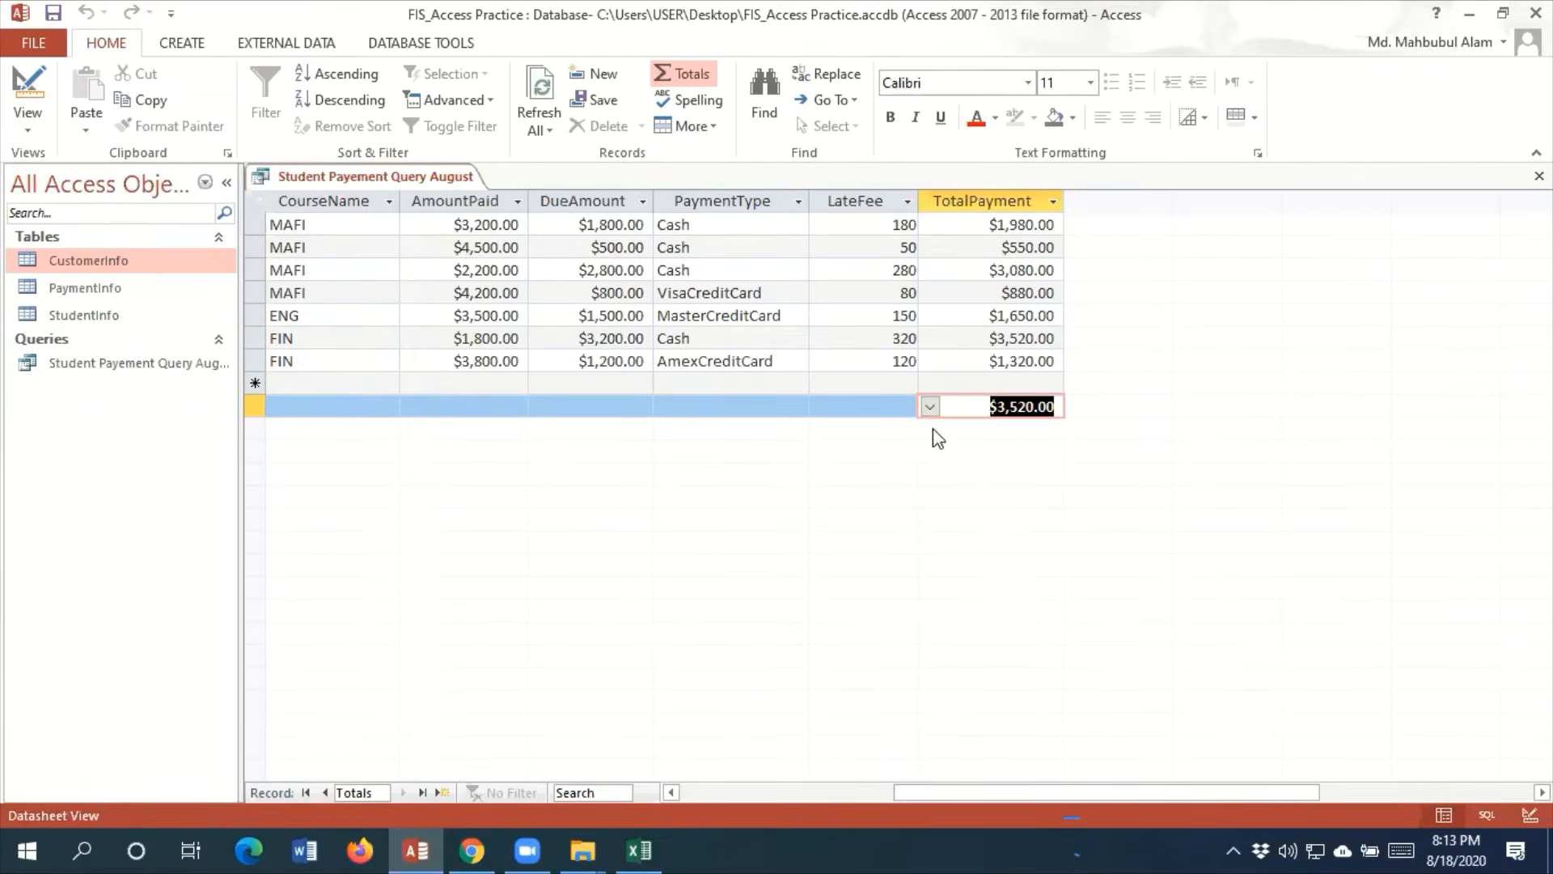
# Set the totals row to Sum for the TotalPayment, LateFee and DueAmount columns
pyautogui.click(930, 406)
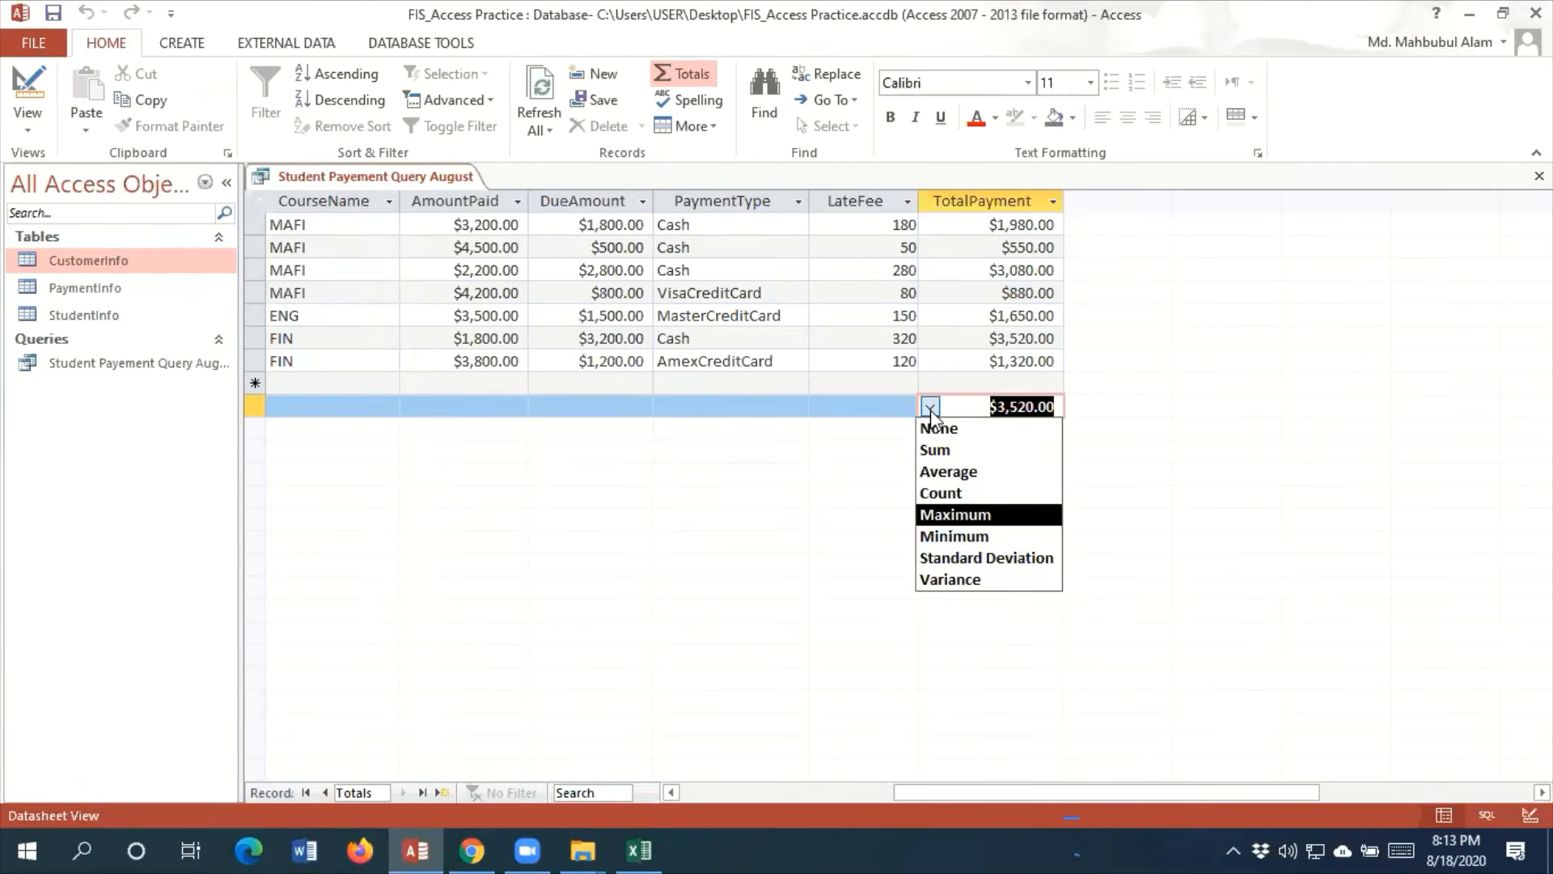
pyautogui.click(952, 452)
pyautogui.click(869, 407)
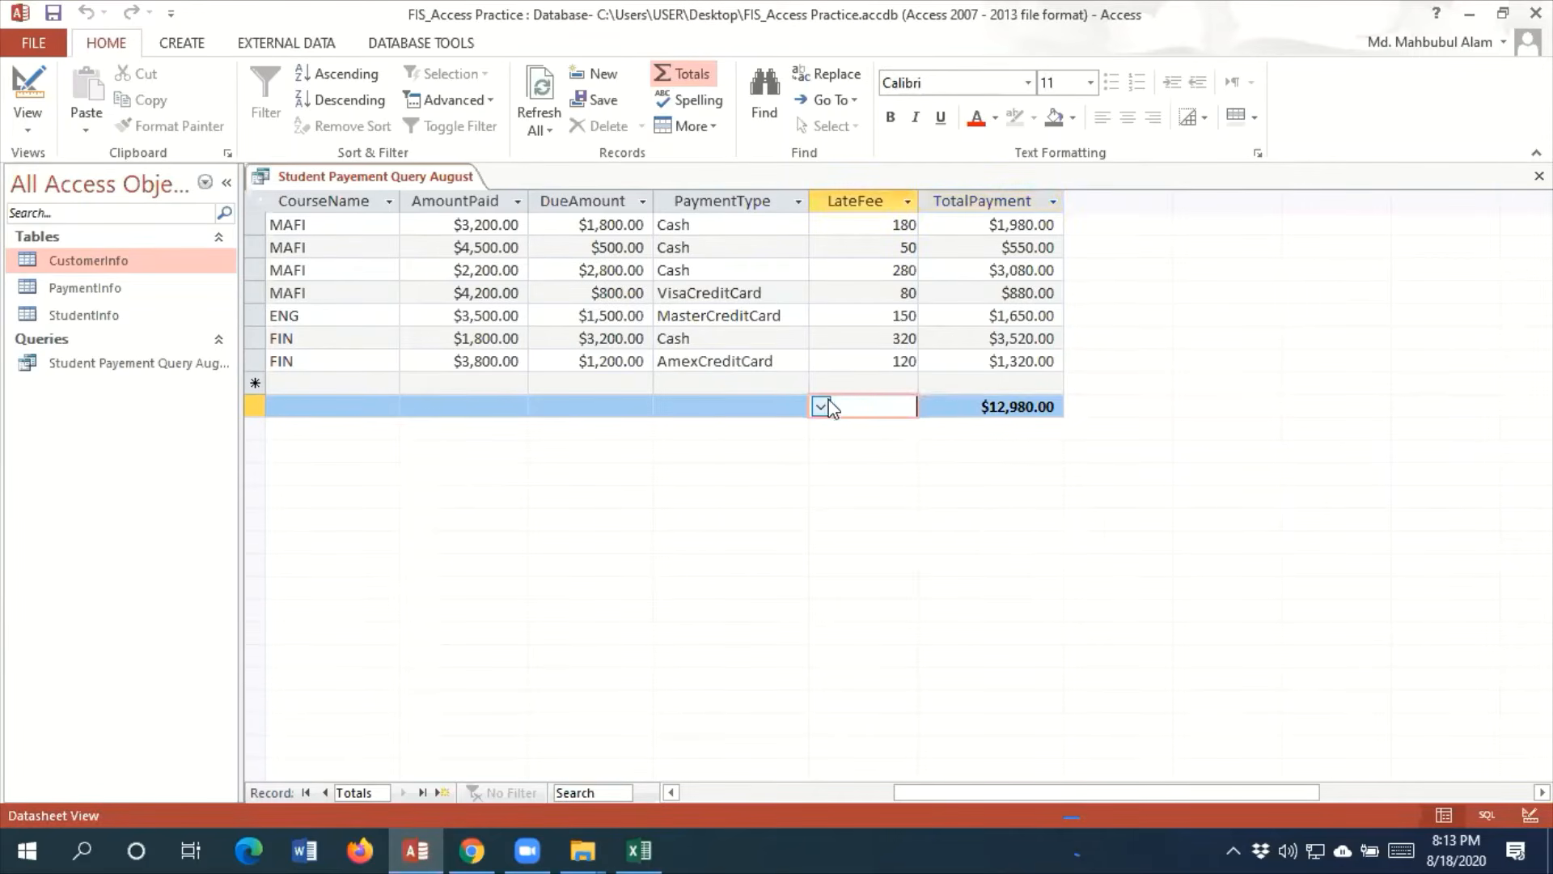
pyautogui.click(820, 407)
pyautogui.click(801, 457)
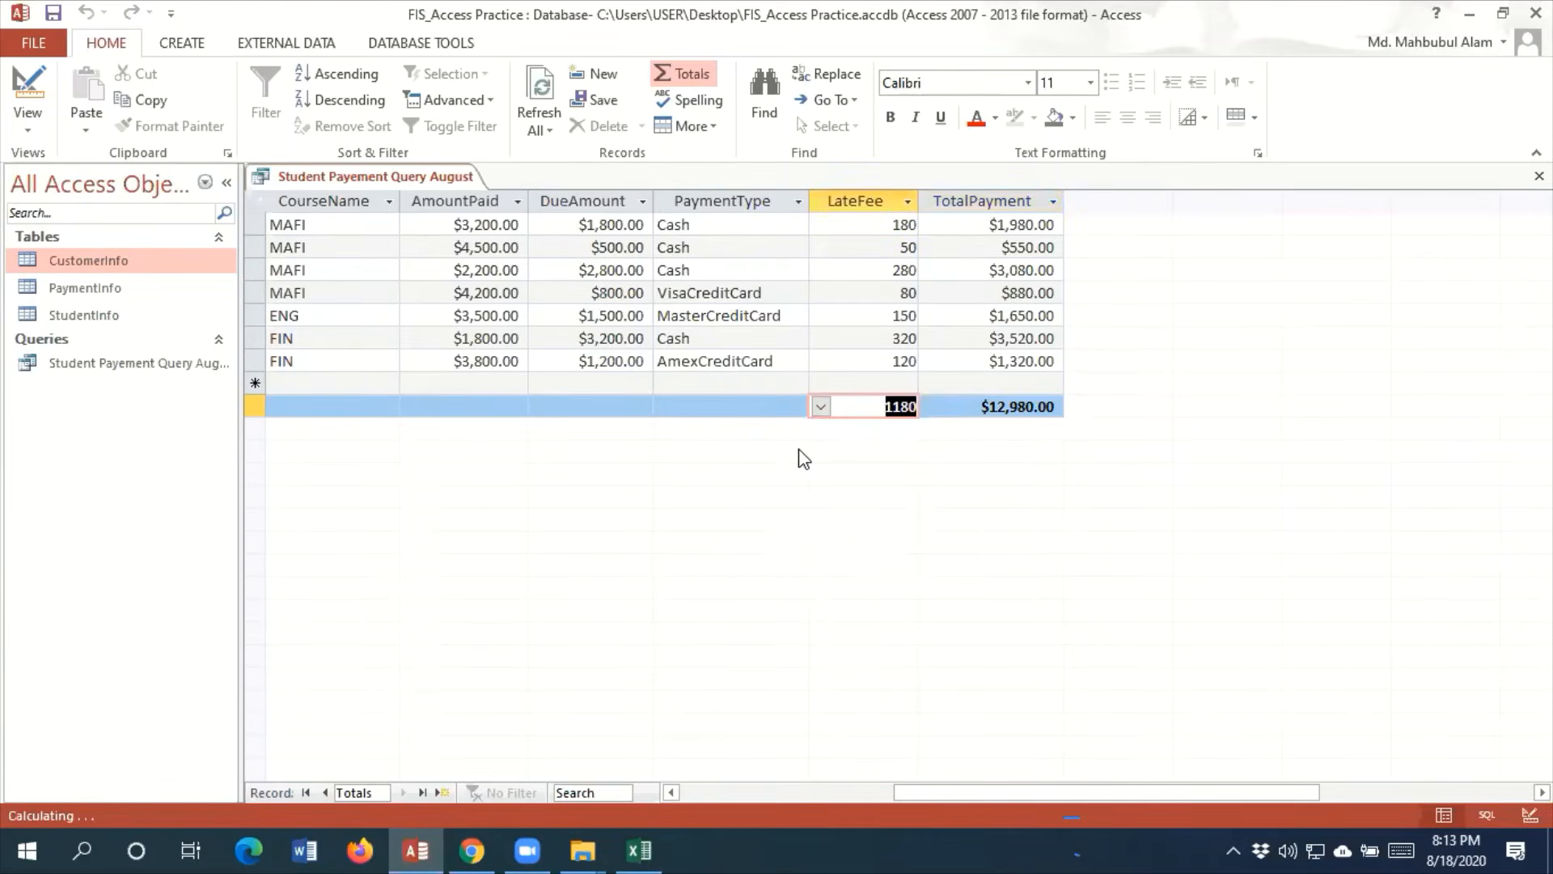
pyautogui.click(596, 407)
pyautogui.click(539, 407)
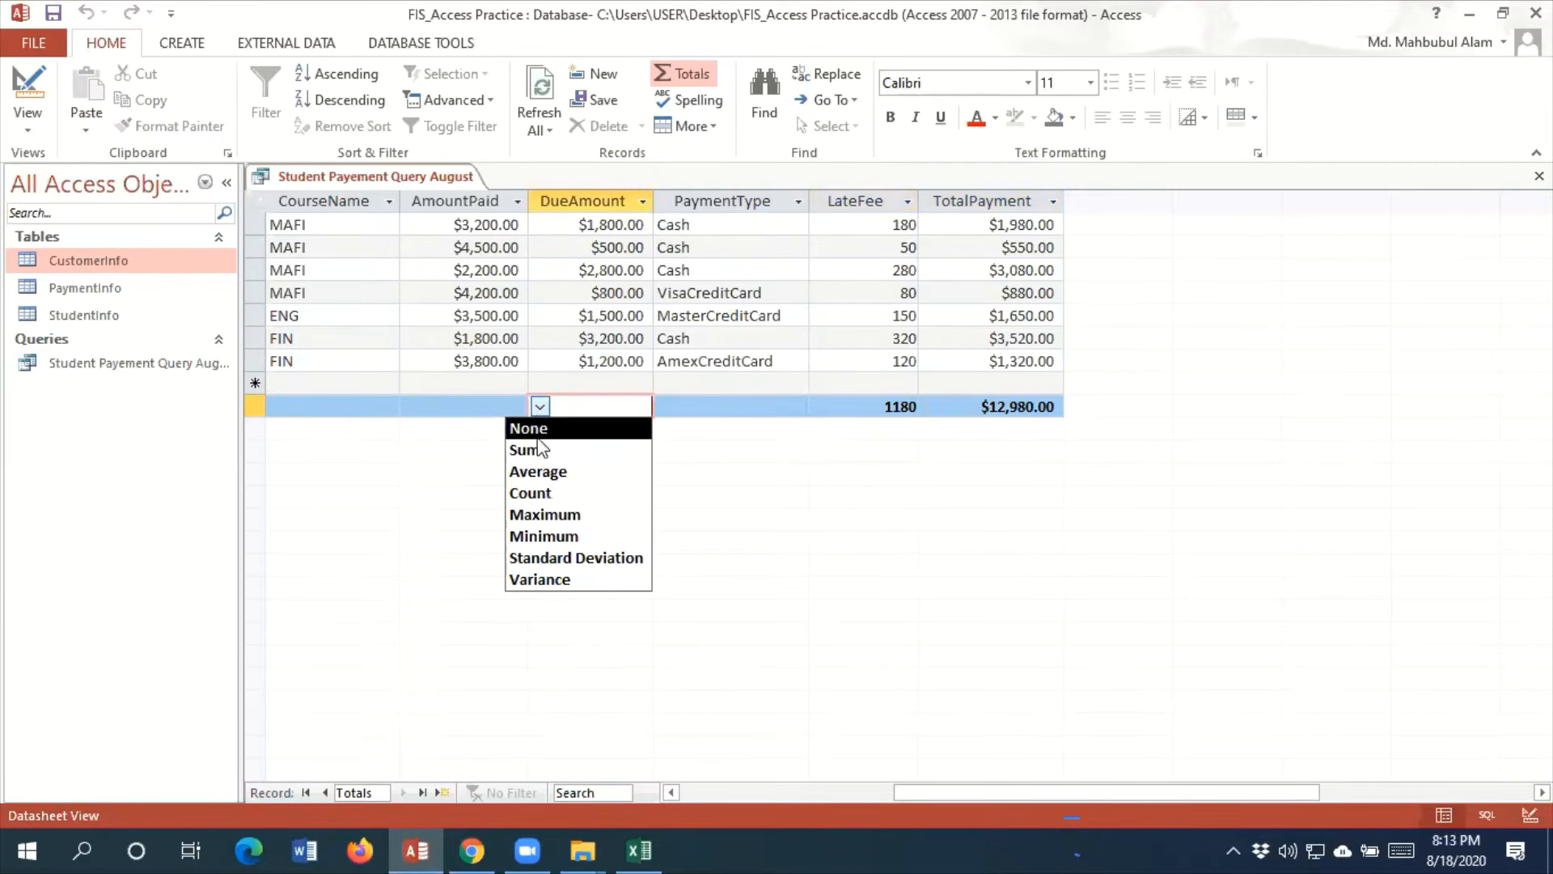
pyautogui.click(532, 449)
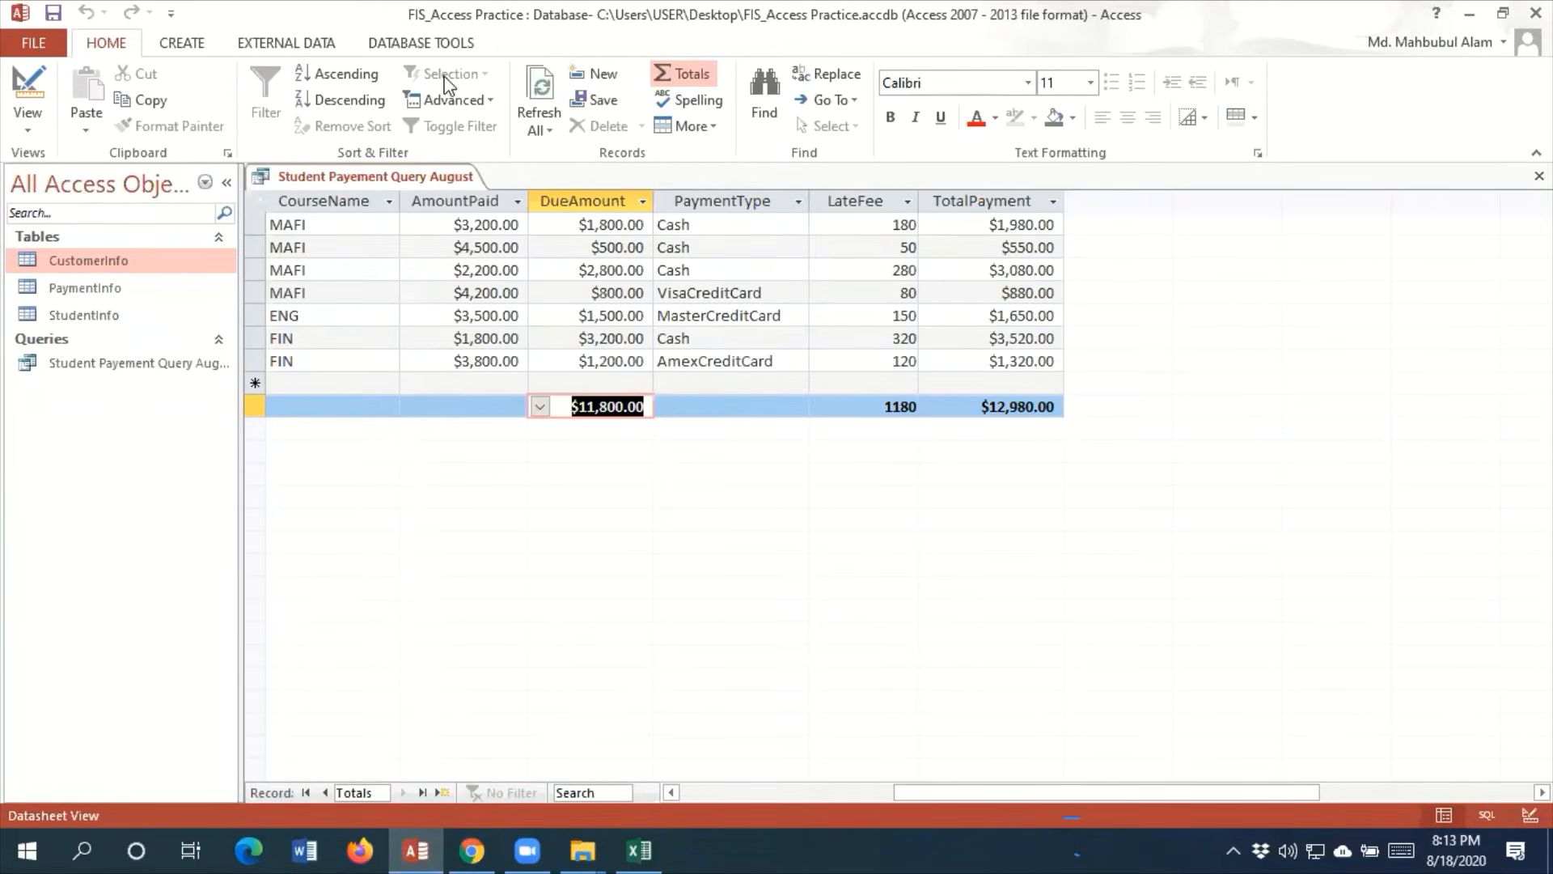
# Close the Student Payement Query August results and select that query among the database objects
pyautogui.click(259, 49)
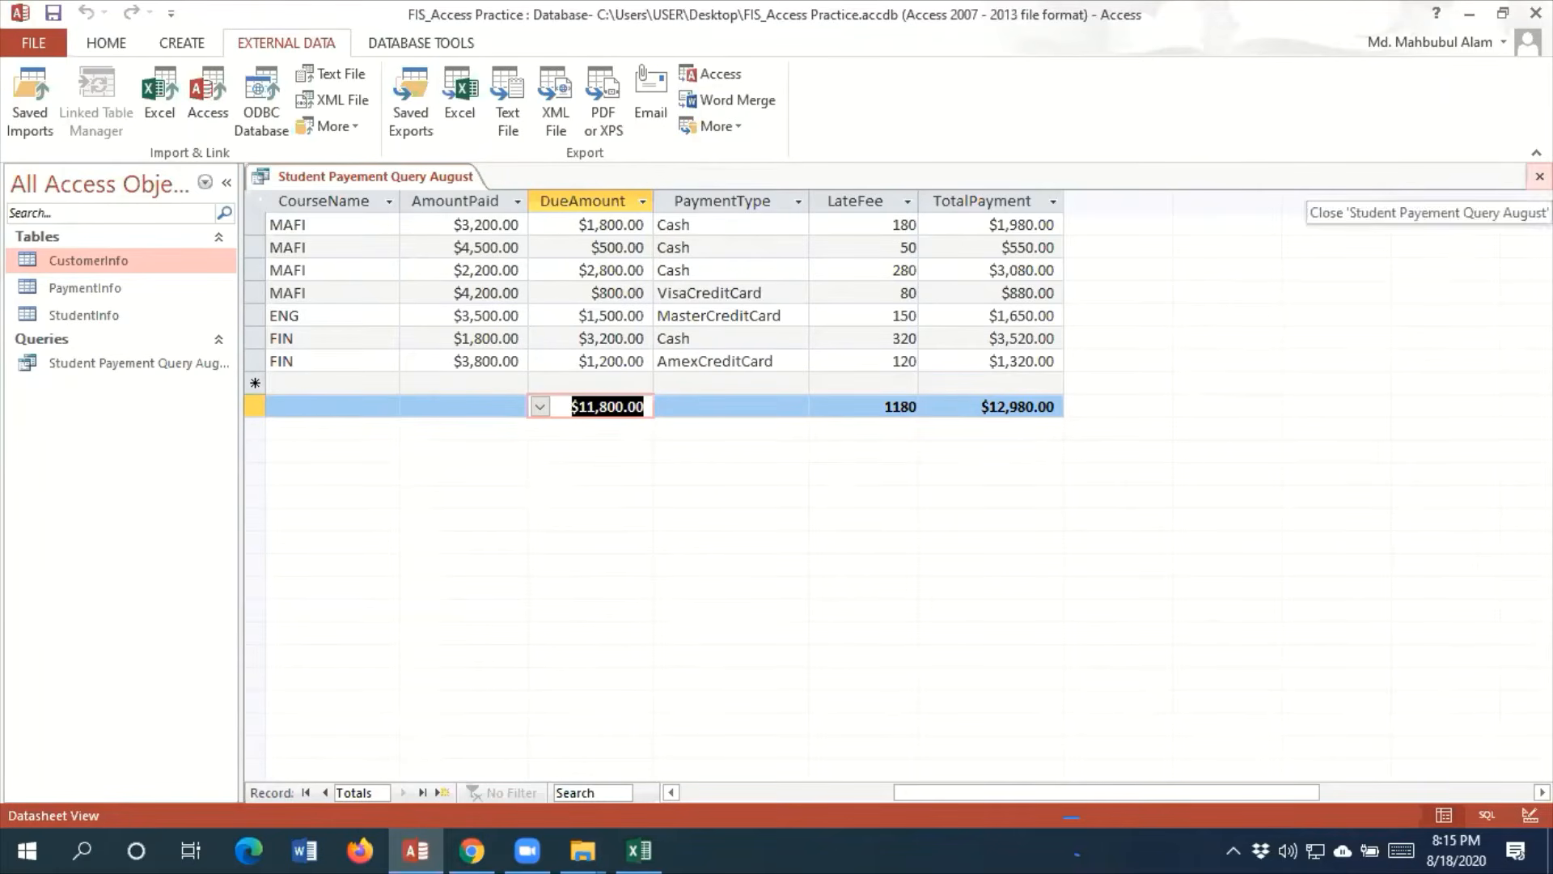
pyautogui.click(1540, 177)
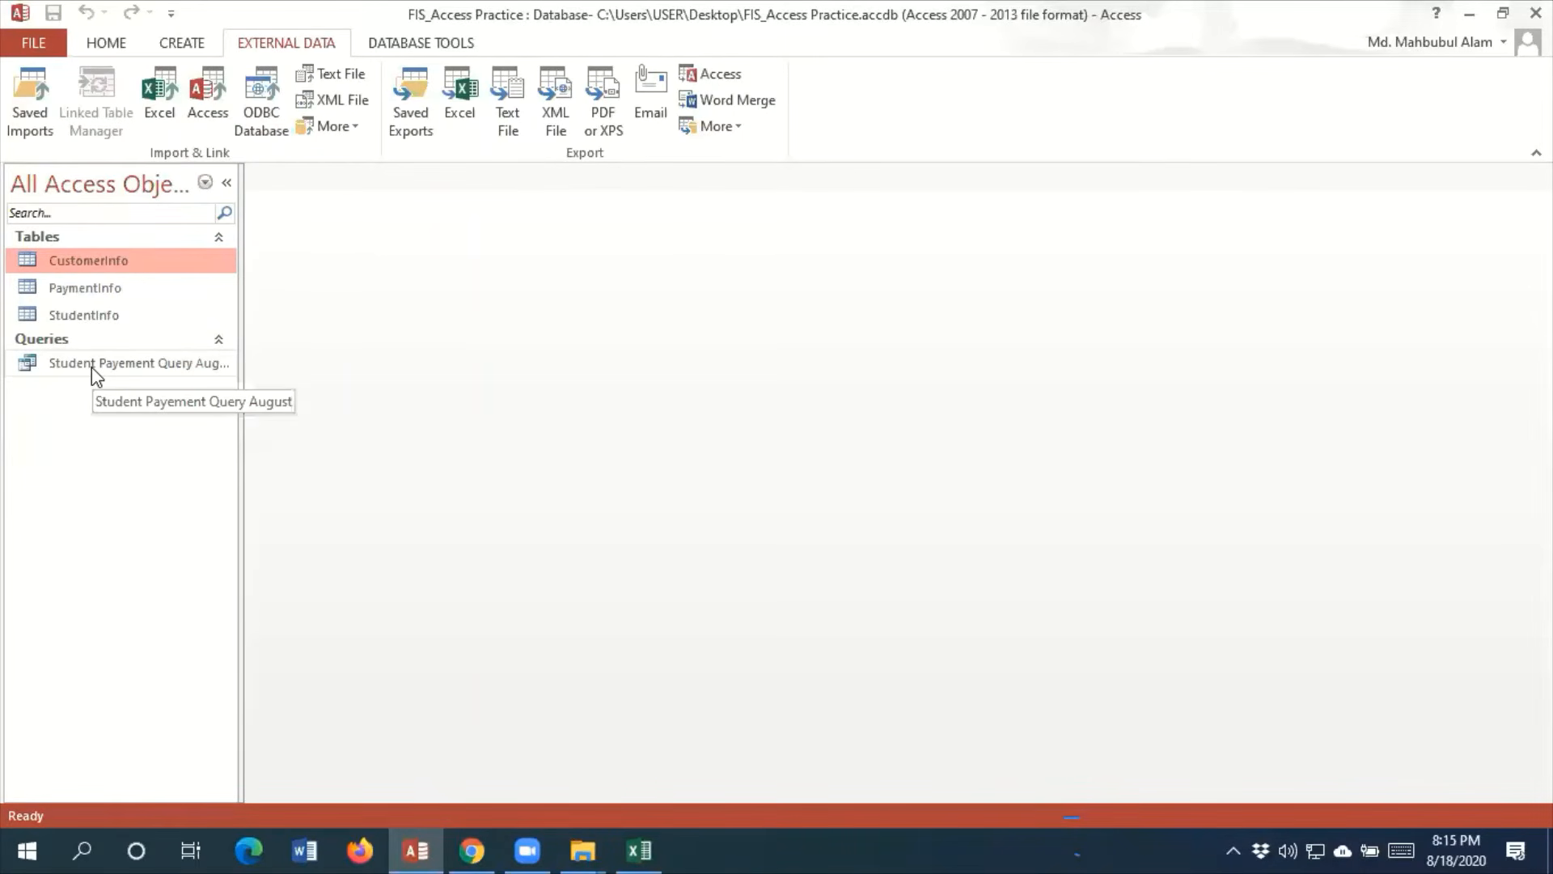
pyautogui.rightClick(135, 372)
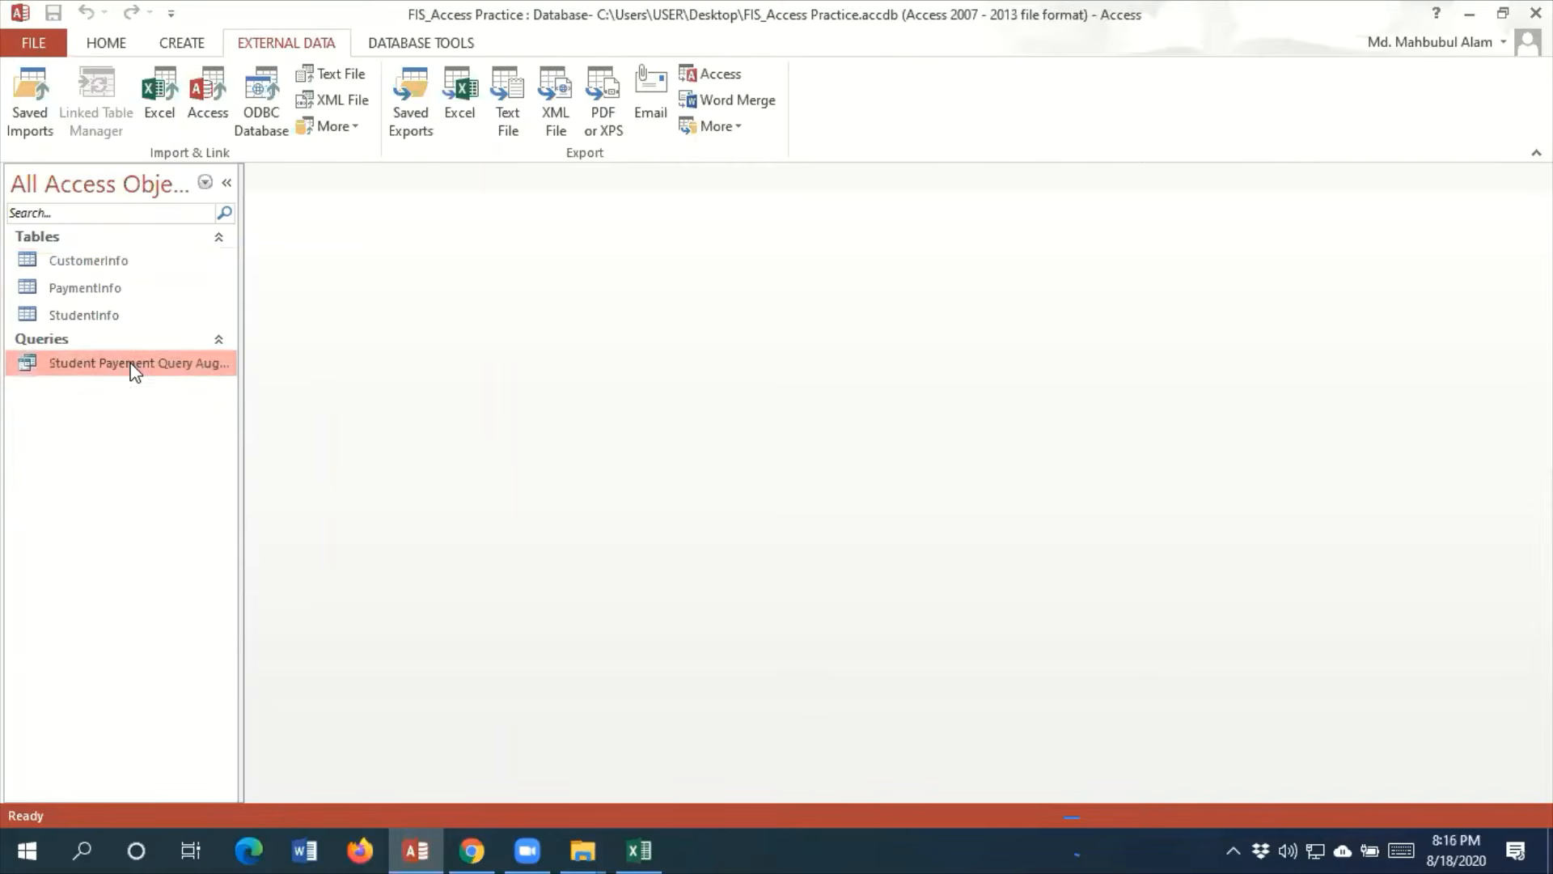
pyautogui.click(15, 484)
pyautogui.rightClick(126, 366)
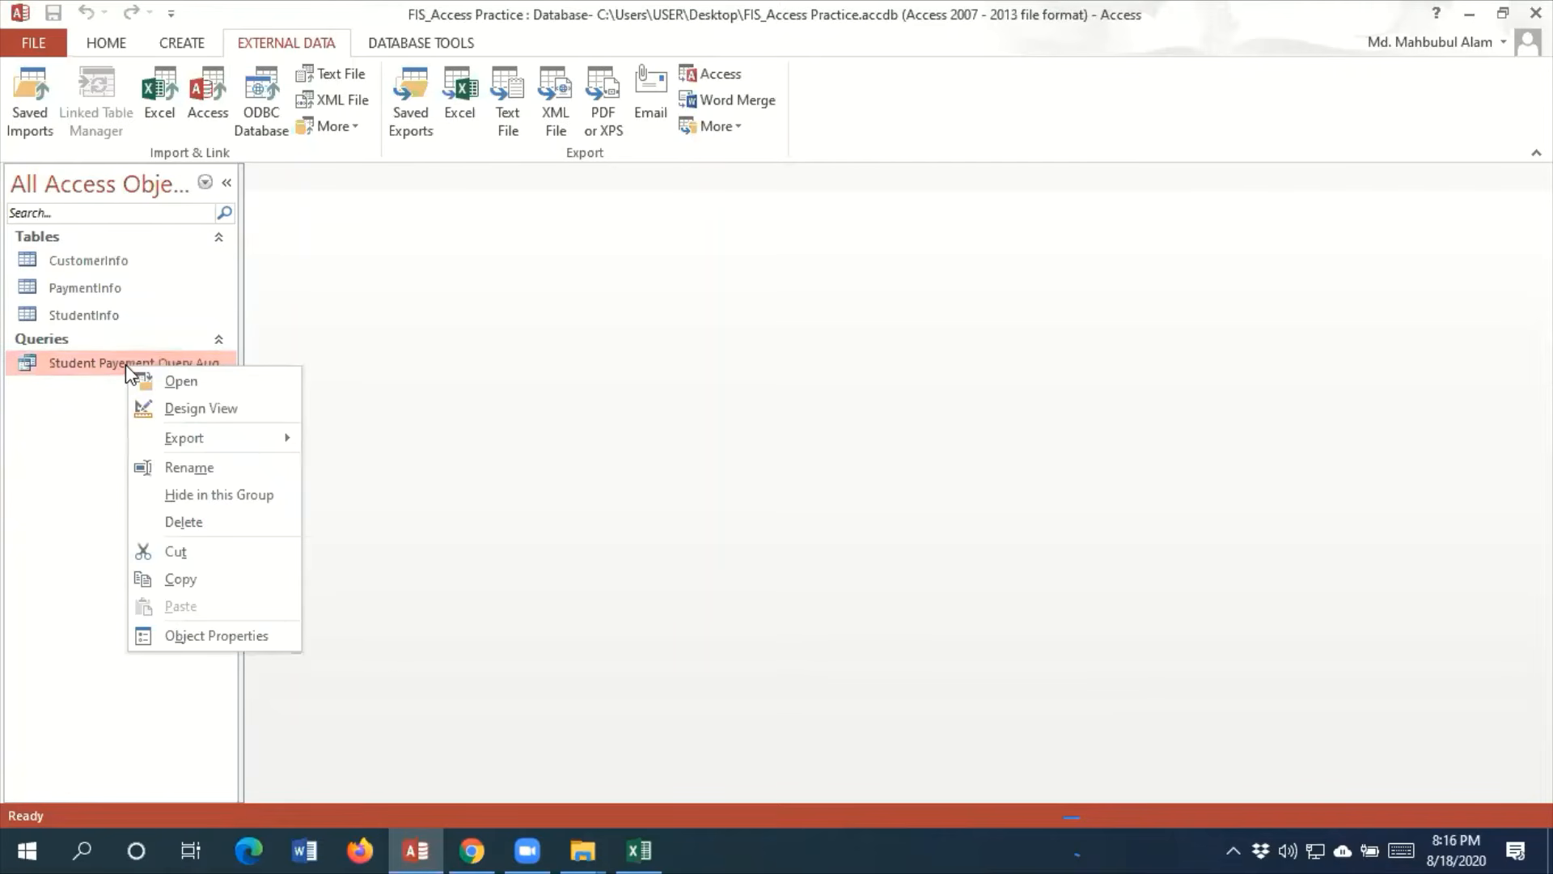
pyautogui.moveTo(234, 452)
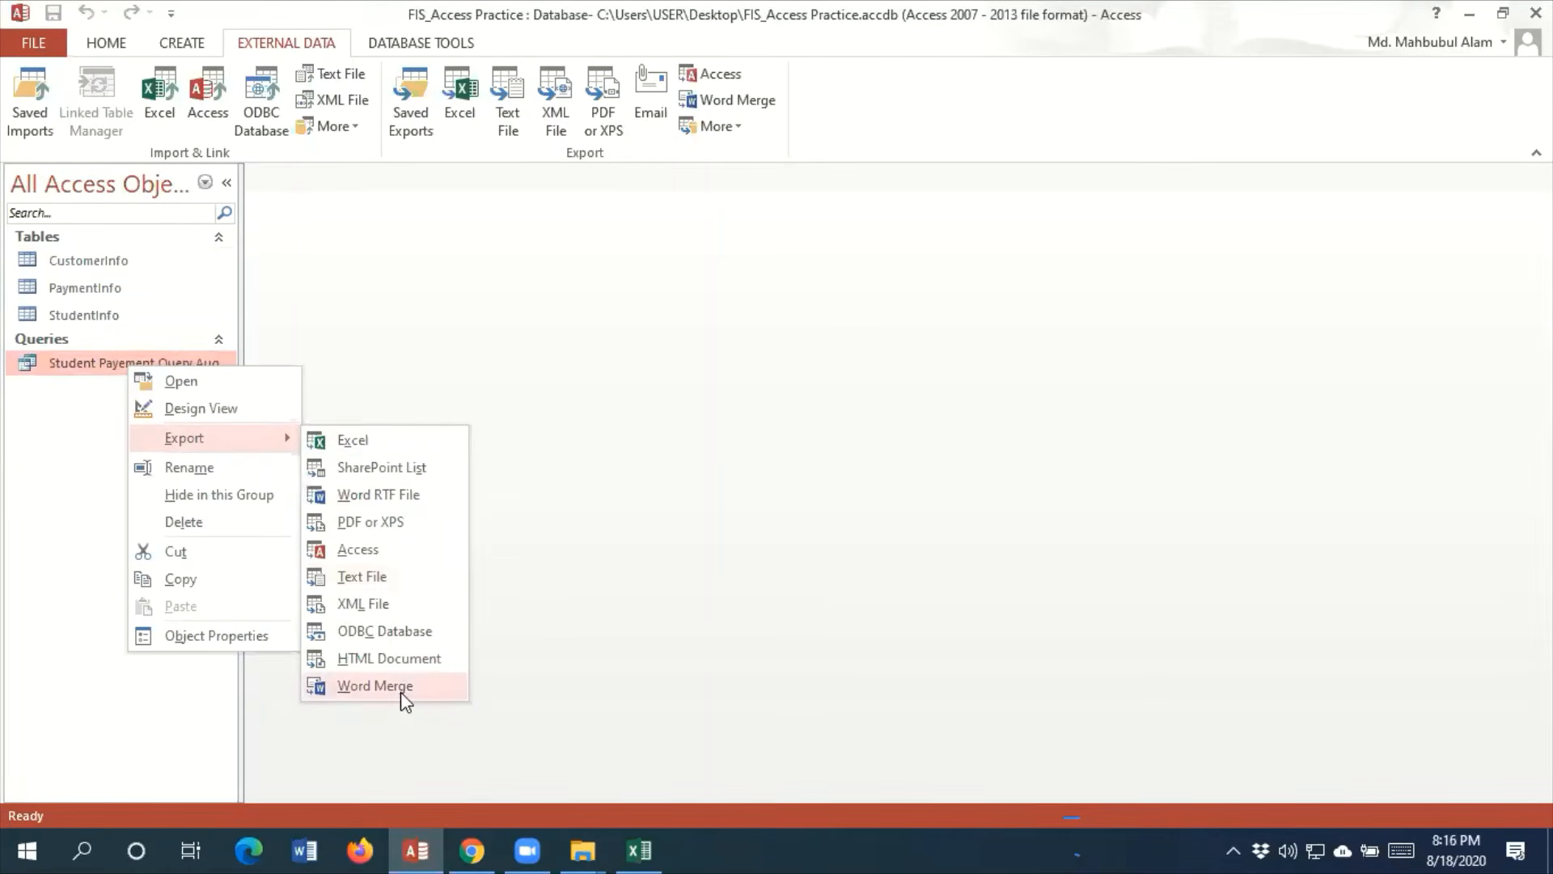
pyautogui.click(784, 419)
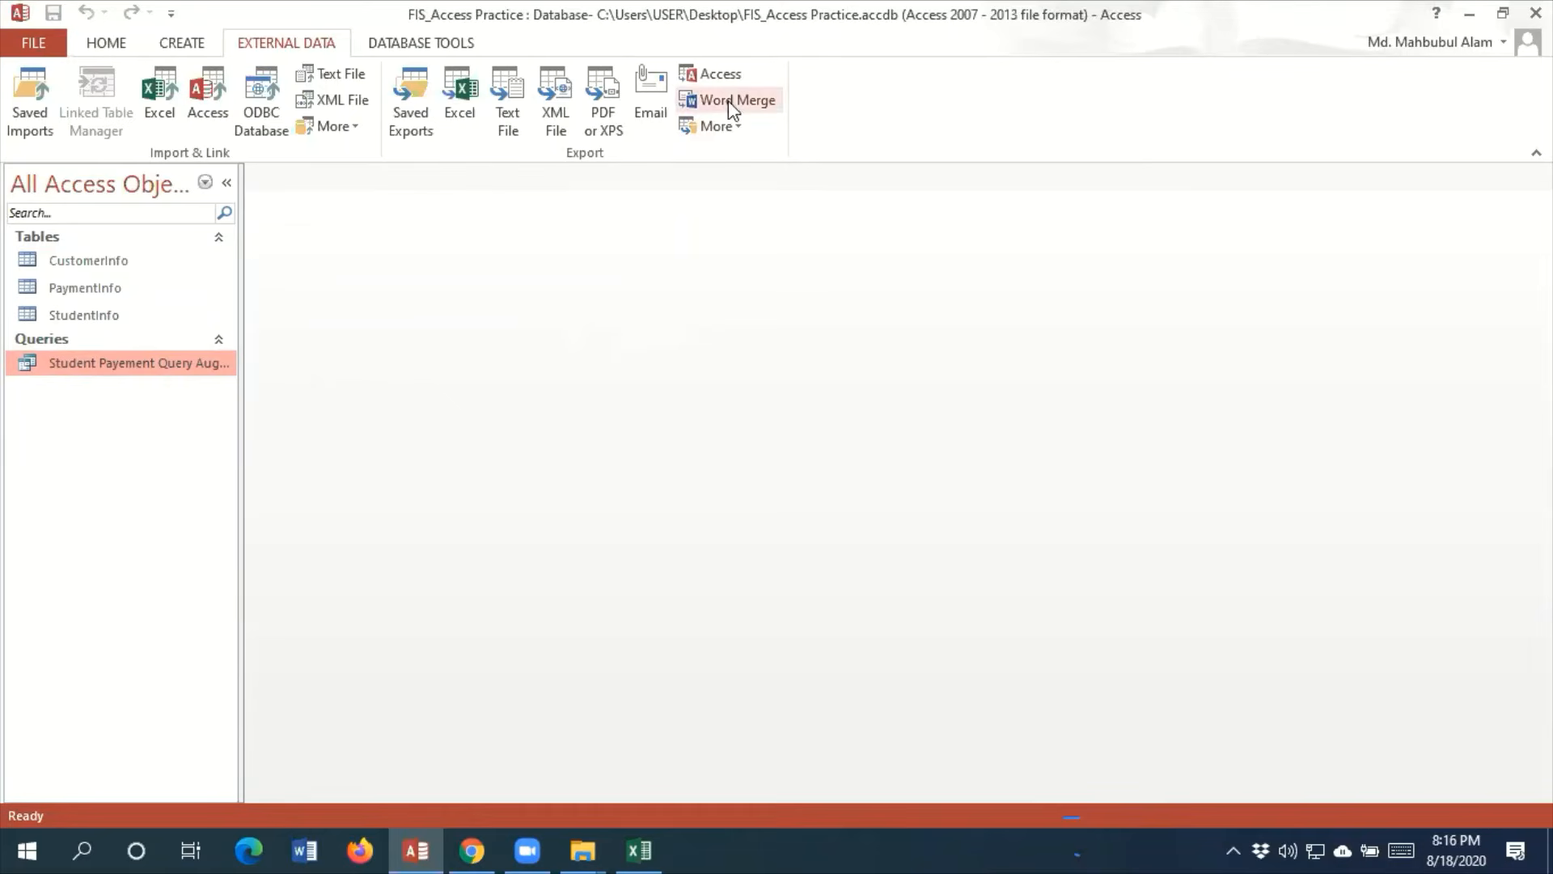
# Export the Student Payement Query August to a Word mail merge, creating a new document and linking the data to it
pyautogui.rightClick(78, 366)
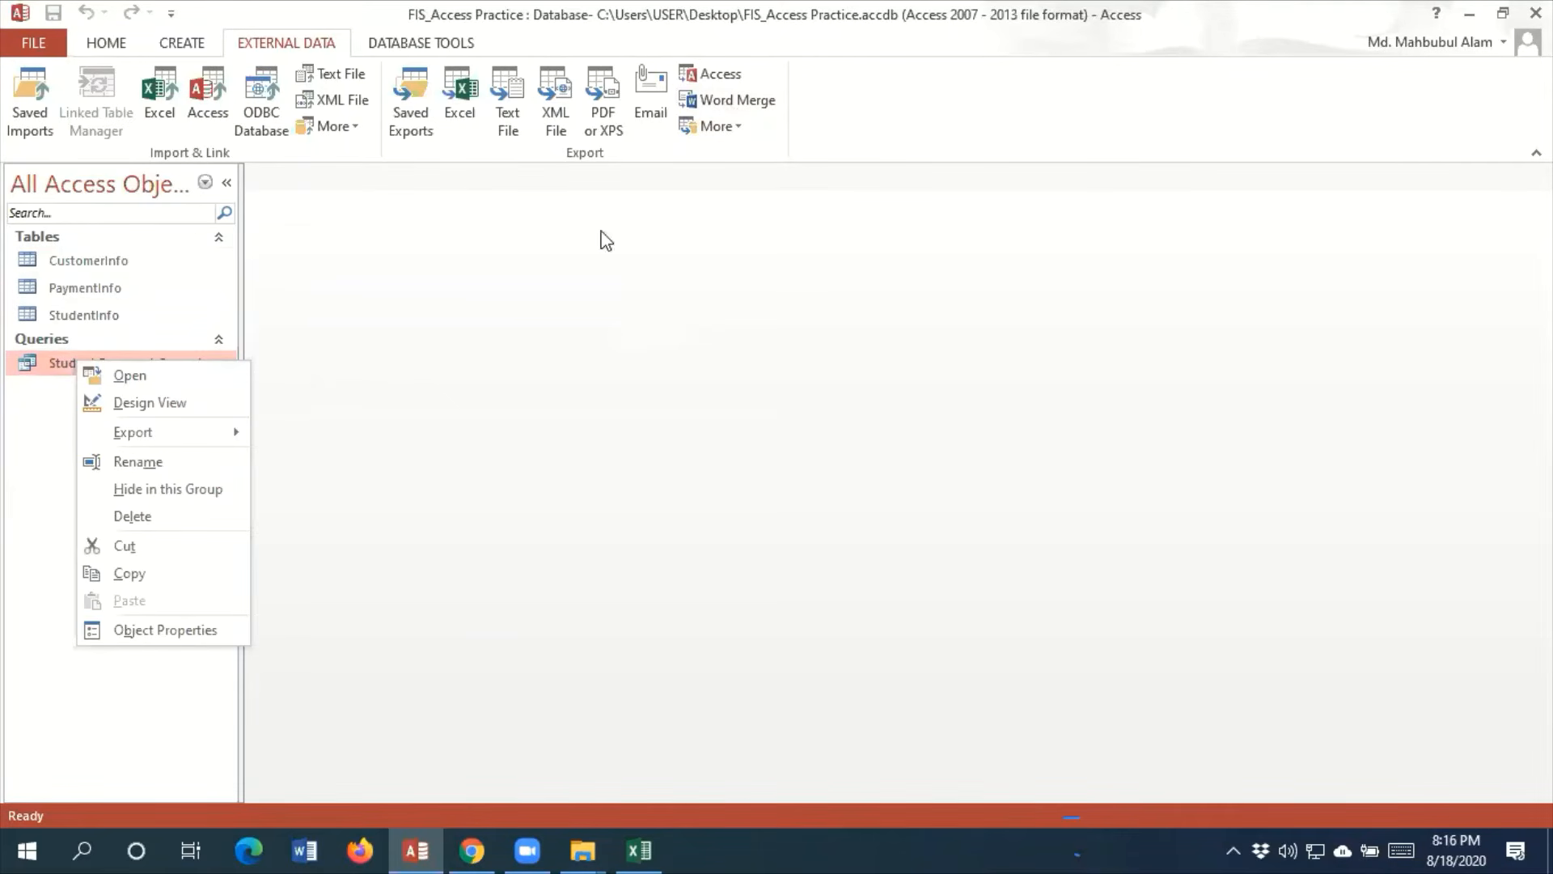
pyautogui.moveTo(159, 433)
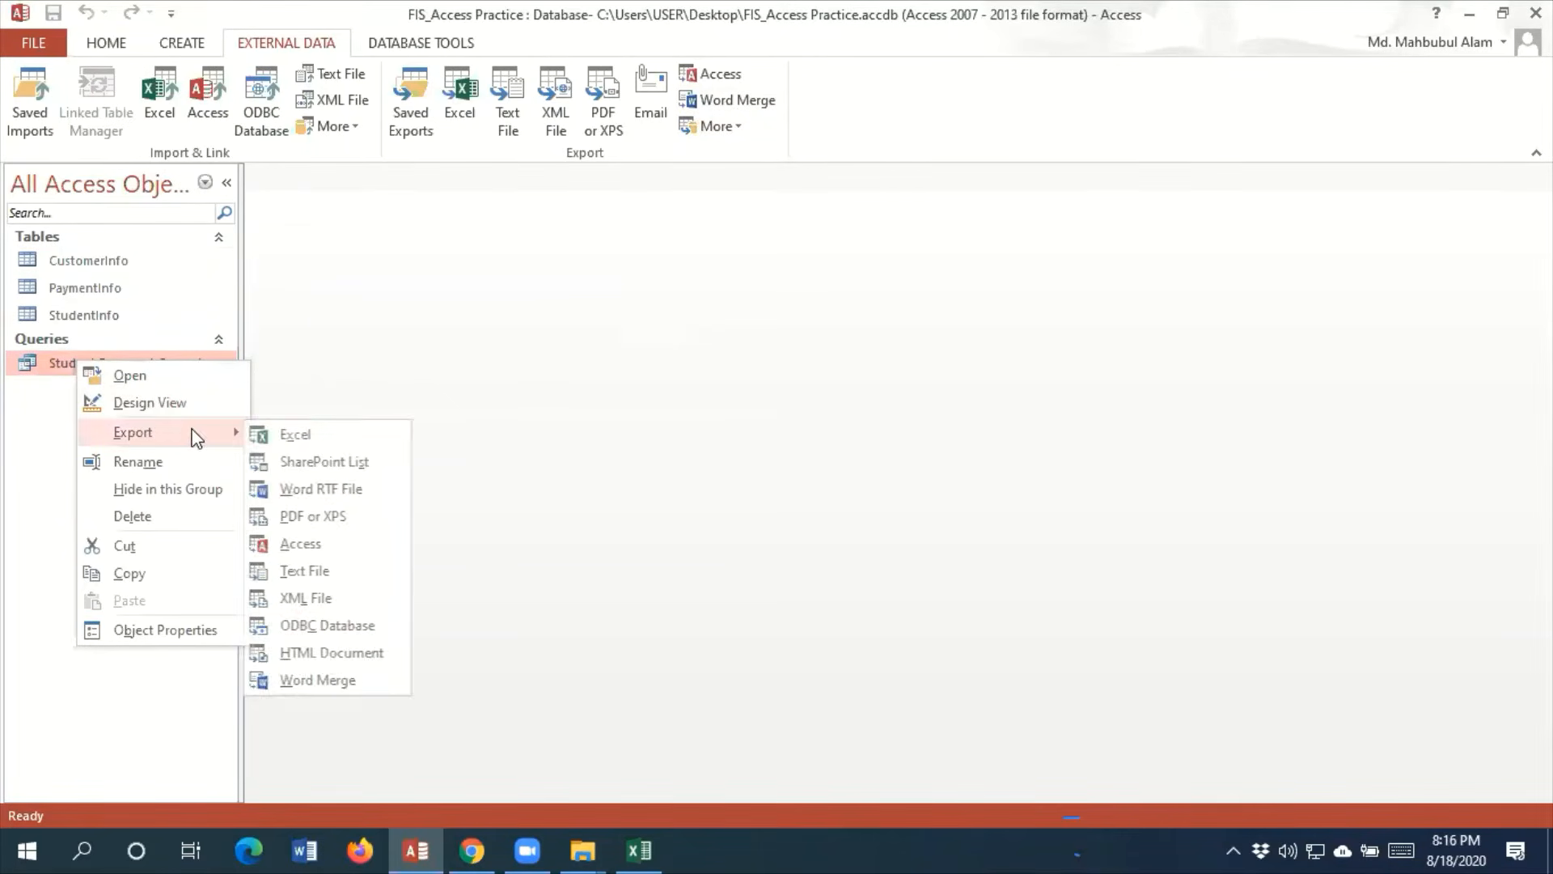
pyautogui.click(324, 682)
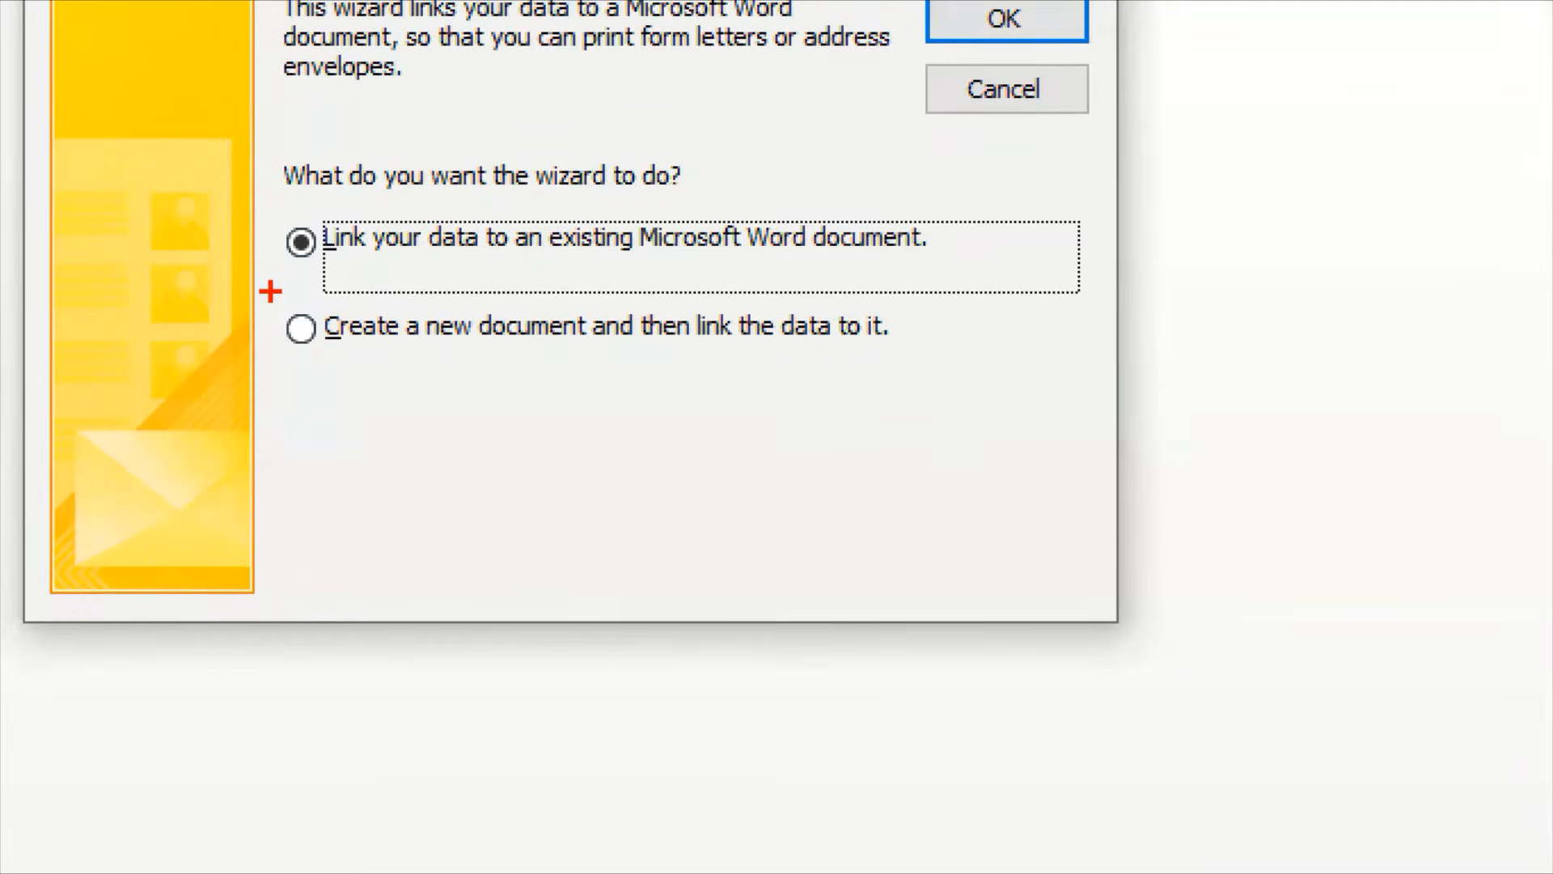
pyautogui.moveTo(270, 291); pyautogui.dragTo(1000, 396)
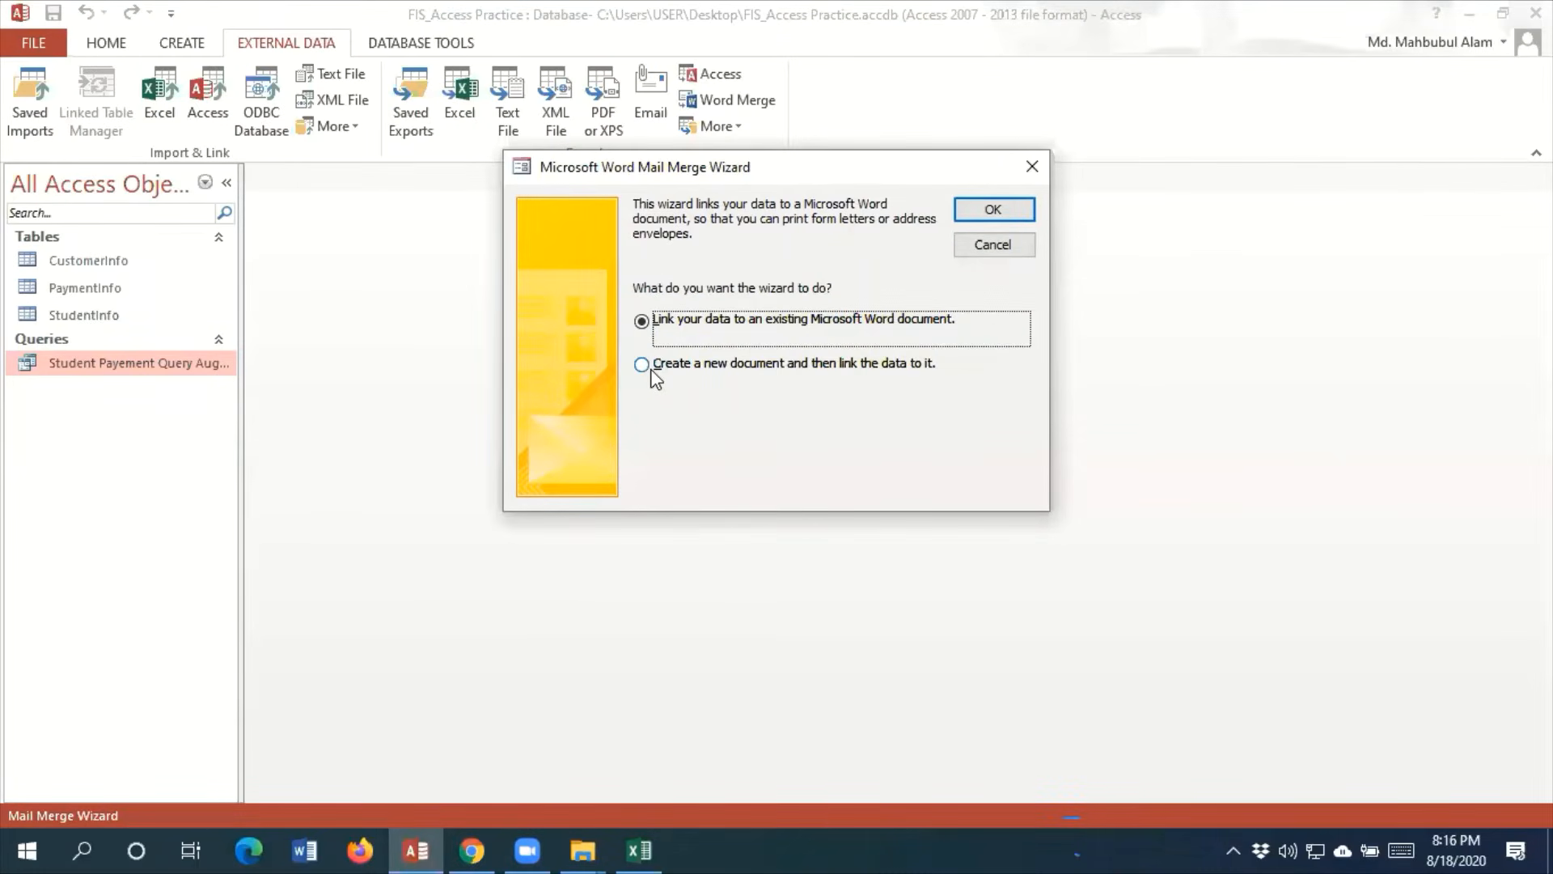
pyautogui.click(655, 376)
pyautogui.click(989, 215)
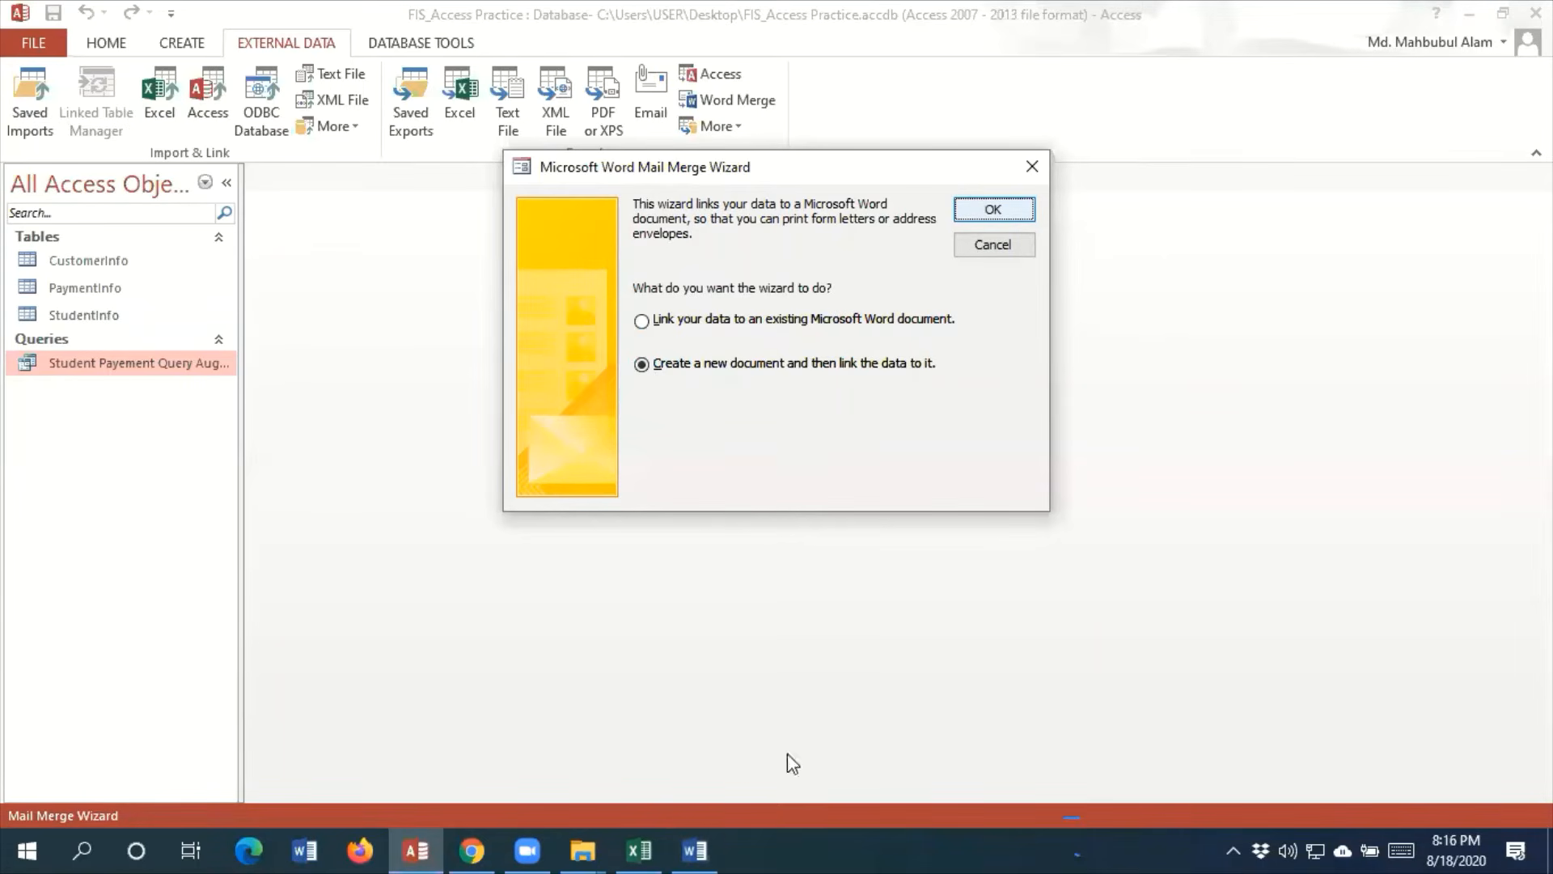
# Switch to the new mail merge document in Word, maximize its window and list the available merge fields
pyautogui.moveTo(718, 848)
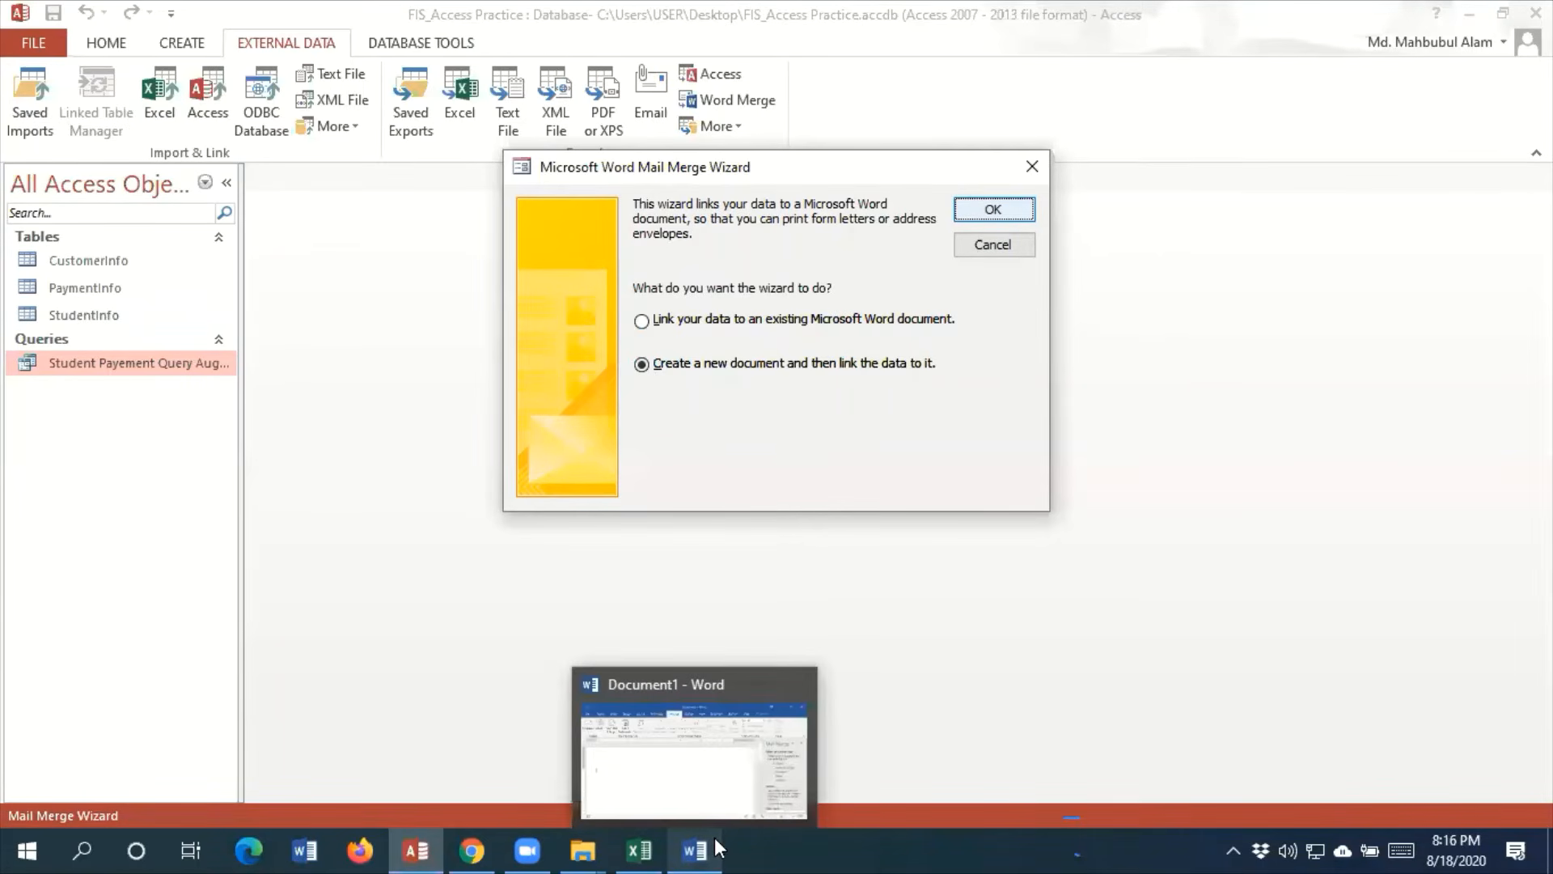
pyautogui.click(715, 839)
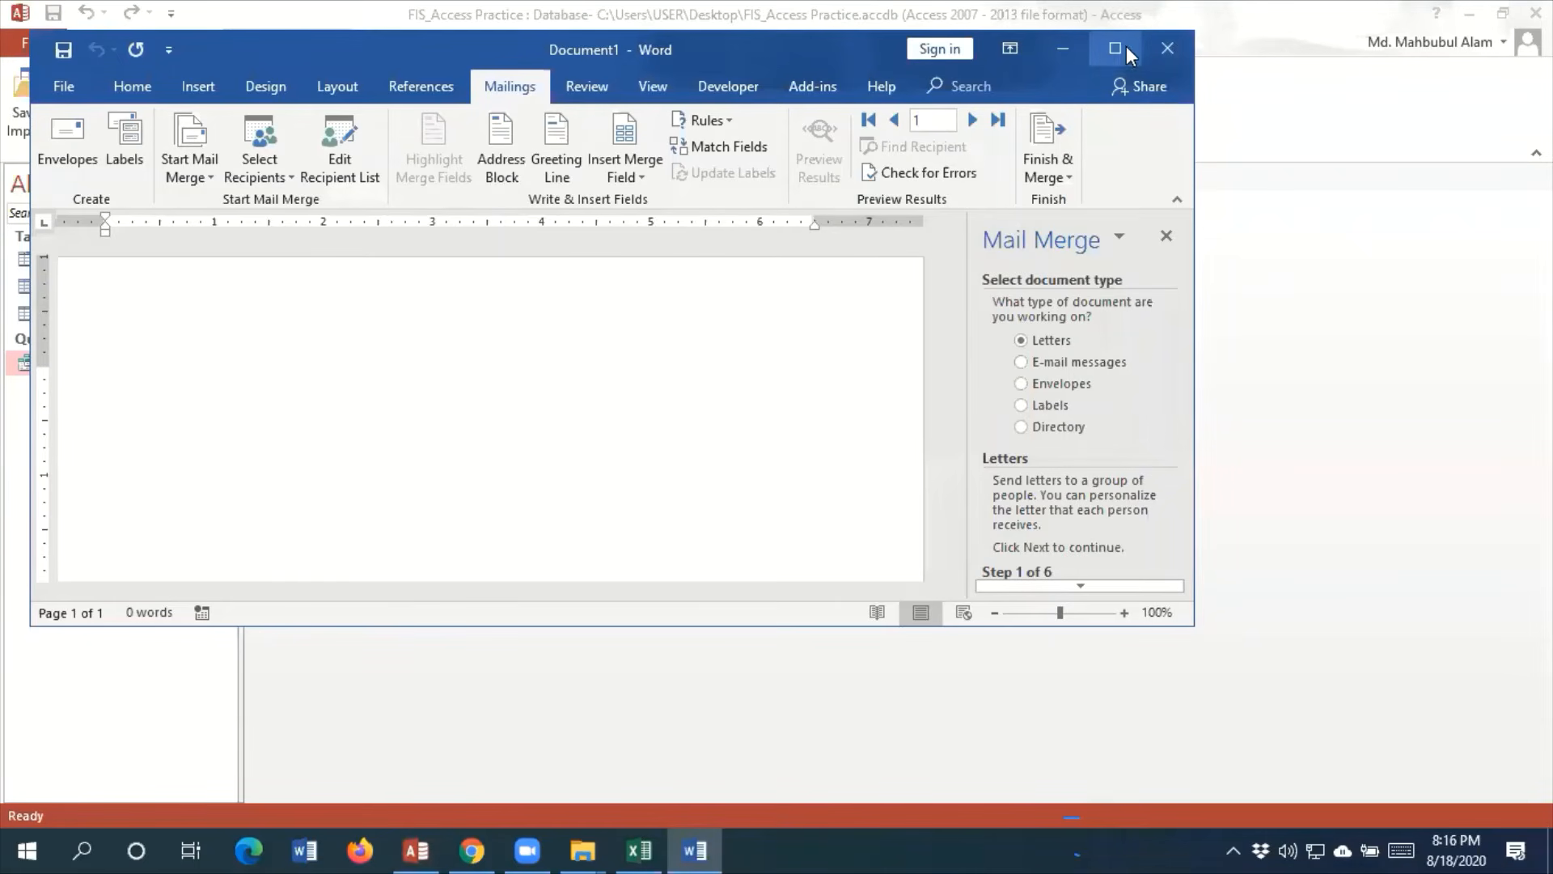
pyautogui.click(1052, 46)
pyautogui.moveTo(704, 849)
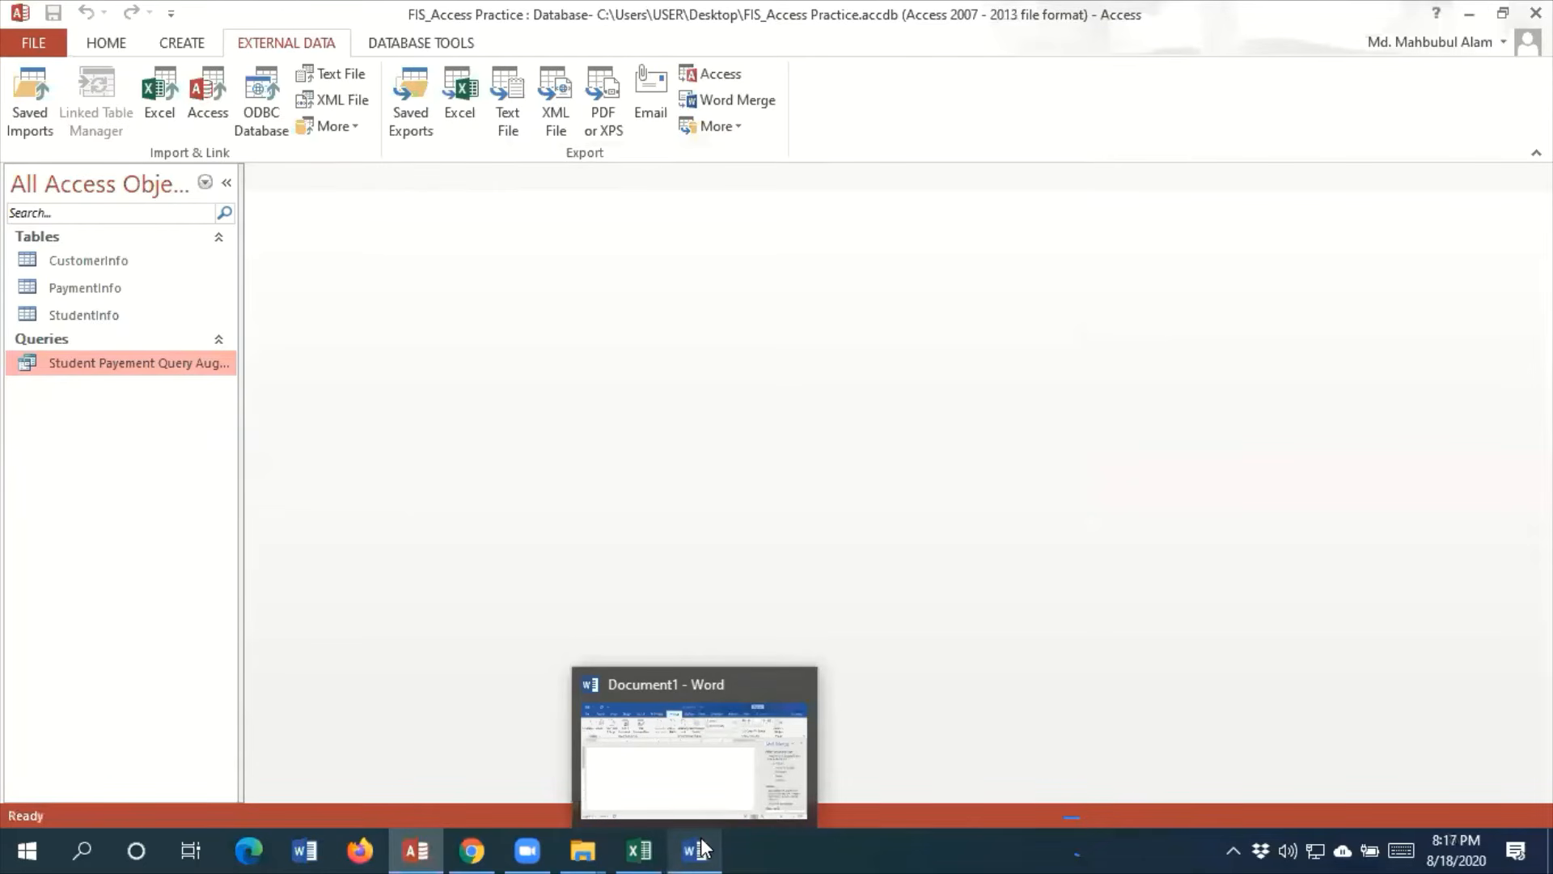
pyautogui.click(702, 845)
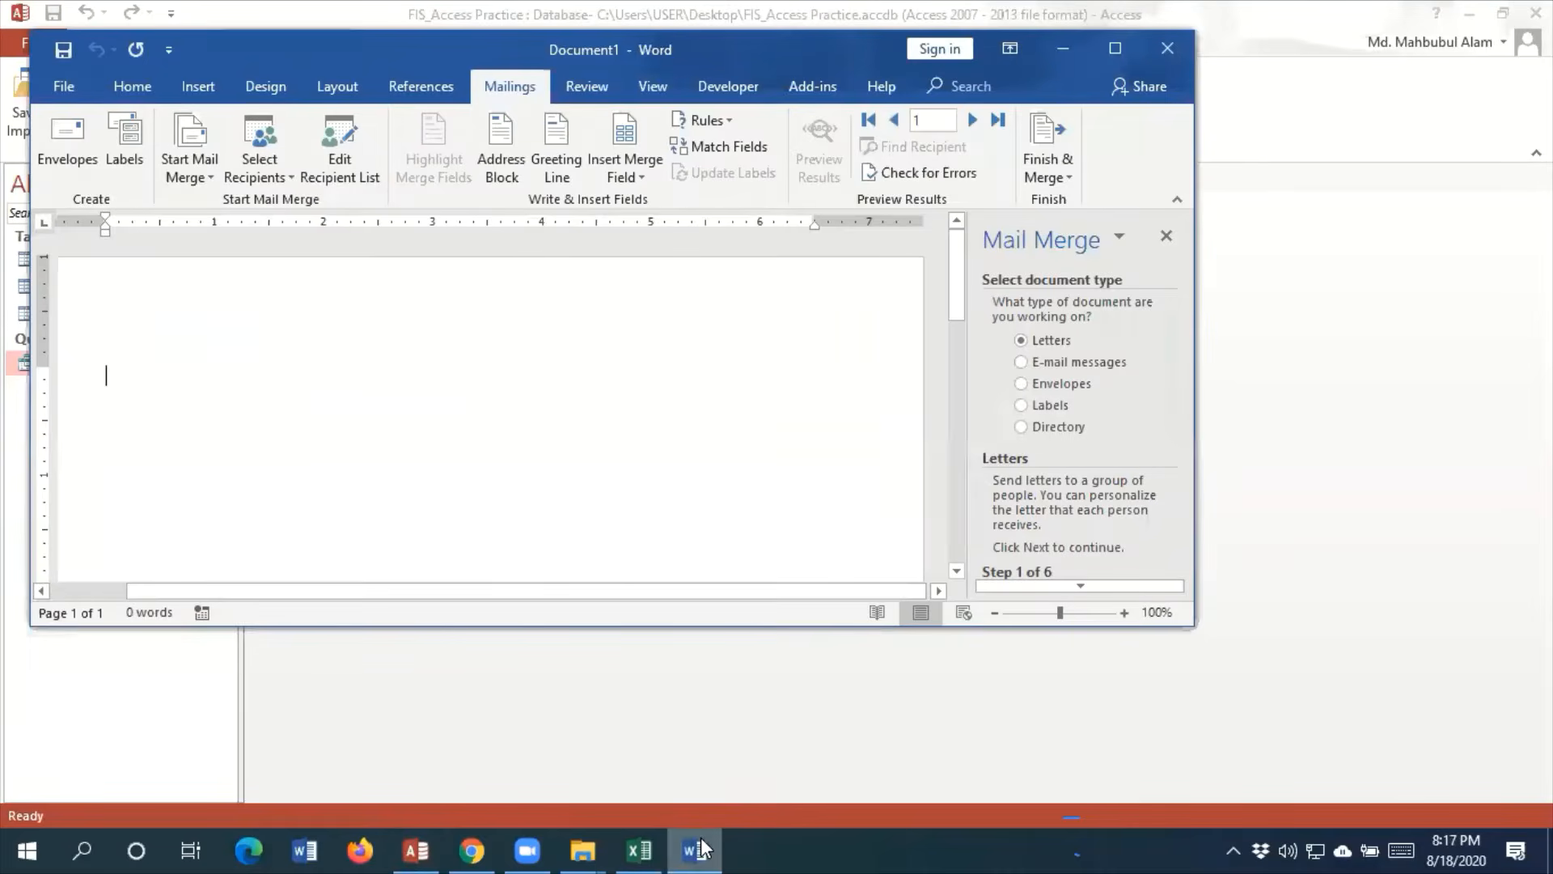
pyautogui.click(1119, 47)
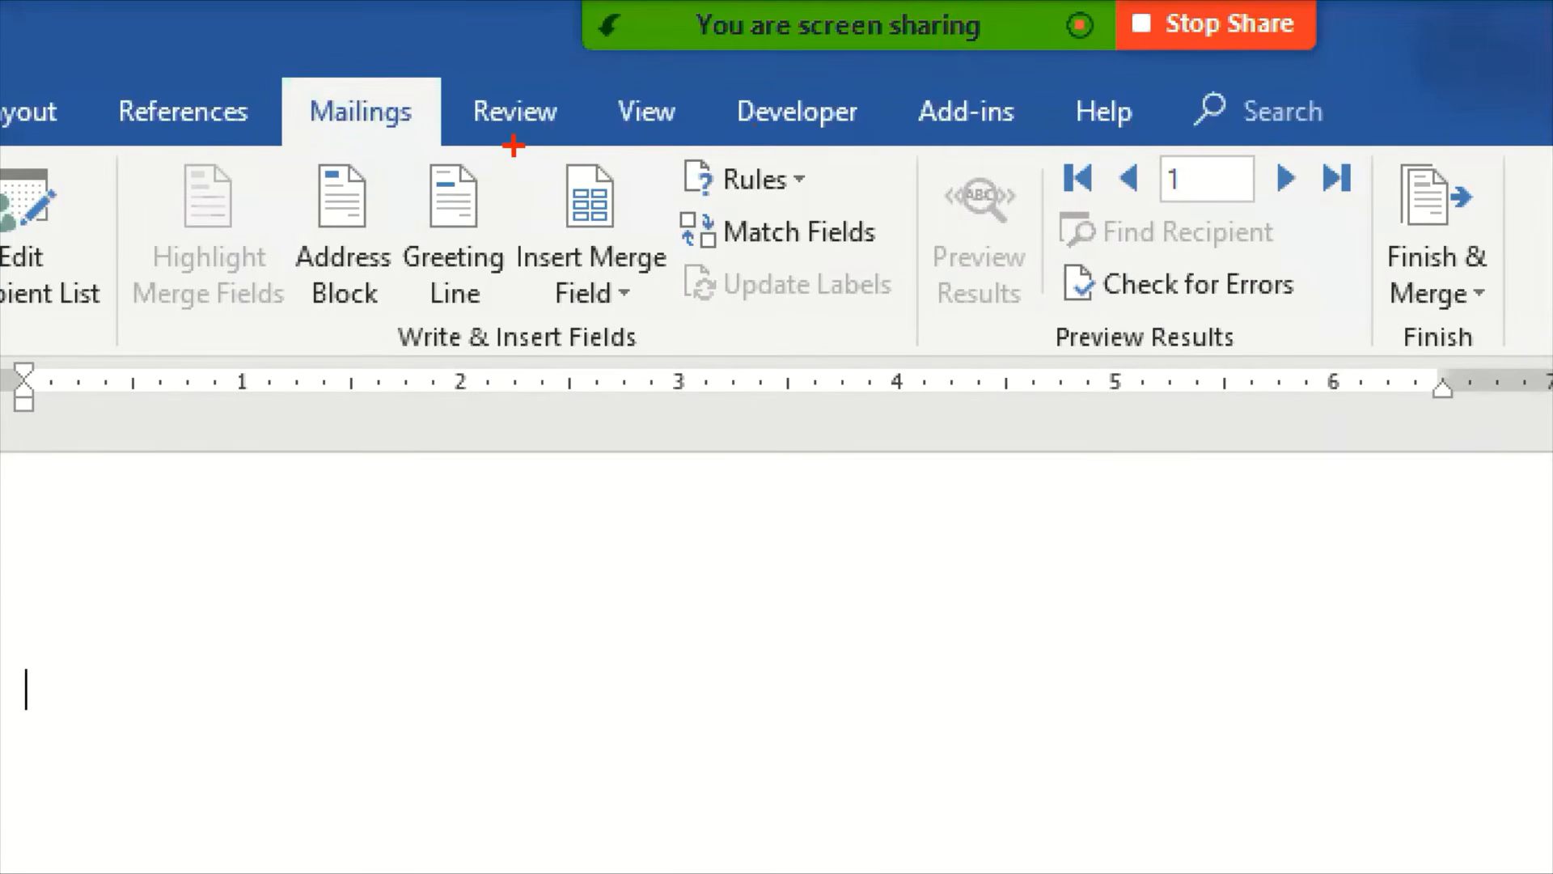
pyautogui.moveTo(513, 146)
pyautogui.mouseDown()
pyautogui.moveTo(624, 242)
pyautogui.moveTo(712, 357)
pyautogui.mouseUp()
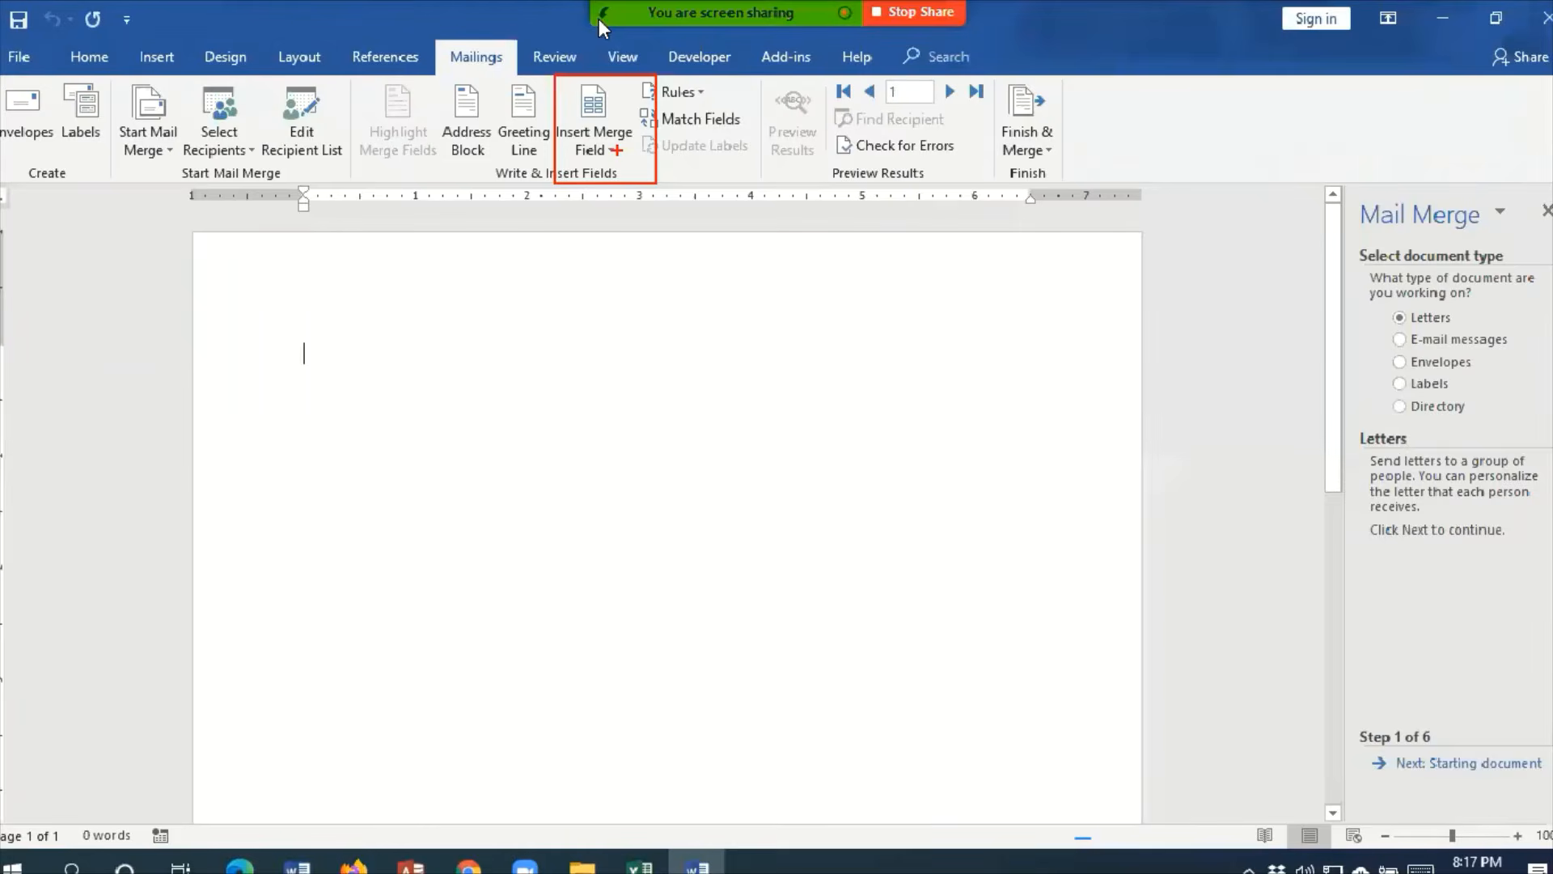
pyautogui.click(645, 293)
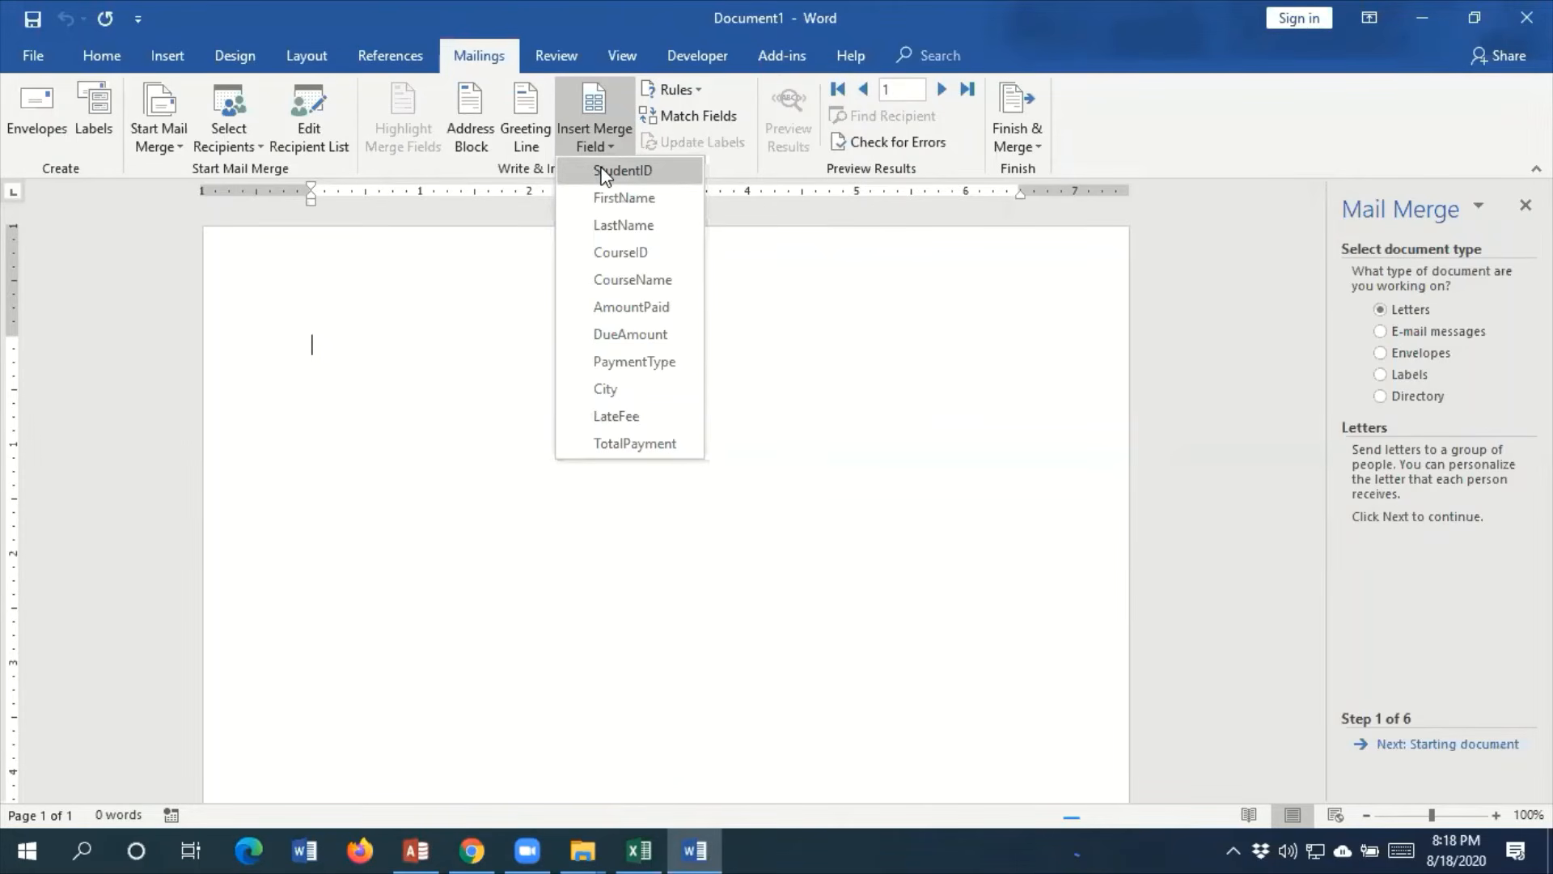
# Enter the letter's date line as "Date: 18th August, 2020" and leave a blank line below it
pyautogui.click(421, 369)
pyautogui.write('Date: ')
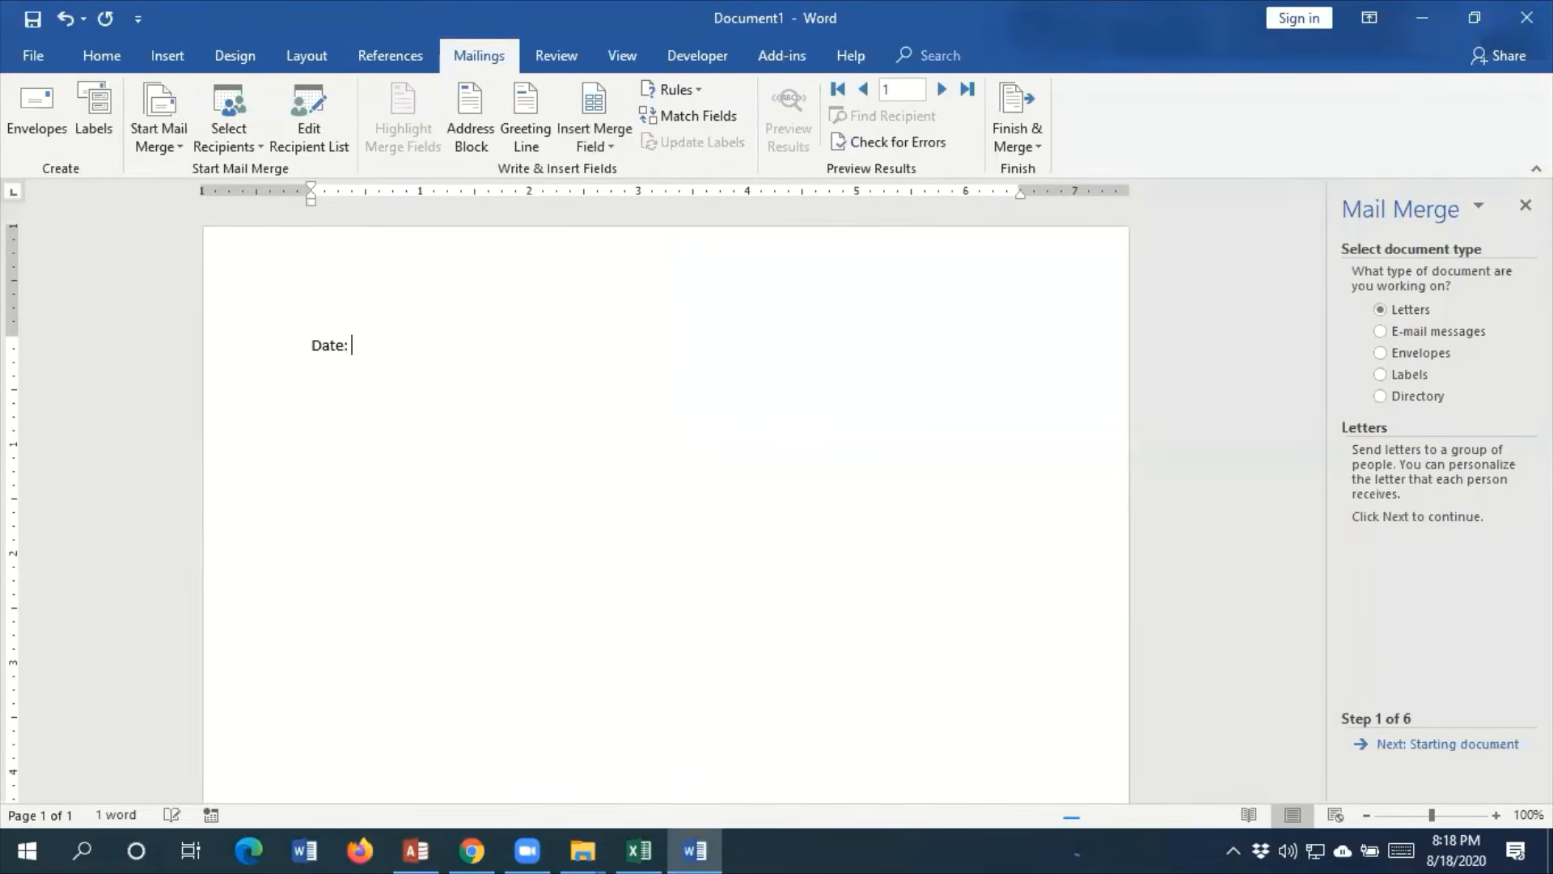
pyautogui.write('18th August, 2020')
pyautogui.press('Return')
pyautogui.press('Return')
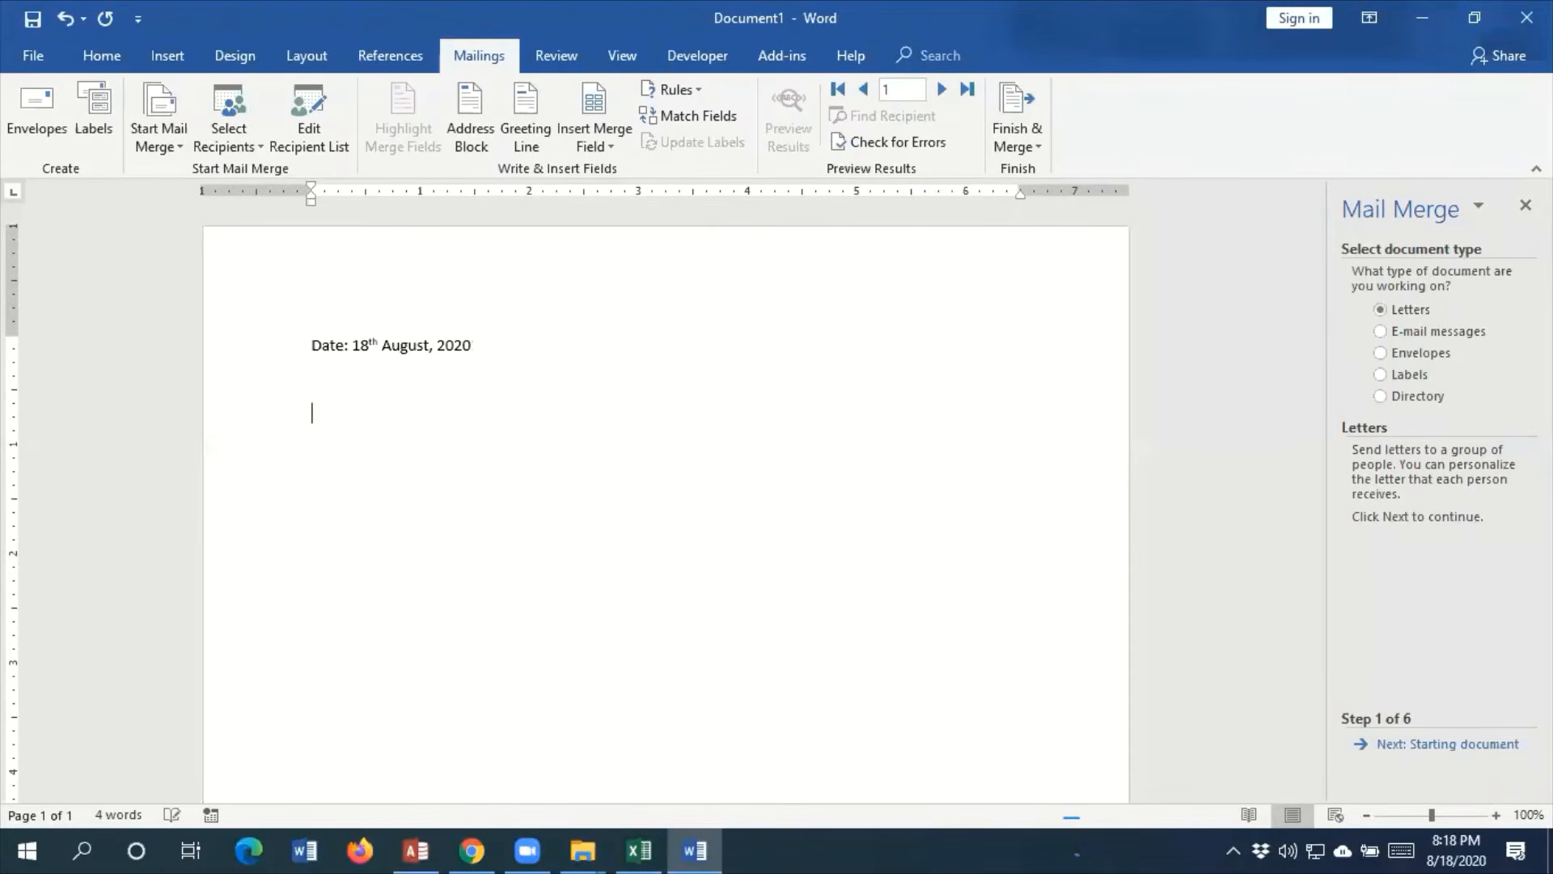
# Begin the letter's recipient block with "To" below the date line
pyautogui.write('To')
pyautogui.press('Return')
pyautogui.press('BackSpace')
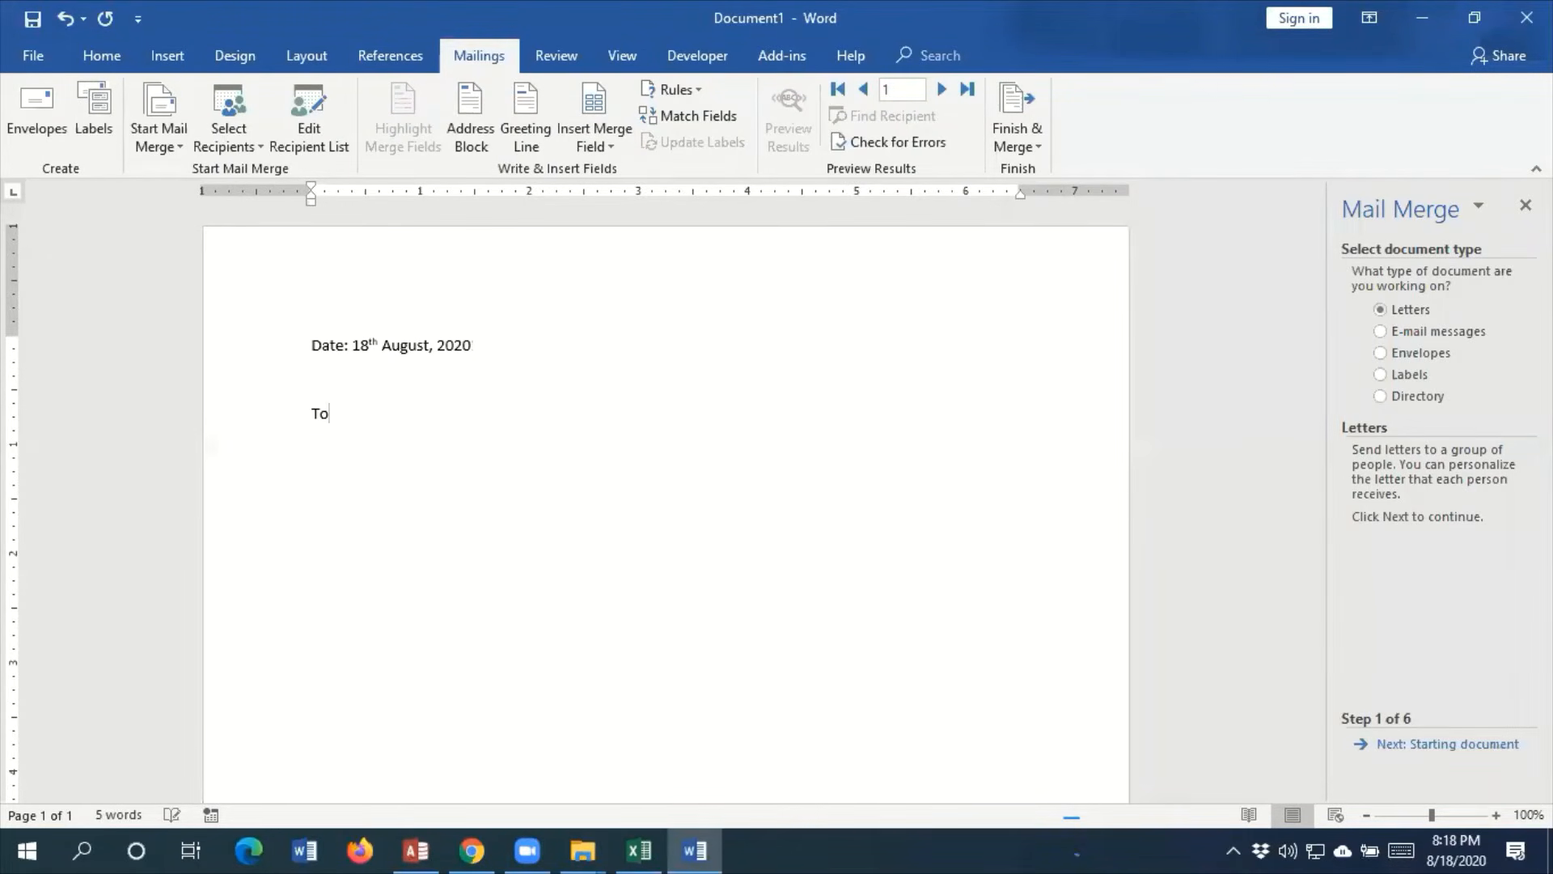
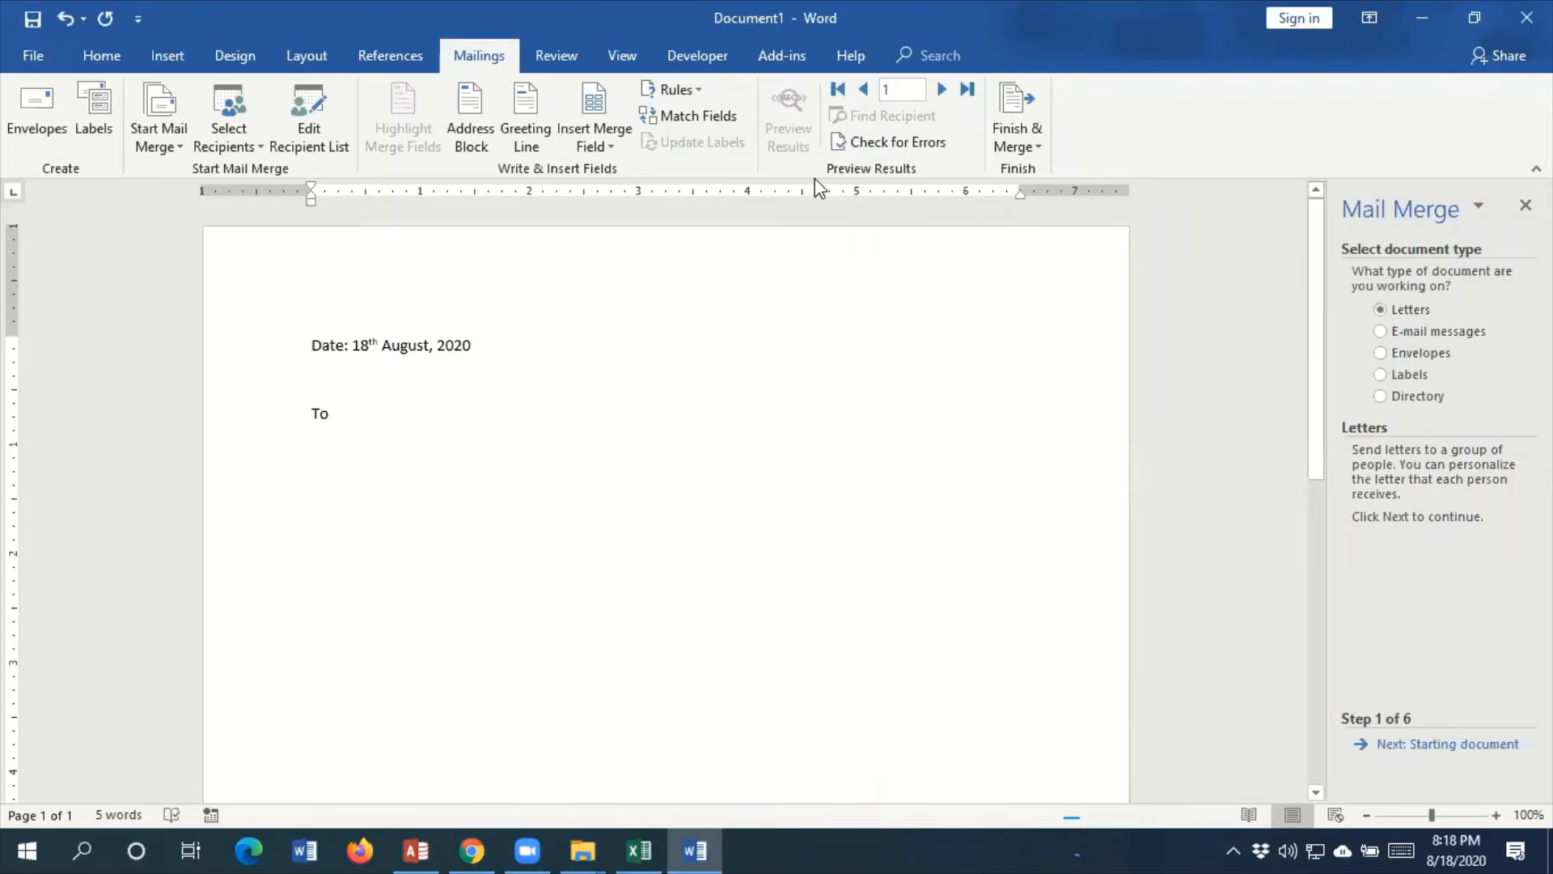
# Insert the FirstName and LastName merge fields on the line below "To", and the City field on the following line
pyautogui.click(619, 143)
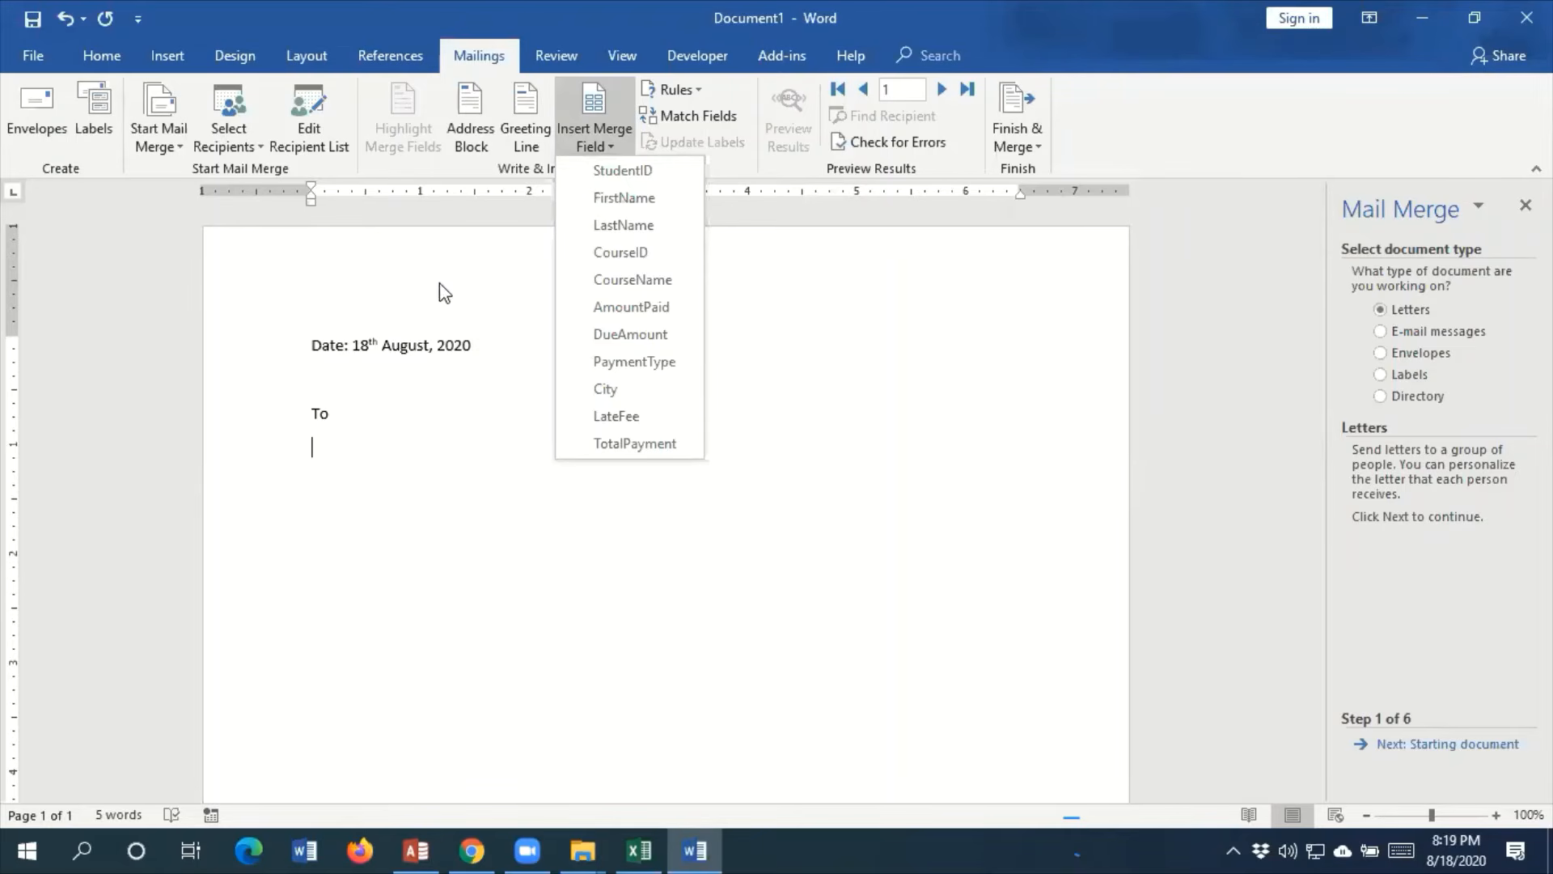
pyautogui.click(652, 212)
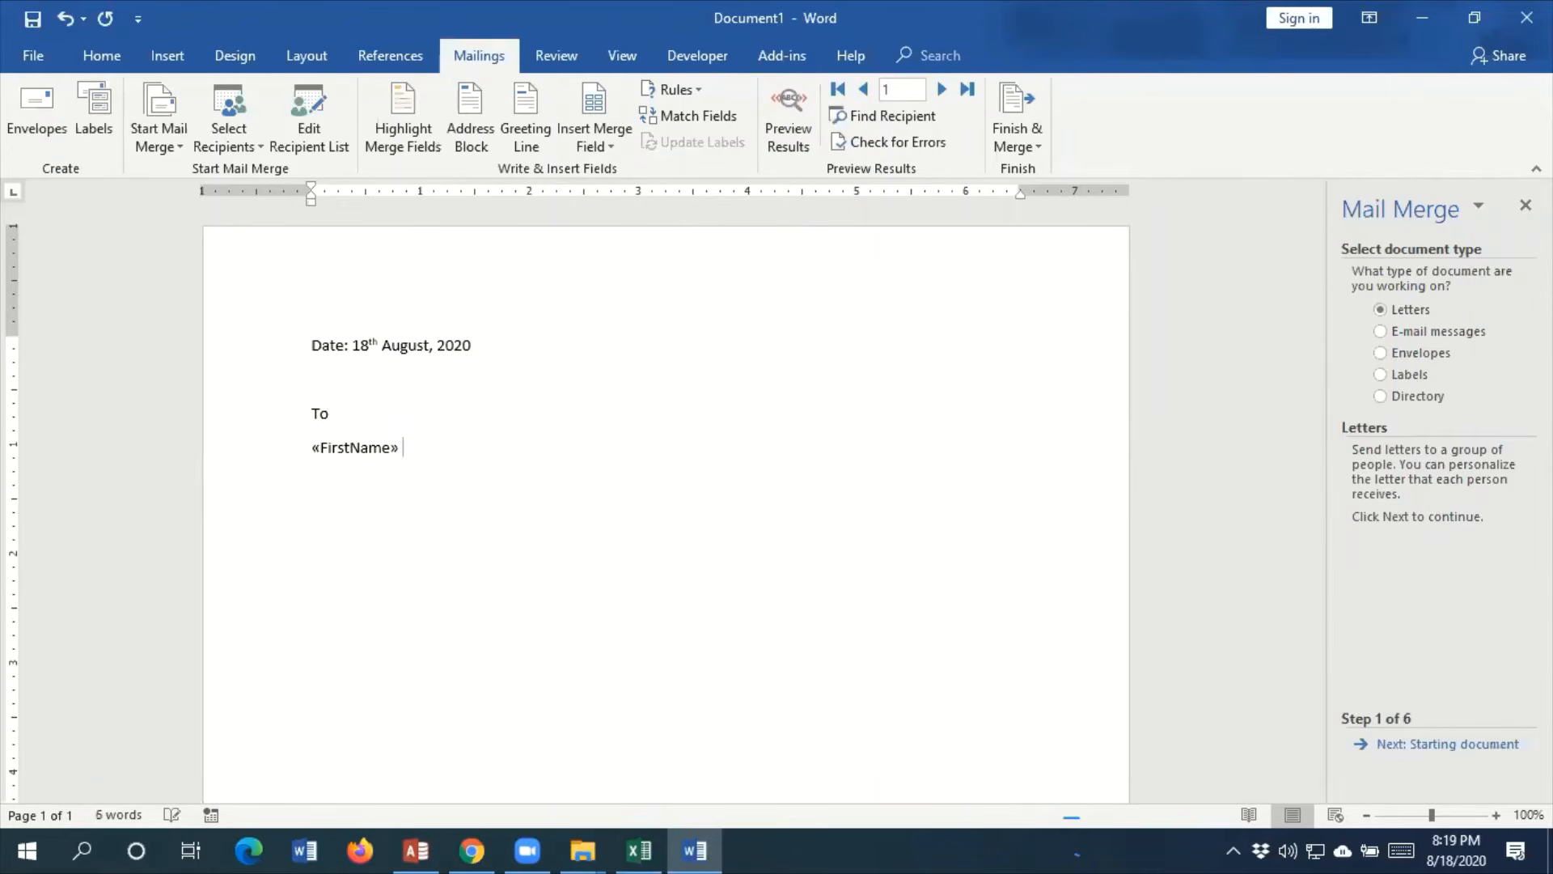
pyautogui.click(613, 150)
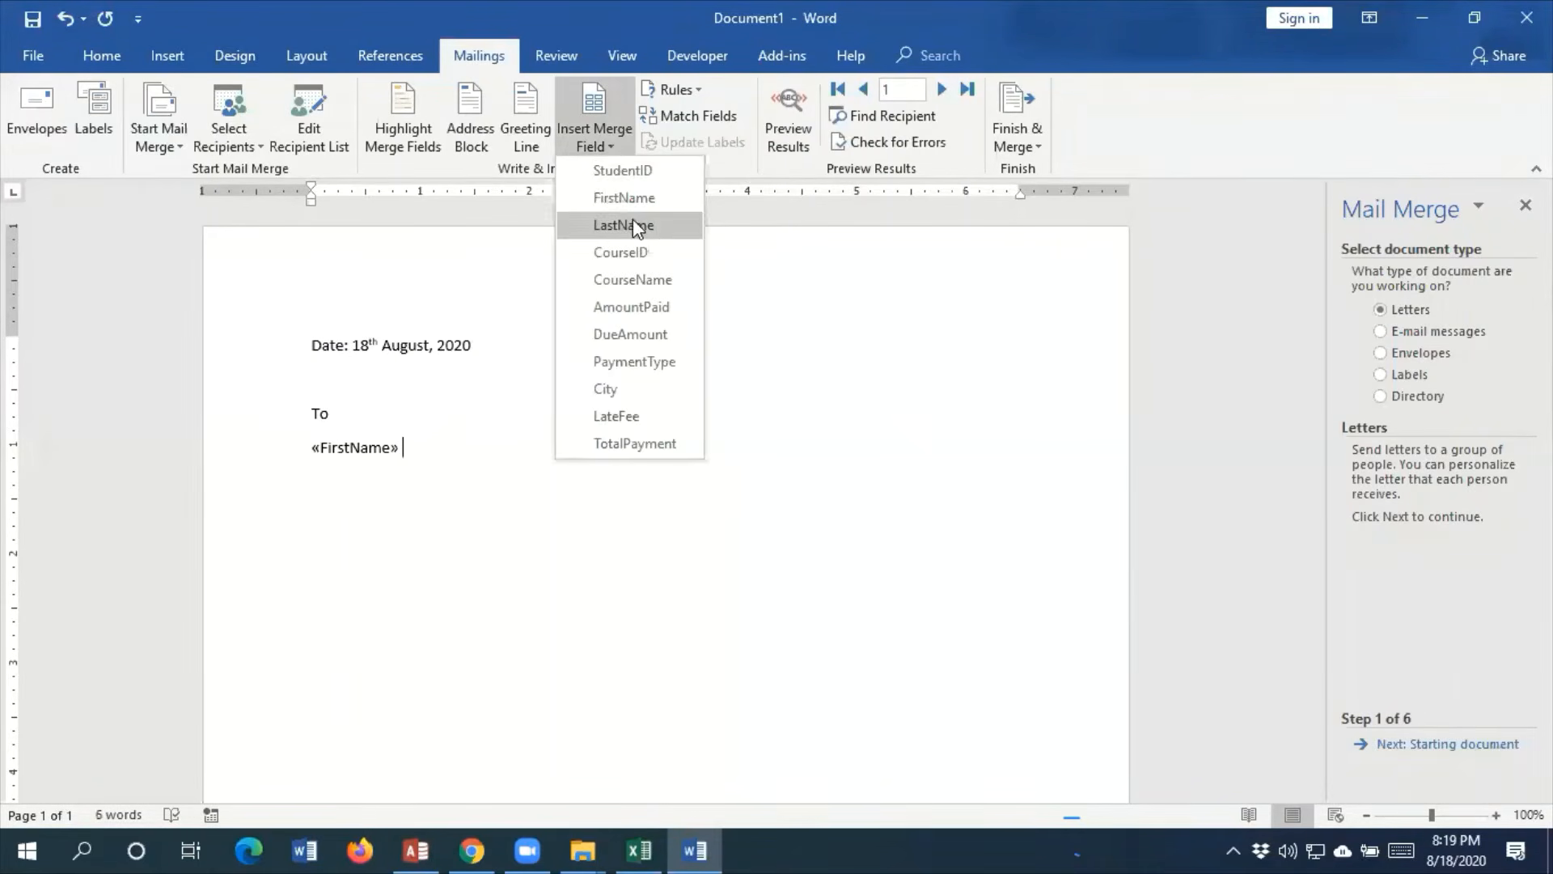
pyautogui.click(633, 218)
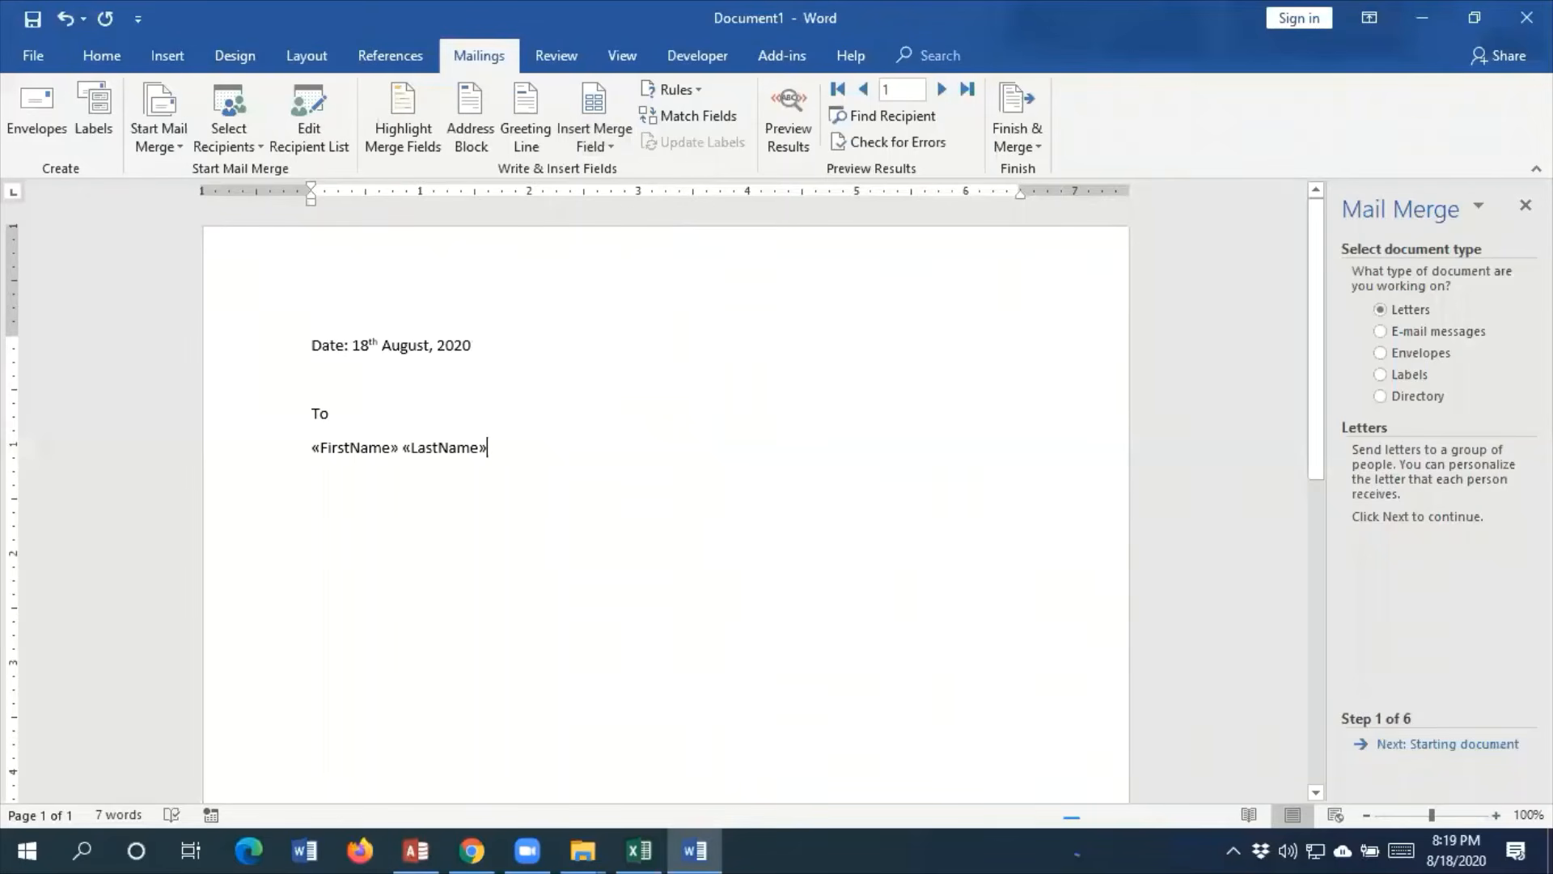
pyautogui.press('Return')
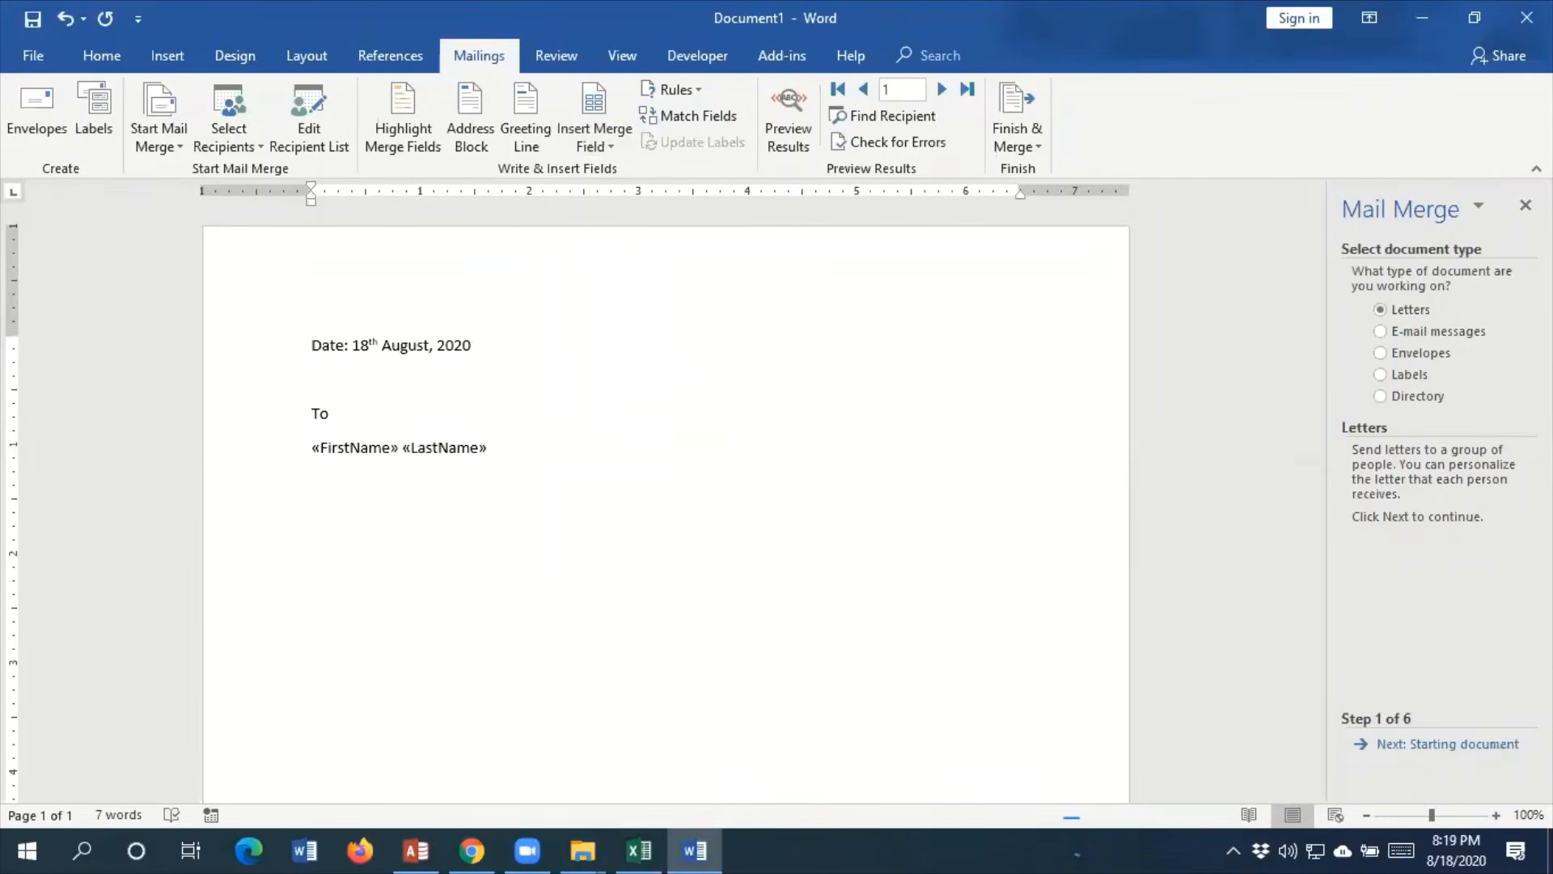
pyautogui.click(613, 149)
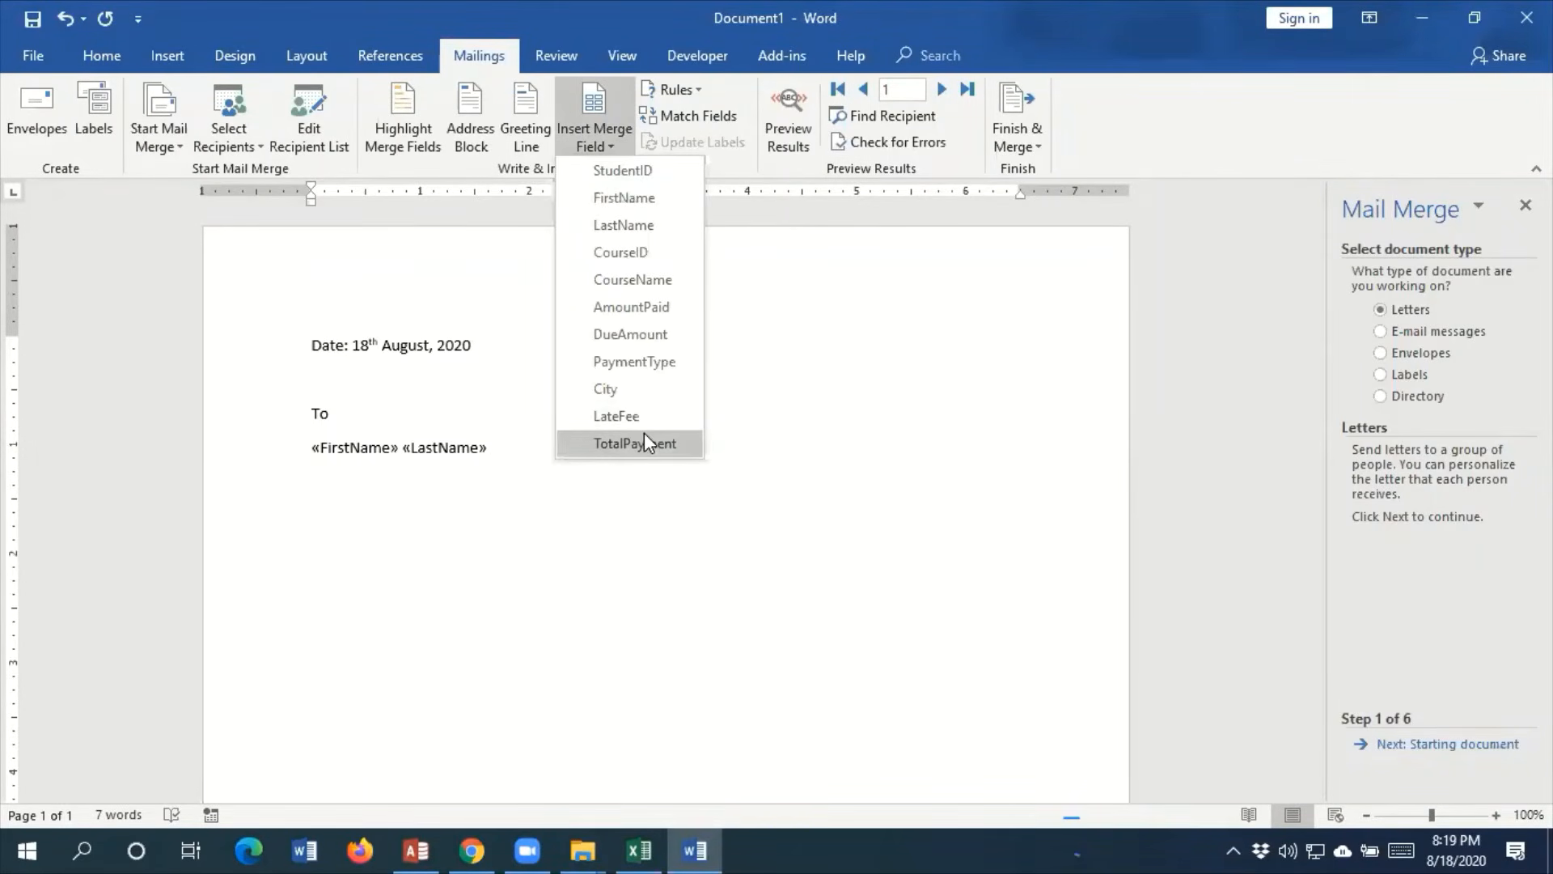
pyautogui.click(633, 394)
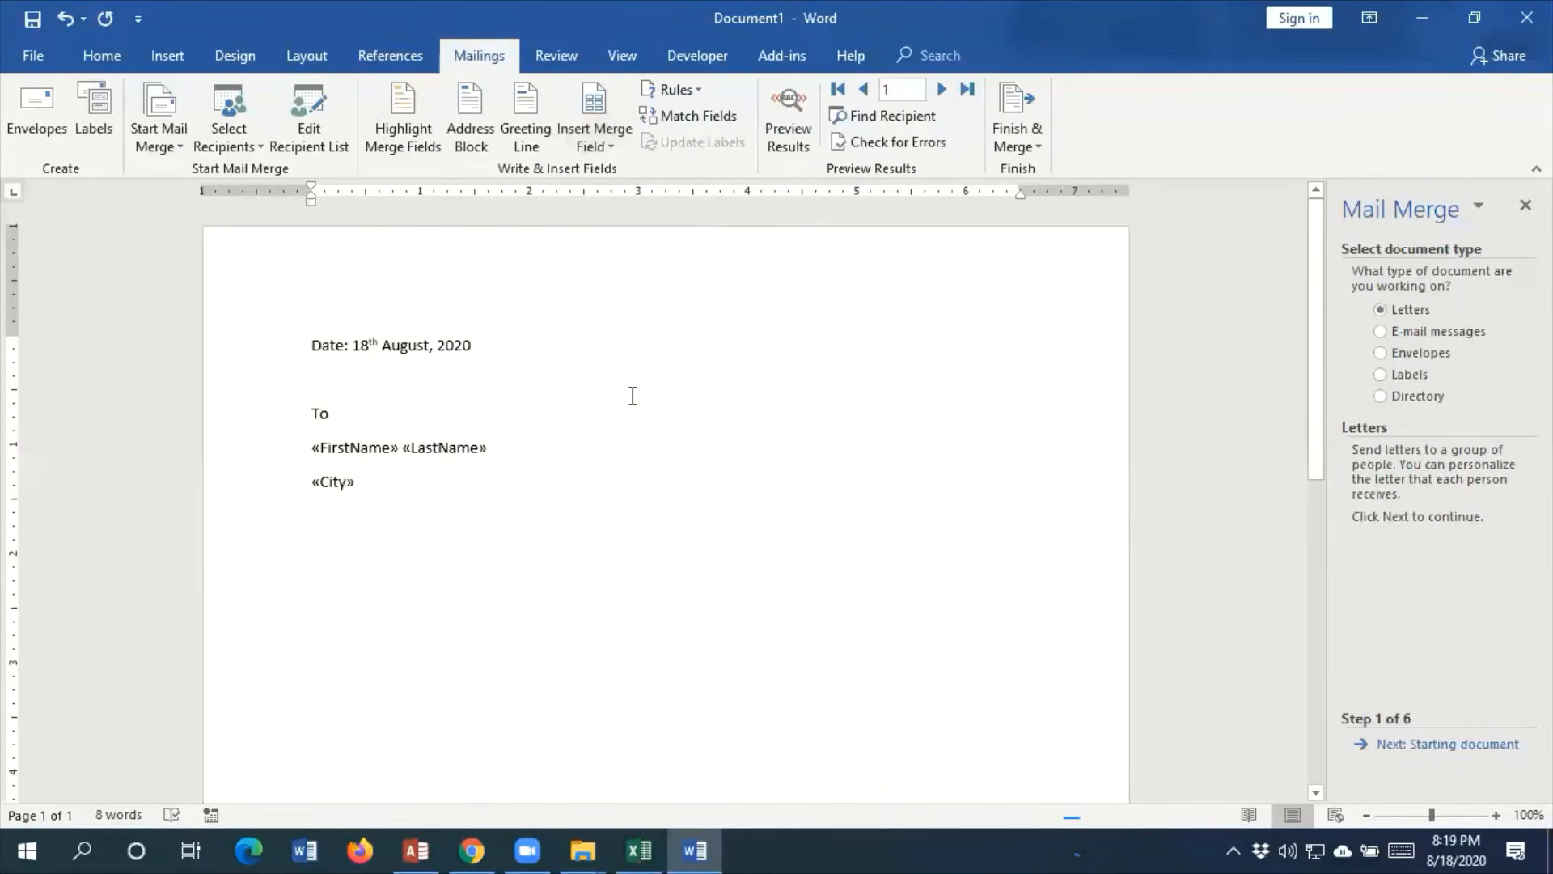
# Leave a blank line below the City field and enter the subject line "Subject: About the course payment"
pyautogui.press('Return')
pyautogui.press('Return')
pyautogui.write('Subje')
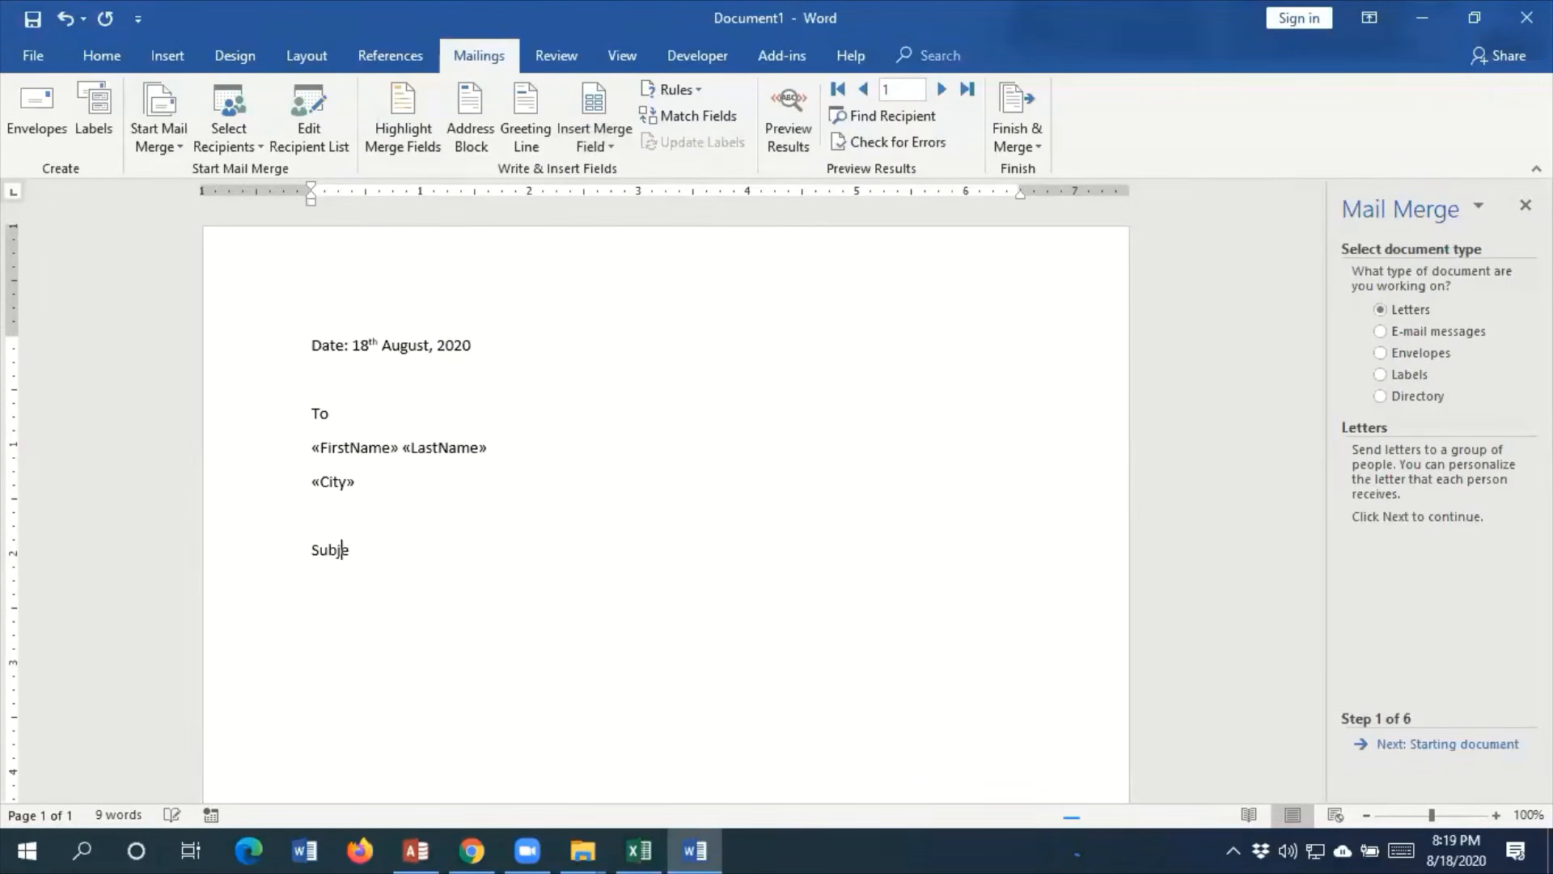
pyautogui.write('ct: F')
pyautogui.press('BackSpace')
pyautogui.write('About')
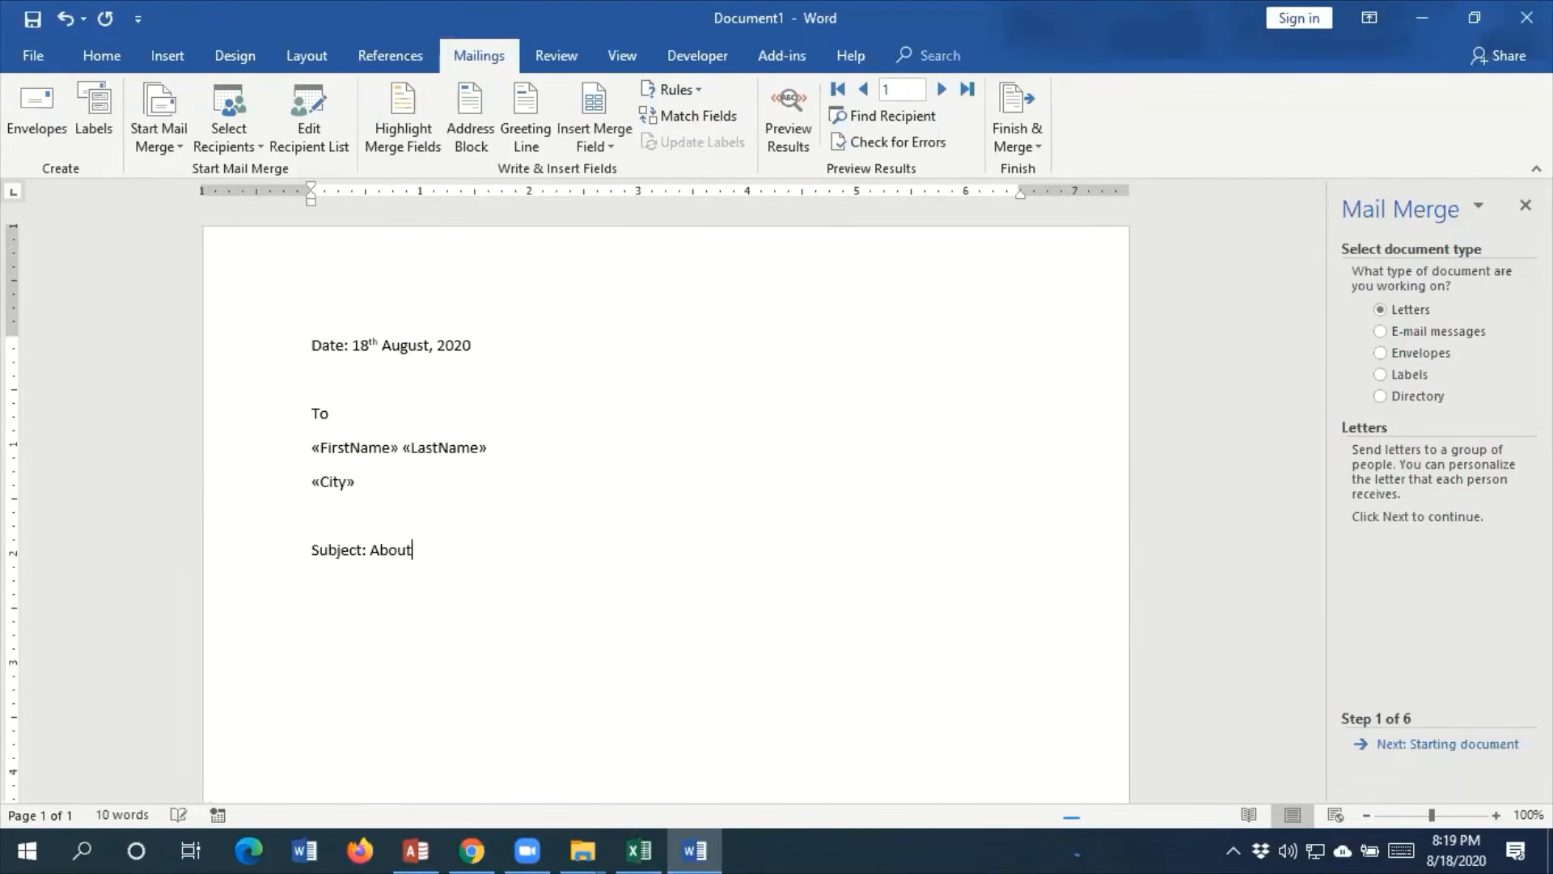
pyautogui.write(' the course payment  ')
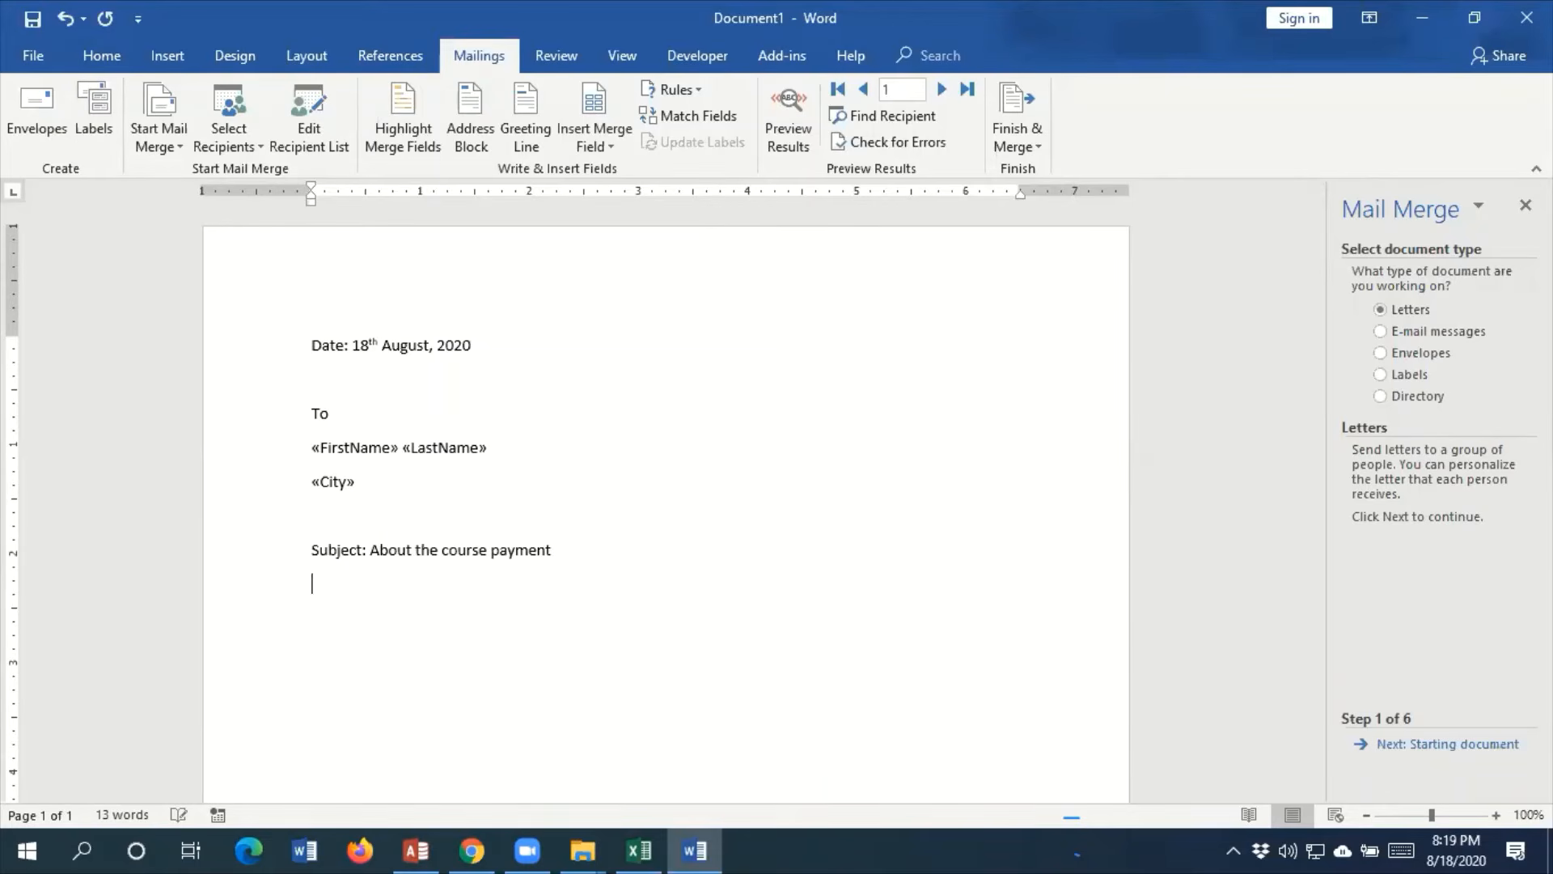
pyautogui.write('Dear Mr./Ms.')
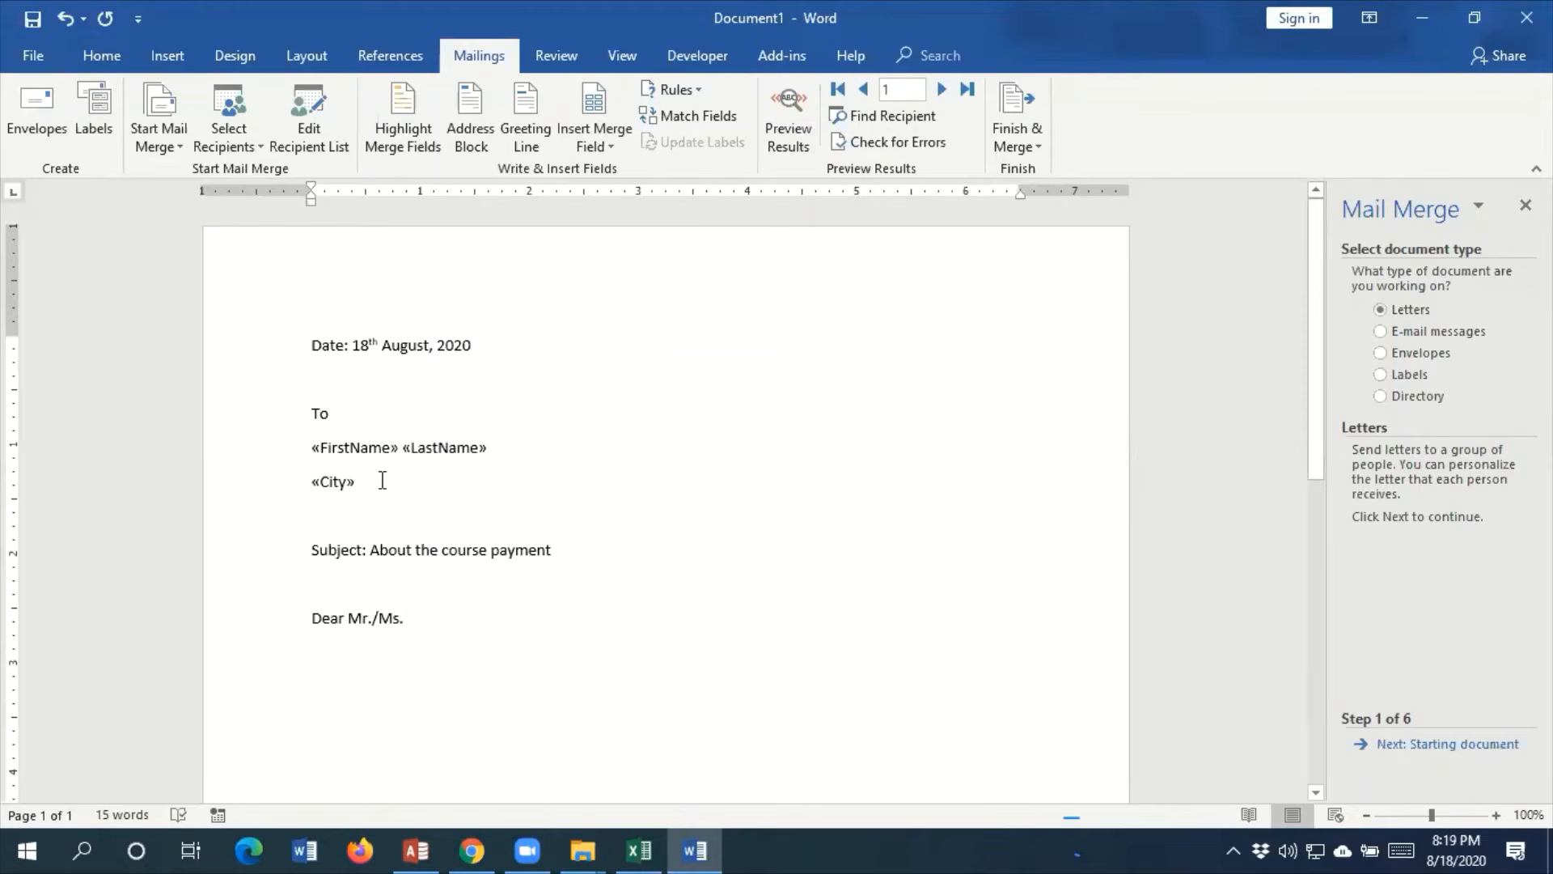
# Add the salutation "Dear Mr./Ms." below the subject, followed by the LastName merge field and a comma
pyautogui.click(628, 149)
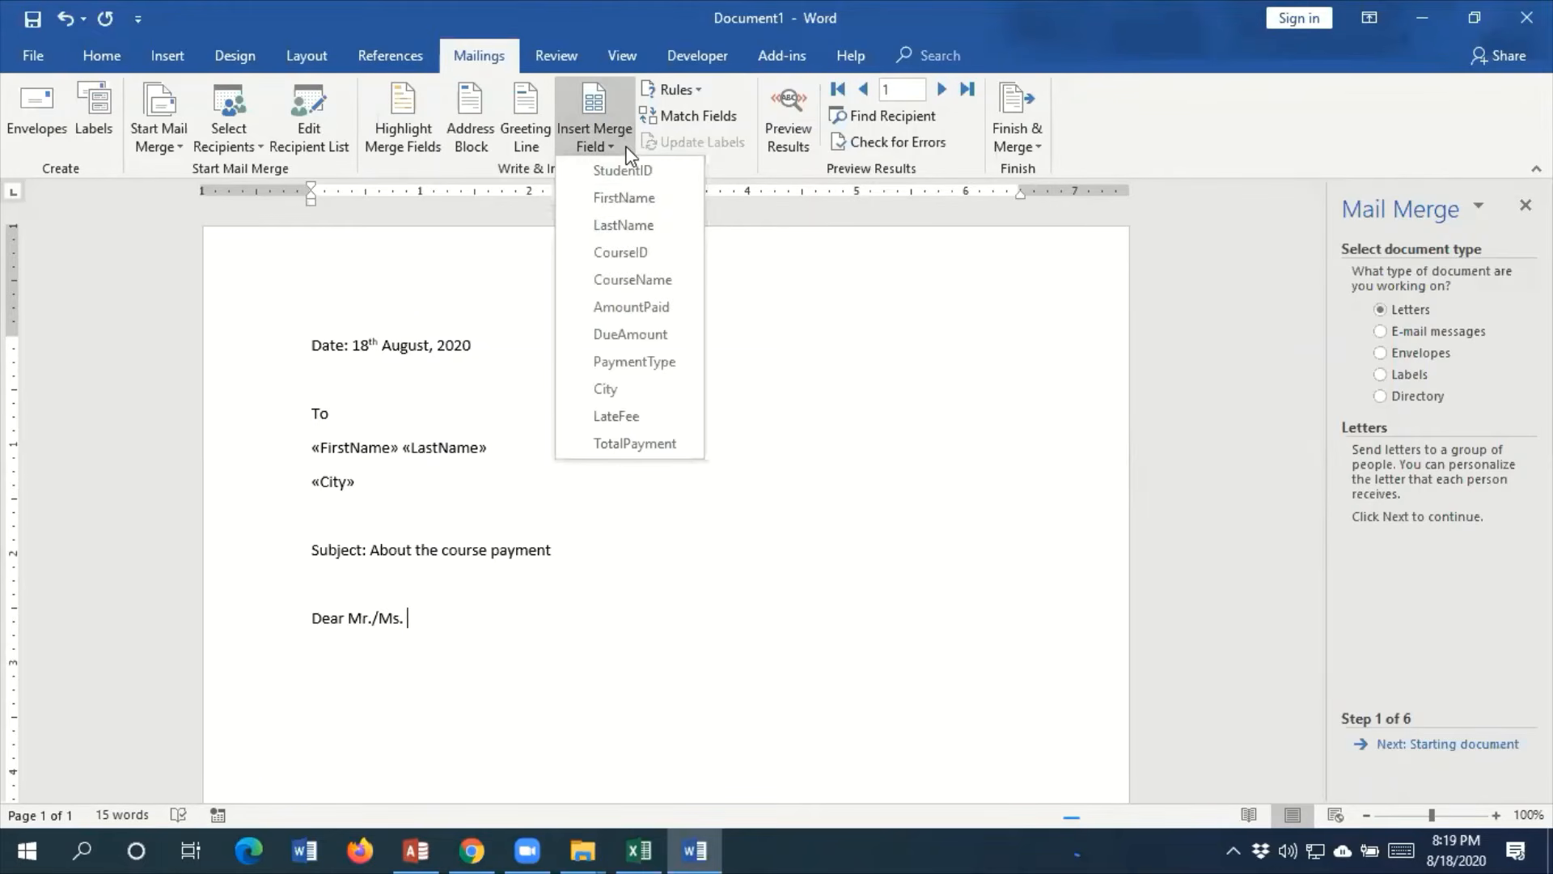
pyautogui.click(657, 226)
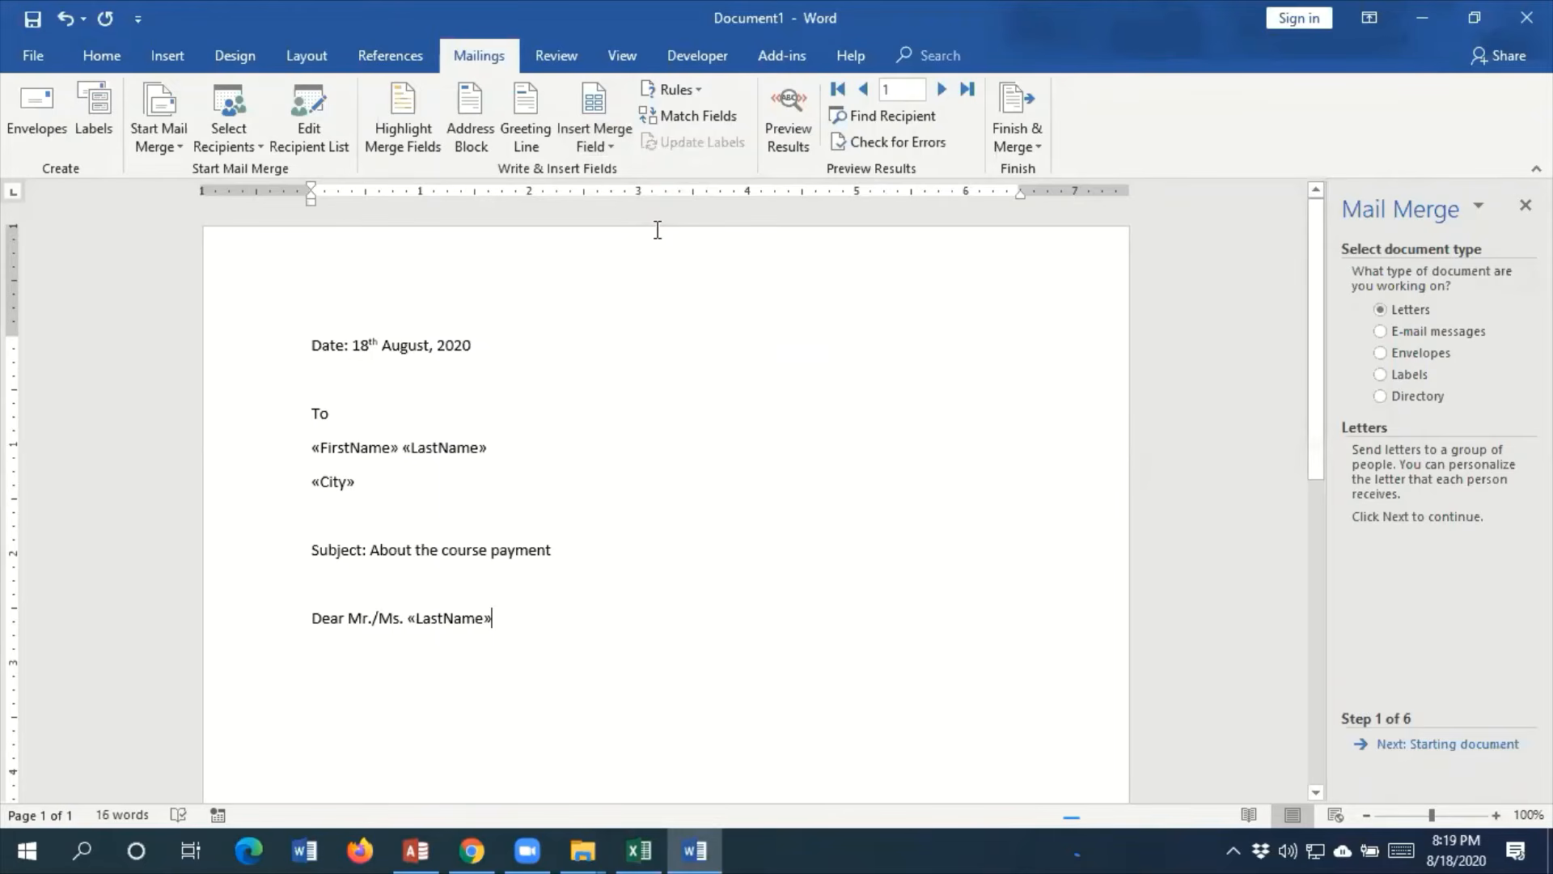
pyautogui.write(',')
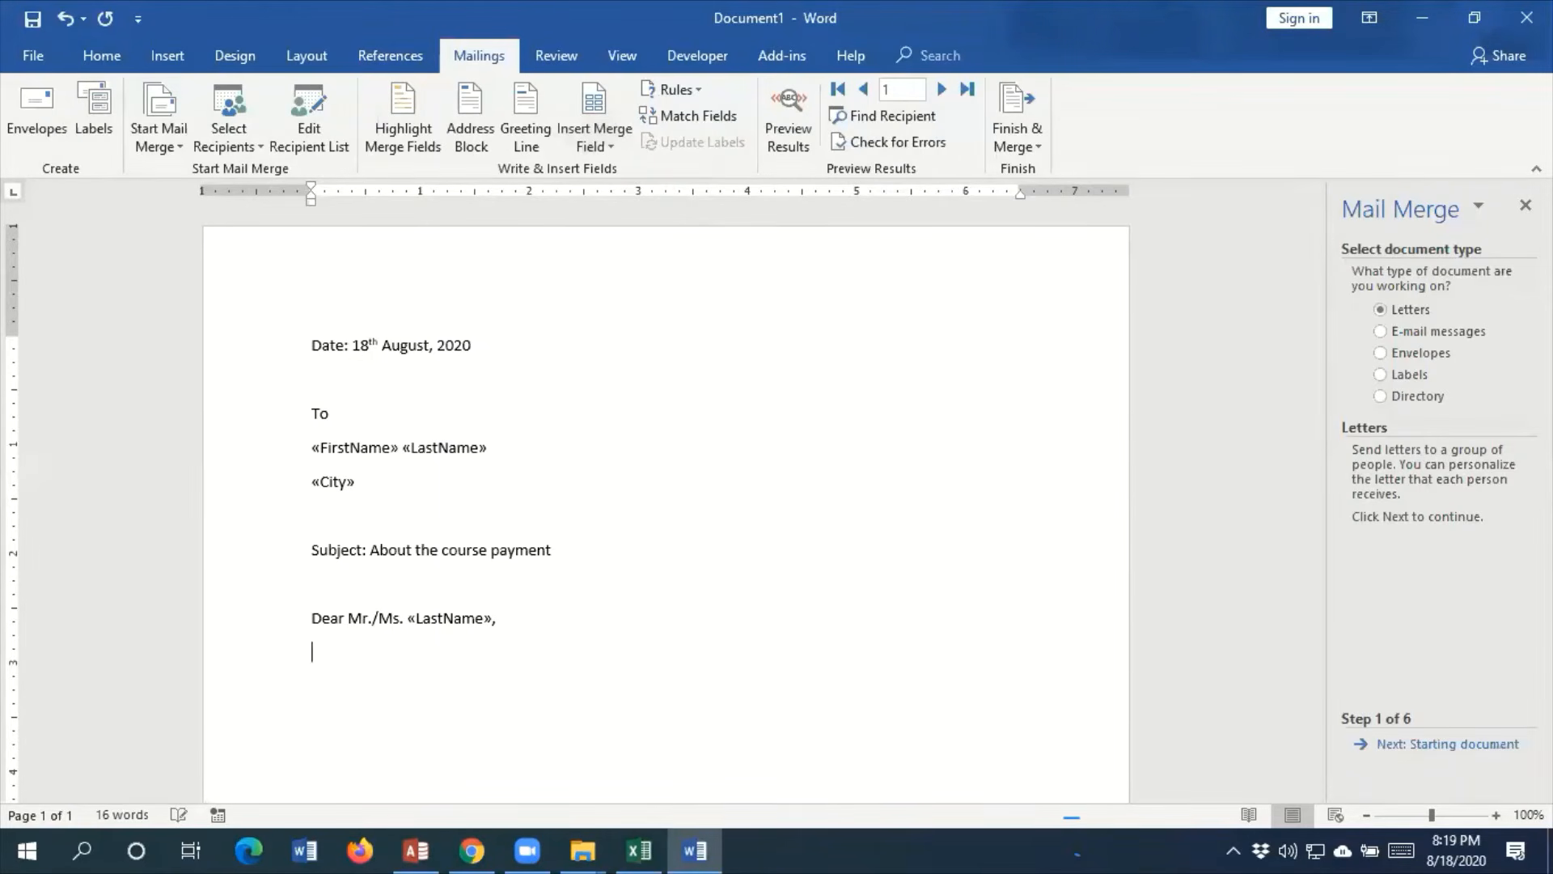
# Enter "Student ID:" on the line below the salutation and insert the StudentID merge field after it
pyautogui.write('Studetn')
pyautogui.press('BackSpace')
pyautogui.write('n')
pyautogui.press('BackSpace')
pyautogui.press('BackSpace')
pyautogui.write('nt ID:')
pyautogui.click(599, 146)
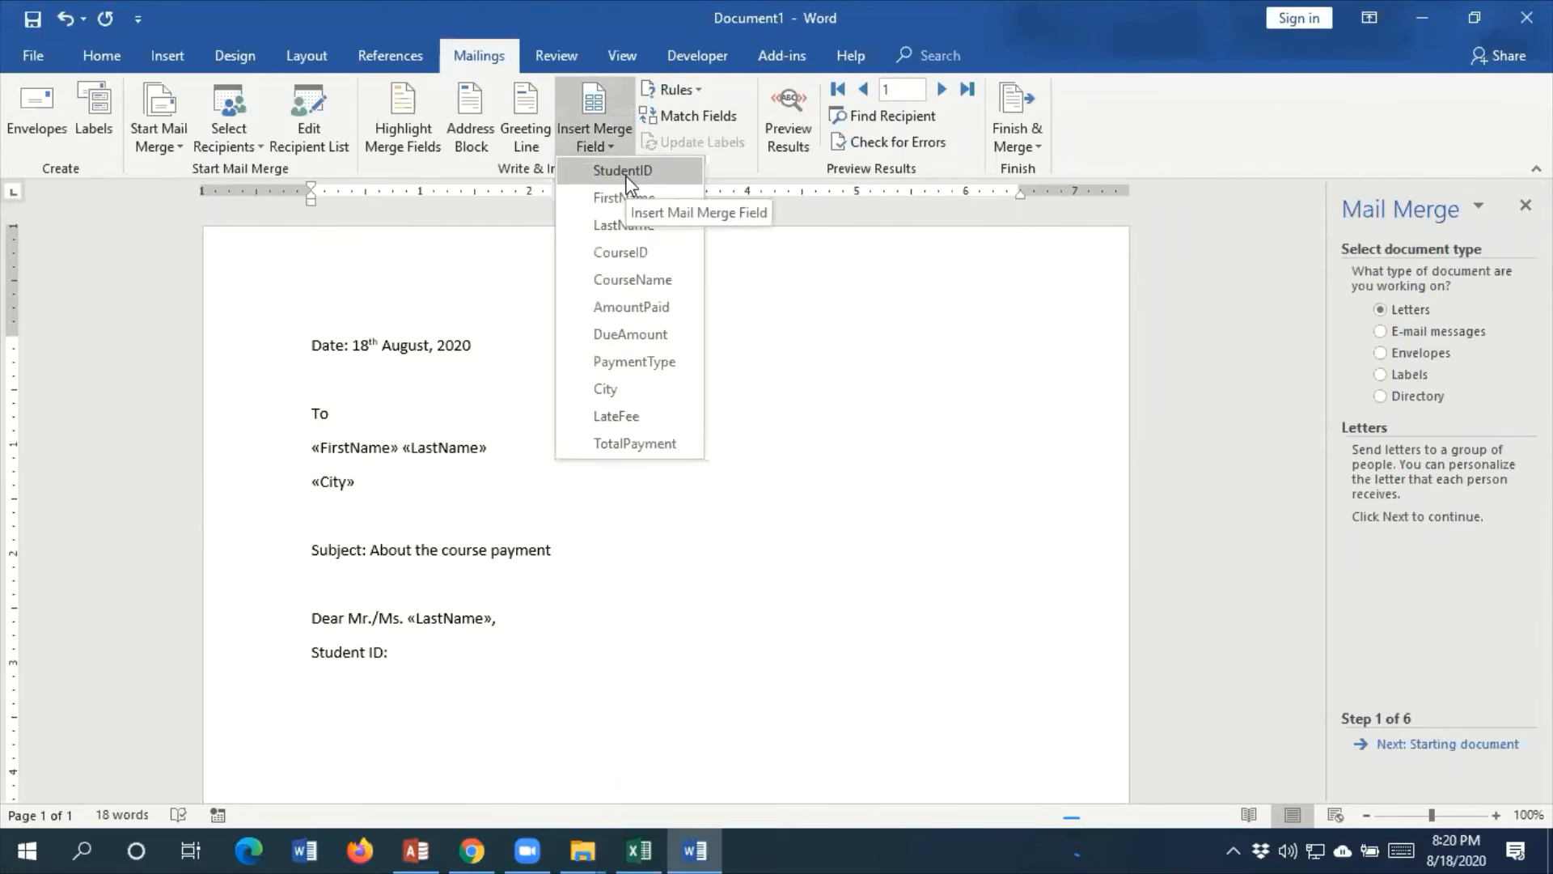
pyautogui.click(628, 171)
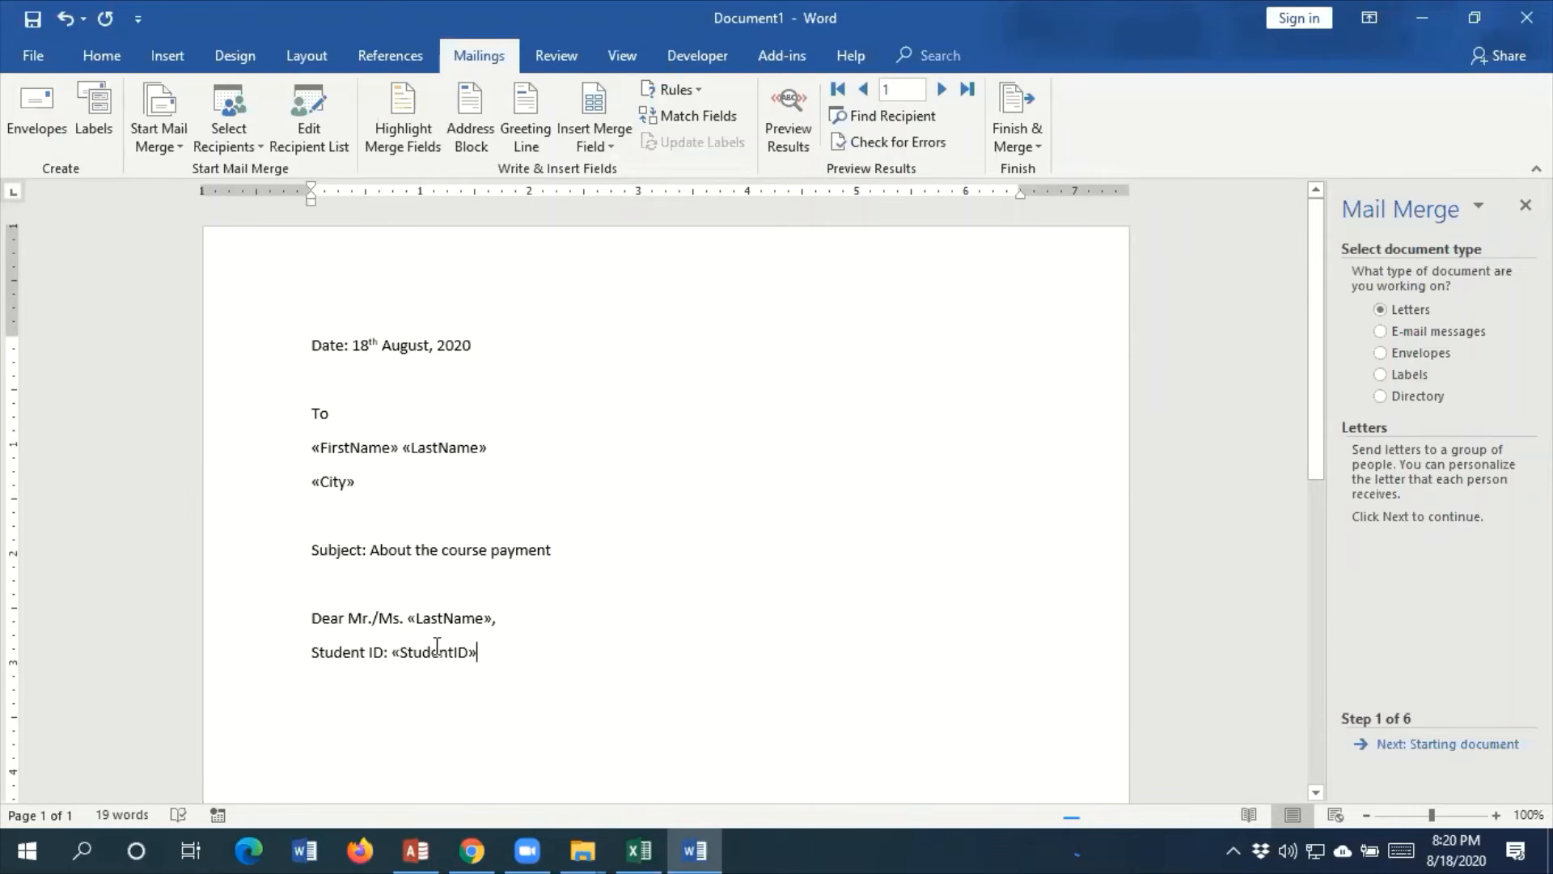
# Compare the letter's fixed text, such as the Student ID label and date line, with its merge fields and the available field list
pyautogui.moveTo(438, 647); pyautogui.dragTo(496, 646)
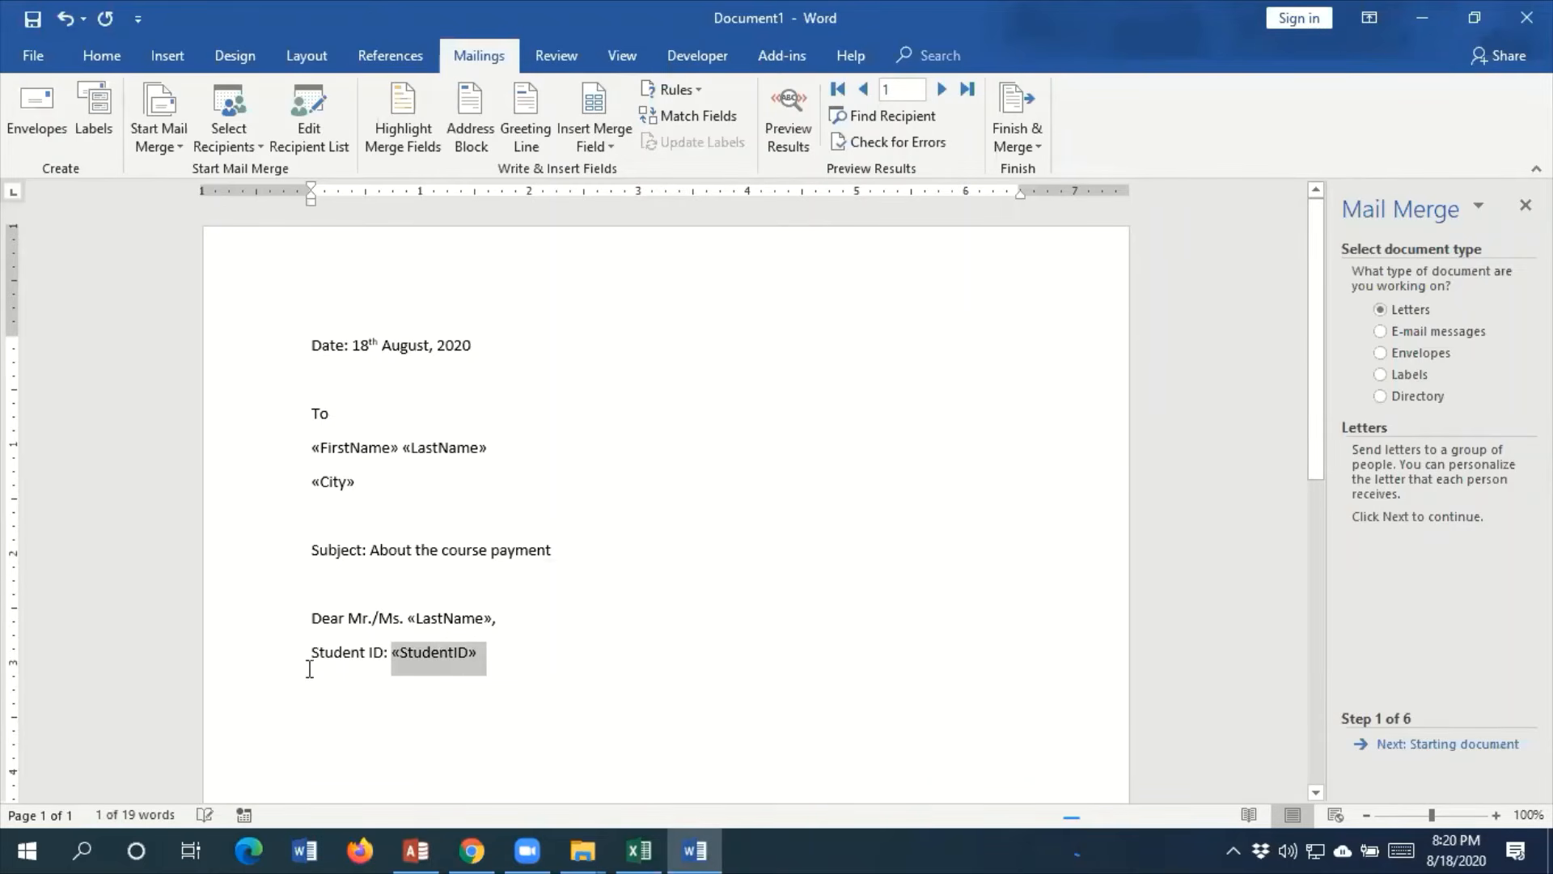
pyautogui.moveTo(312, 662); pyautogui.dragTo(384, 647)
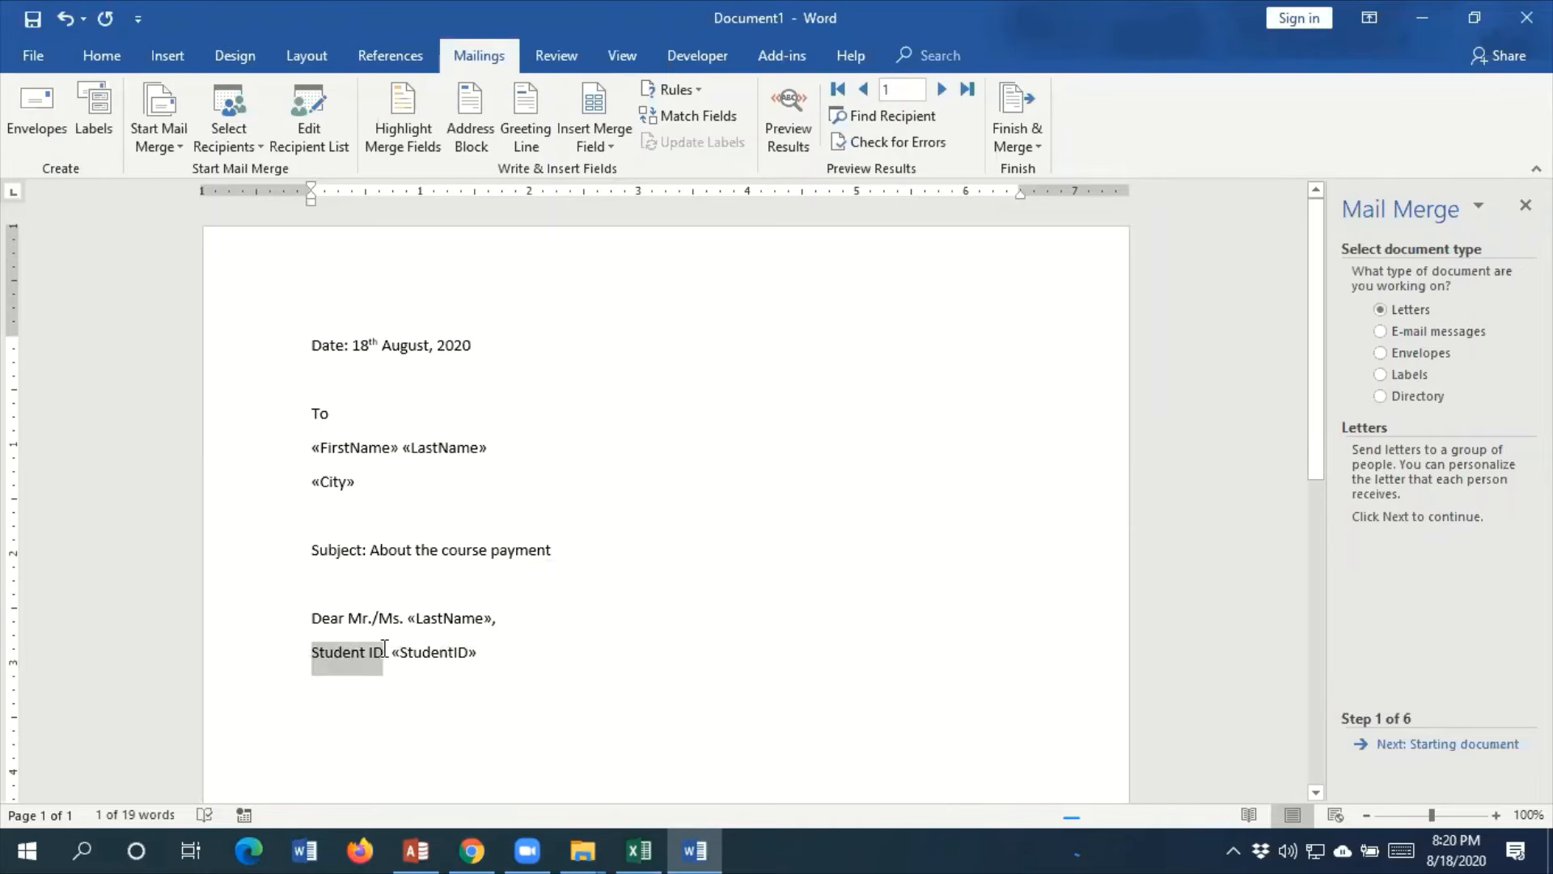
pyautogui.click(492, 654)
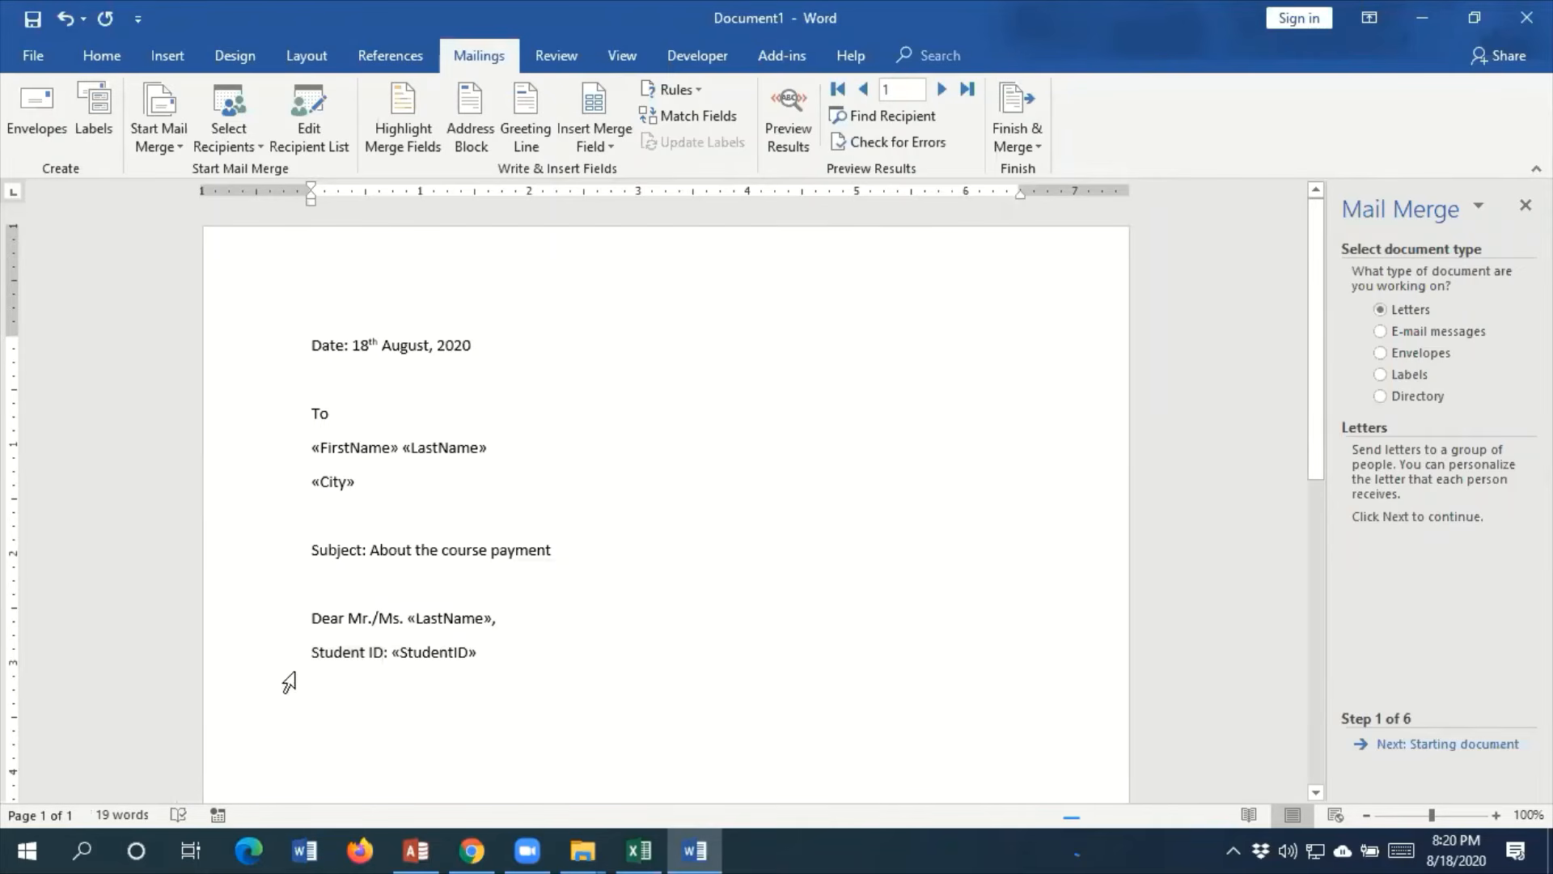
pyautogui.tripleClick(468, 338)
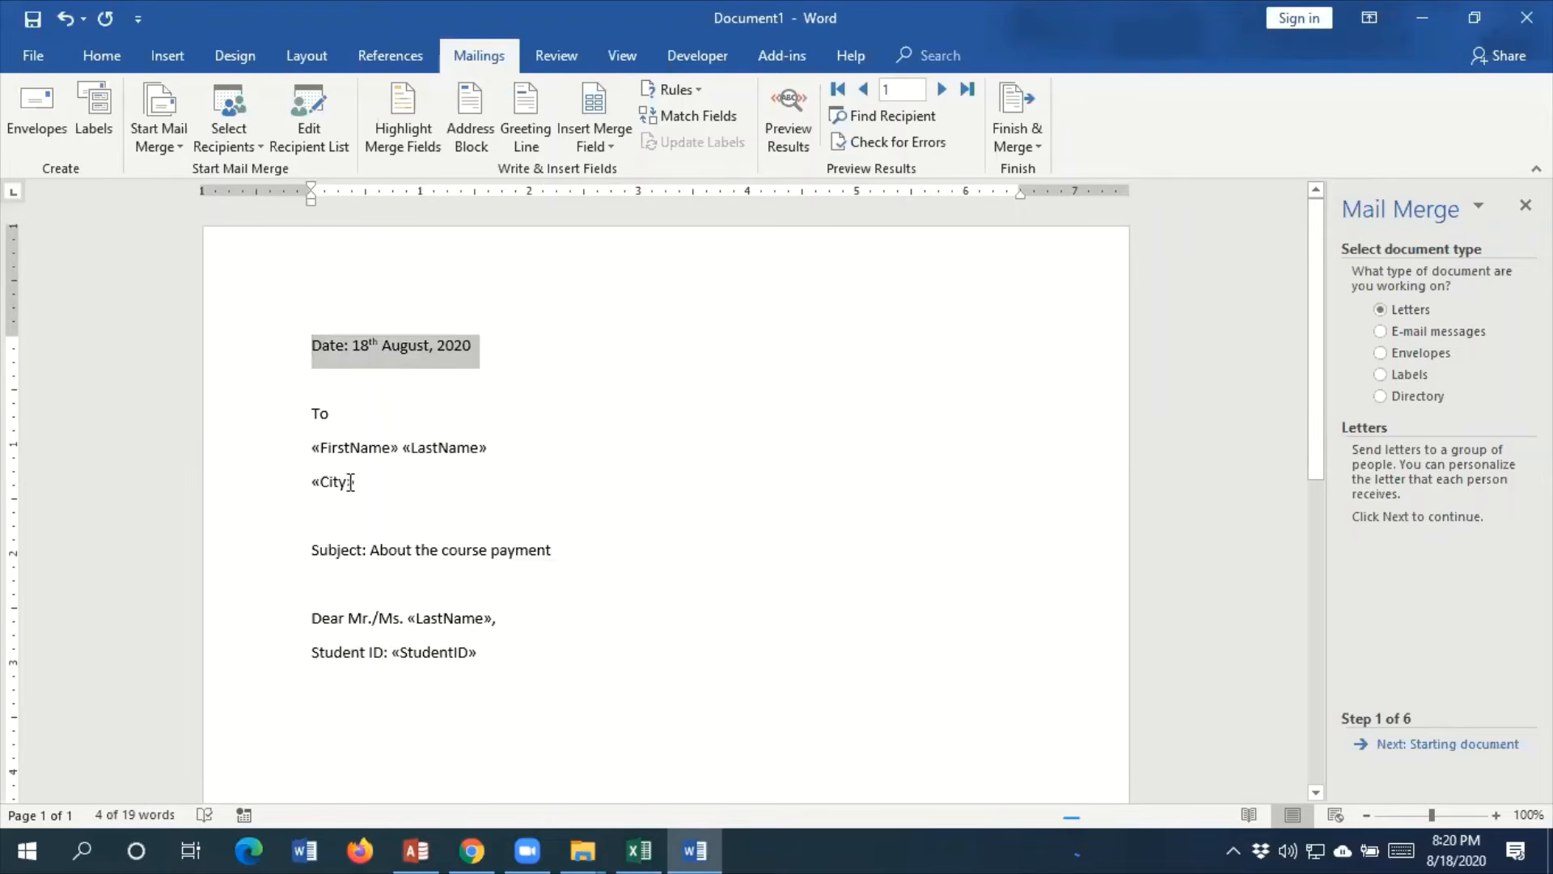
pyautogui.click(611, 147)
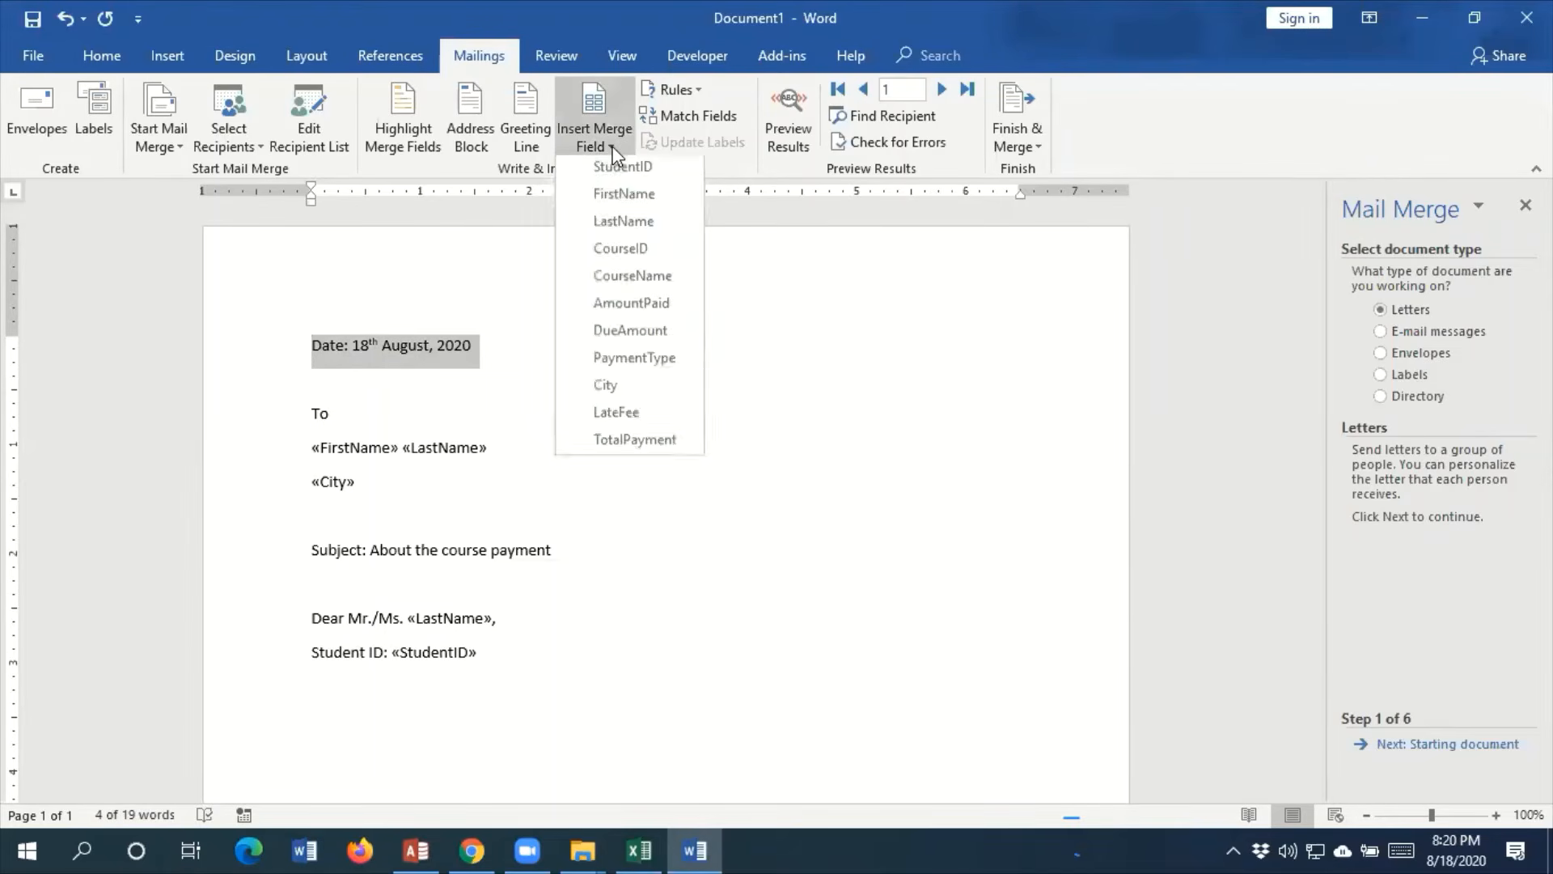
pyautogui.click(288, 453)
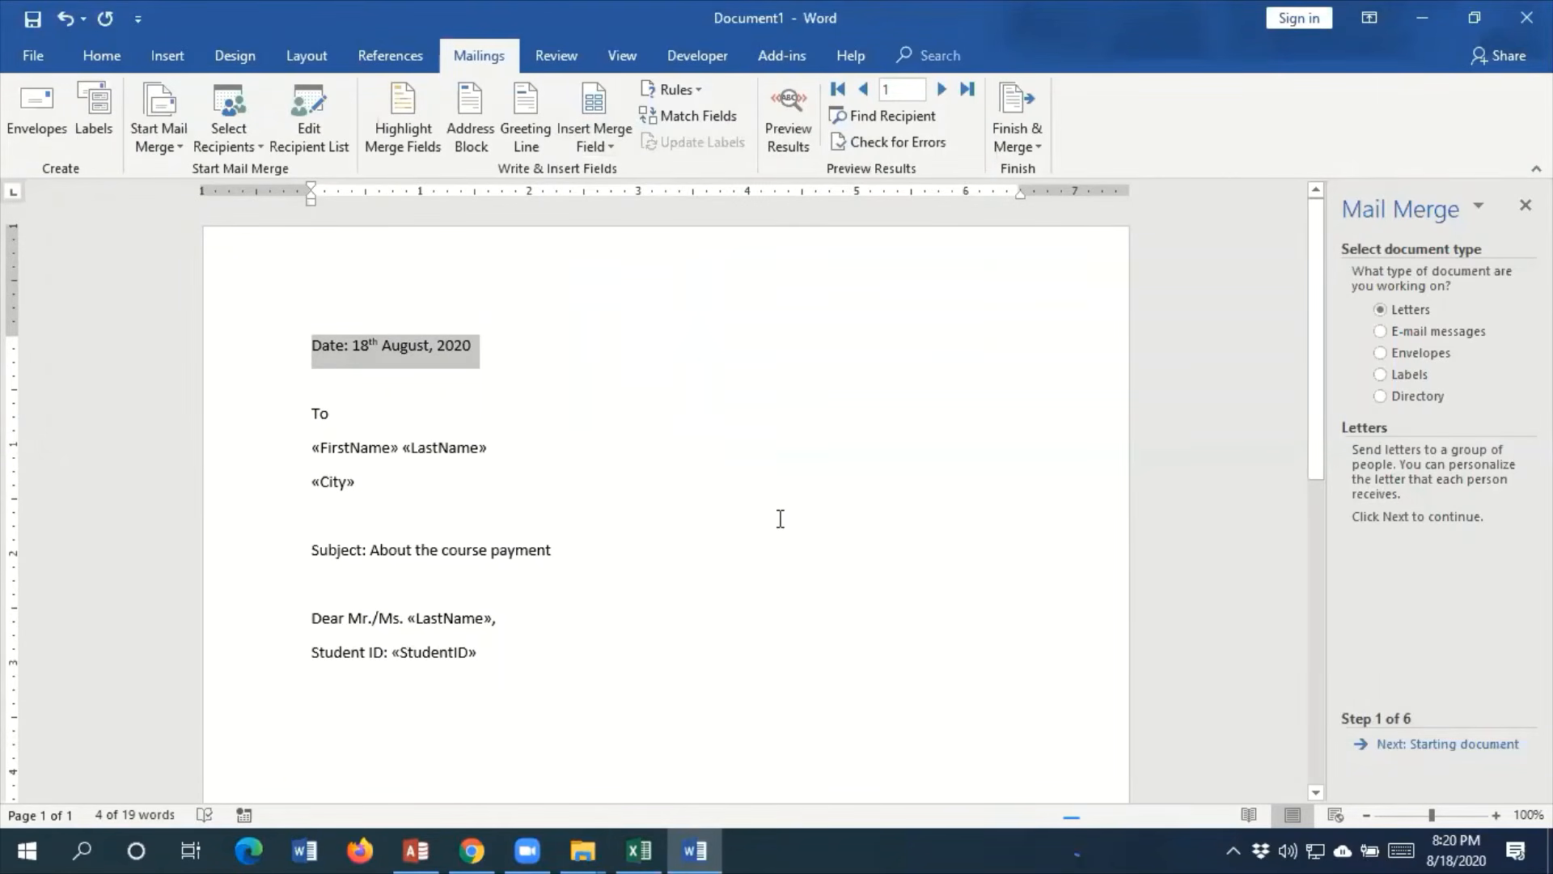
pyautogui.click(346, 380)
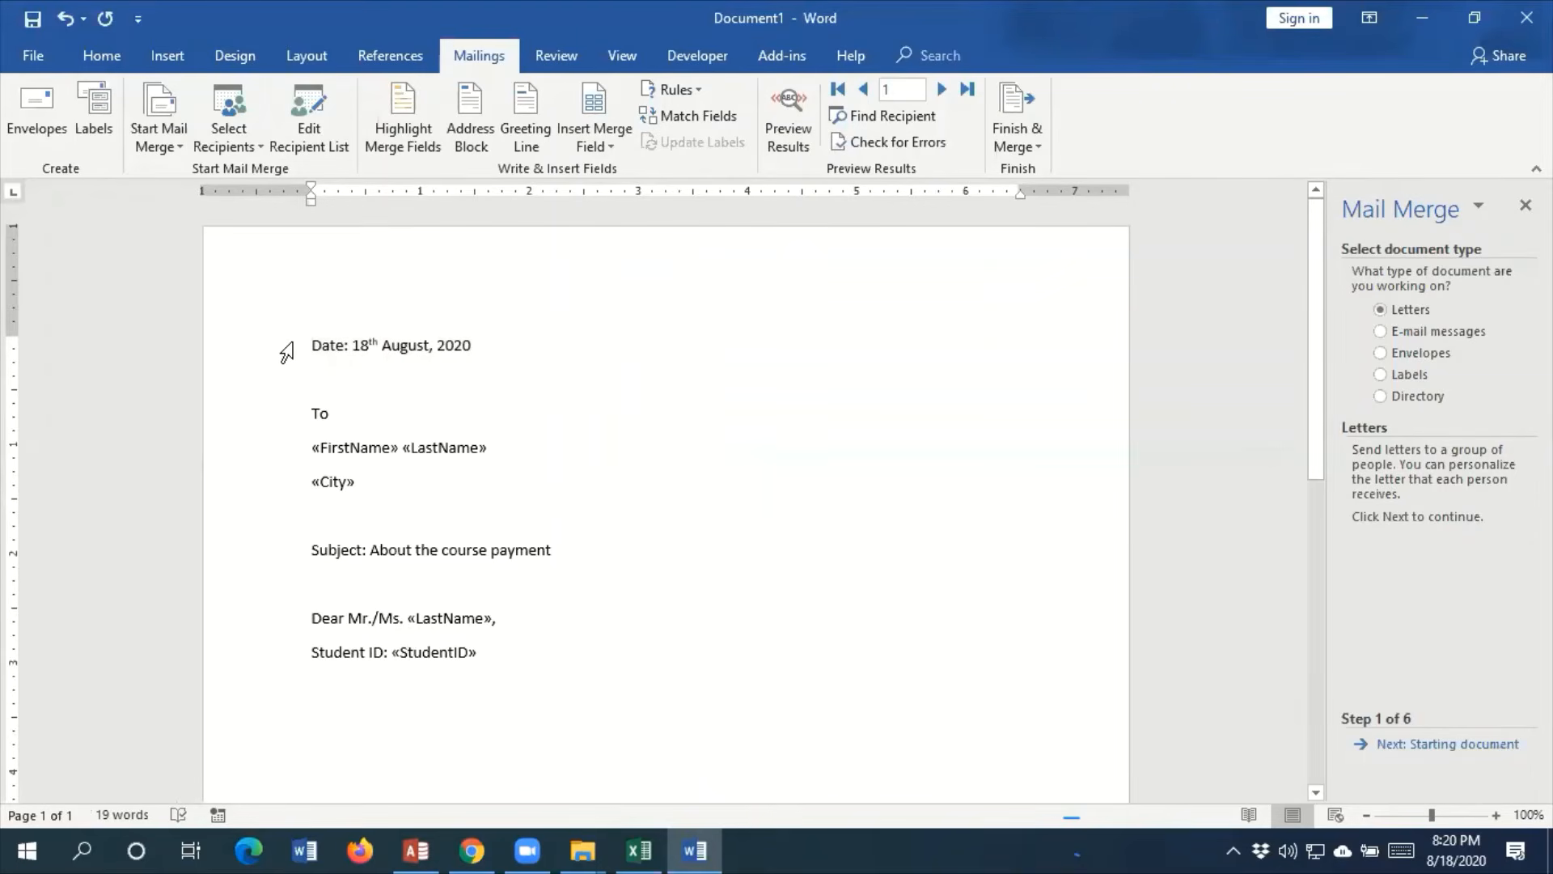
# Leave a blank line below the Student ID line and begin the letter body with "Your due for the course"
pyautogui.hotkey('ctrl', 'End')
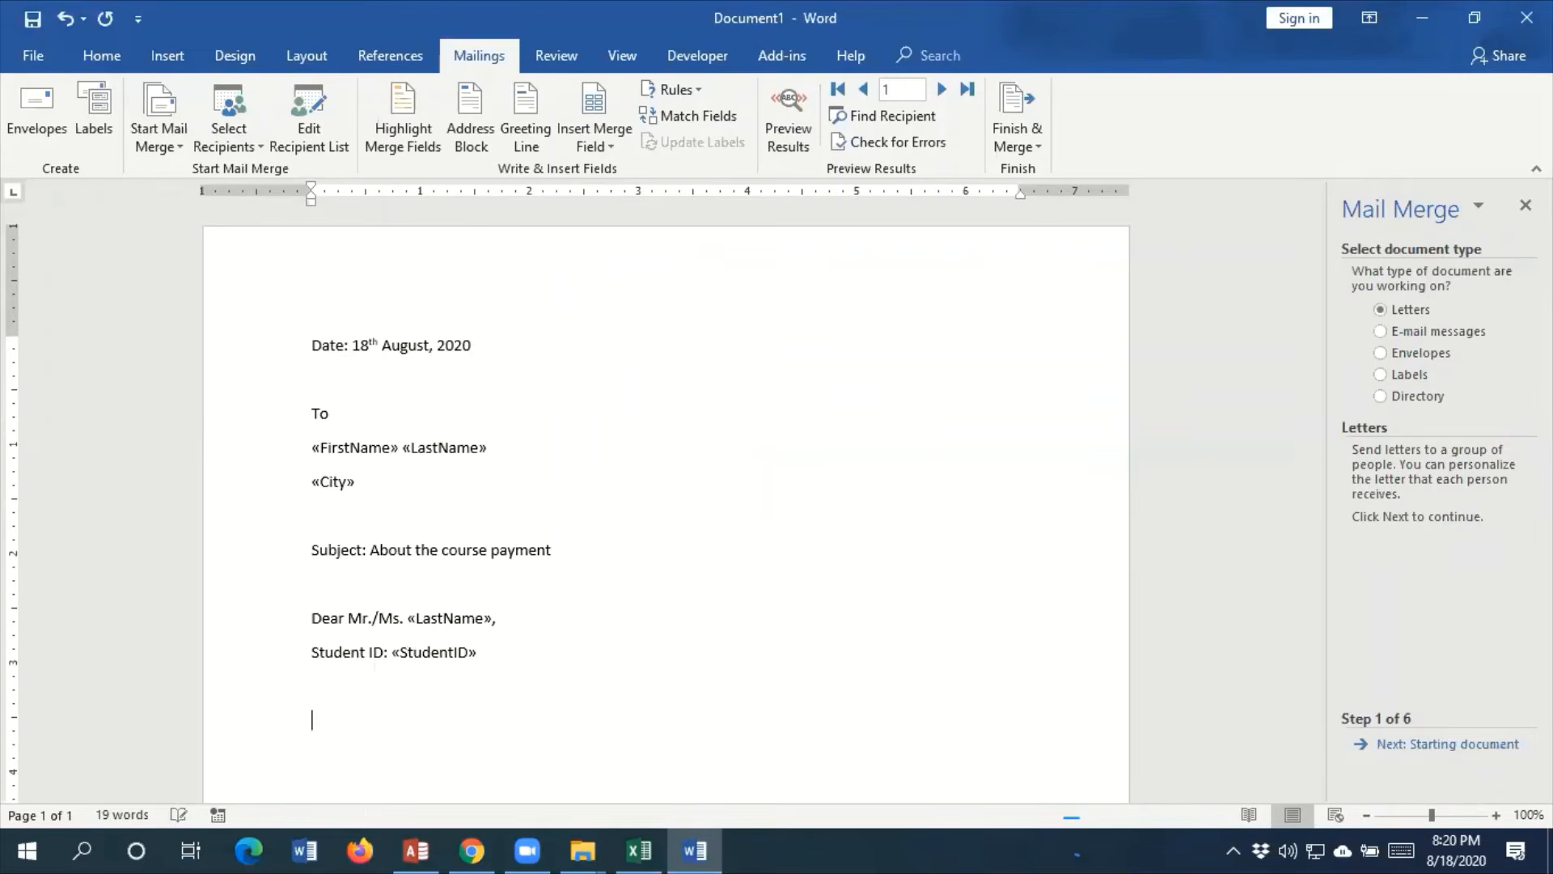
pyautogui.press('Return')
pyautogui.press('Return')
pyautogui.write('You  couse')
pyautogui.press('BackSpace')
pyautogui.press('BackSpace')
pyautogui.write('rse ')
pyautogui.write('due')
pyautogui.press('BackSpace')
pyautogui.press('BackSpace')
pyautogui.press('BackSpace')
pyautogui.press('BackSpace')
pyautogui.press('BackSpace')
pyautogui.press('BackSpace')
pyautogui.press('BackSpace')
pyautogui.press('BackSpace')
pyautogui.press('BackSpace')
pyautogui.press('BackSpace')
pyautogui.write('due for the course')
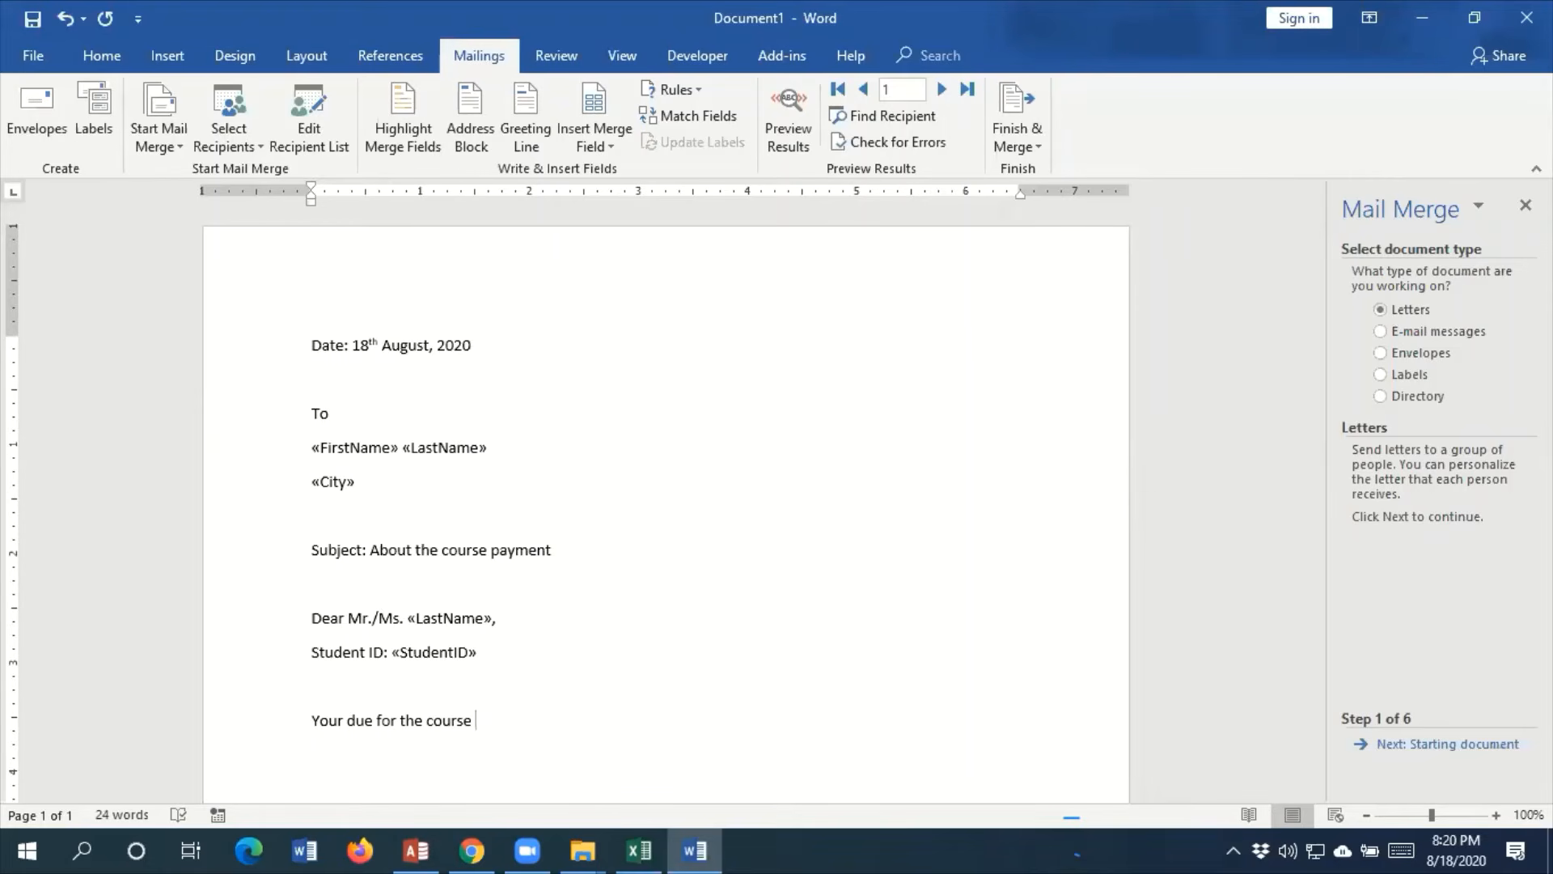
# Insert the CourseID and CourseName merge fields after "Your due for the course"
pyautogui.click(618, 145)
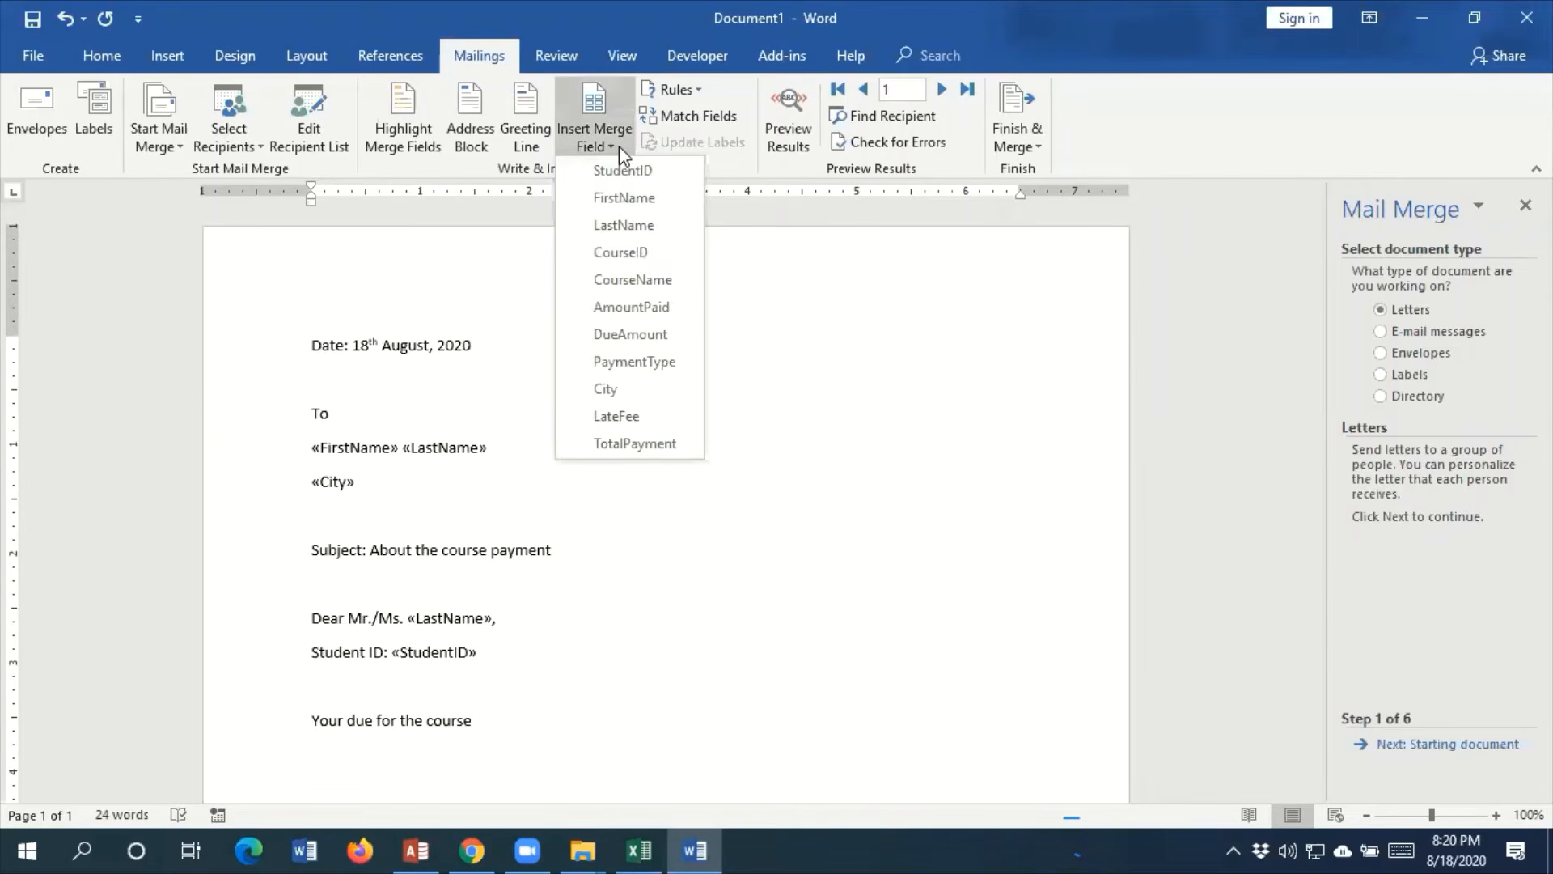
pyautogui.click(633, 257)
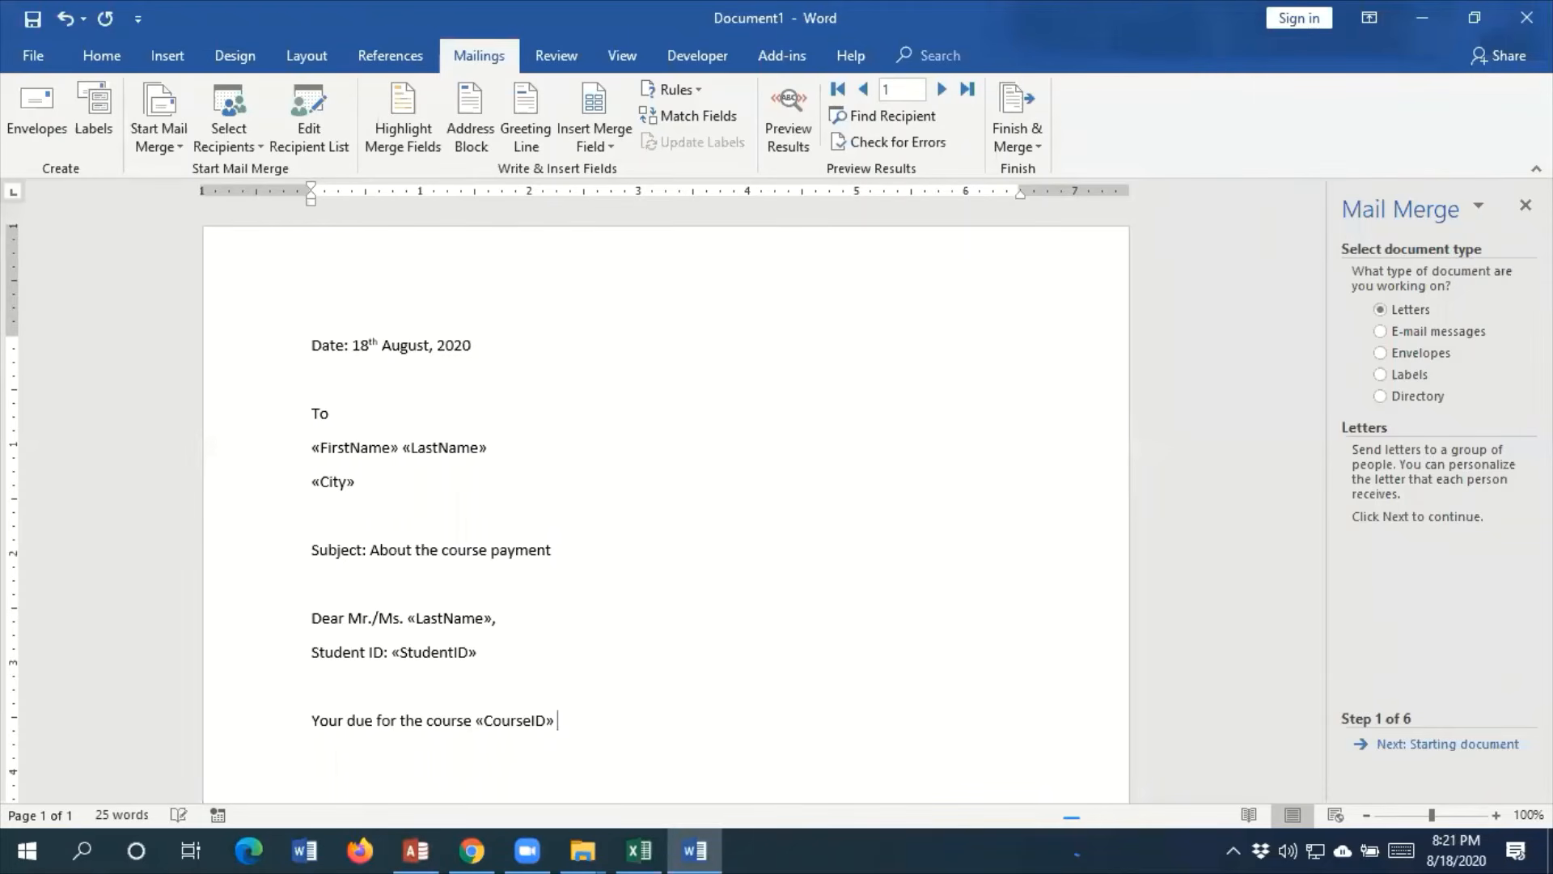
pyautogui.click(613, 146)
pyautogui.click(632, 280)
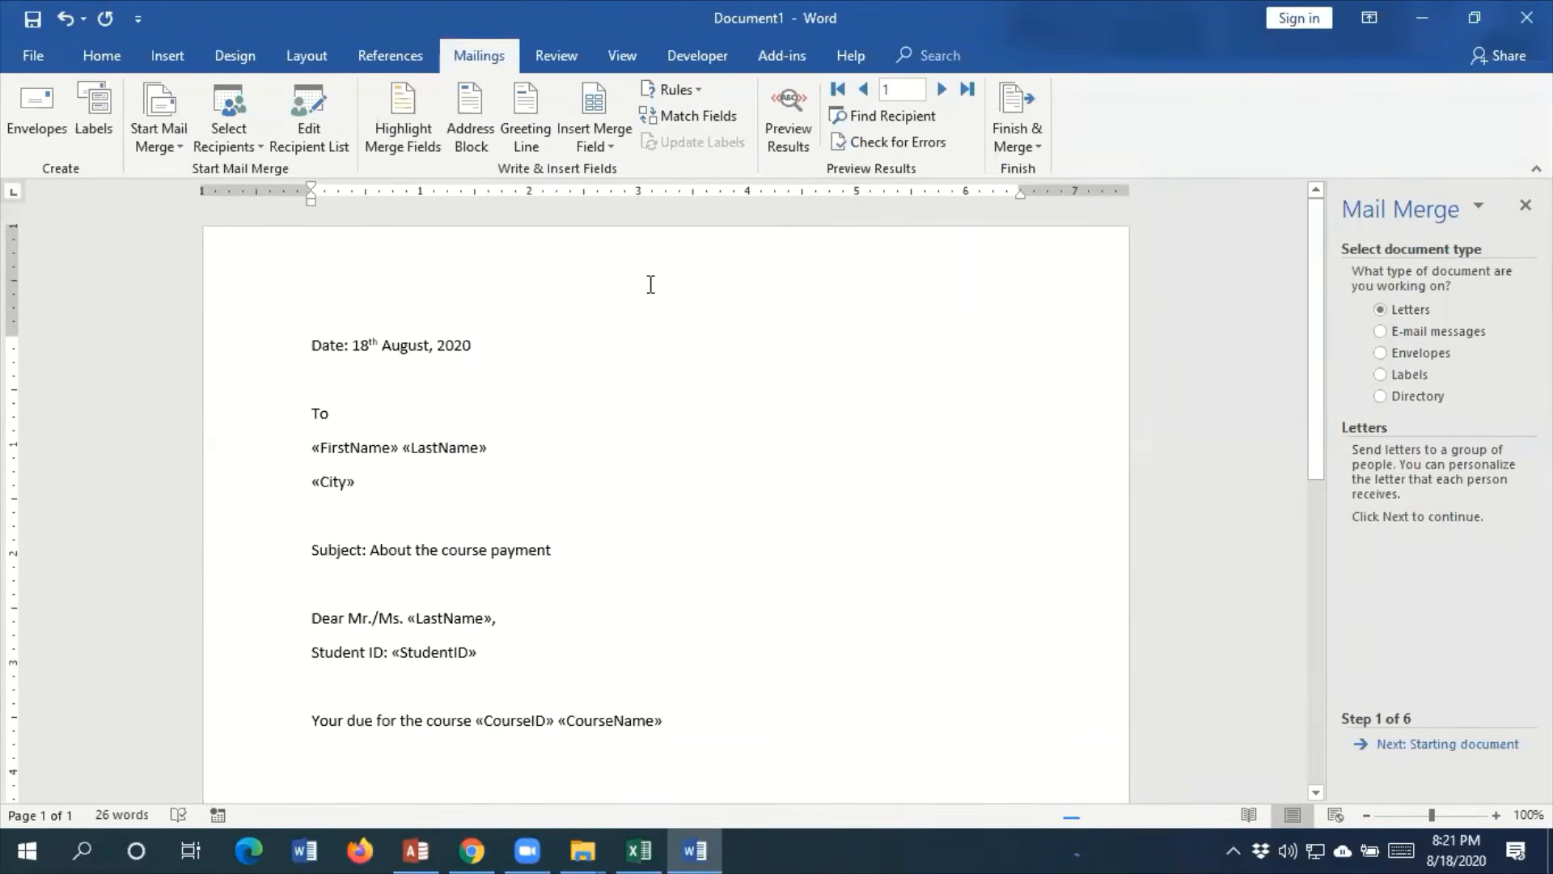
# Continue the body sentence with "is BDT." and insert the DueAmount merge field after it
pyautogui.write('is ')
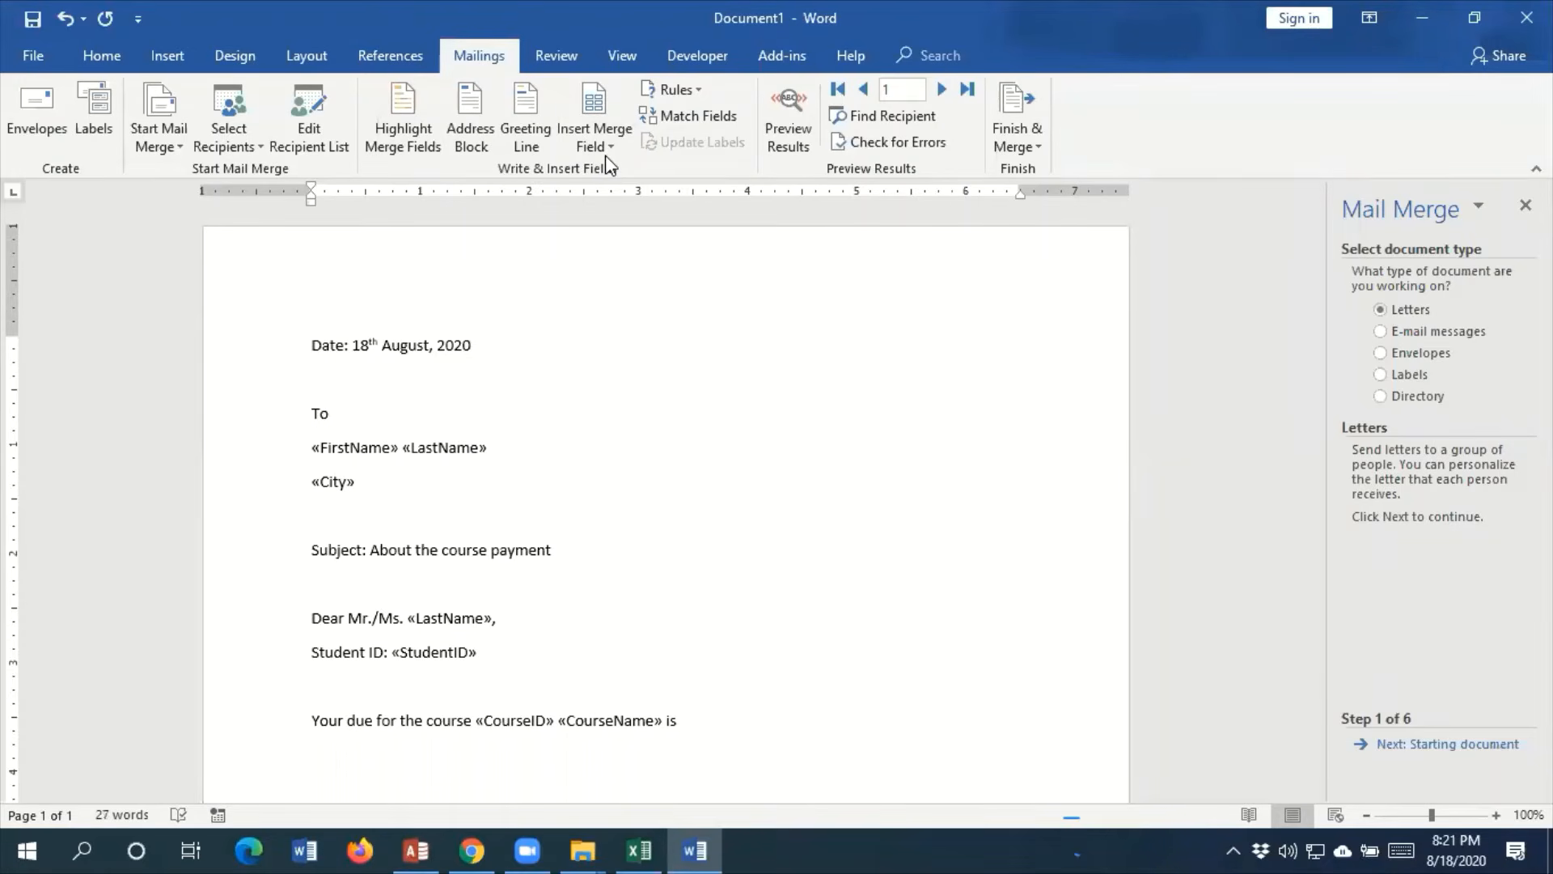
pyautogui.write('DBT')
pyautogui.press('BackSpace')
pyautogui.press('BackSpace')
pyautogui.press('BackSpace')
pyautogui.write('BDT.')
pyautogui.click(606, 148)
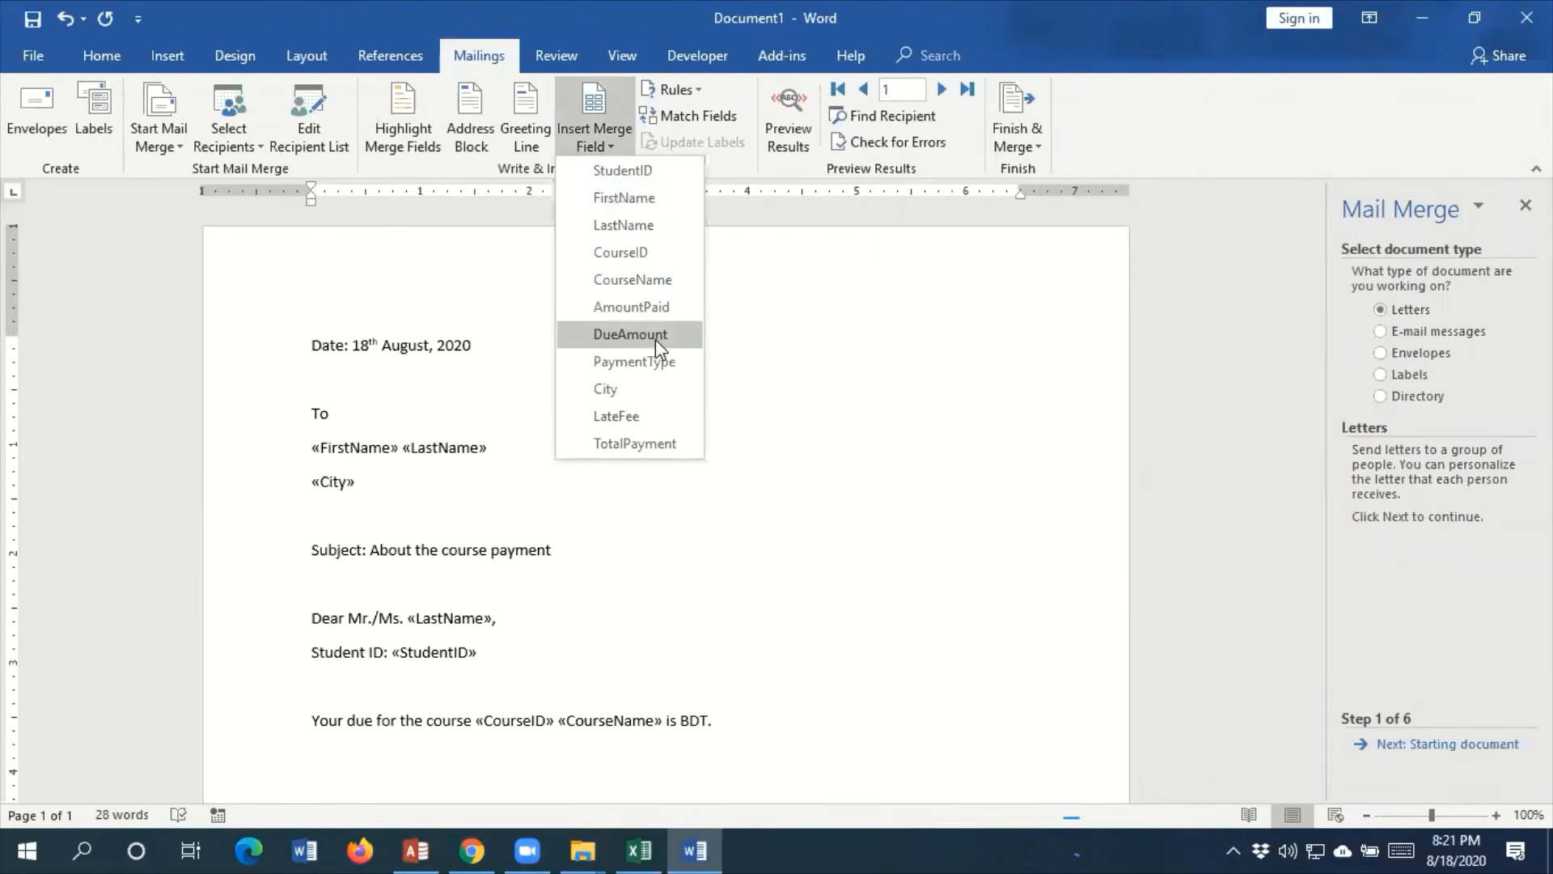
pyautogui.click(631, 334)
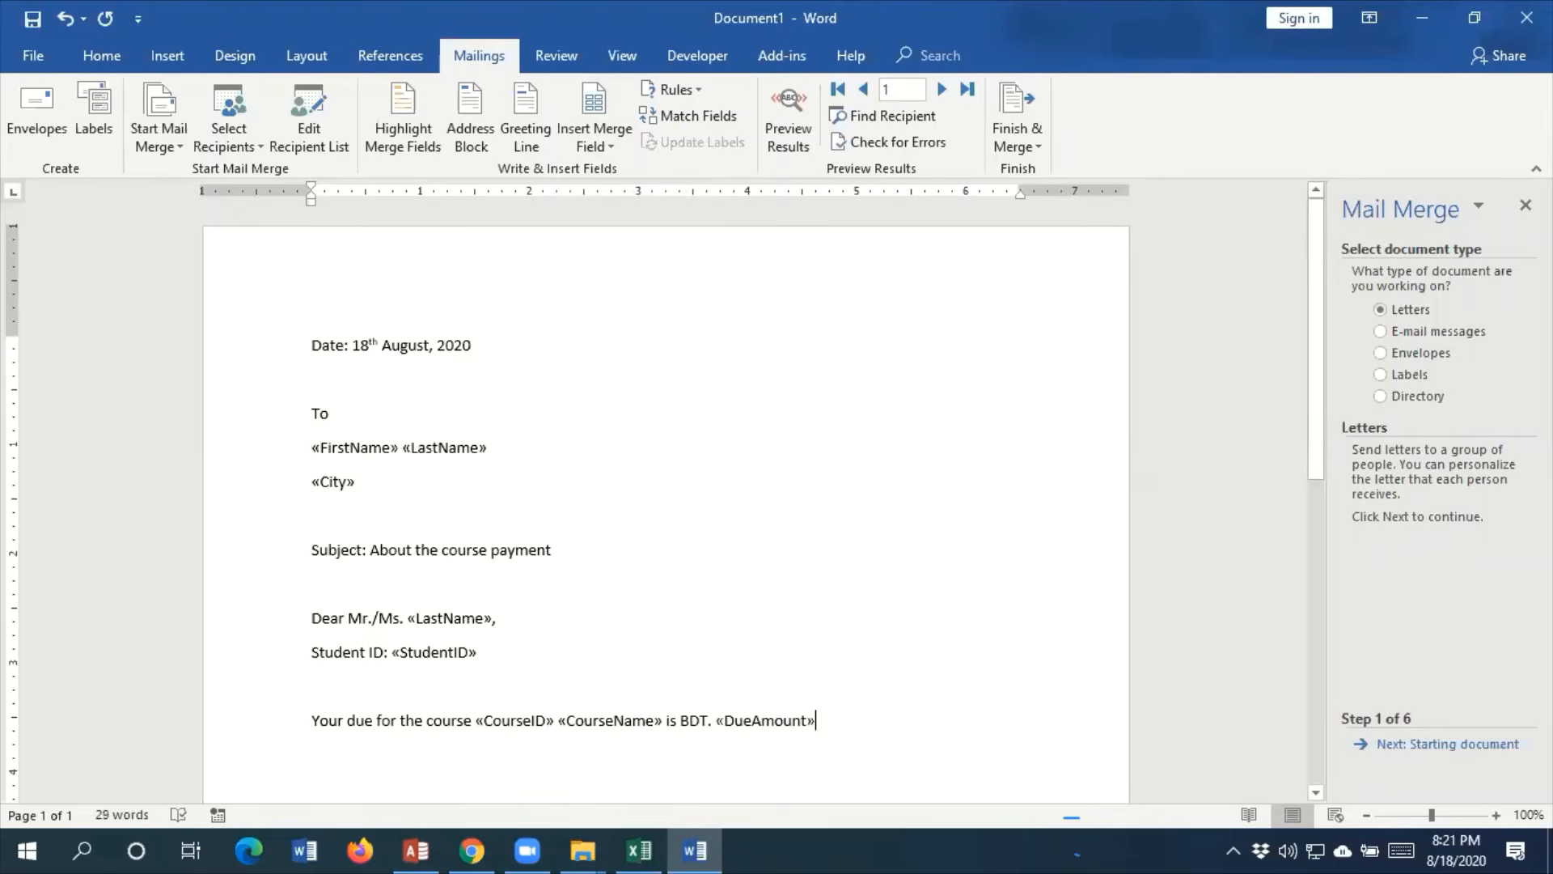
# Extend the sentence with "and late fee is BDT." and insert the LateFee merge field after it
pyautogui.write('and late fee ')
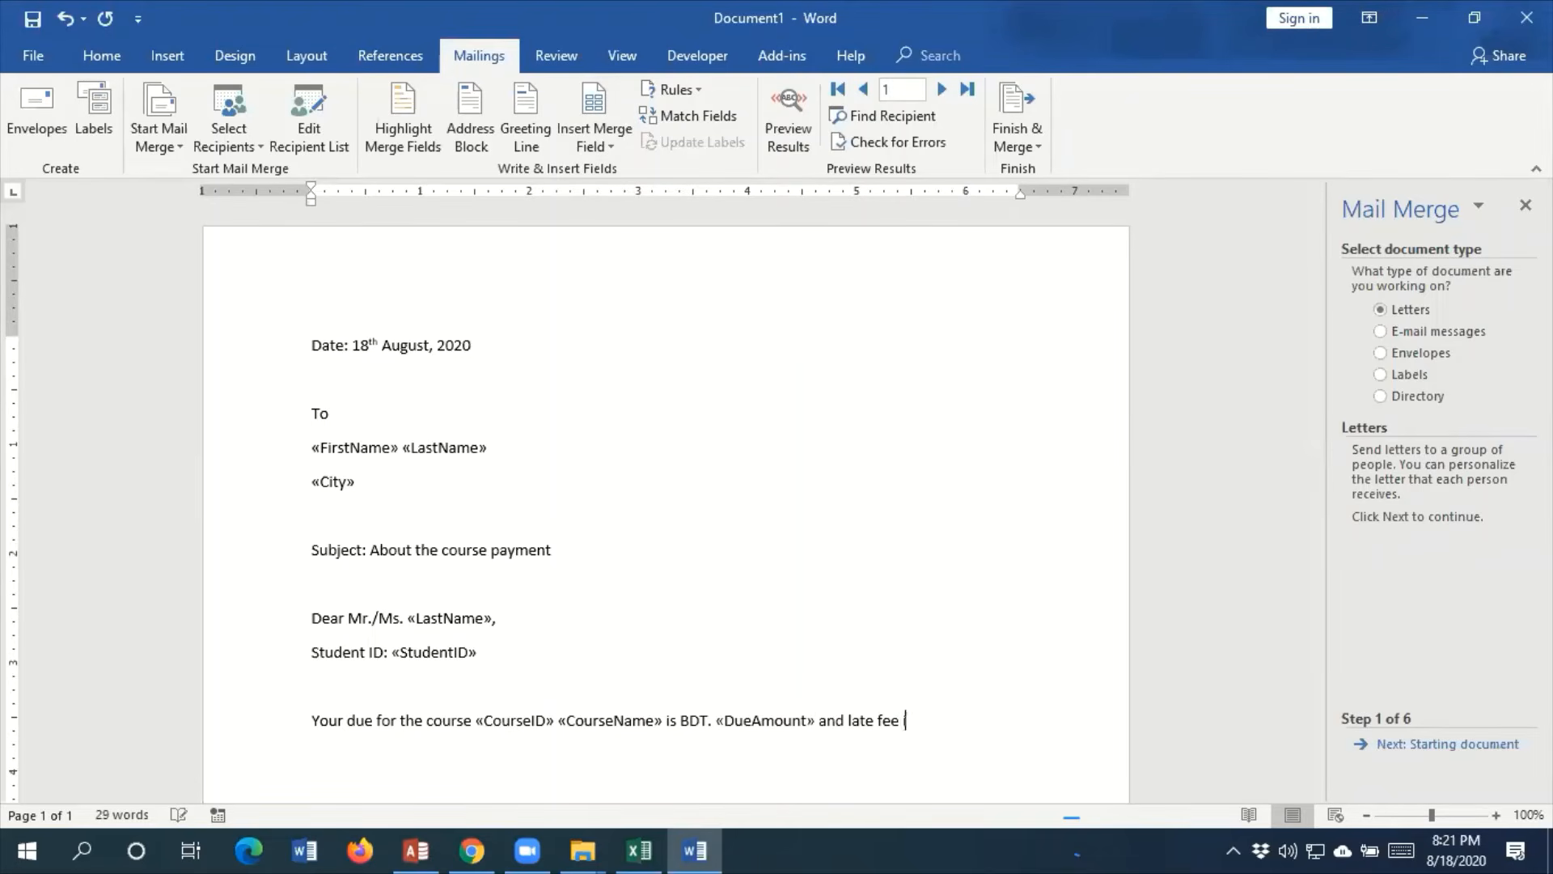
pyautogui.write('is BD')
pyautogui.write('TT>')
pyautogui.press('BackSpace')
pyautogui.press('BackSpace')
pyautogui.write('.')
pyautogui.click(599, 142)
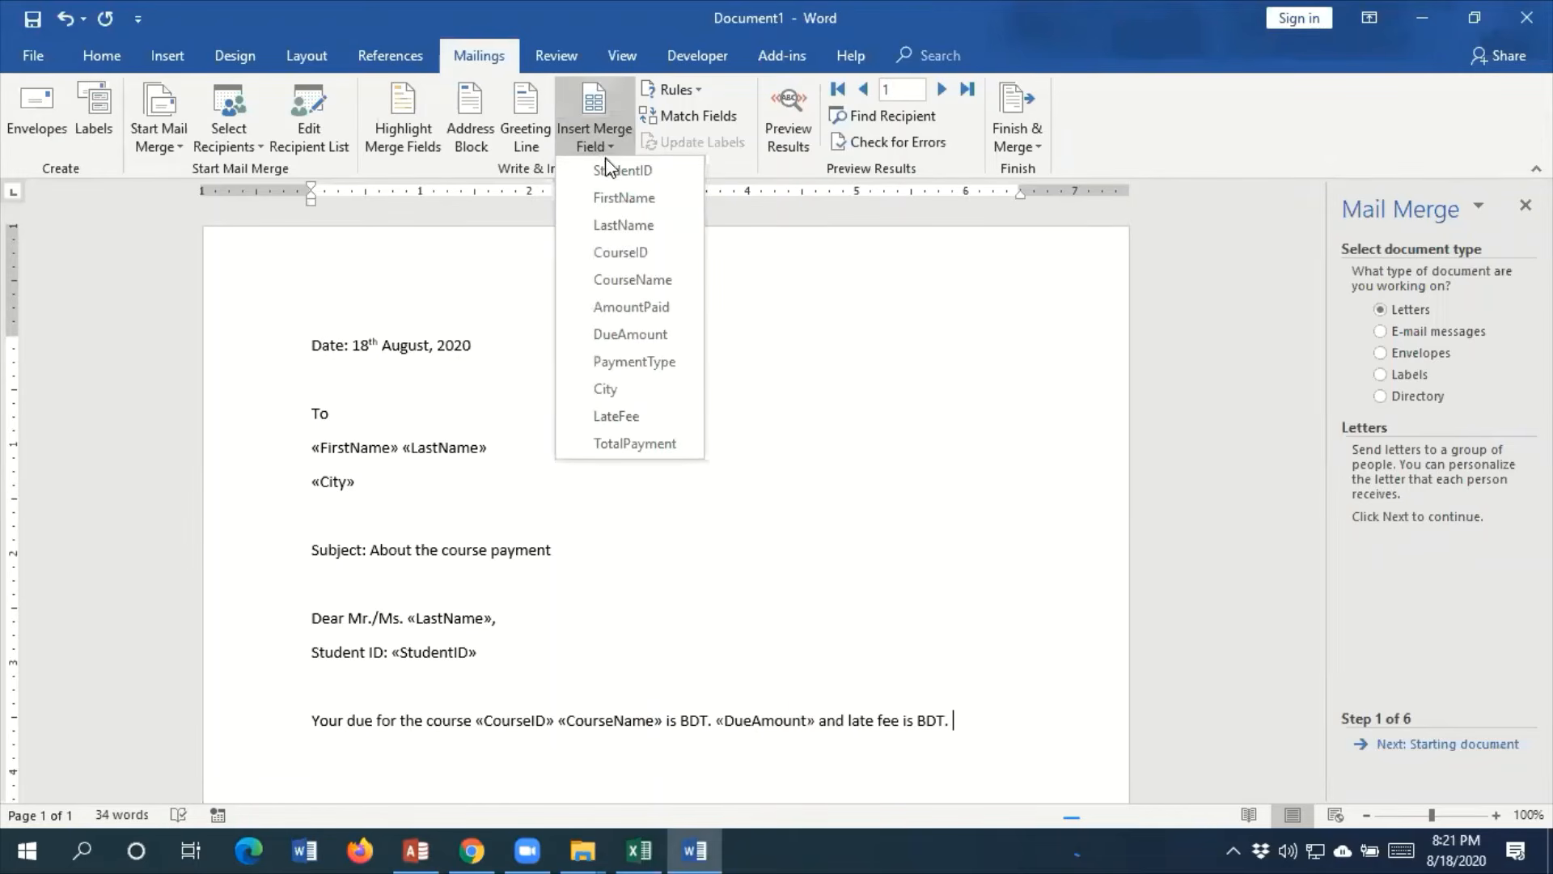
pyautogui.click(634, 415)
# End the late fee sentence with a period and continue the body with "Therefore, you are requested to pay a total of"
pyautogui.write('. ')
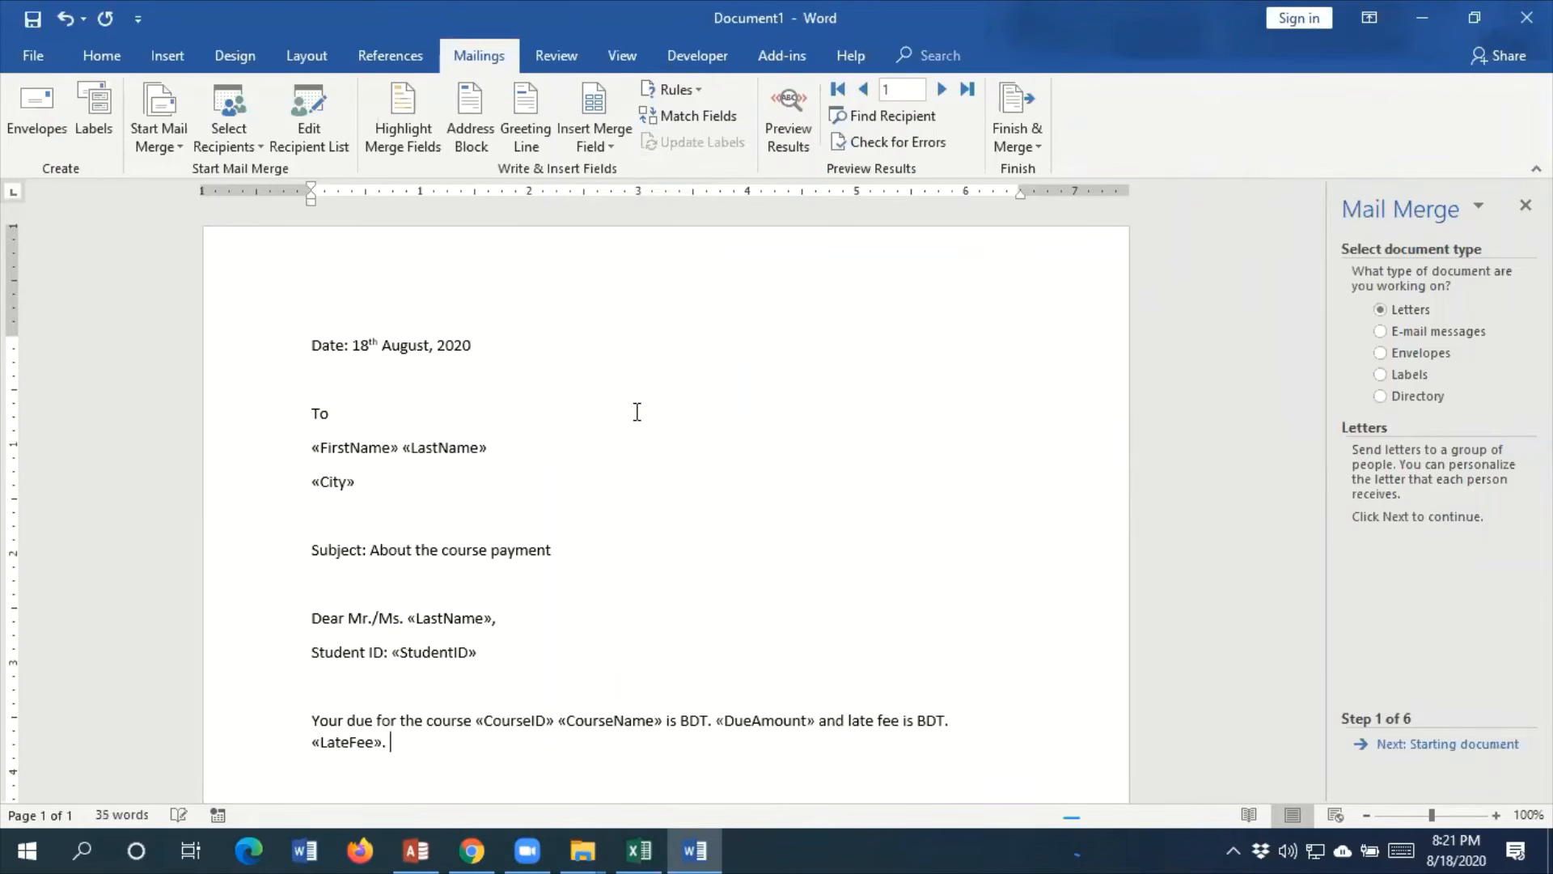
pyautogui.write('Therefore, you are requ')
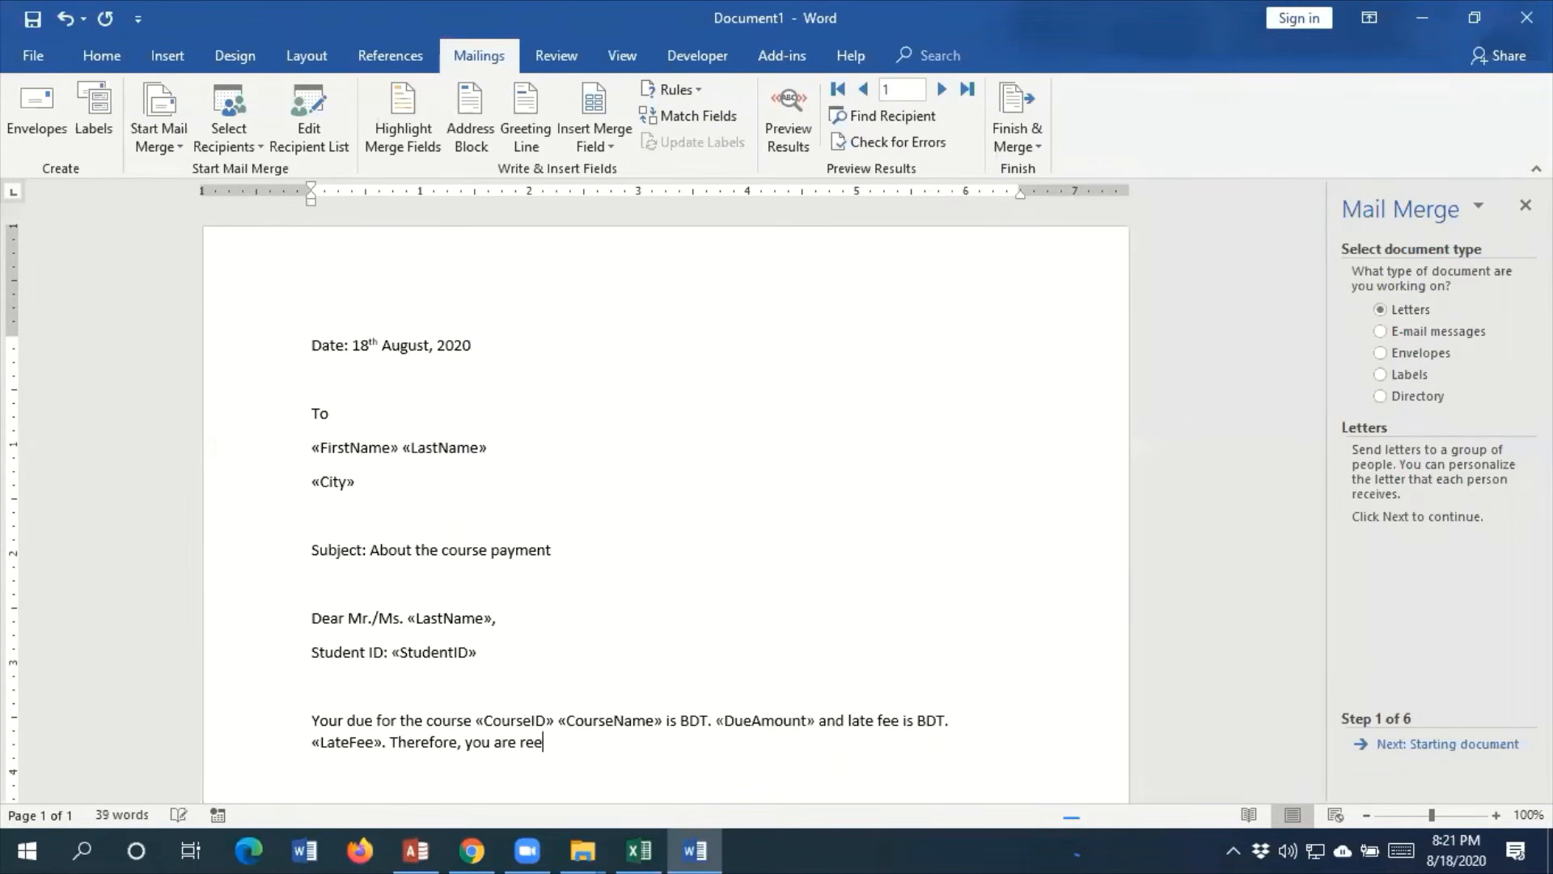
pyautogui.write('ested to pay a total of ')
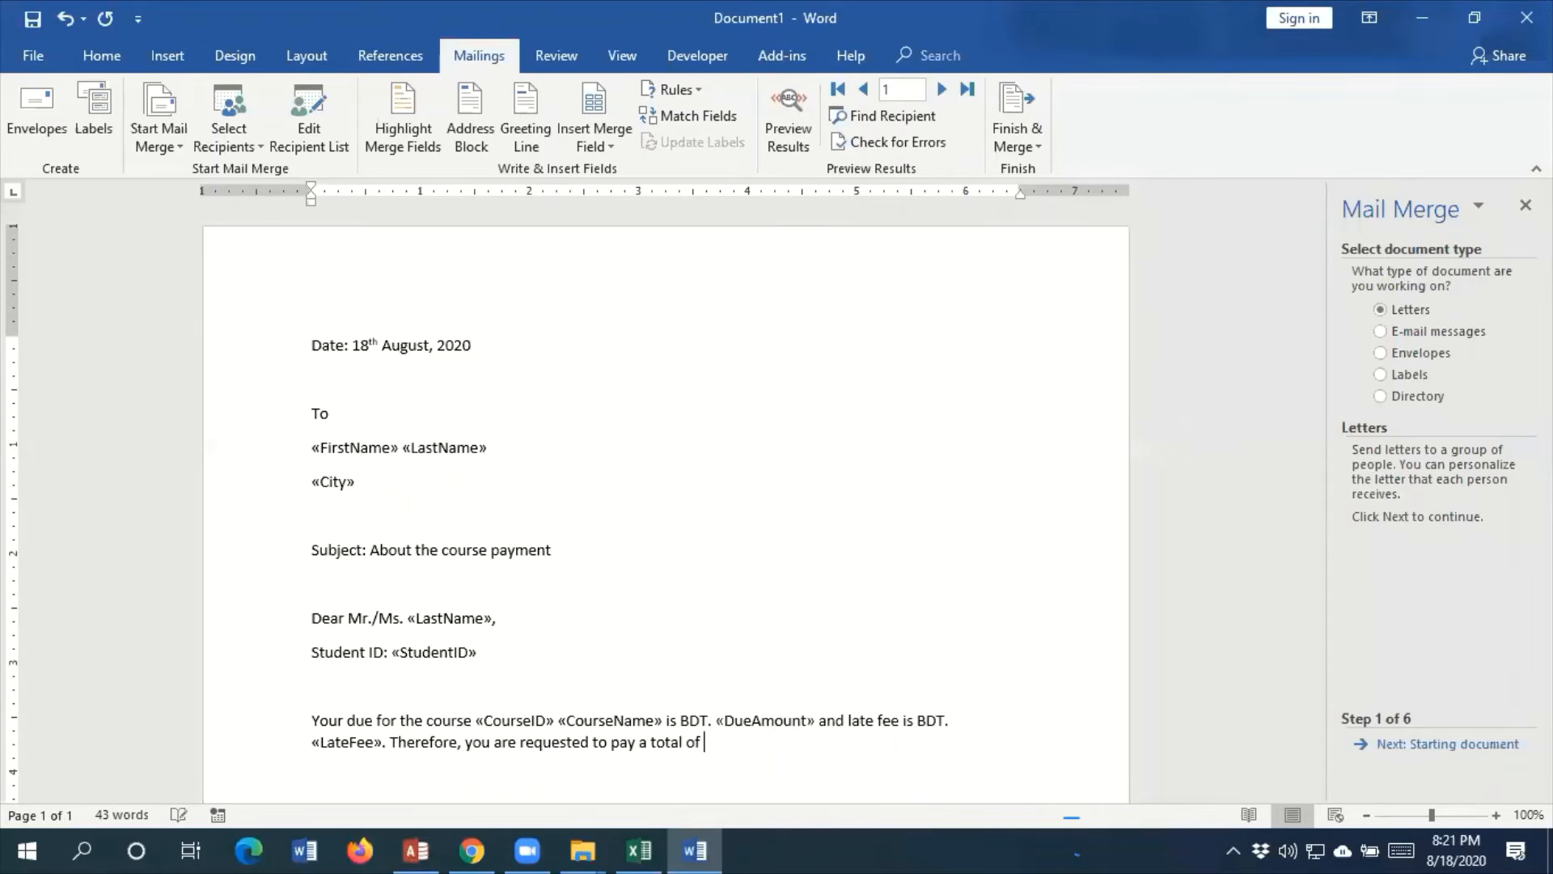
pyautogui.write('BDT>')
# Add "BDT." after "a total of" and insert the TotalPayment merge field after it
pyautogui.press('BackSpace')
pyautogui.click(610, 148)
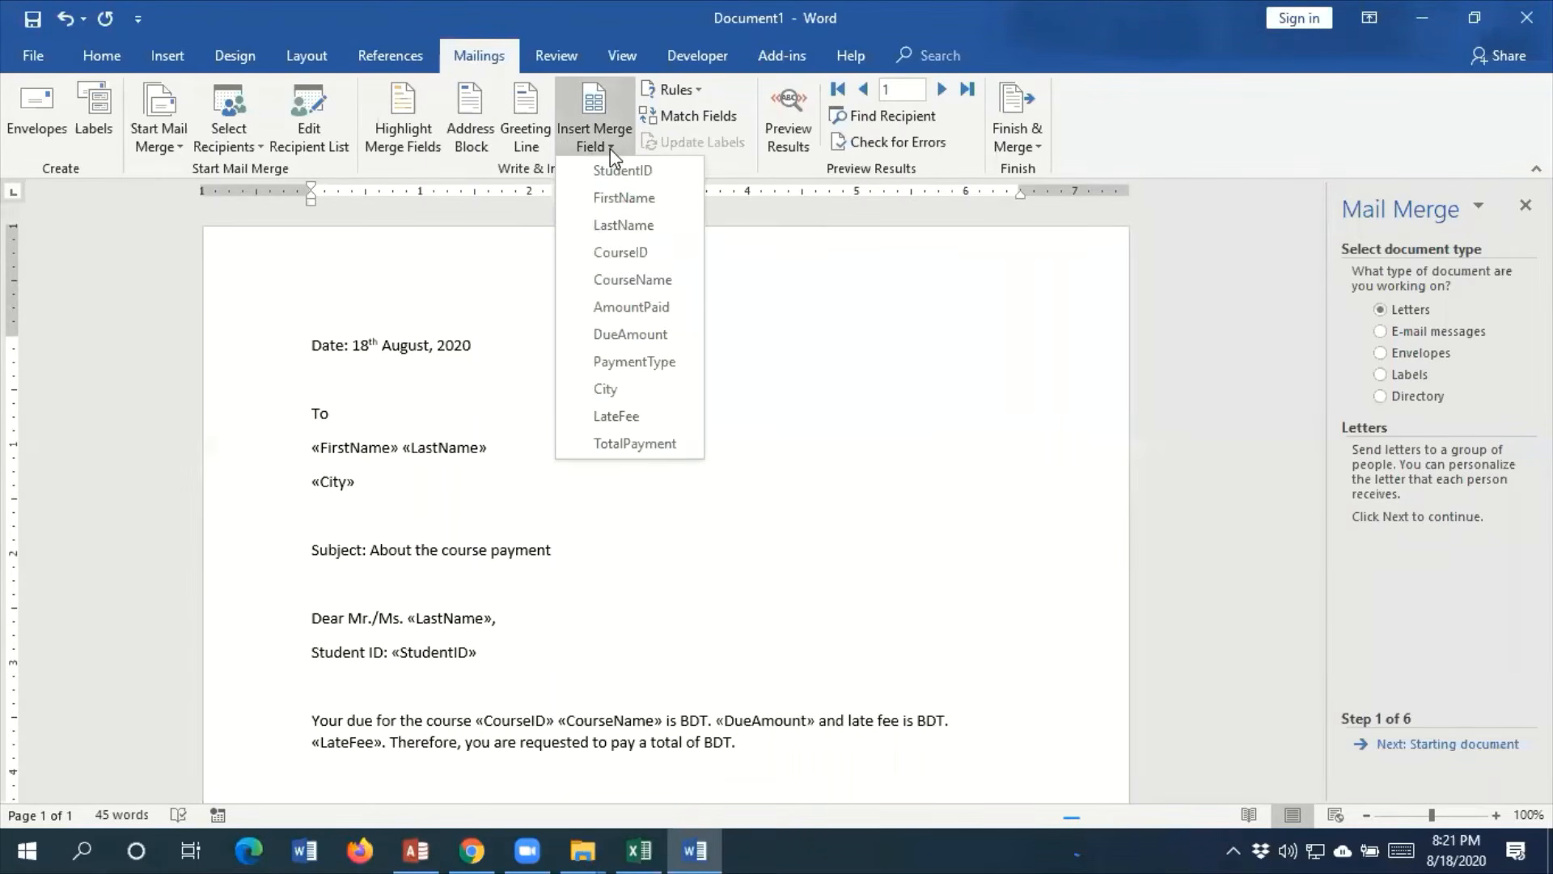
pyautogui.click(642, 444)
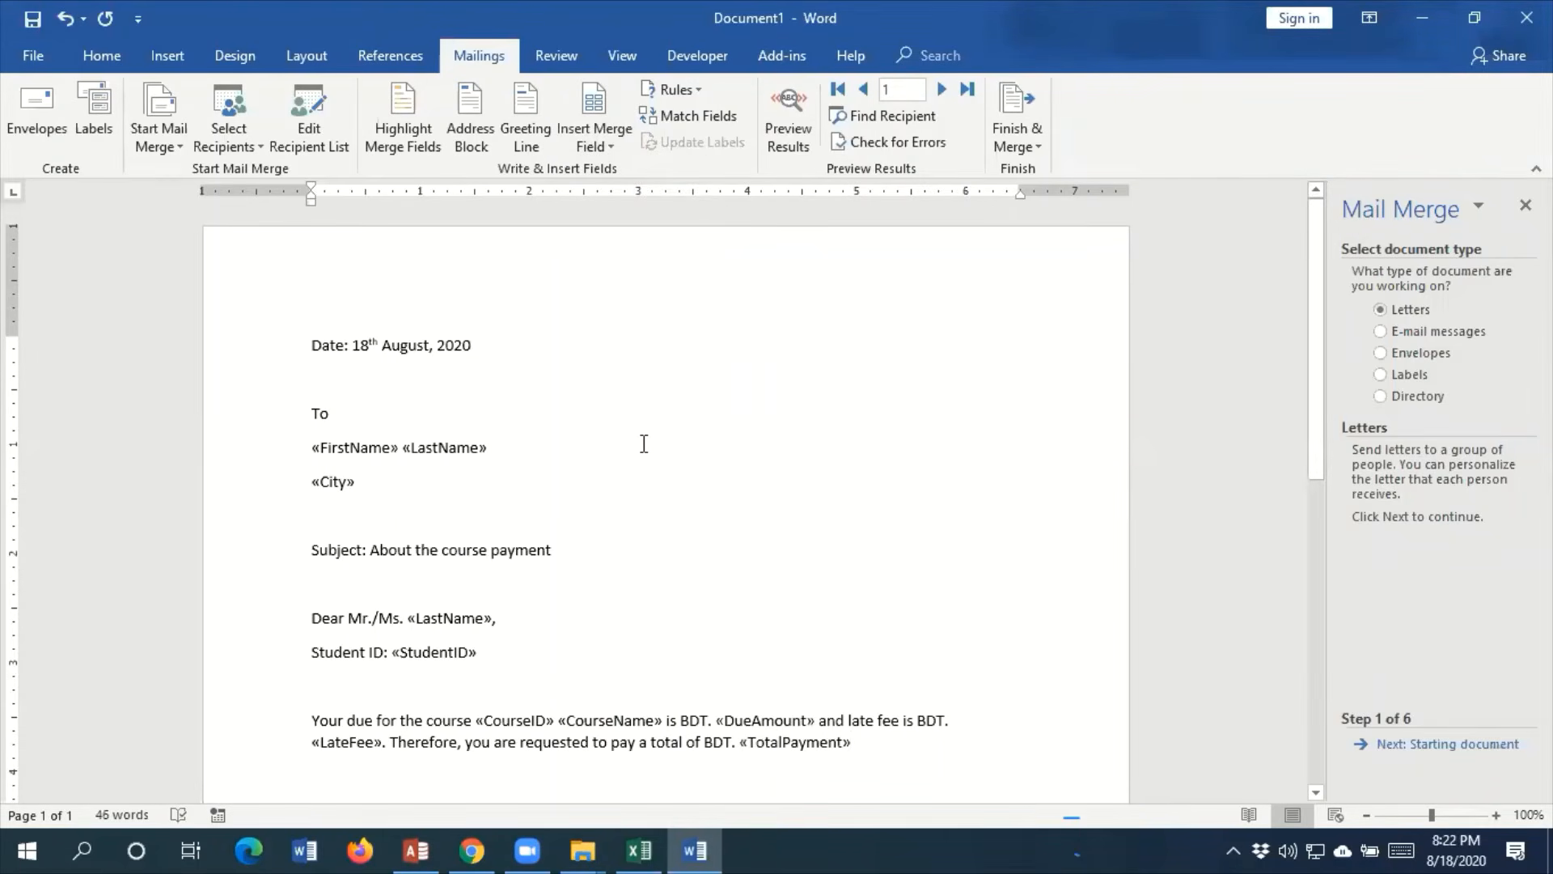
# Finish the payment request sentence with the deadline "by 25th August, 2020." after the TotalPayment field
pyautogui.write('by')
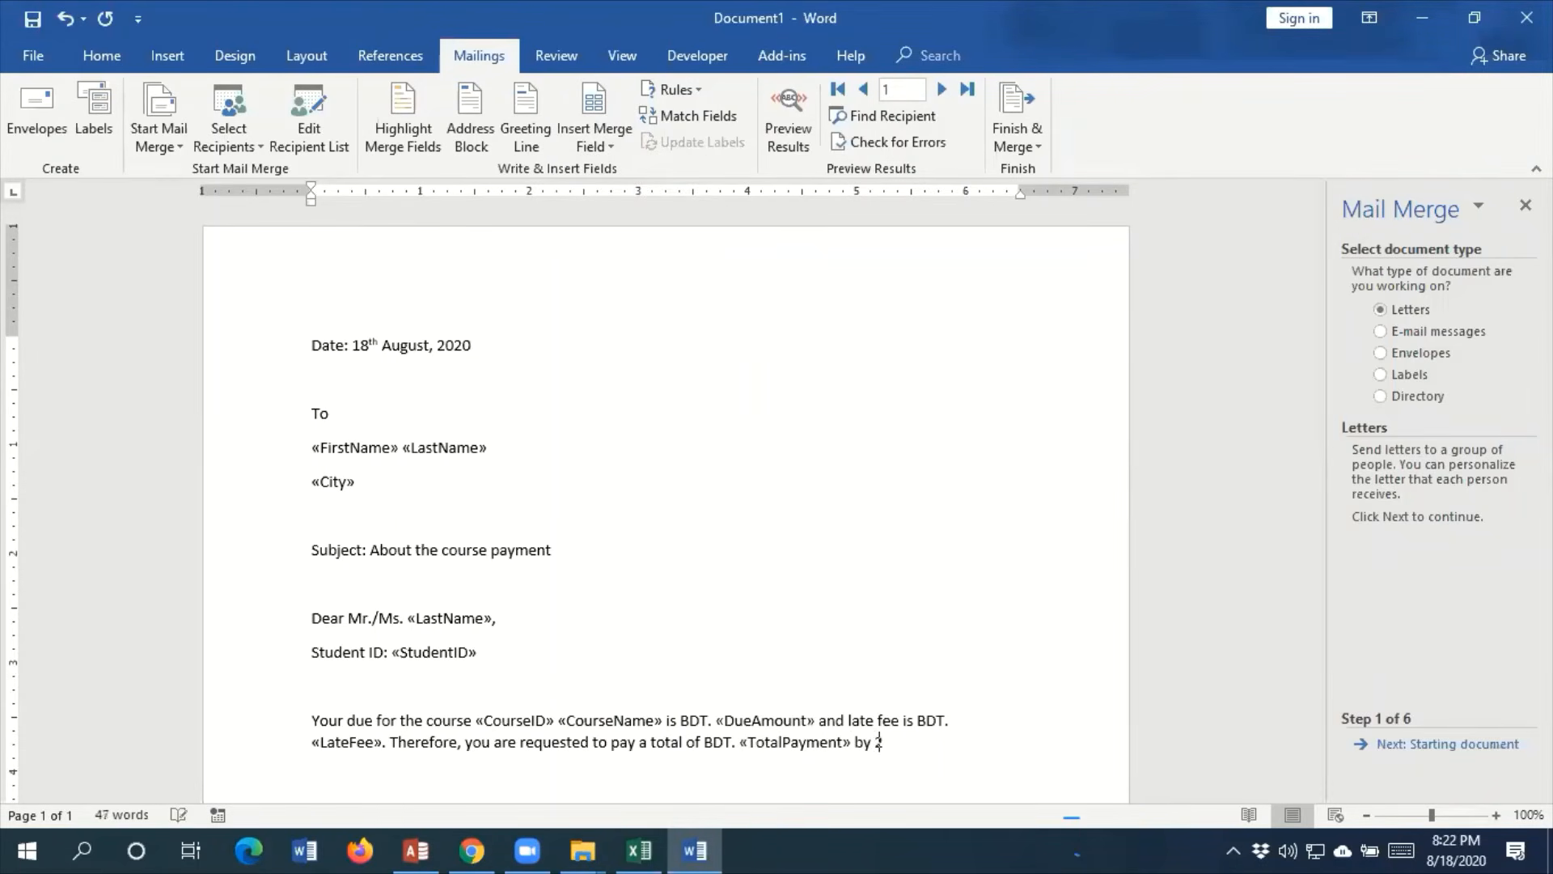
pyautogui.write(' 25tth Aug')
pyautogui.press('BackSpace')
pyautogui.press('BackSpace')
pyautogui.press('BackSpace')
pyautogui.press('BackSpace')
pyautogui.press('BackSpace')
pyautogui.press('BackSpace')
pyautogui.press('BackSpace')
pyautogui.write('th August, 2020.')
# Leave a blank line below the body and add the closing "Yours' Sincerely" with "ABC" on the line beneath
pyautogui.press('Return')
pyautogui.press('Return')
pyautogui.write("Yours' Sincc")
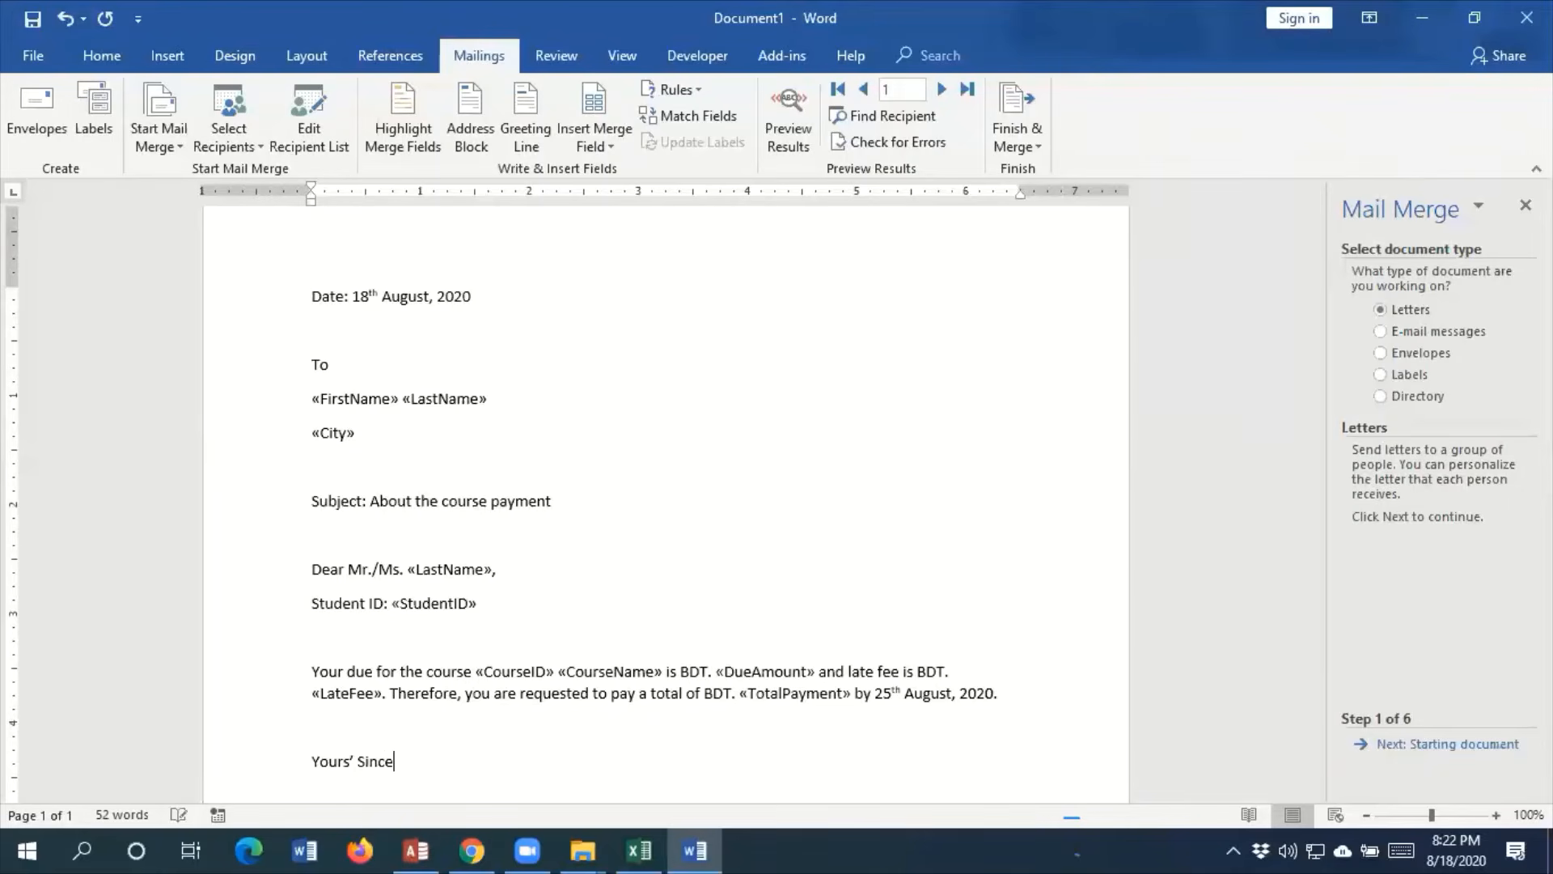
pyautogui.press('BackSpace')
pyautogui.write('erely ')
pyautogui.write('ABC')
pyautogui.press('Return')
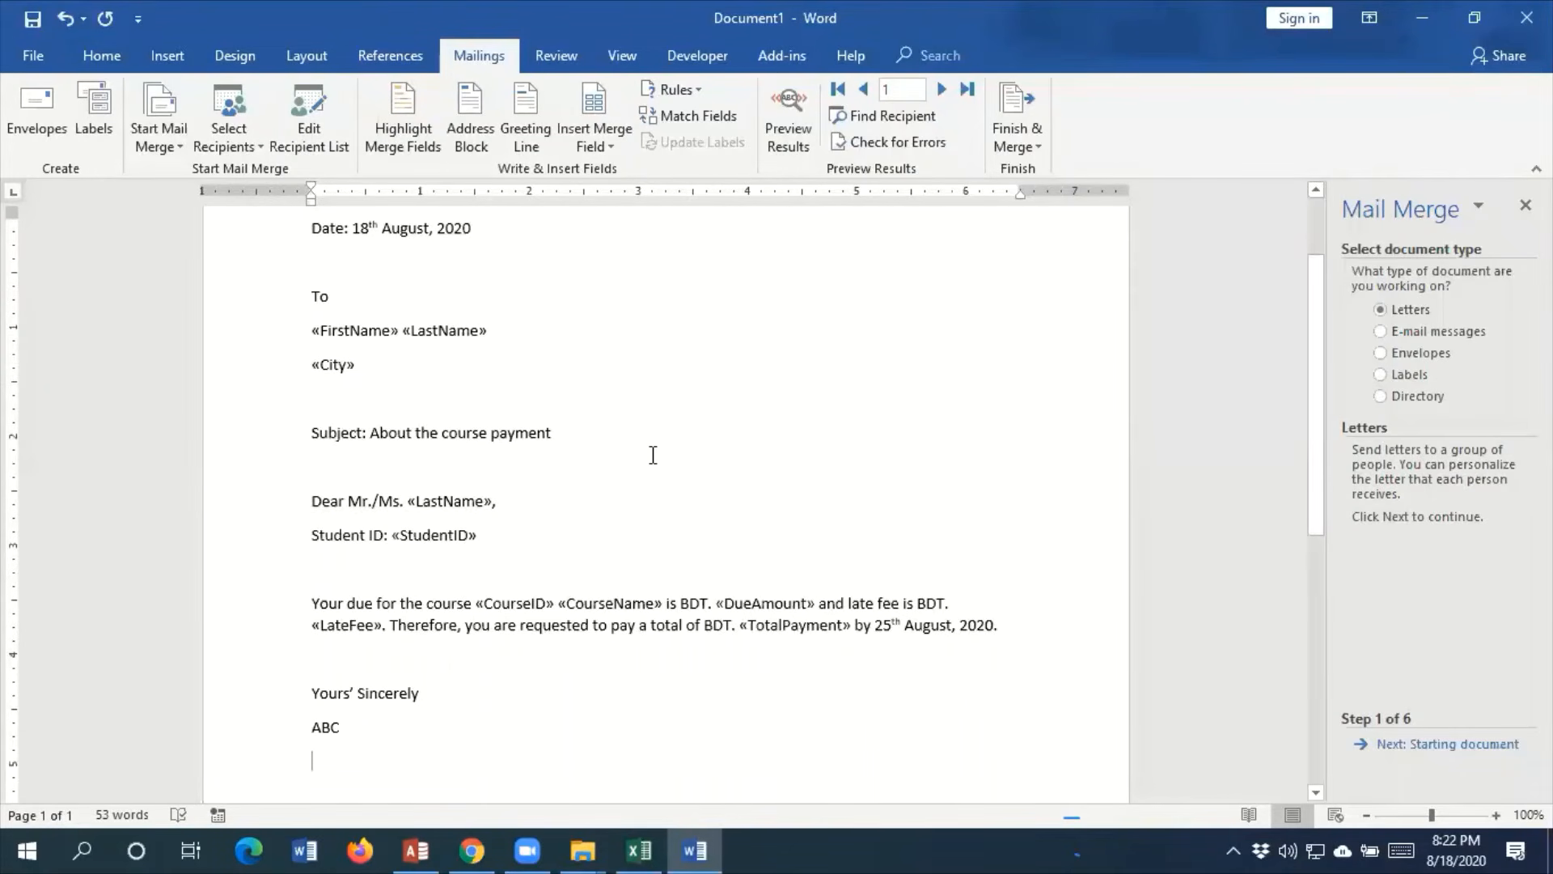
pyautogui.scroll(1, 653, 455)
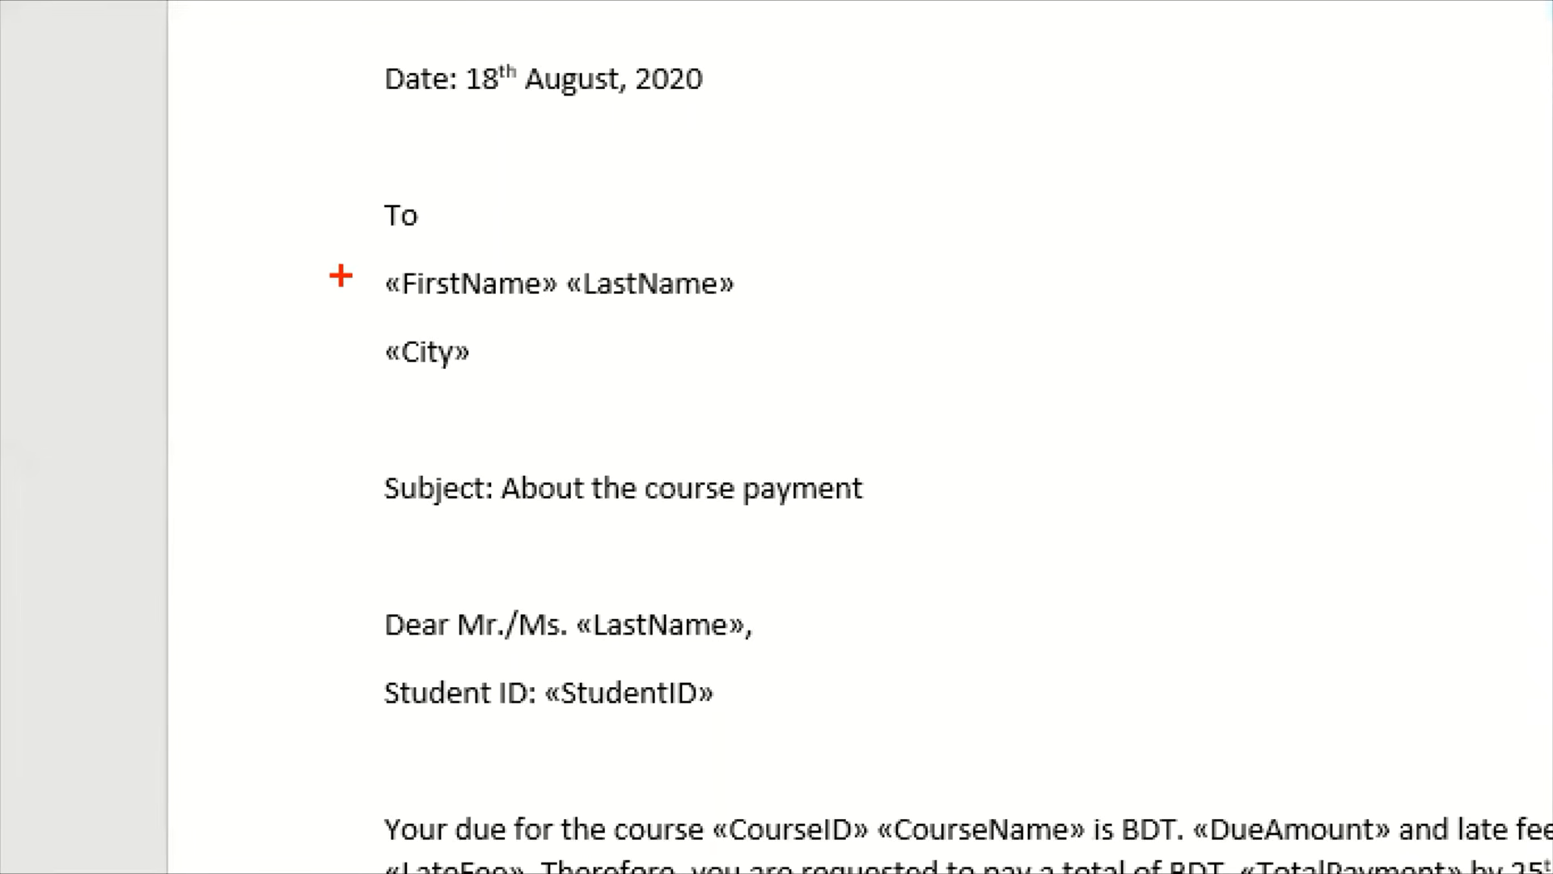
pyautogui.moveTo(361, 247); pyautogui.dragTo(509, 299)
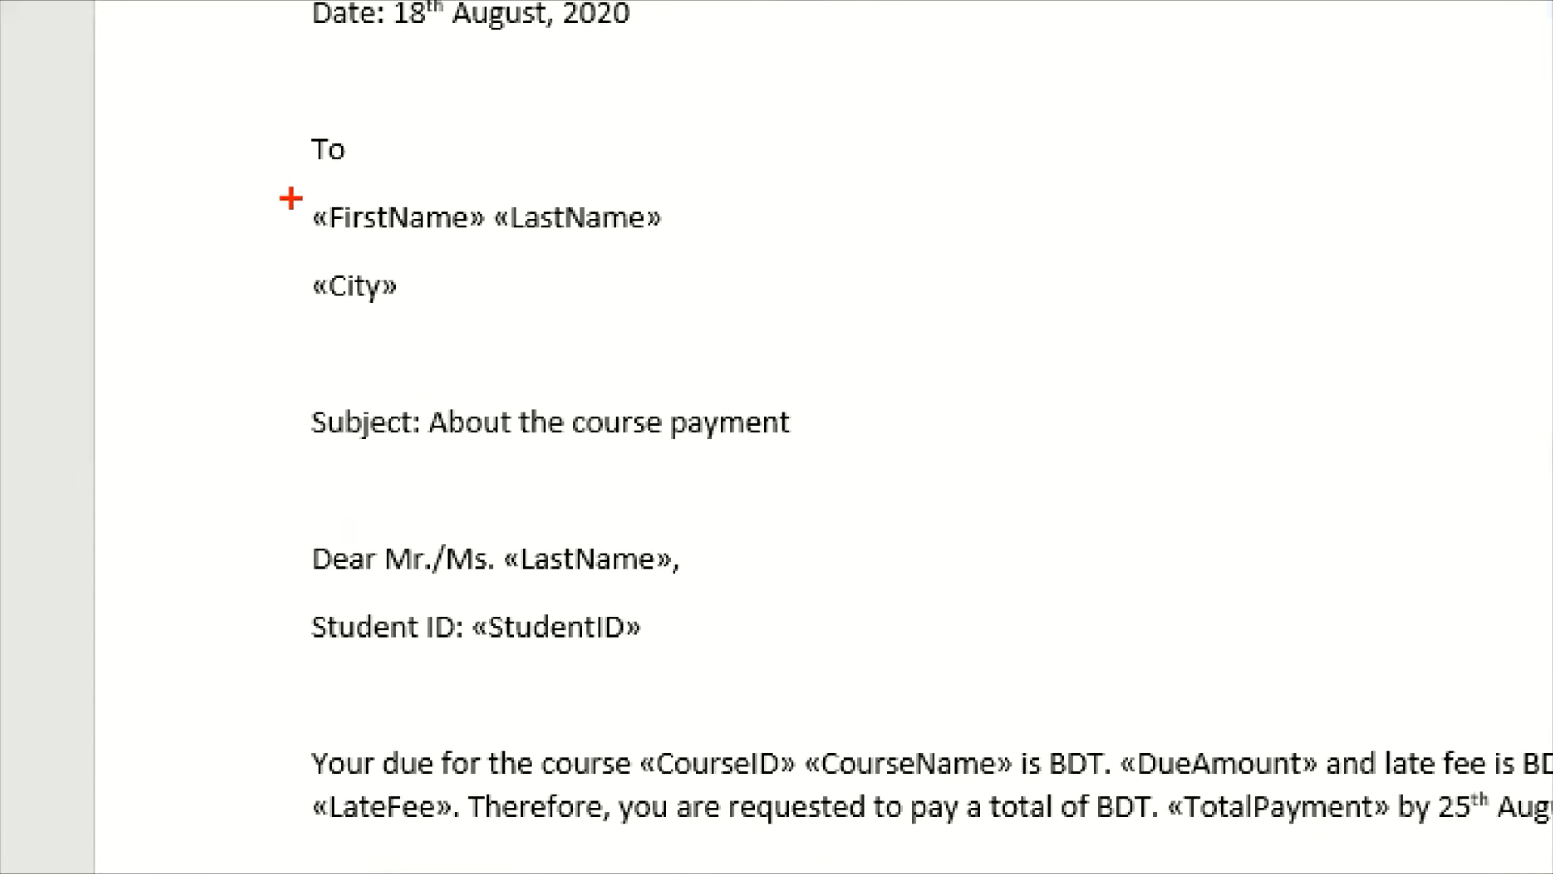
pyautogui.moveTo(295, 184)
pyautogui.mouseDown()
pyautogui.moveTo(525, 288)
pyautogui.moveTo(674, 328)
pyautogui.mouseUp()
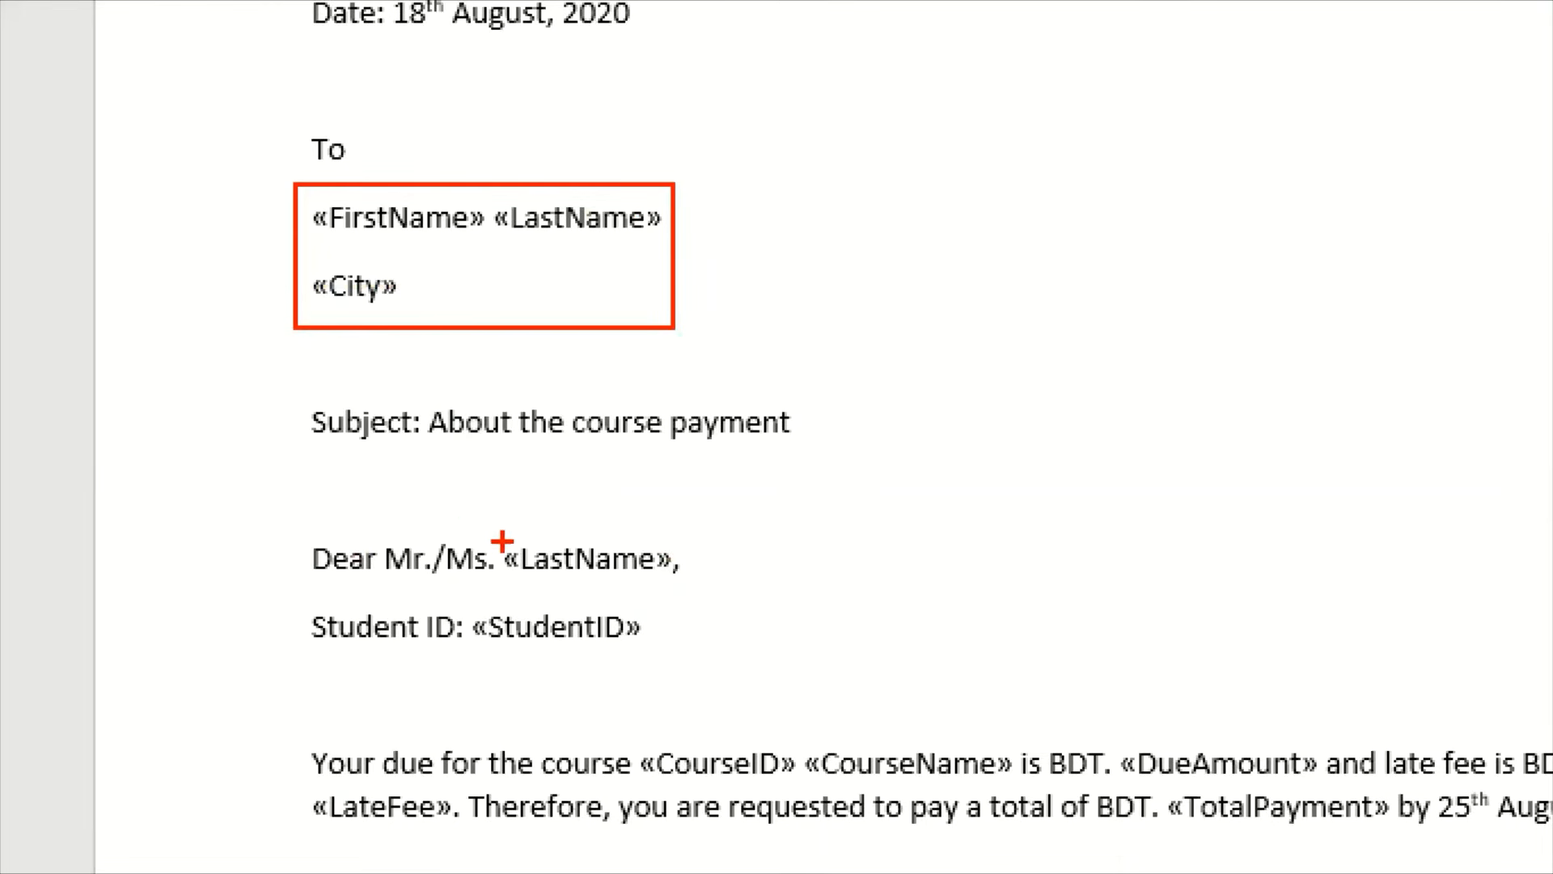
pyautogui.moveTo(485, 528)
pyautogui.mouseDown()
pyautogui.moveTo(629, 544)
pyautogui.moveTo(704, 573)
pyautogui.mouseUp()
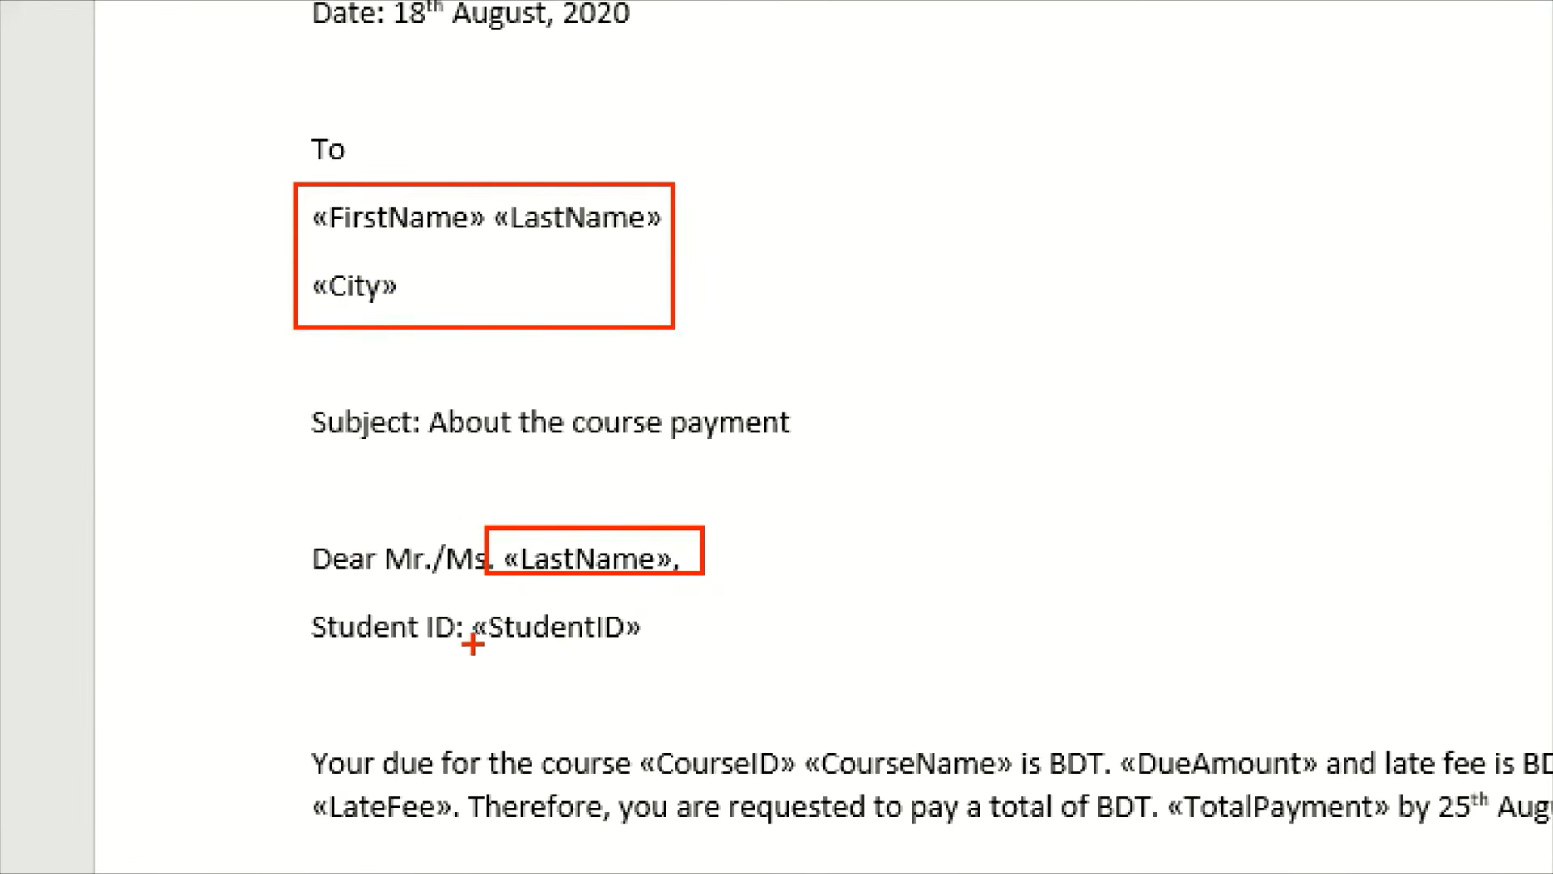
pyautogui.moveTo(469, 597)
pyautogui.mouseDown()
pyautogui.moveTo(601, 655)
pyautogui.moveTo(651, 658)
pyautogui.mouseUp()
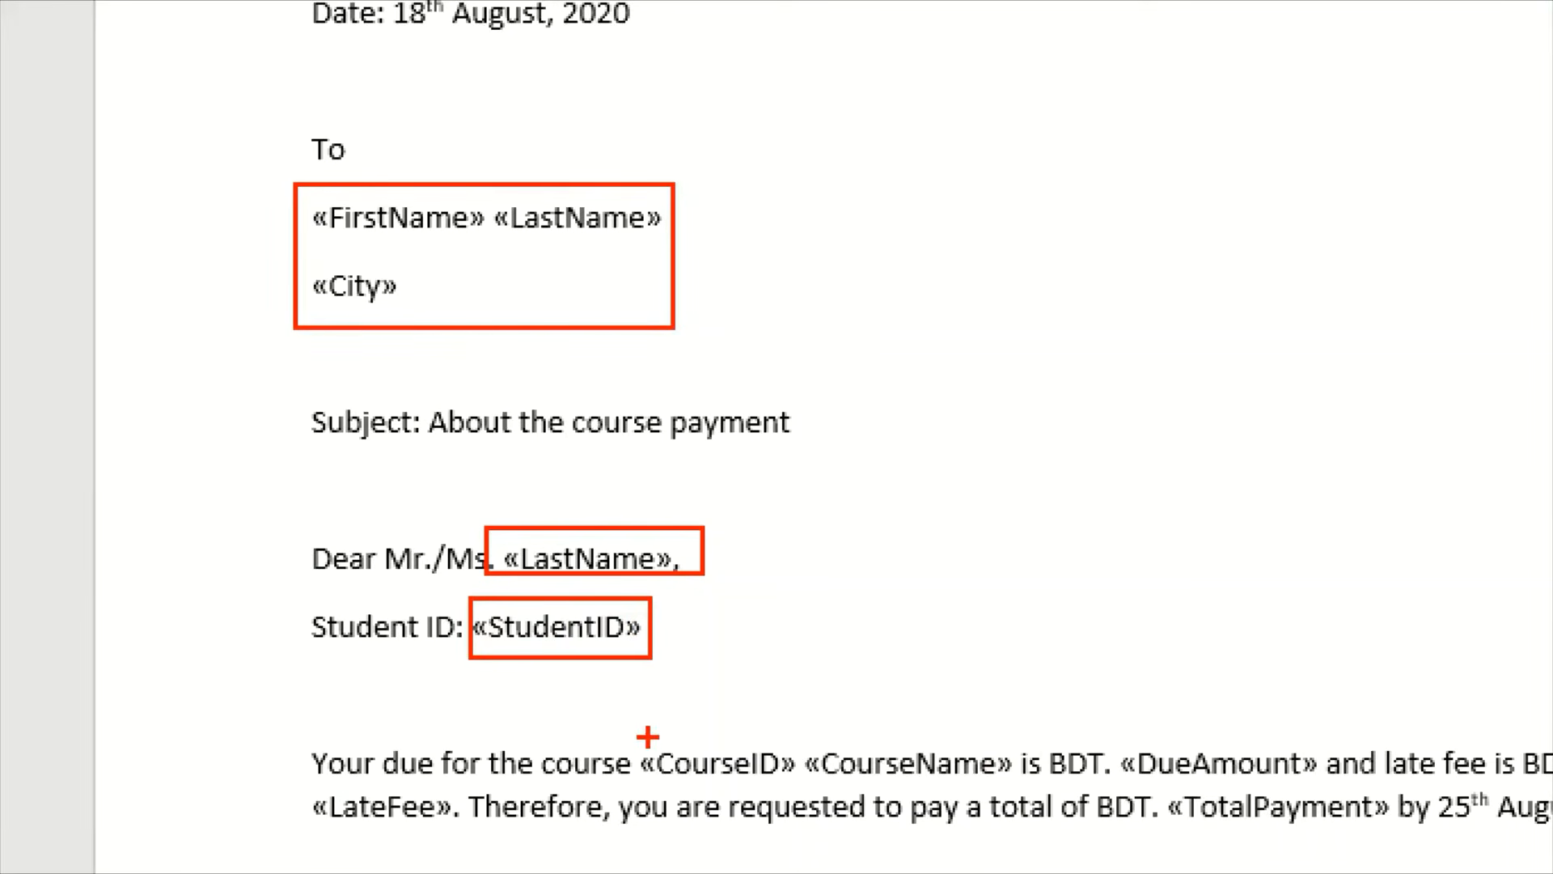
pyautogui.moveTo(647, 736)
pyautogui.mouseDown()
pyautogui.moveTo(1012, 796)
pyautogui.moveTo(1001, 785)
pyautogui.mouseUp()
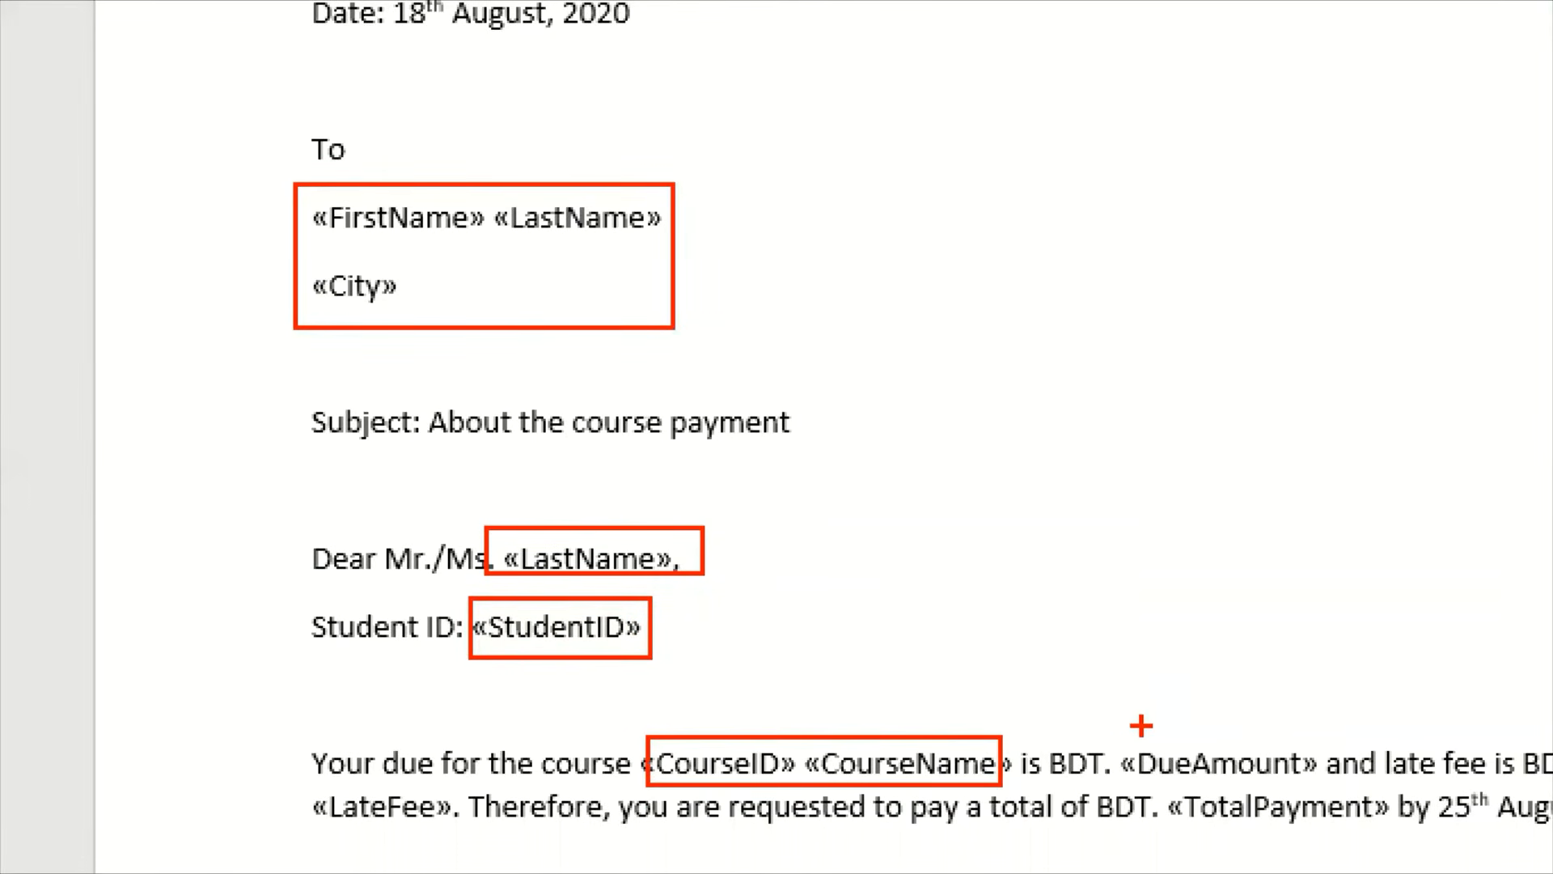
pyautogui.moveTo(1126, 725)
pyautogui.mouseDown()
pyautogui.moveTo(1260, 796)
pyautogui.moveTo(1321, 796)
pyautogui.mouseUp()
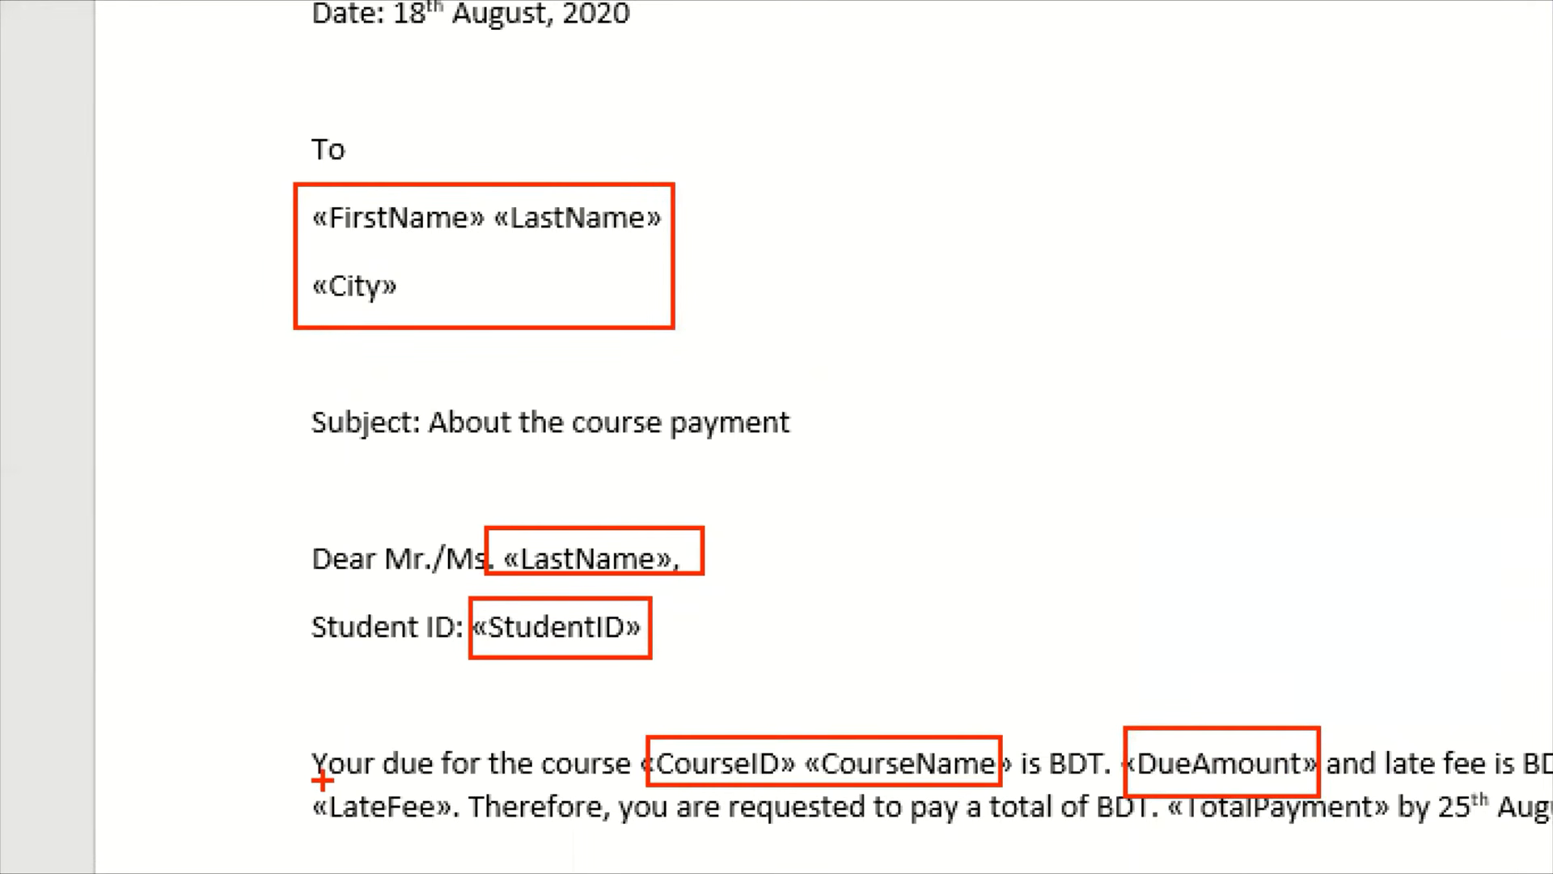
pyautogui.moveTo(319, 781); pyautogui.dragTo(450, 833)
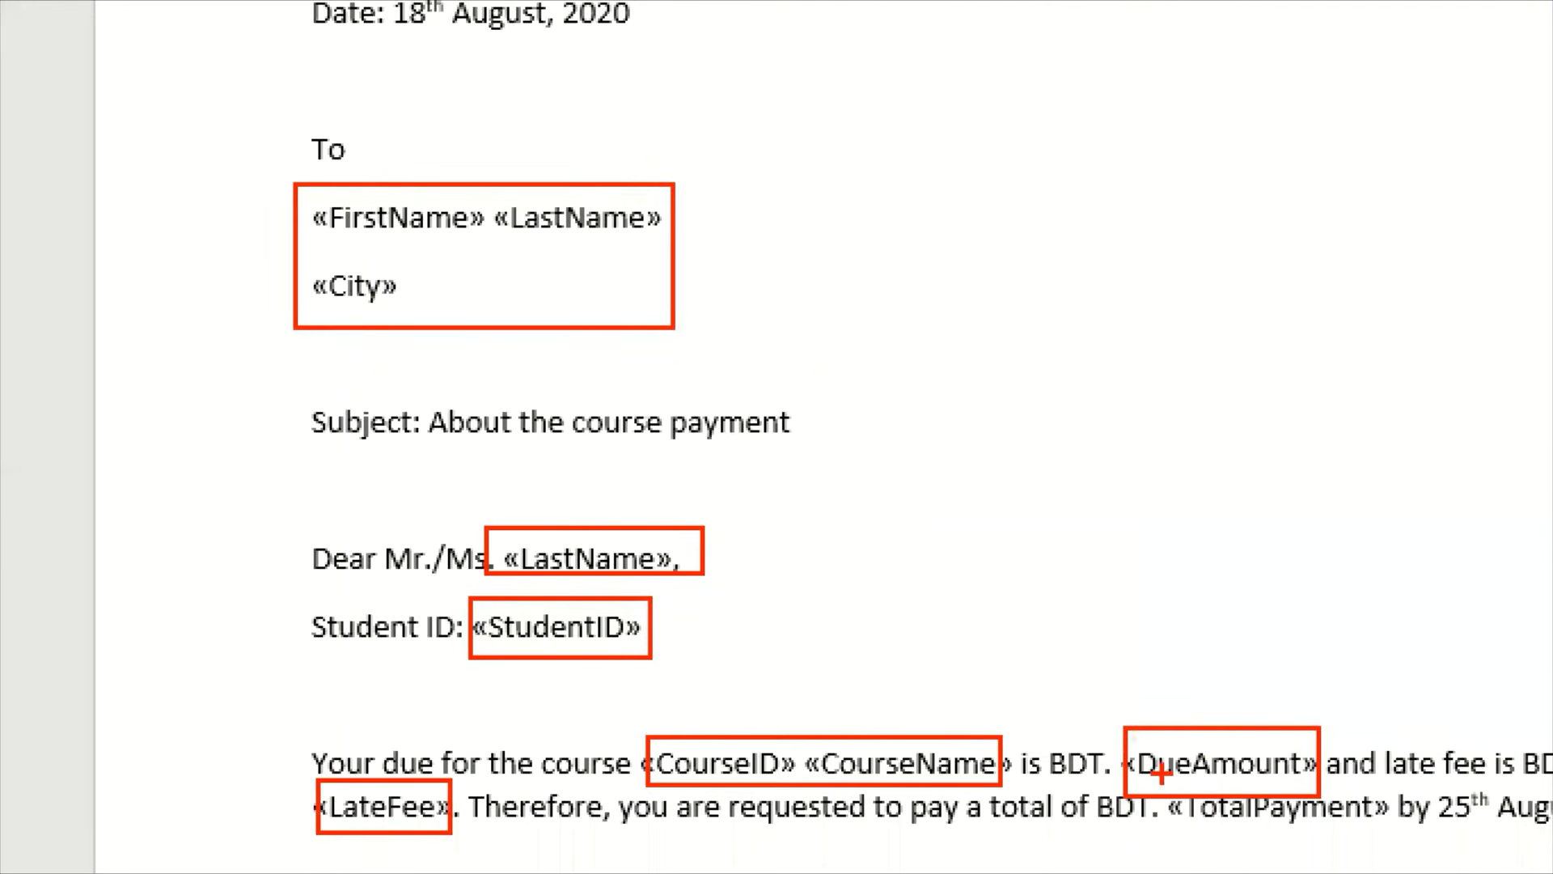
pyautogui.moveTo(1157, 778); pyautogui.dragTo(1397, 855)
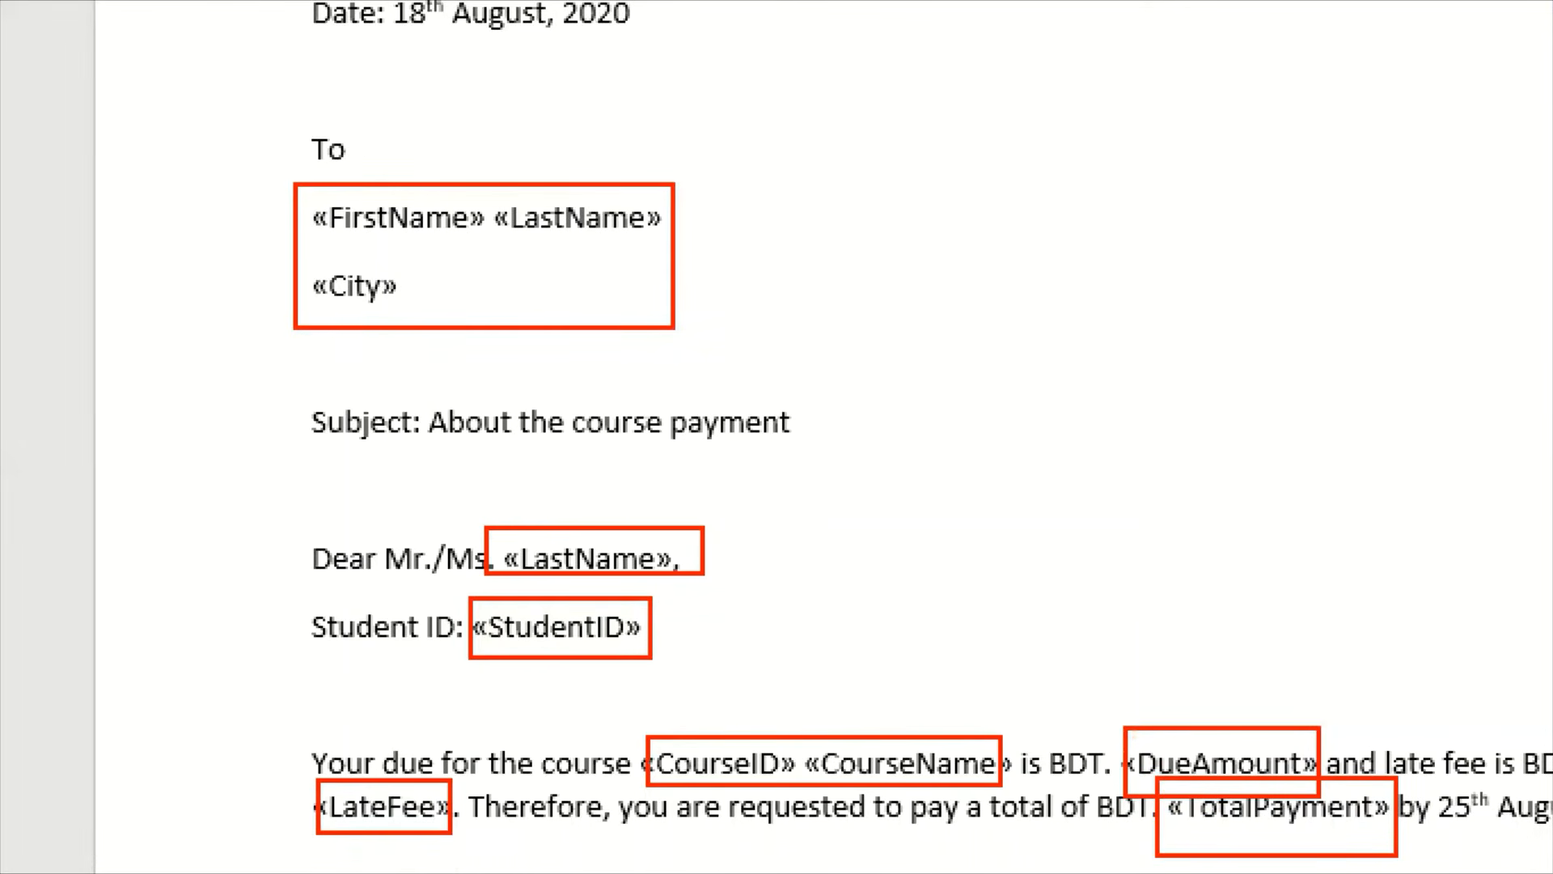
pyautogui.press('Escape')
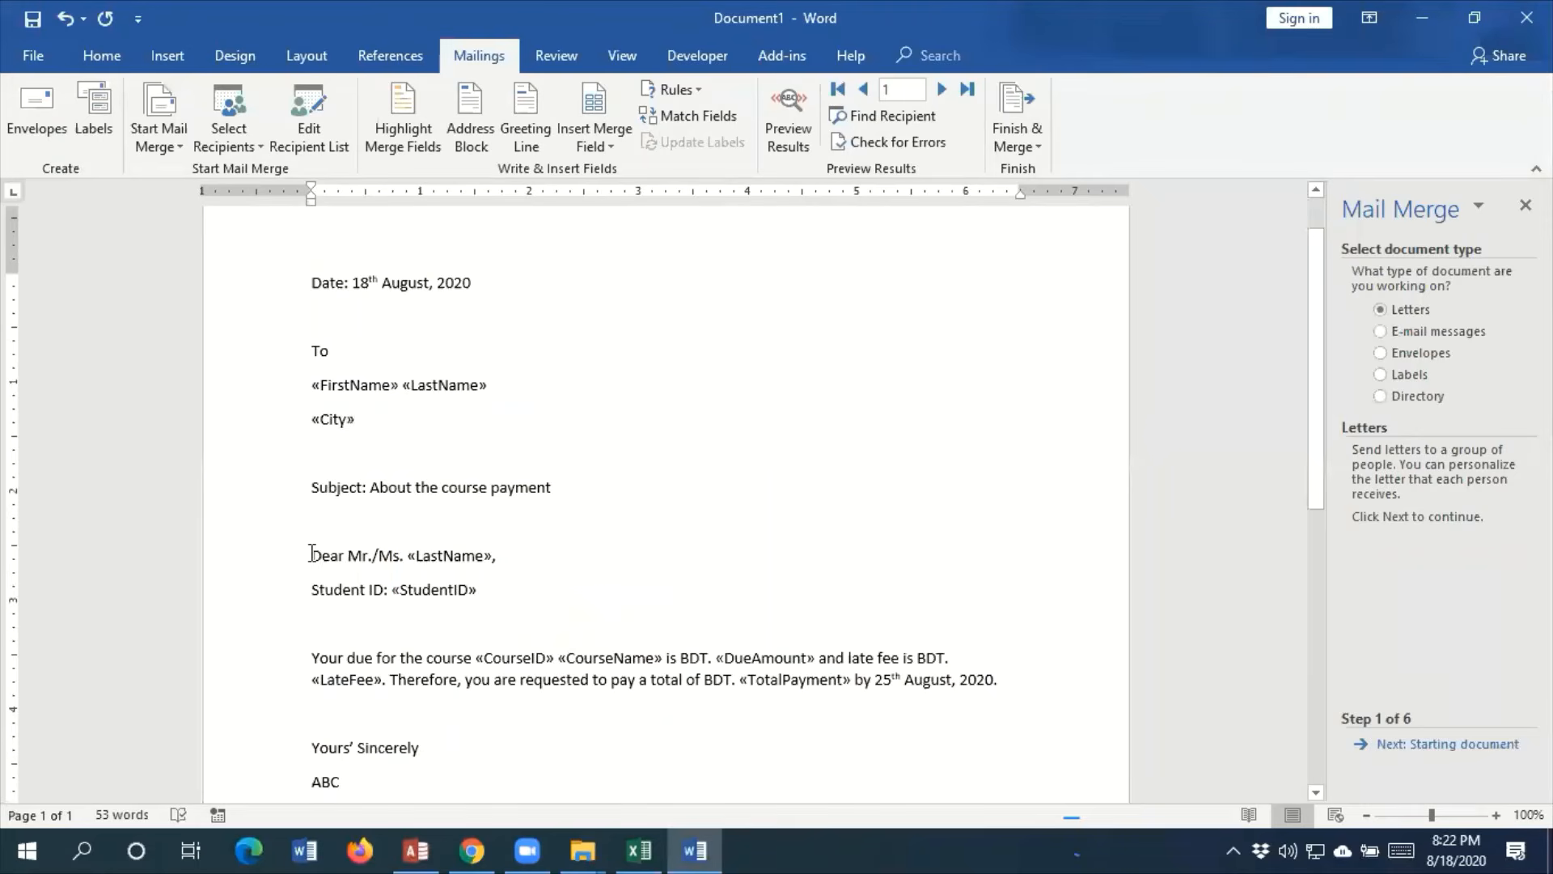
# Advance the mail merge wizard from document type selection to the letter preview at step 5 of 6
pyautogui.click(1451, 746)
pyautogui.click(1451, 746)
pyautogui.click(1451, 746)
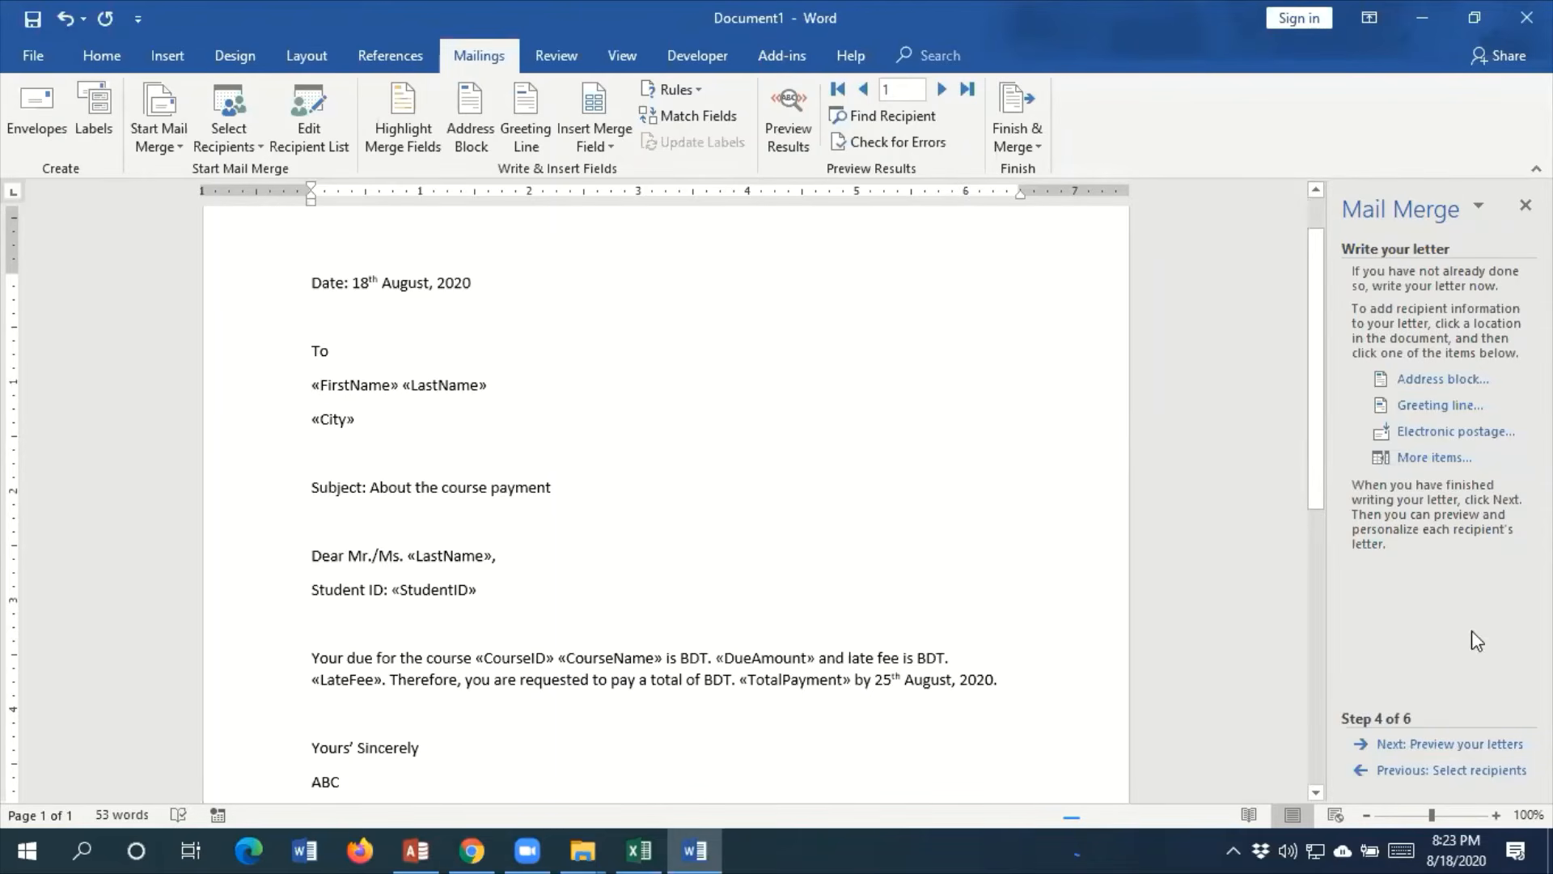
pyautogui.click(1457, 744)
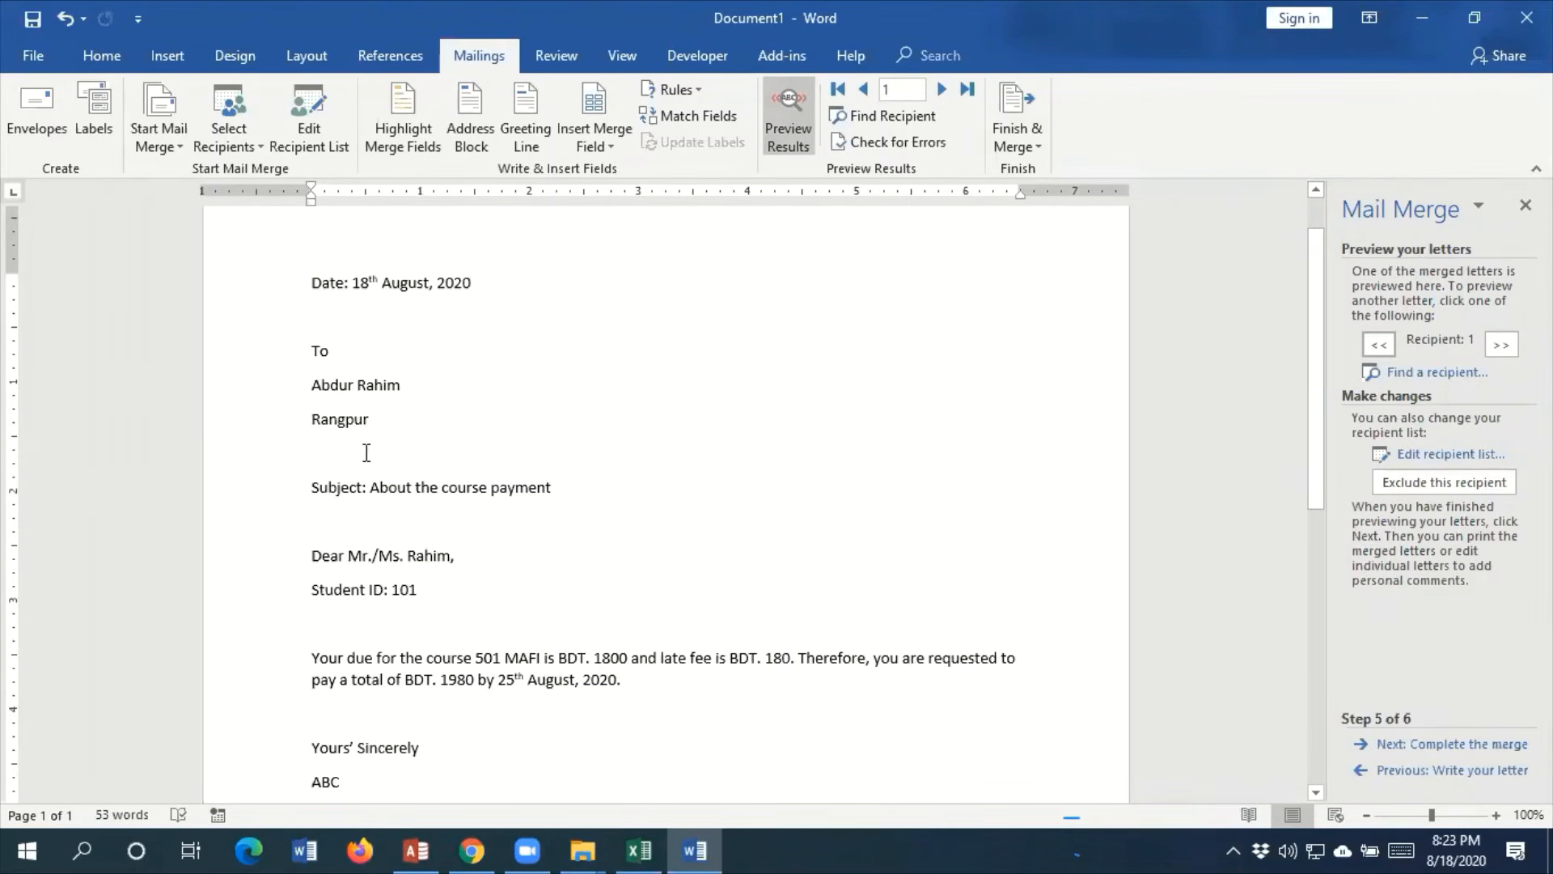
# Review the merged letters for recipients 1 to 4, checking the name, city, student ID, course and payment amounts
pyautogui.scroll(-1, 453, 449)
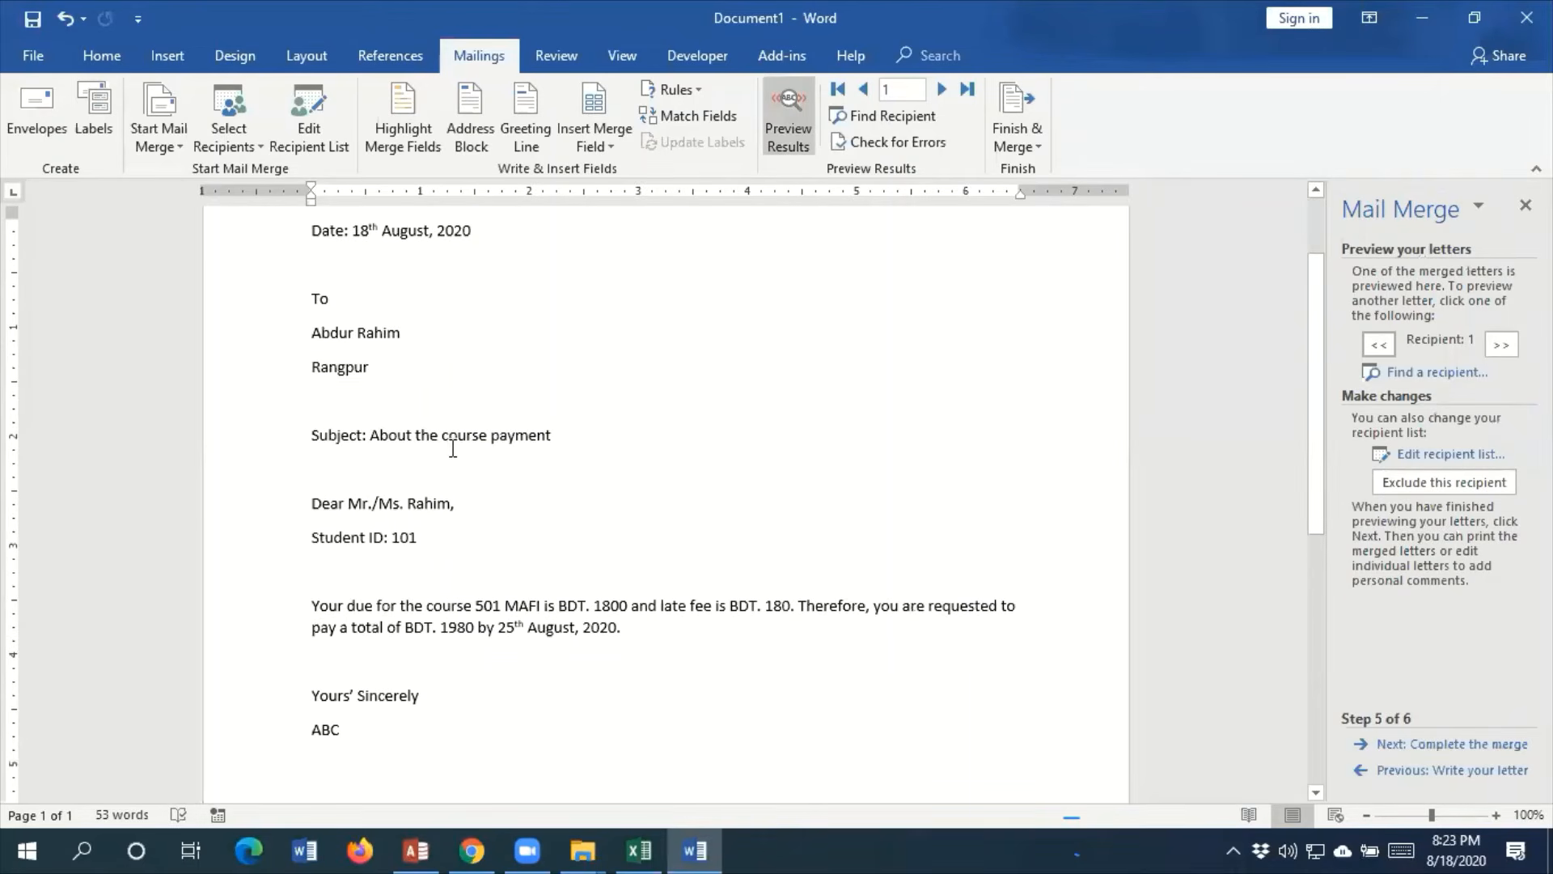
pyautogui.scroll(1, 603, 453)
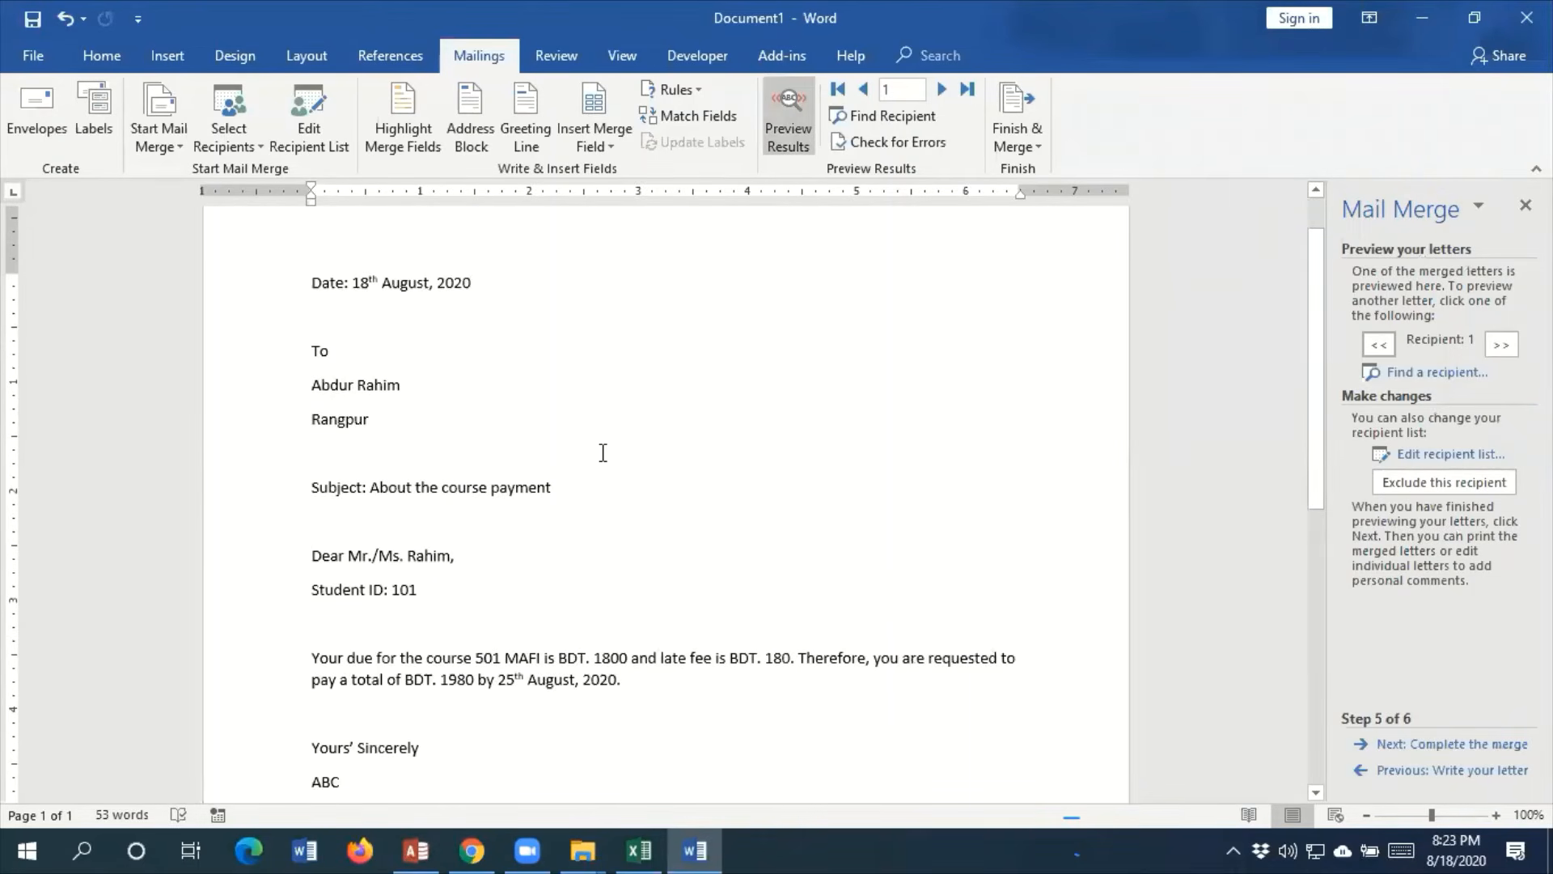
pyautogui.scroll(1, 602, 452)
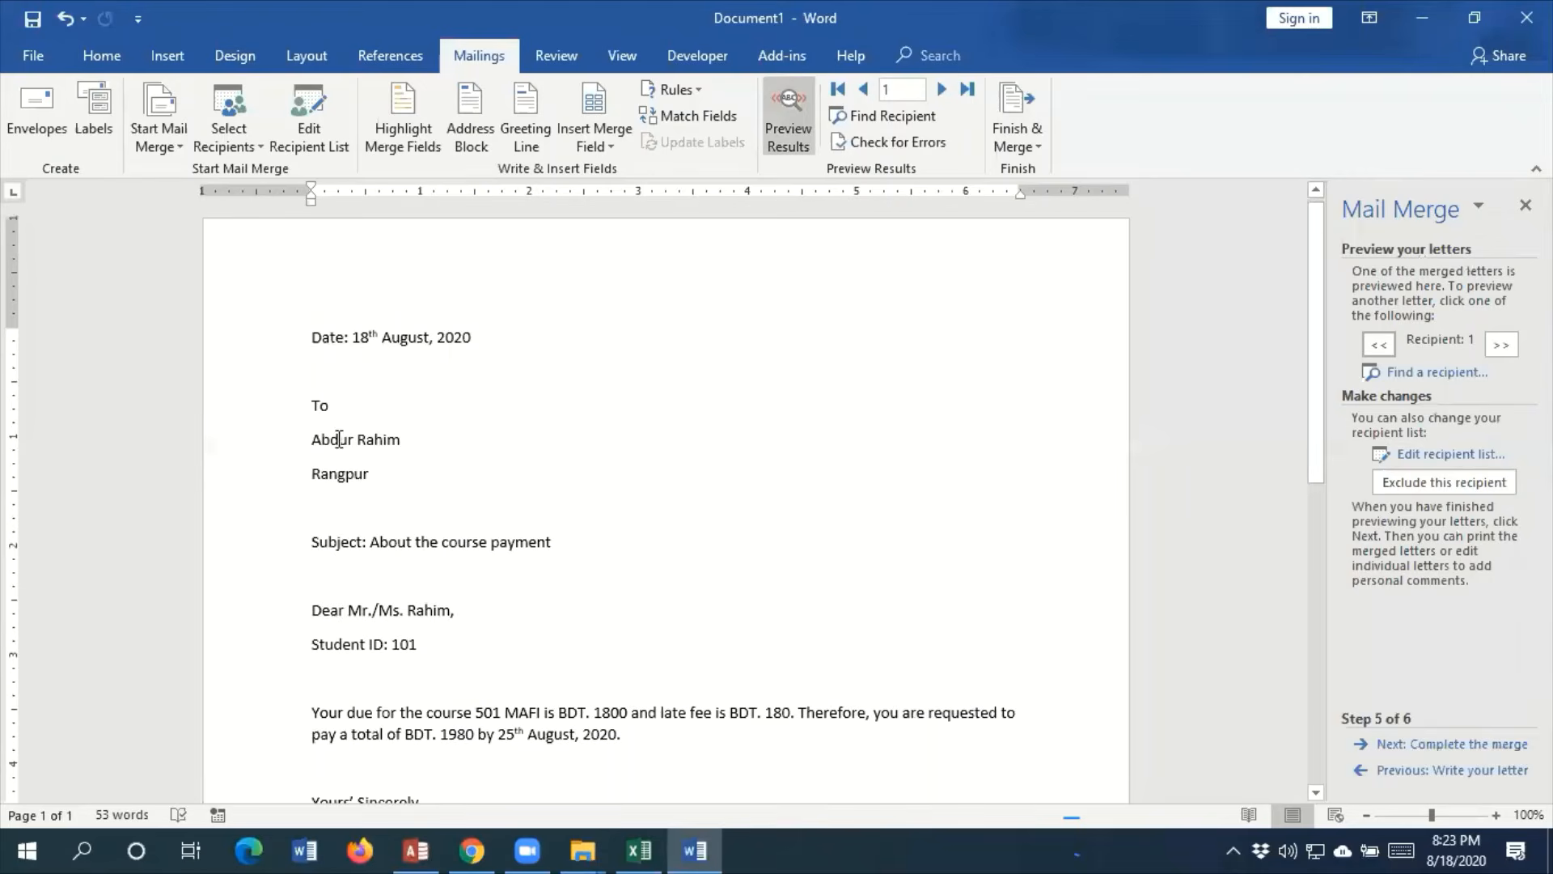
pyautogui.scroll(-1, 467, 466)
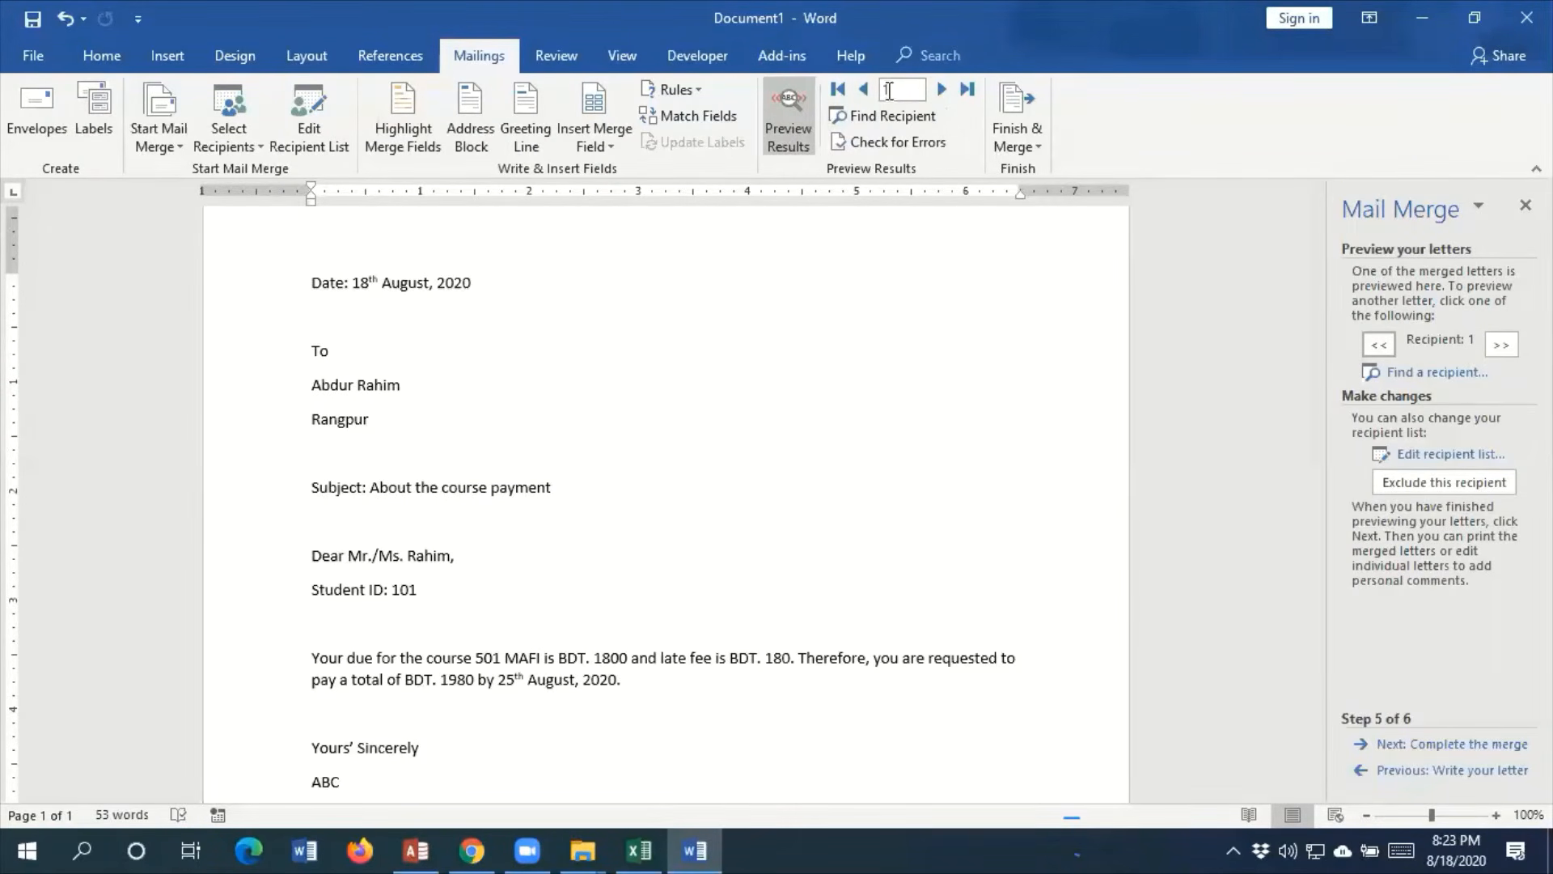
pyautogui.click(942, 87)
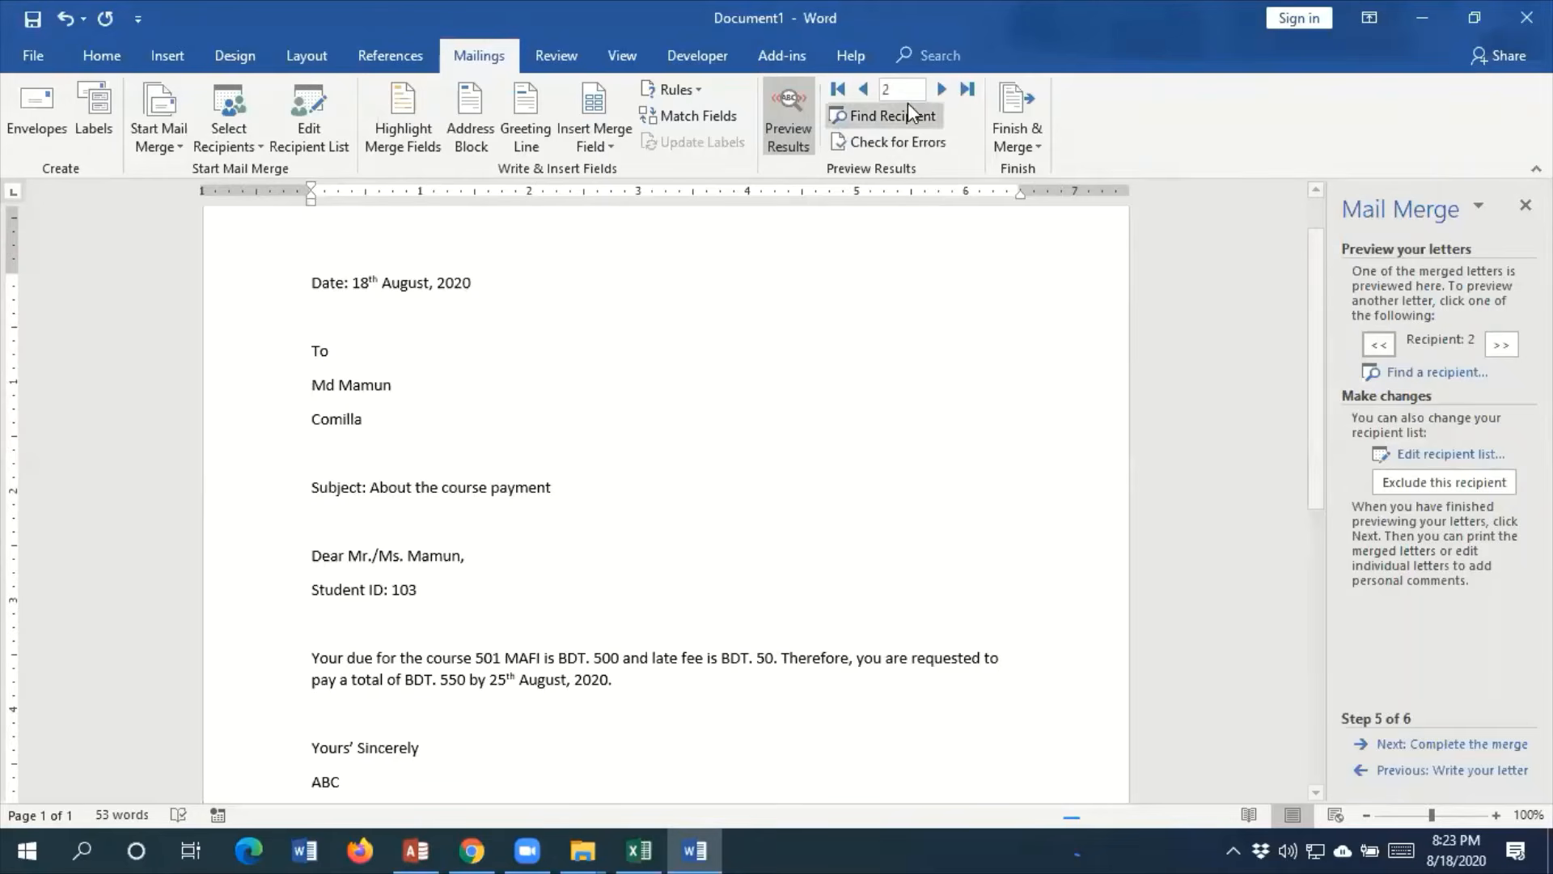
pyautogui.click(941, 89)
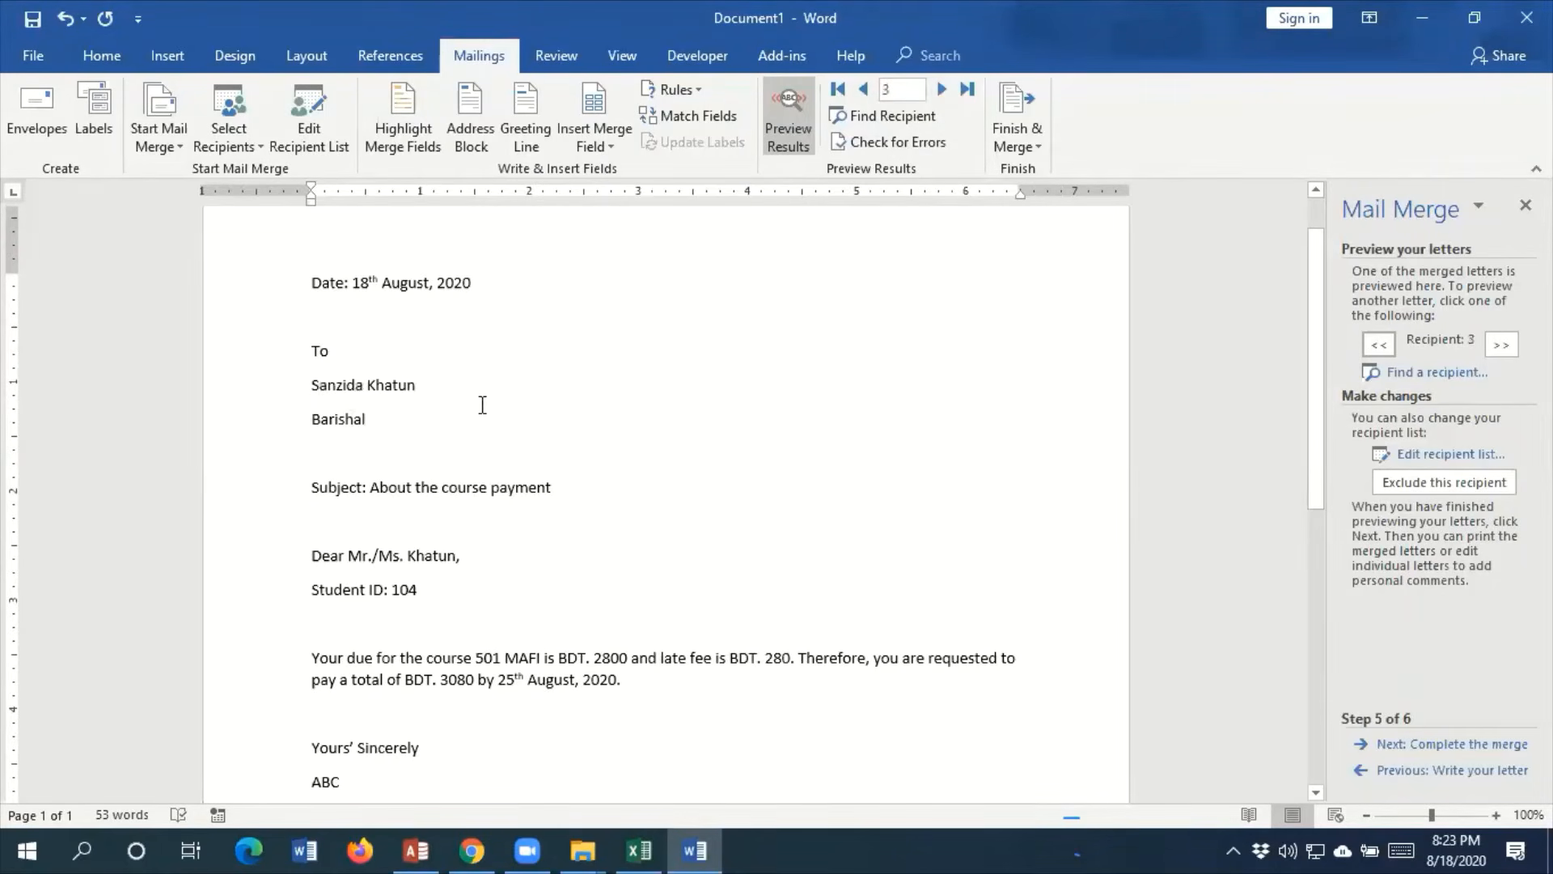
pyautogui.click(941, 90)
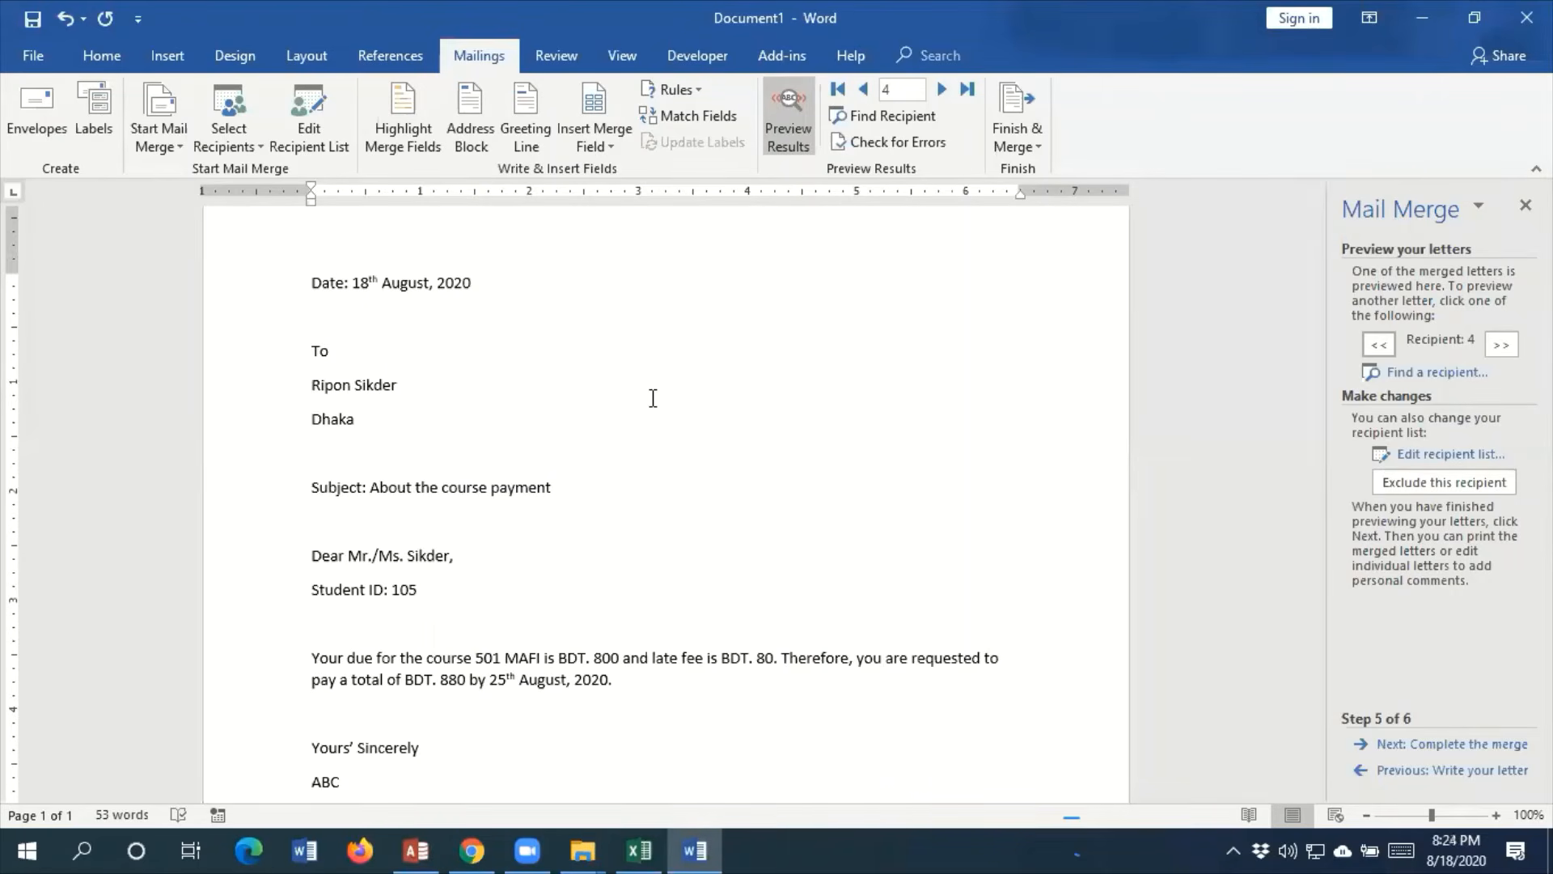
pyautogui.scroll(-1, 653, 397)
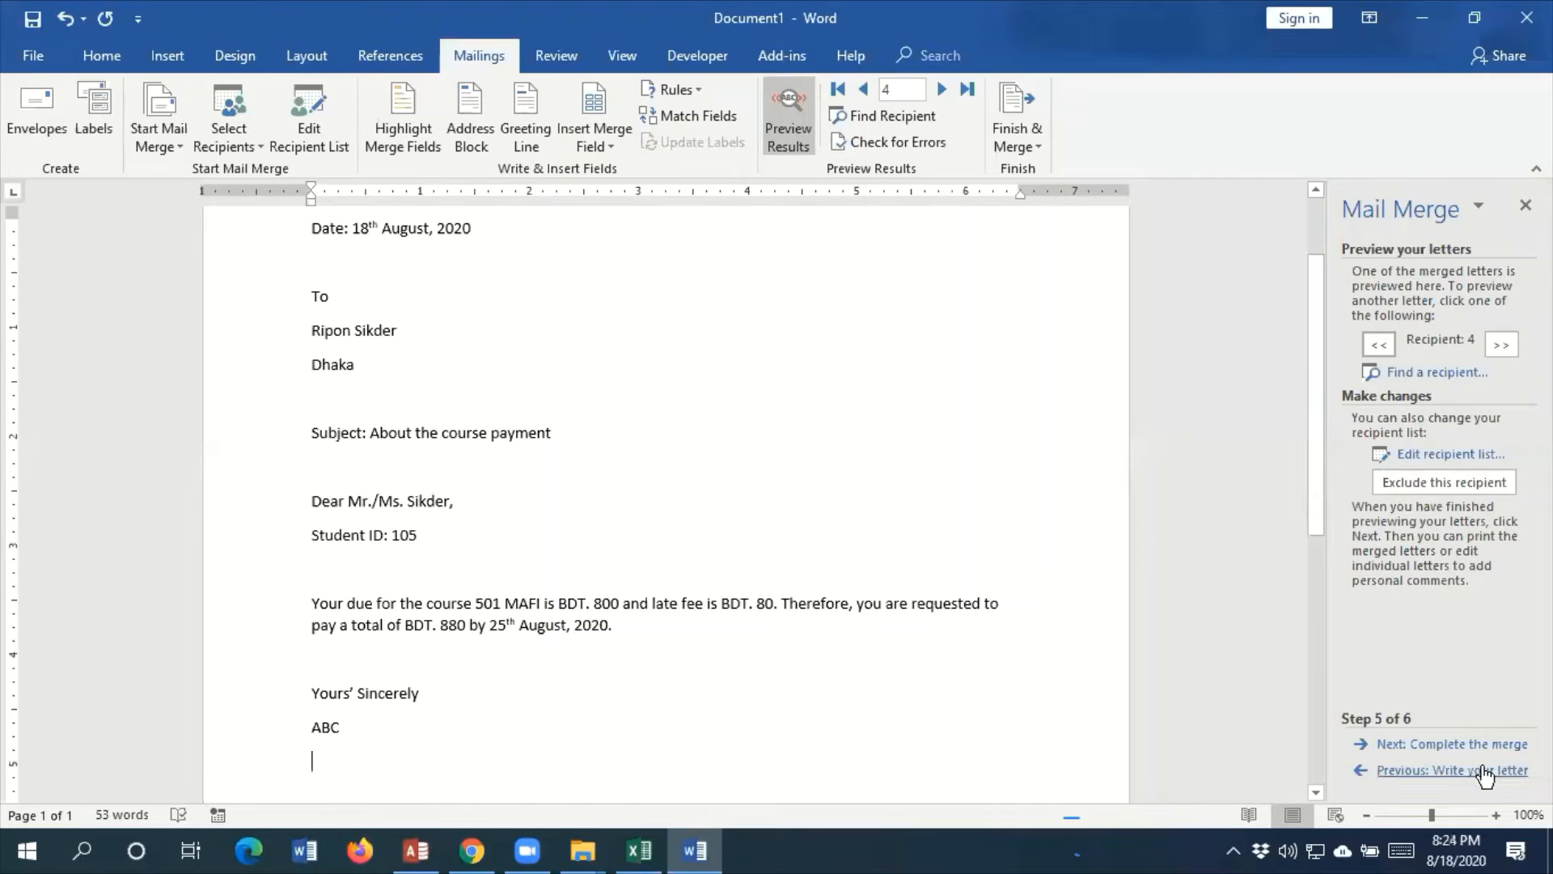
pyautogui.scroll(2, 421, 489)
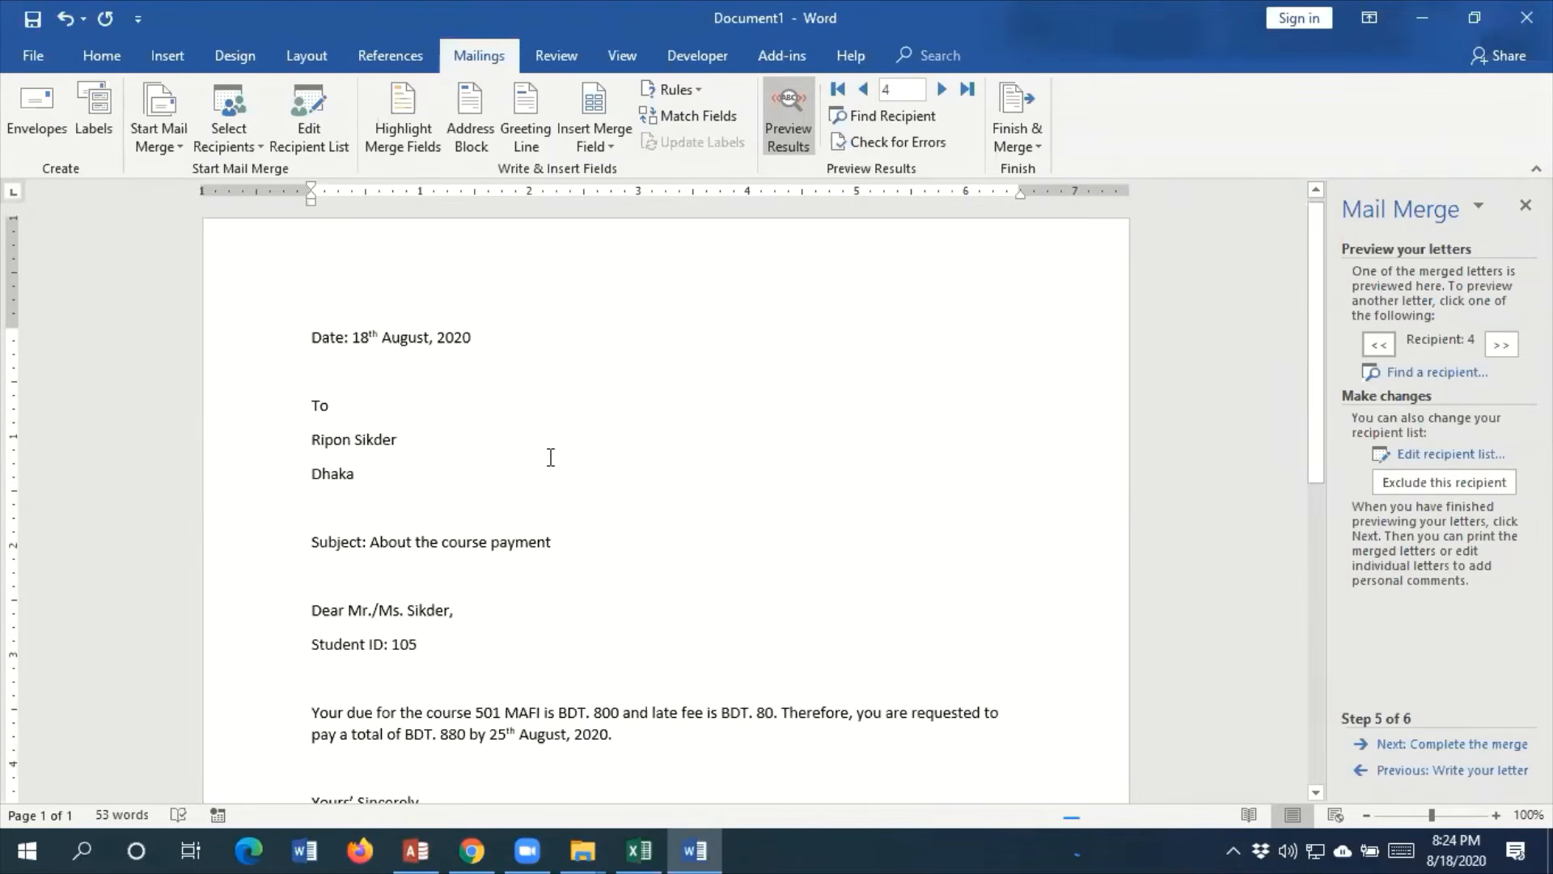
# Change the "To" line to "Too" in the previewed letter and advance the wizard to completing the merge
pyautogui.click(1465, 746)
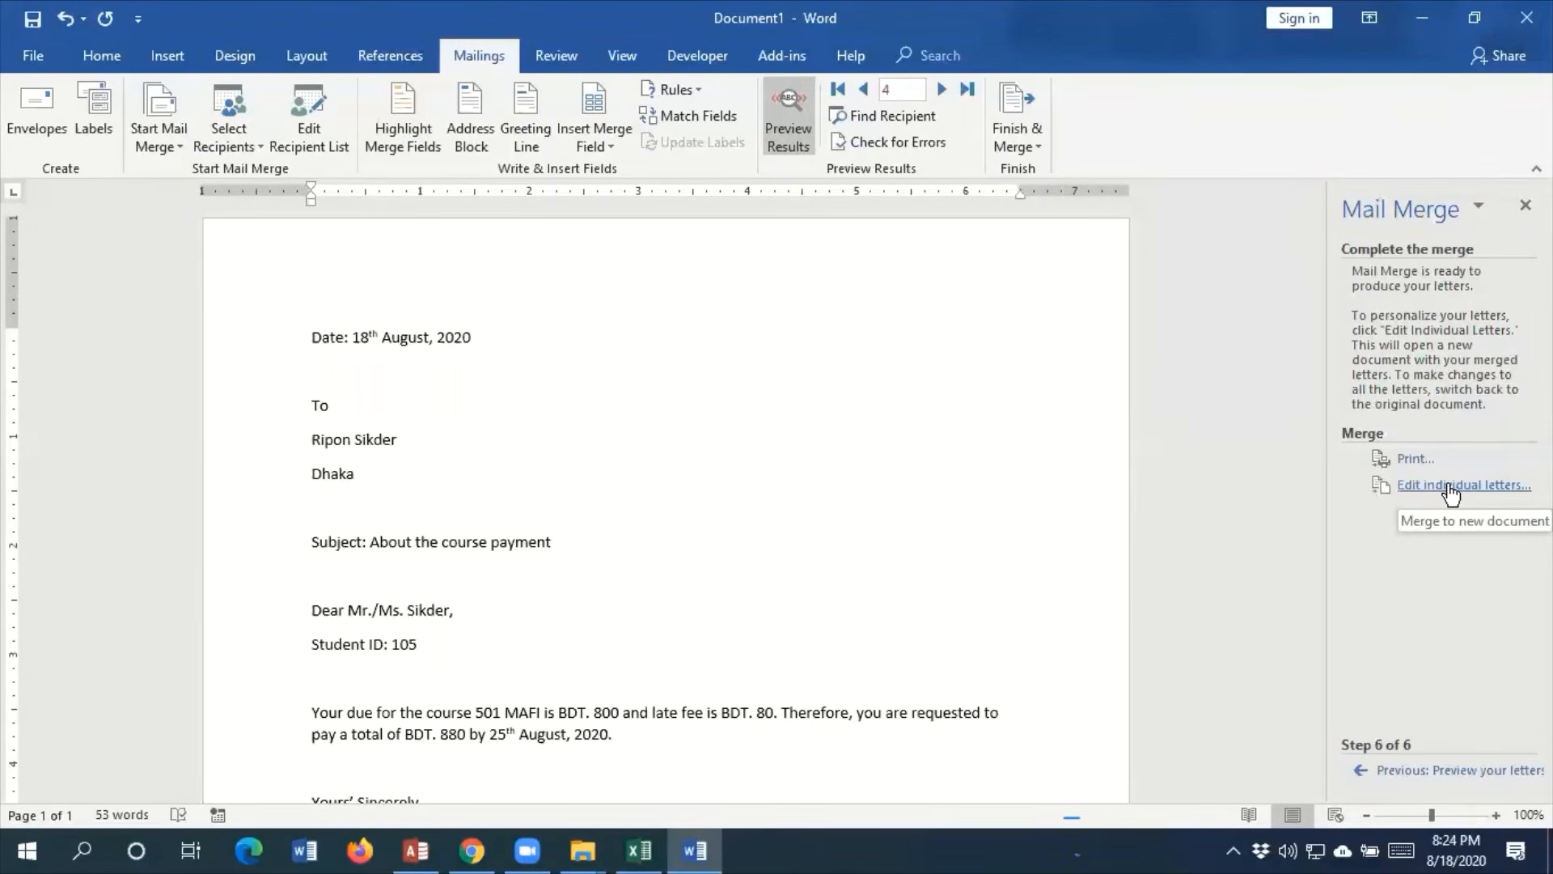
pyautogui.click(1422, 771)
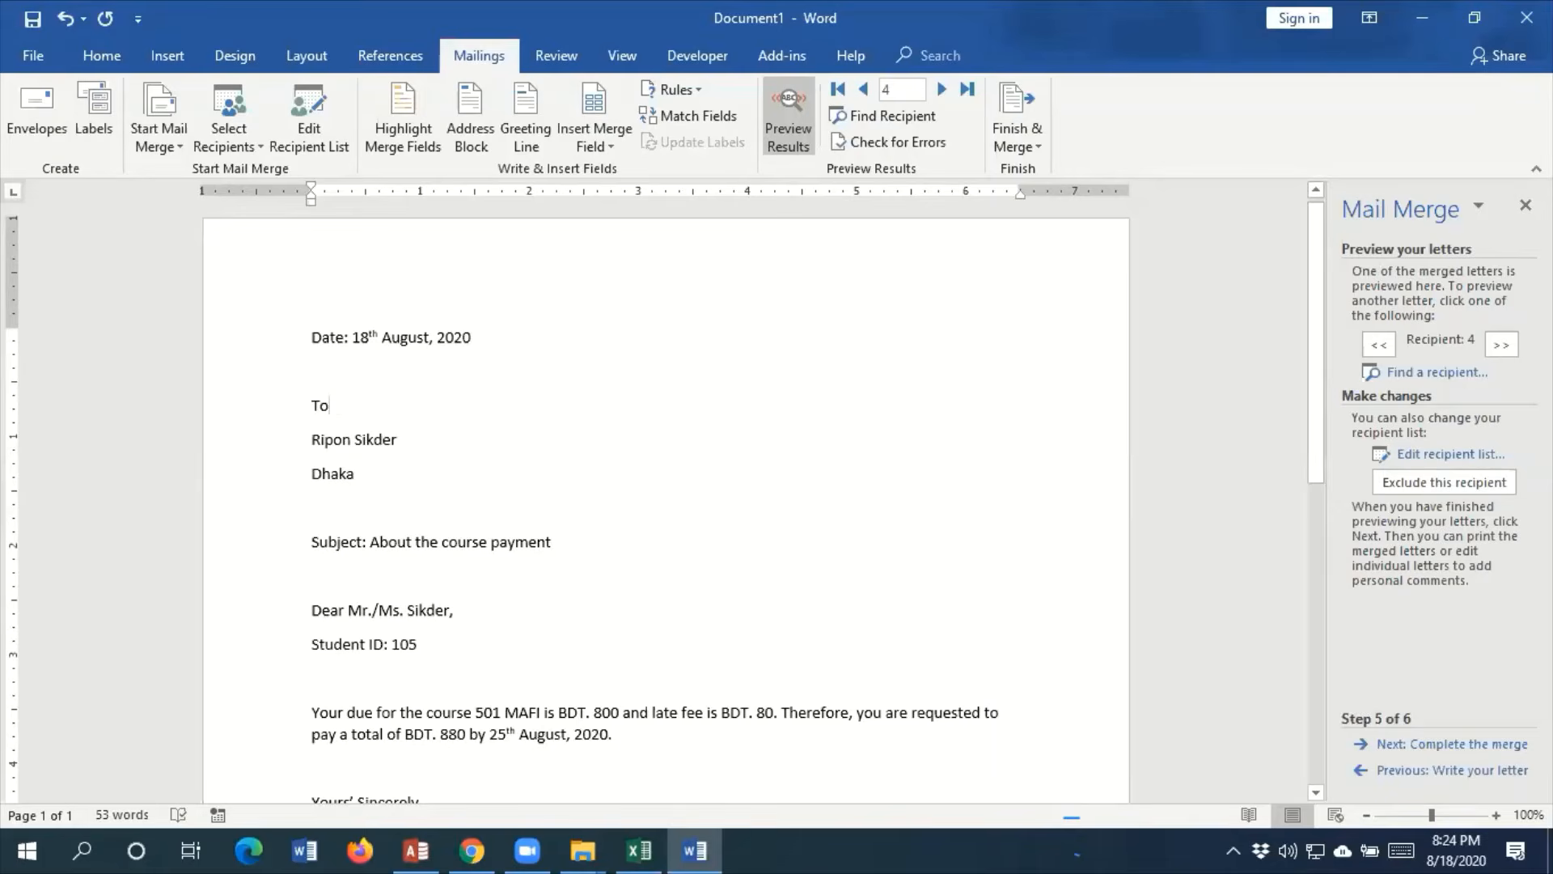
pyautogui.click(331, 404)
pyautogui.write('o')
pyautogui.click(1493, 744)
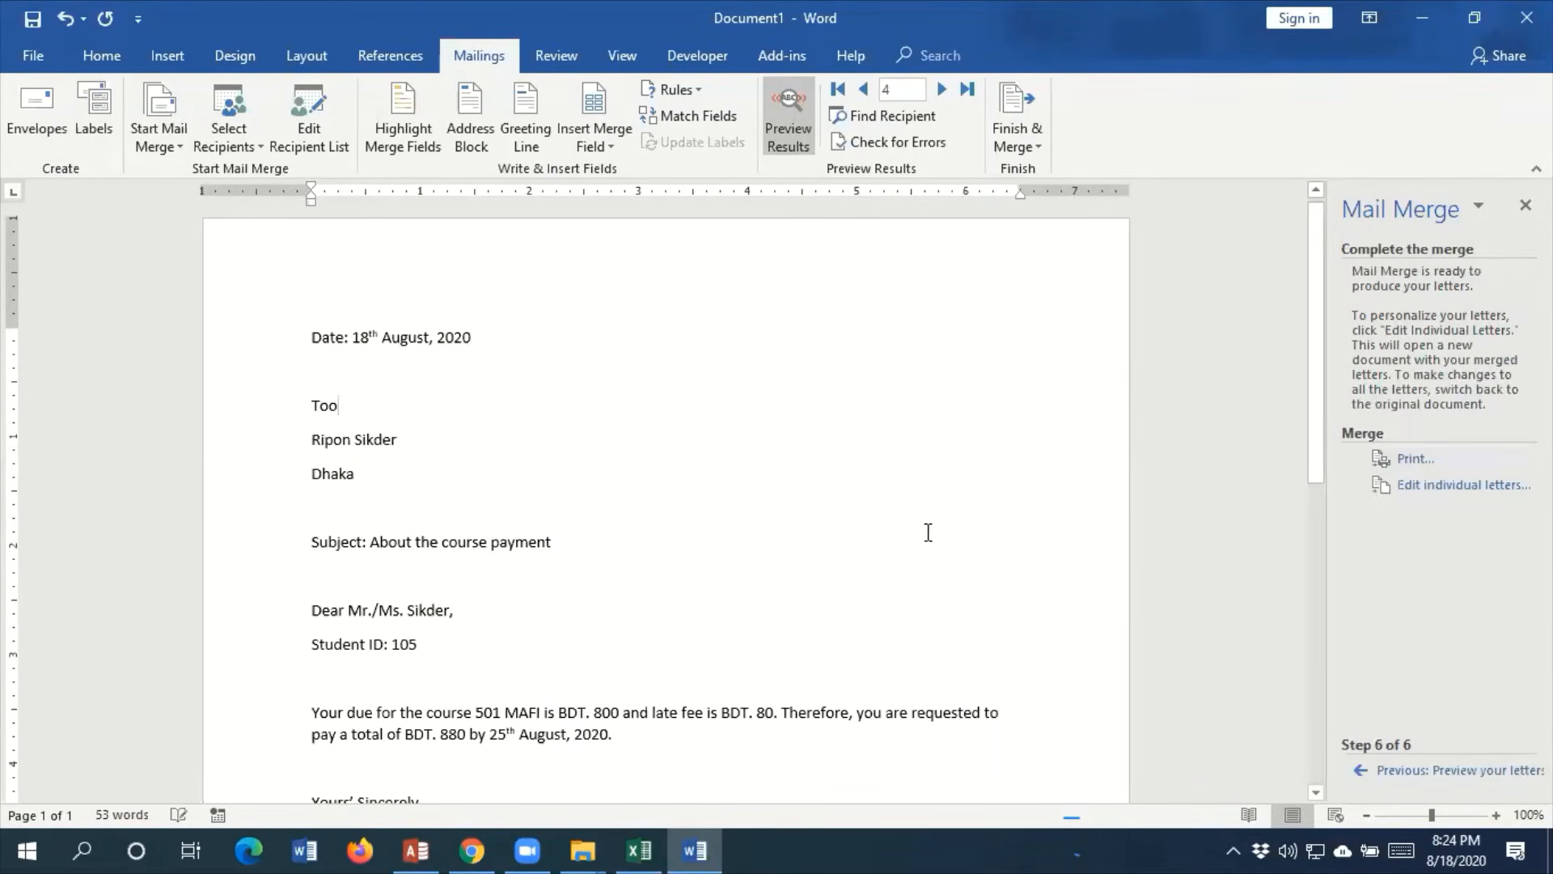
# Compare the "Too" line across the following recipients' letters, returning to recipient 4 and the wizard's letter preview stage
pyautogui.click(941, 89)
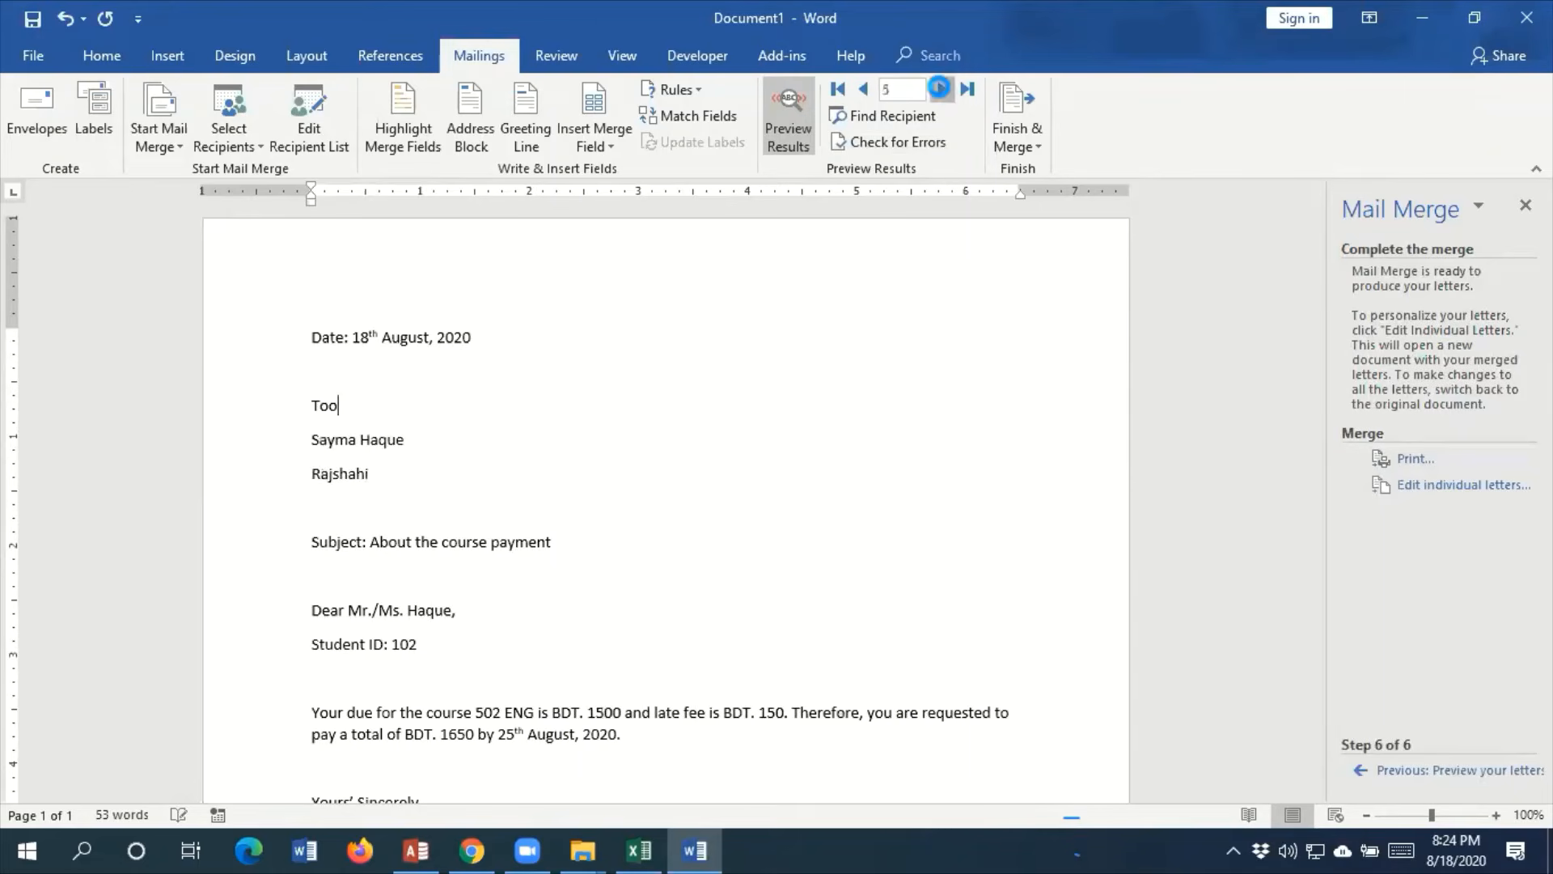
pyautogui.click(941, 89)
pyautogui.click(863, 89)
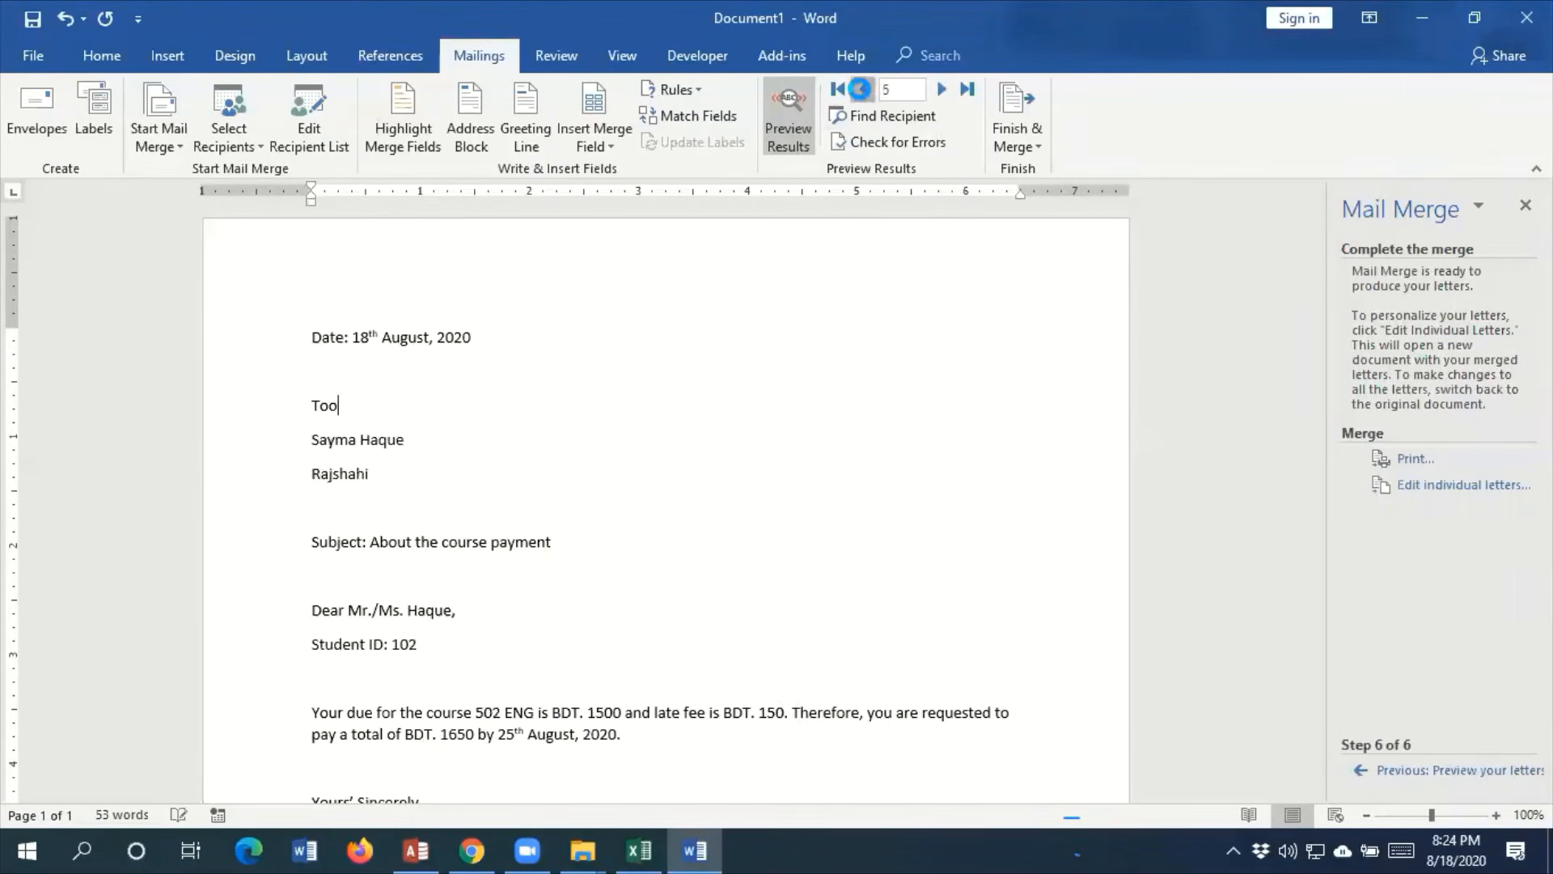
pyautogui.click(863, 89)
pyautogui.click(1488, 769)
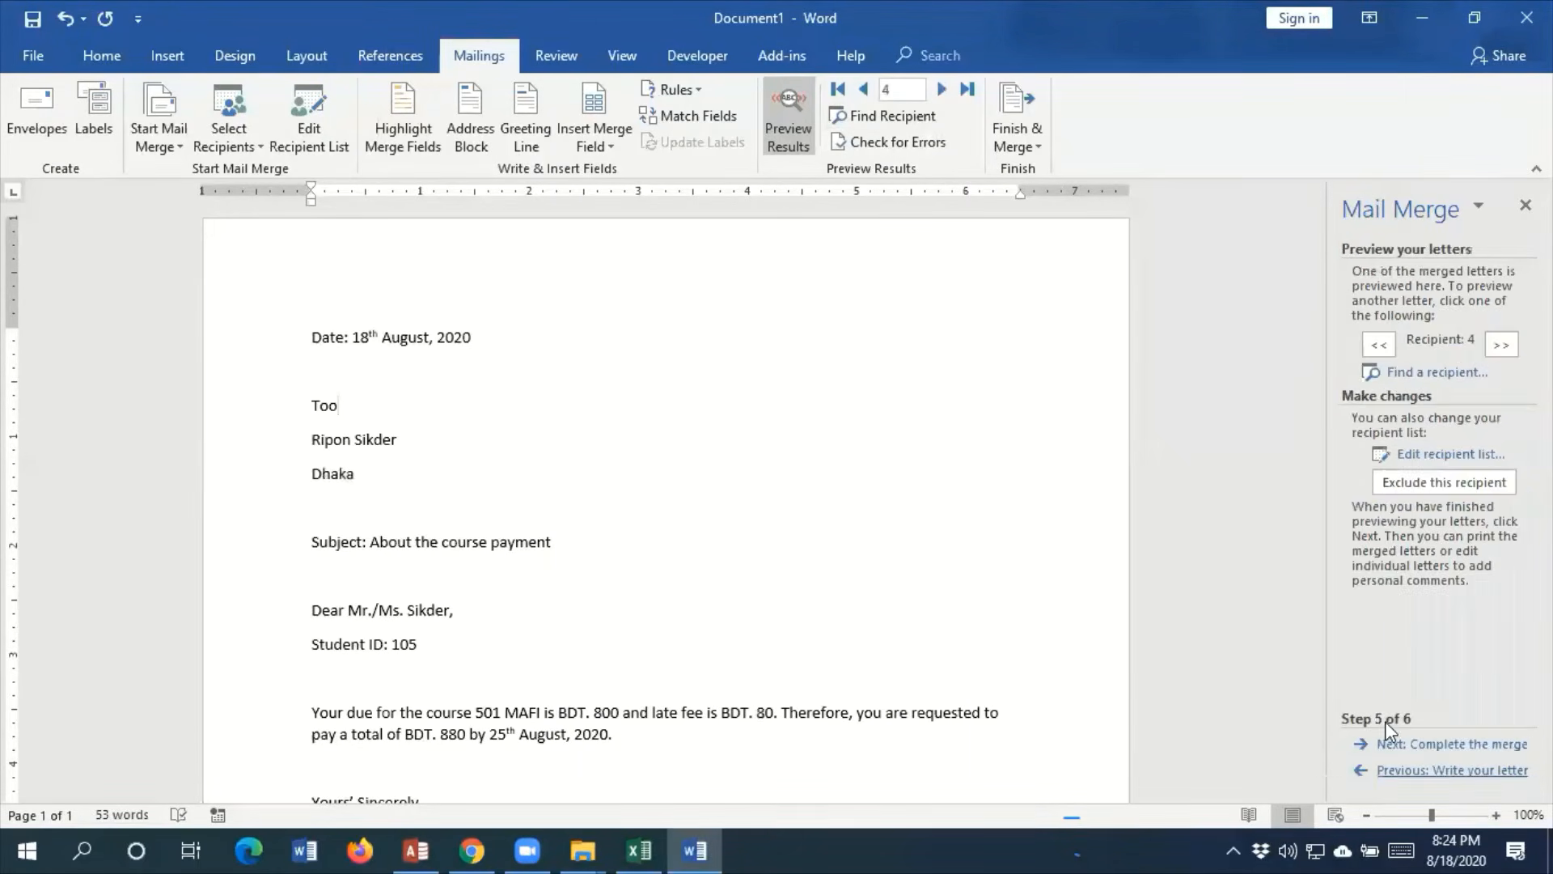
# Correct the "Too" line back to "To", complete the merge and merge all records into a new document of individual letters
pyautogui.press('BackSpace')
pyautogui.click(1503, 746)
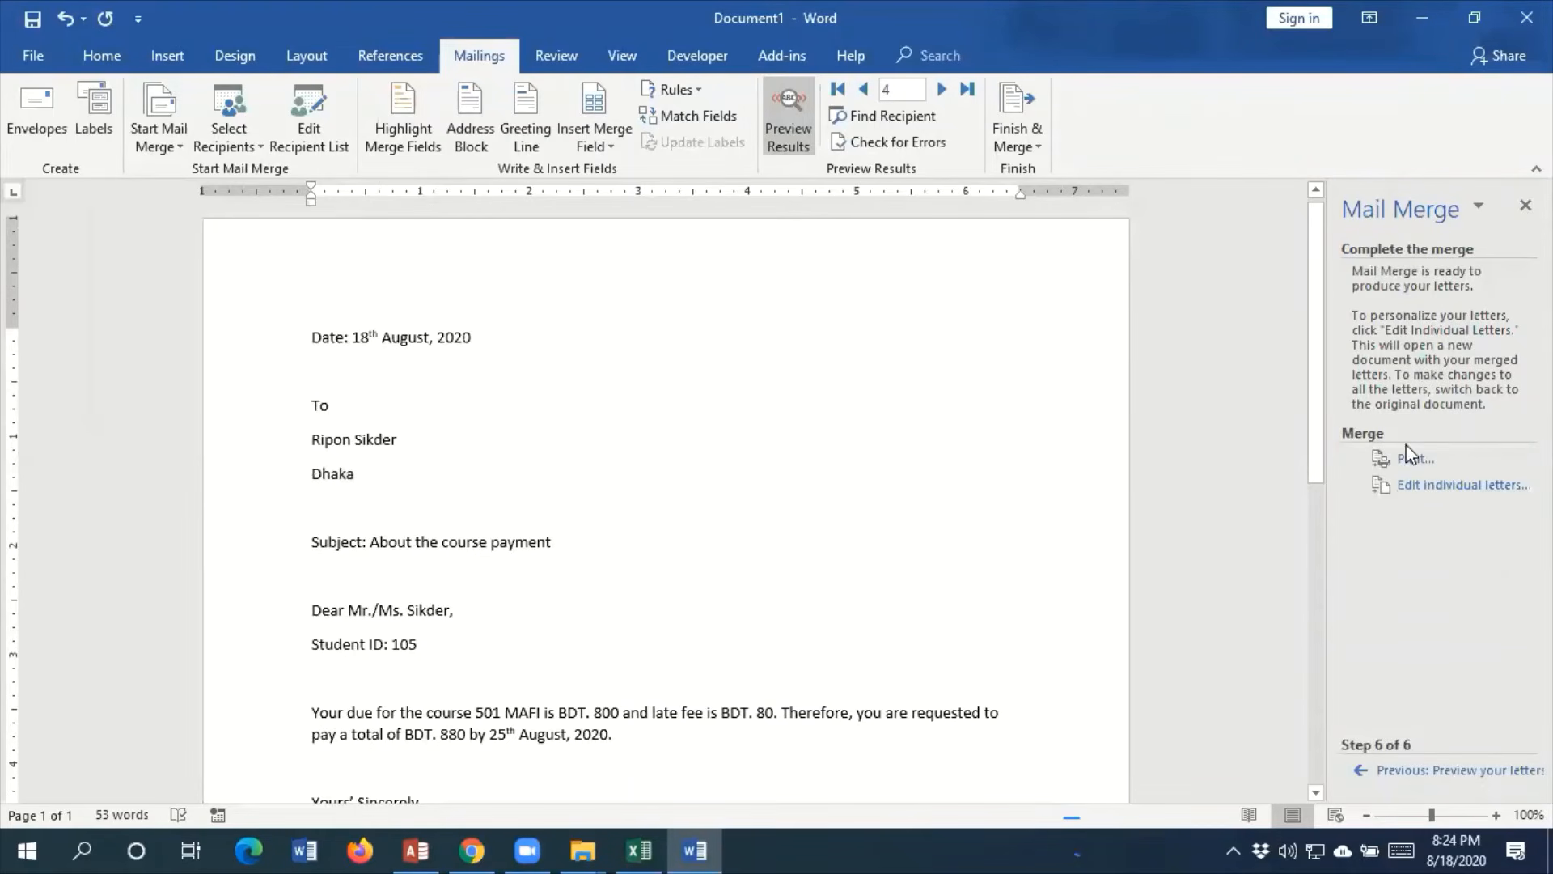
pyautogui.click(1449, 488)
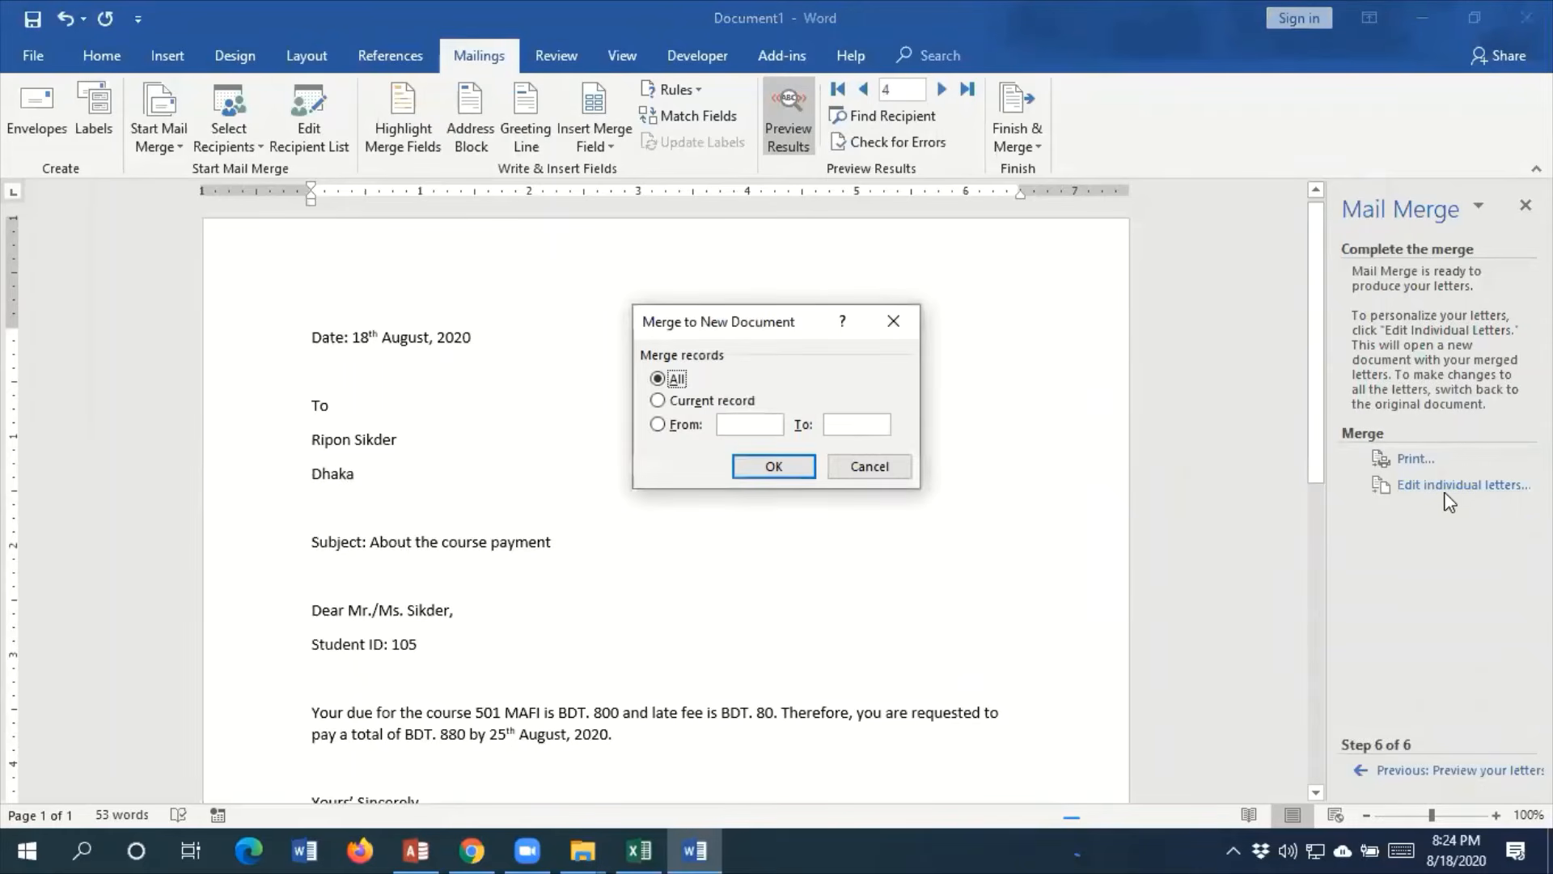
pyautogui.click(771, 467)
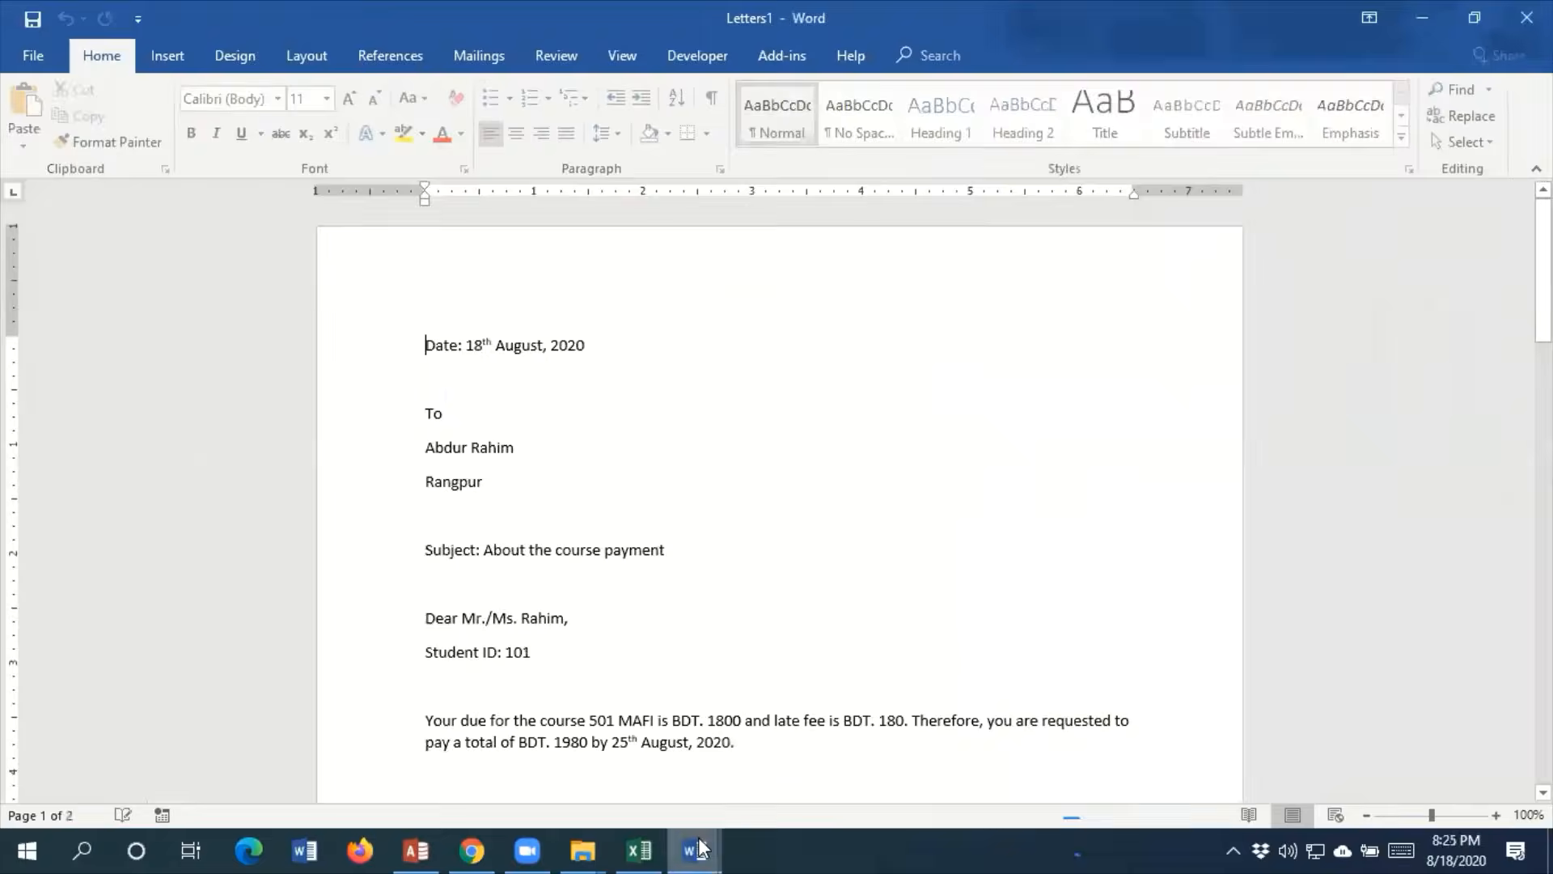
# Compare the original letter in Document1 with the merged Letters1 document and look through all its letters to the last page
pyautogui.moveTo(701, 850)
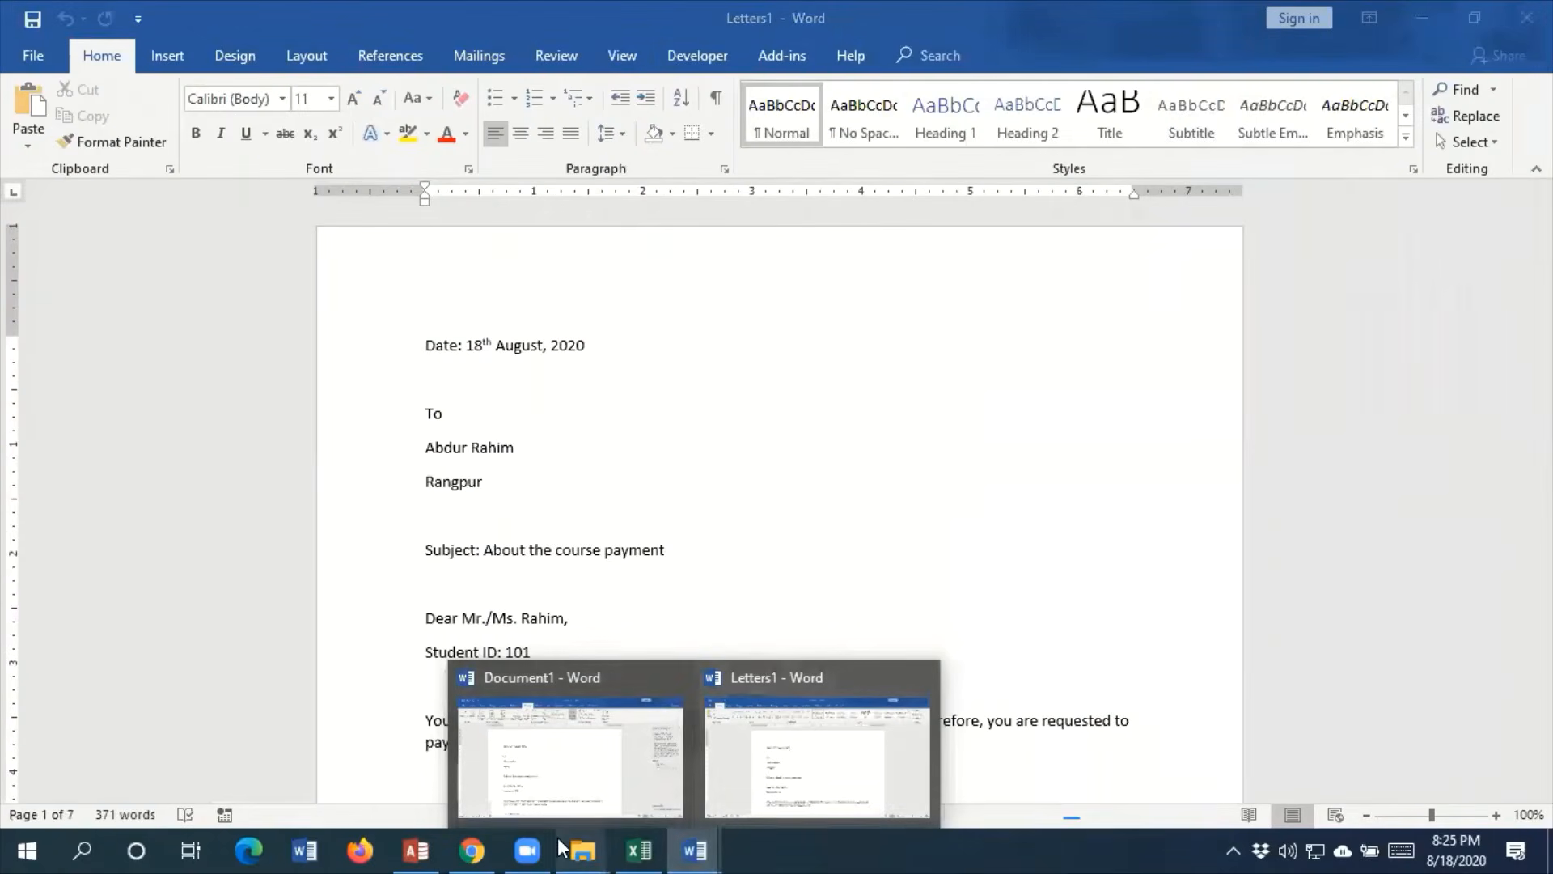
pyautogui.click(590, 779)
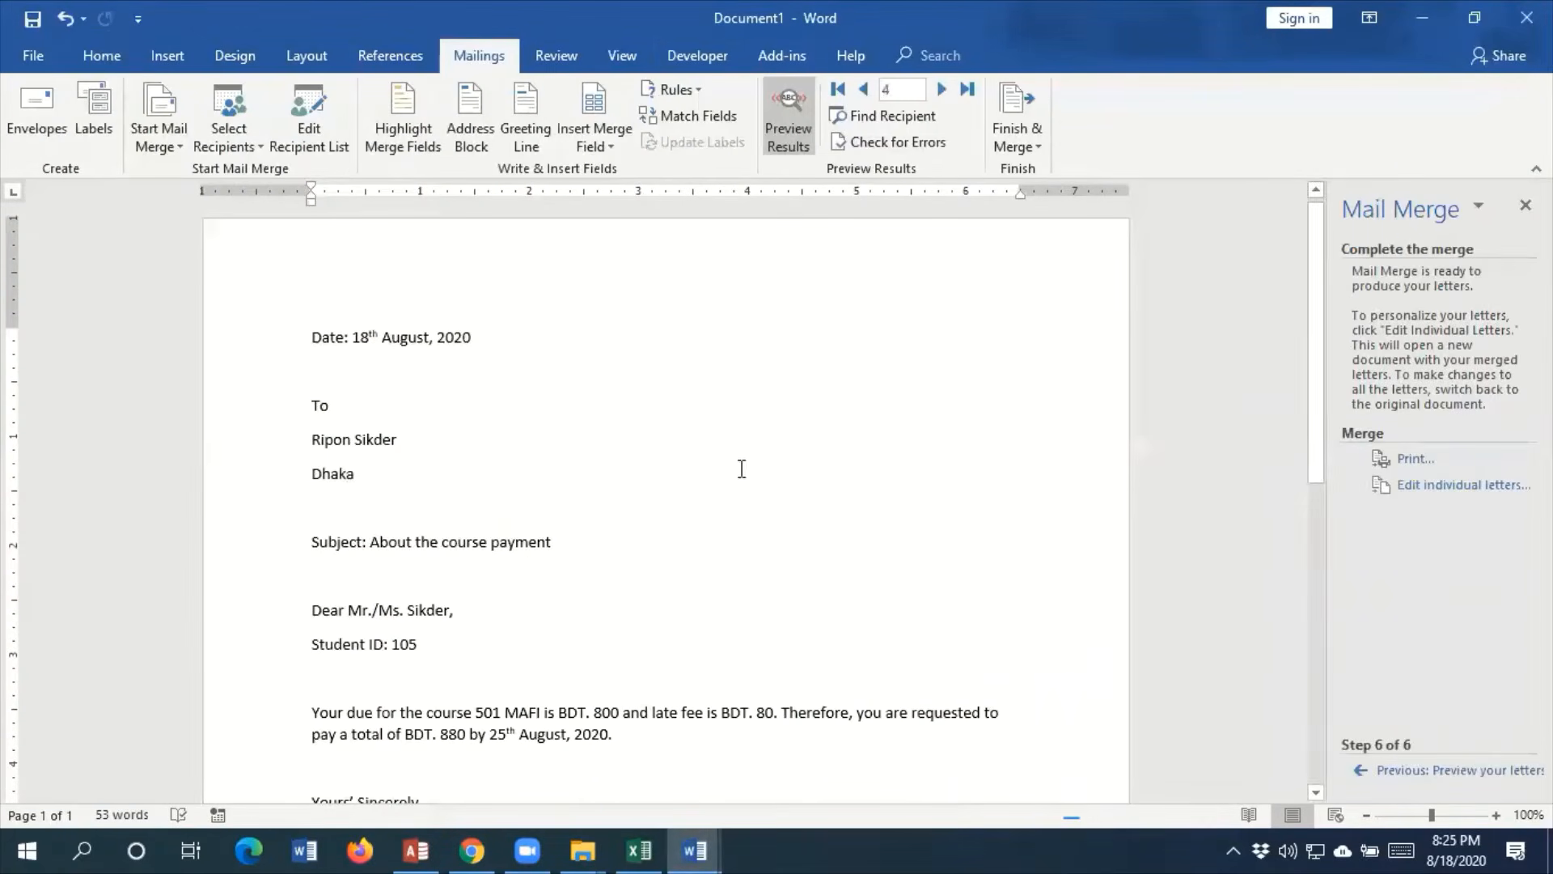
pyautogui.moveTo(694, 850)
pyautogui.click(856, 771)
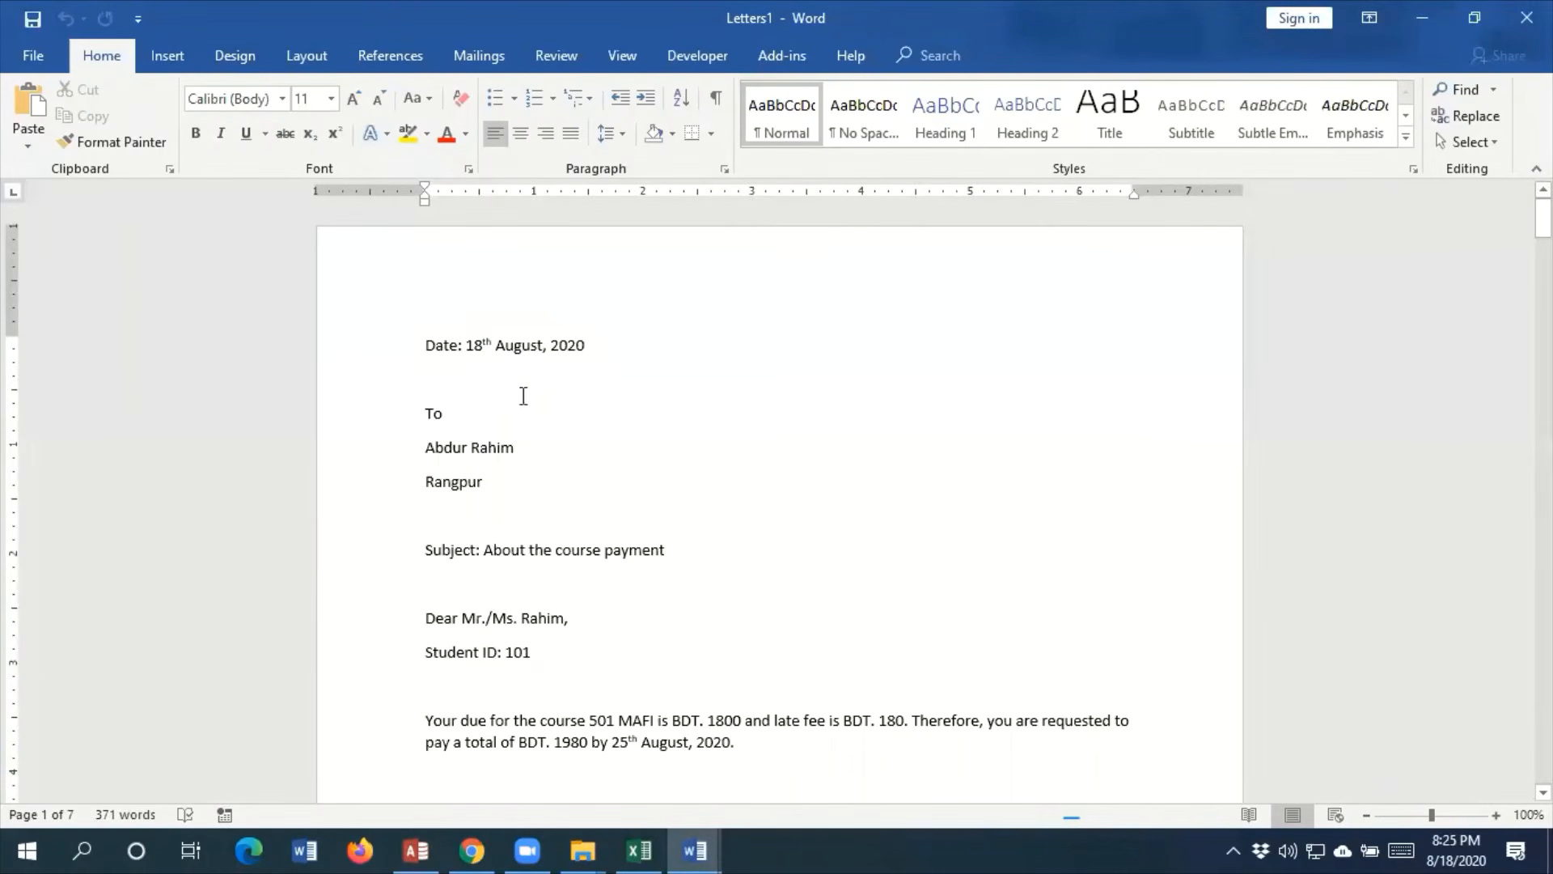
pyautogui.scroll(-3, 707, 476)
pyautogui.scroll(-20, 707, 476)
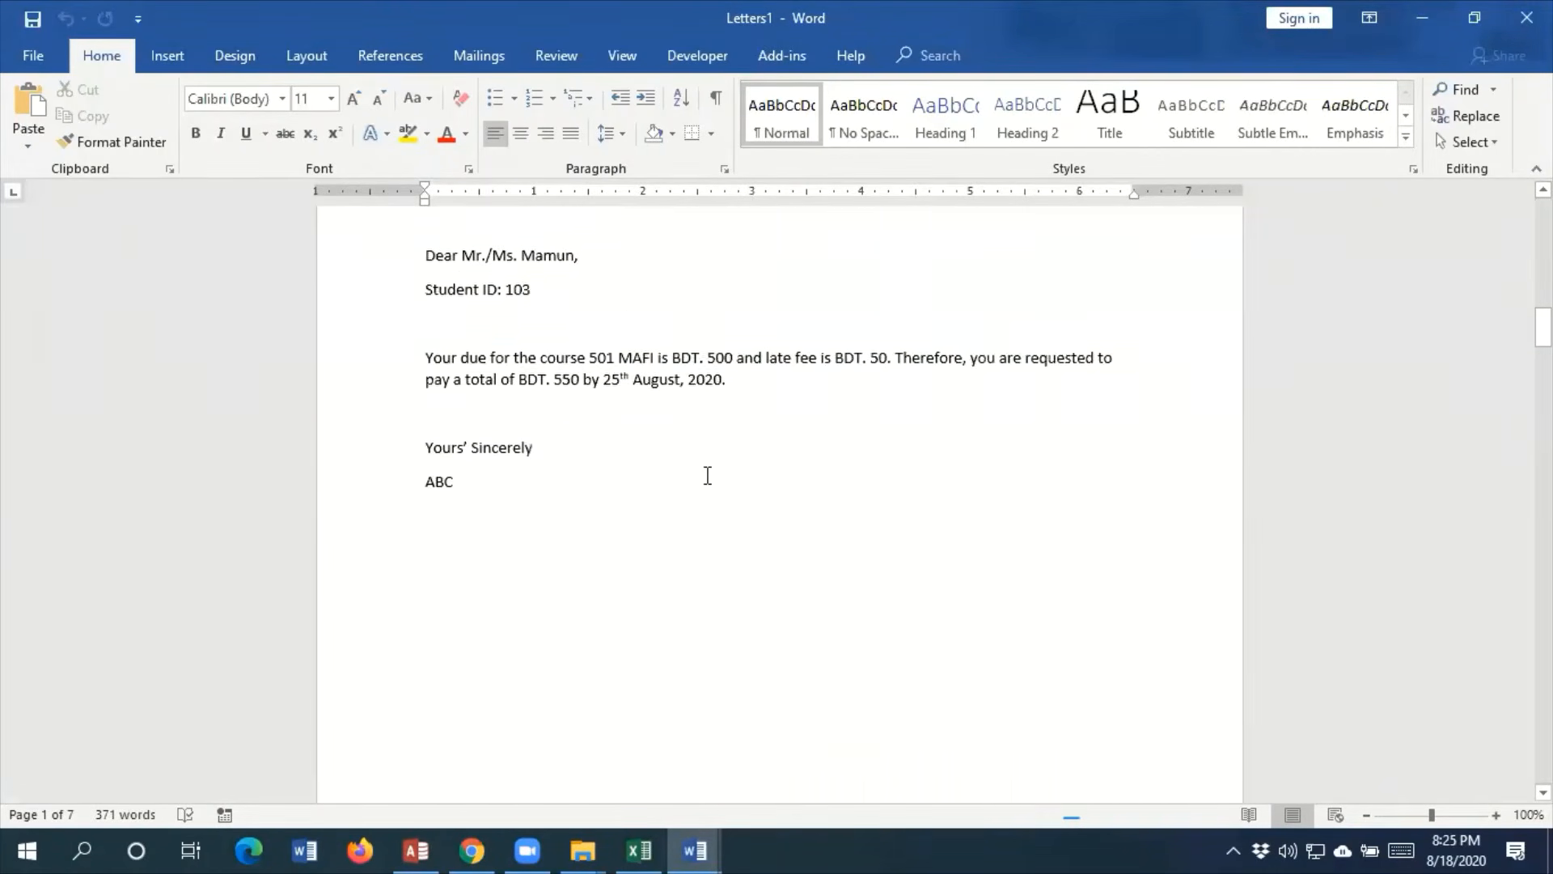
pyautogui.scroll(-20, 707, 476)
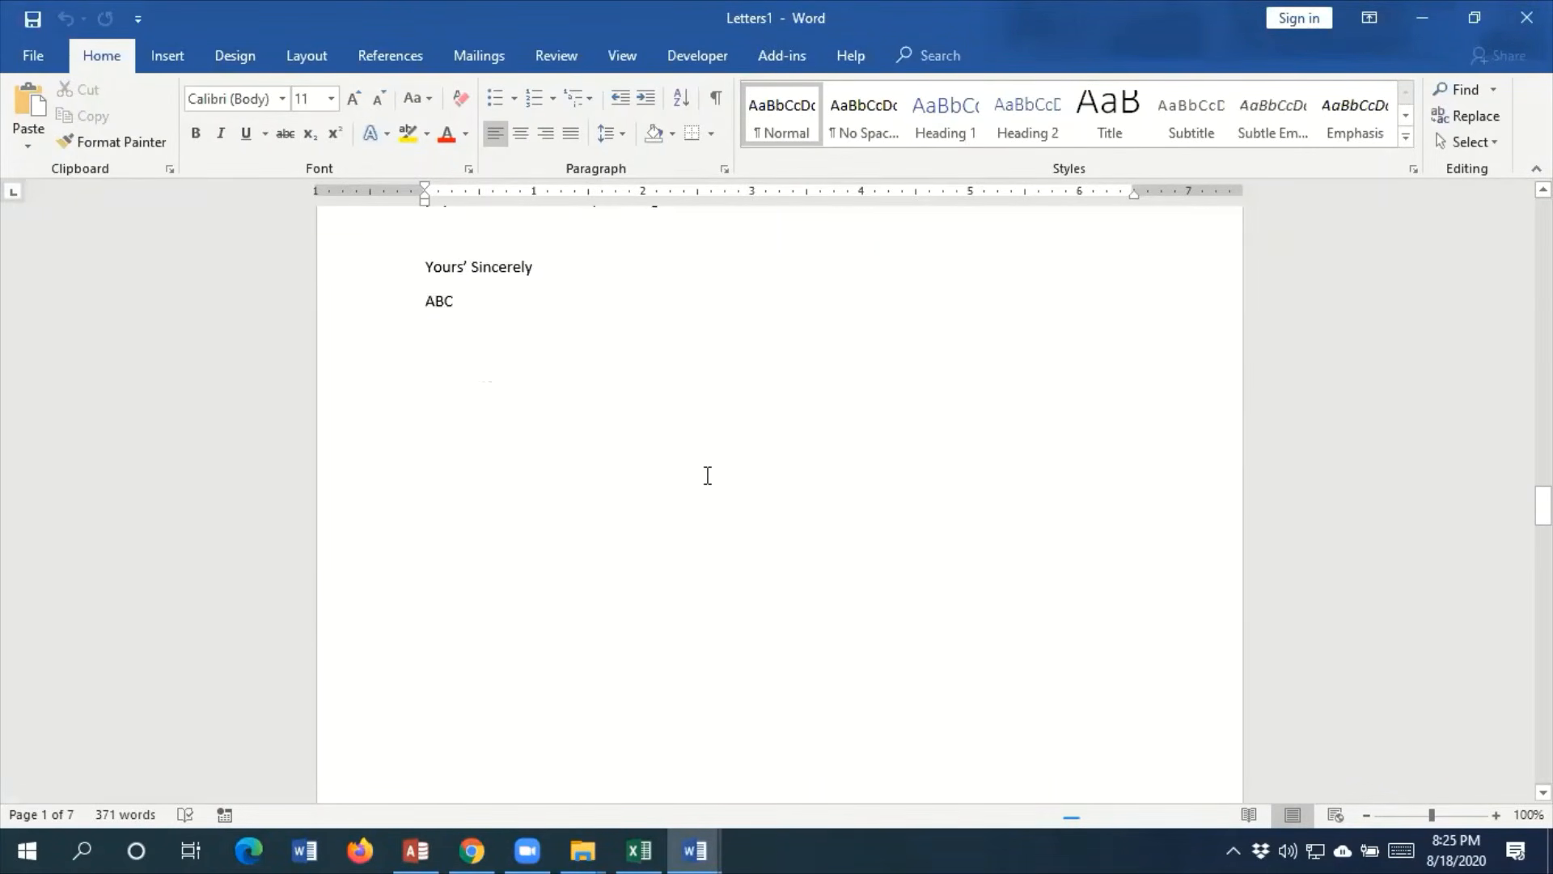
pyautogui.scroll(-20, 707, 475)
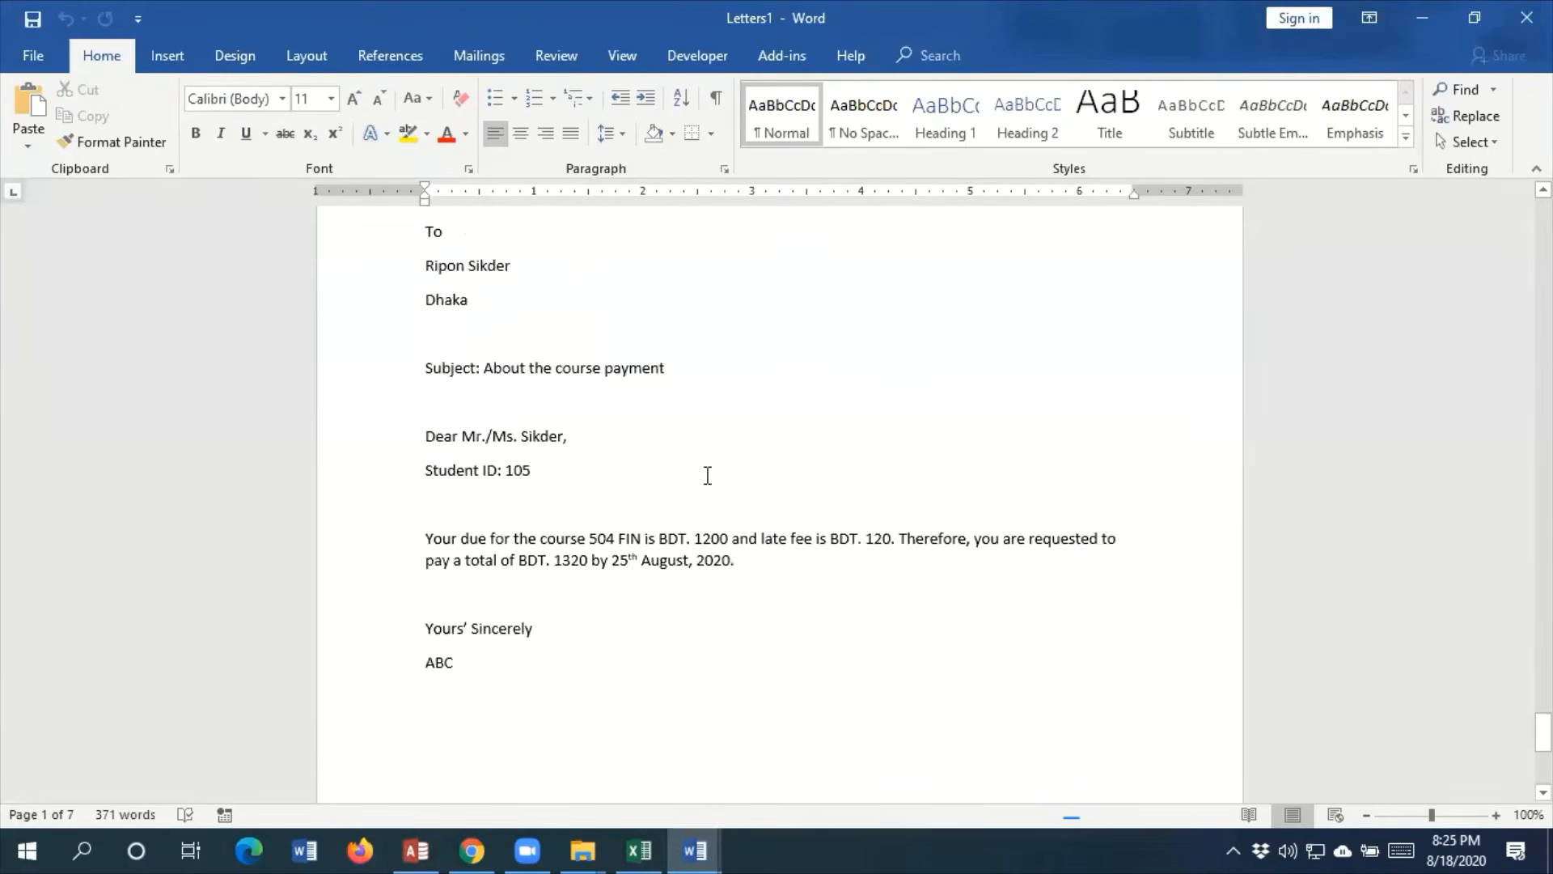
# Change the salutation "Mr./Ms." to "Mr." in the 504 FIN letter on page 7
pyautogui.scroll(8, 707, 476)
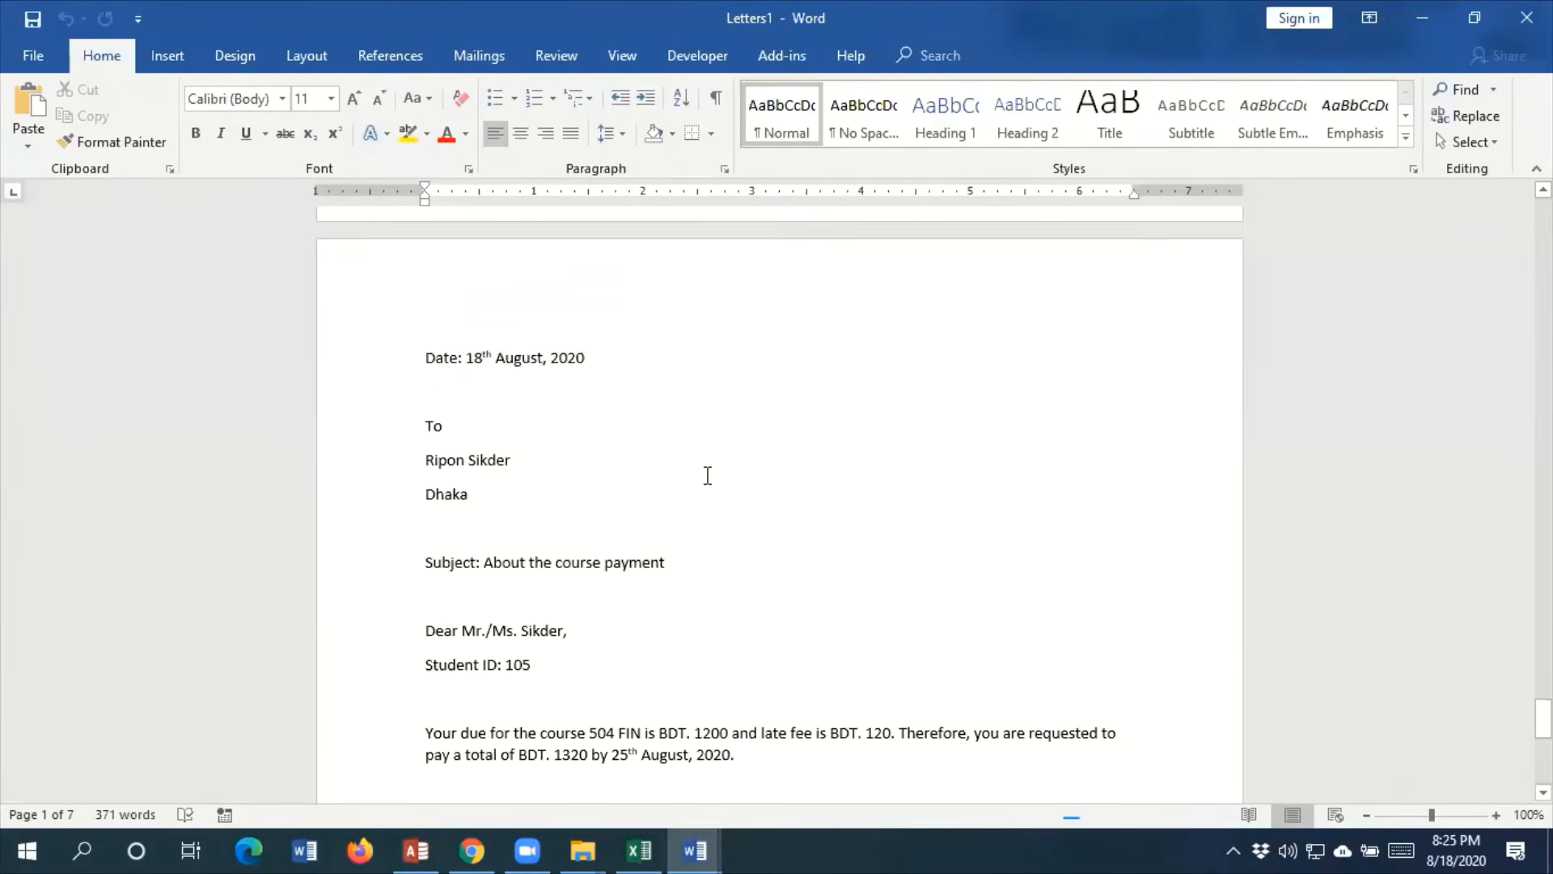
pyautogui.scroll(-2, 707, 475)
pyautogui.click(524, 469)
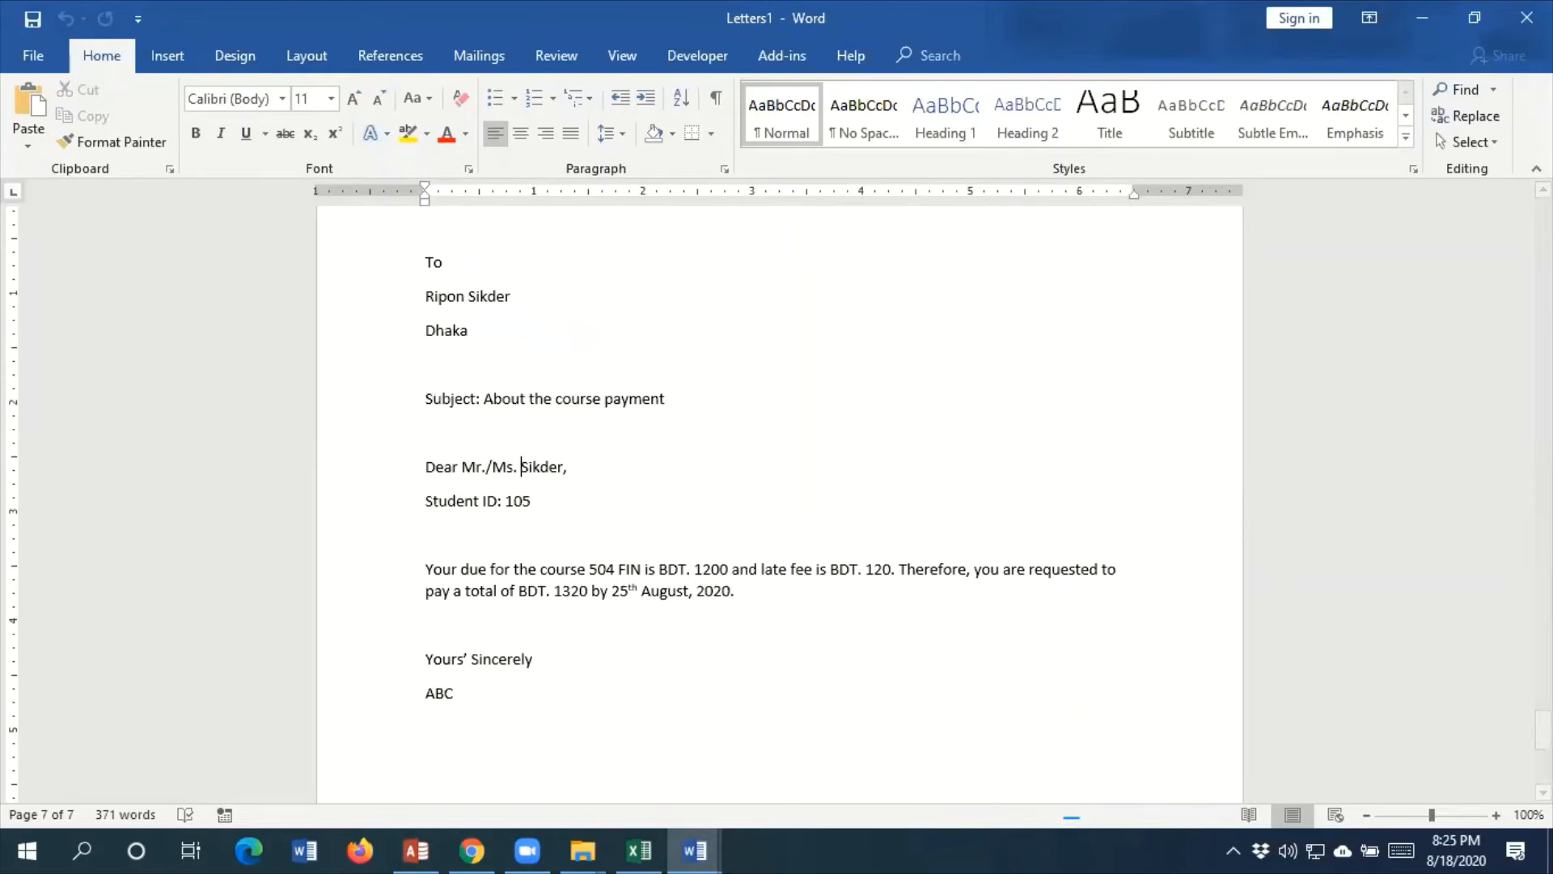
pyautogui.press('BackSpace')
pyautogui.press('BackSpace')
pyautogui.press('BackSpace')
pyautogui.press('BackSpace')
pyautogui.press('BackSpace')
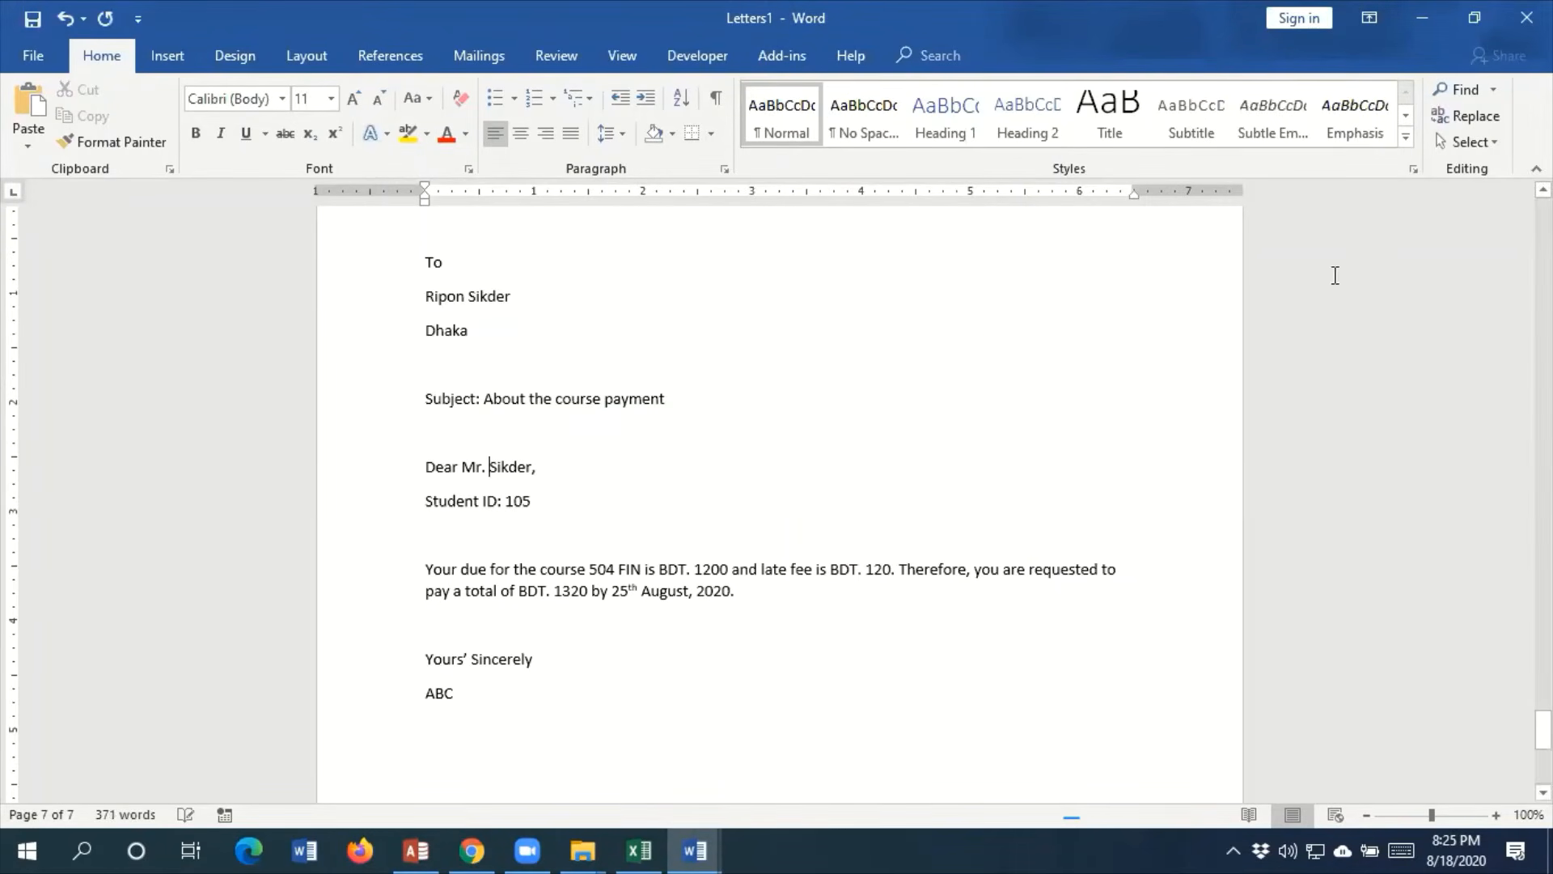
# Change the salutation "Mr./Ms." to "Ms." in the 504 FIN letter on page 6
pyautogui.scroll(8, 985, 326)
pyautogui.scroll(-5, 985, 325)
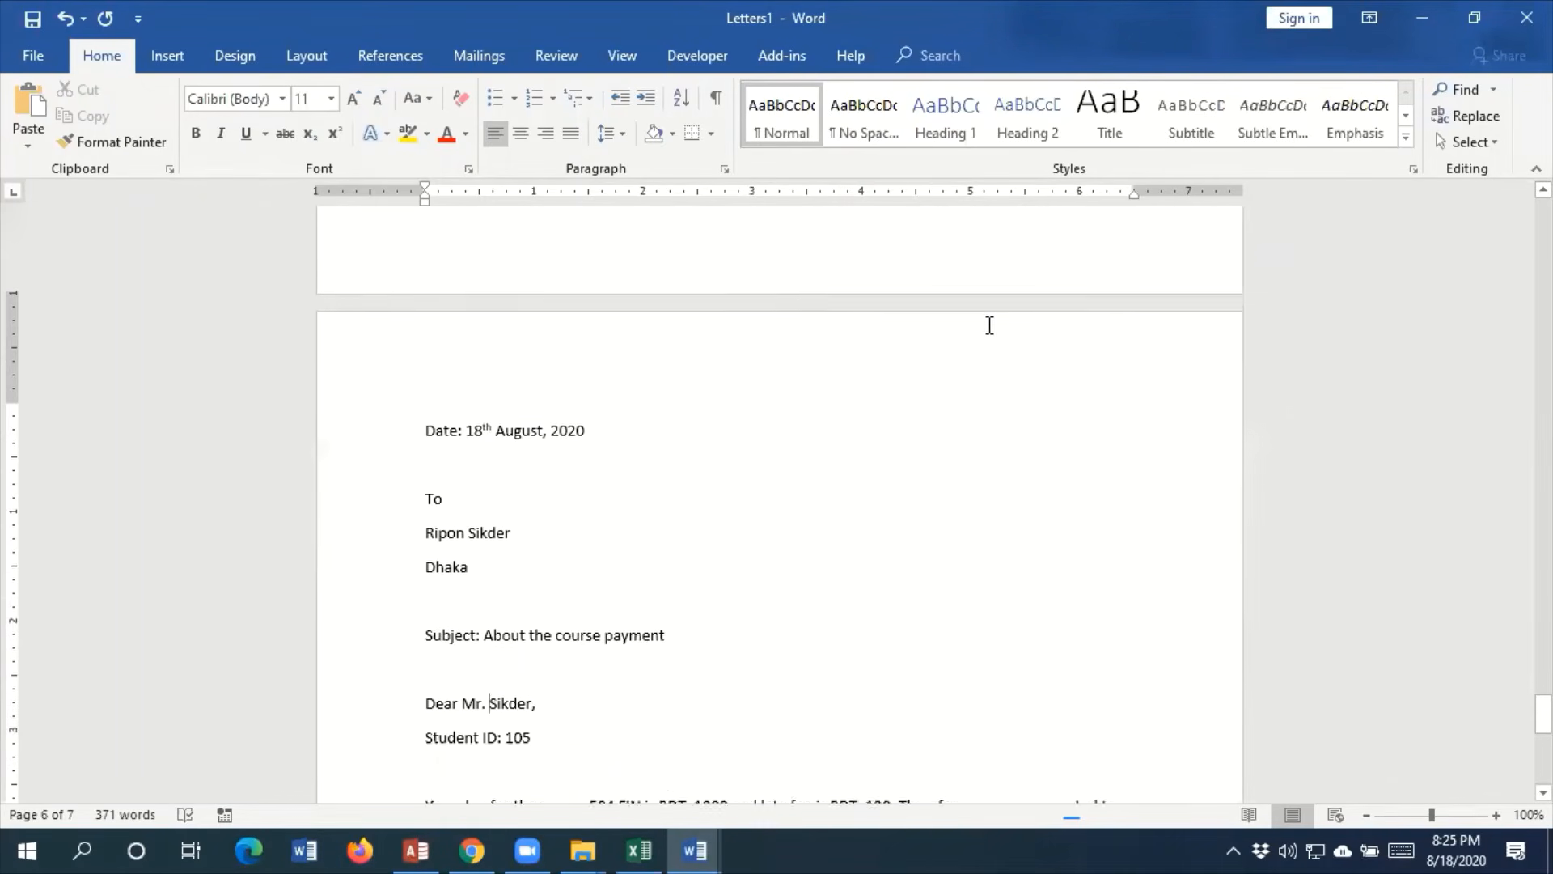
pyautogui.scroll(20, 569, 630)
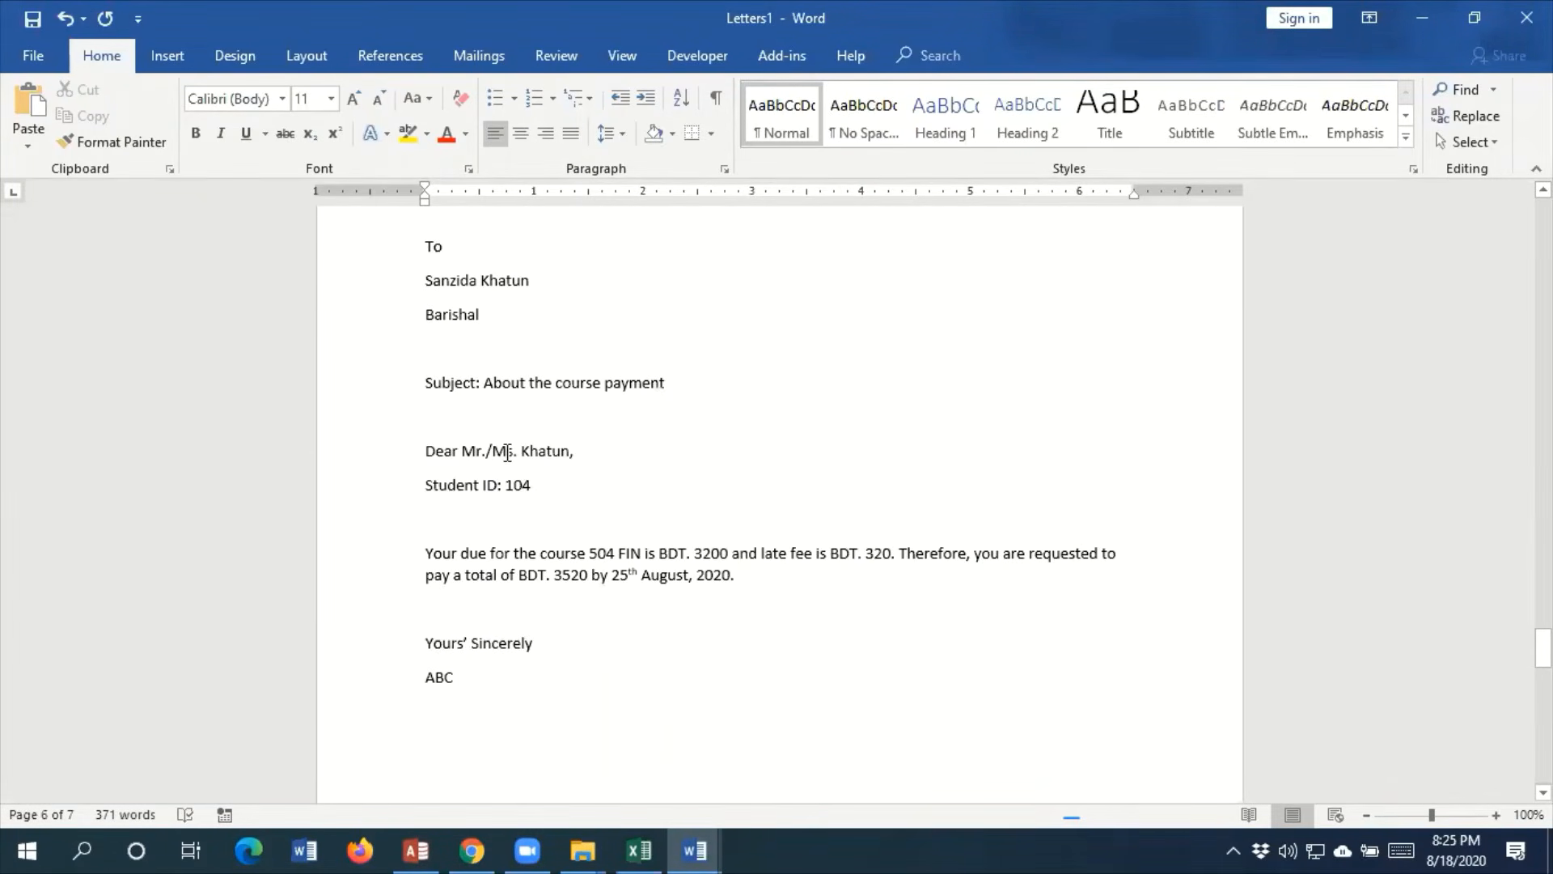
pyautogui.click(494, 450)
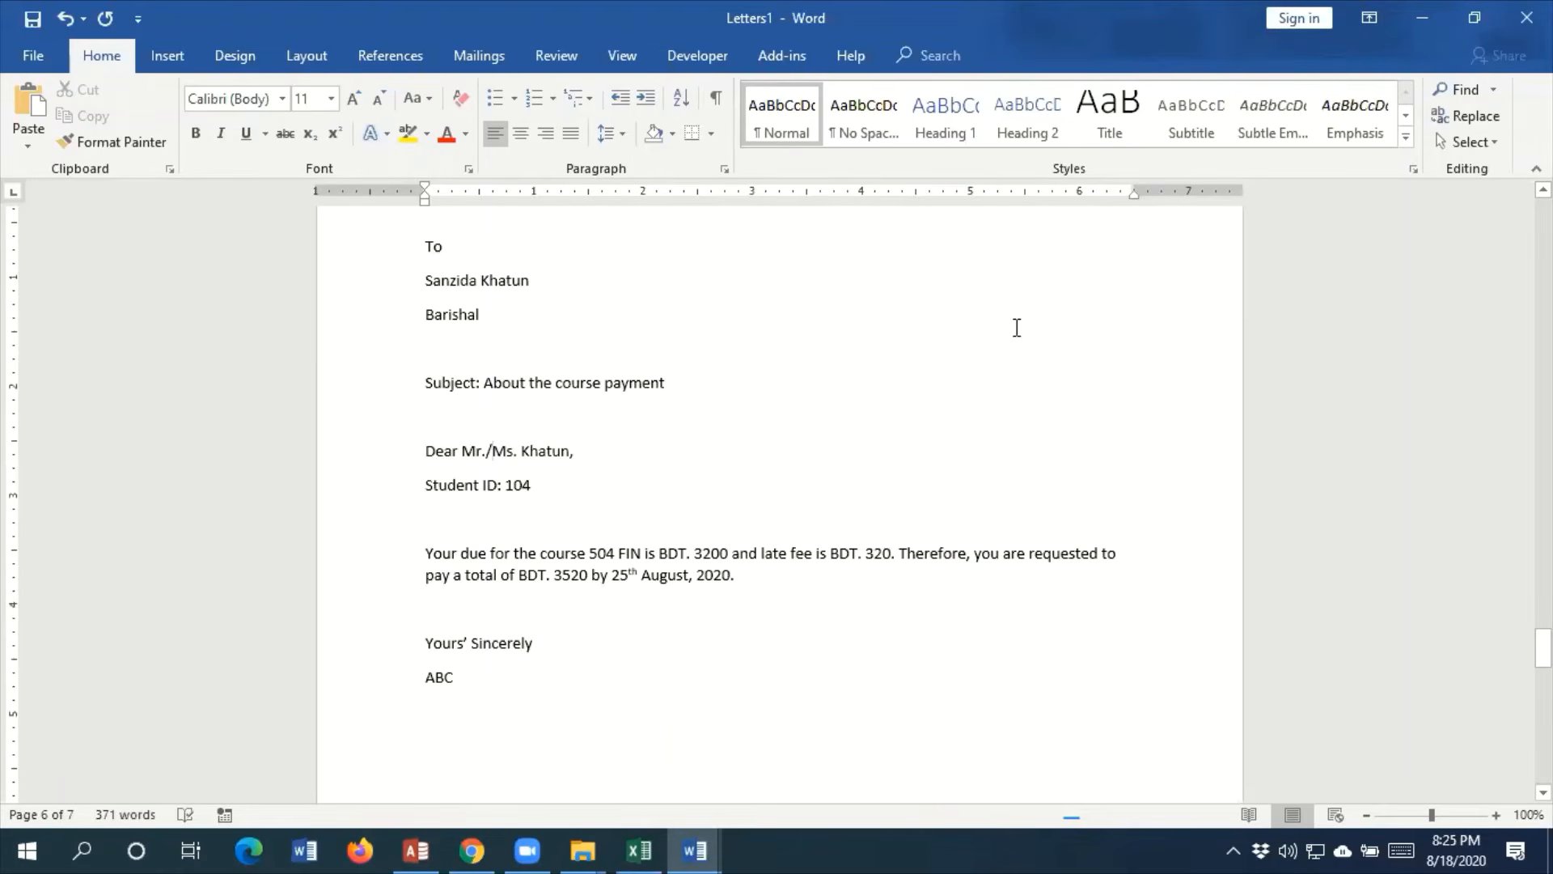
pyautogui.press('BackSpace')
pyautogui.press('BackSpace')
pyautogui.press('BackSpace')
pyautogui.press('BackSpace')
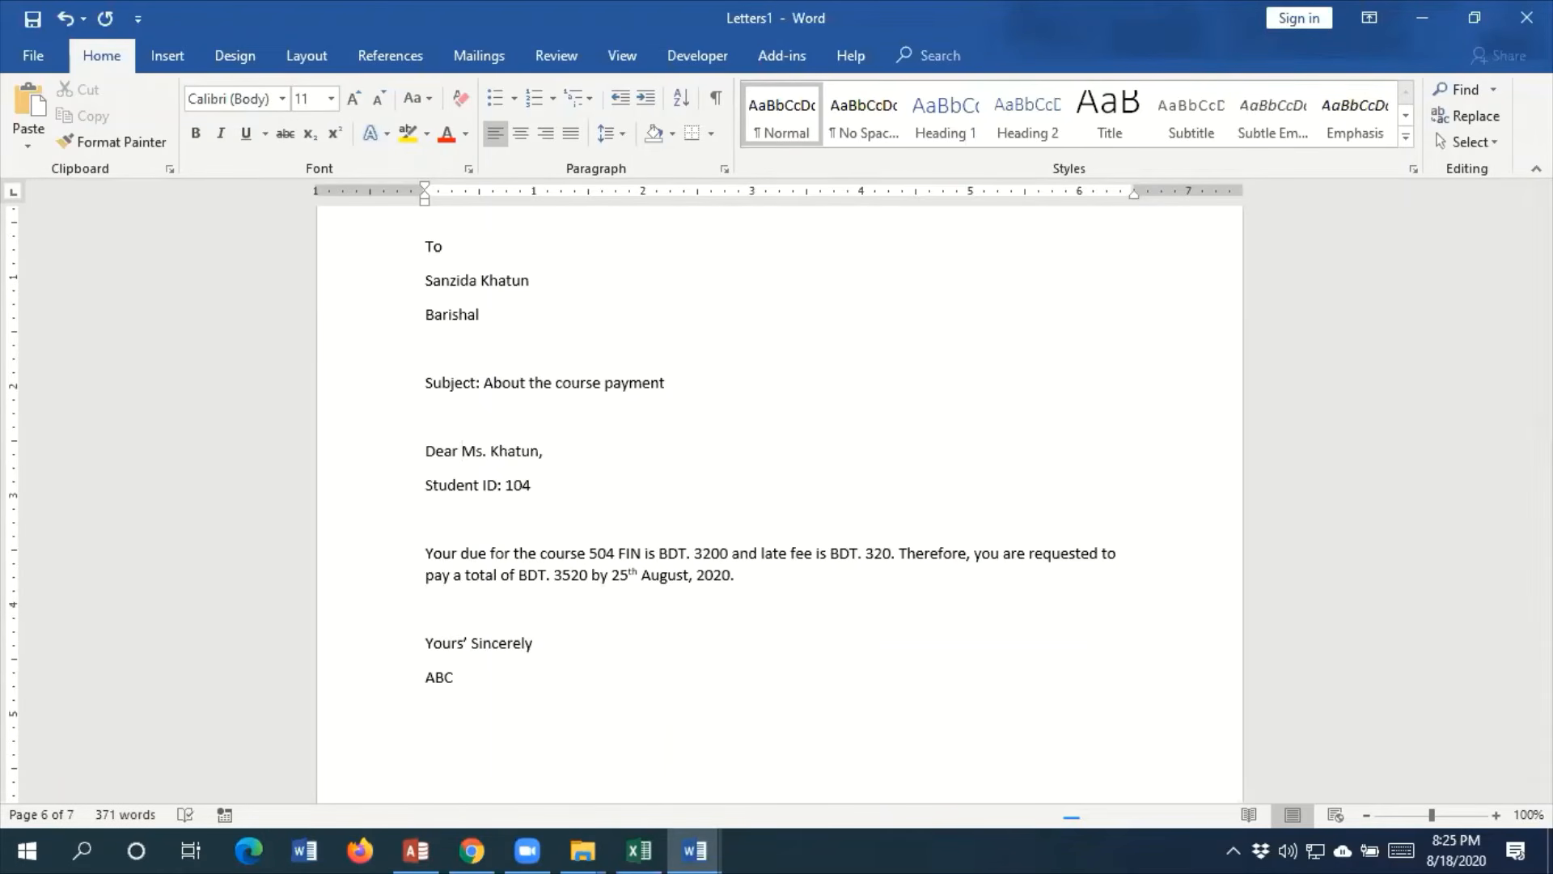
# Try shortening the salutation to "Mr." in the 502 ENG letter on page 5, and undo that change
pyautogui.scroll(15, 1085, 524)
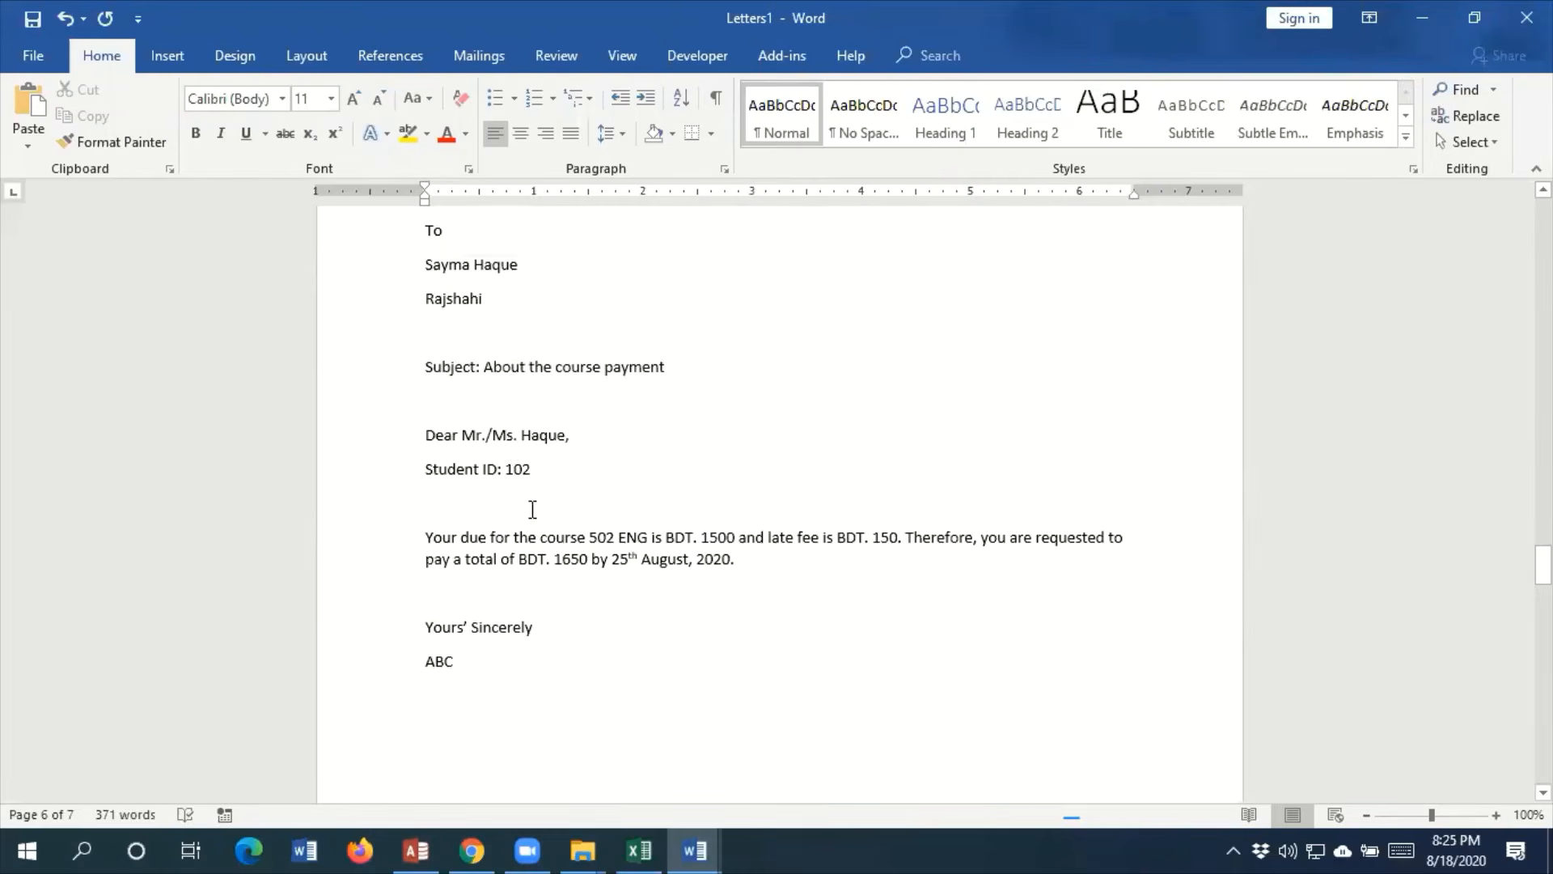
pyautogui.click(522, 436)
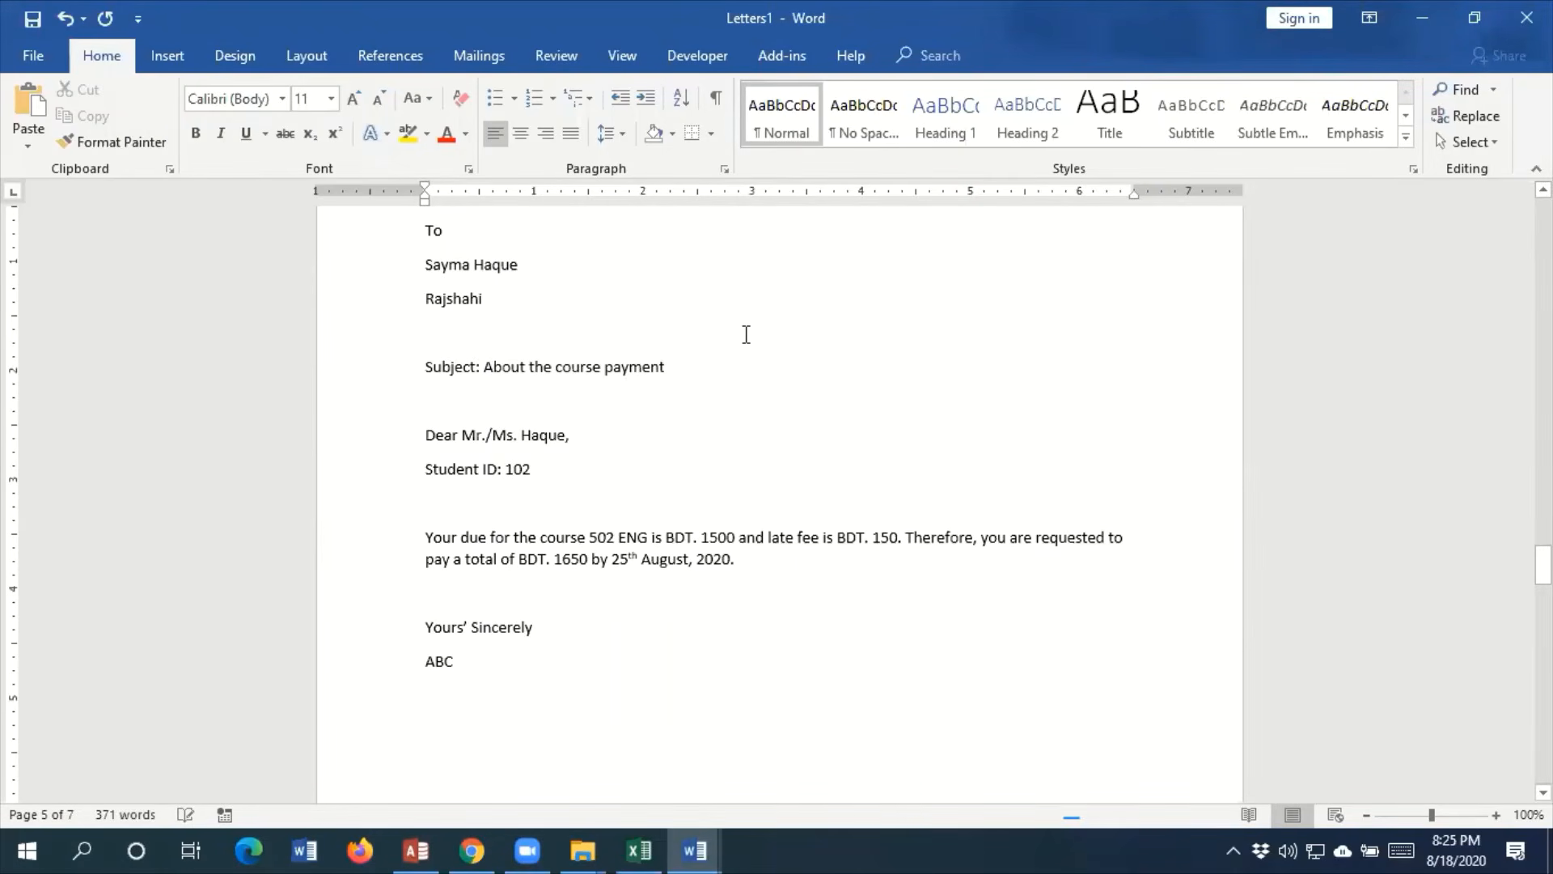
pyautogui.press('BackSpace')
pyautogui.press('BackSpace')
pyautogui.press('BackSpace')
pyautogui.press('BackSpace')
pyautogui.press('BackSpace')
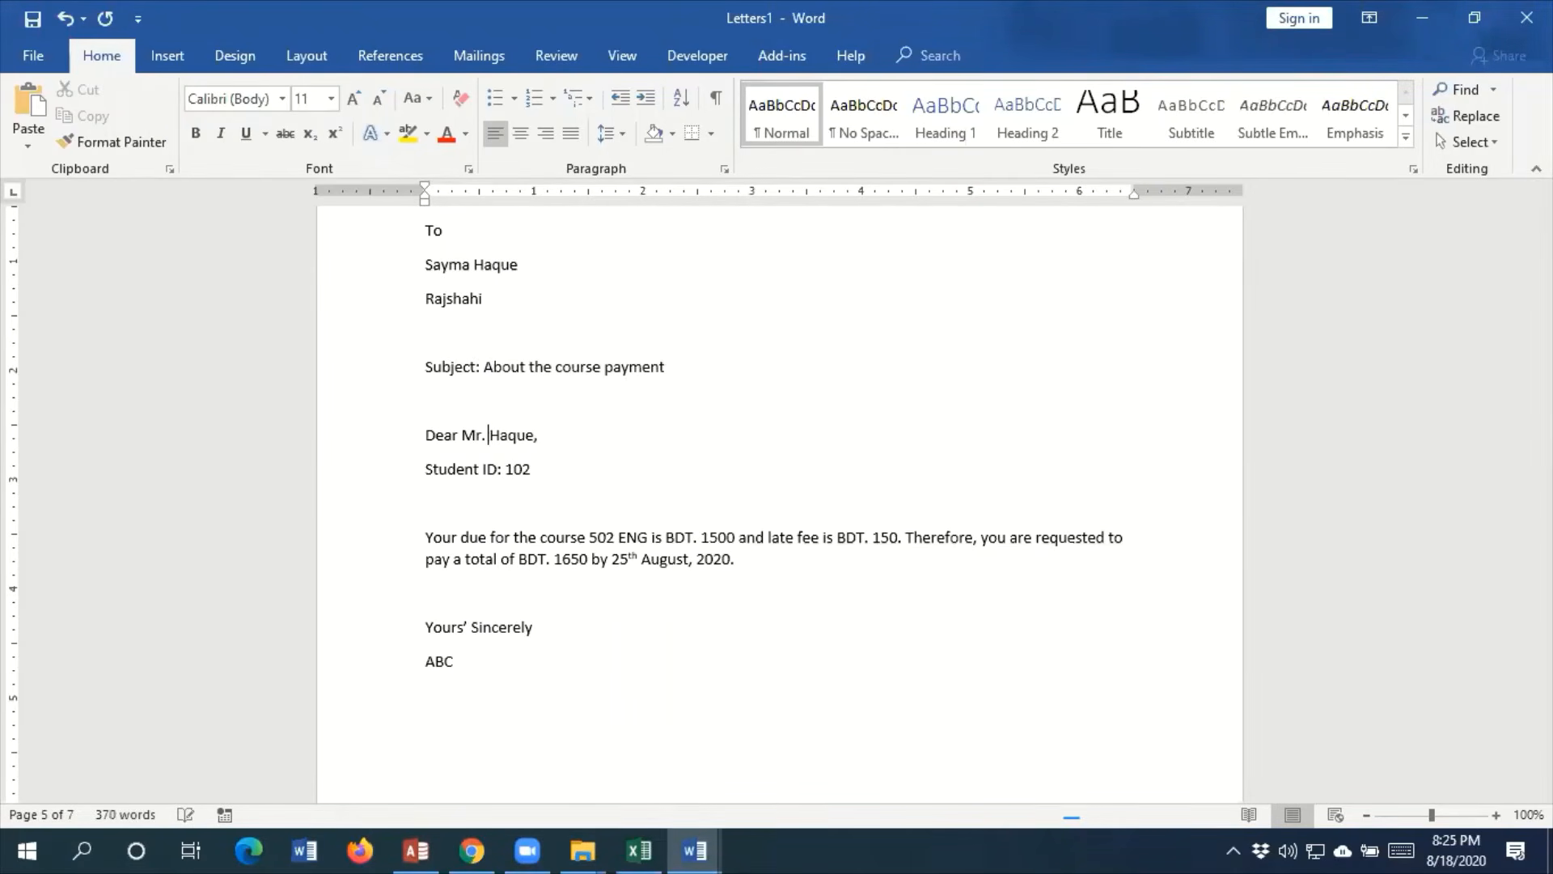
pyautogui.scroll(5, 821, 495)
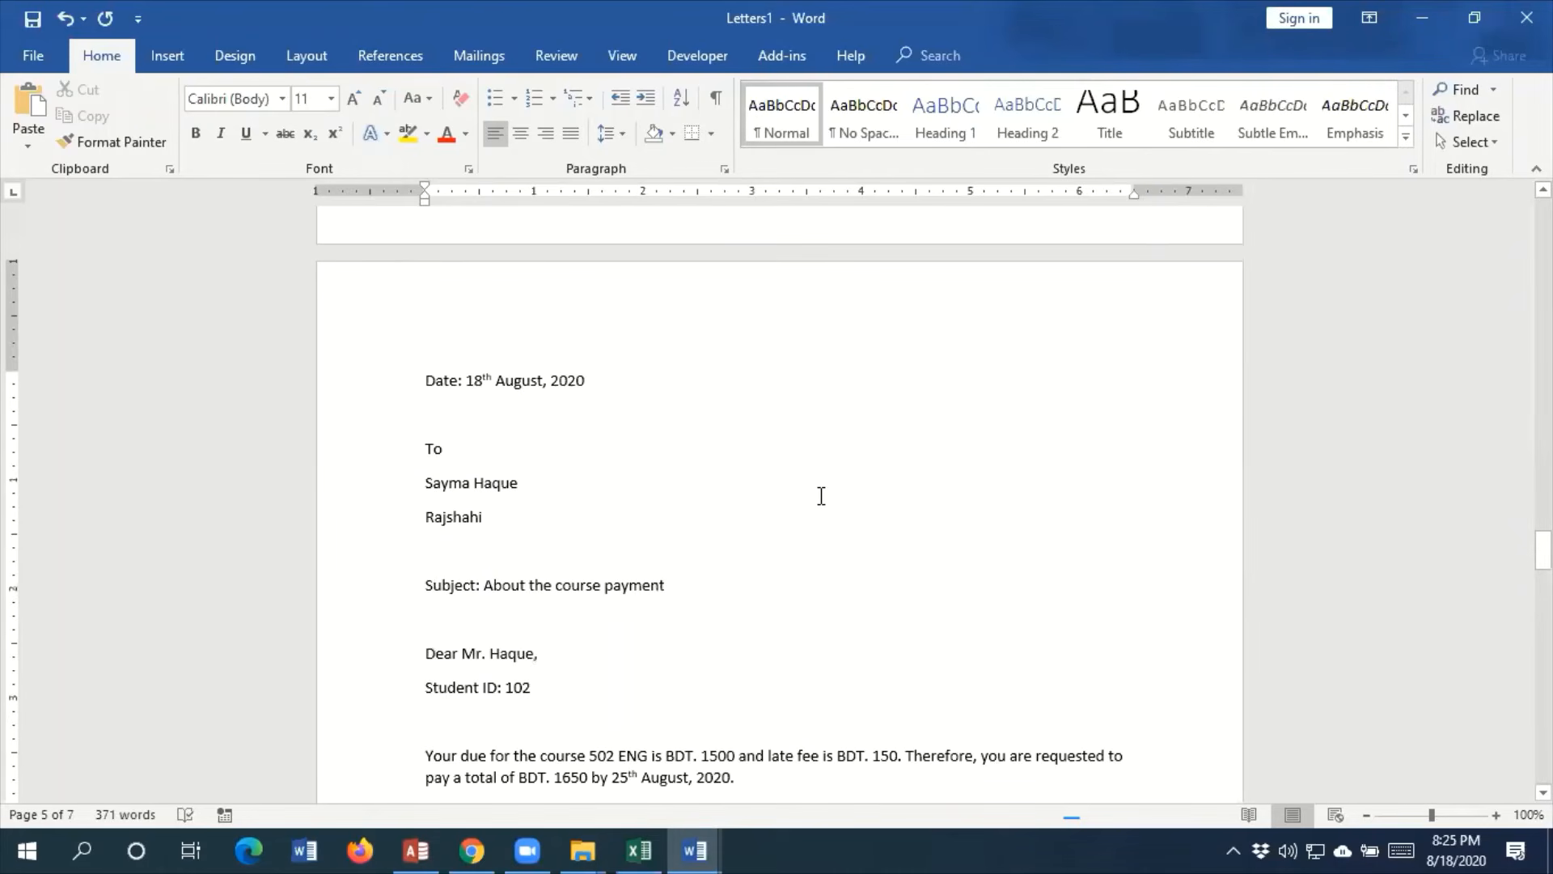
pyautogui.scroll(-5, 821, 495)
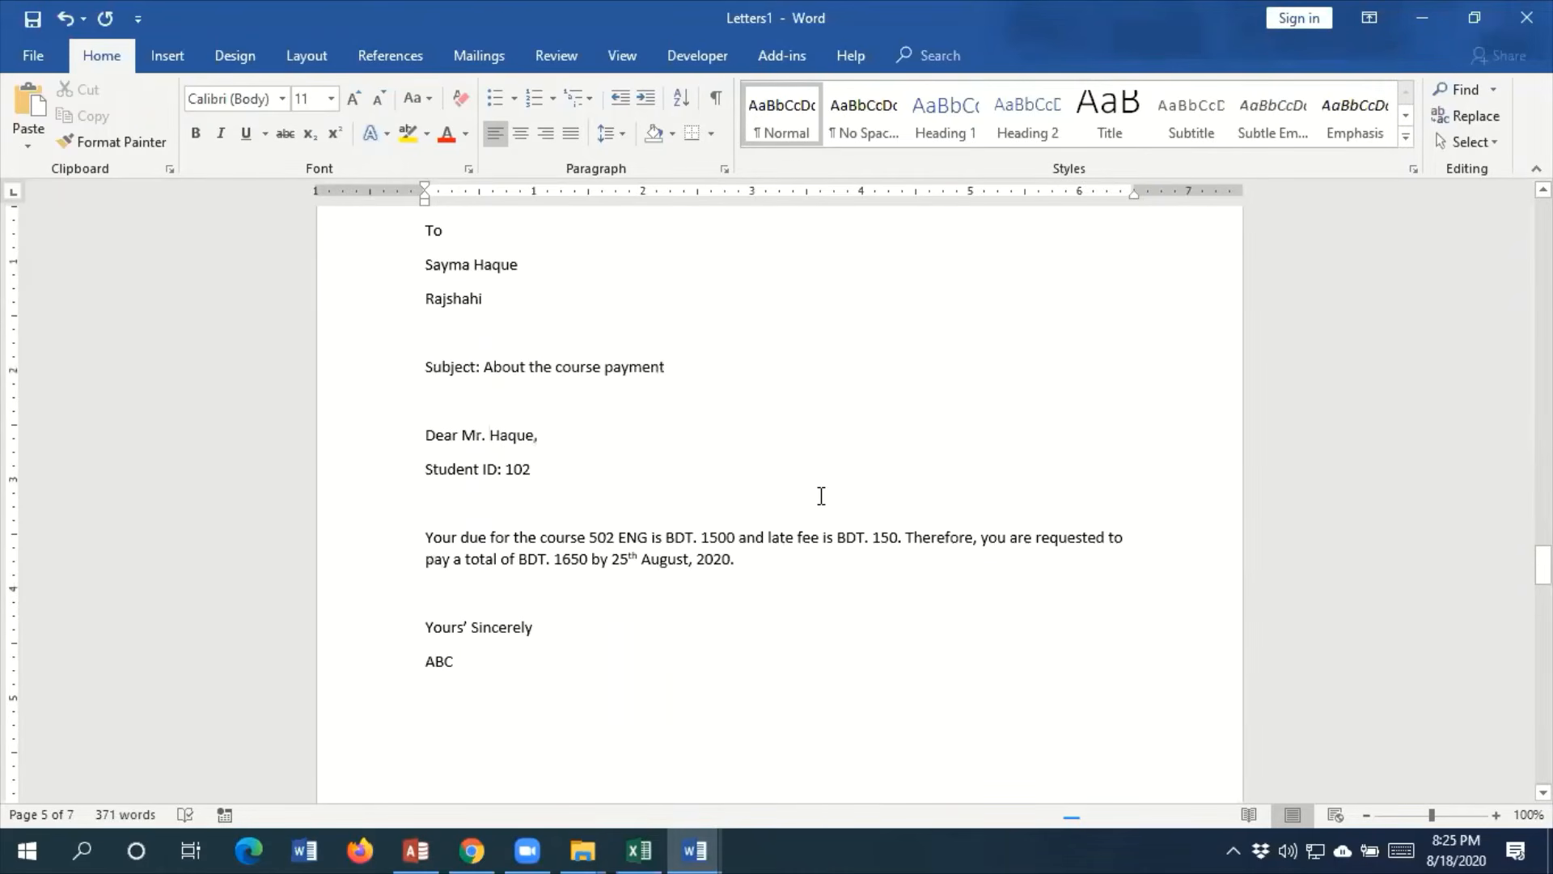
pyautogui.hotkey('ctrl', 'z')
# Change the salutation "Mr./Ms." to "Ms." in the 502 ENG letter on page 5
pyautogui.press('Left')
pyautogui.press('Left')
pyautogui.press('BackSpace')
pyautogui.press('BackSpace')
pyautogui.press('BackSpace')
pyautogui.press('BackSpace')
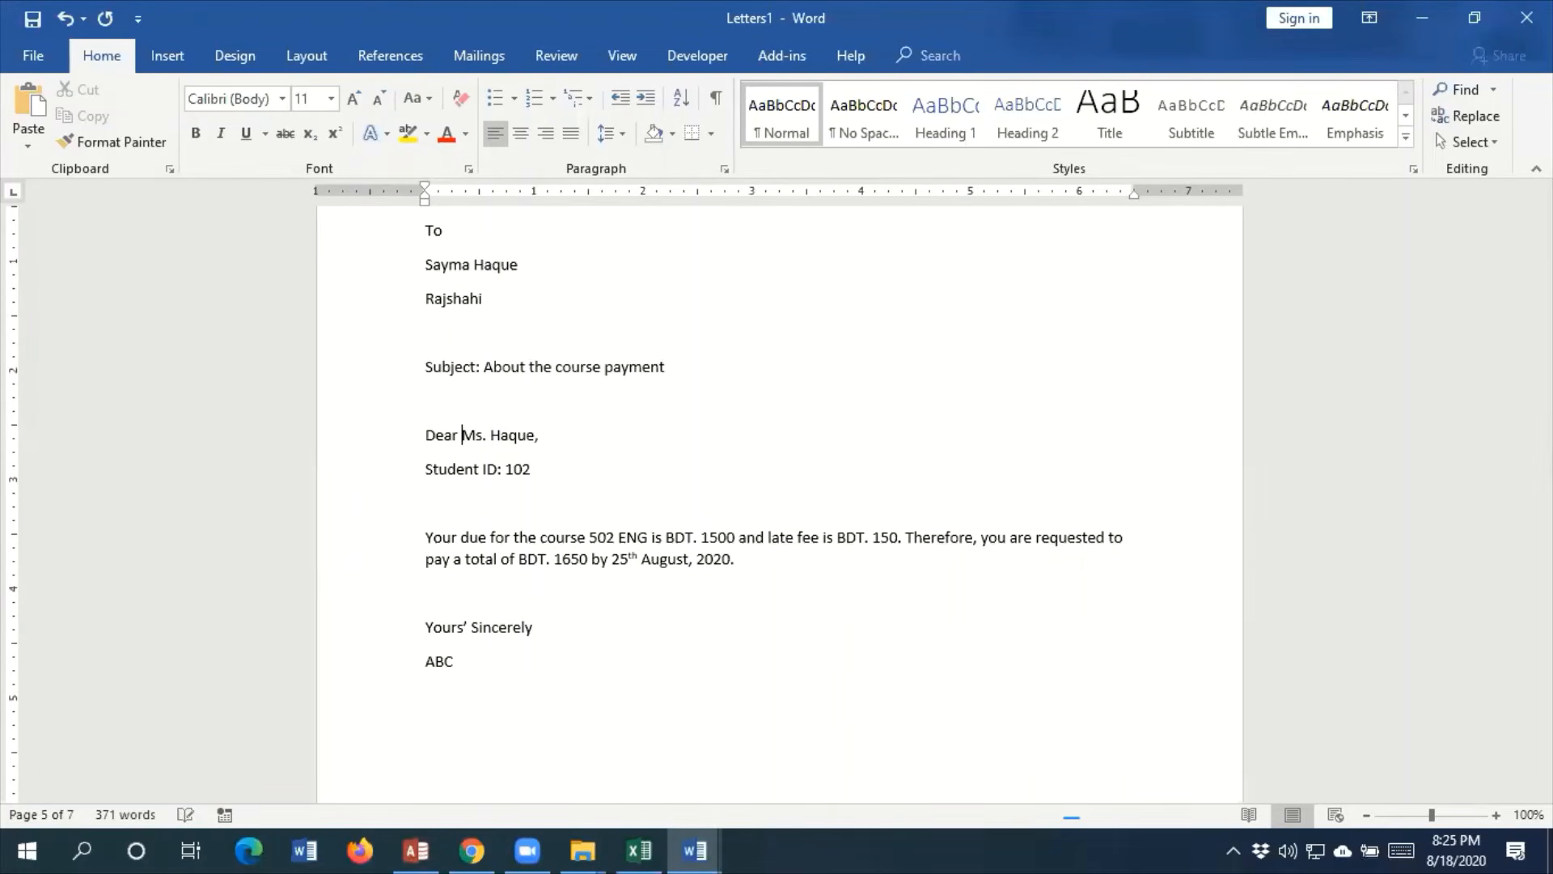
# Change the salutation "Mr./Ms." to "Mr." in the 501 MAFI letter on page 4
pyautogui.scroll(3, 855, 586)
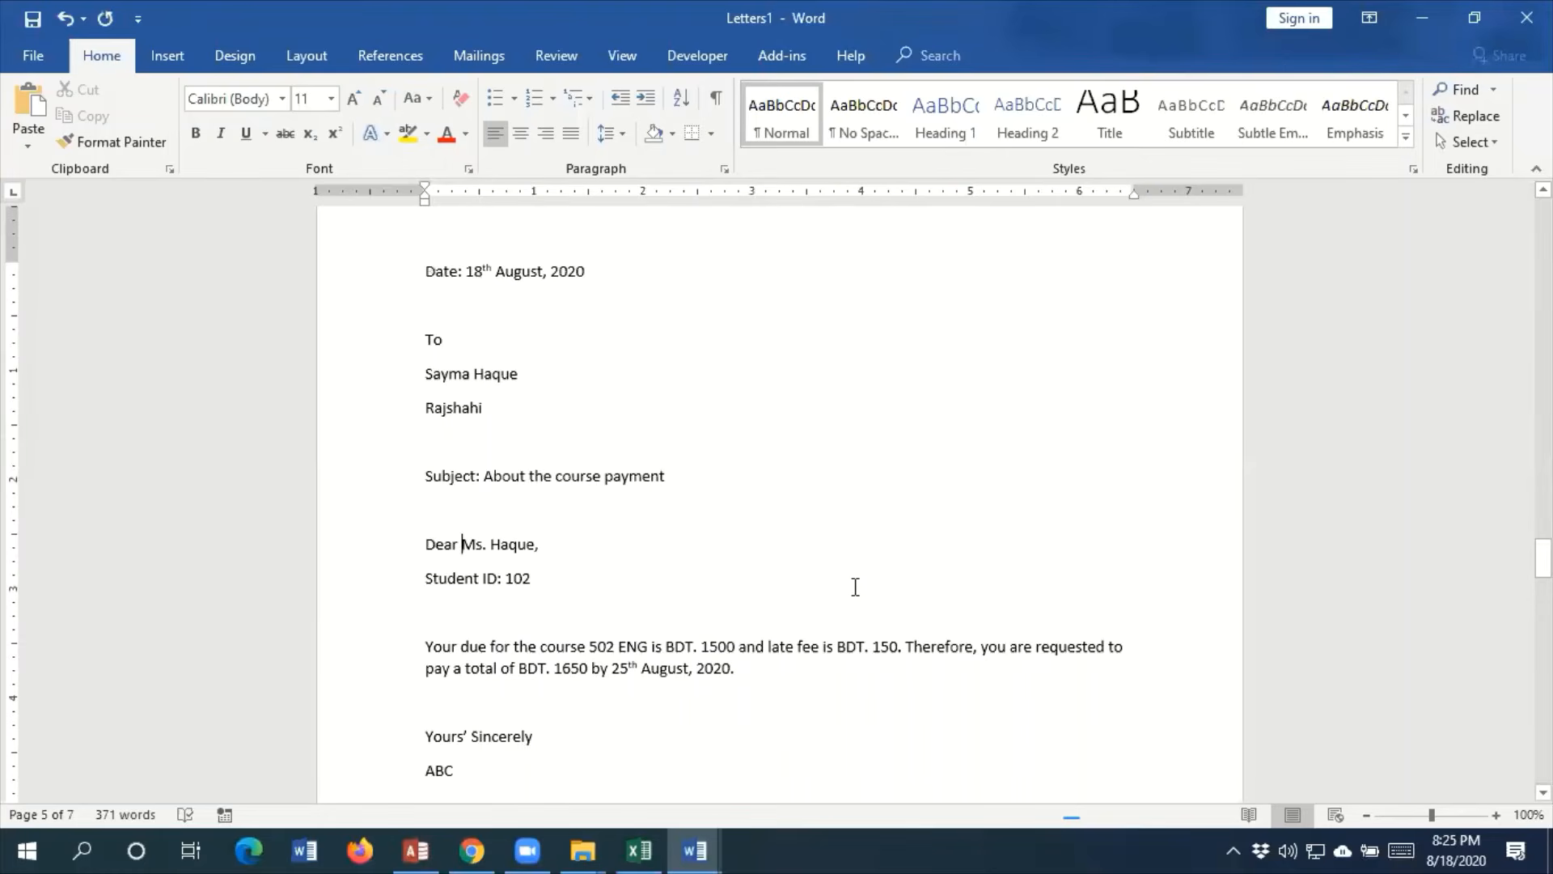
pyautogui.scroll(20, 856, 586)
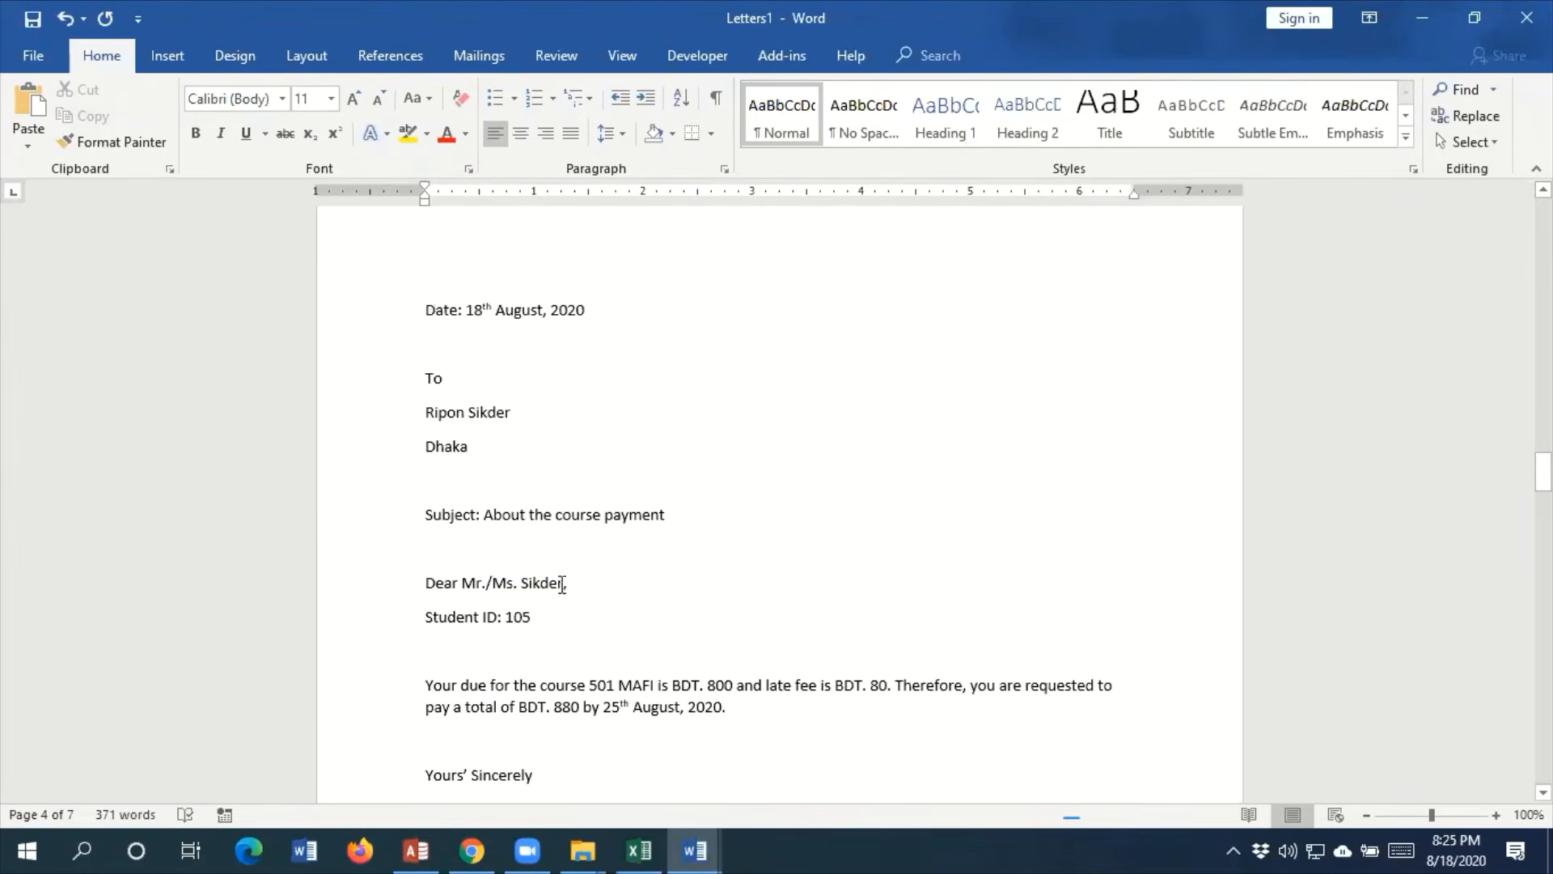
pyautogui.click(523, 580)
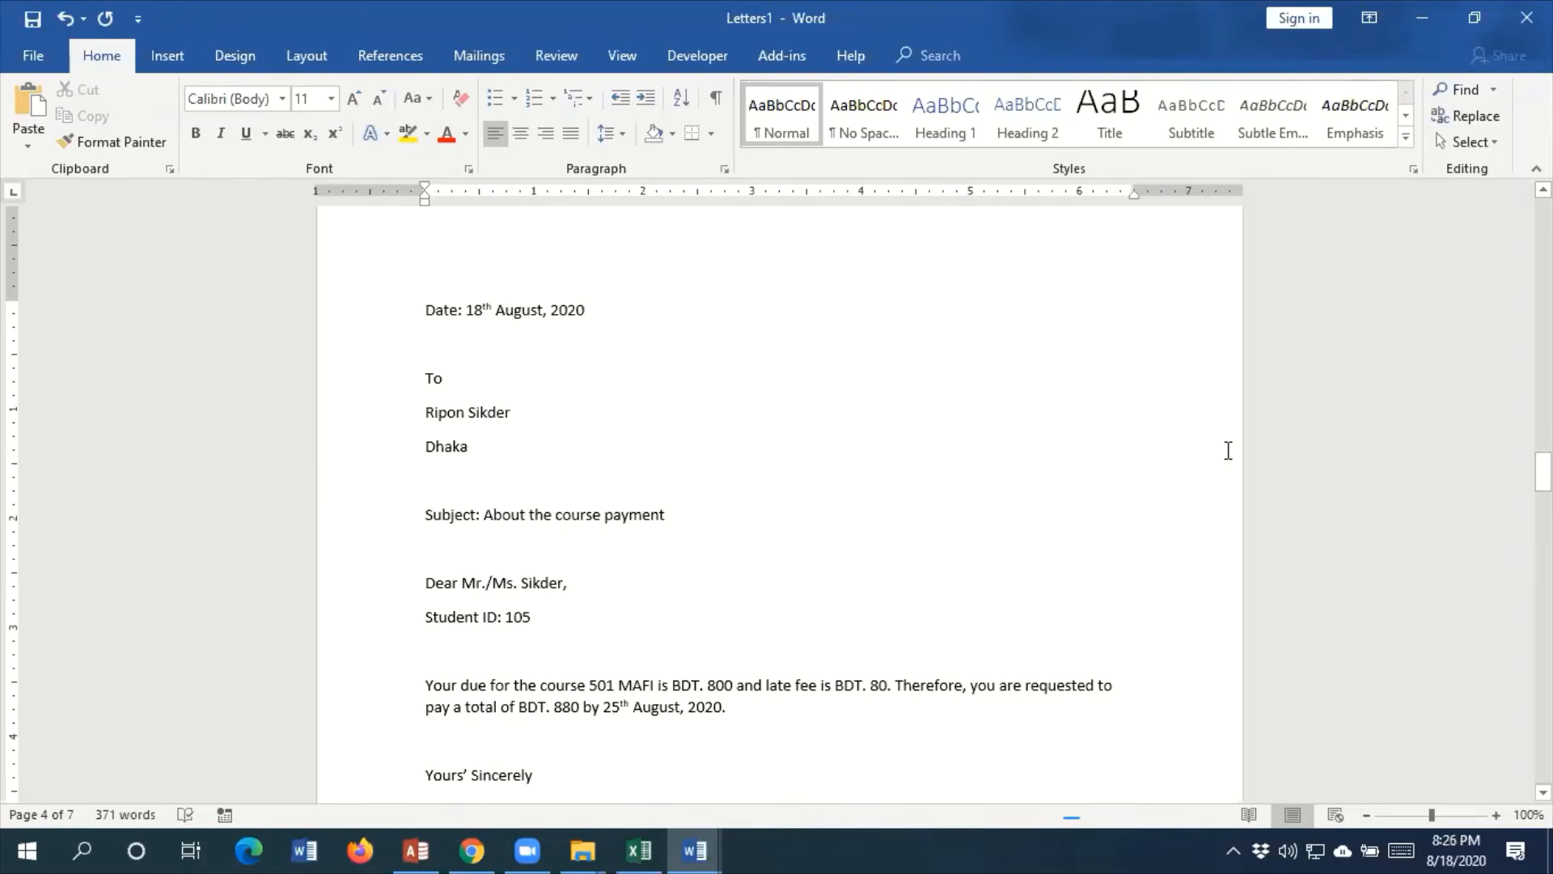
pyautogui.press('BackSpace')
pyautogui.press('BackSpace')
pyautogui.press('BackSpace')
pyautogui.press('BackSpace')
pyautogui.press('BackSpace')
pyautogui.press('BackSpace')
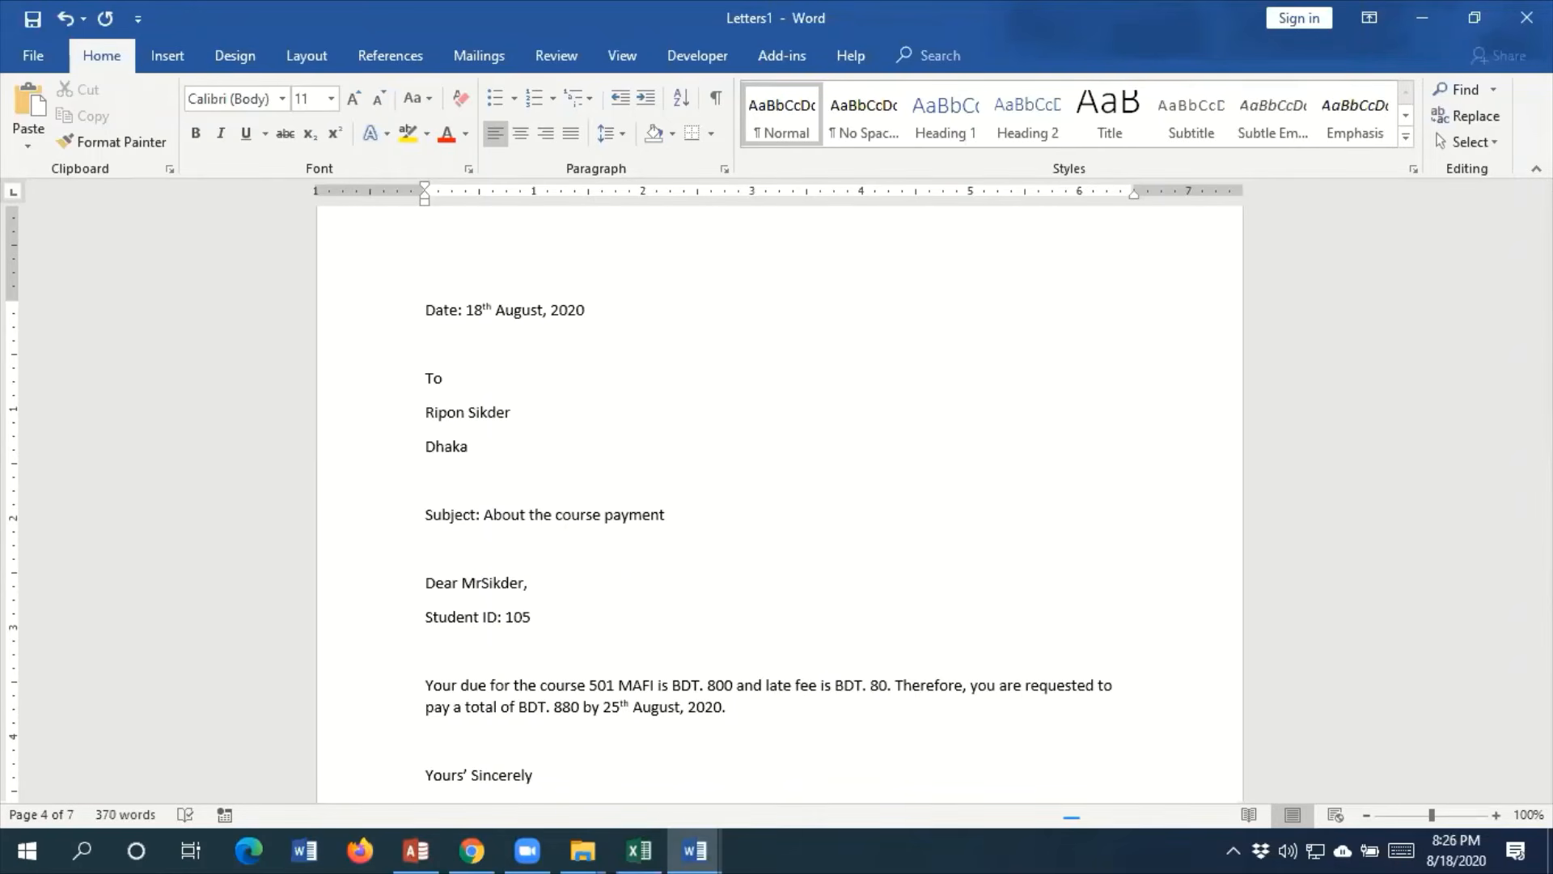
pyautogui.write('.')
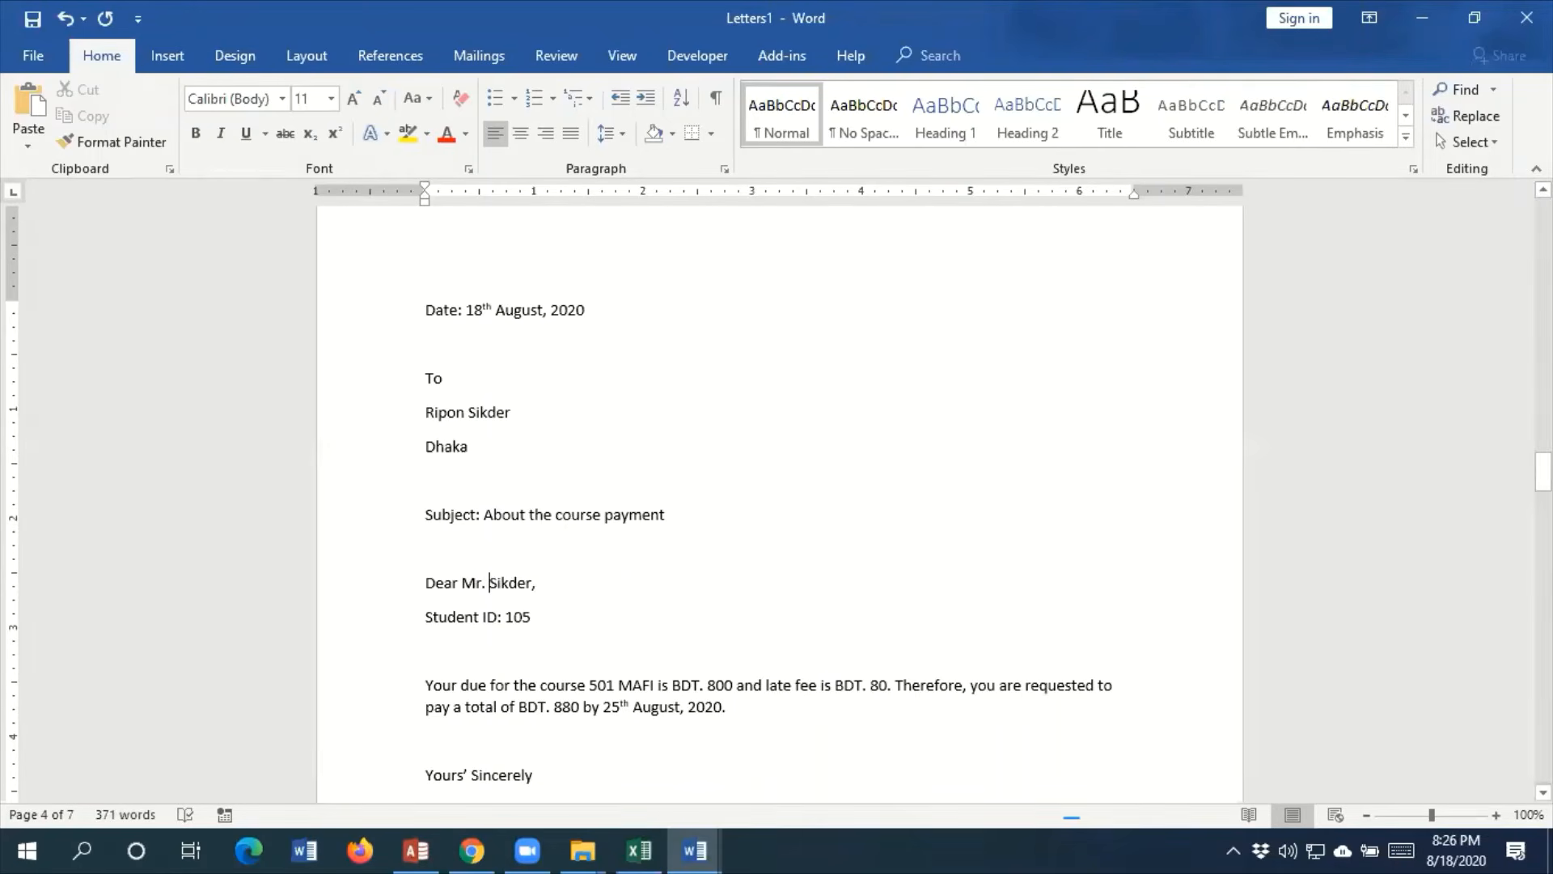
# Change the salutation "Mr./Ms." to "Ms." in the 501 MAFI letter on page 3
pyautogui.scroll(10, 1109, 548)
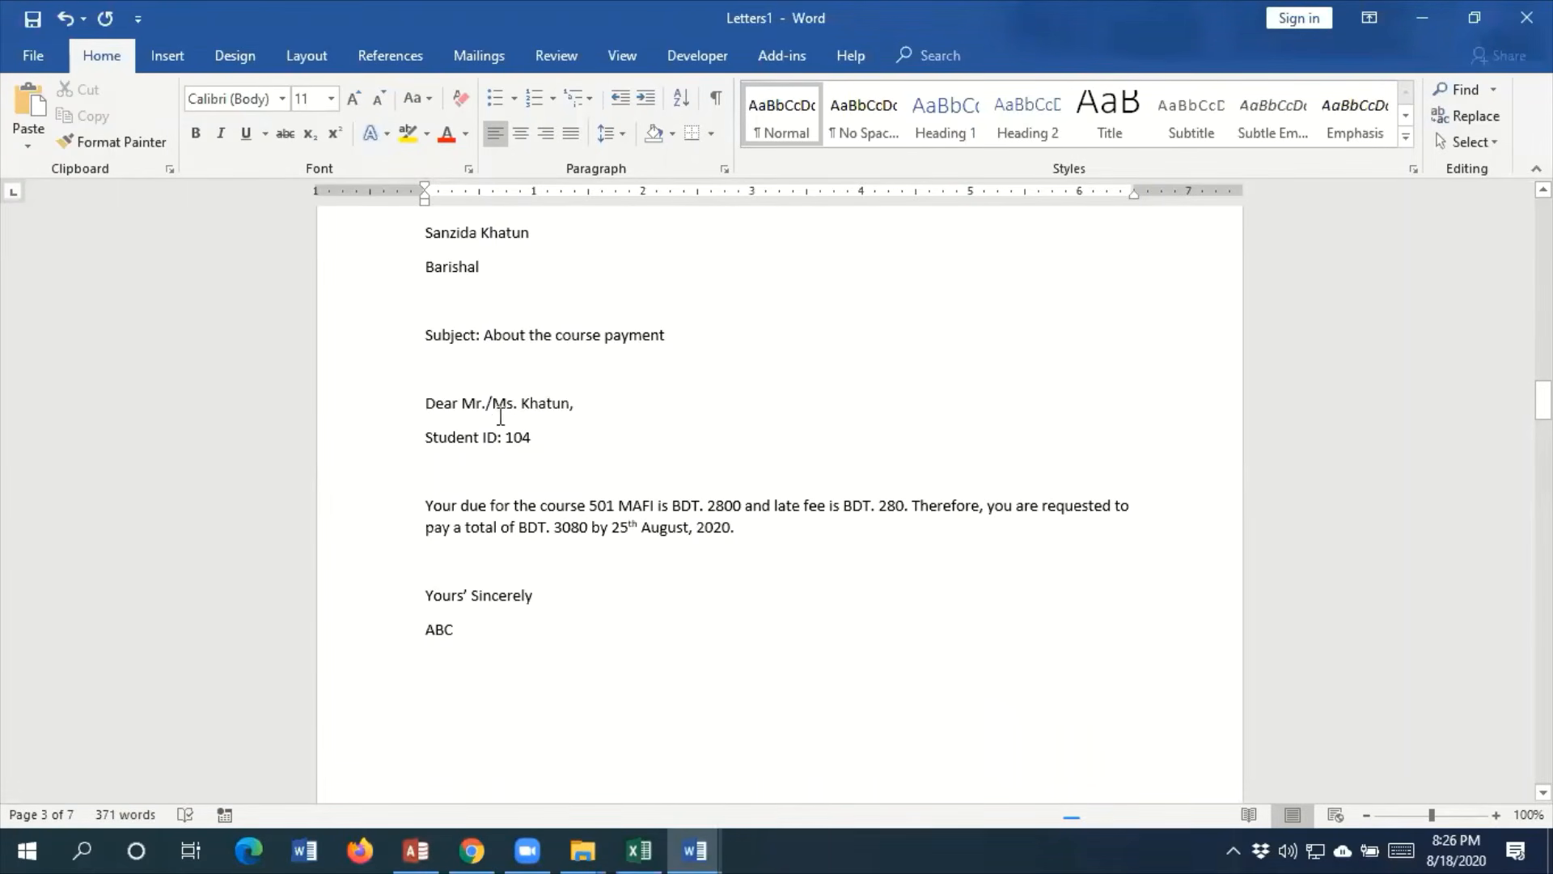
pyautogui.click(491, 387)
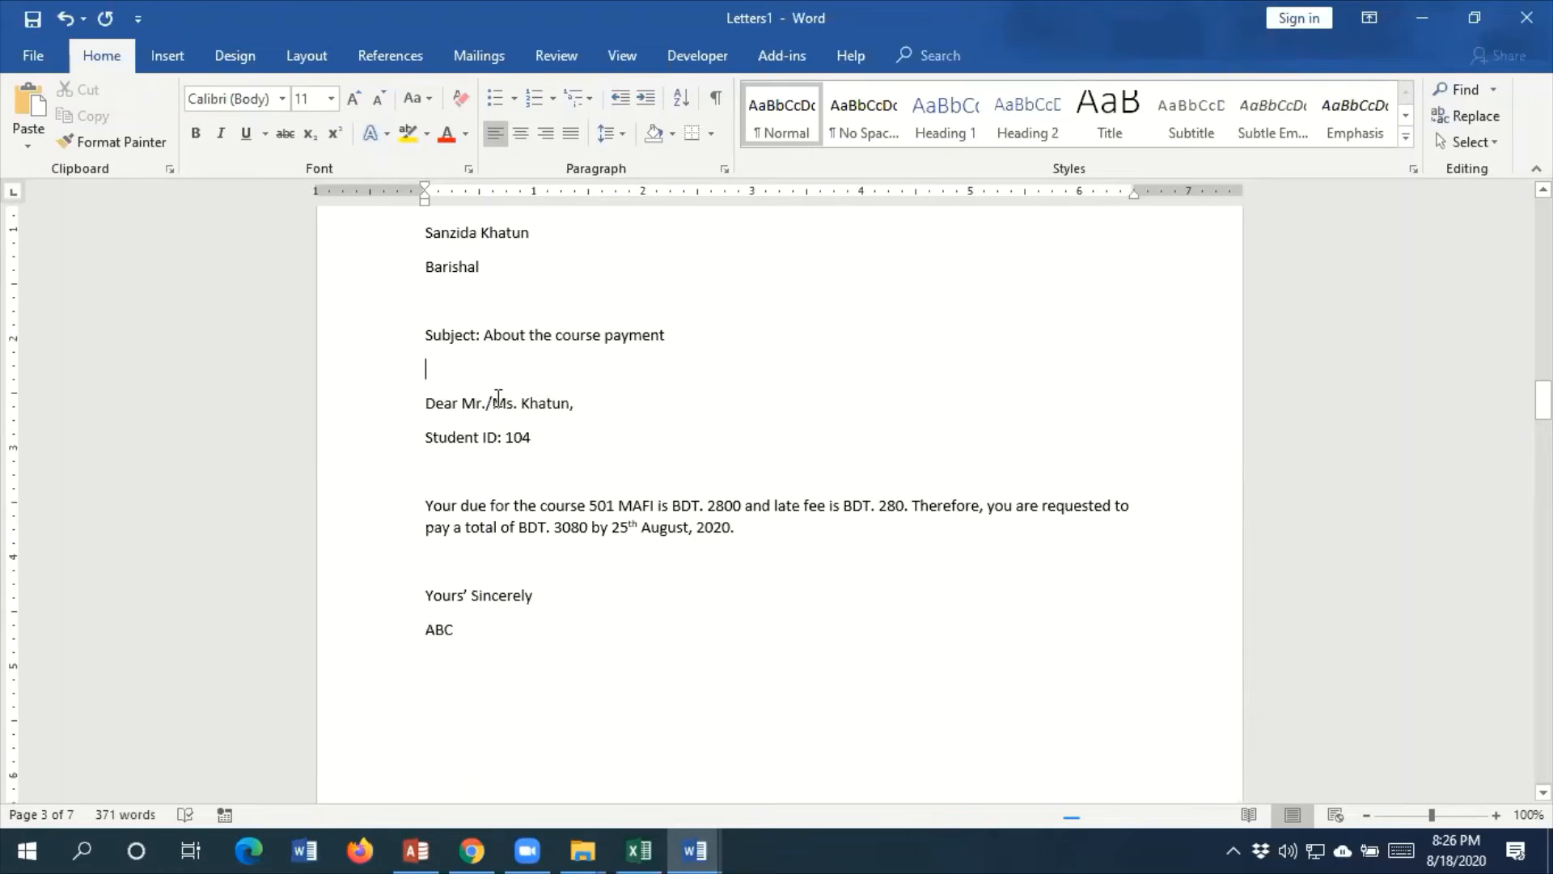
pyautogui.click(493, 402)
pyautogui.press('BackSpace')
pyautogui.press('BackSpace')
pyautogui.press('BackSpace')
pyautogui.press('BackSpace')
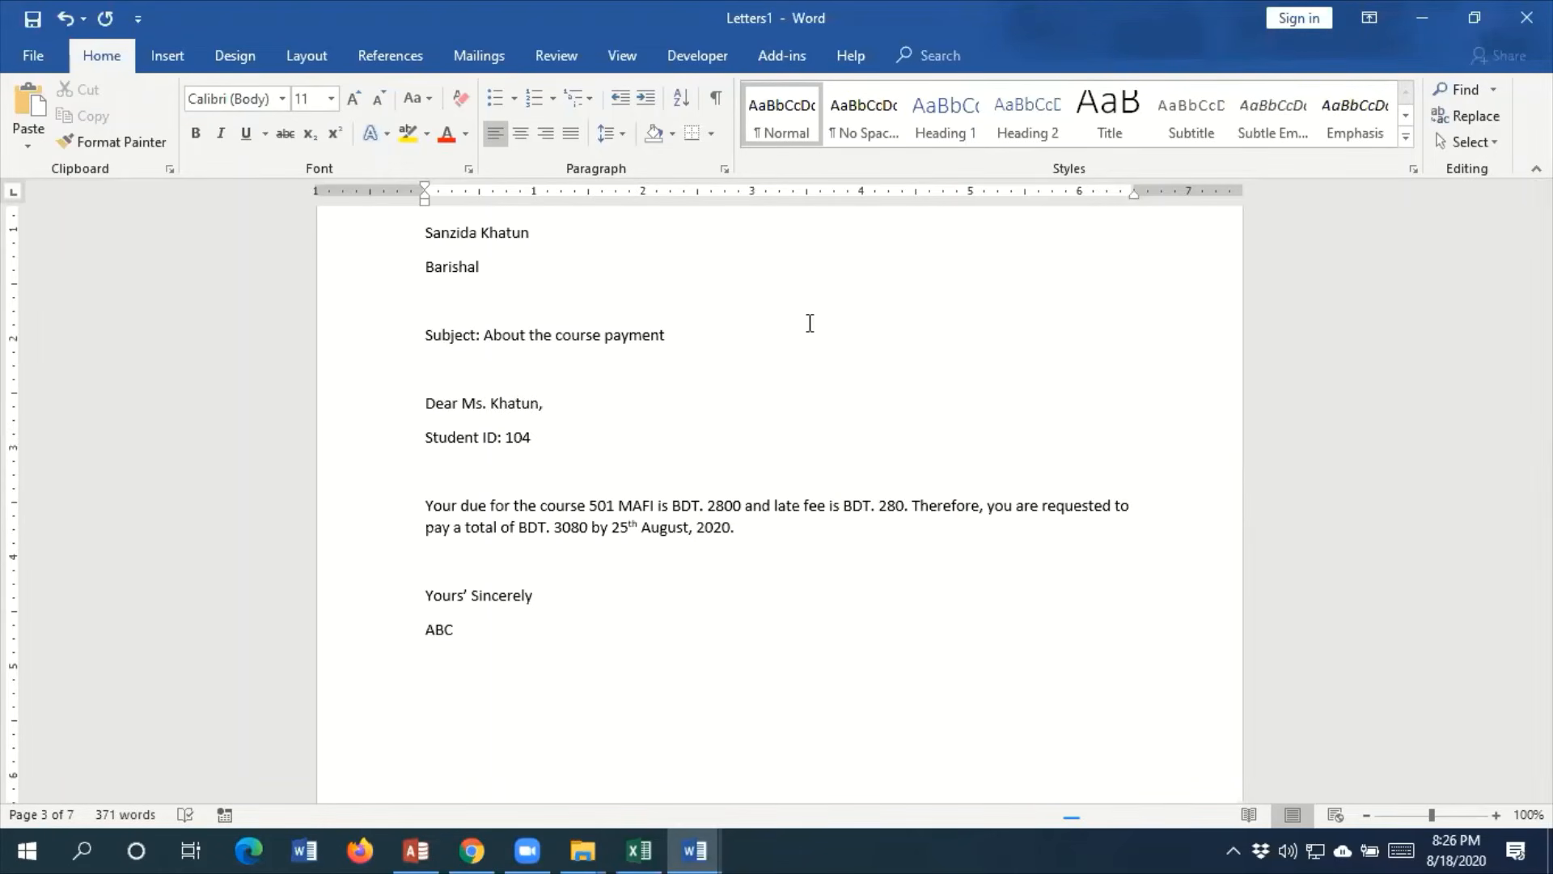
pyautogui.scroll(3, 639, 607)
pyautogui.scroll(20, 646, 603)
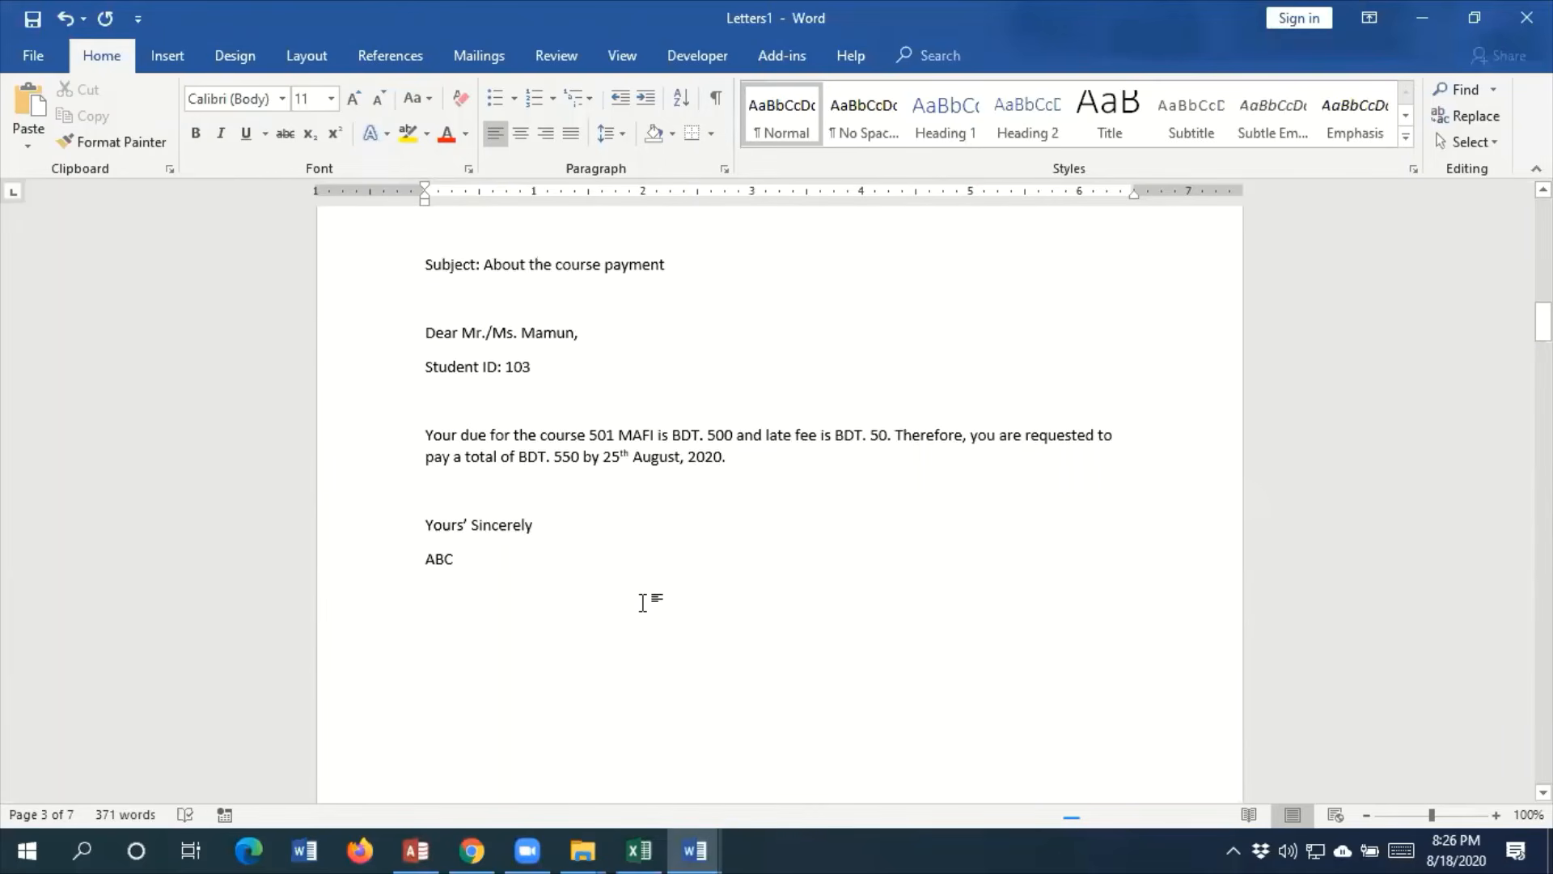
pyautogui.scroll(10, 683, 571)
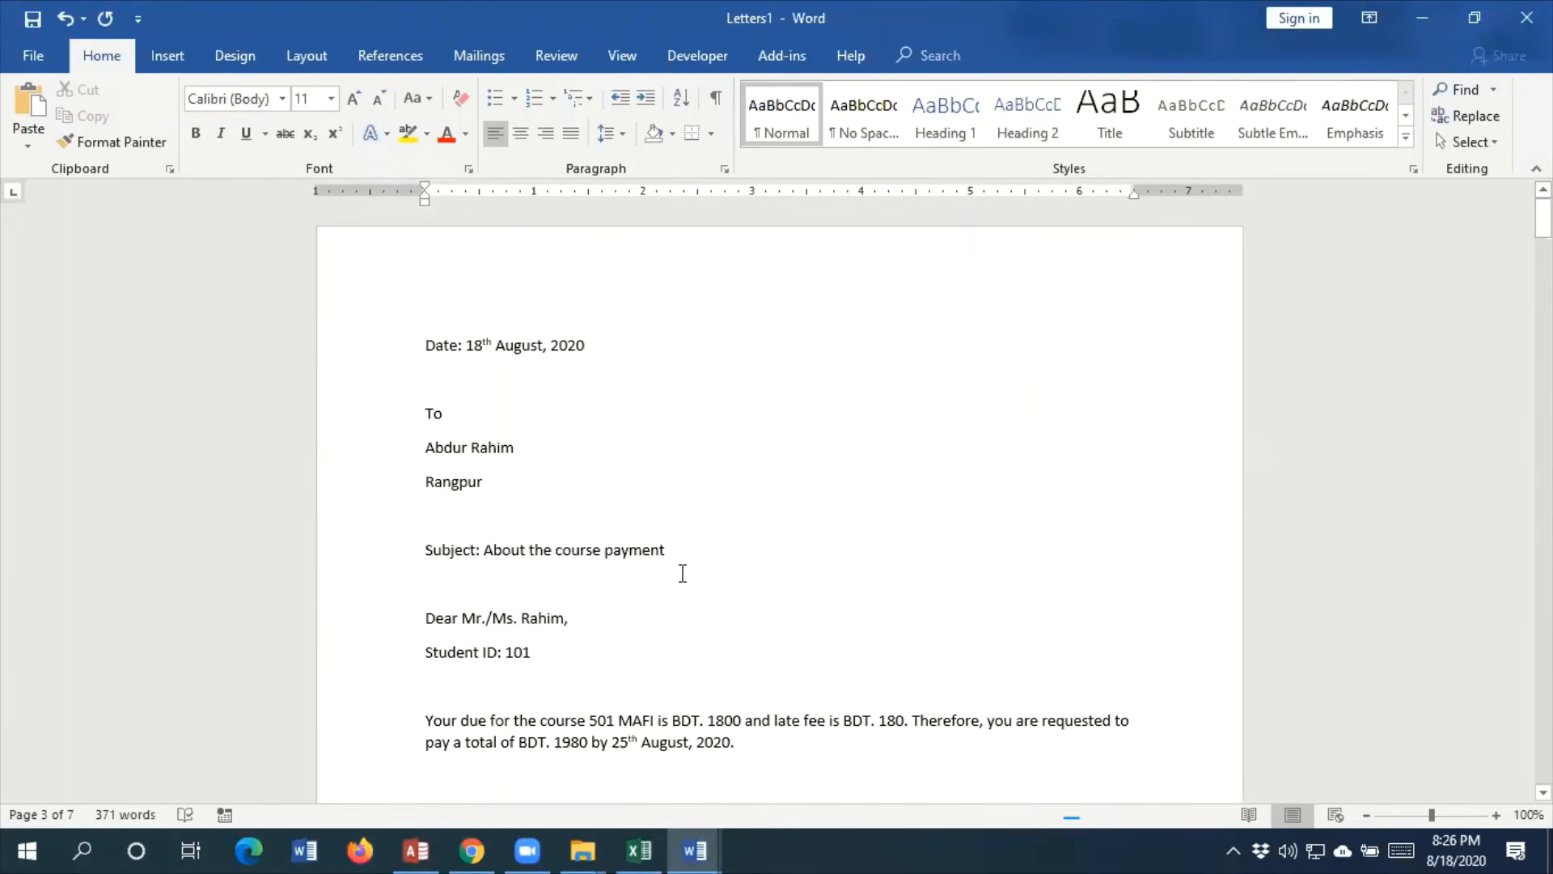
pyautogui.click(842, 323)
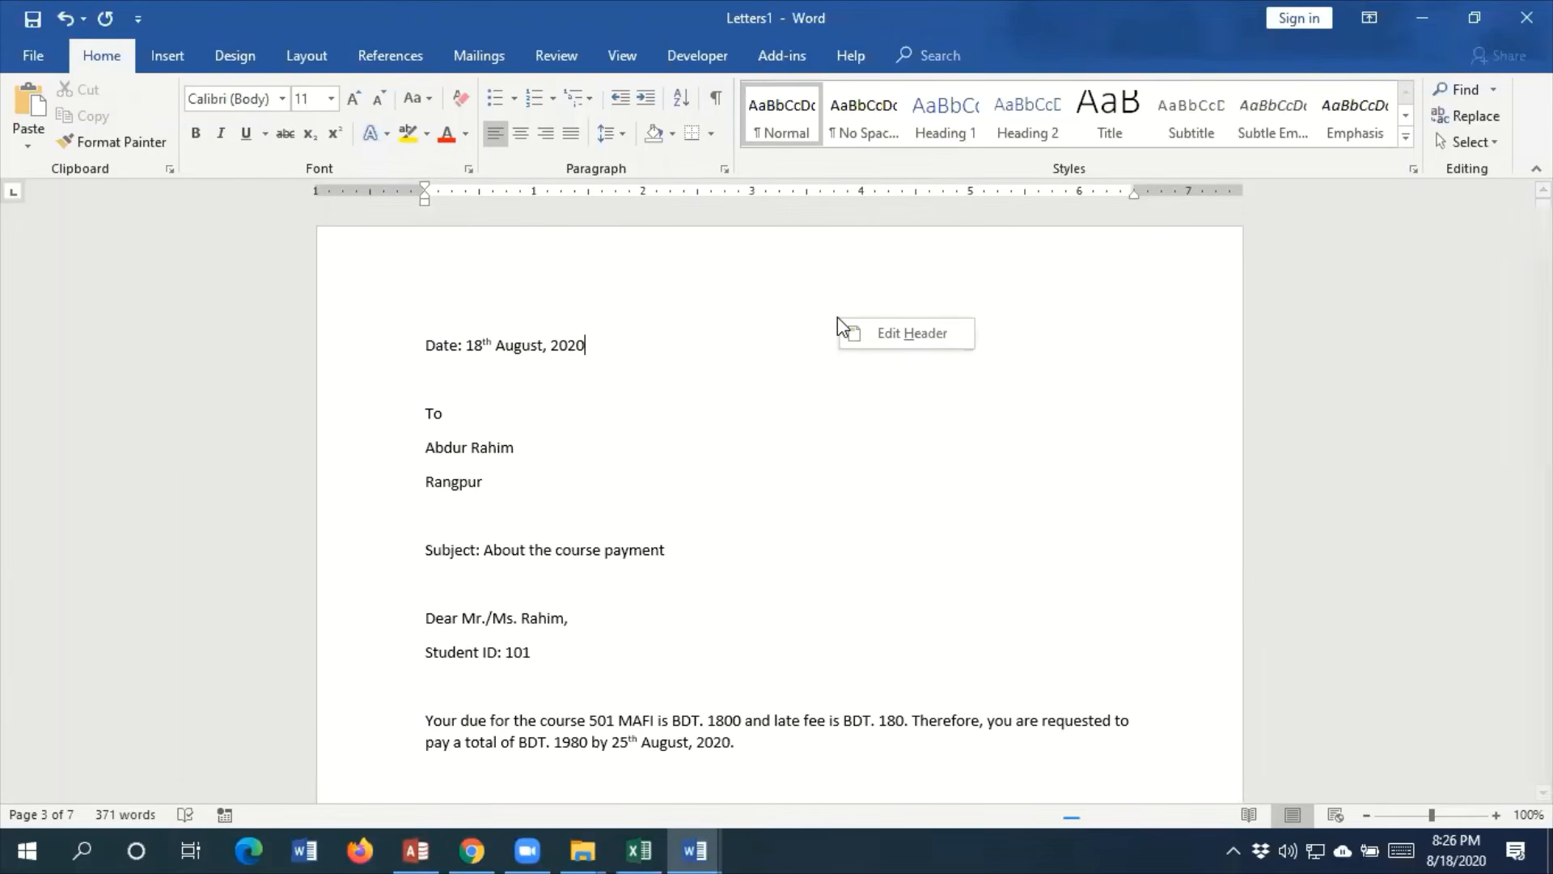
pyautogui.click(36, 57)
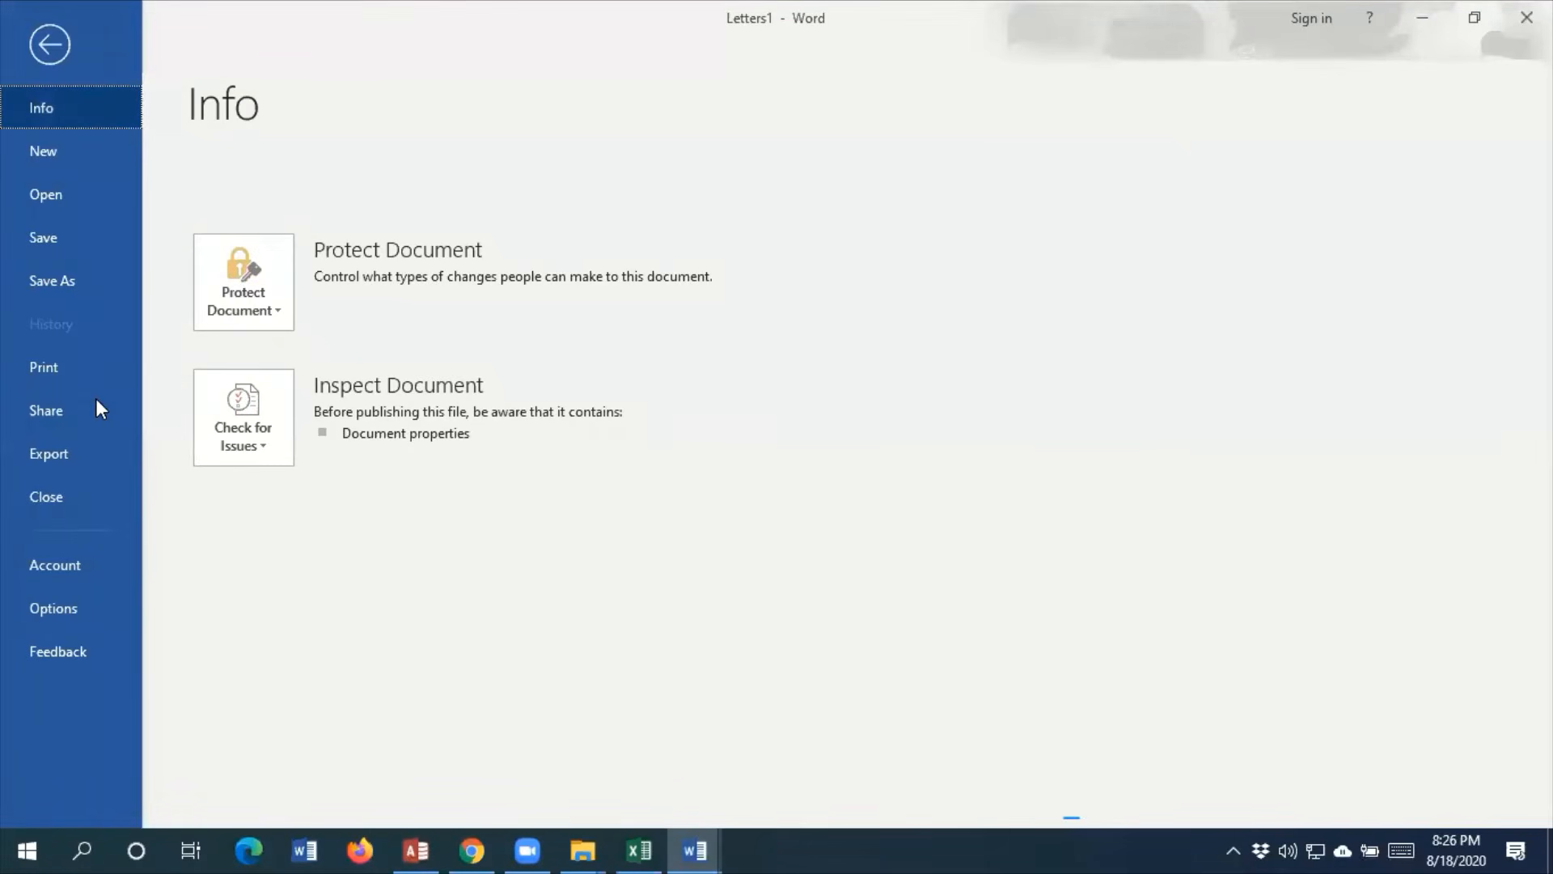
pyautogui.click(50, 44)
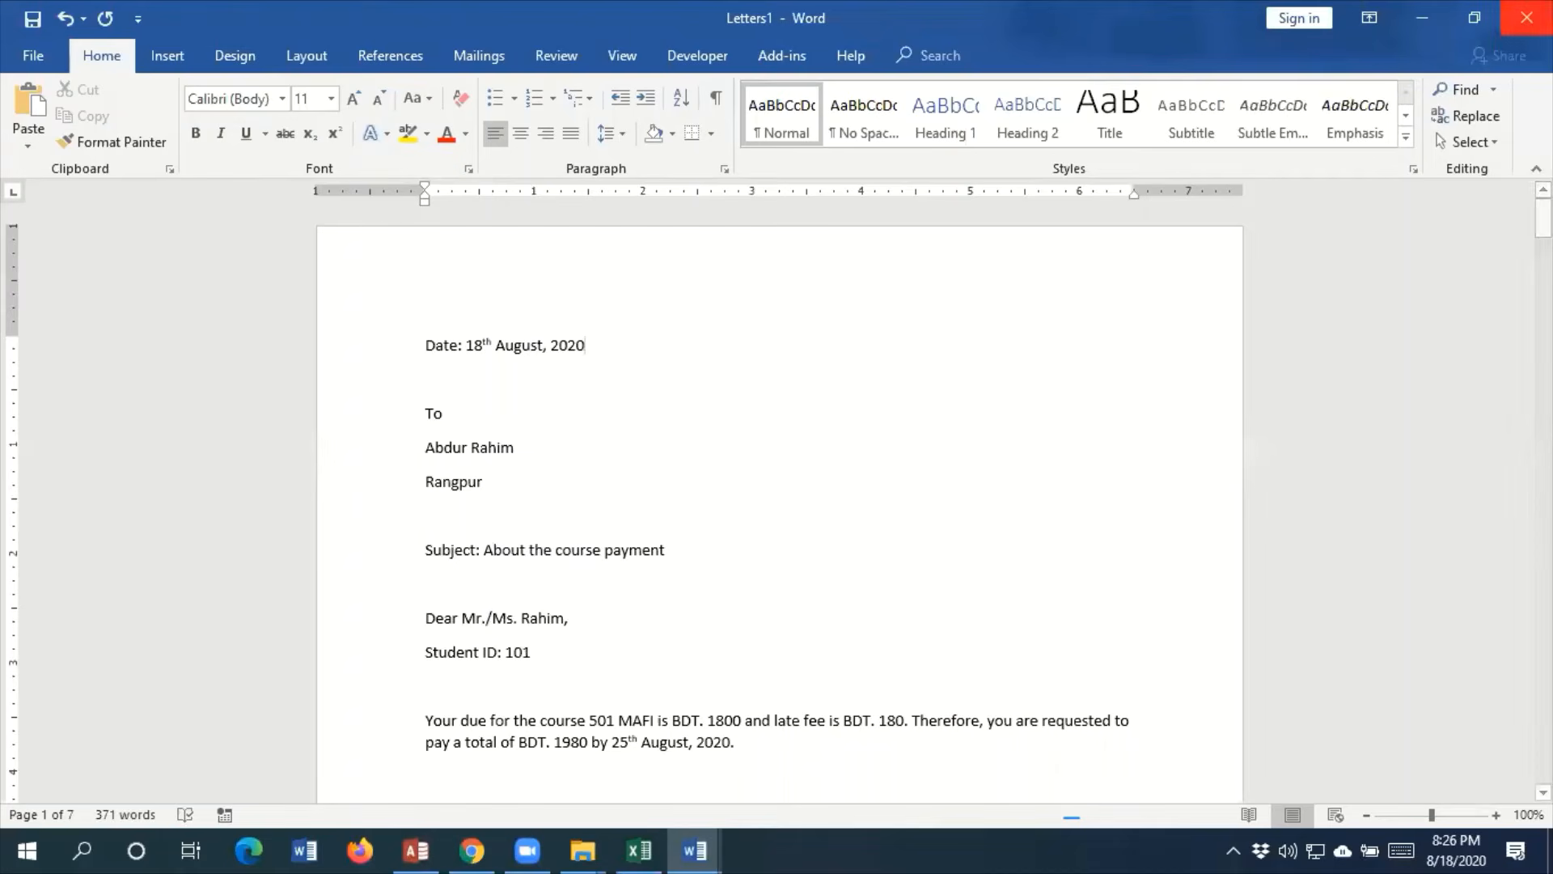
# Close the merged Letters1 document and the Document1 mail merge letter without saving either
pyautogui.click(1526, 18)
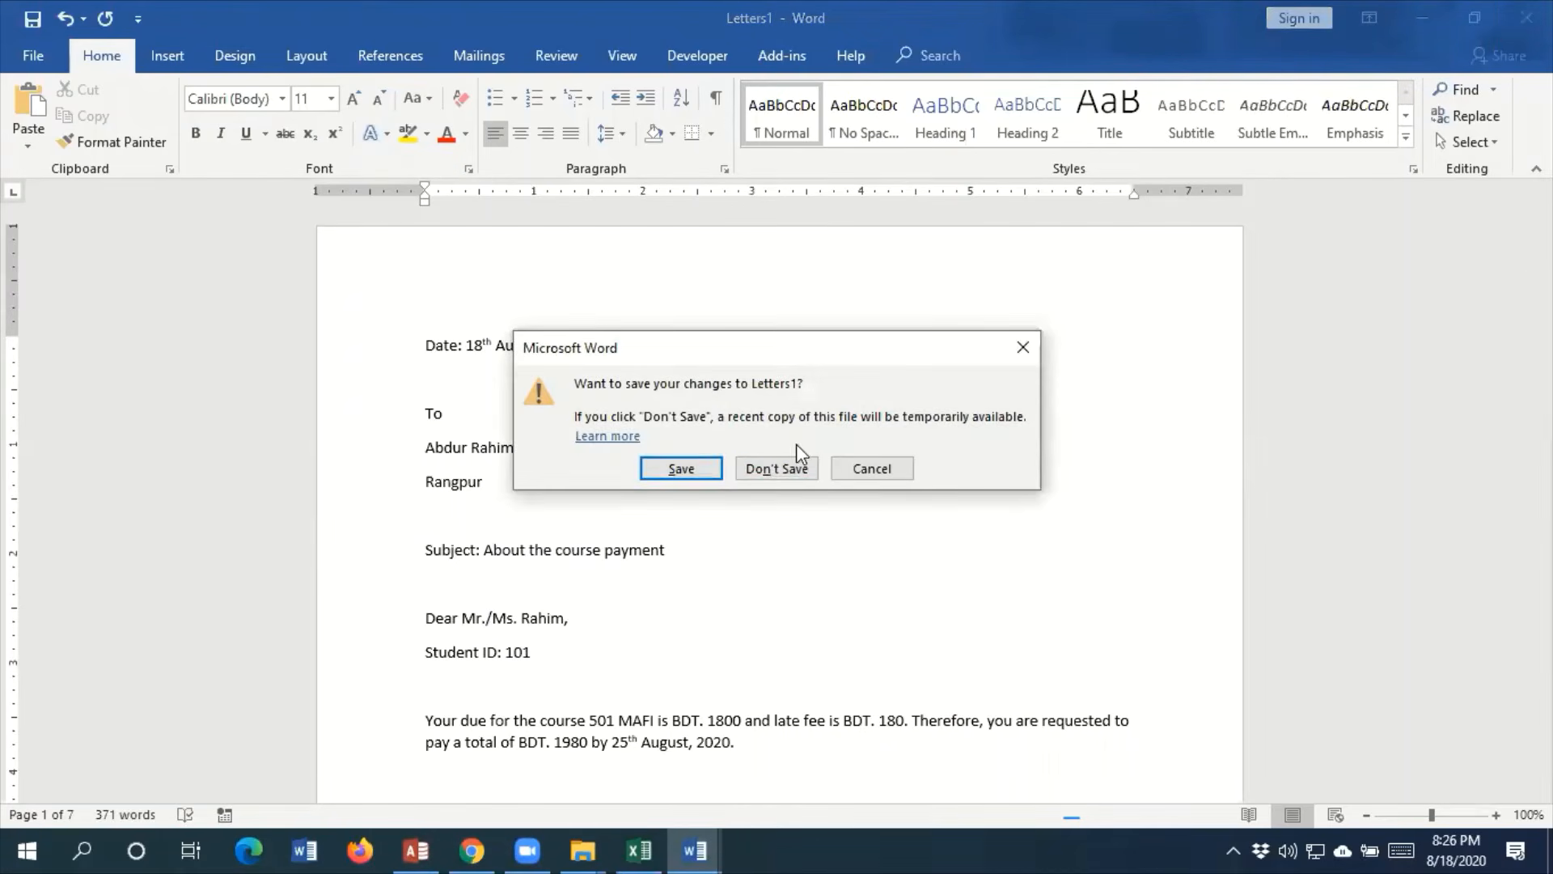
pyautogui.click(797, 466)
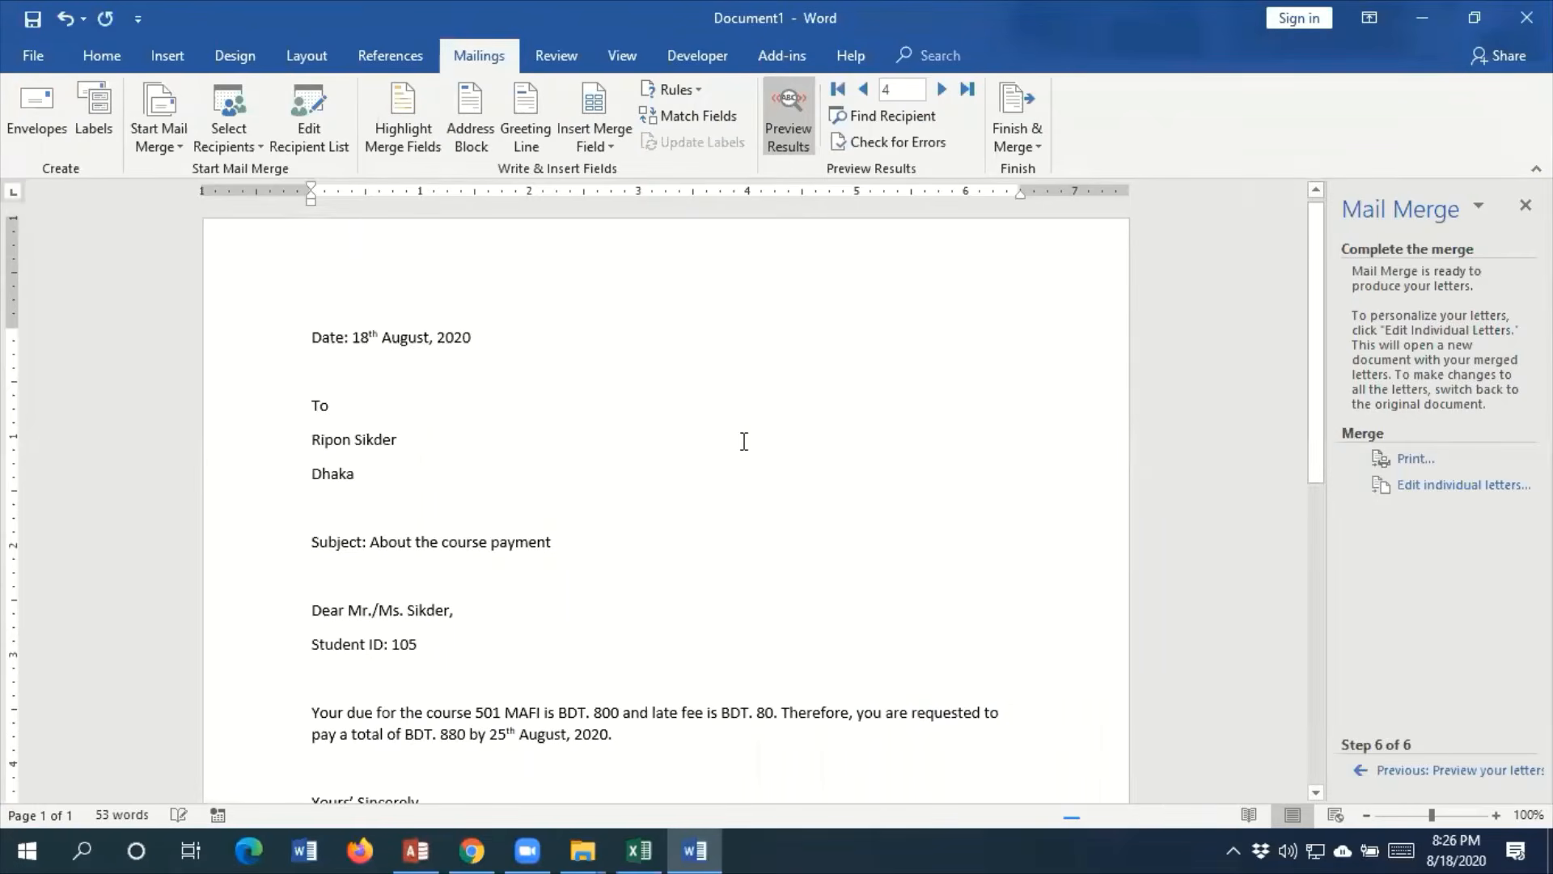
pyautogui.click(1527, 18)
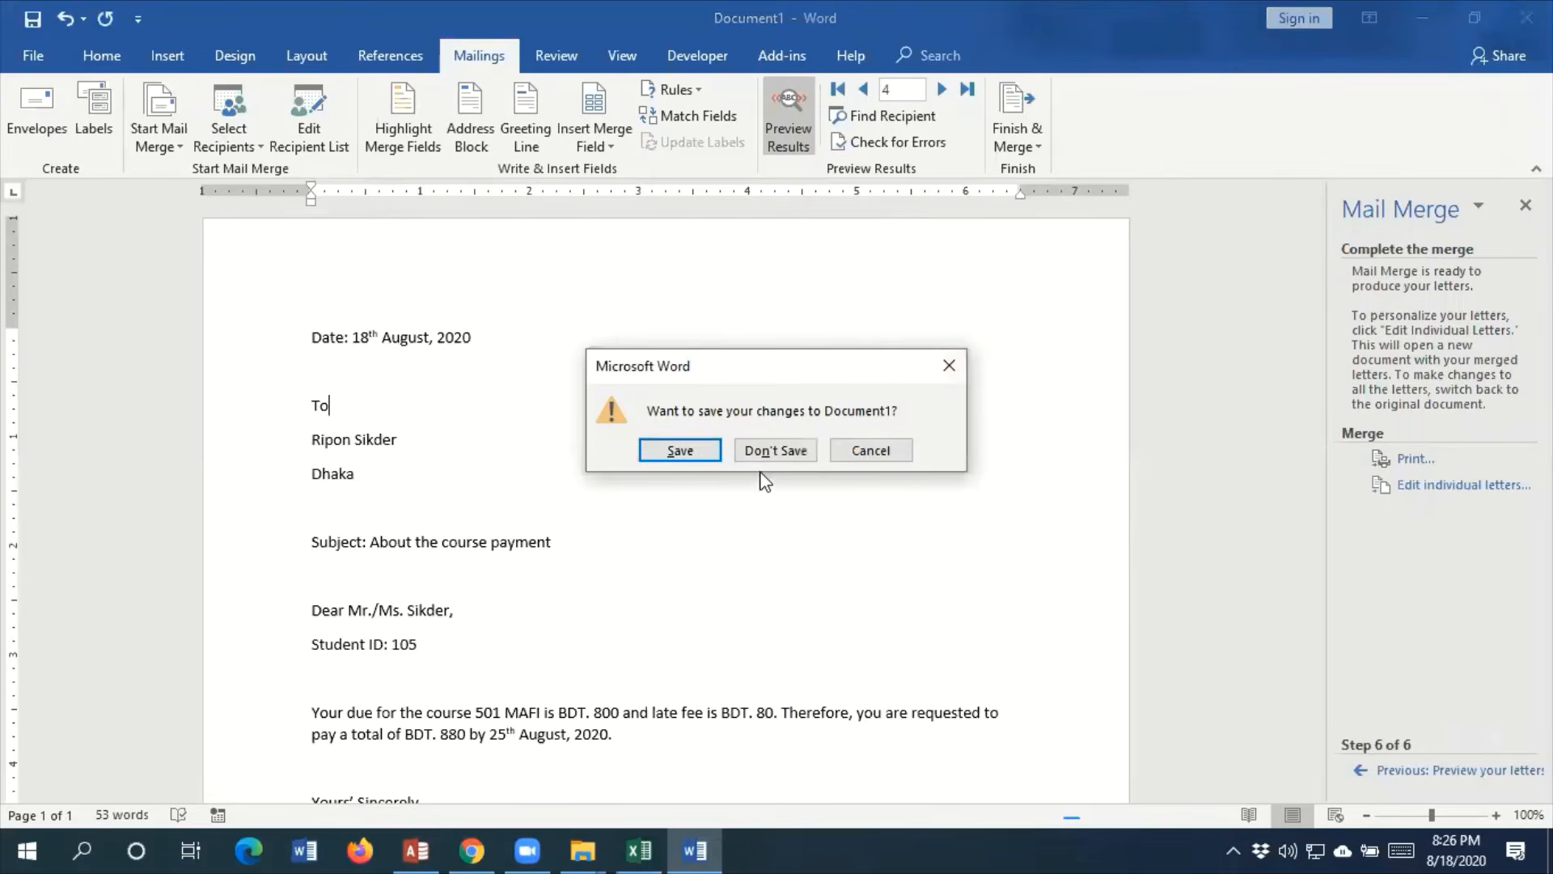
pyautogui.click(783, 460)
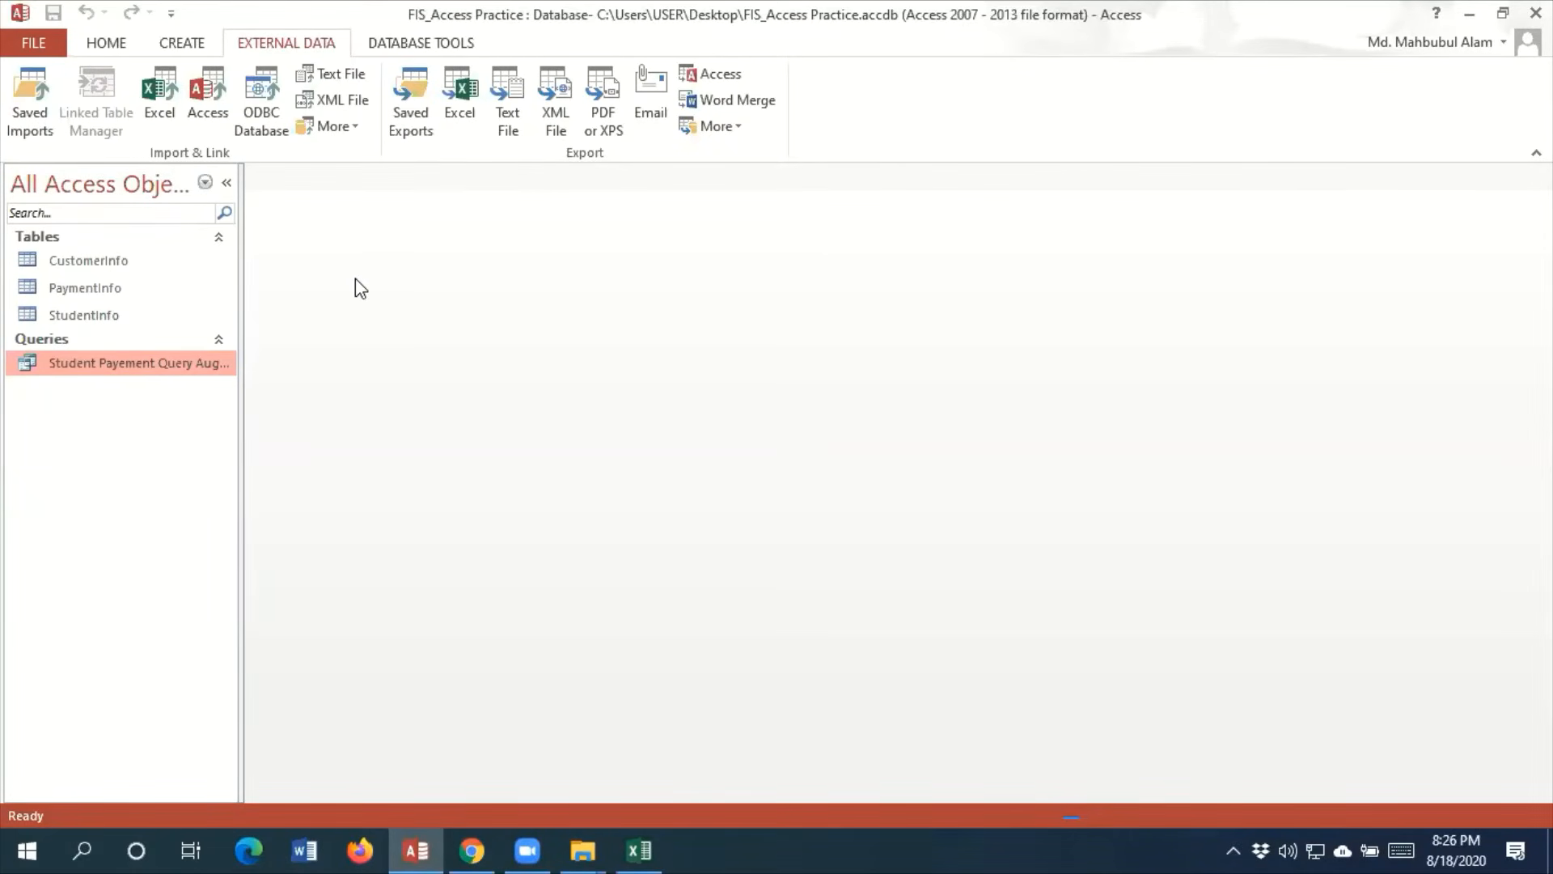
# Start the Form Wizard in the Access database, choose the StudentInfo table as source and include all its fields
pyautogui.click(178, 49)
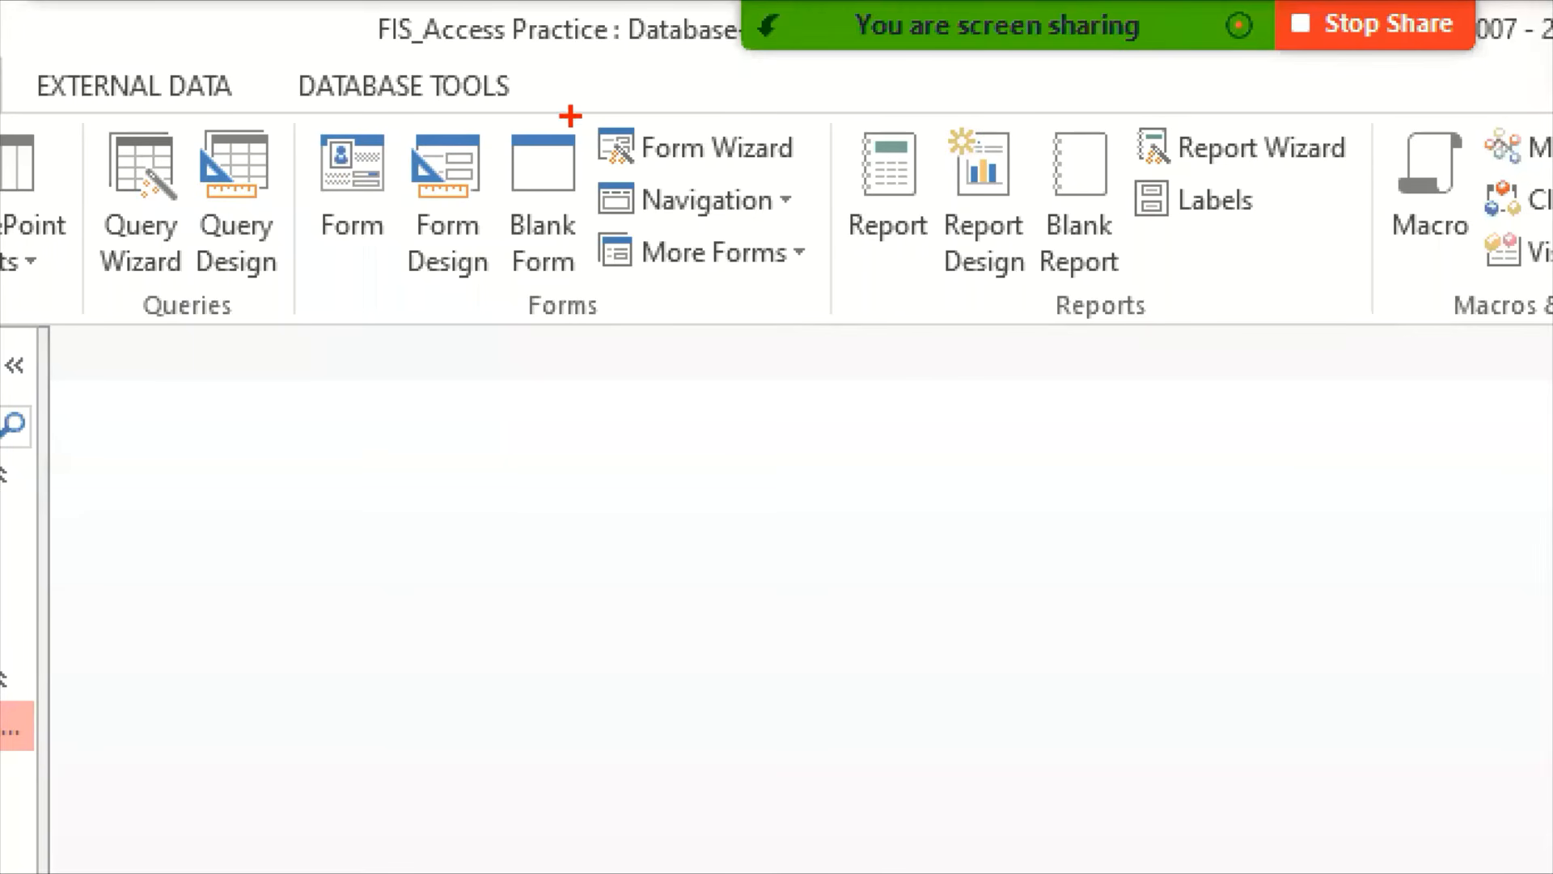
pyautogui.moveTo(571, 109); pyautogui.dragTo(816, 174)
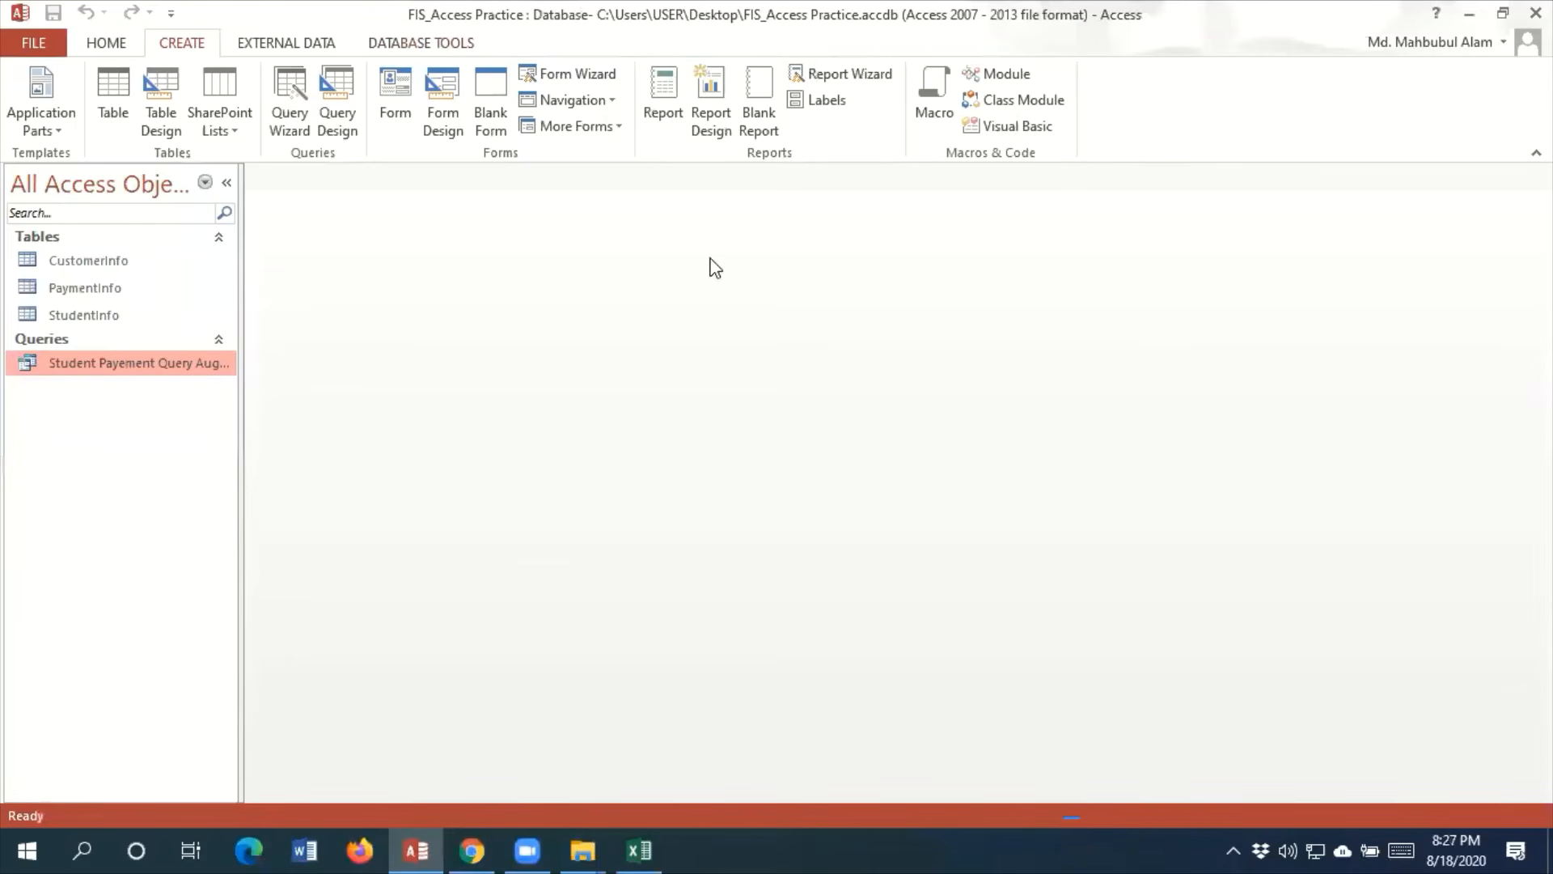
pyautogui.click(555, 78)
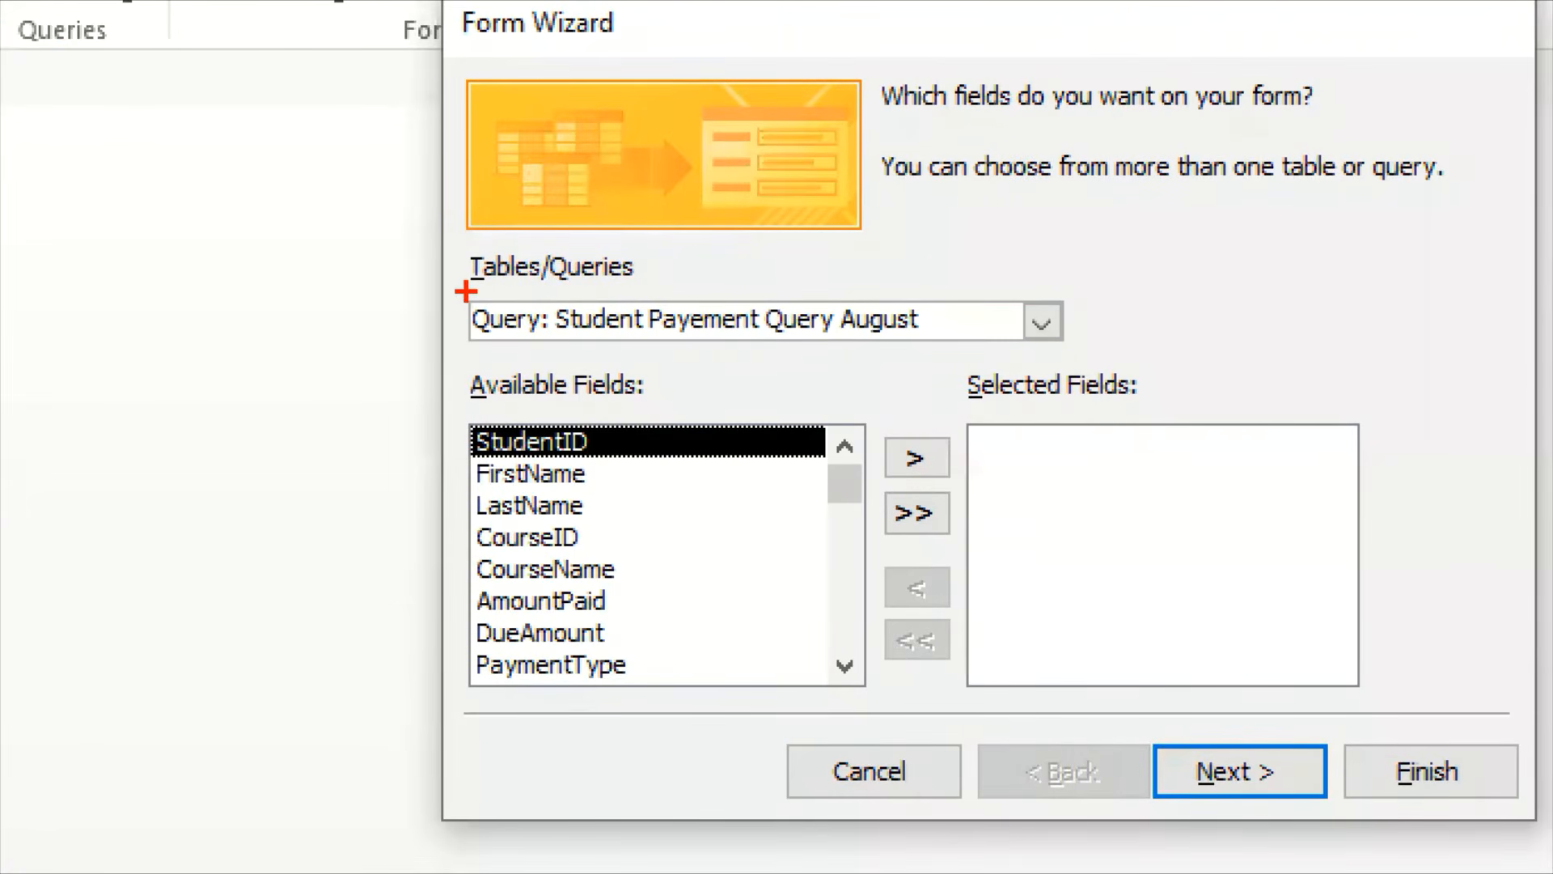
pyautogui.moveTo(466, 292)
pyautogui.mouseDown()
pyautogui.moveTo(798, 348)
pyautogui.moveTo(1094, 352)
pyautogui.mouseUp()
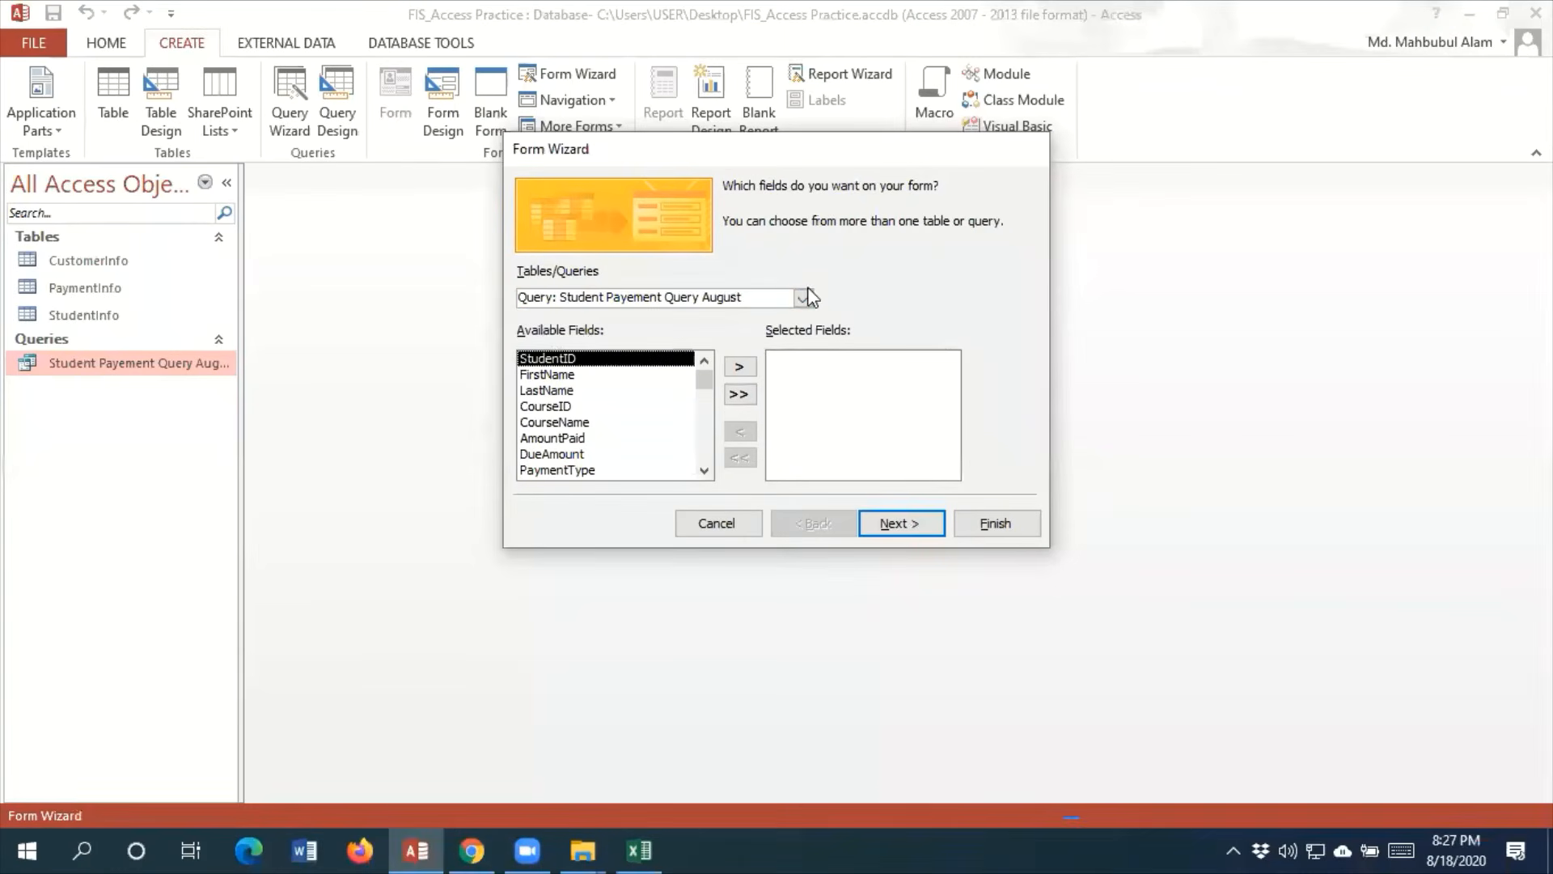
pyautogui.click(1040, 322)
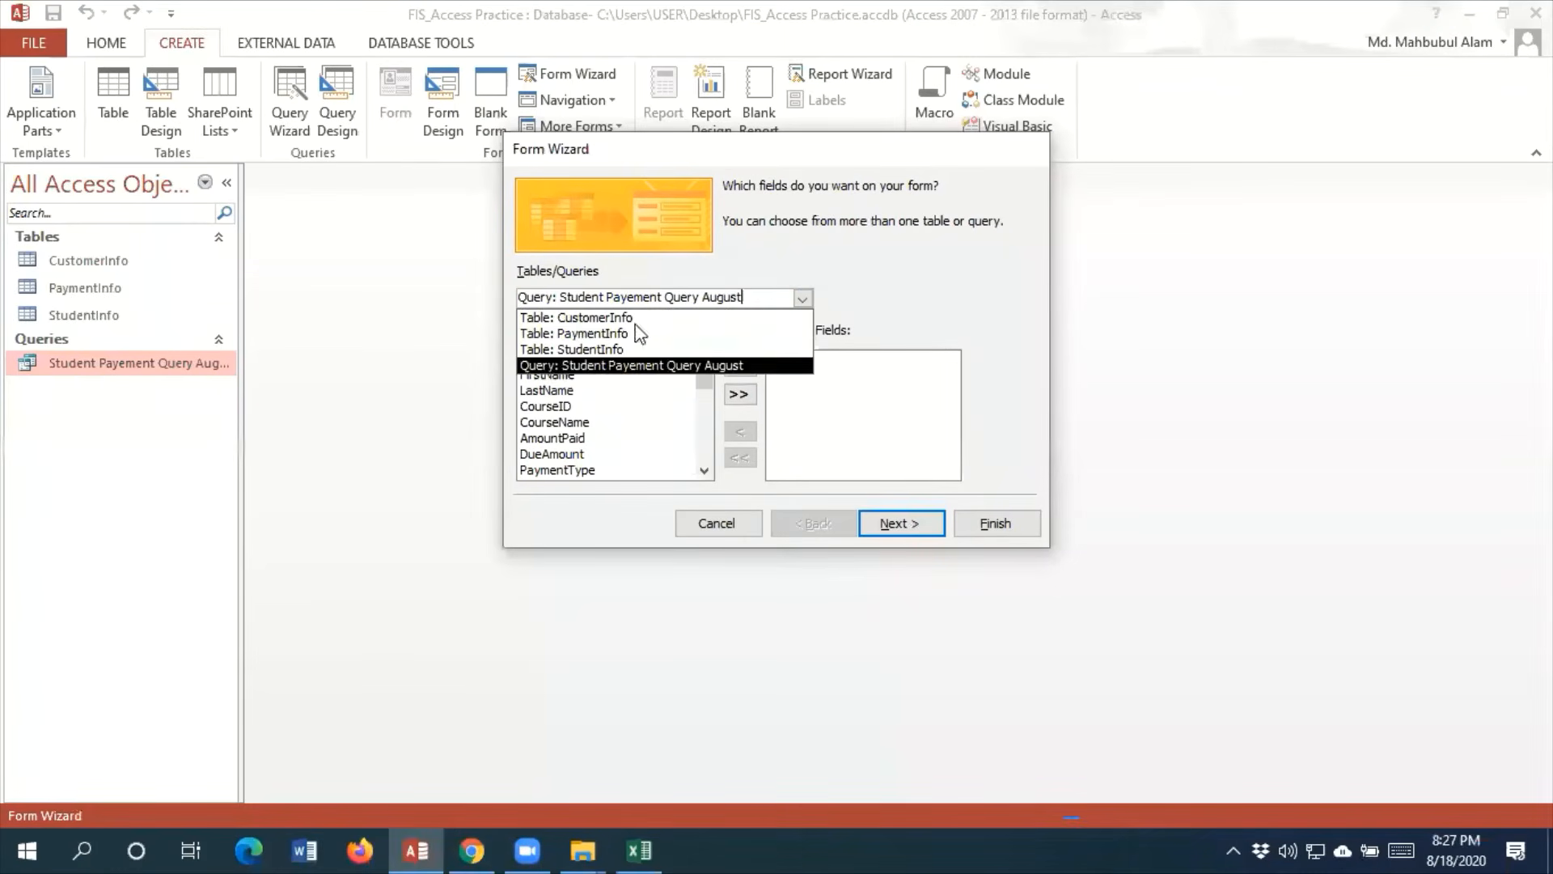
pyautogui.click(627, 349)
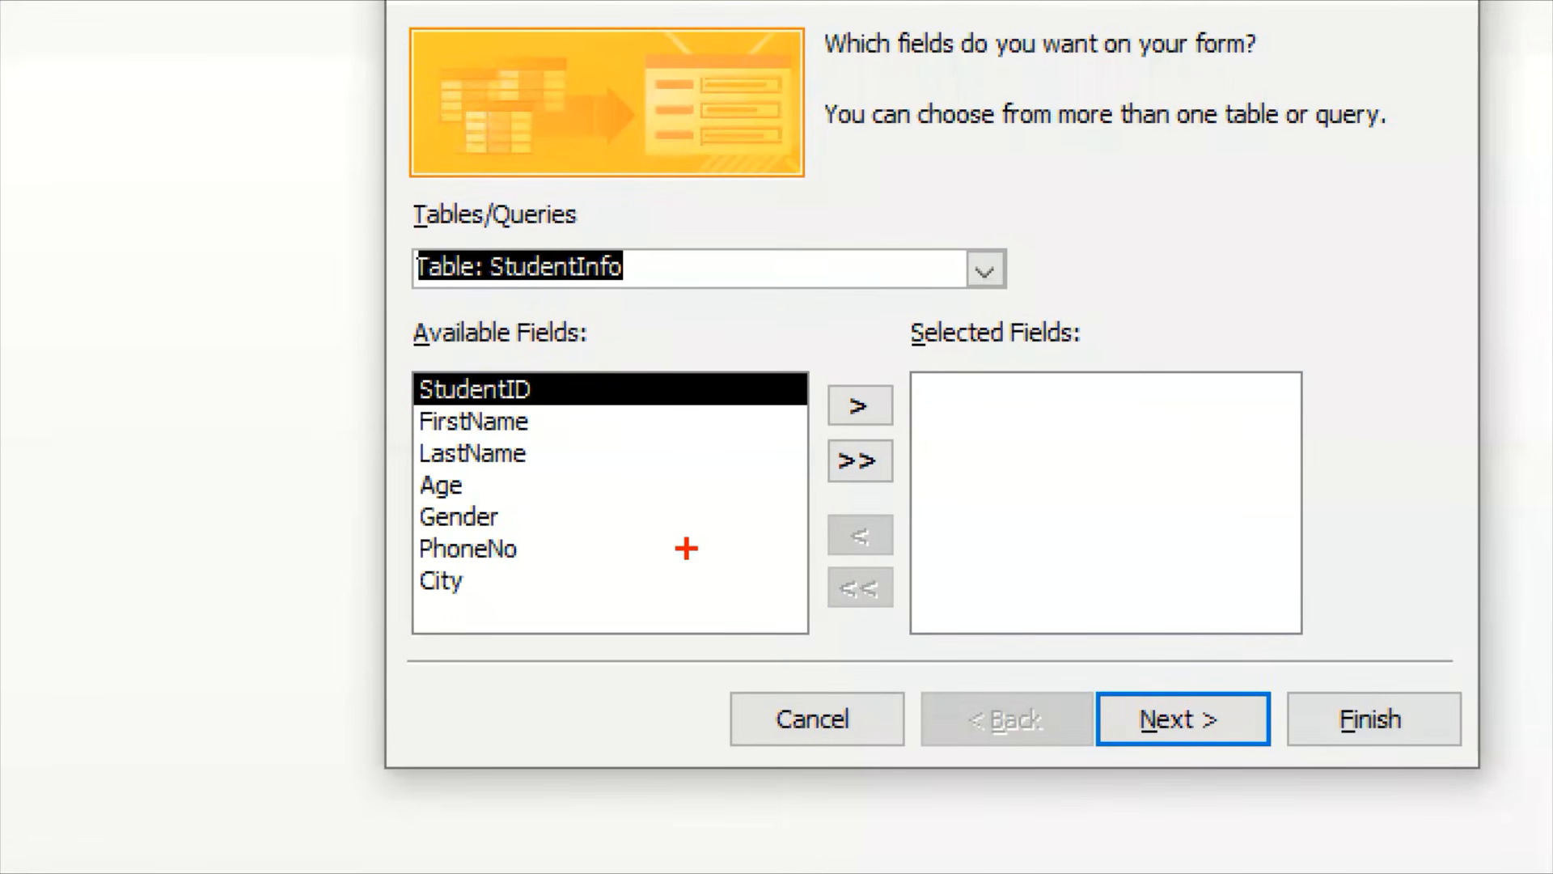
pyautogui.moveTo(510, 397); pyautogui.dragTo(495, 579)
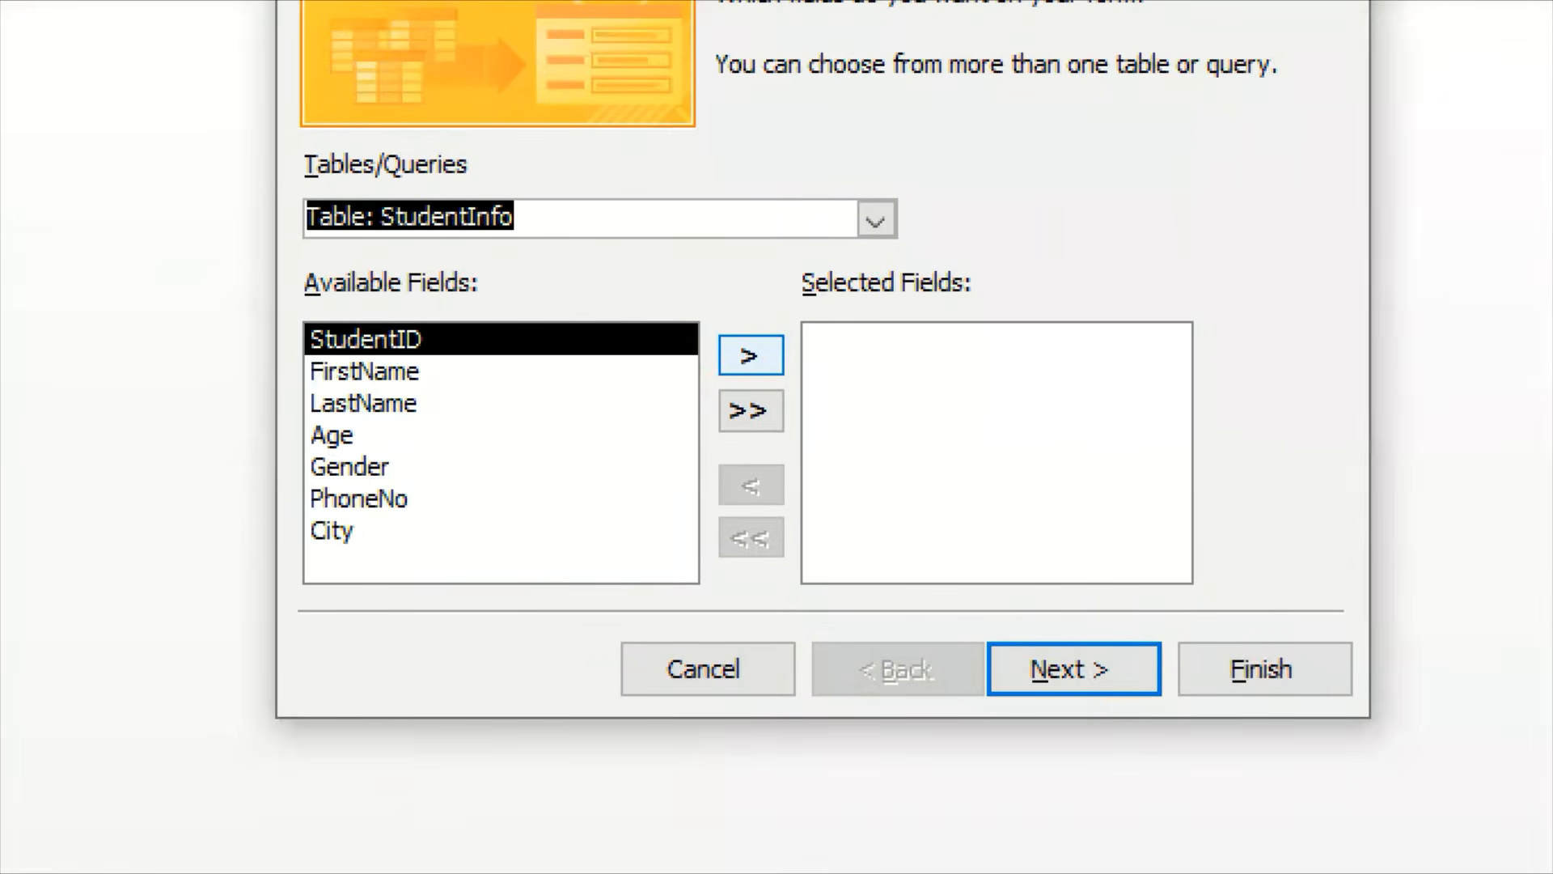
pyautogui.moveTo(757, 338); pyautogui.dragTo(797, 298)
pyautogui.moveTo(773, 414); pyautogui.dragTo(810, 382)
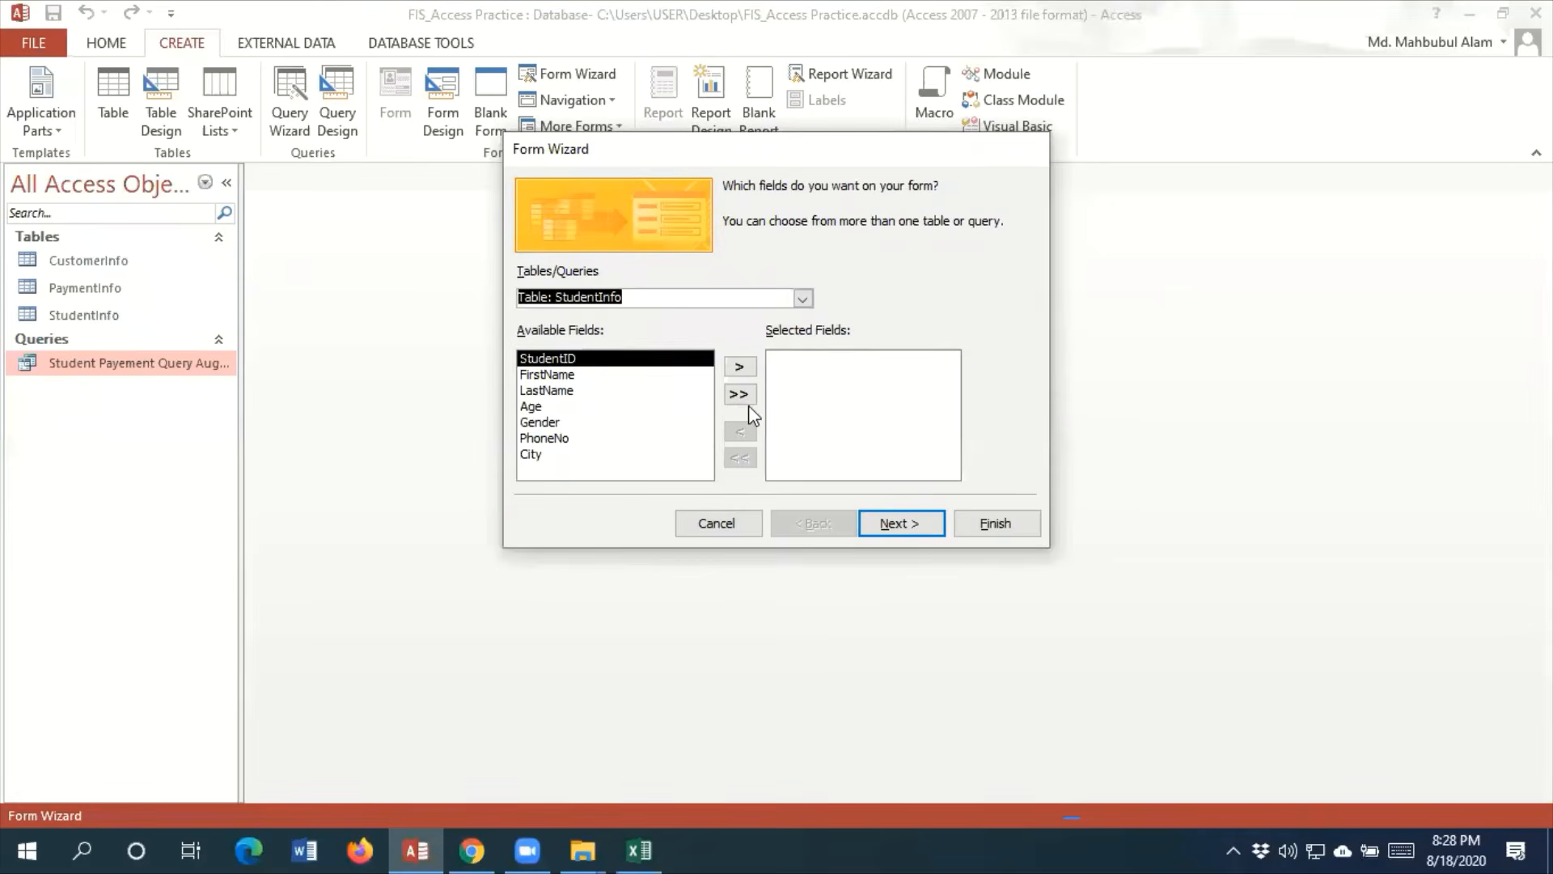
pyautogui.click(763, 416)
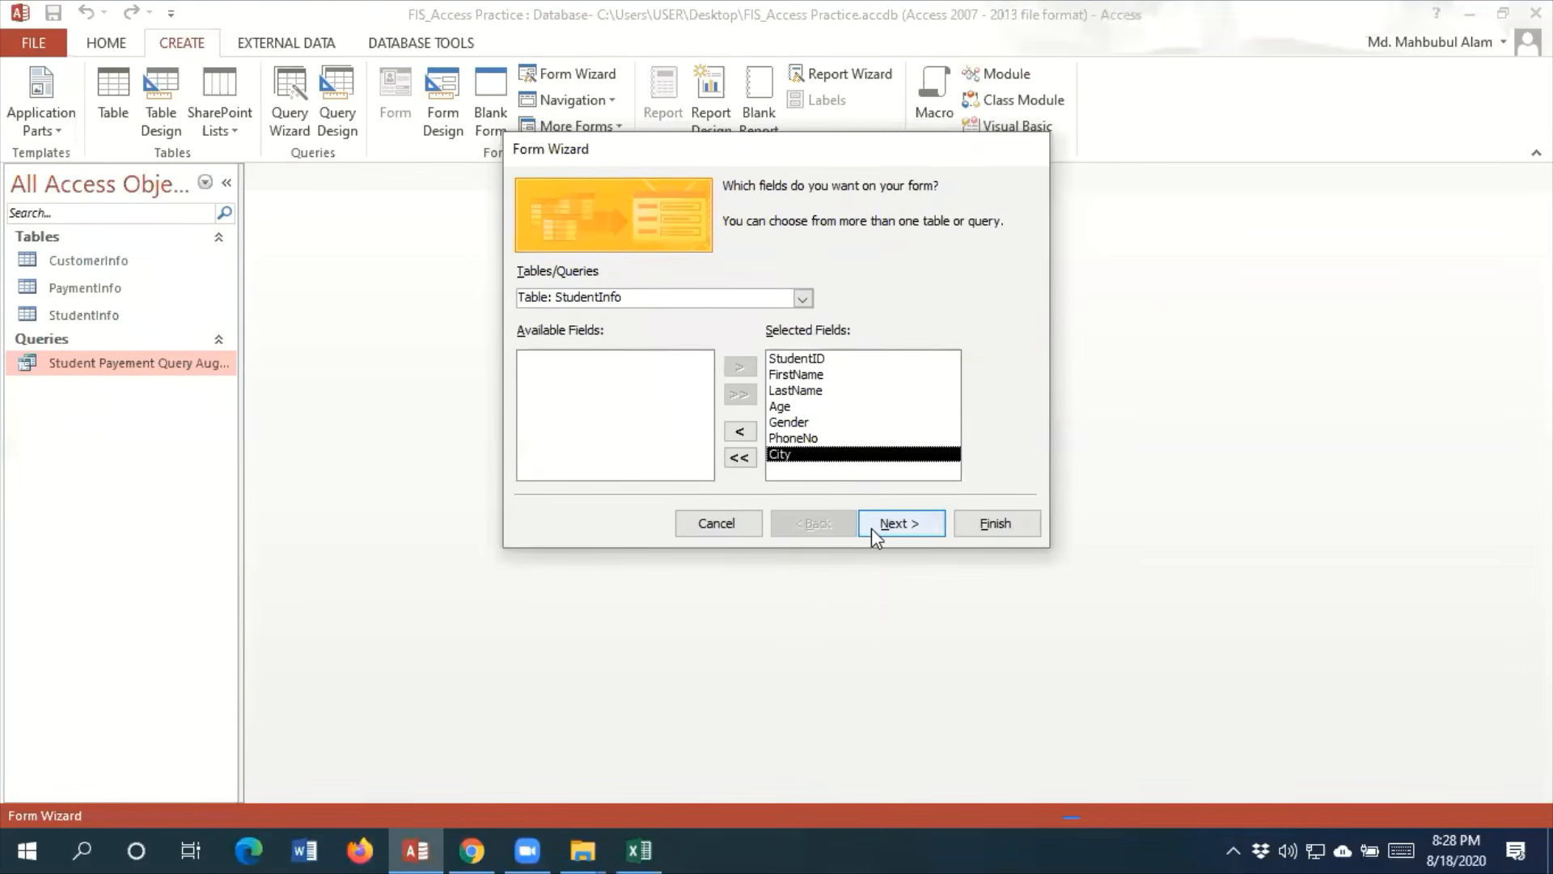
# Accept the selected fields and keep the Columnar layout for the form
pyautogui.click(893, 526)
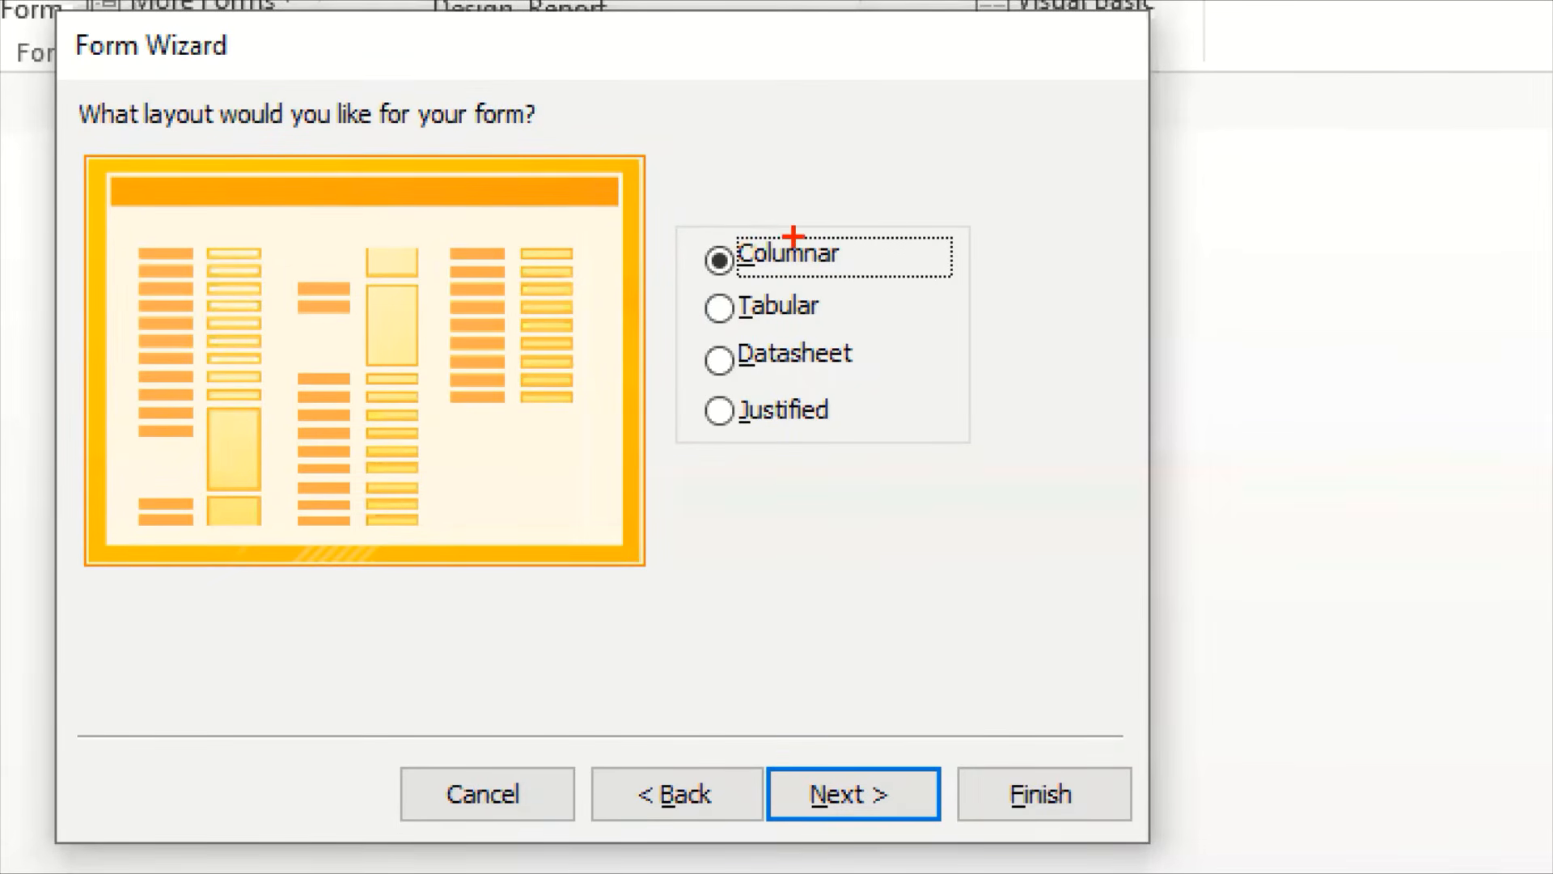
pyautogui.moveTo(794, 236)
pyautogui.mouseDown()
pyautogui.moveTo(819, 275)
pyautogui.moveTo(867, 166)
pyautogui.mouseUp()
pyautogui.moveTo(803, 300)
pyautogui.mouseDown()
pyautogui.moveTo(854, 293)
pyautogui.moveTo(874, 267)
pyautogui.mouseUp()
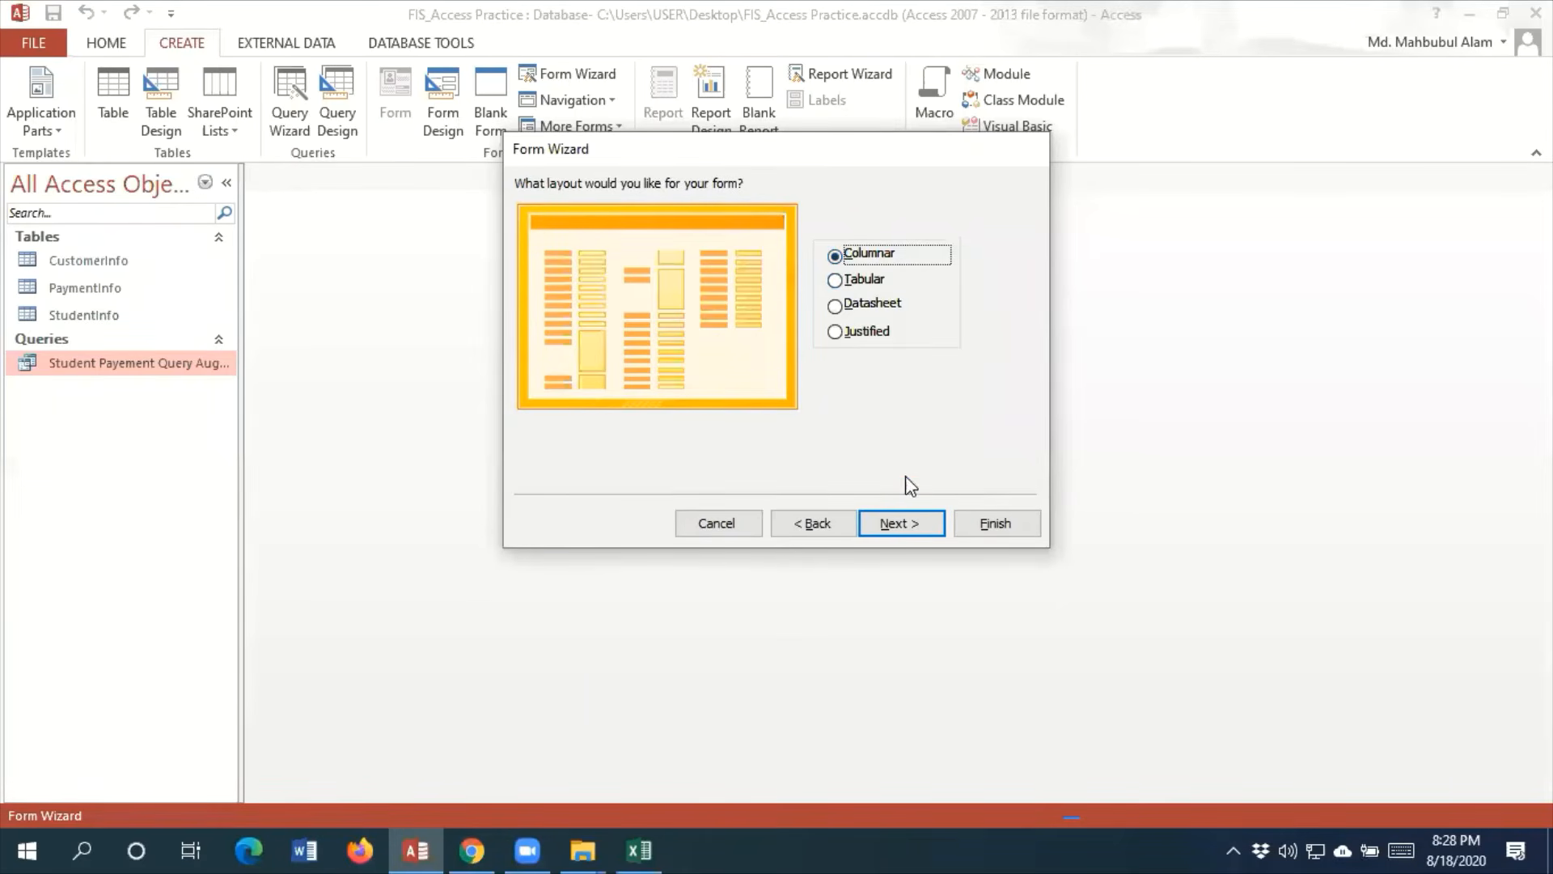
pyautogui.click(909, 511)
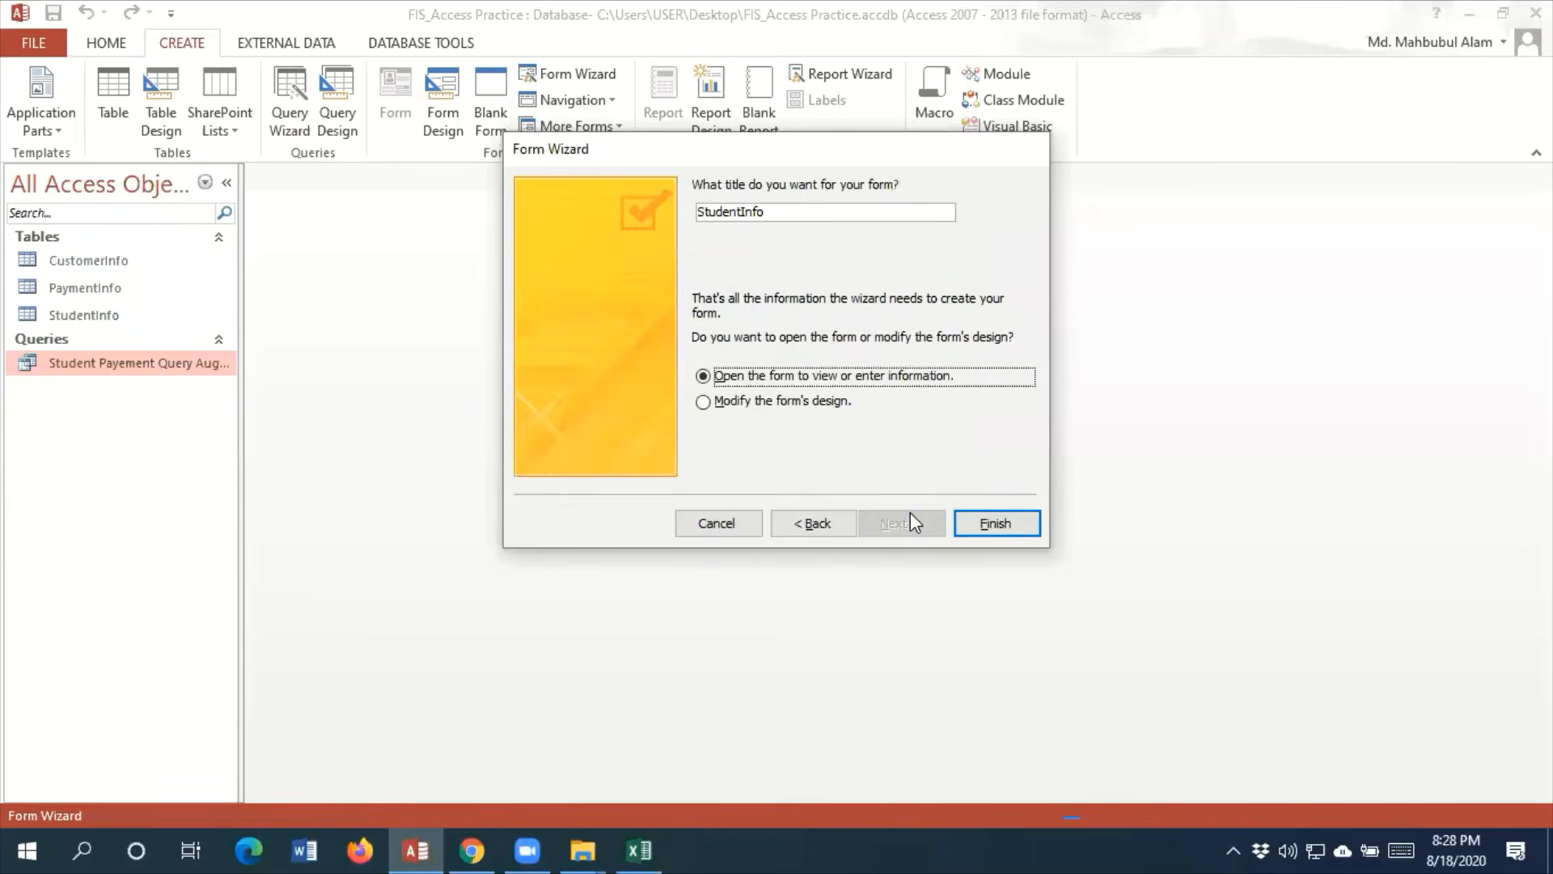
# Title the form "Student Form" and finish the wizard so that it opens for viewing or entering information
pyautogui.moveTo(804, 213); pyautogui.dragTo(275, 237)
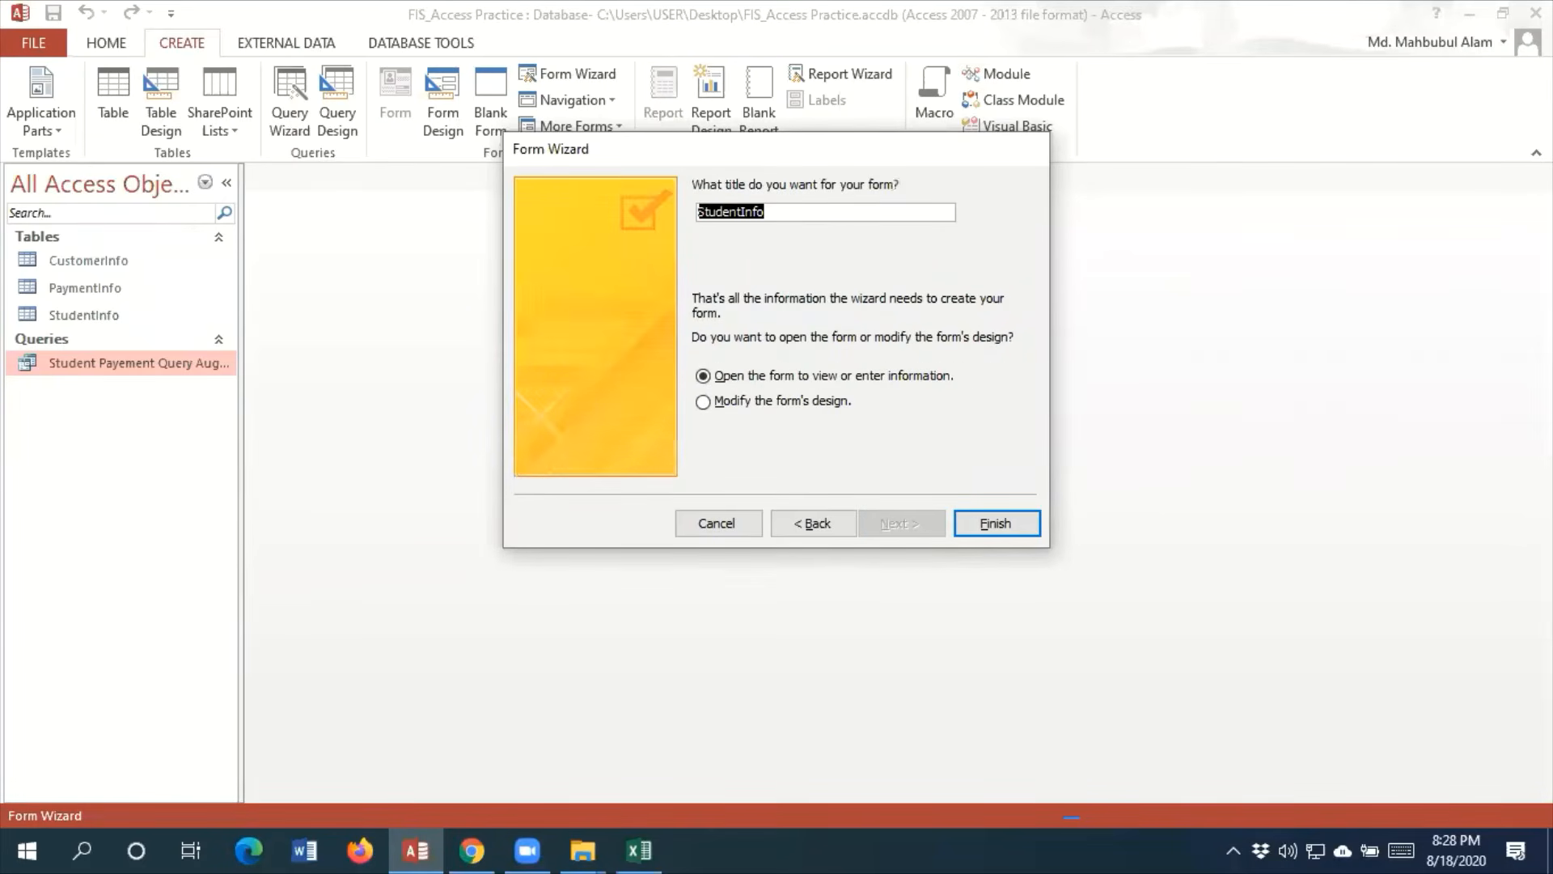
pyautogui.write('St')
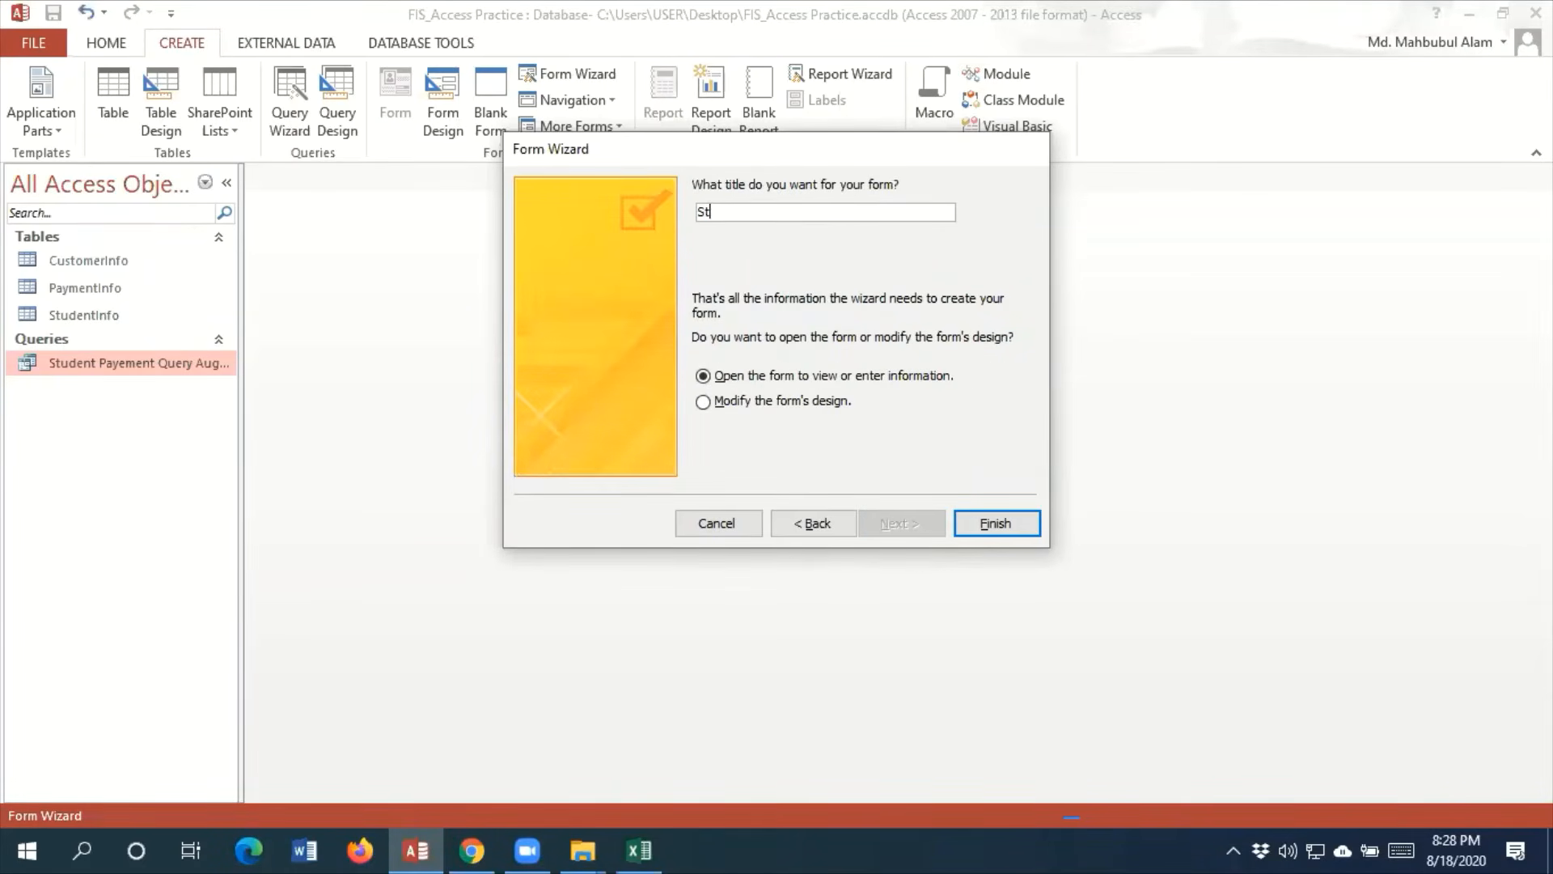
pyautogui.write('iudent Form')
pyautogui.click(982, 520)
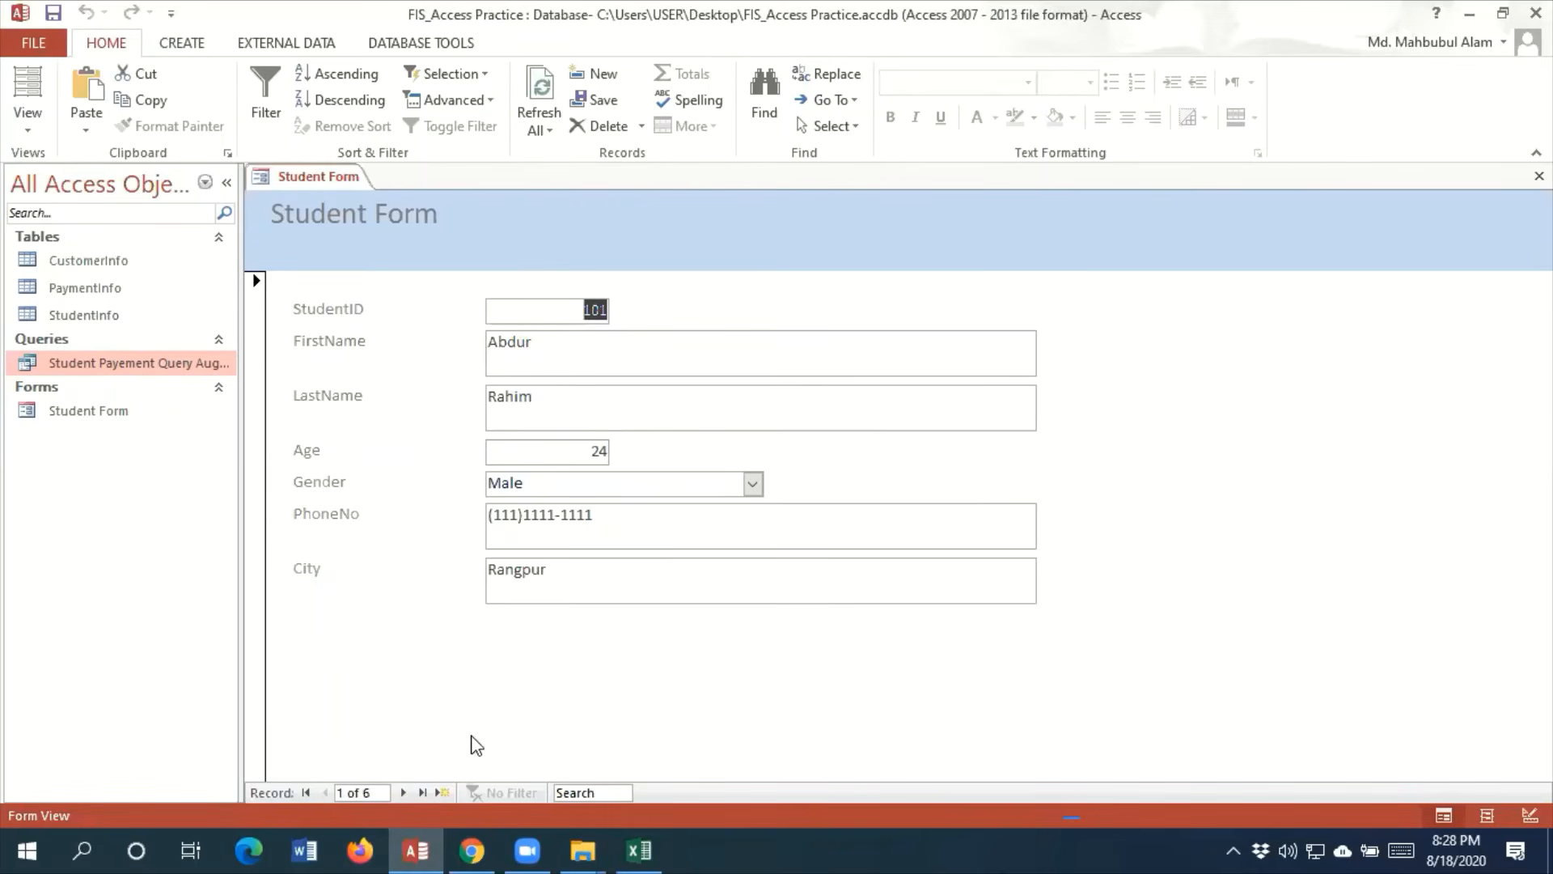
# Browse forward through the student records in Student Form and return to the first record
pyautogui.click(403, 792)
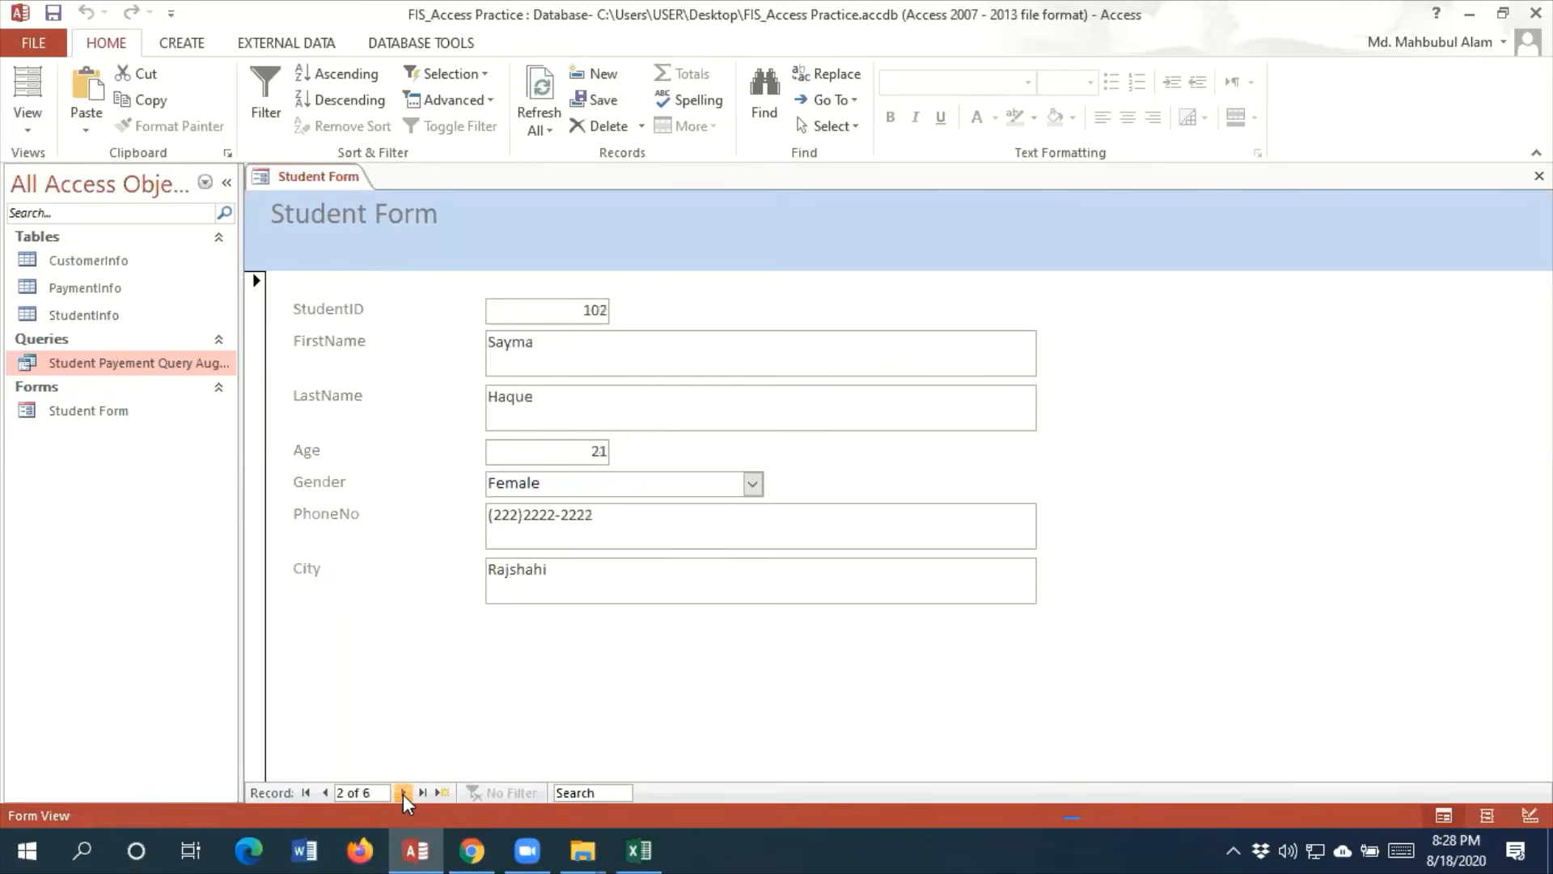
pyautogui.click(403, 793)
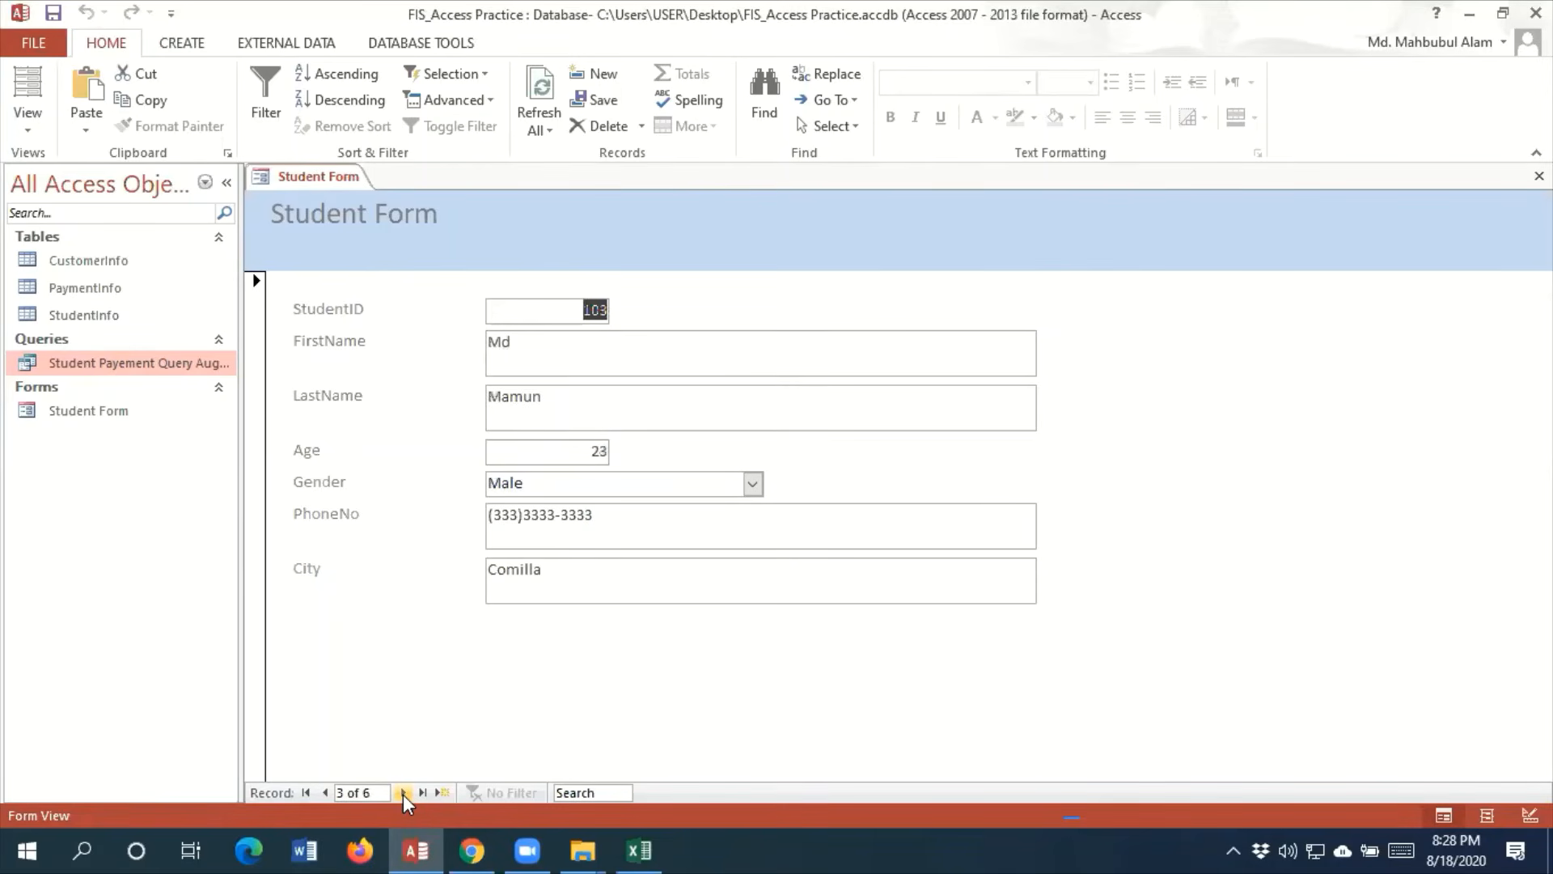
pyautogui.click(403, 792)
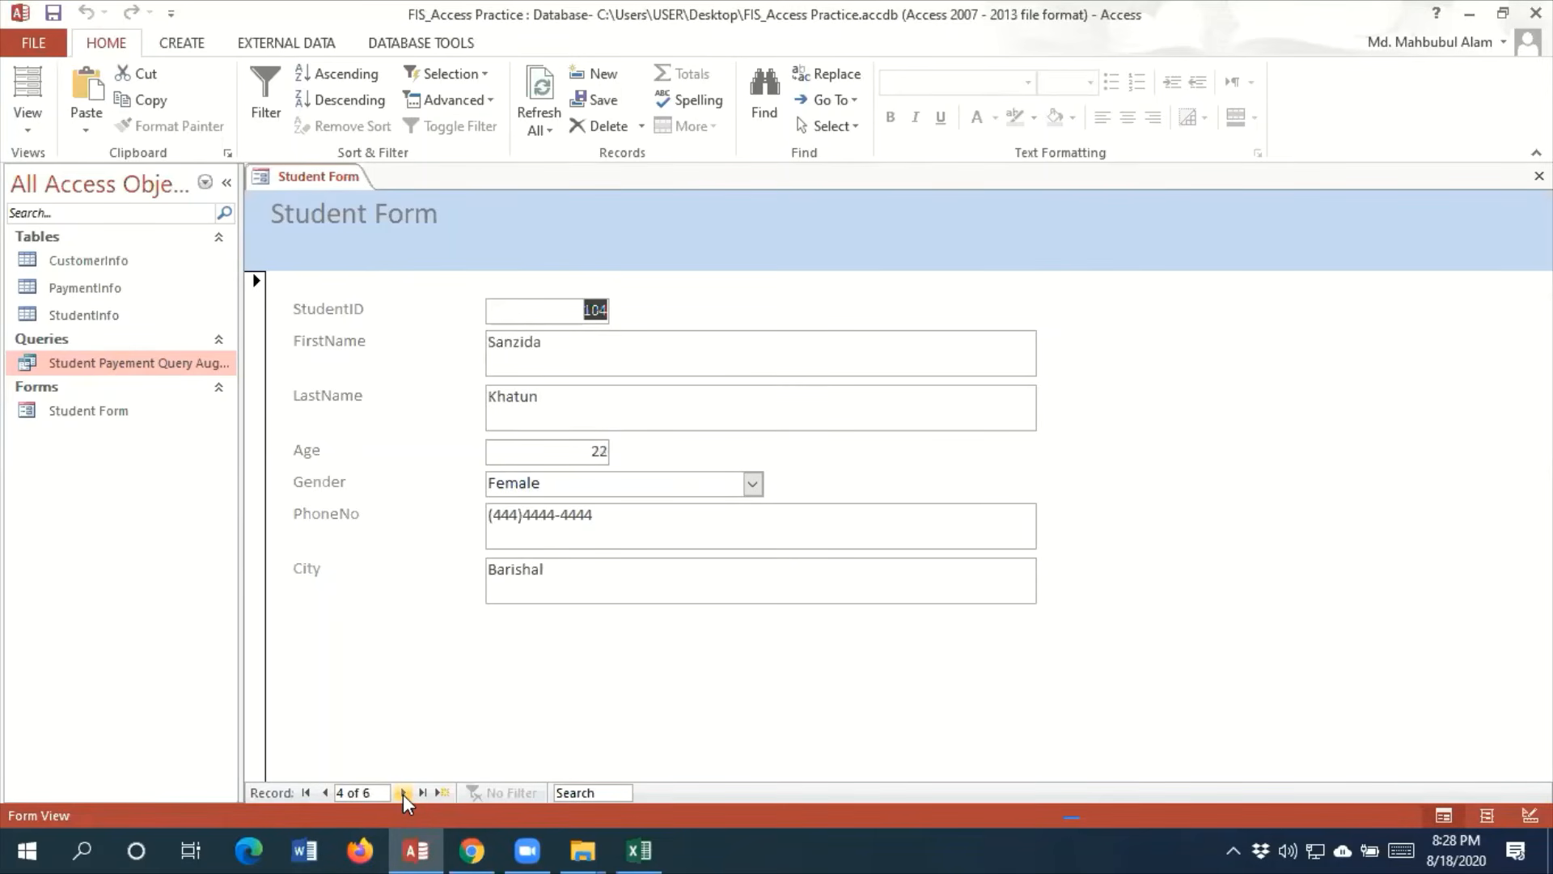
pyautogui.click(326, 793)
pyautogui.click(326, 792)
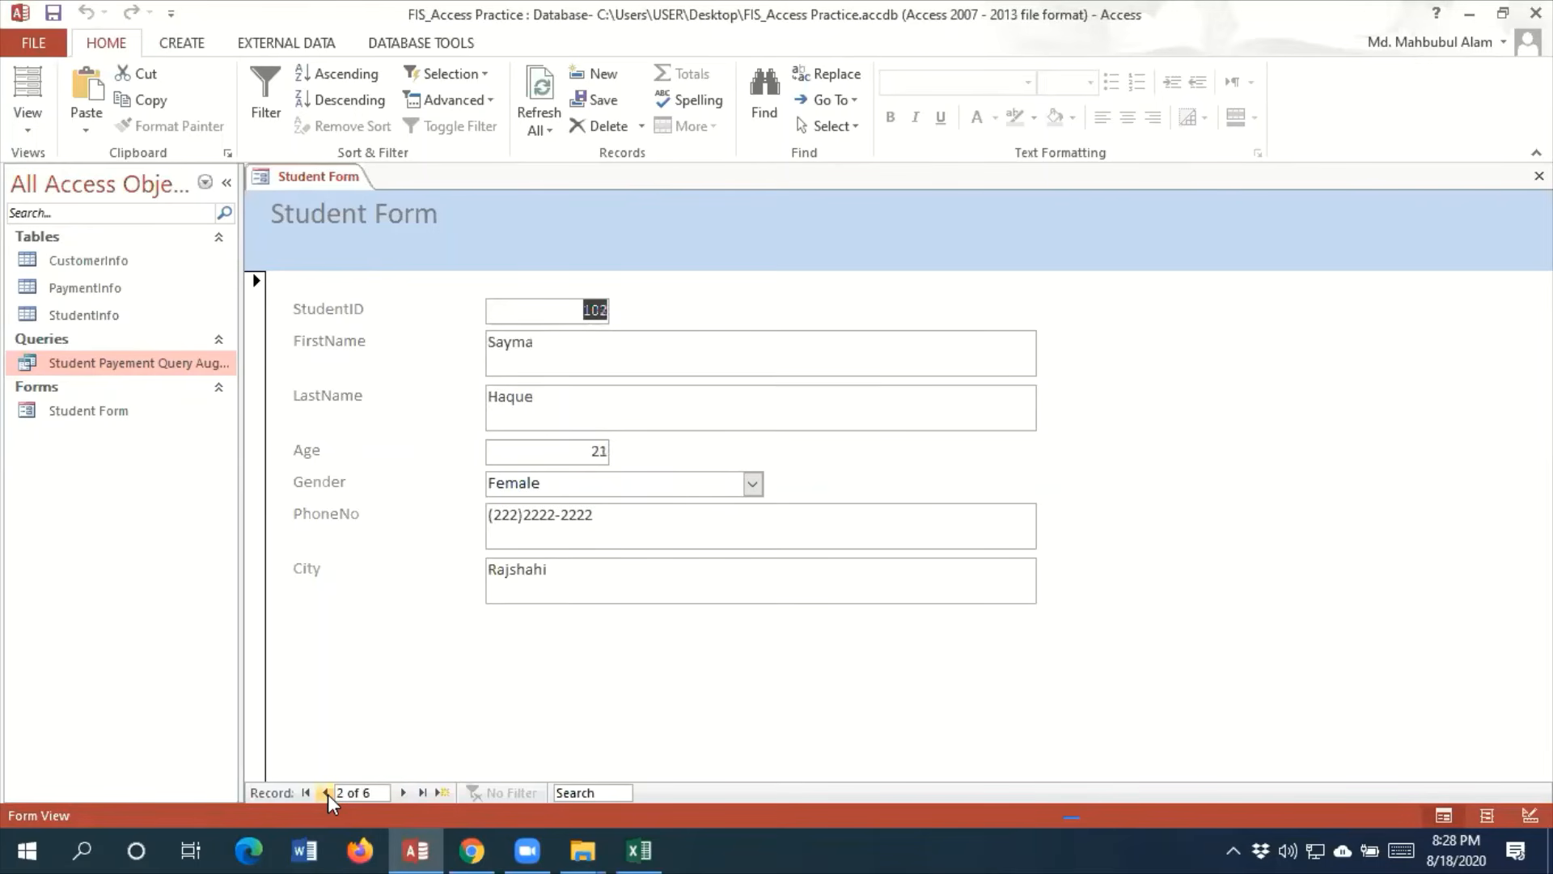
pyautogui.click(326, 793)
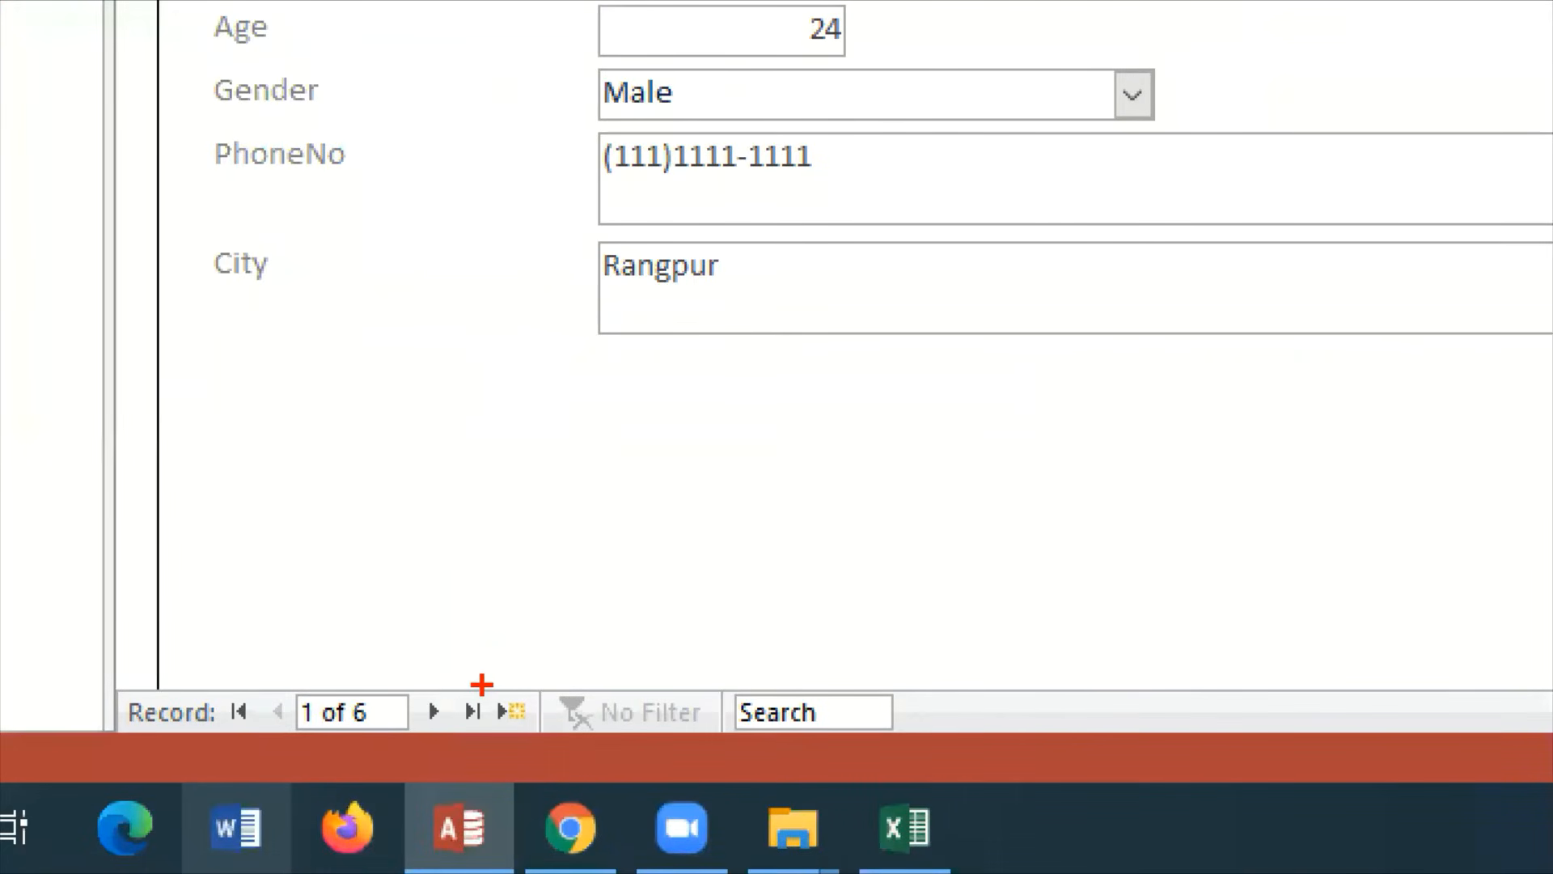
# Add a new blank record in Student Form and enter the student's ID, first name and last name
pyautogui.moveTo(481, 682)
pyautogui.mouseDown()
pyautogui.moveTo(511, 735)
pyautogui.moveTo(535, 738)
pyautogui.mouseUp()
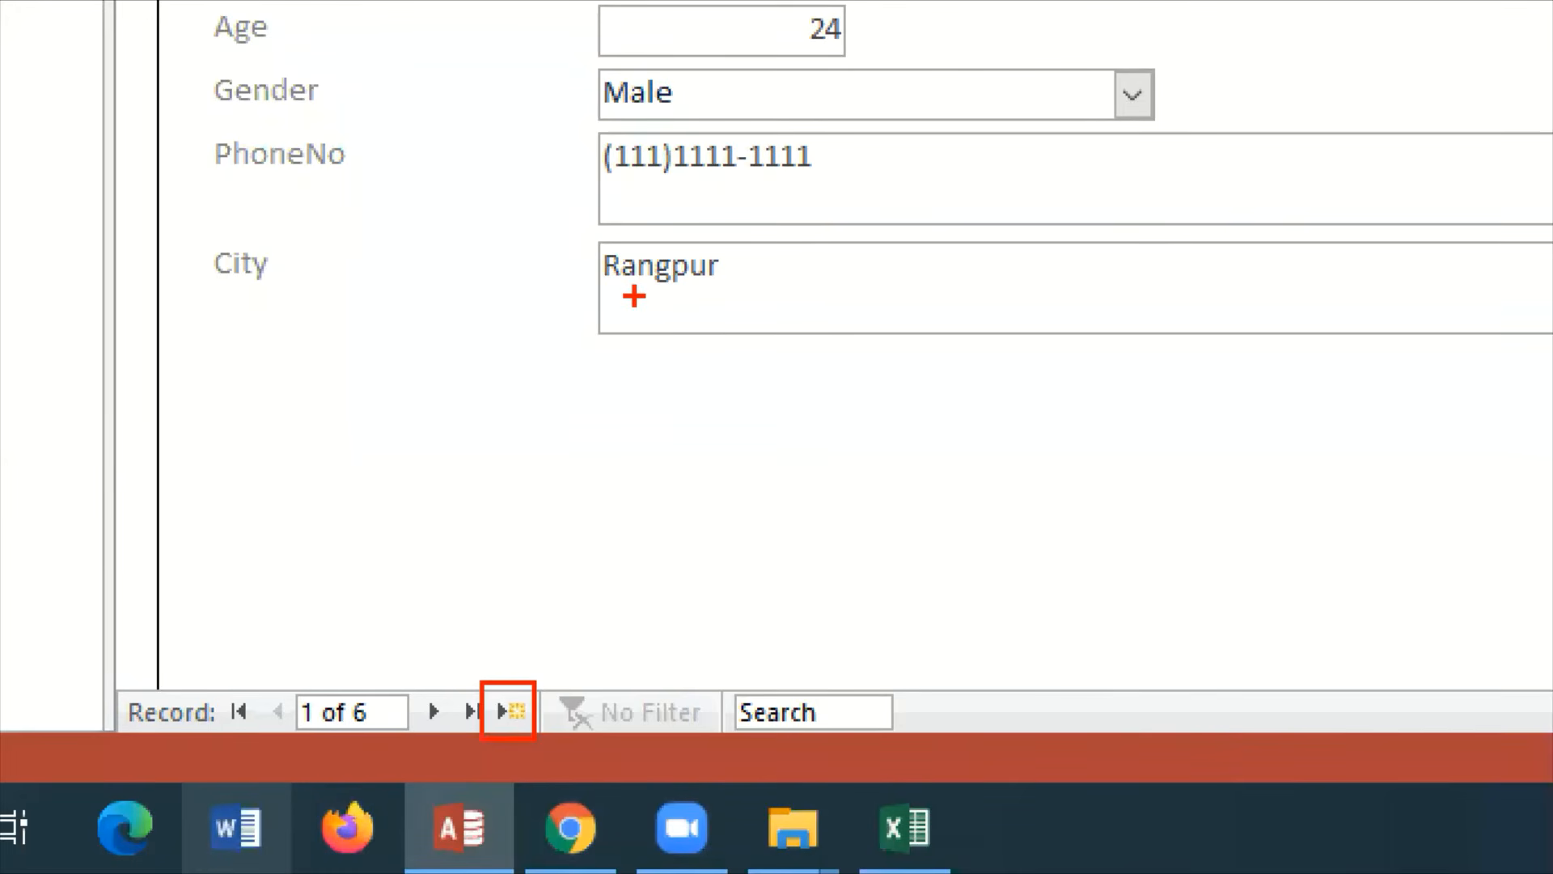
pyautogui.moveTo(506, 689)
pyautogui.mouseDown()
pyautogui.moveTo(520, 713)
pyautogui.moveTo(613, 602)
pyautogui.mouseUp()
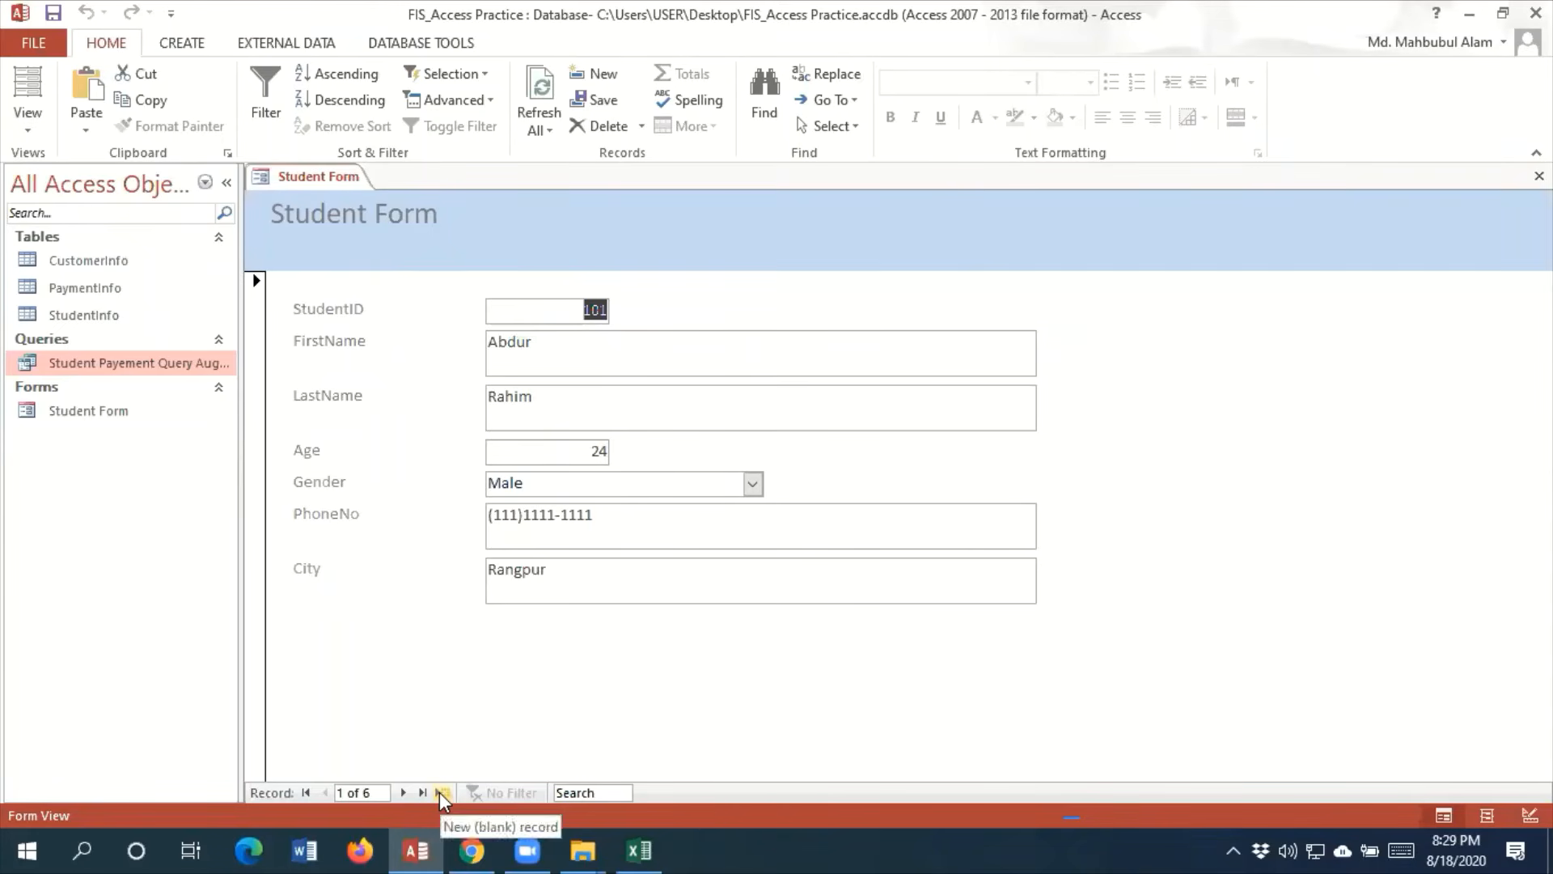
pyautogui.click(441, 792)
pyautogui.write('107')
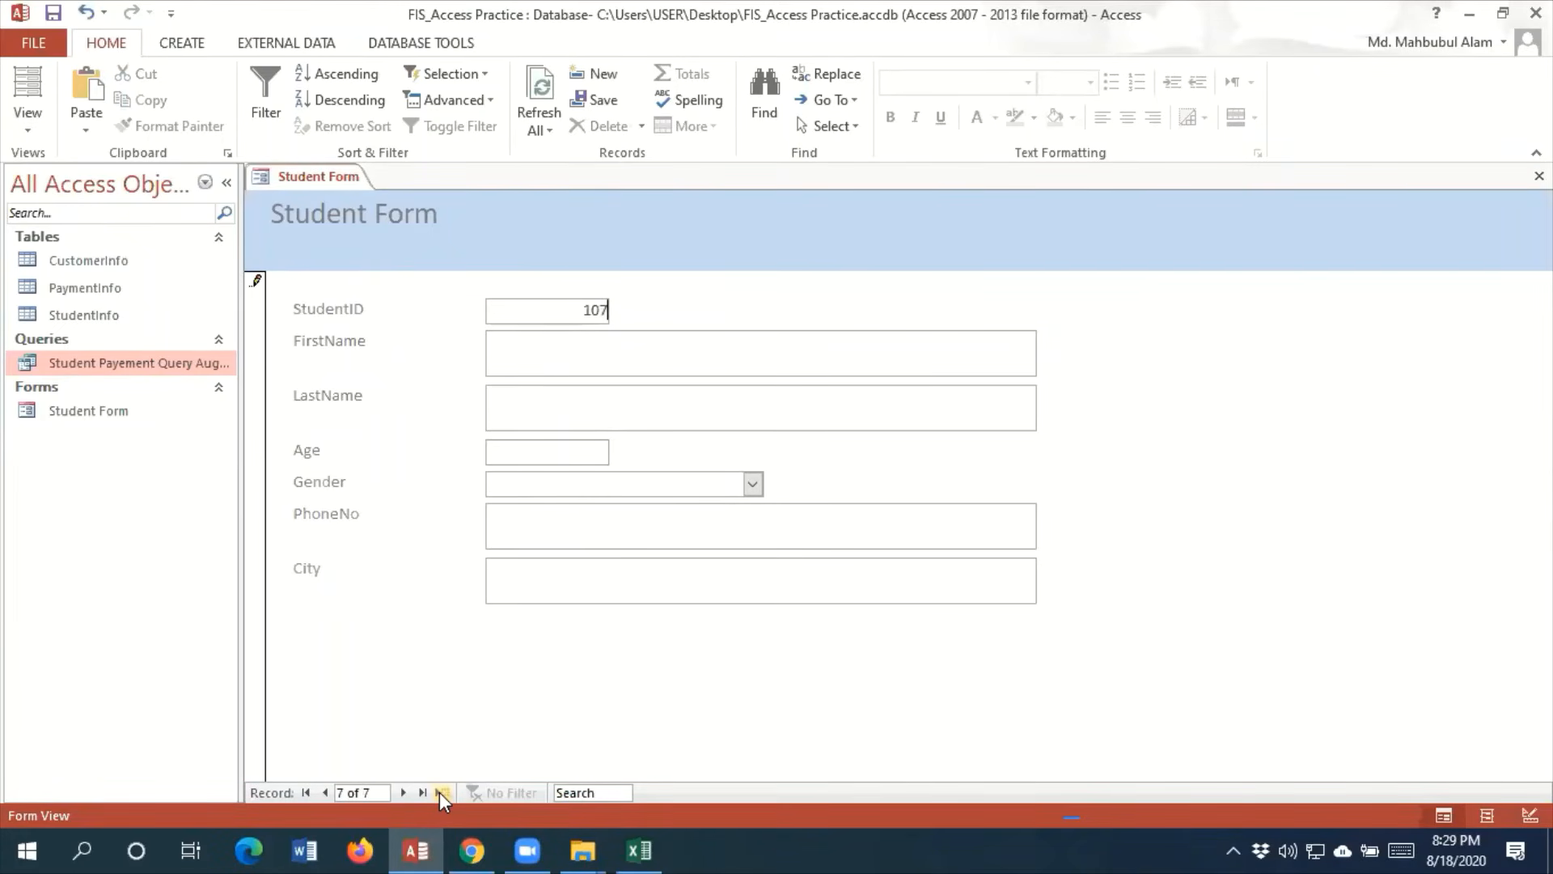
pyautogui.press('Tab')
pyautogui.press('Tab')
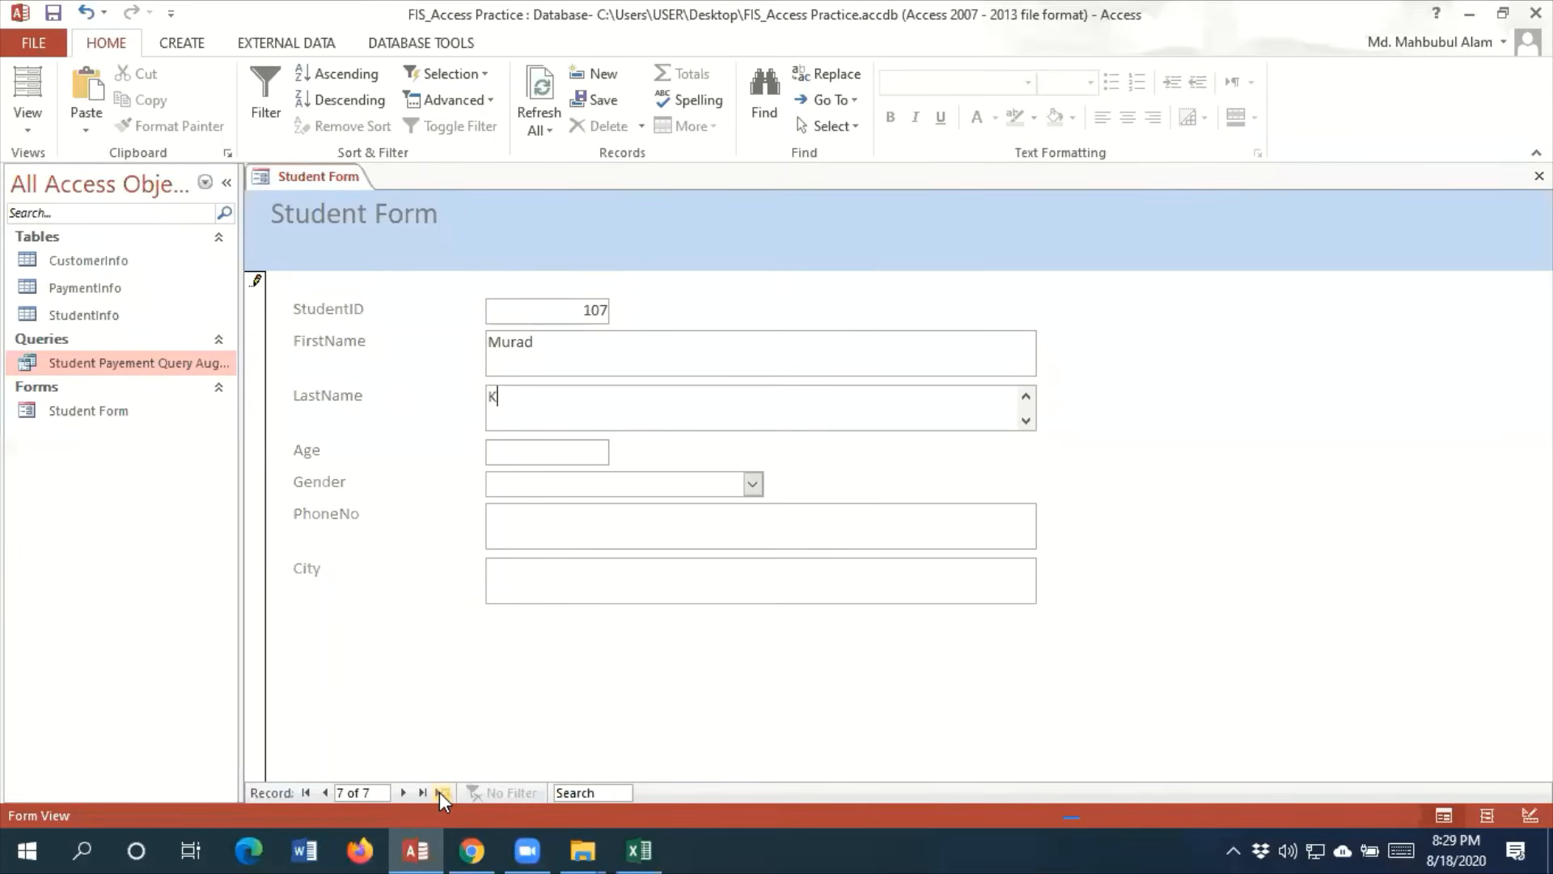
# Set the new student's age to 22 and gender to Male
pyautogui.press('Tab')
pyautogui.write('22')
pyautogui.press('Tab')
pyautogui.write('M')
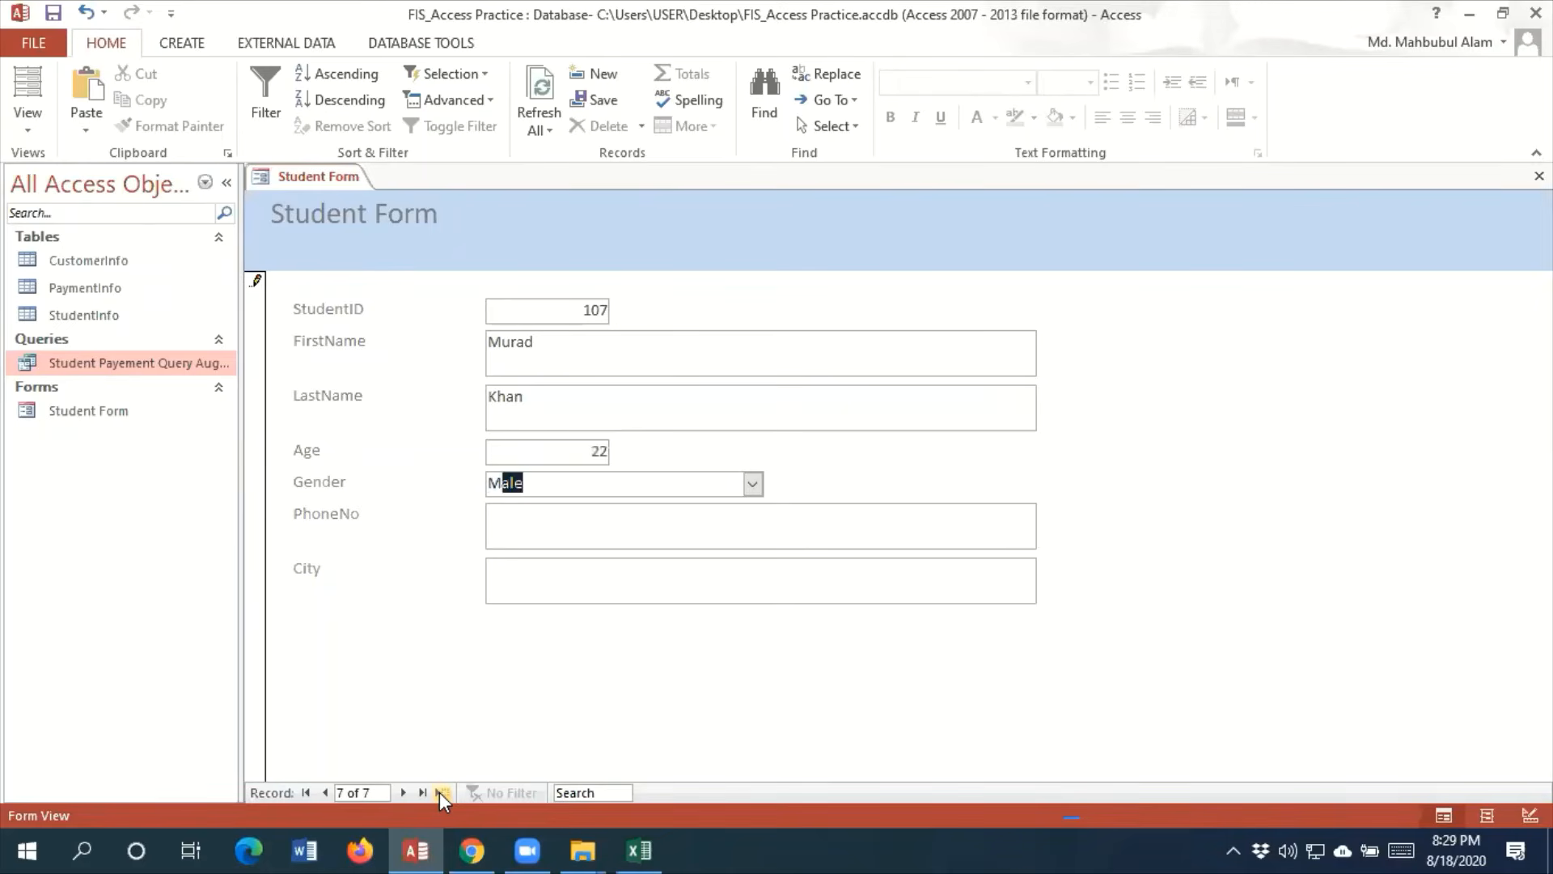
pyautogui.press('Tab')
pyautogui.write('8')
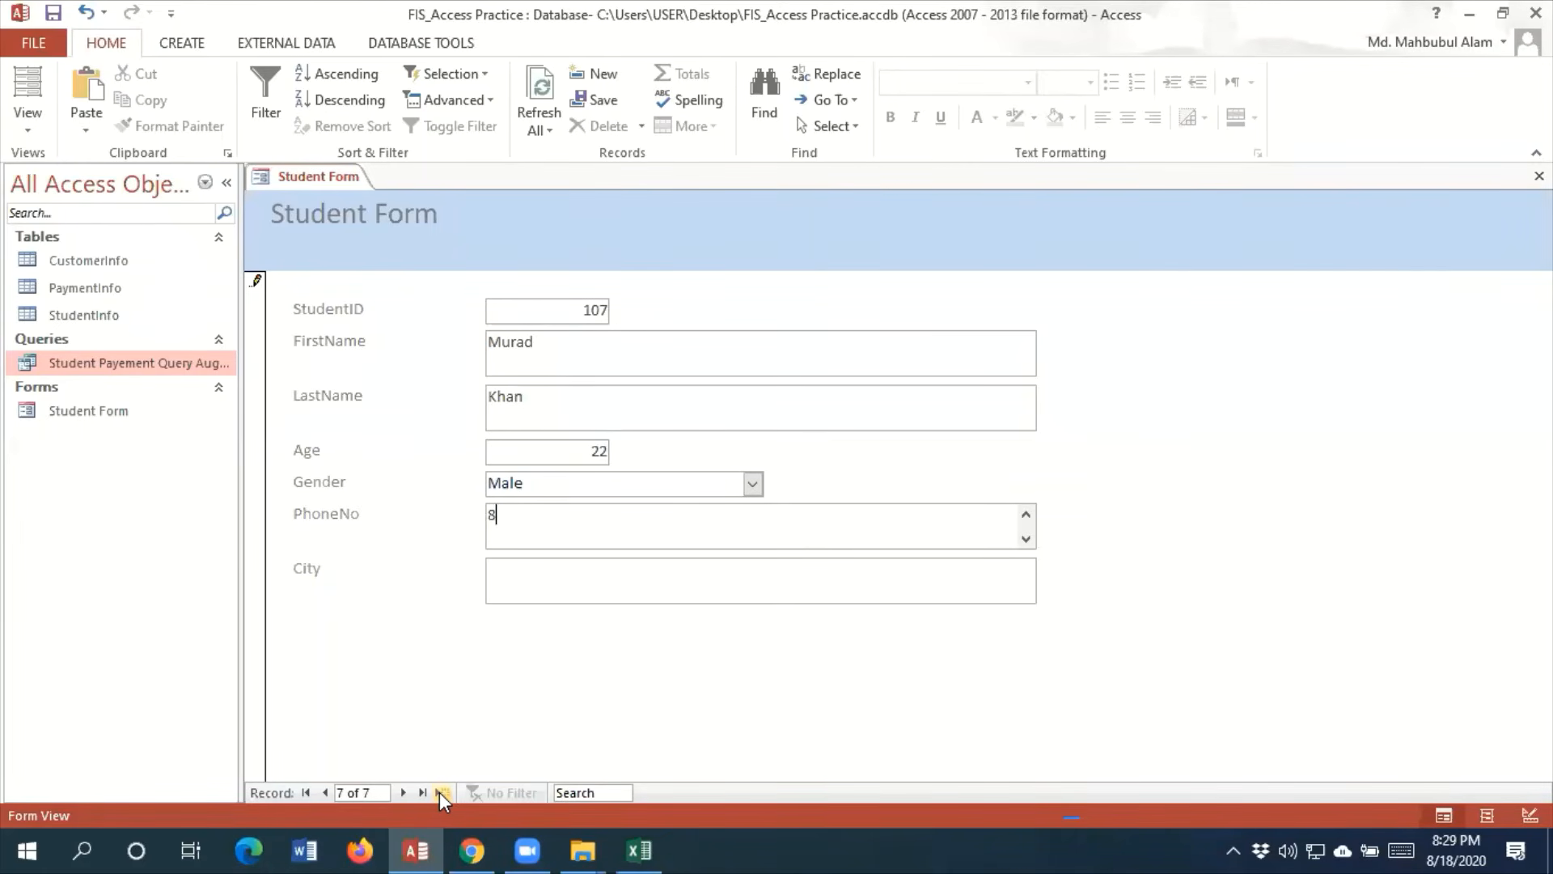
pyautogui.write('888888888888888888888888')
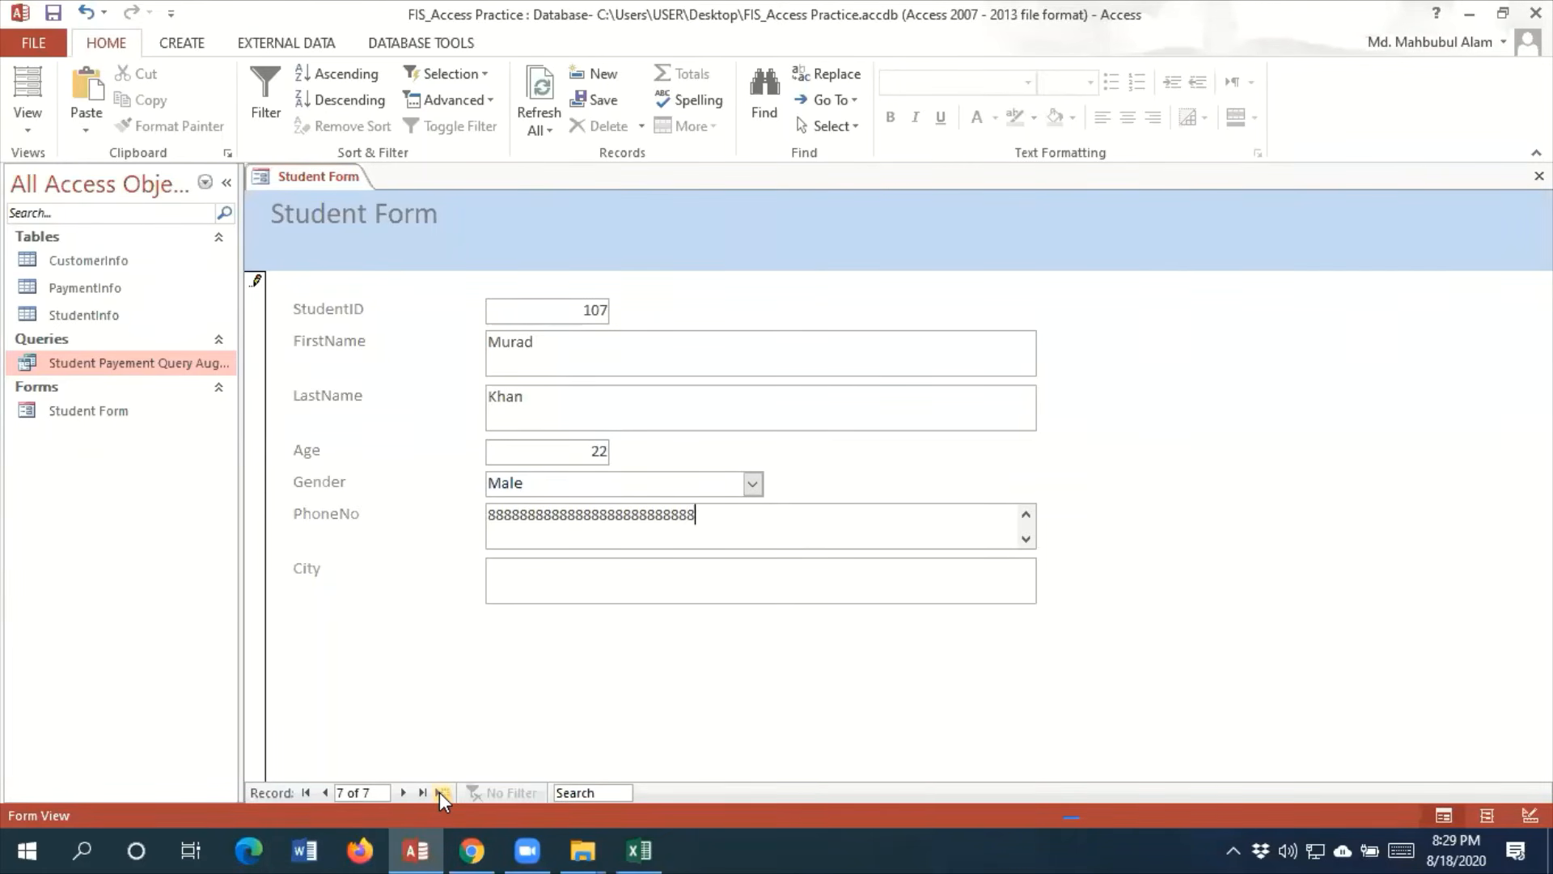
pyautogui.press('BackSpace')
pyautogui.press('BackSpace')
pyautogui.press('BackSpace')
pyautogui.press('BackSpace')
pyautogui.press('BackSpace')
pyautogui.press('BackSpace')
pyautogui.press('BackSpace')
pyautogui.press('BackSpace')
pyautogui.press('BackSpace')
pyautogui.press('BackSpace')
pyautogui.press('BackSpace')
pyautogui.press('BackSpace')
pyautogui.press('BackSpace')
pyautogui.press('BackSpace')
pyautogui.press('BackSpace')
pyautogui.press('BackSpace')
pyautogui.press('BackSpace')
pyautogui.press('BackSpace')
pyautogui.press('BackSpace')
pyautogui.press('BackSpace')
pyautogui.press('BackSpace')
pyautogui.press('BackSpace')
pyautogui.press('BackSpace')
pyautogui.press('BackSpace')
pyautogui.press('BackSpace')
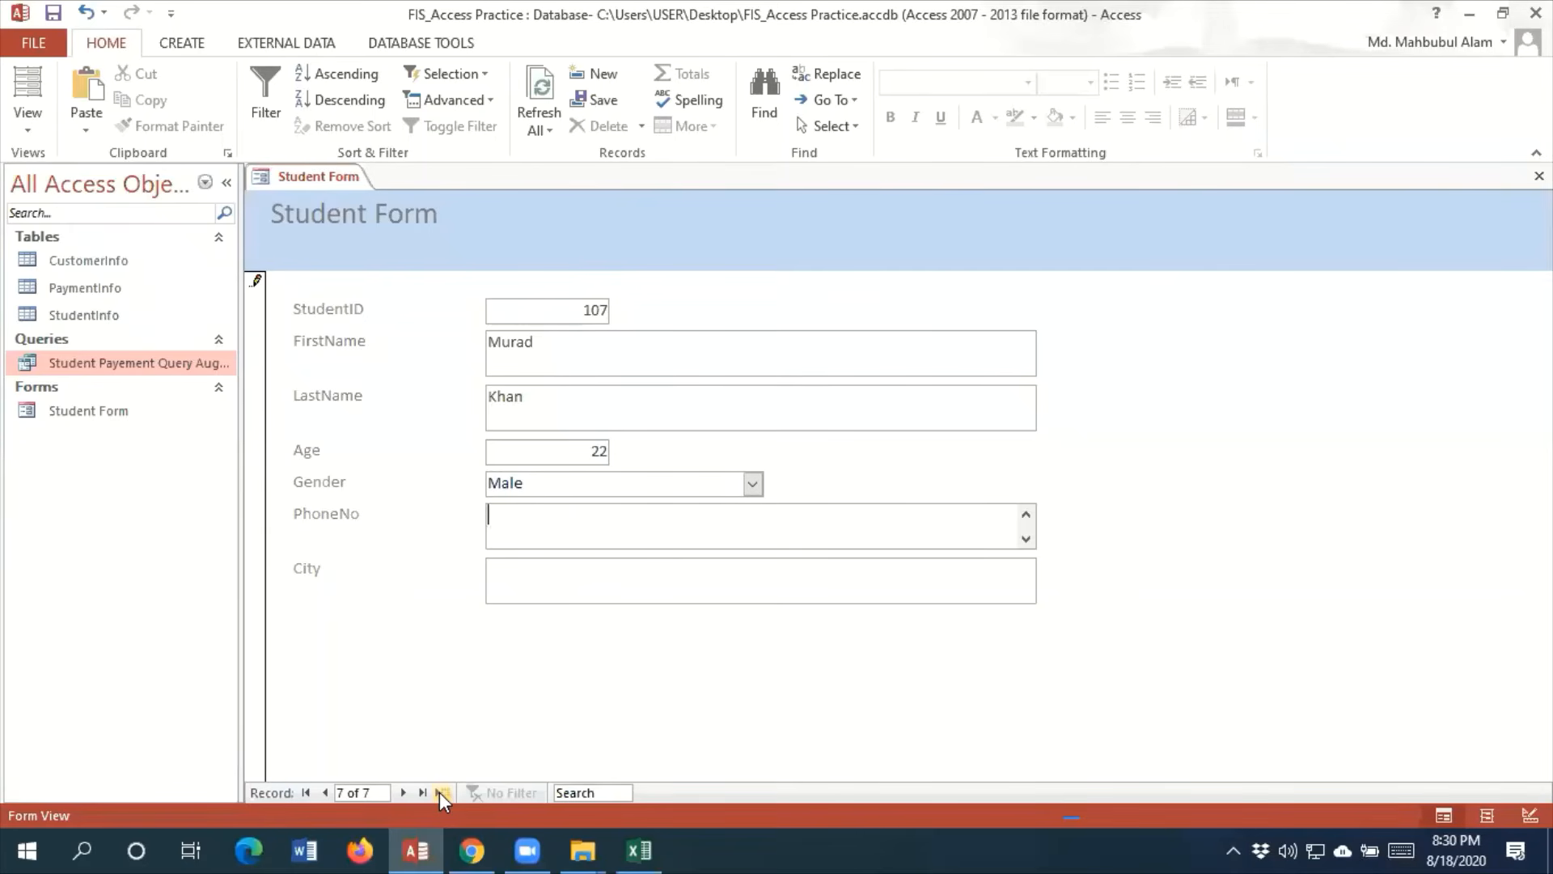
pyautogui.write('888888888')
# Enter the new student's phone number and set the city to Tangail
pyautogui.press('Tab')
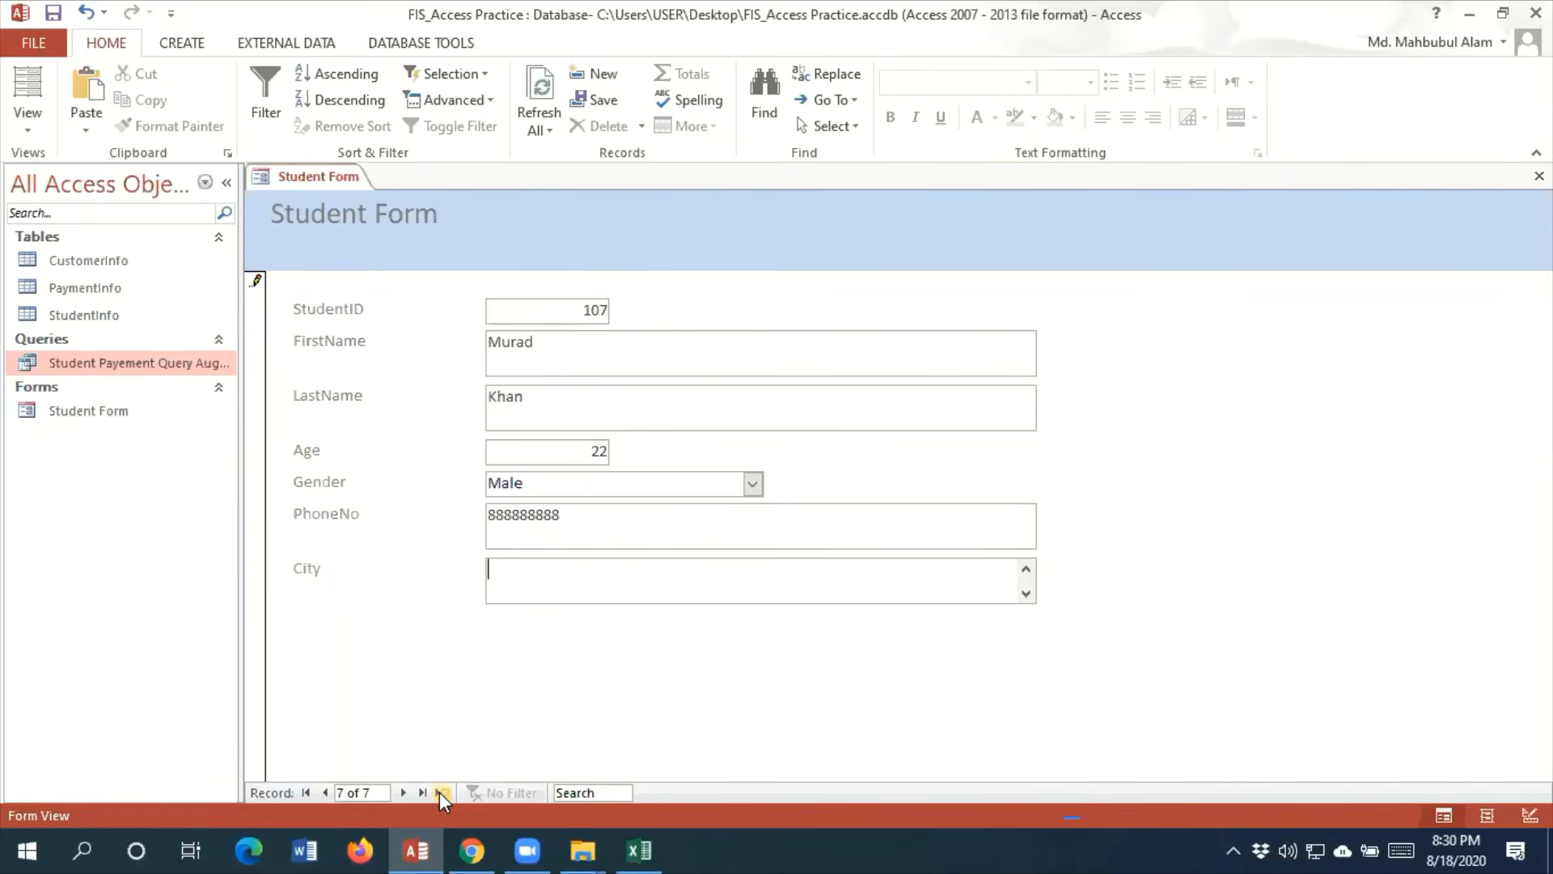
pyautogui.write('Tangail')
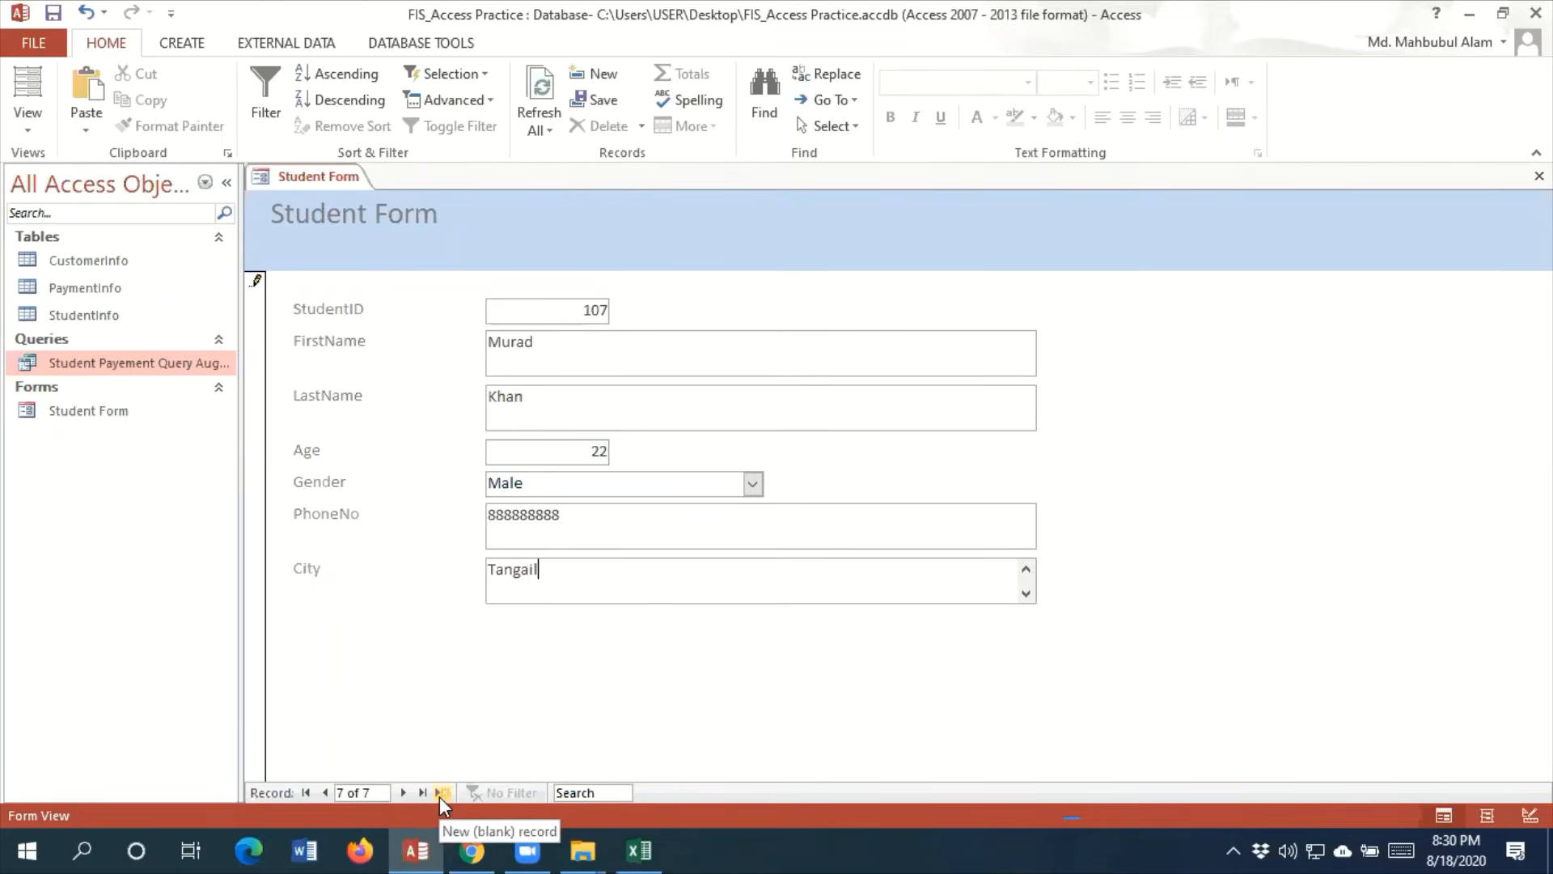
# Commit the student record by moving to a new blank one, and check the contents of the CustomerInfo table
pyautogui.click(441, 793)
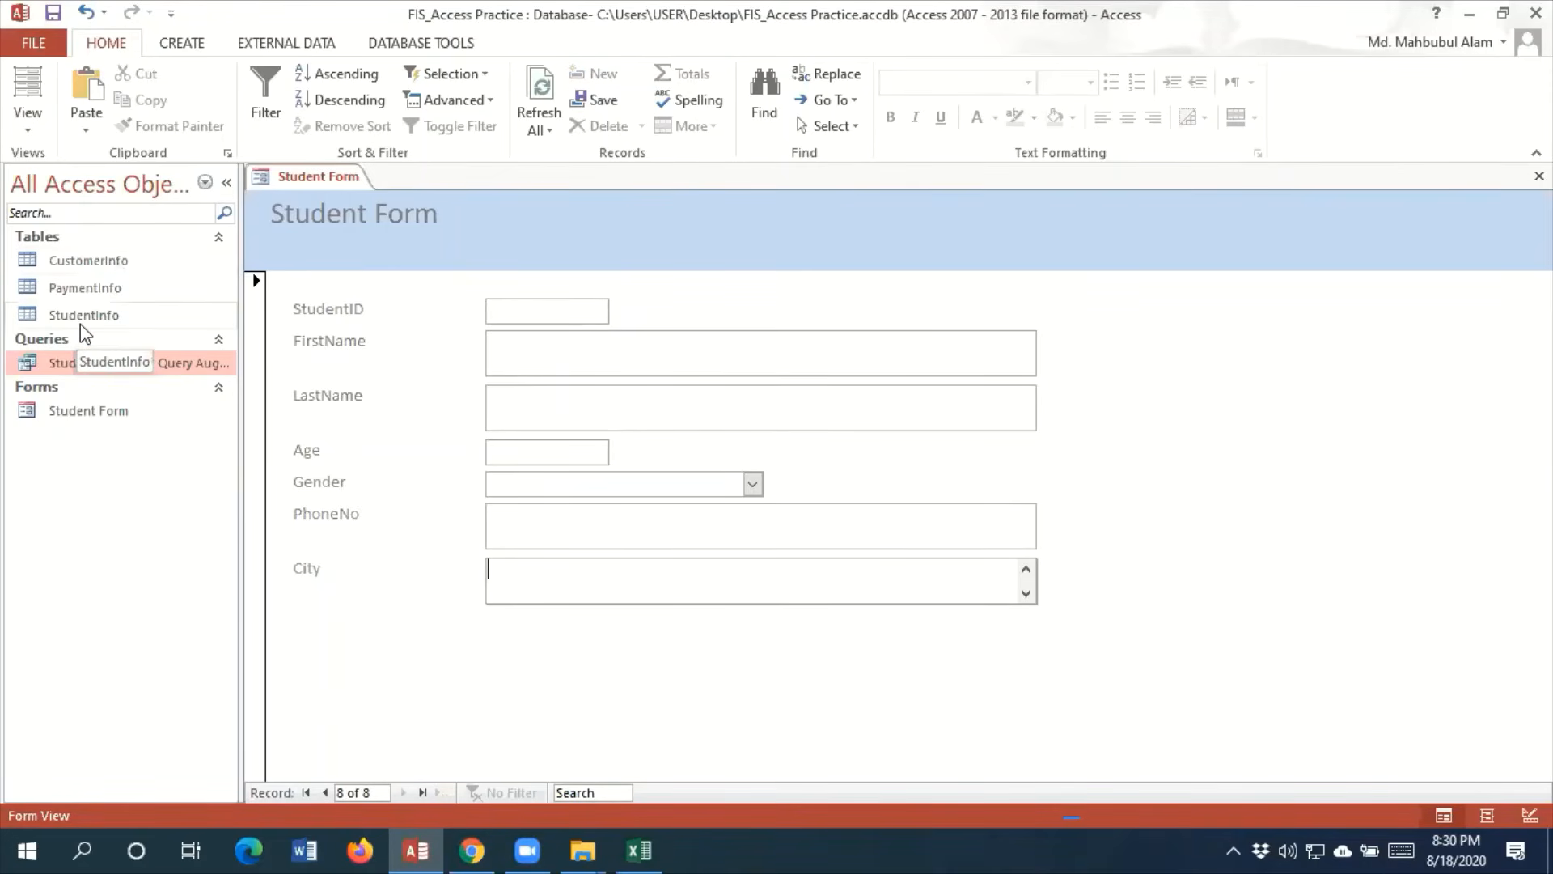
pyautogui.rightClick(111, 260)
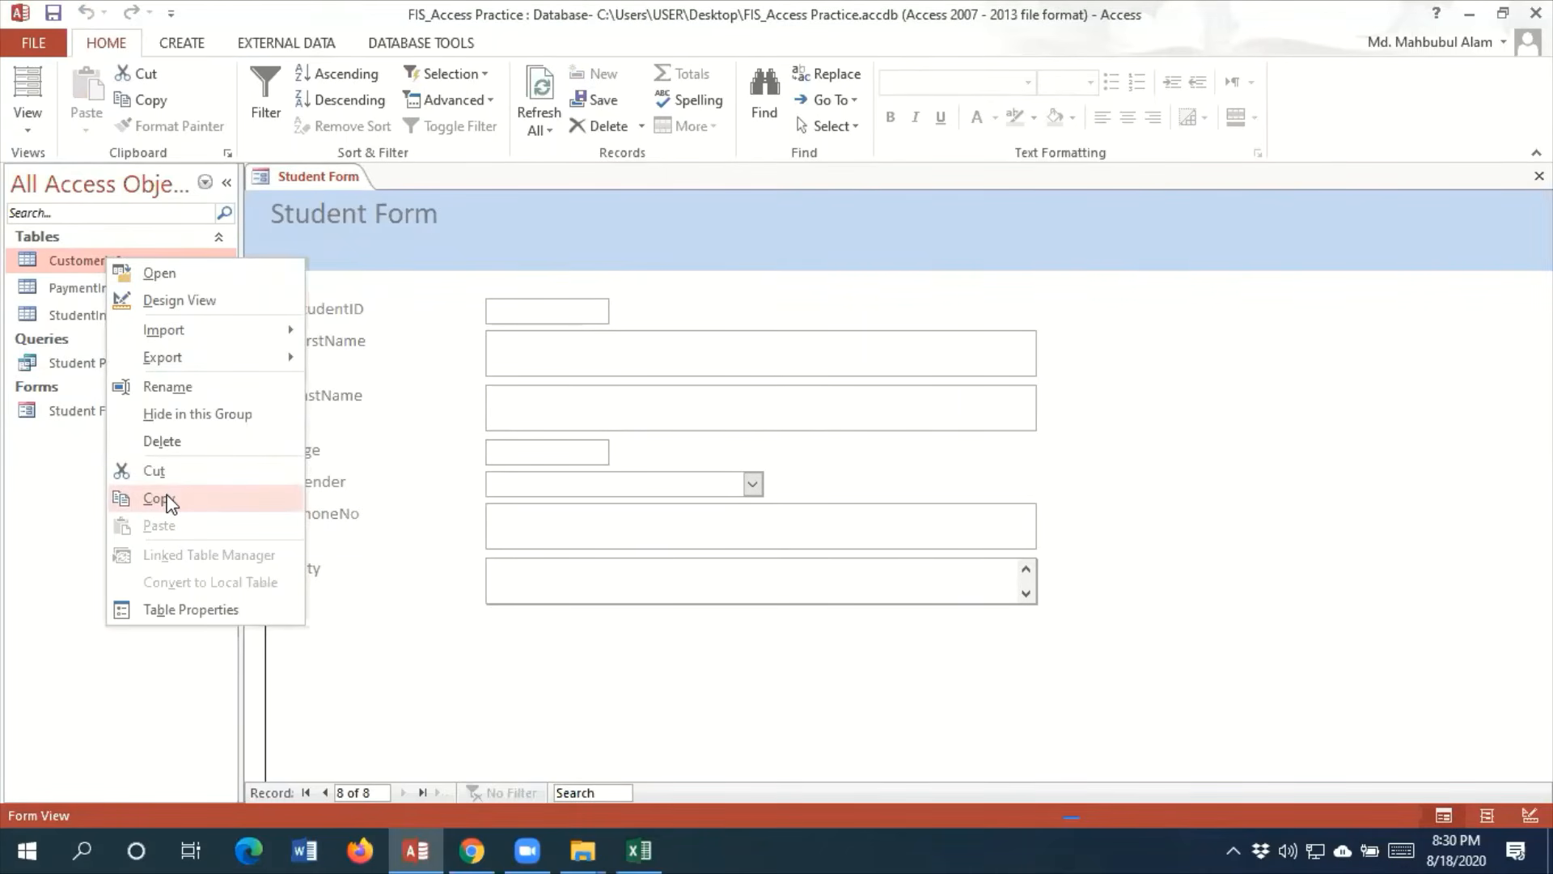
pyautogui.doubleClick(81, 257)
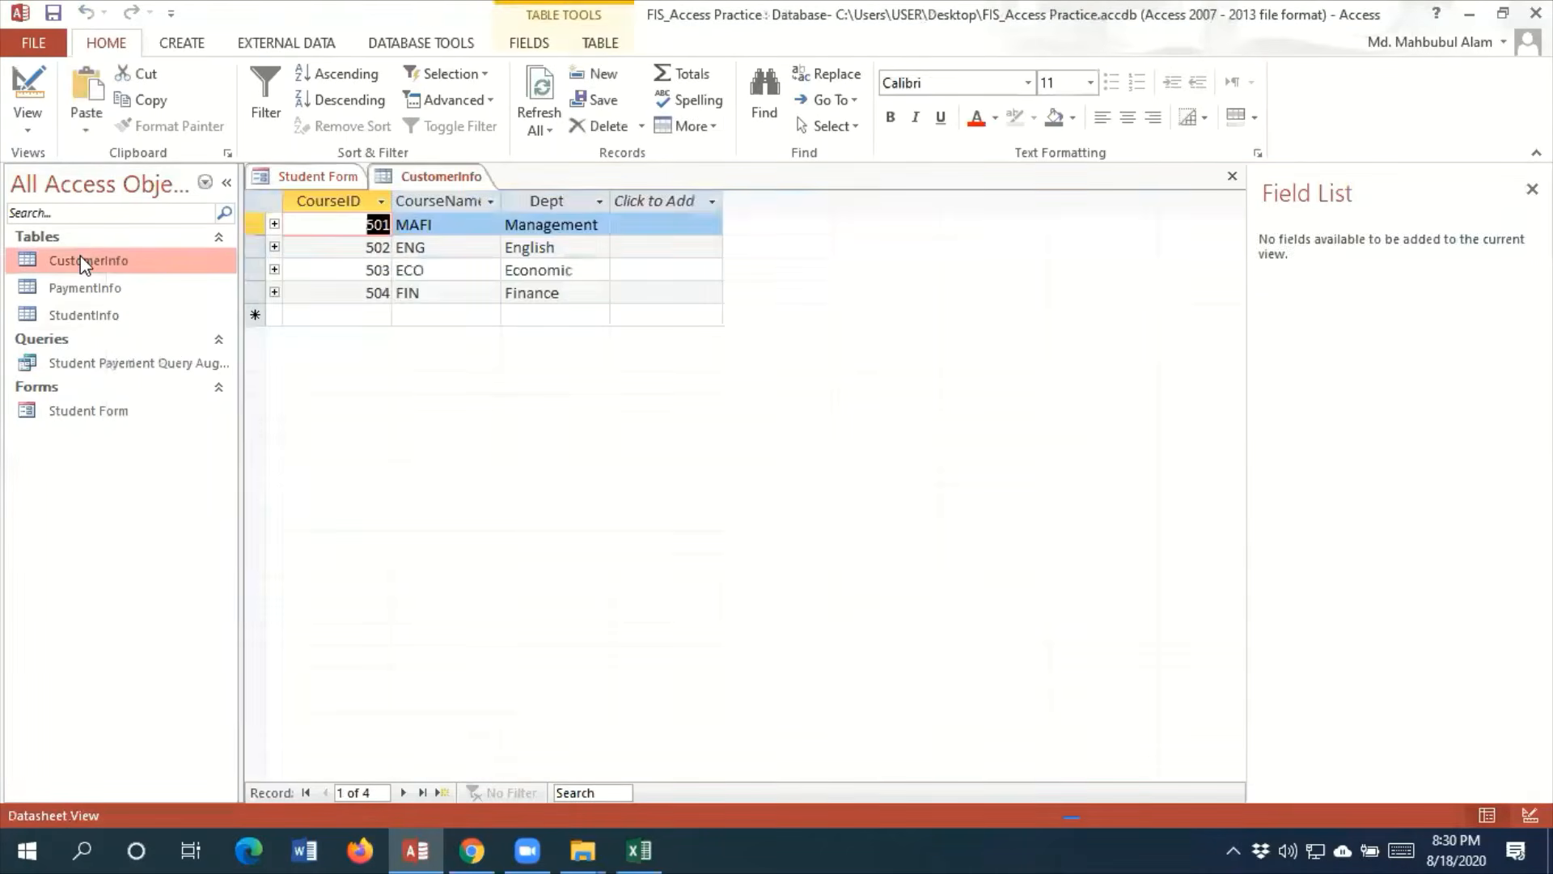
pyautogui.click(1232, 176)
# Rename the CustomerInfo table as CourseInfo
pyautogui.rightClick(135, 277)
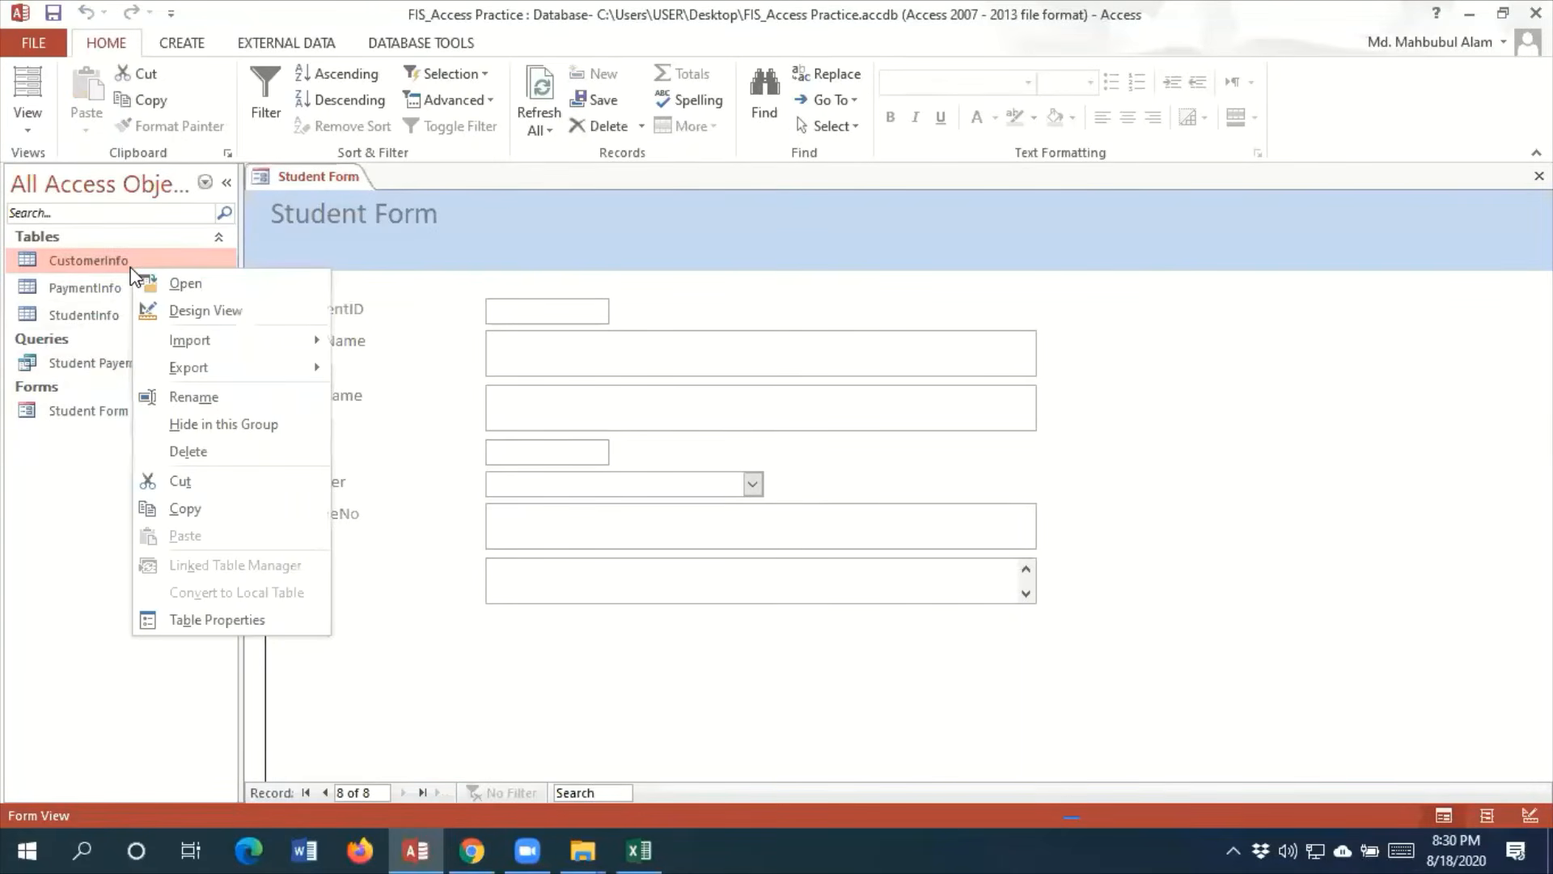
pyautogui.click(202, 397)
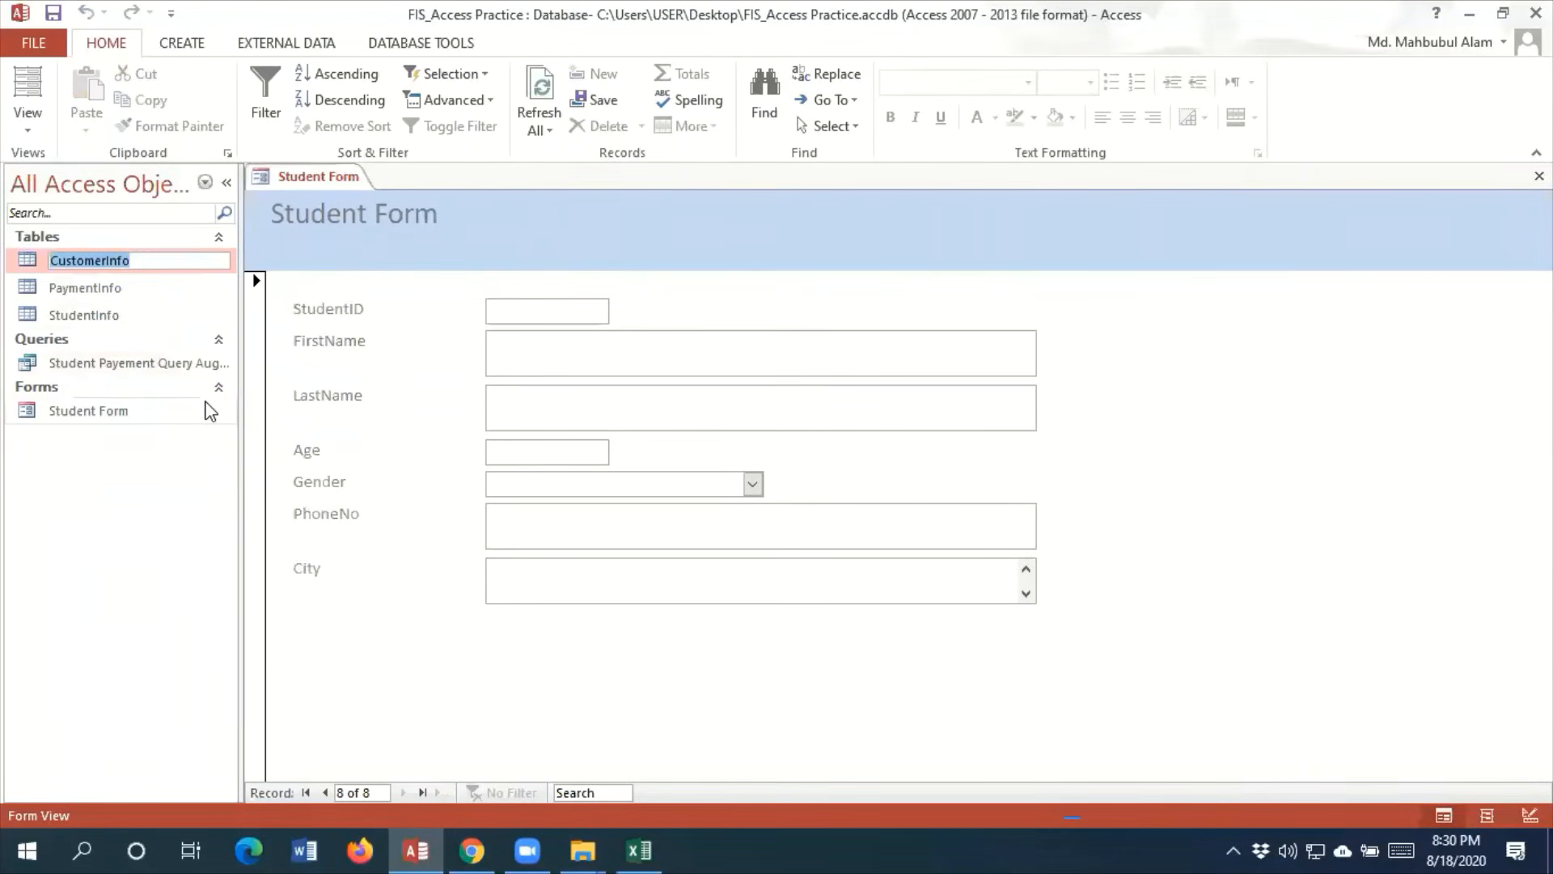
pyautogui.write('CourseInf')
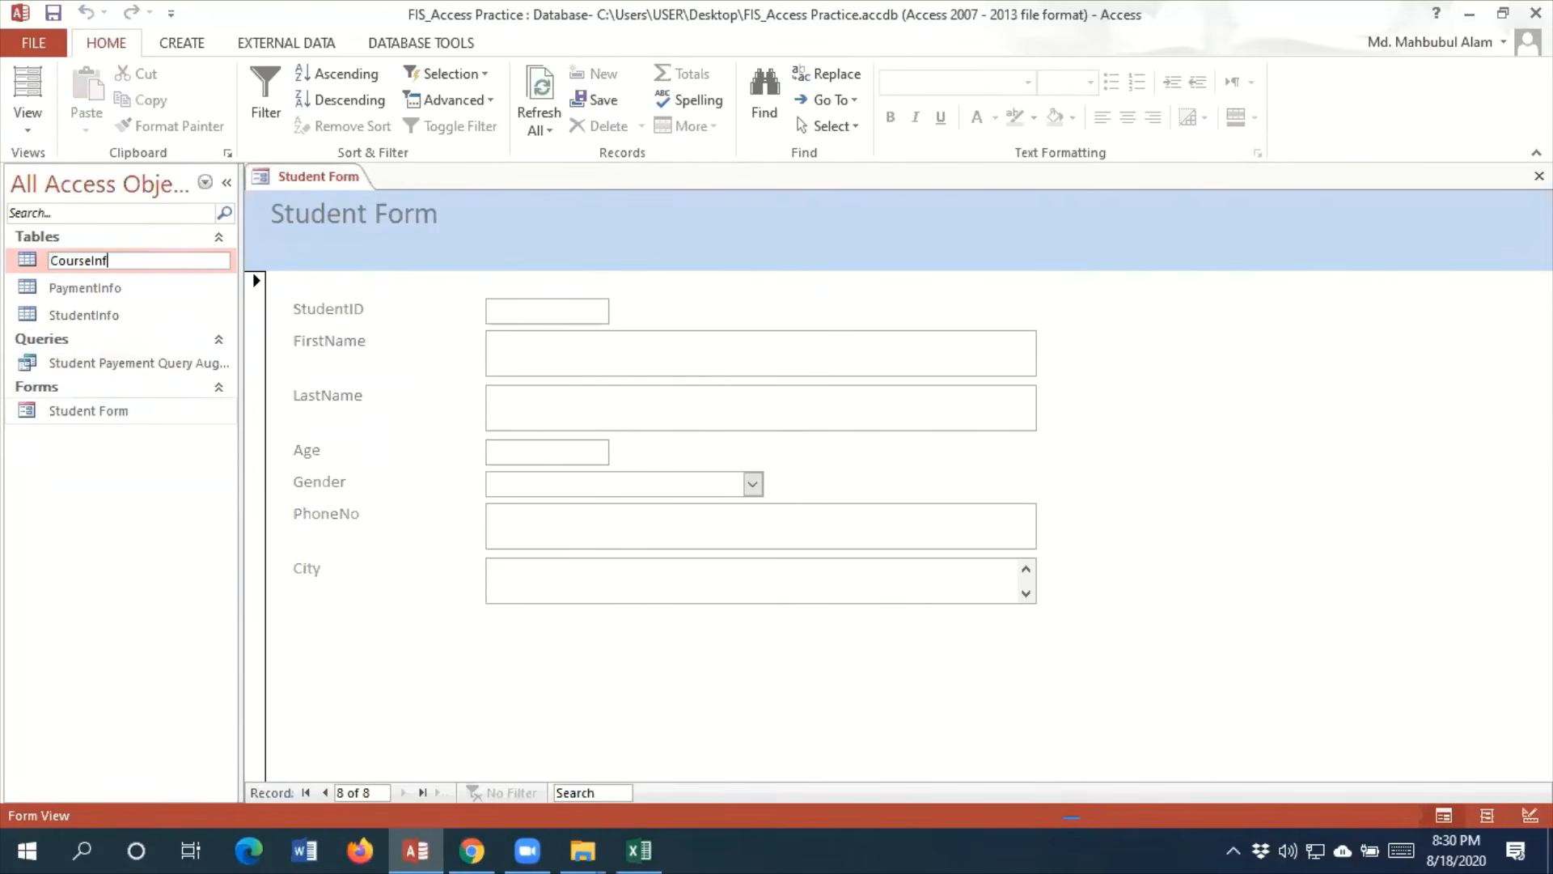
pyautogui.write('o')
pyautogui.click(105, 463)
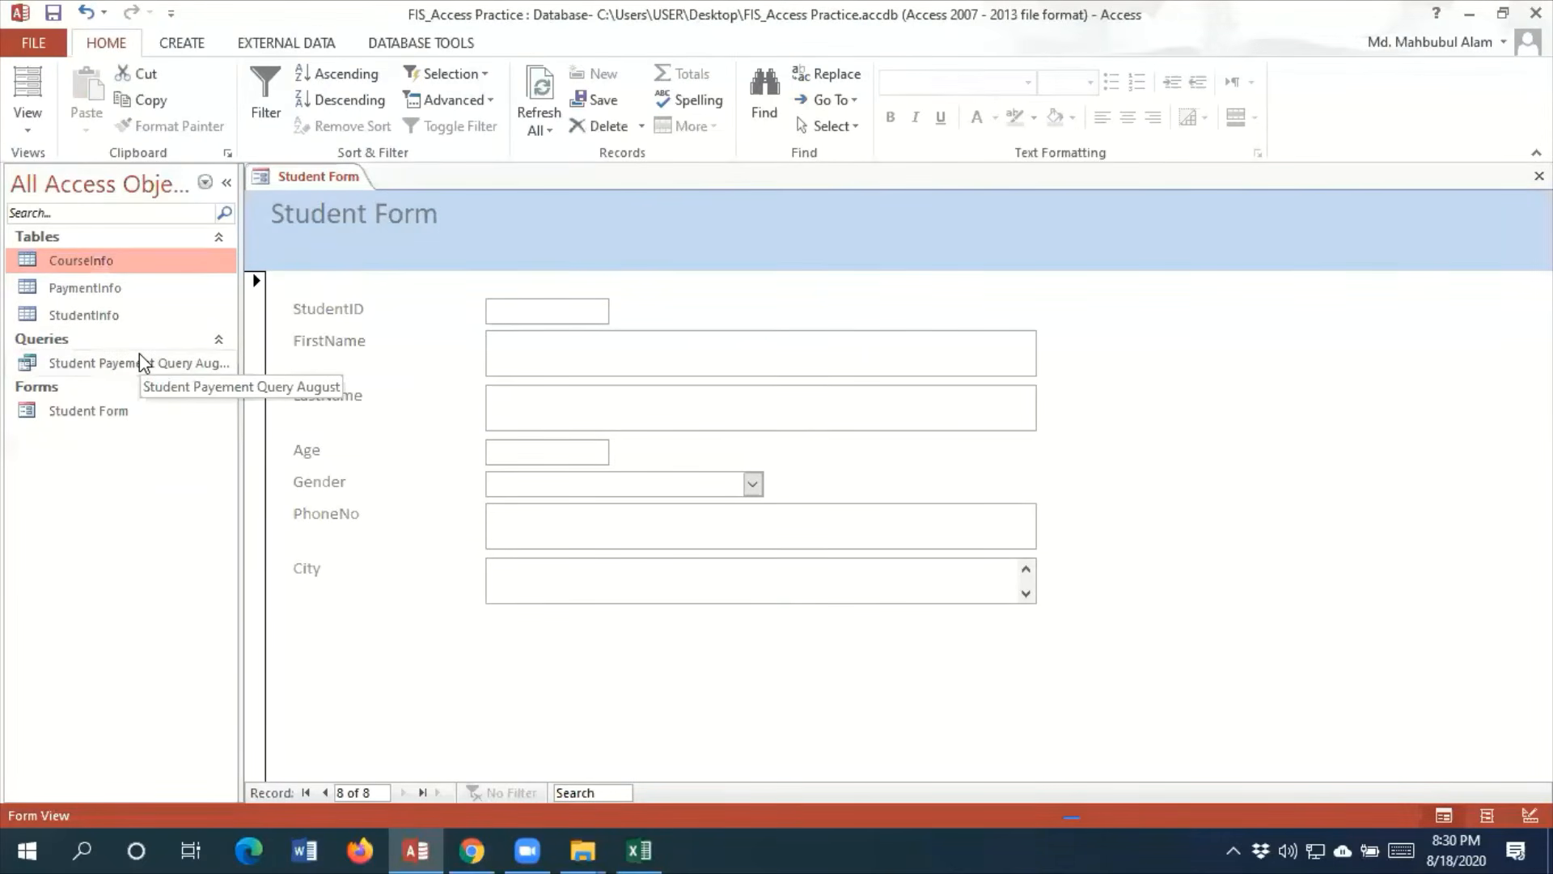
# Open the StudentInfo table and select the row of the newly added student
pyautogui.doubleClick(114, 315)
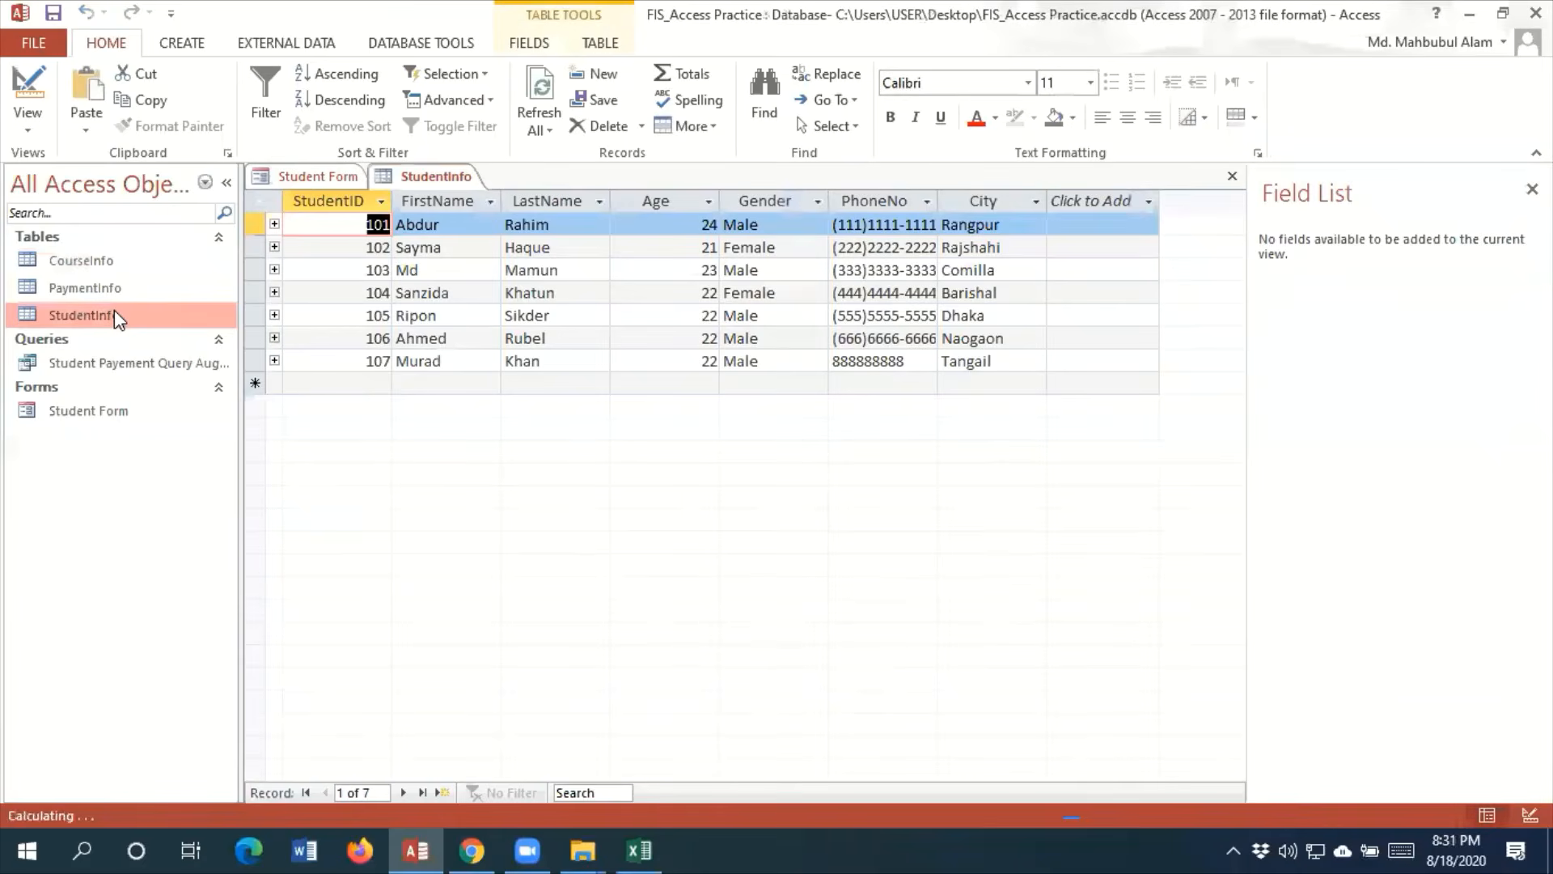
pyautogui.click(258, 361)
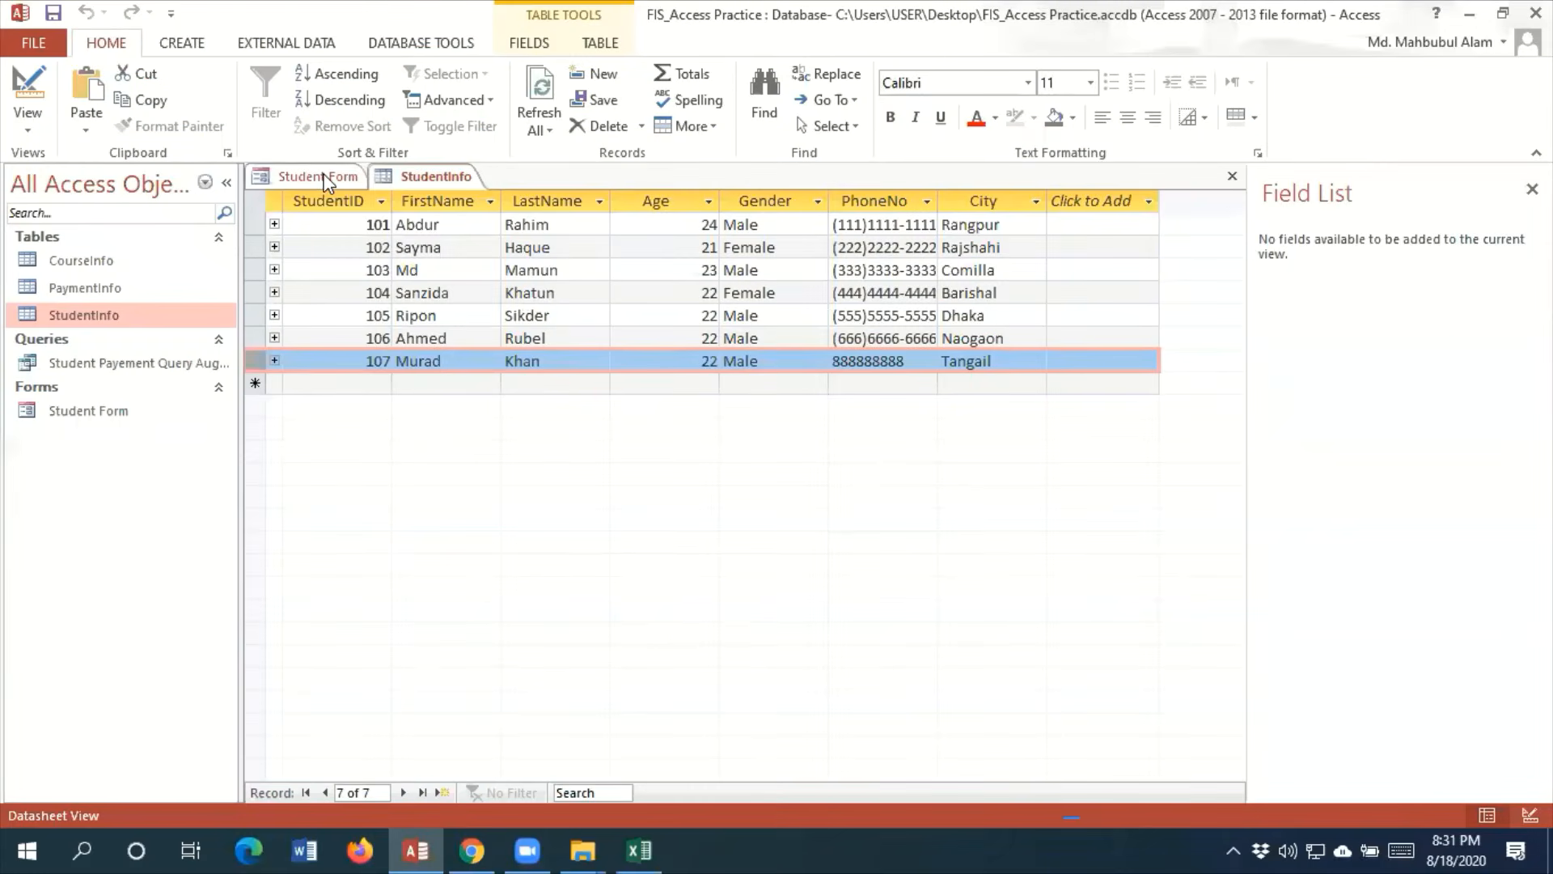
# Return to the blank record in Student Form and enter the next student's ID, first name and last name
pyautogui.click(323, 180)
pyautogui.click(587, 309)
pyautogui.write('1')
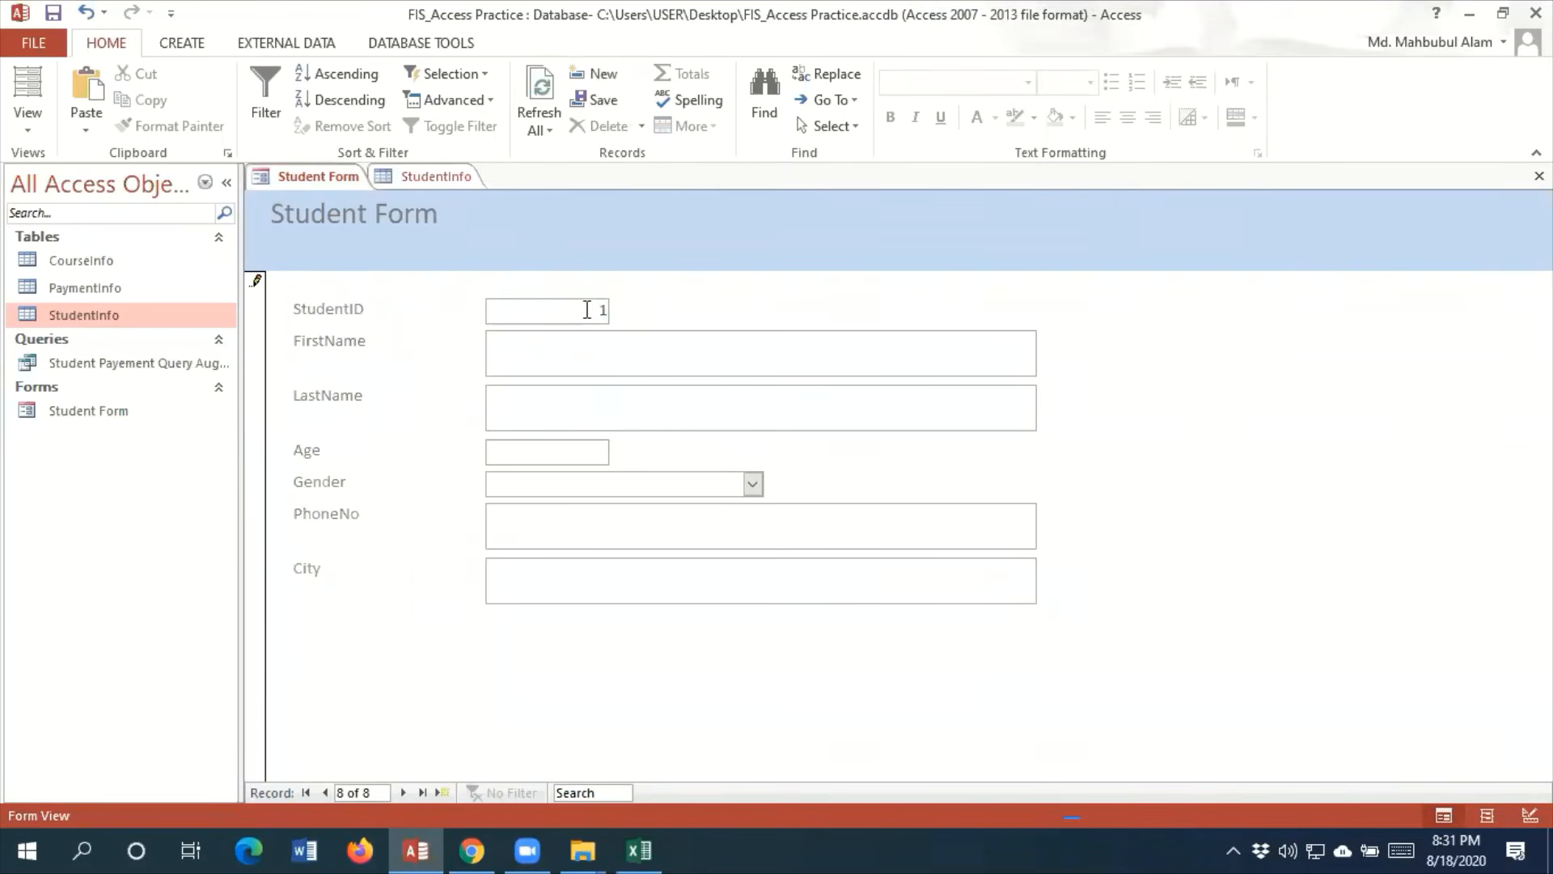
pyautogui.write('08')
pyautogui.press('Tab')
pyautogui.press('Tab')
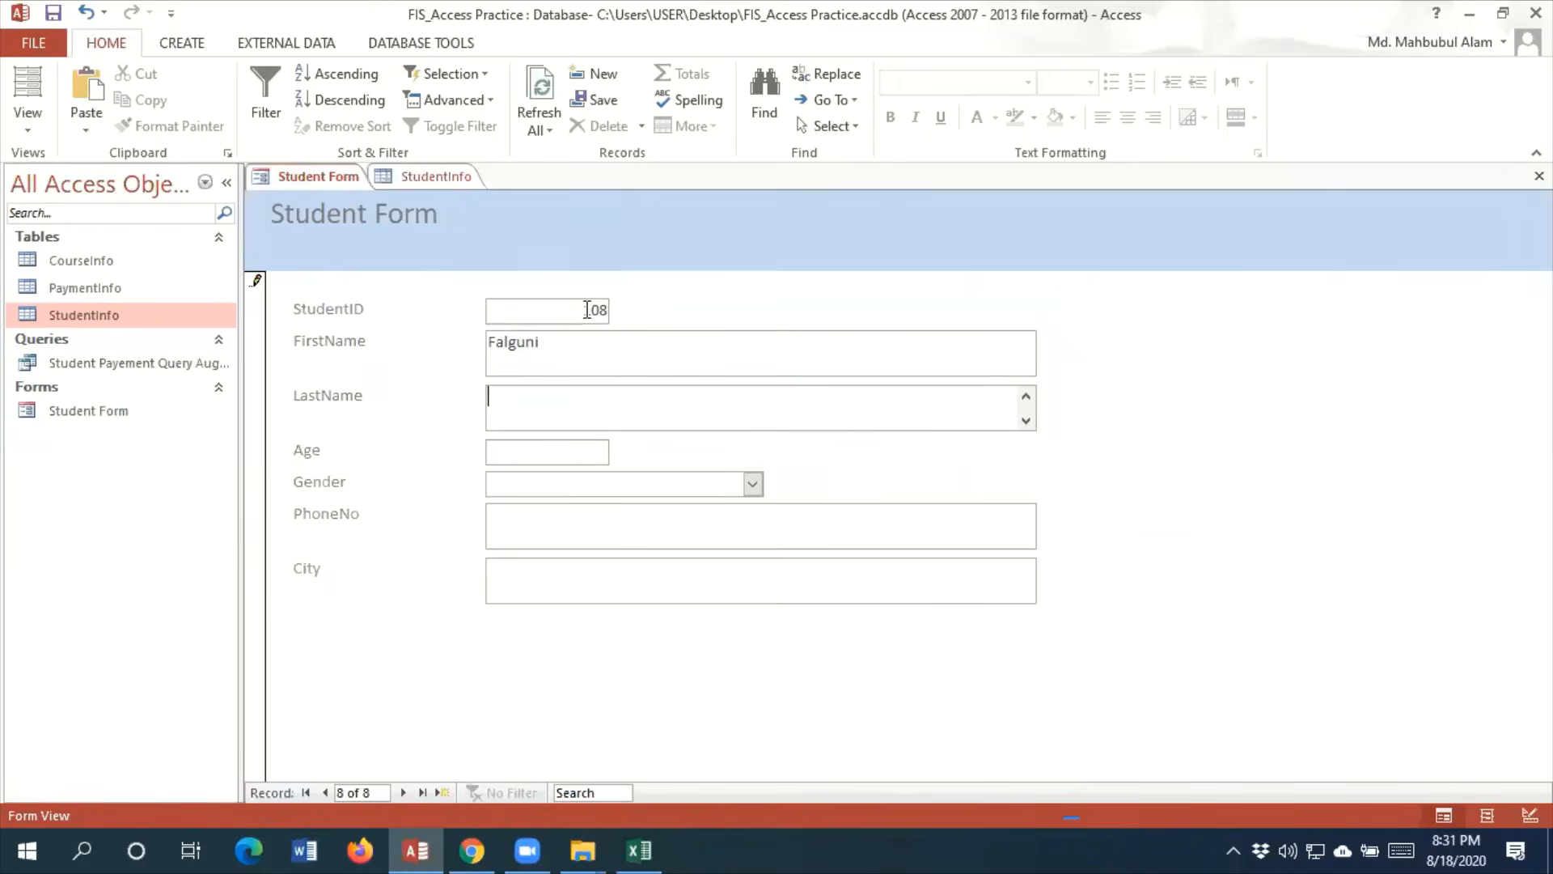
pyautogui.press('Tab')
# Set the student's age to 21, gender to Female and city to Kushtia, leave the phone number empty, and start a new blank record
pyautogui.write('21')
pyautogui.press('Tab')
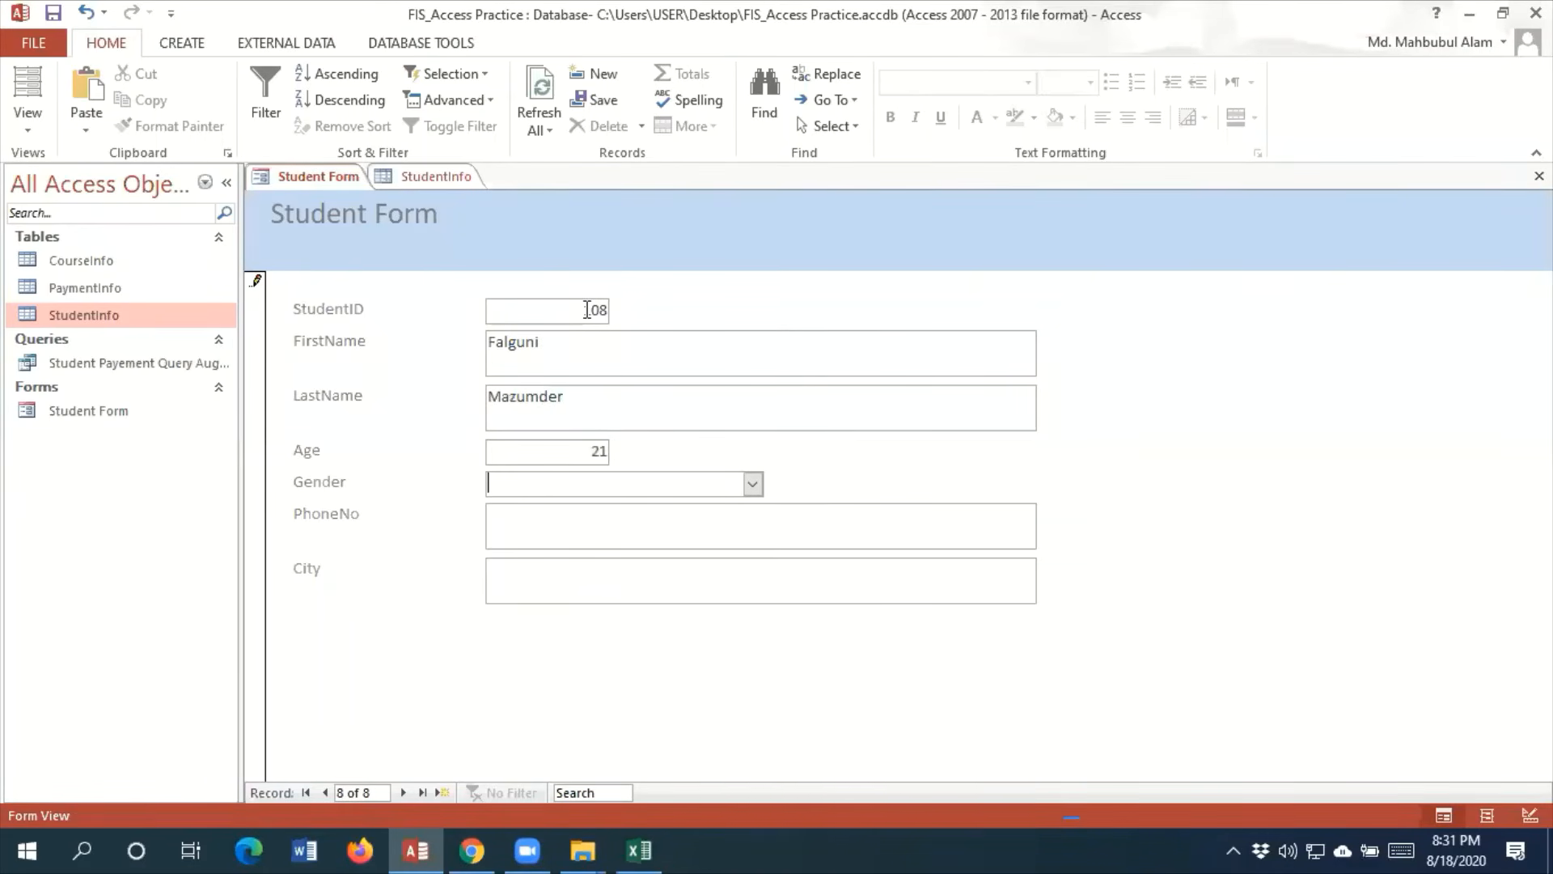
pyautogui.write('Female')
pyautogui.press('Tab')
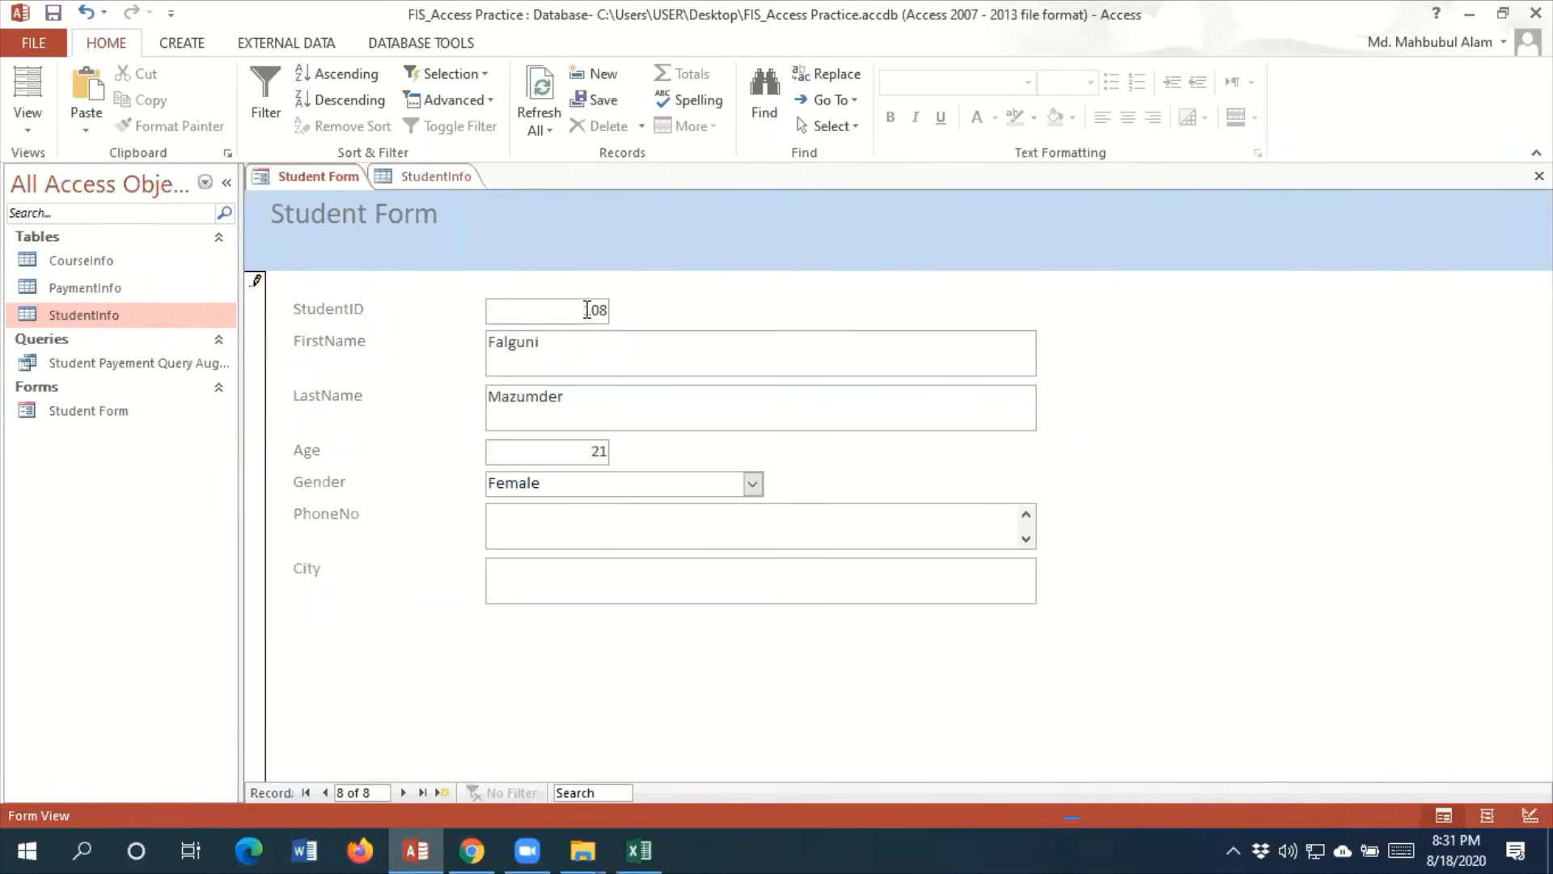
pyautogui.press('Tab')
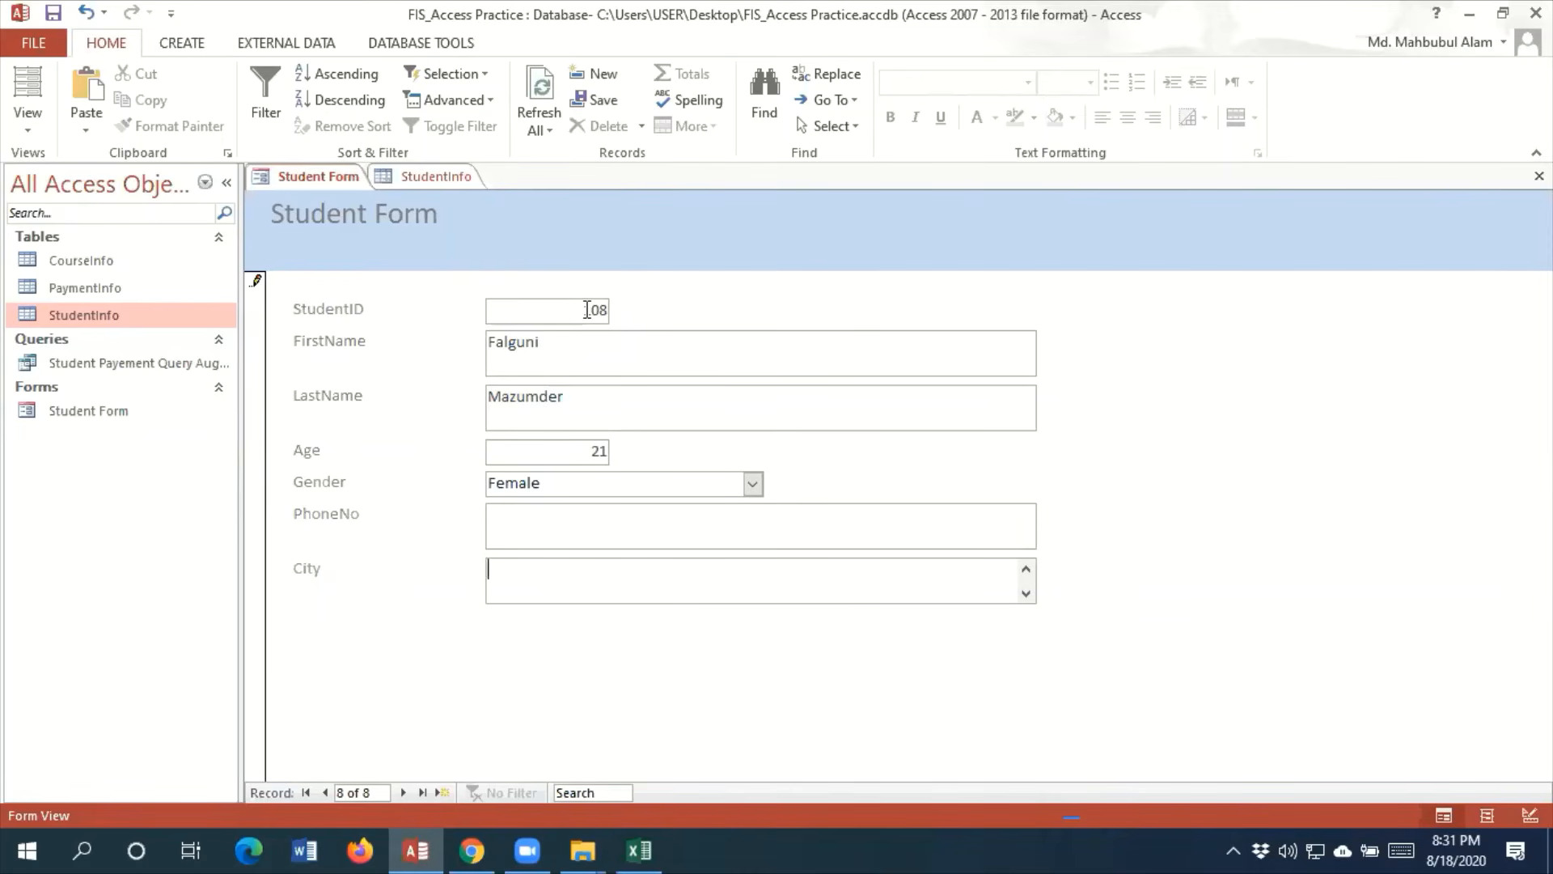
pyautogui.write('Kushtia')
pyautogui.click(445, 793)
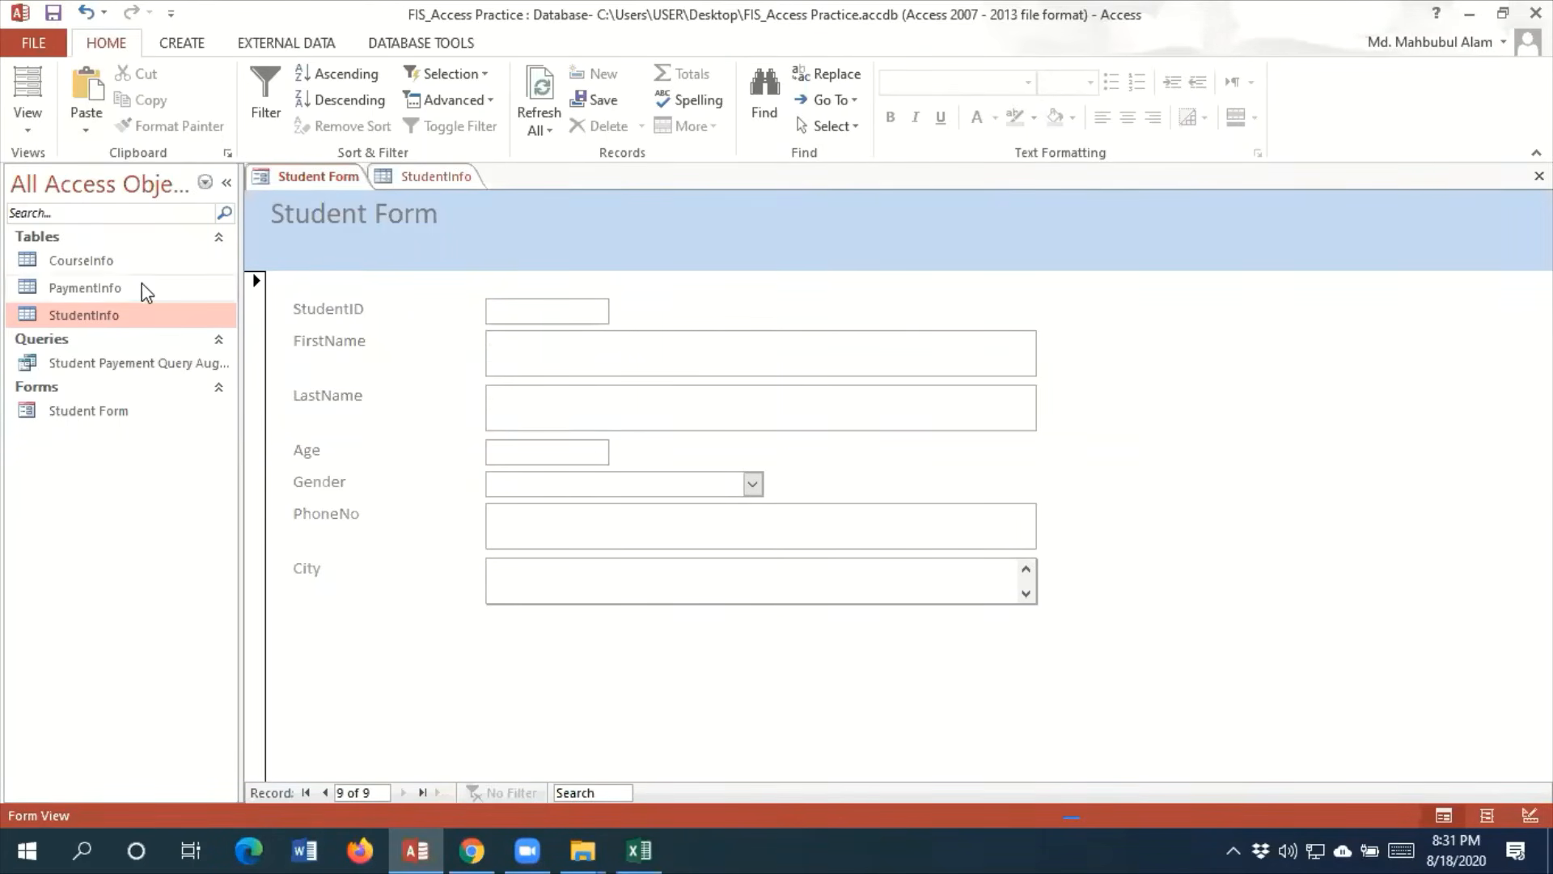
# Compare the open StudentInfo table with Student Form to look for the latest student record
pyautogui.doubleClick(124, 316)
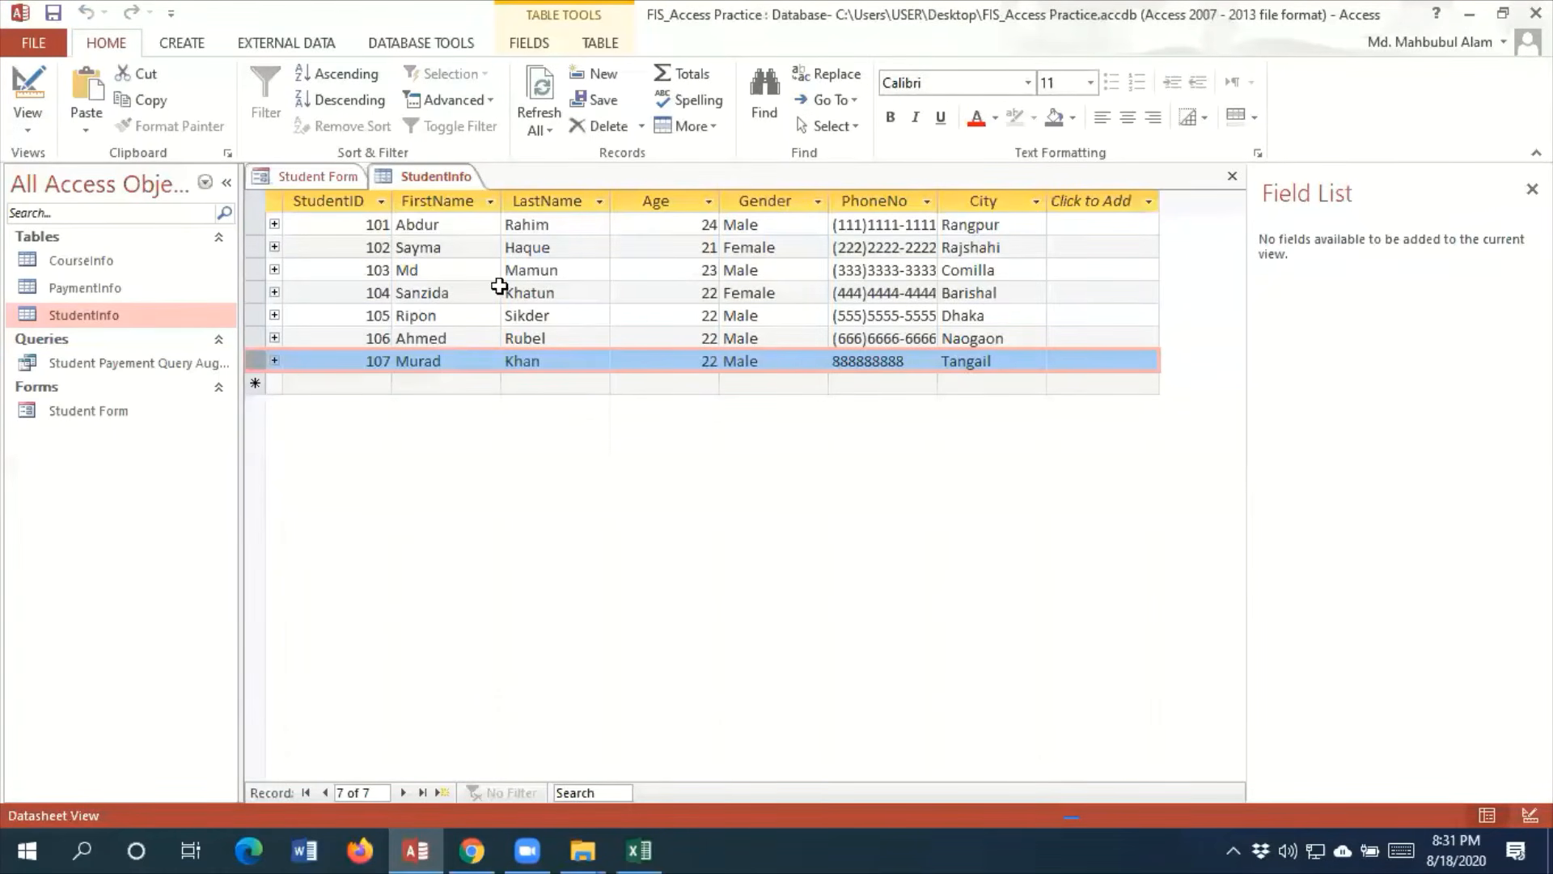
pyautogui.click(293, 176)
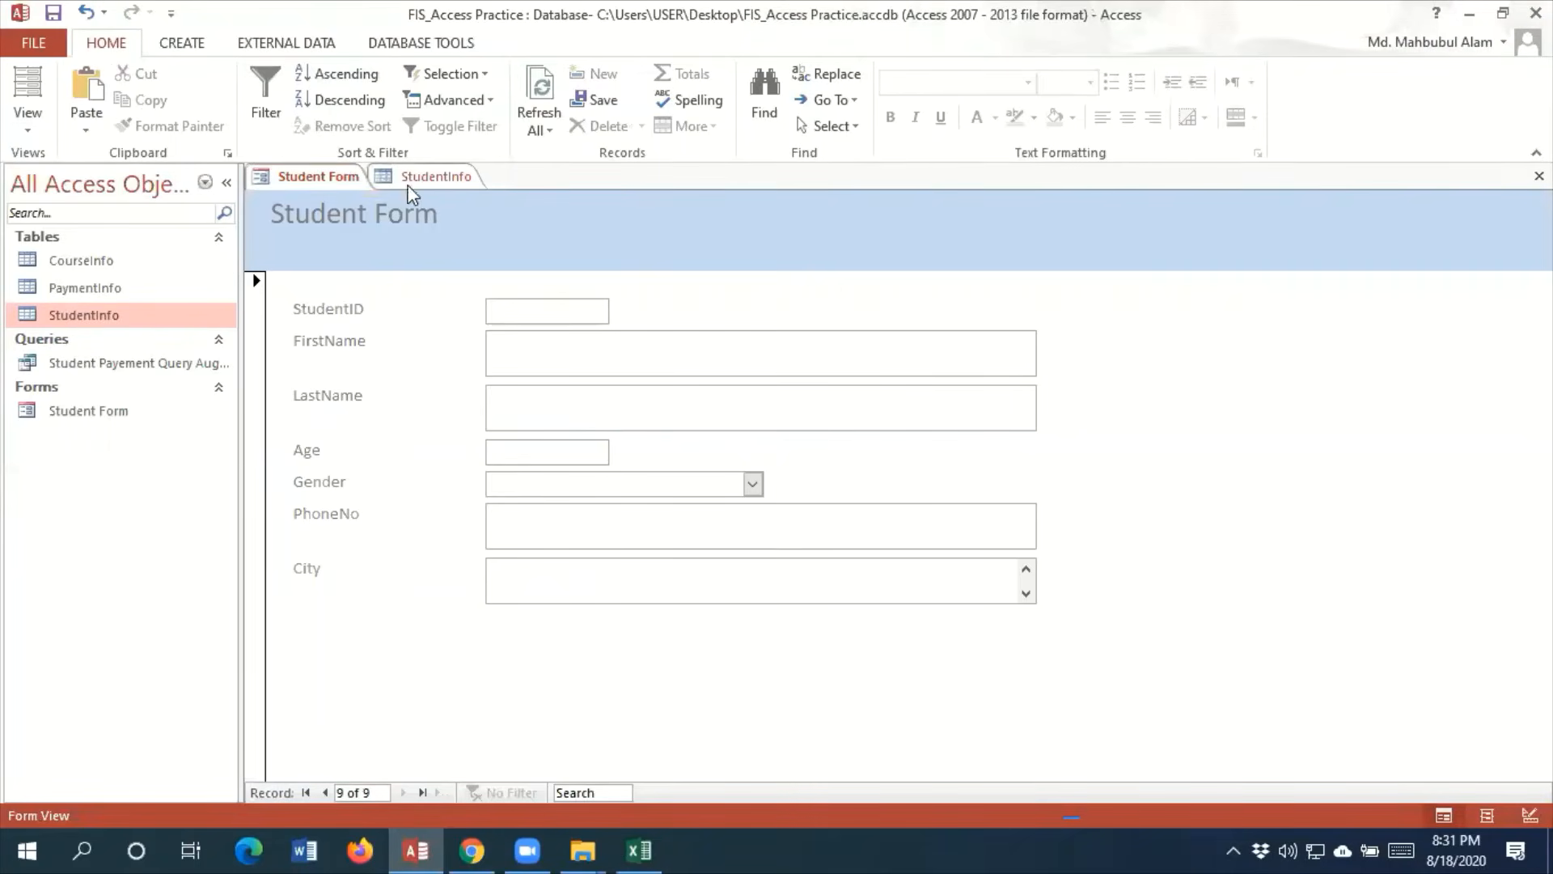
pyautogui.click(428, 176)
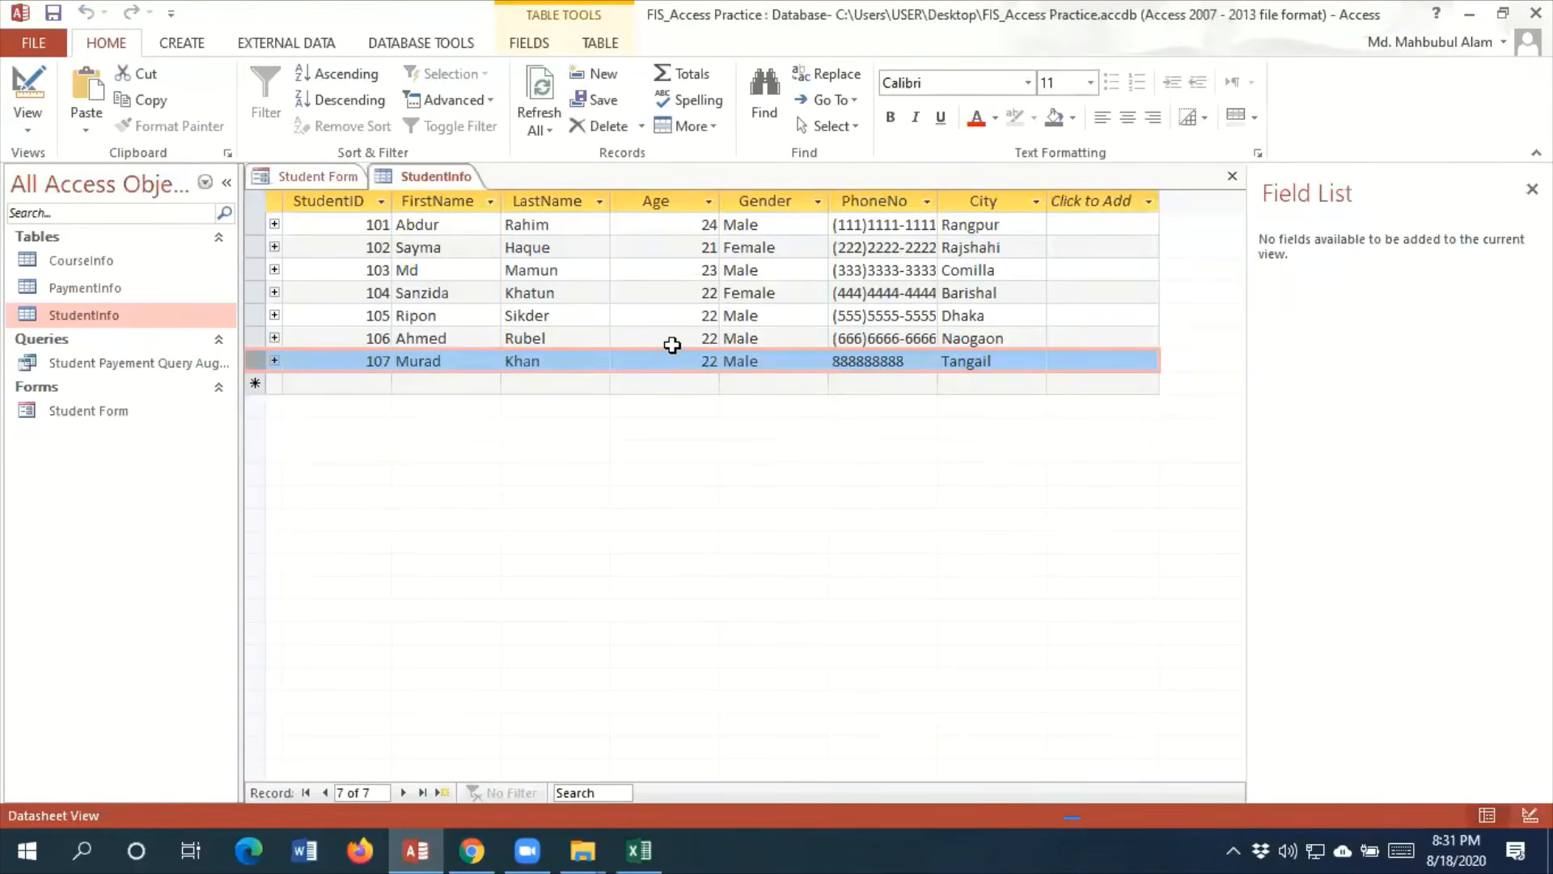
pyautogui.click(441, 180)
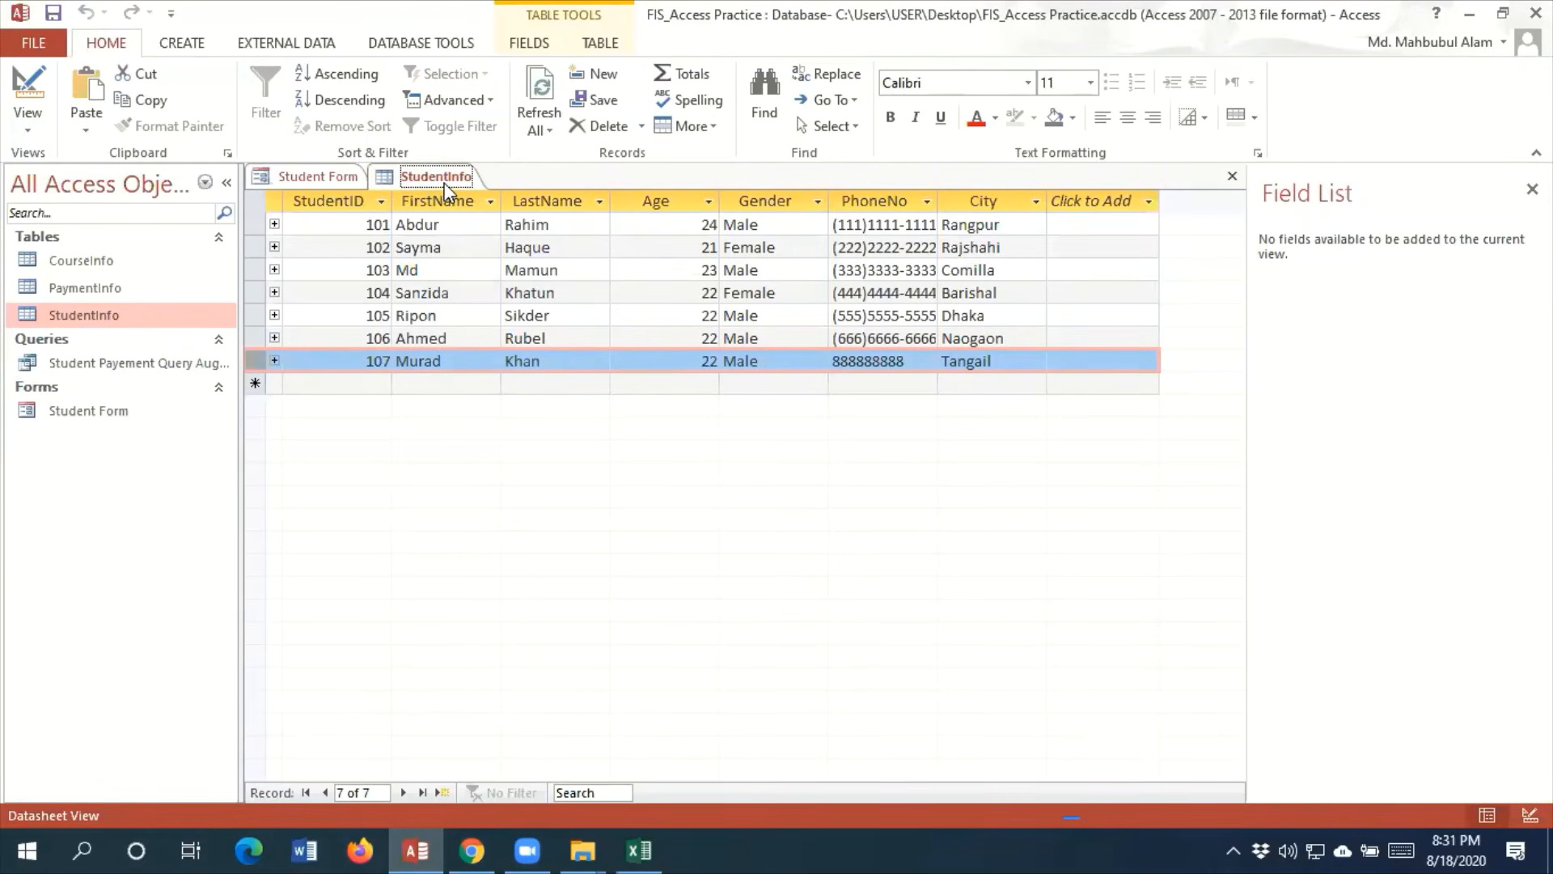
pyautogui.click(328, 178)
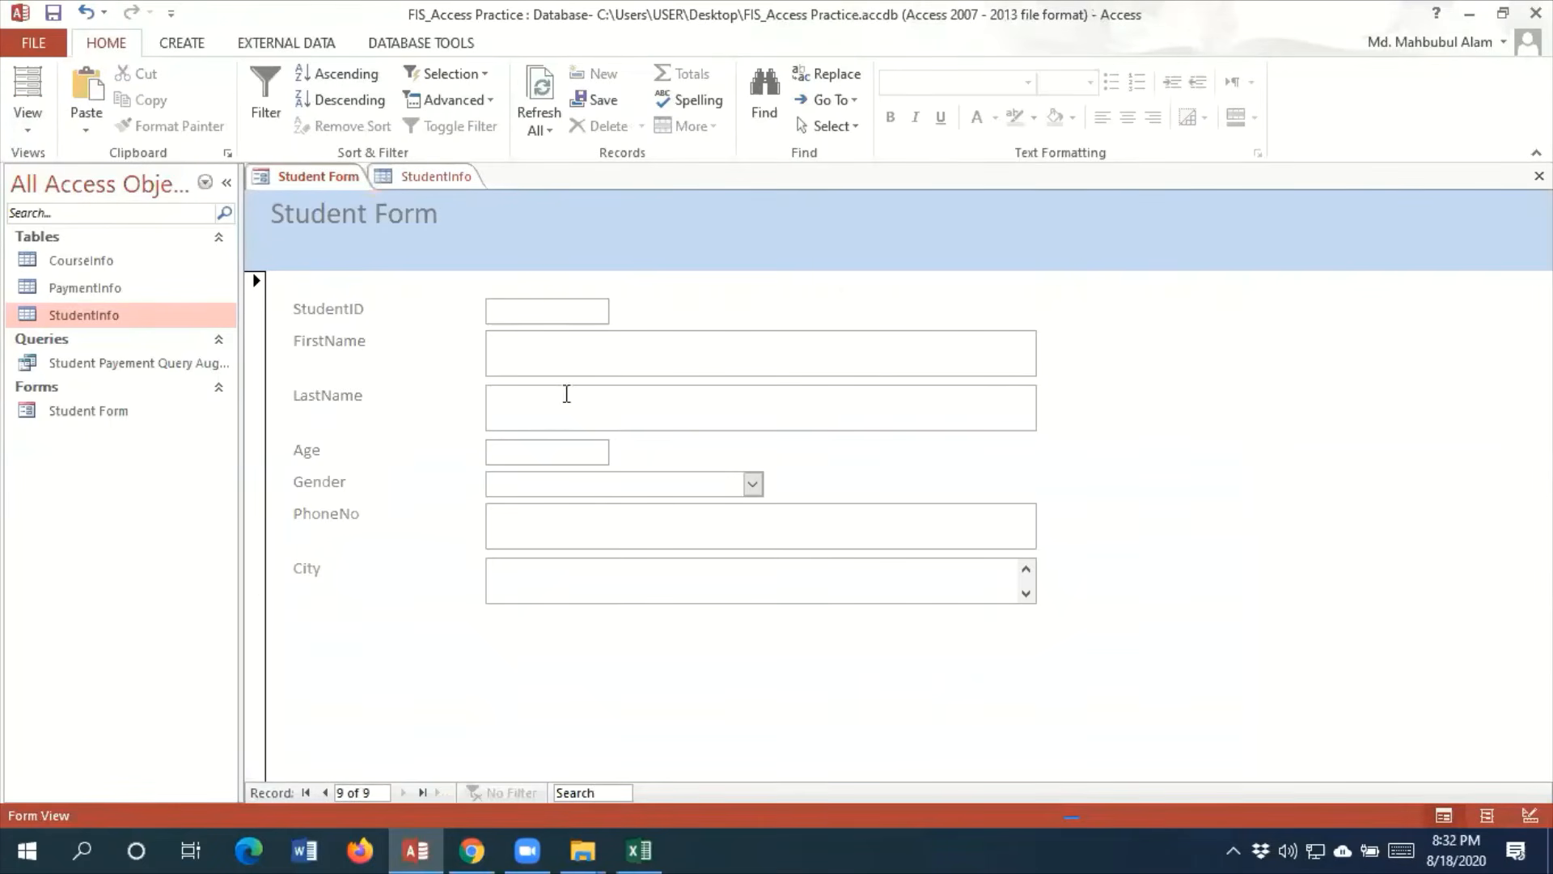
pyautogui.click(437, 176)
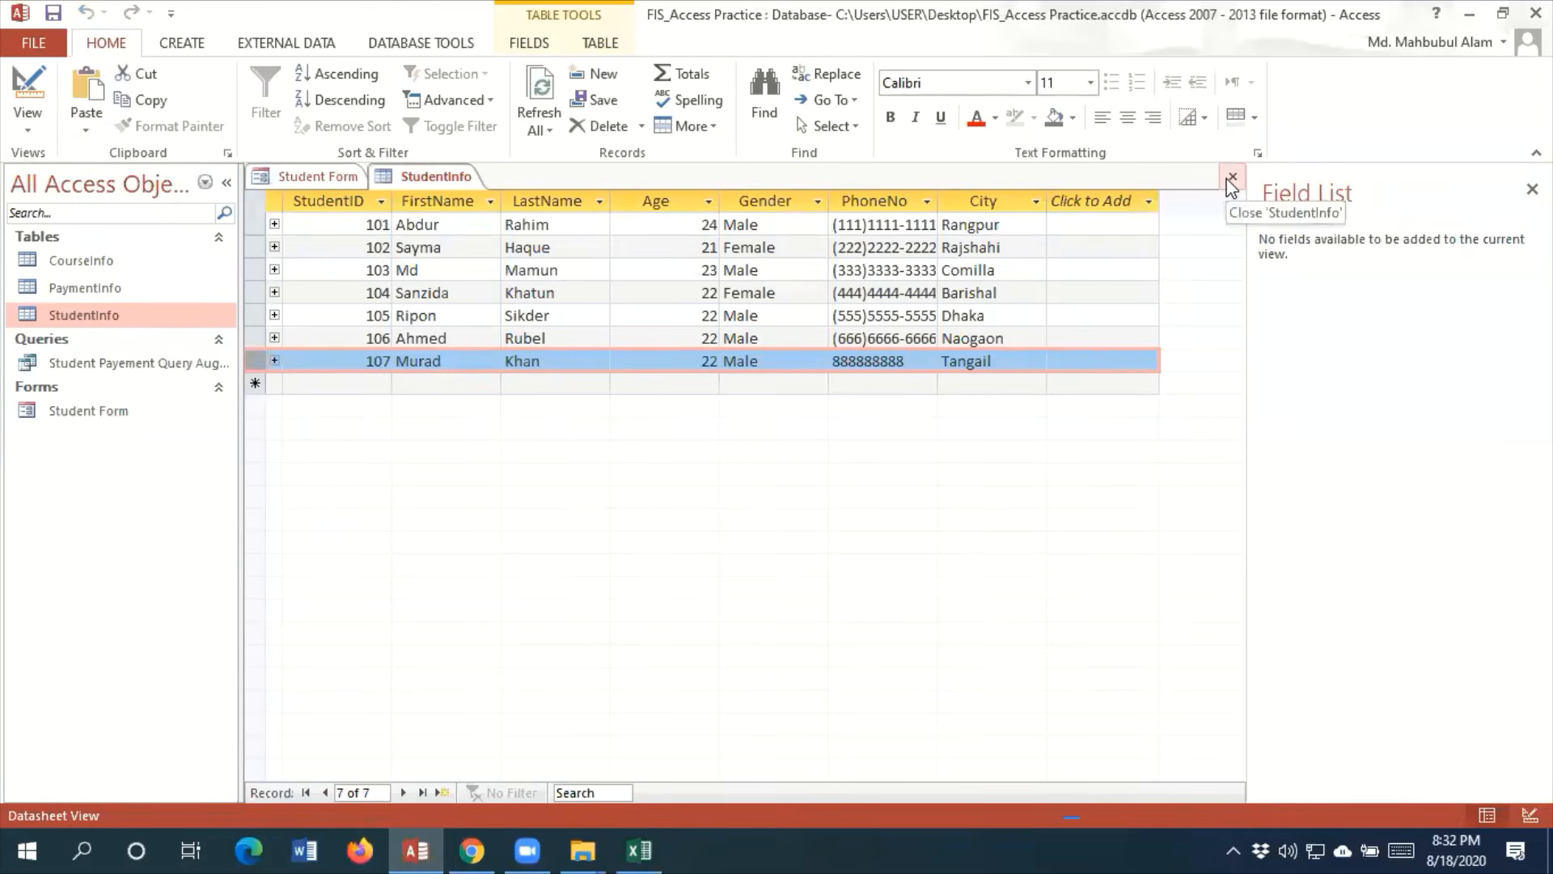
# Hide the Field List, reopen StudentInfo to refresh its rows, inspect the last student's row, and close the table
pyautogui.click(1531, 189)
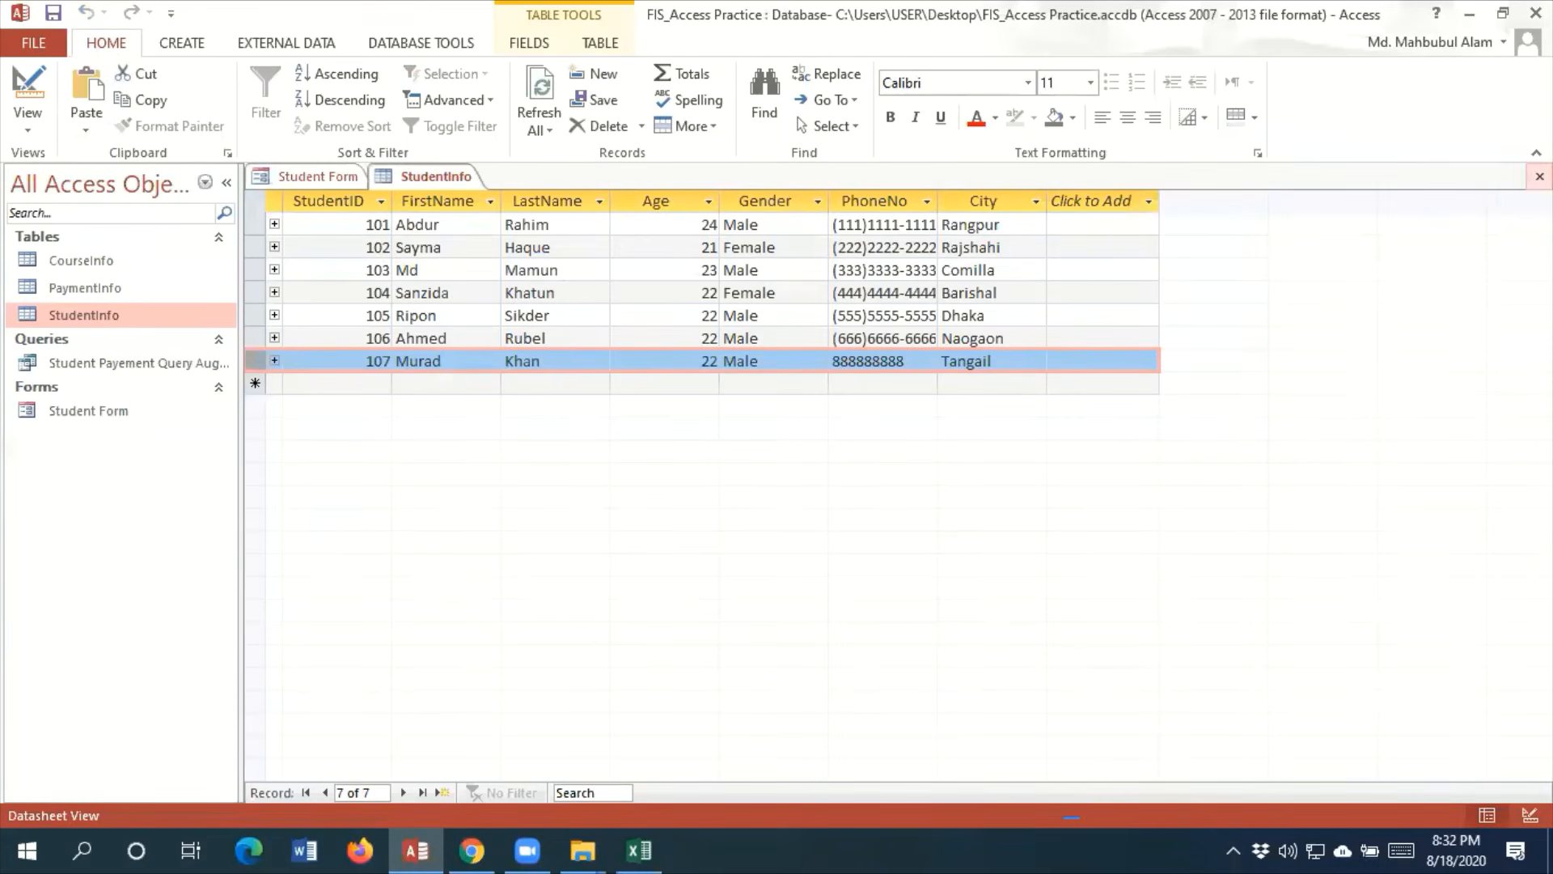
pyautogui.click(1539, 176)
pyautogui.doubleClick(123, 317)
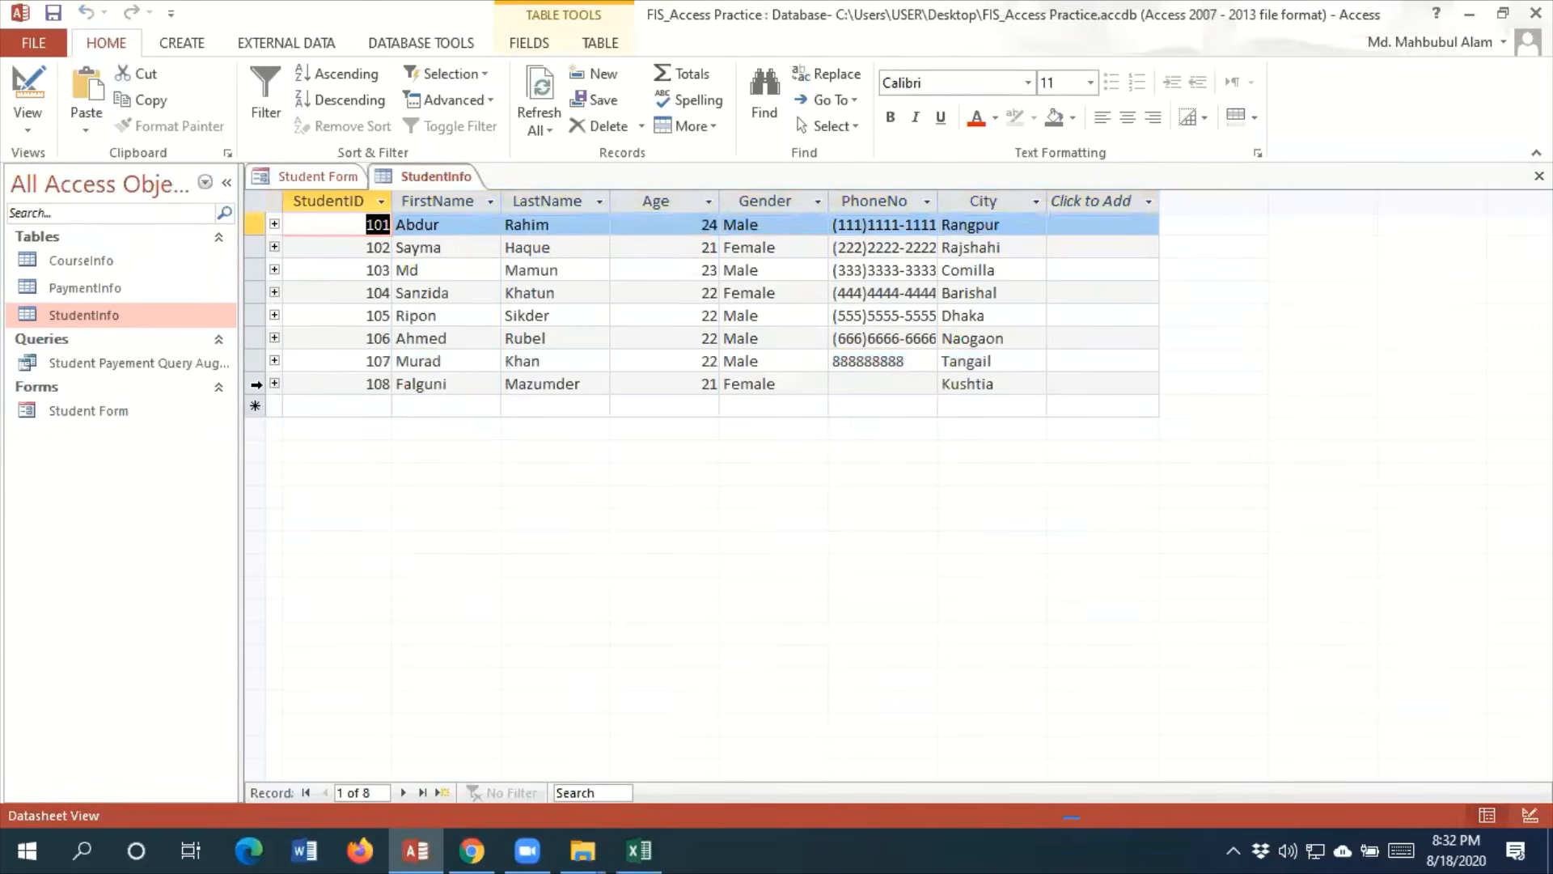
pyautogui.click(255, 384)
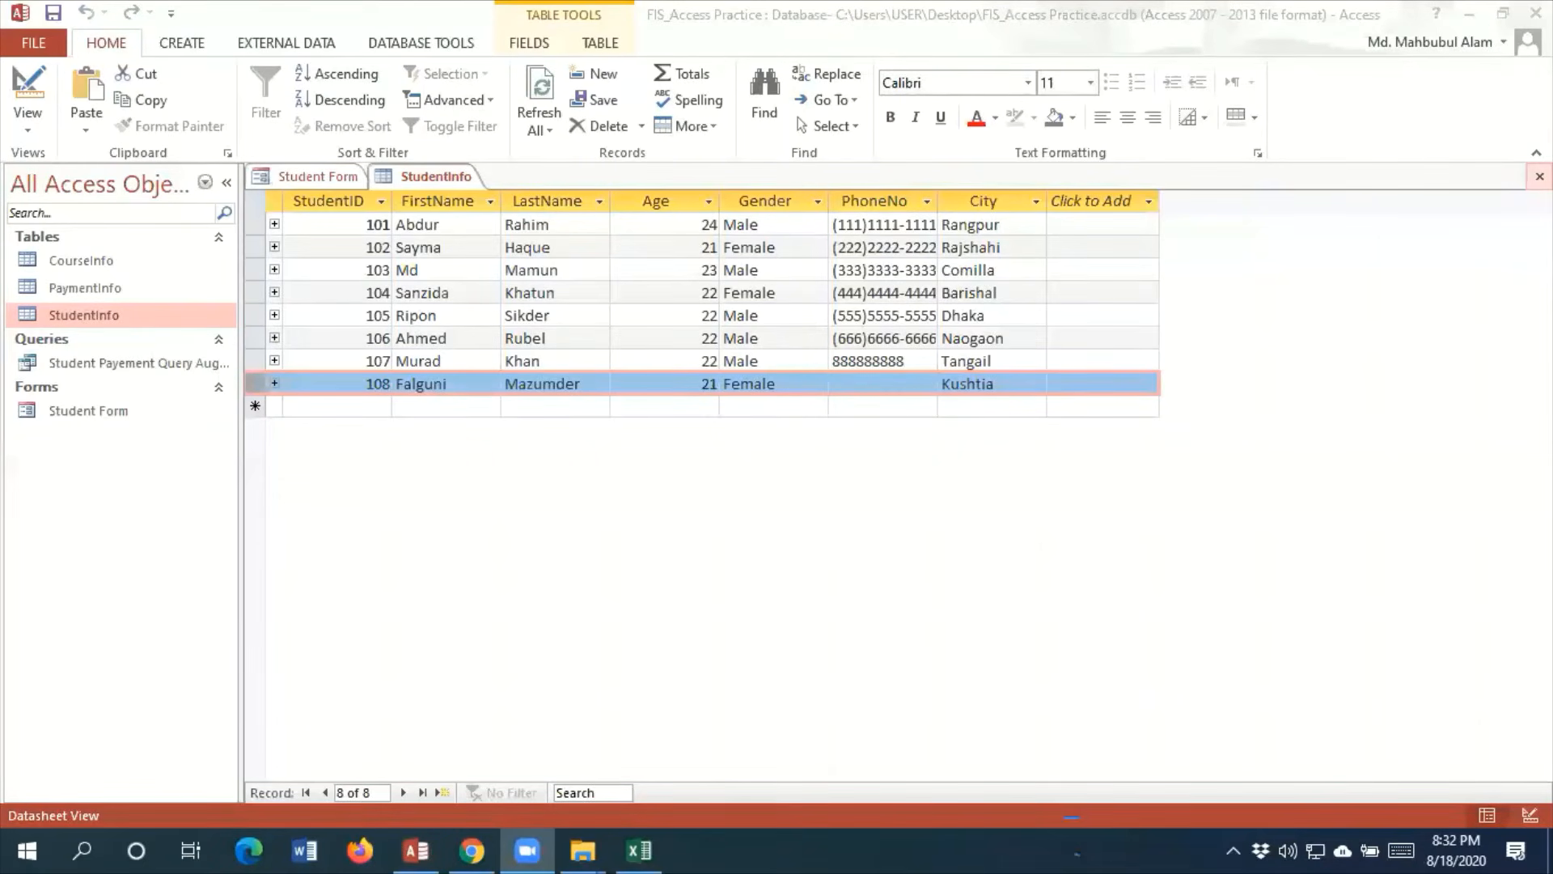
pyautogui.click(1539, 176)
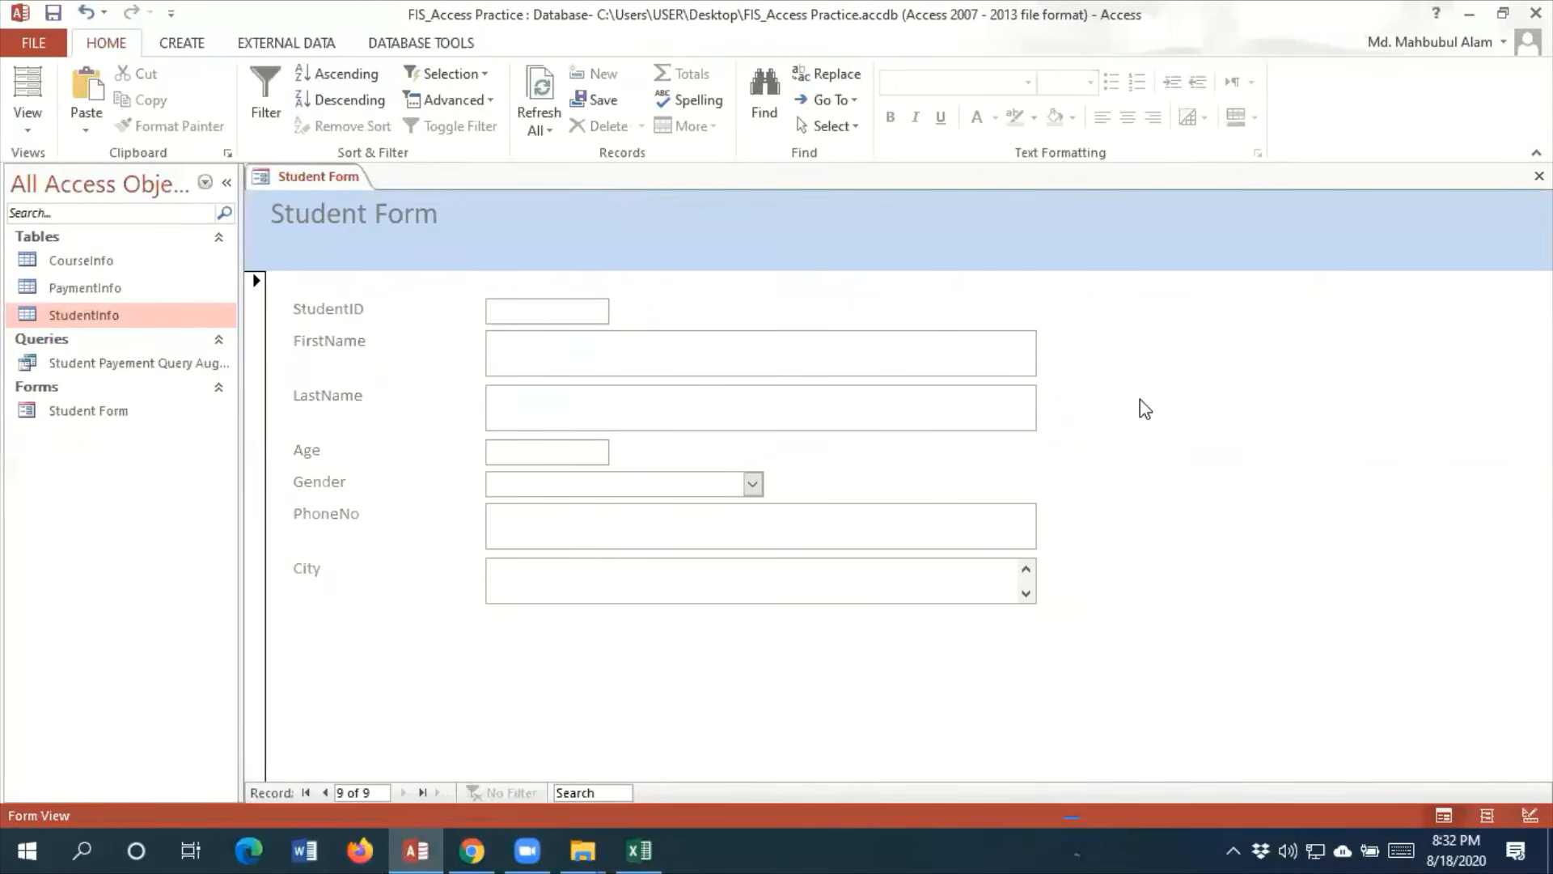
# Go back to the last saved student record and view Student Form in Design View
pyautogui.click(323, 793)
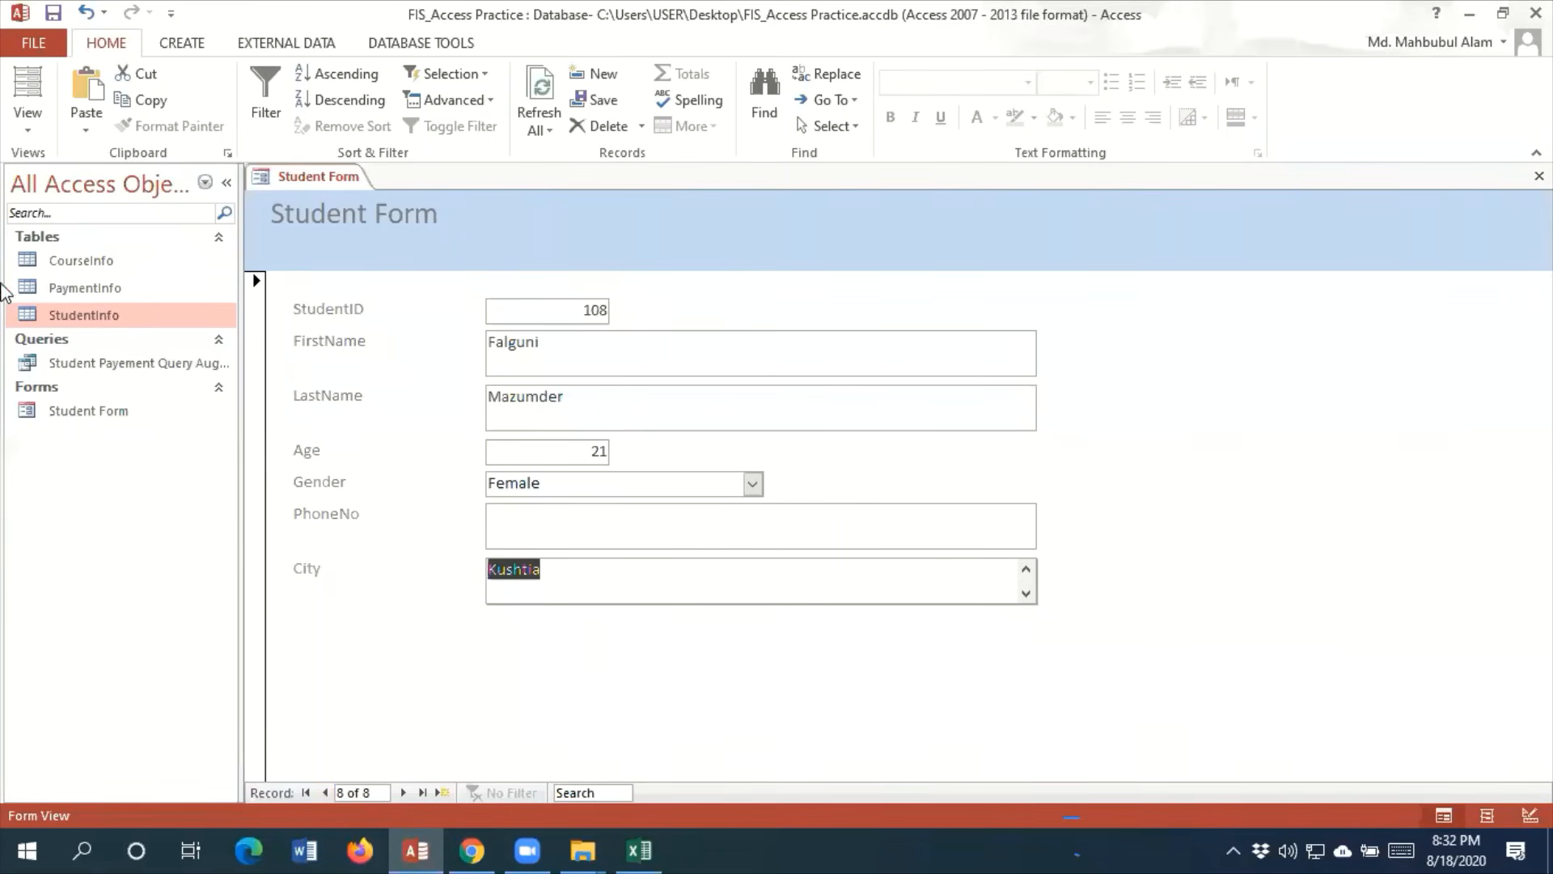
pyautogui.click(30, 127)
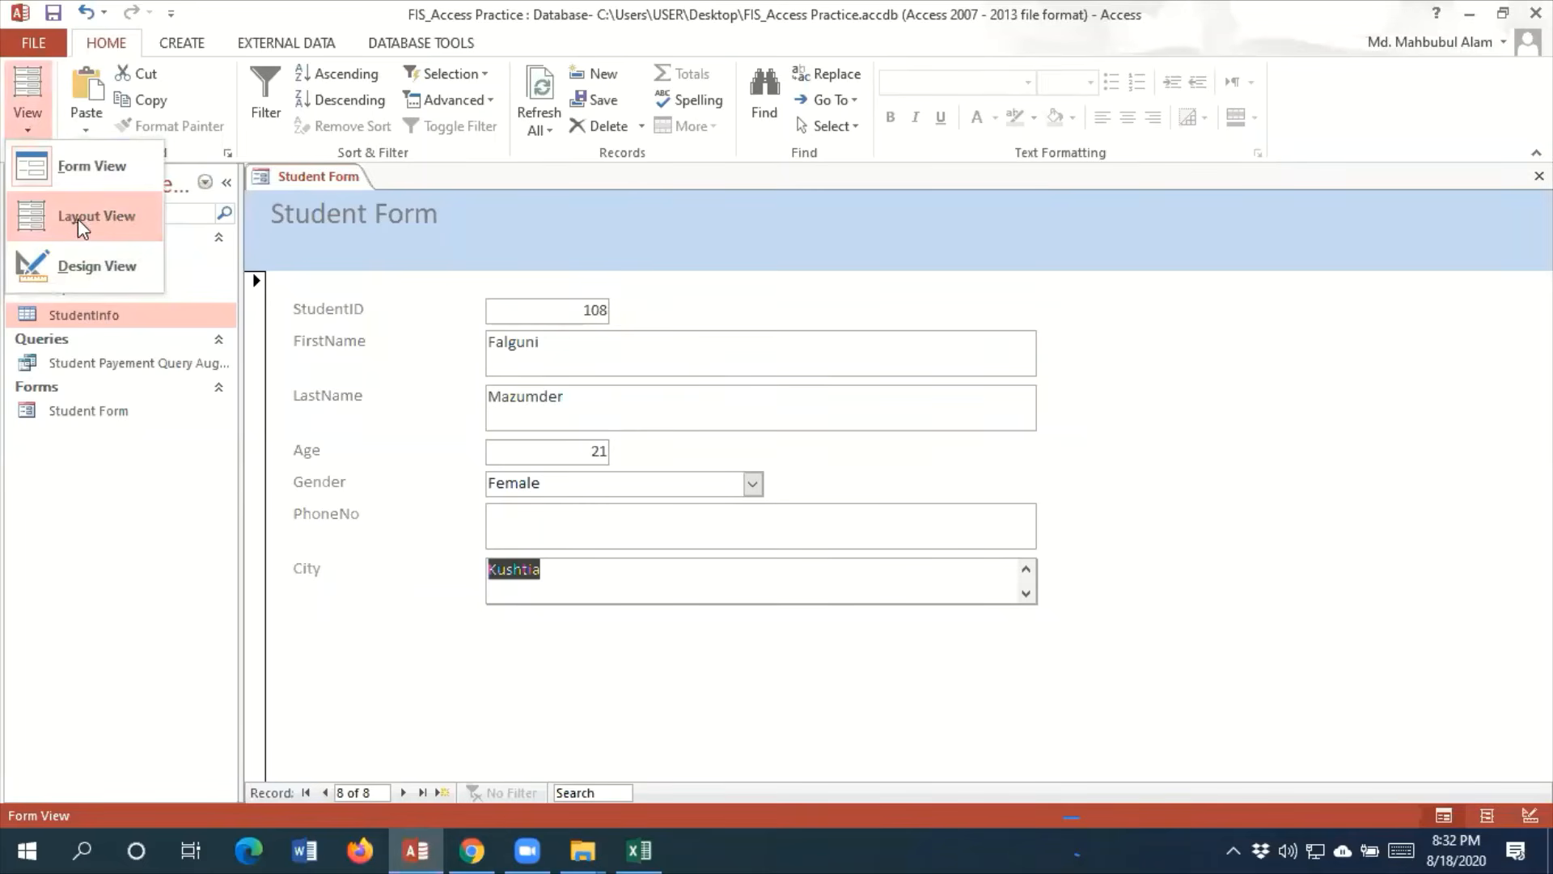
pyautogui.click(87, 276)
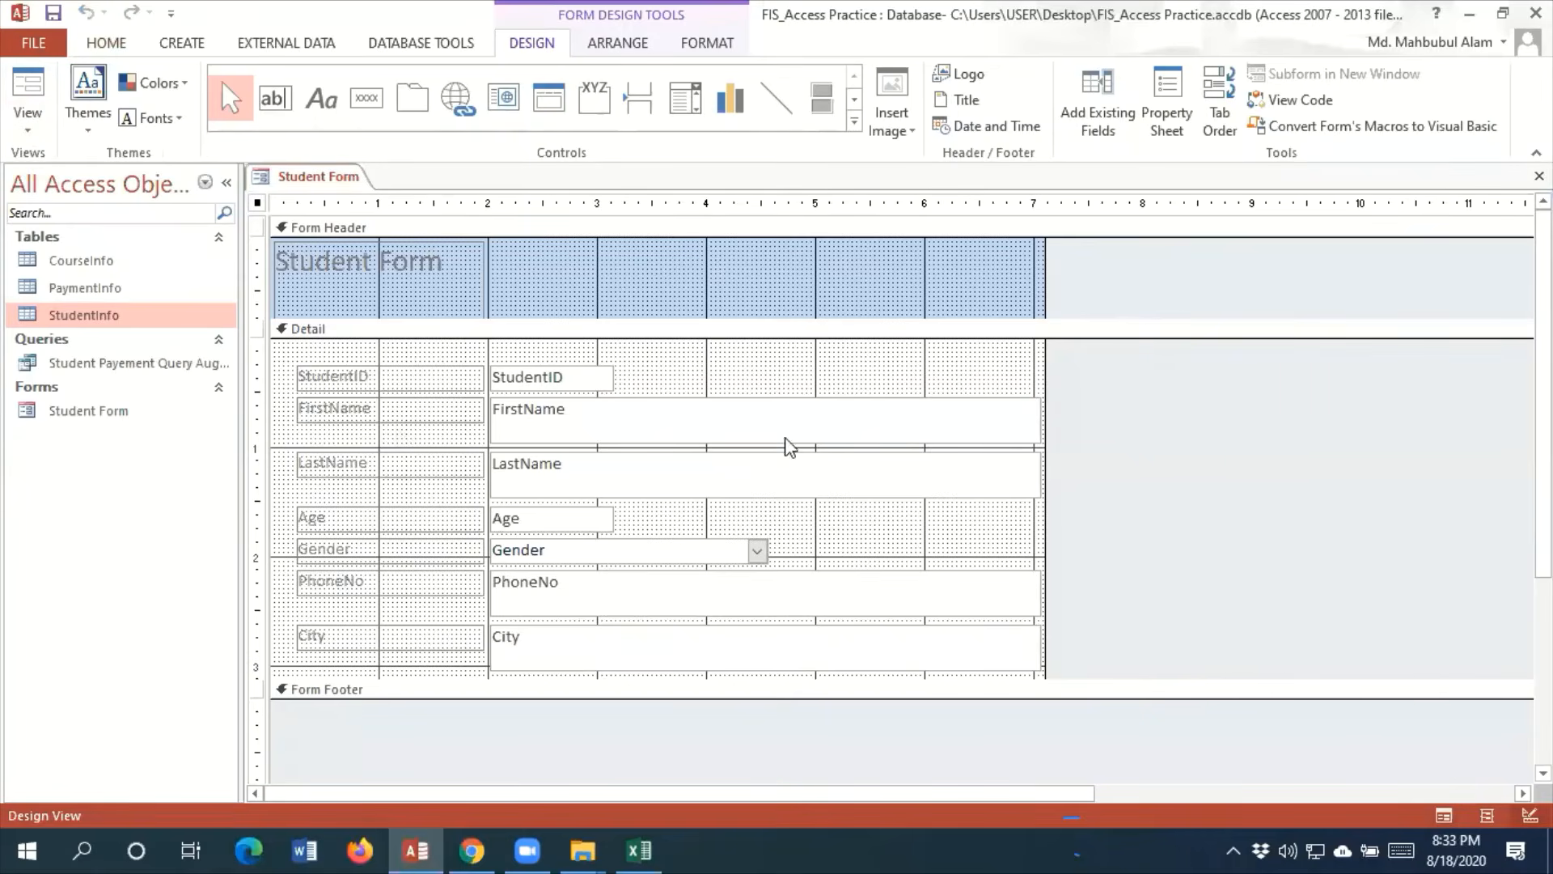
# Switch Student Form to Layout View and apply the Wisp theme
pyautogui.click(28, 122)
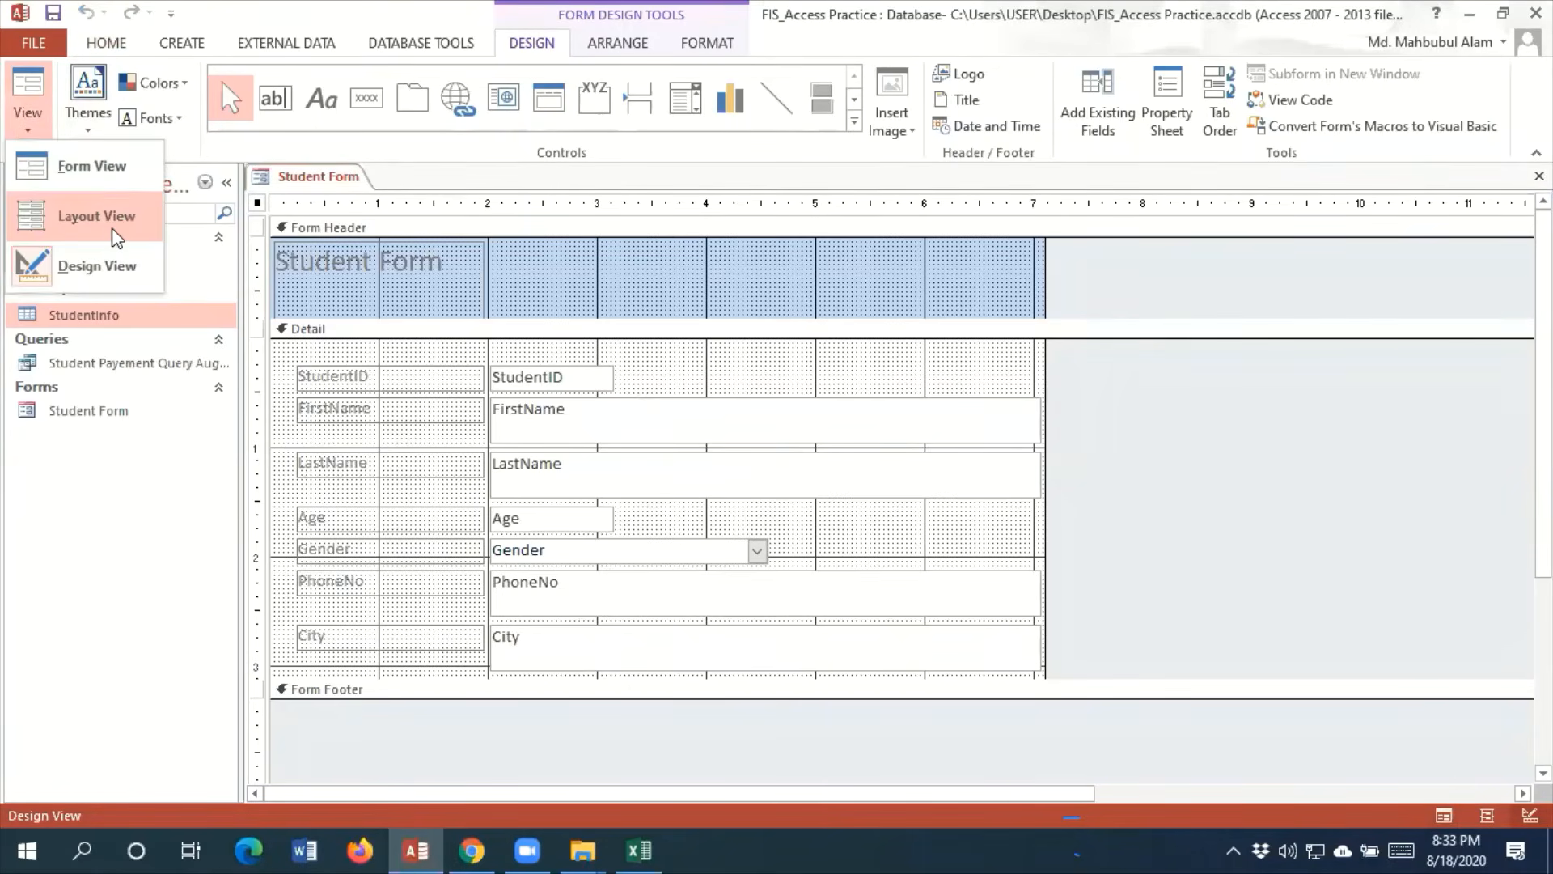
pyautogui.click(111, 226)
pyautogui.click(582, 223)
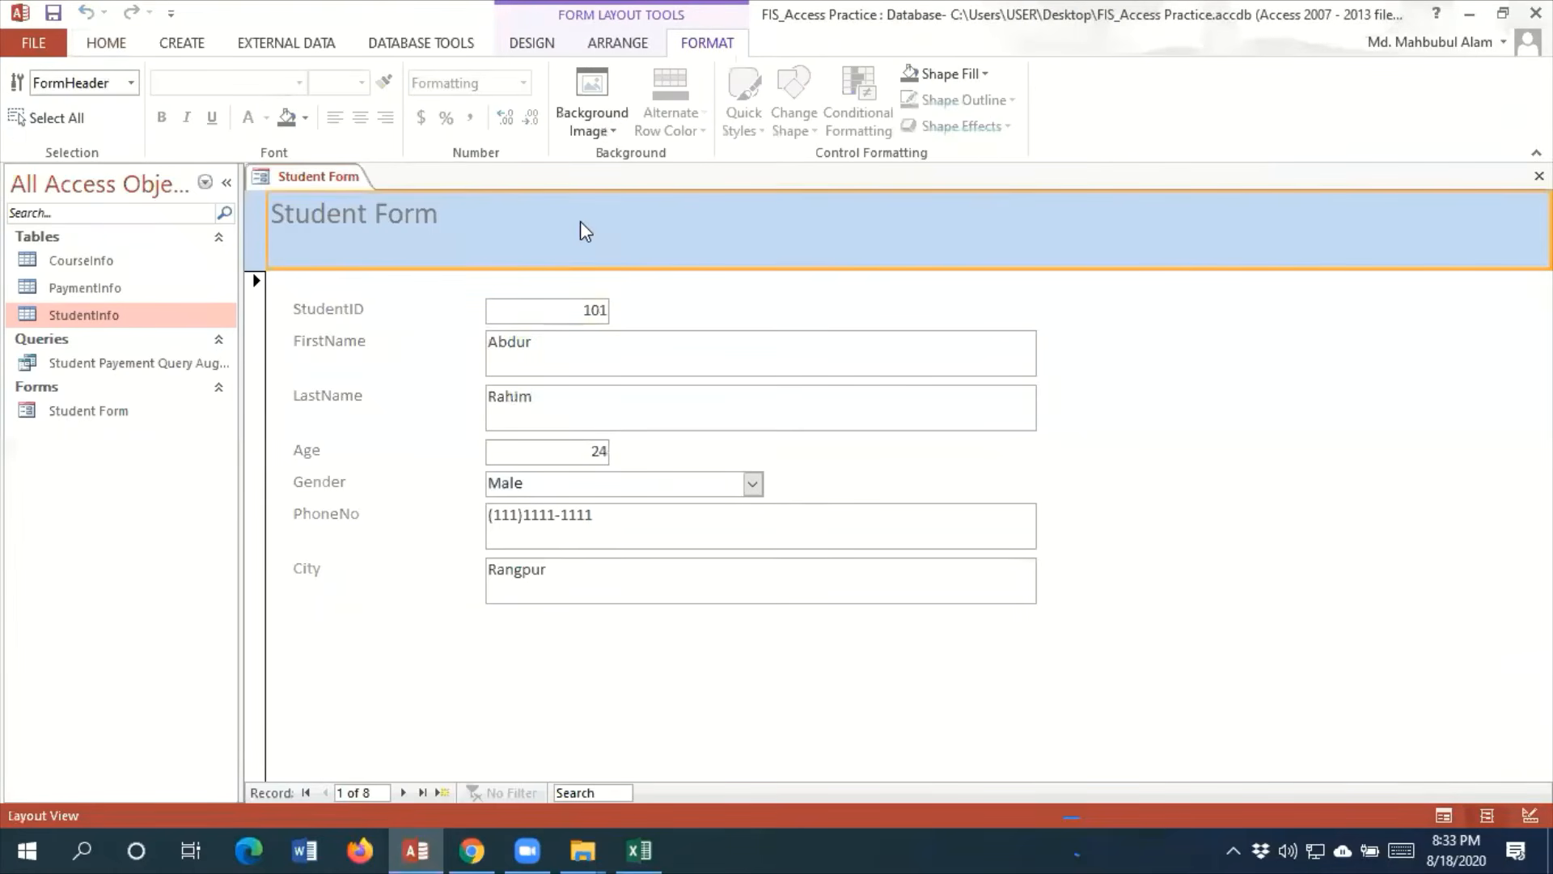
pyautogui.click(534, 43)
pyautogui.click(101, 129)
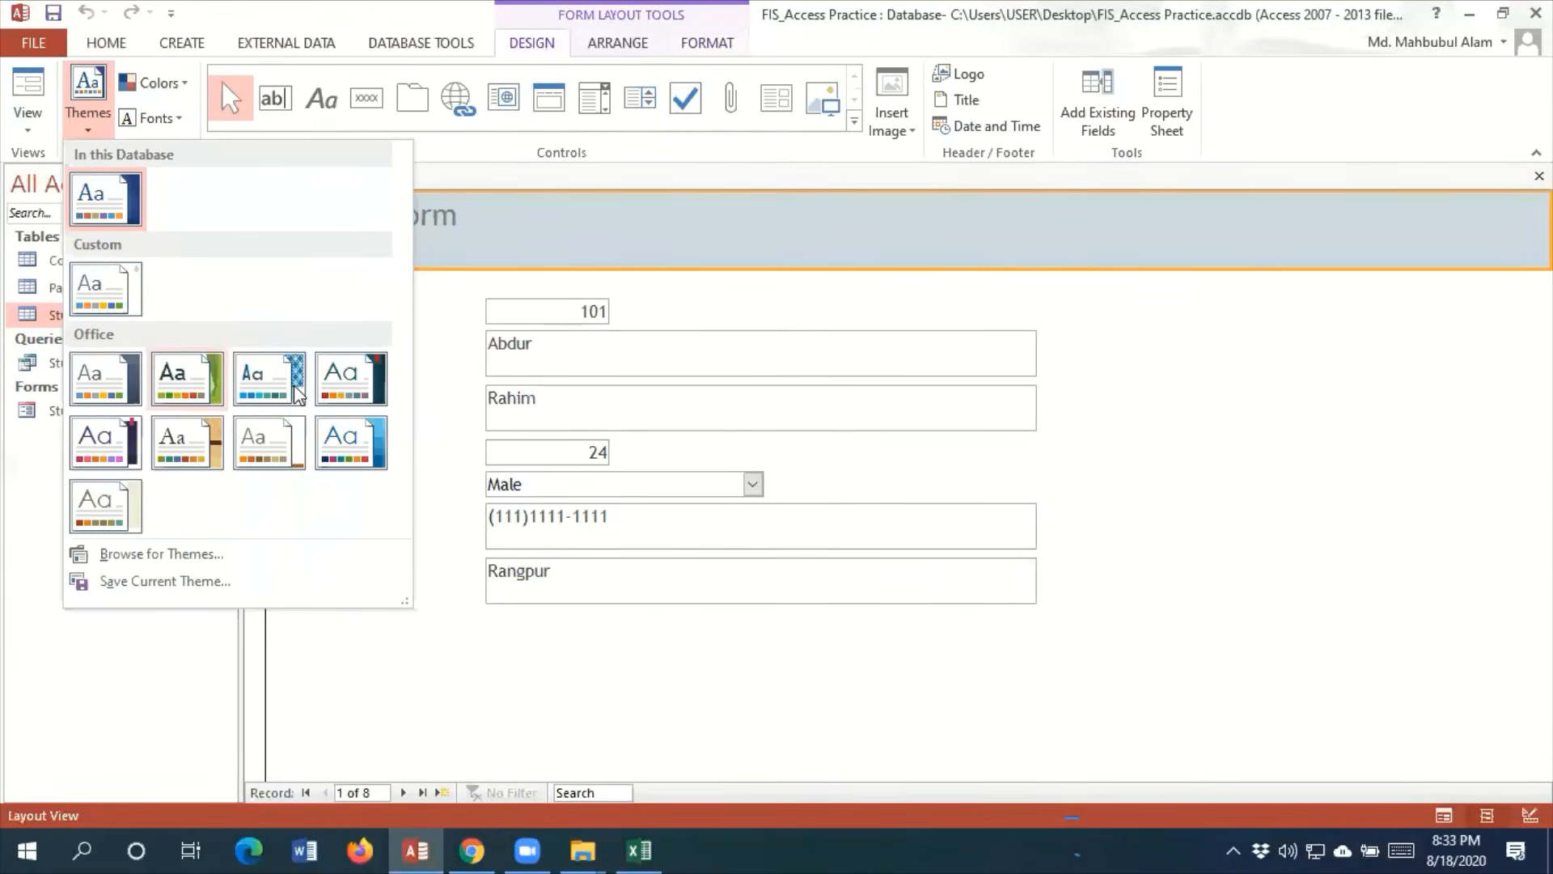
pyautogui.click(106, 516)
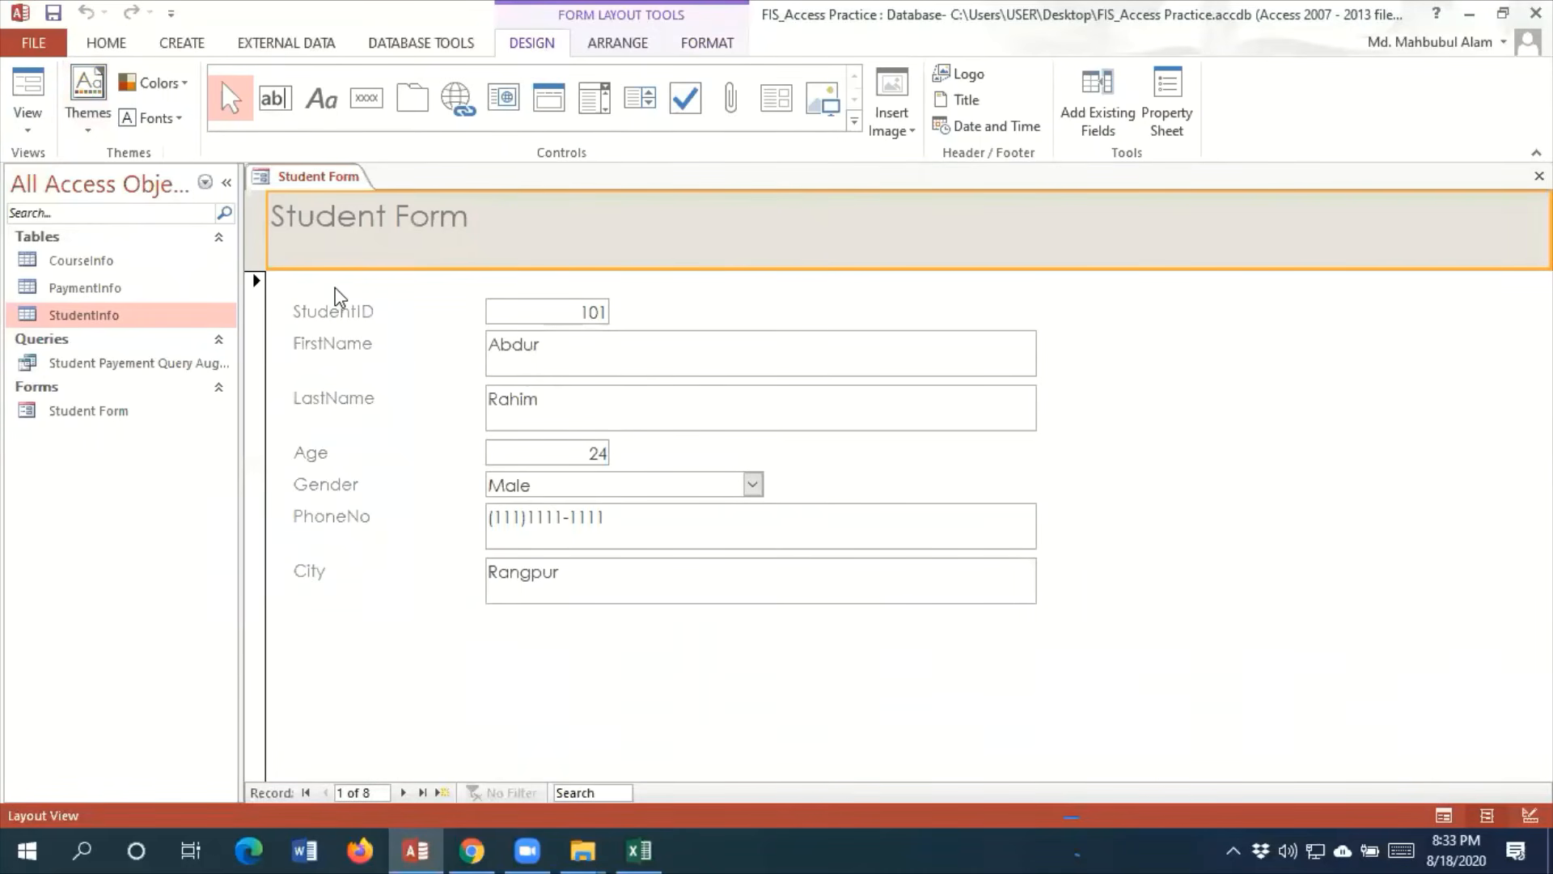
# Try to insert a title in the form header and undo the insertion
pyautogui.click(285, 222)
pyautogui.click(959, 102)
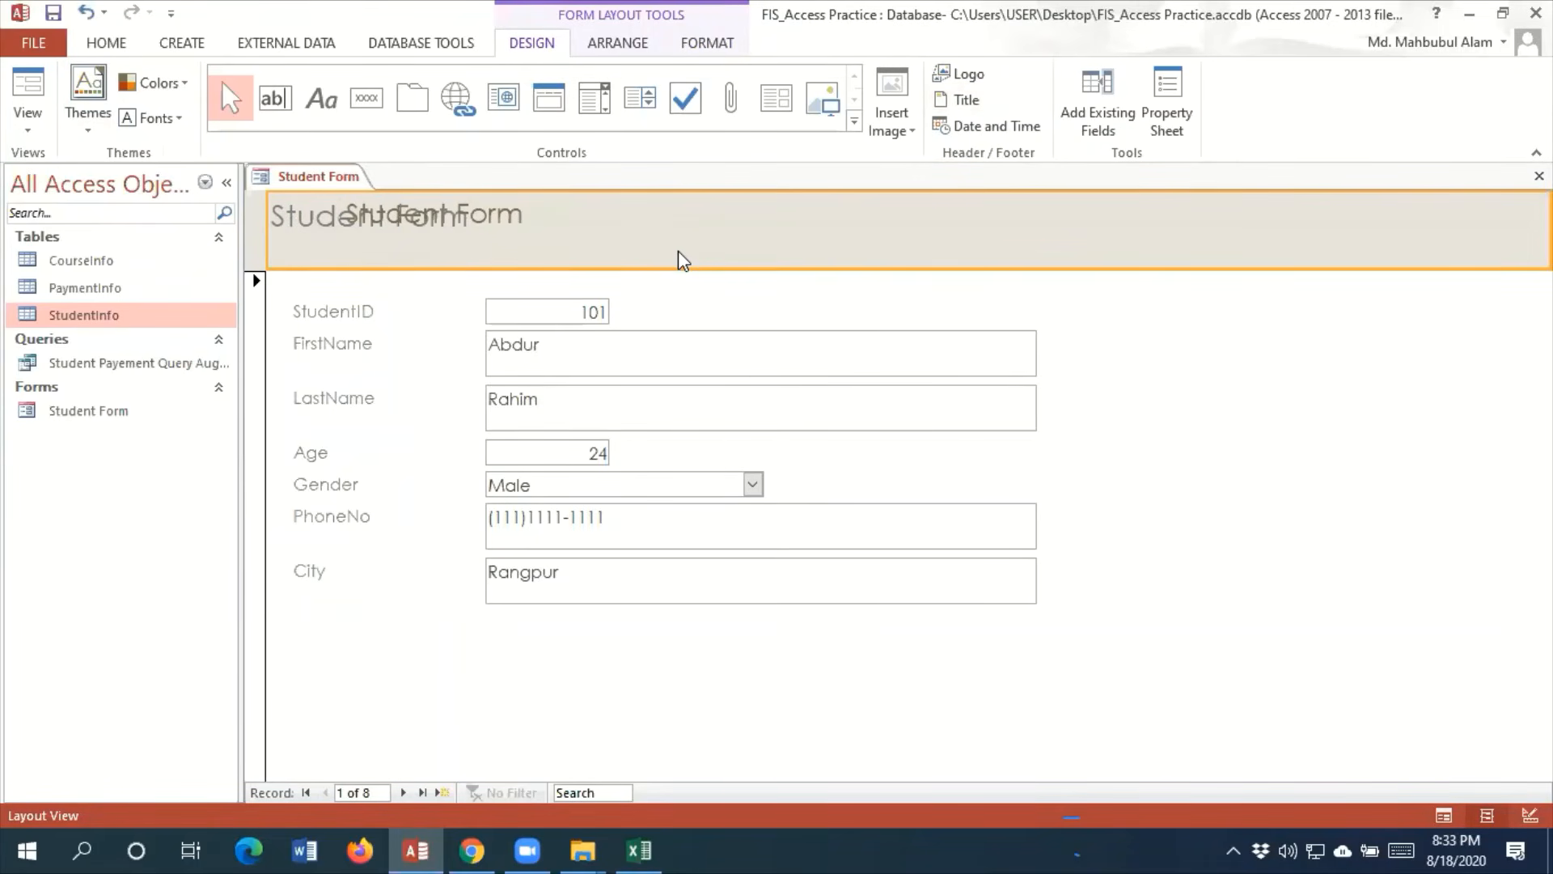
pyautogui.hotkey('ctrl', 'z')
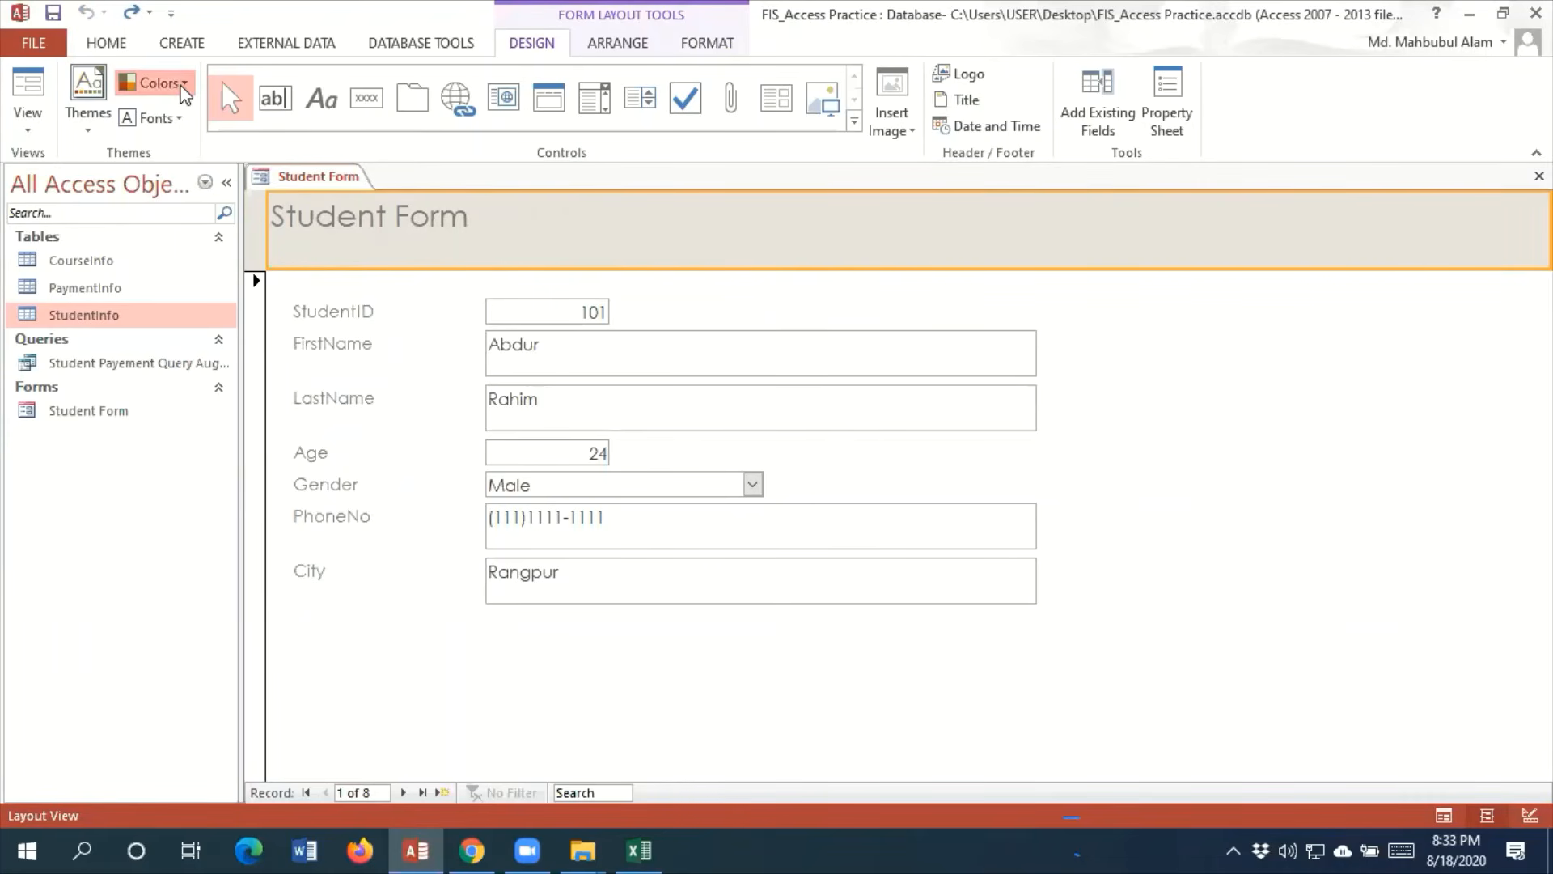
# Apply a different theme color set to Student Form, giving the header a pinkish-beige shade
pyautogui.click(186, 89)
pyautogui.click(198, 366)
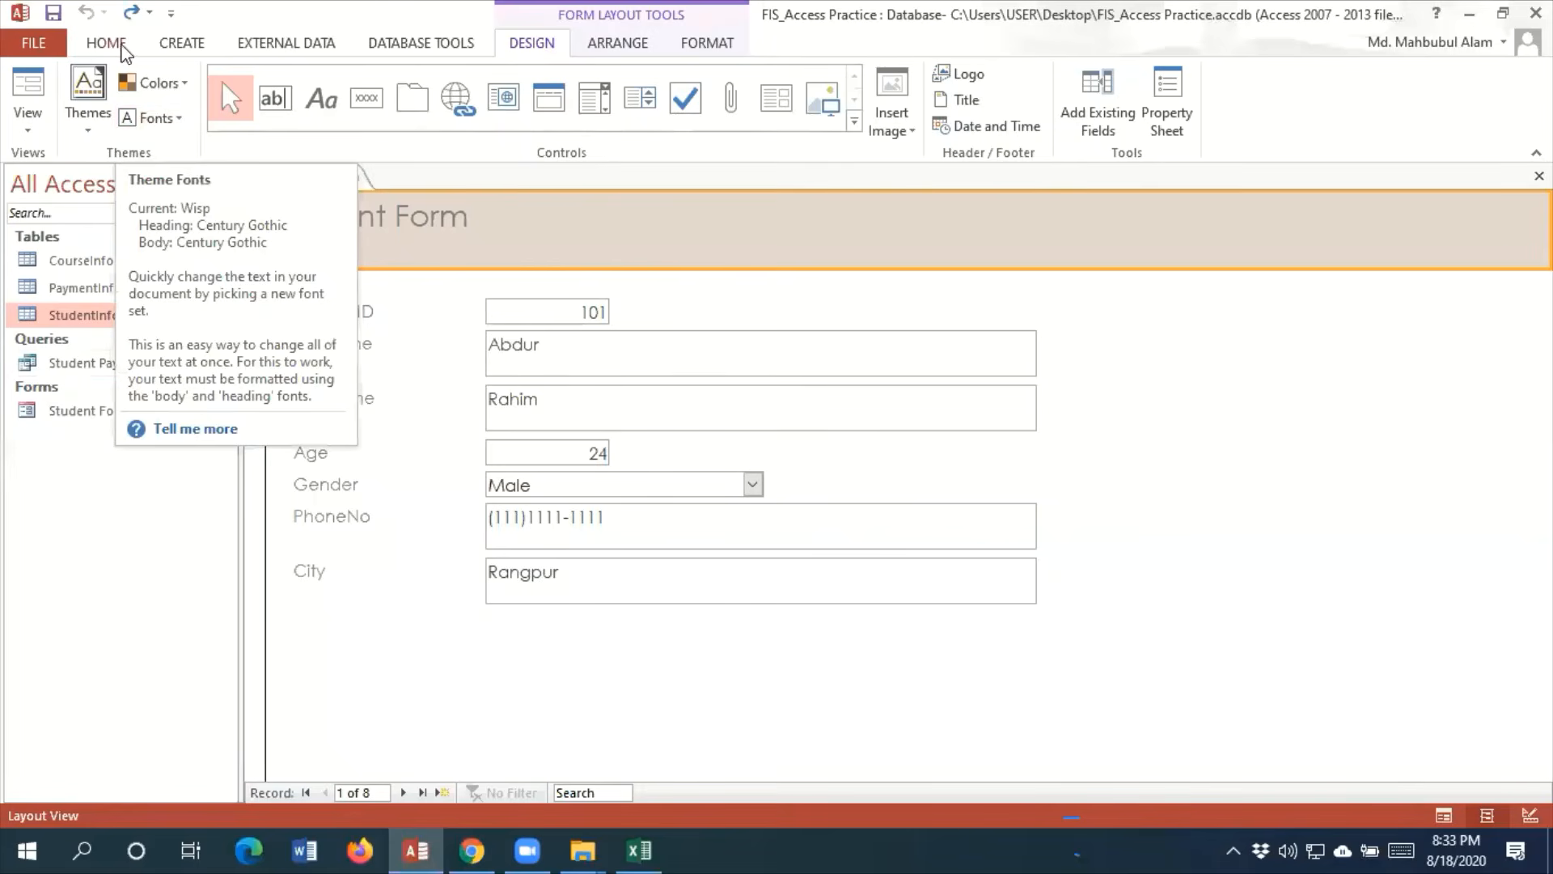
# Widen the Student Form title label in the form header and reduce its height
pyautogui.click(106, 43)
pyautogui.click(302, 215)
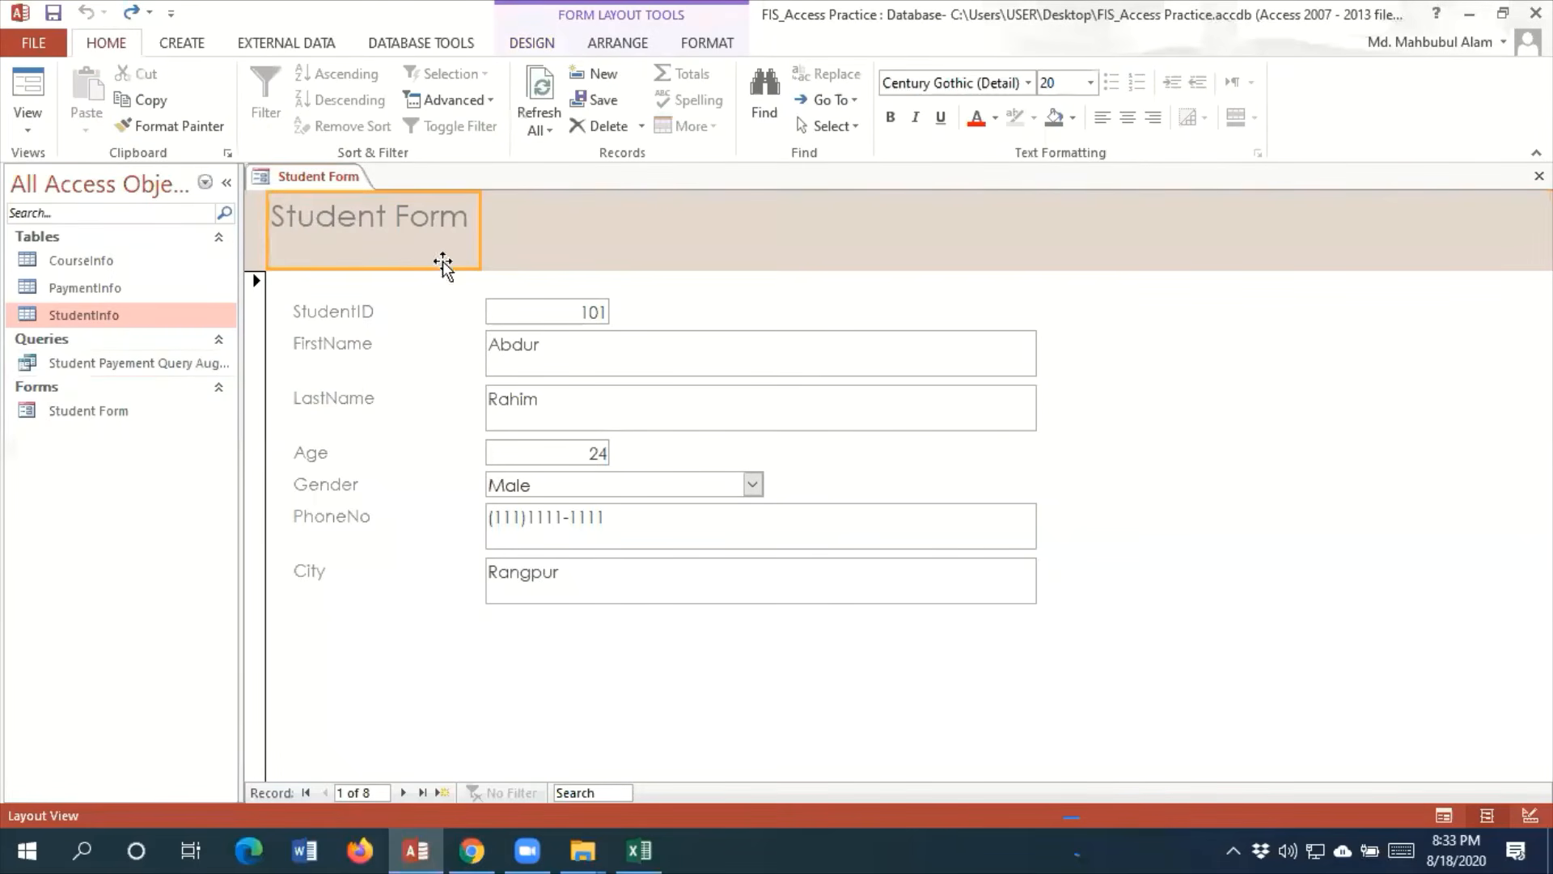
pyautogui.moveTo(434, 269); pyautogui.dragTo(569, 209)
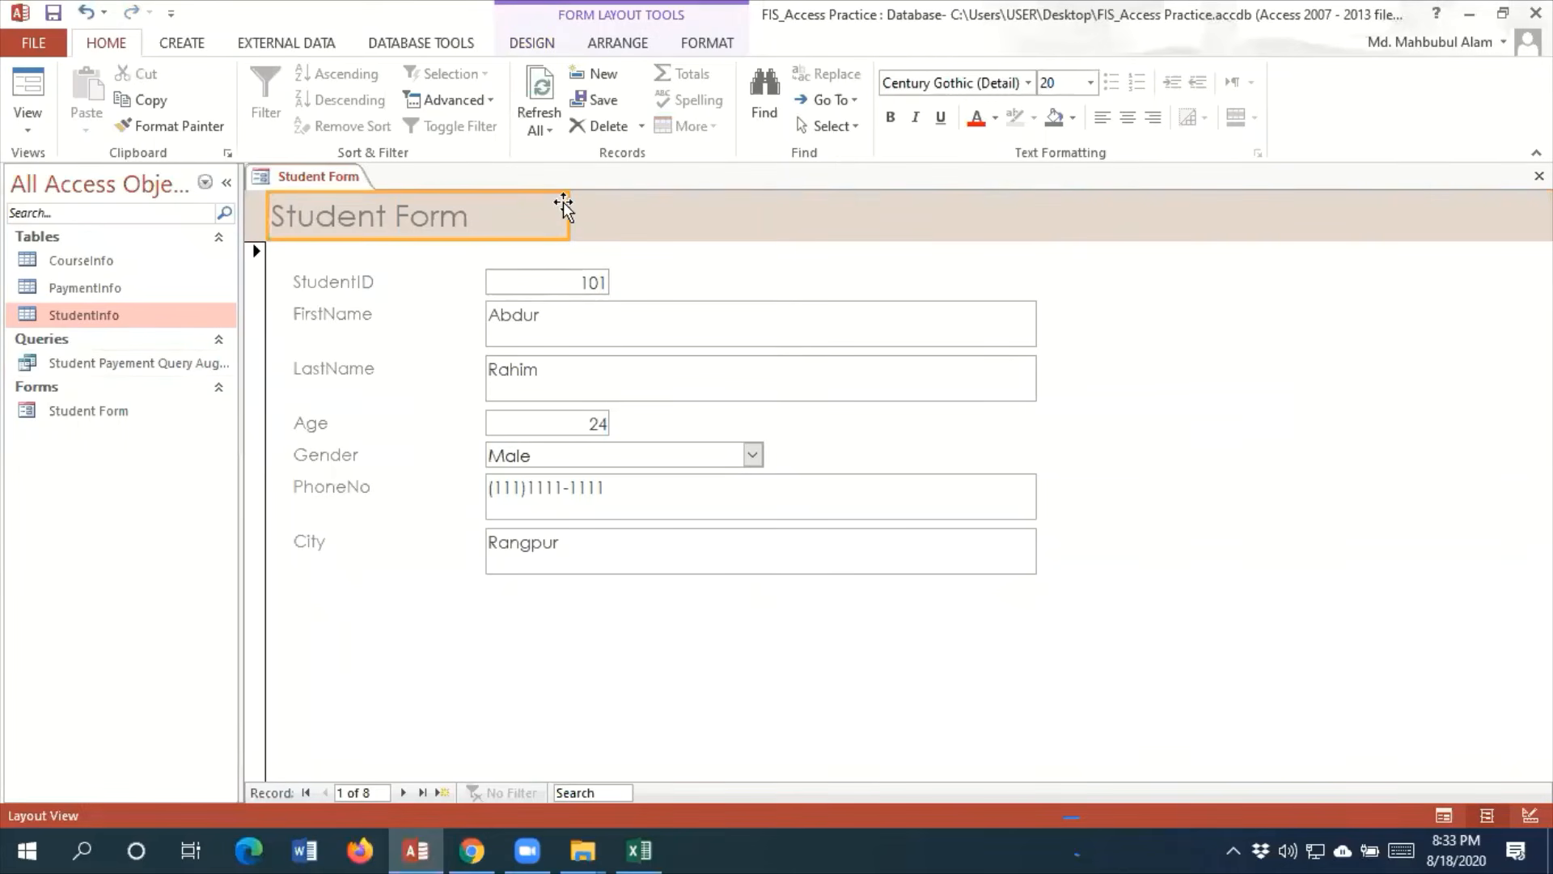
# Try a purple fill on the Student Form title label, and replace it with a light orange fill
pyautogui.click(995, 118)
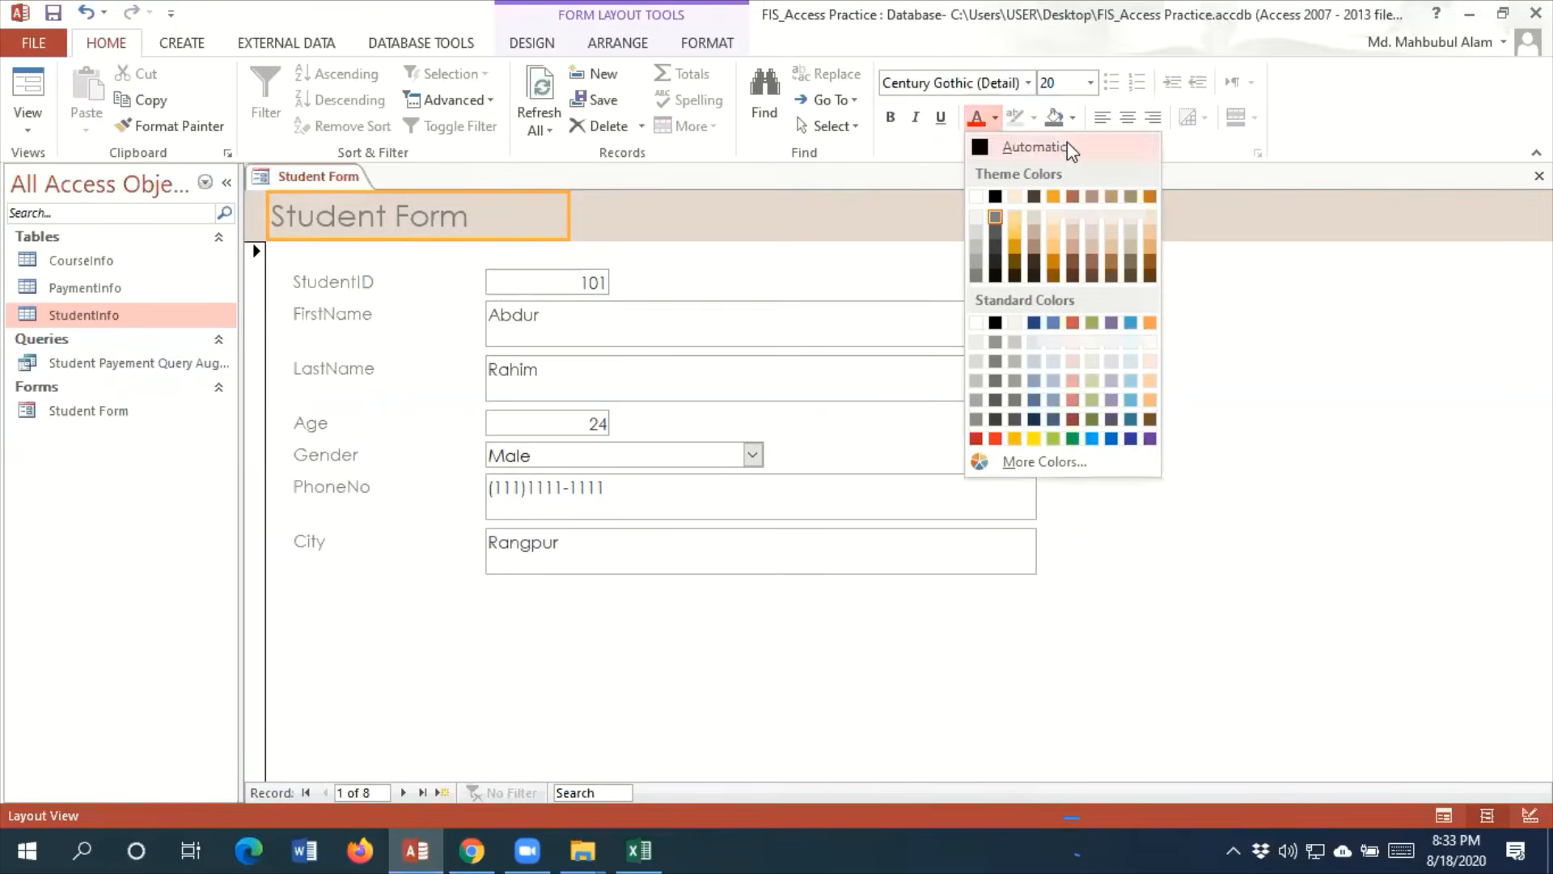
pyautogui.click(1073, 120)
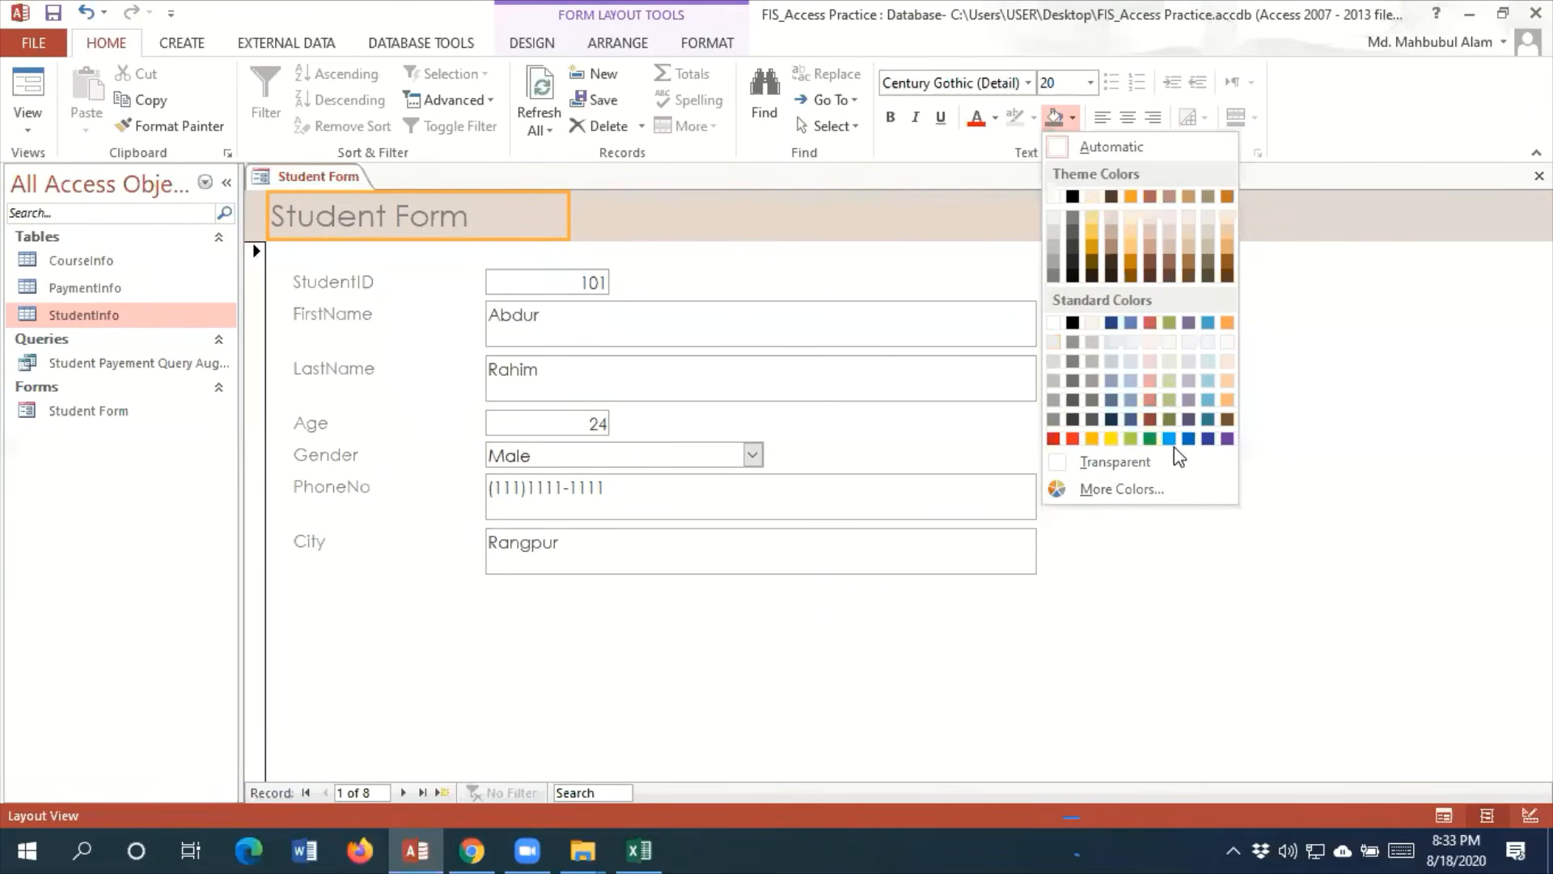
pyautogui.click(1227, 438)
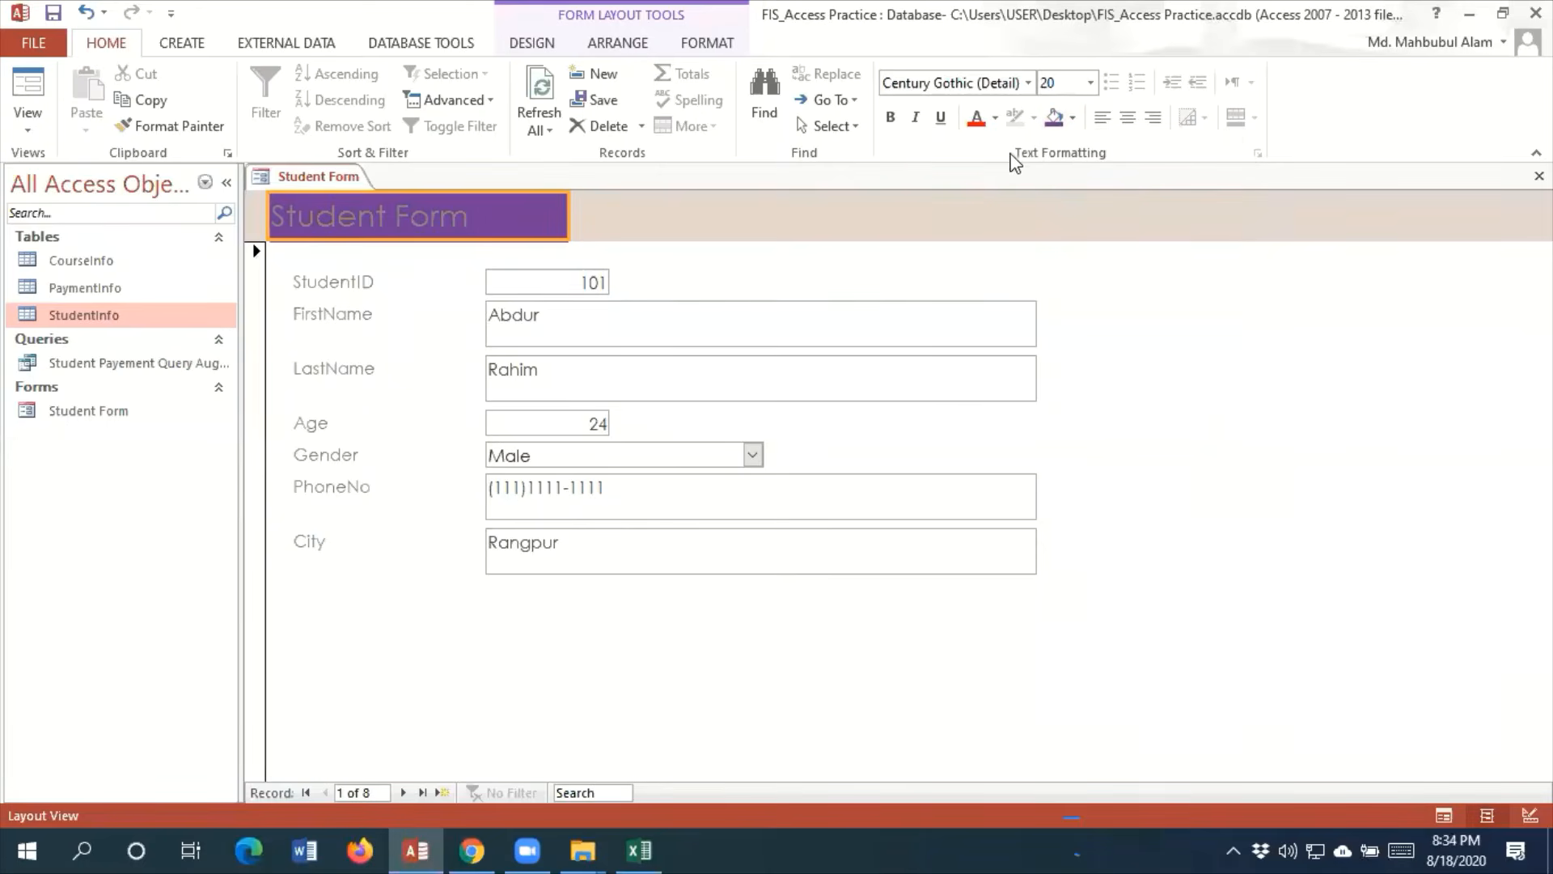
pyautogui.click(1071, 120)
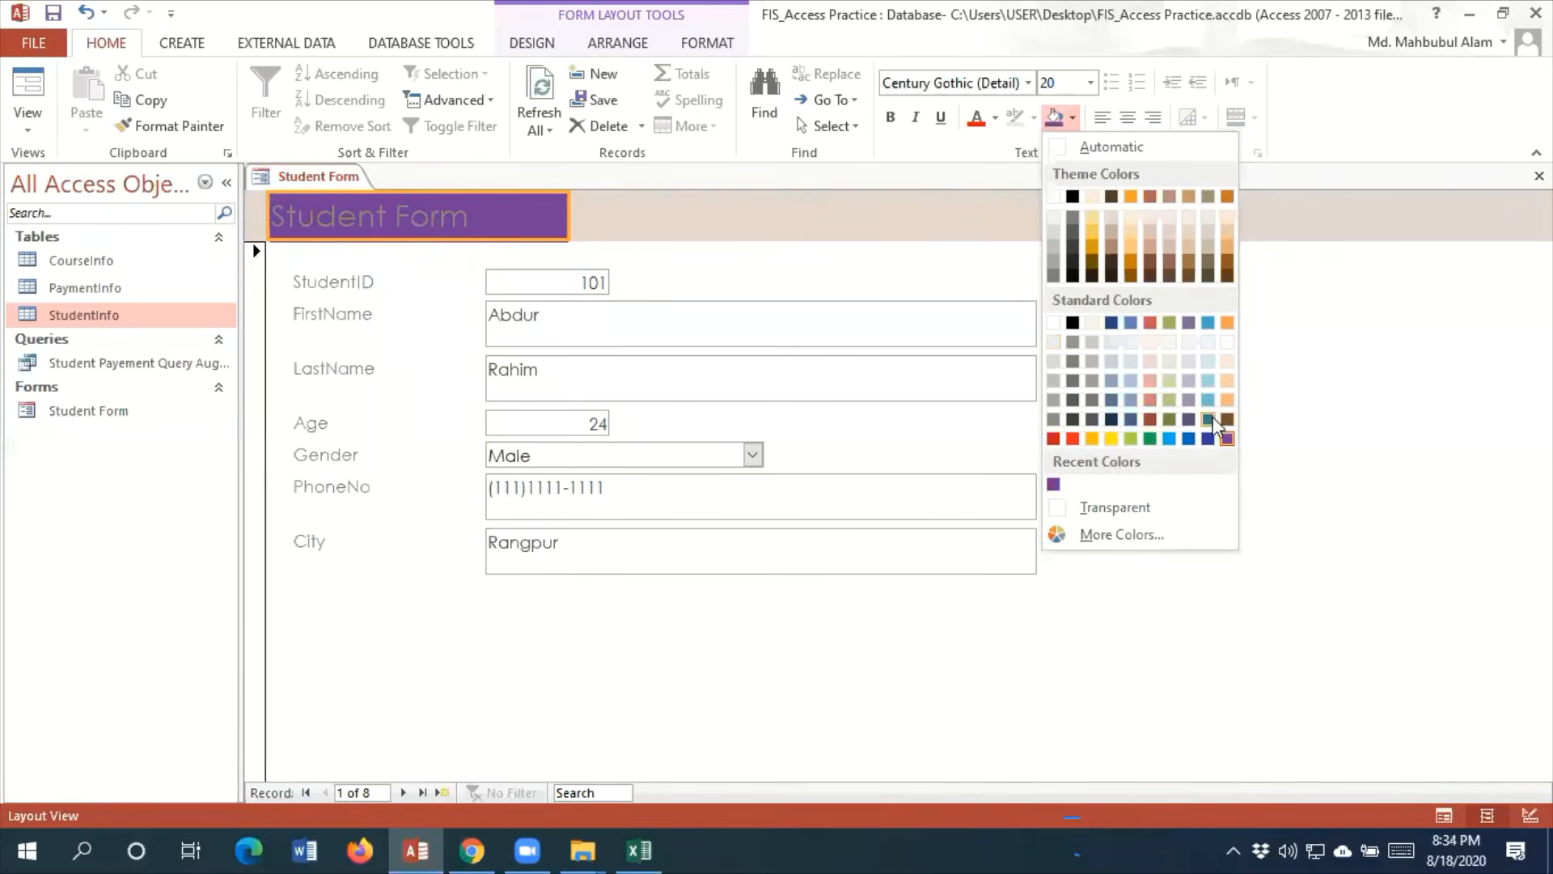
pyautogui.click(1229, 400)
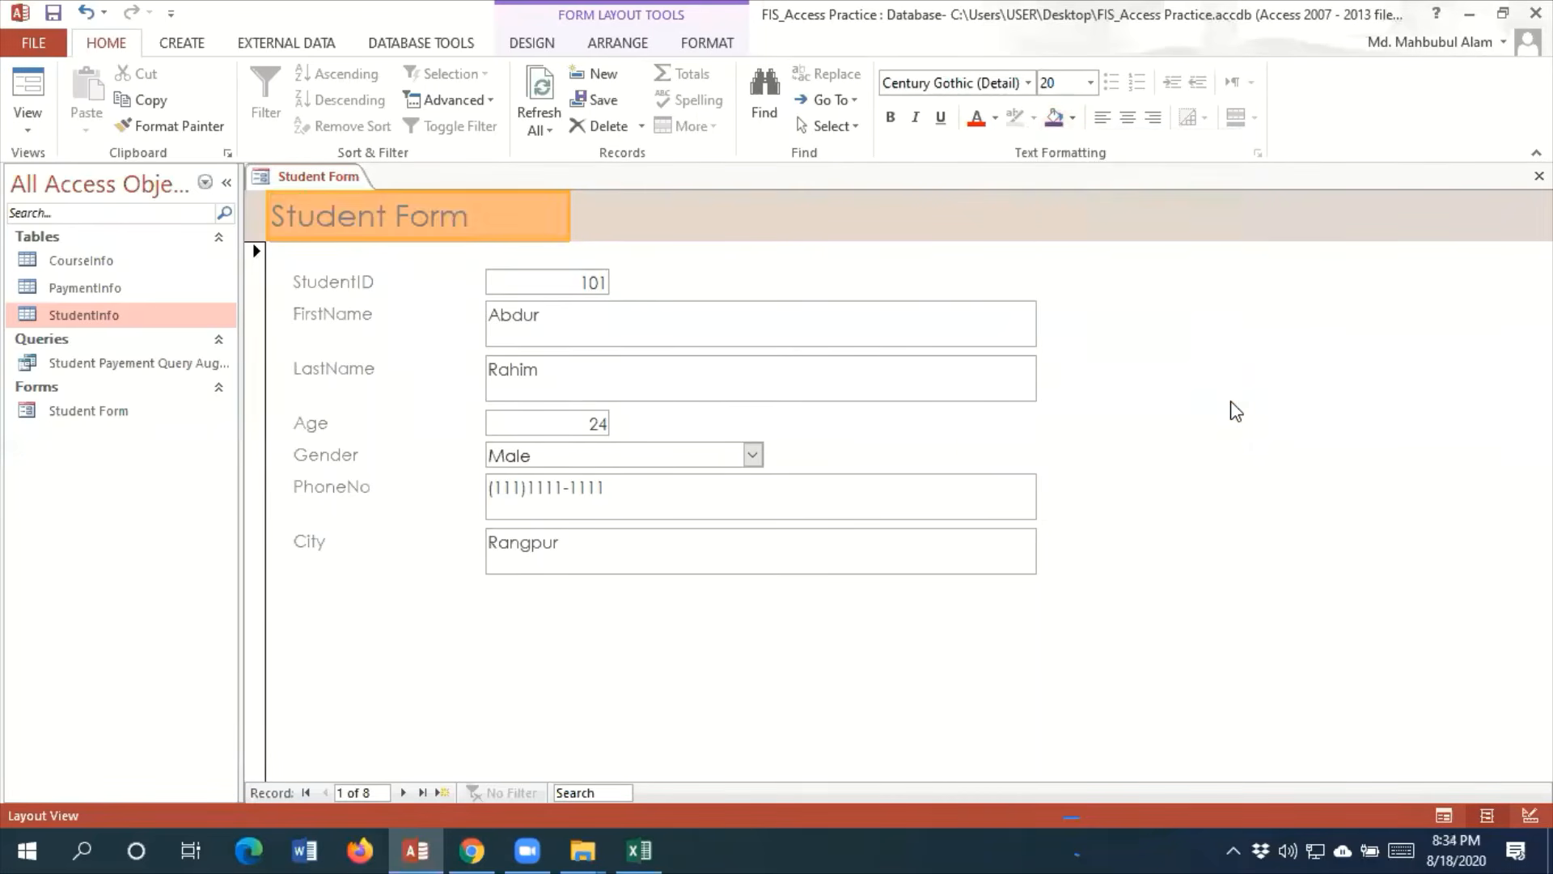
# Make the Student Form title text dark red and bold
pyautogui.click(995, 122)
pyautogui.click(981, 442)
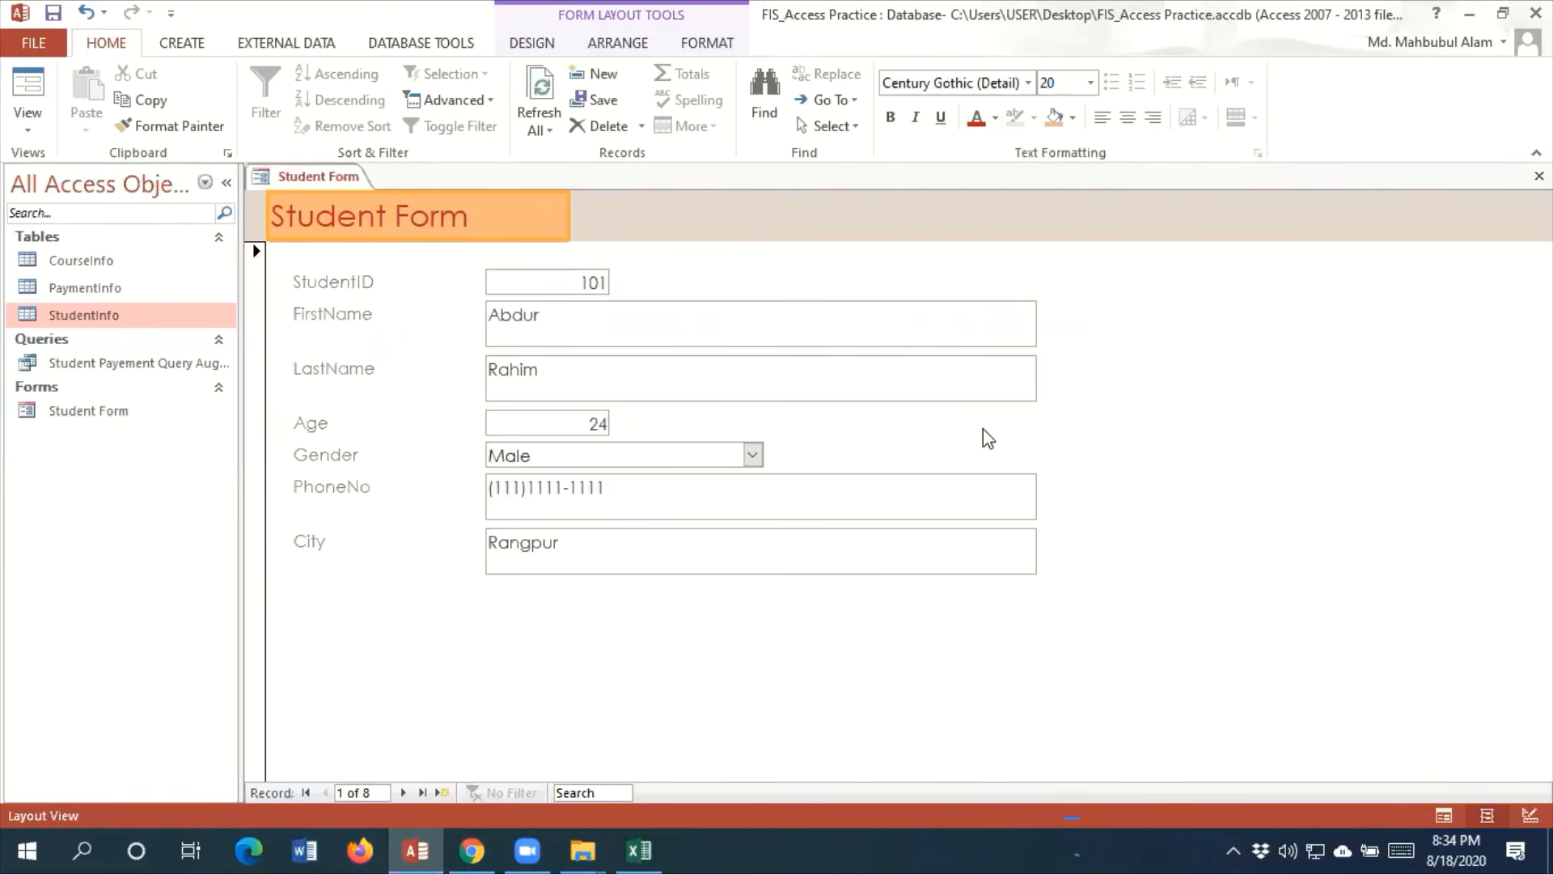
pyautogui.click(890, 117)
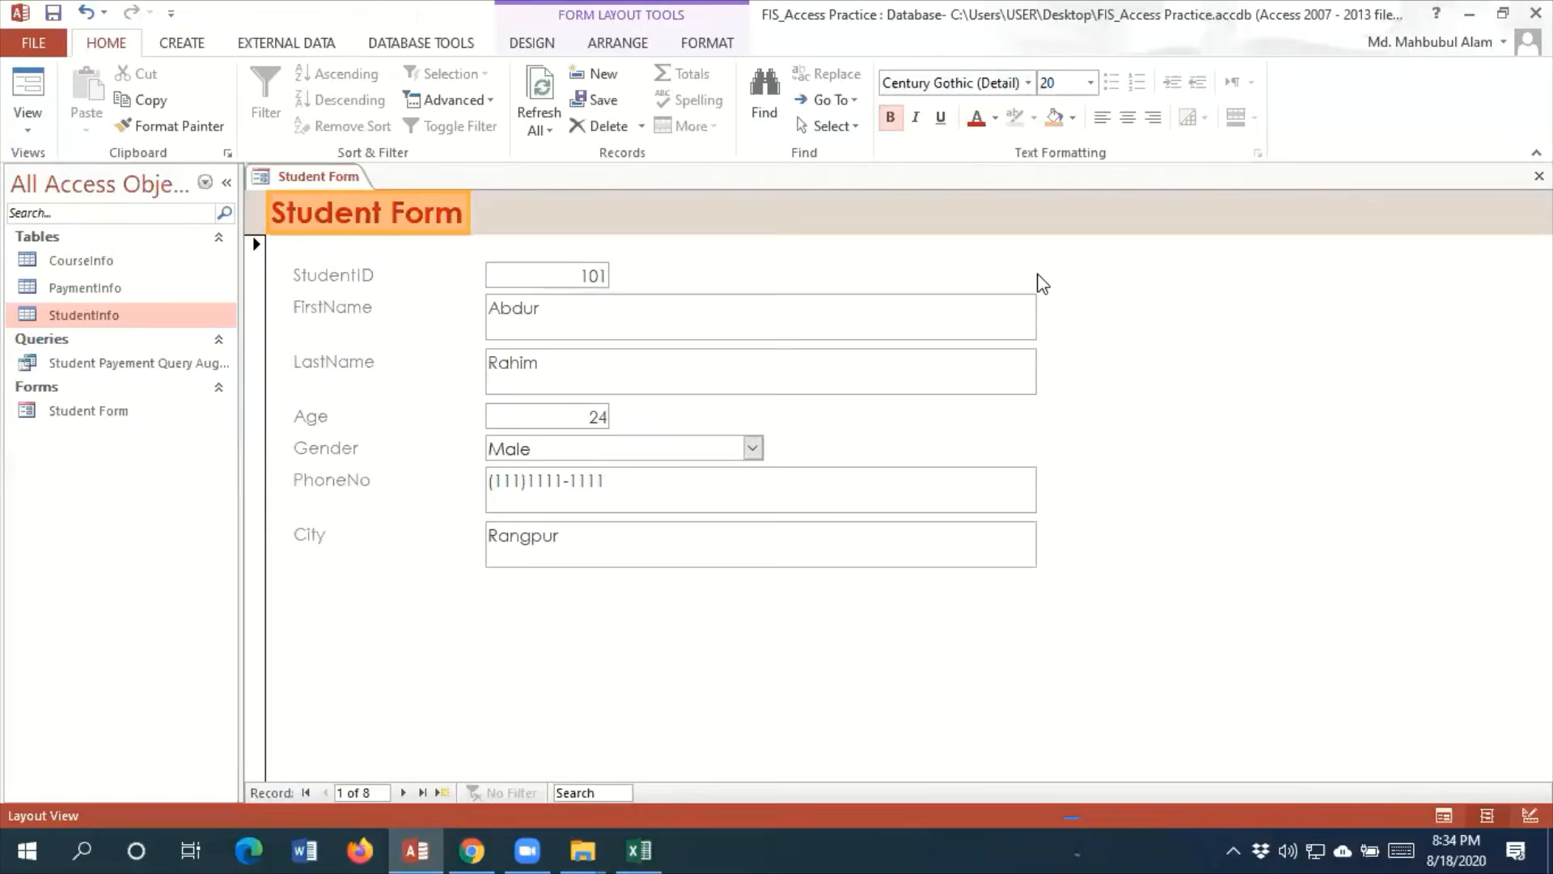
pyautogui.click(1326, 314)
# Add a space in four field labels so they read Student ID, First Name, Last Name and Phone No
pyautogui.click(346, 278)
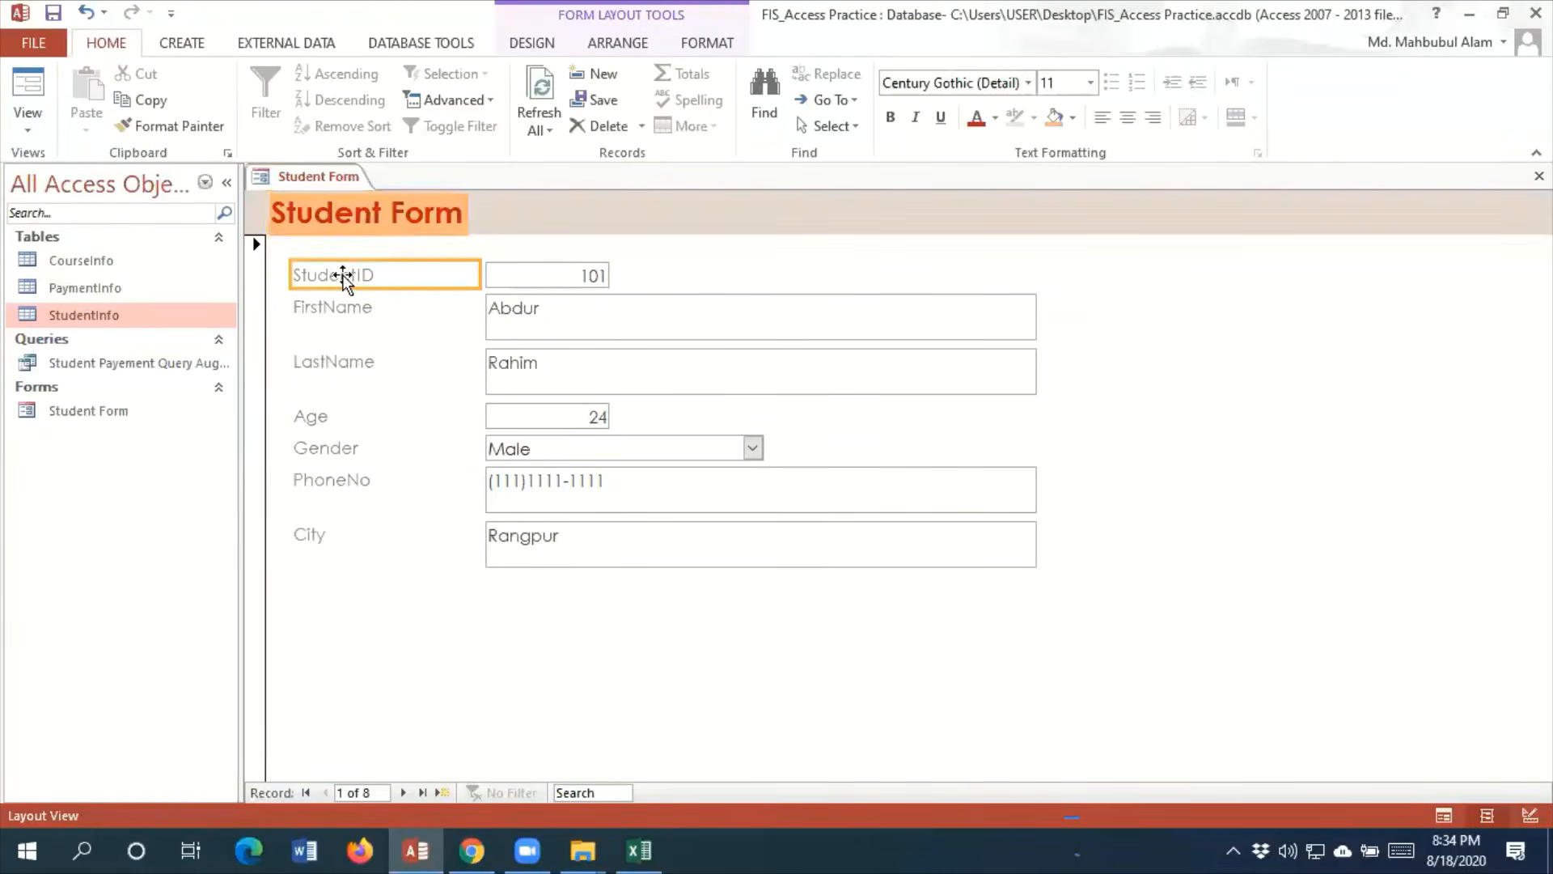
pyautogui.click(343, 277)
pyautogui.click(362, 276)
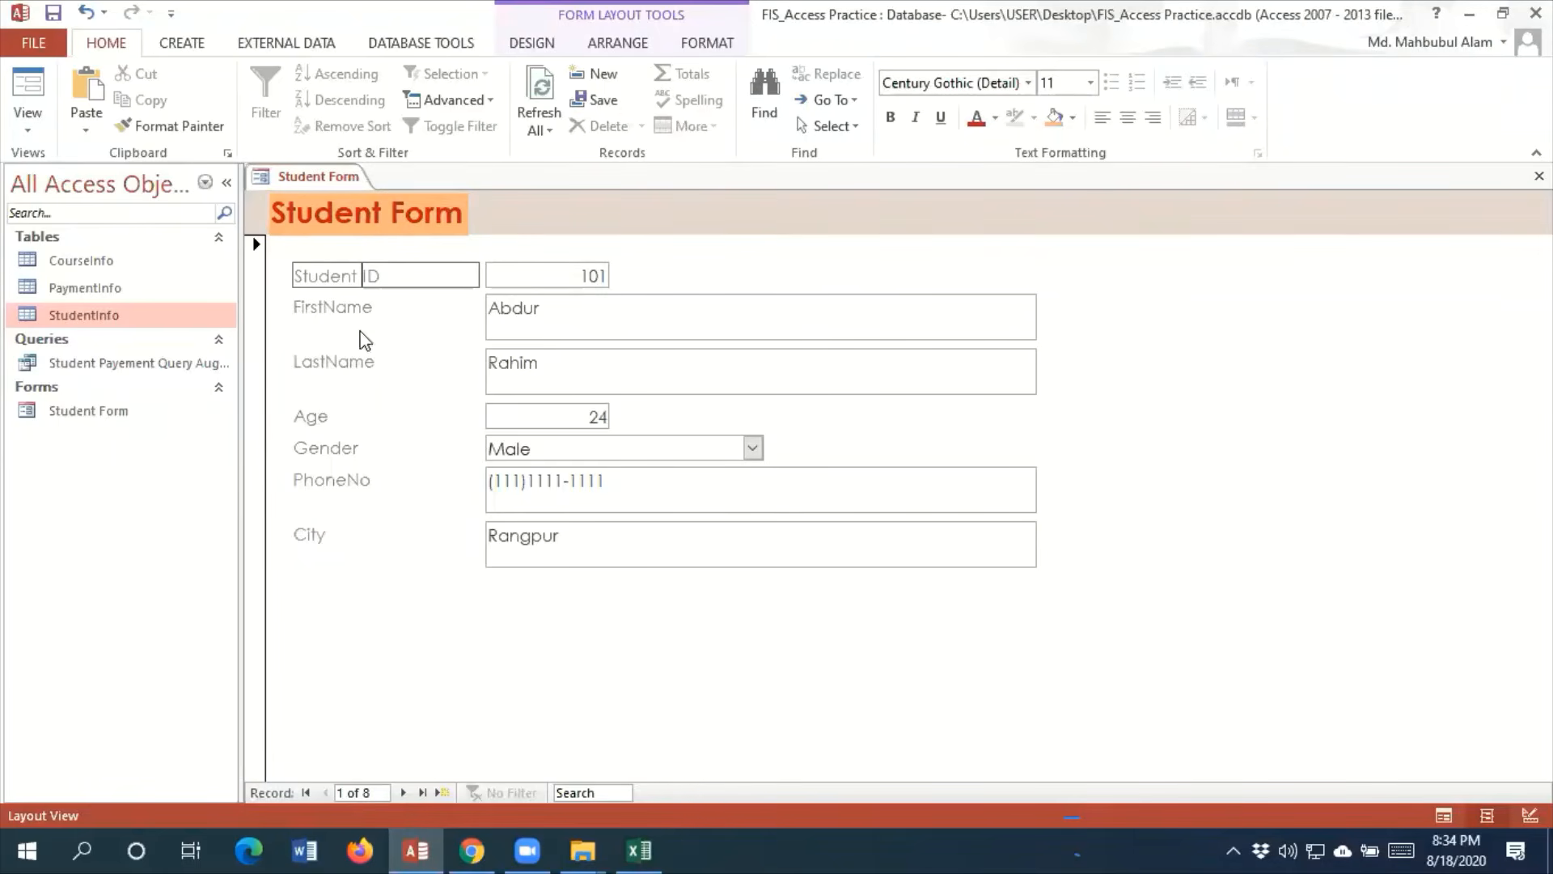
pyautogui.click(331, 308)
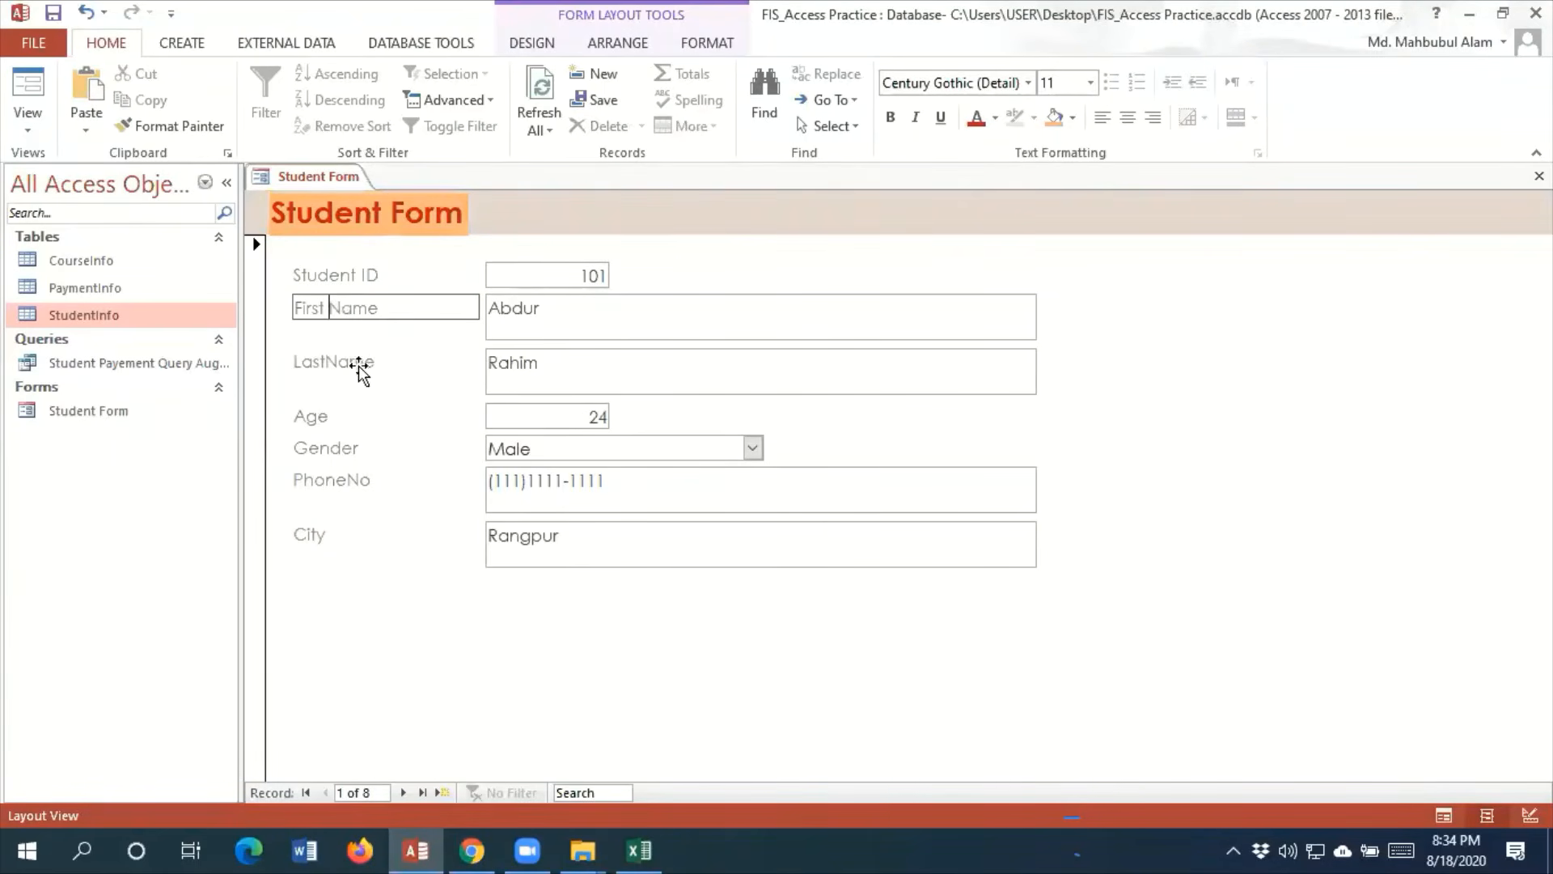
pyautogui.click(328, 362)
pyautogui.click(324, 362)
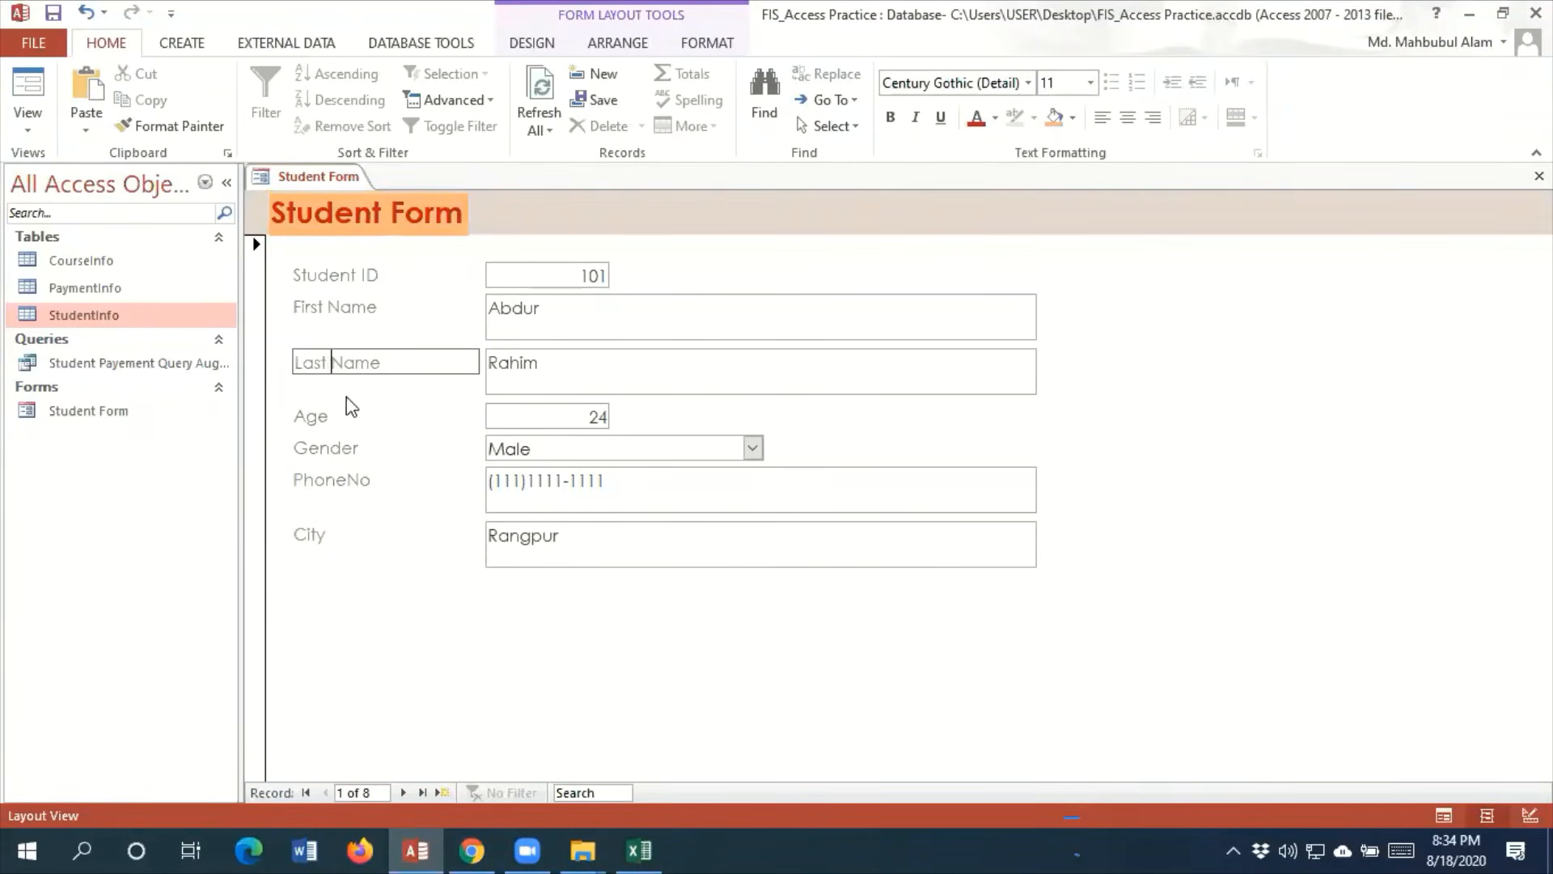
pyautogui.click(338, 481)
pyautogui.click(347, 482)
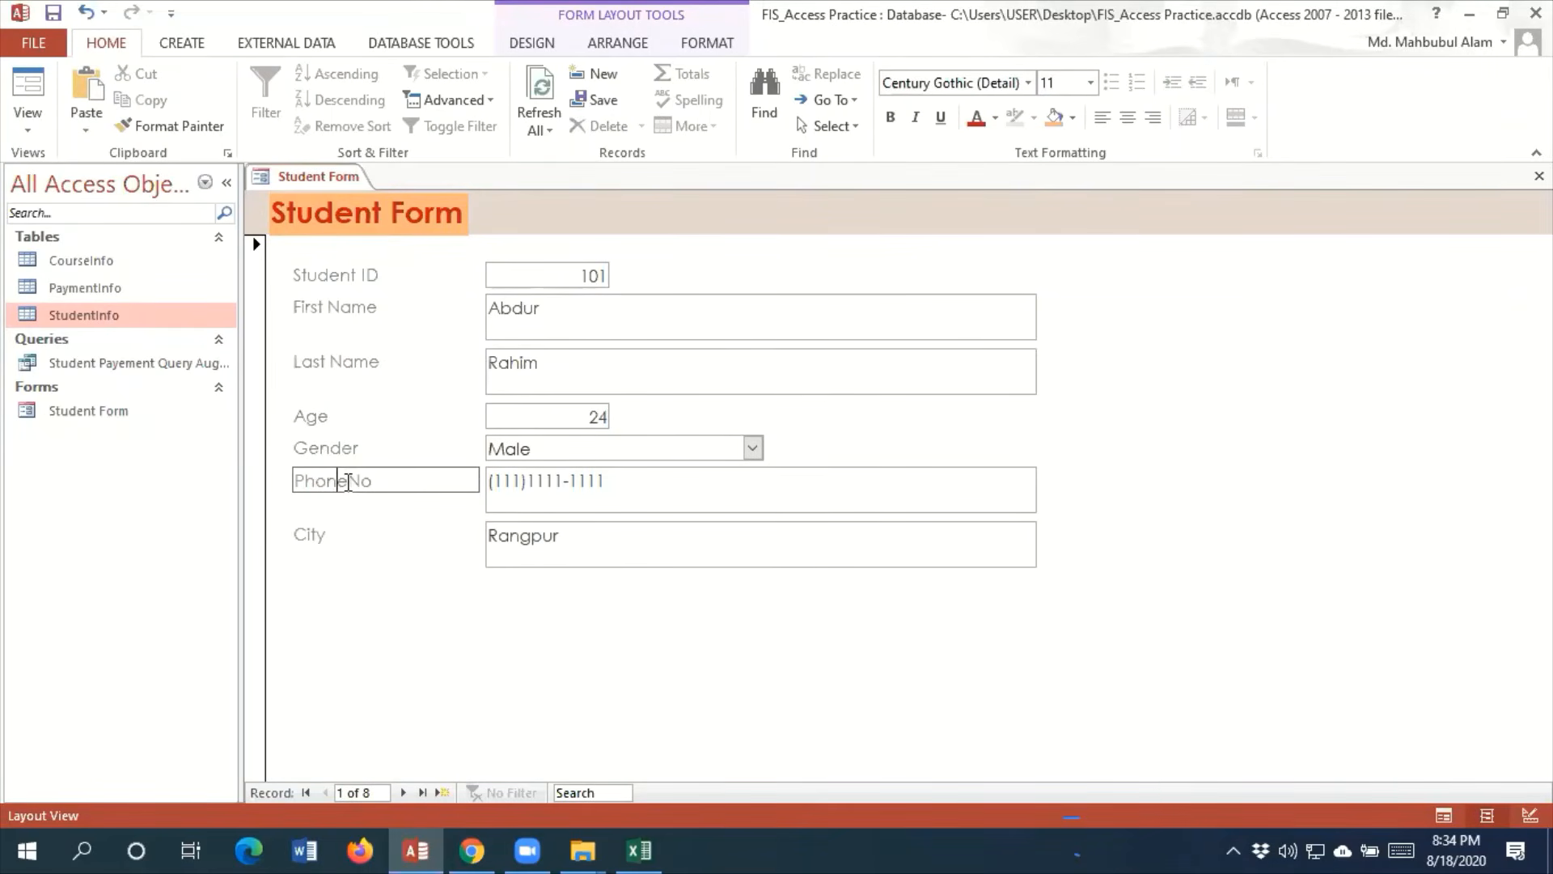
# Give the Student ID, First Name, Last Name and Age labels dark red text and a light orange fill
pyautogui.click(348, 281)
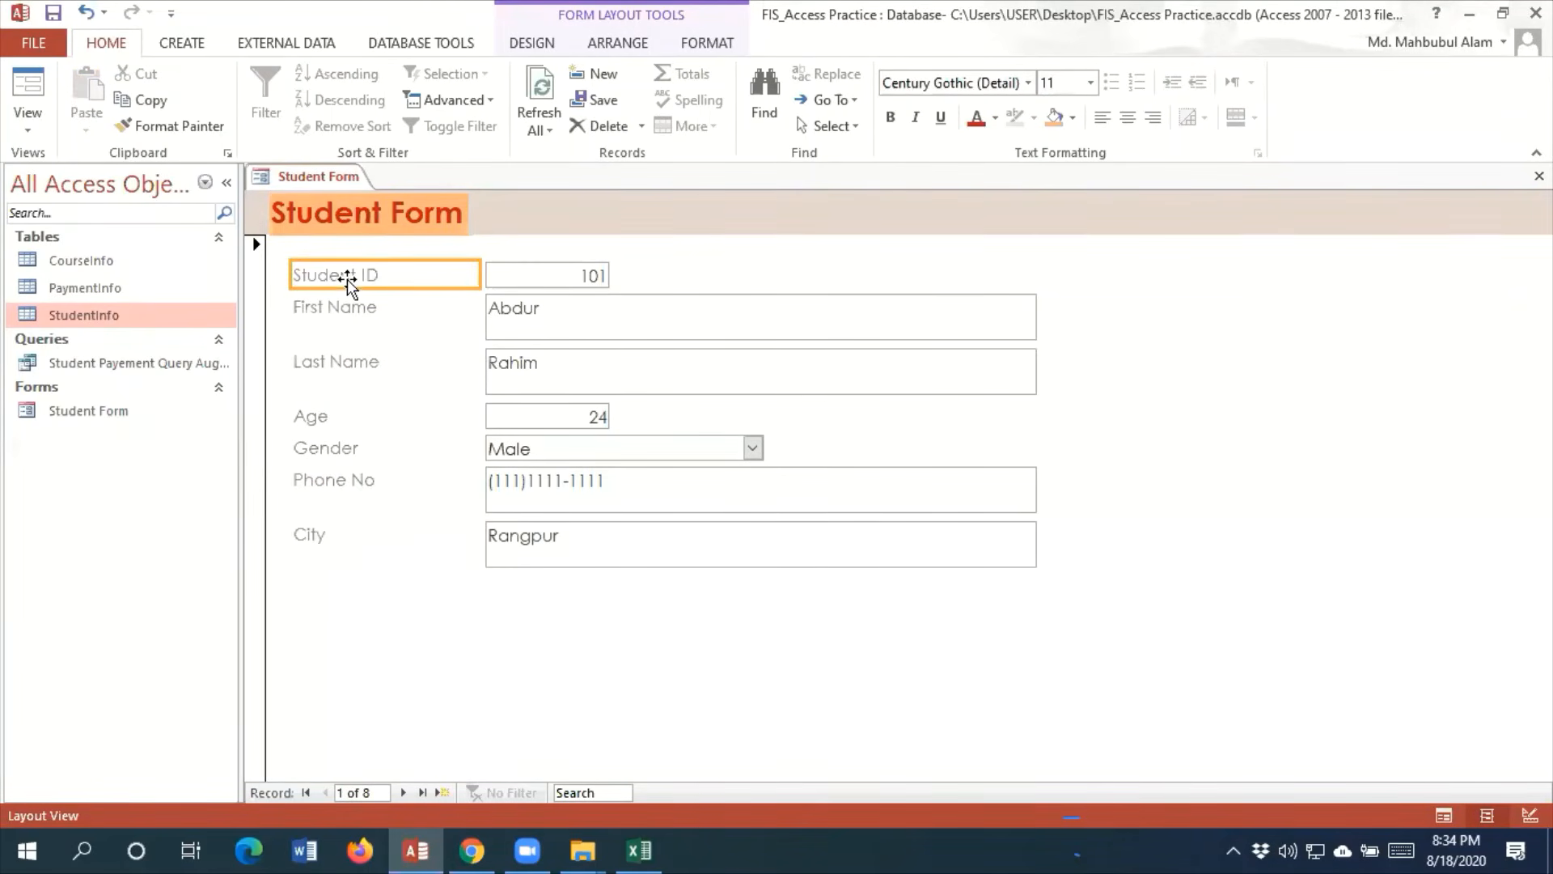
pyautogui.click(1049, 122)
pyautogui.click(344, 312)
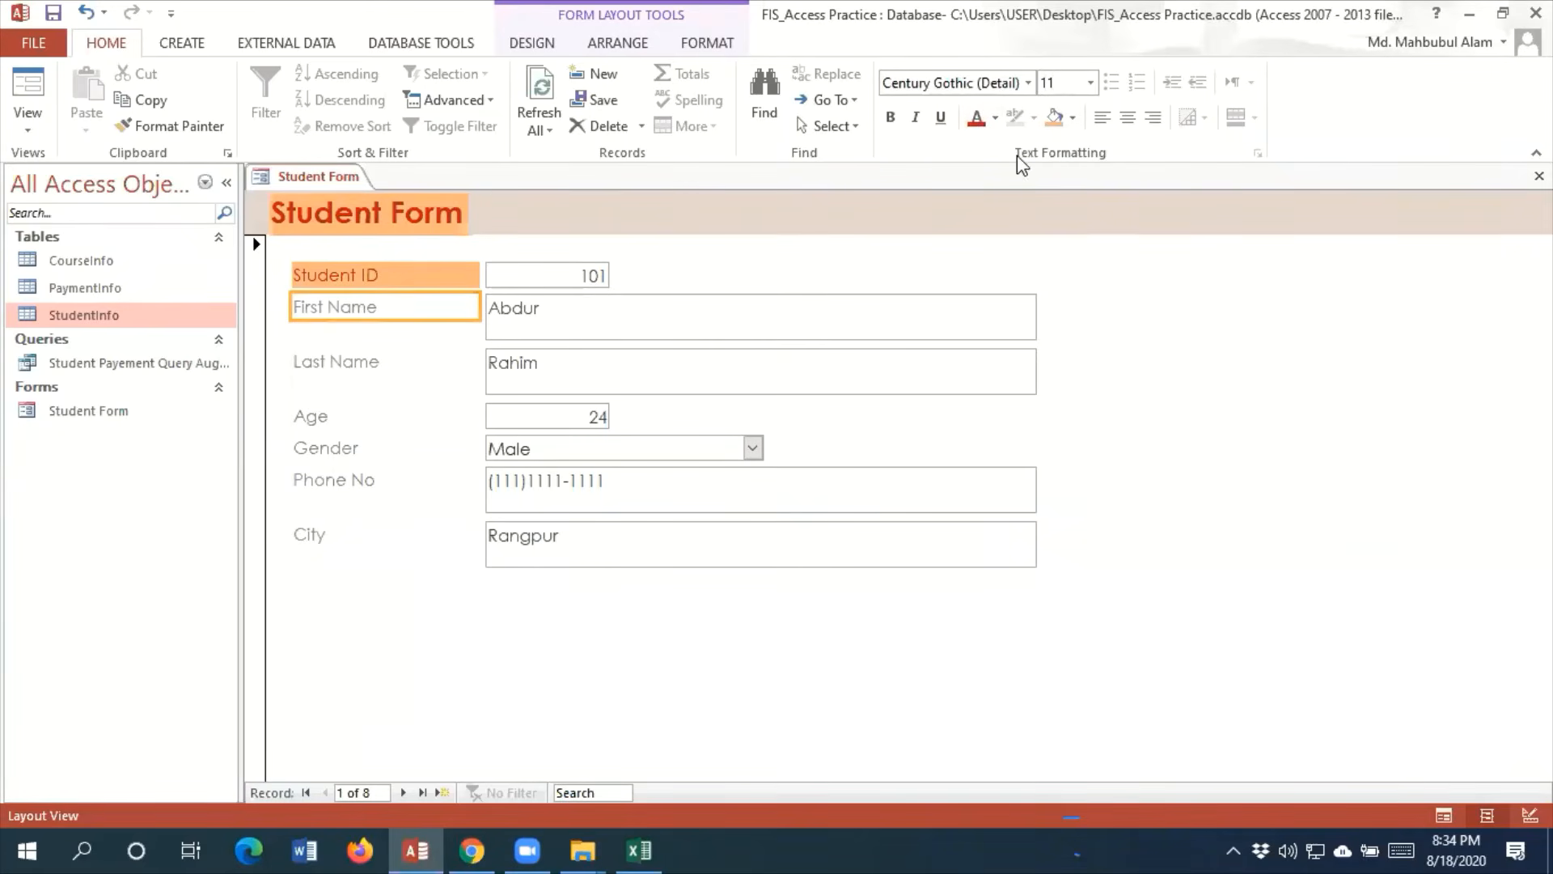
pyautogui.click(1050, 121)
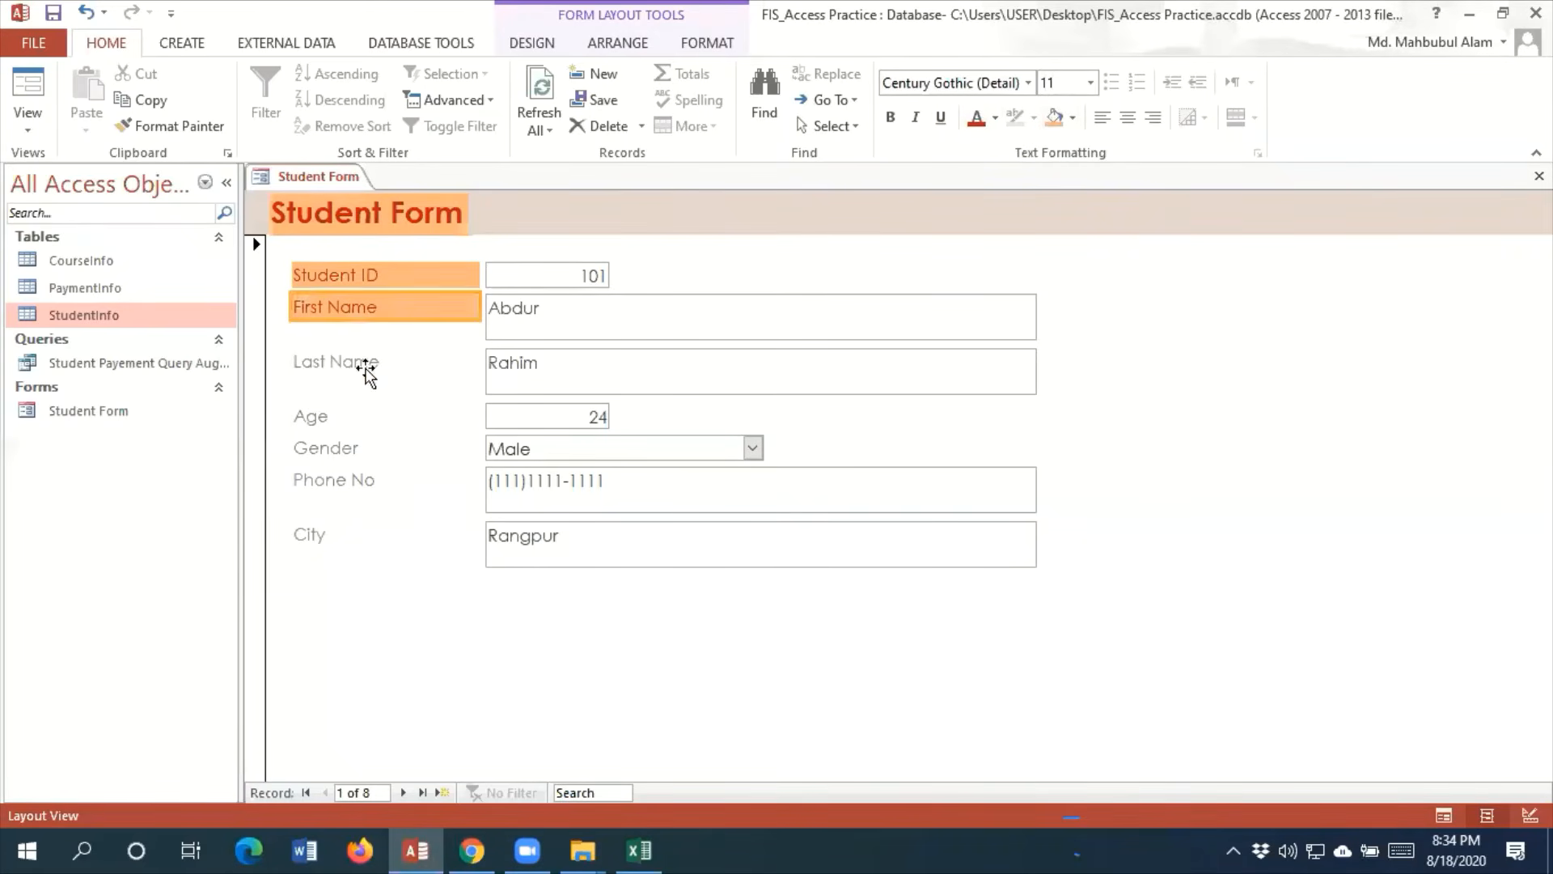
pyautogui.click(348, 366)
pyautogui.click(976, 117)
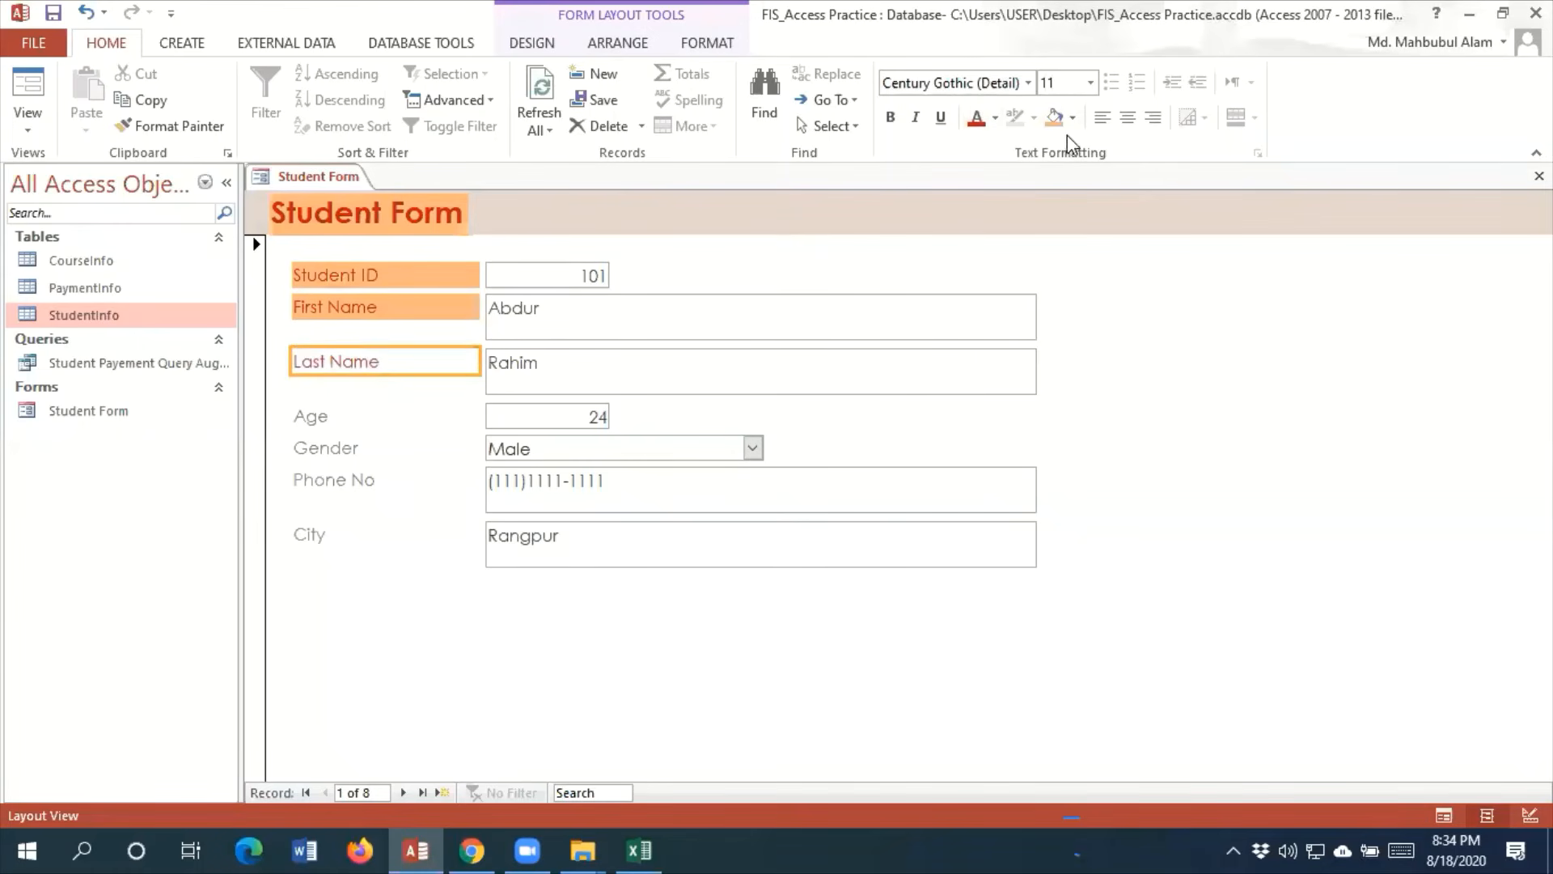
pyautogui.click(1061, 123)
pyautogui.click(313, 416)
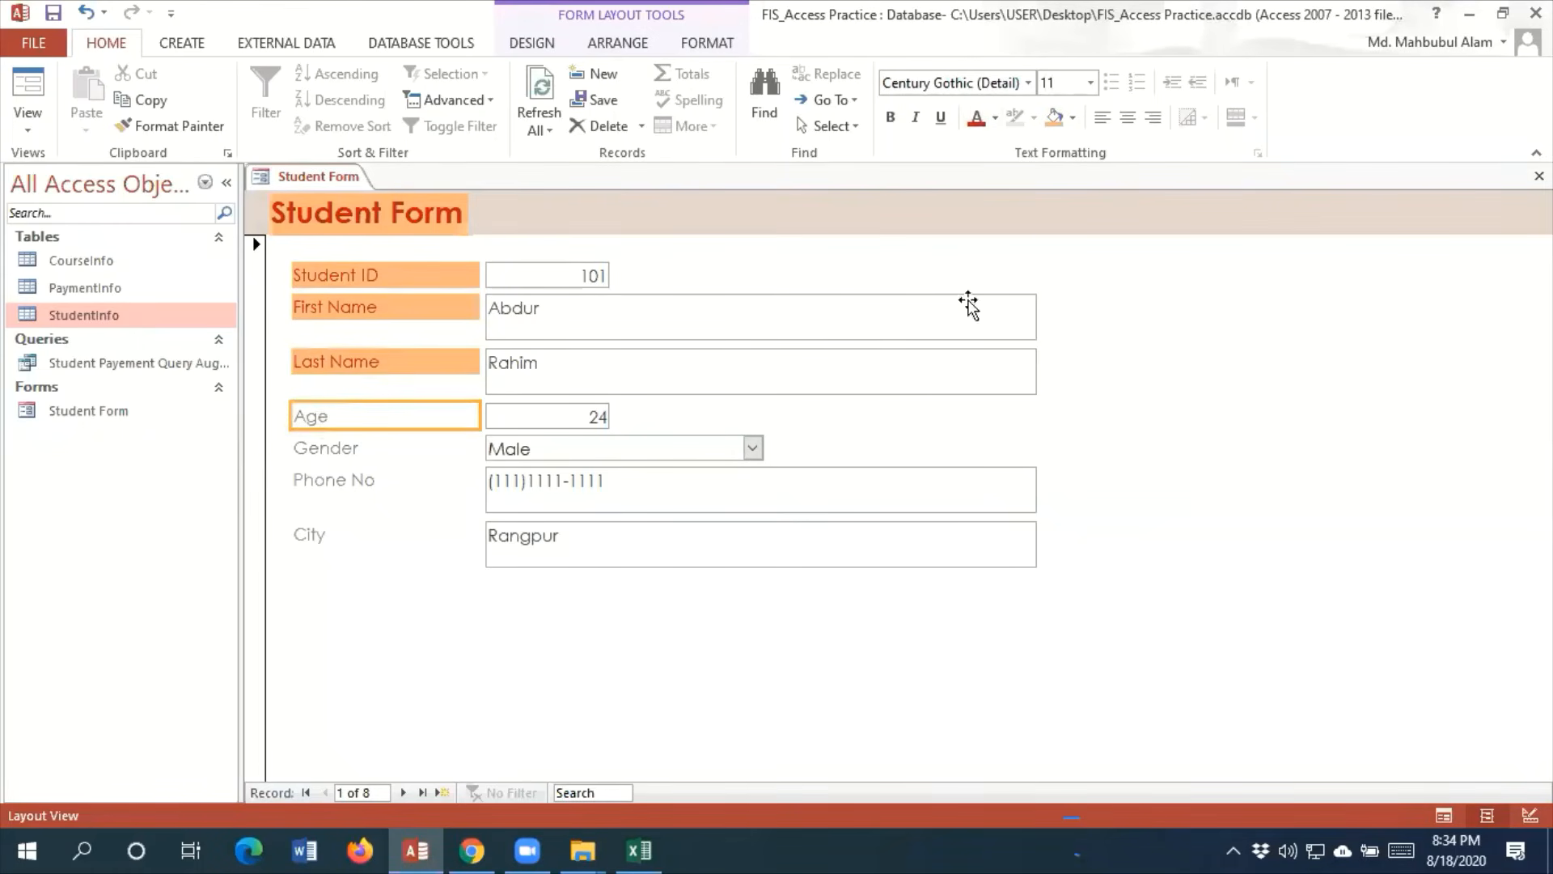
pyautogui.click(976, 118)
pyautogui.click(1057, 122)
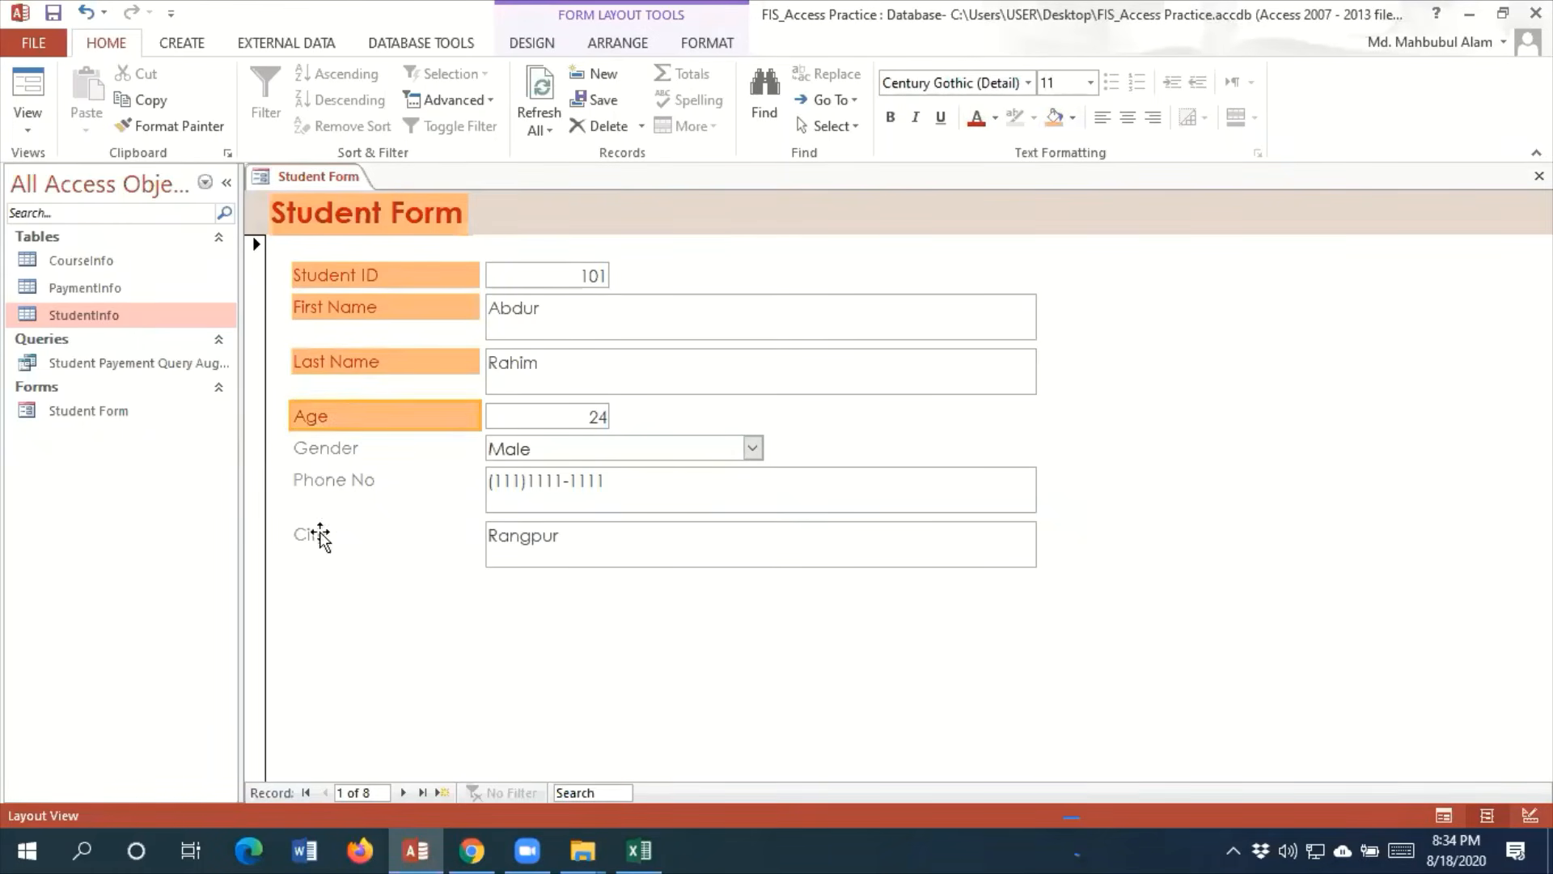
# Apply the same dark red text and light orange fill to the Gender, Phone No and City labels
pyautogui.click(307, 455)
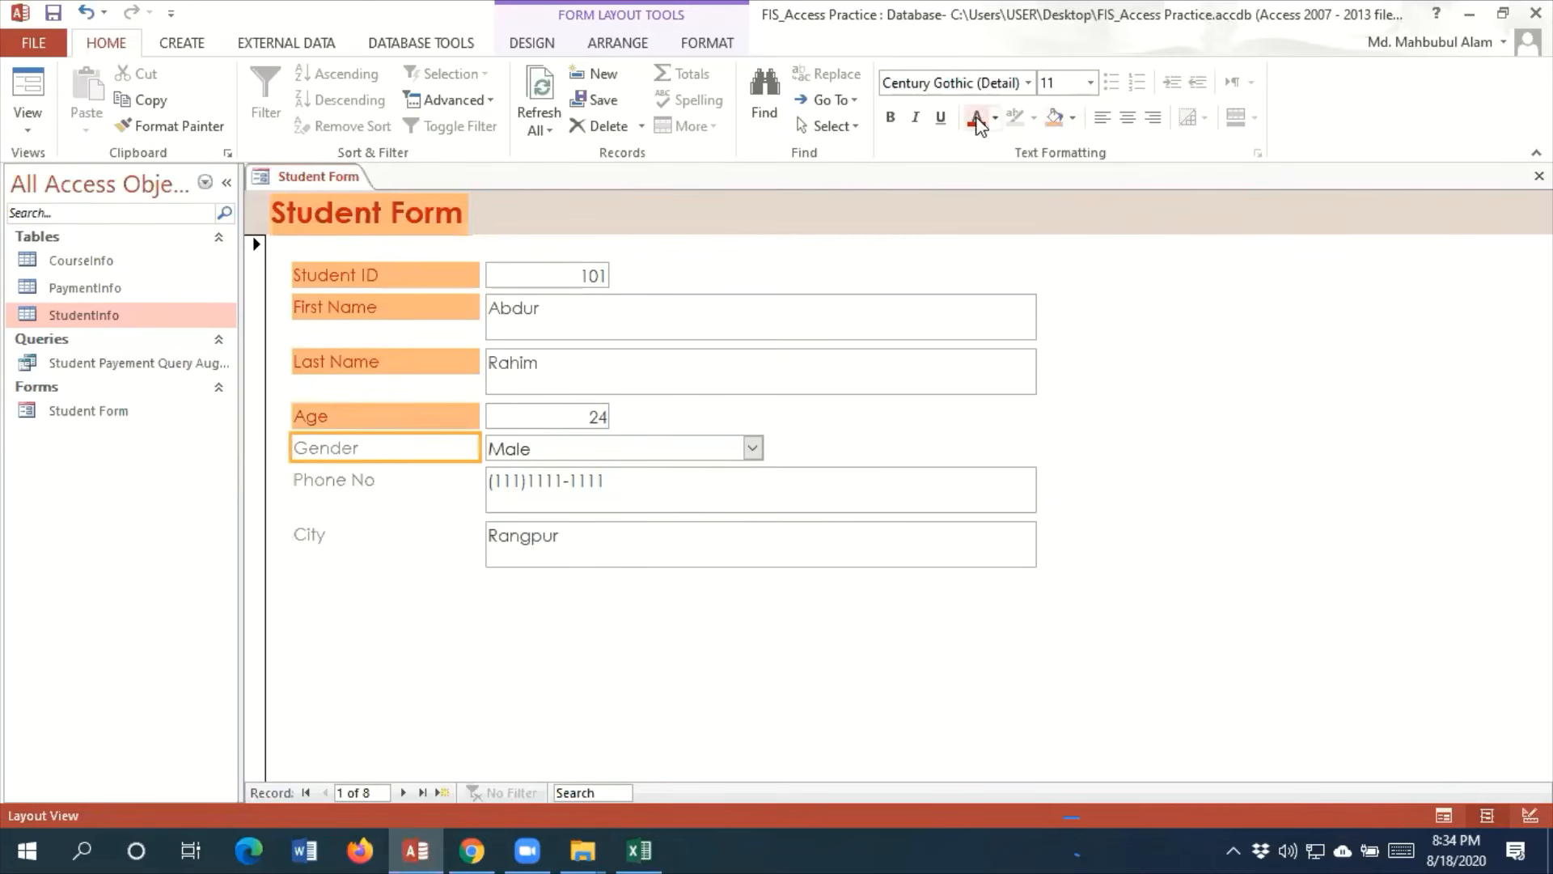
pyautogui.click(976, 118)
pyautogui.click(1060, 119)
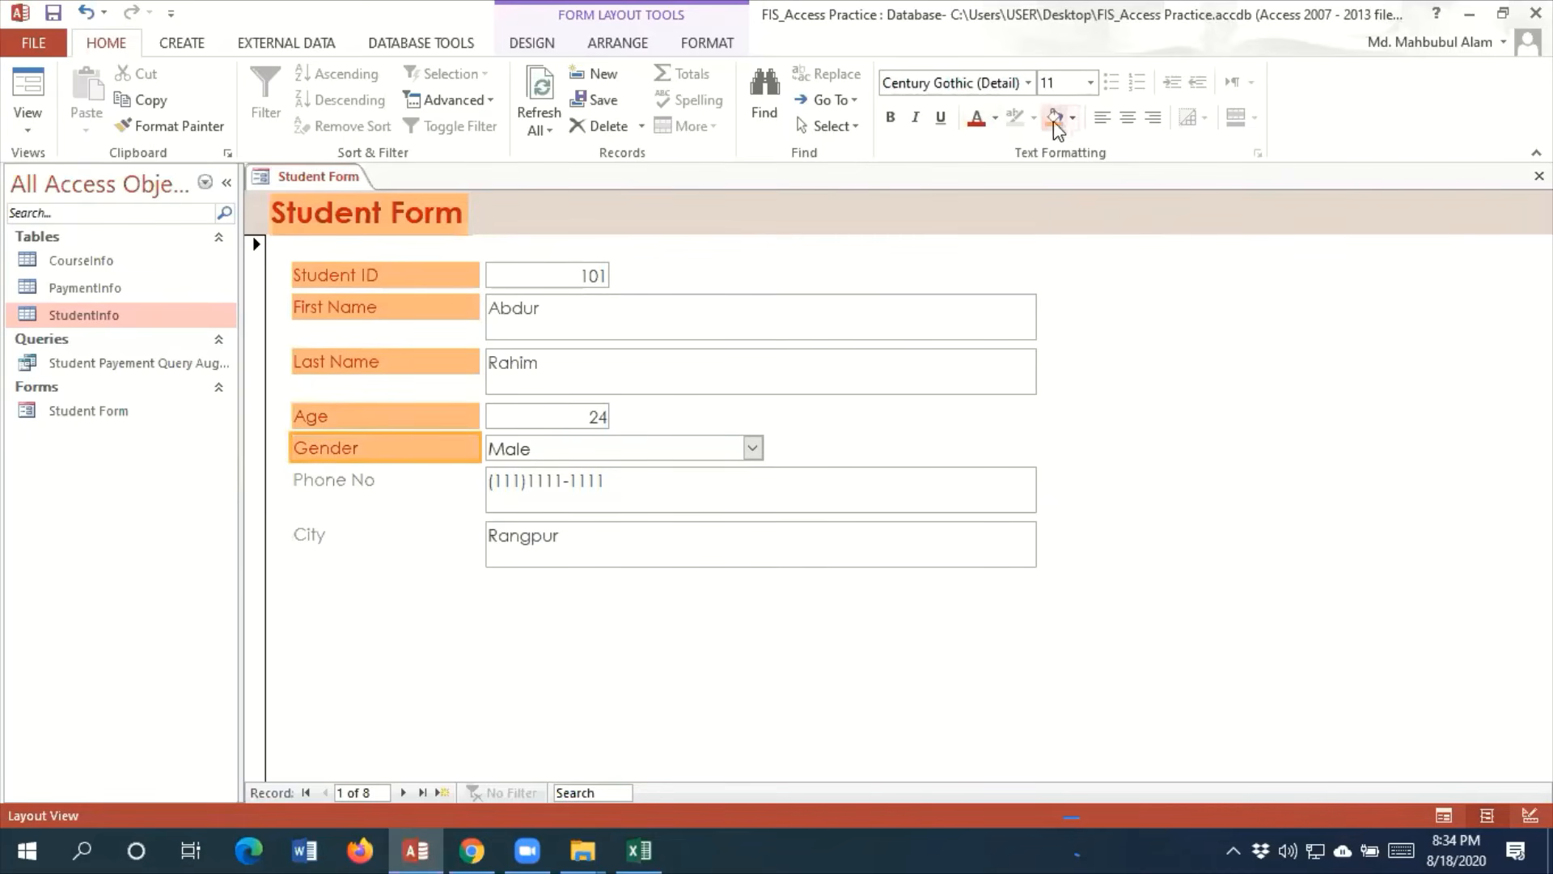
pyautogui.click(332, 484)
pyautogui.click(976, 118)
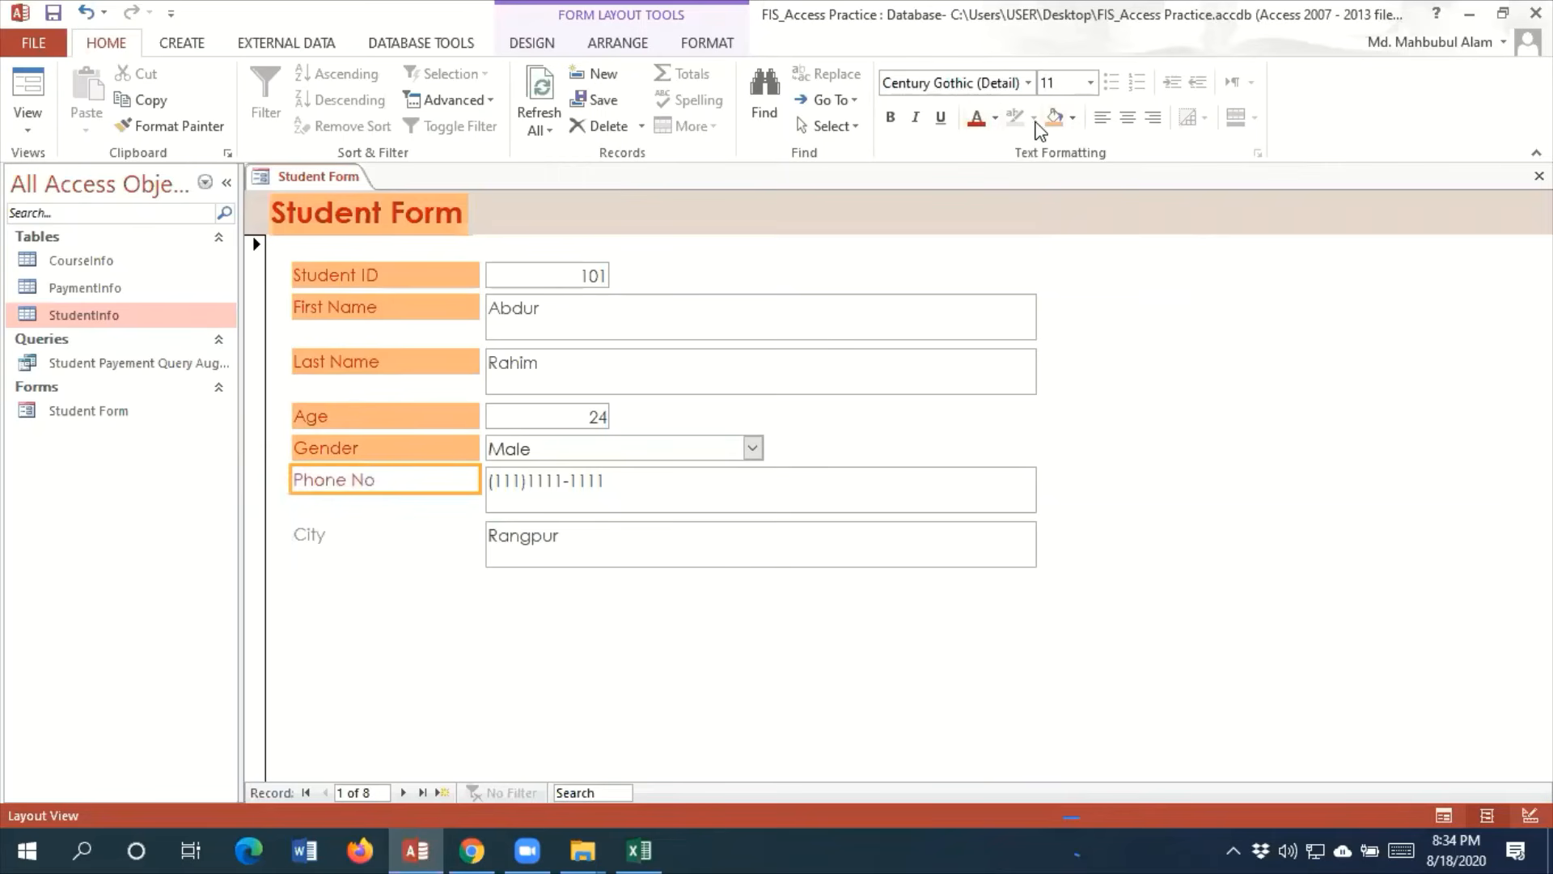
pyautogui.click(1054, 120)
pyautogui.click(309, 536)
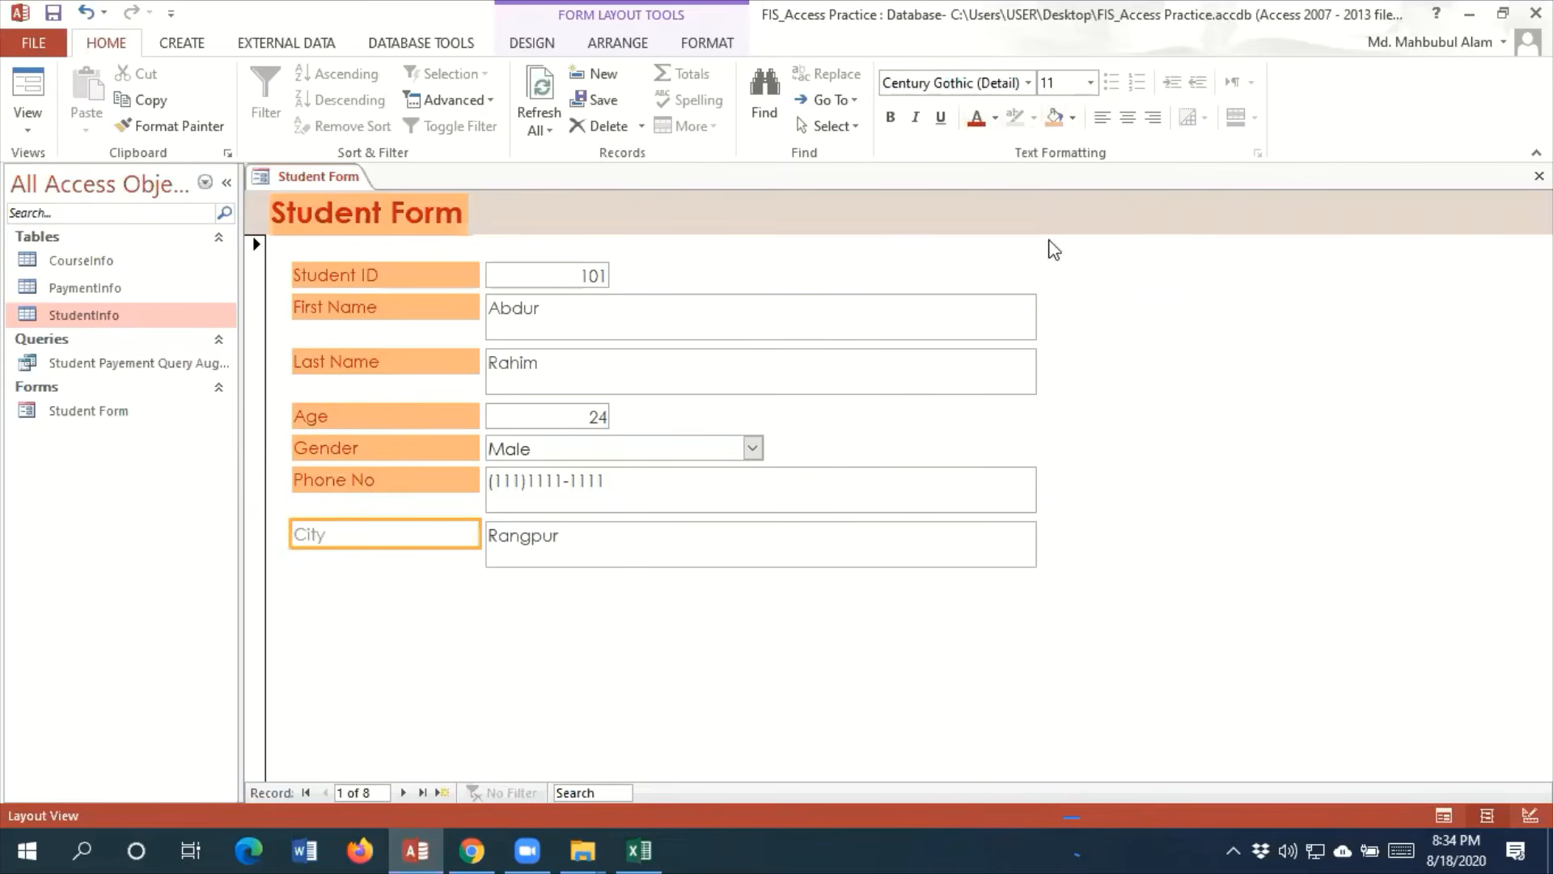
pyautogui.click(977, 117)
pyautogui.click(1054, 119)
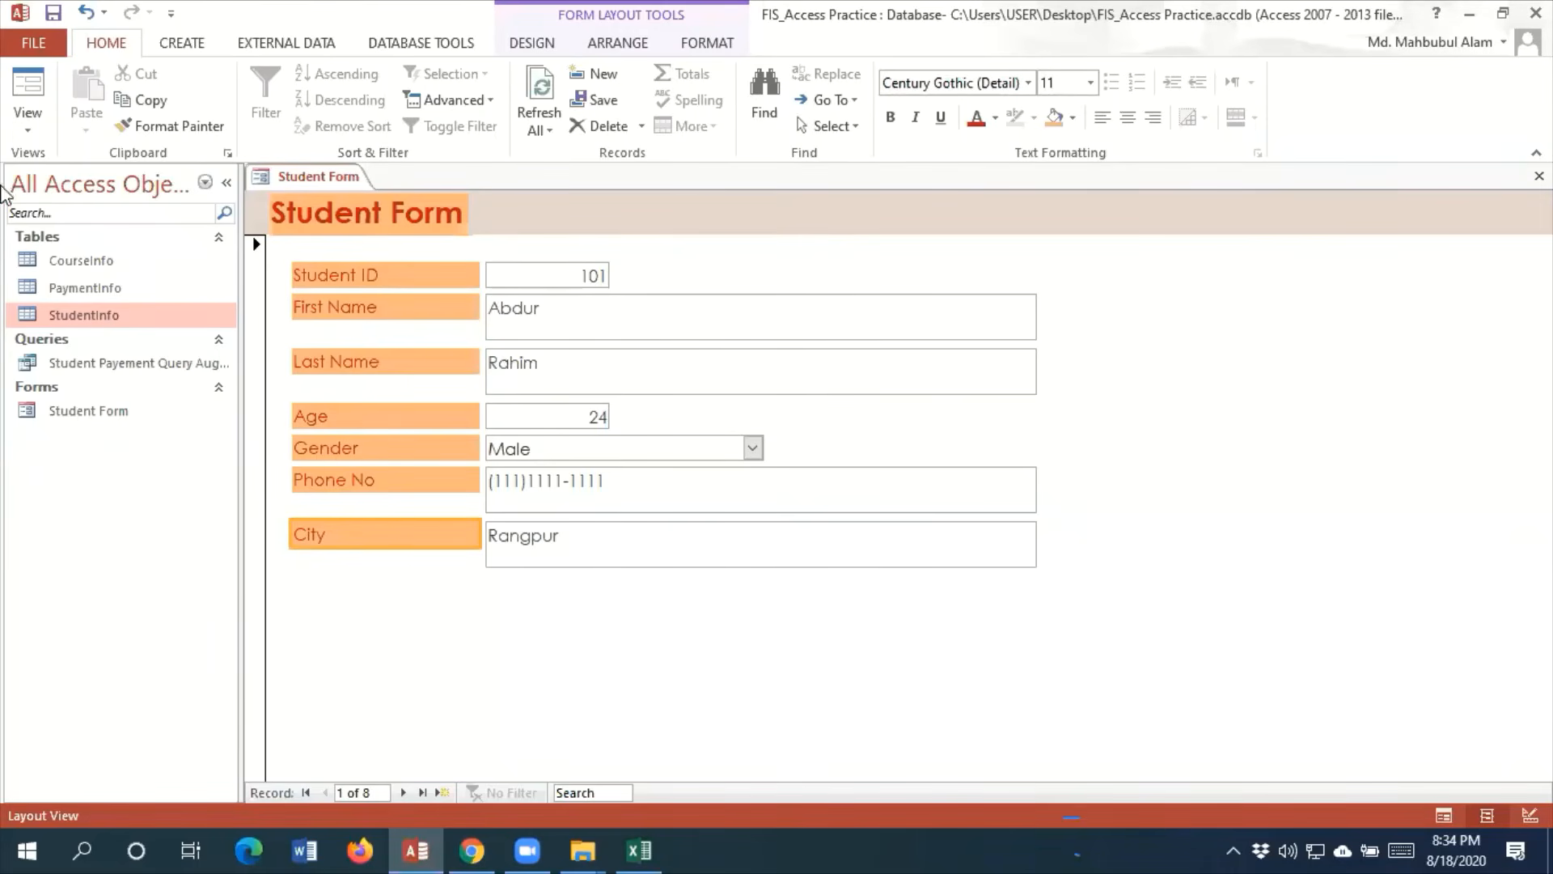
# View Student Form in Design View and select the StudentID text box
pyautogui.click(37, 130)
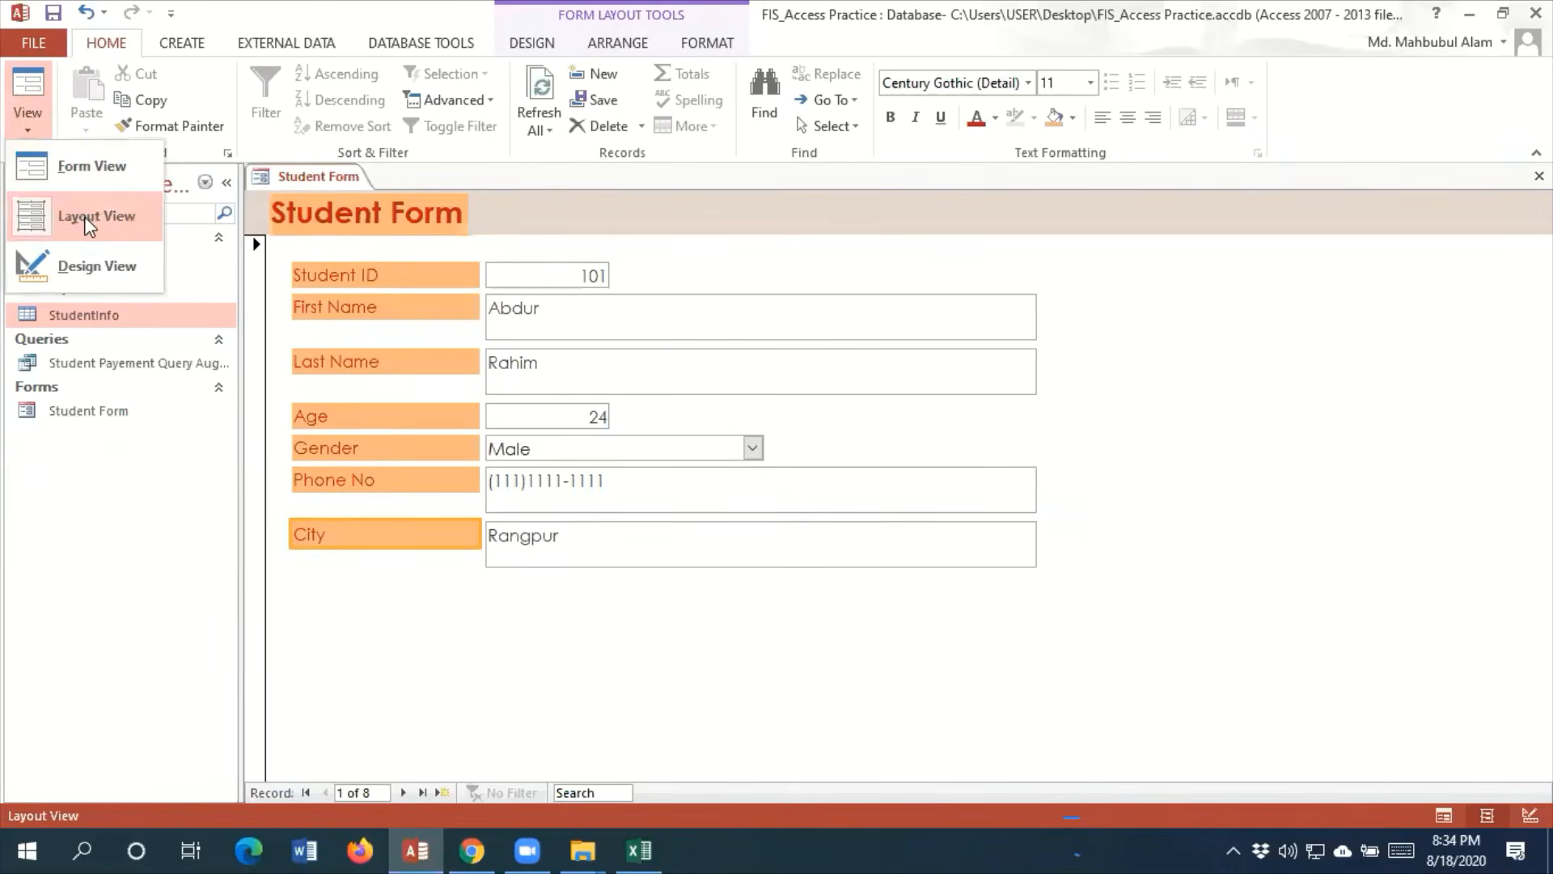
pyautogui.click(94, 271)
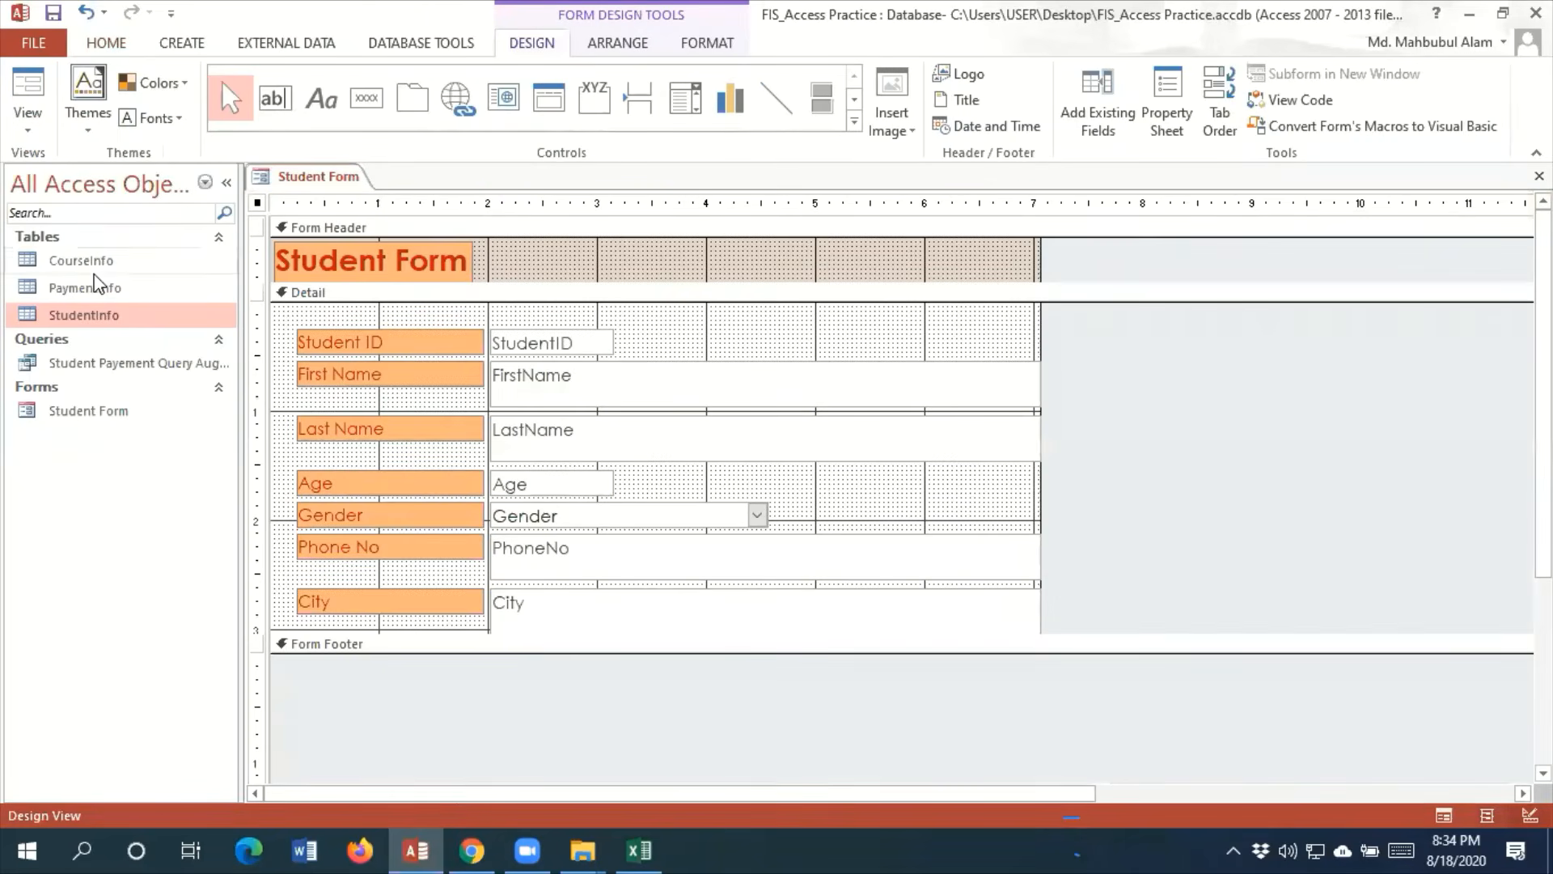
pyautogui.click(575, 348)
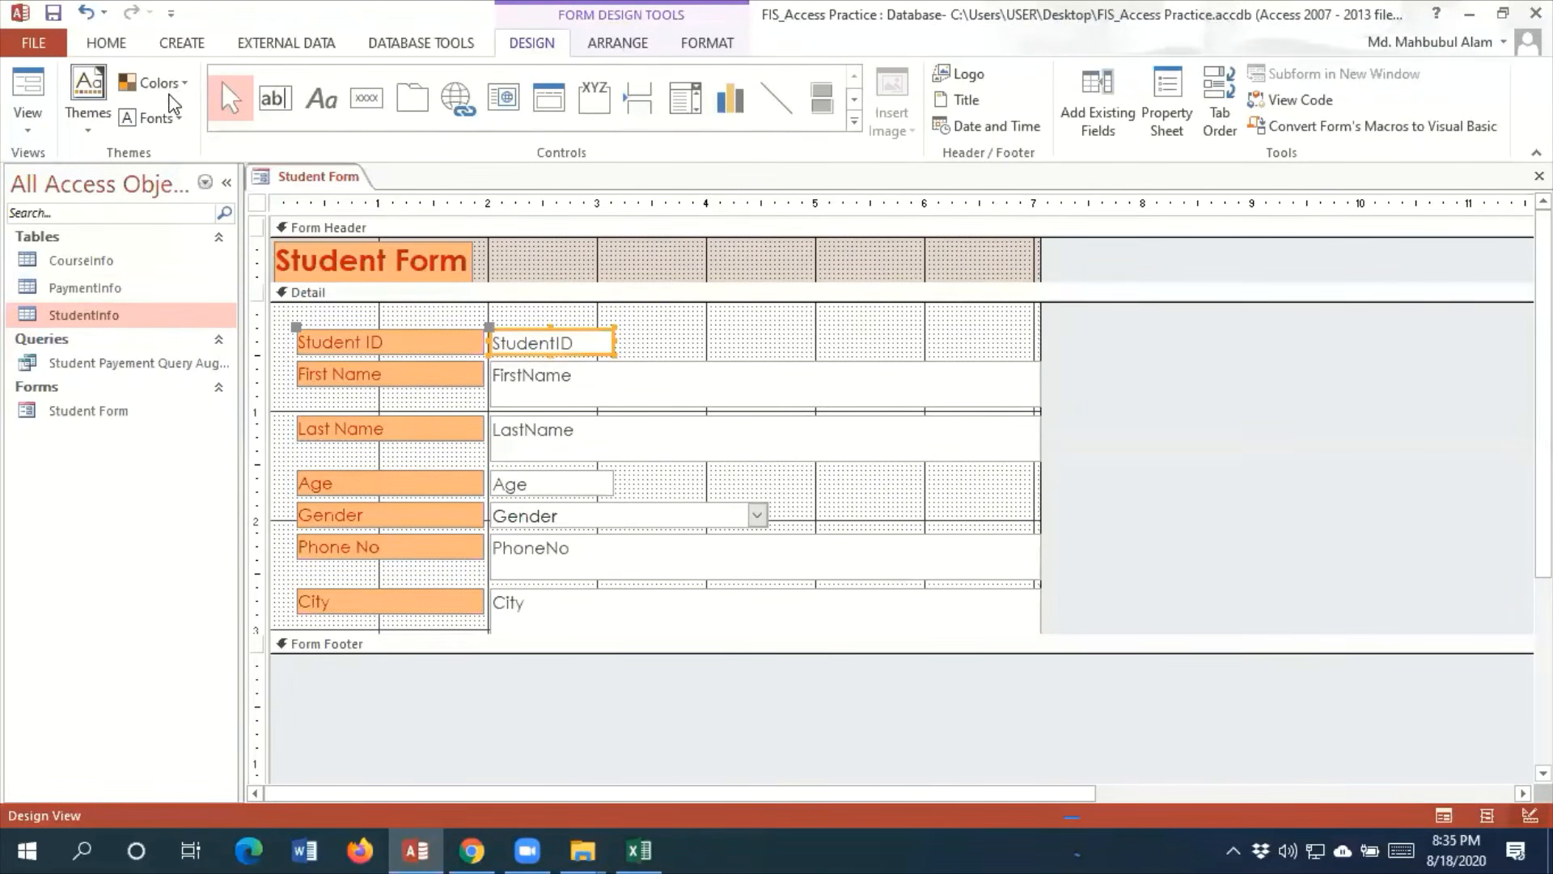
pyautogui.click(126, 45)
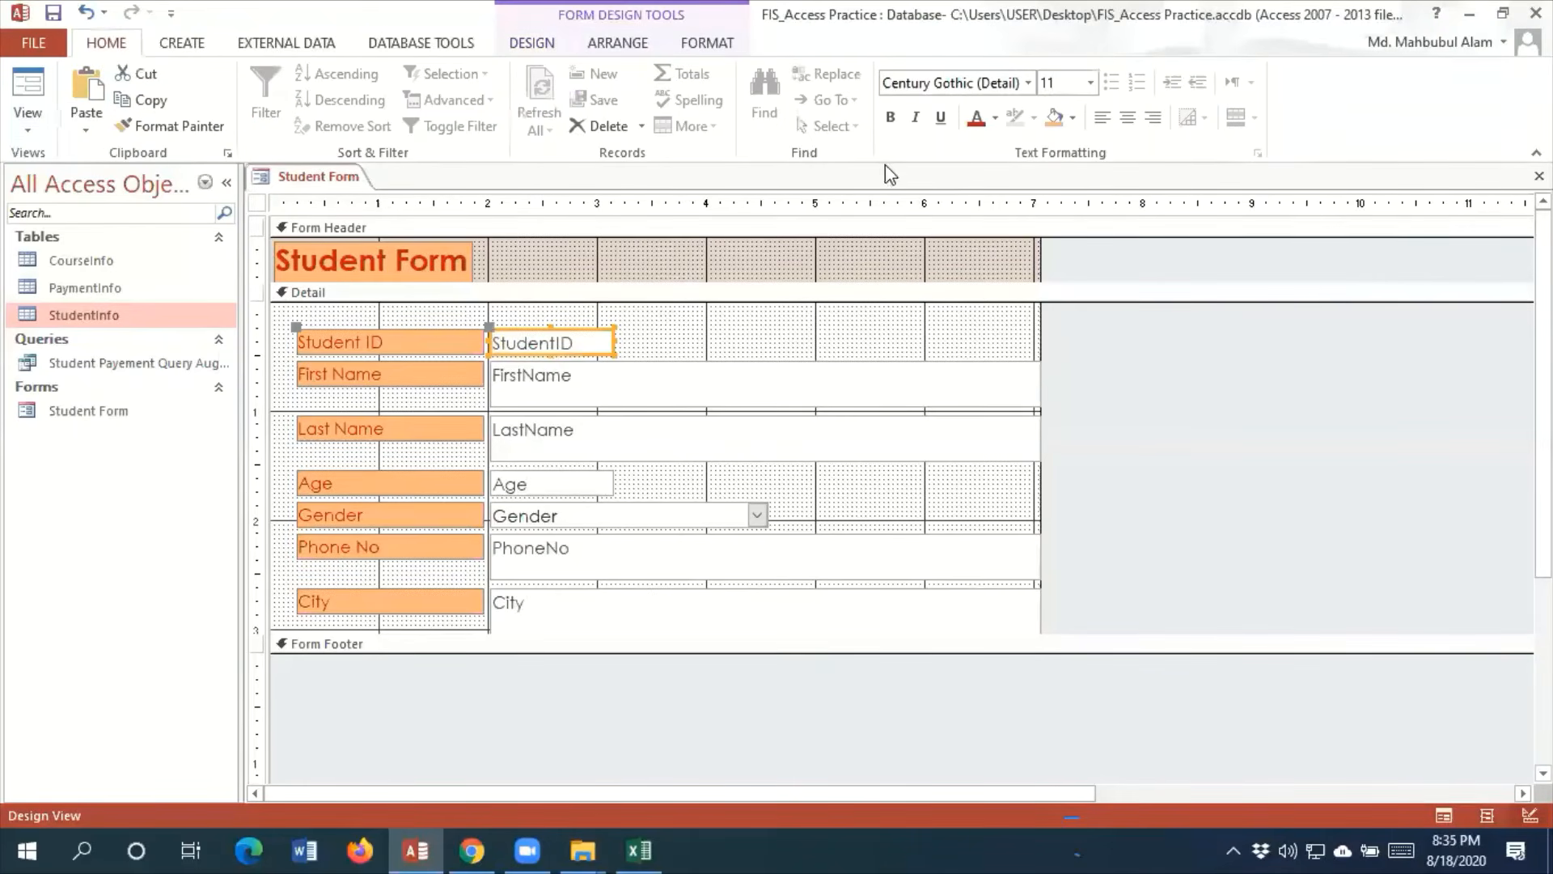
pyautogui.click(533, 47)
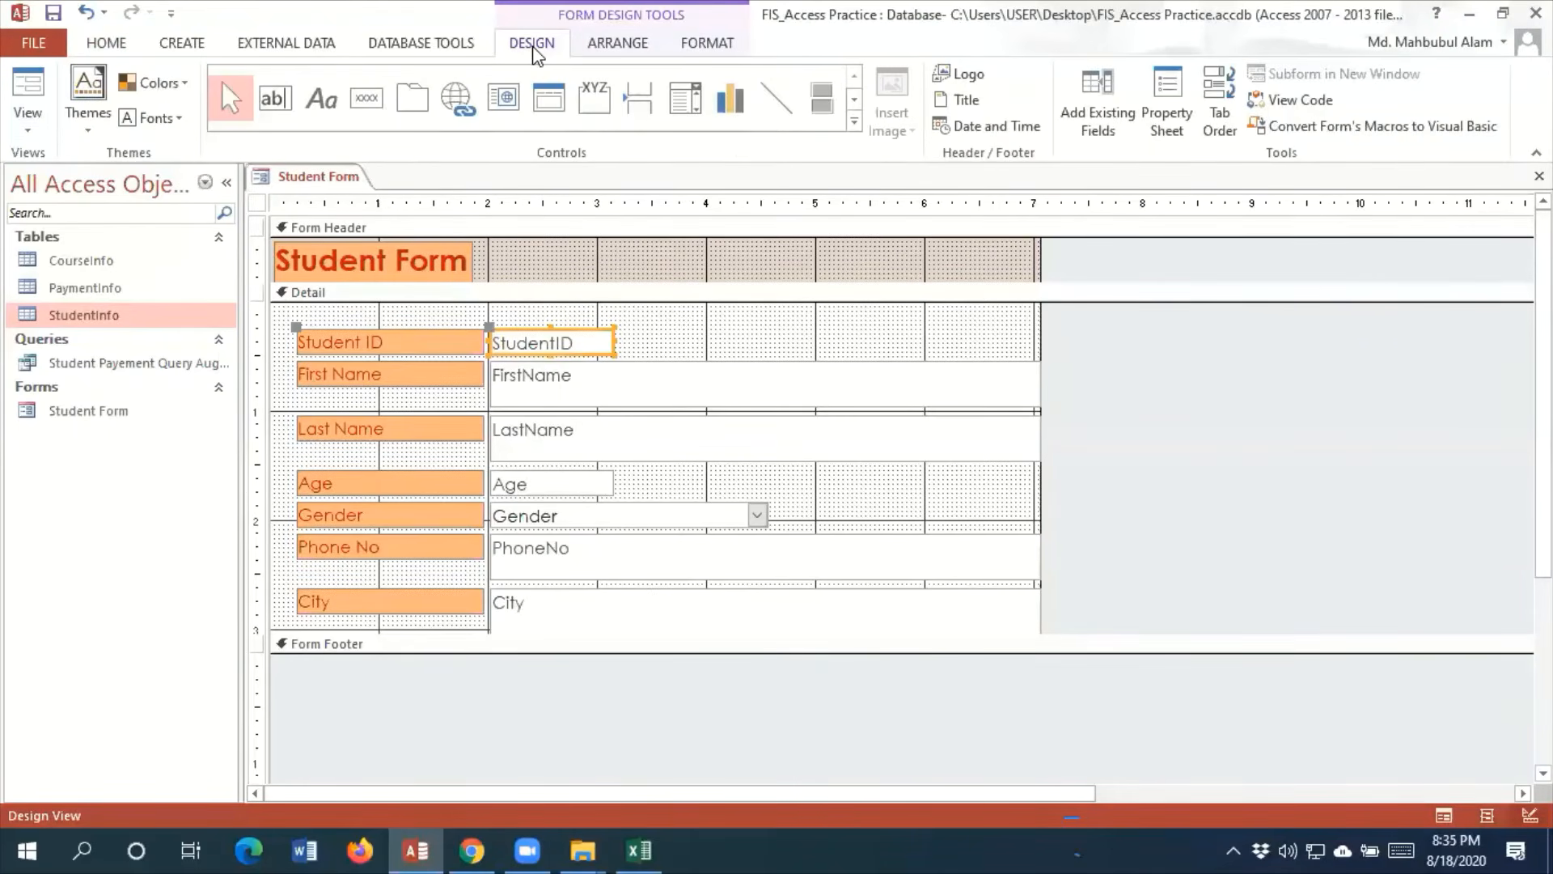
pyautogui.click(598, 42)
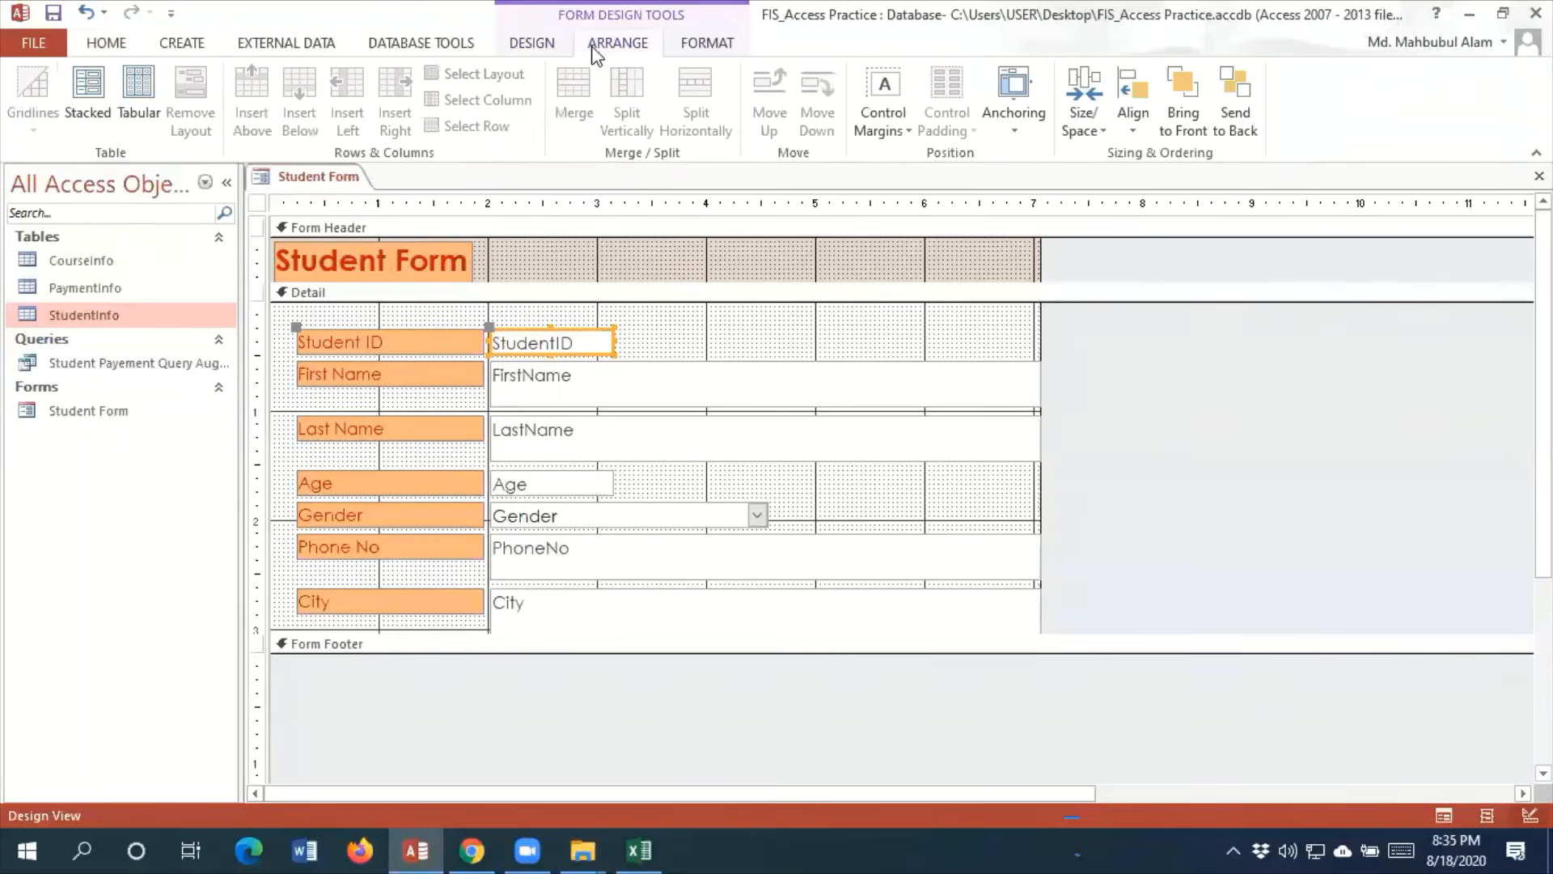
pyautogui.click(107, 43)
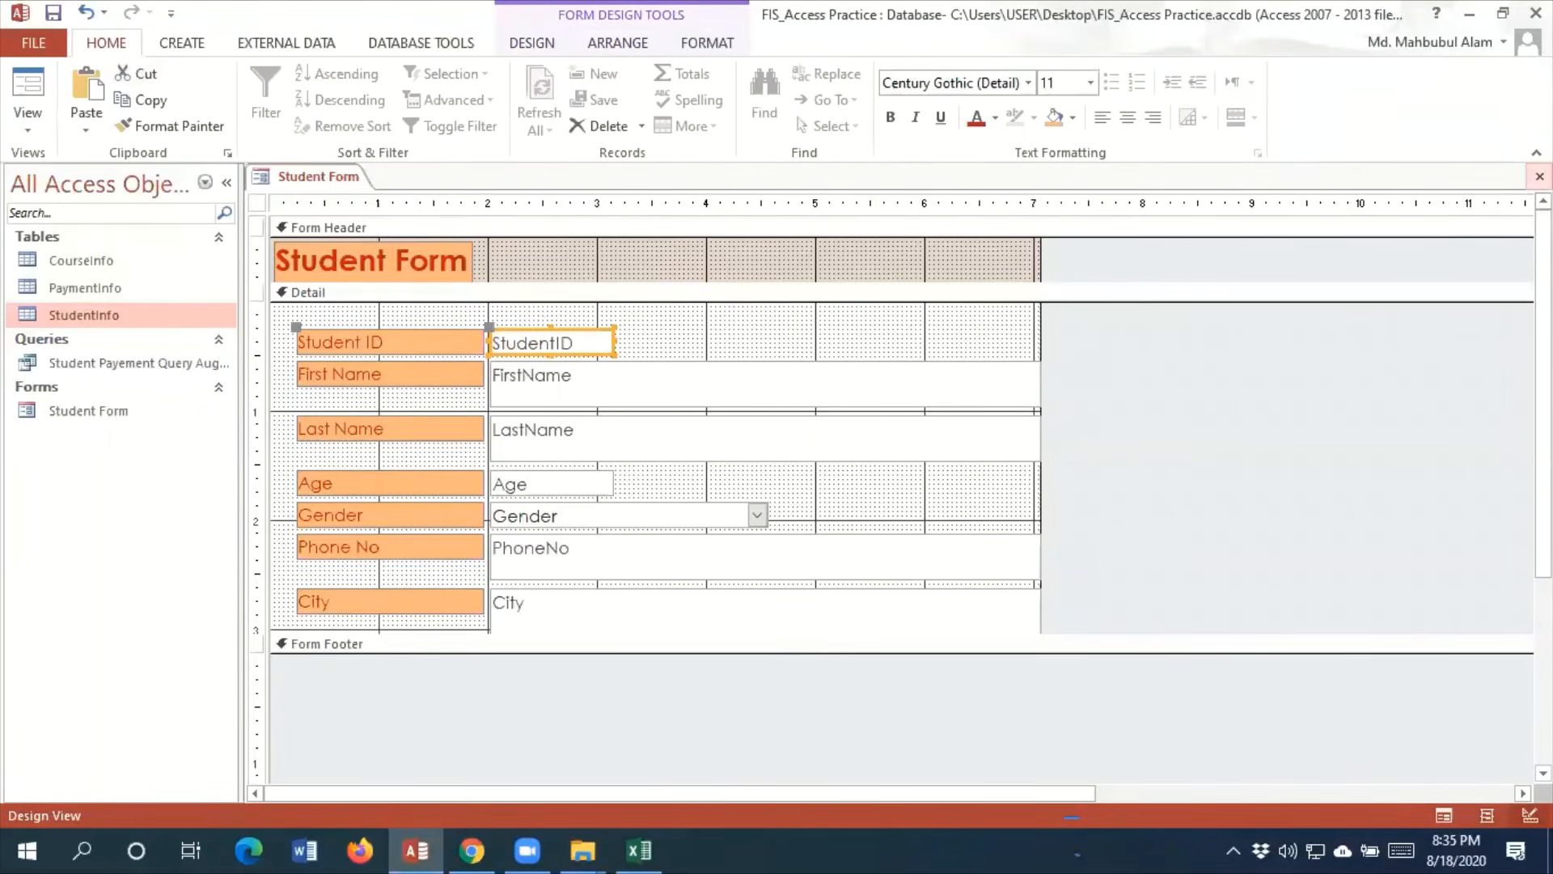
# Close Student Form without saving its design changes and reopen it in Form View
pyautogui.click(1540, 176)
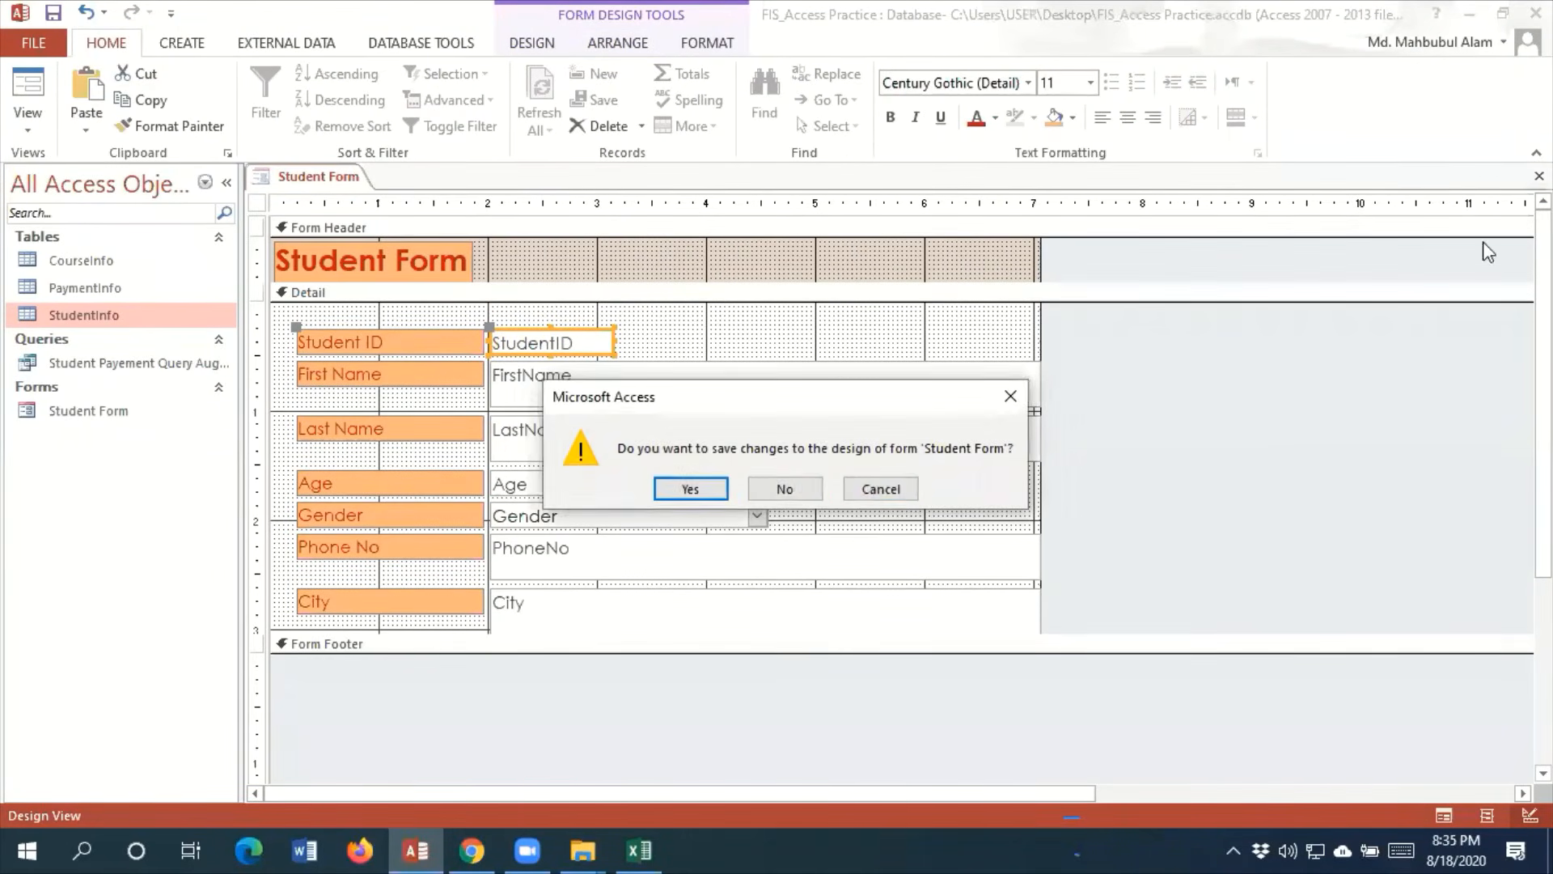
pyautogui.click(781, 489)
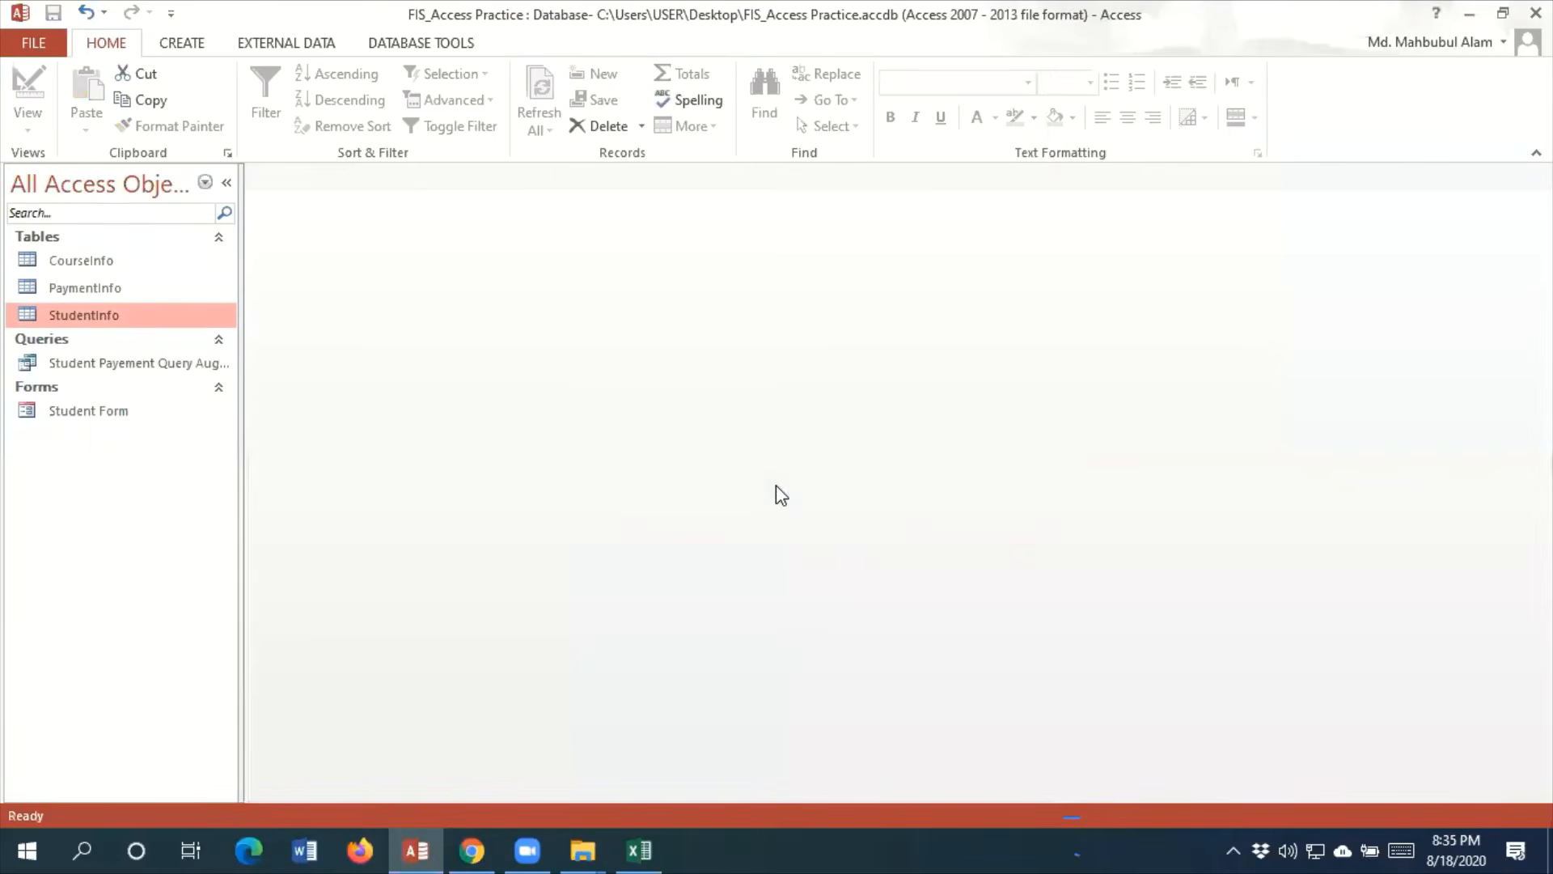
pyautogui.doubleClick(101, 409)
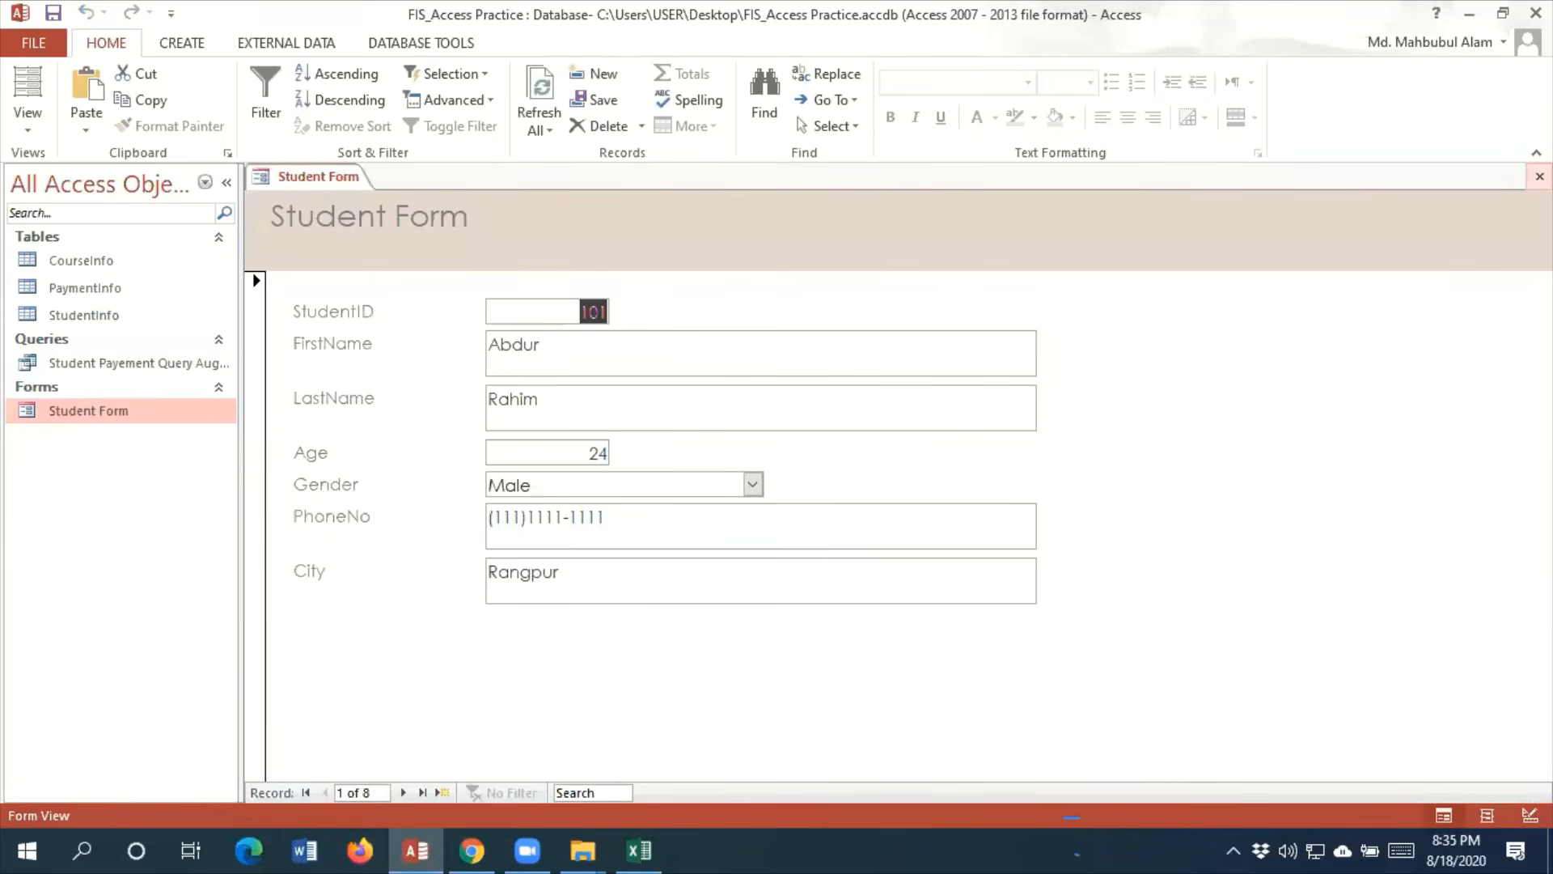
# Close Student Form
pyautogui.click(1539, 176)
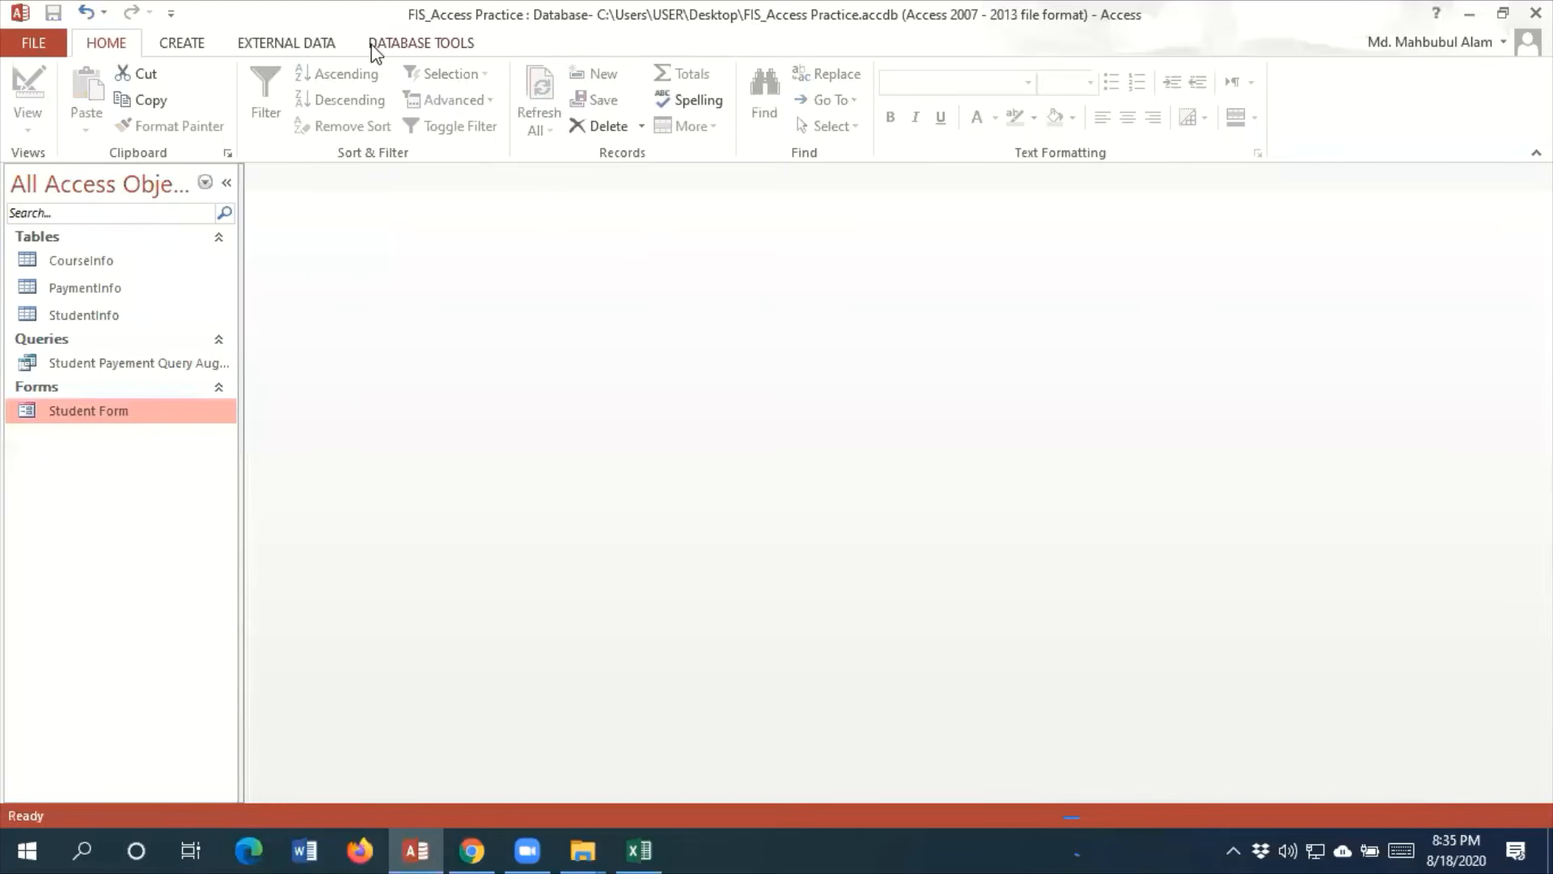
pyautogui.click(174, 46)
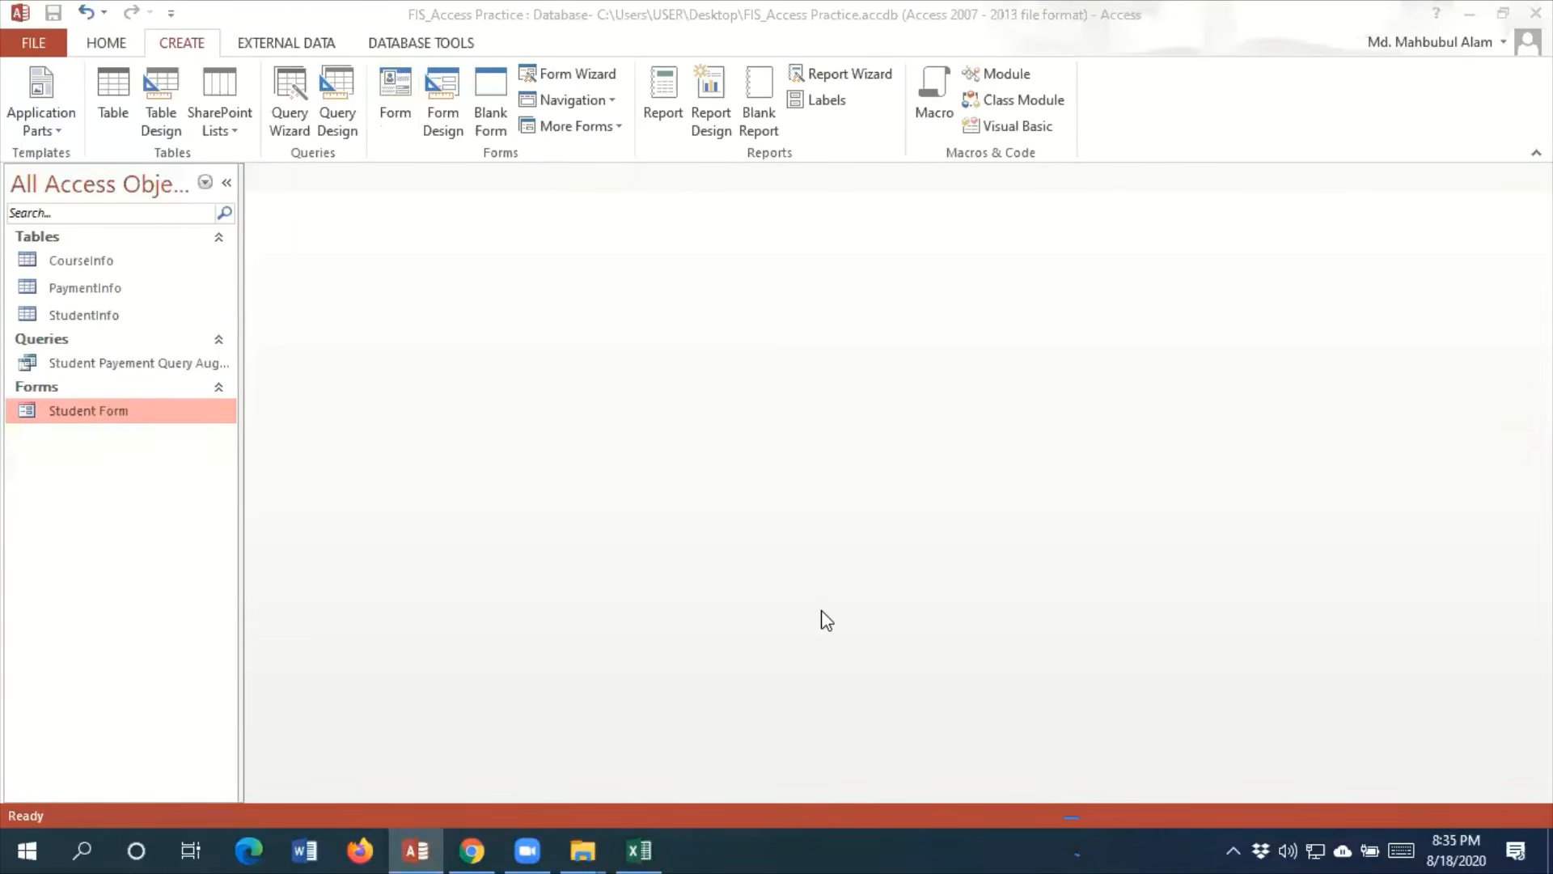
pyautogui.click(857, 75)
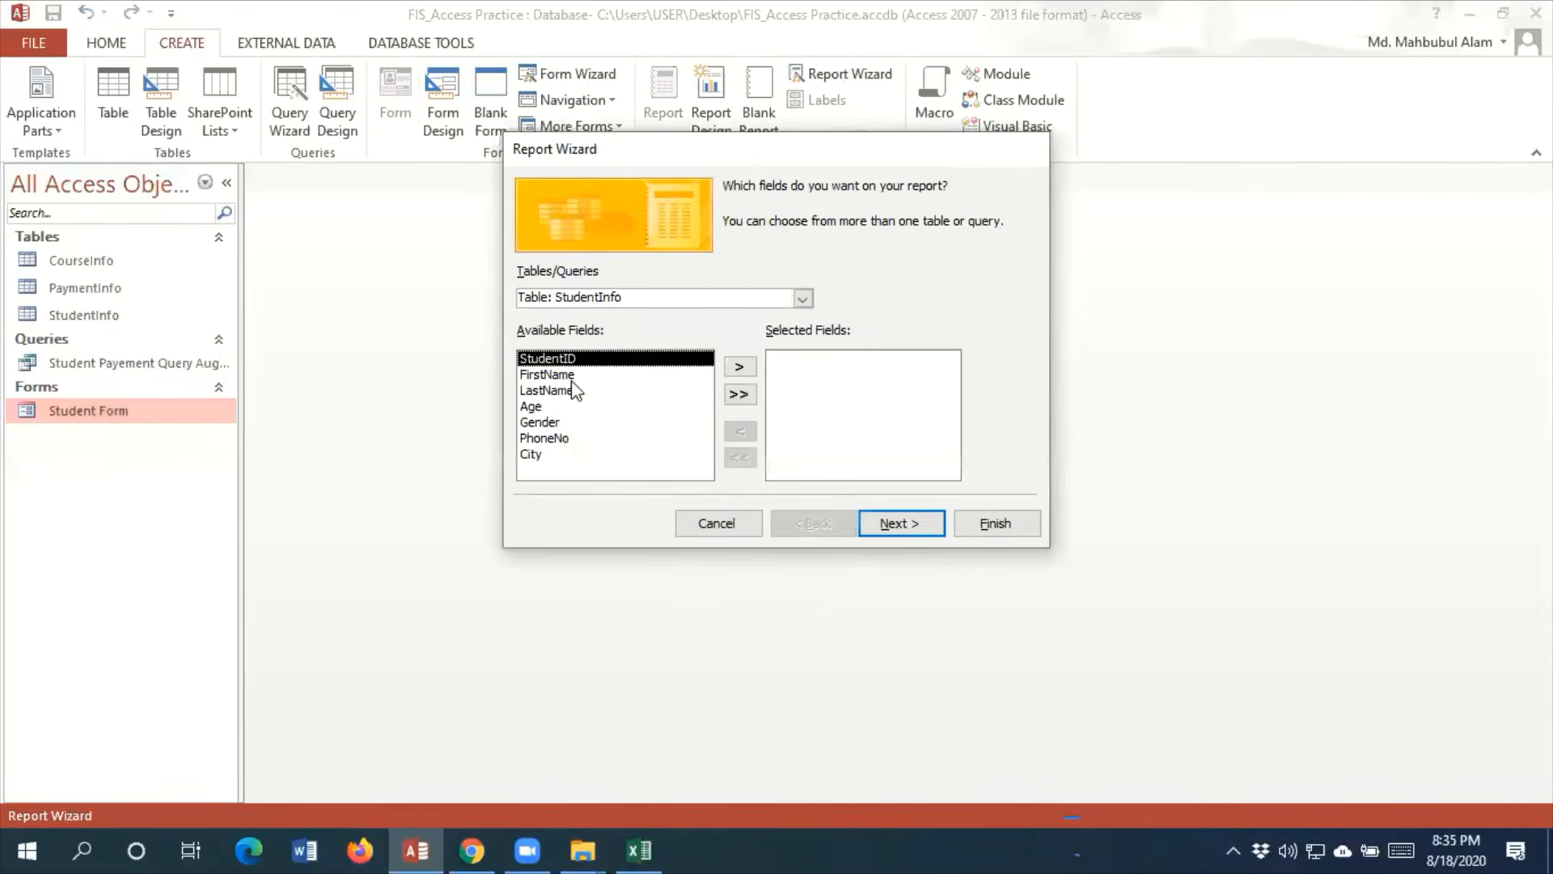
pyautogui.click(803, 299)
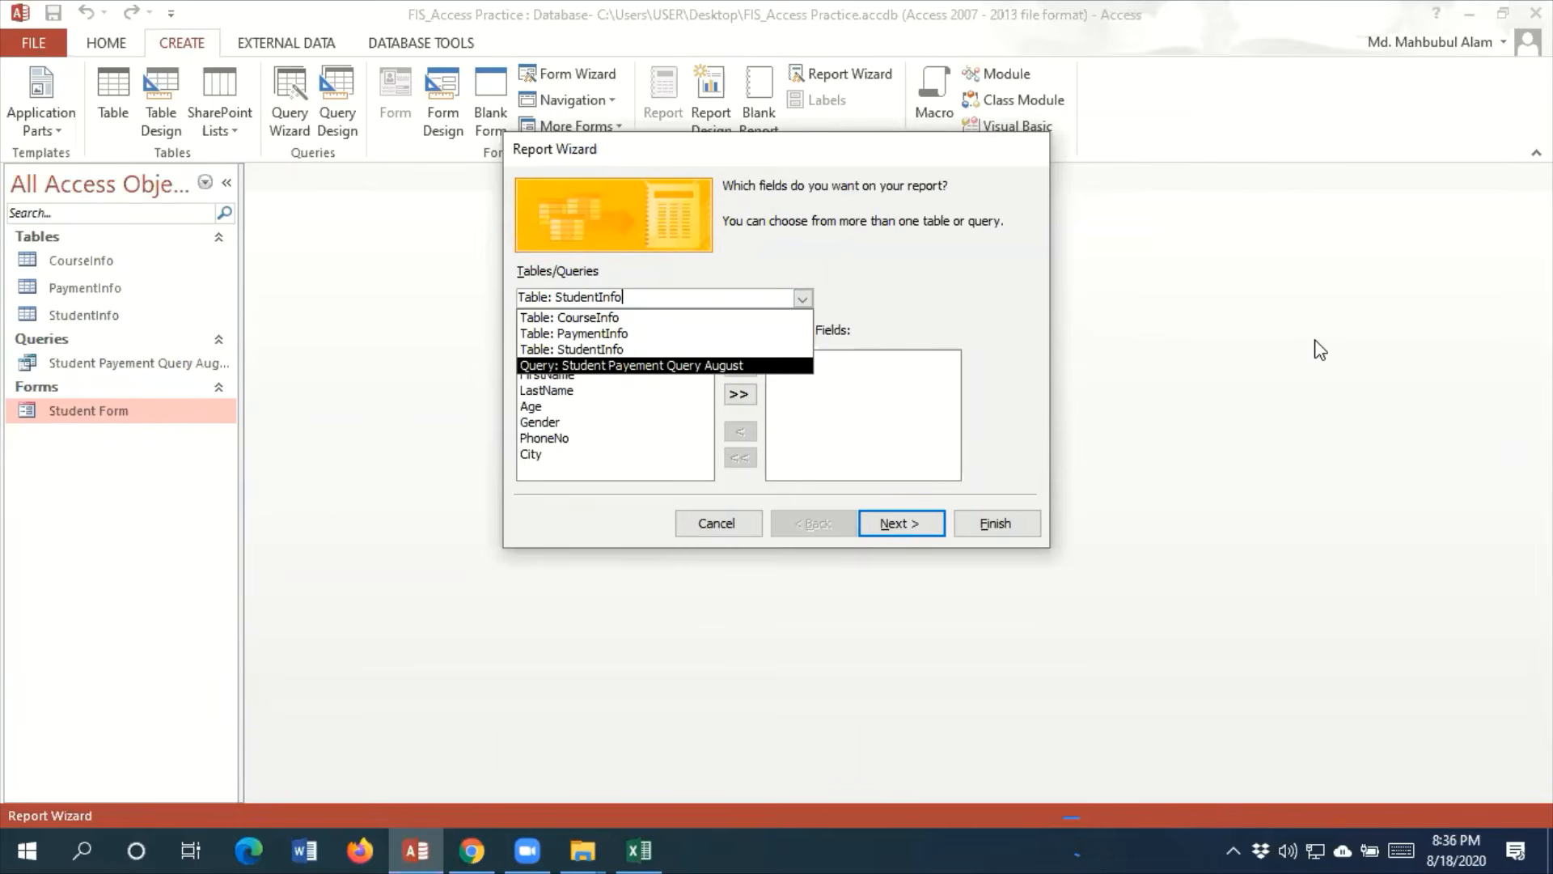
pyautogui.click(616, 368)
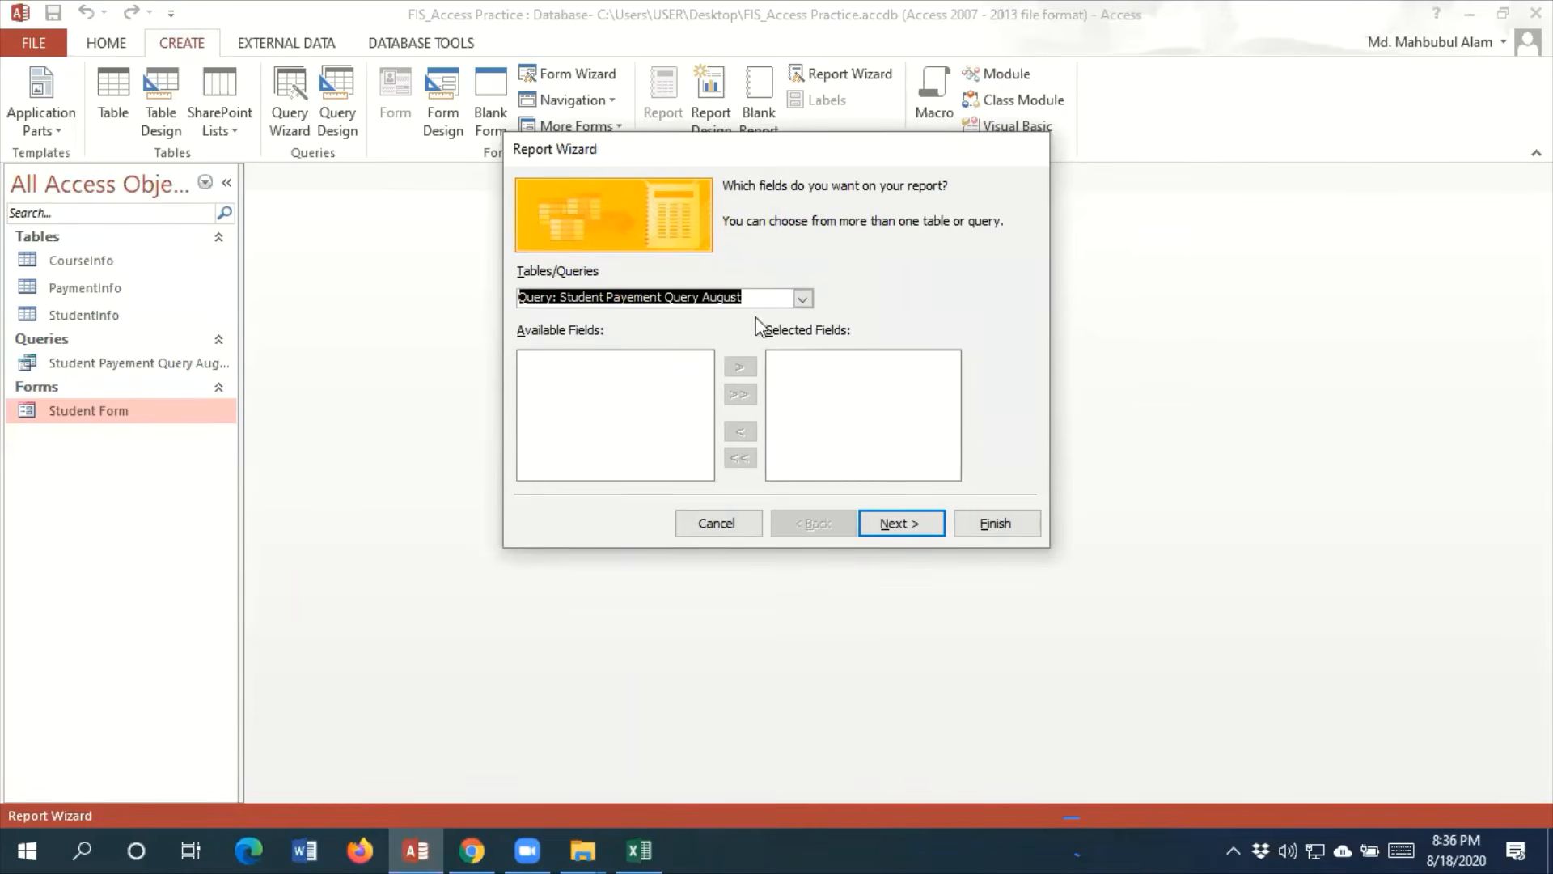
pyautogui.click(802, 299)
pyautogui.click(645, 366)
pyautogui.click(717, 518)
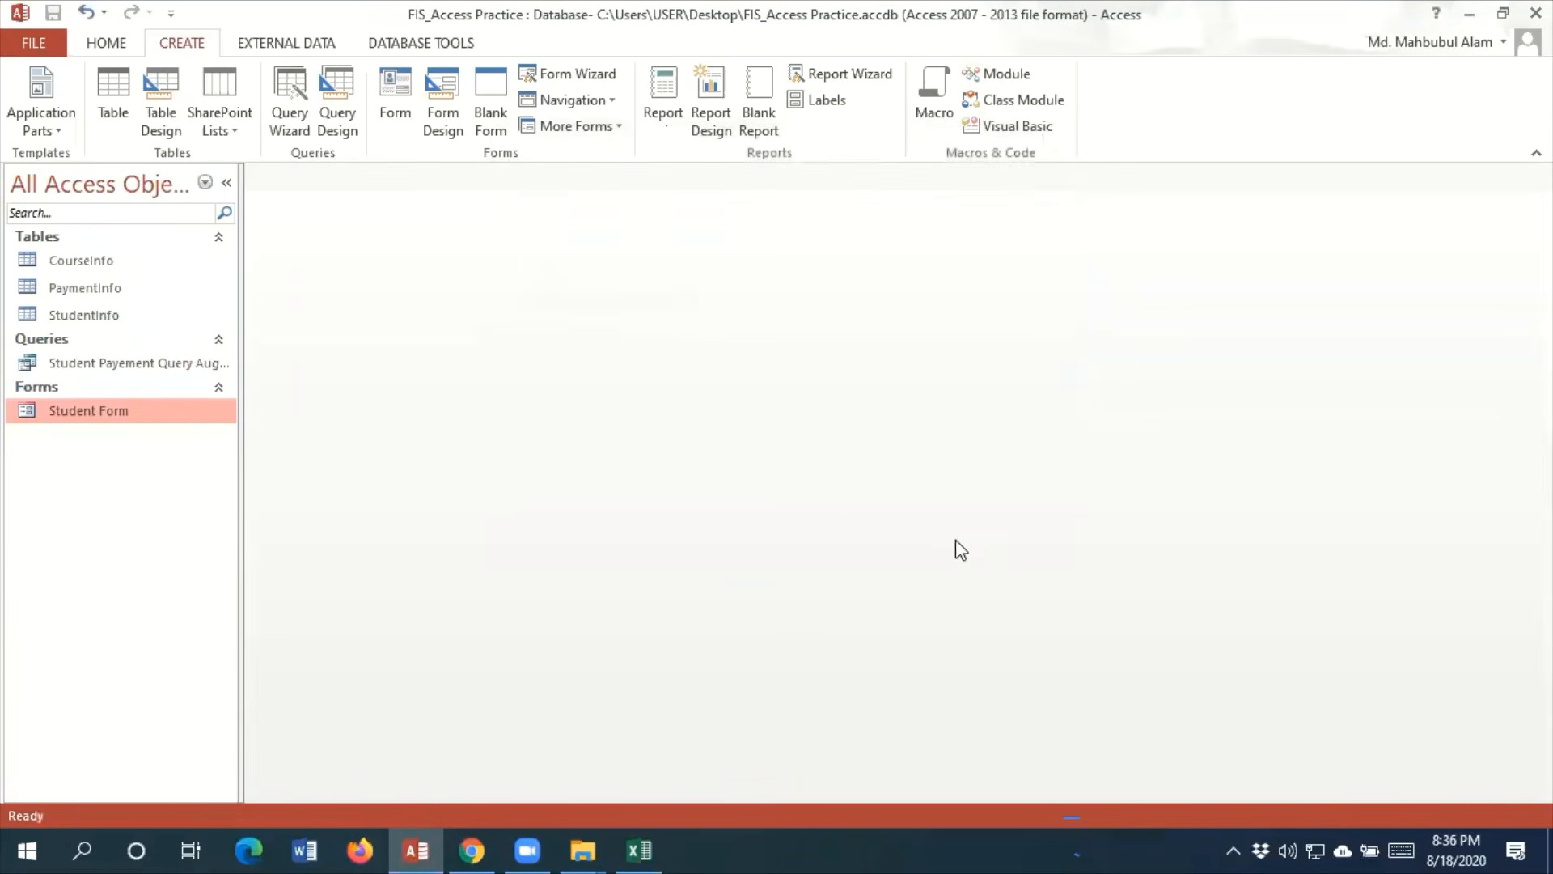
# Check the Student Payement Query August datasheet and start a wizard report on it with StudentID, FirstName, LastName and CourseName
pyautogui.doubleClick(142, 364)
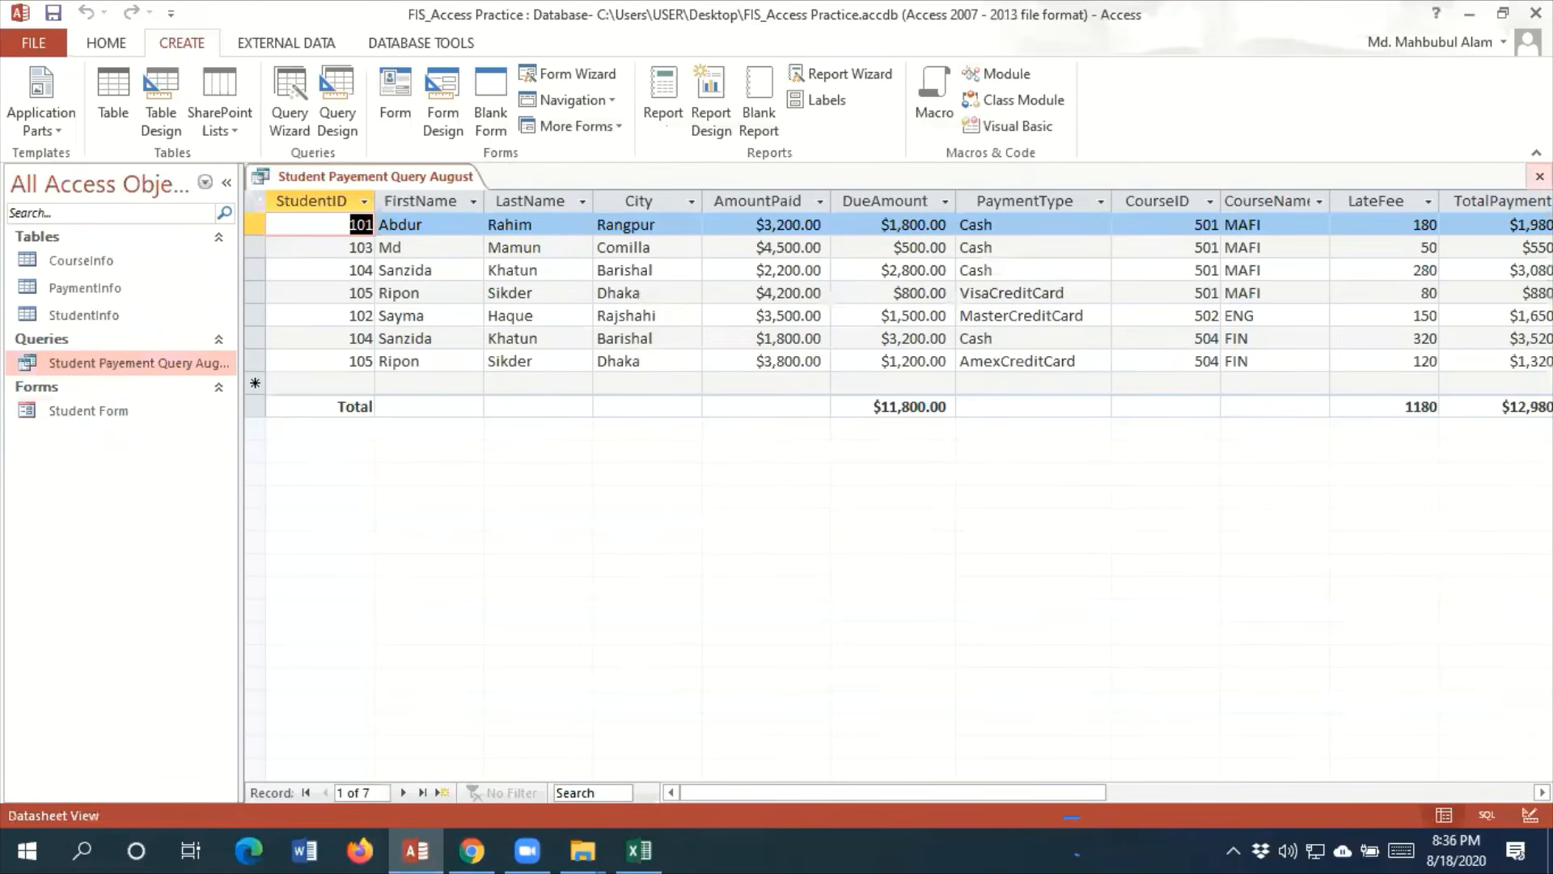
pyautogui.click(1538, 176)
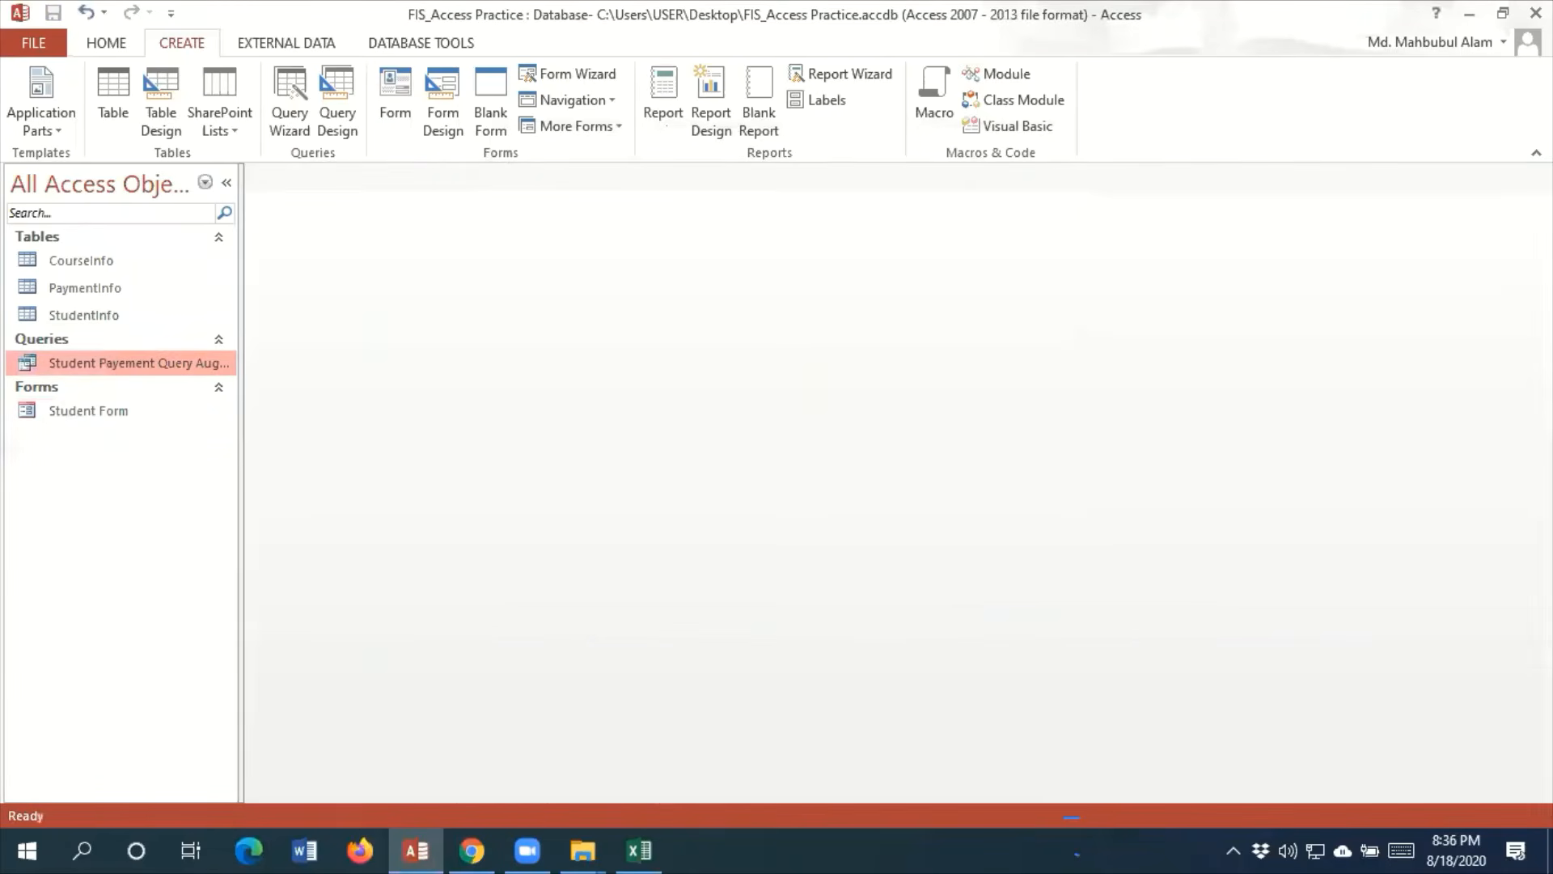
pyautogui.click(848, 76)
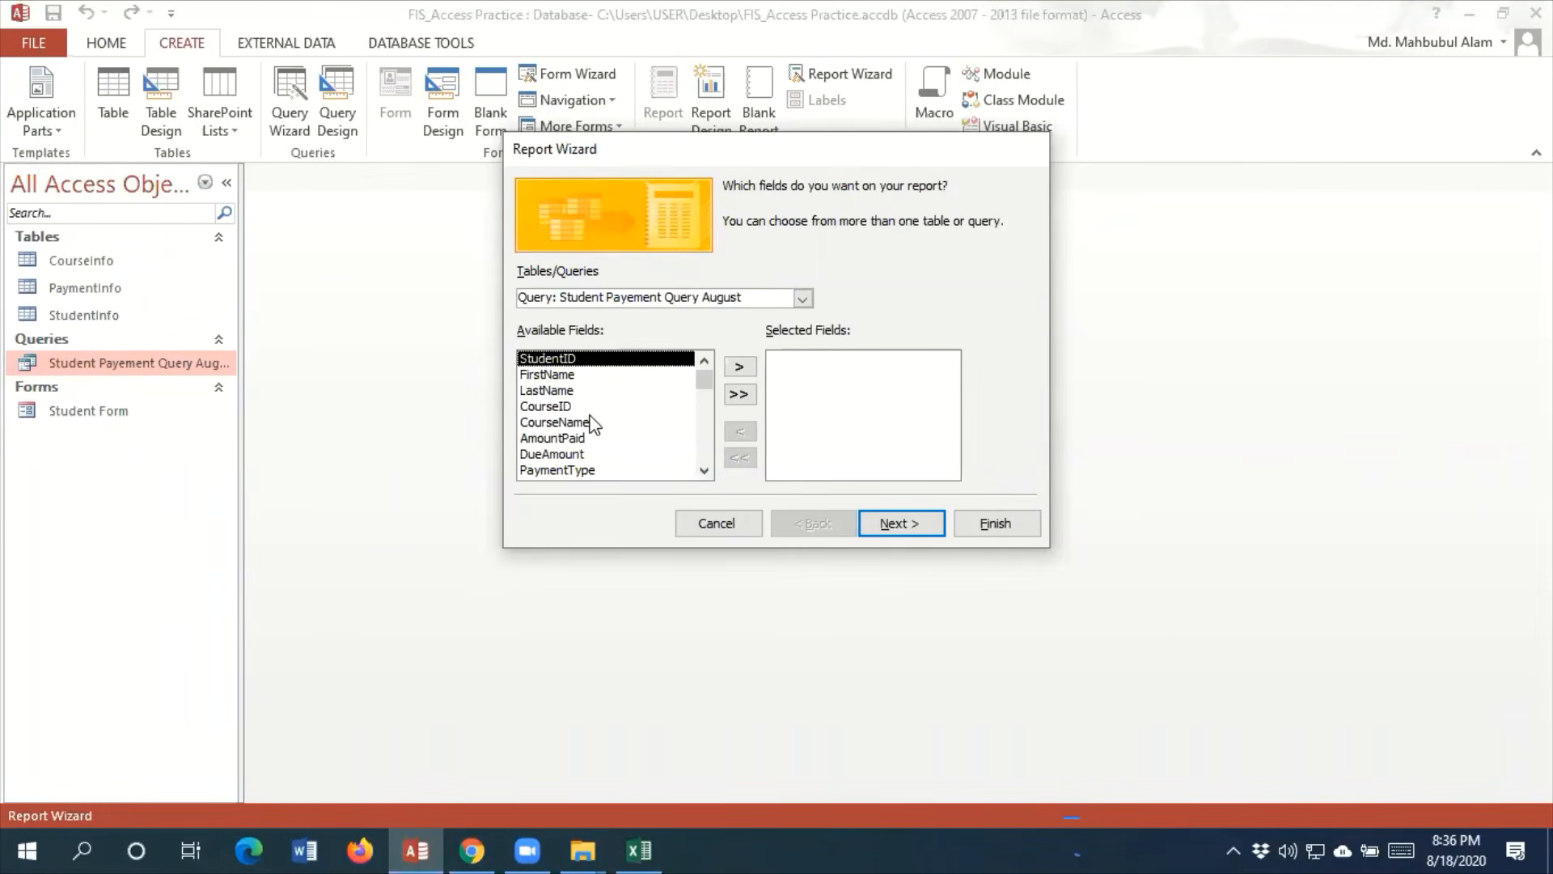
pyautogui.click(739, 367)
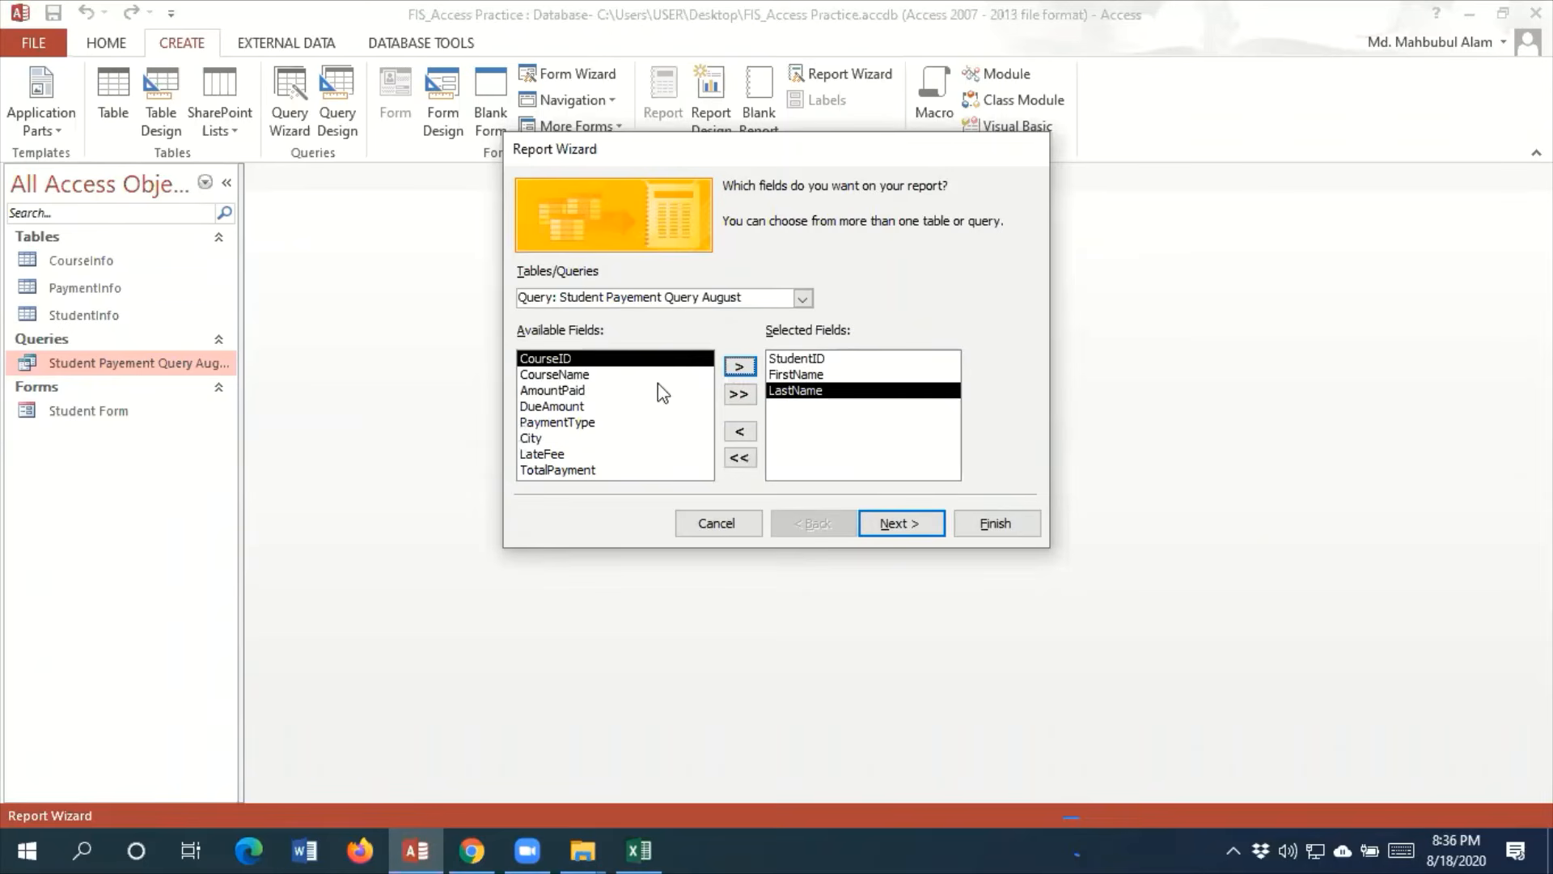
pyautogui.click(592, 377)
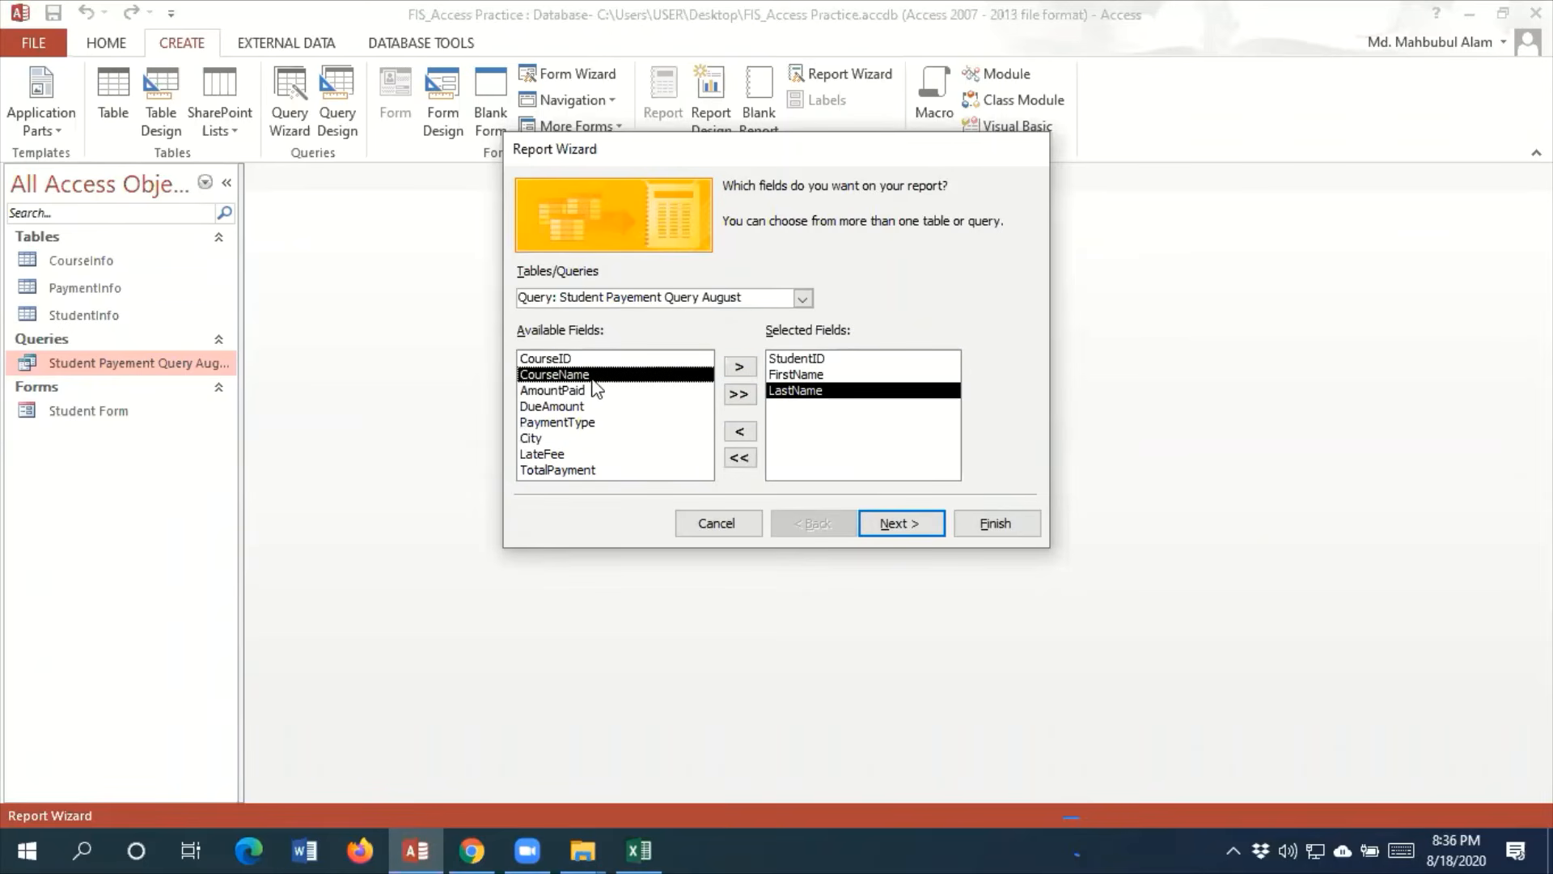
pyautogui.click(739, 368)
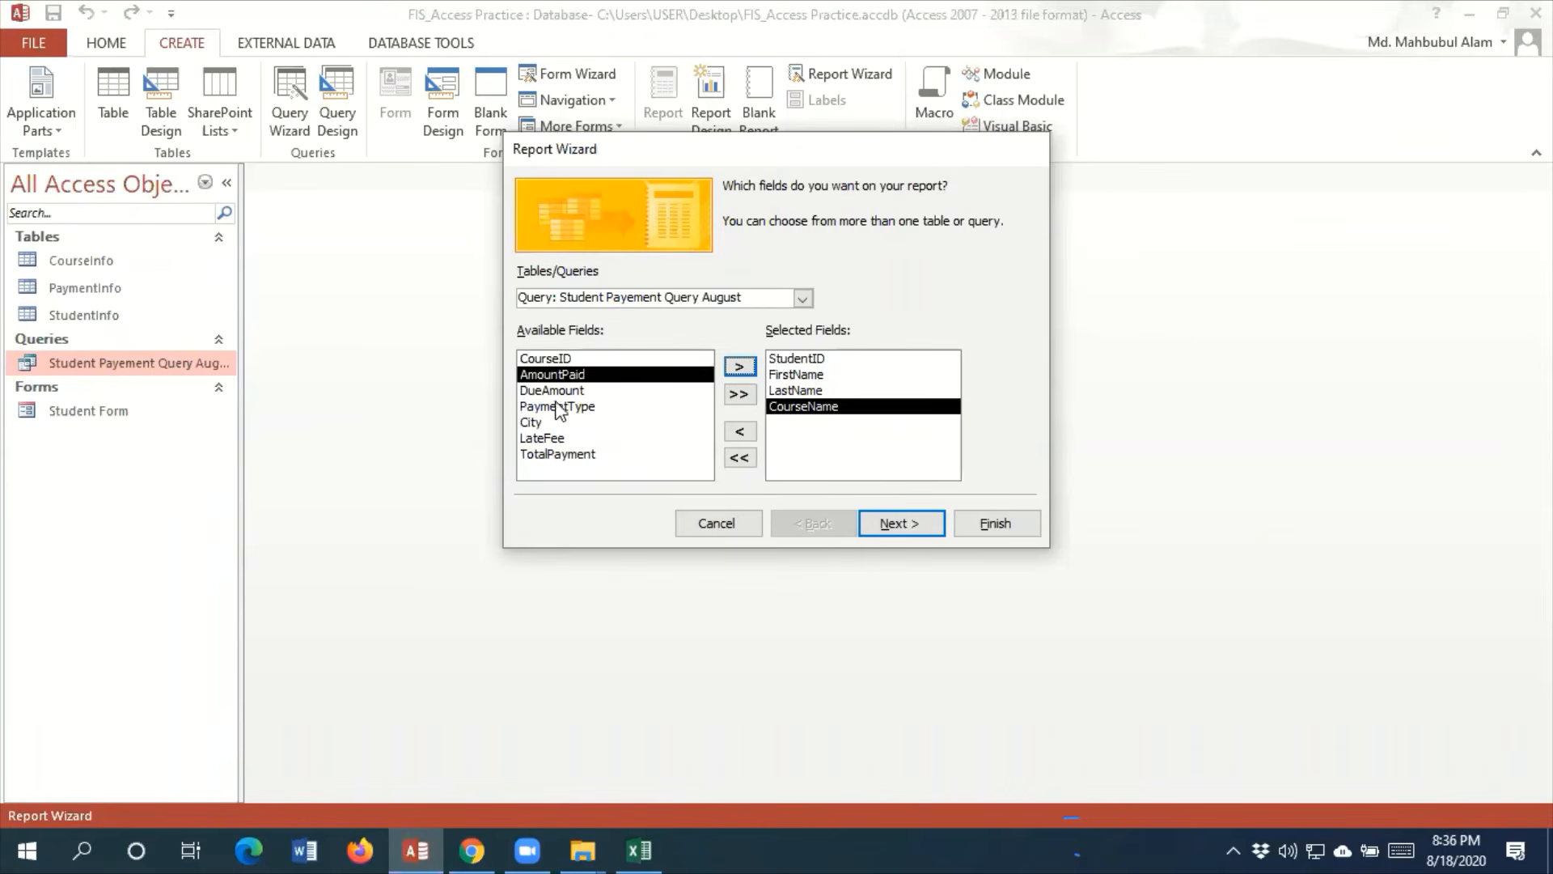
# Add the DueAmount, LateFee and TotalPayment fields to the report
pyautogui.click(535, 454)
pyautogui.click(541, 439)
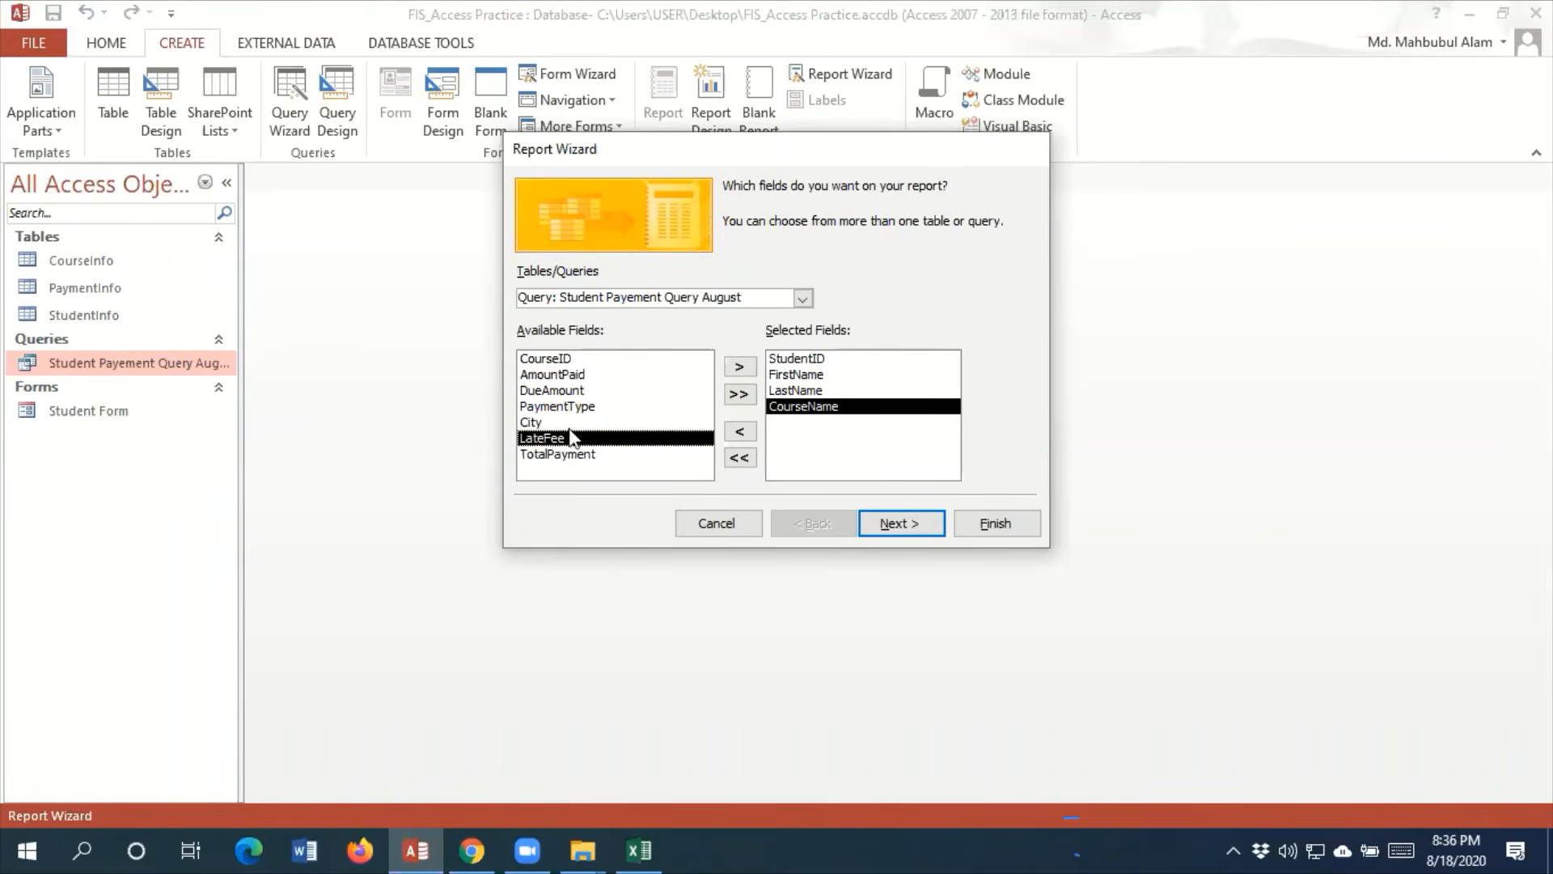
pyautogui.click(577, 391)
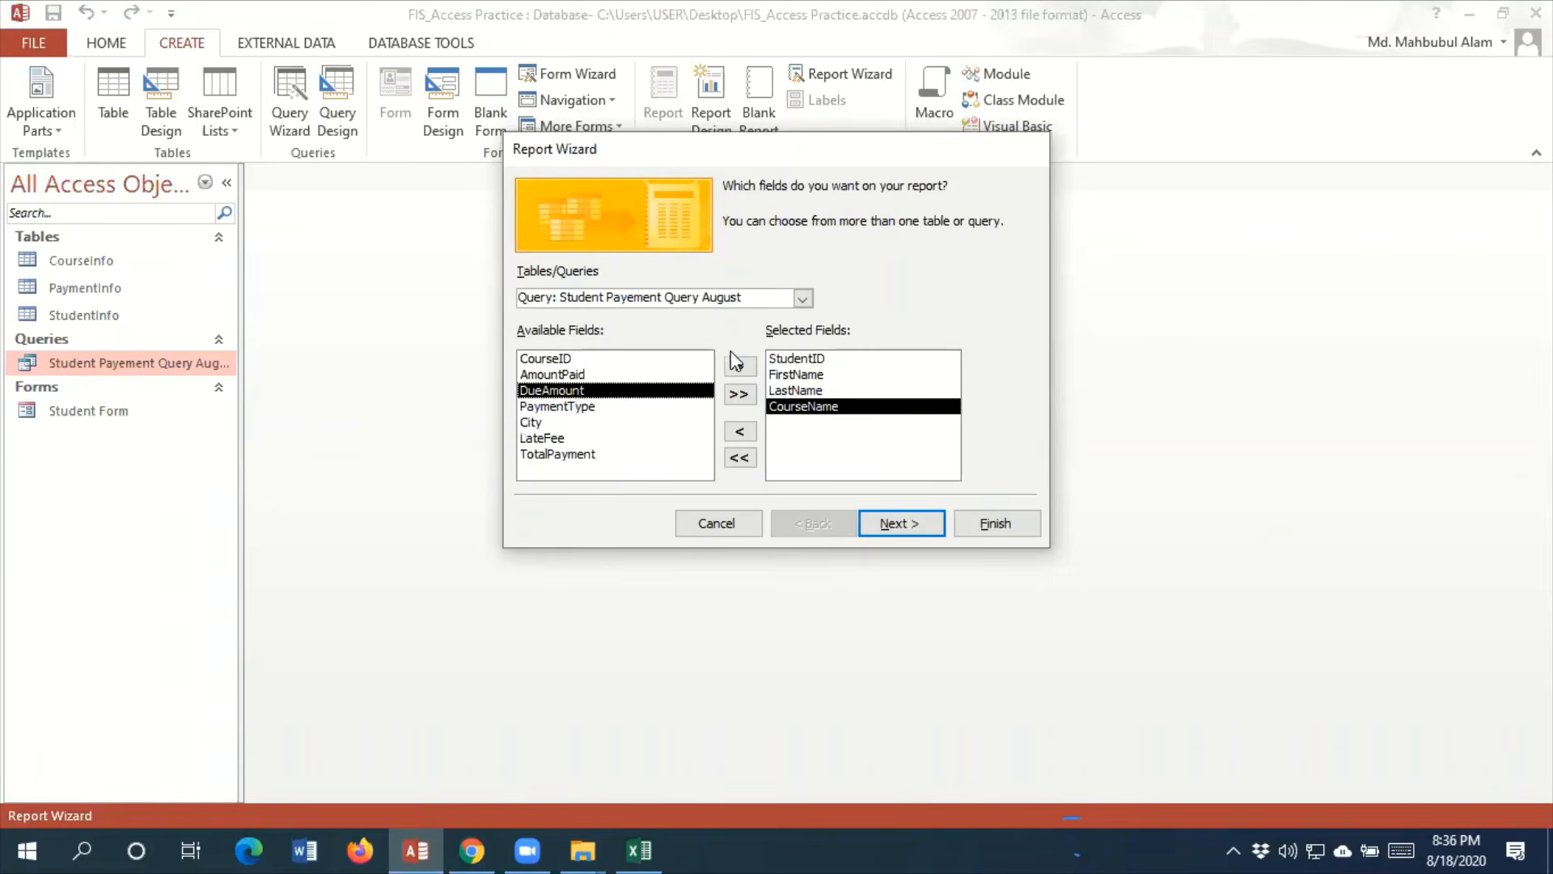
pyautogui.click(739, 367)
pyautogui.click(571, 423)
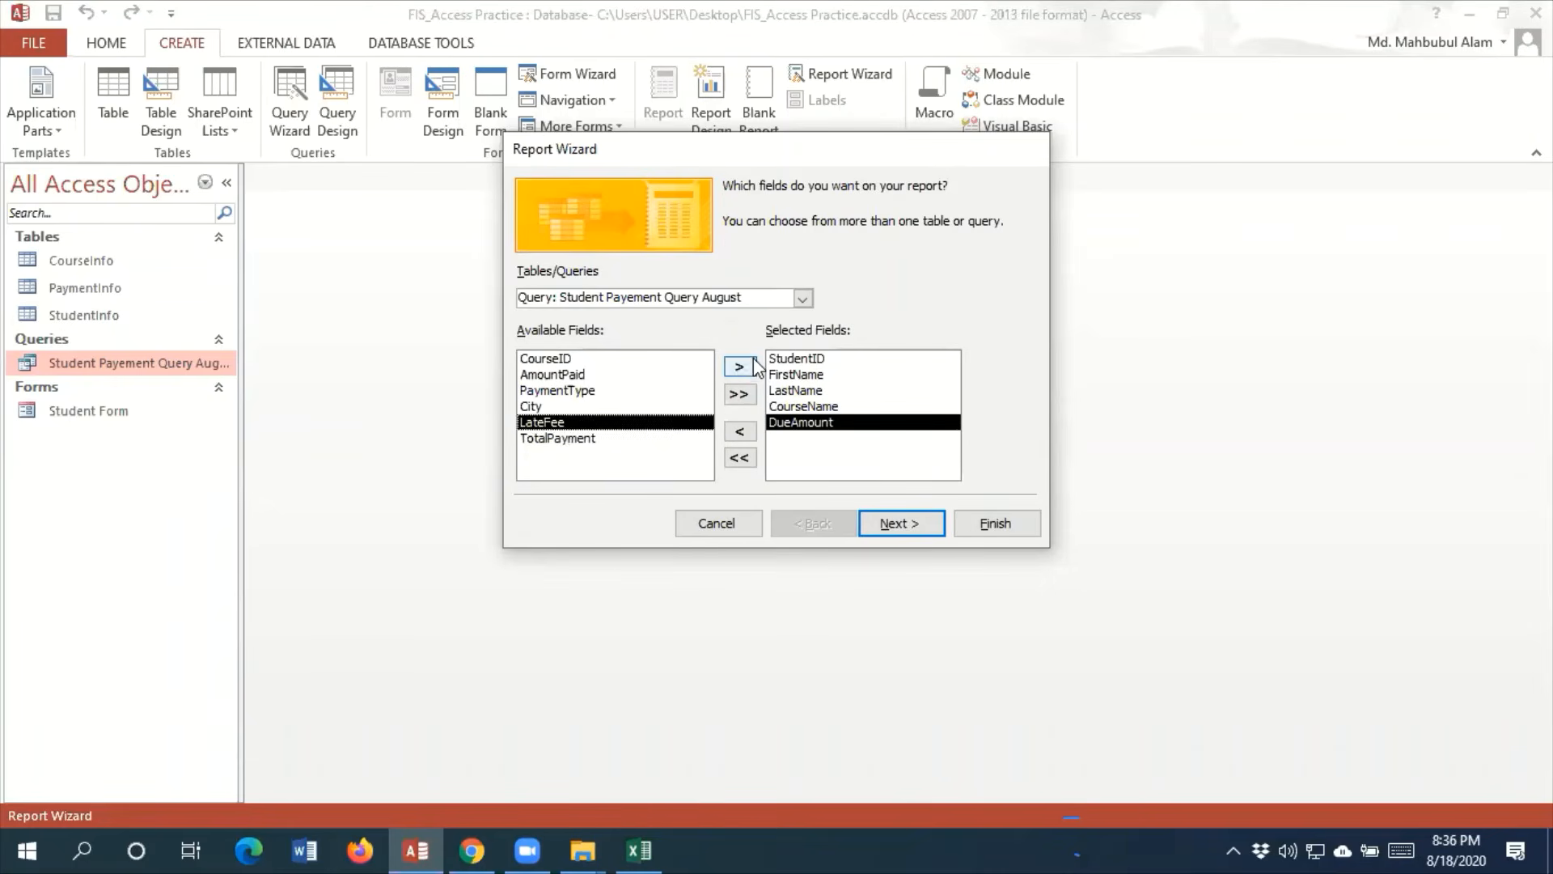
pyautogui.click(753, 365)
pyautogui.click(738, 367)
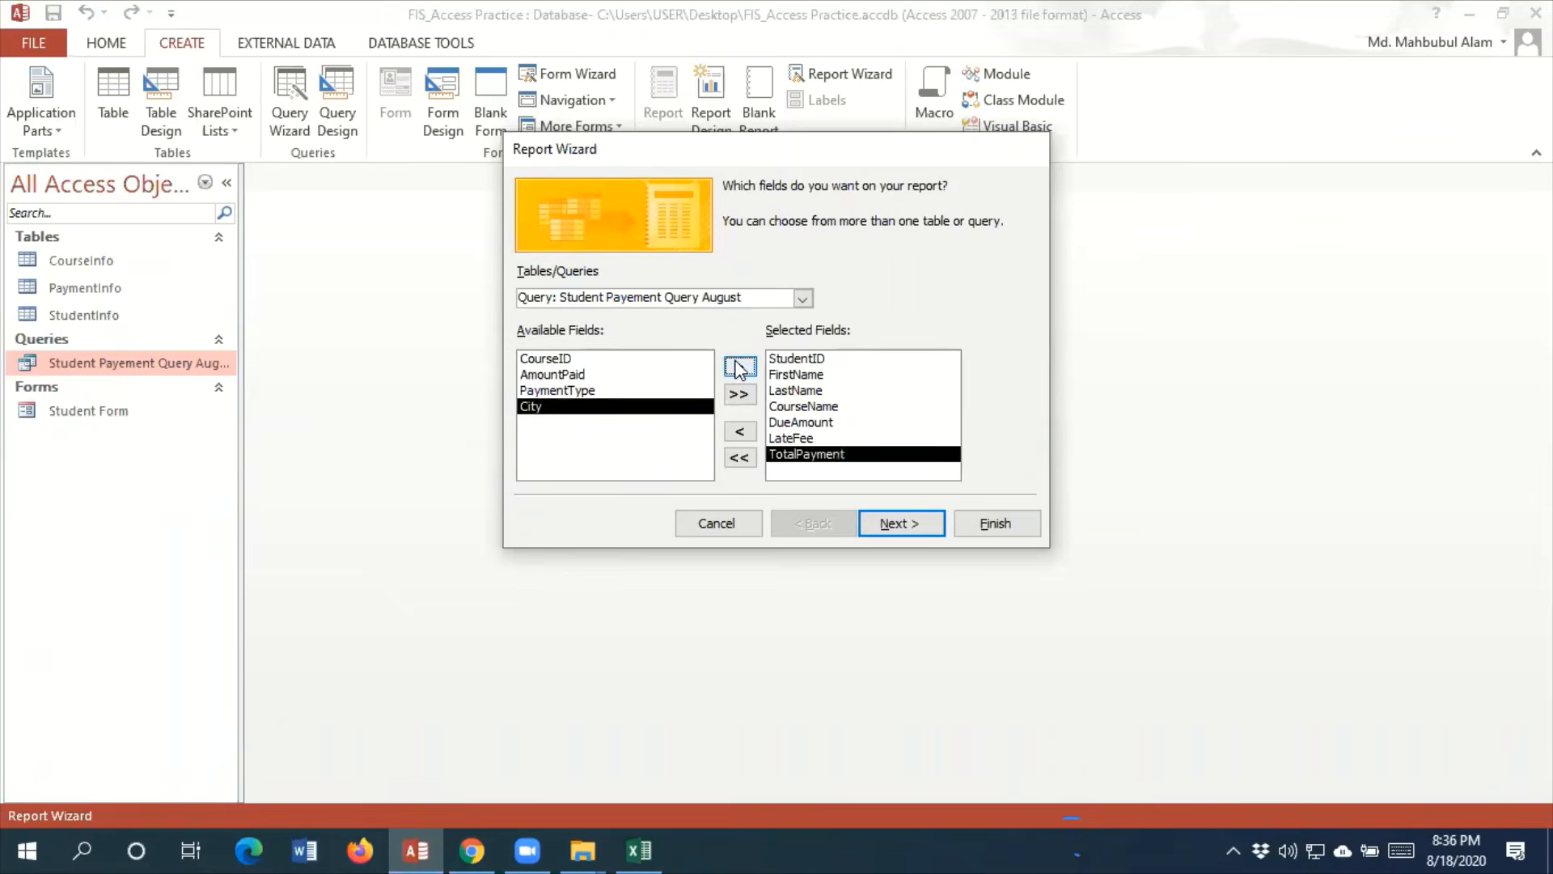
# Organize the report data by StudentInfo, with no added grouping levels or sort order
pyautogui.click(921, 522)
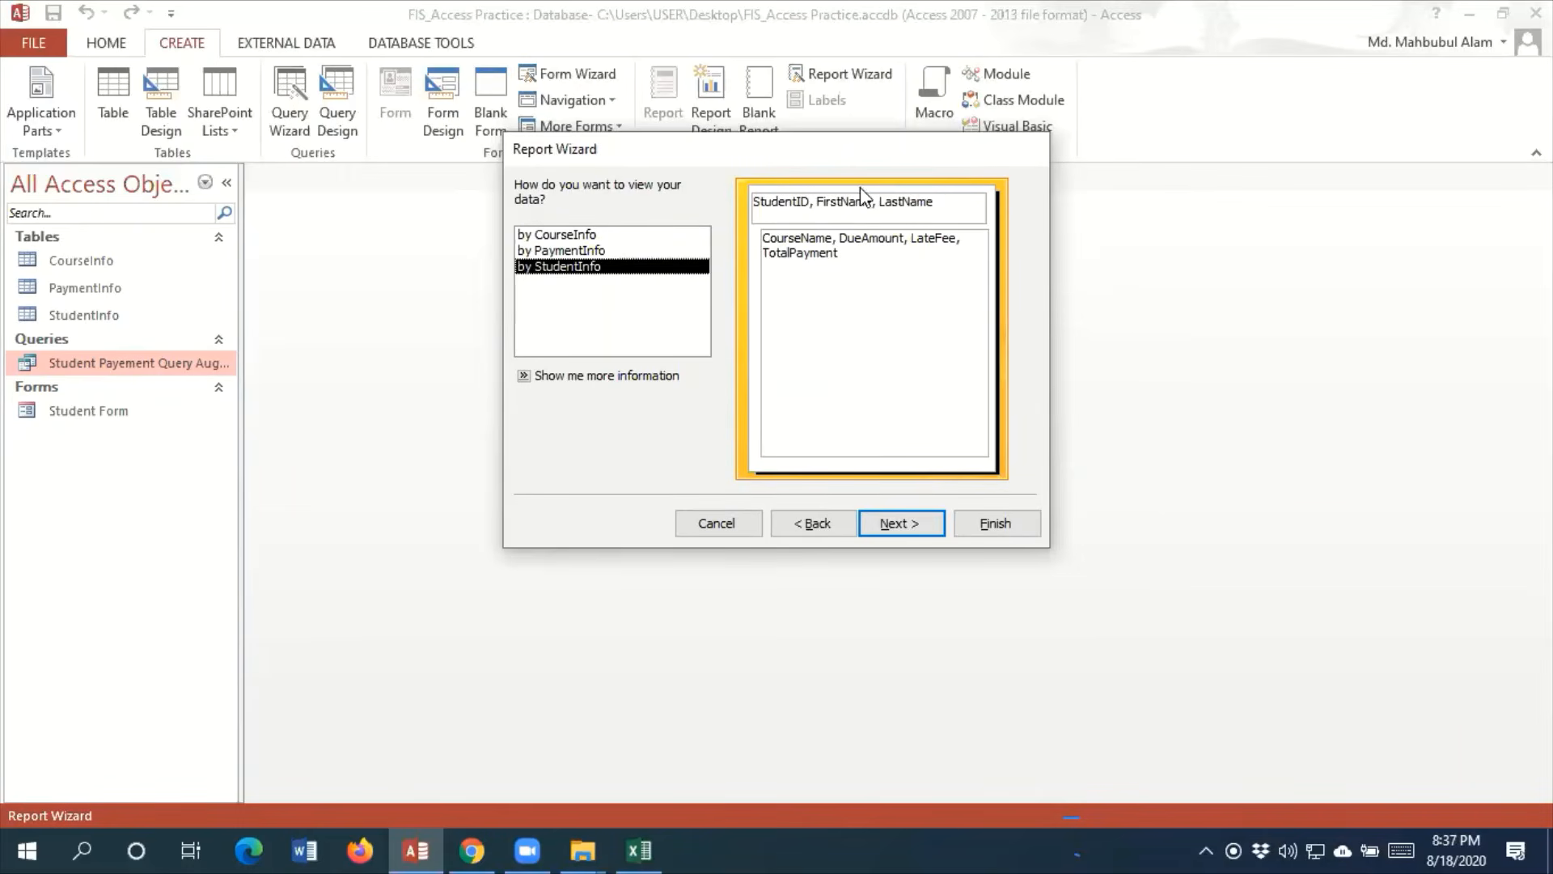
pyautogui.click(569, 251)
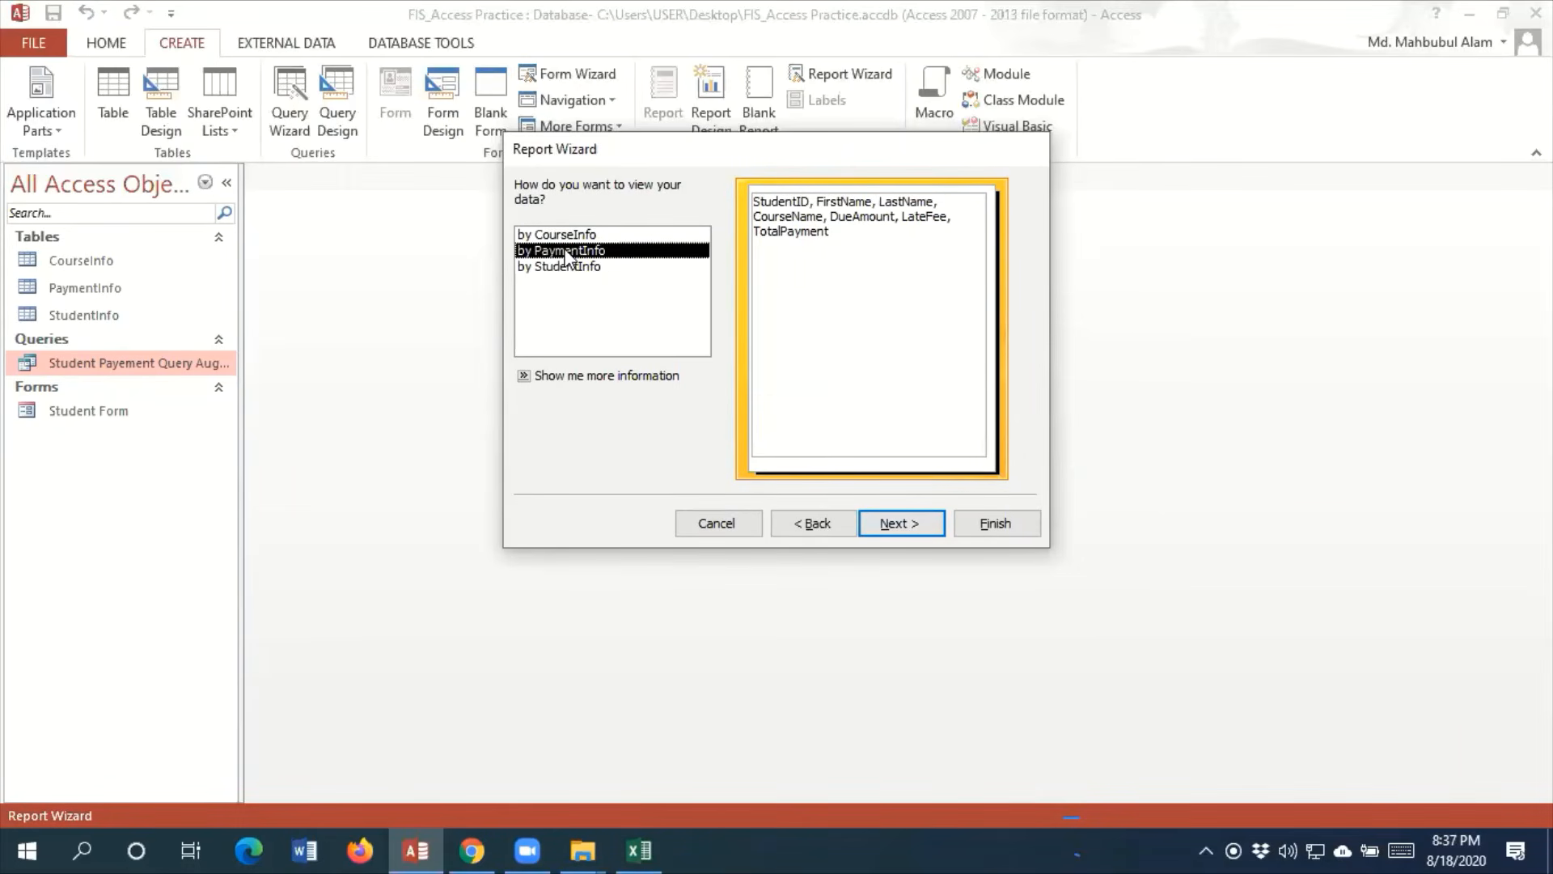
pyautogui.click(571, 241)
pyautogui.click(572, 268)
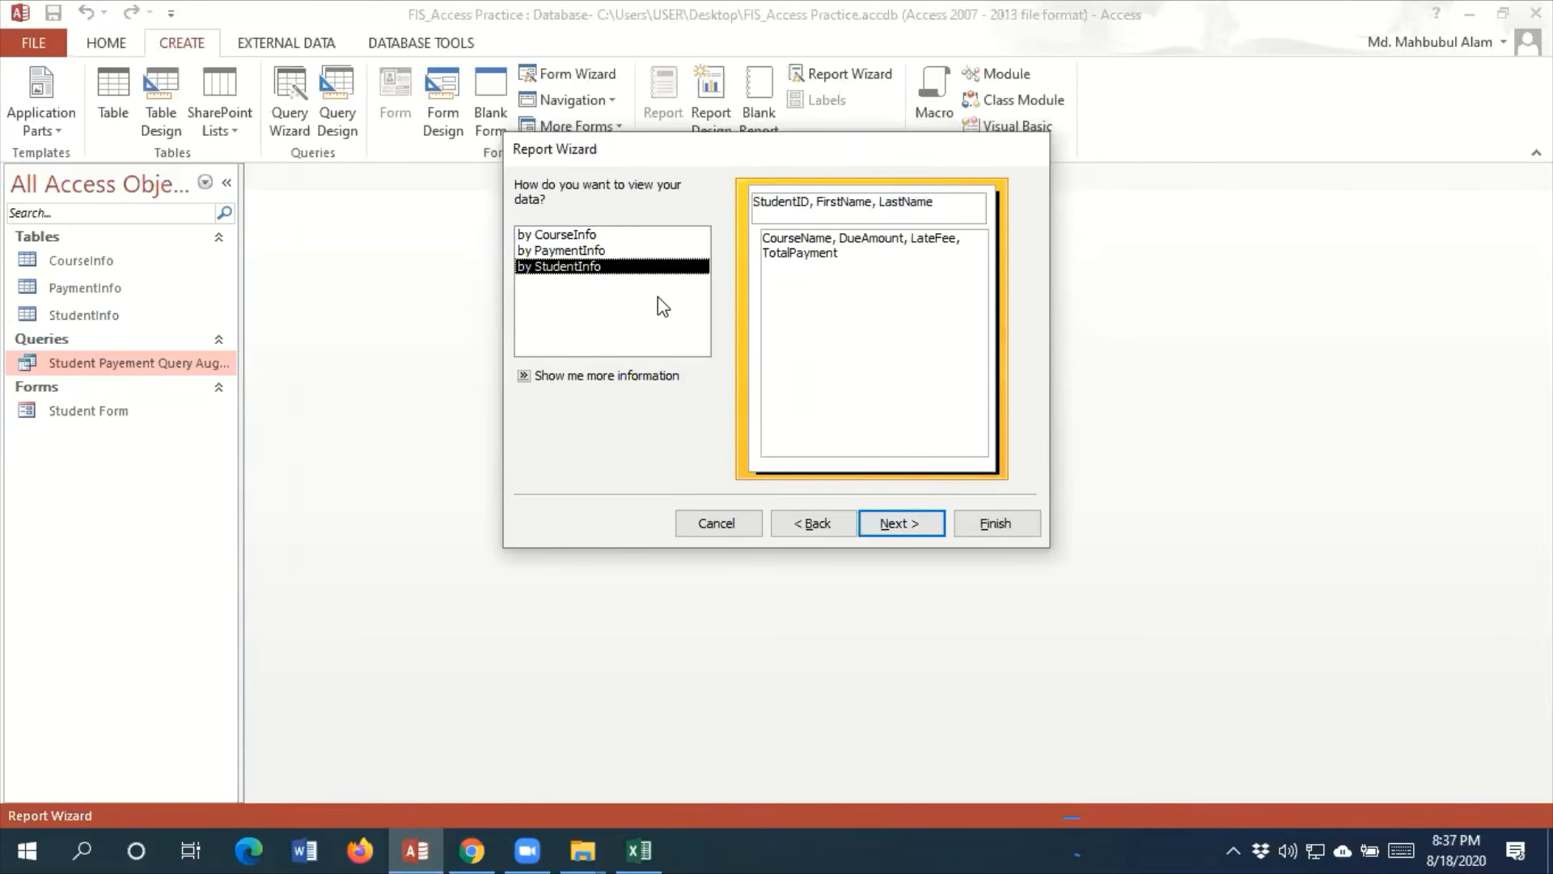
pyautogui.click(900, 524)
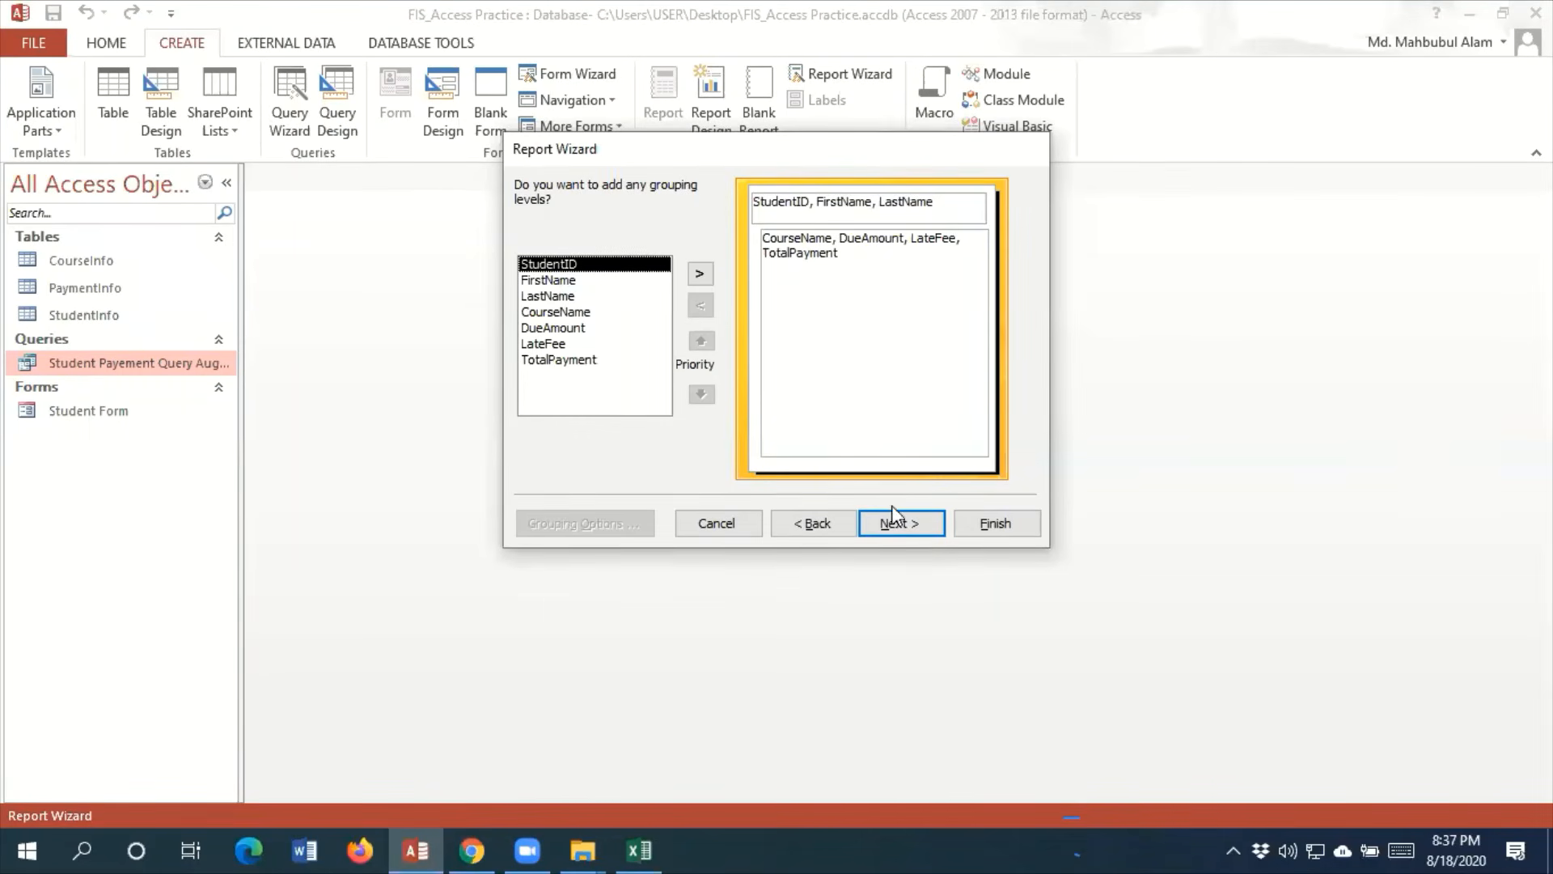
pyautogui.click(895, 524)
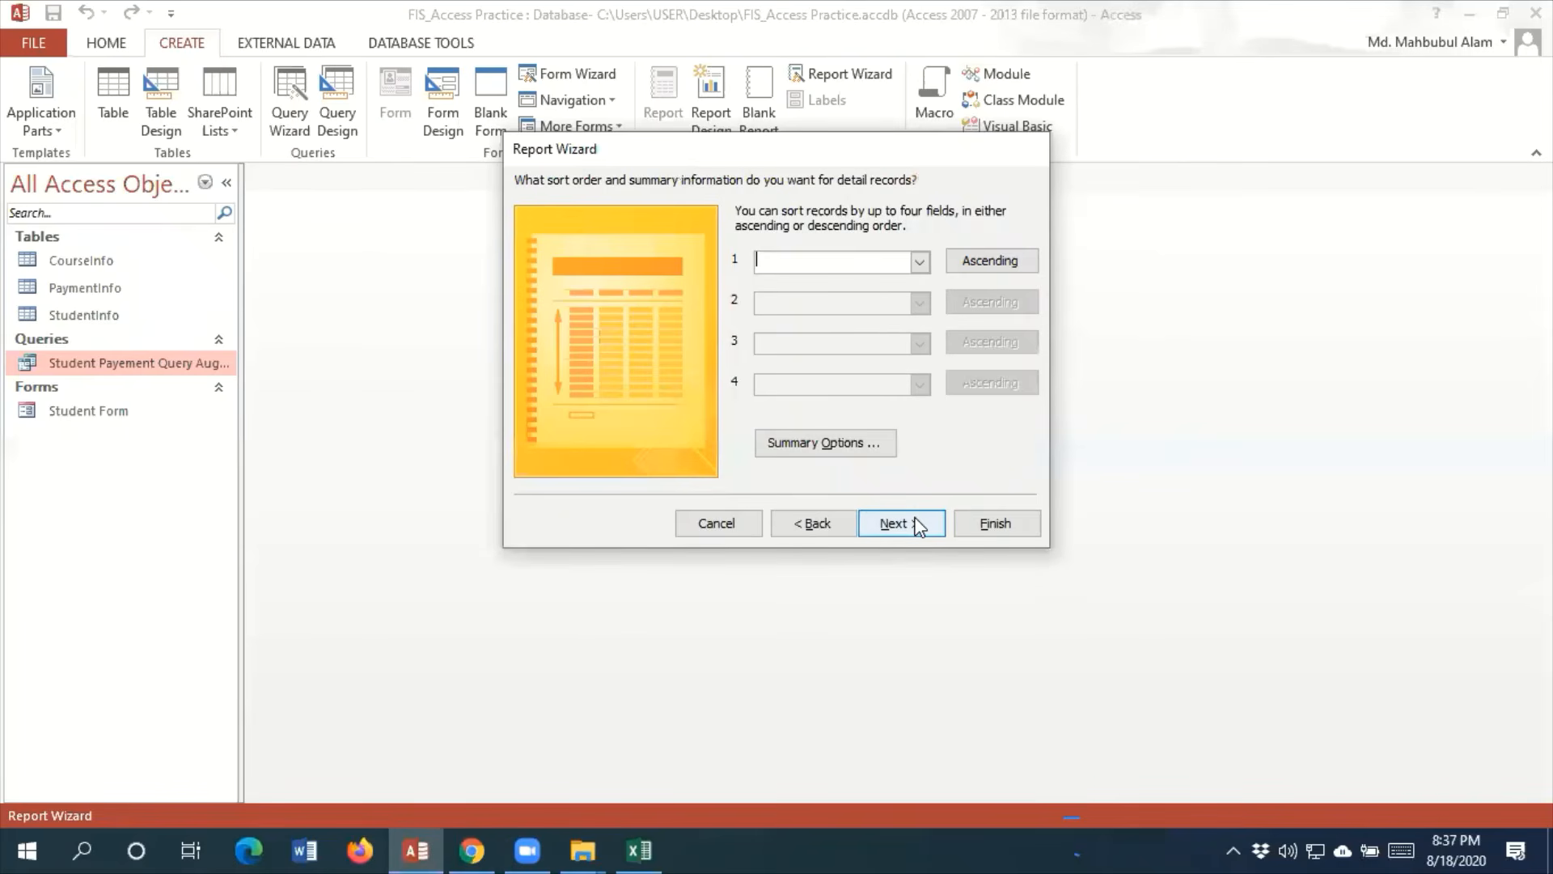
pyautogui.click(910, 524)
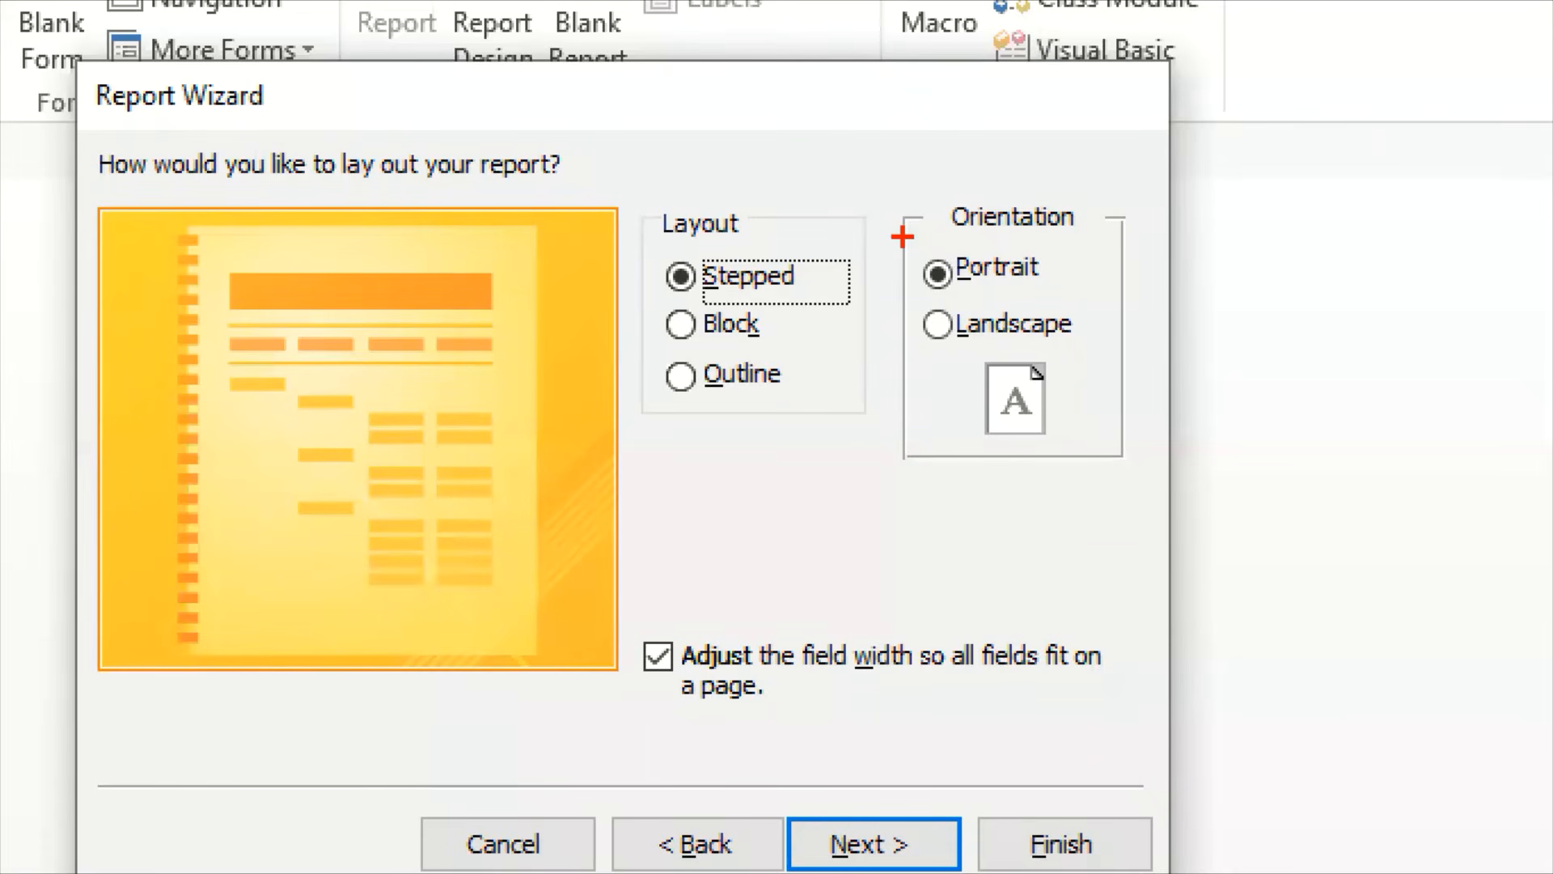
# Preview the Block layout and set the report to the Stepped layout in Portrait orientation
pyautogui.moveTo(907, 236); pyautogui.dragTo(1042, 280)
pyautogui.moveTo(1005, 330)
pyautogui.mouseDown()
pyautogui.moveTo(1100, 275)
pyautogui.moveTo(1114, 197)
pyautogui.mouseUp()
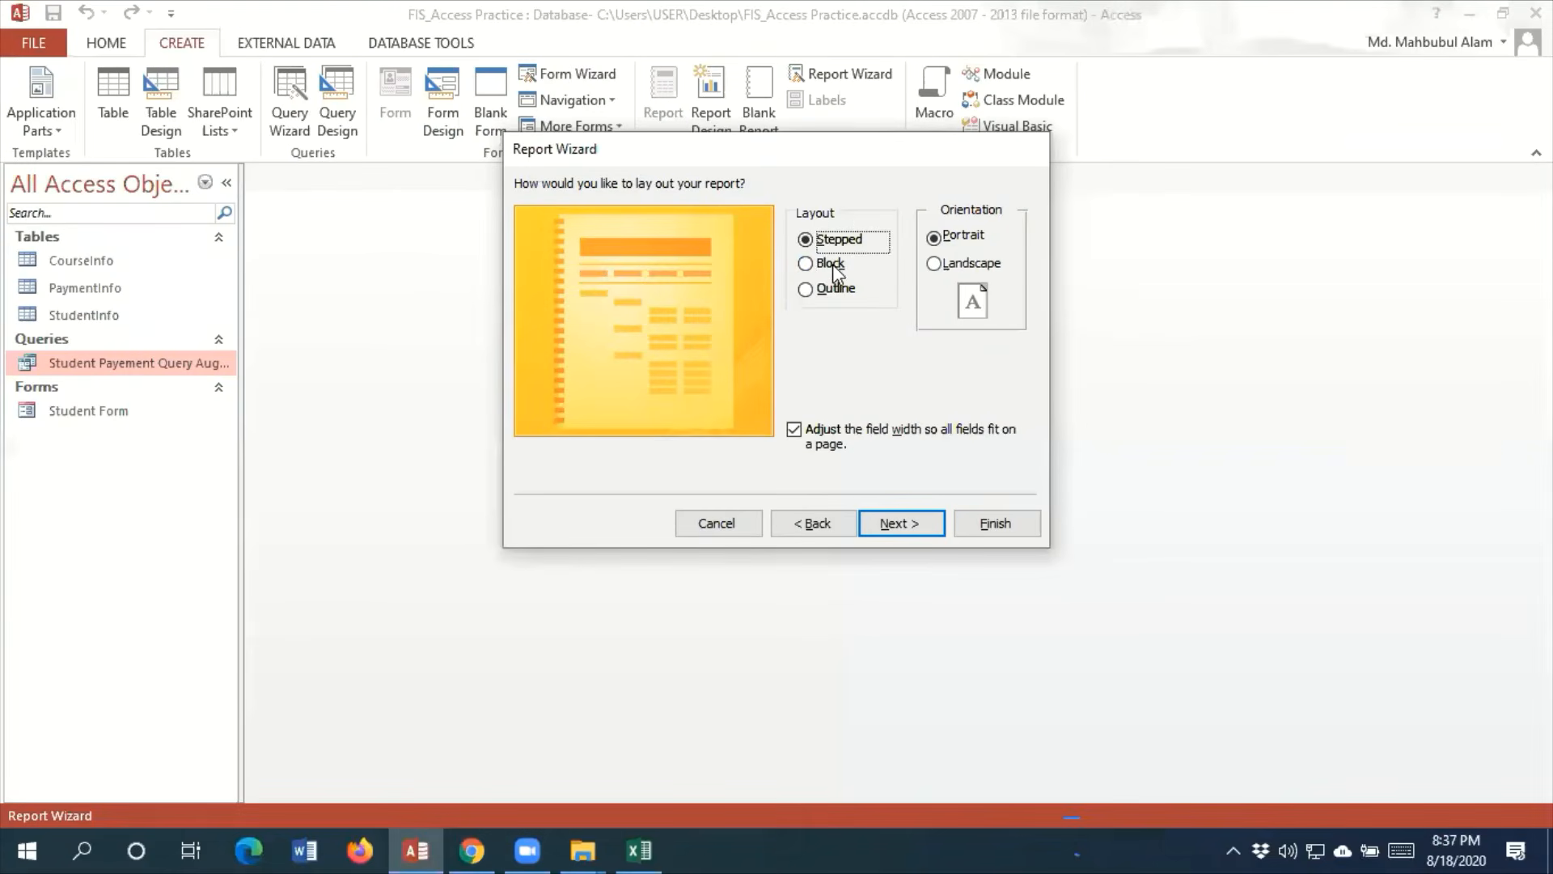
pyautogui.click(736, 325)
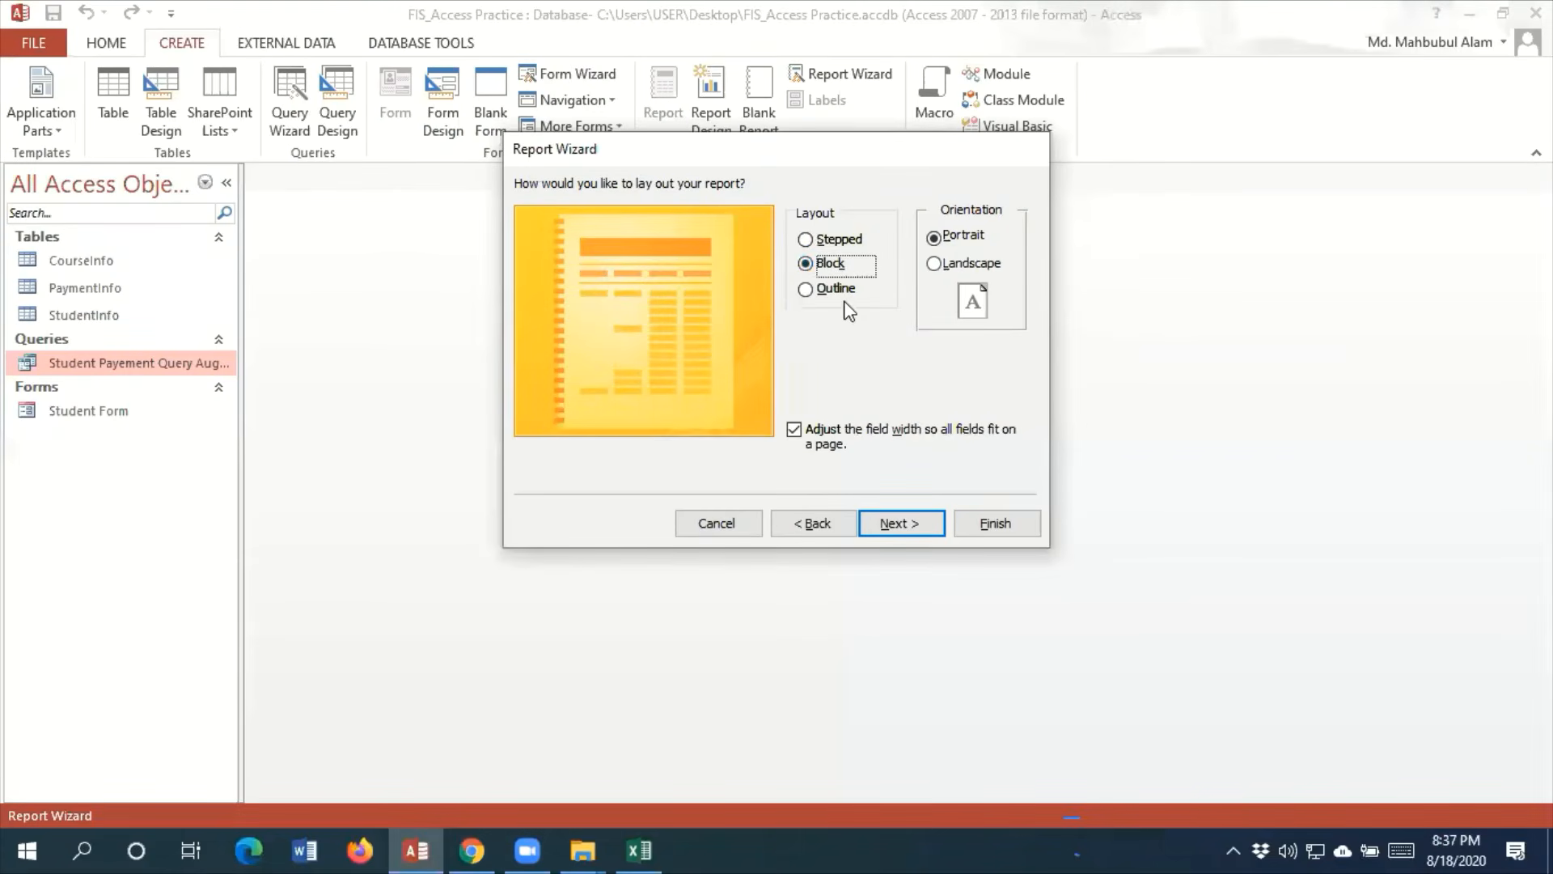
pyautogui.click(823, 240)
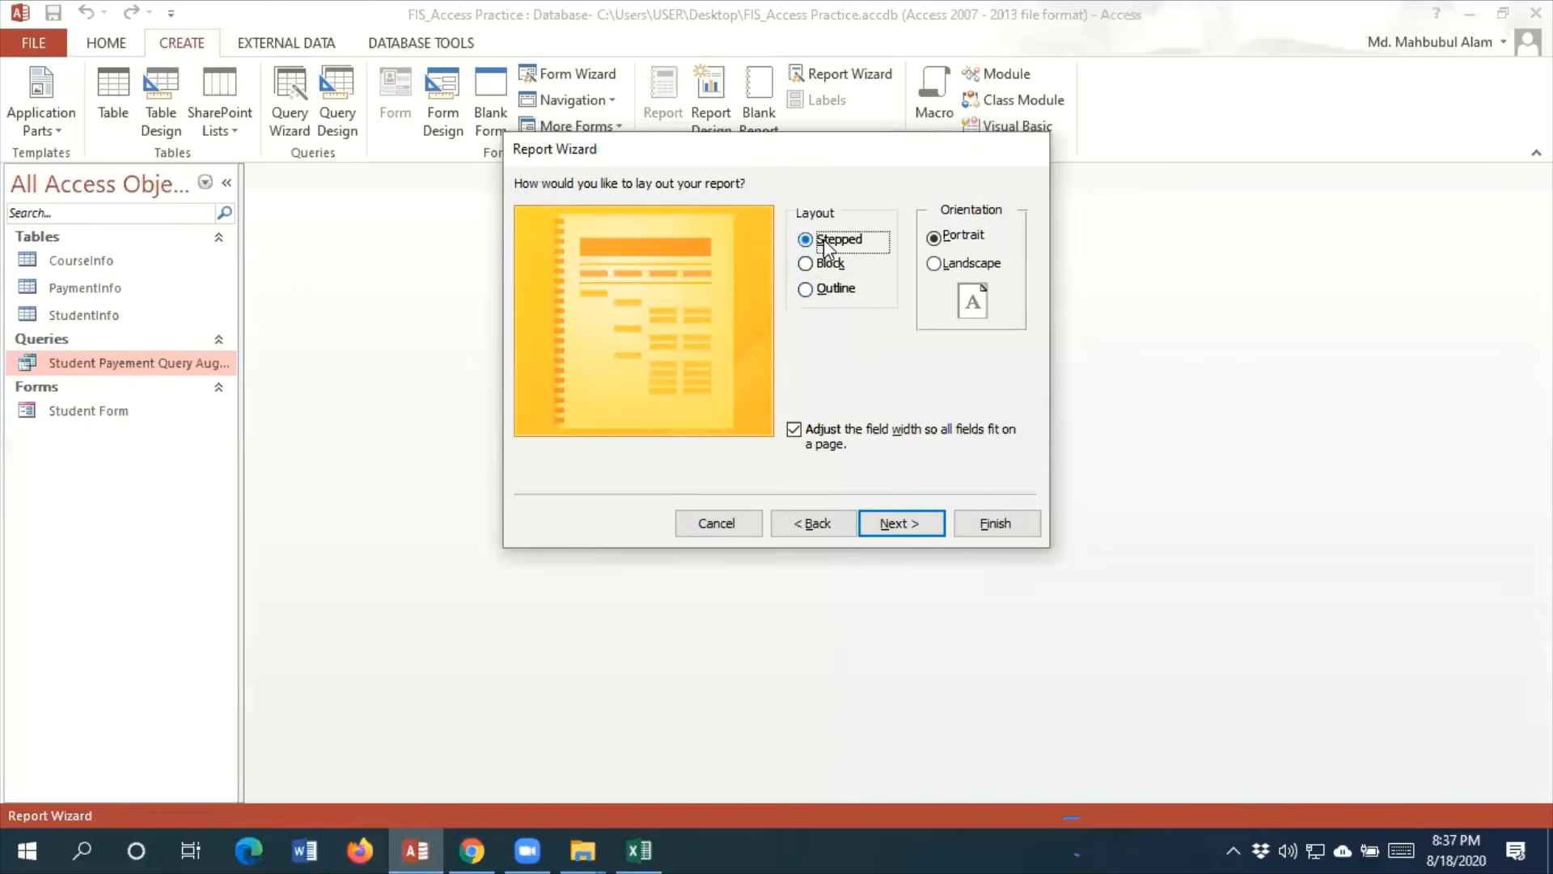
pyautogui.click(916, 522)
# Title the report Payment Report August and finish it with the report preview open
pyautogui.moveTo(810, 214); pyautogui.dragTo(389, 213)
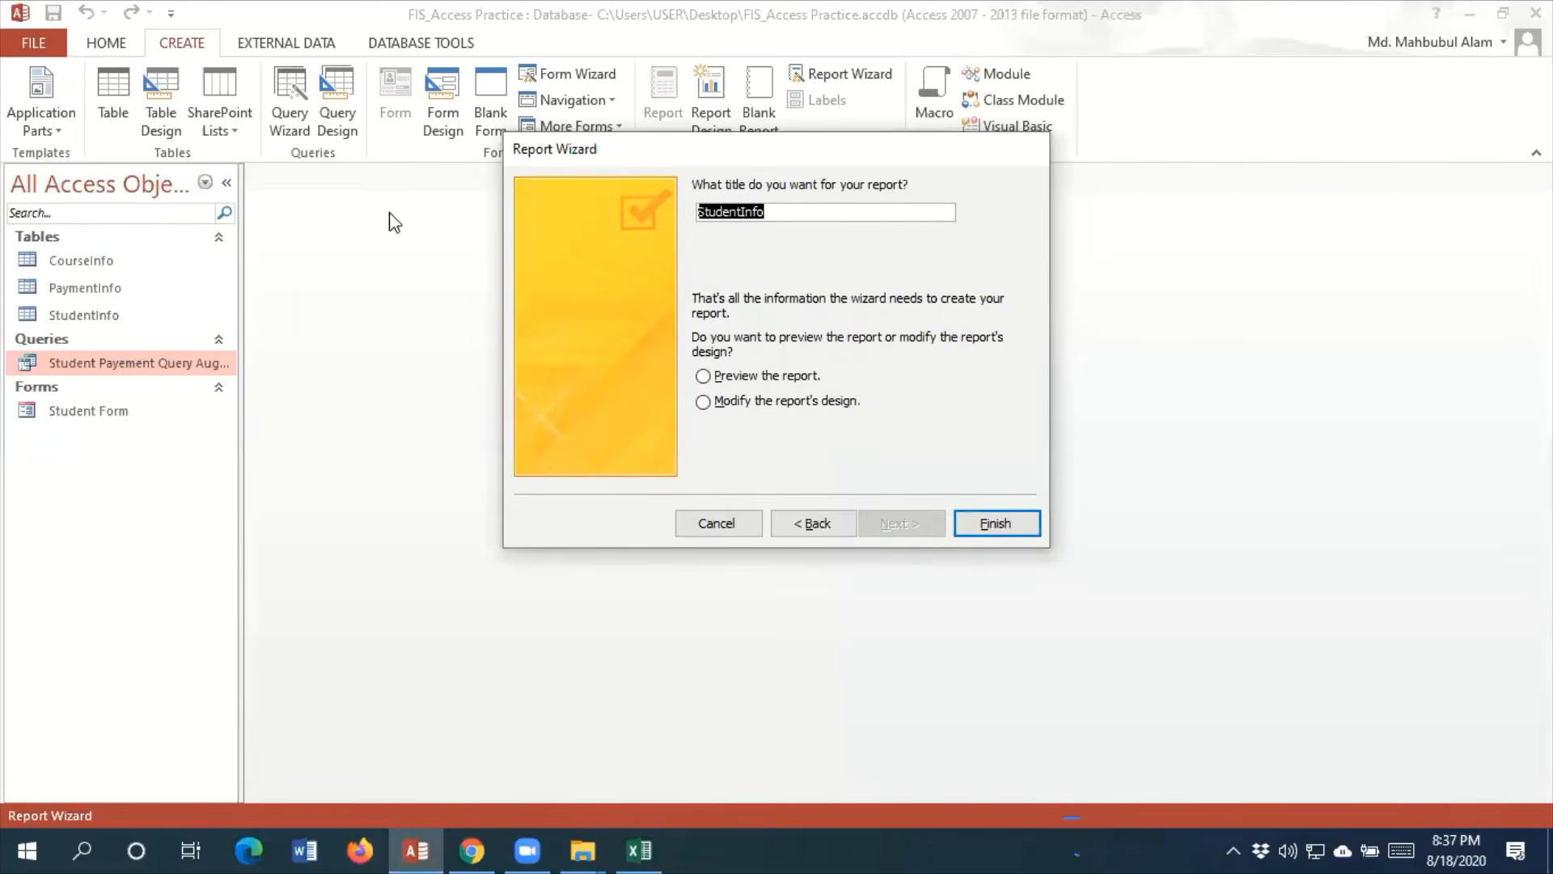
pyautogui.write('Payment Report August')
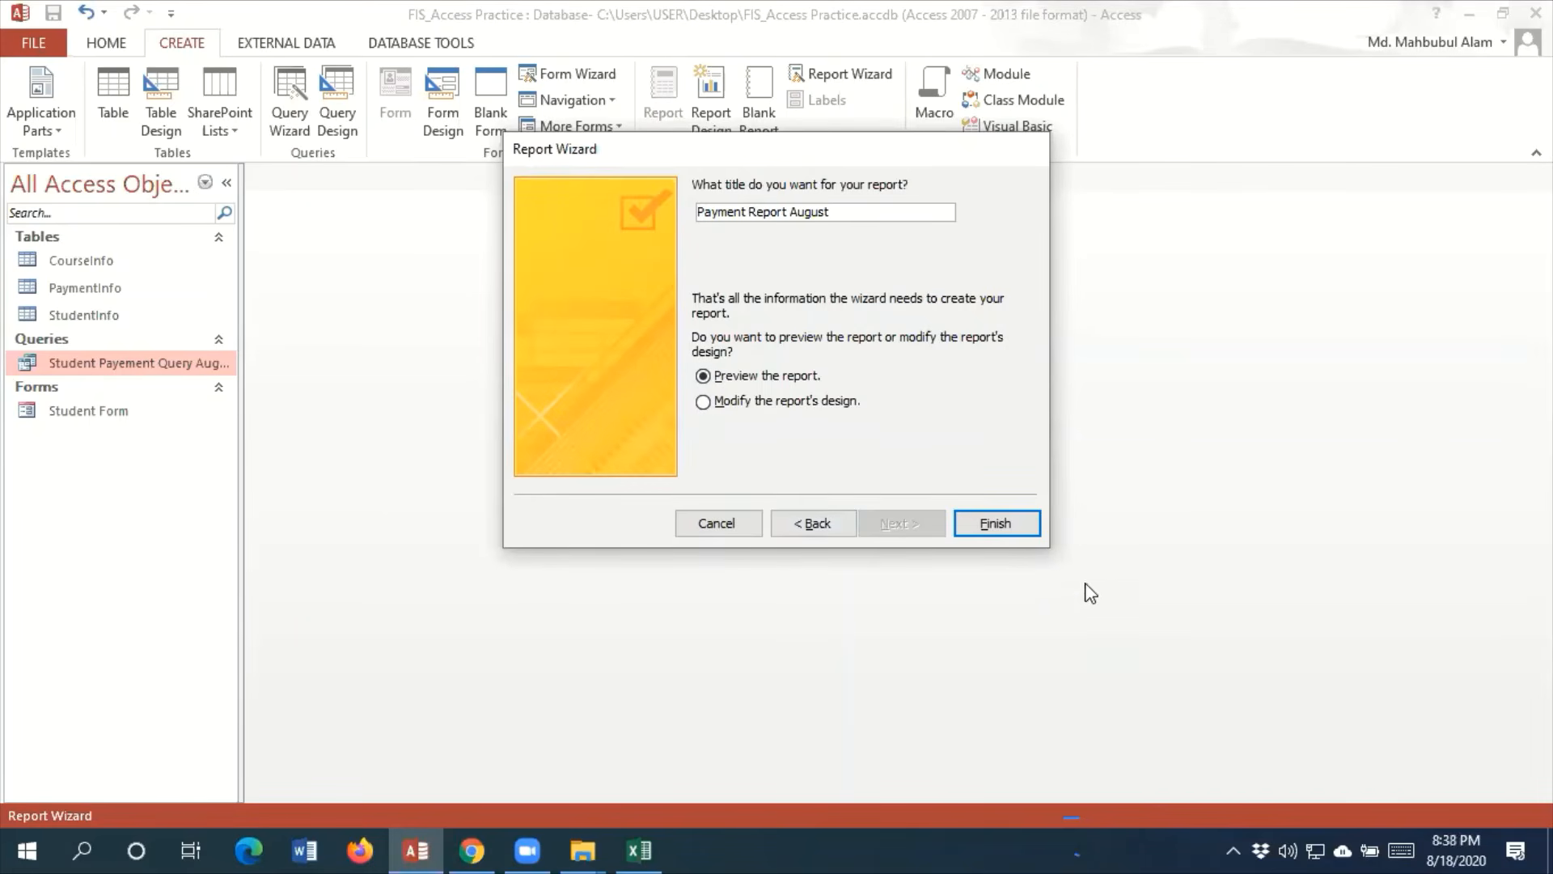
pyautogui.click(1004, 525)
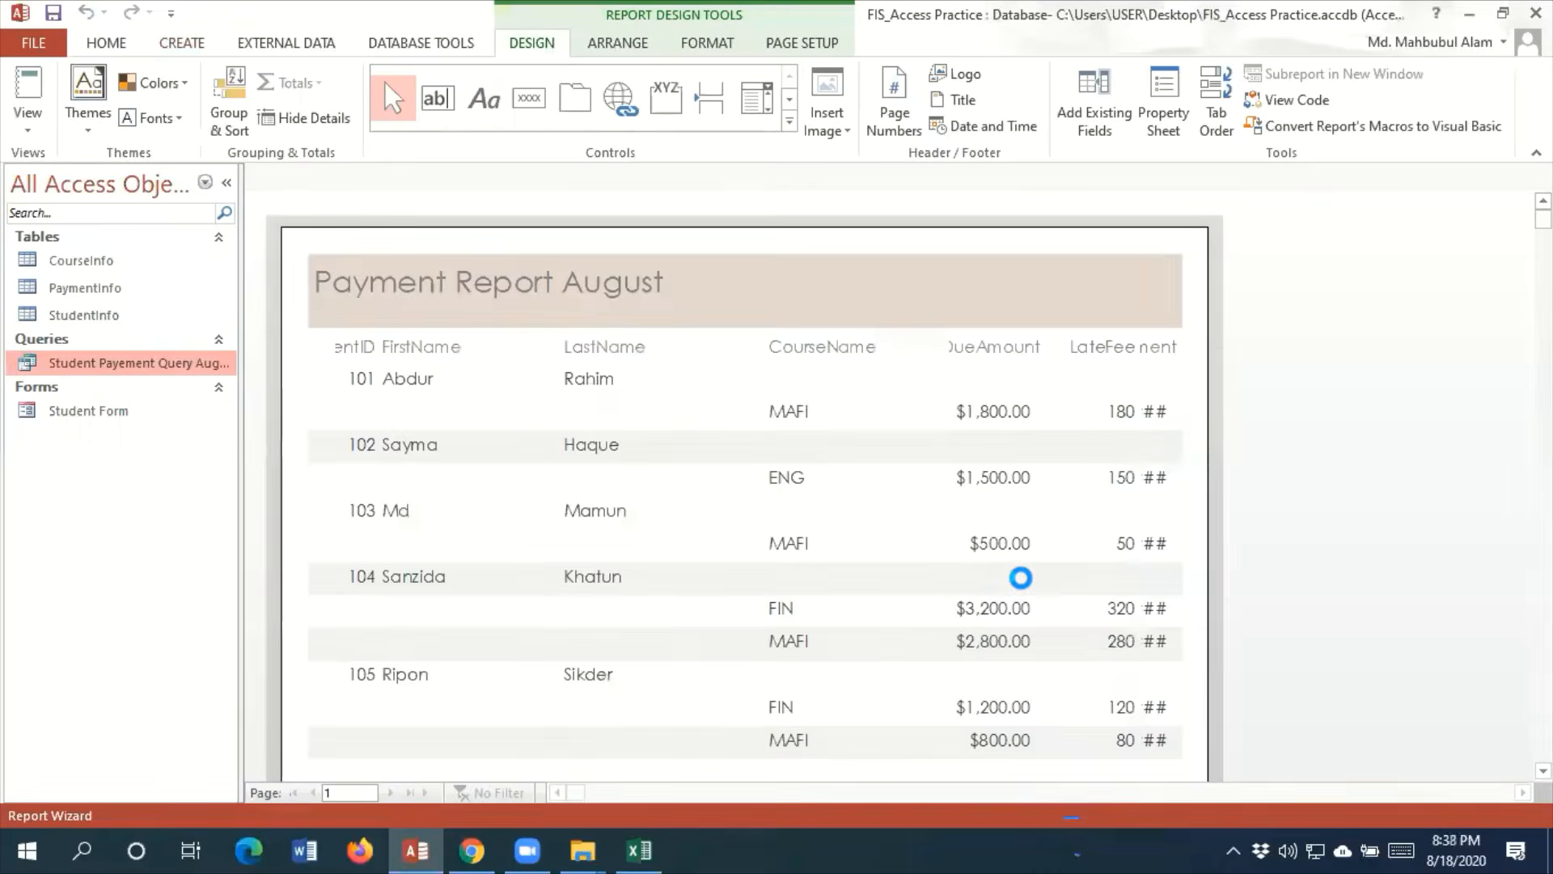
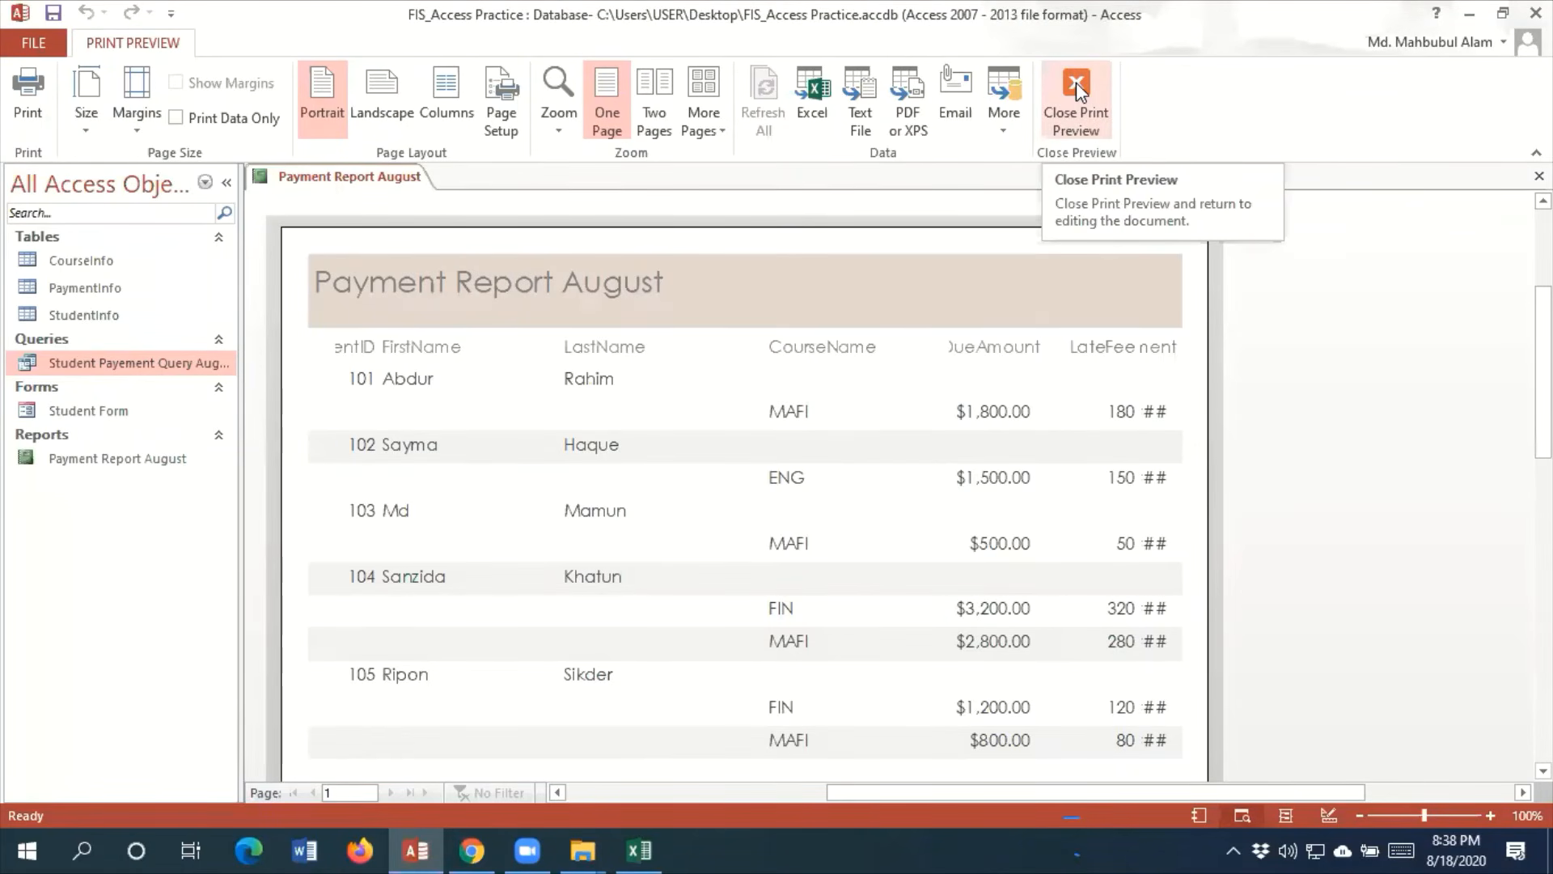
# Leave the print preview and switch Payment Report August to Layout View for editing
pyautogui.click(1076, 81)
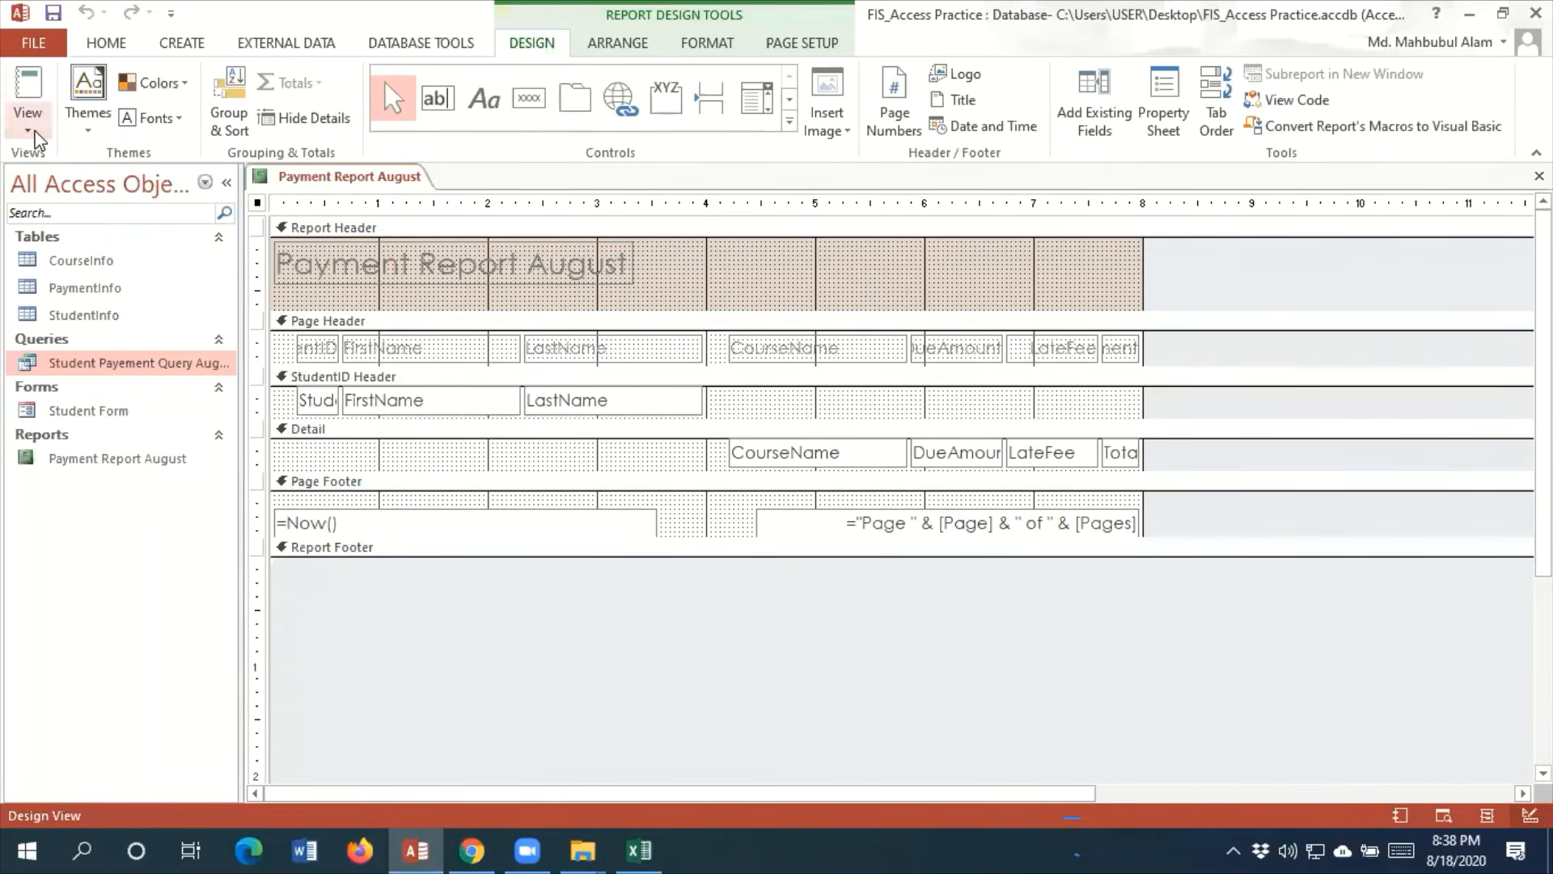
pyautogui.click(31, 129)
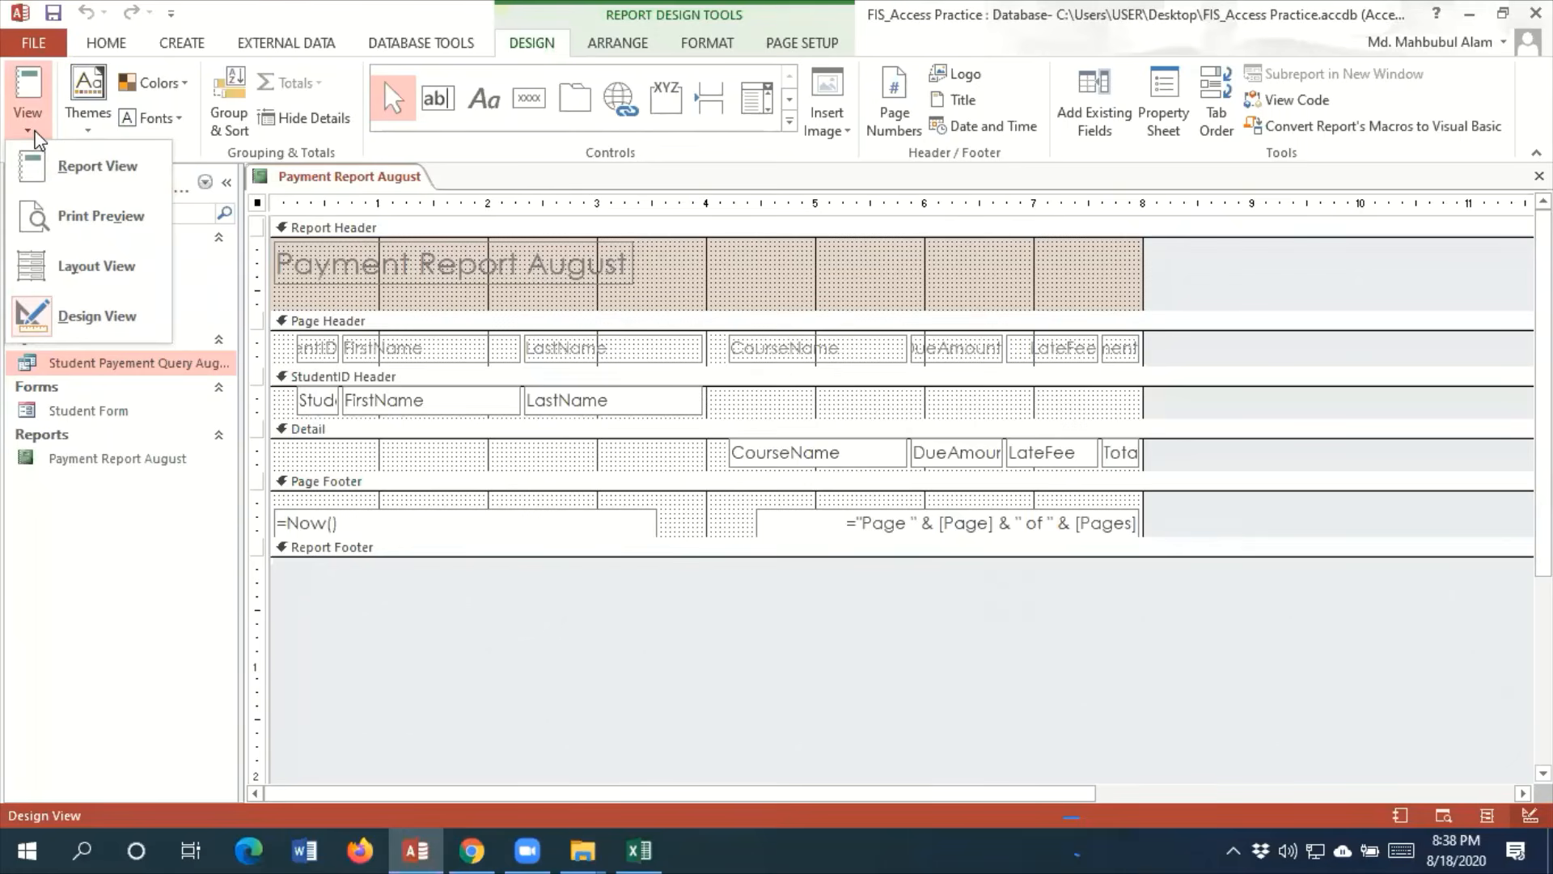
pyautogui.click(104, 267)
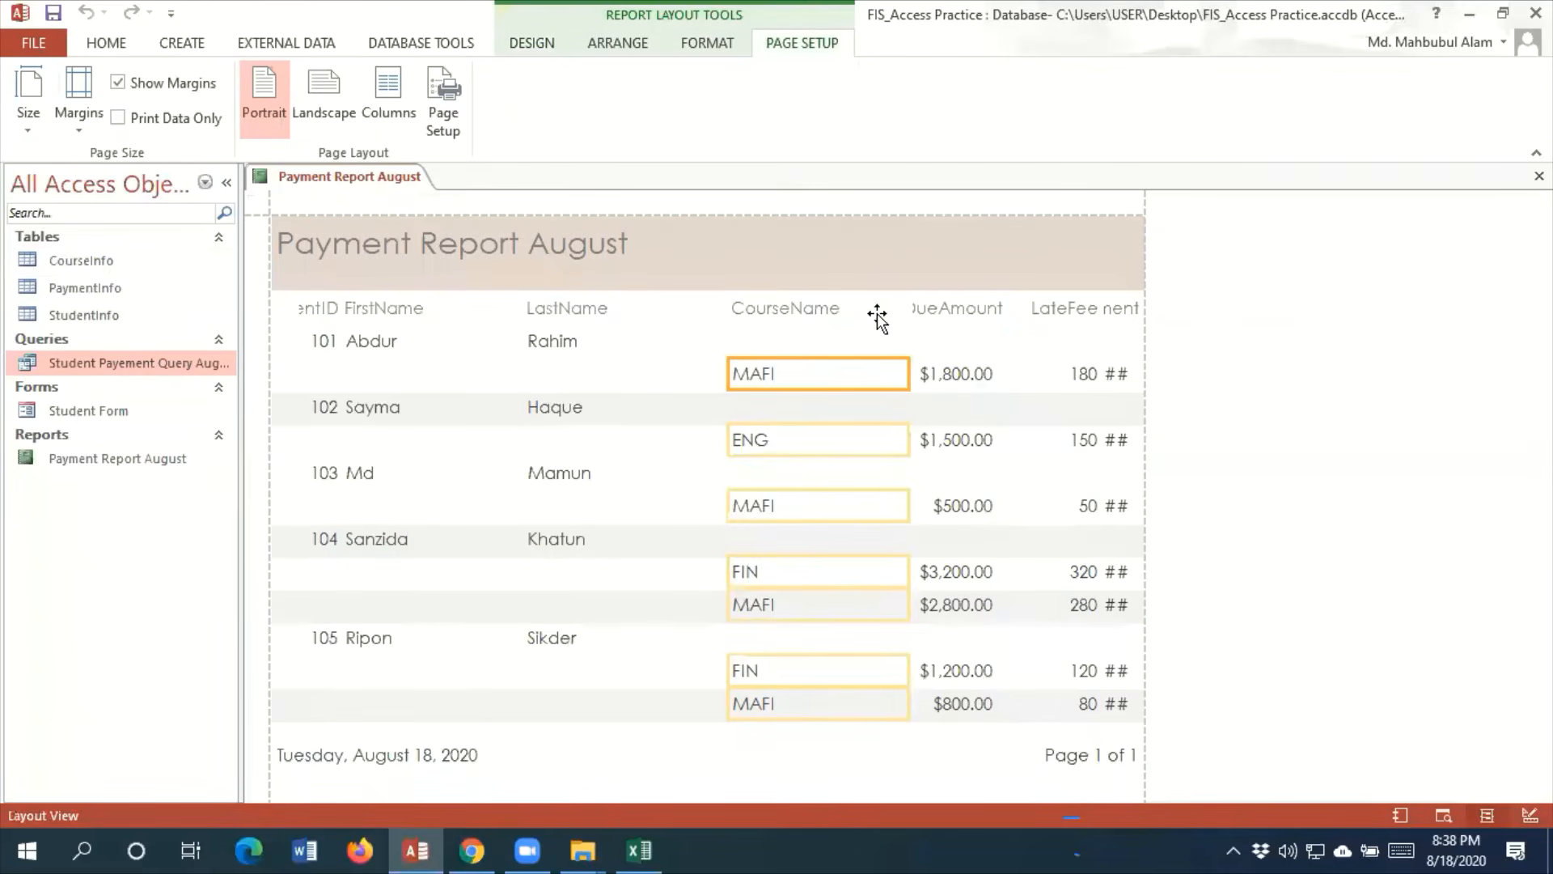
# Apply the Office theme to the report
pyautogui.click(497, 261)
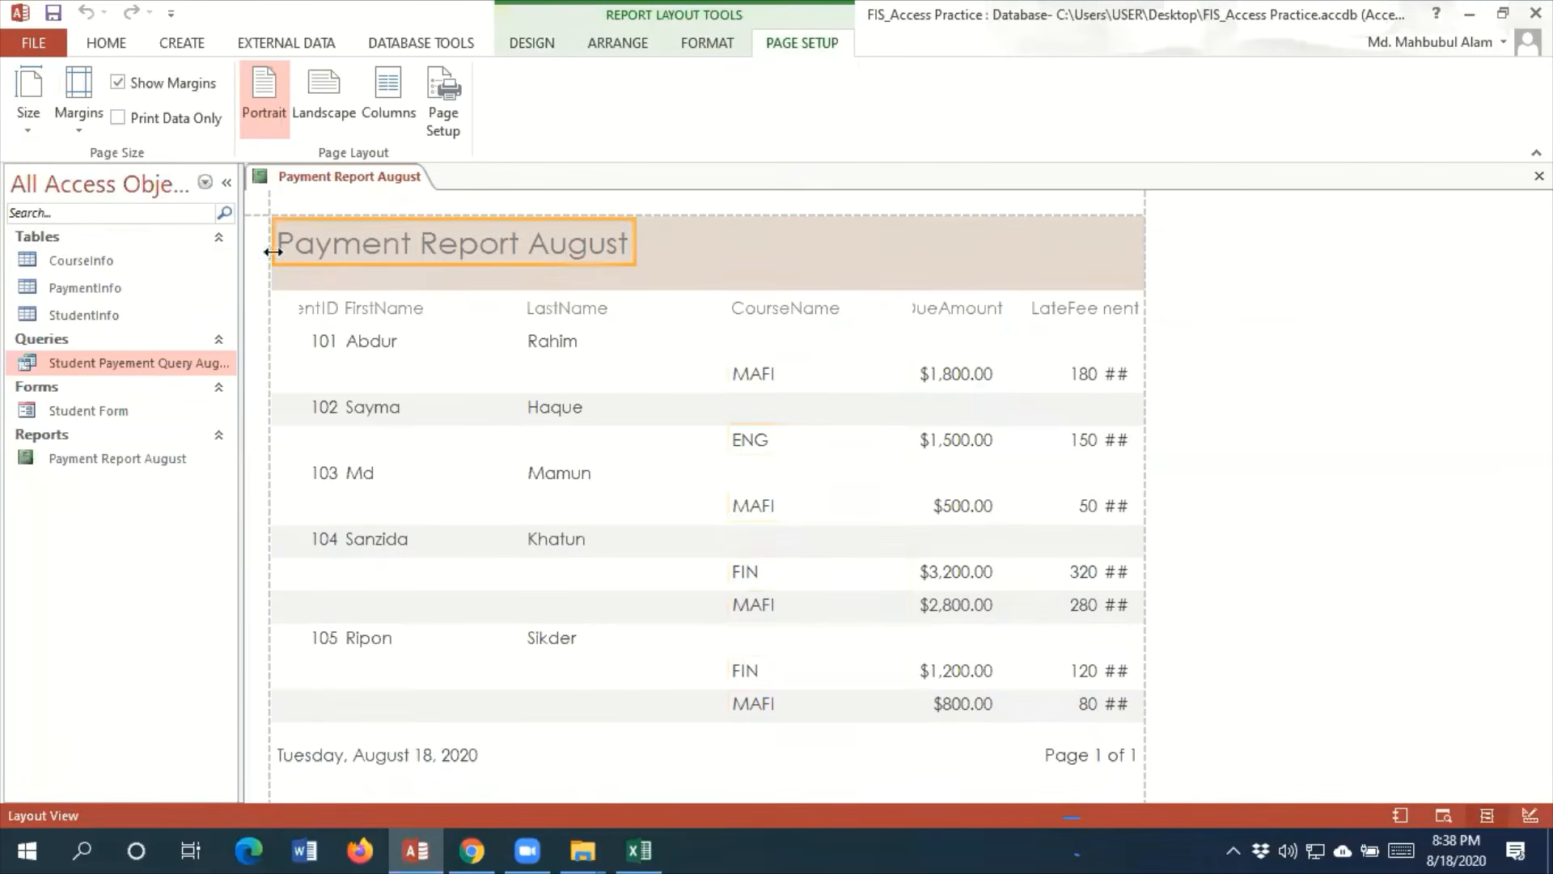
pyautogui.click(553, 47)
pyautogui.click(88, 104)
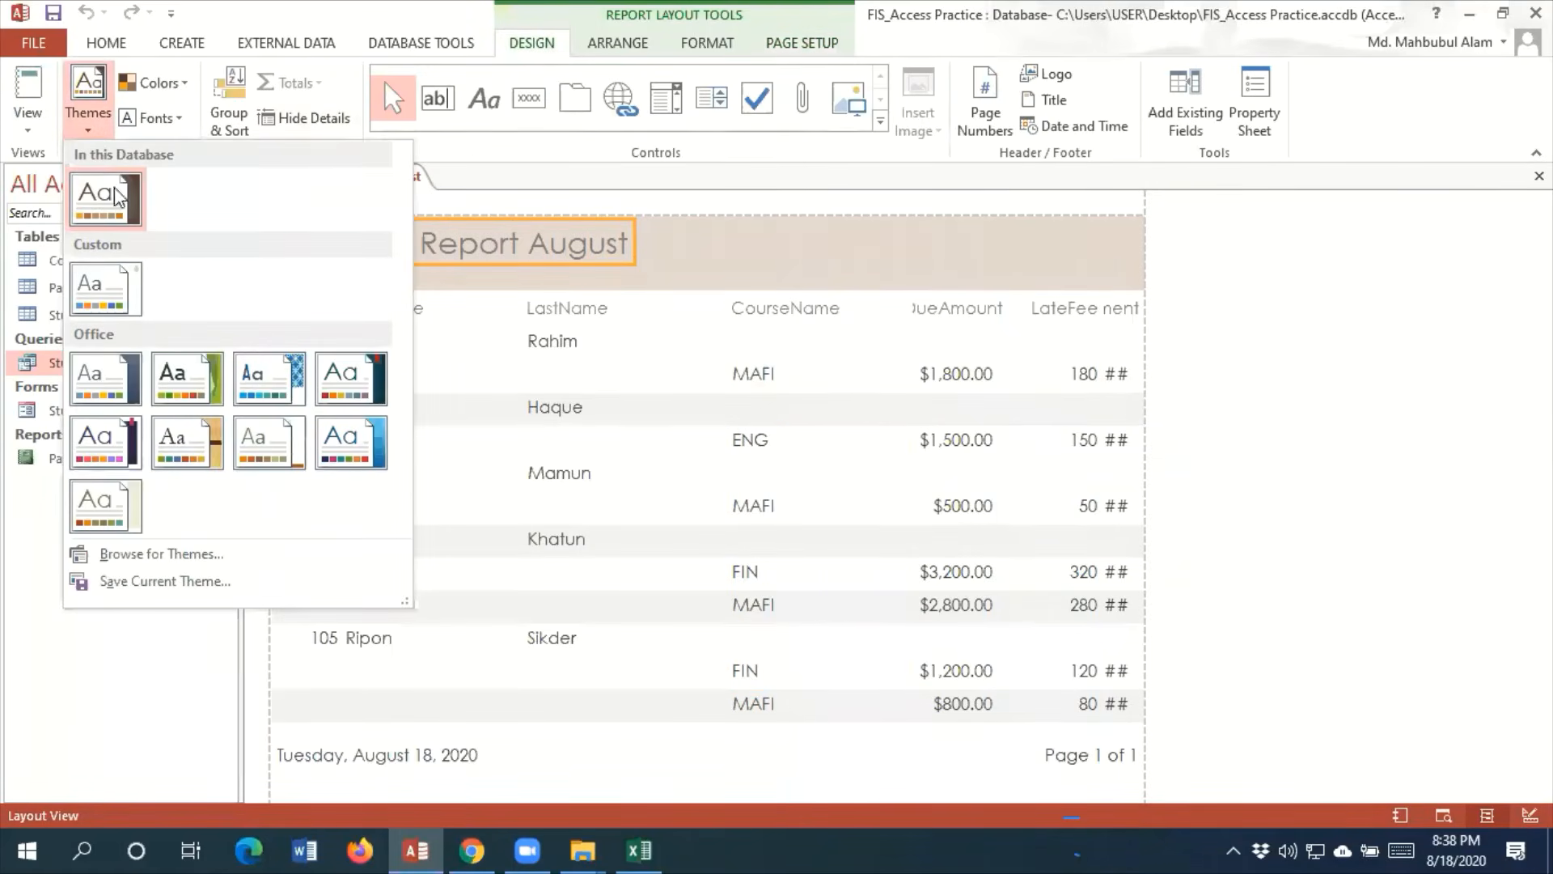
pyautogui.click(126, 396)
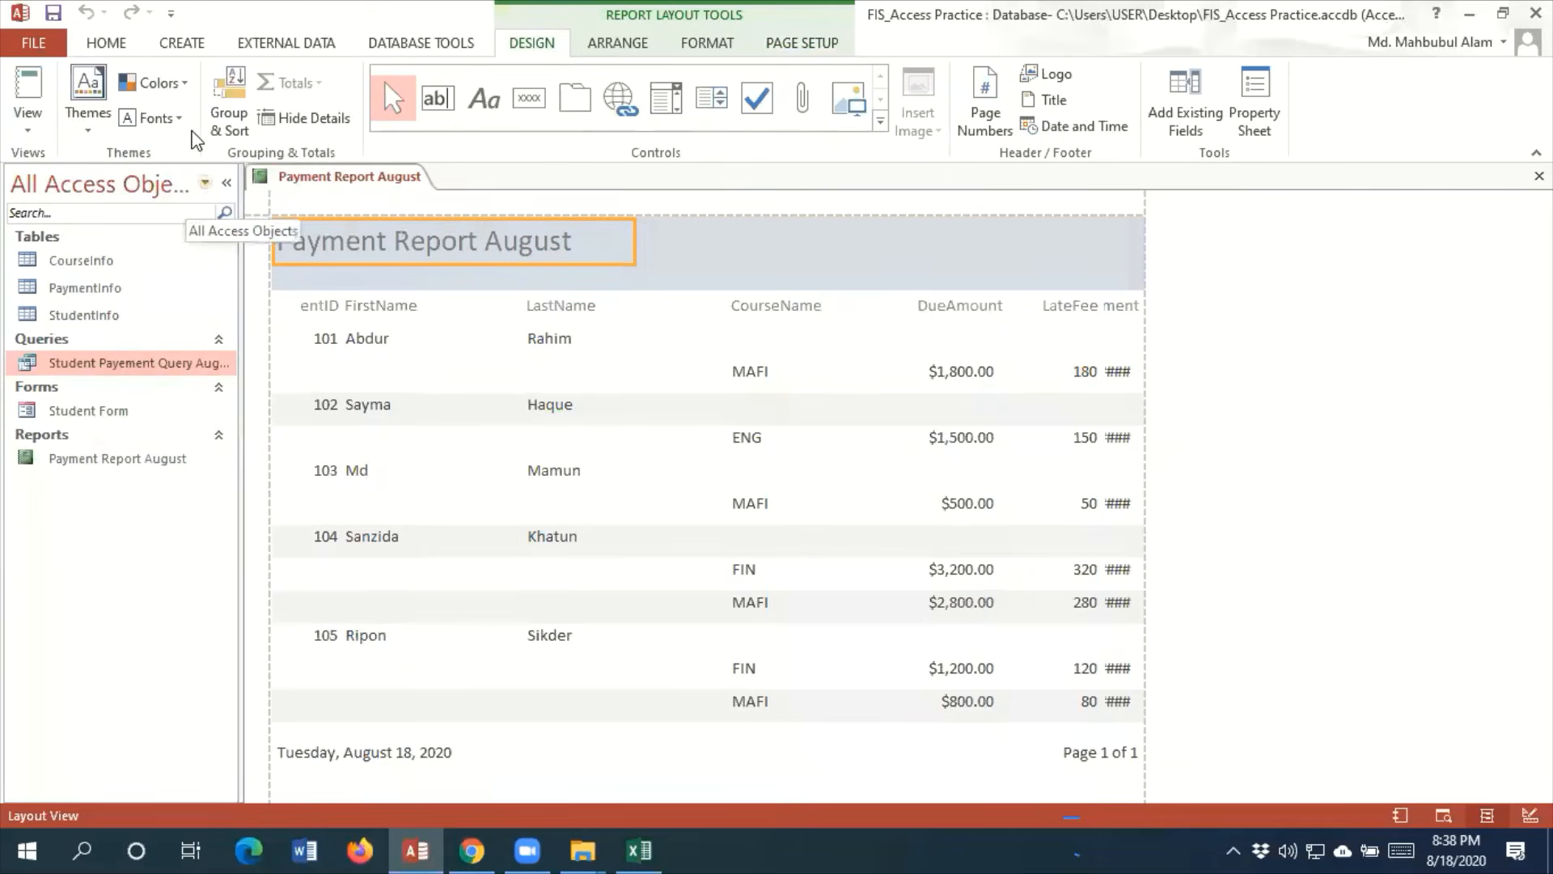
# Try the Yellow colour scheme on the report, and set its theme colours to Violet II
pyautogui.click(192, 83)
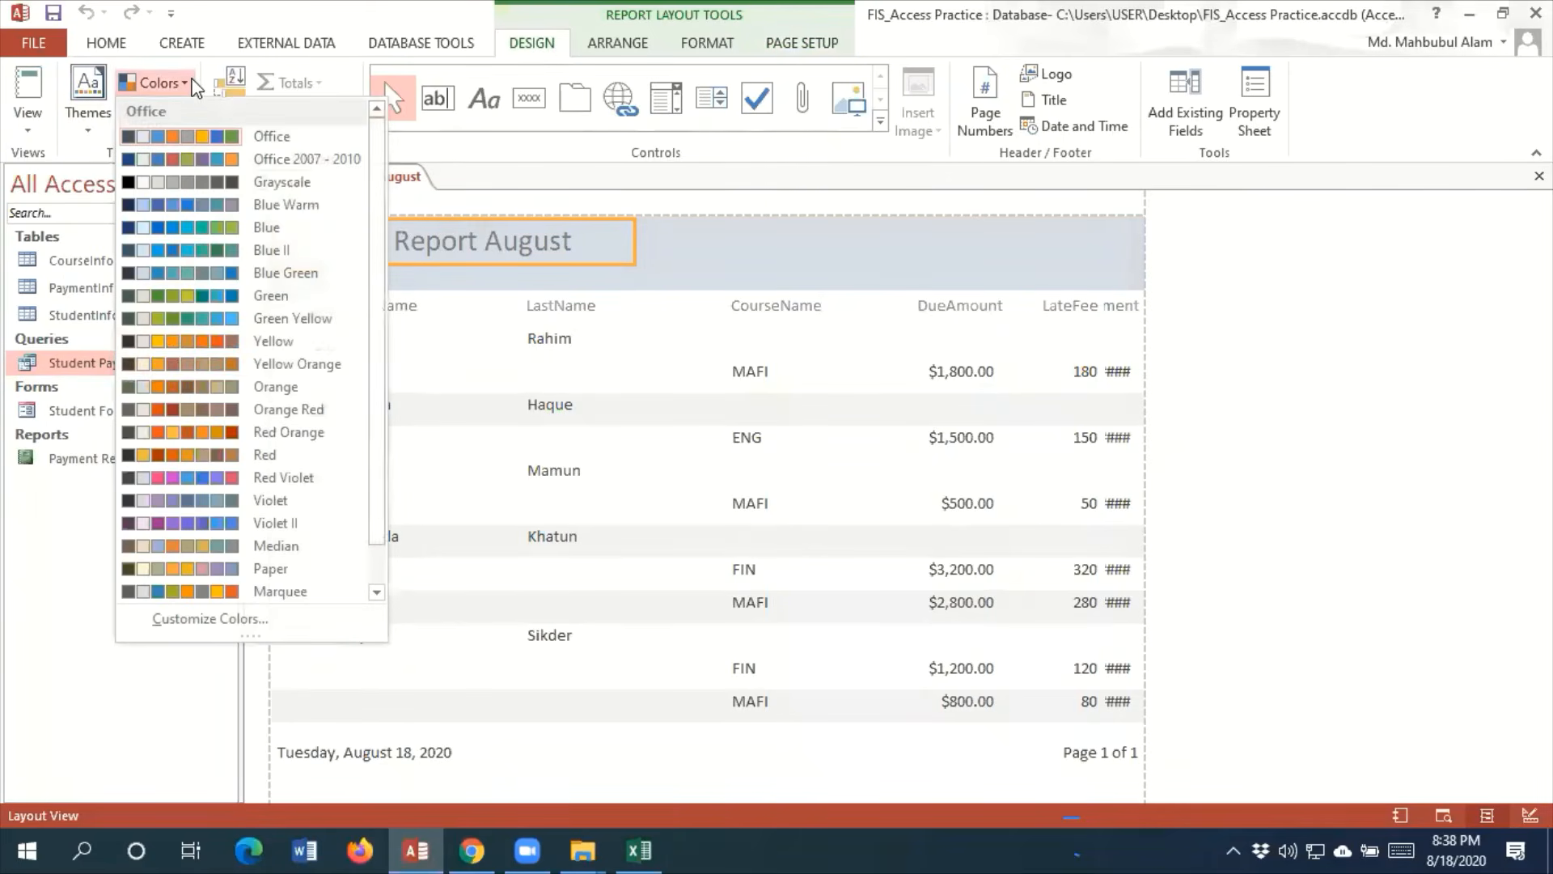
pyautogui.click(194, 346)
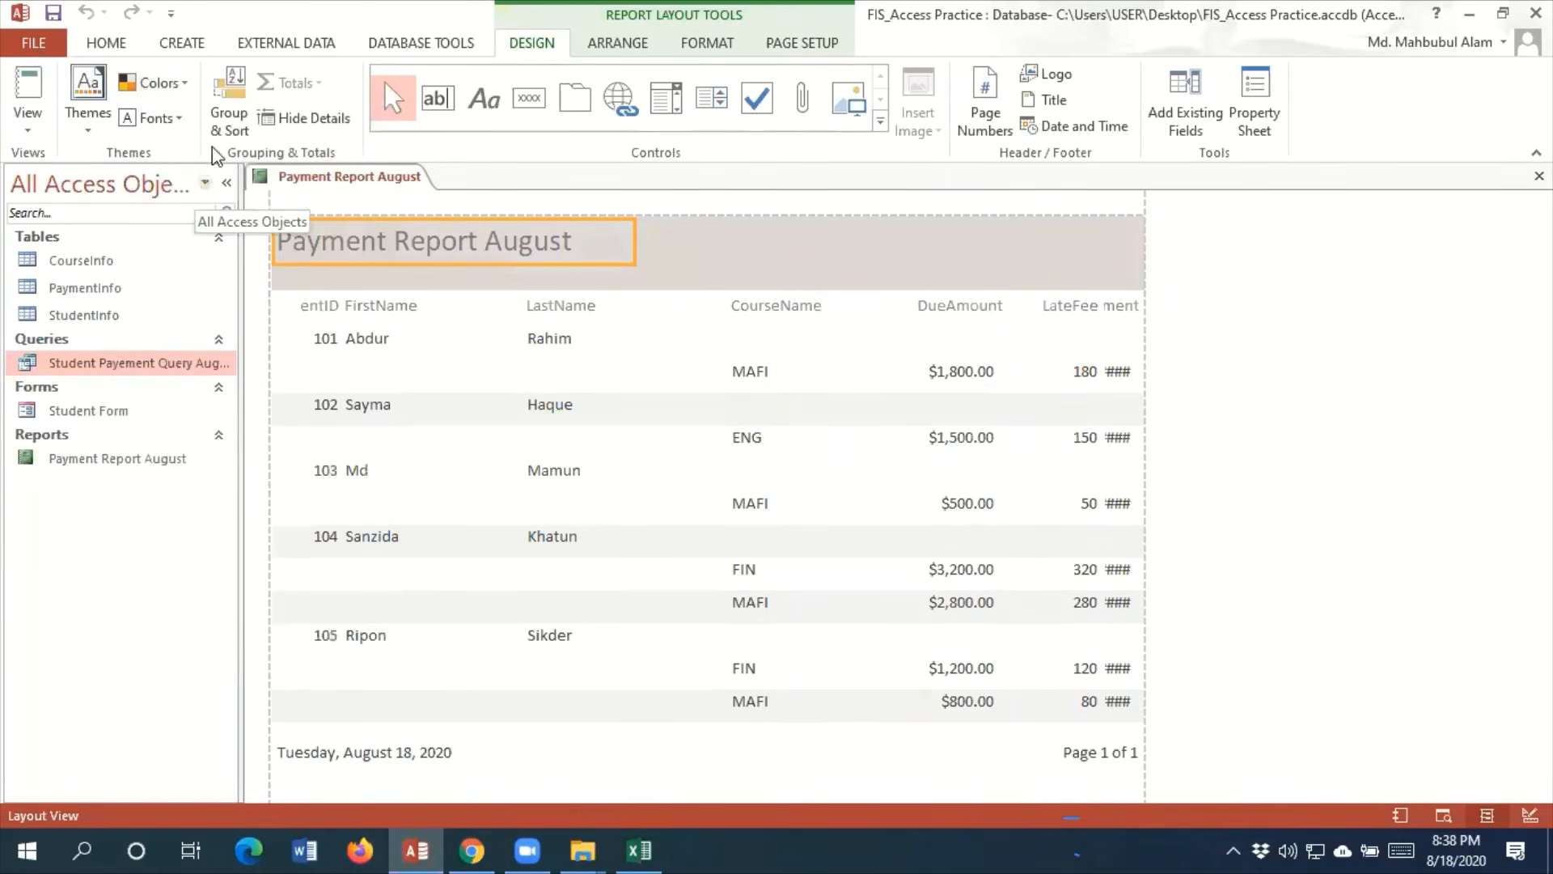
pyautogui.click(154, 83)
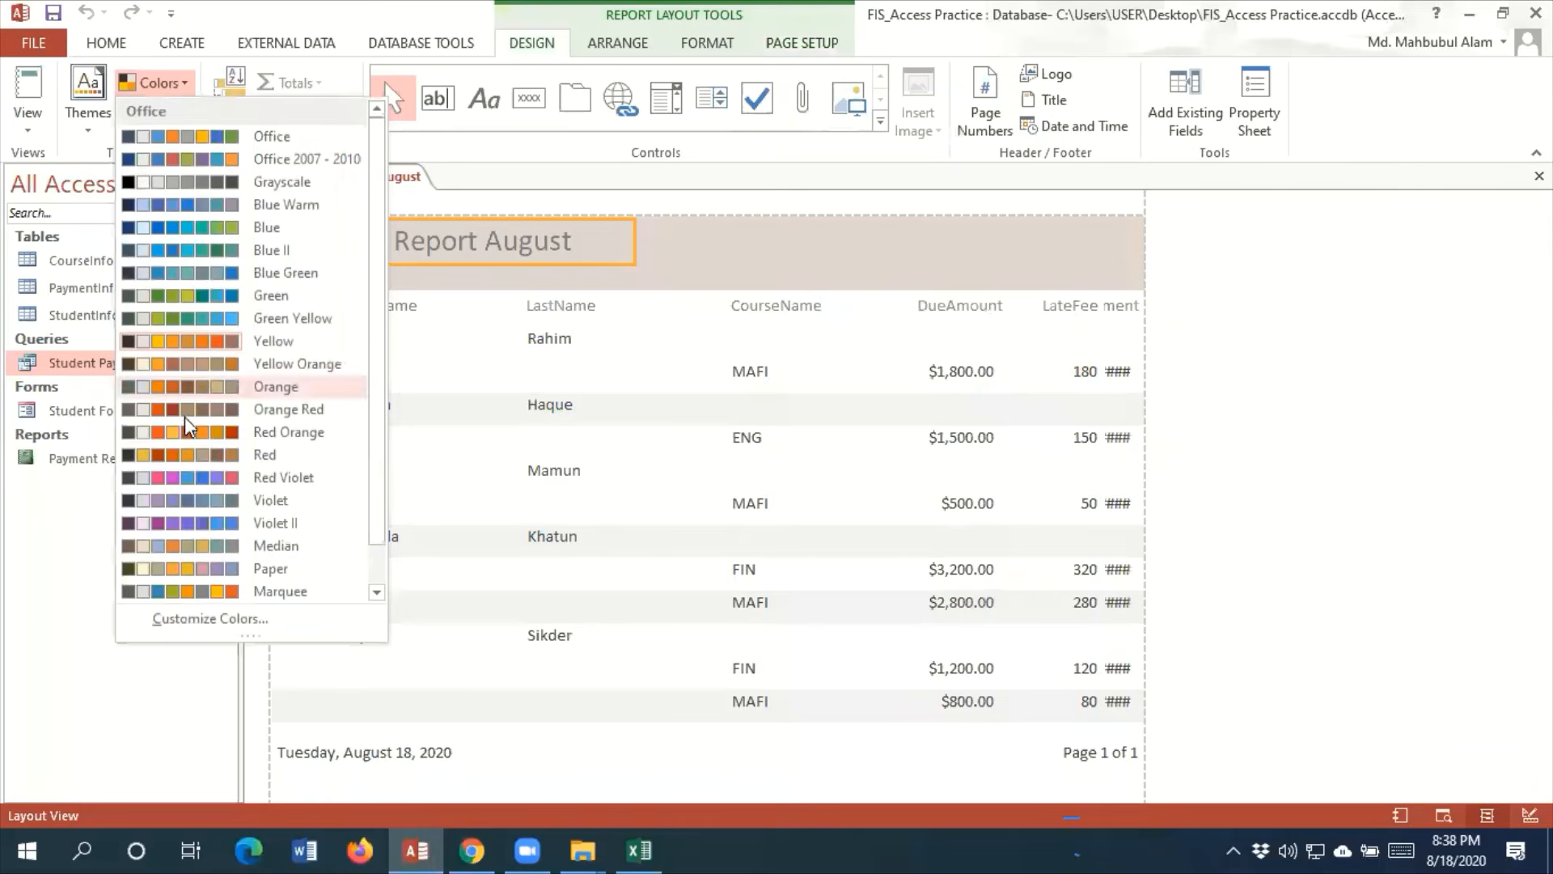
pyautogui.click(200, 524)
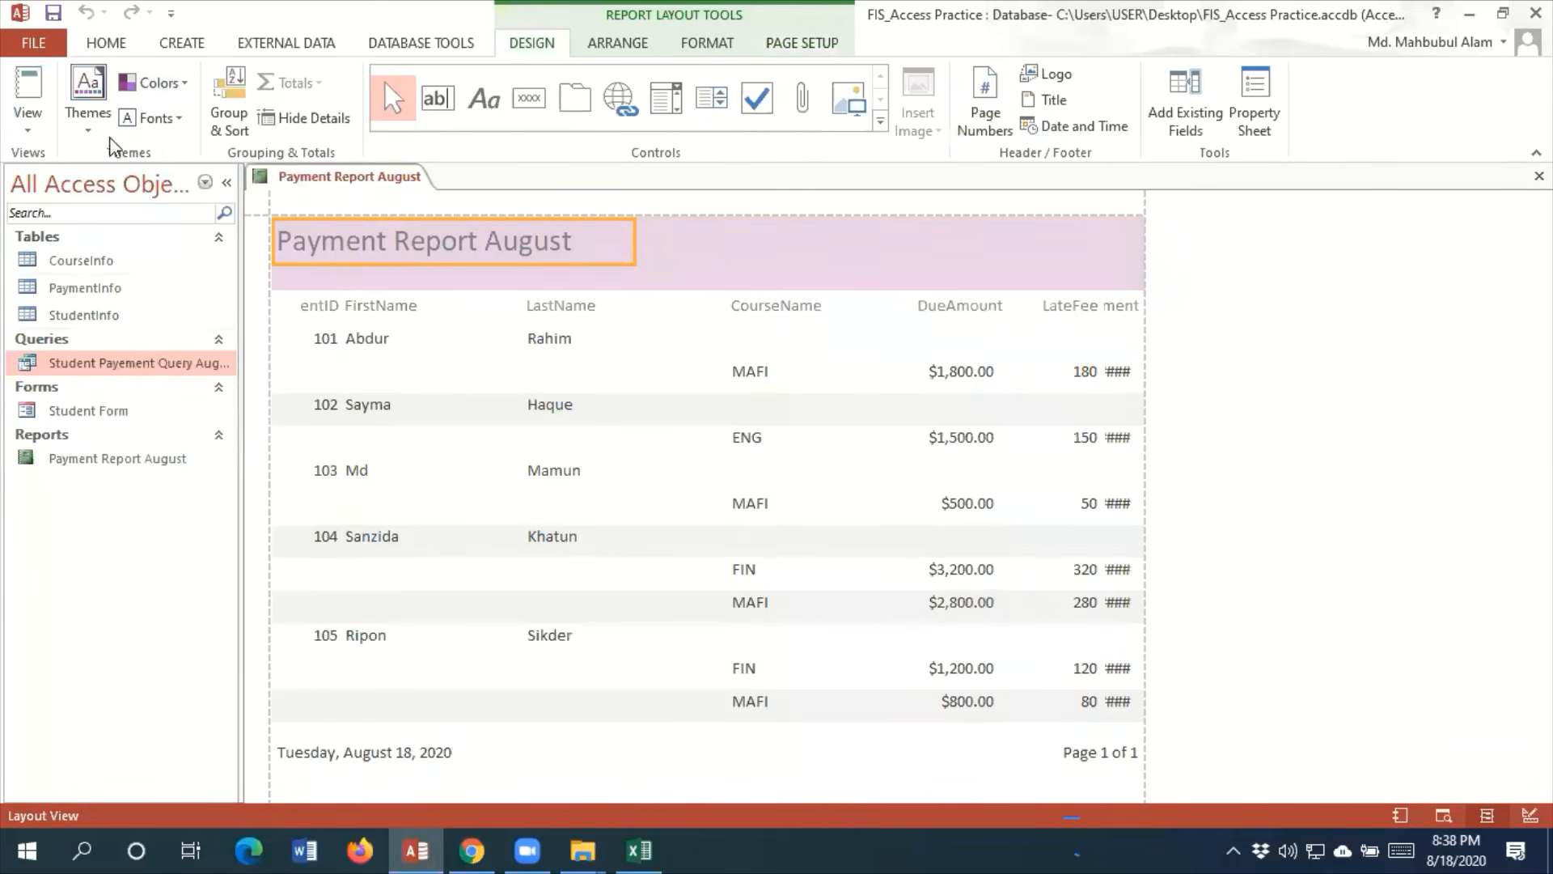
# Change the report's theme fonts to Tw Cen MT
pyautogui.click(173, 118)
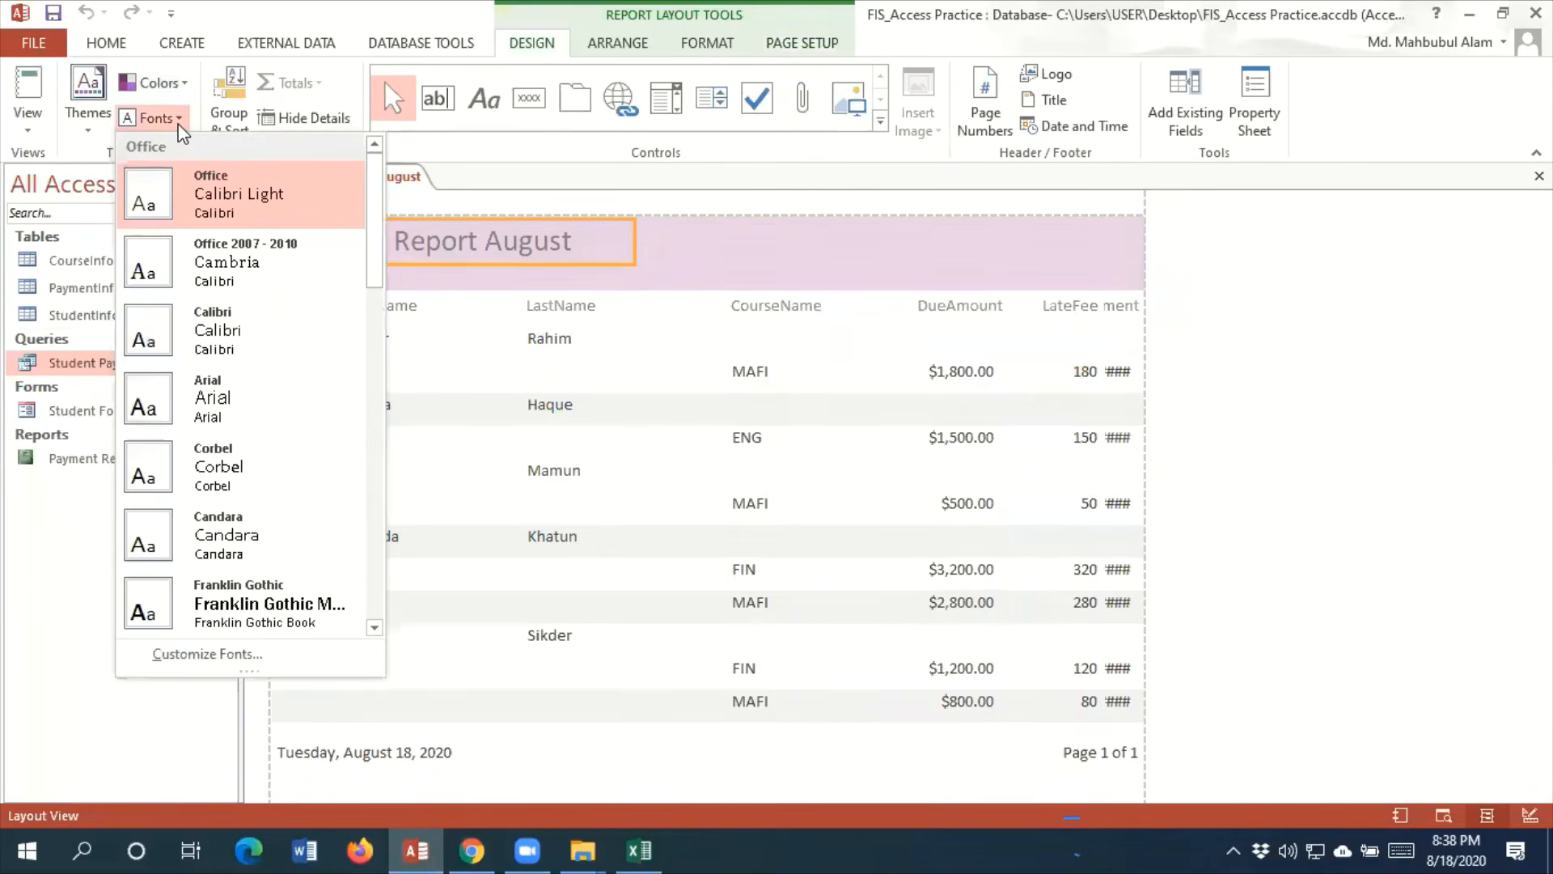
pyautogui.scroll(-3, 183, 377)
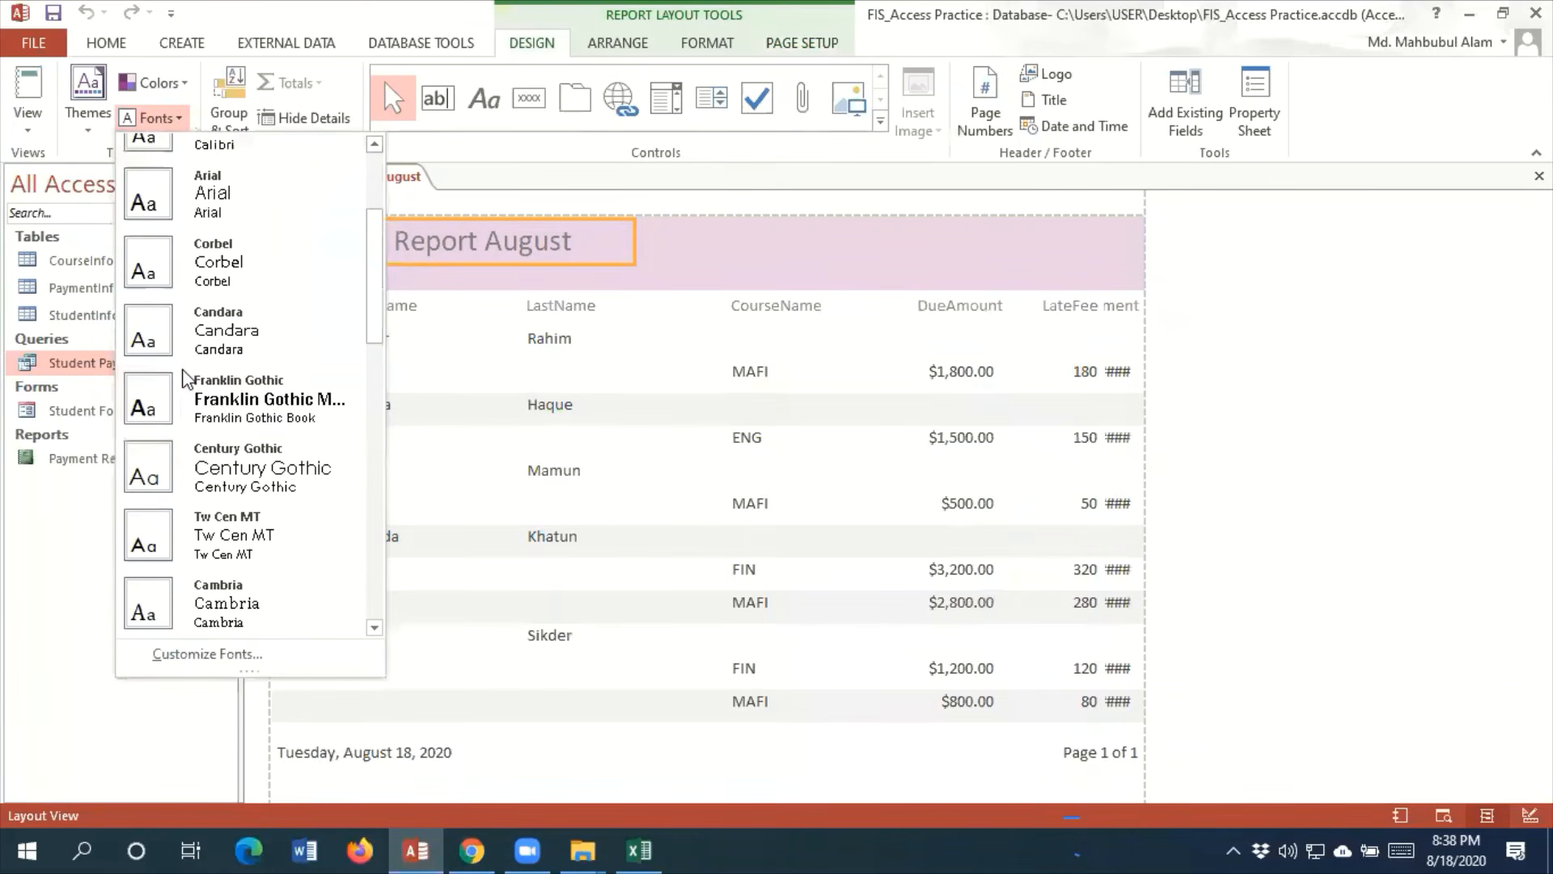
pyautogui.click(257, 542)
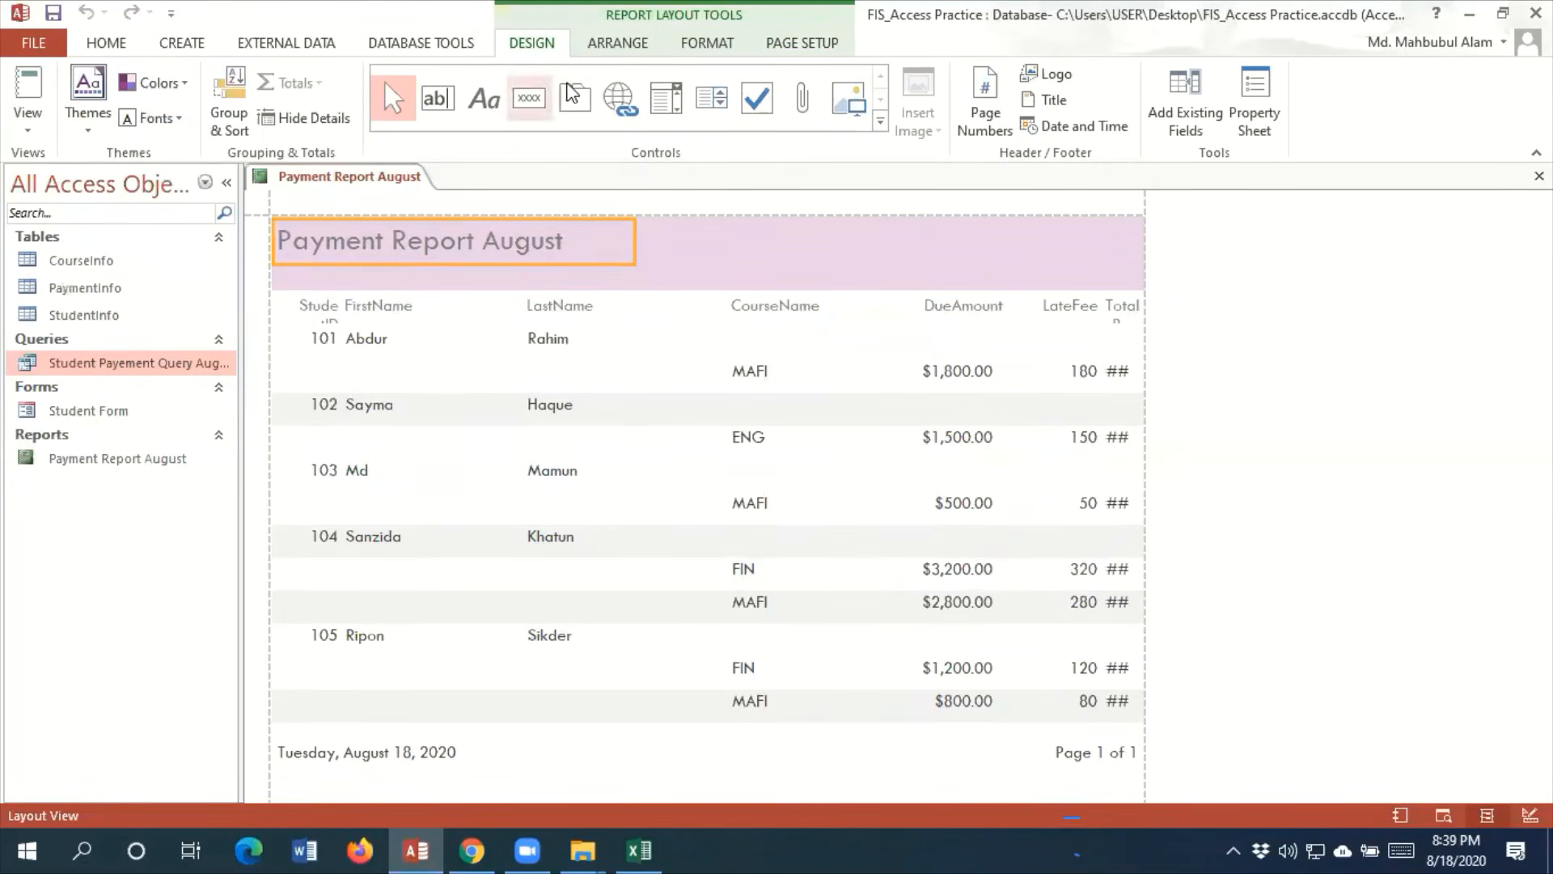
# Make the Payment Report August title bold and red, and widen its text box slightly
pyautogui.click(115, 42)
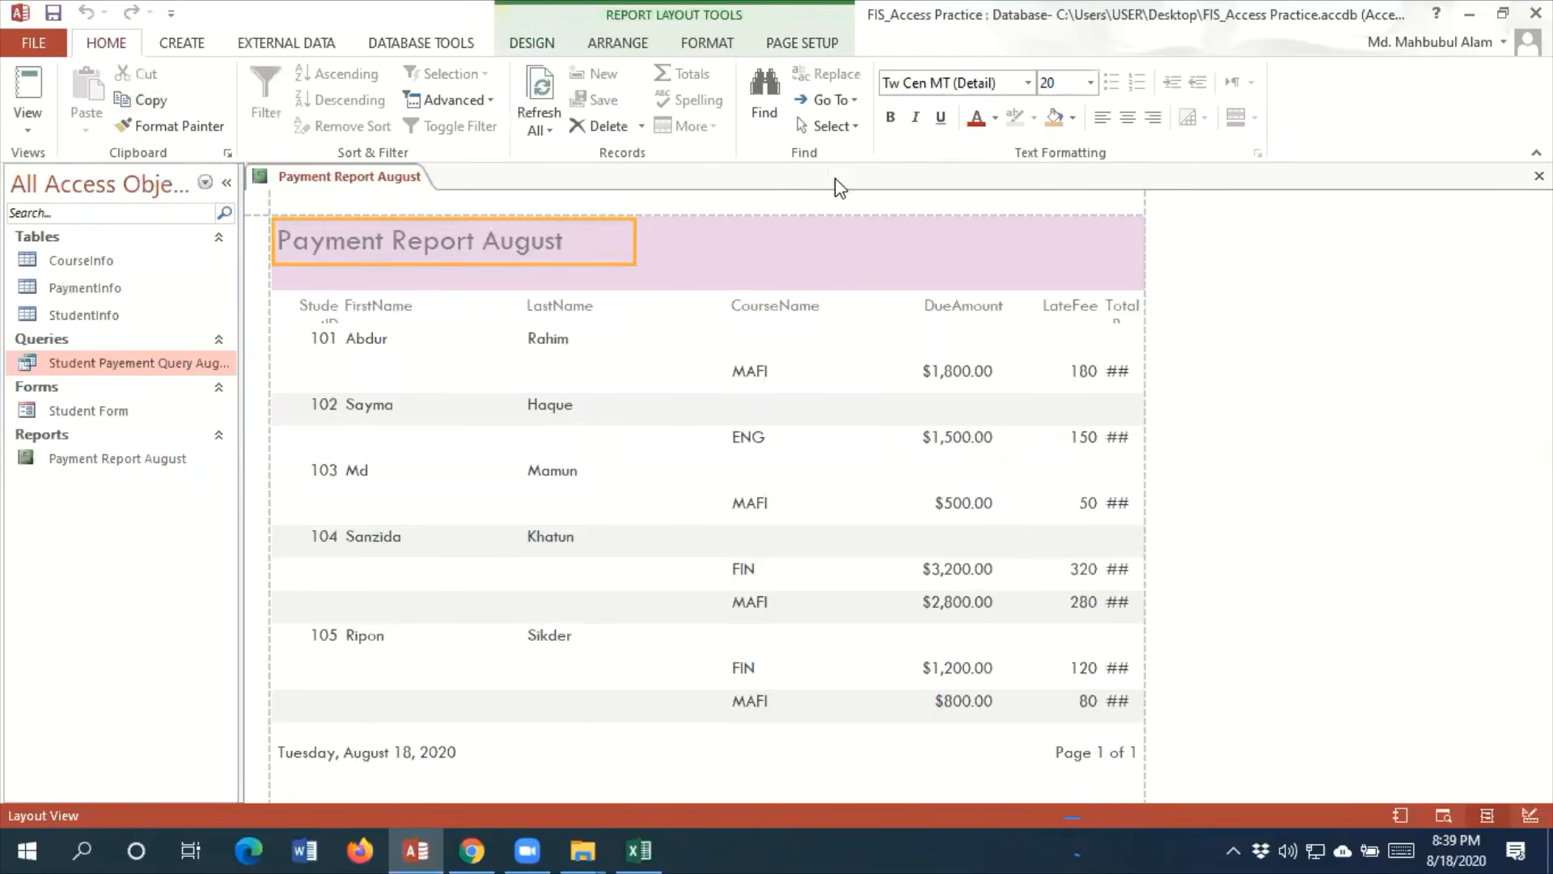
pyautogui.click(890, 117)
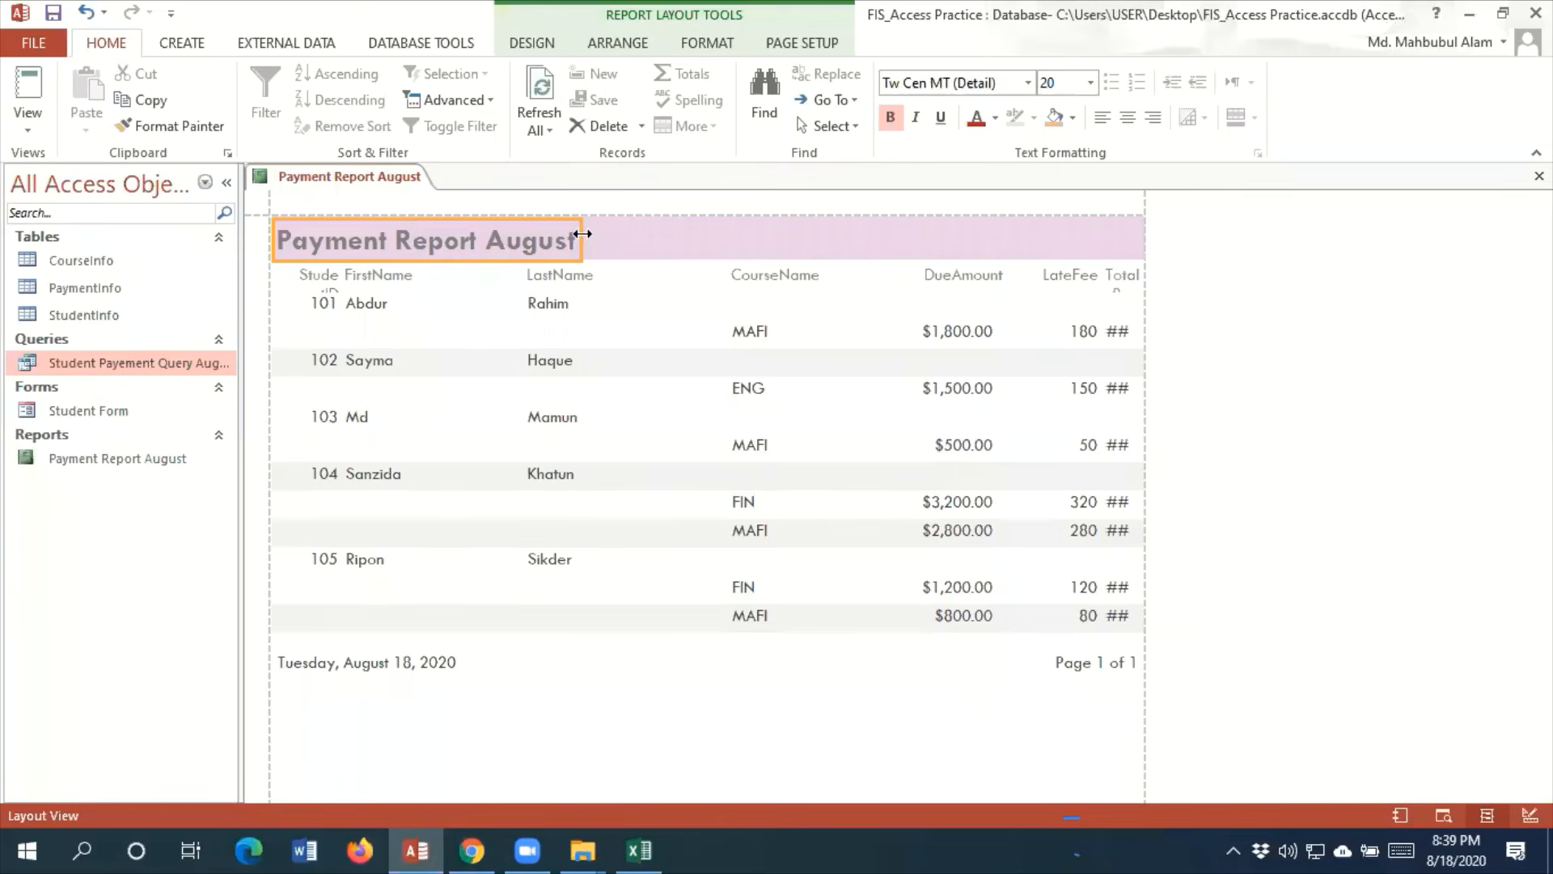
pyautogui.moveTo(583, 236); pyautogui.dragTo(609, 236)
pyautogui.click(995, 117)
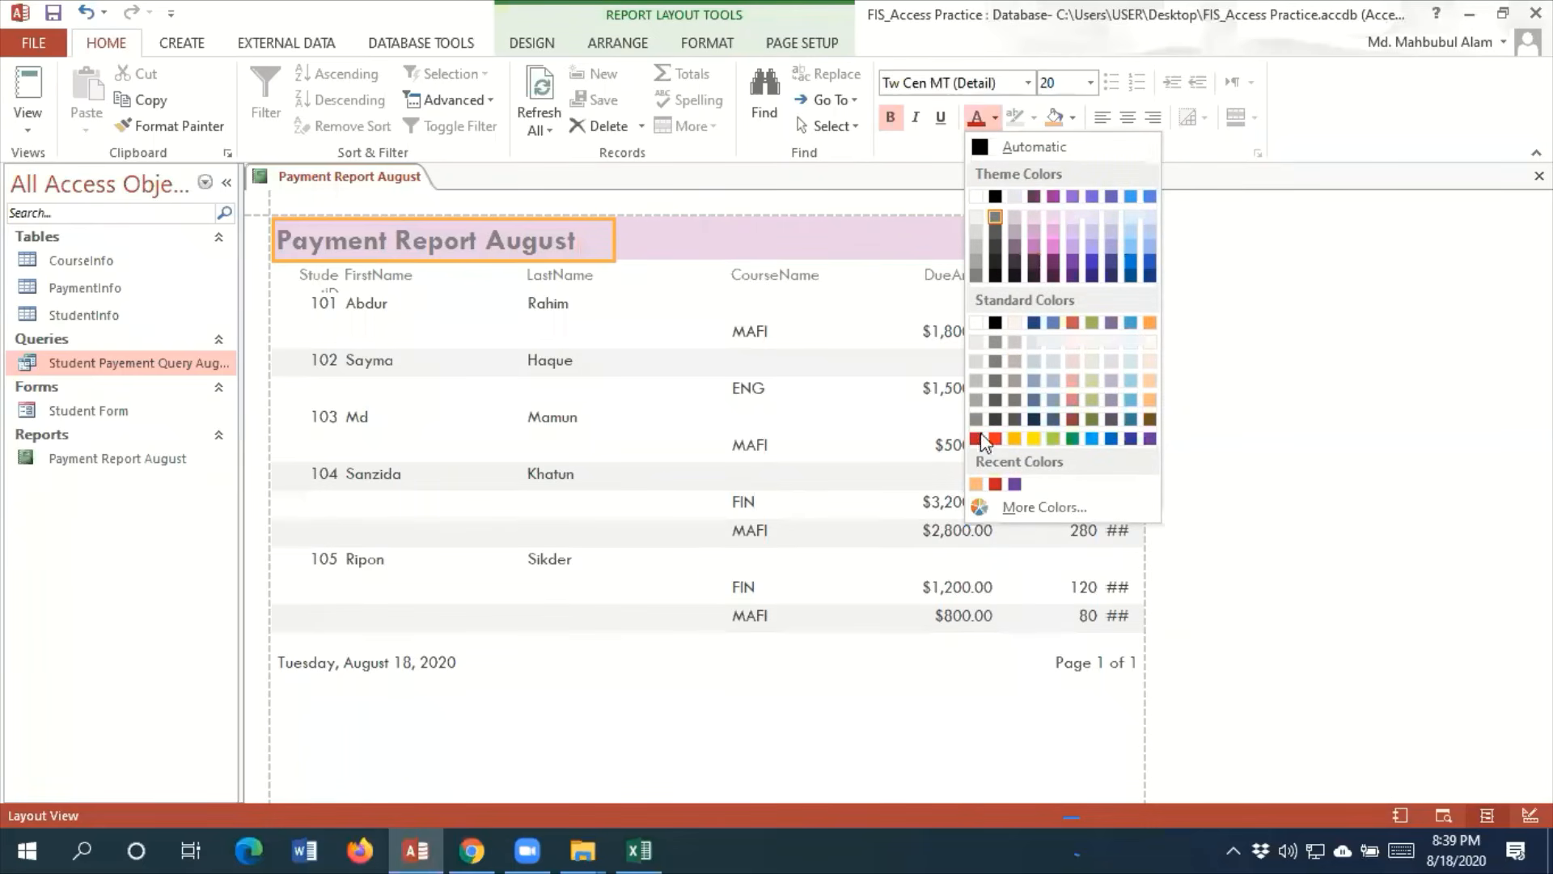
pyautogui.click(995, 484)
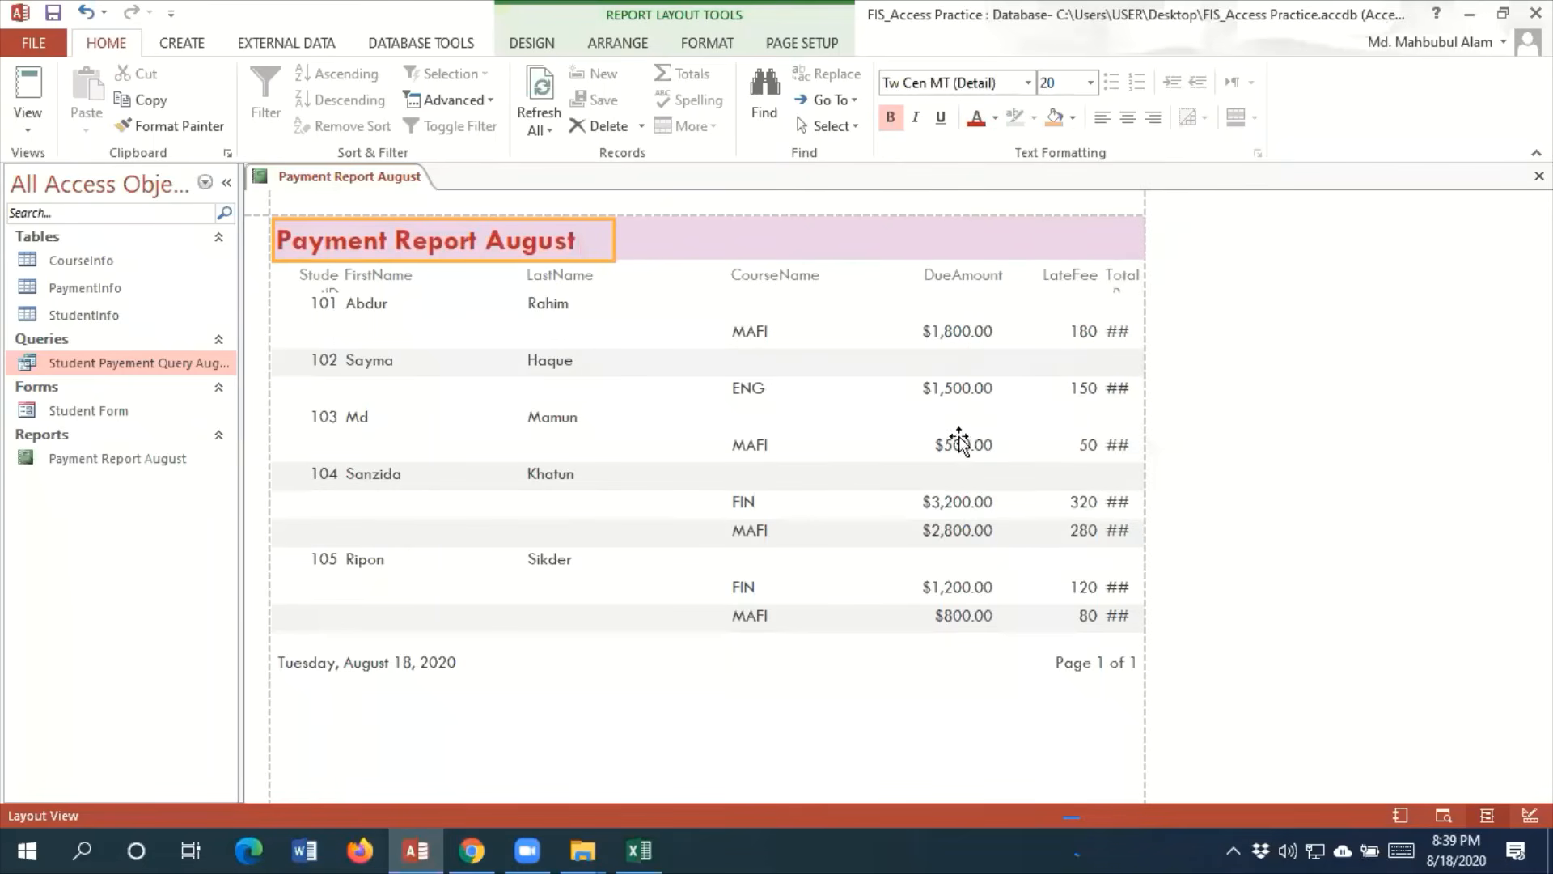
pyautogui.click(816, 251)
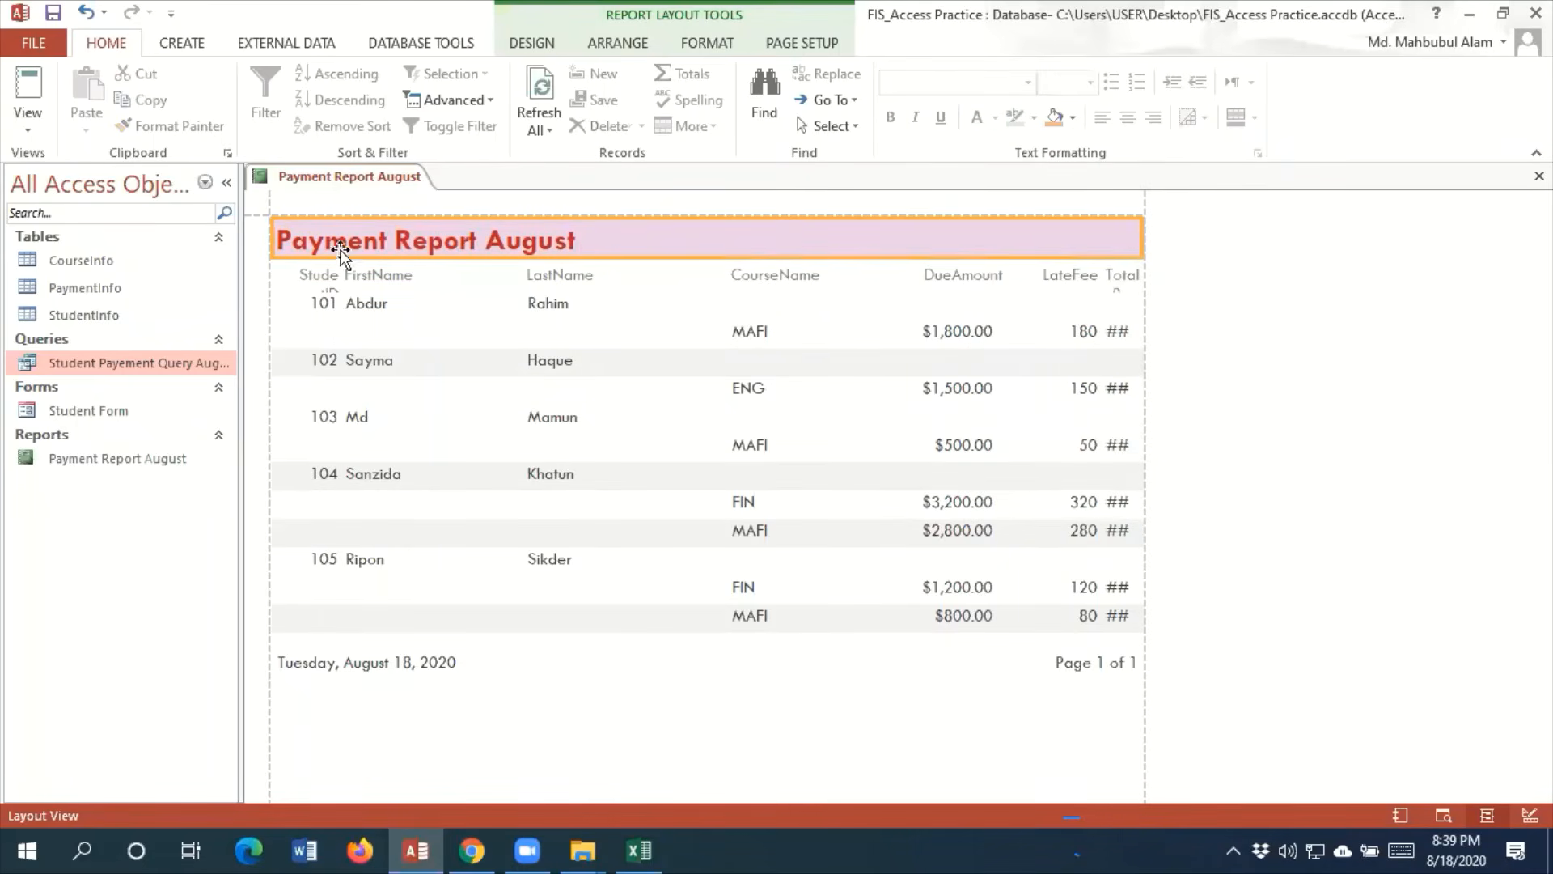
# Relabel the FirstName heading as First Name and move the left edges of the heading and its values to the right
pyautogui.click(358, 278)
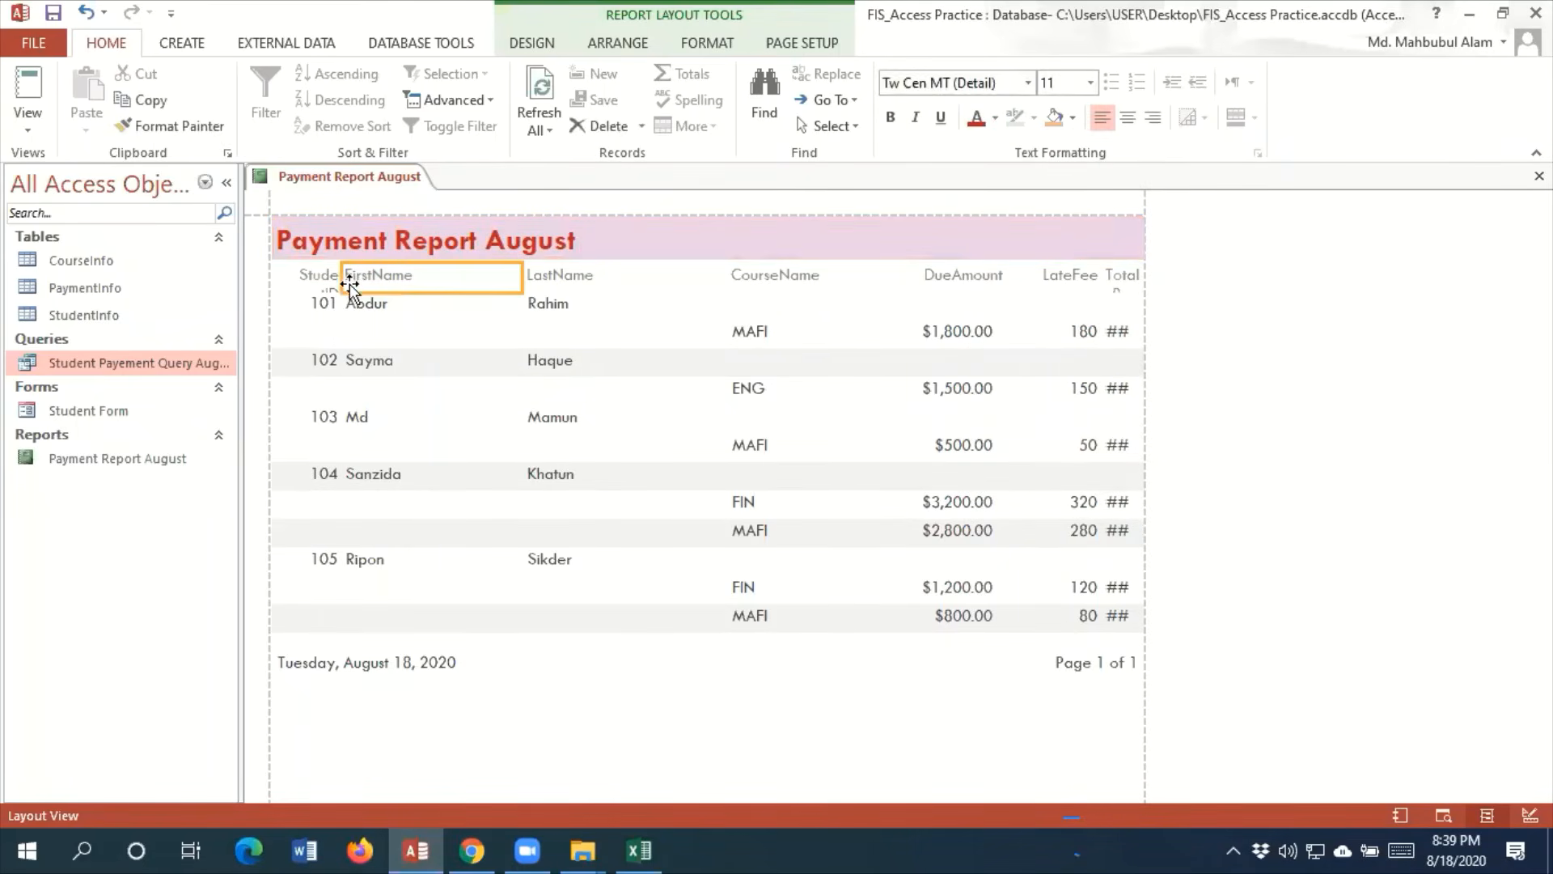
pyautogui.click(304, 281)
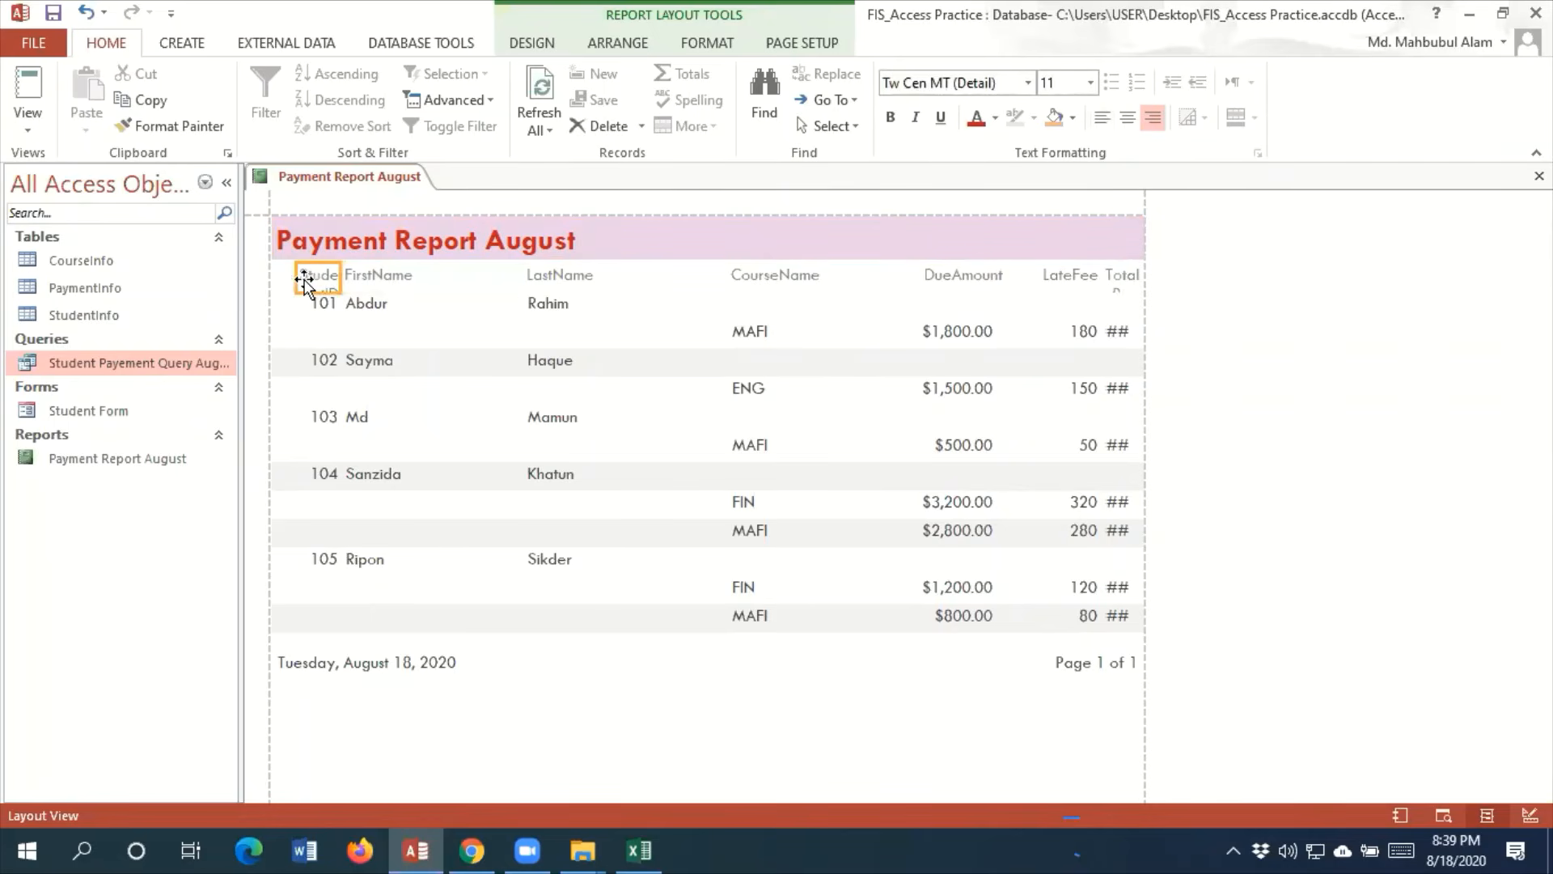
pyautogui.click(368, 279)
pyautogui.moveTo(343, 277); pyautogui.dragTo(381, 277)
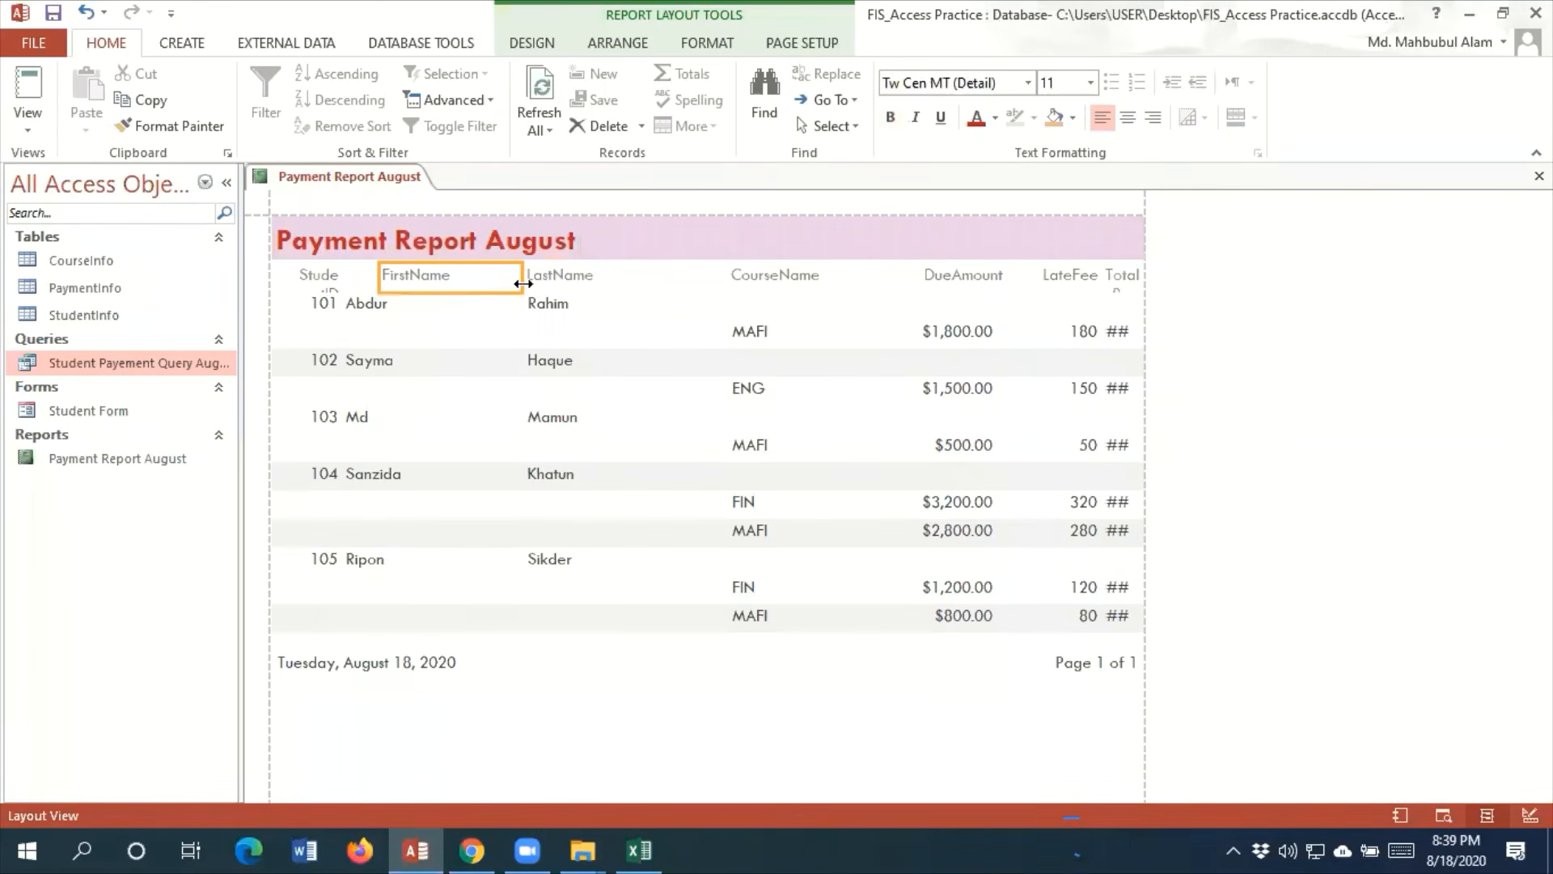
pyautogui.doubleClick(419, 277)
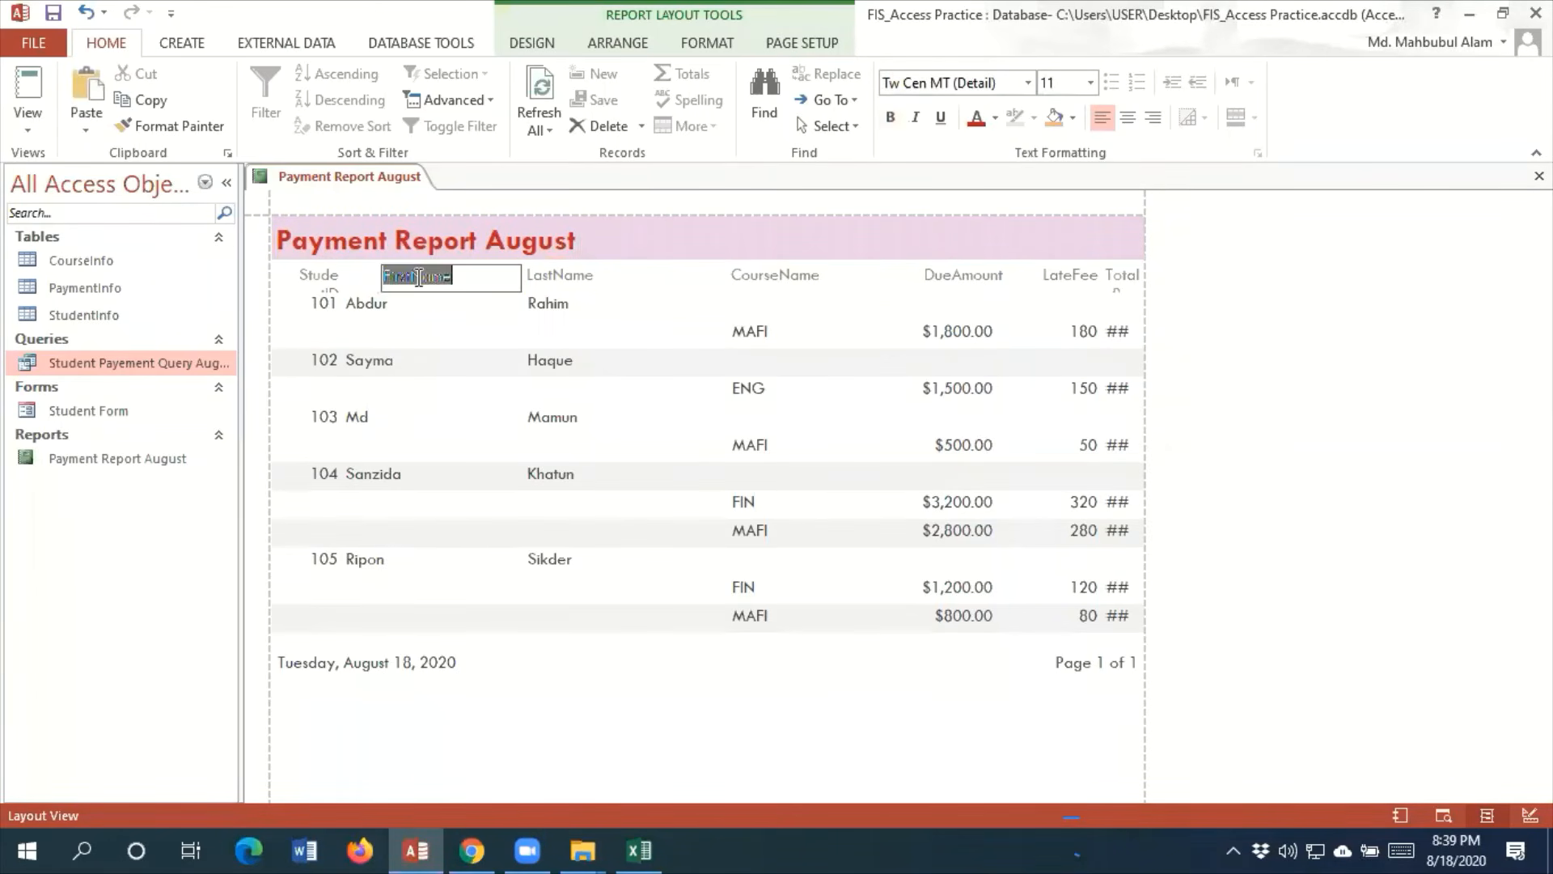
pyautogui.click(419, 276)
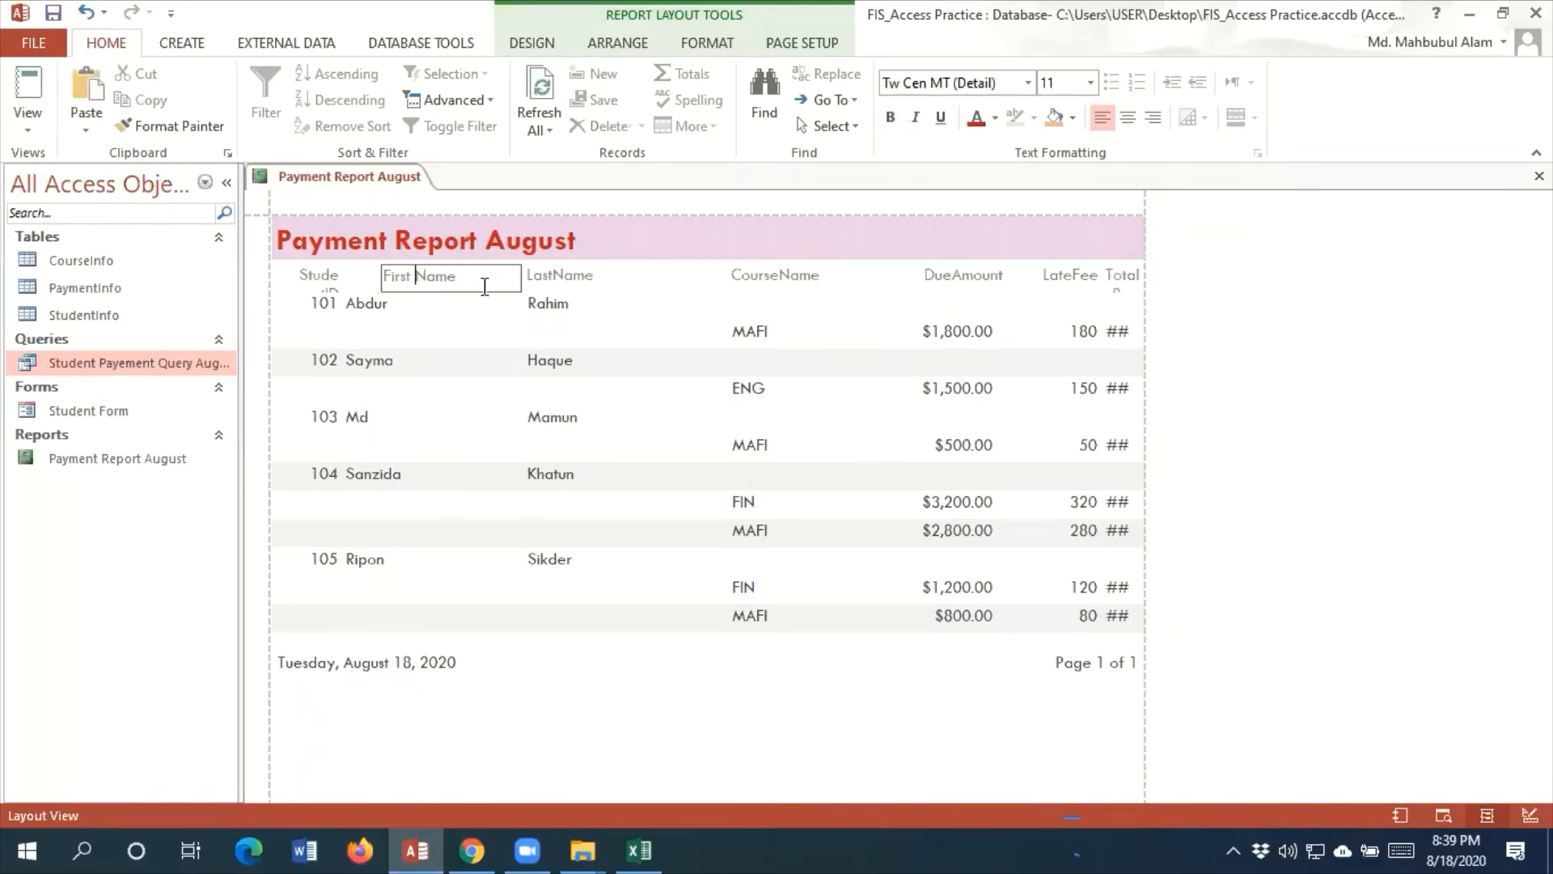
pyautogui.click(345, 303)
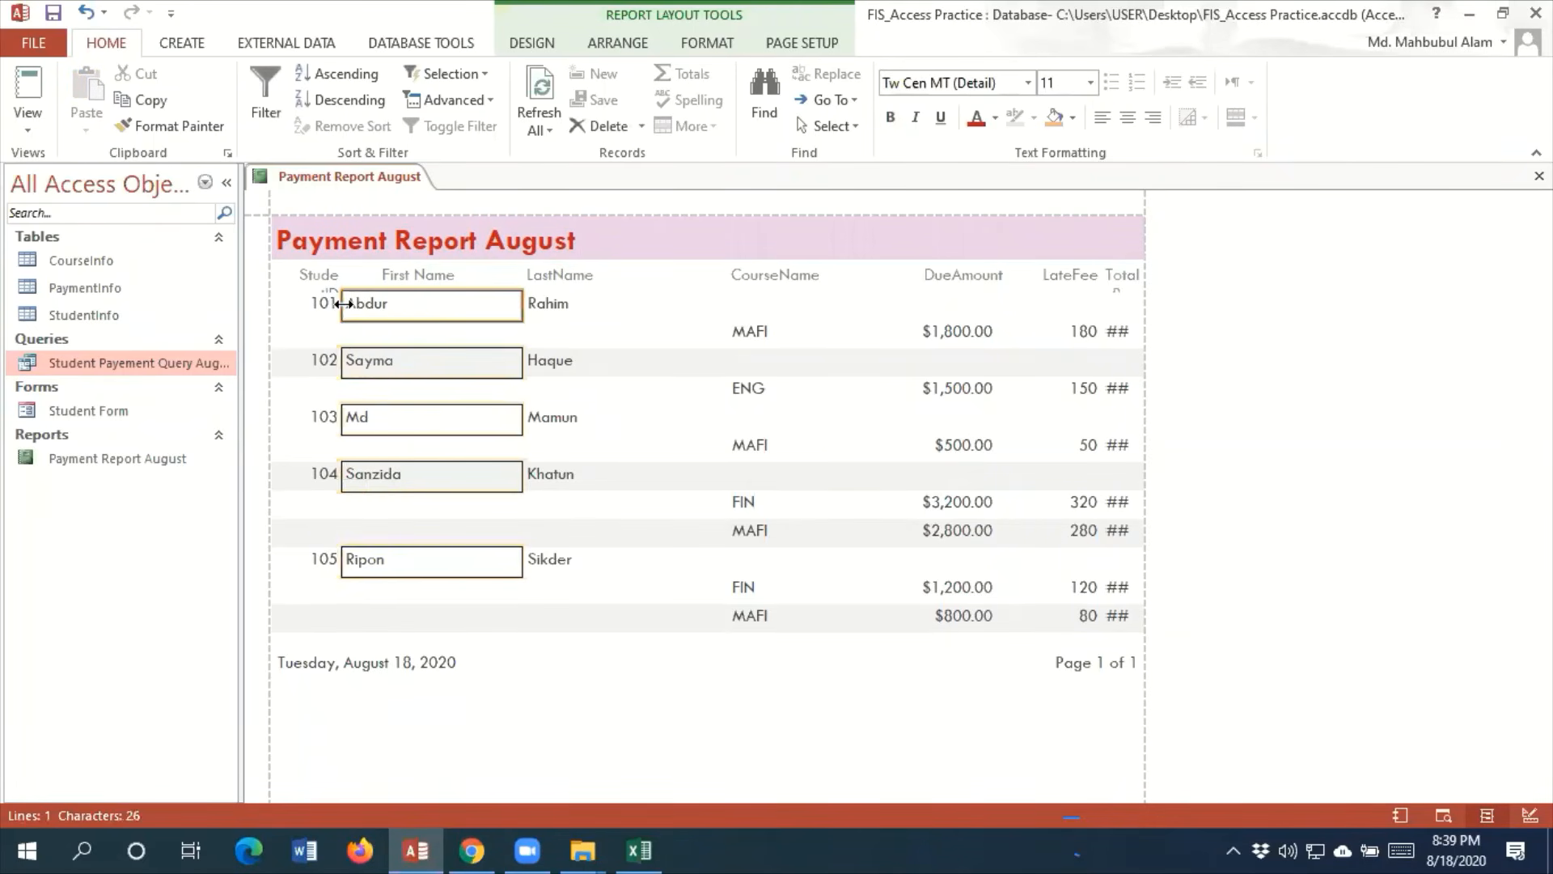
pyautogui.moveTo(345, 303); pyautogui.dragTo(373, 279)
# Relabel the StudentID heading as Student ID, and make the Student ID and First Name headings bold
pyautogui.click(322, 279)
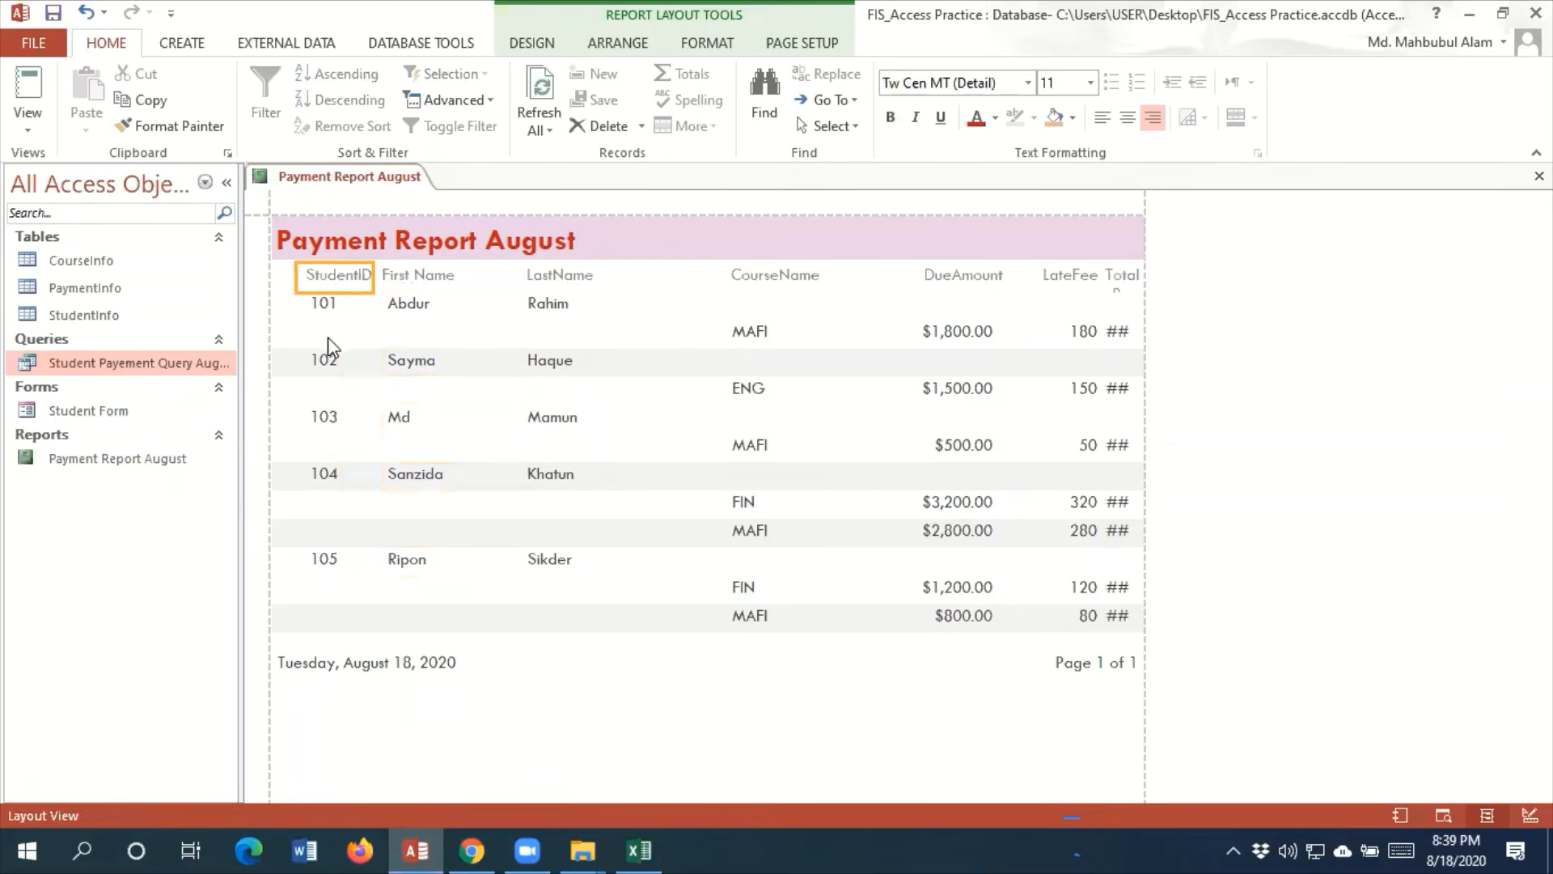
pyautogui.click(300, 277)
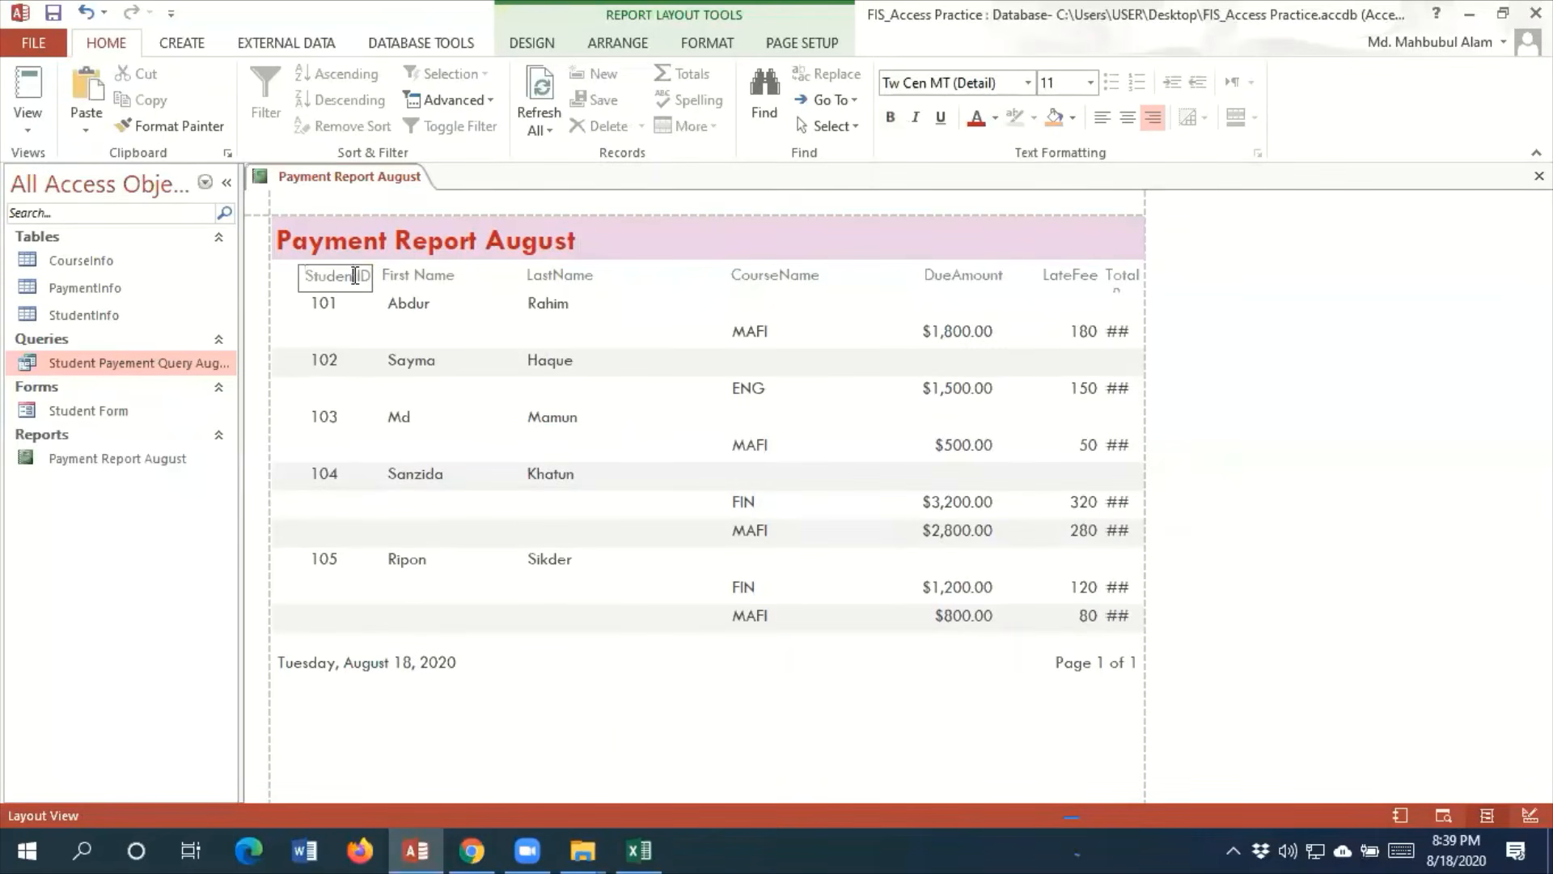
pyautogui.click(357, 277)
pyautogui.click(891, 116)
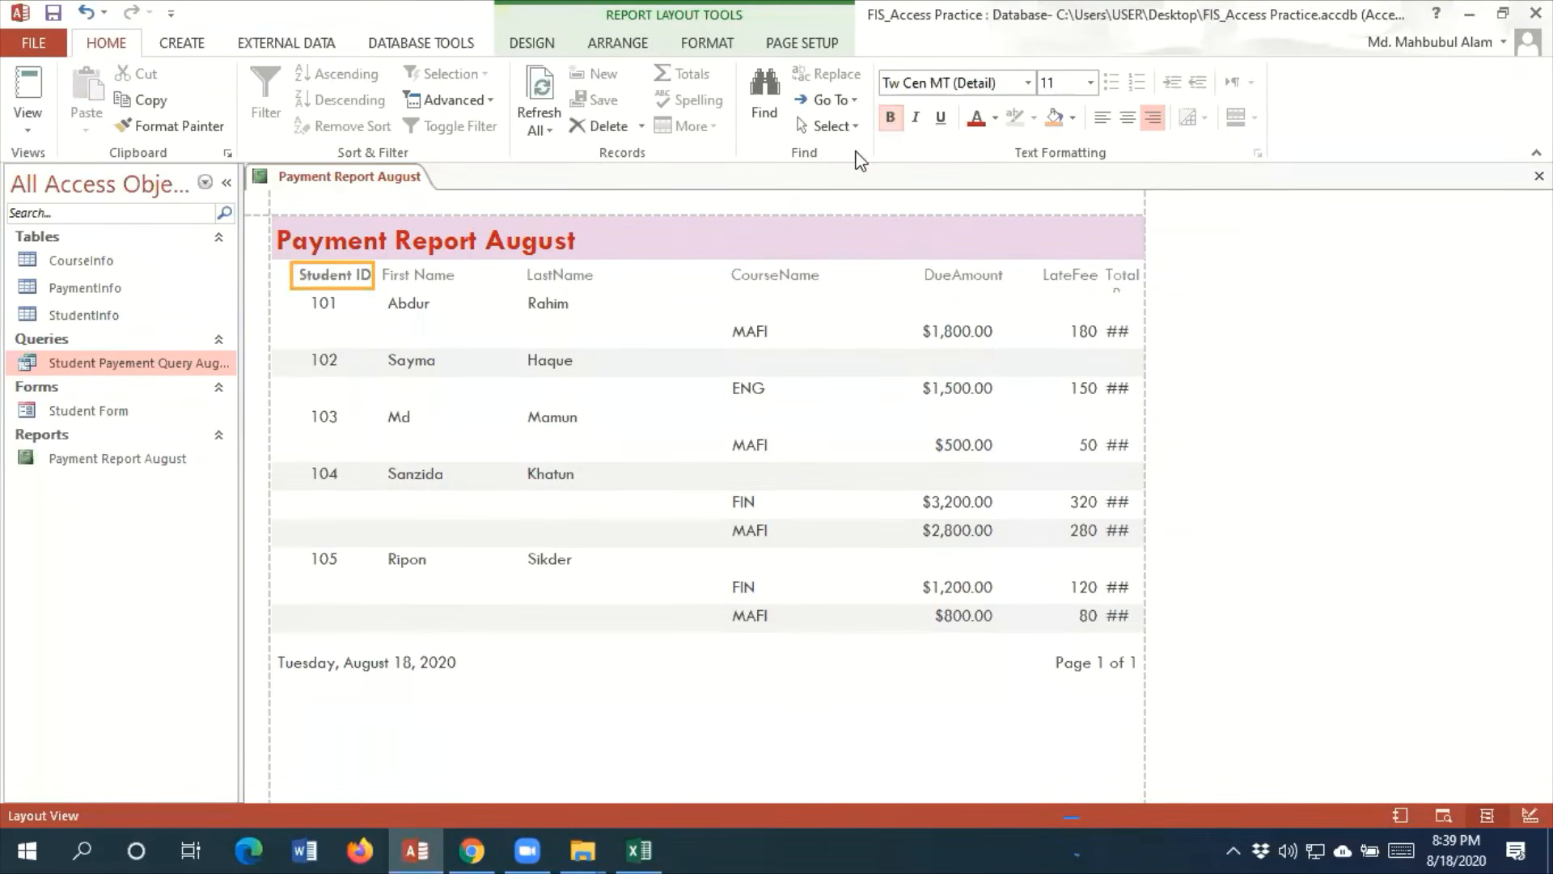
pyautogui.click(445, 275)
pyautogui.click(891, 117)
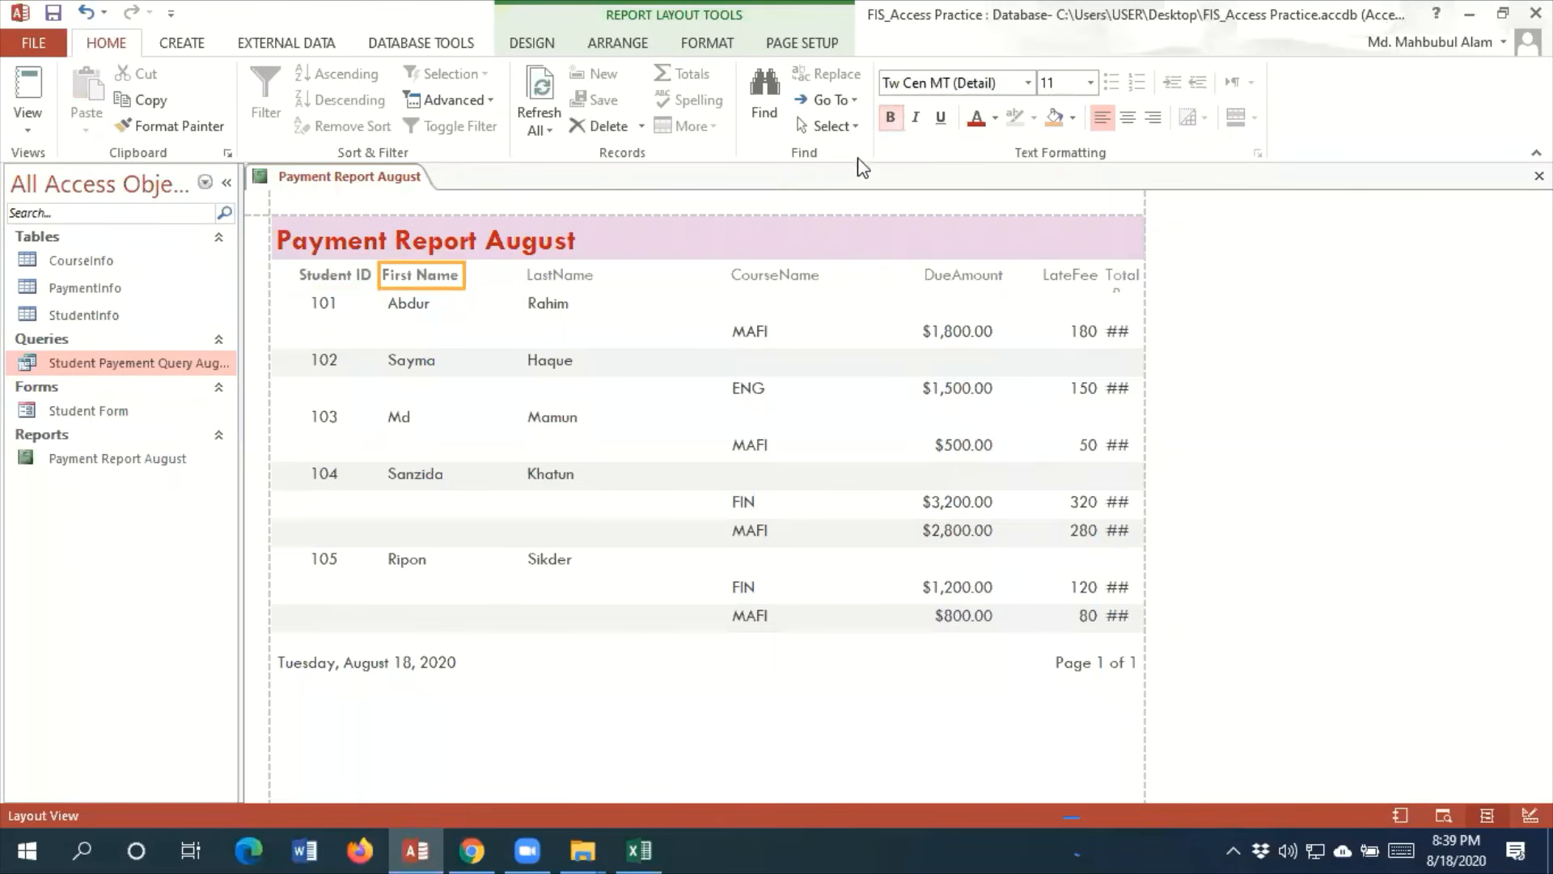
# Shift the LastName heading closer to First Name, narrow its box, and relabel it as Last Name
pyautogui.click(540, 276)
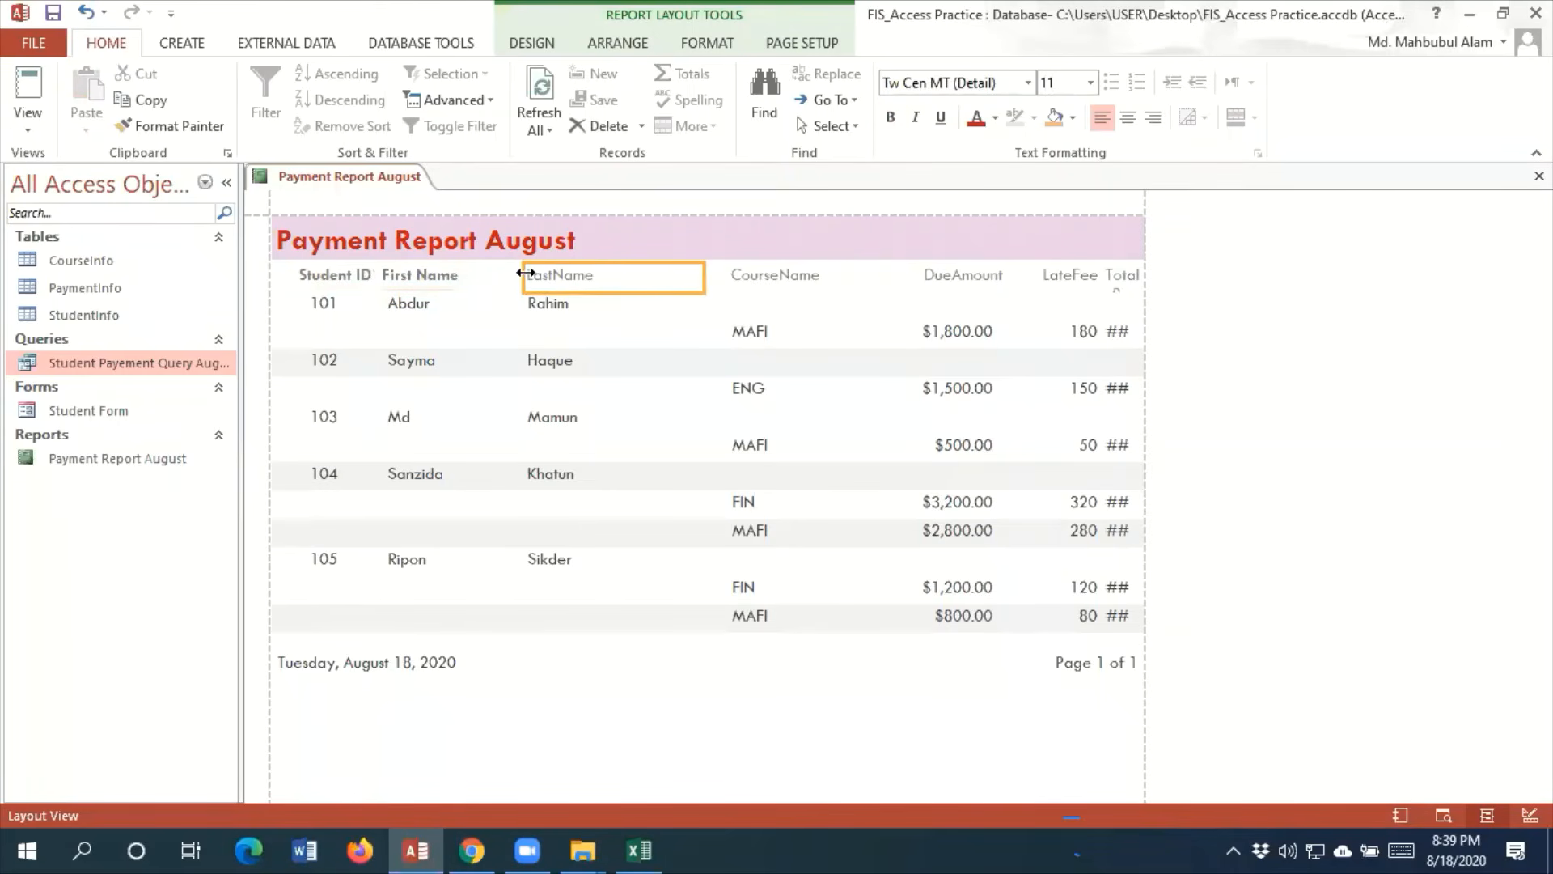
pyautogui.click(520, 273)
pyautogui.moveTo(482, 273); pyautogui.dragTo(478, 274)
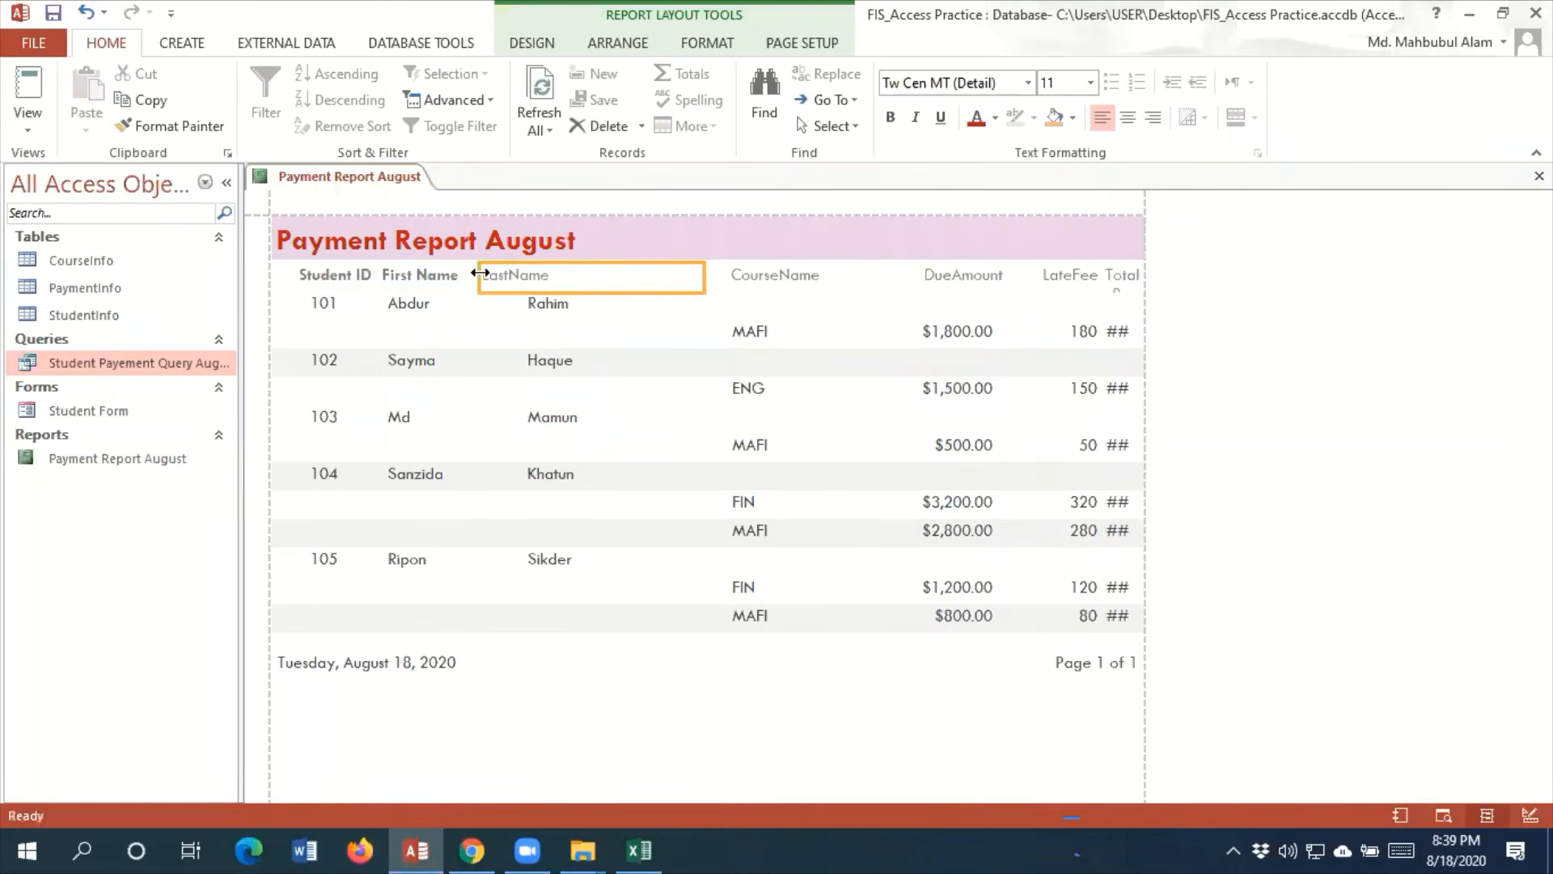
pyautogui.moveTo(703, 276); pyautogui.dragTo(578, 275)
pyautogui.doubleClick(517, 276)
pyautogui.click(510, 276)
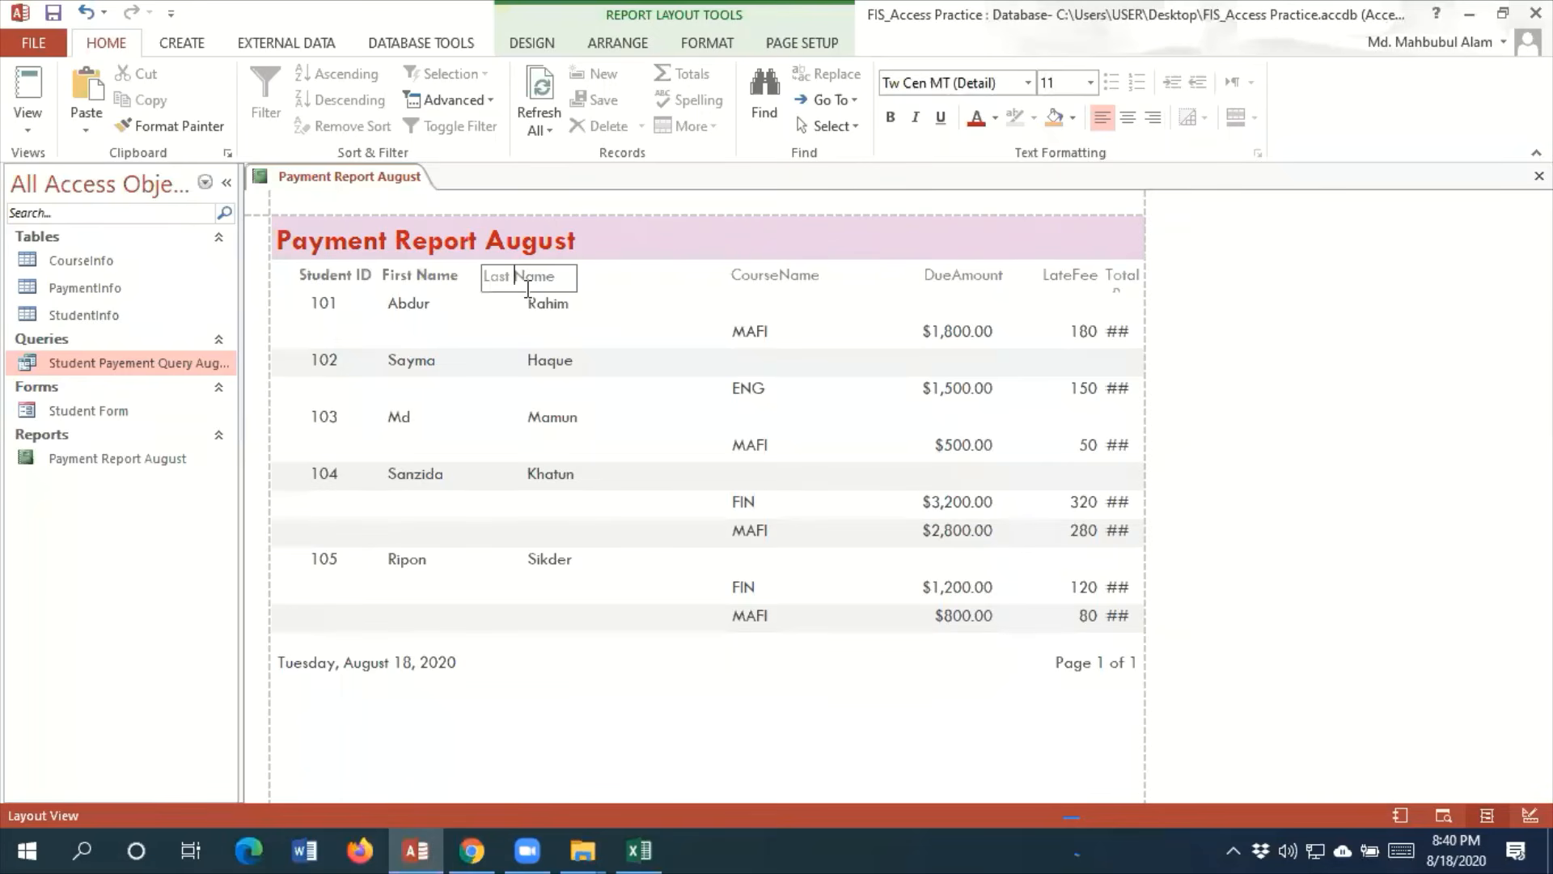
# Move and narrow the last-name values to line up under their heading, and make the Last Name heading bold
pyautogui.click(617, 276)
pyautogui.click(548, 305)
pyautogui.moveTo(525, 309); pyautogui.dragTo(479, 308)
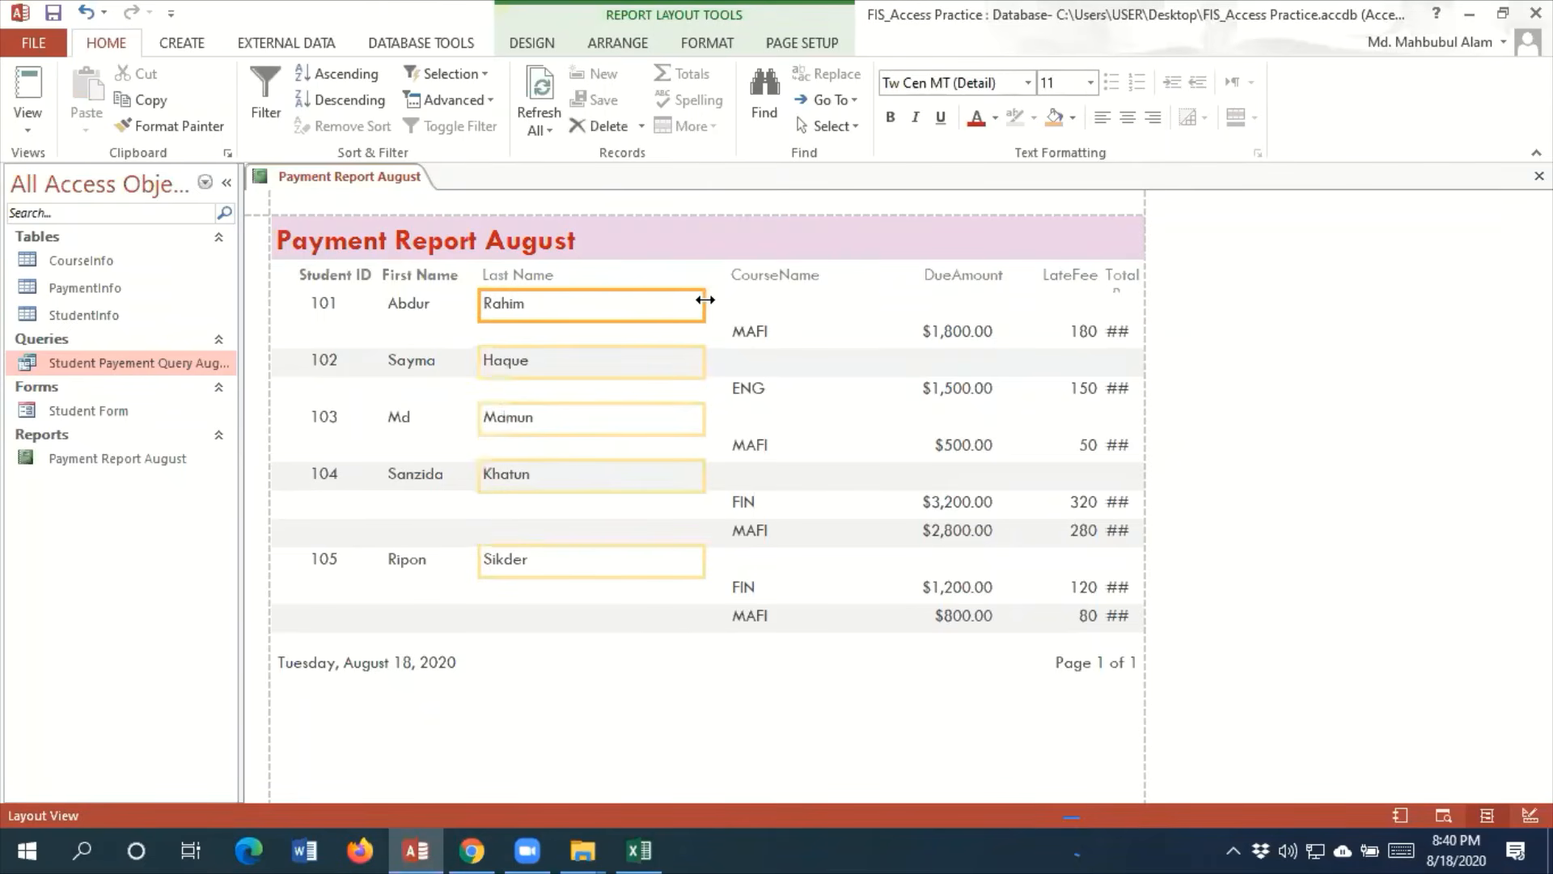
pyautogui.moveTo(703, 304); pyautogui.dragTo(580, 305)
pyautogui.click(526, 283)
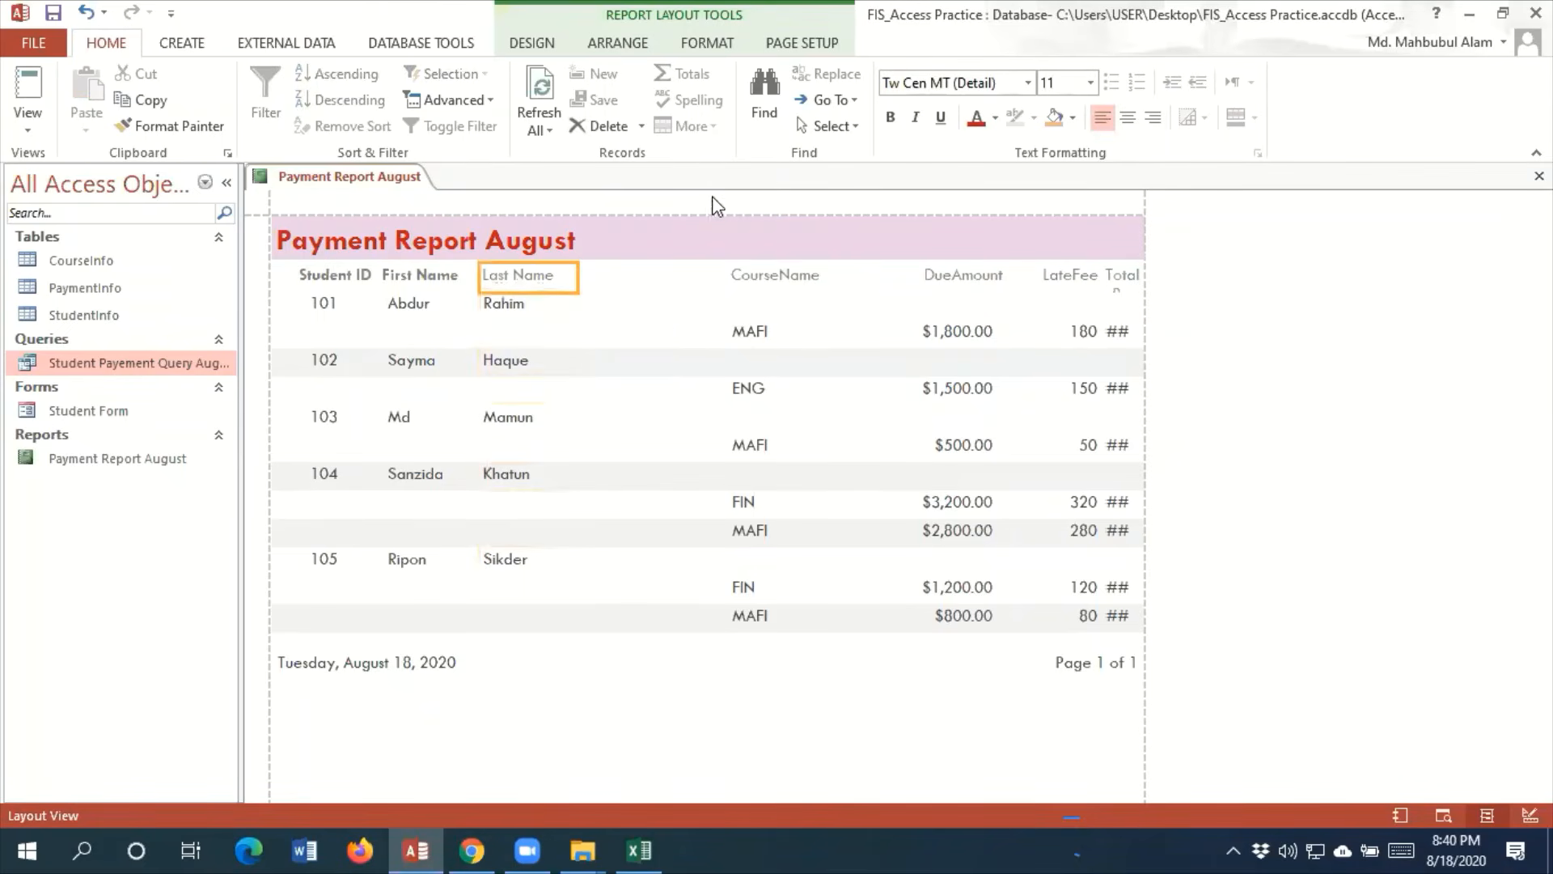
pyautogui.click(891, 118)
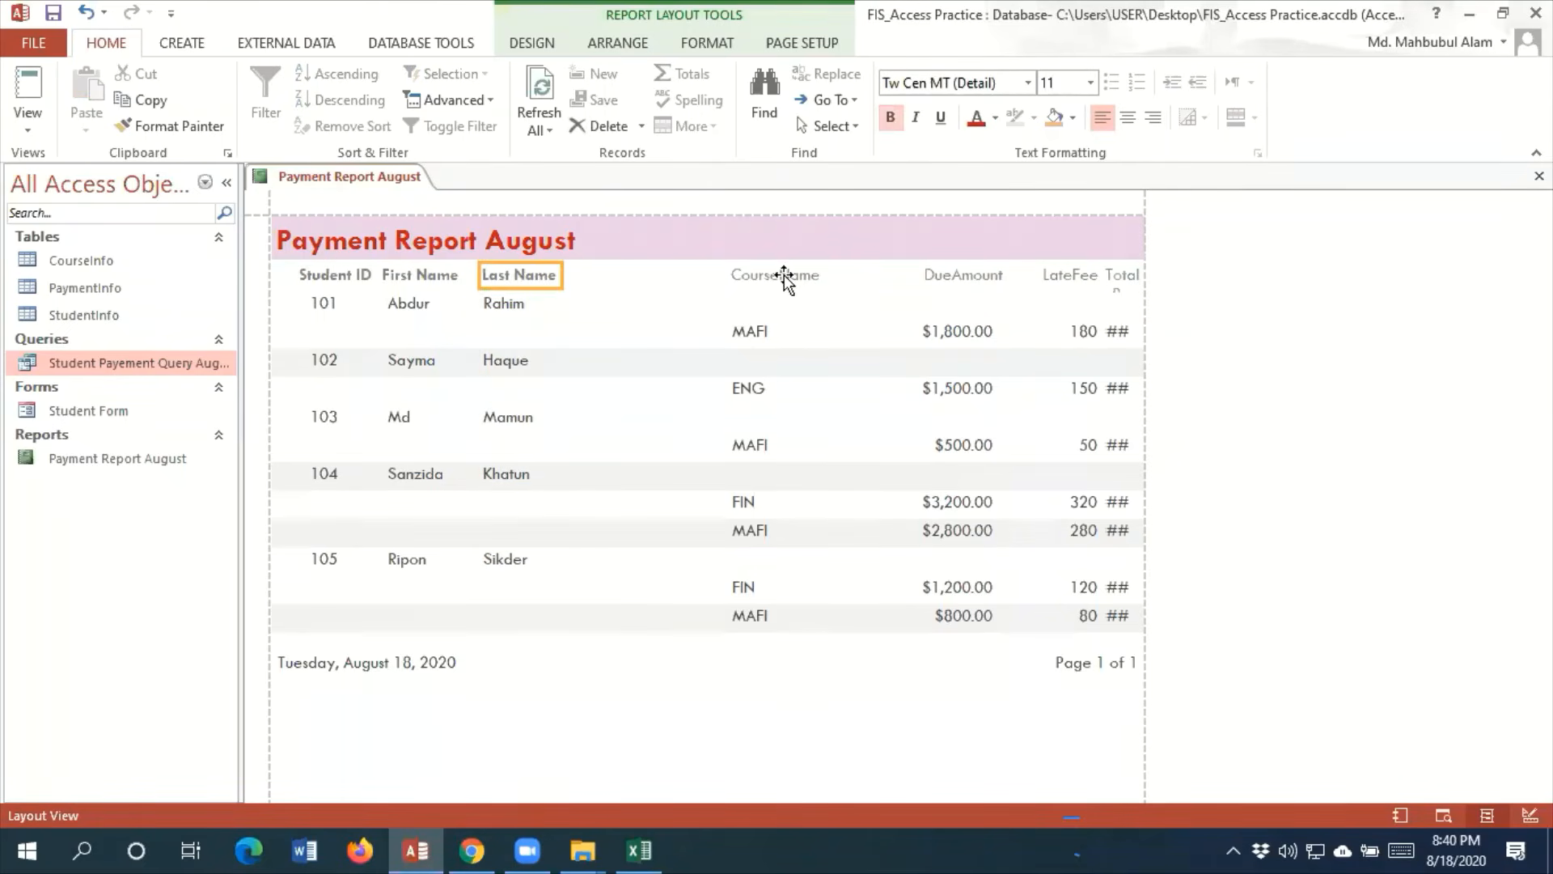
# Relabel the CourseName heading as Course Name, shift it closer to Last Name, and narrow its box
pyautogui.click(784, 276)
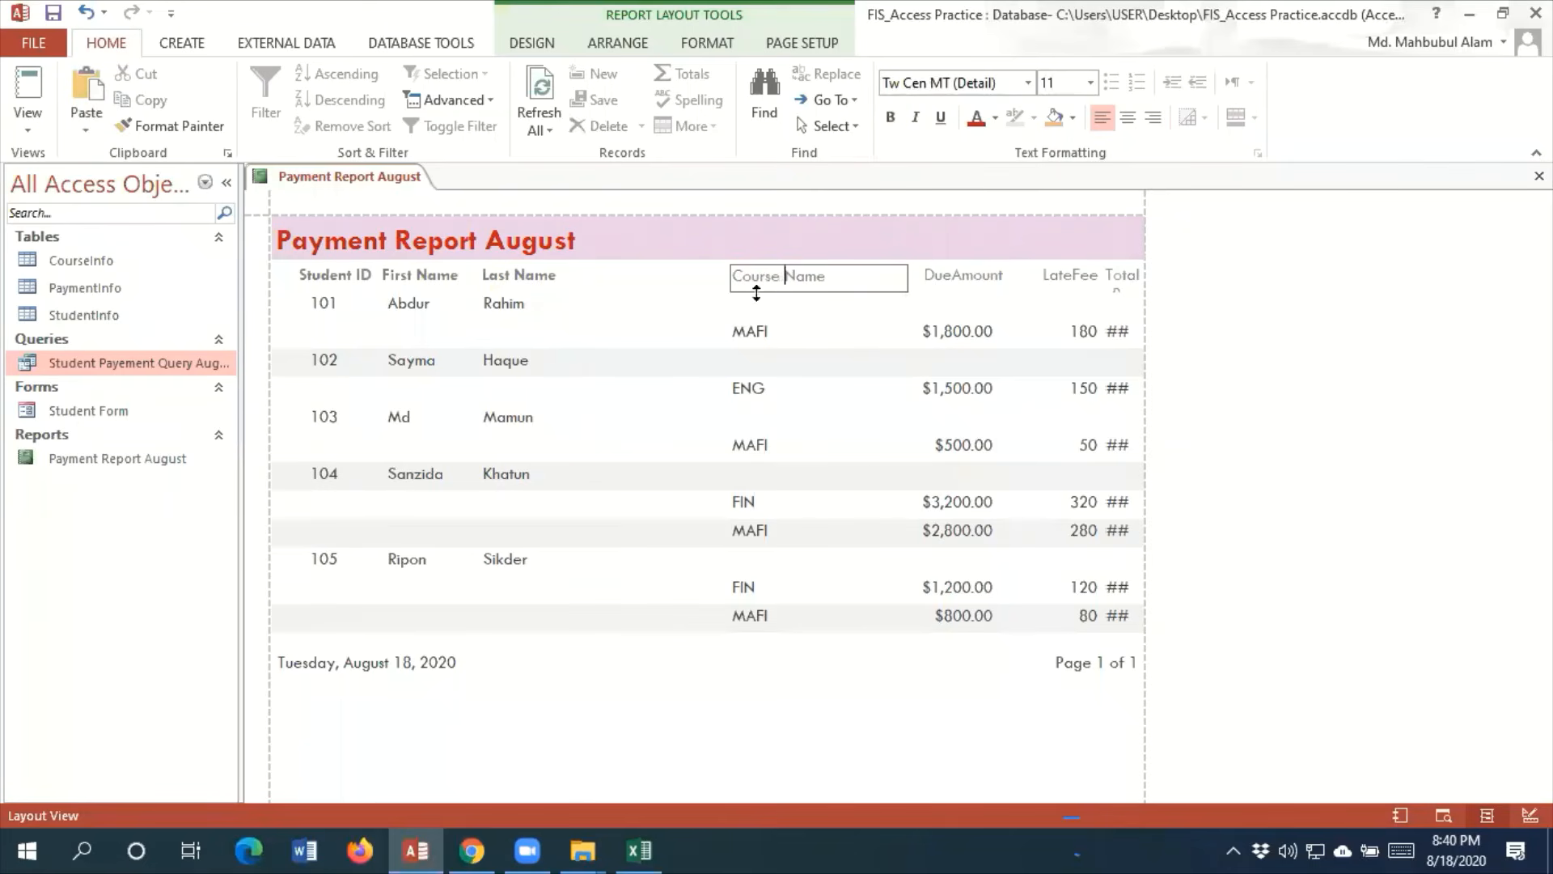
pyautogui.click(835, 332)
pyautogui.click(746, 276)
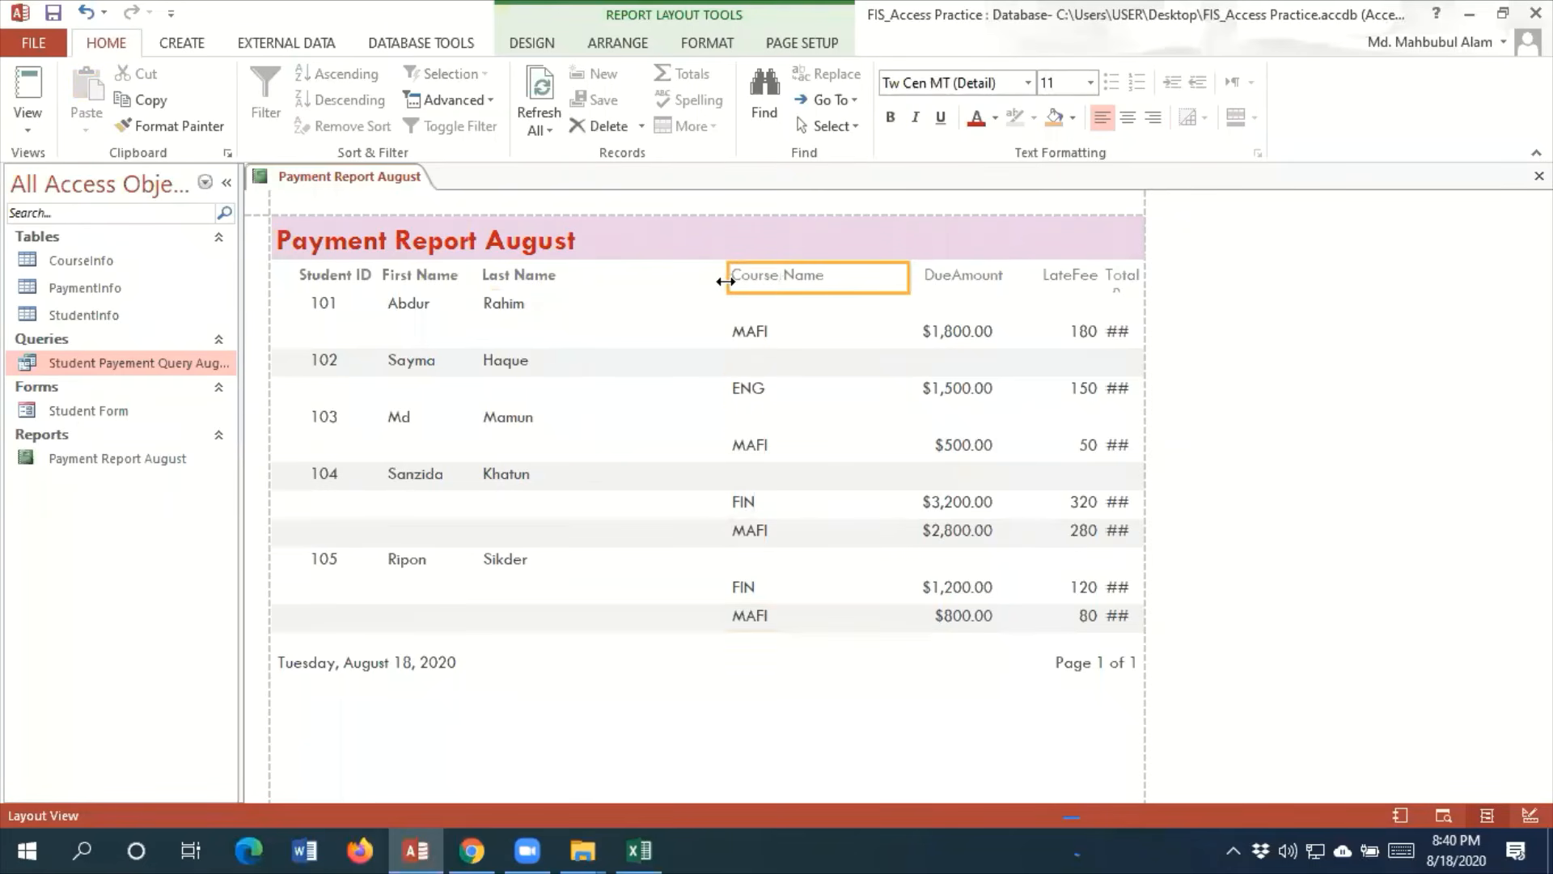
pyautogui.moveTo(727, 276); pyautogui.dragTo(583, 284)
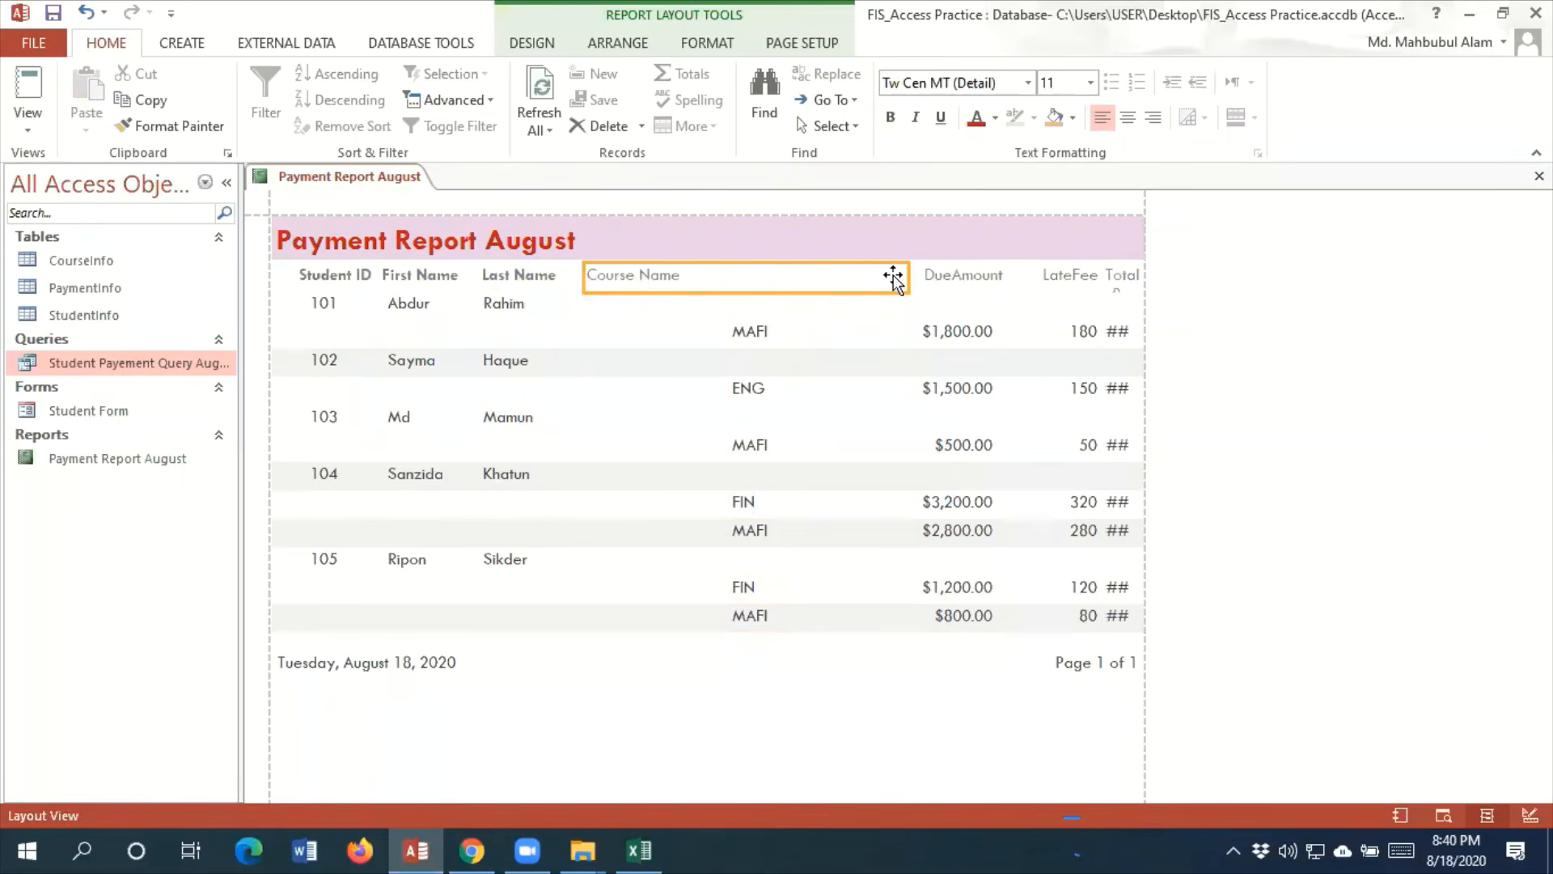
pyautogui.moveTo(905, 275); pyautogui.dragTo(702, 275)
# Move the course-name values to line up under the Course Name heading and reduce the width of their boxes
pyautogui.click(754, 331)
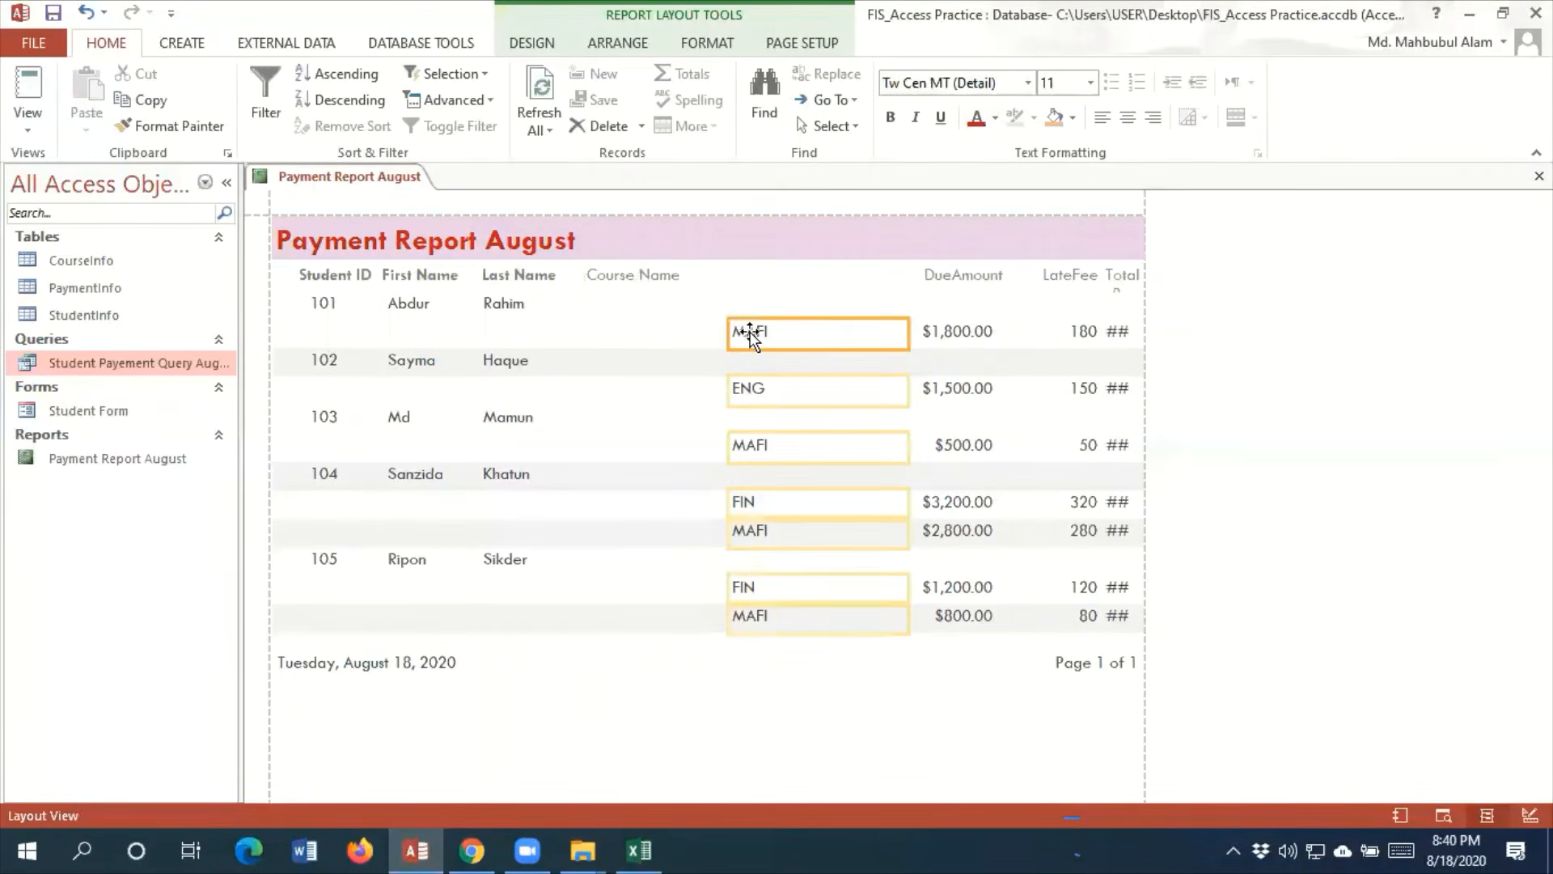
pyautogui.moveTo(752, 332); pyautogui.dragTo(624, 331)
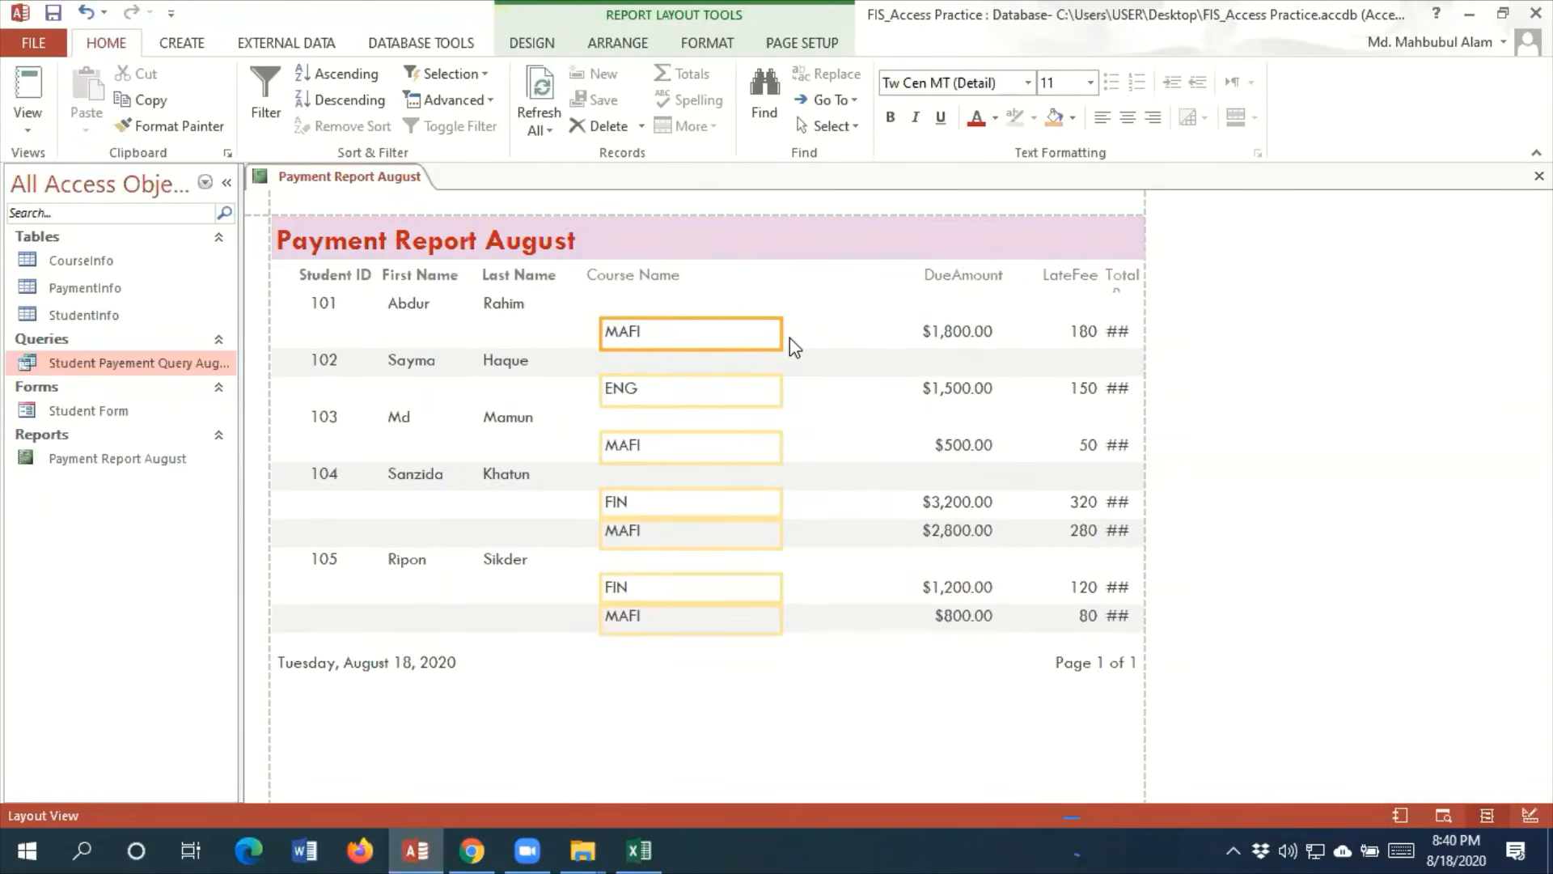
pyautogui.moveTo(781, 332); pyautogui.dragTo(711, 334)
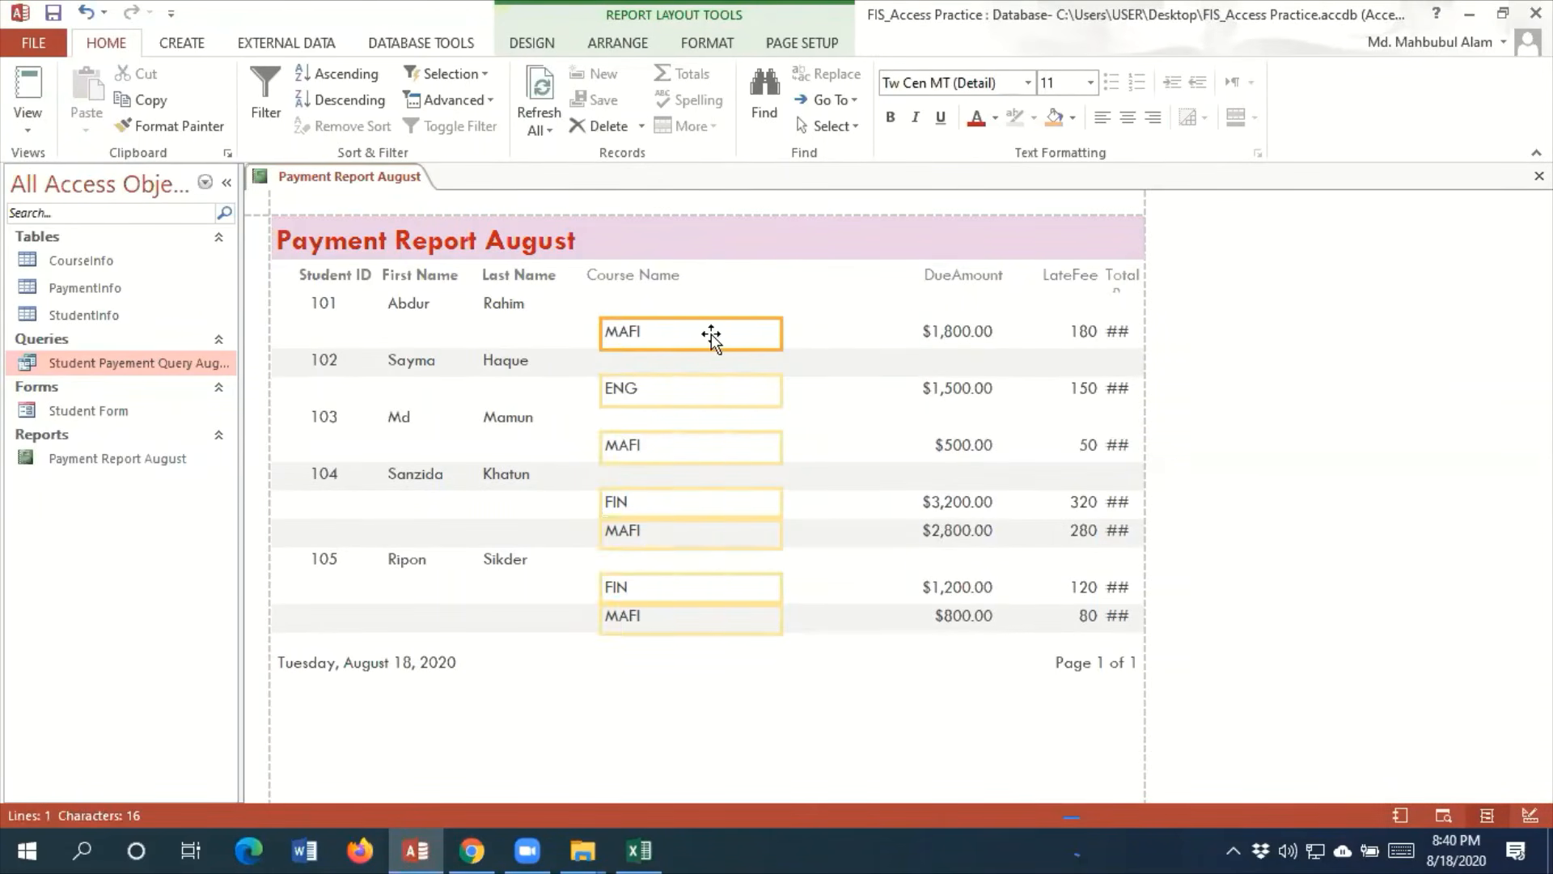
# Shift the DueAmount heading toward Course Name, narrow its box, and relabel it as Due Amount
pyautogui.click(964, 277)
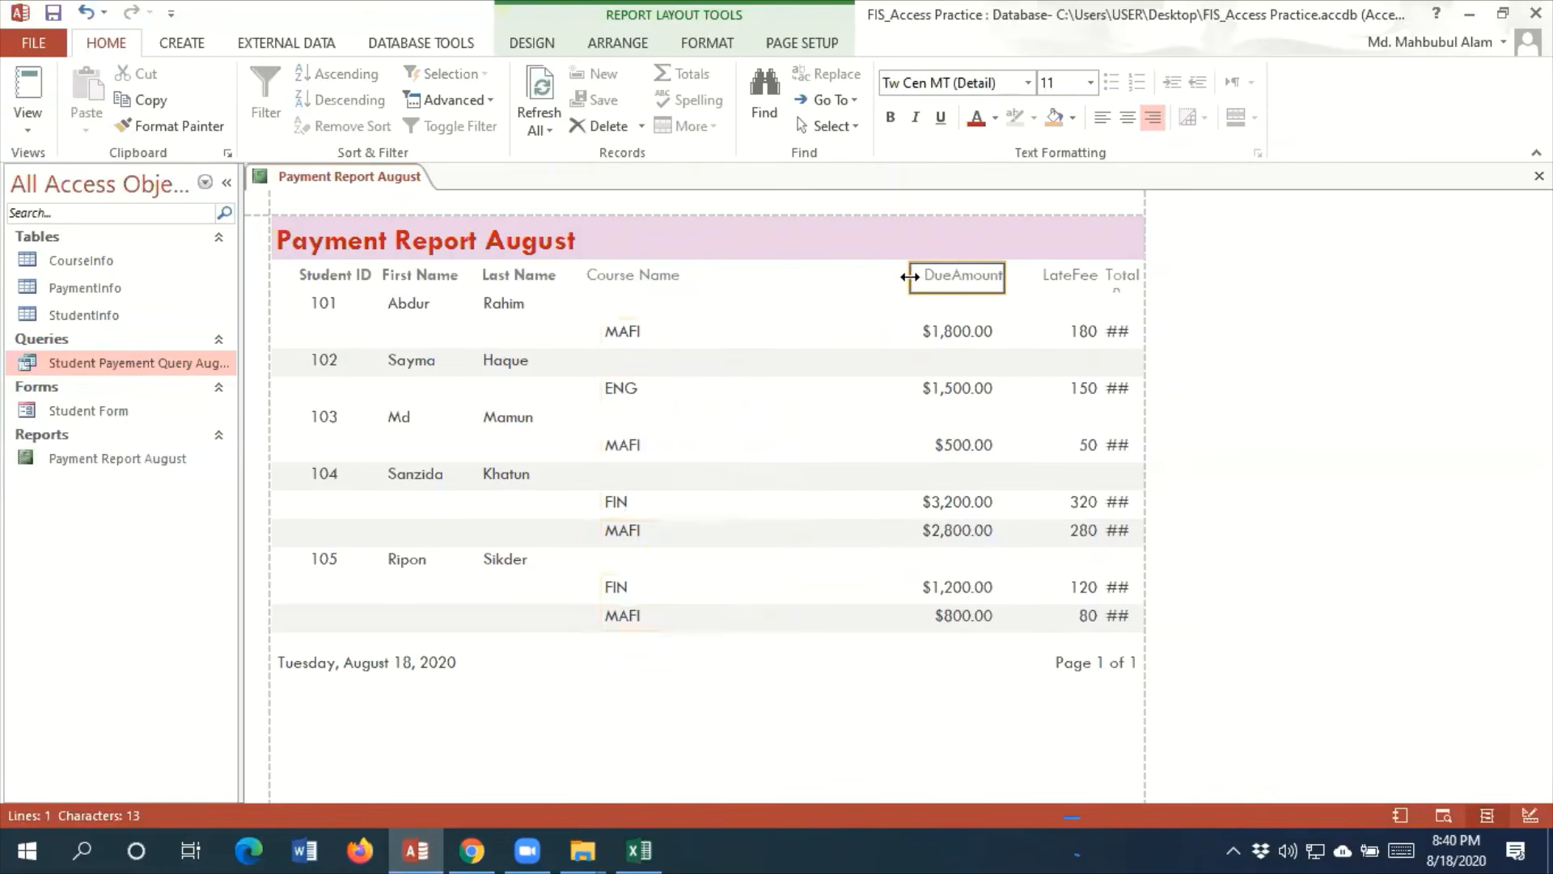
pyautogui.moveTo(910, 277); pyautogui.dragTo(746, 279)
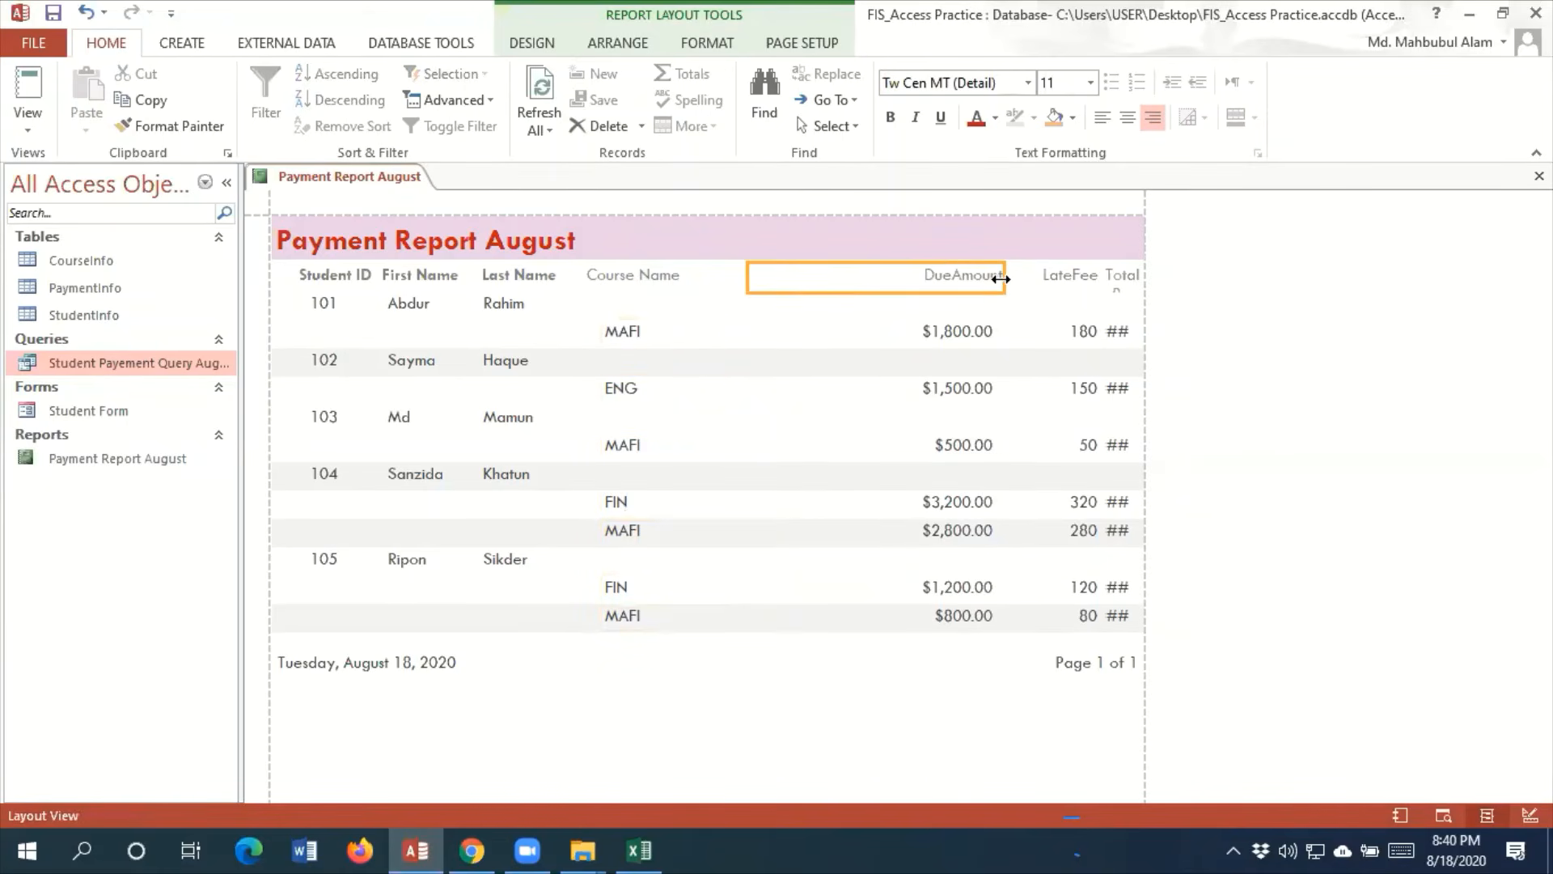
pyautogui.moveTo(1001, 278); pyautogui.dragTo(856, 277)
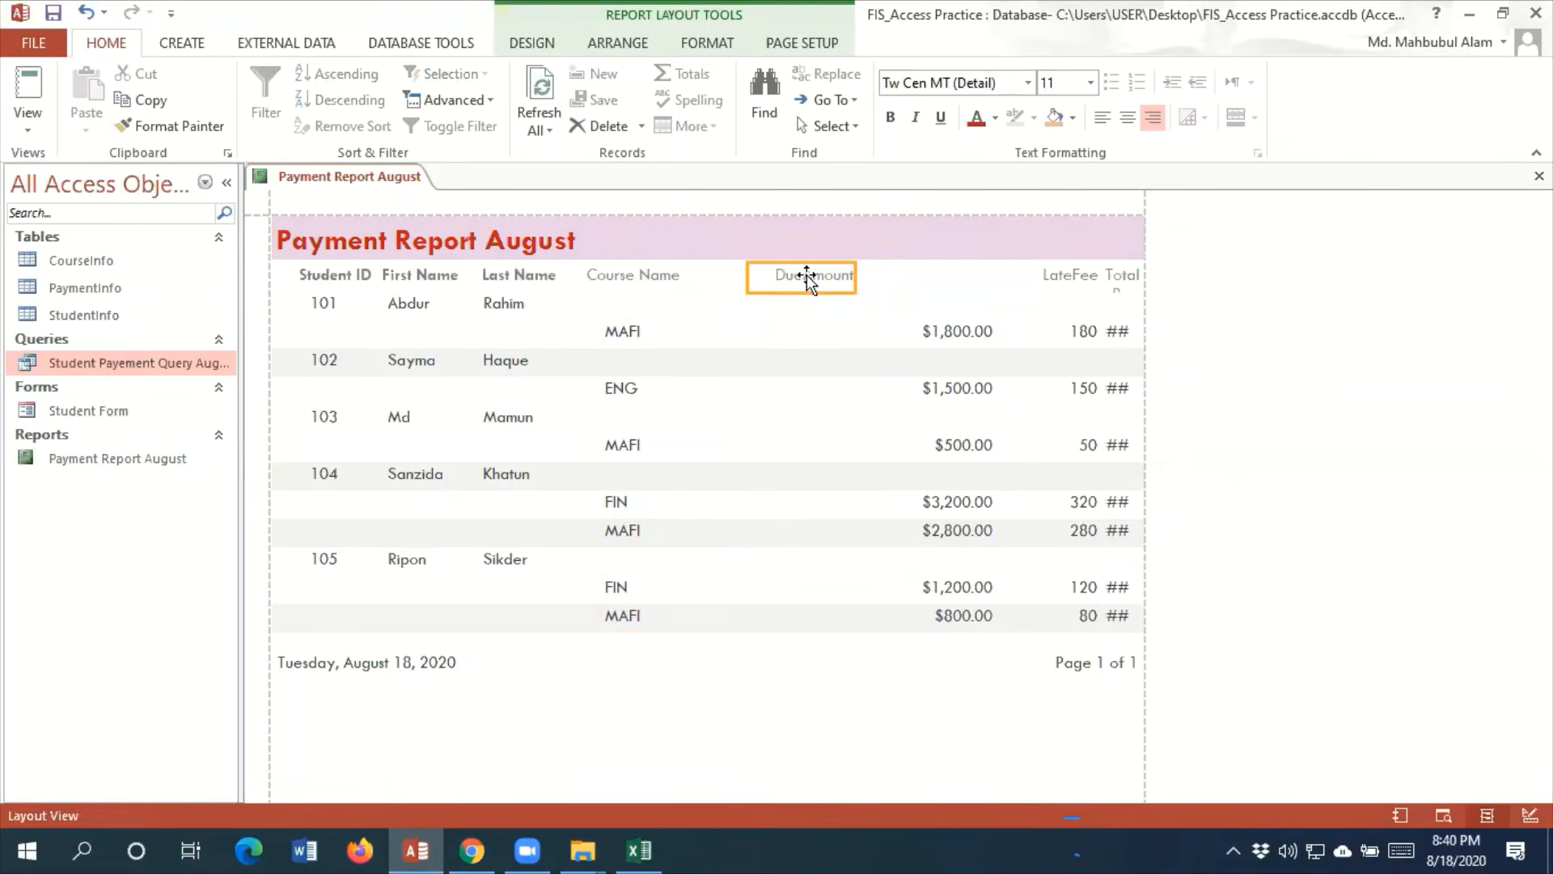
pyautogui.click(807, 277)
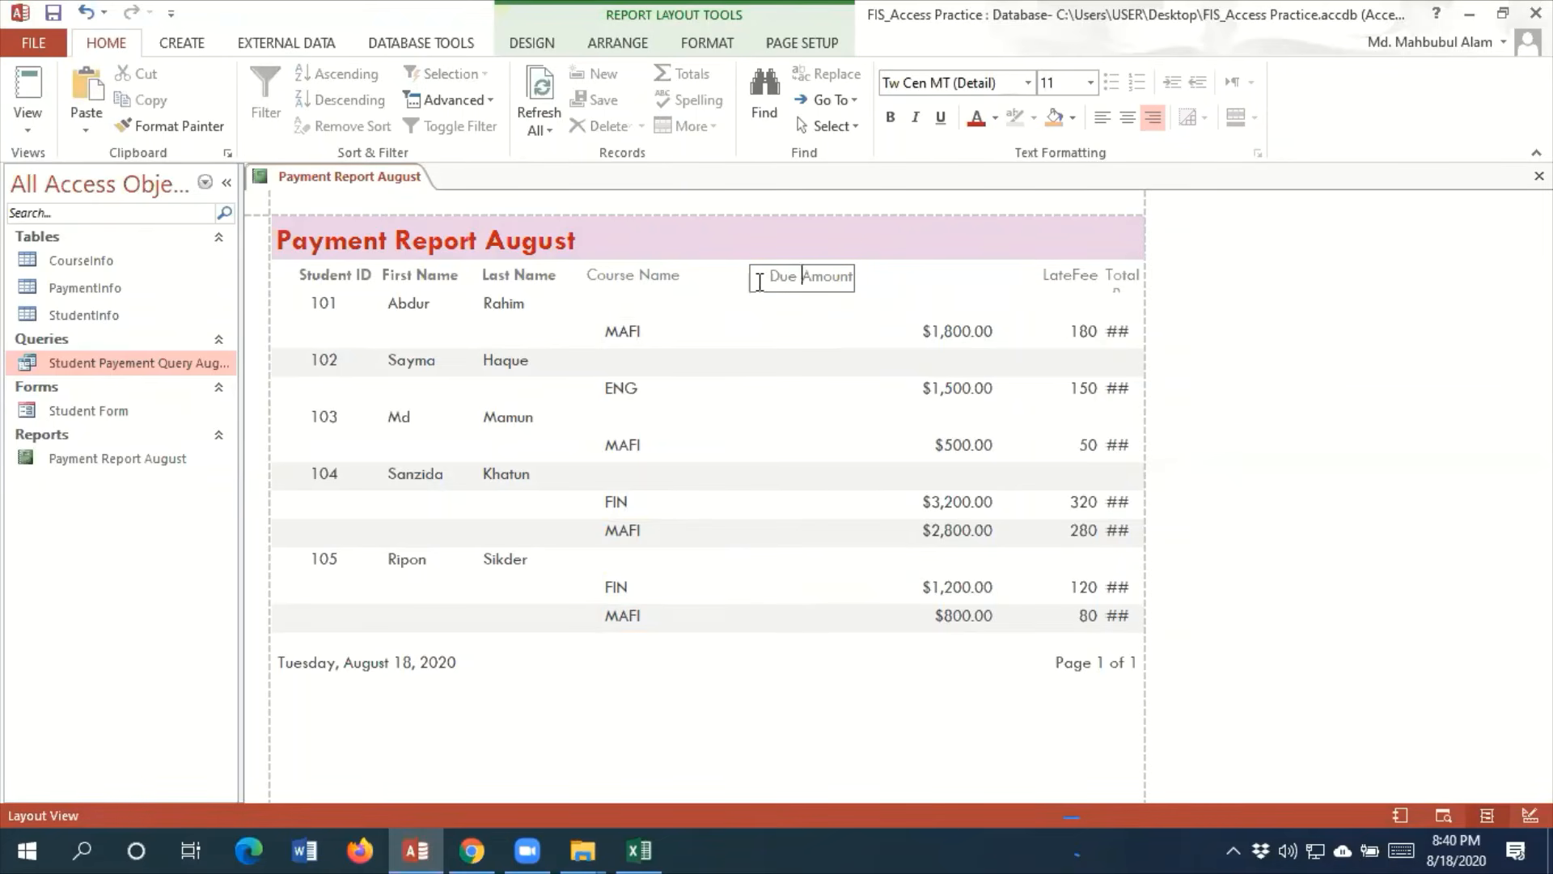
pyautogui.click(760, 282)
pyautogui.click(945, 281)
pyautogui.click(839, 275)
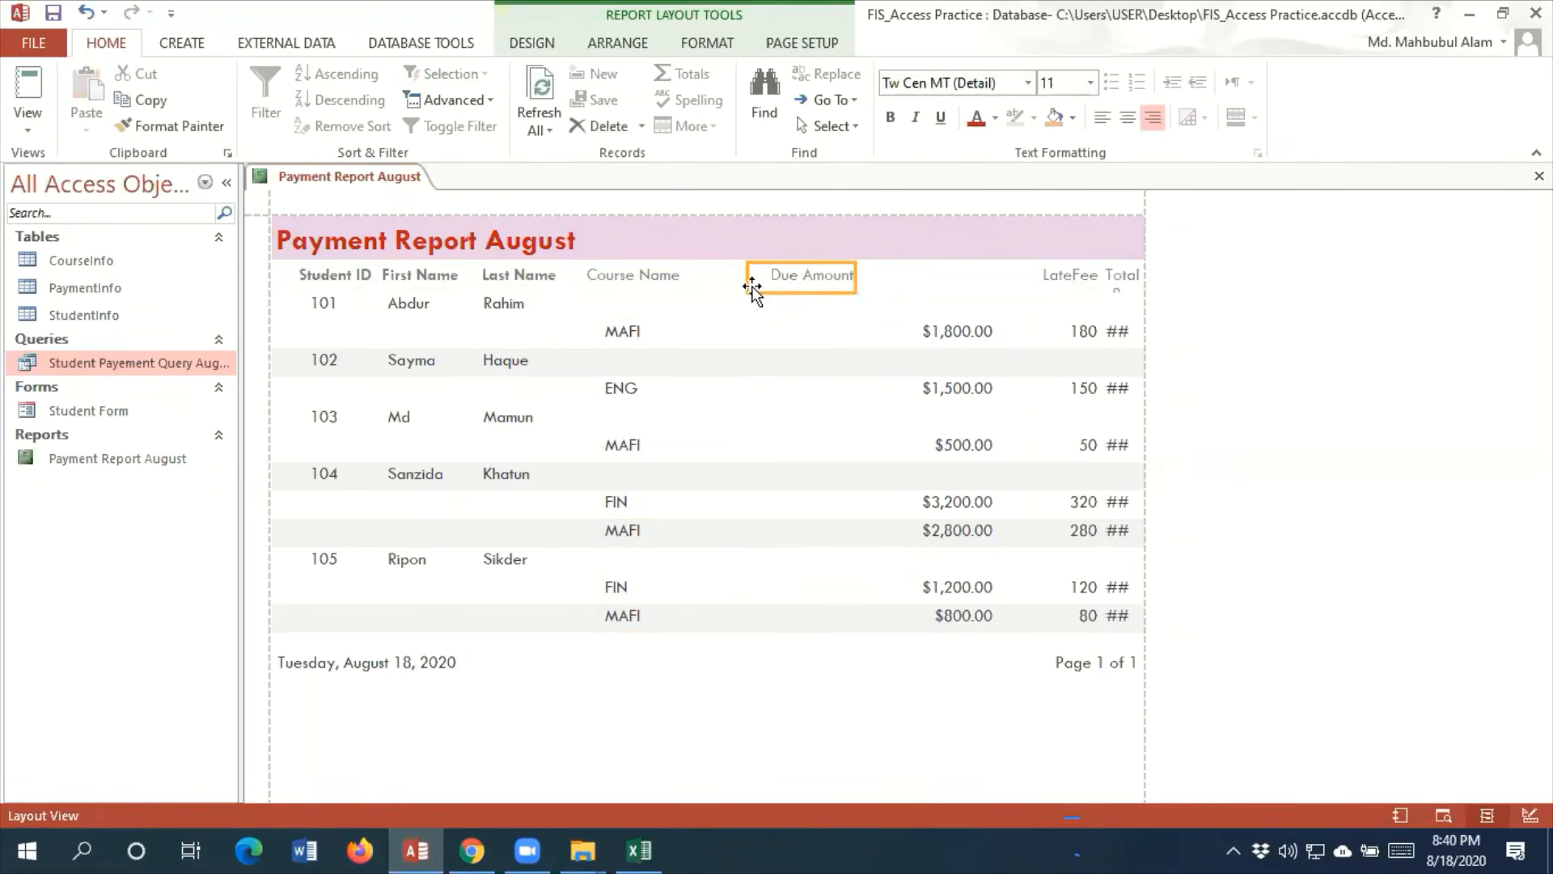
# Place the Due Amount heading right beside Course Name and make both headings bold
pyautogui.moveTo(752, 288); pyautogui.dragTo(699, 275)
pyautogui.moveTo(853, 275); pyautogui.dragTo(801, 275)
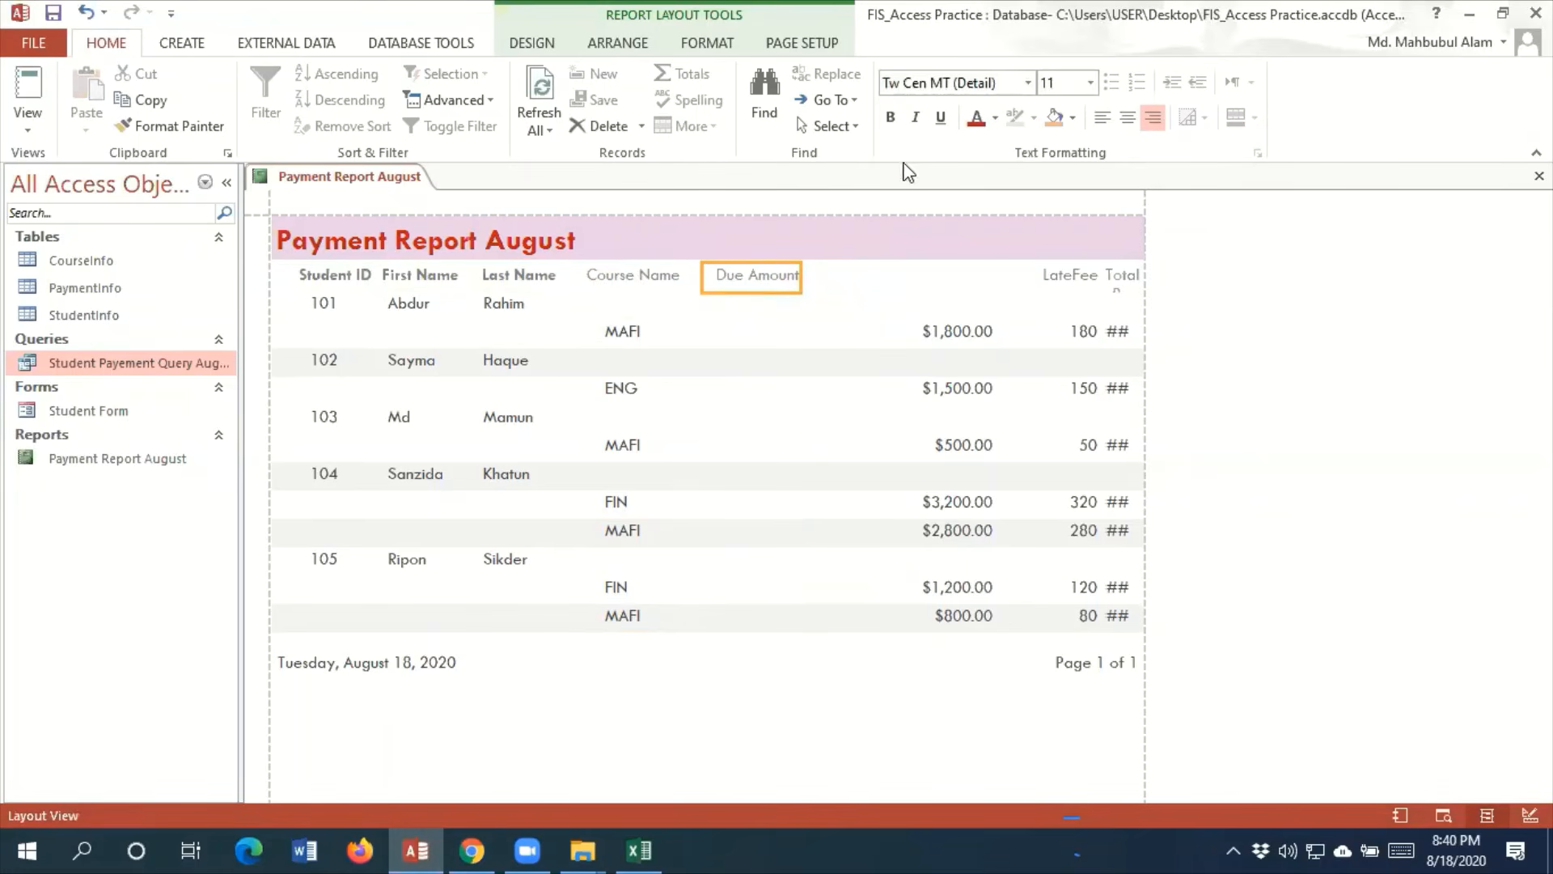
pyautogui.click(890, 120)
pyautogui.click(642, 269)
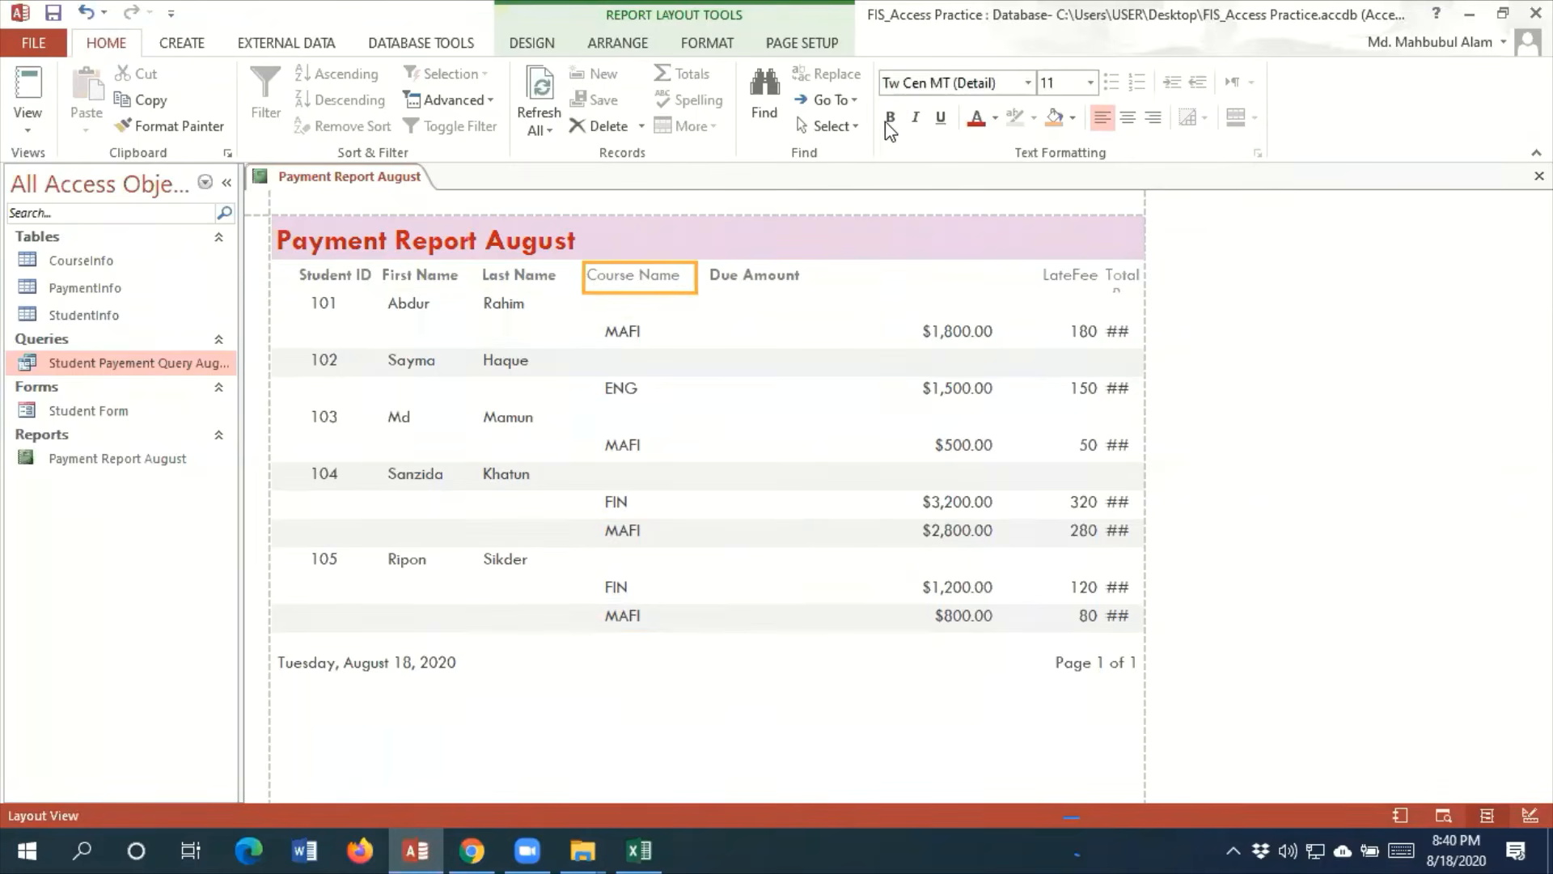
# Apply the red font color to the Due Amount, Course Name, Last Name and First Name headings
pyautogui.click(731, 276)
pyautogui.click(977, 118)
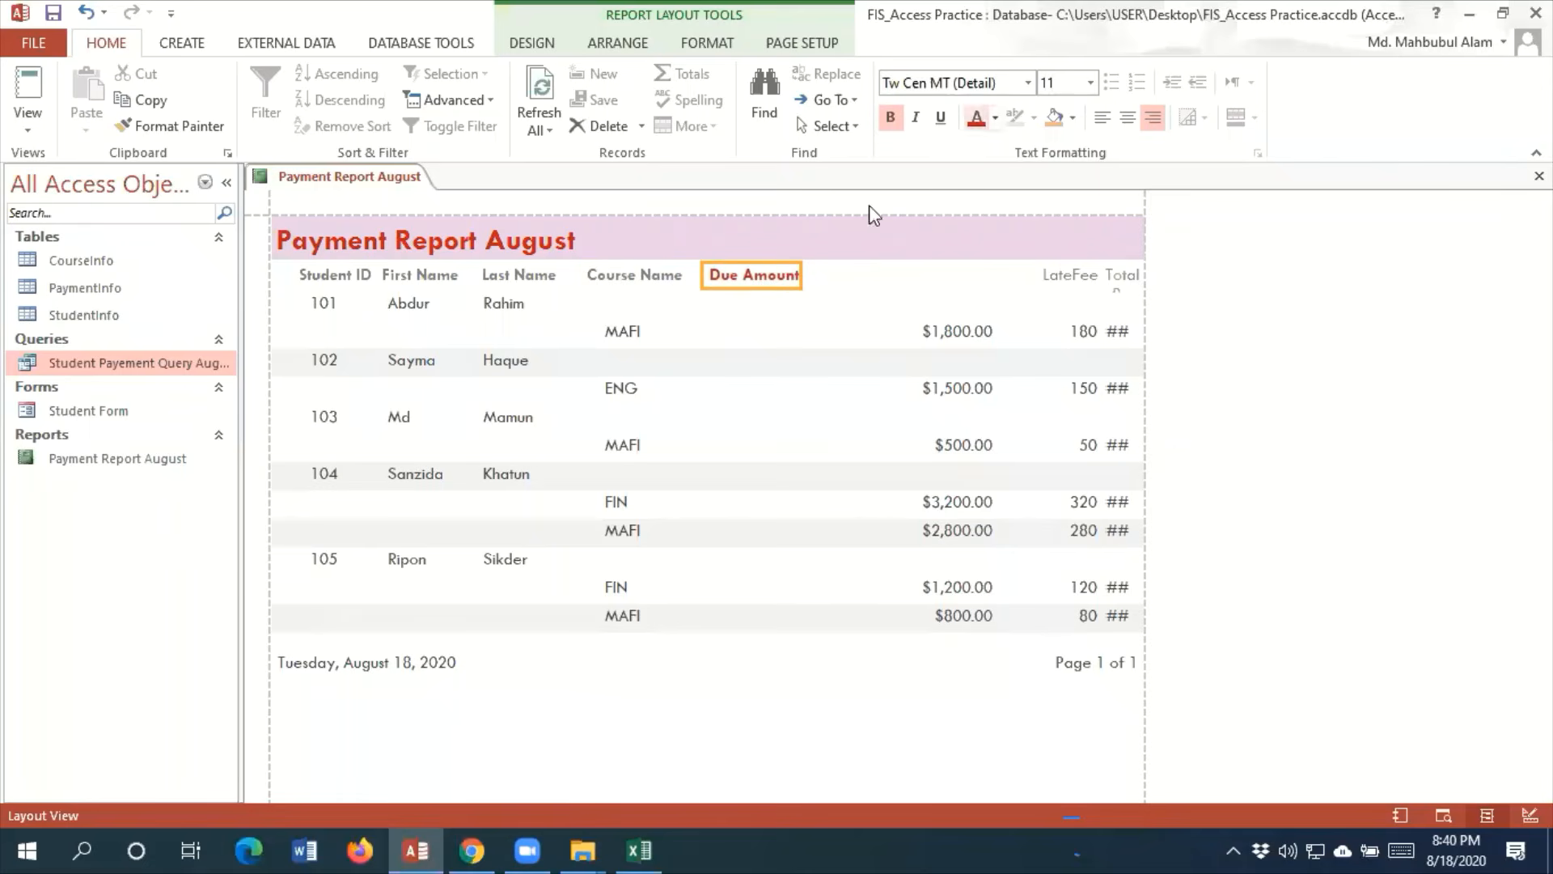
pyautogui.click(616, 276)
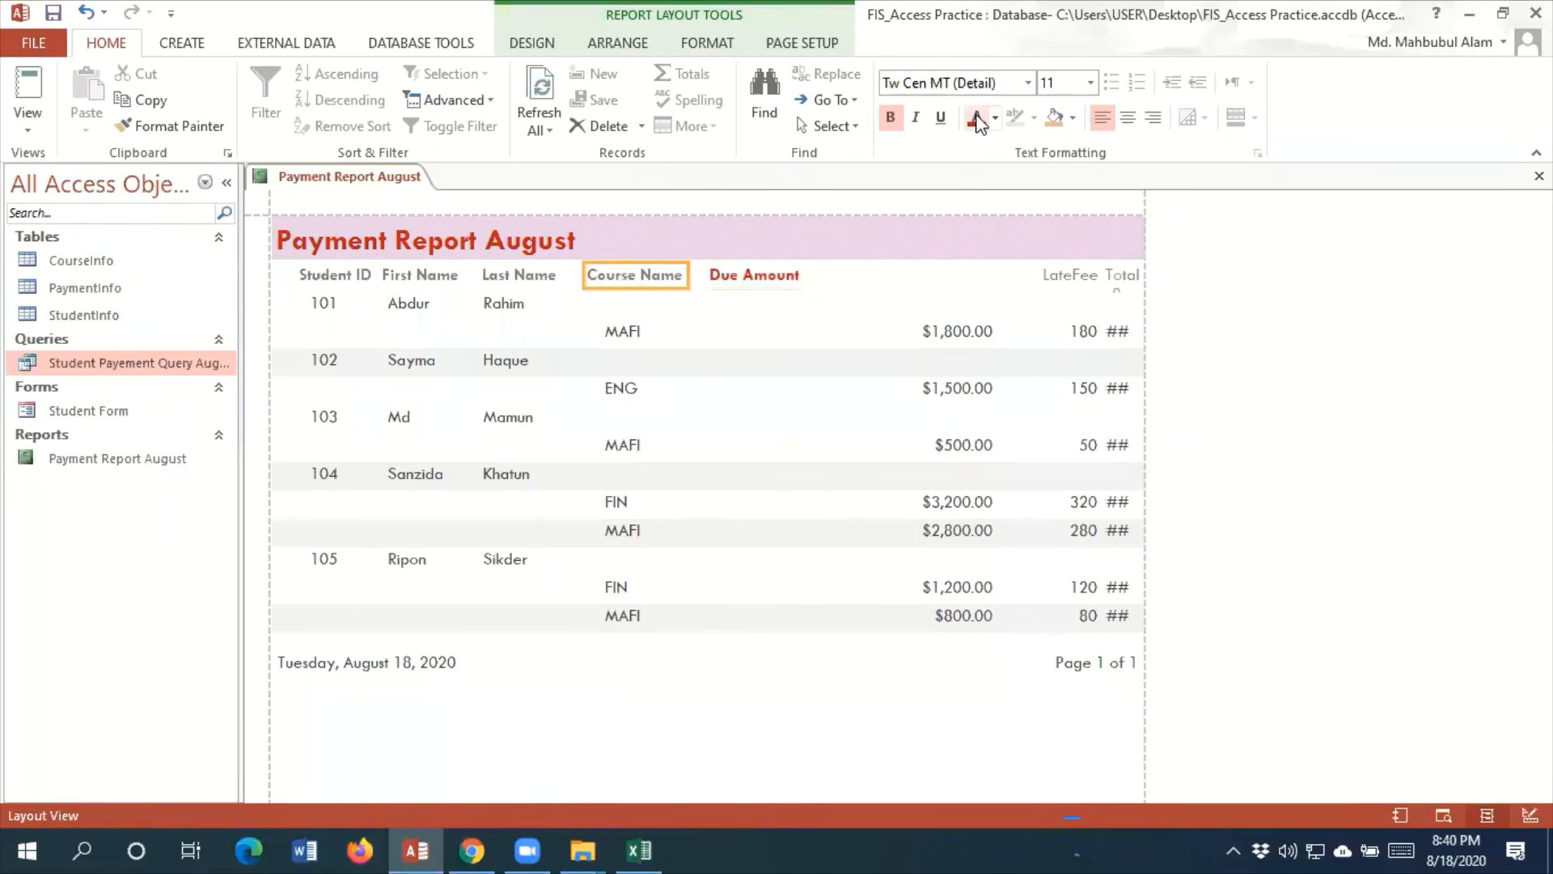
pyautogui.click(977, 117)
pyautogui.click(527, 278)
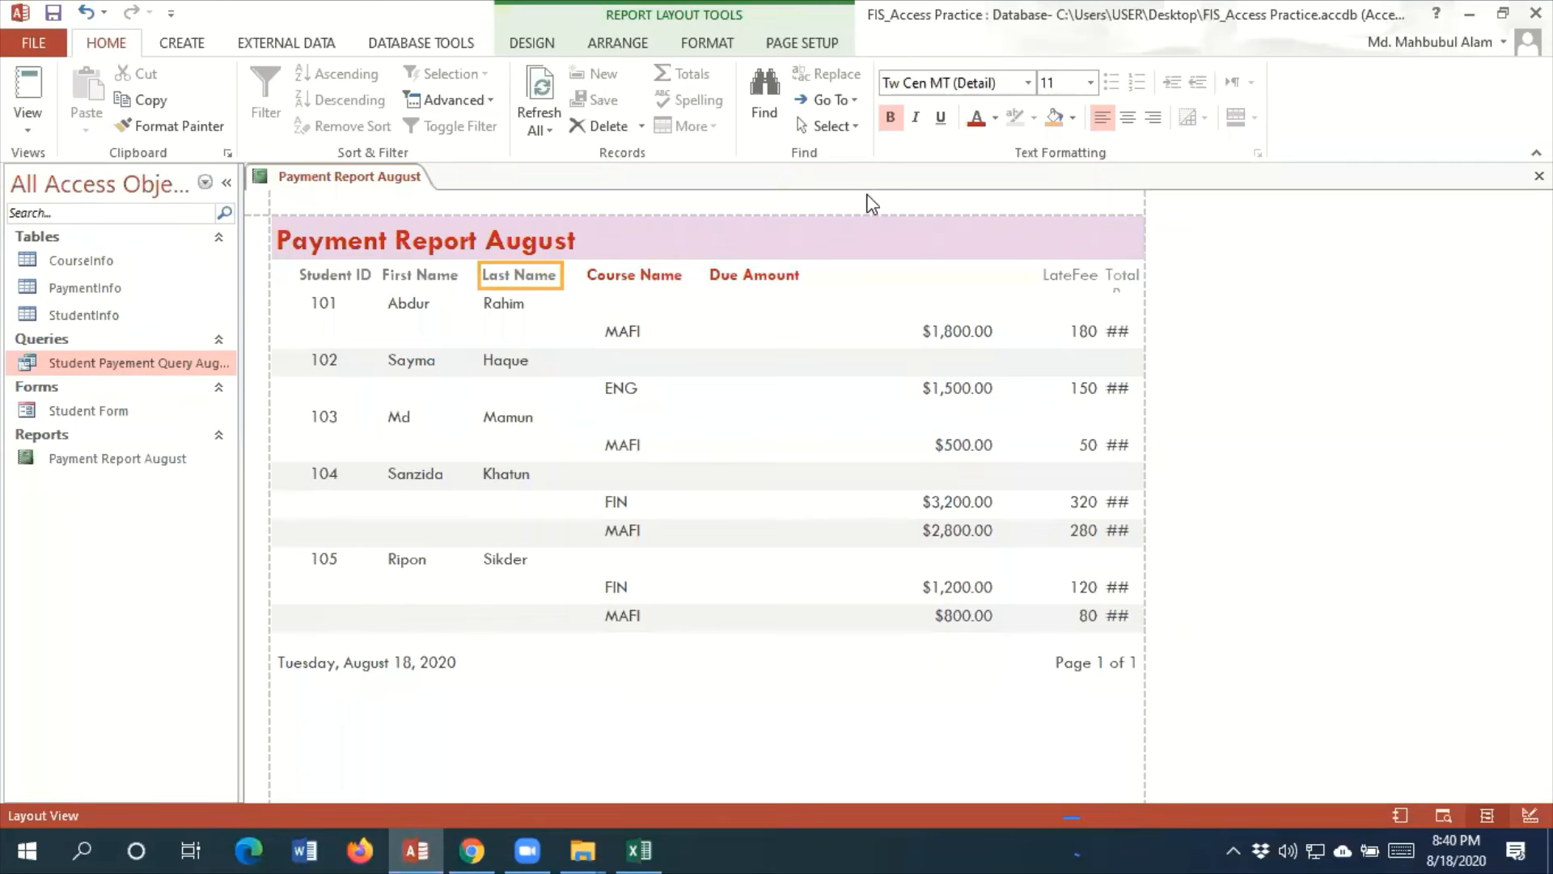
pyautogui.click(973, 119)
pyautogui.click(445, 277)
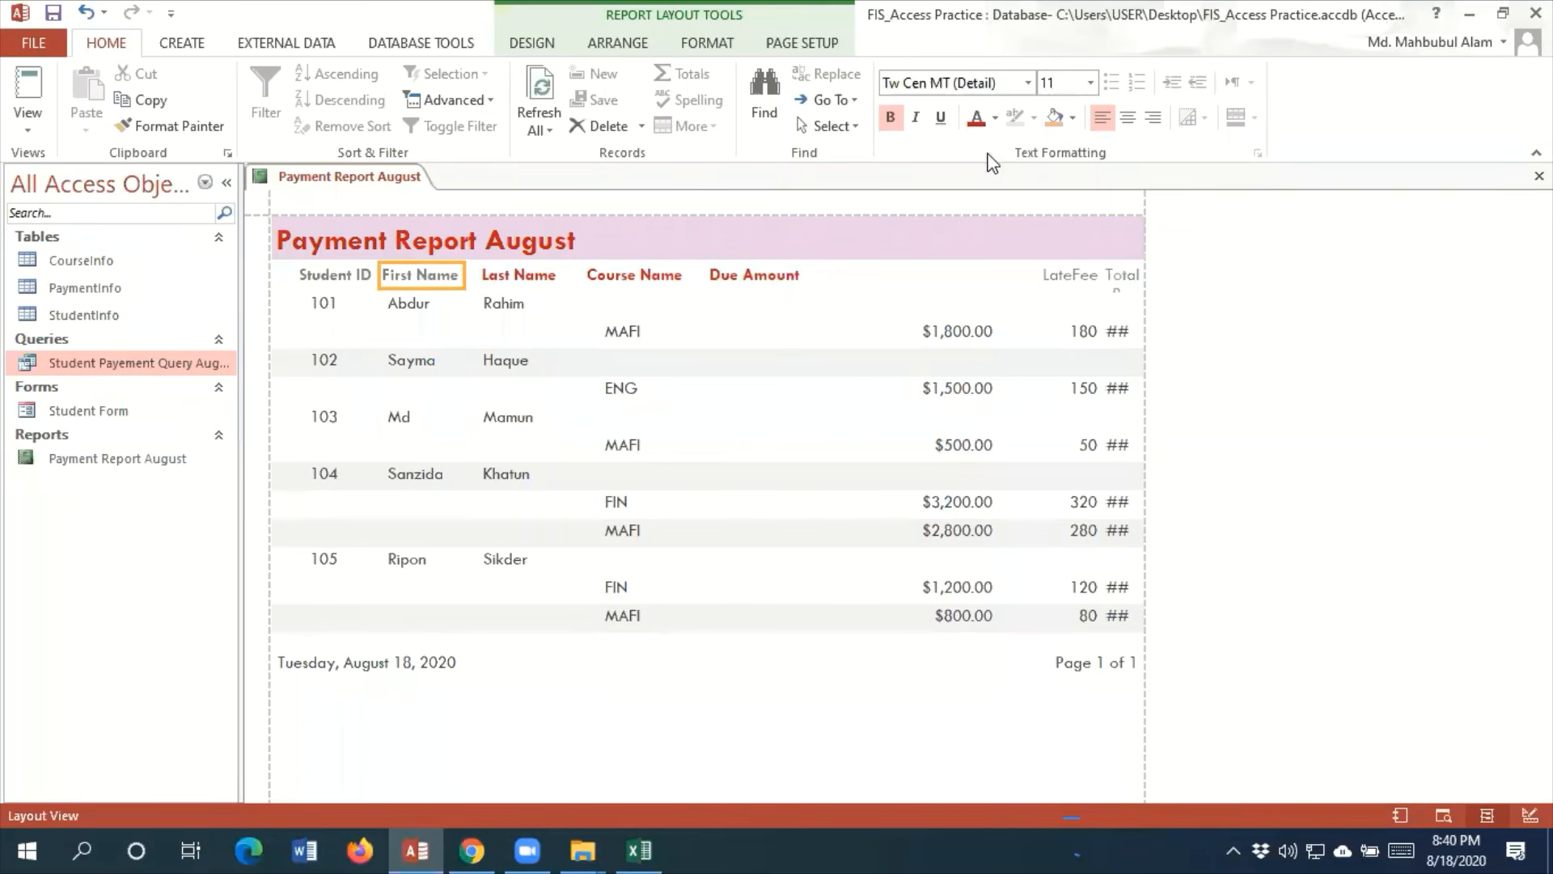
pyautogui.click(975, 118)
pyautogui.click(335, 282)
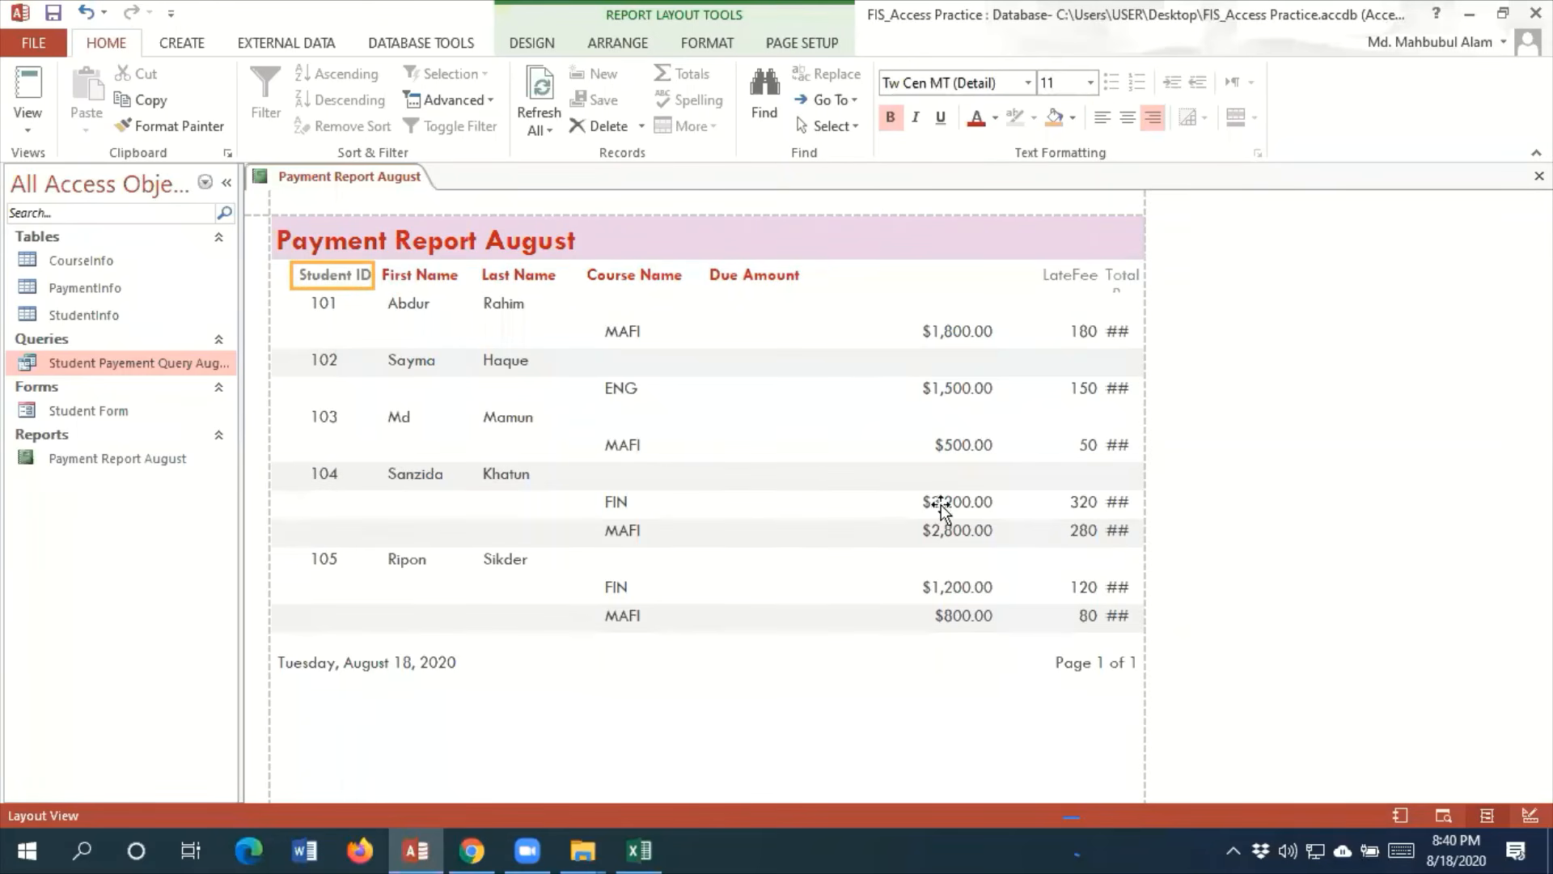
# Move and narrow the due-amount values to line up under the Due Amount heading
pyautogui.click(961, 335)
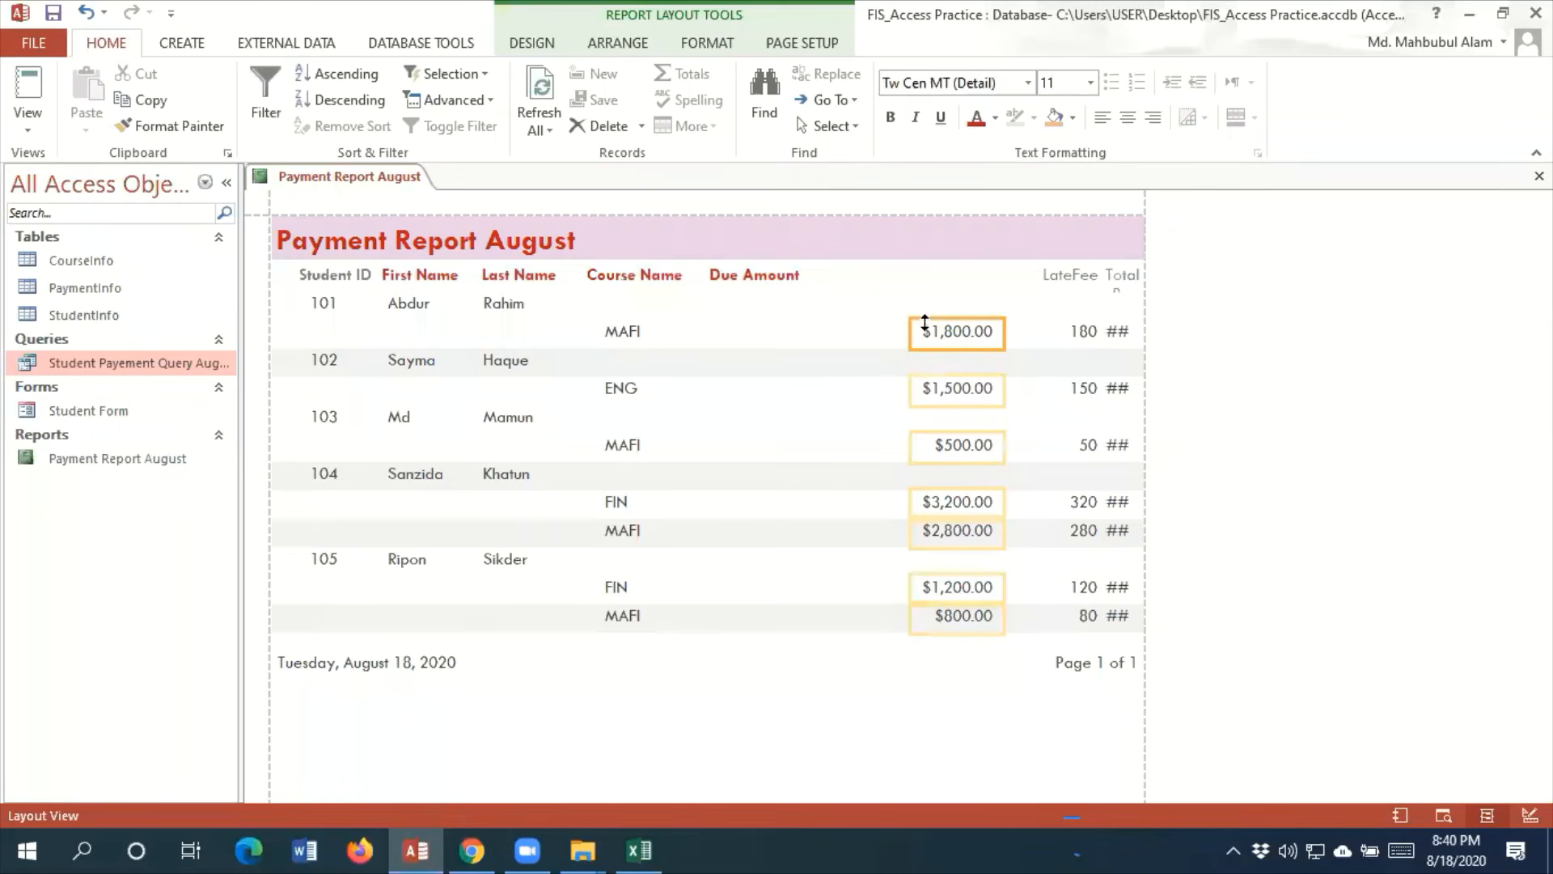
pyautogui.moveTo(910, 332); pyautogui.dragTo(693, 302)
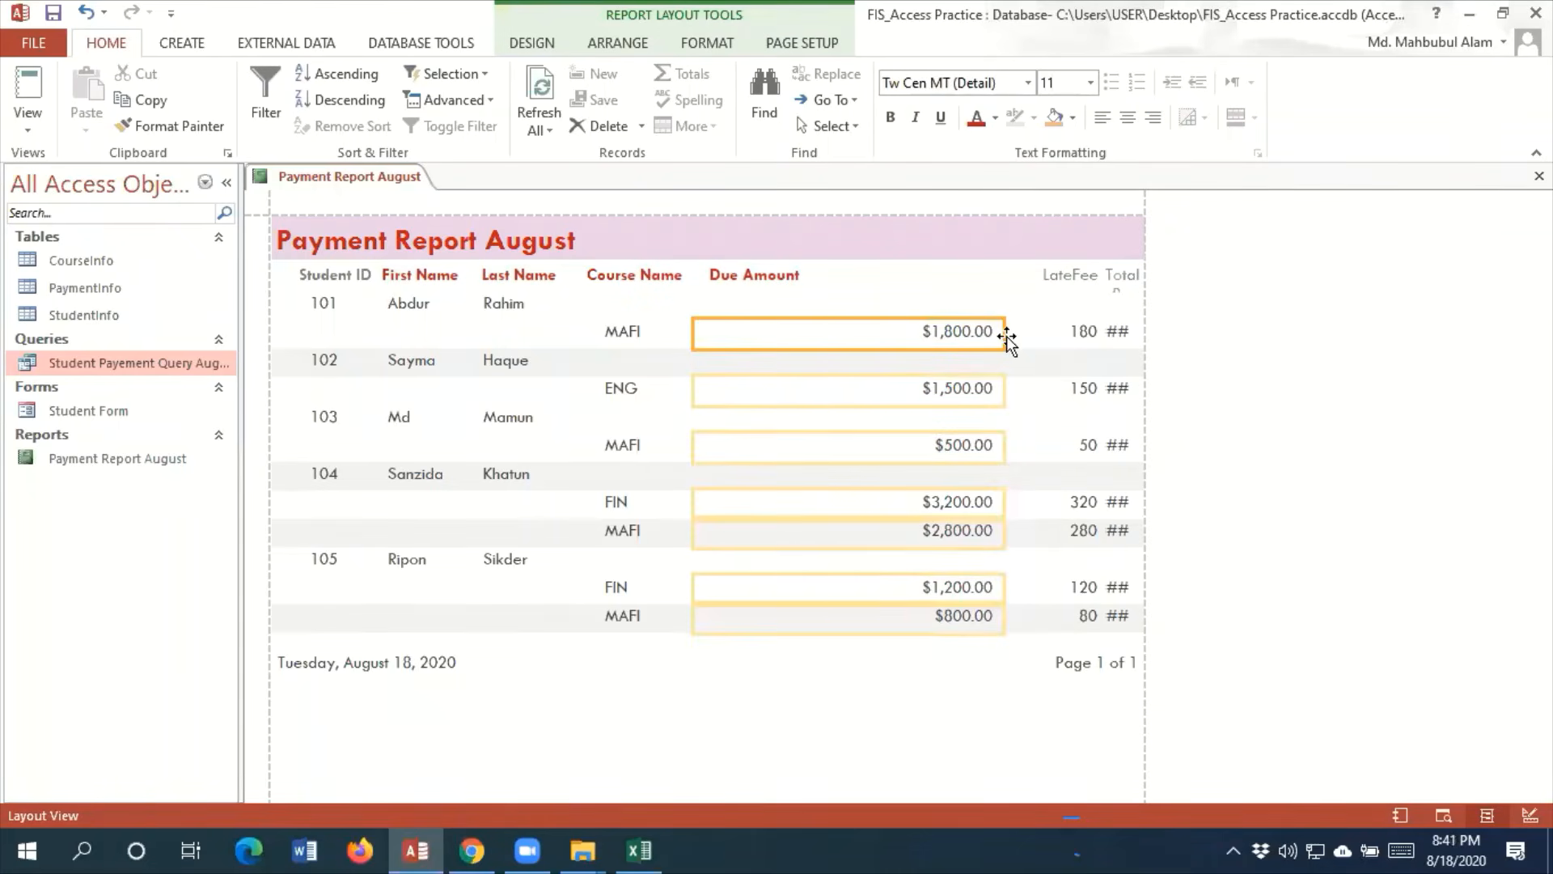
pyautogui.moveTo(1001, 331); pyautogui.dragTo(815, 322)
# Shift the LateFee heading closer to Due Amount and narrow its box to fit the text
pyautogui.click(1064, 274)
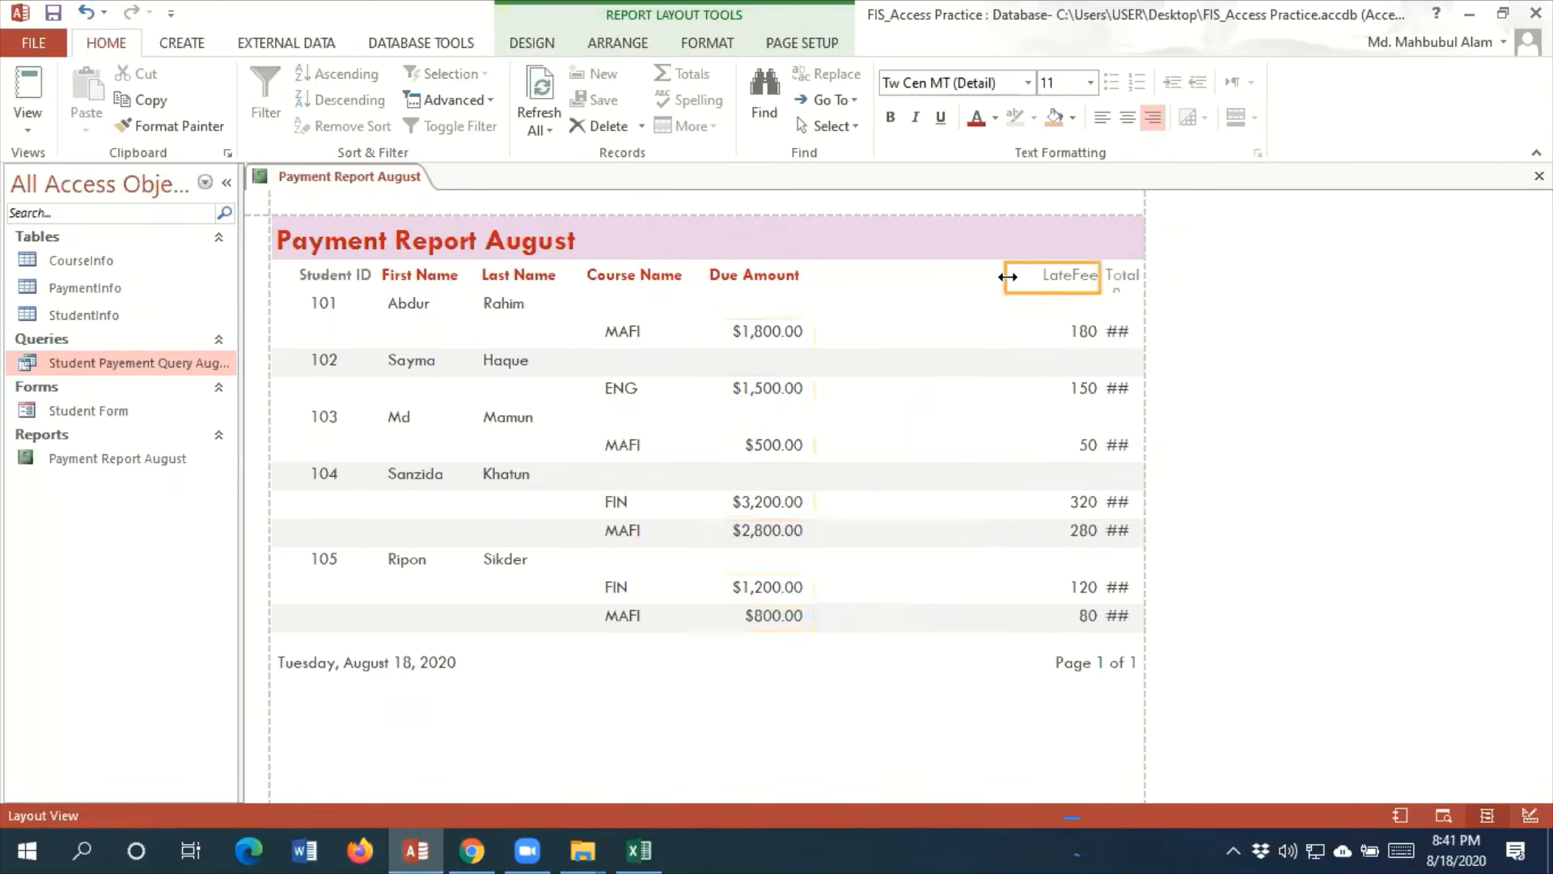
pyautogui.moveTo(892, 263); pyautogui.dragTo(823, 263)
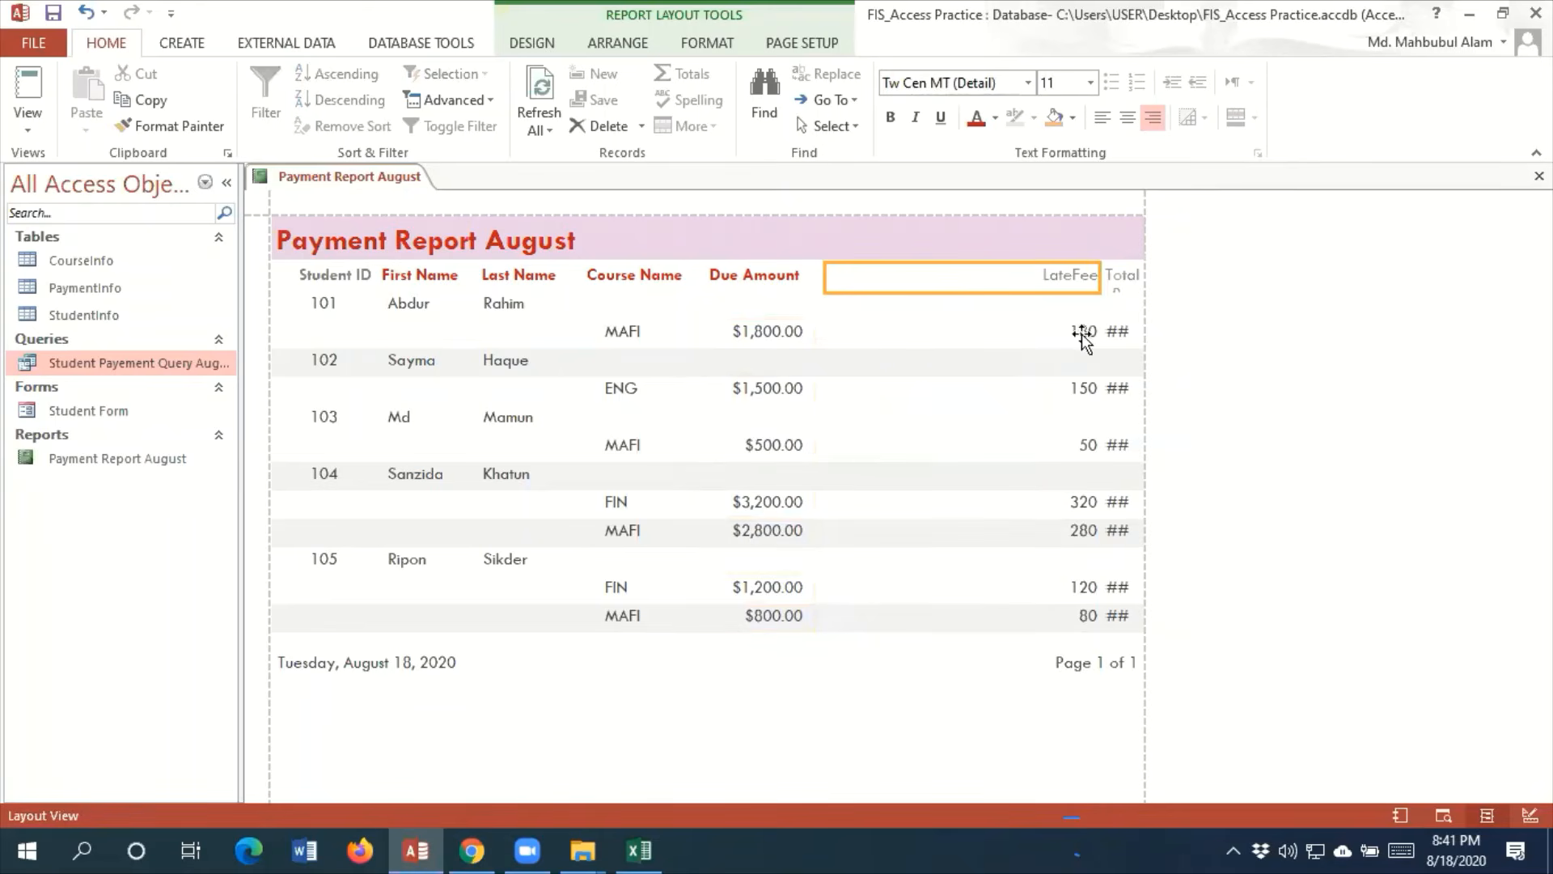
pyautogui.moveTo(1097, 292); pyautogui.dragTo(897, 291)
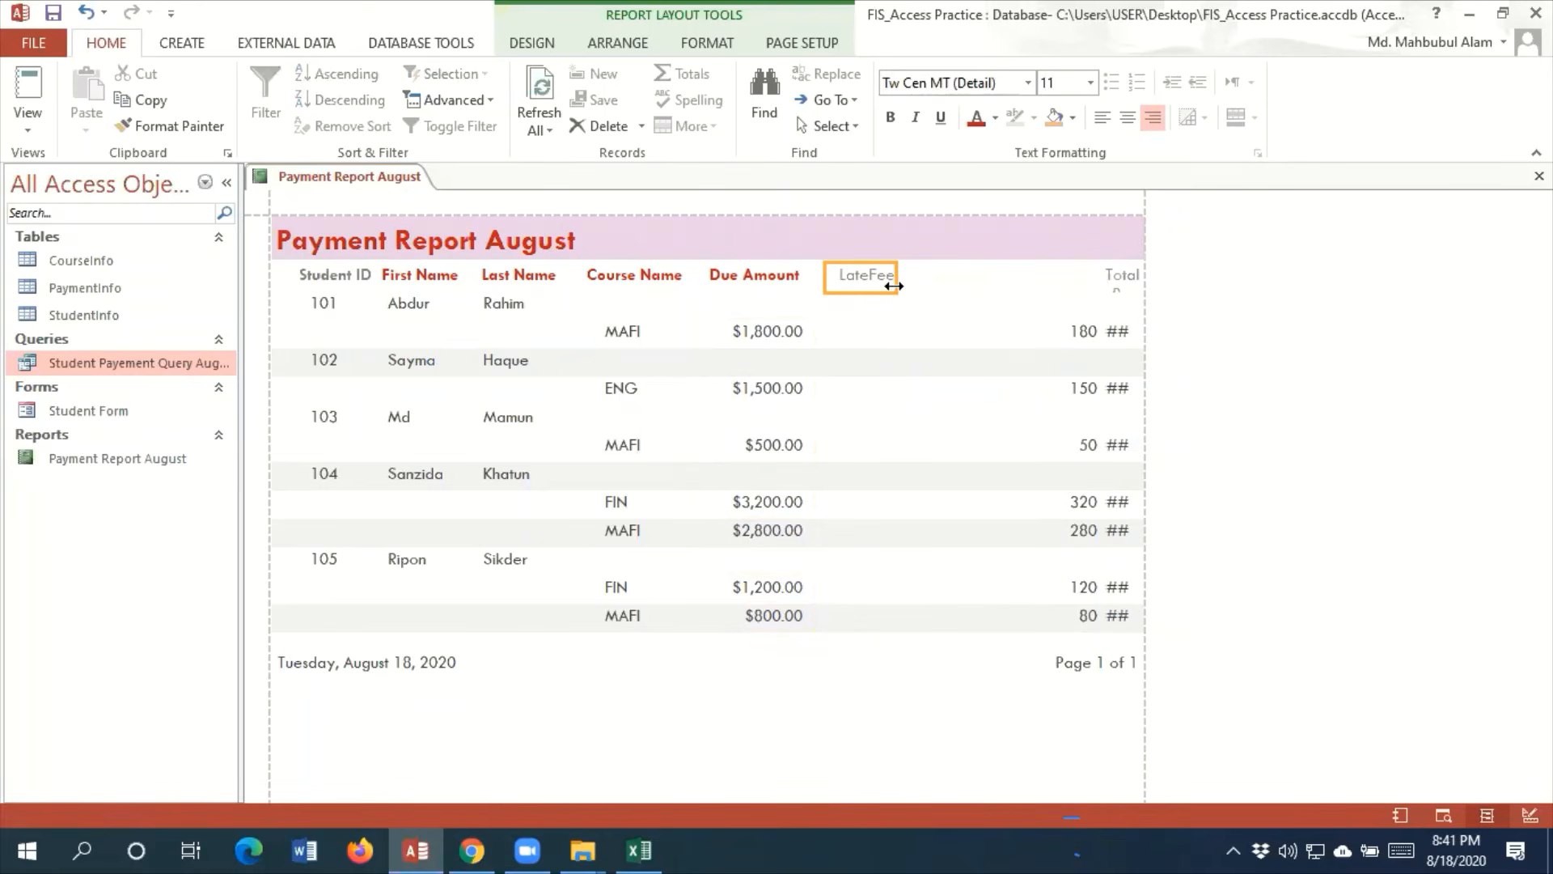
# Relabel the LateFee heading as Late Fee and make it red and bold
pyautogui.doubleClick(867, 279)
pyautogui.click(872, 281)
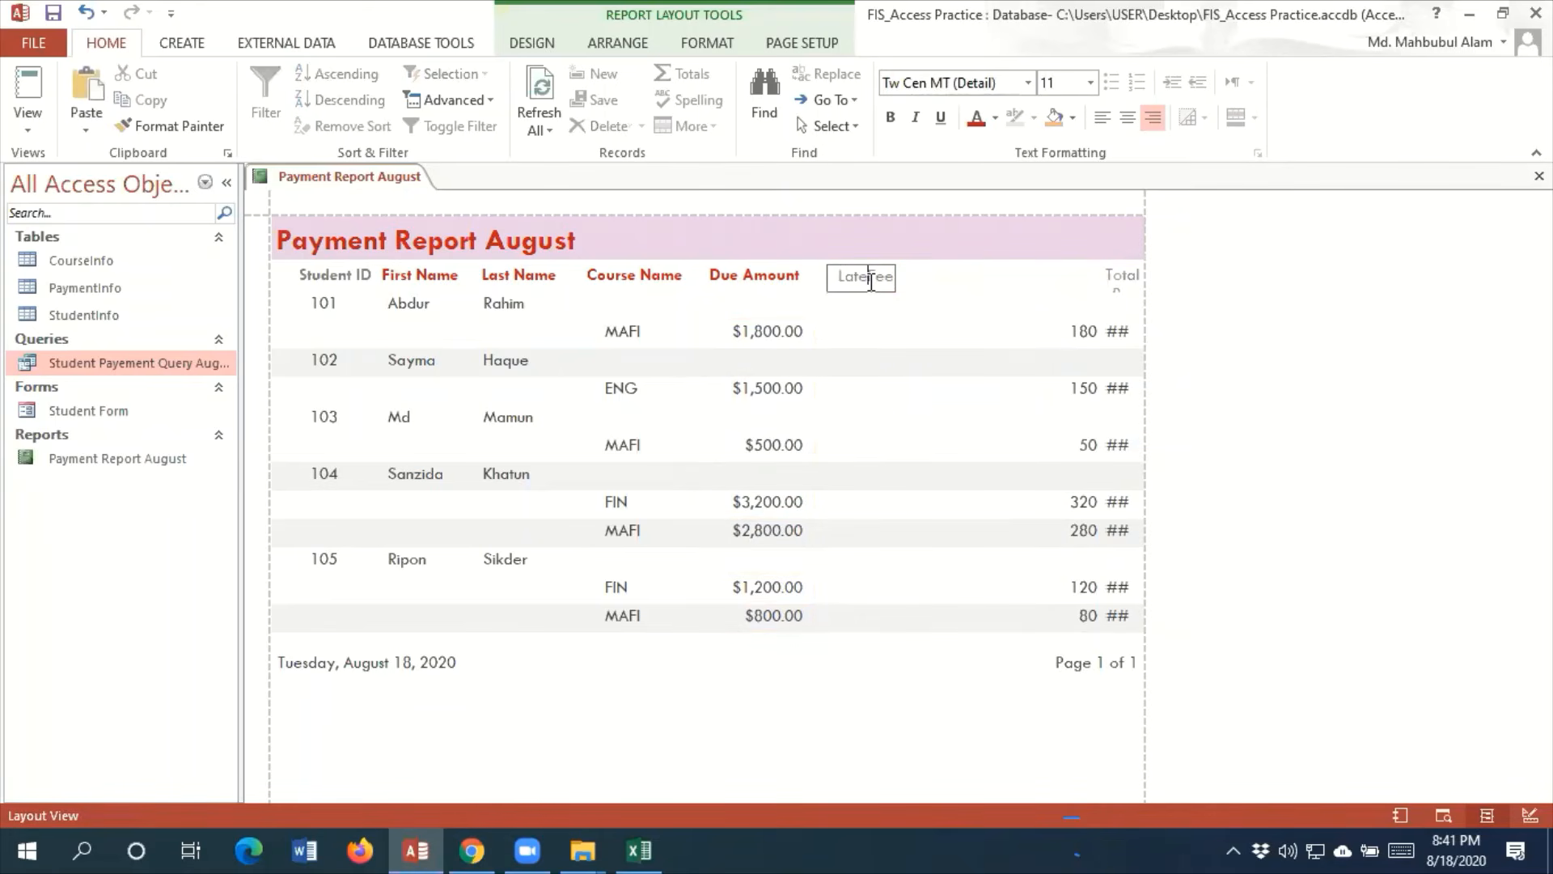
pyautogui.click(976, 118)
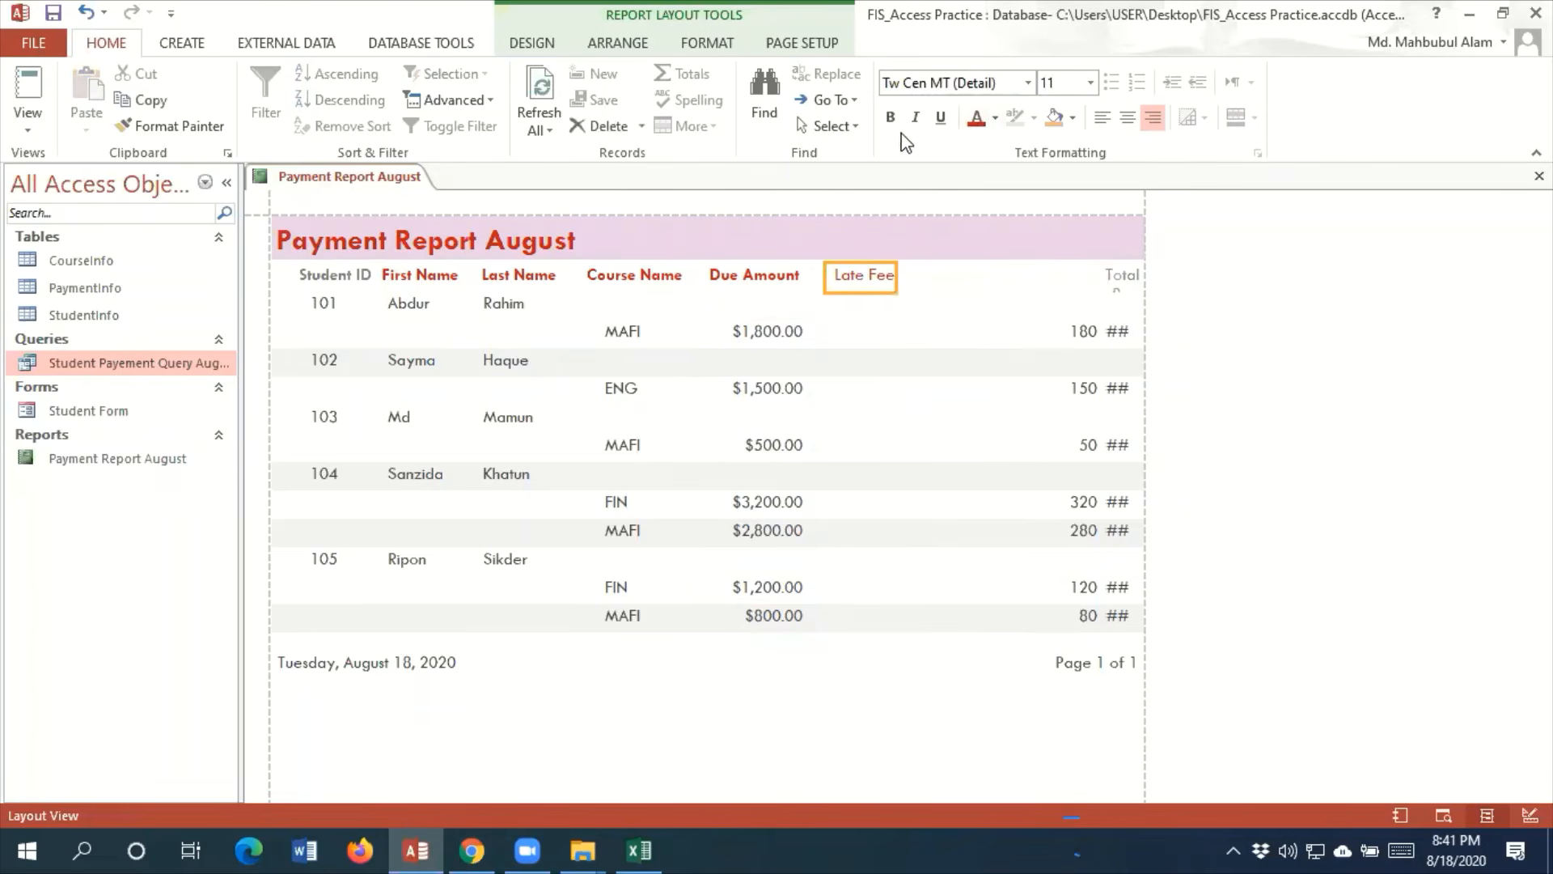
pyautogui.click(890, 118)
# Move and narrow the late-fee values to line up under the Late Fee heading
pyautogui.click(1076, 331)
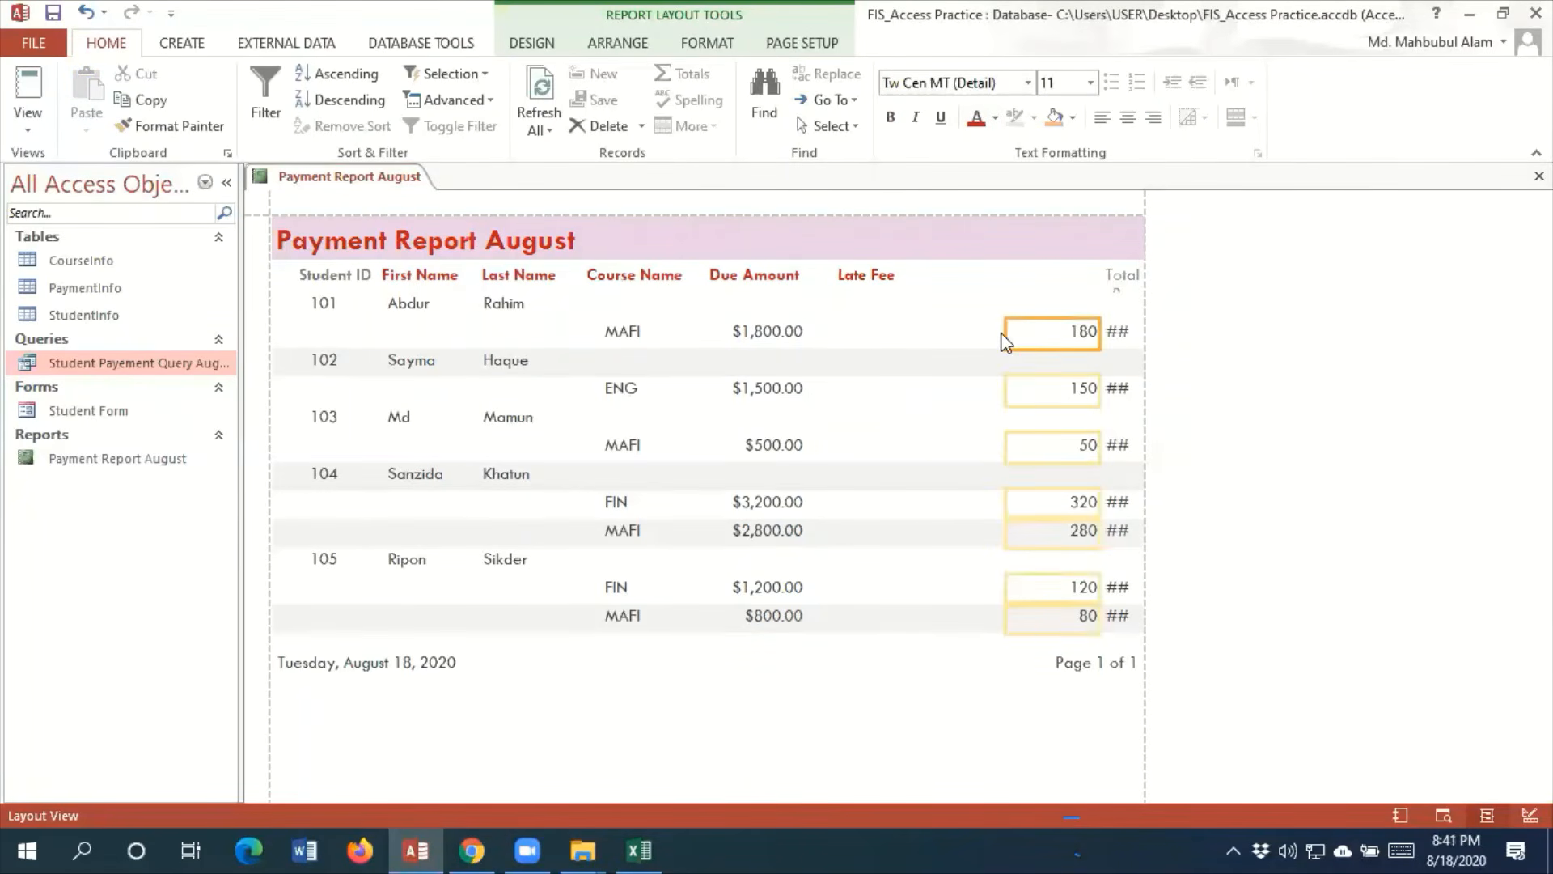
pyautogui.moveTo(1007, 329); pyautogui.dragTo(825, 310)
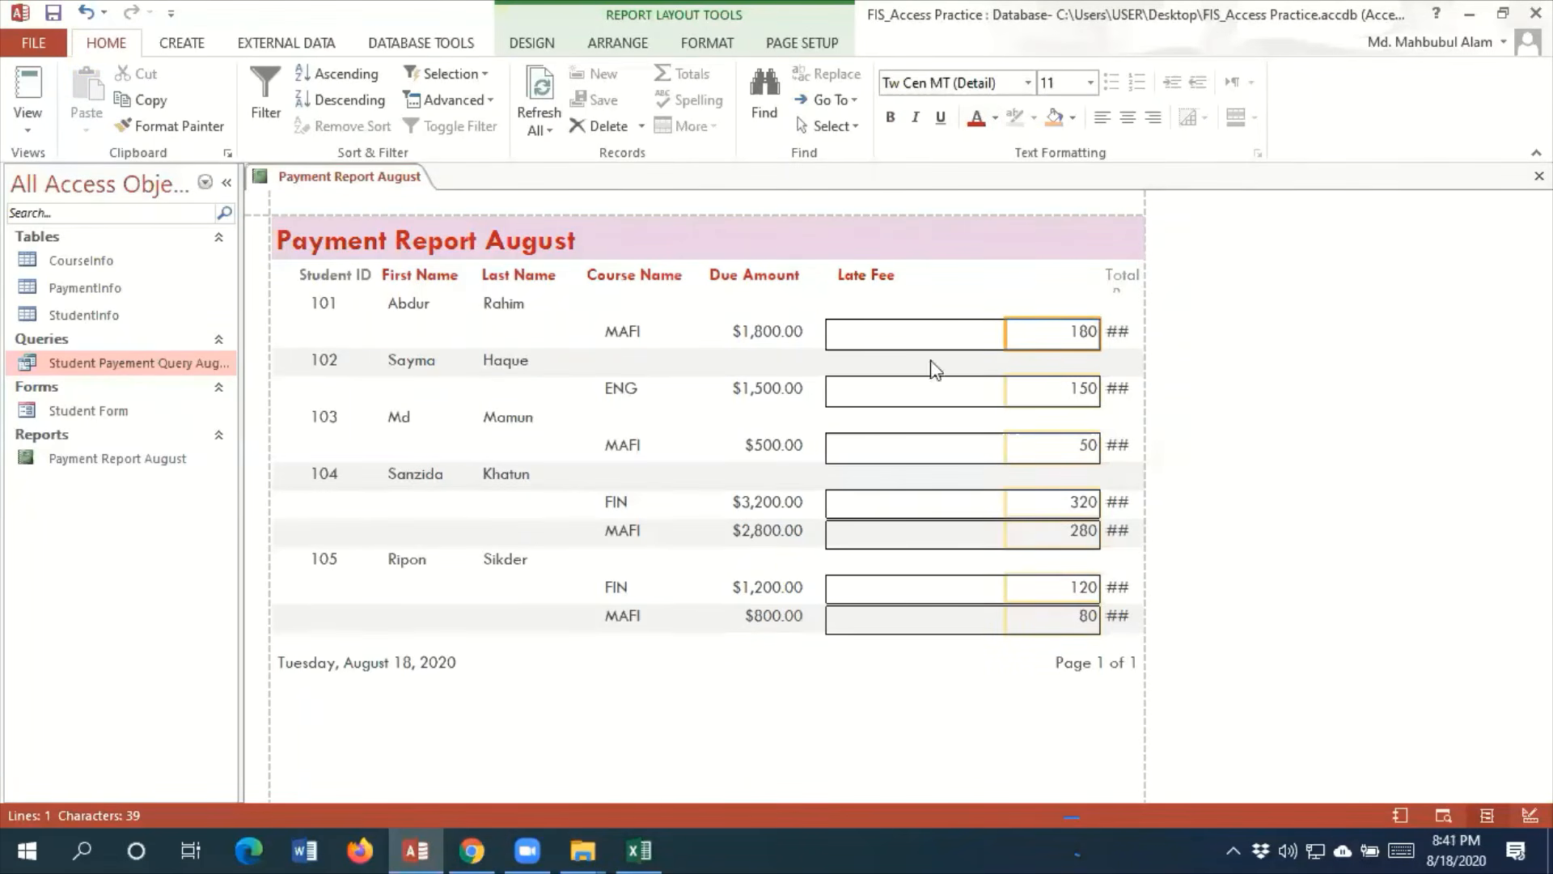
pyautogui.moveTo(1099, 332); pyautogui.dragTo(915, 332)
# Extend the TotalPayment heading toward Late Fee and pull in its far edge to fit the text
pyautogui.click(1119, 273)
pyautogui.moveTo(1103, 274); pyautogui.dragTo(935, 276)
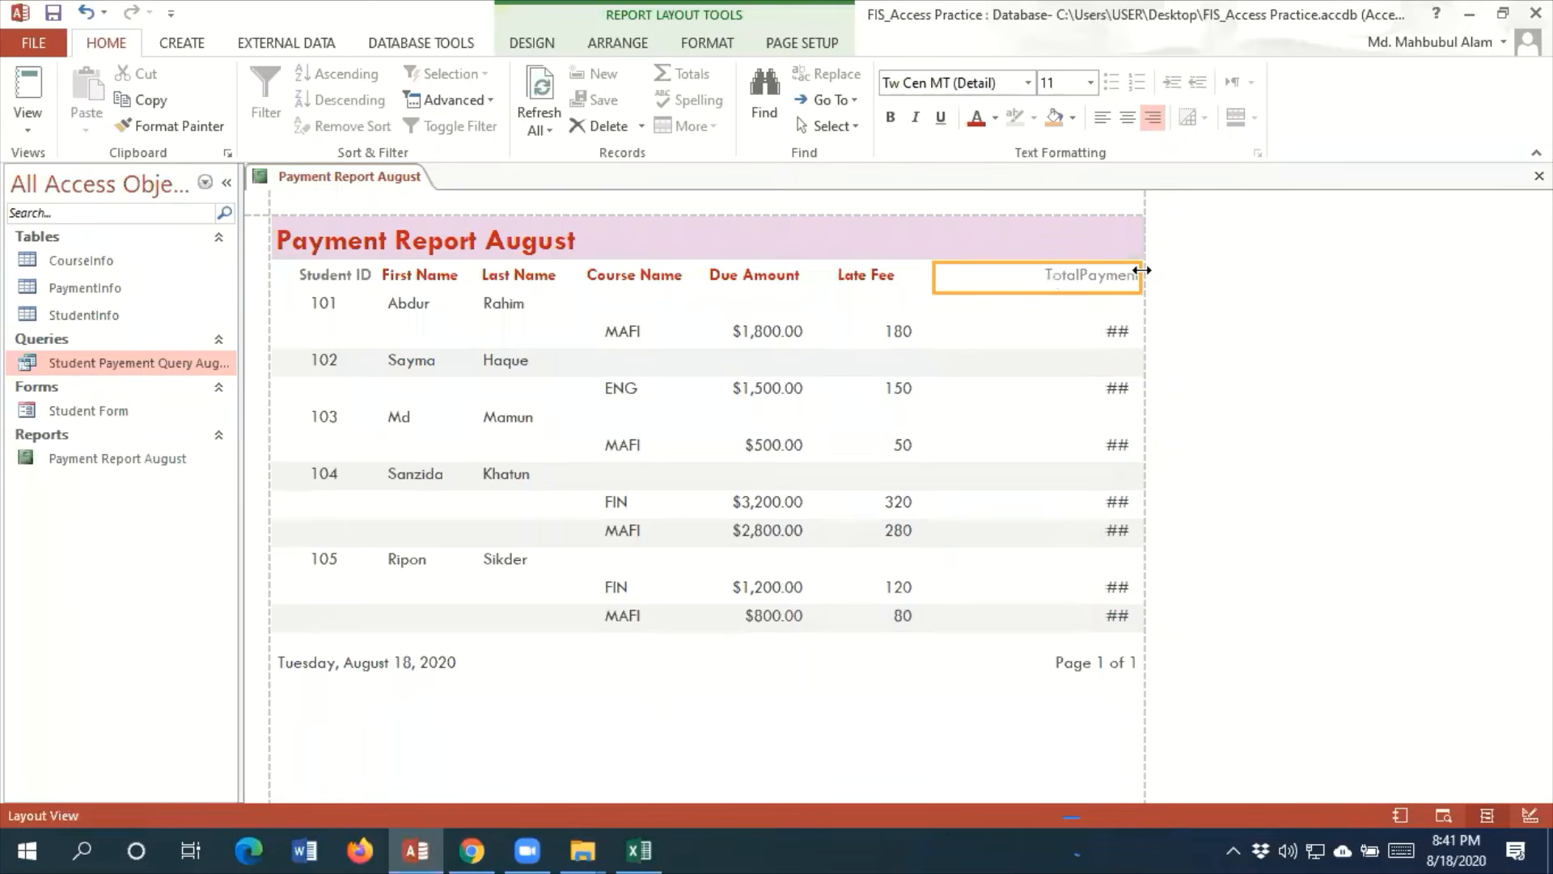
pyautogui.moveTo(1128, 270); pyautogui.dragTo(1044, 268)
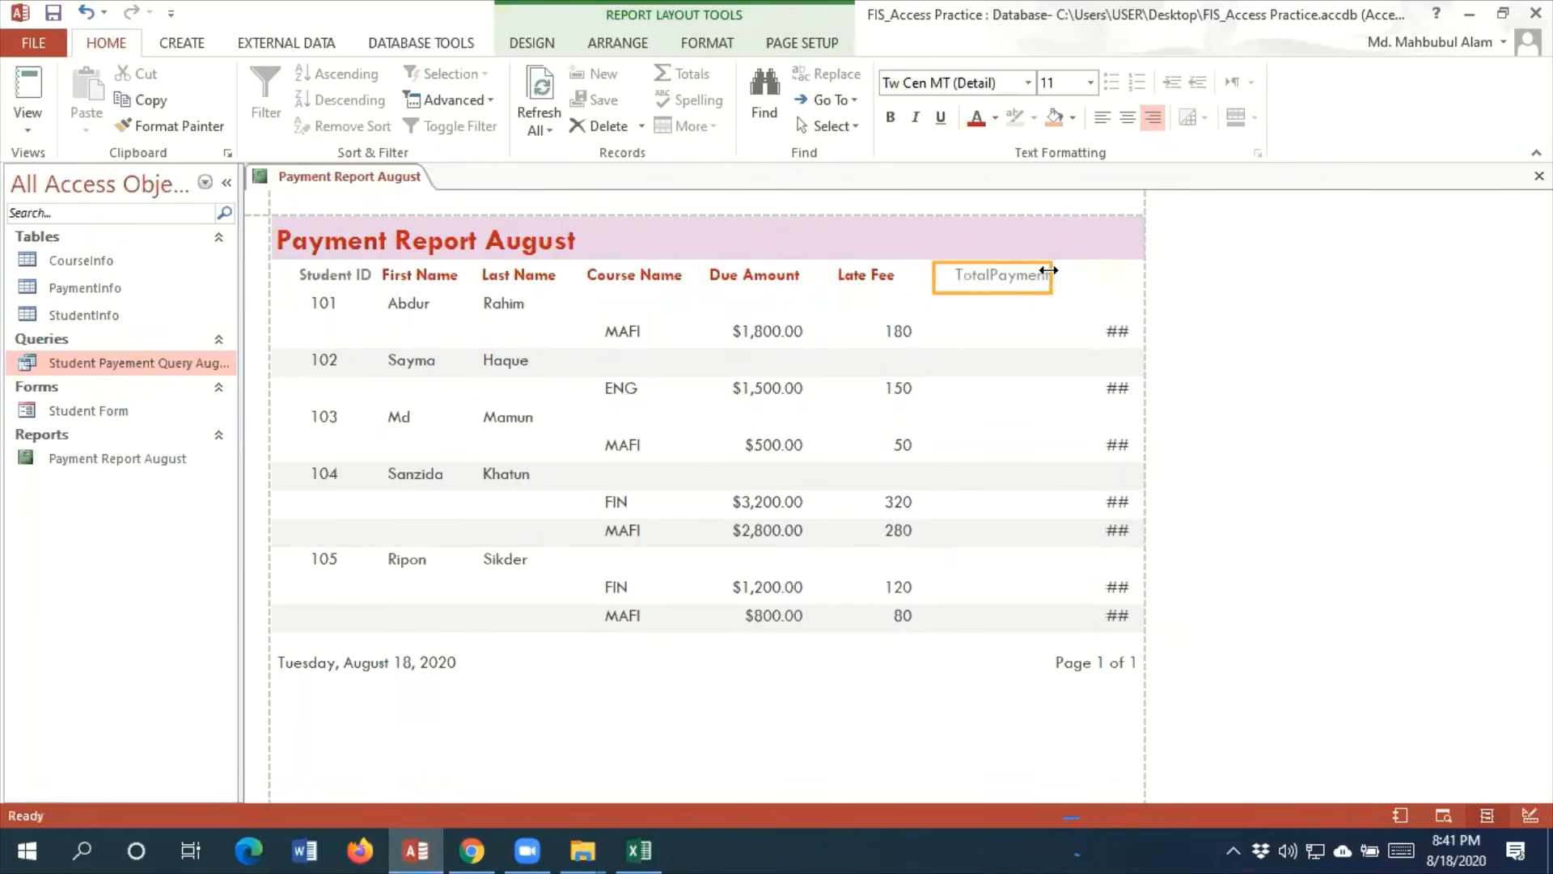
# Relabel the TotalPayment heading as Total Payment and make it red and bold
pyautogui.doubleClick(997, 281)
pyautogui.click(987, 277)
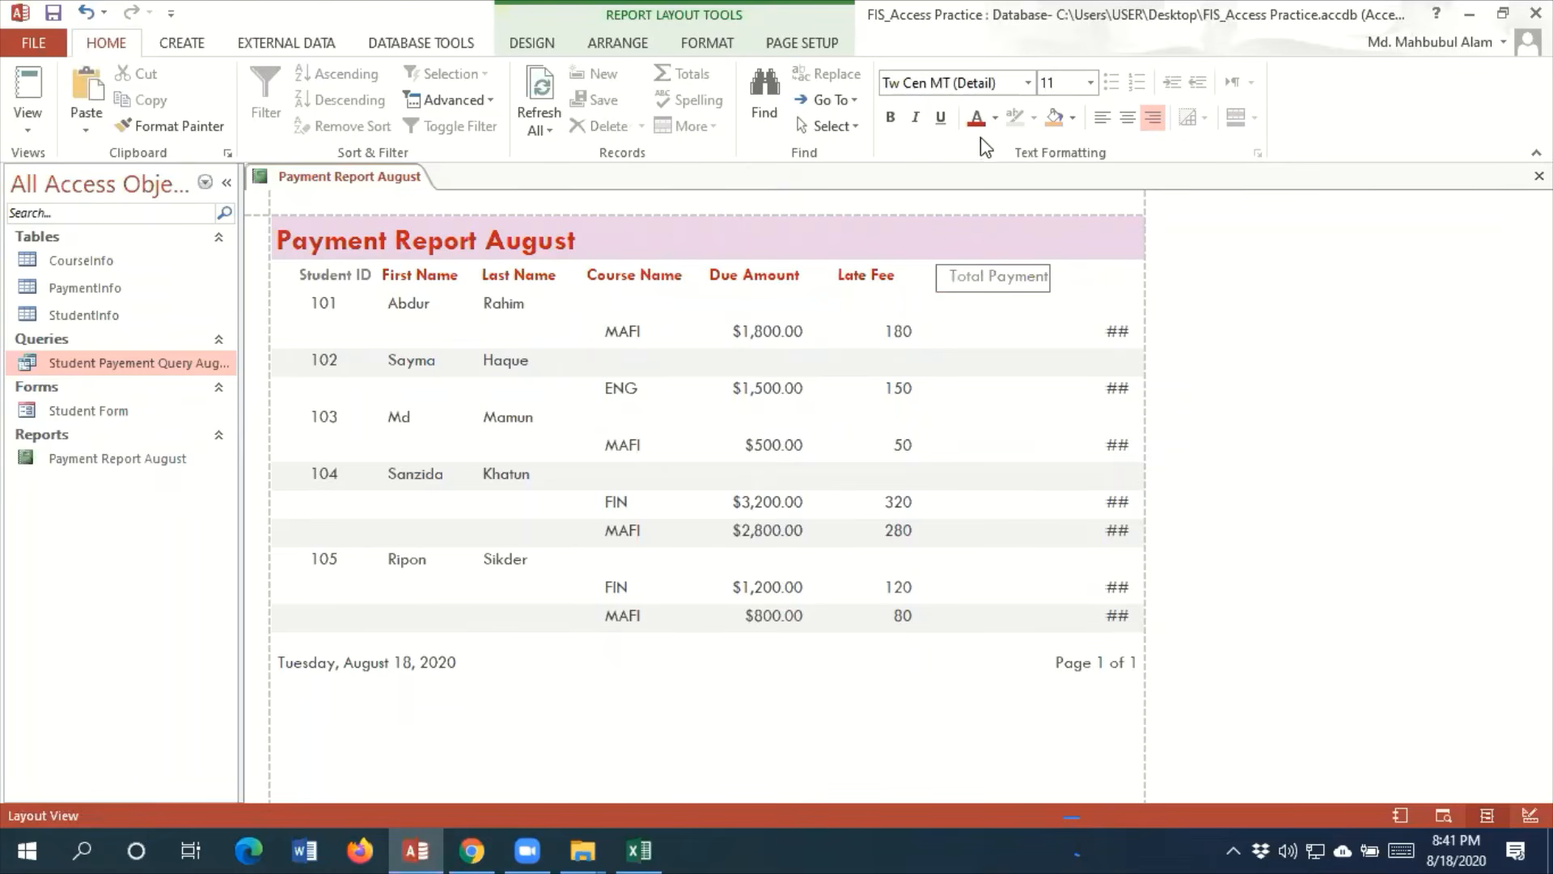
pyautogui.press('Return')
pyautogui.click(890, 116)
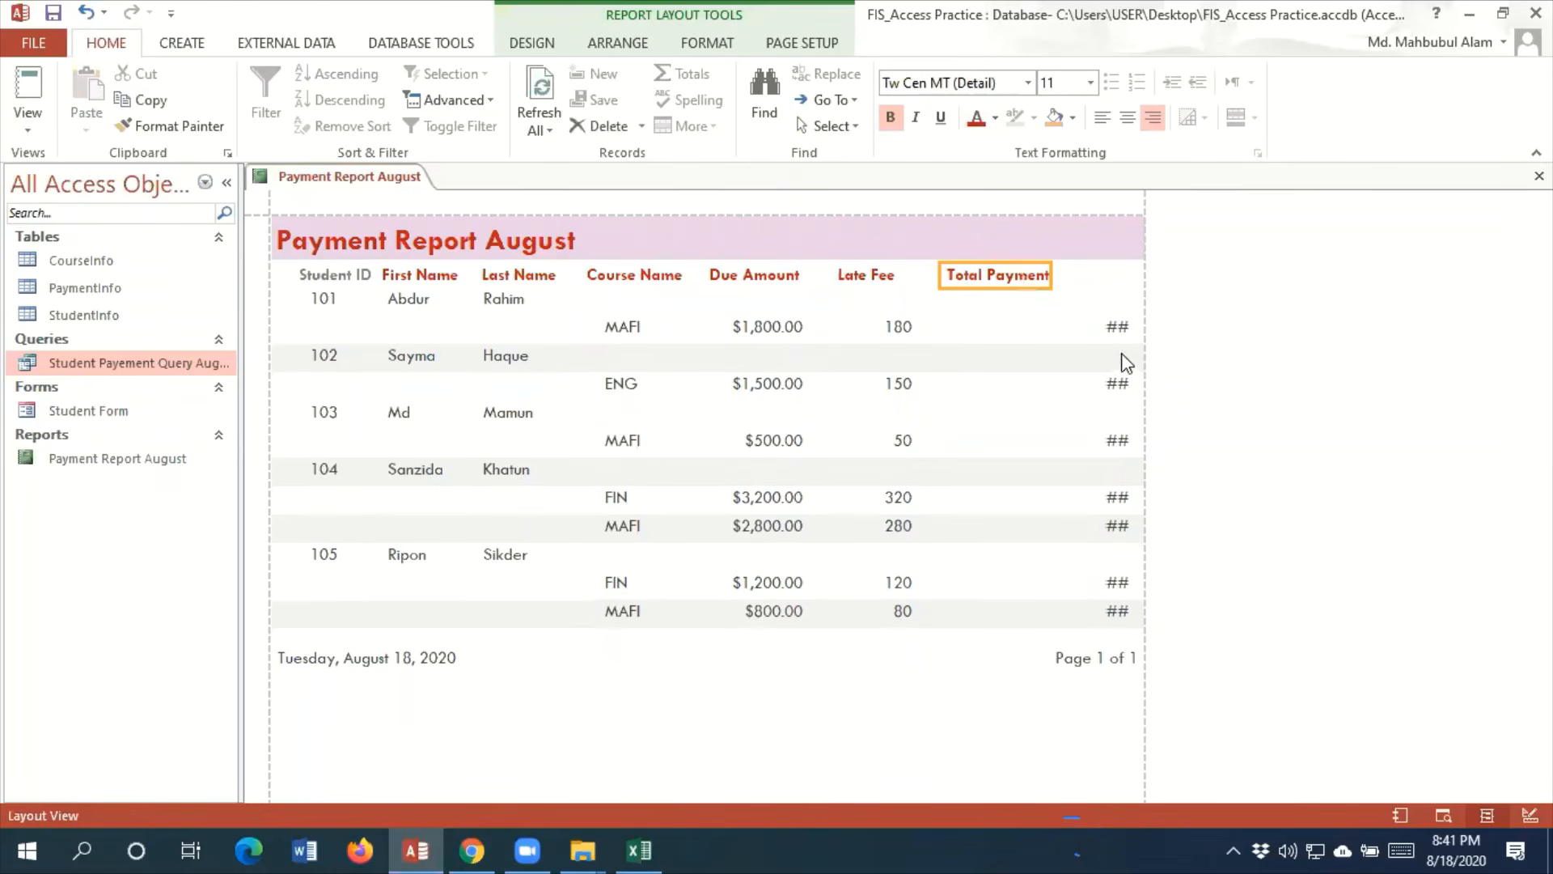
# Widen the total-payment values so the amounts fit, and line them up under the Total Payment heading
pyautogui.click(1118, 326)
pyautogui.moveTo(1103, 329); pyautogui.dragTo(943, 327)
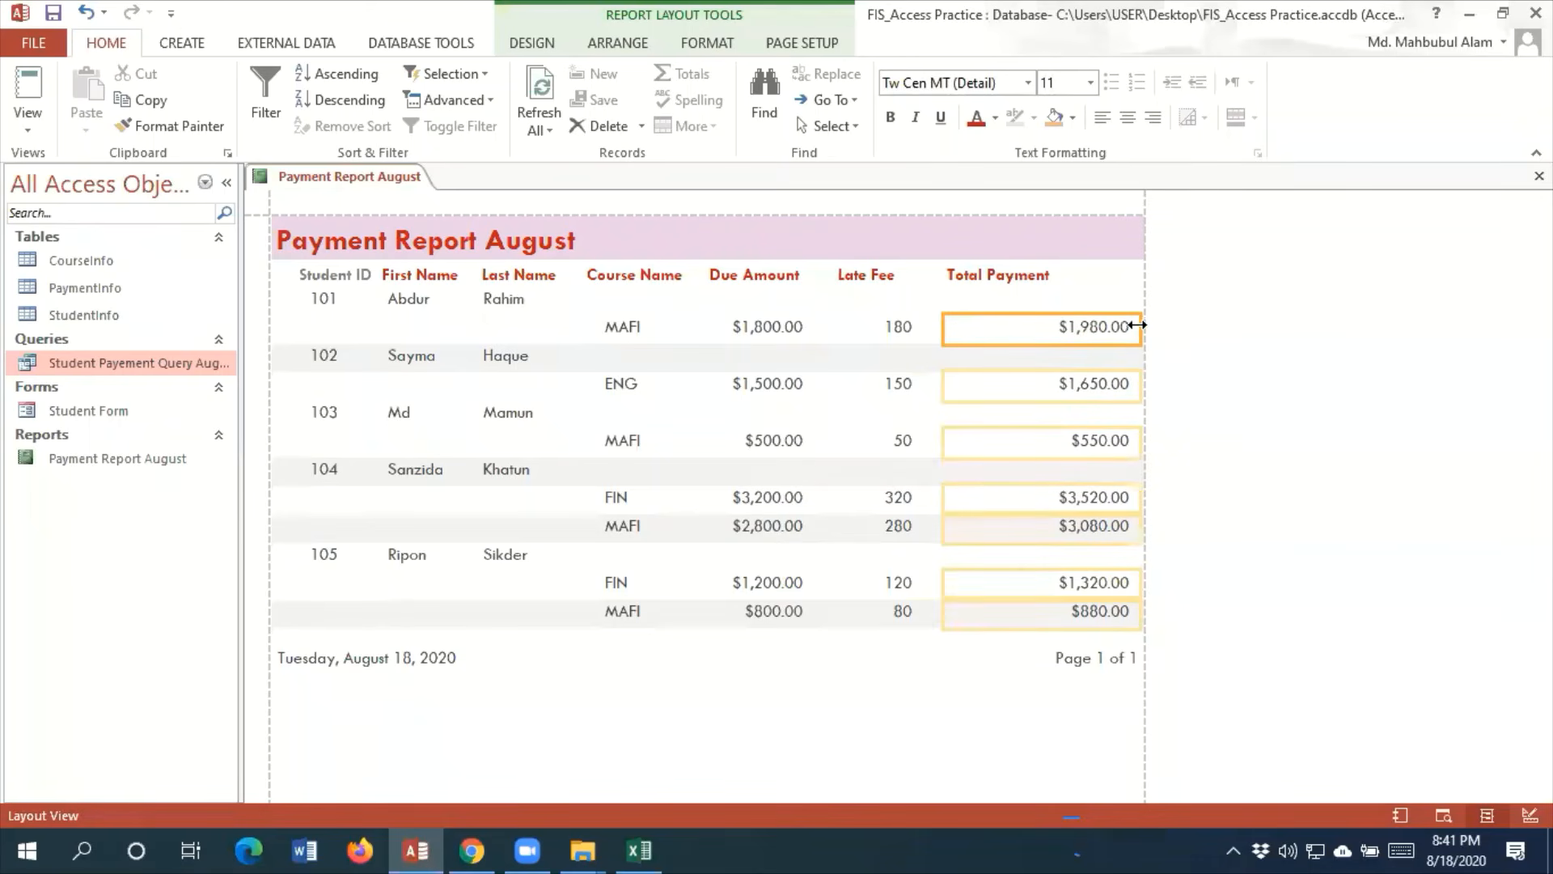
pyautogui.moveTo(1138, 324); pyautogui.dragTo(1061, 325)
pyautogui.click(839, 753)
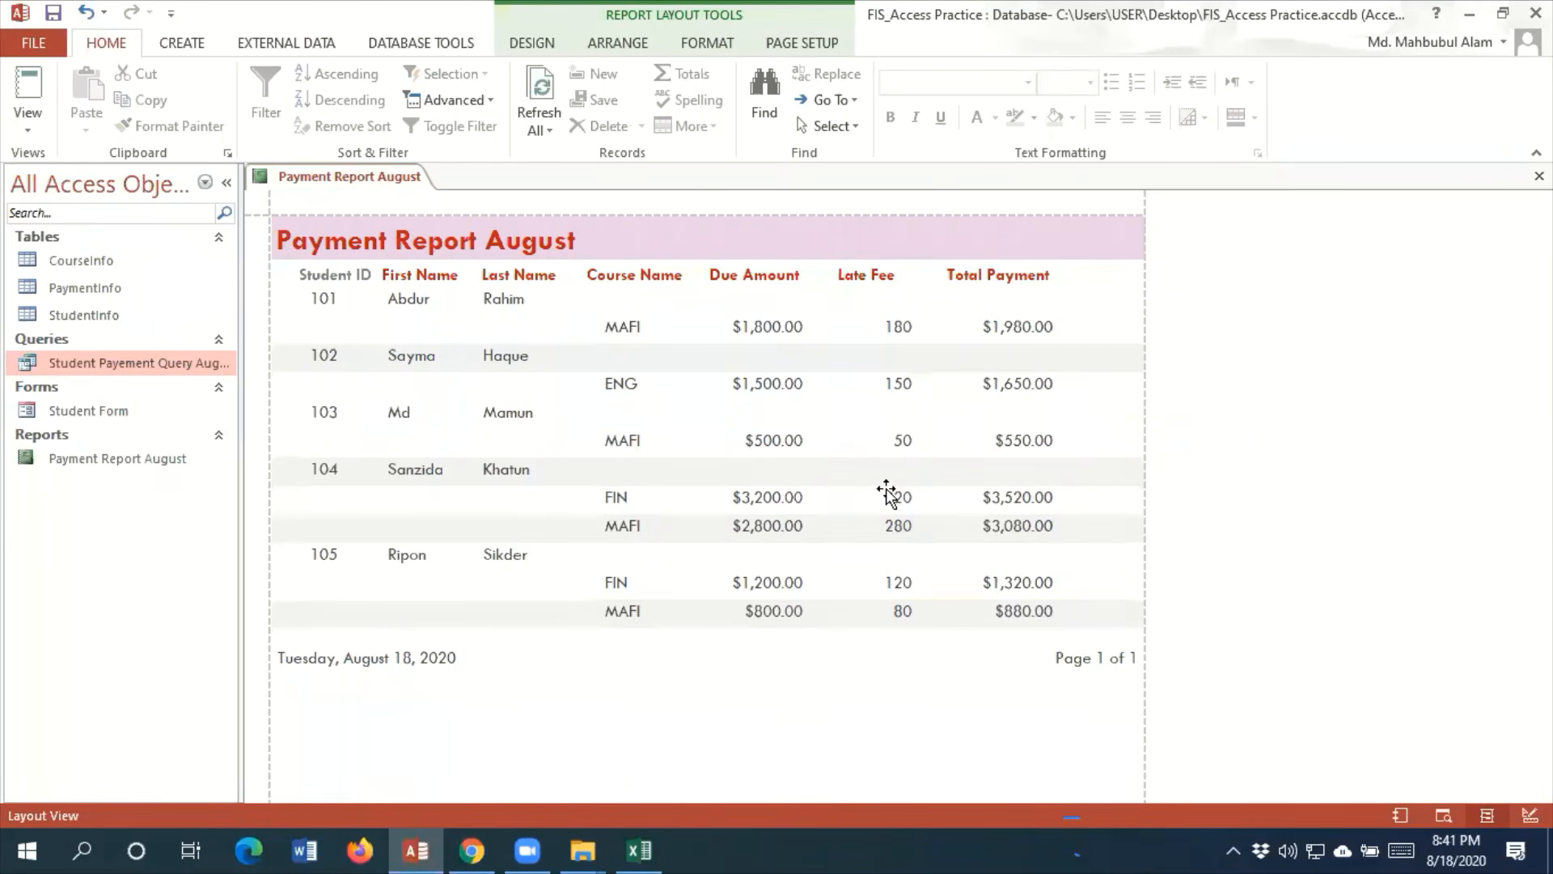
# Minimize the database window to show the desktop
pyautogui.click(1470, 14)
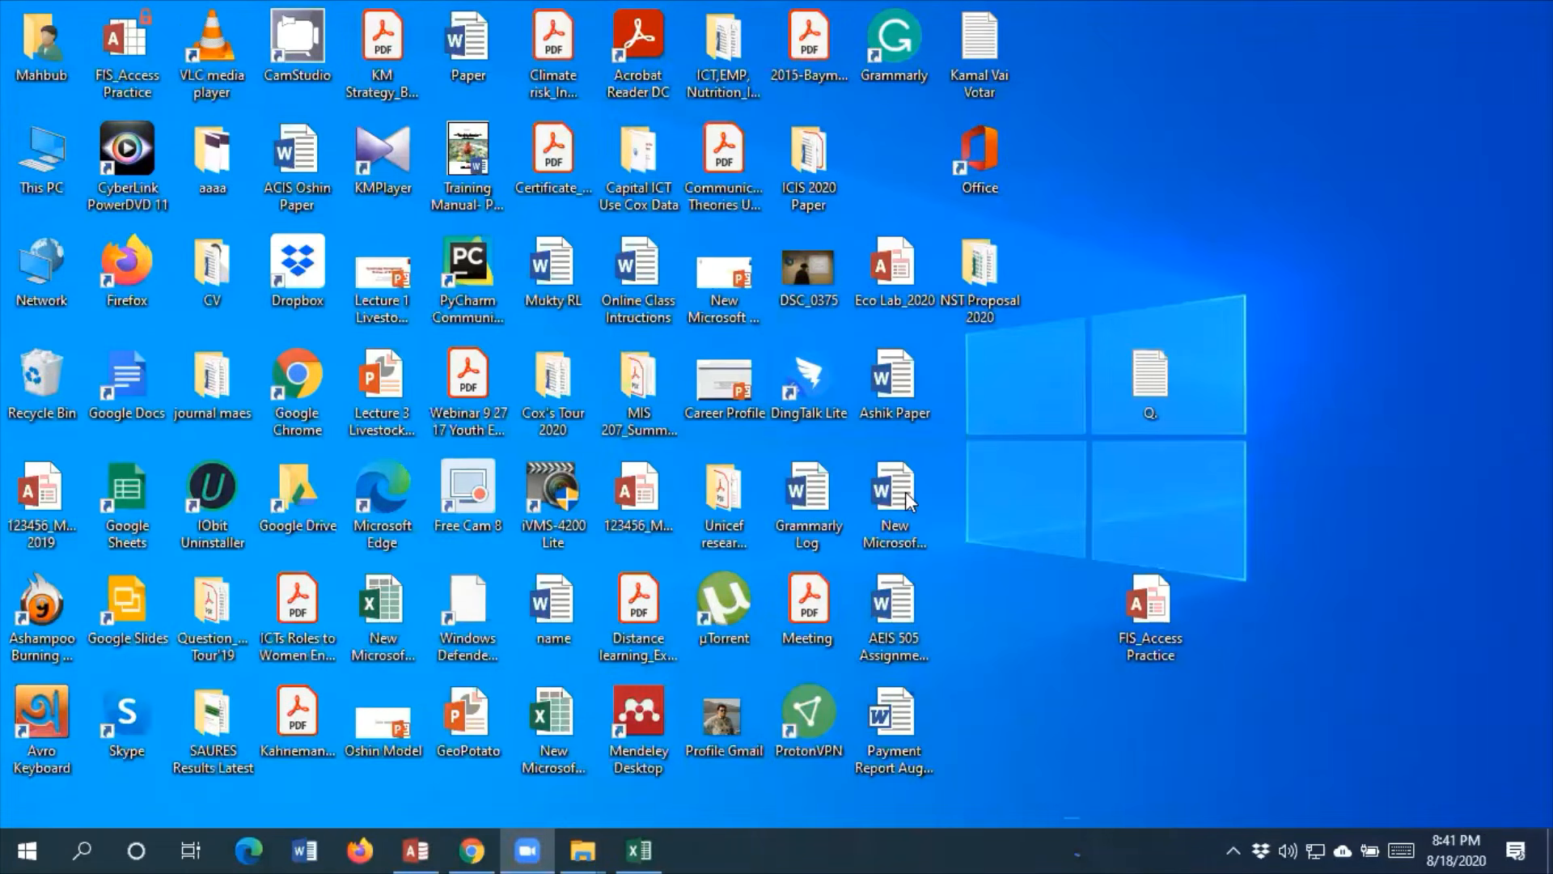
pyautogui.click(904, 494)
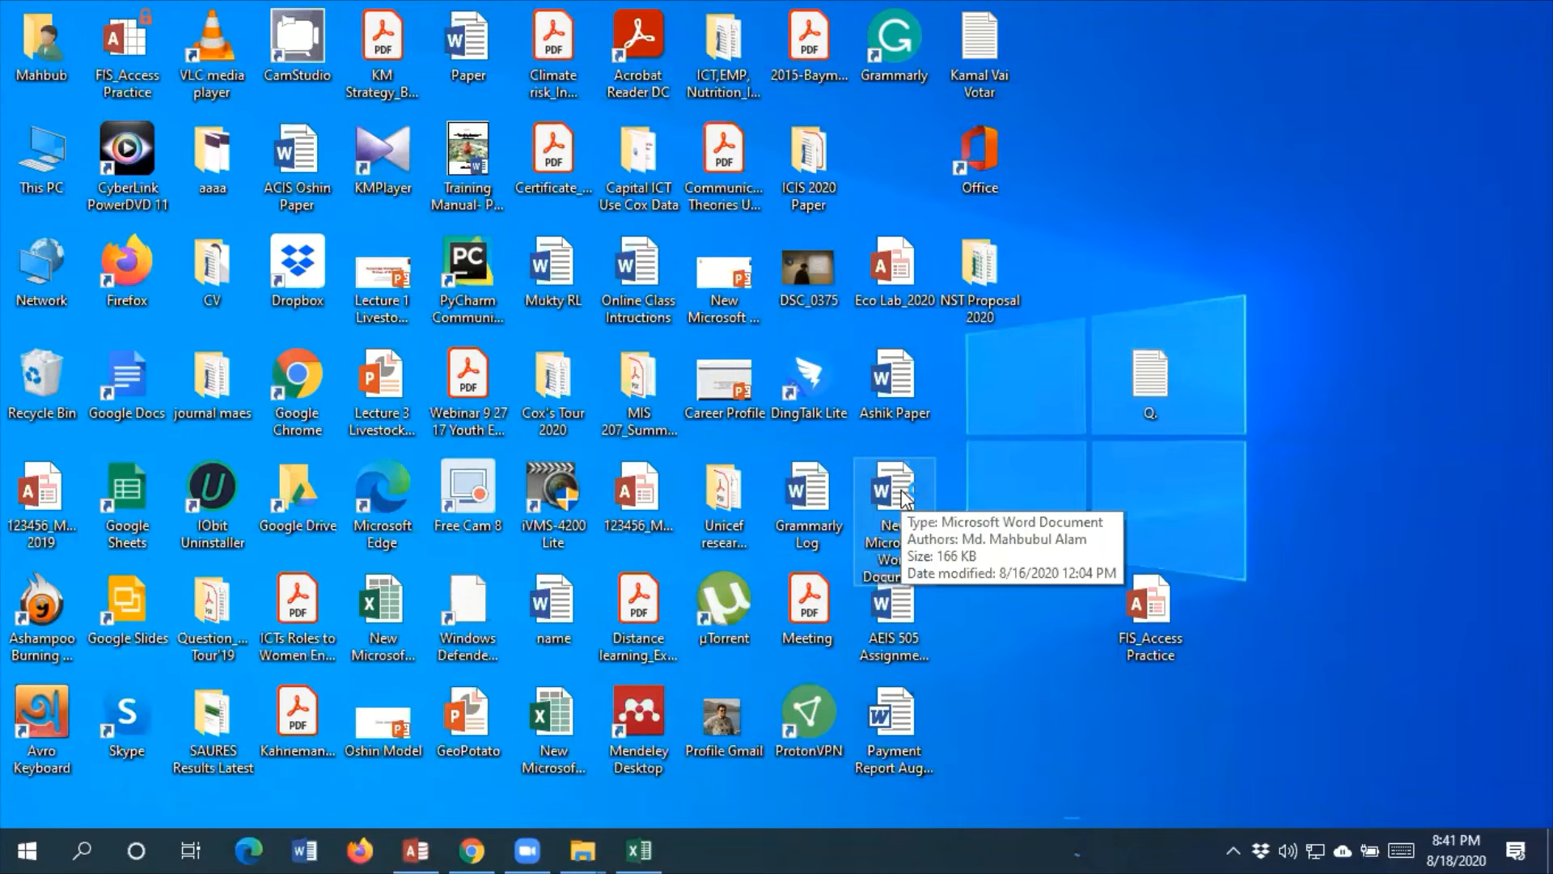
# Open the New Microsoft Word Document file from the desktop in Word and place the cursor under the REFERENCE heading on the last page
pyautogui.doubleClick(902, 490)
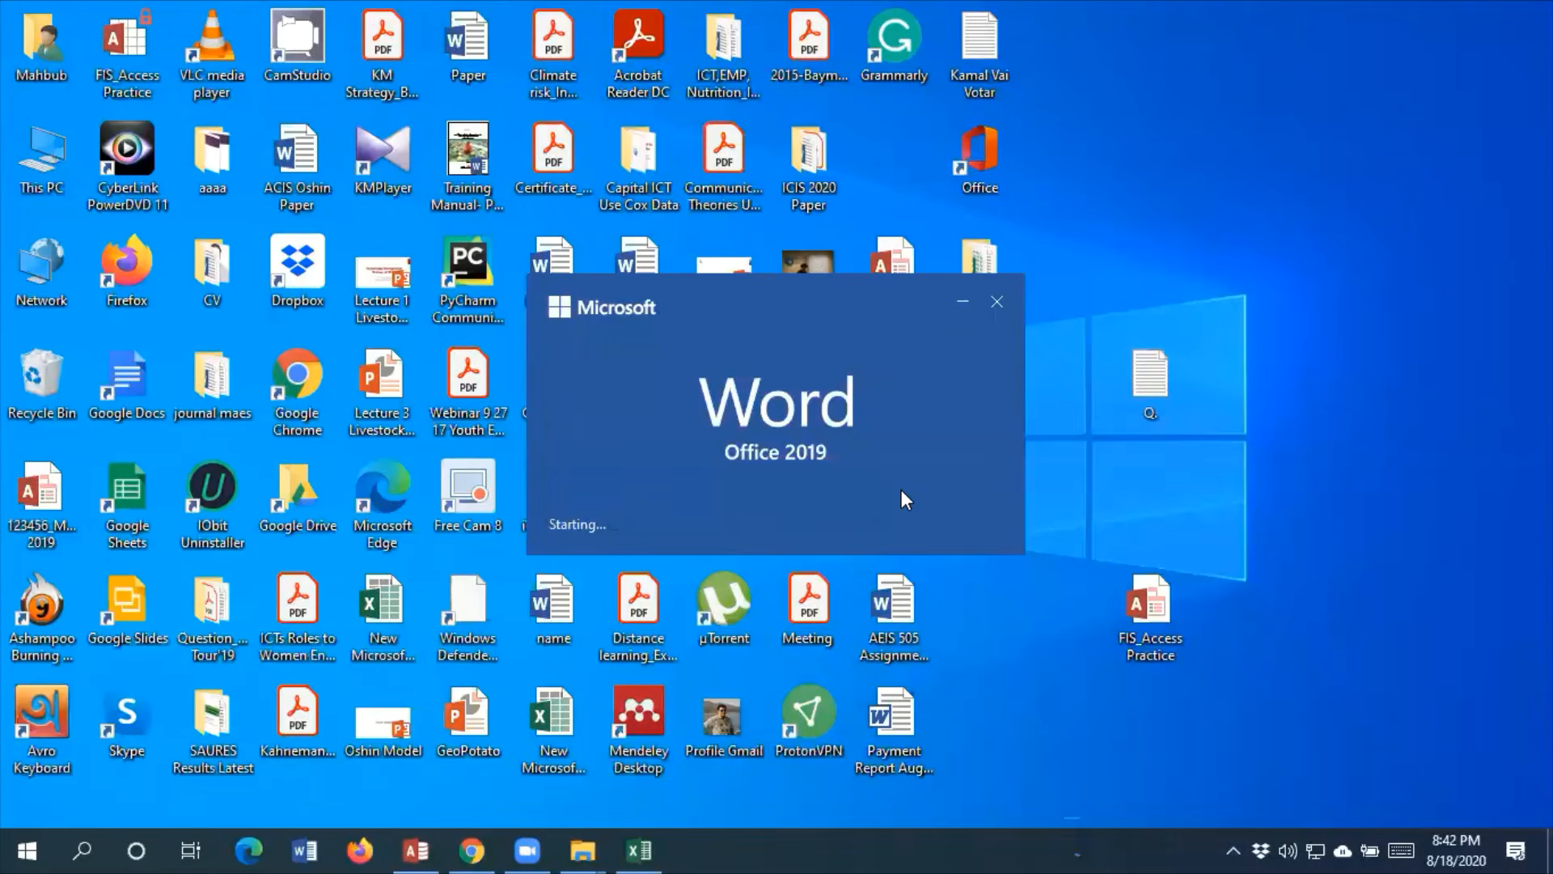
pyautogui.scroll(-5, 902, 490)
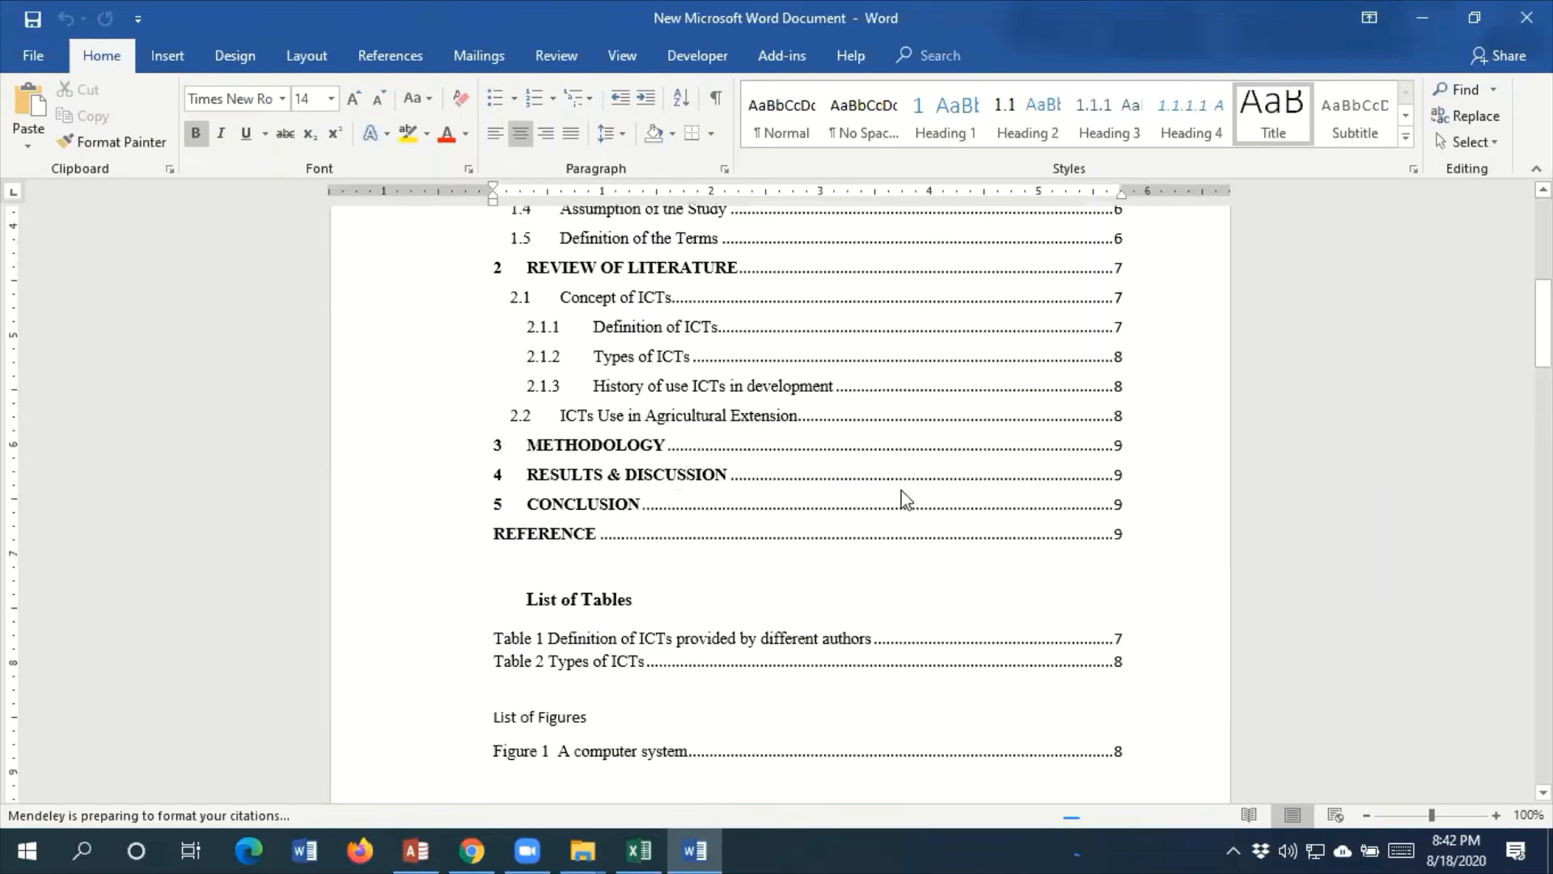
pyautogui.scroll(-15, 905, 497)
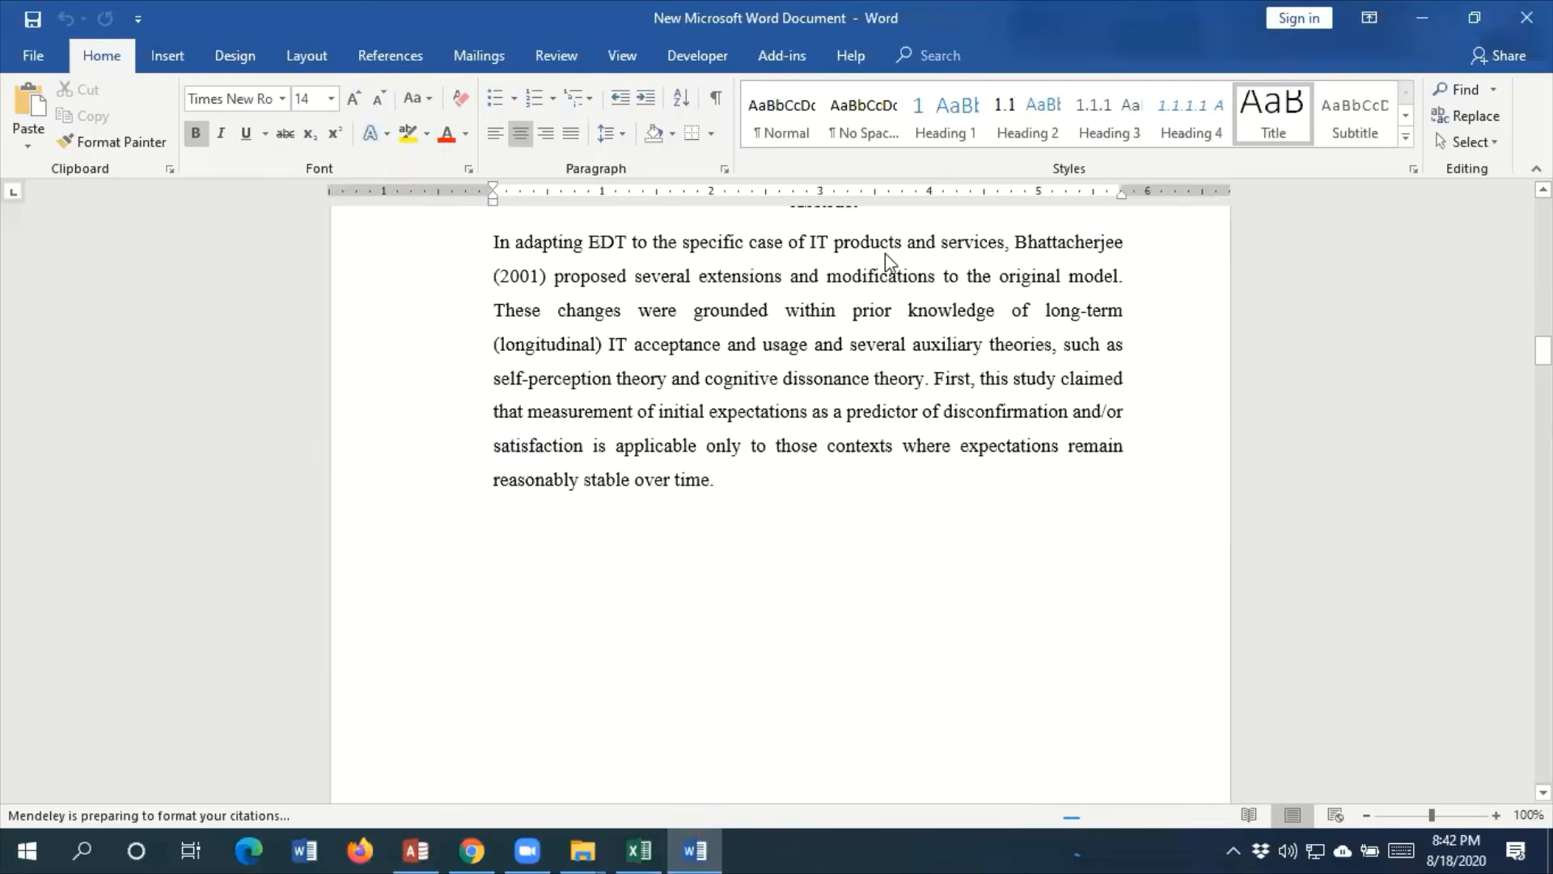
pyautogui.click(1474, 18)
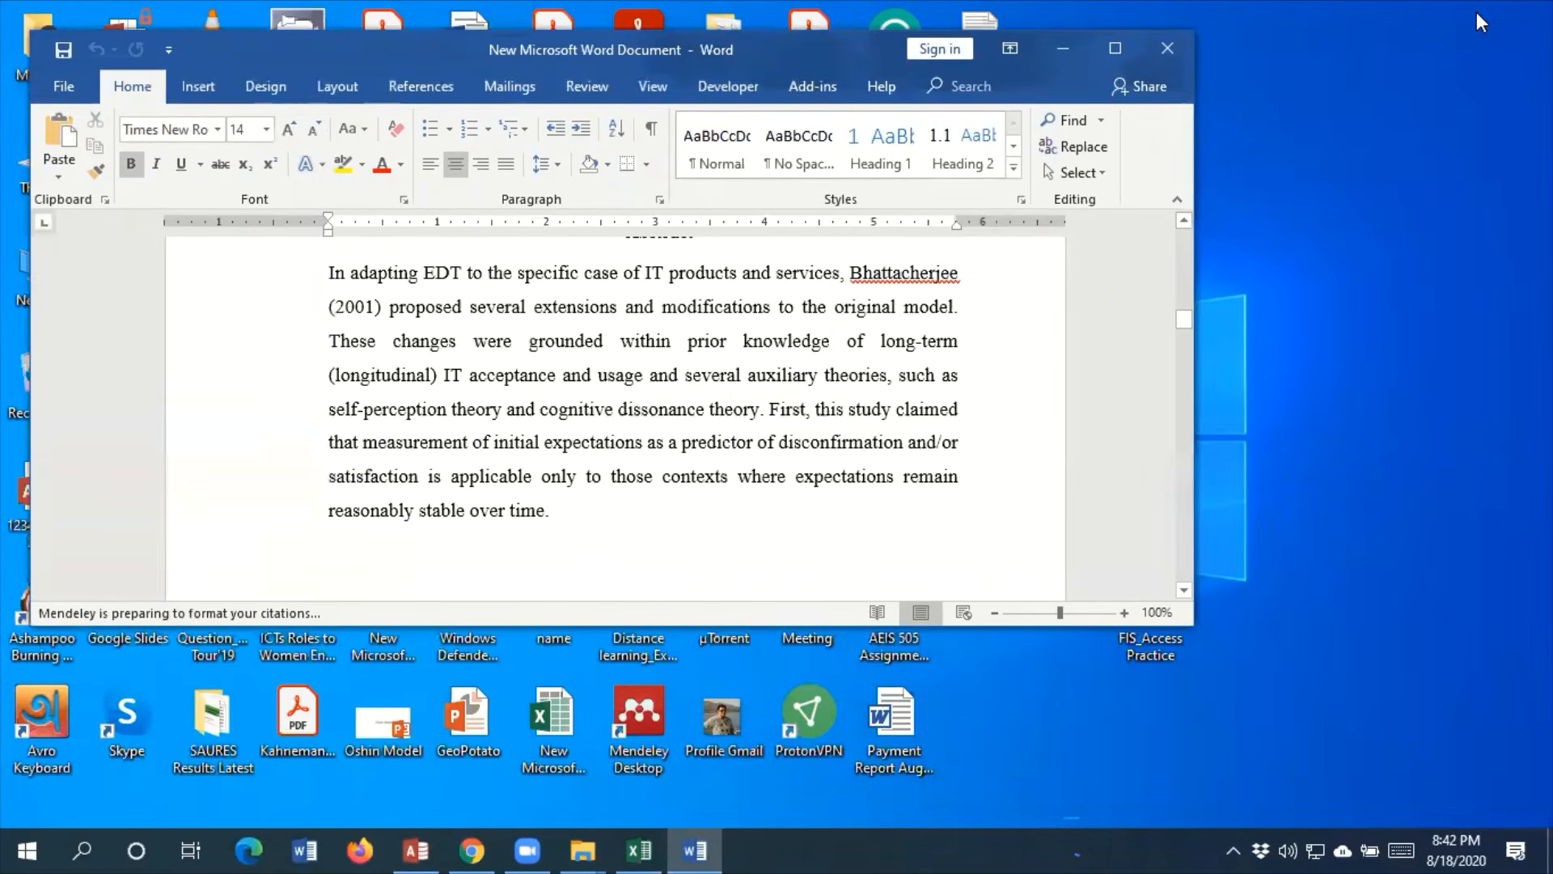
pyautogui.click(1113, 55)
pyautogui.scroll(-15, 822, 523)
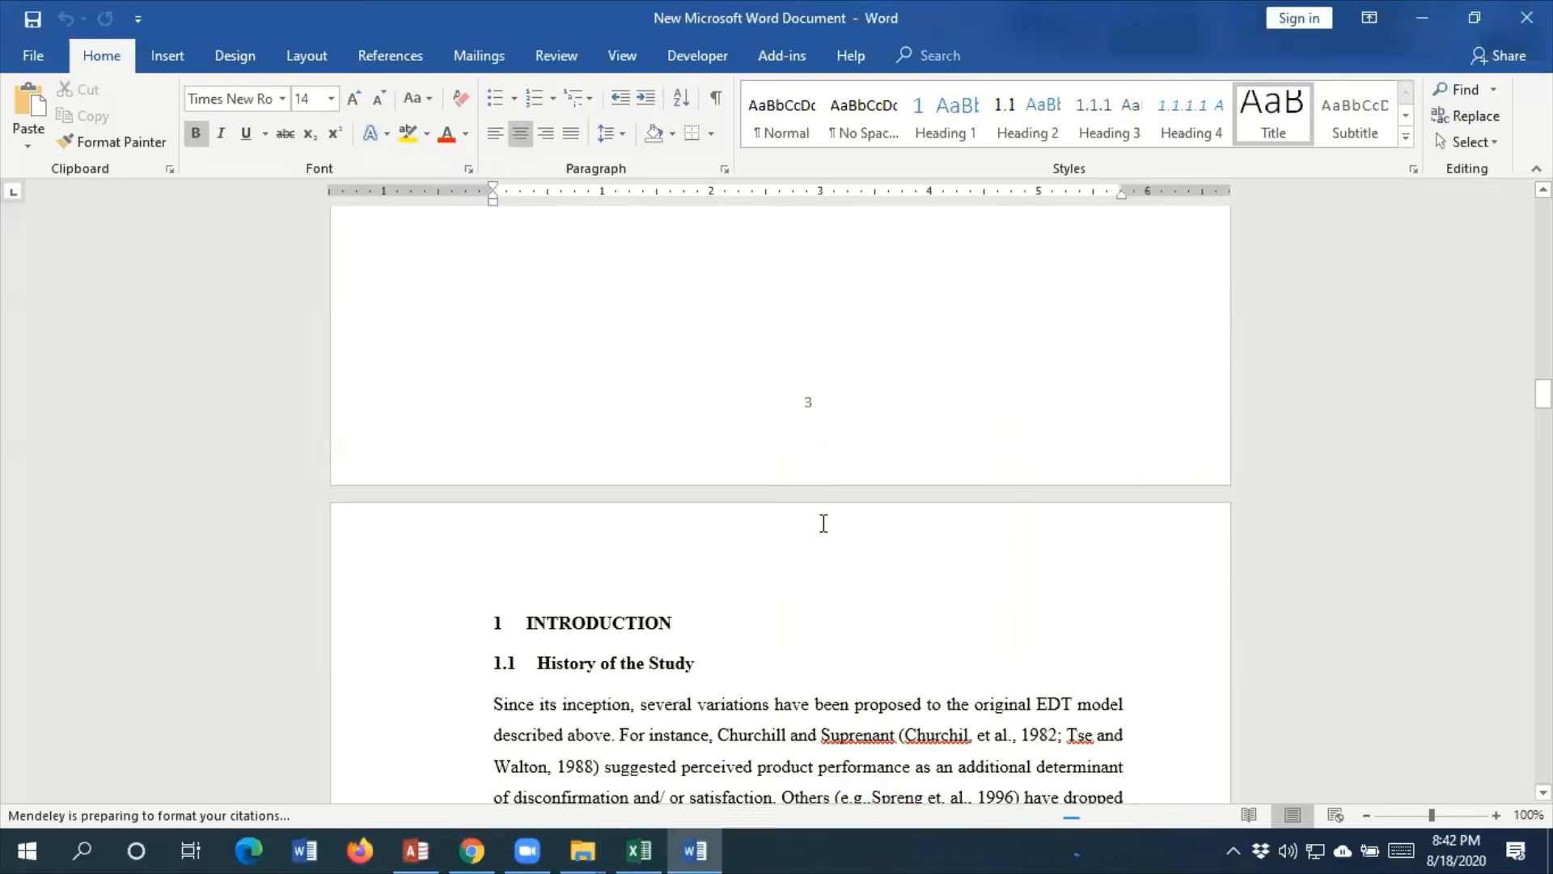
pyautogui.scroll(-20, 823, 523)
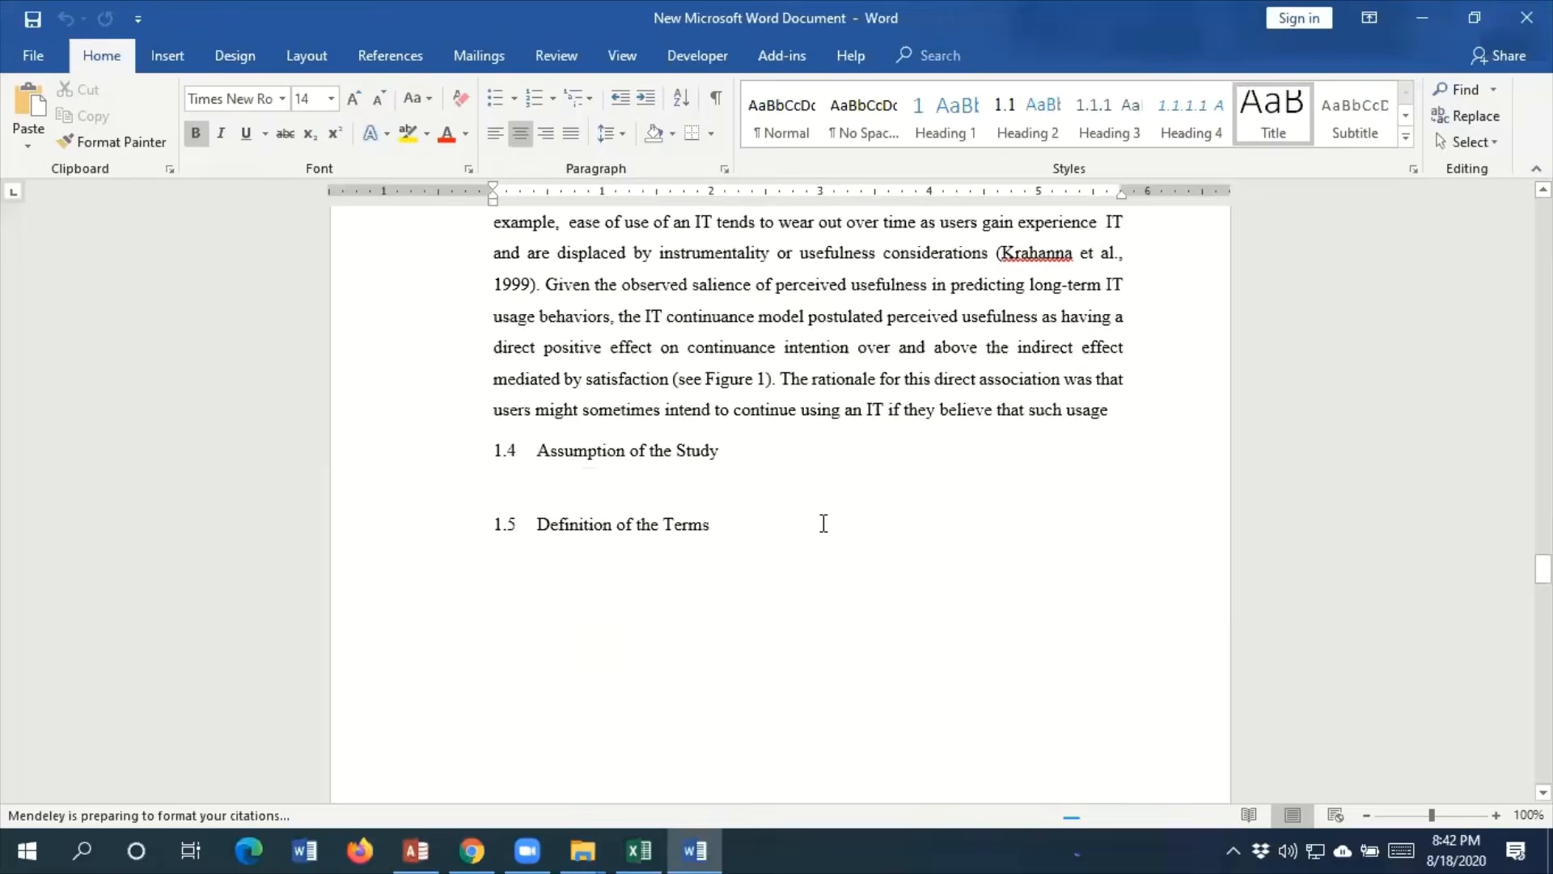
pyautogui.scroll(-20, 823, 523)
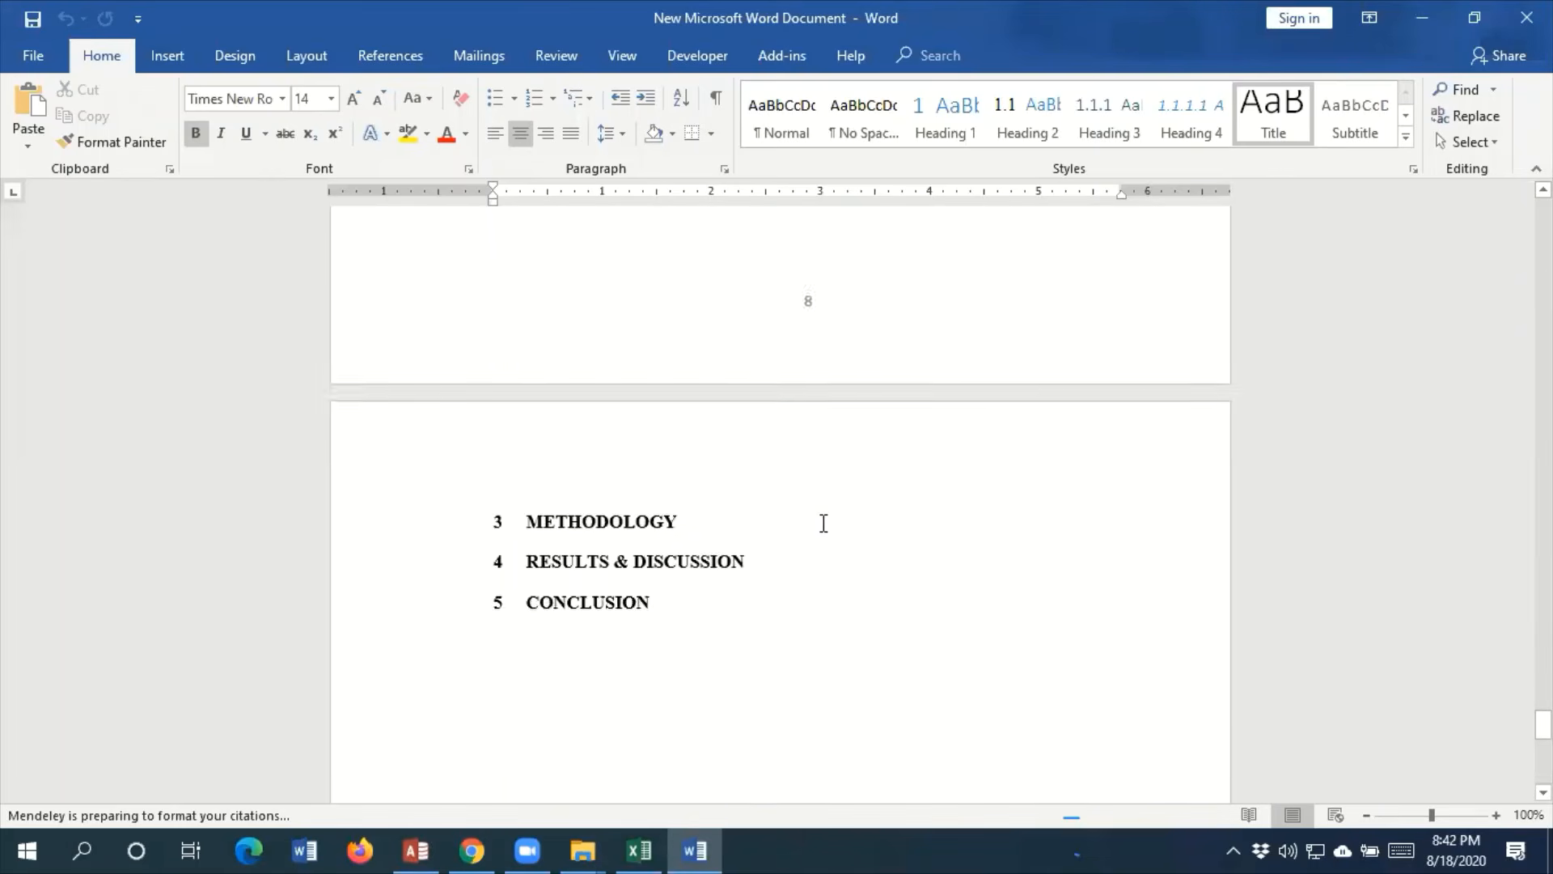
pyautogui.scroll(-10, 823, 524)
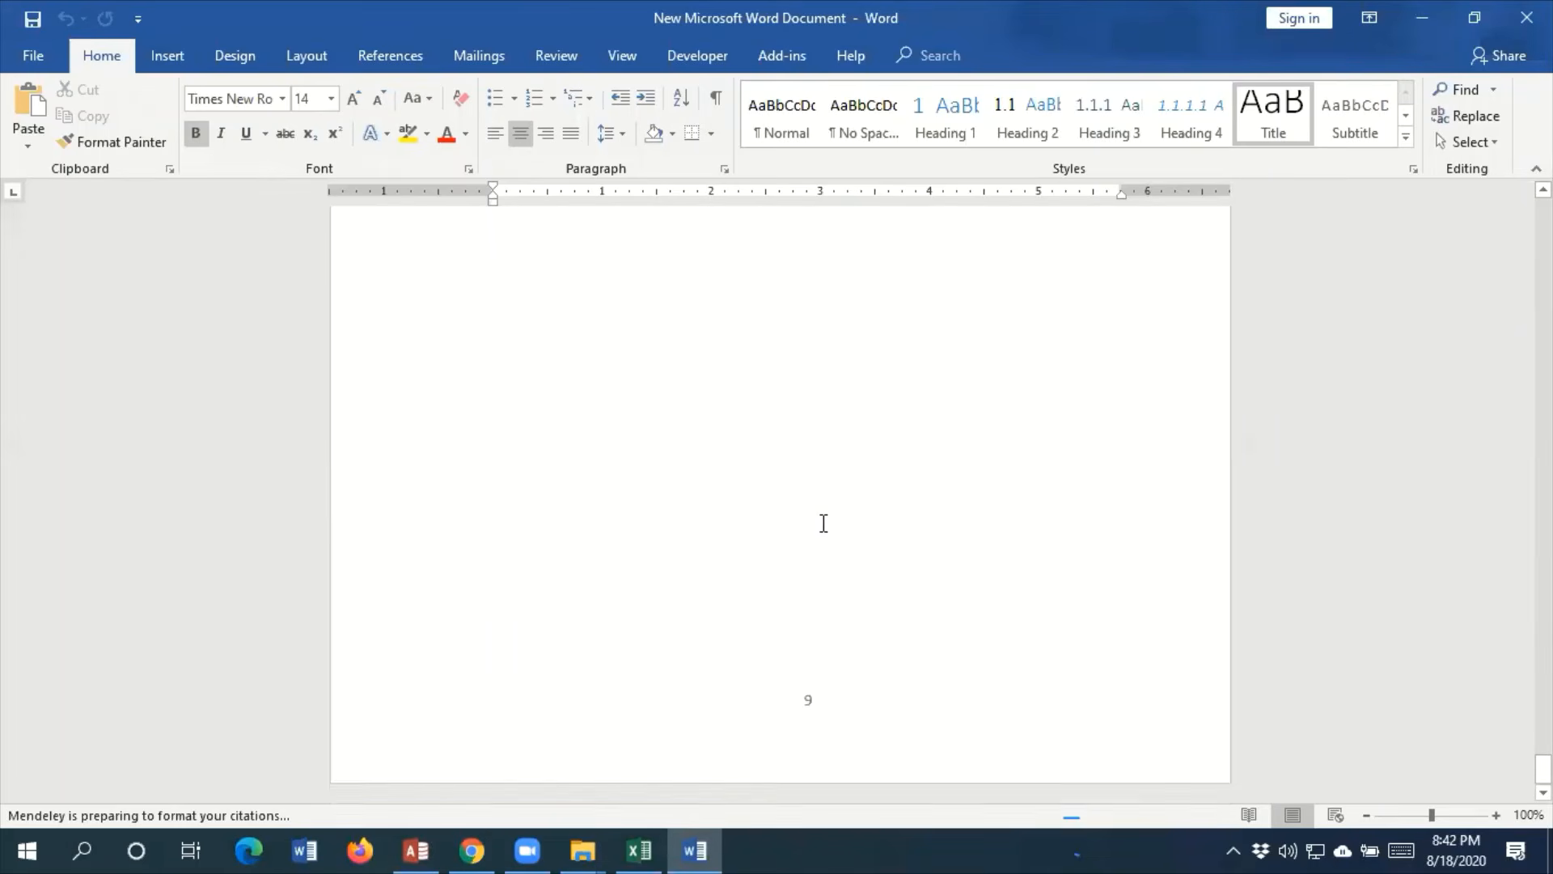
pyautogui.click(503, 360)
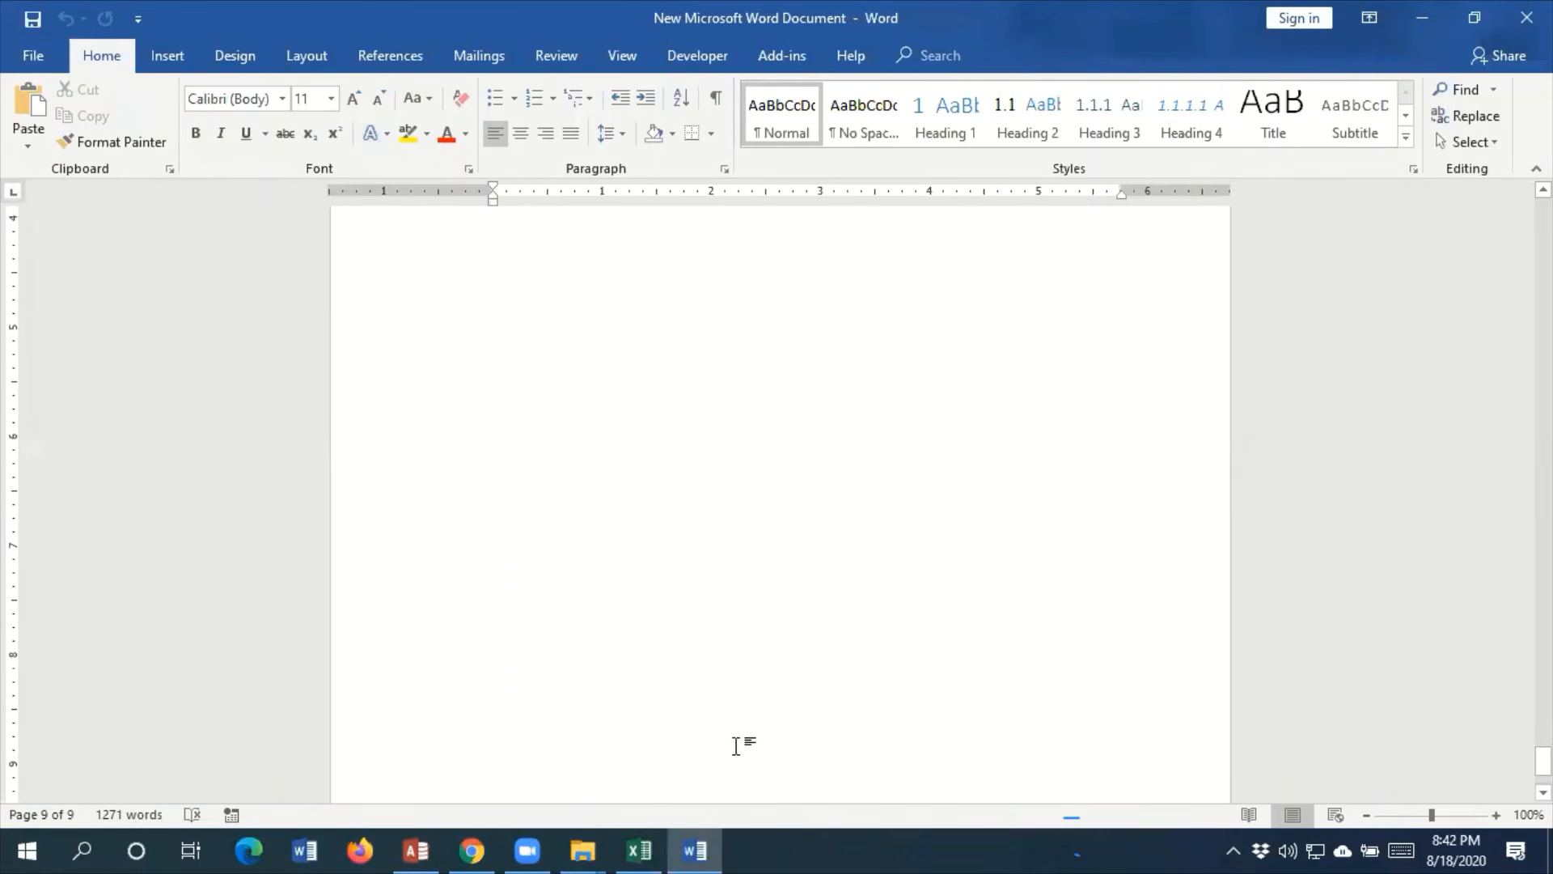
# Switch to the studentinfo workbook in Excel and close it
pyautogui.click(639, 850)
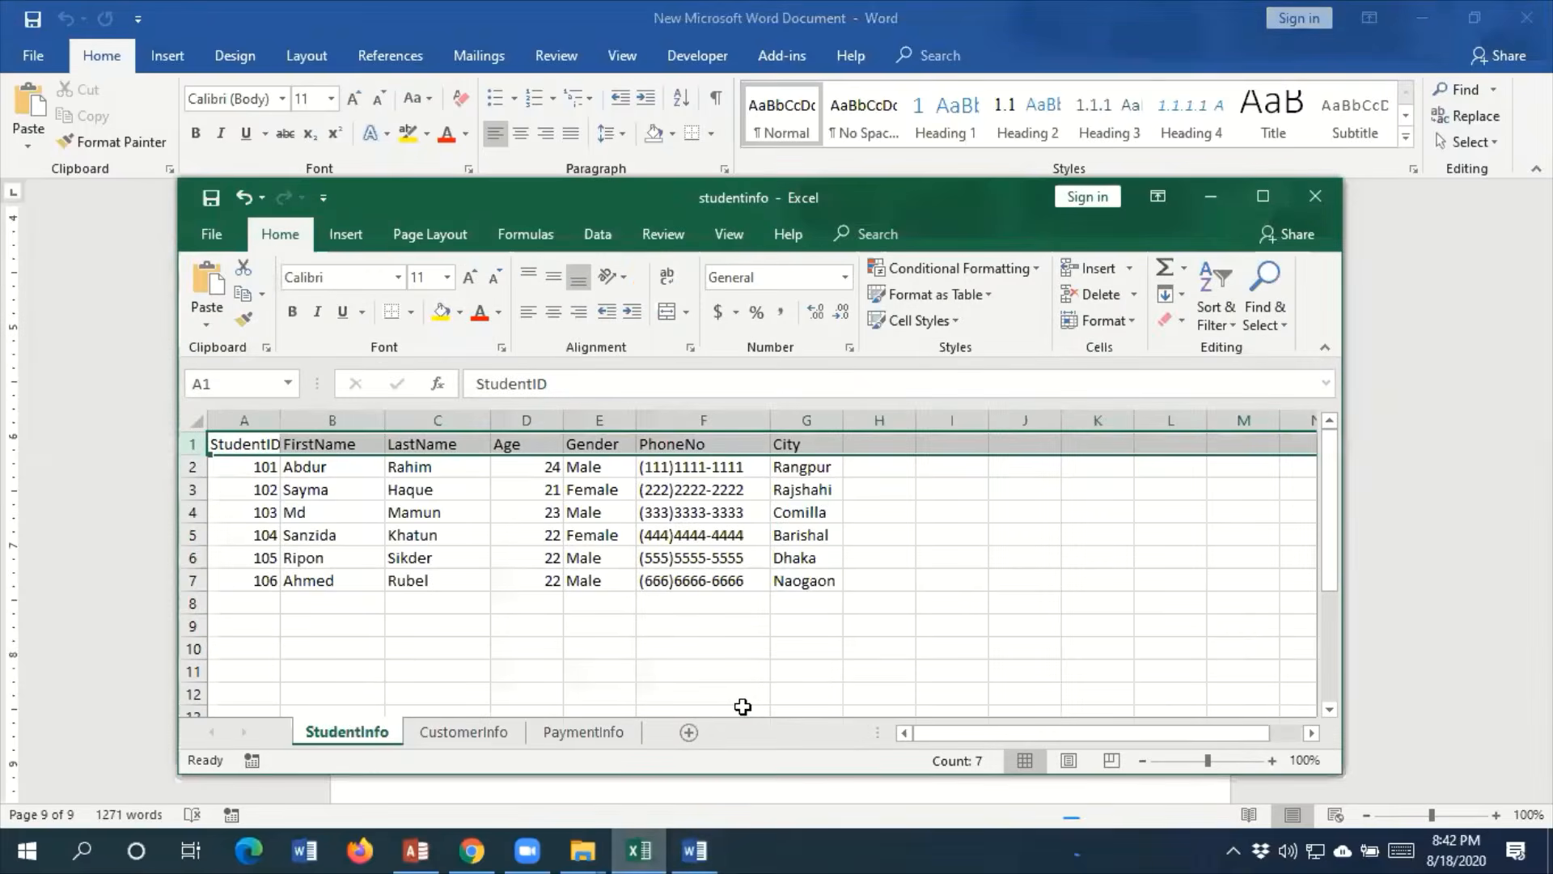
pyautogui.click(1315, 196)
pyautogui.click(777, 468)
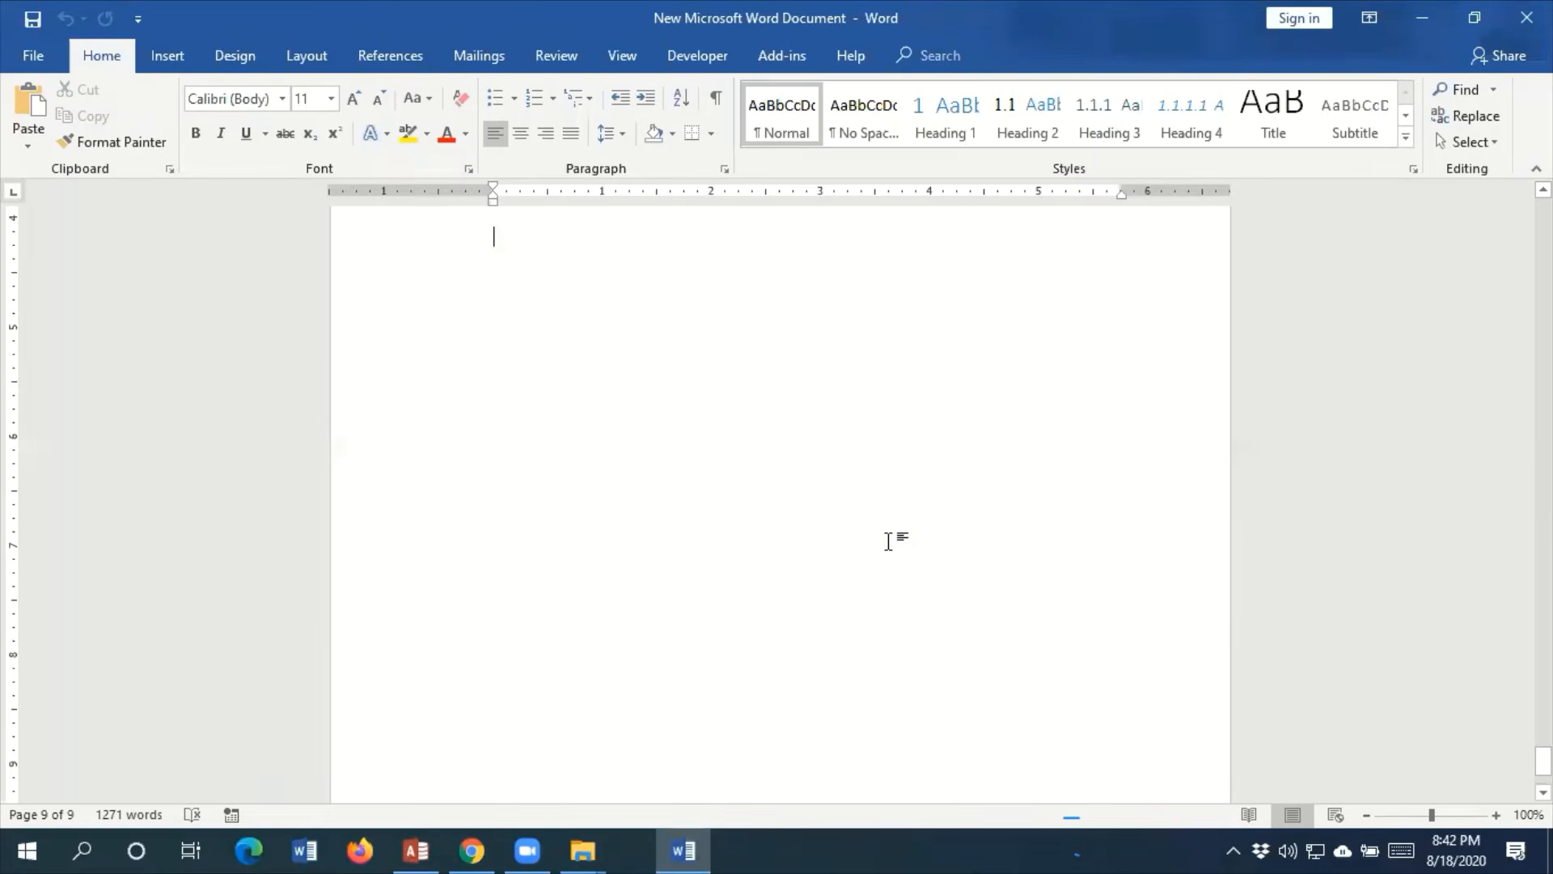
# Switch to the FIS_Access Practice database in Access and start exporting Payment Report August to Word as rich text
pyautogui.click(417, 850)
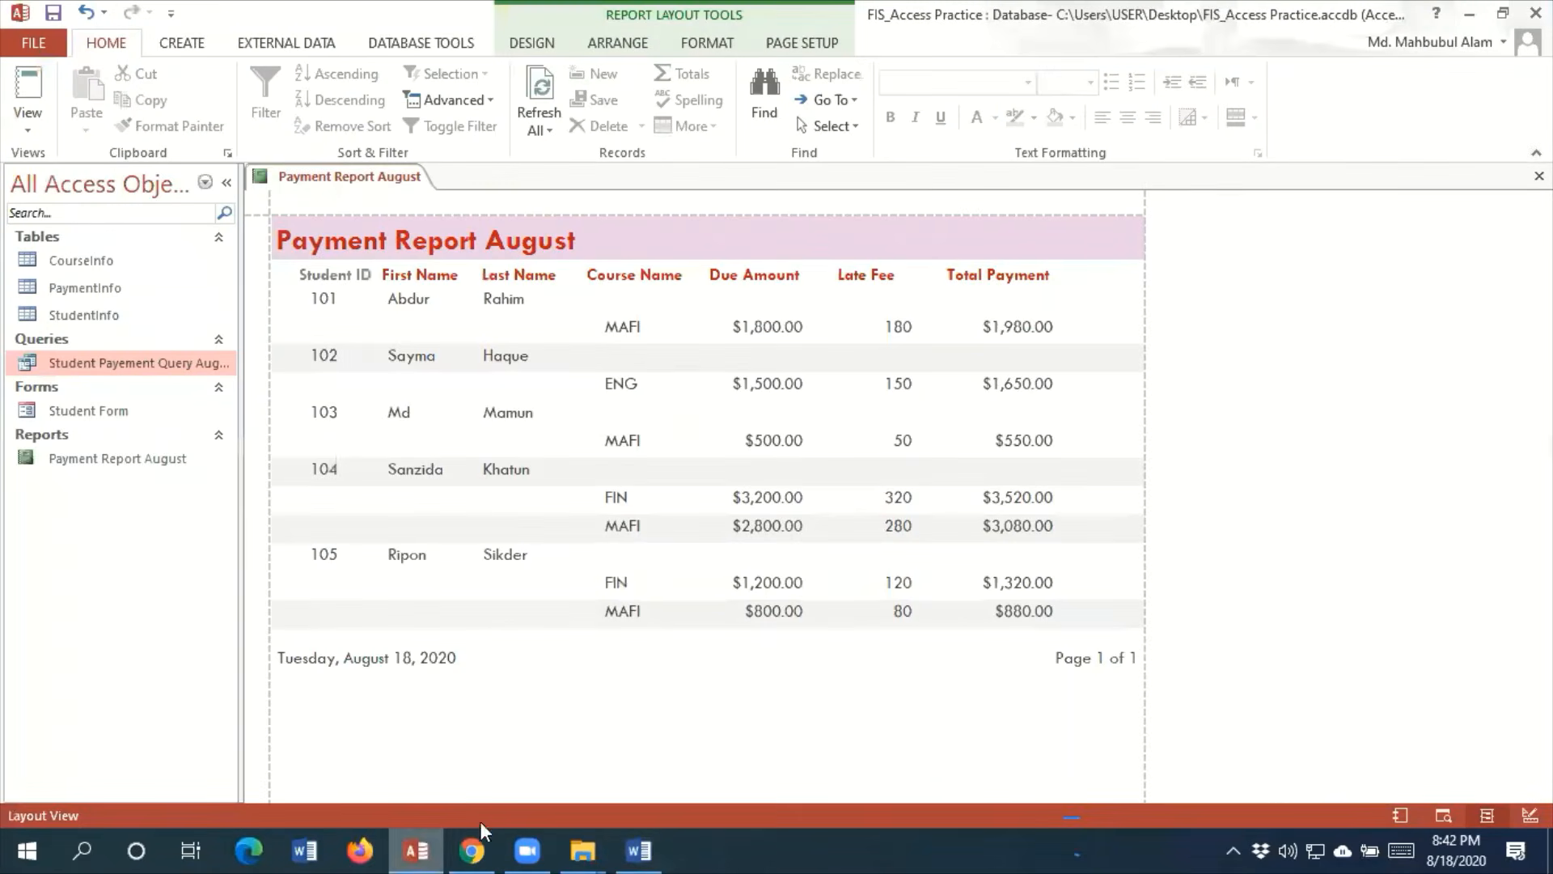
pyautogui.click(301, 48)
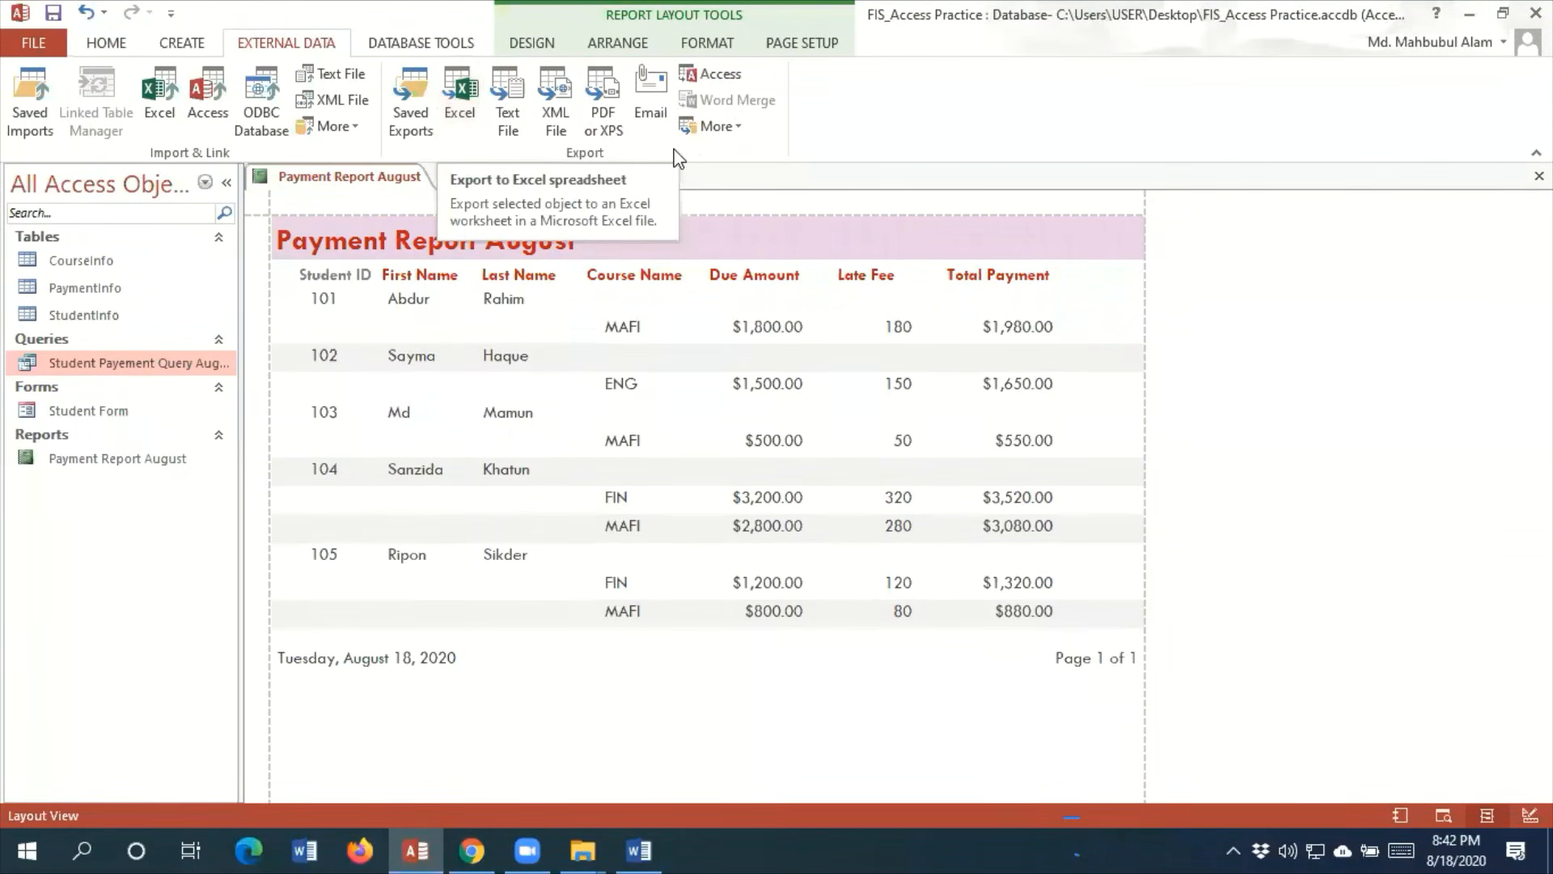
pyautogui.click(716, 129)
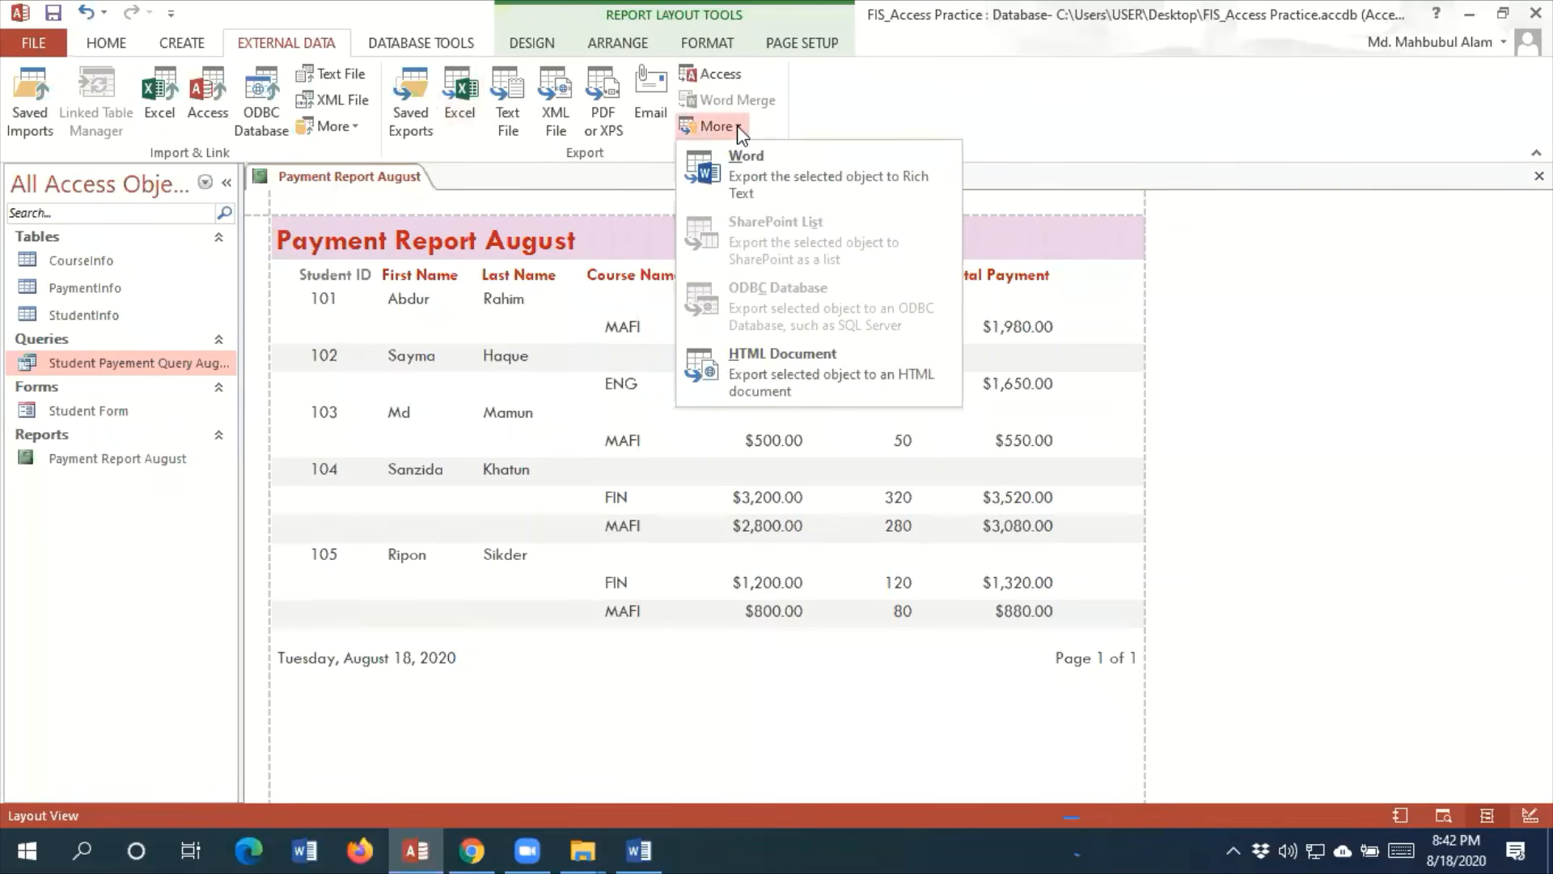
pyautogui.click(723, 167)
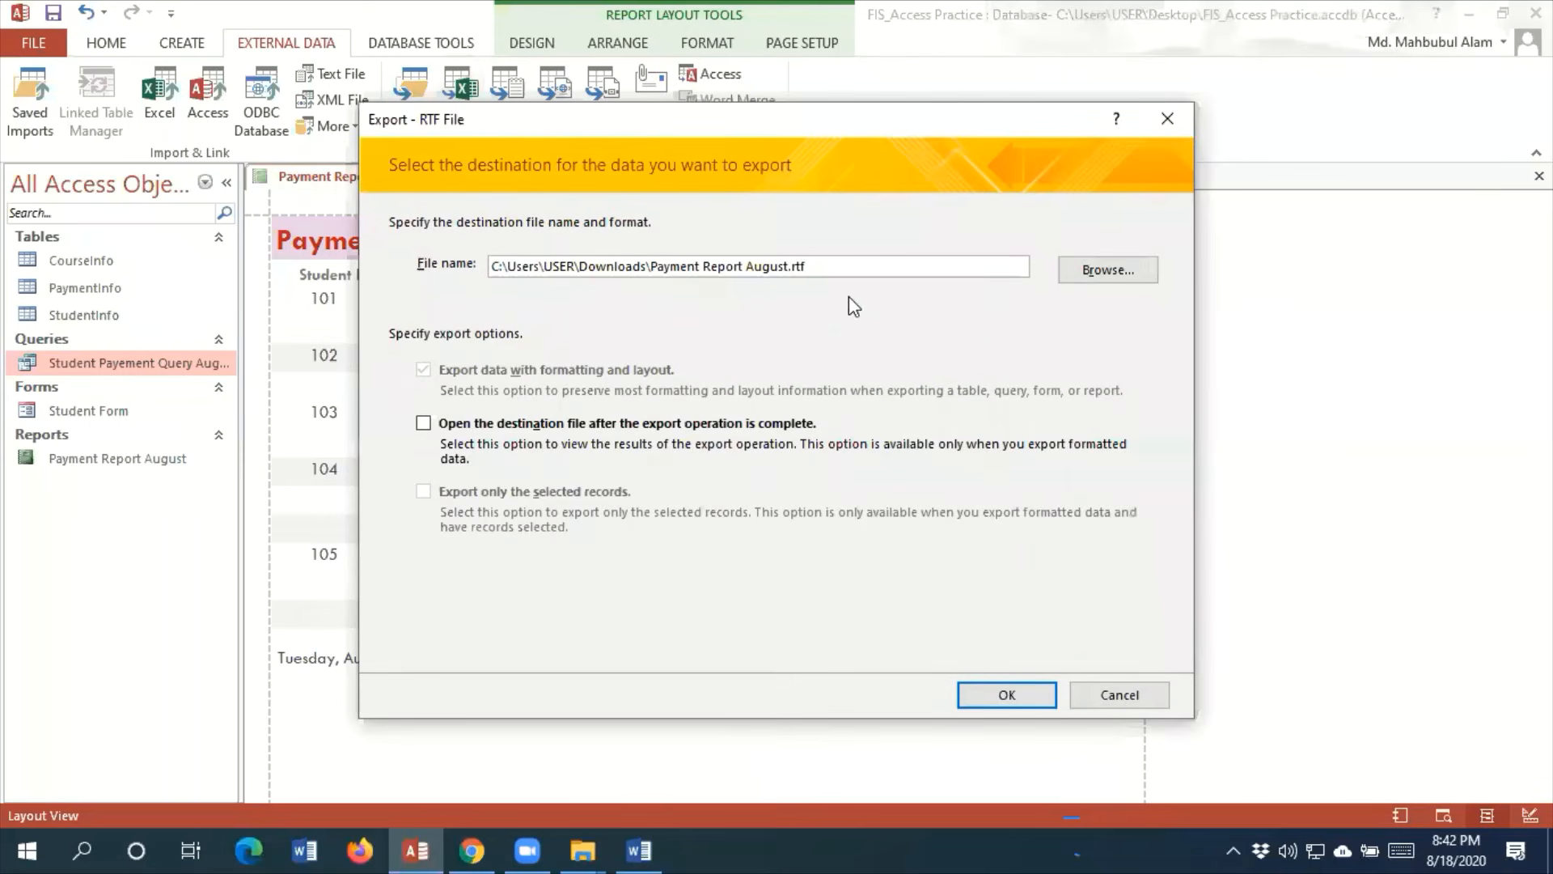
pyautogui.click(1107, 272)
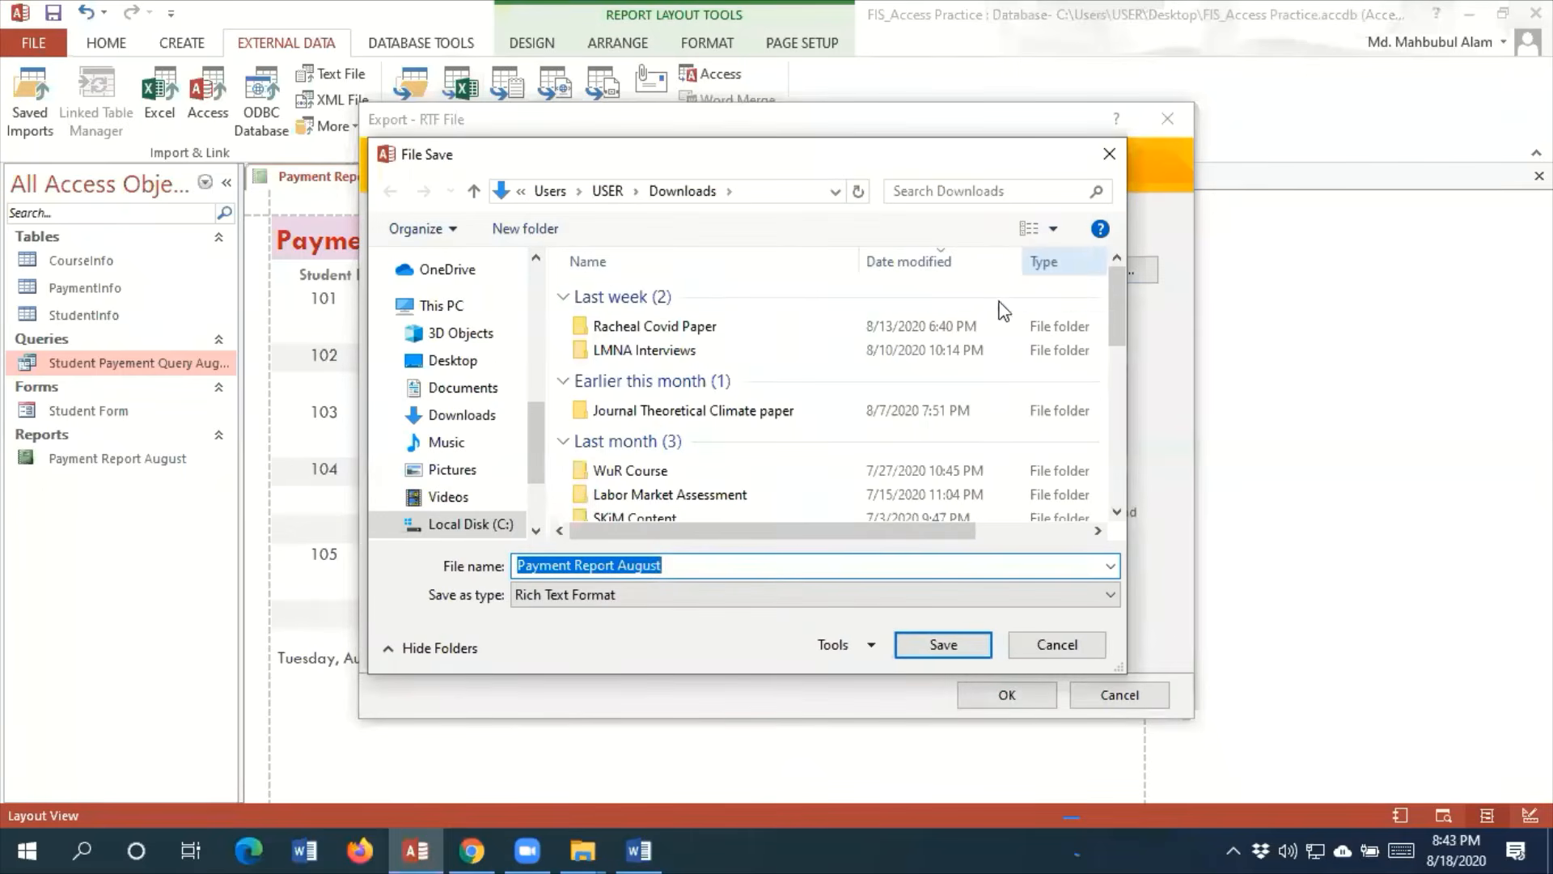
pyautogui.click(486, 361)
pyautogui.scroll(-3, 873, 394)
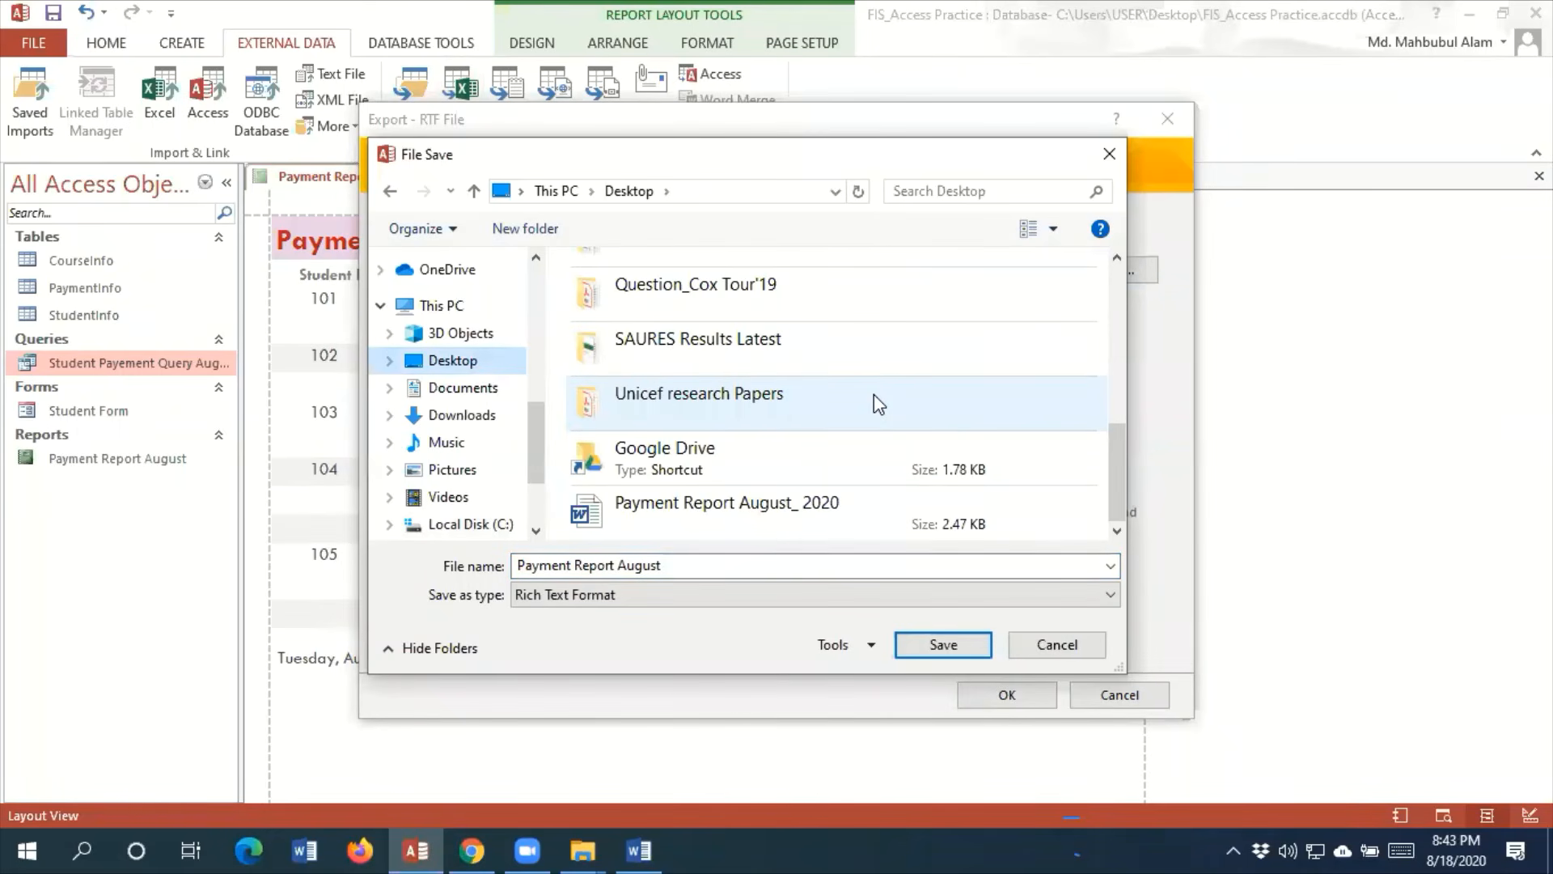
pyautogui.scroll(3, 873, 395)
pyautogui.scroll(-3, 874, 395)
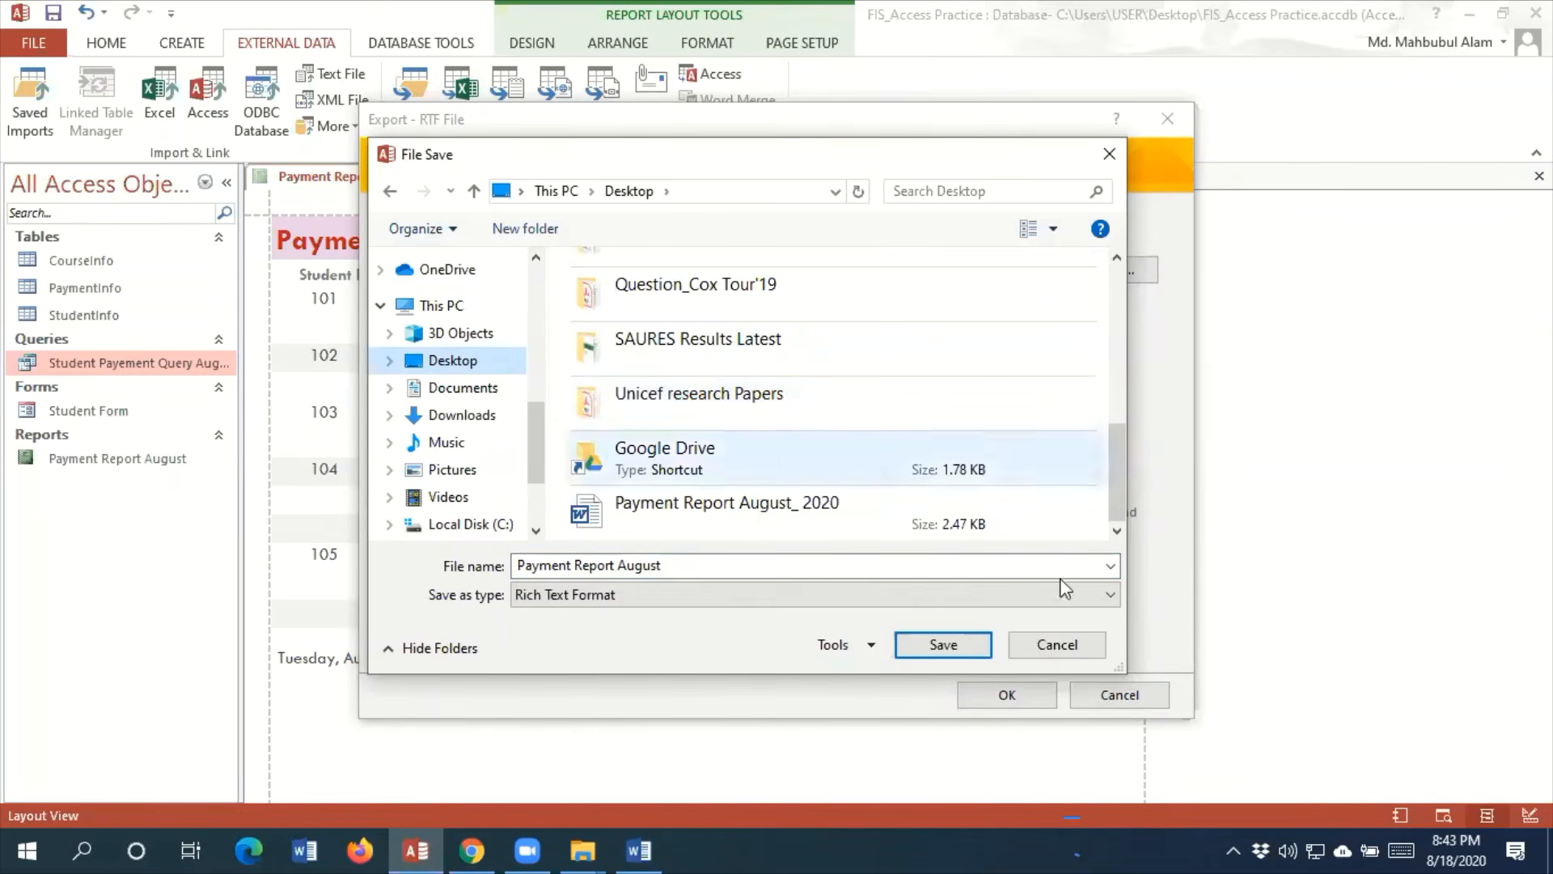
pyautogui.click(1089, 644)
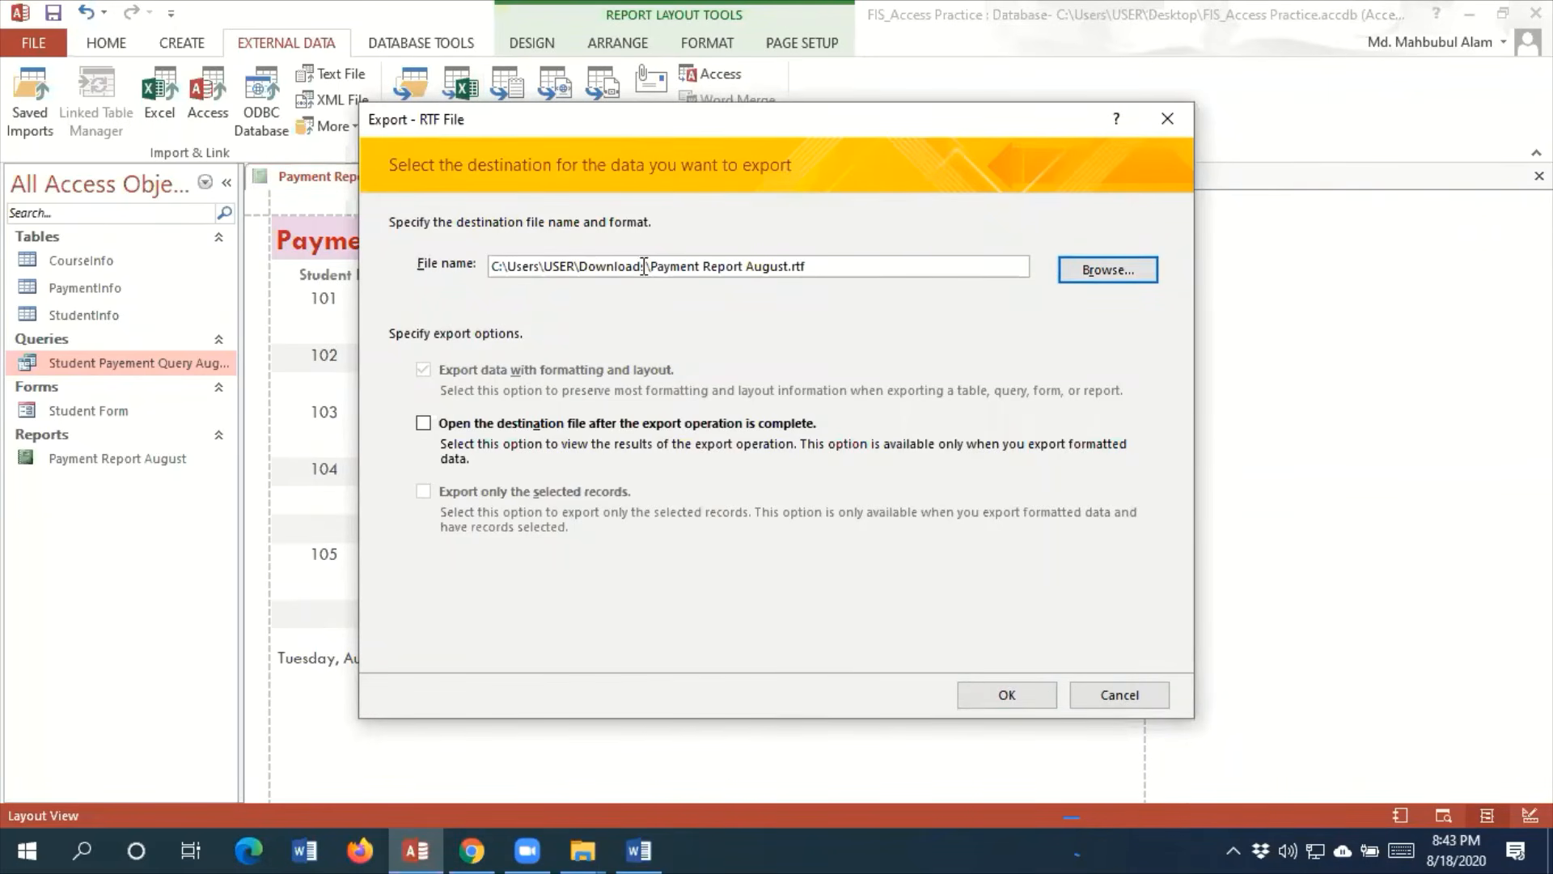
# Export the report to the Desktop folder as Payment Report August in Rich Text Format, without saving the export steps
pyautogui.click(1109, 269)
pyautogui.click(453, 325)
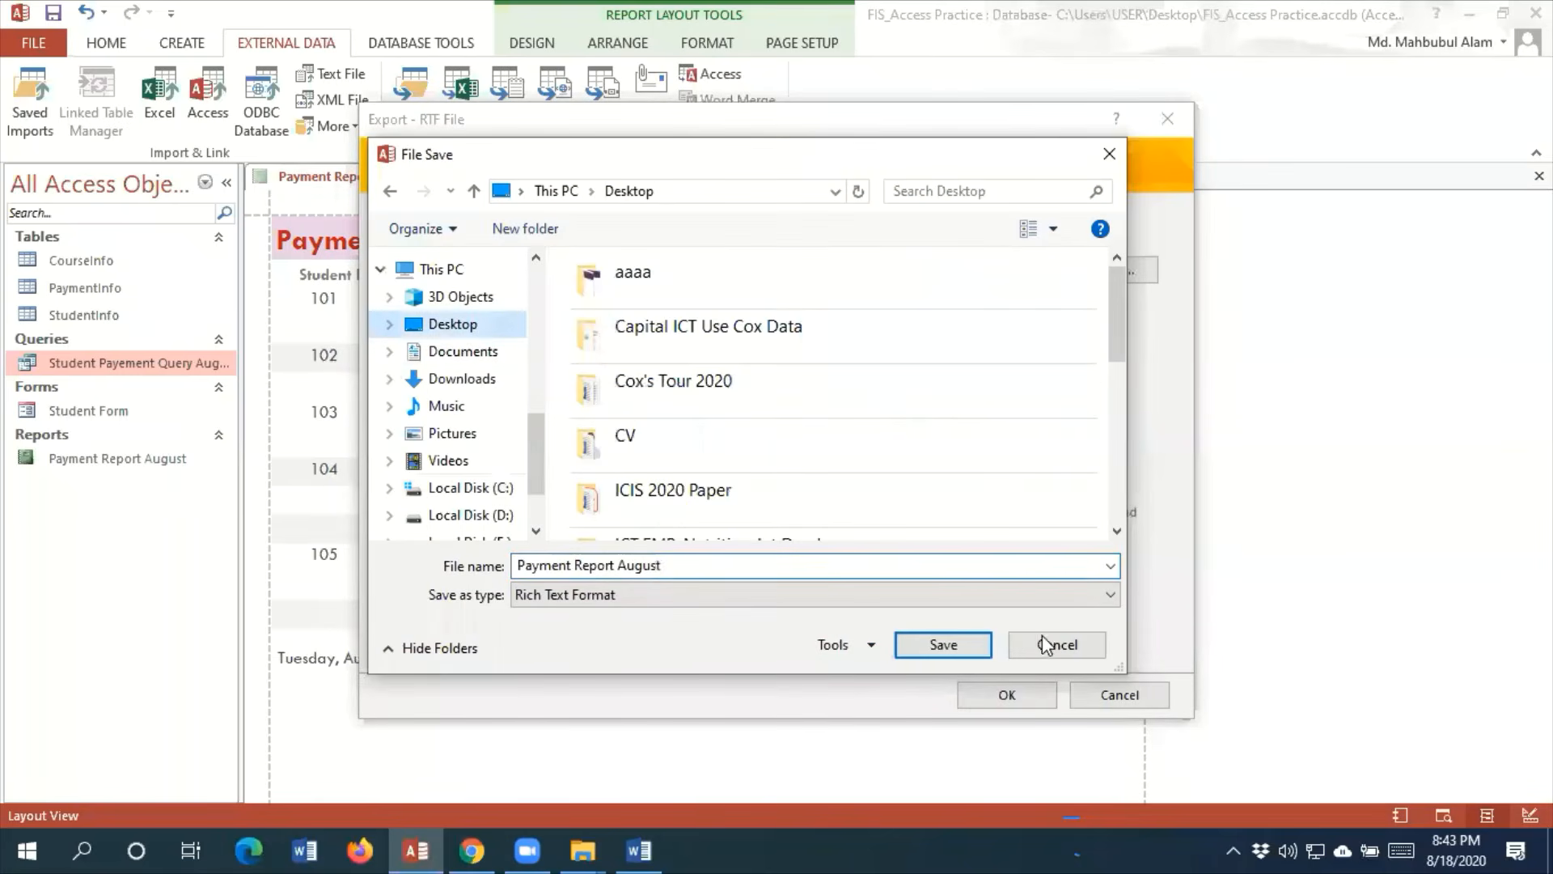
pyautogui.click(943, 644)
pyautogui.click(983, 696)
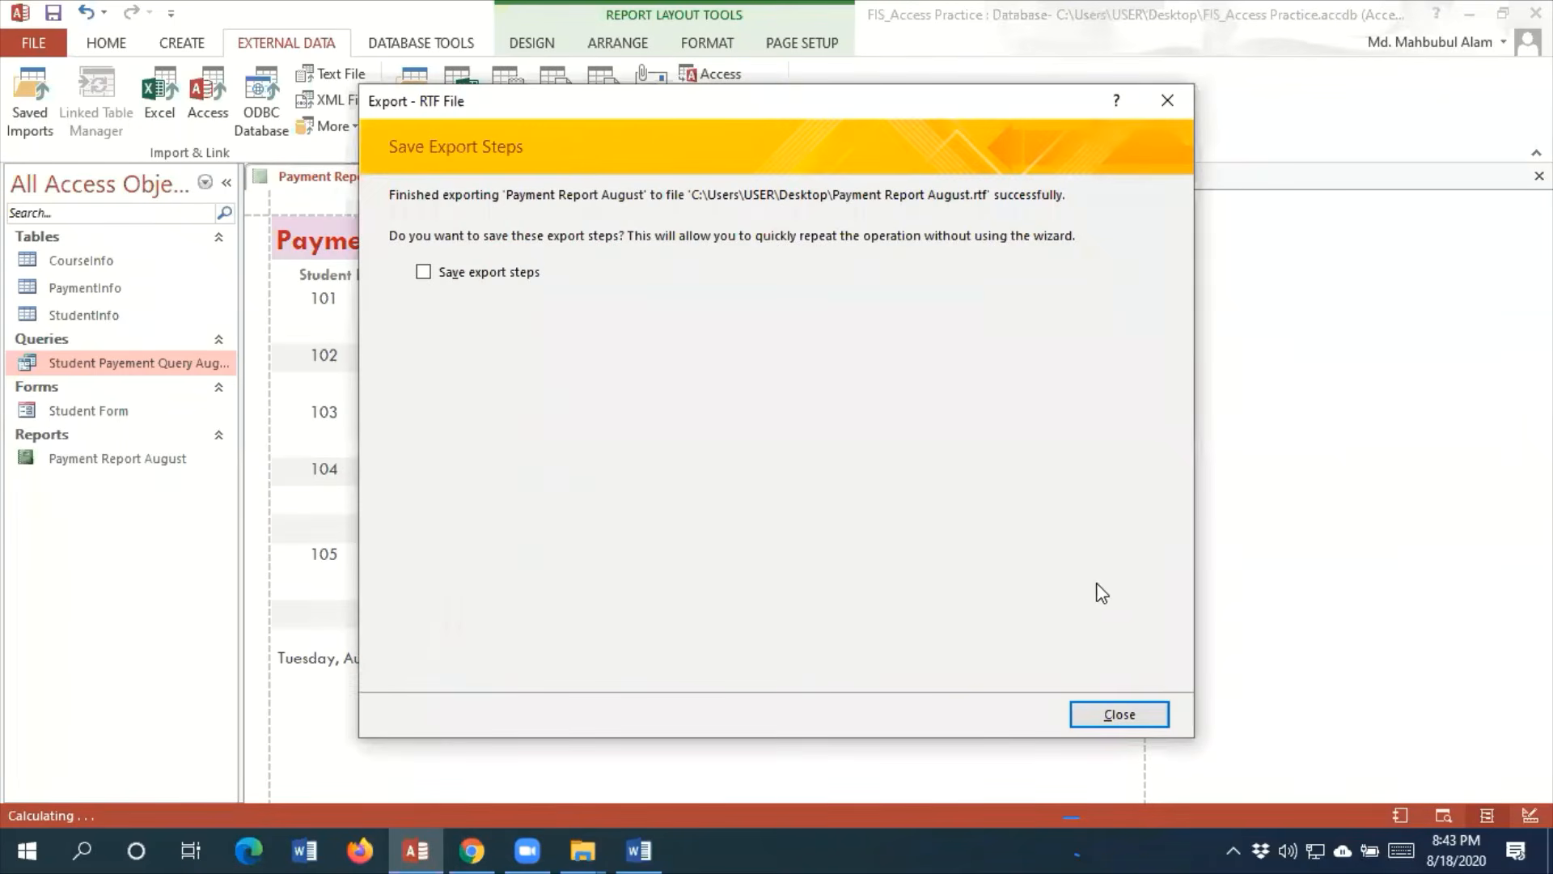
pyautogui.click(1104, 716)
# Minimize the Access and Word windows and open the Payment Report August_ 2020 document from the desktop
pyautogui.click(1474, 12)
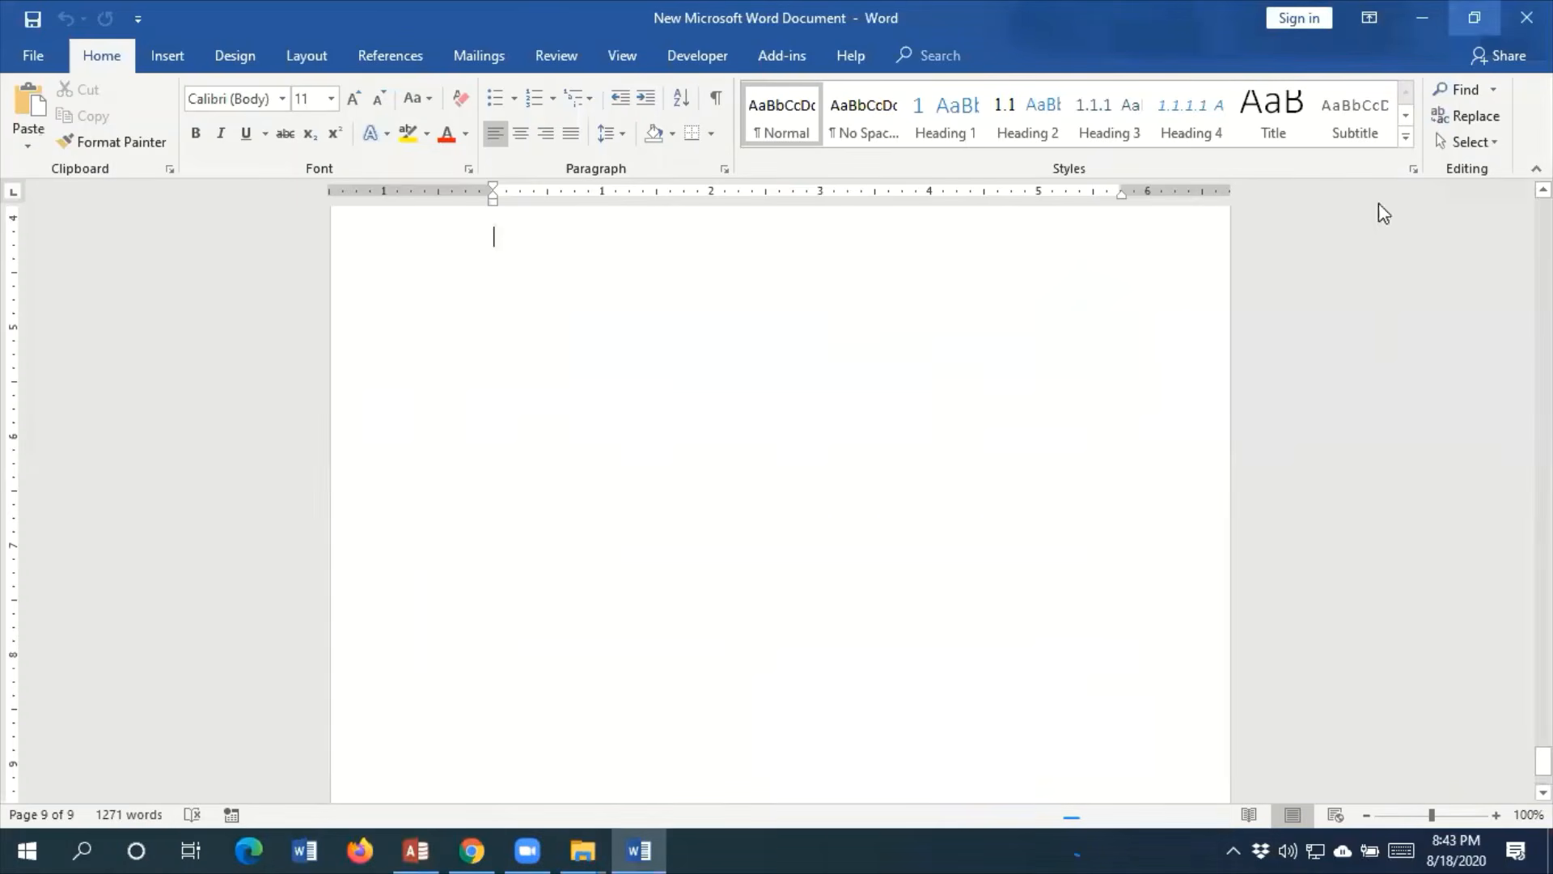
pyautogui.click(1439, 12)
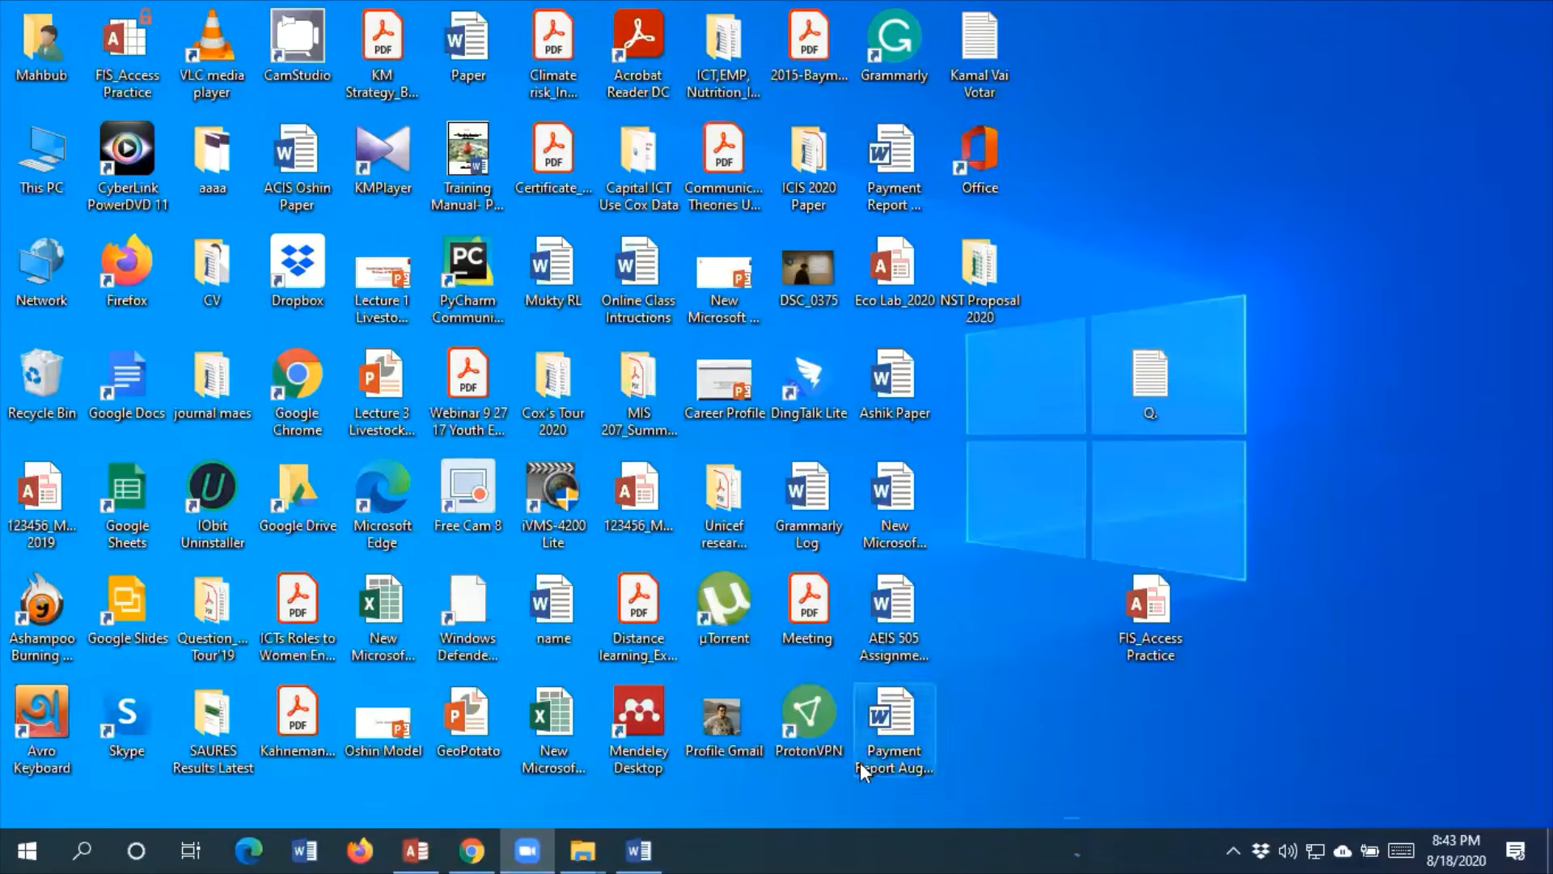
pyautogui.click(888, 734)
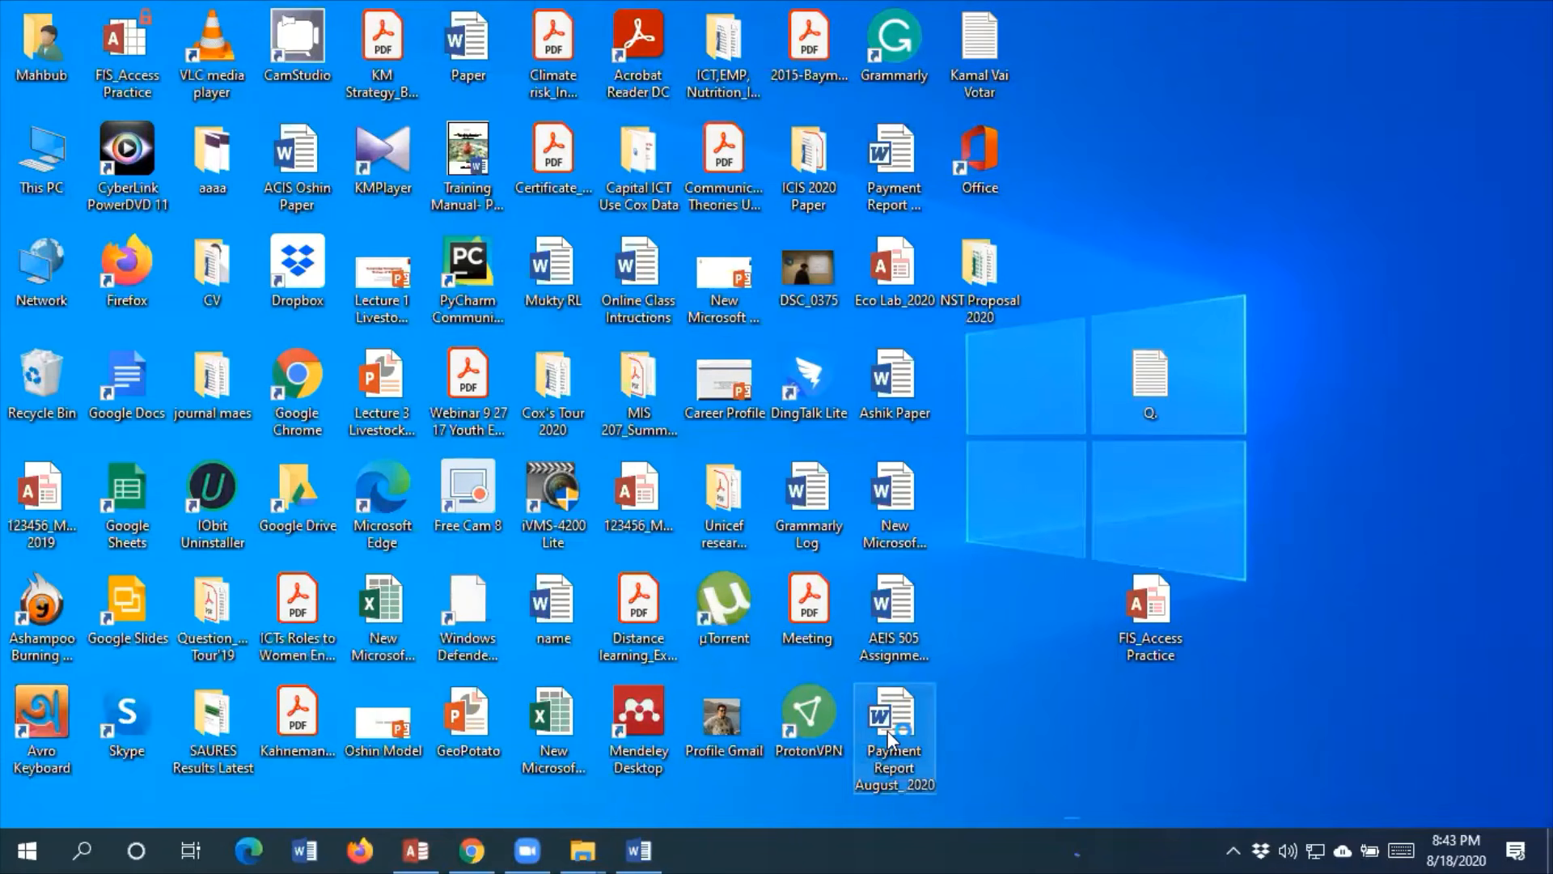
pyautogui.doubleClick(887, 733)
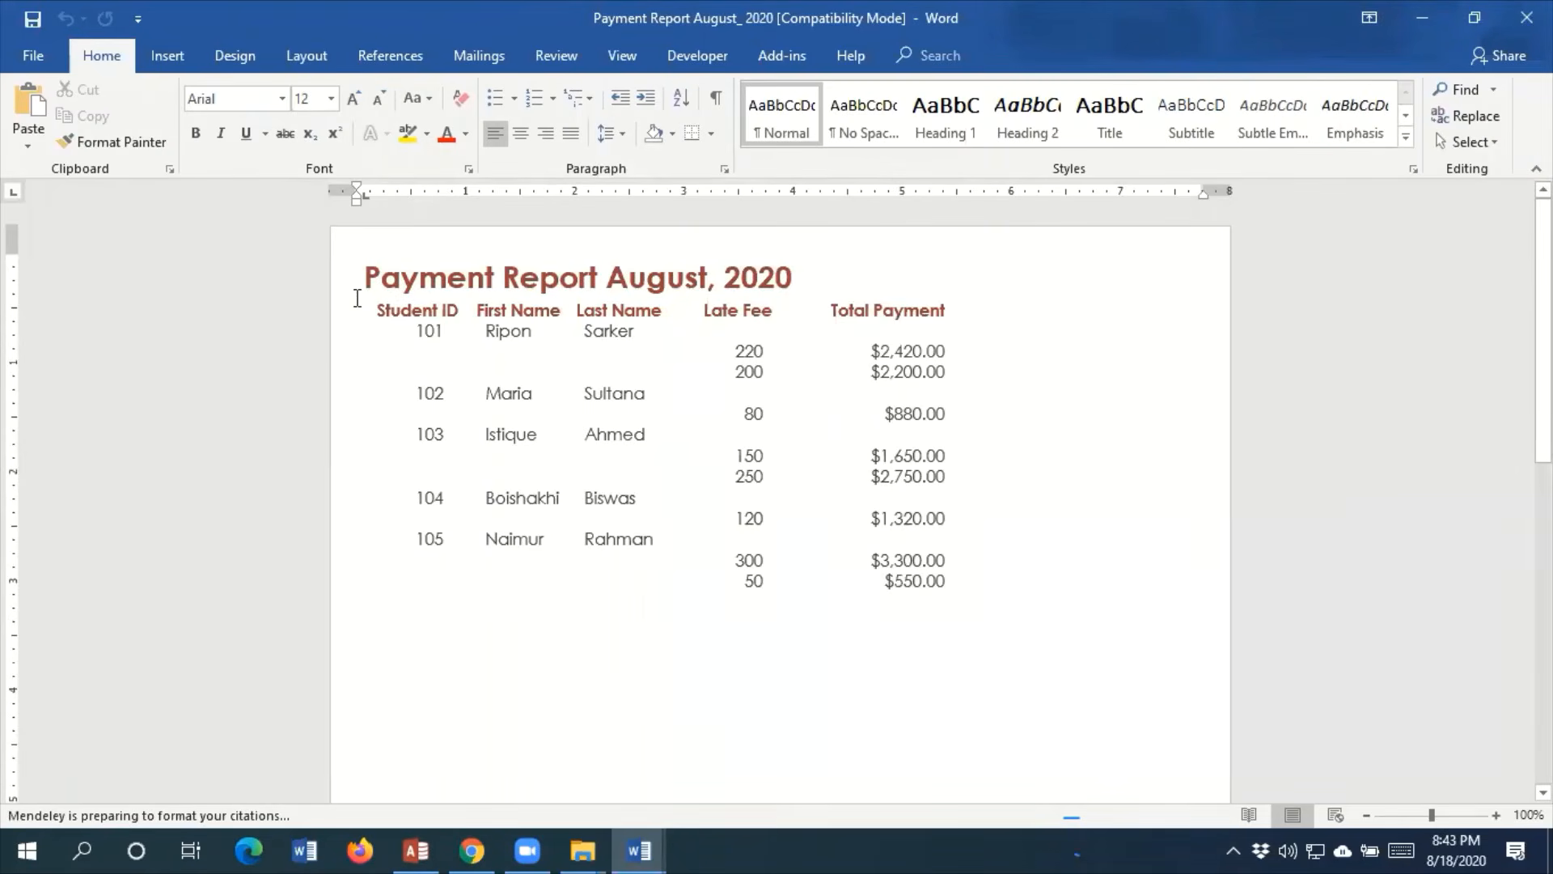
# Apply all borders to the report rows from the Student ID heading line down to the last payment
pyautogui.moveTo(379, 309); pyautogui.dragTo(943, 589)
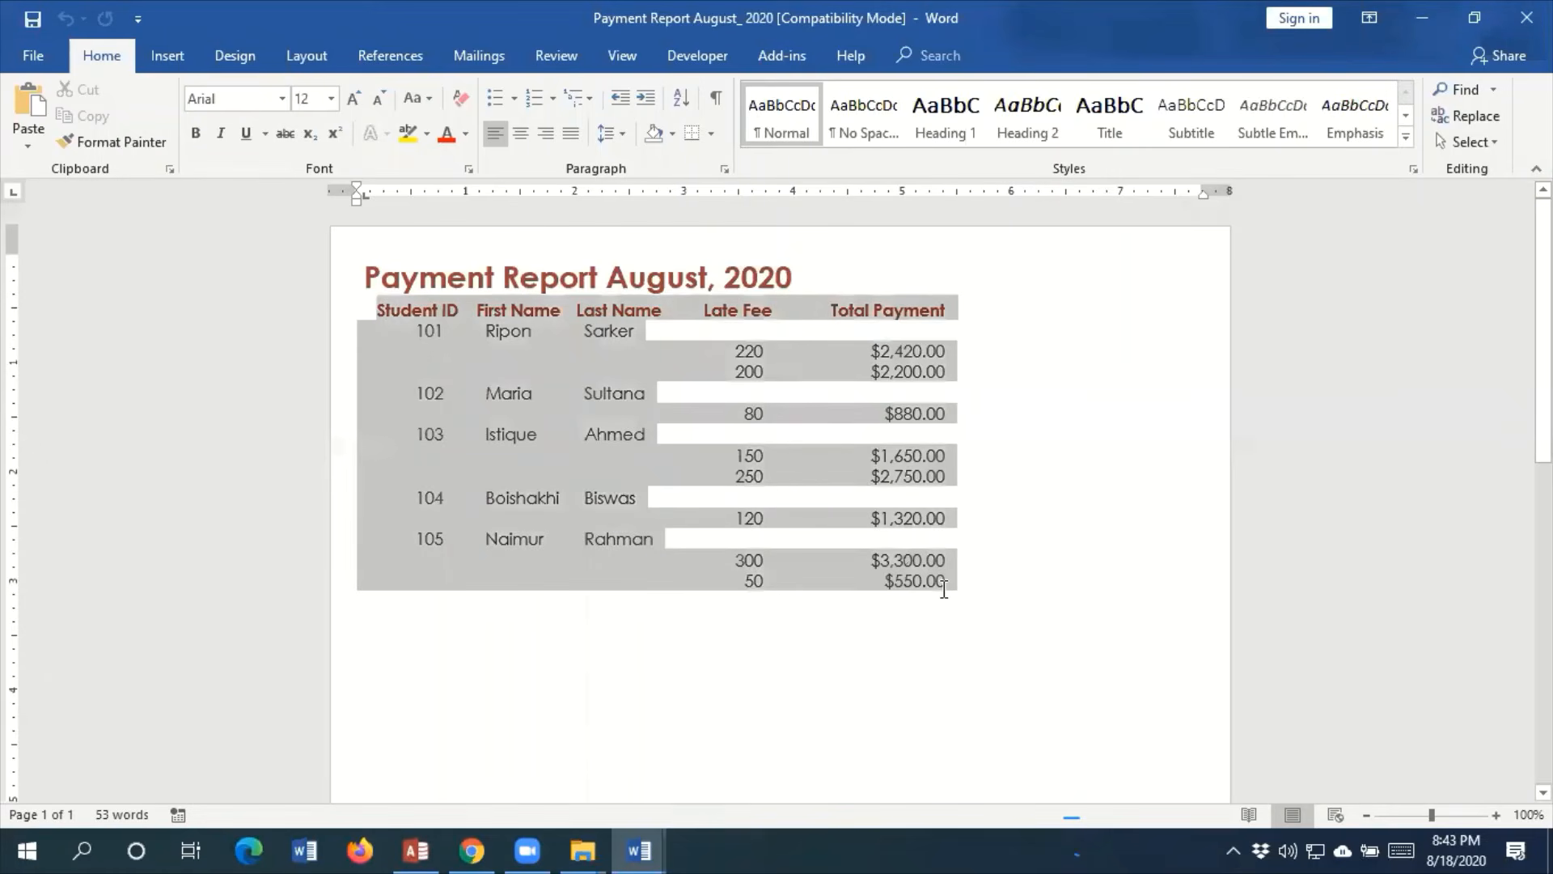
pyautogui.click(710, 134)
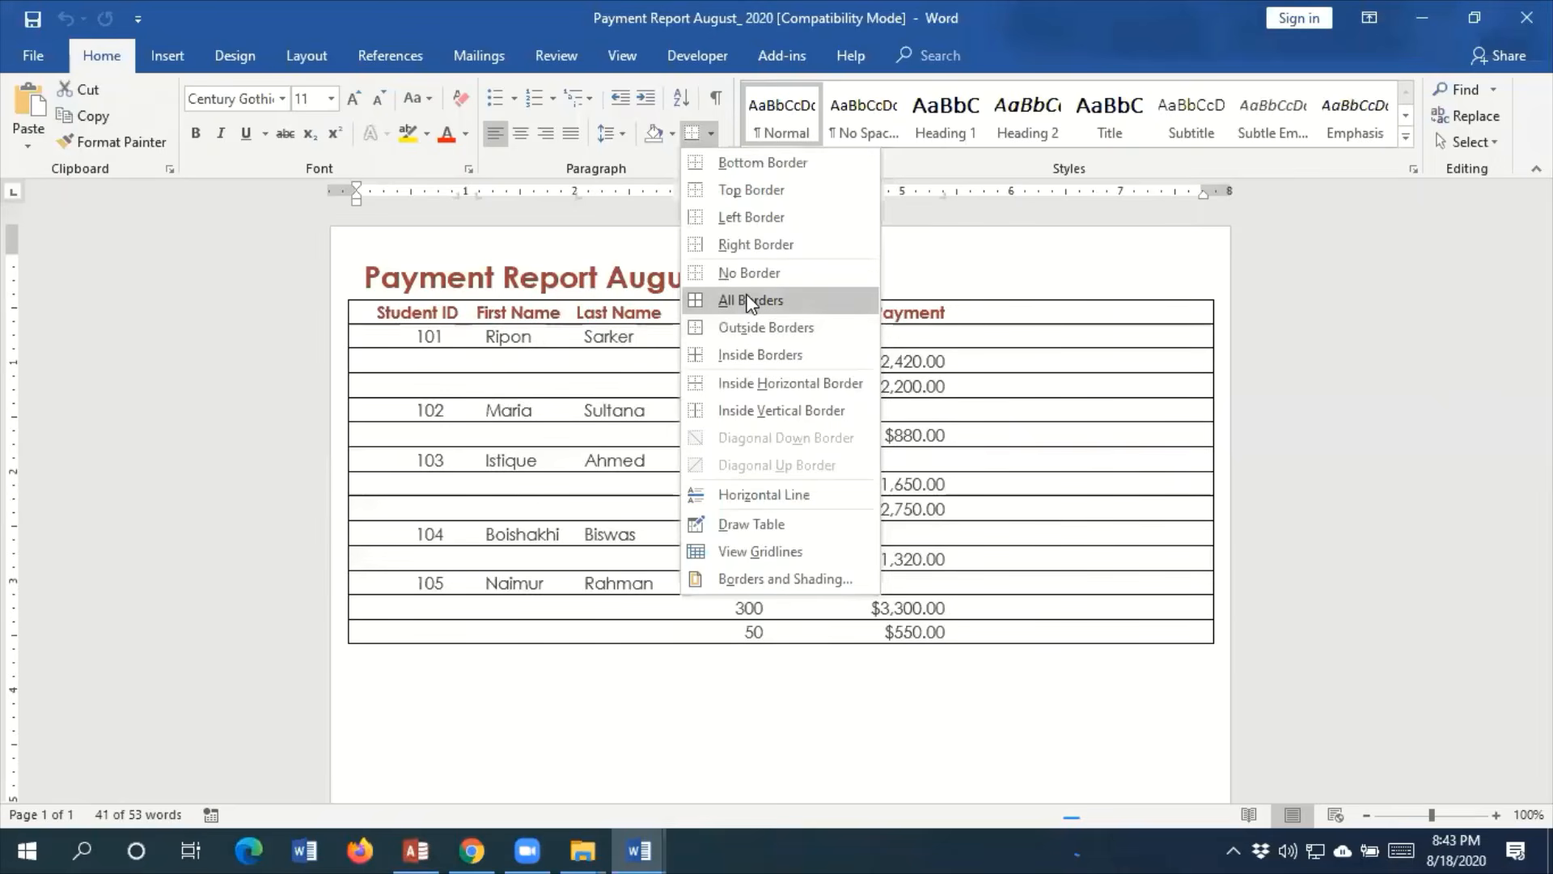
pyautogui.click(749, 301)
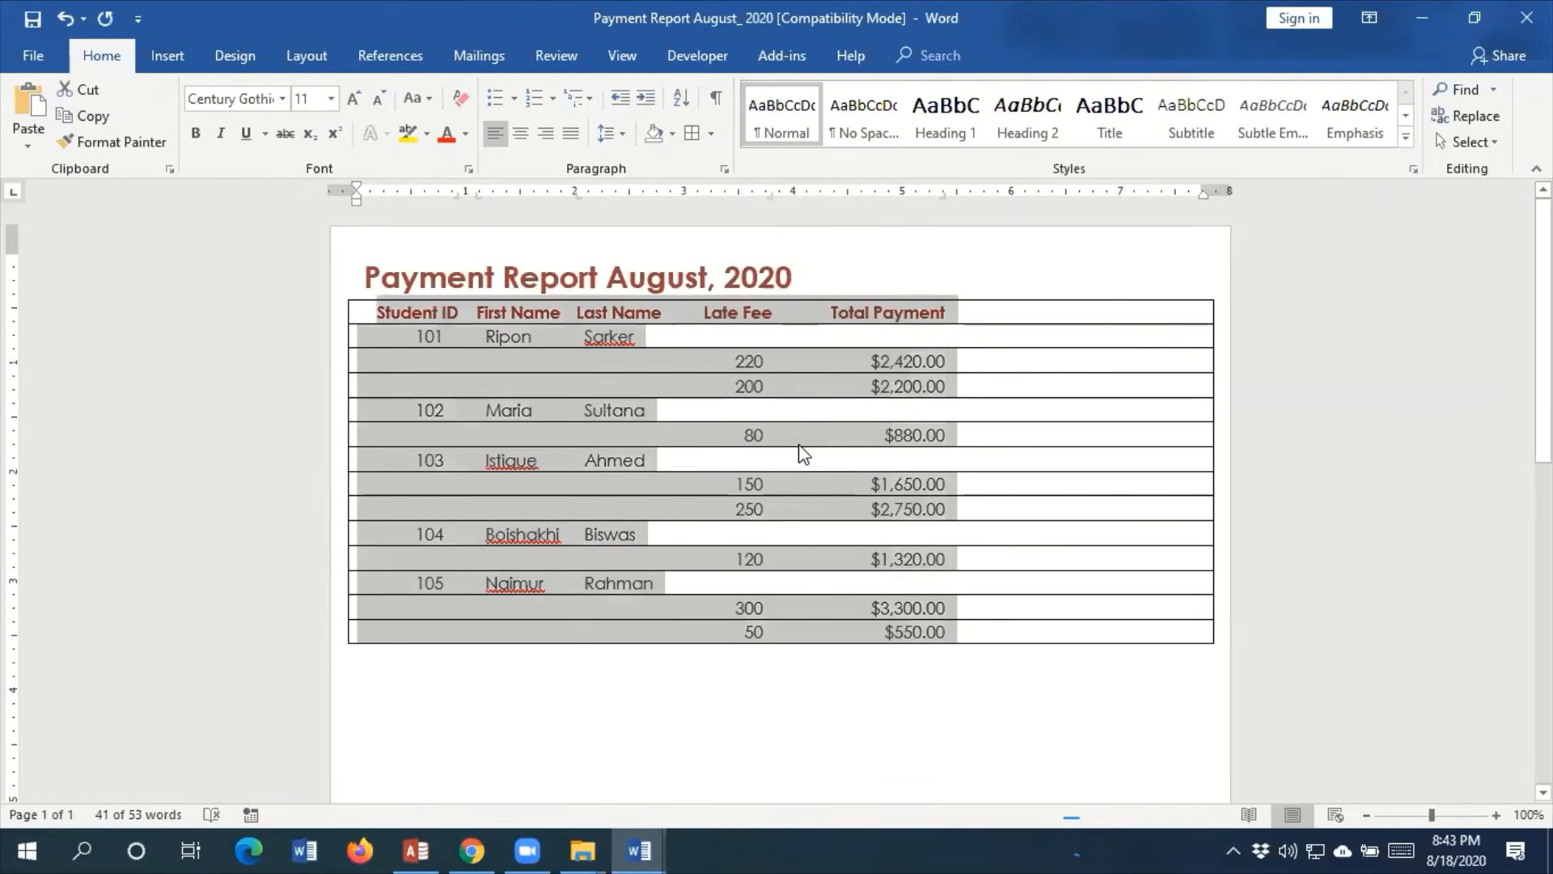
# Copy the bordered payment rows into New Microsoft Word Document, below the REFERENCE heading on the last page
pyautogui.click(639, 850)
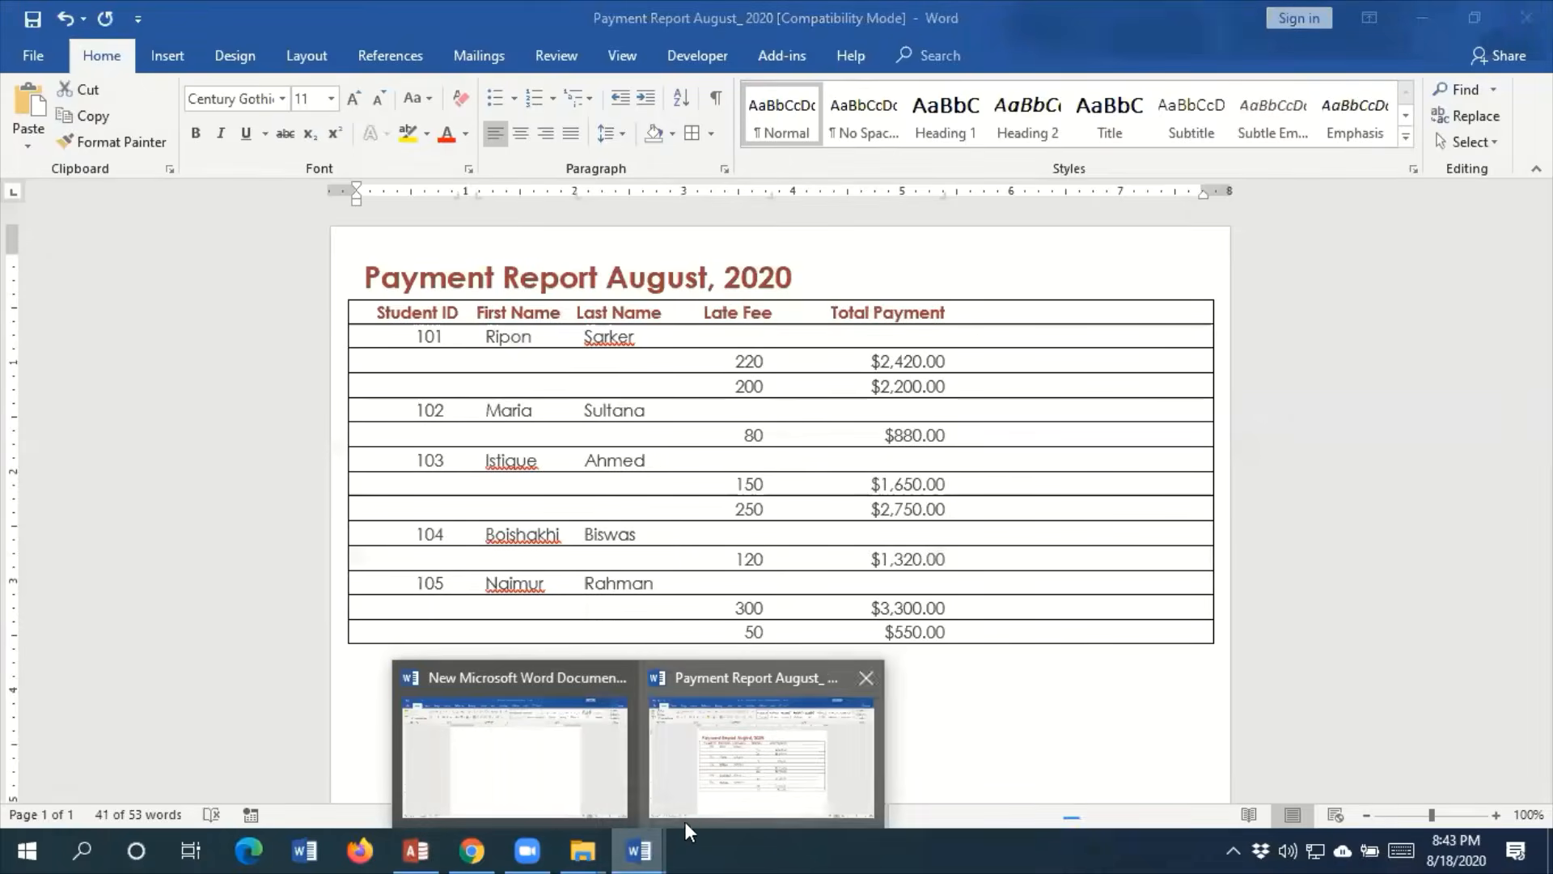
pyautogui.click(571, 790)
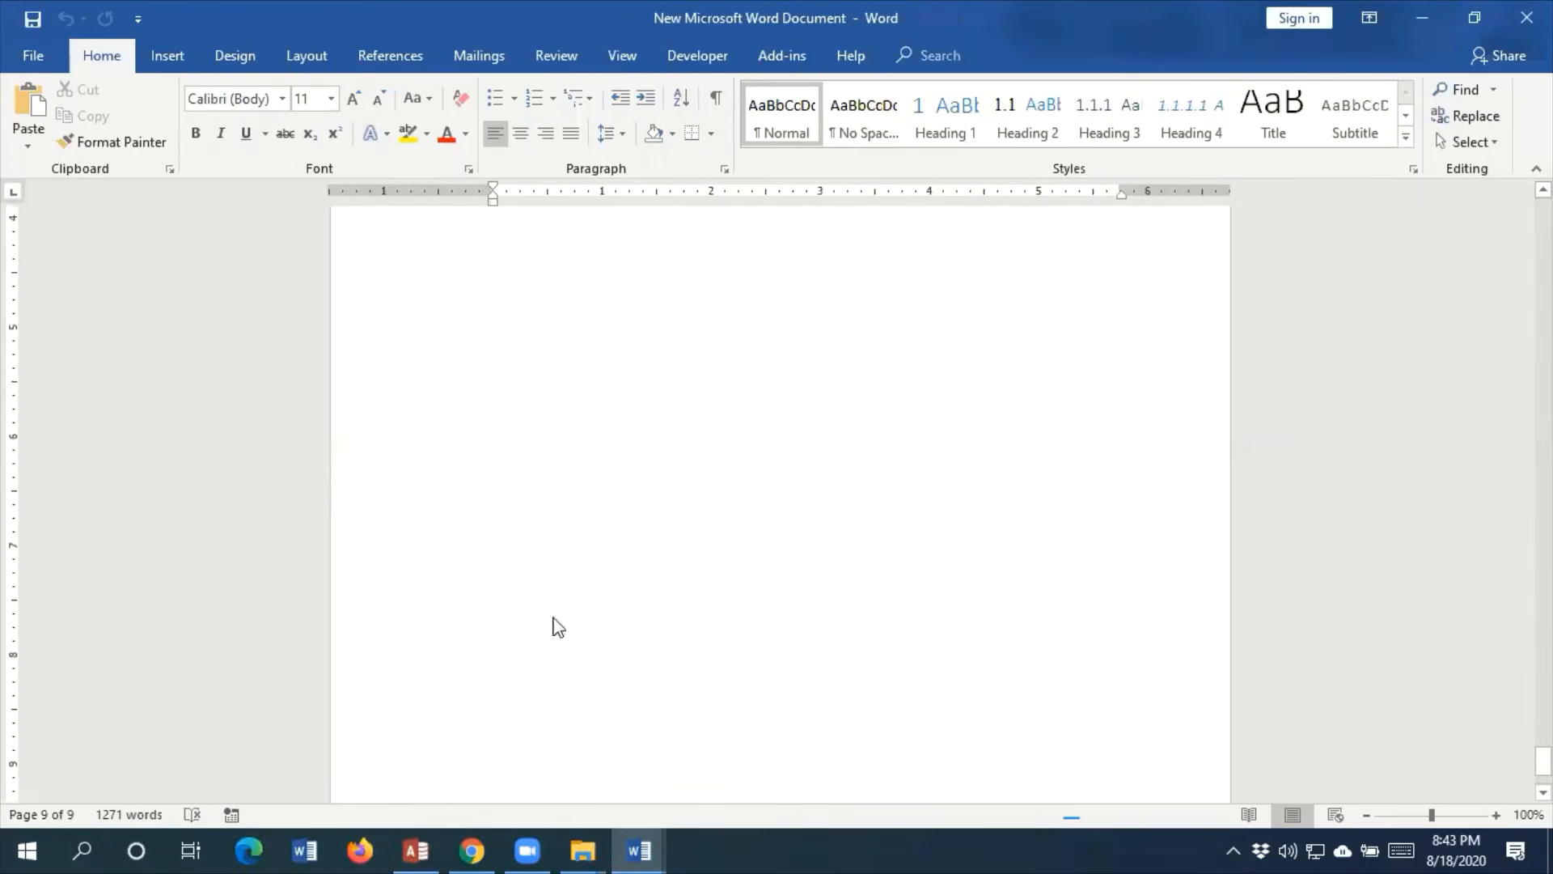
pyautogui.hotkey('ctrl', 'v')
pyautogui.scroll(4, 698, 690)
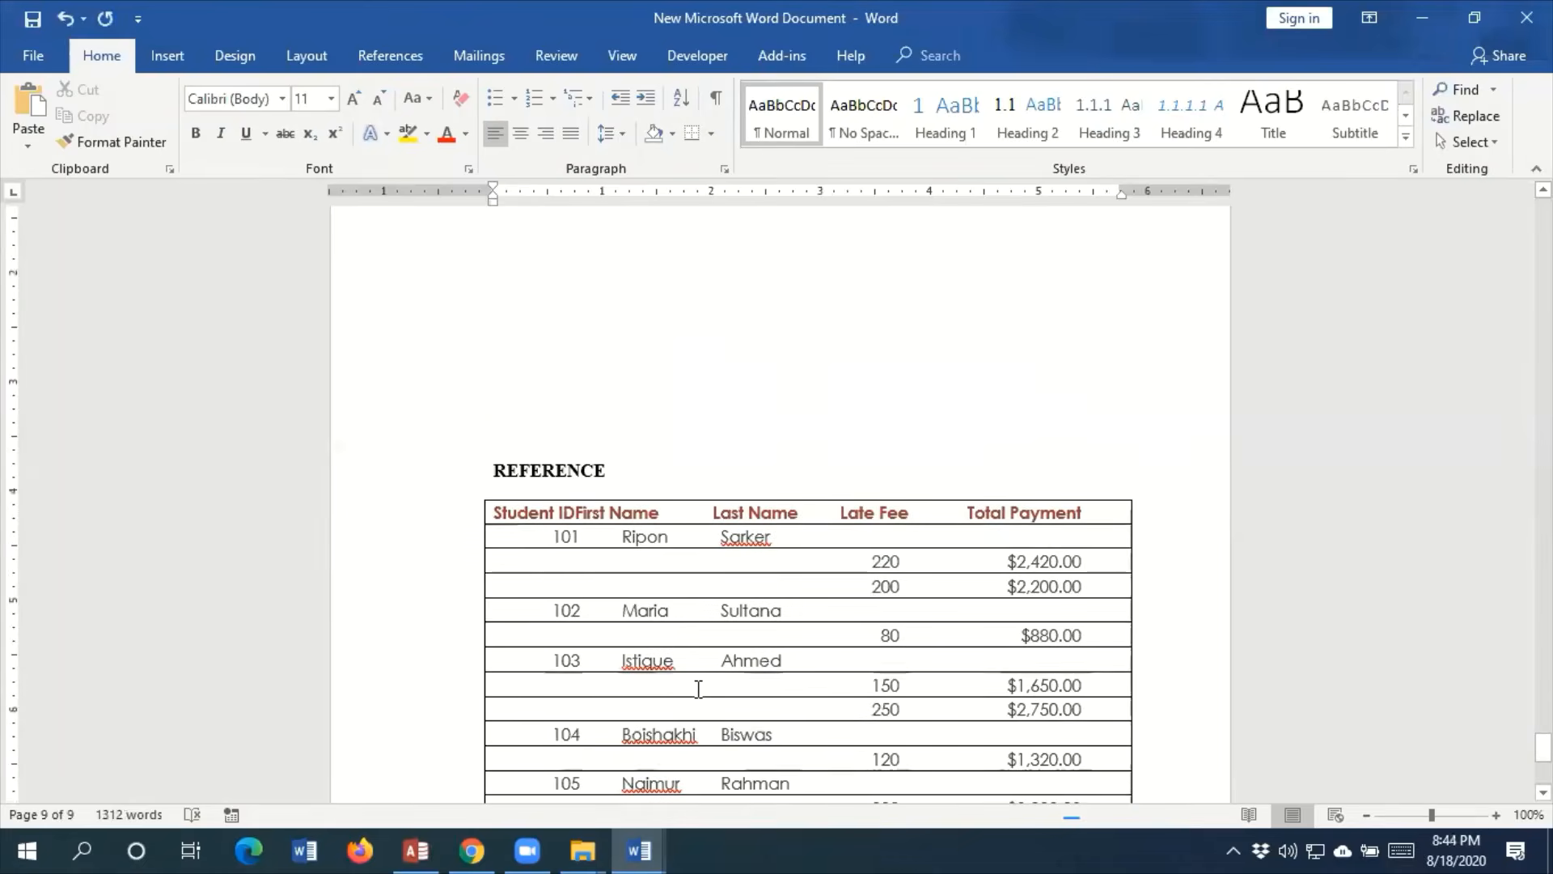
pyautogui.scroll(-4, 697, 689)
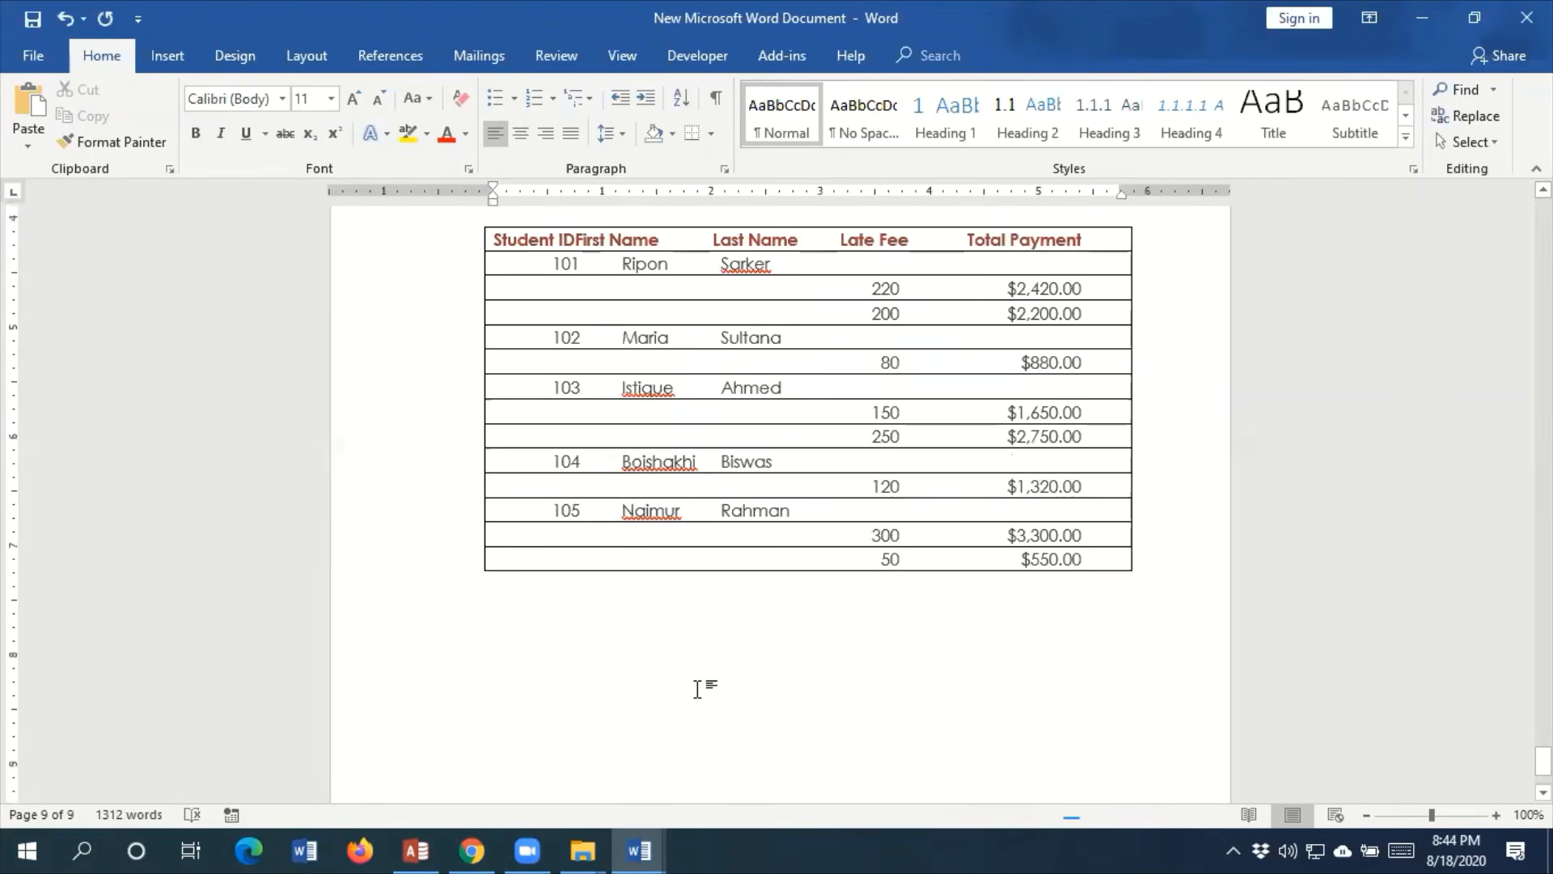
# Switch to Access and export Payment Report August to the Desktop as an Excel 97 - Excel 2003 Workbook, without saving the export steps
pyautogui.click(476, 850)
pyautogui.click(471, 850)
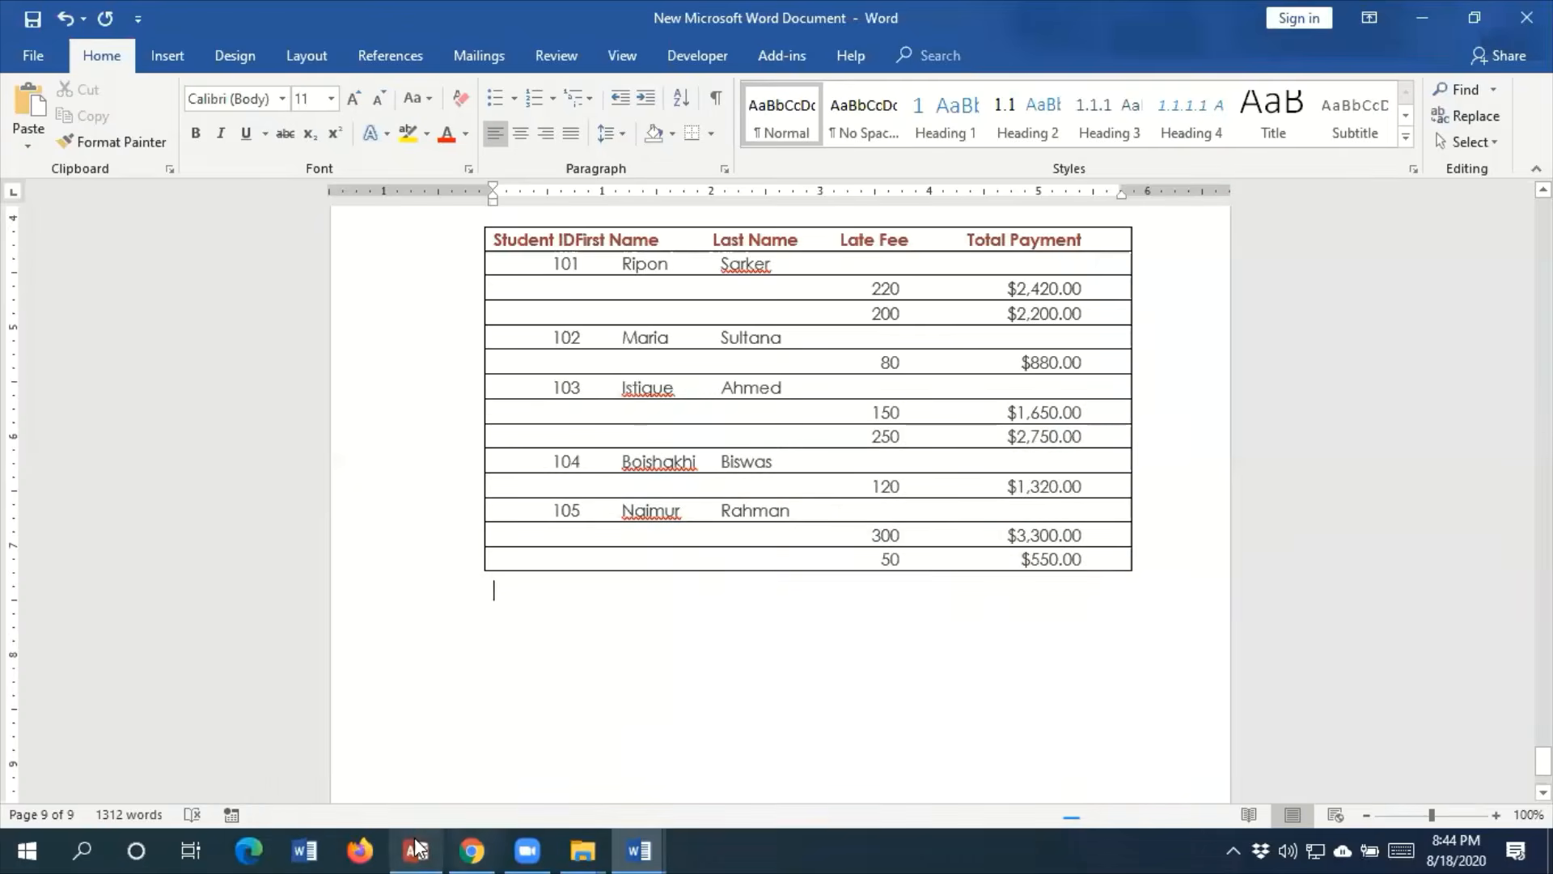
pyautogui.click(415, 850)
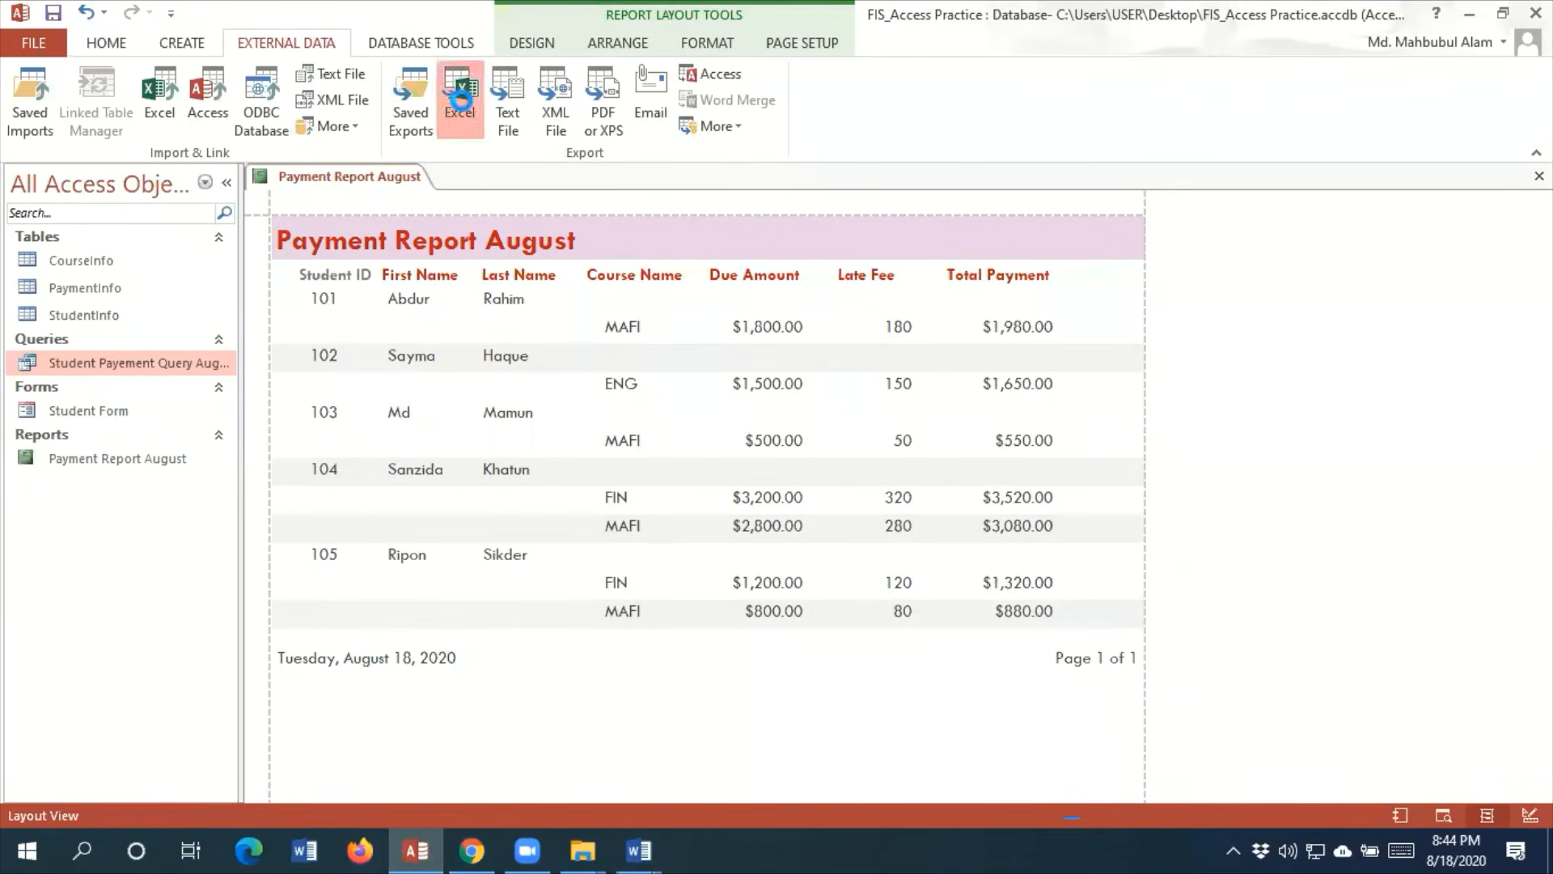
pyautogui.click(460, 98)
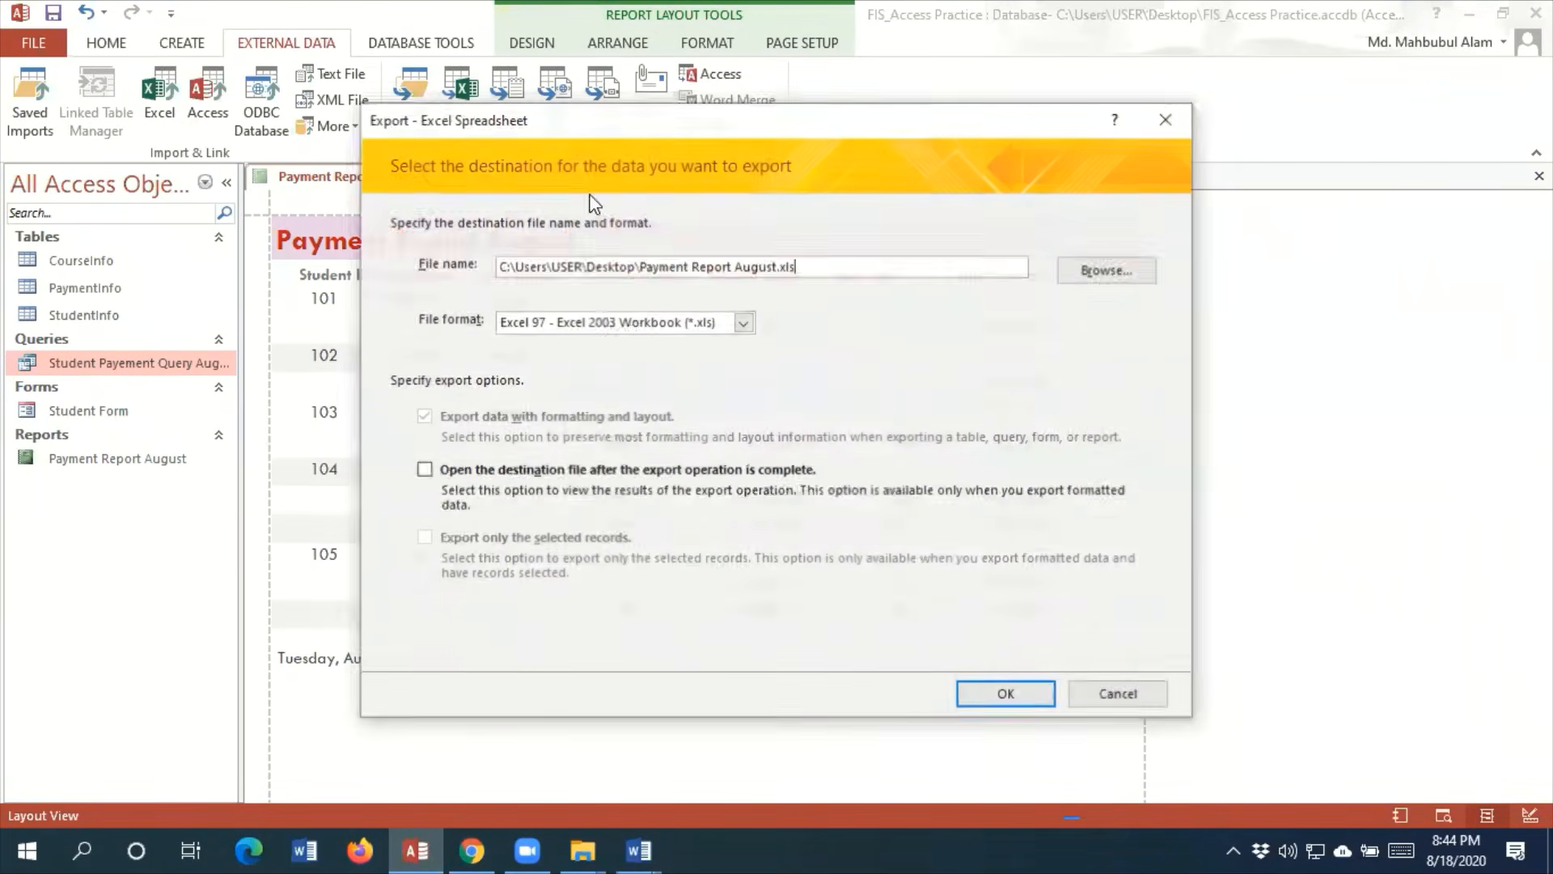
pyautogui.click(1124, 275)
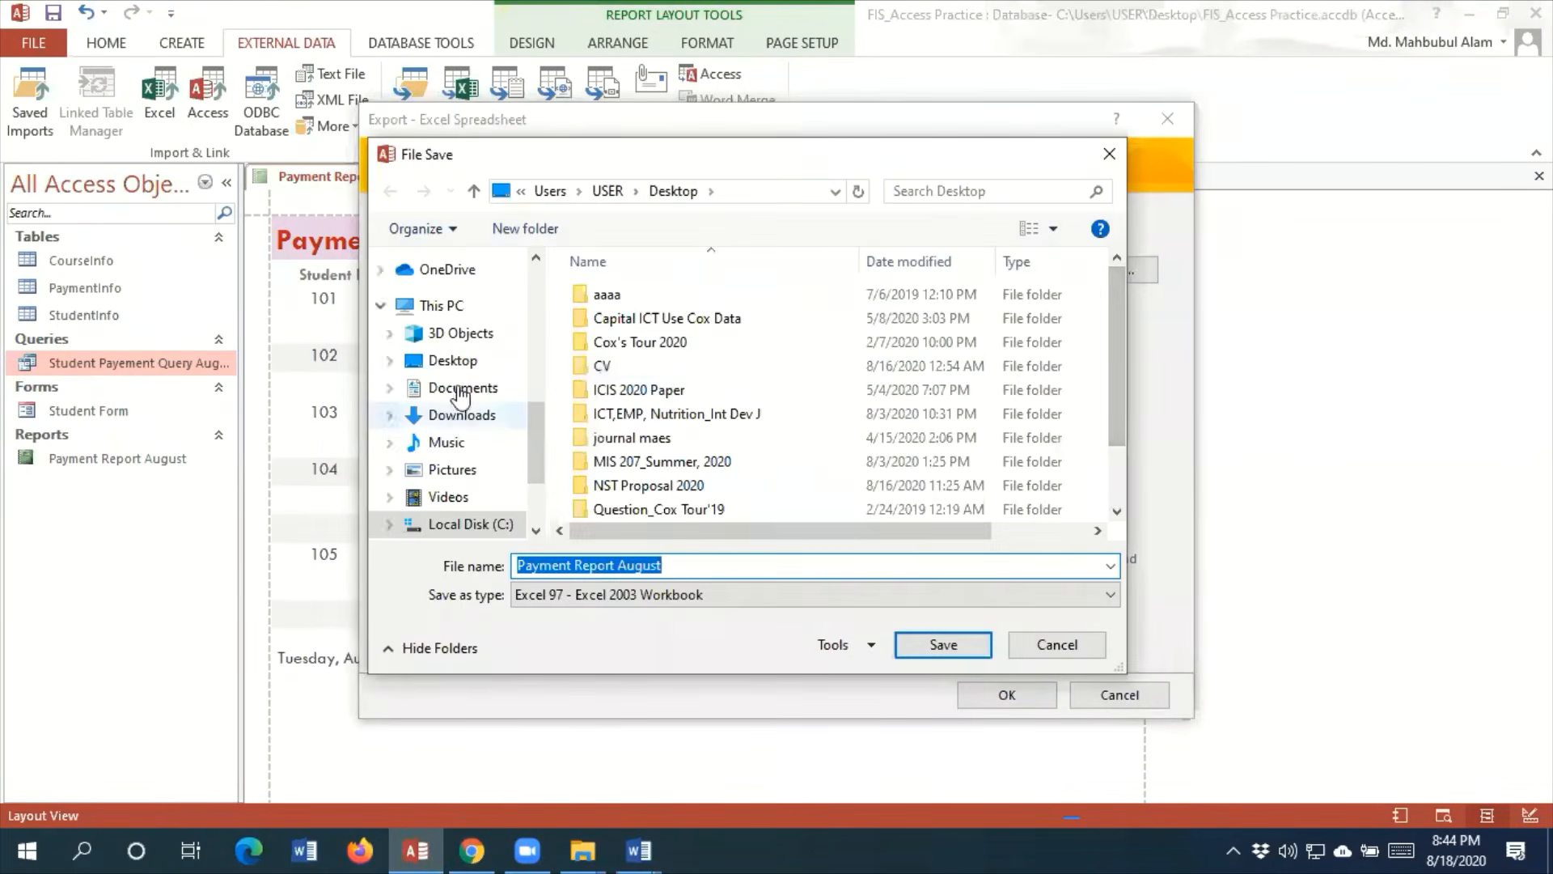
pyautogui.click(453, 360)
pyautogui.click(964, 650)
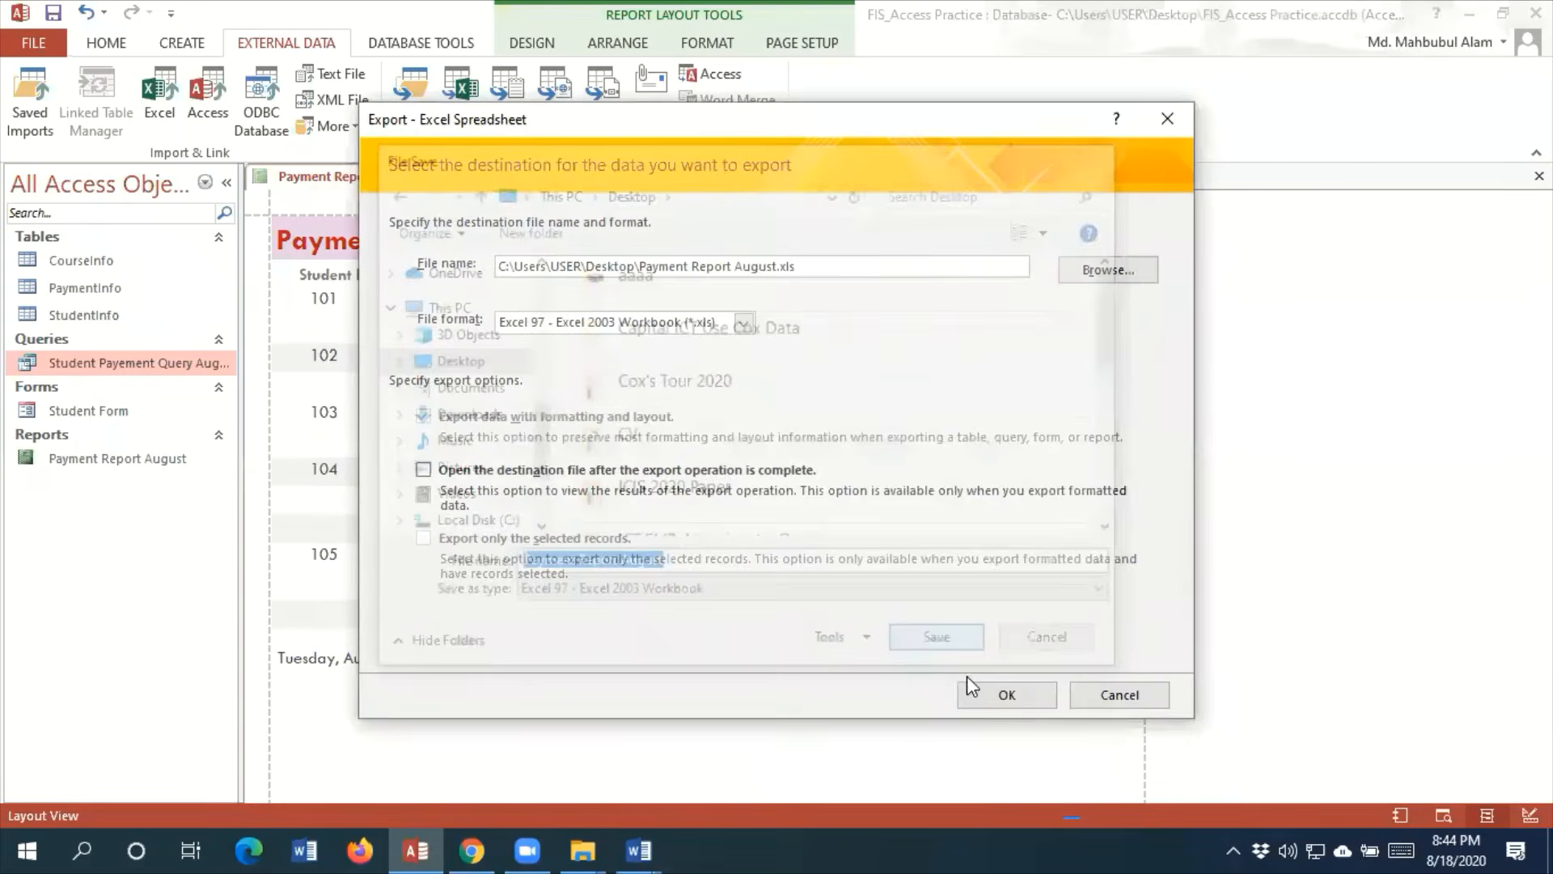
pyautogui.click(981, 690)
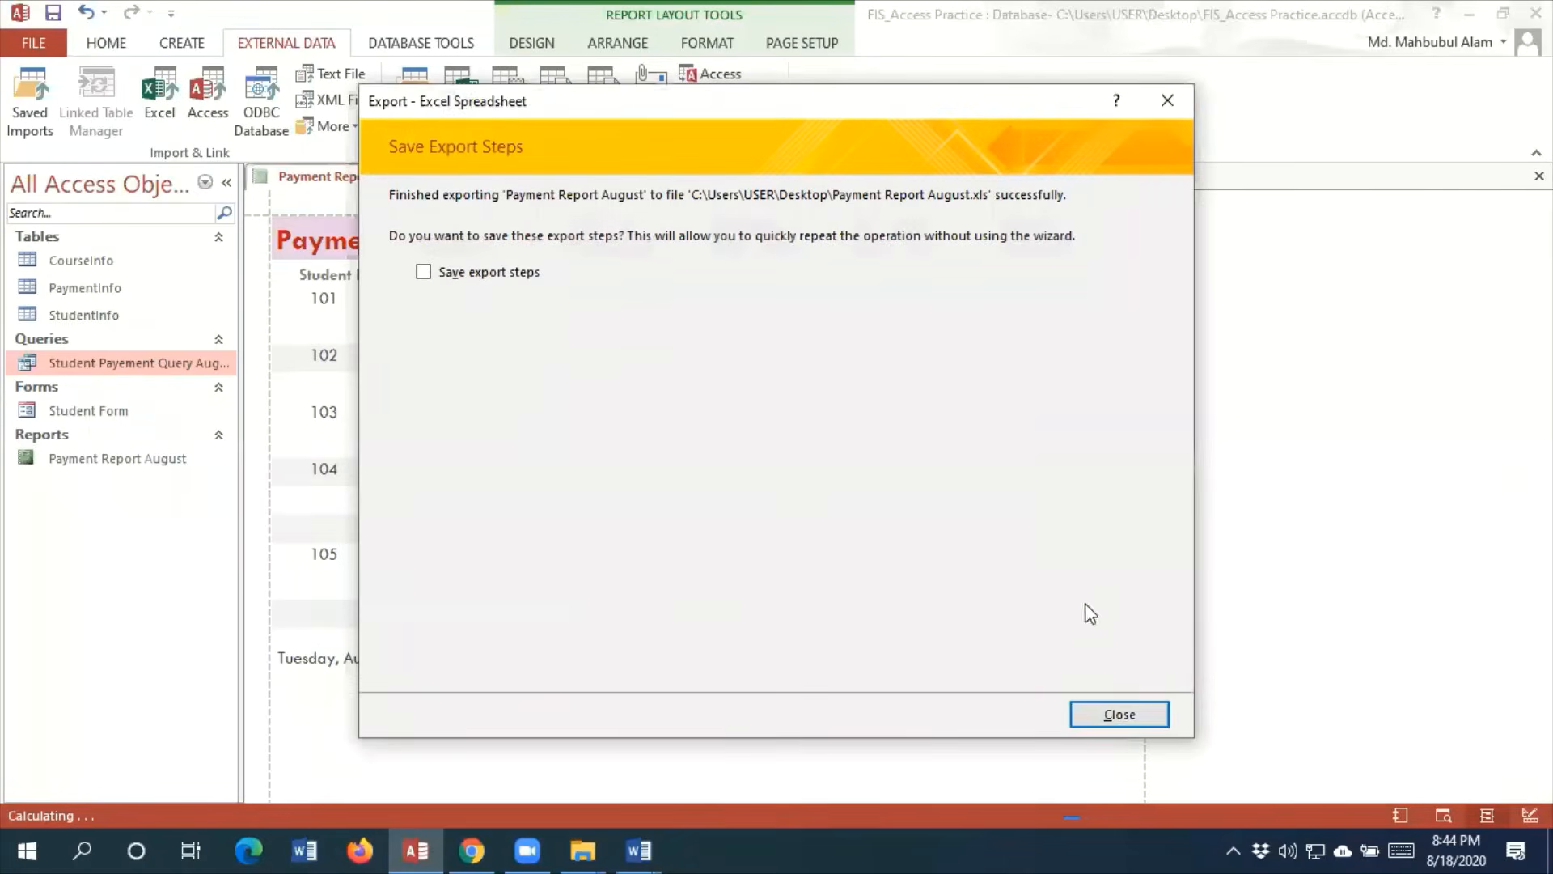
pyautogui.click(1119, 714)
# Minimize the Access and Word windows, open the exported Payment Report August workbook from the desktop, and maximize it
pyautogui.click(1470, 17)
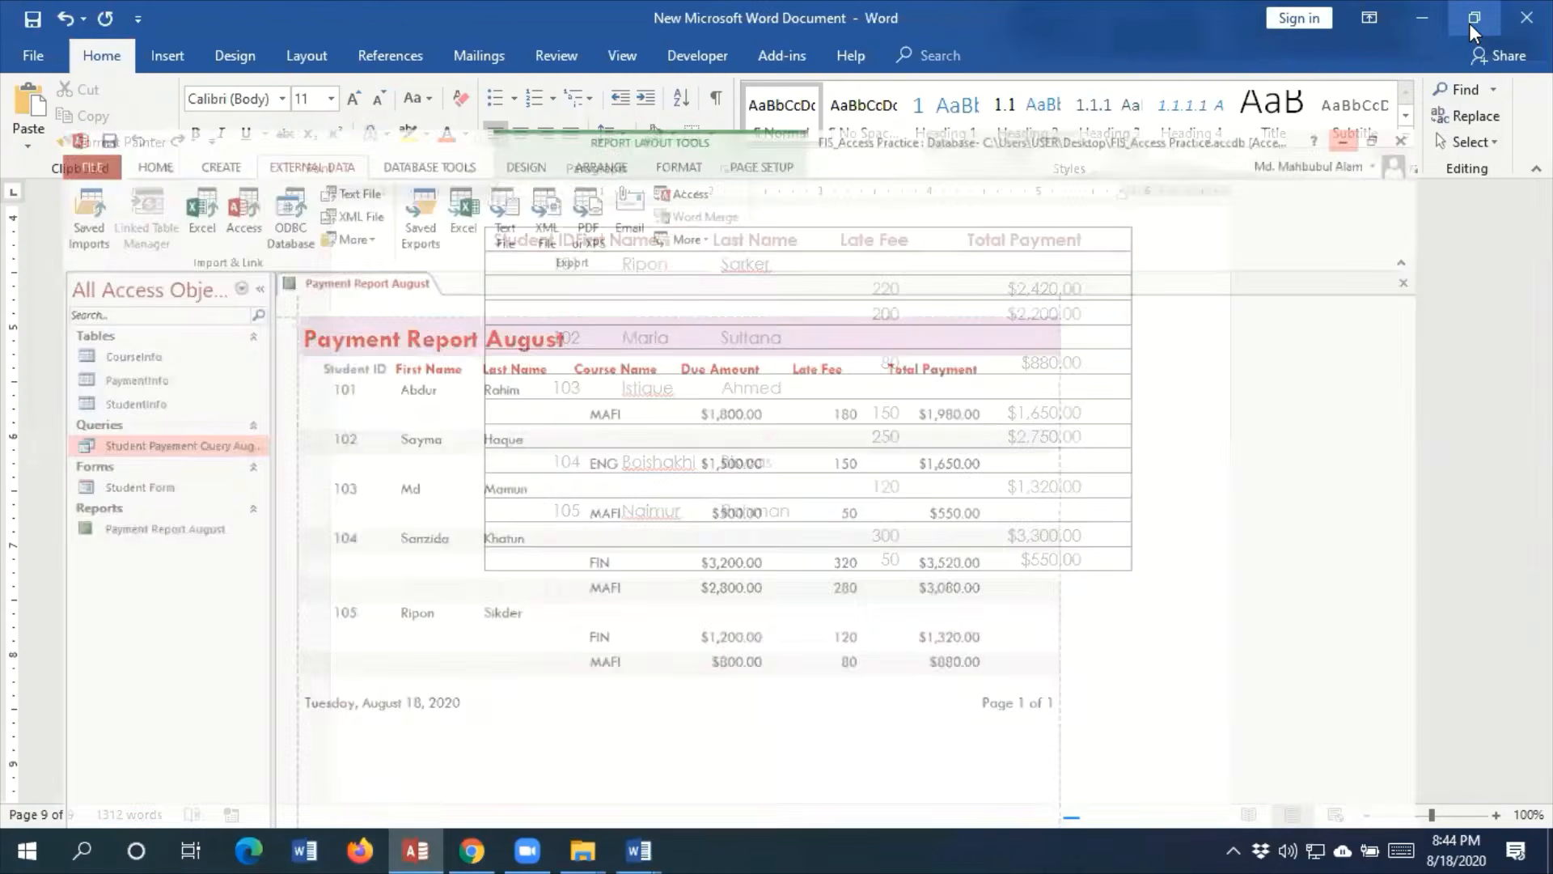
pyautogui.click(1443, 15)
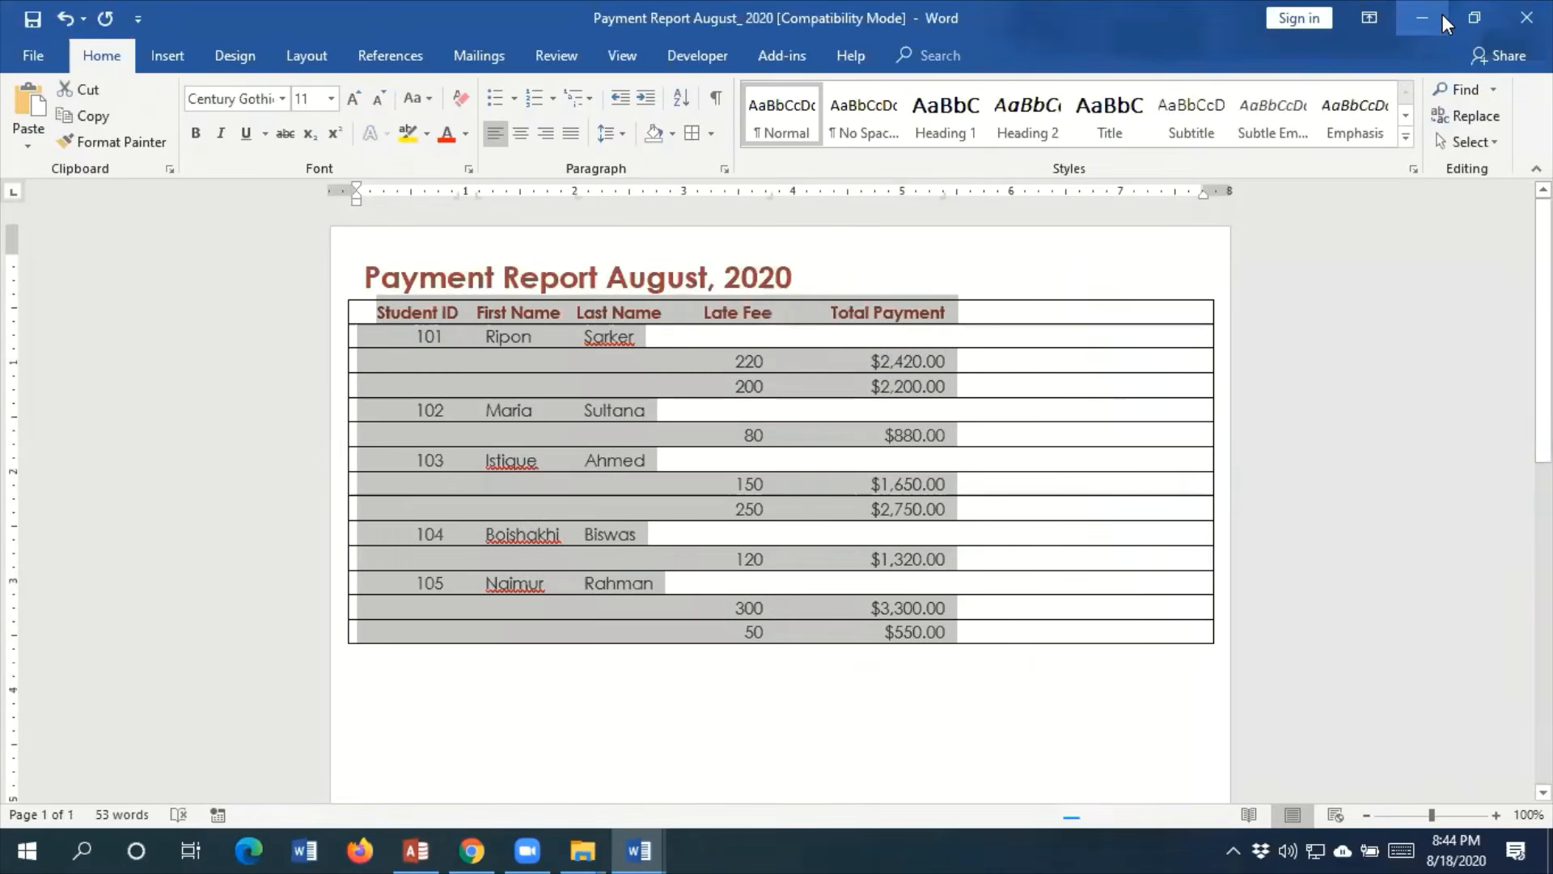
pyautogui.click(1443, 14)
pyautogui.click(981, 380)
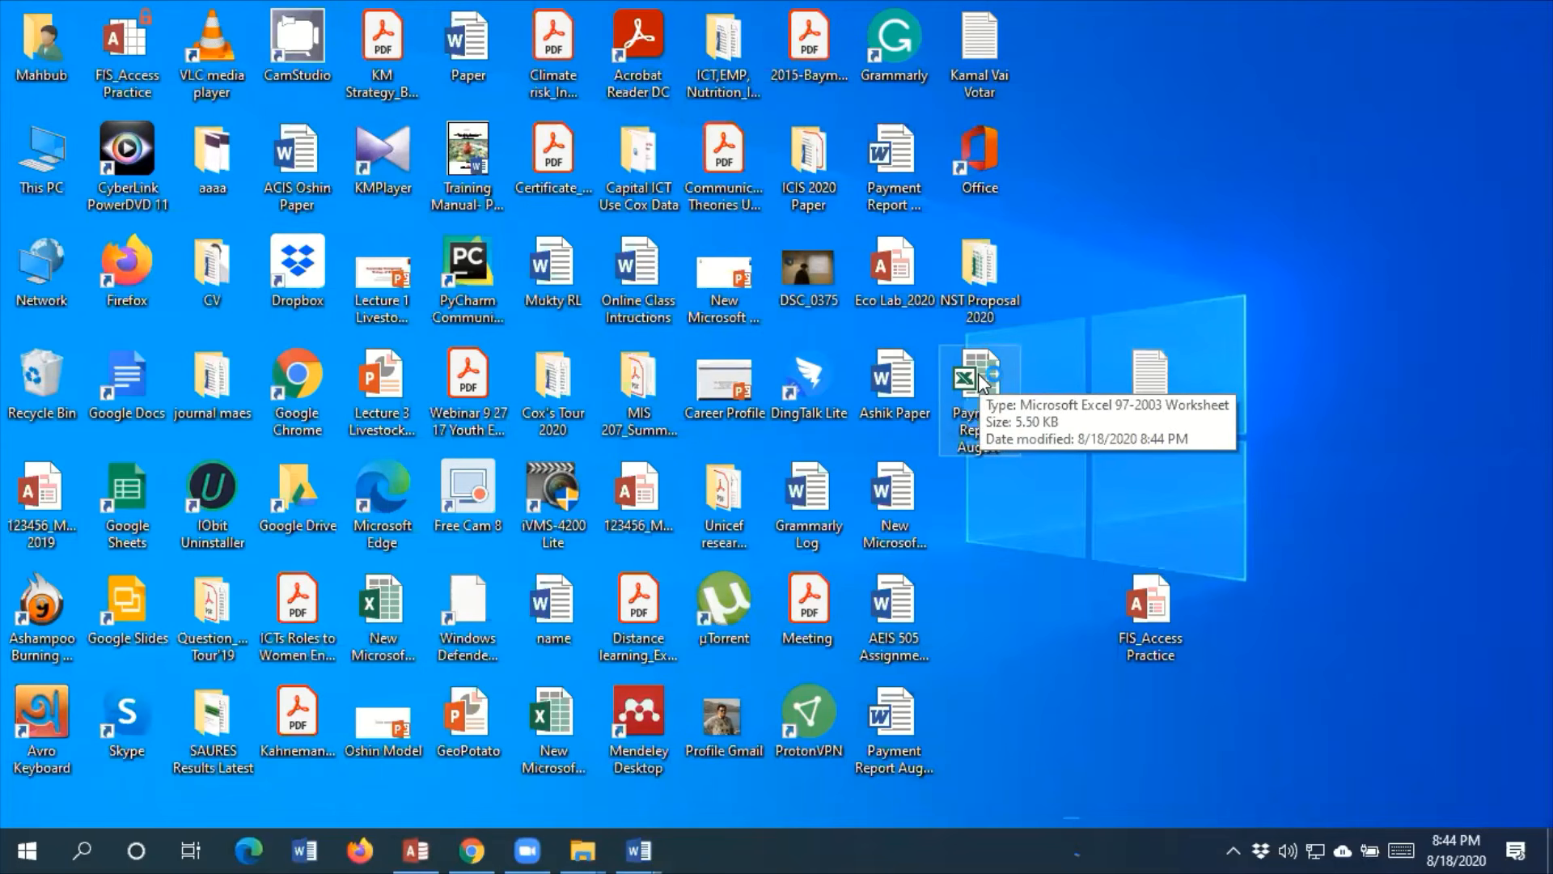
pyautogui.doubleClick(981, 378)
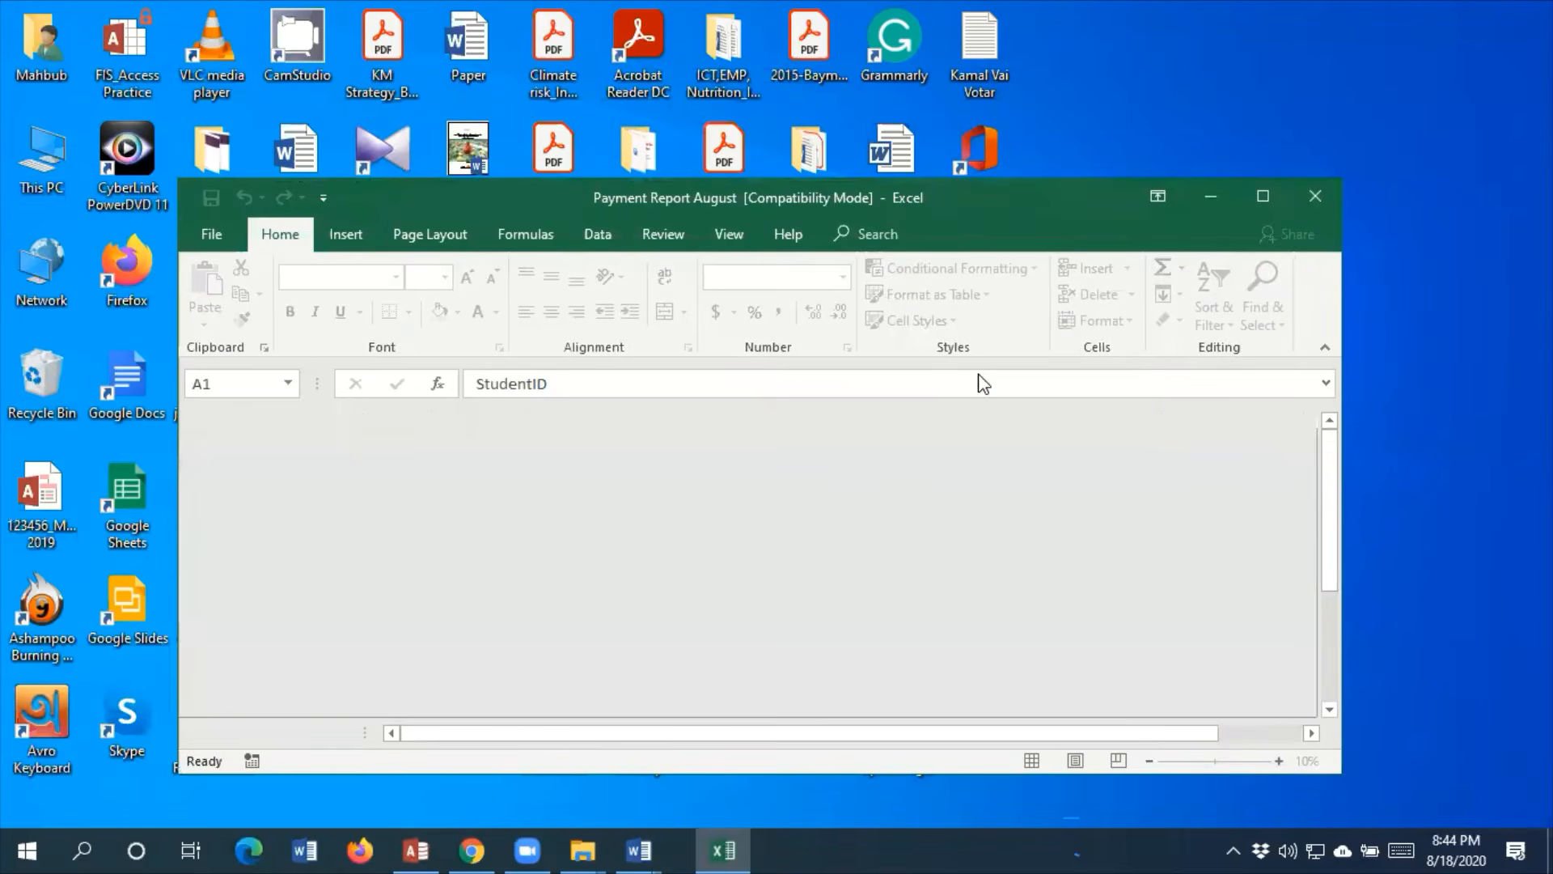
pyautogui.click(1274, 195)
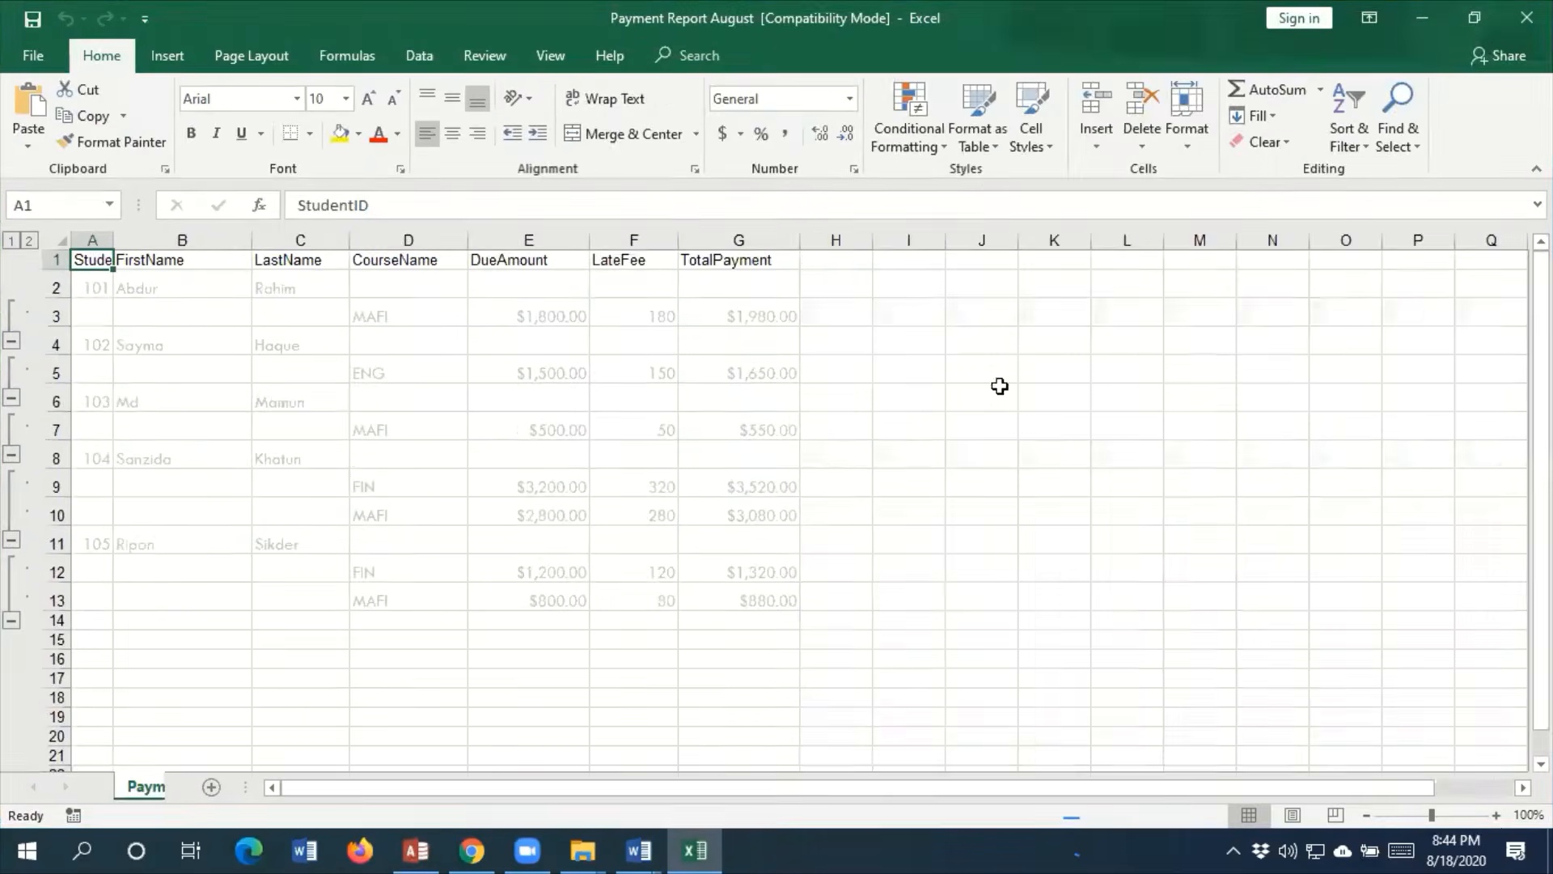
# Set the font of cells A1:G13 to Tw Cen MT at size 12
pyautogui.moveTo(100, 254); pyautogui.dragTo(735, 607)
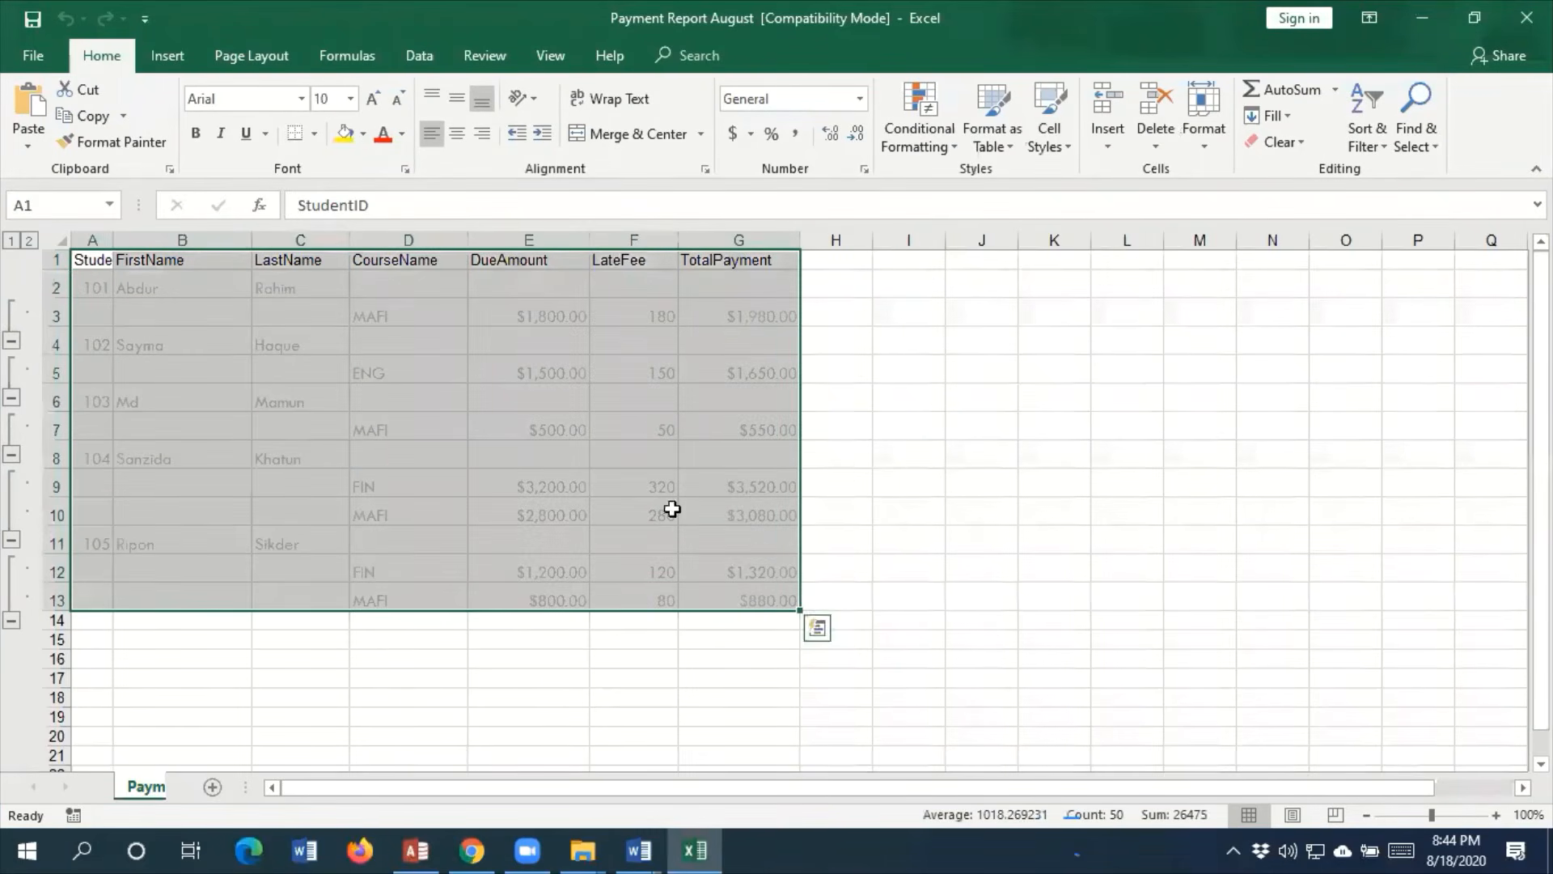
pyautogui.click(352, 98)
pyautogui.click(331, 208)
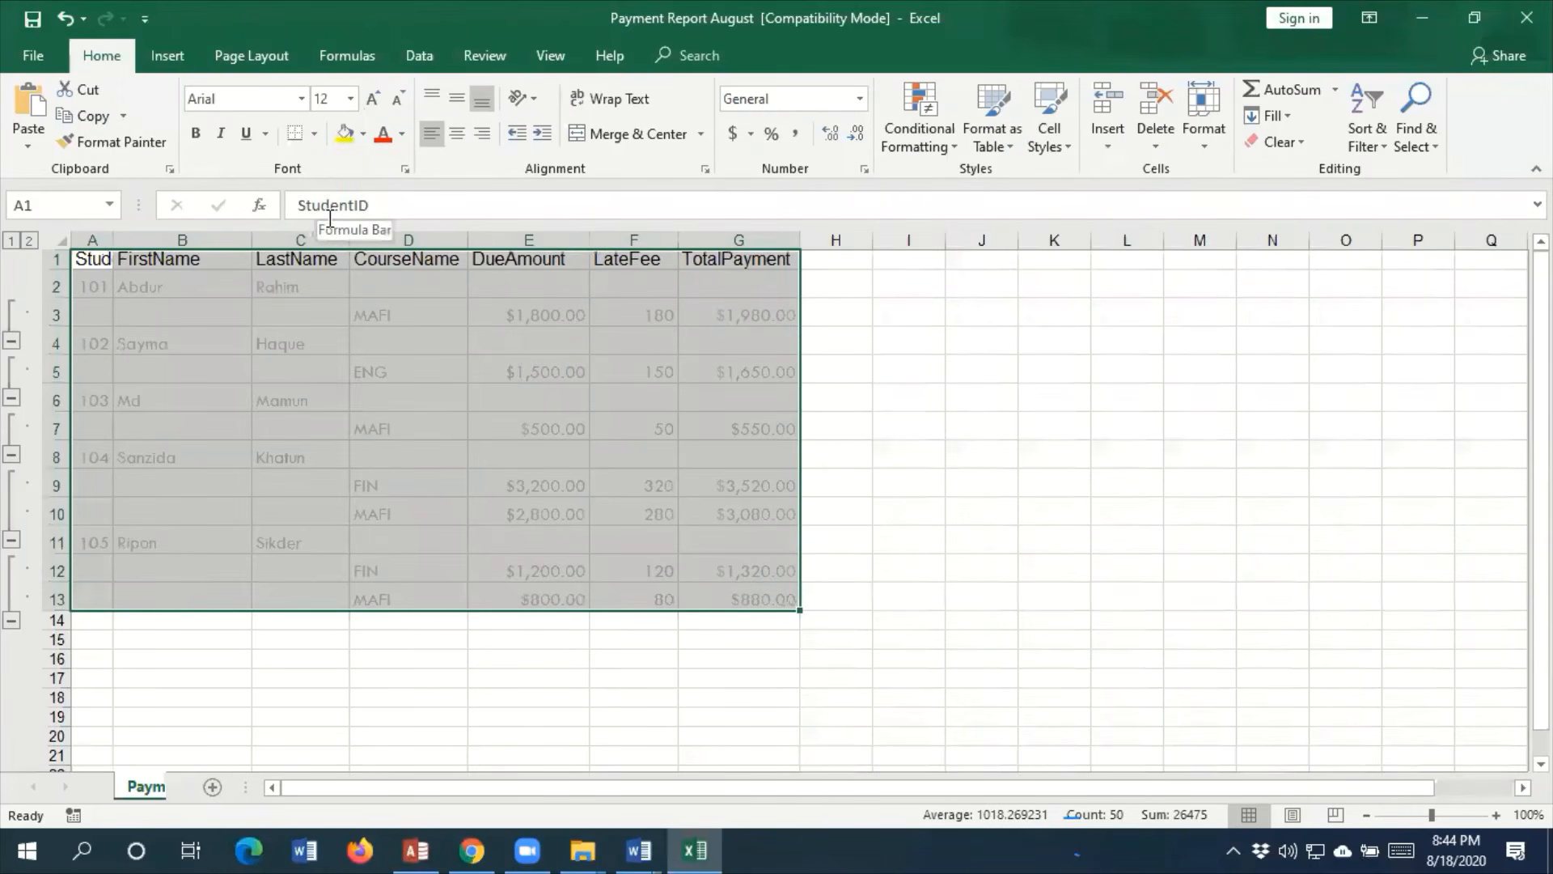
pyautogui.hotkey('ctrl', 'z')
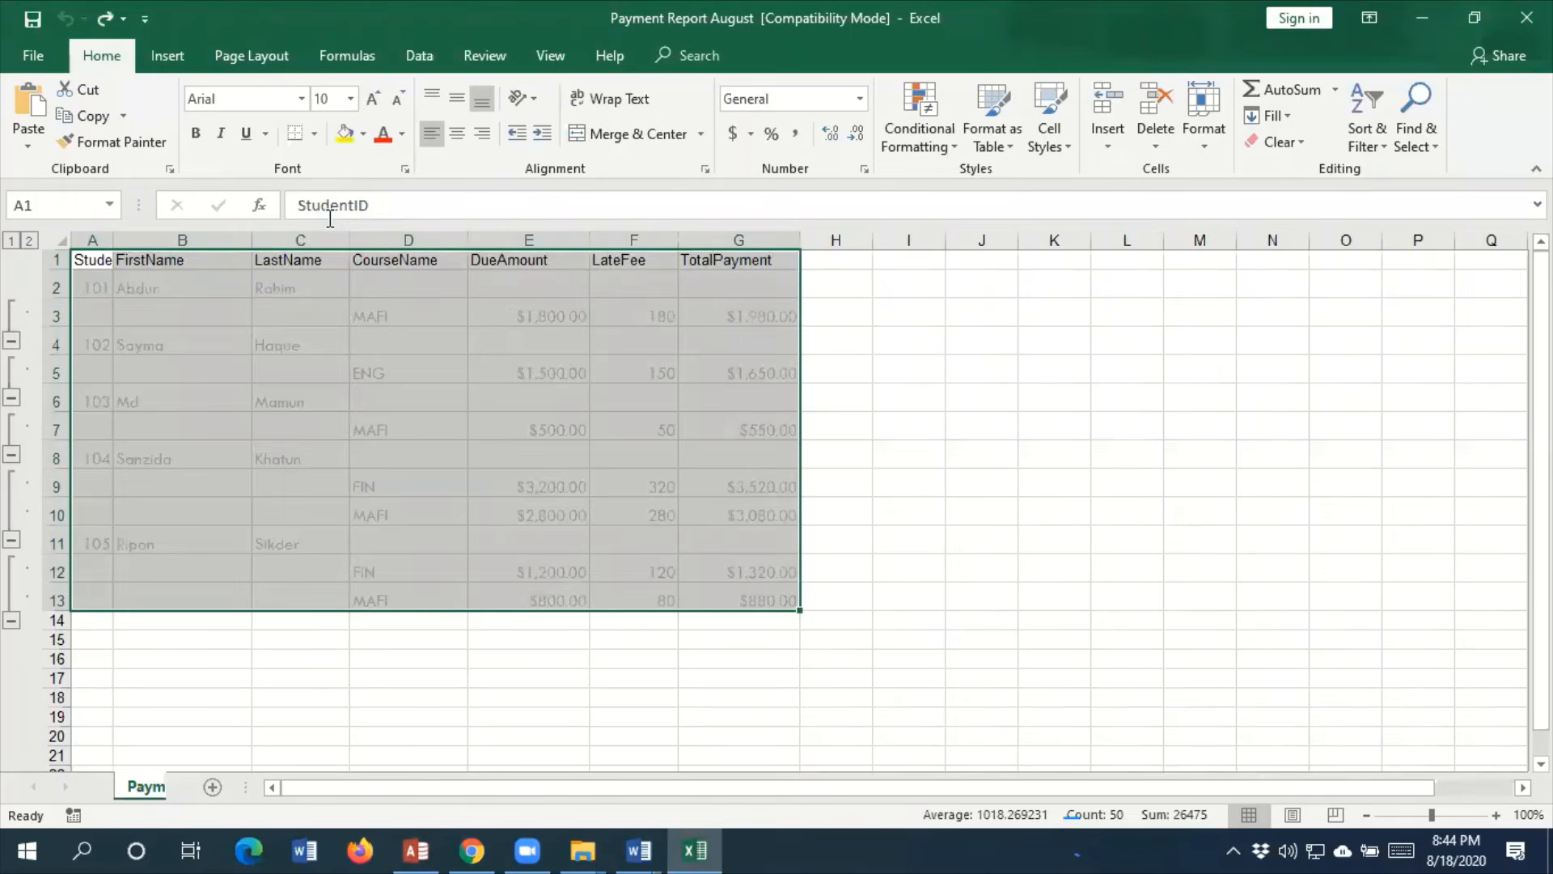
pyautogui.click(302, 98)
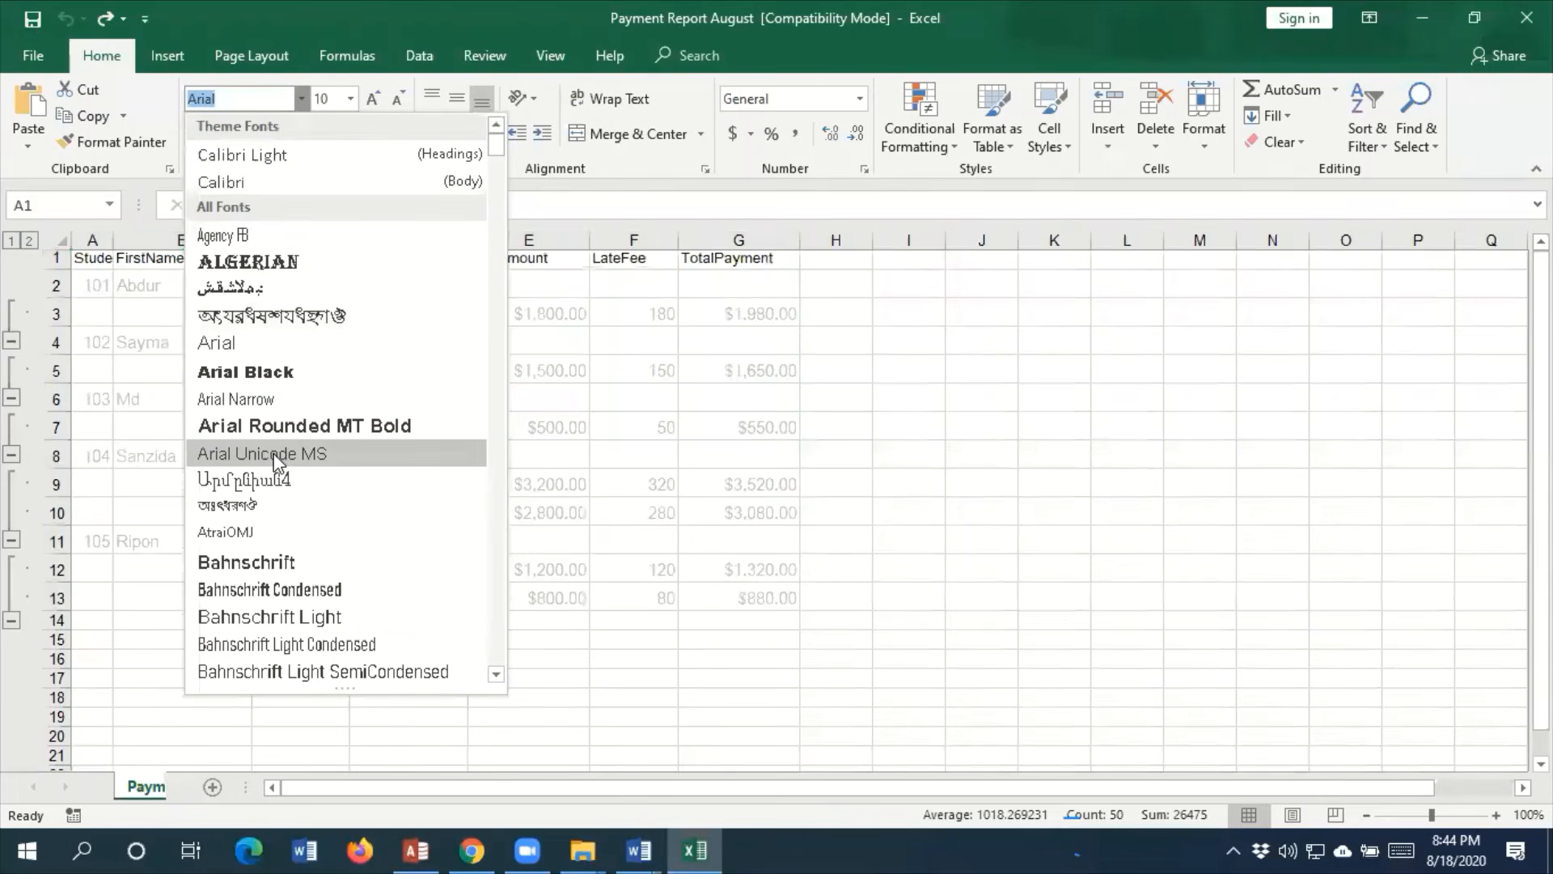
pyautogui.scroll(-3, 274, 497)
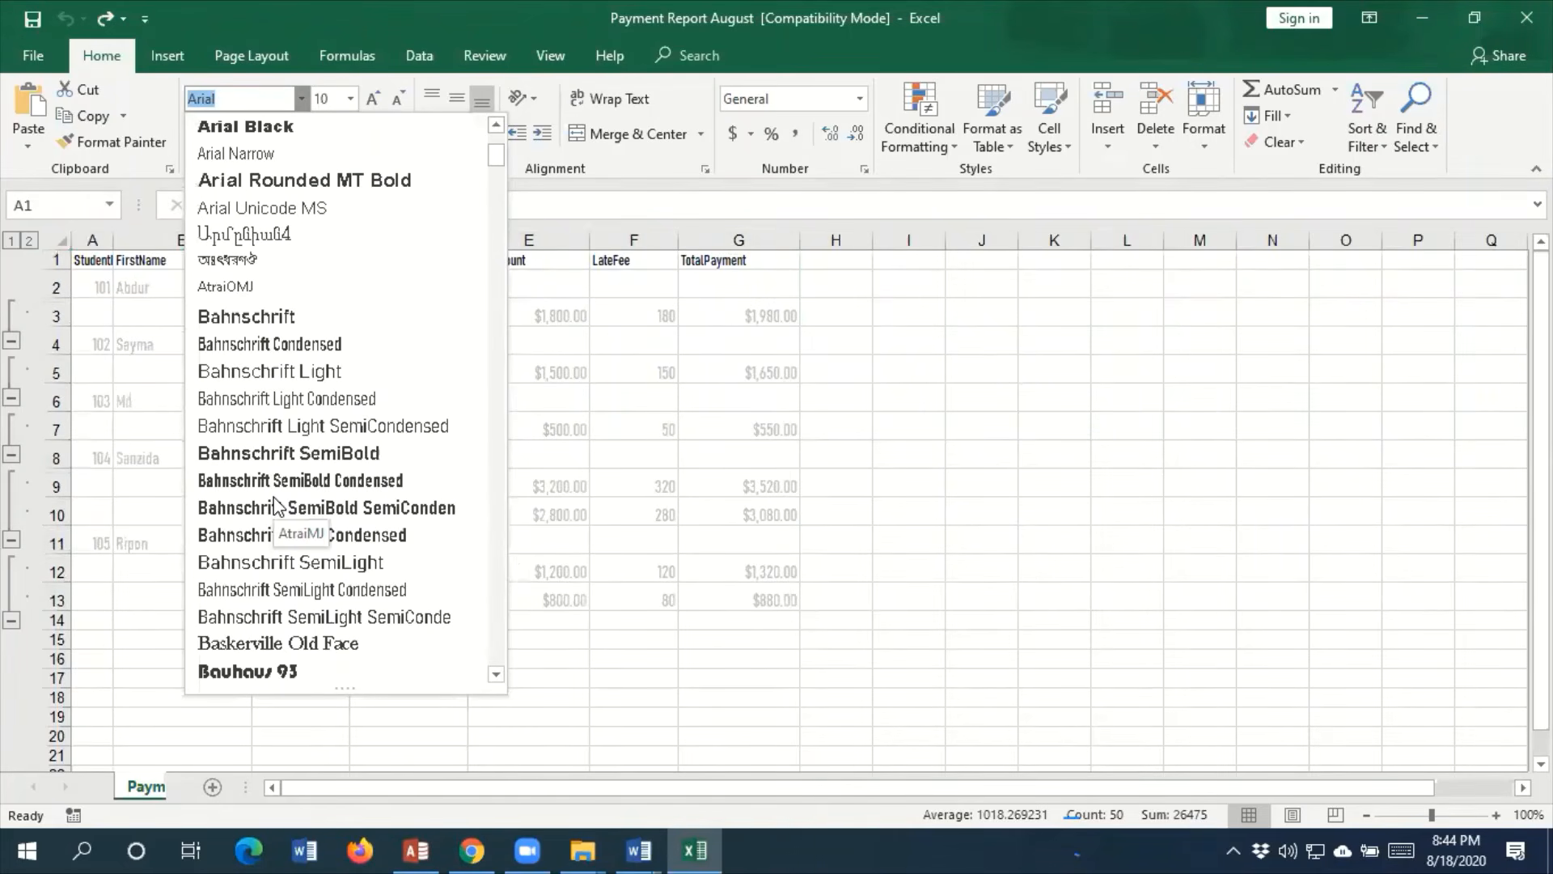
pyautogui.write('Tw Cen MT')
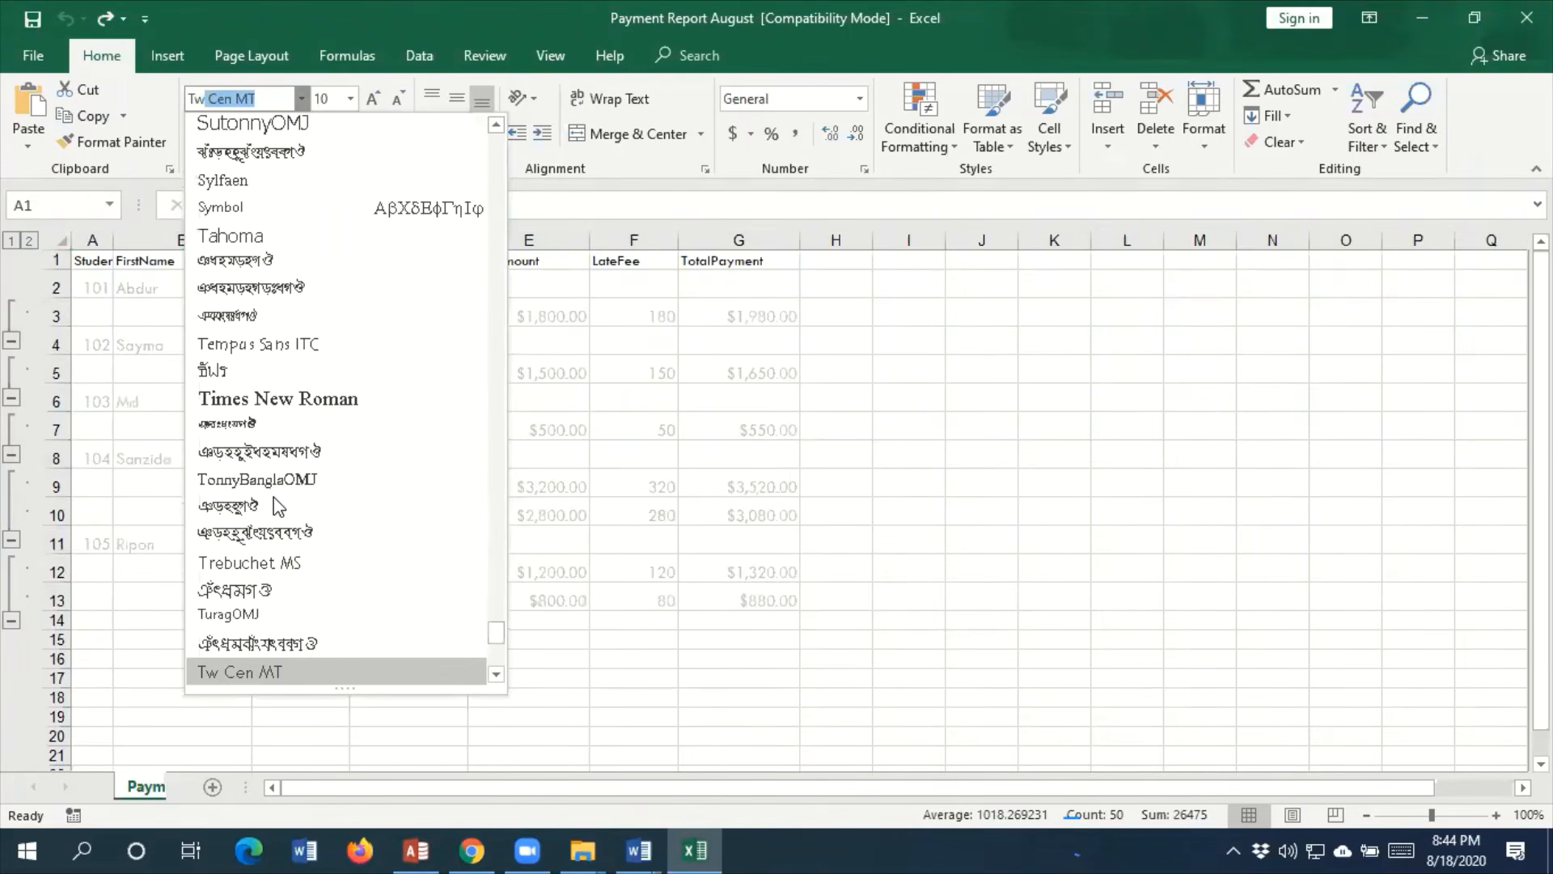
pyautogui.press('Return')
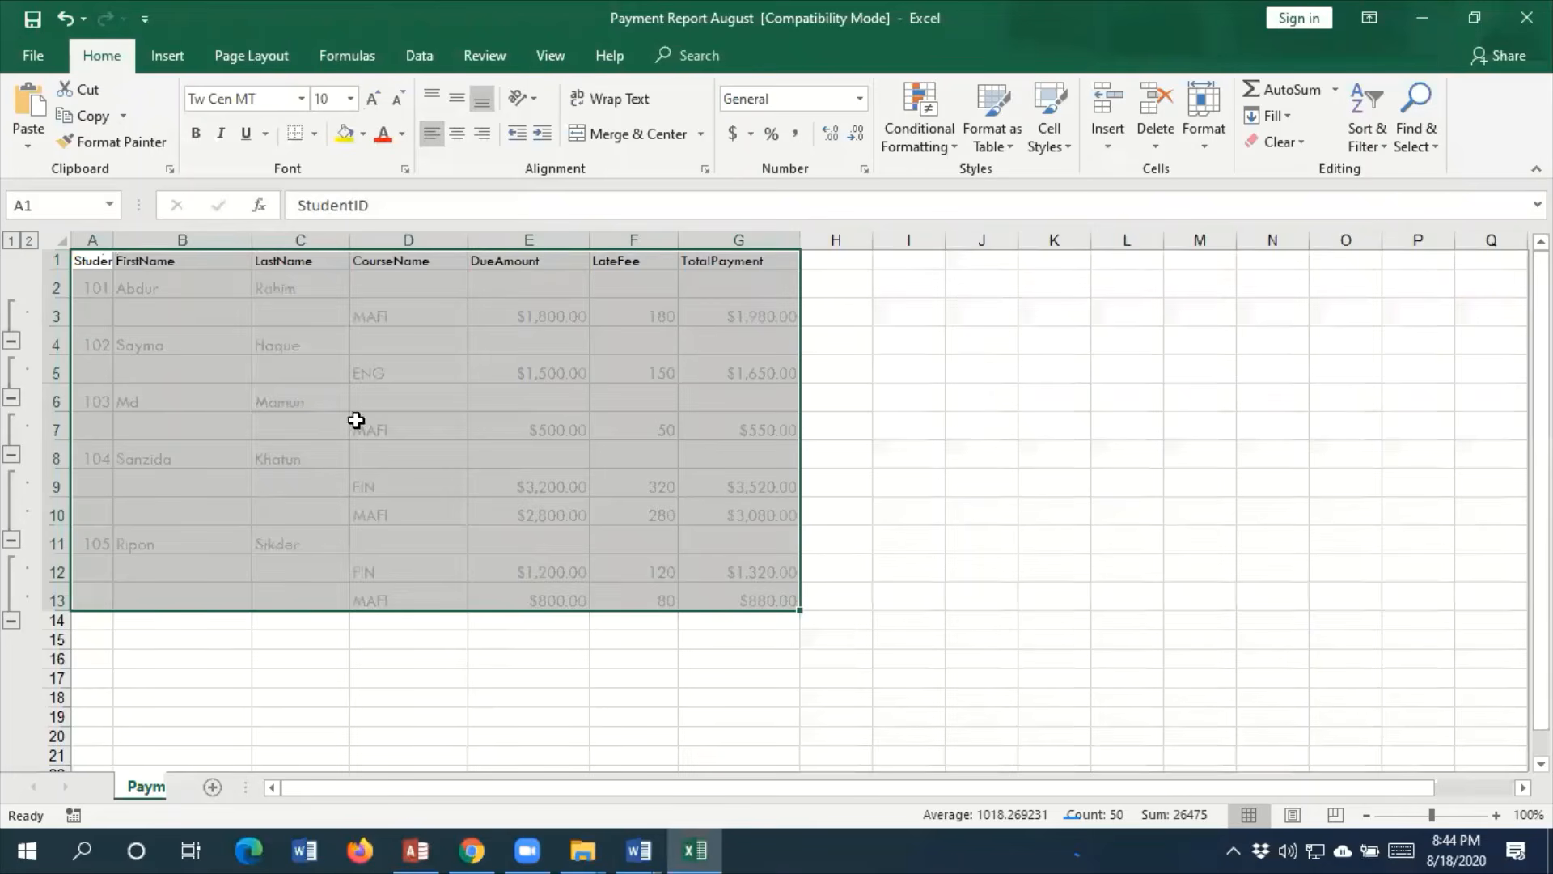
pyautogui.click(352, 98)
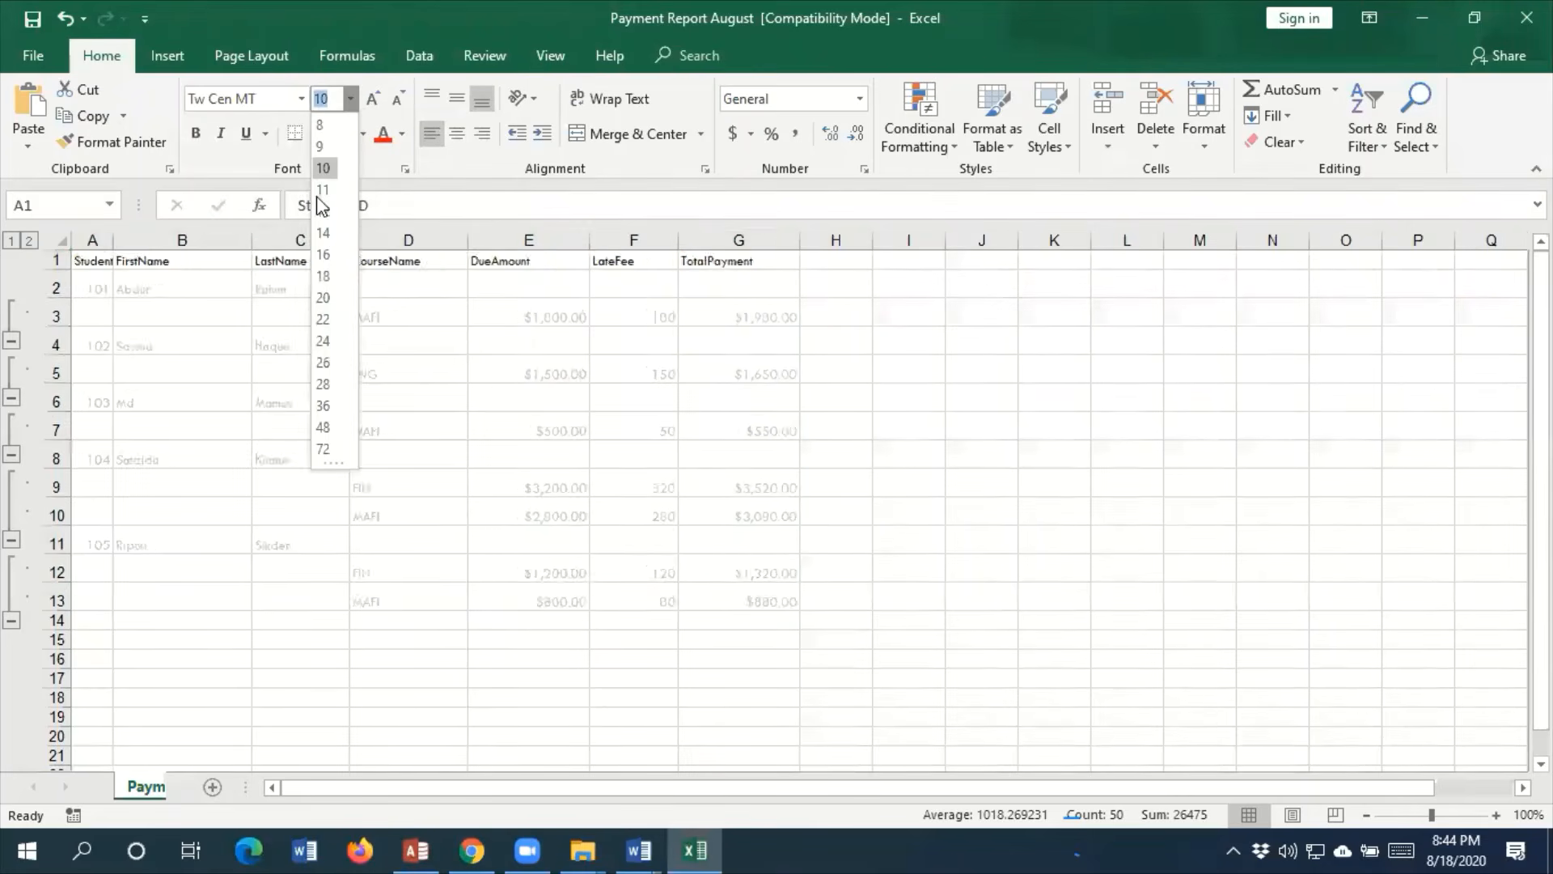
pyautogui.click(321, 206)
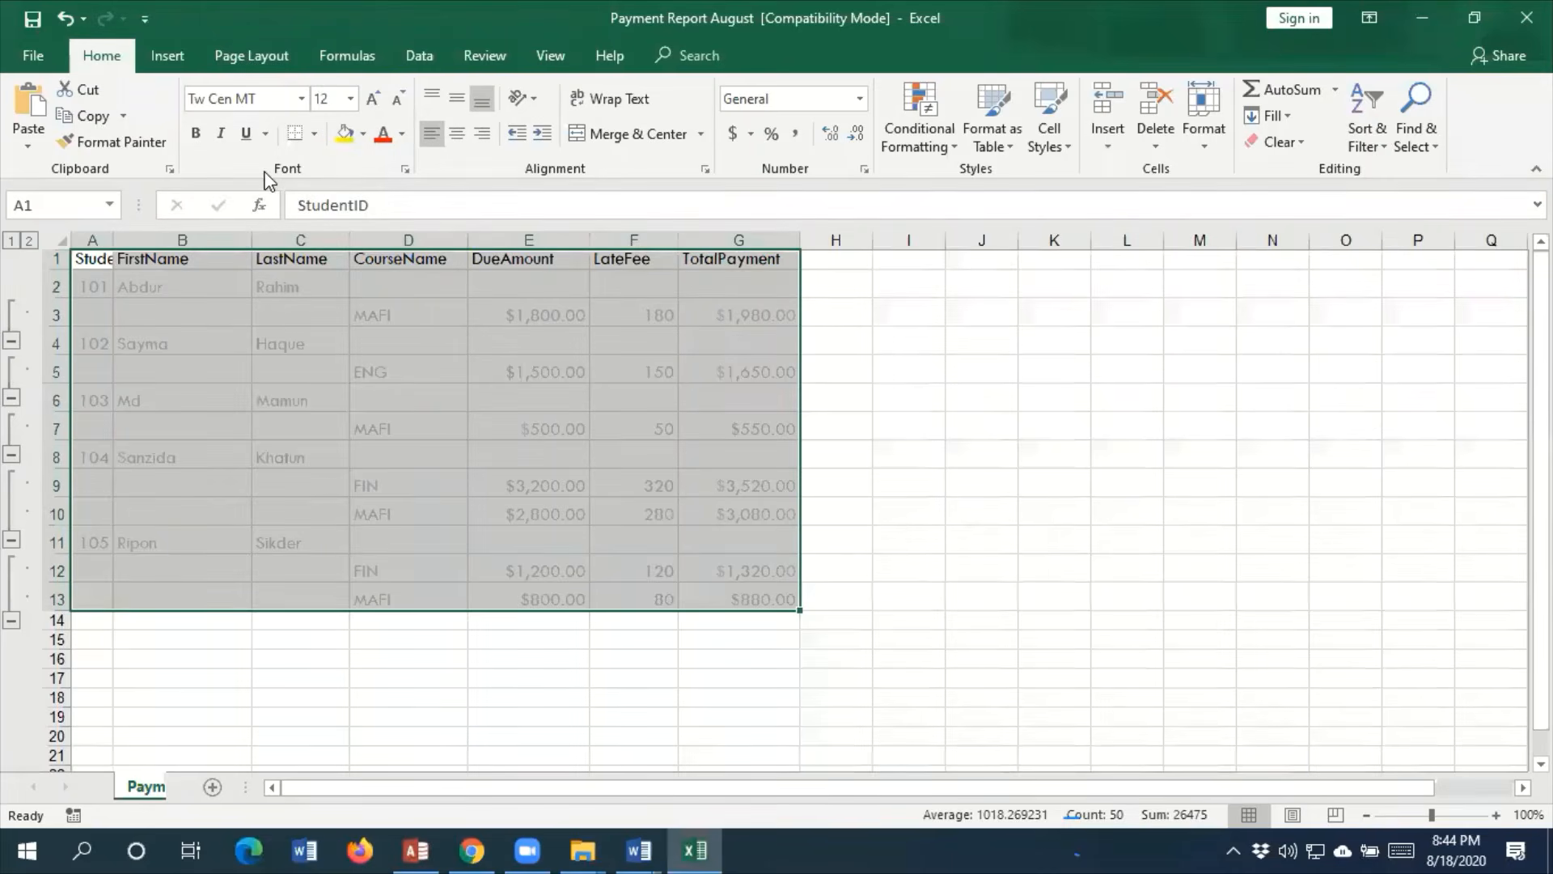
# Make cells A1:G13 bold and apply all borders to them
pyautogui.click(195, 135)
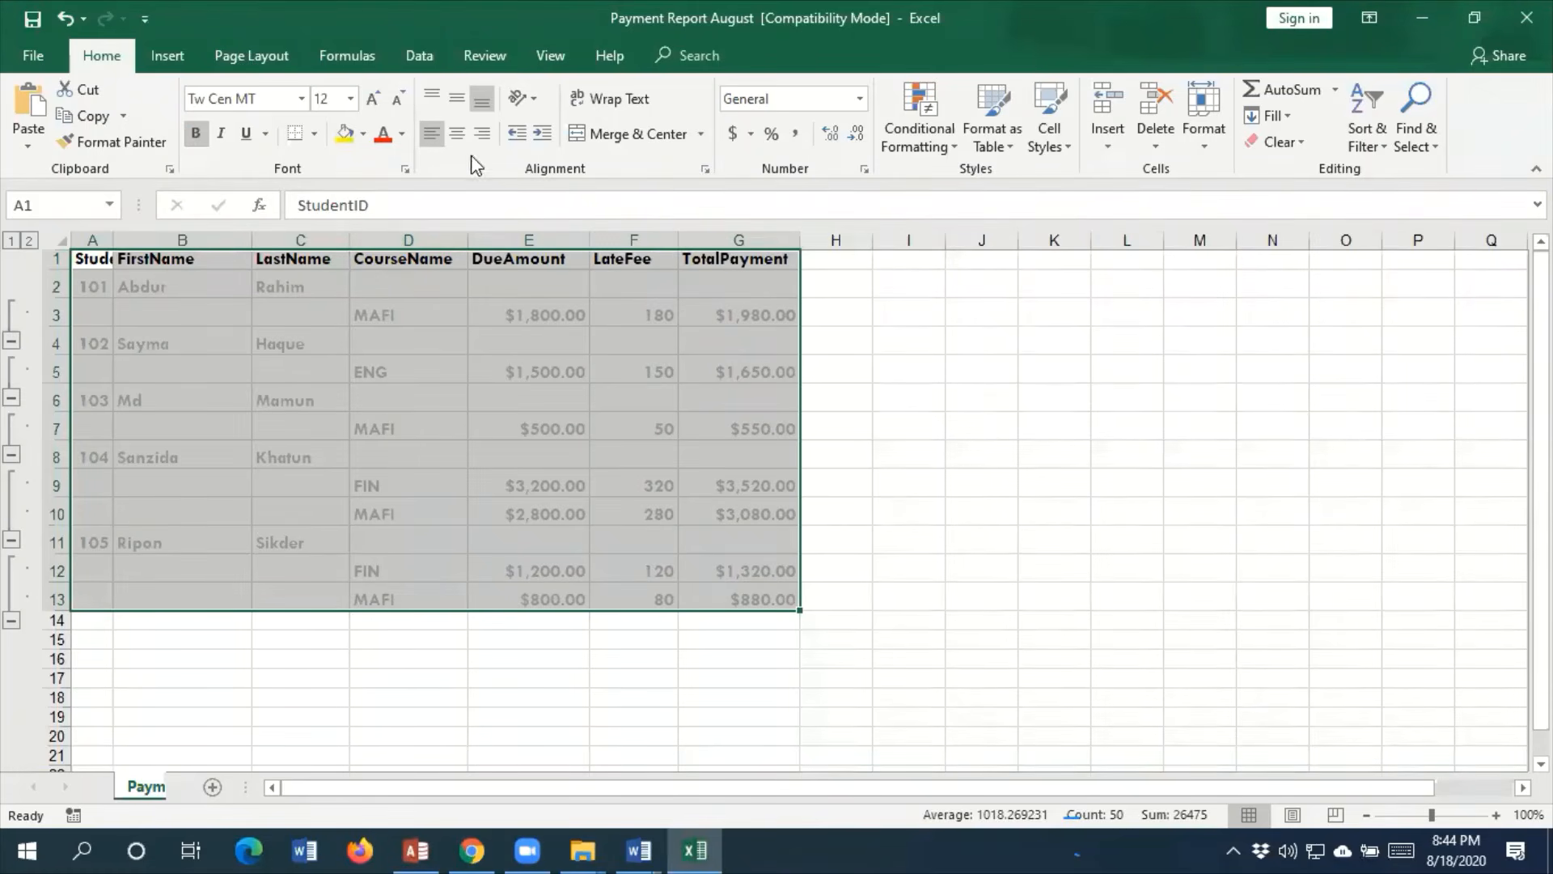
pyautogui.click(315, 133)
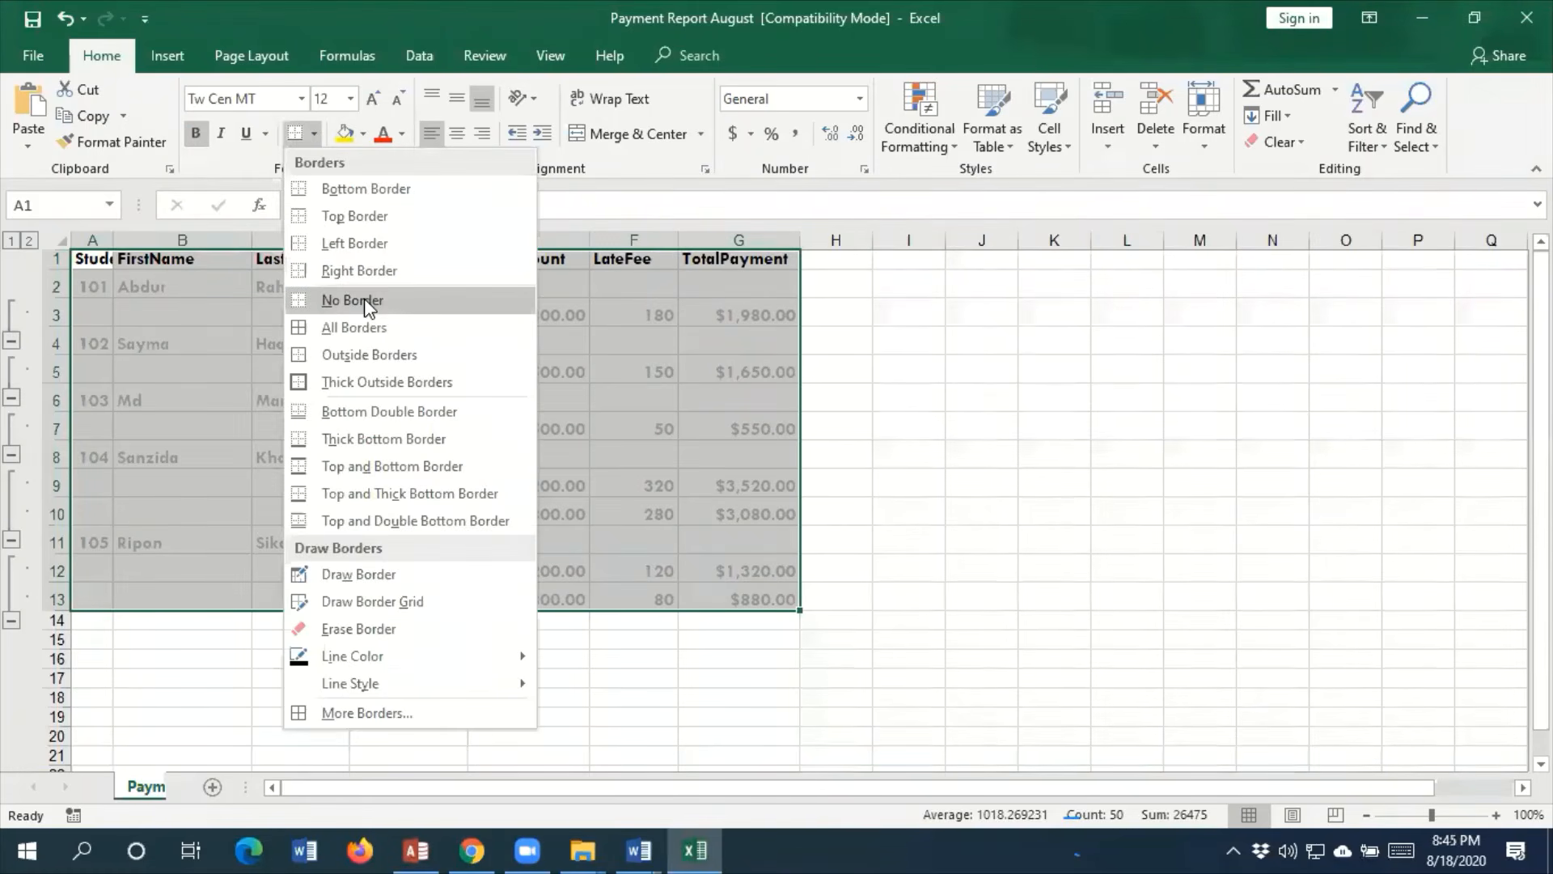
pyautogui.click(363, 325)
pyautogui.click(977, 463)
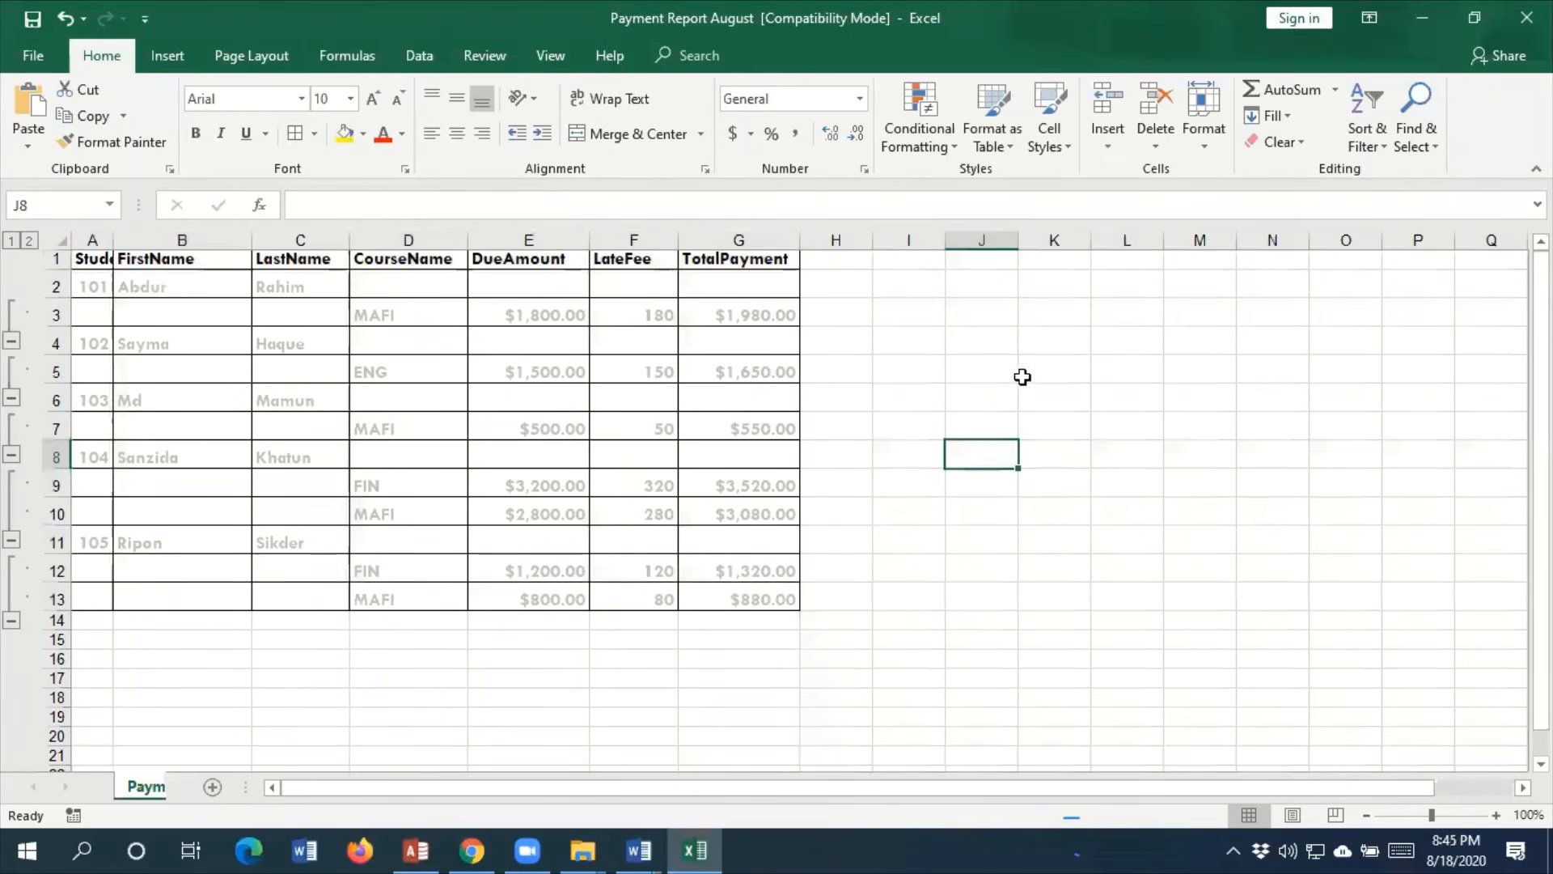
# Remove bold from the data cells A2:G13 below the header row and set their font color to black
pyautogui.moveTo(101, 287); pyautogui.dragTo(714, 599)
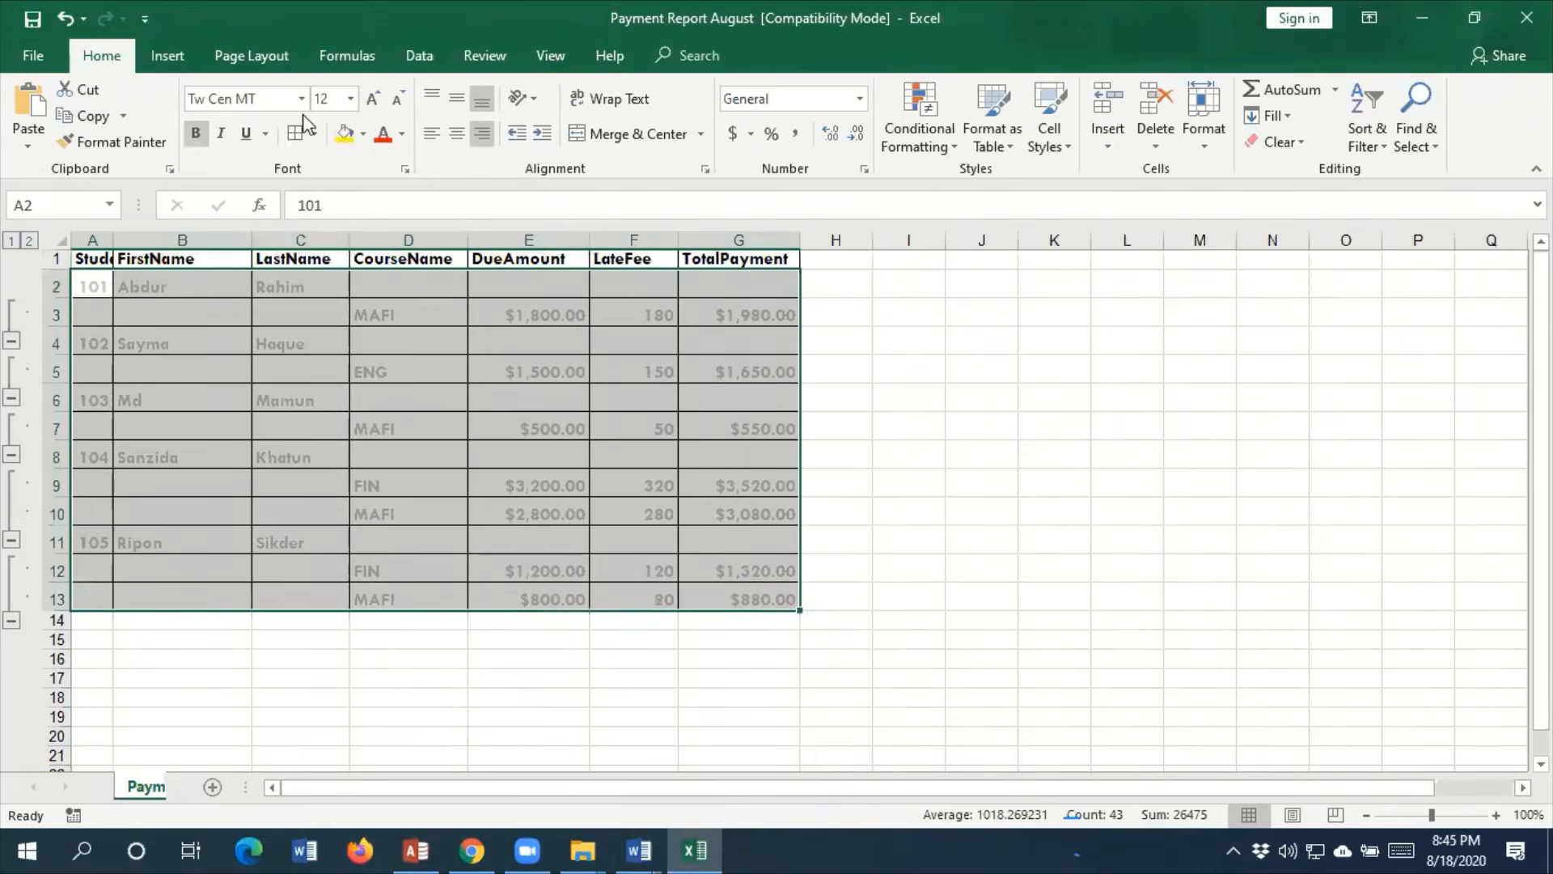
pyautogui.click(195, 133)
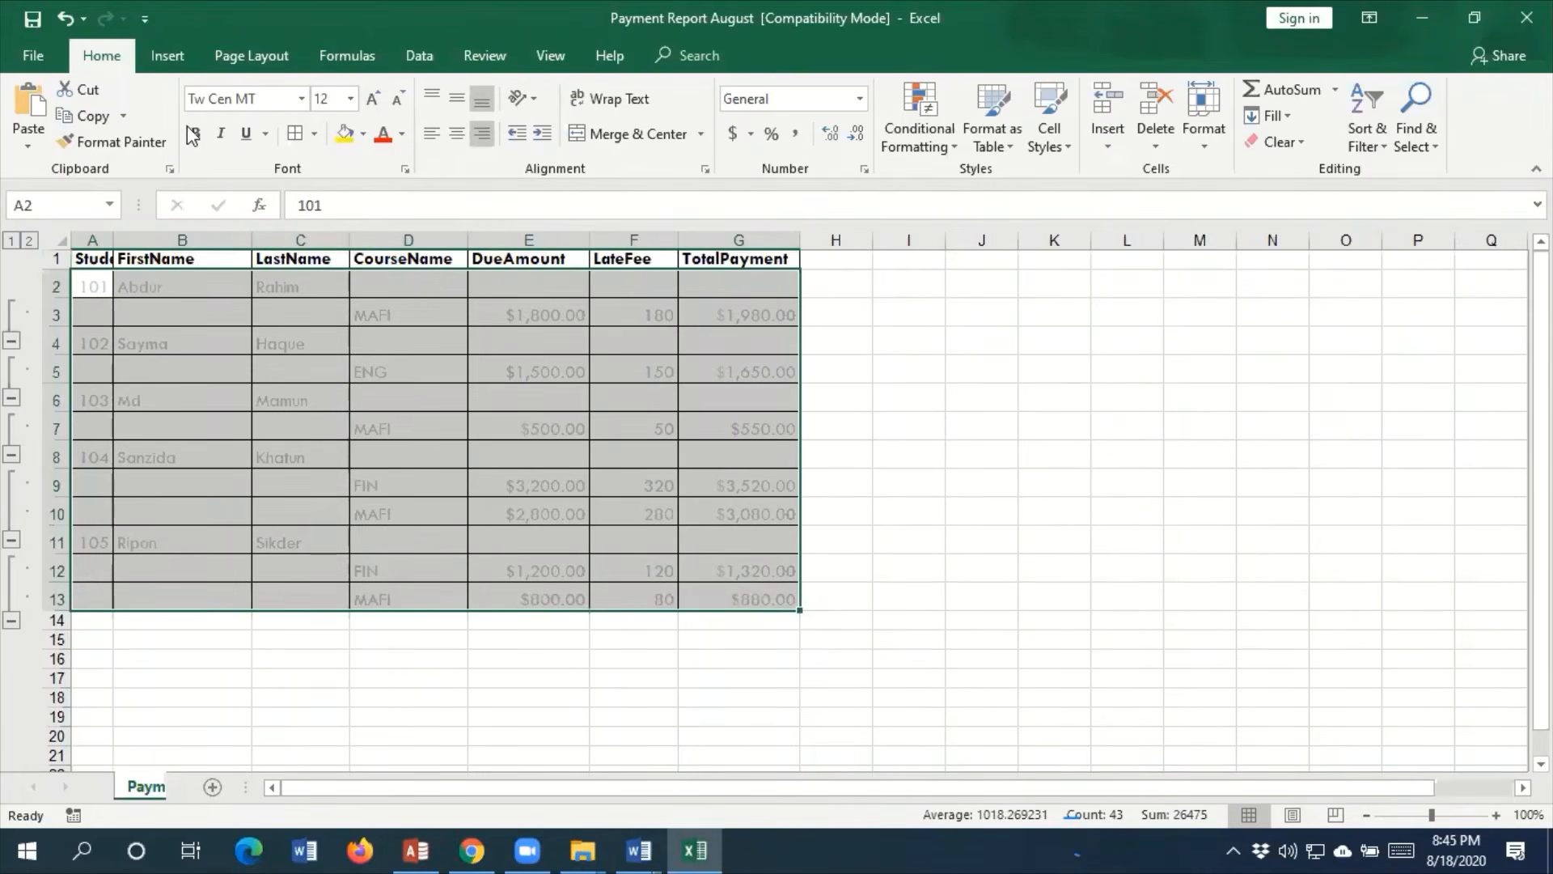
pyautogui.click(197, 140)
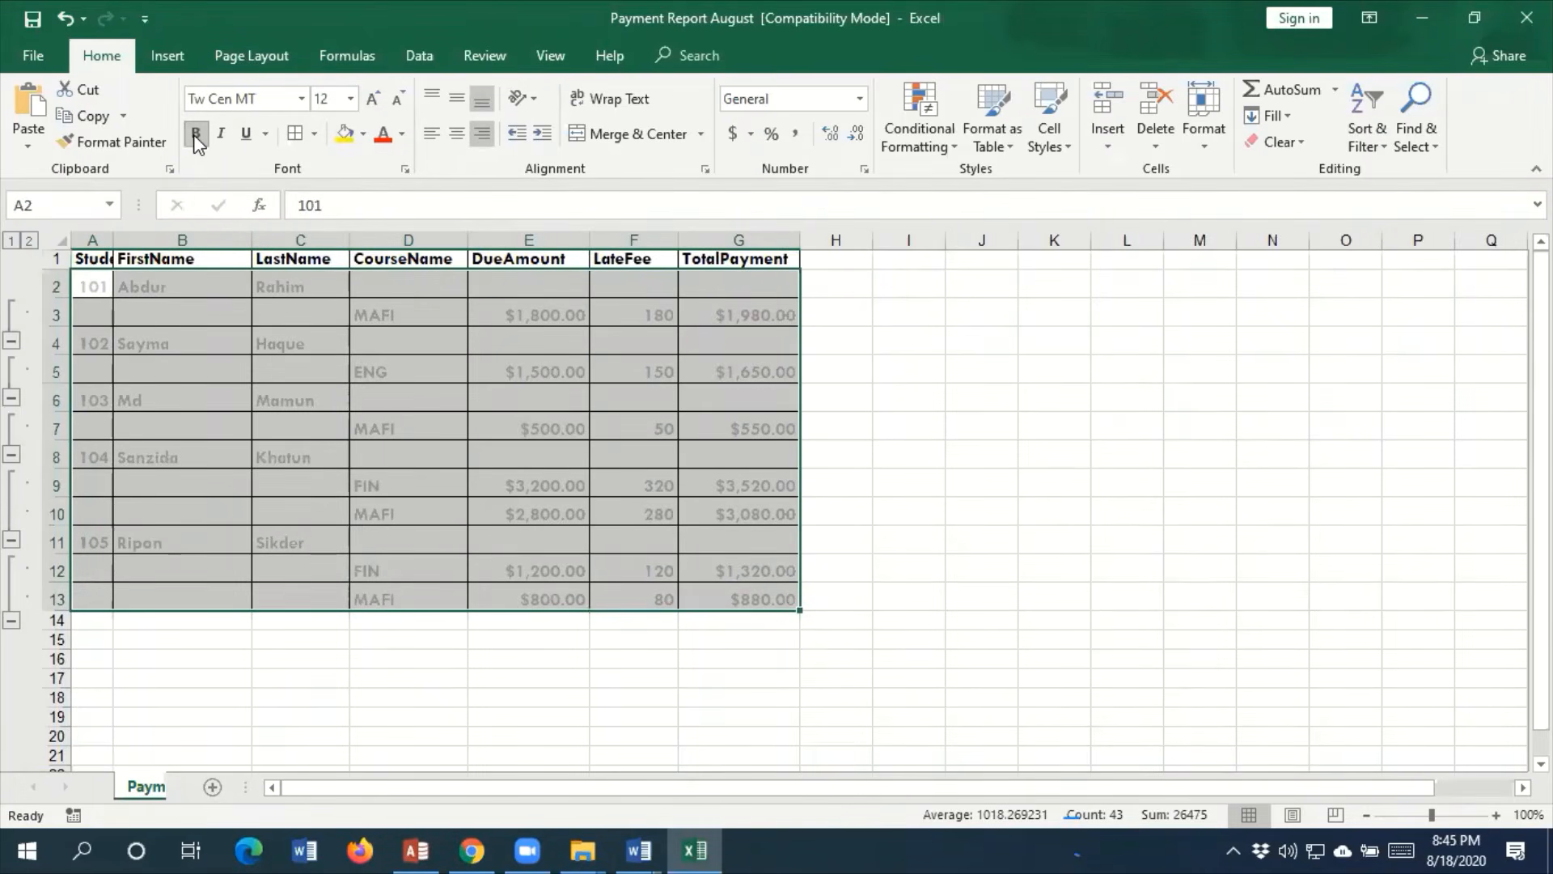
pyautogui.click(195, 134)
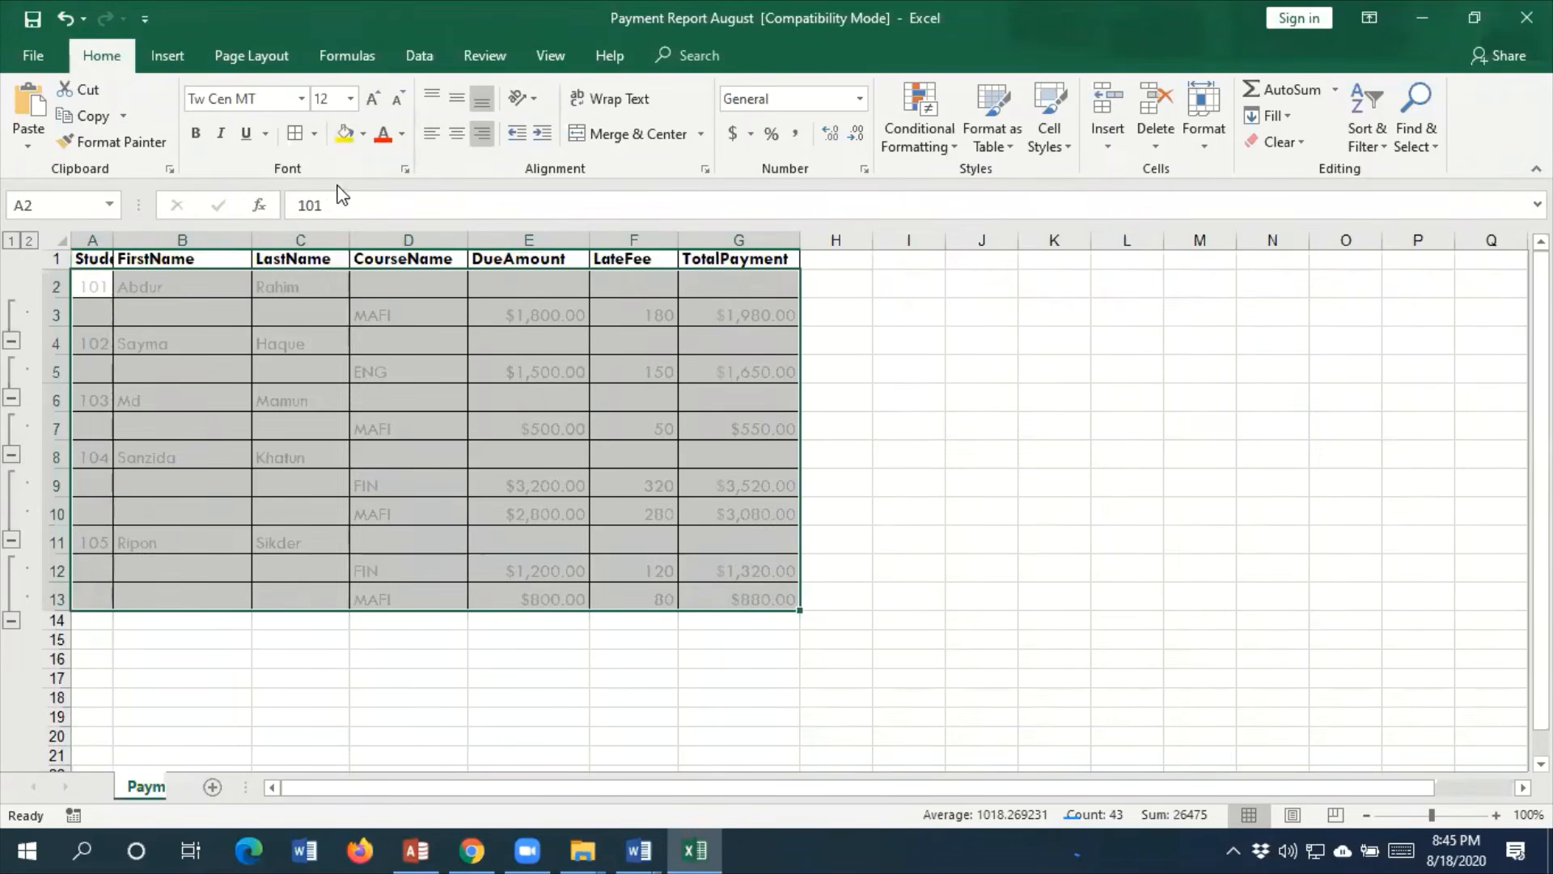
pyautogui.click(402, 134)
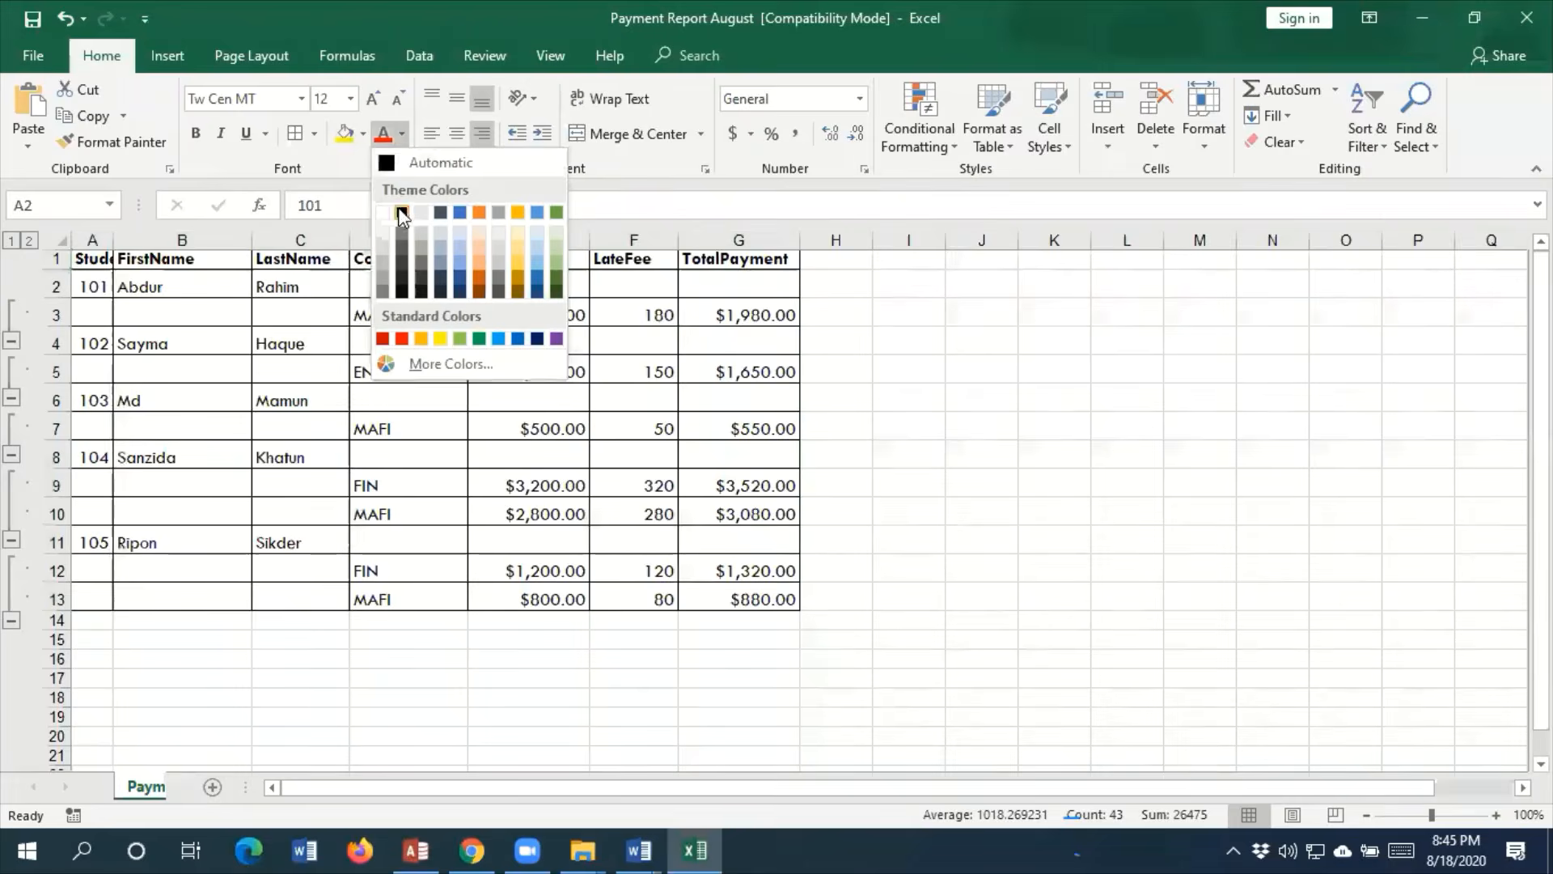
pyautogui.click(402, 212)
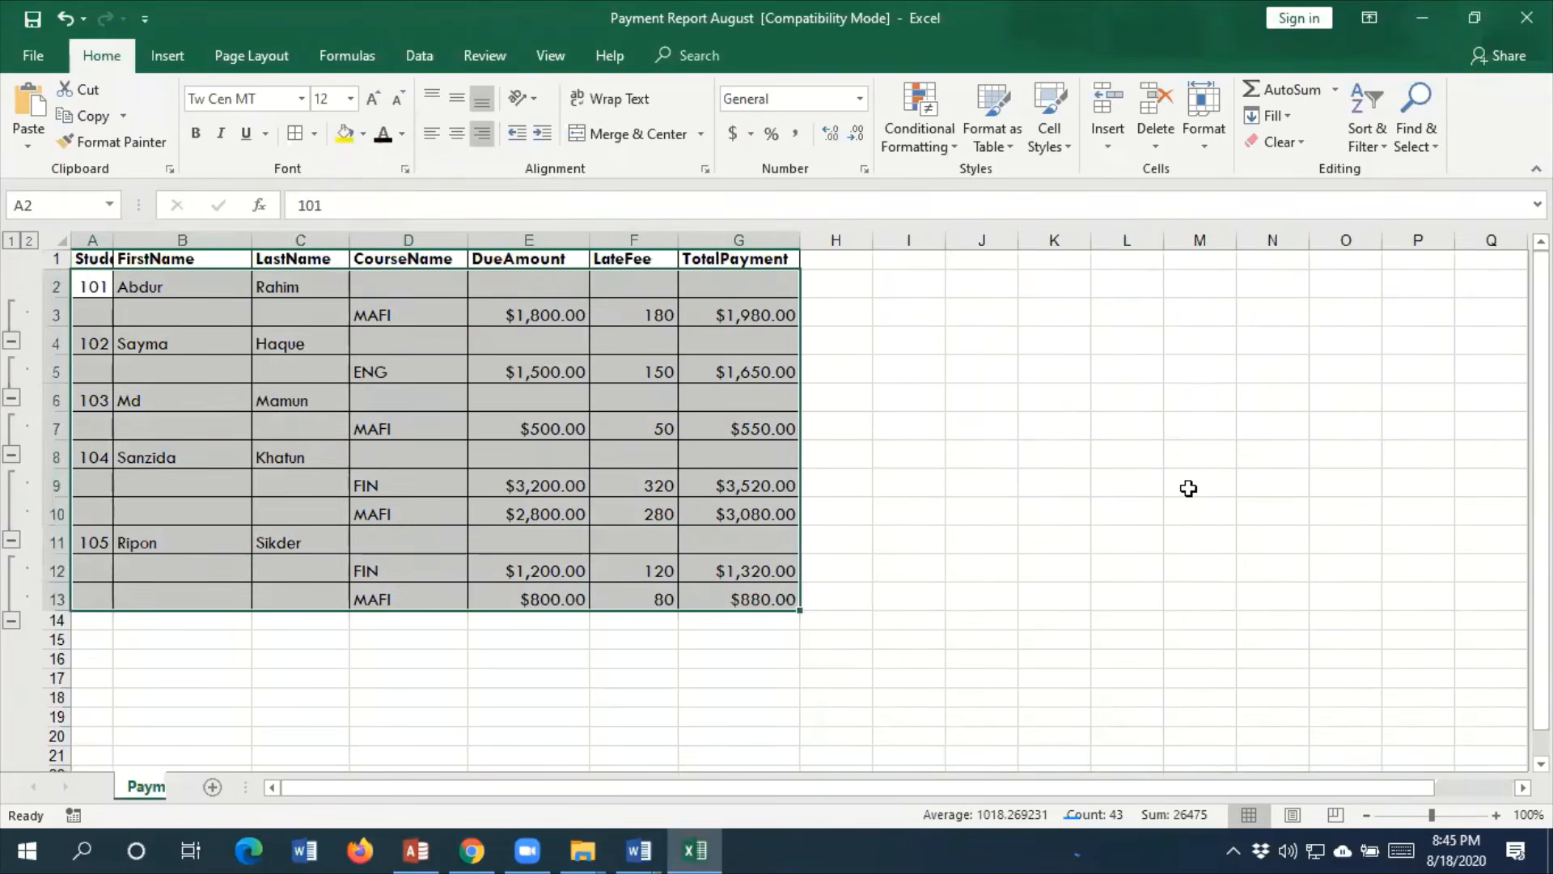
pyautogui.click(1084, 417)
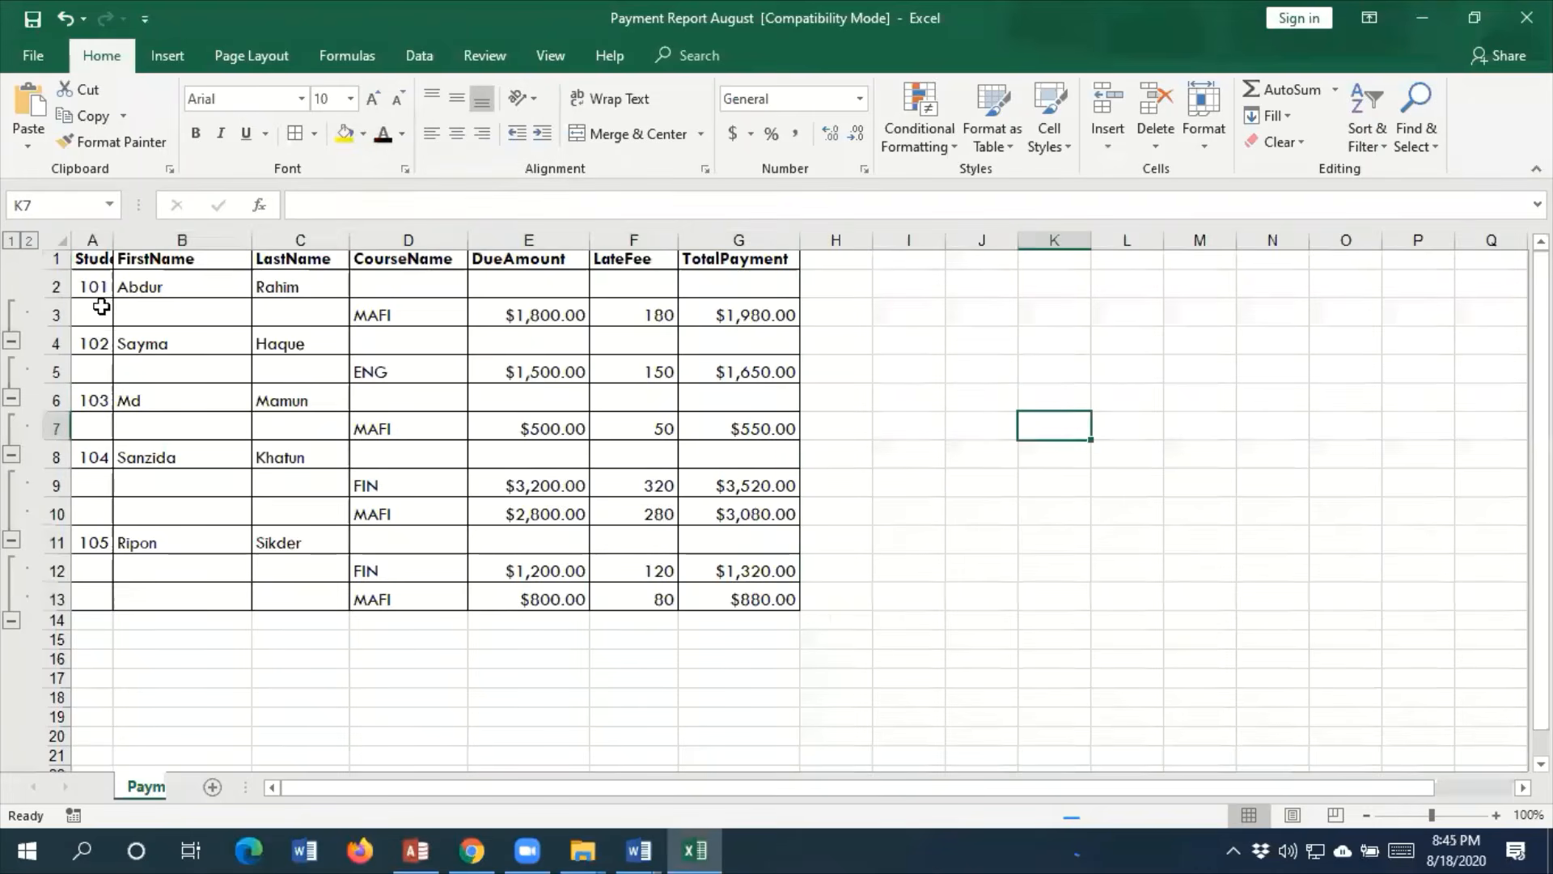
# Widen column A to fit the StudentID heading and copy the whole table A1:G13
pyautogui.moveTo(114, 240); pyautogui.dragTo(804, 604)
pyautogui.rightClick(469, 428)
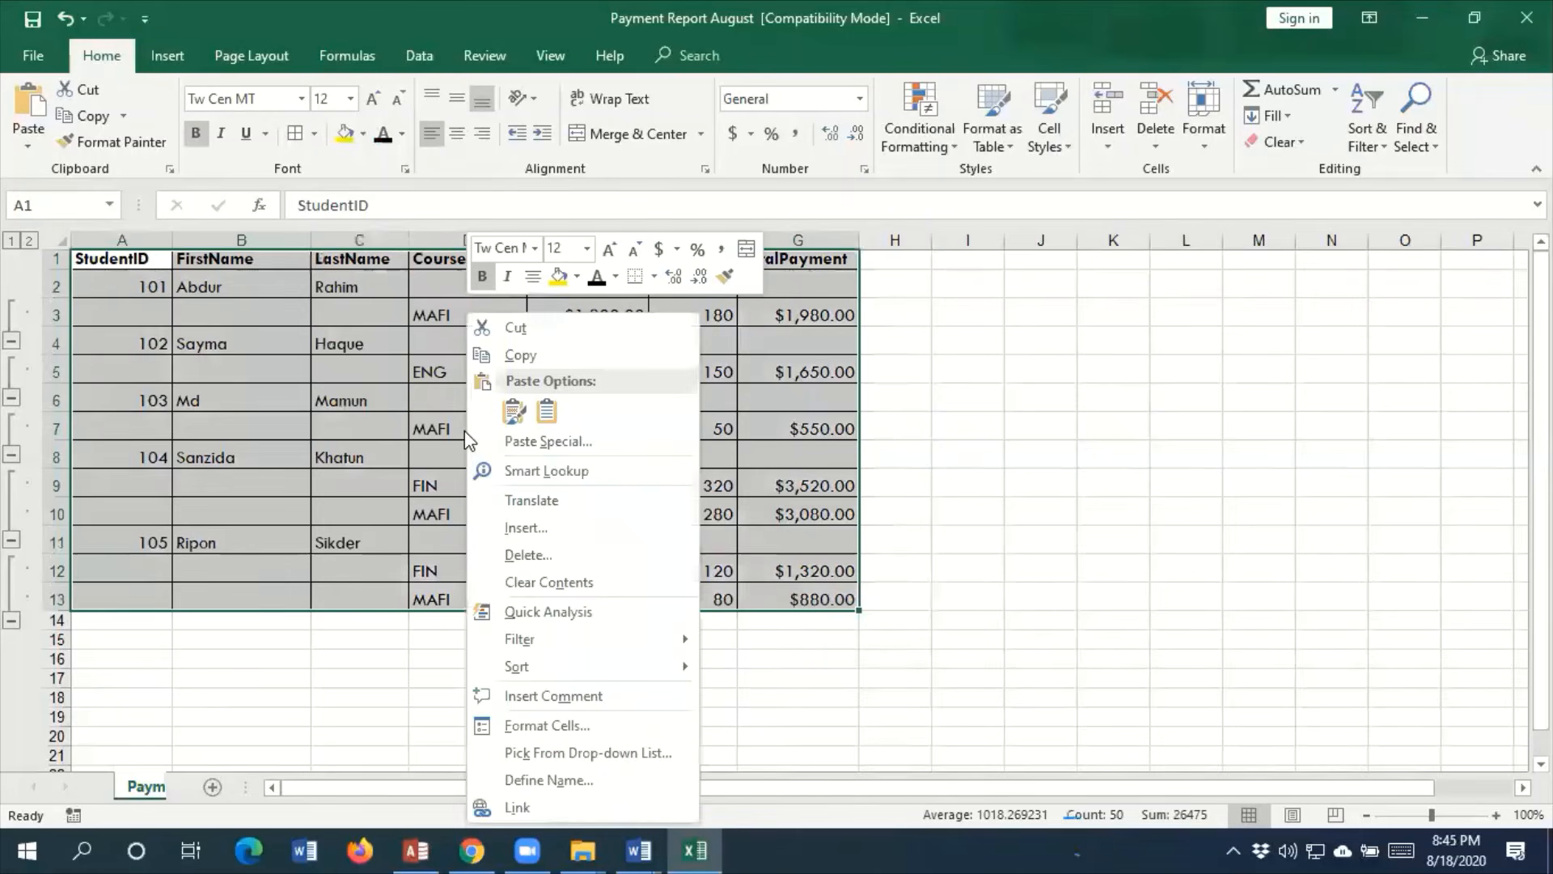
pyautogui.click(532, 353)
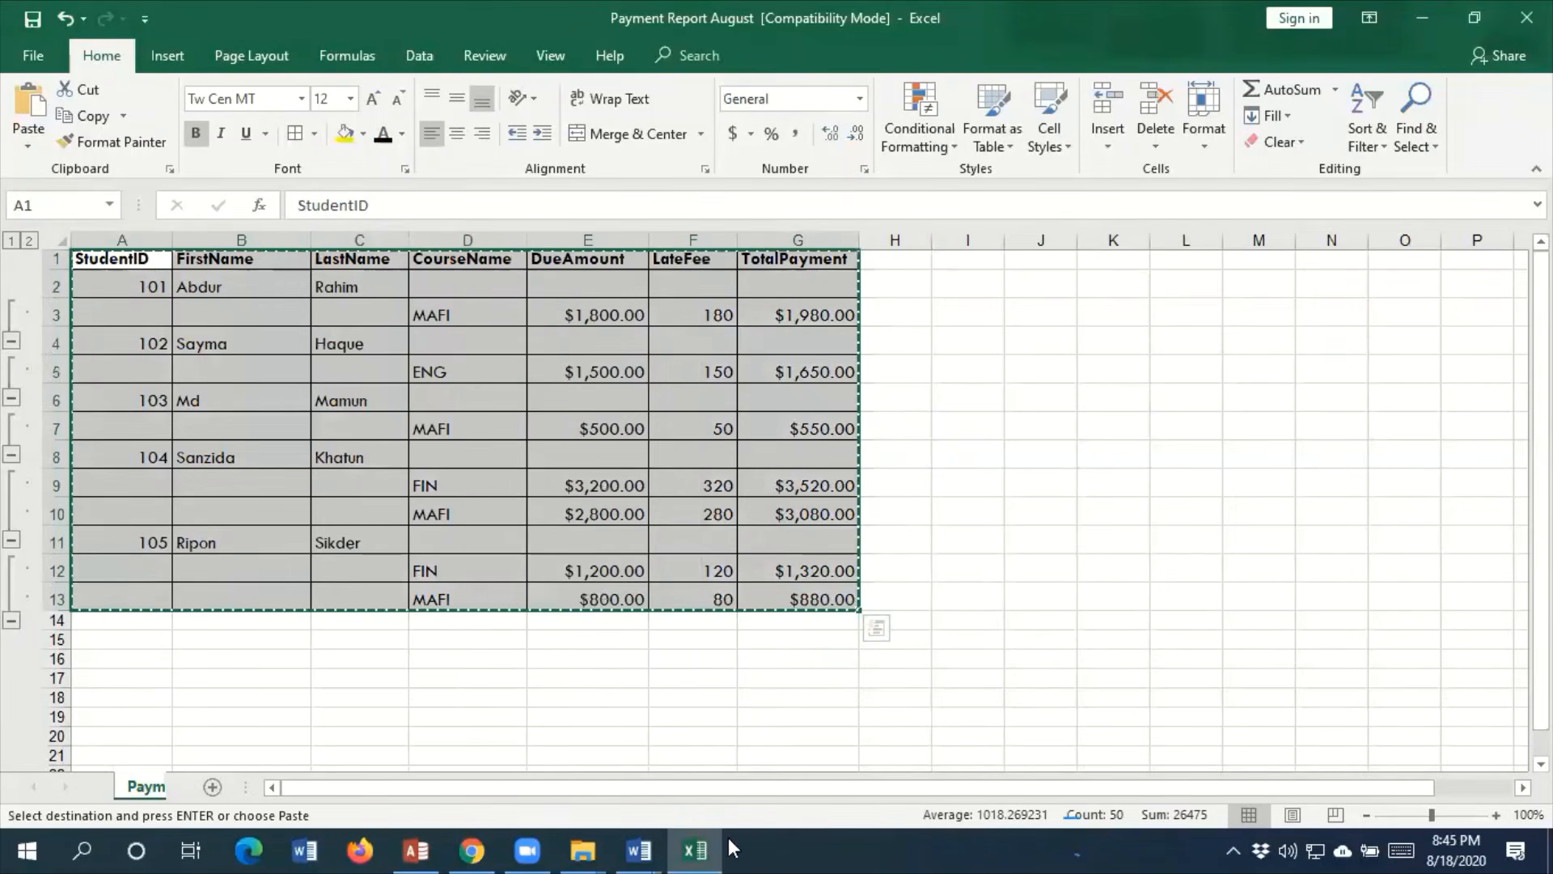
# Switch to New Microsoft Word Document in Word and insert a page break below the last table on page 9
pyautogui.click(639, 850)
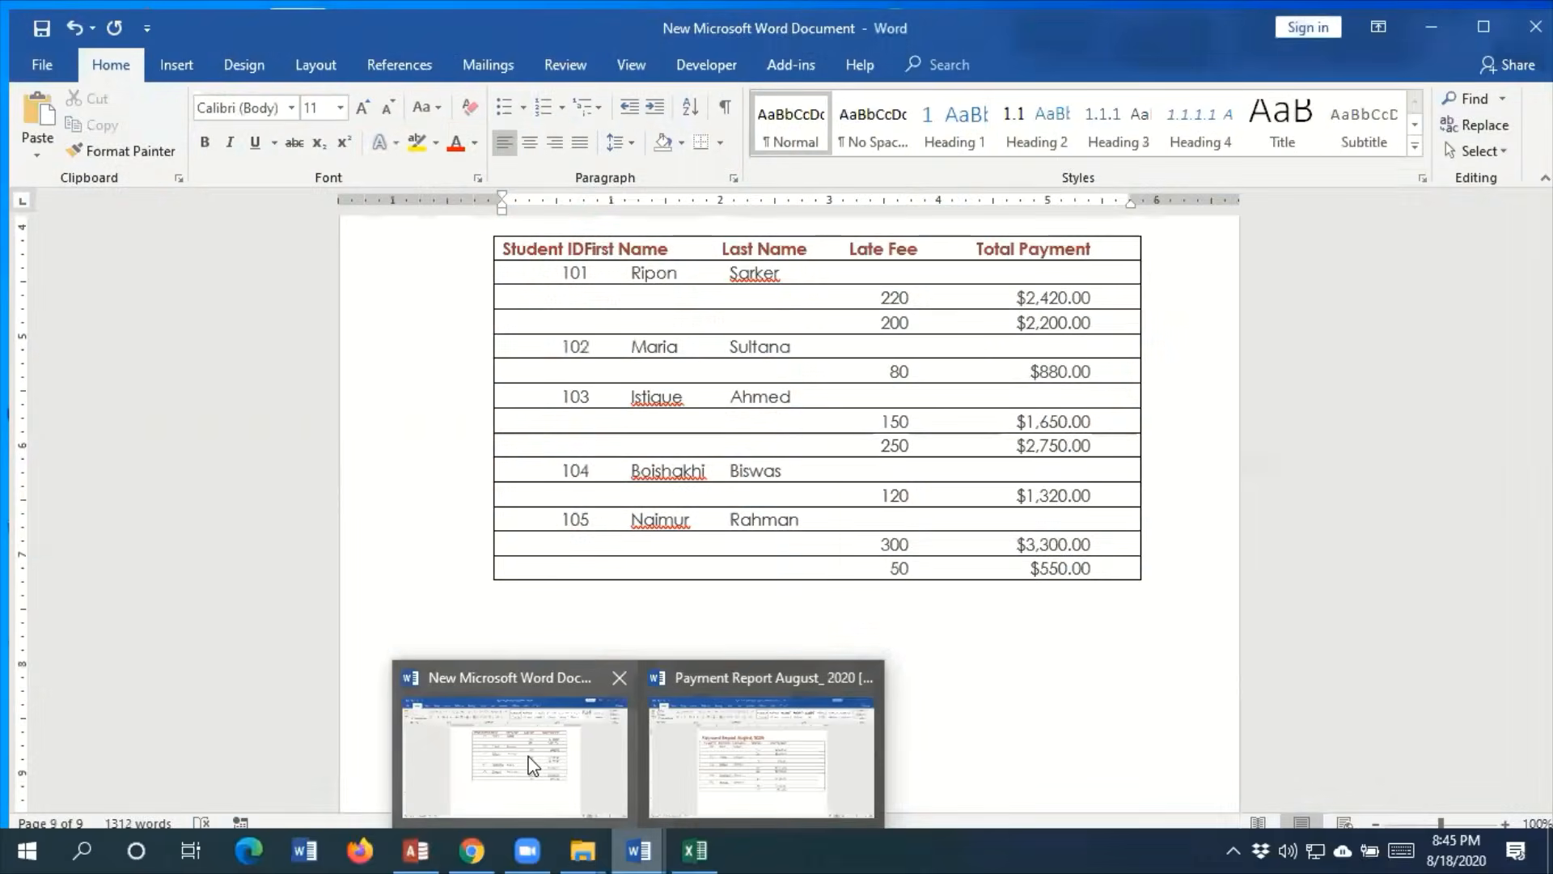
pyautogui.click(521, 745)
pyautogui.scroll(-3, 610, 611)
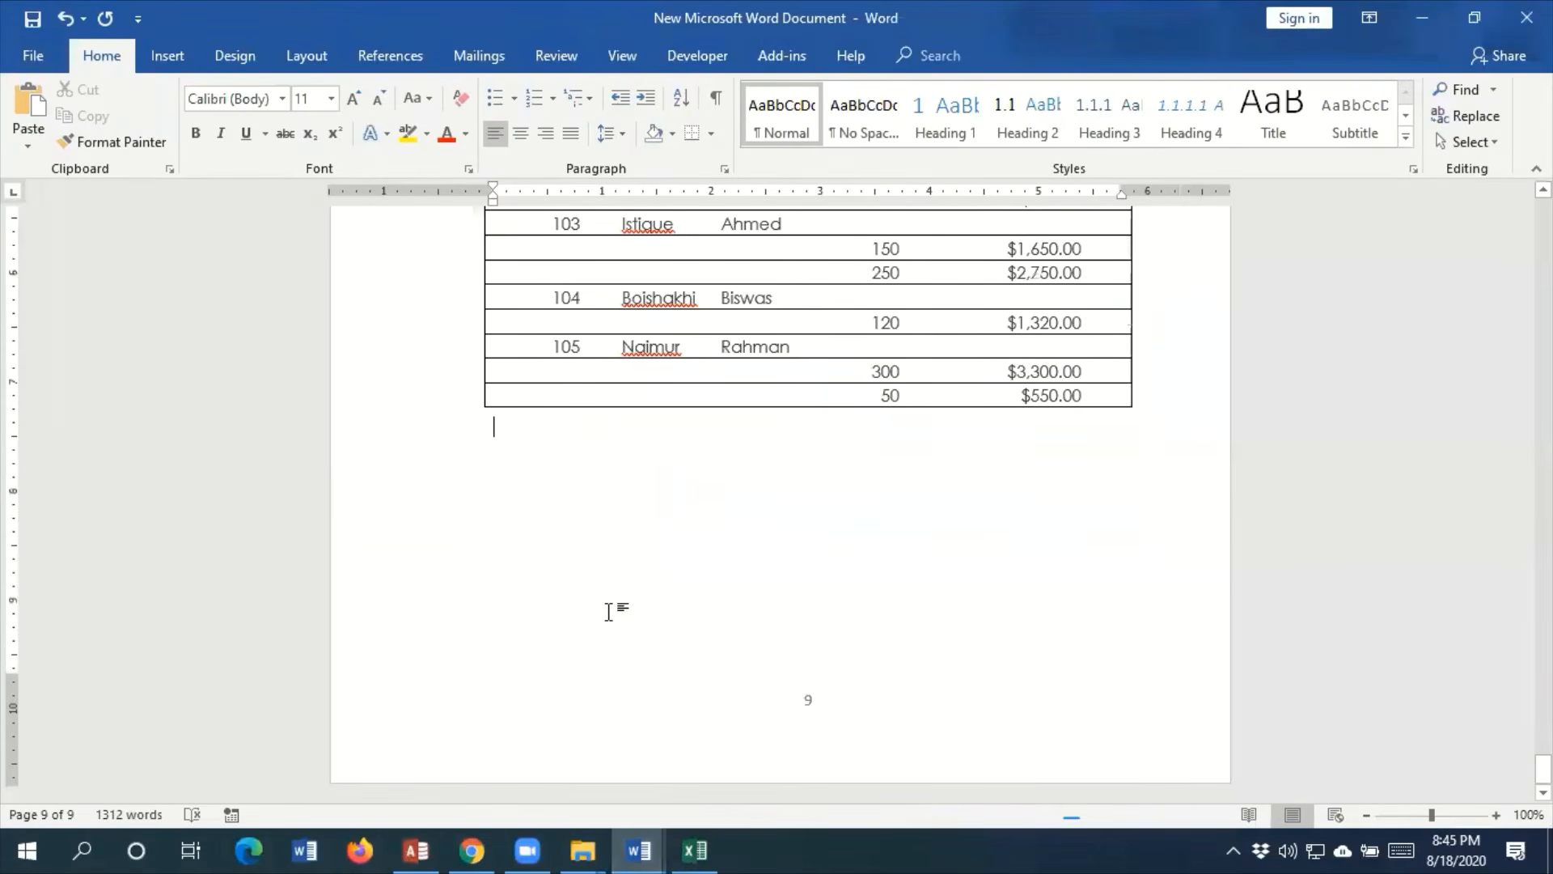
pyautogui.press('Return')
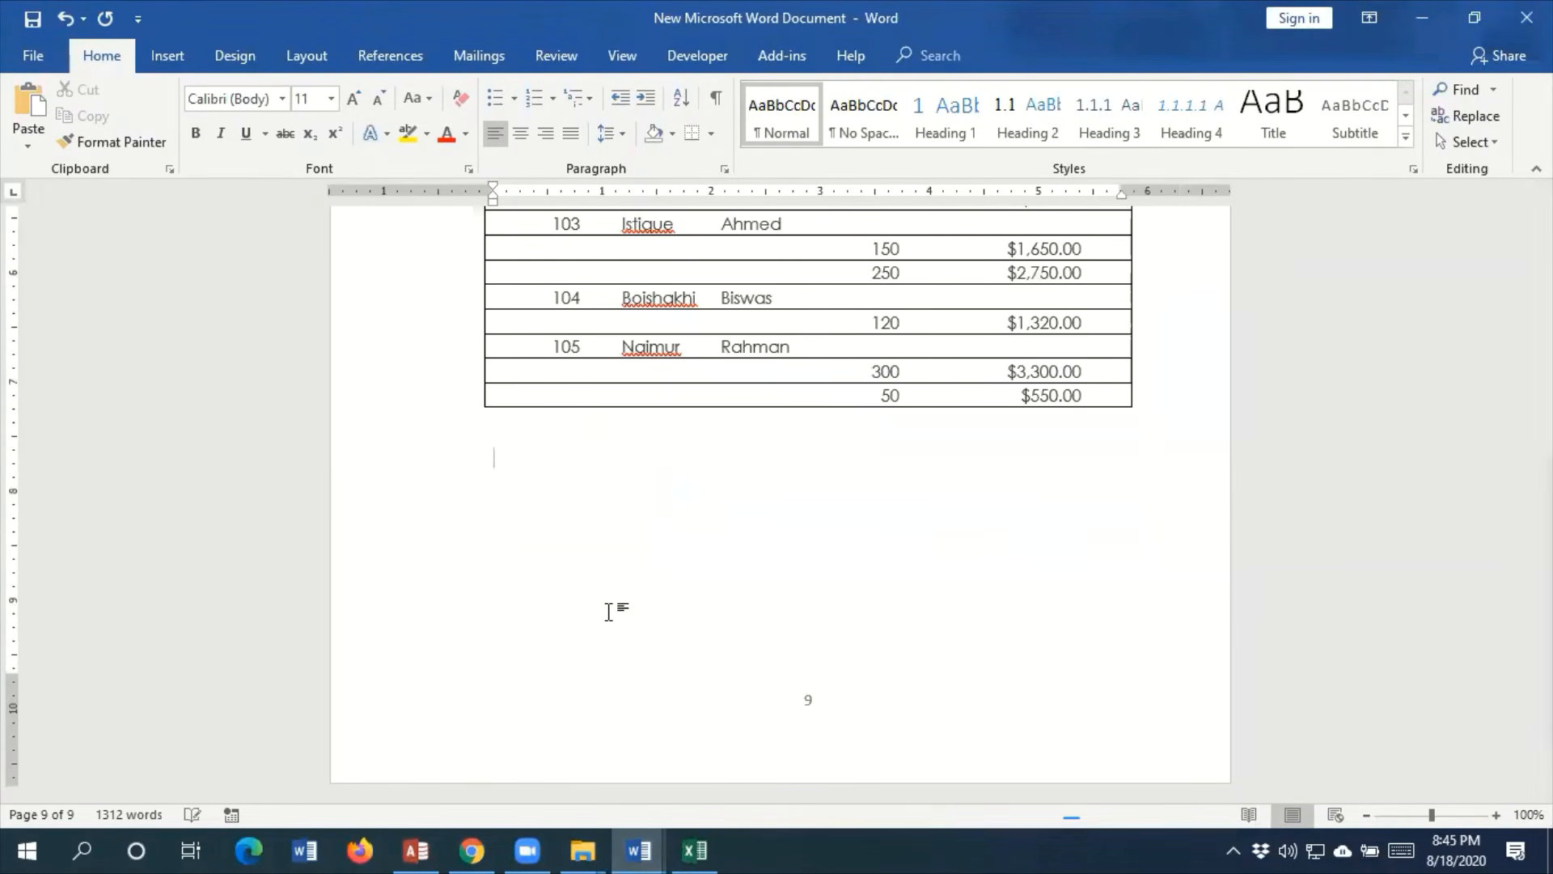
pyautogui.hotkey('ctrl', 'Return')
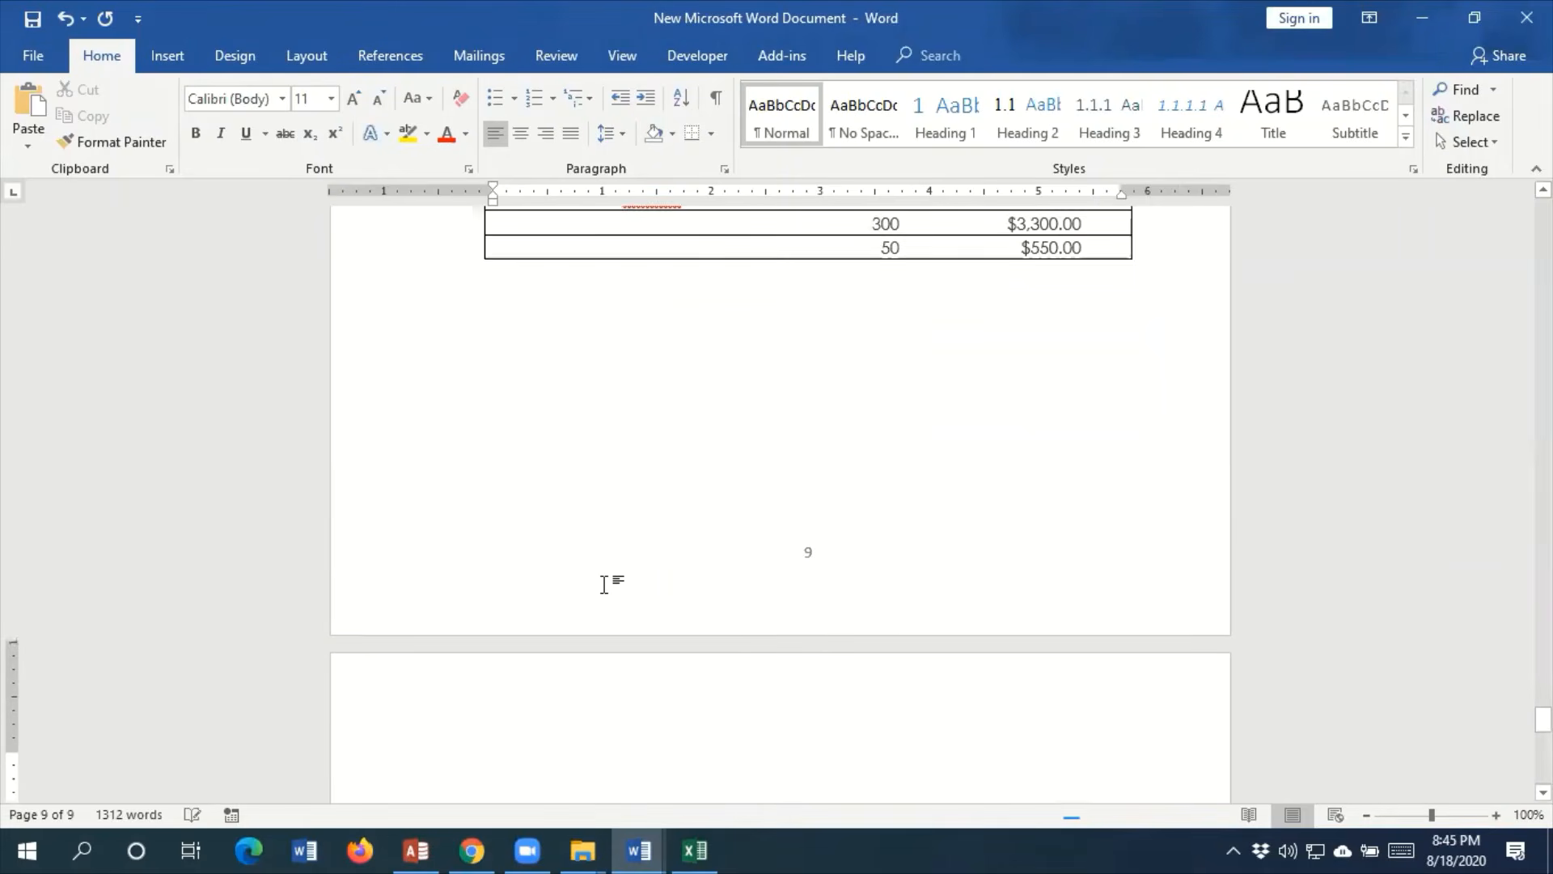
# Paste the copied Excel table on the new page with Paste Special, as a paste link in Word Hyperlink format
pyautogui.click(30, 147)
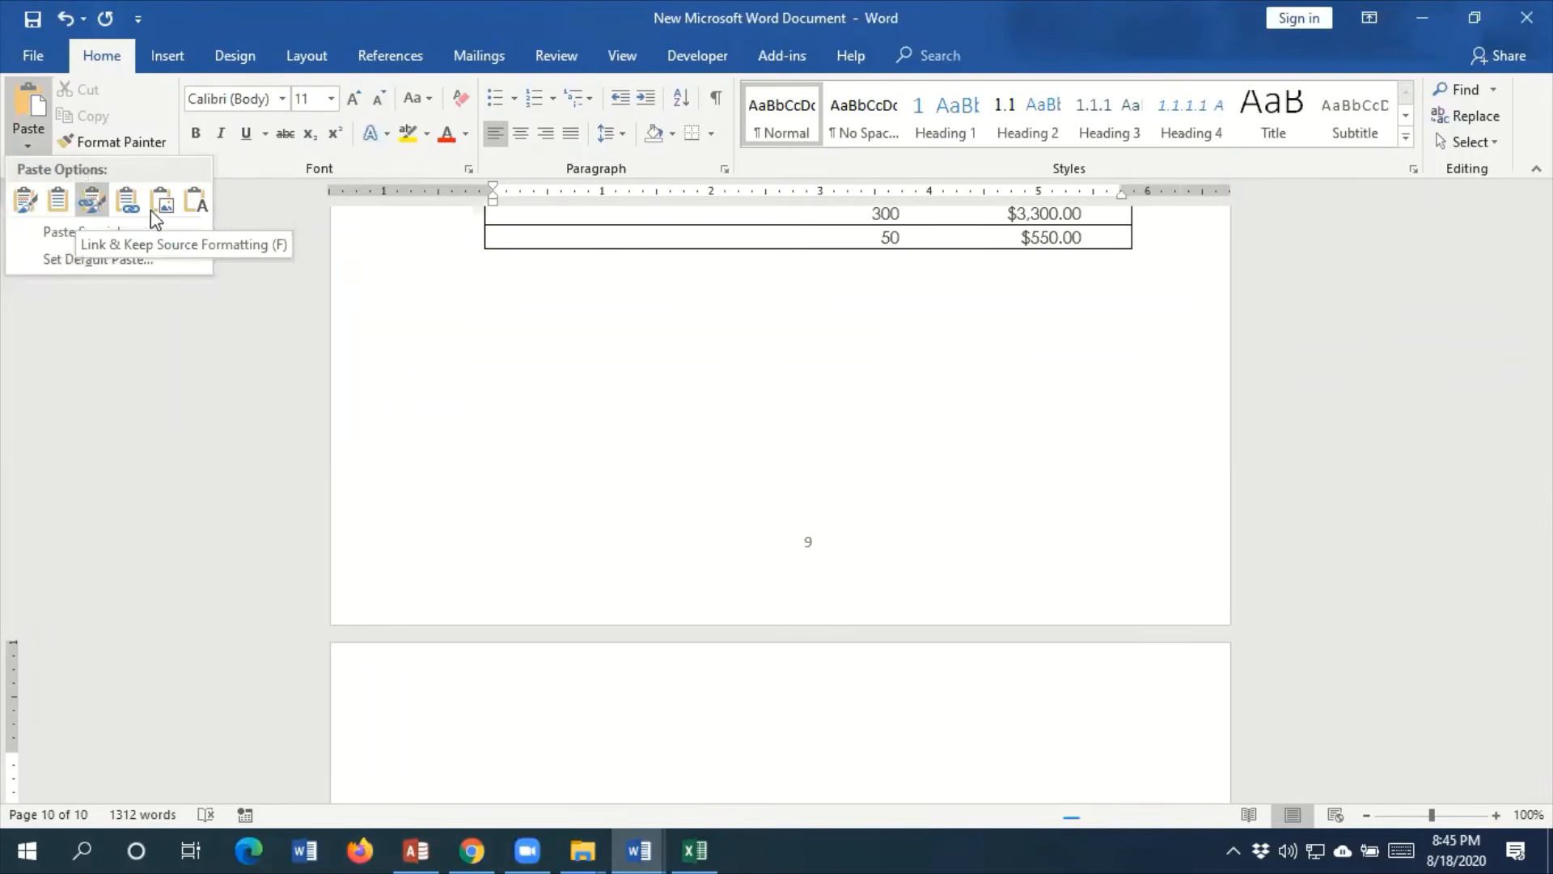
pyautogui.click(52, 234)
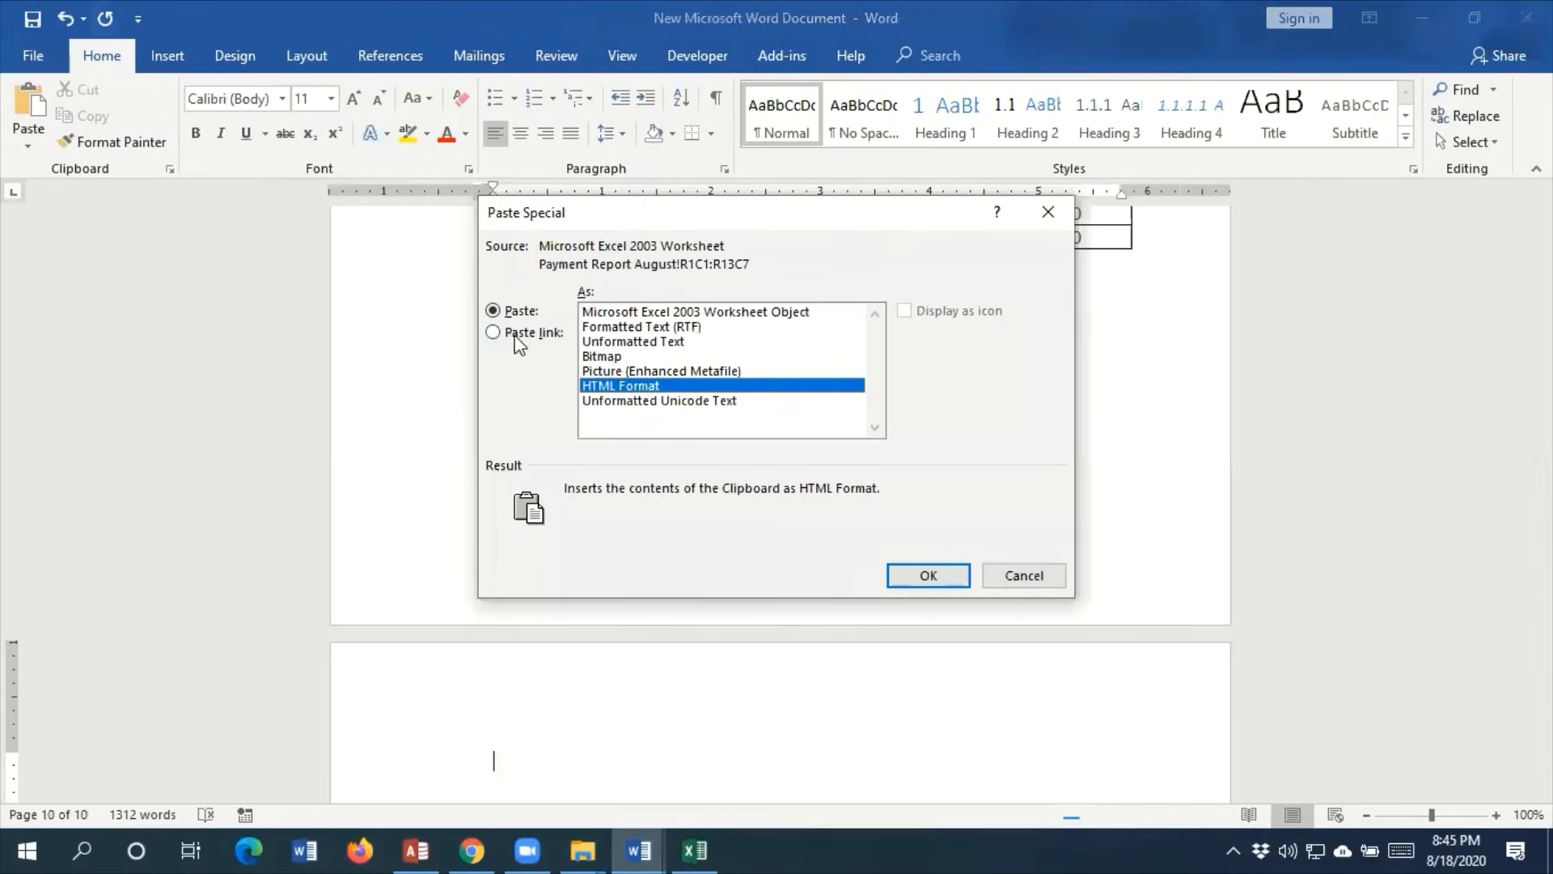
pyautogui.click(520, 341)
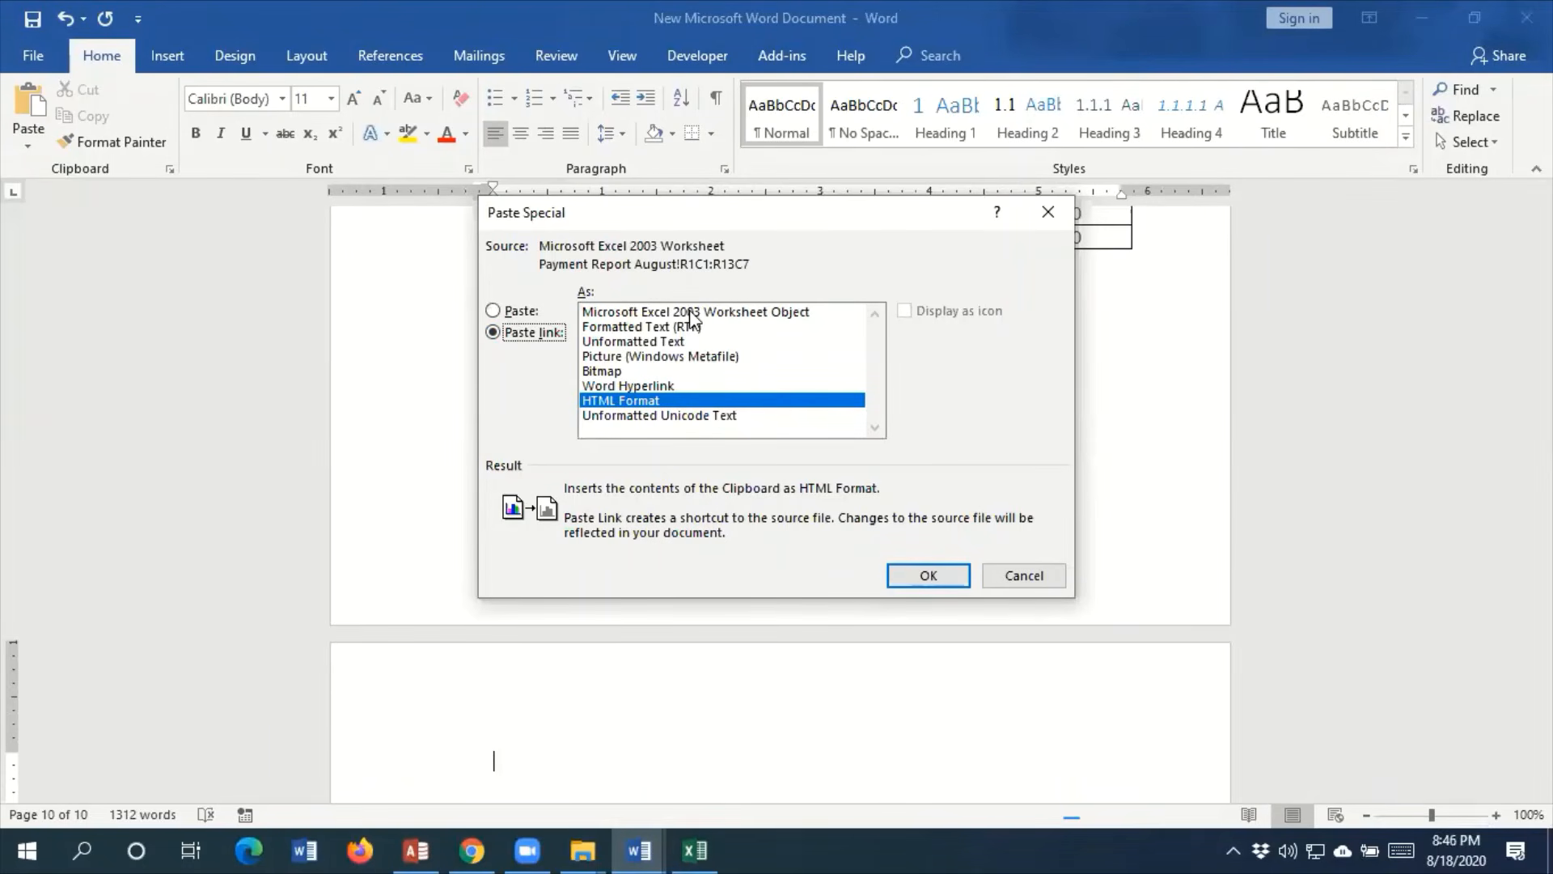
pyautogui.click(633, 390)
pyautogui.click(928, 575)
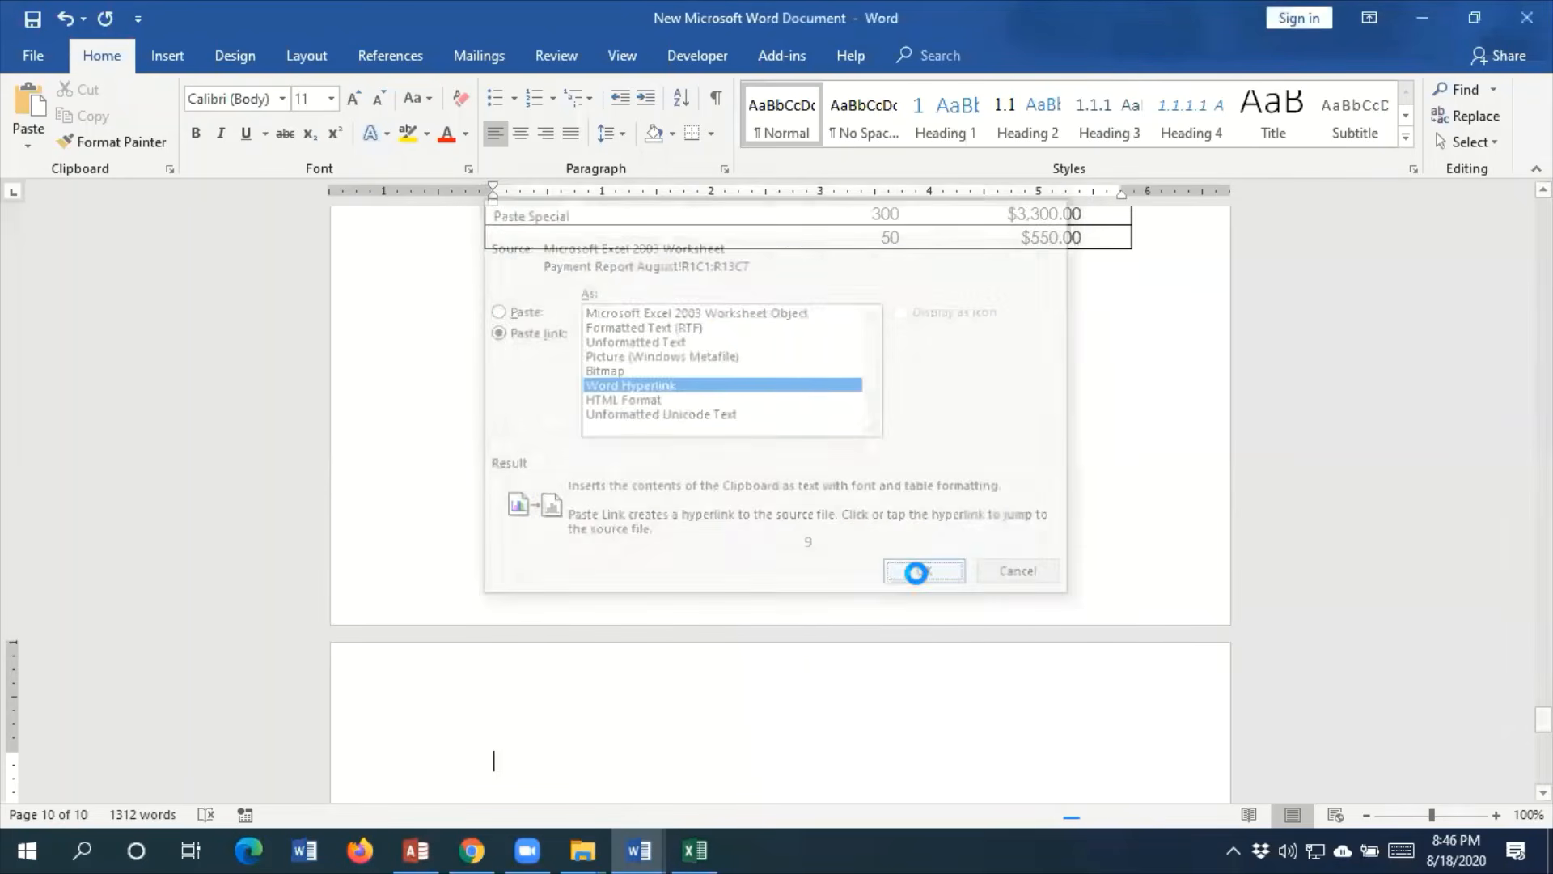
pyautogui.scroll(-5, 868, 498)
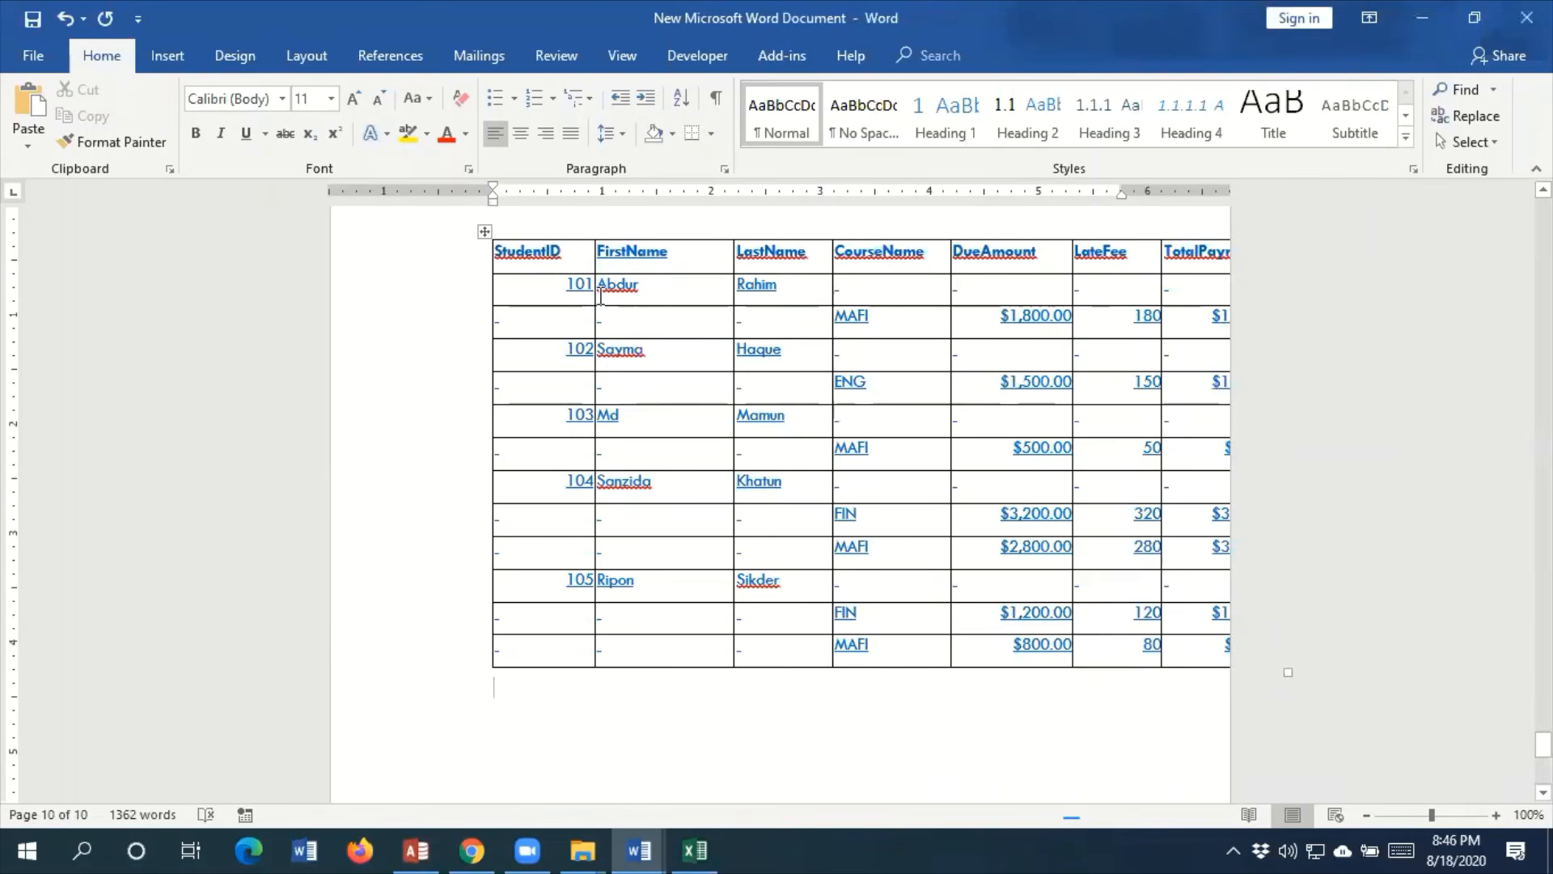
# Narrow all columns of the hyperlinked table, from StudentID through TotalPayment, so the table fits within the page width
pyautogui.click(486, 231)
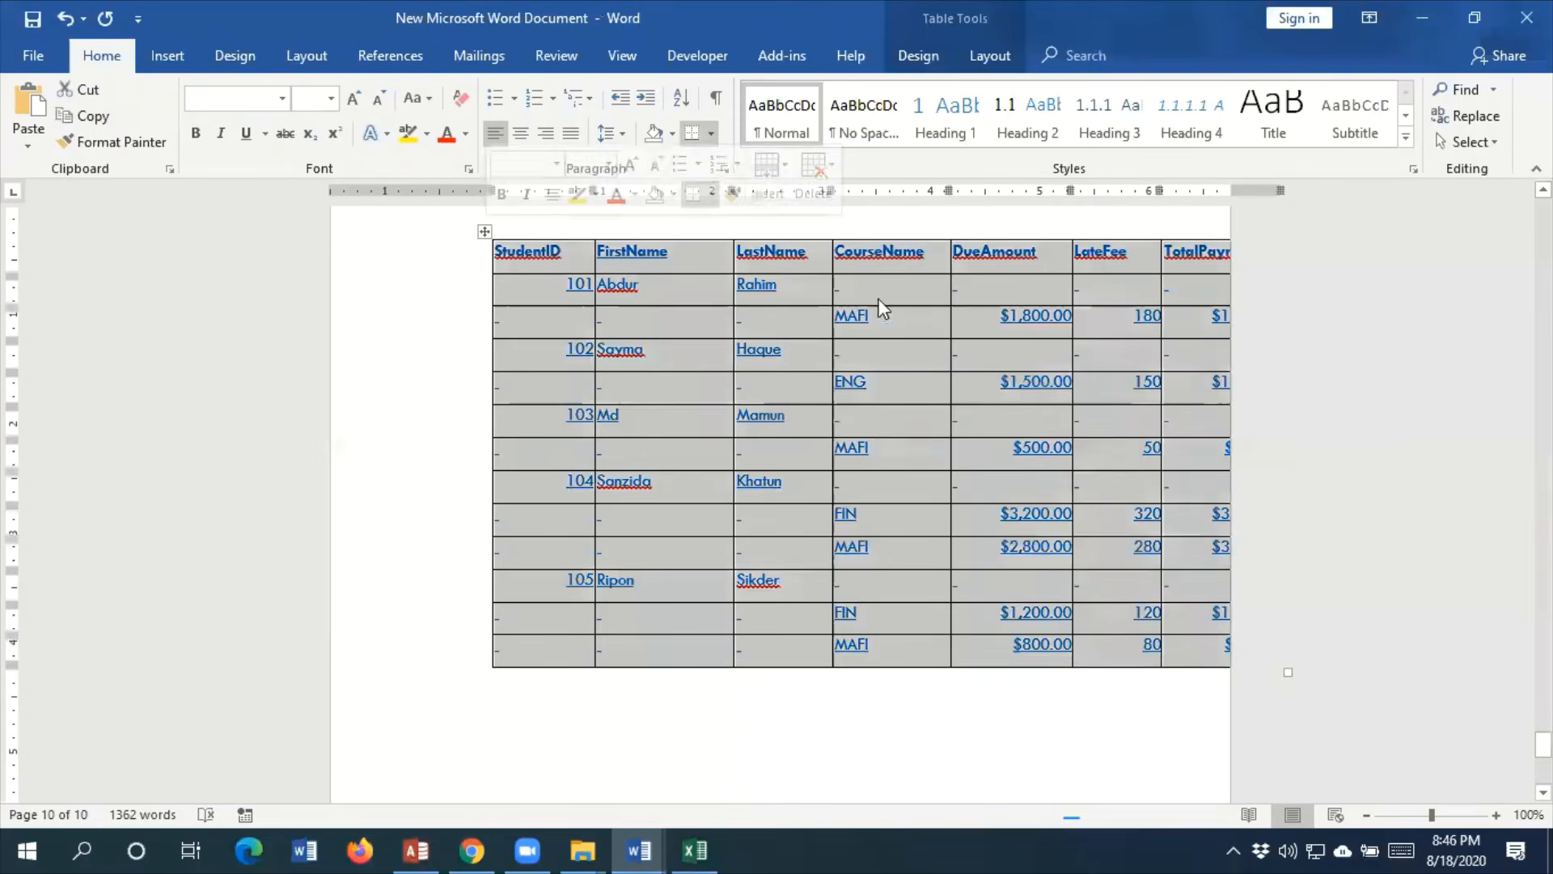
pyautogui.click(614, 252)
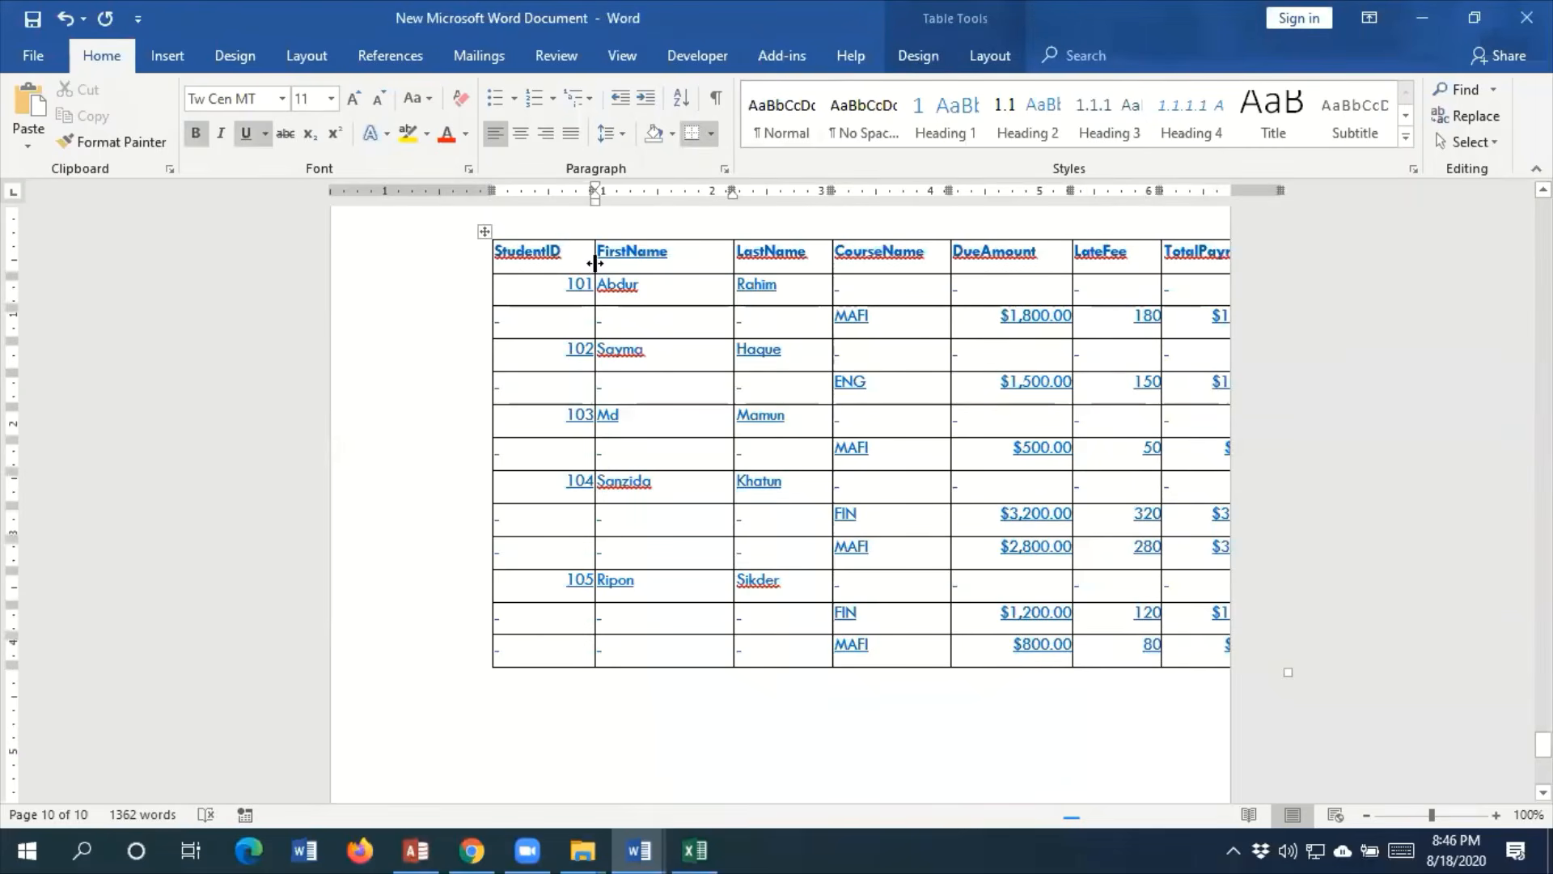
pyautogui.moveTo(594, 259); pyautogui.dragTo(574, 256)
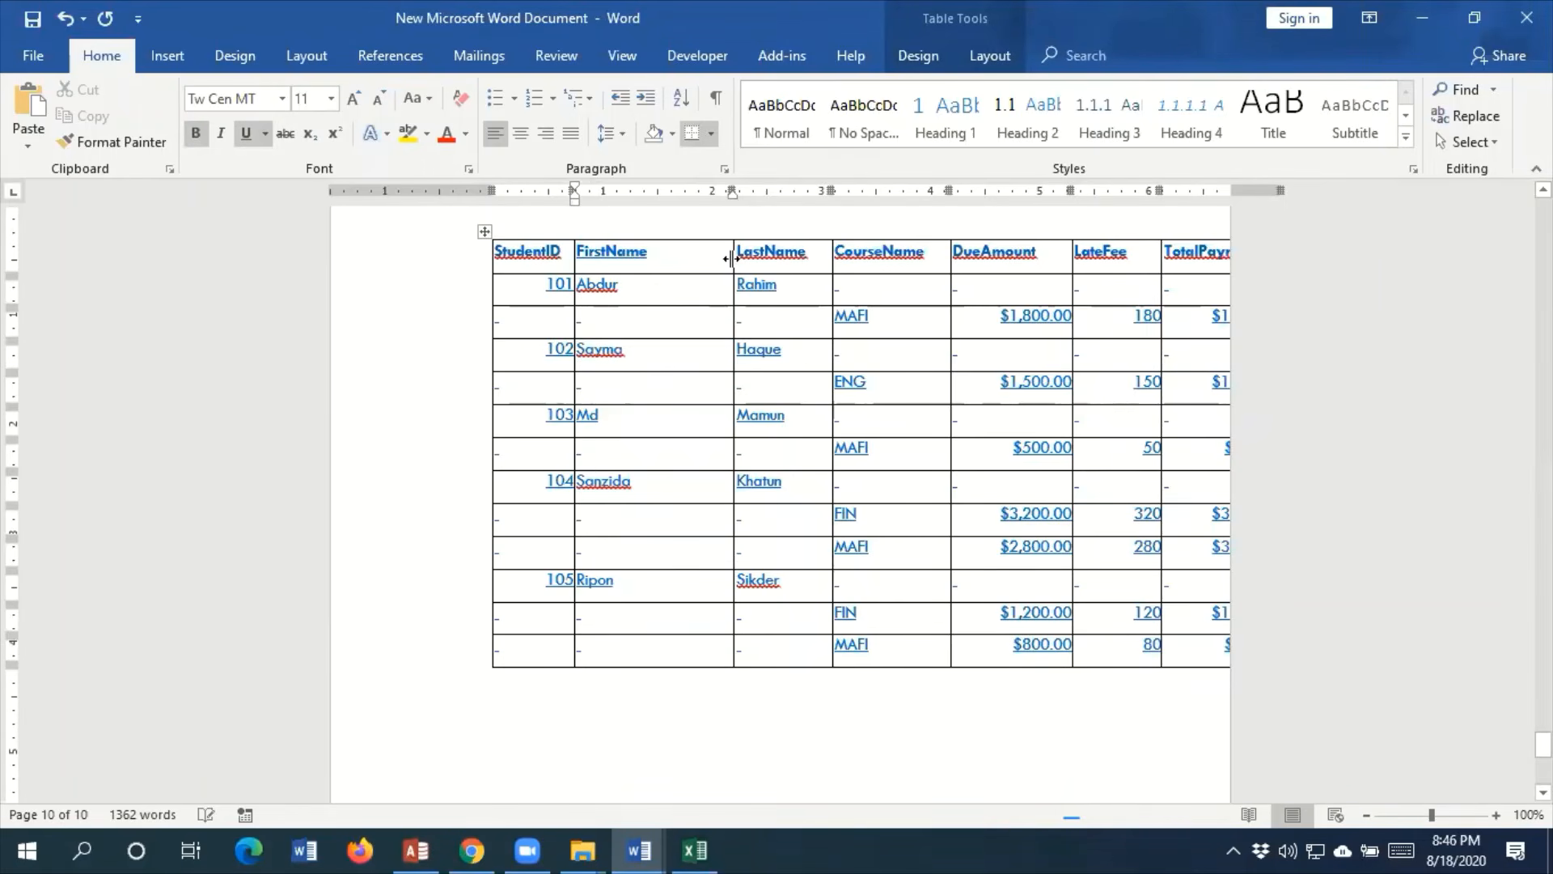
pyautogui.moveTo(730, 259); pyautogui.dragTo(670, 257)
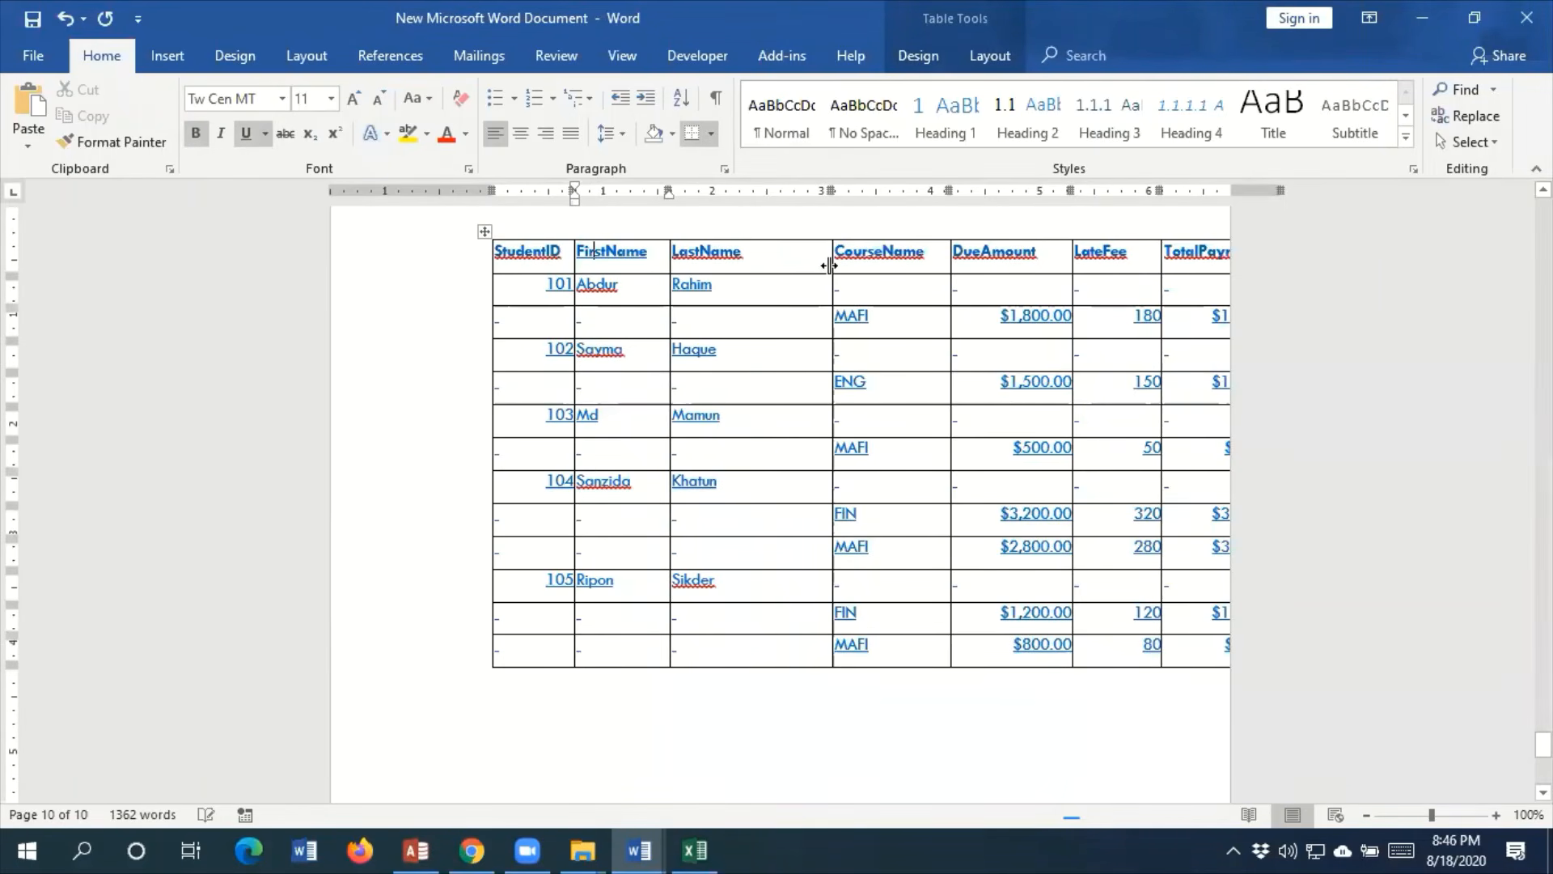
pyautogui.moveTo(829, 265); pyautogui.dragTo(772, 265)
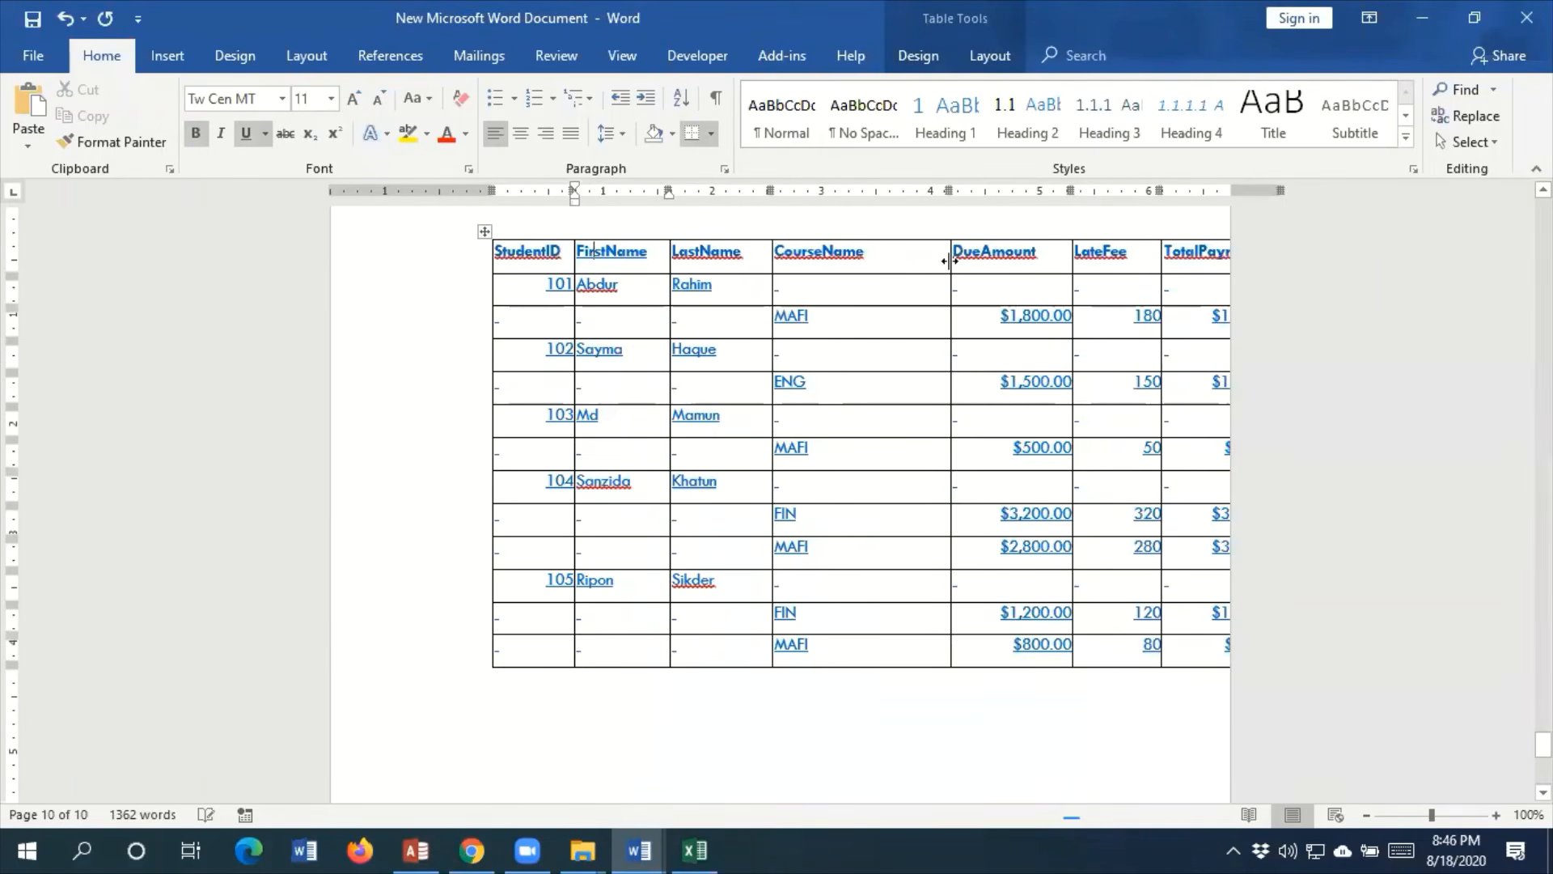
pyautogui.moveTo(948, 260); pyautogui.dragTo(882, 257)
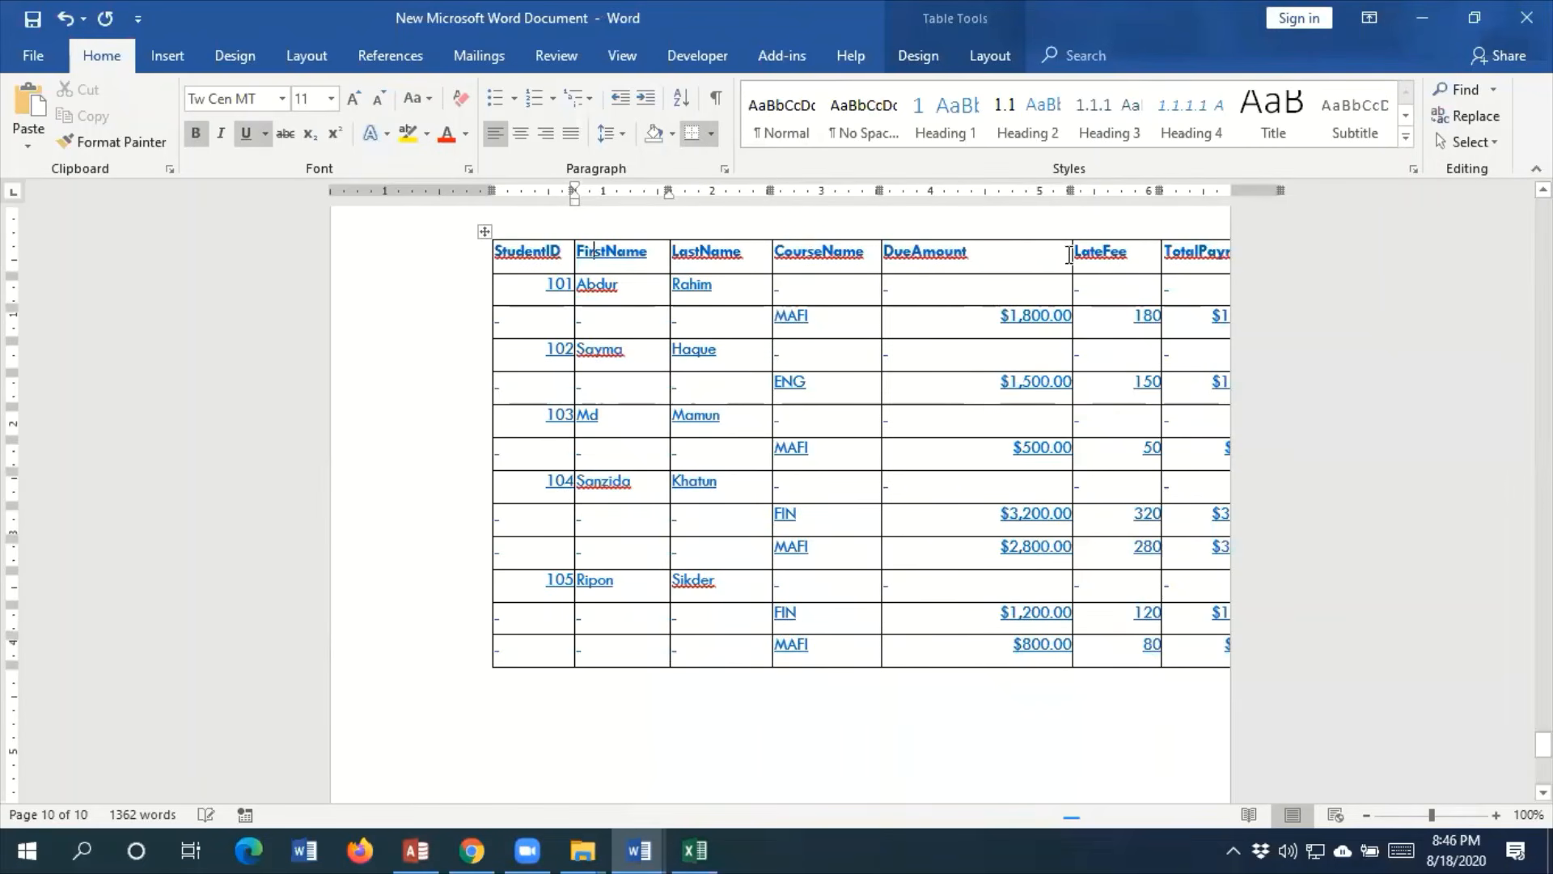
pyautogui.moveTo(1072, 256); pyautogui.dragTo(997, 256)
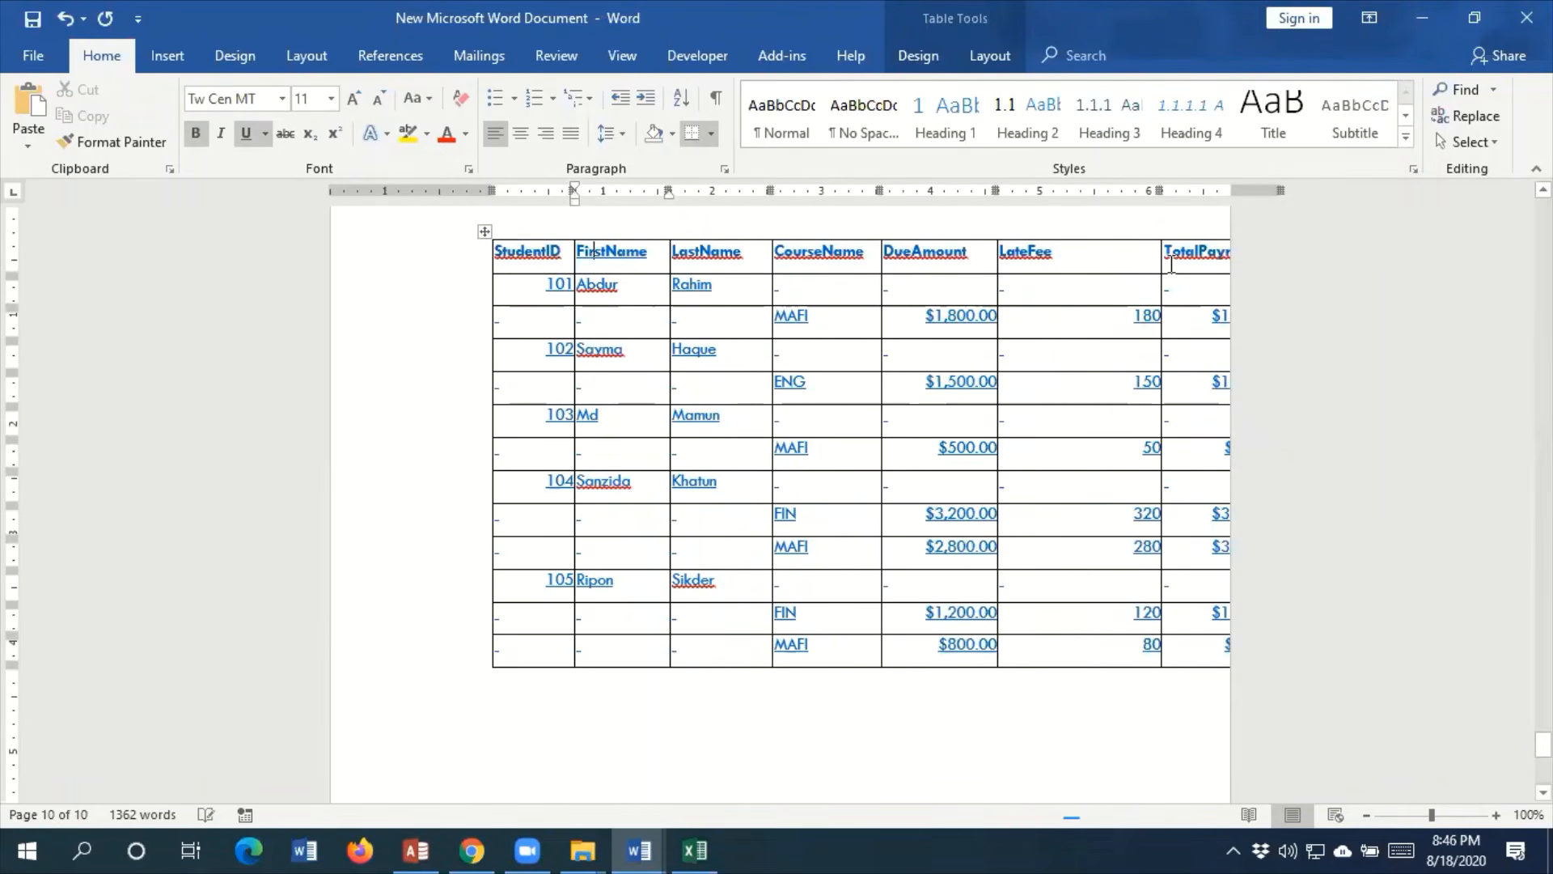
pyautogui.moveTo(1157, 265); pyautogui.dragTo(1086, 264)
pyautogui.moveTo(1277, 186); pyautogui.dragTo(1183, 186)
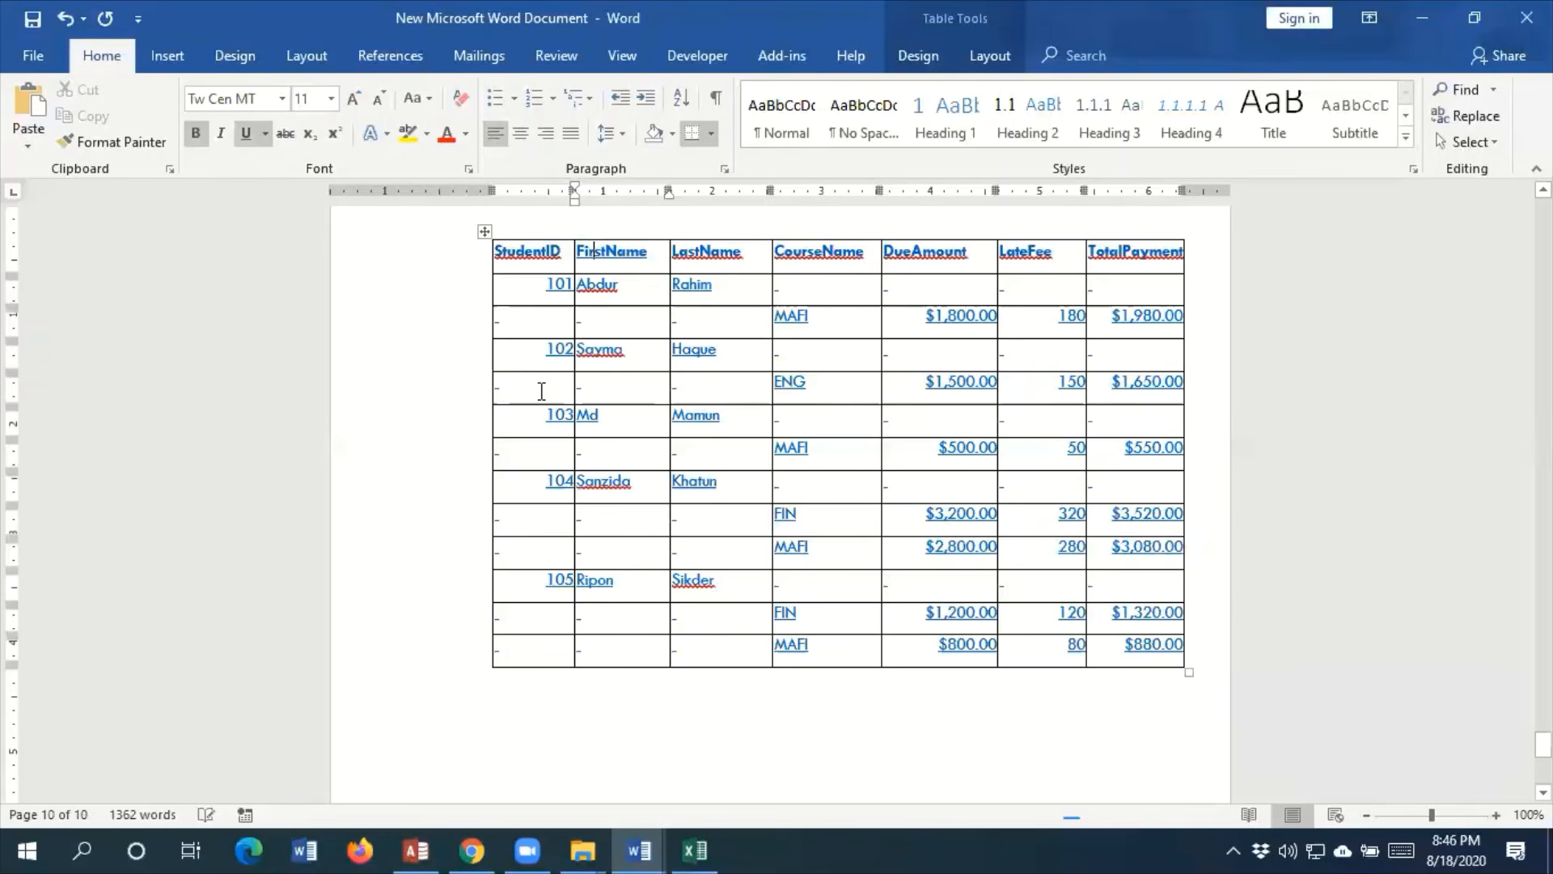
# Switch to the Payment Report August workbook in Excel and change the heading in B1 to First Name
pyautogui.scroll(-1, 696, 500)
pyautogui.click(693, 849)
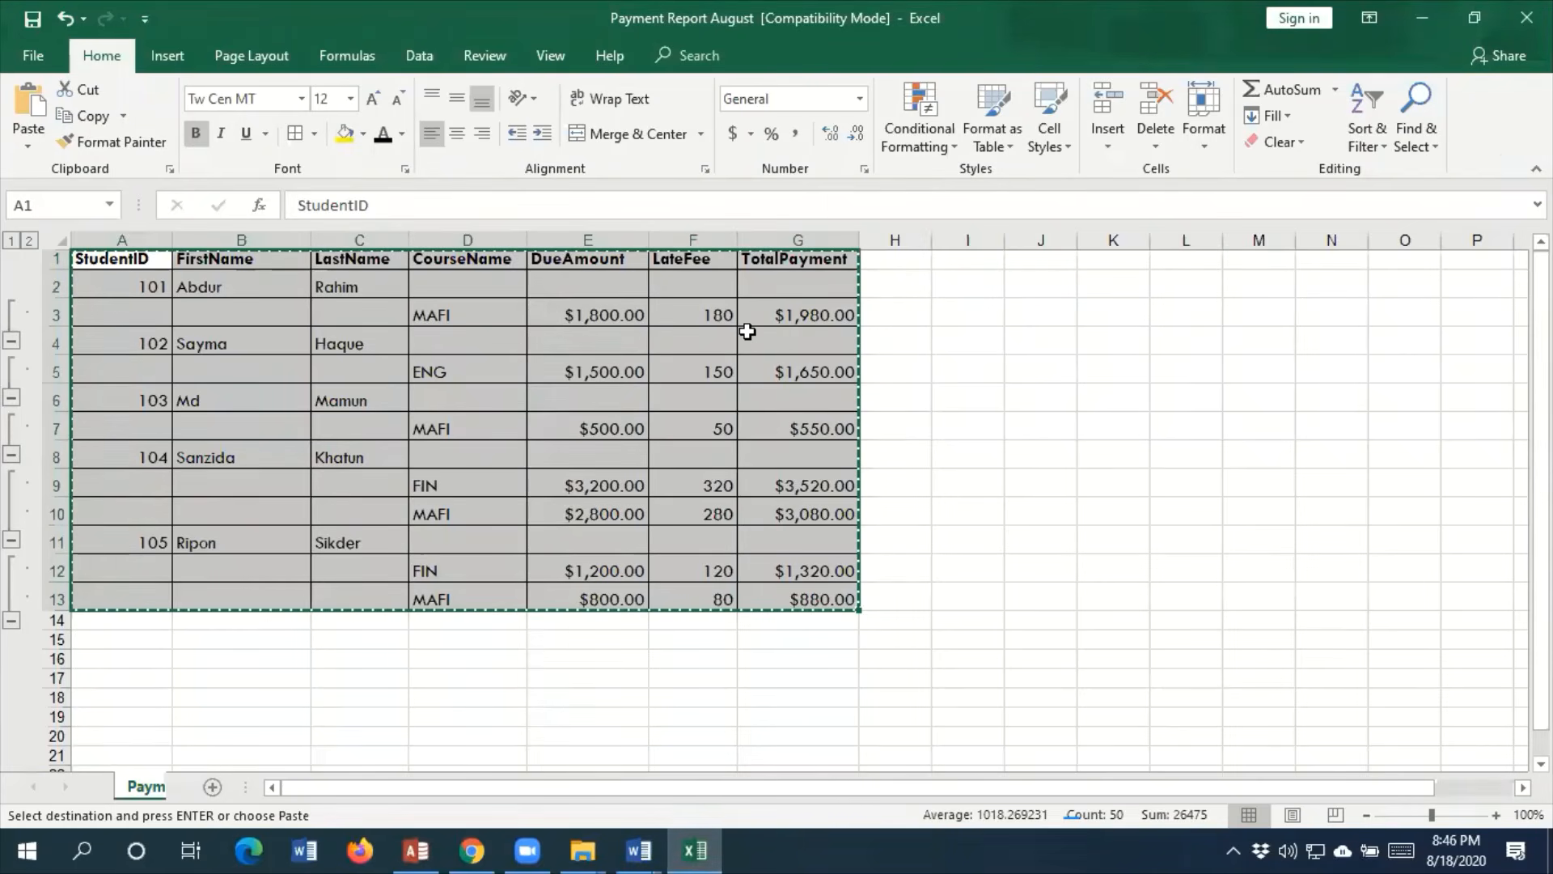
pyautogui.doubleClick(212, 270)
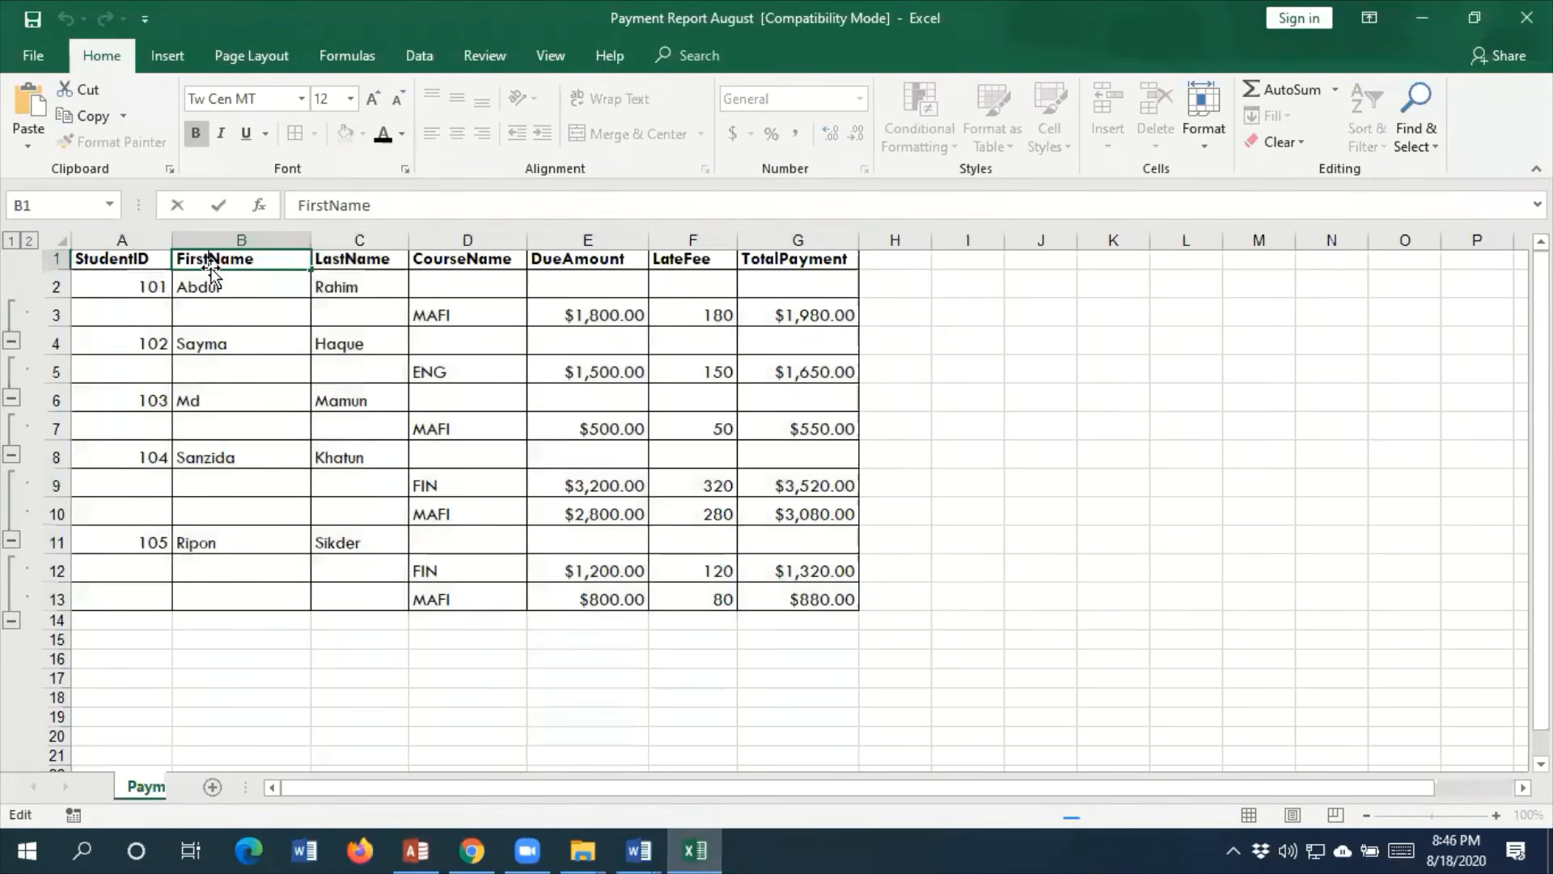
pyautogui.click(1196, 595)
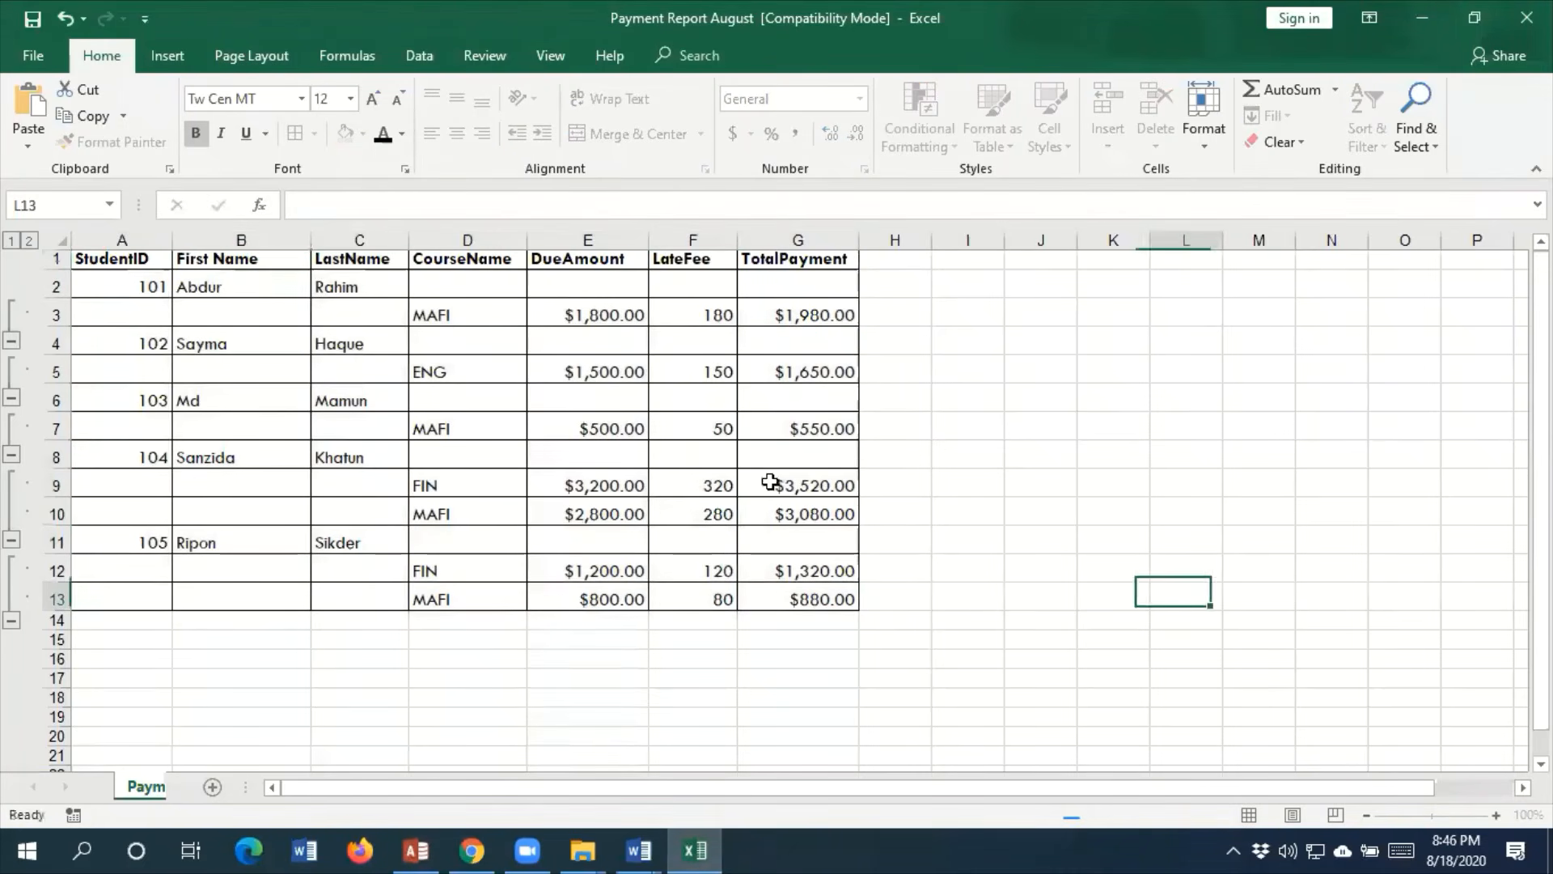
# Select the whole table A1:G13 and copy it again with the edited heading
pyautogui.click(162, 260)
pyautogui.hotkey('ctrl', 'a')
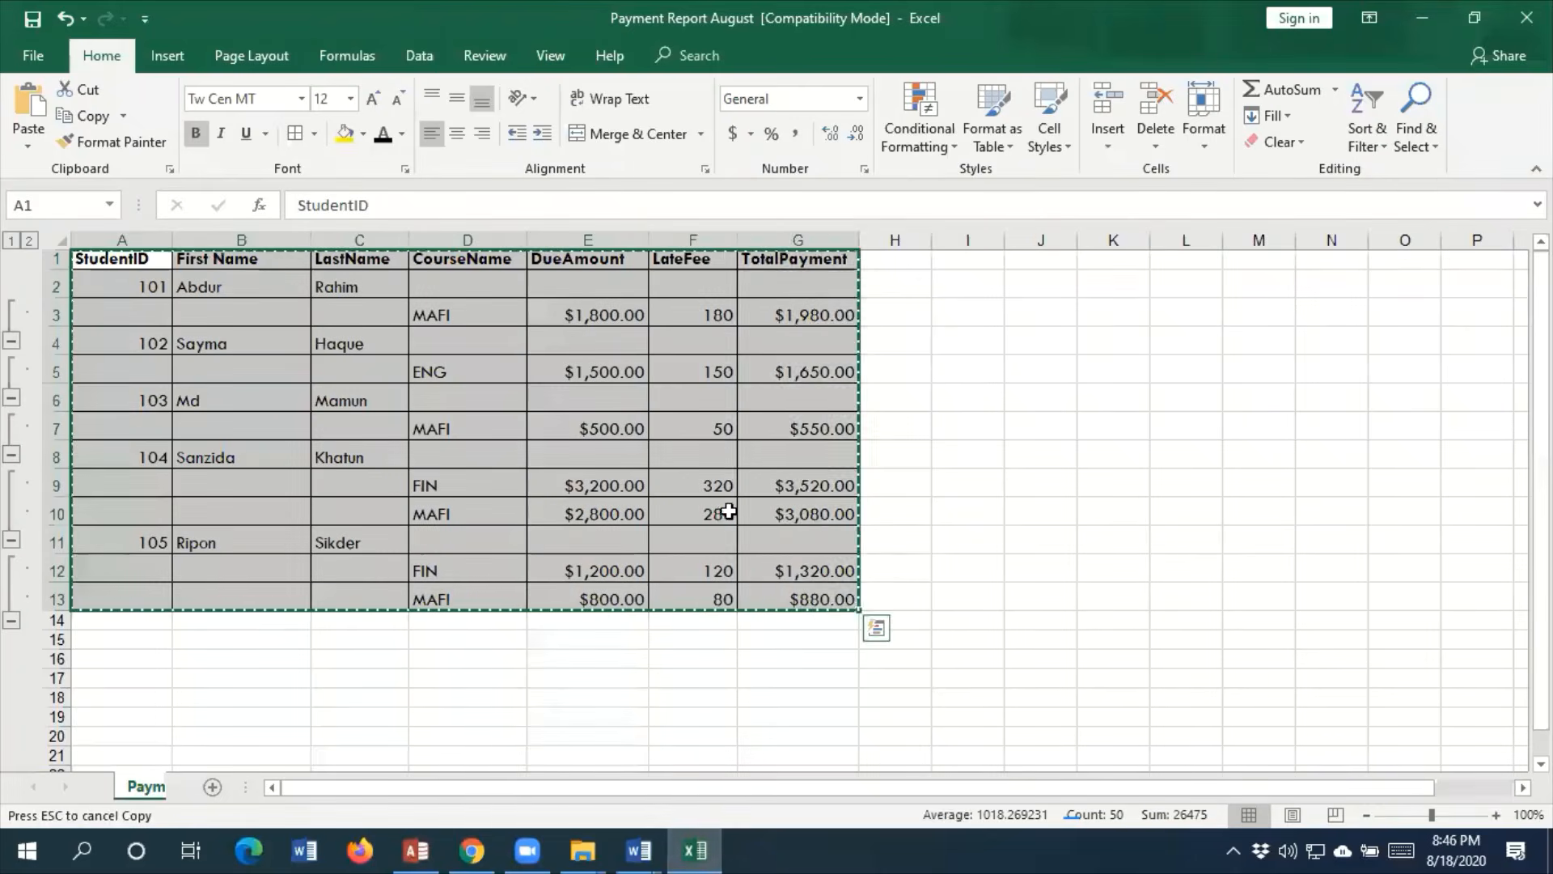
pyautogui.rightClick(724, 511)
pyautogui.click(790, 327)
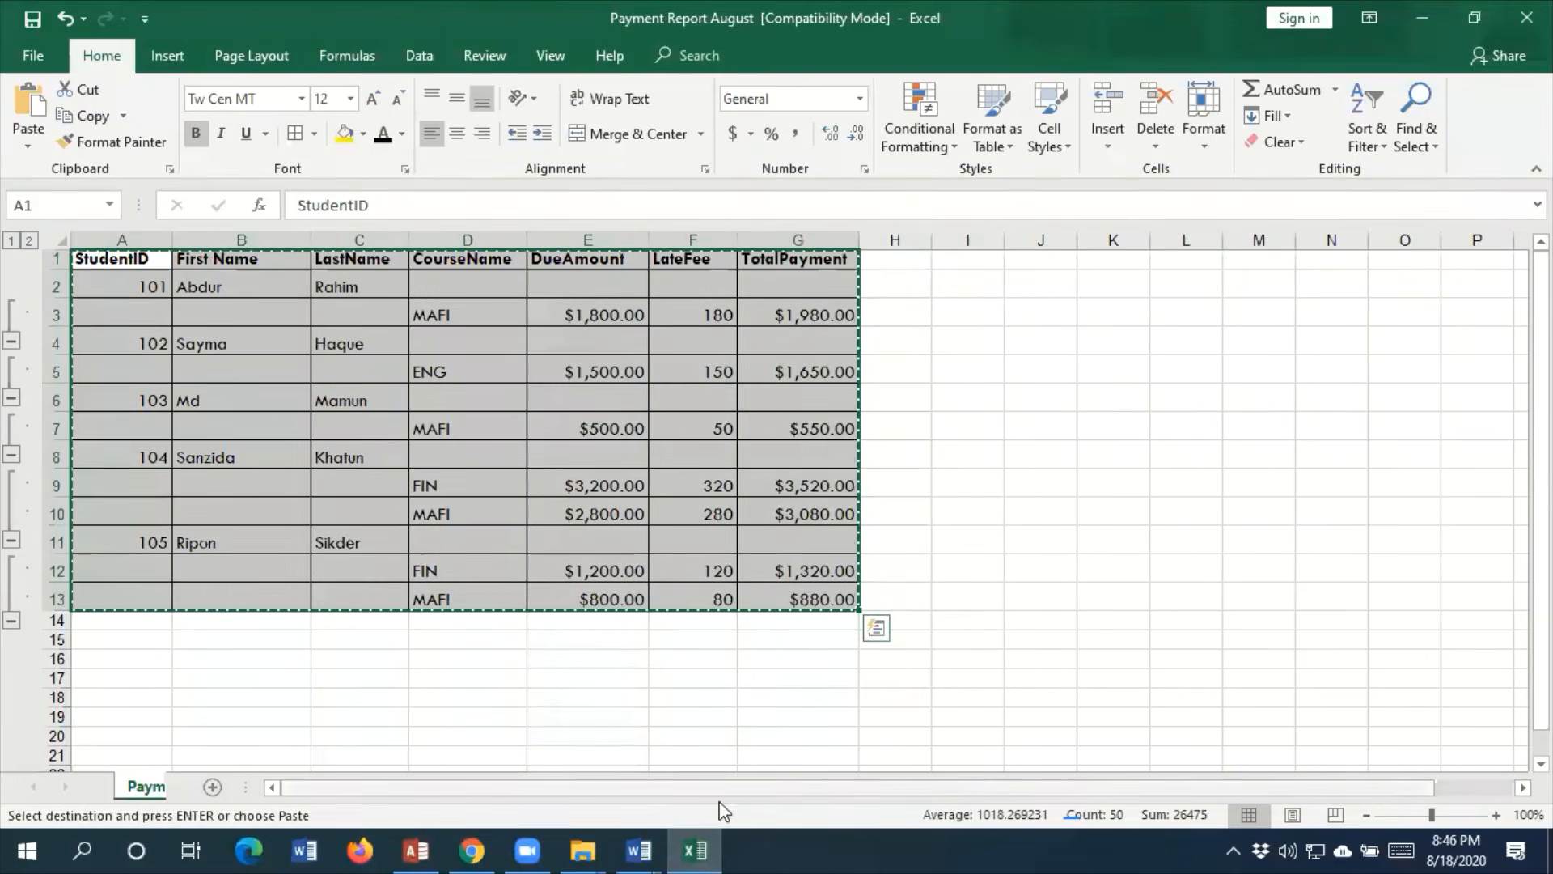
# Return to New Microsoft Word Document in Word and paste the copied table below the hyperlinked table on page 10
pyautogui.click(635, 849)
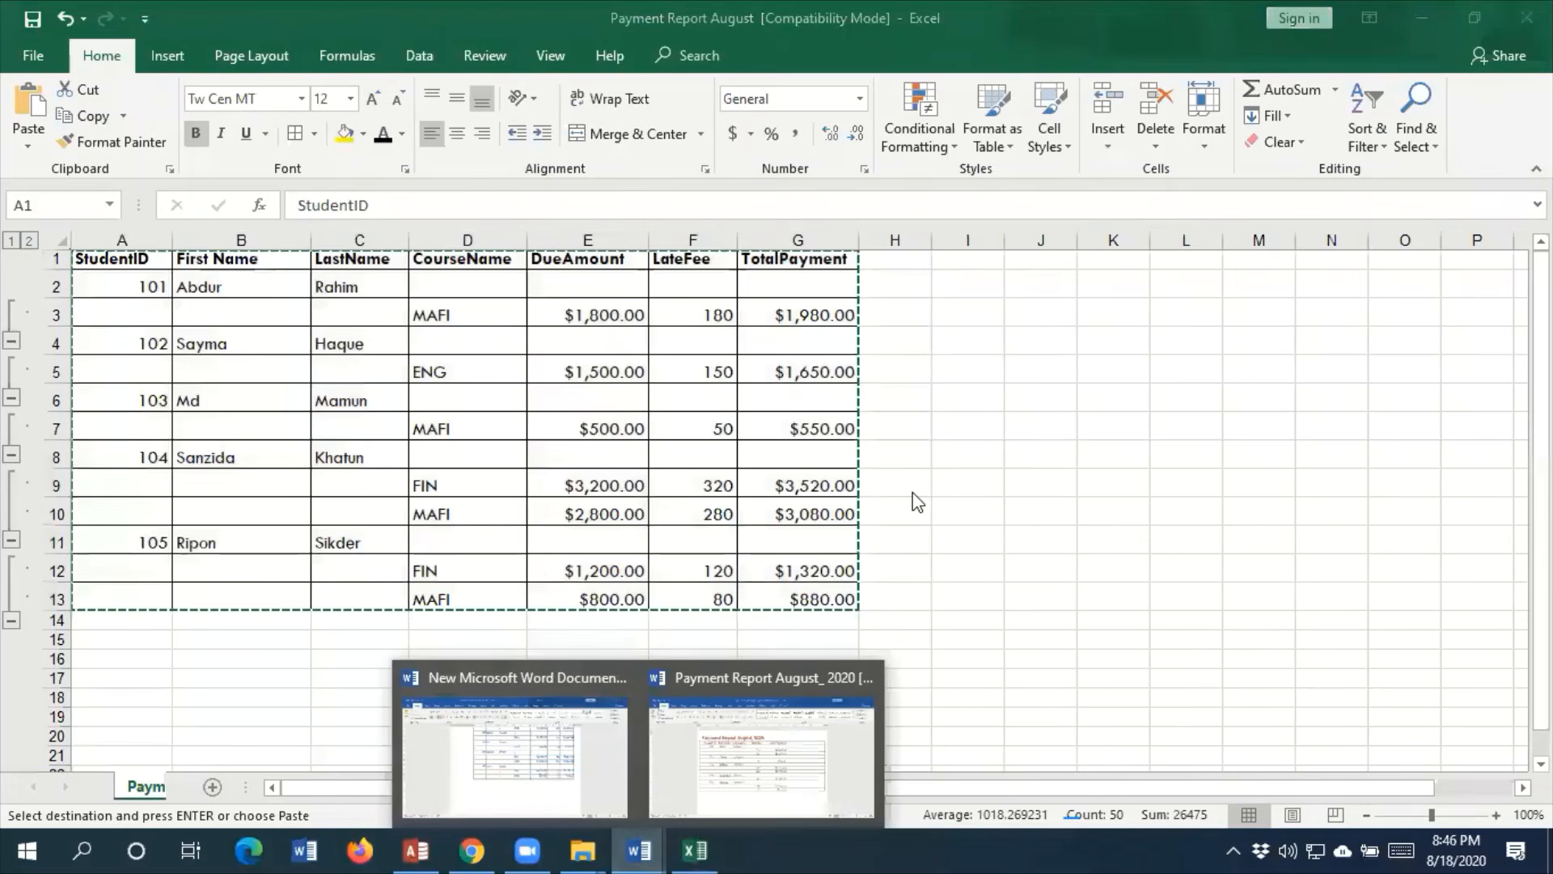
pyautogui.click(537, 785)
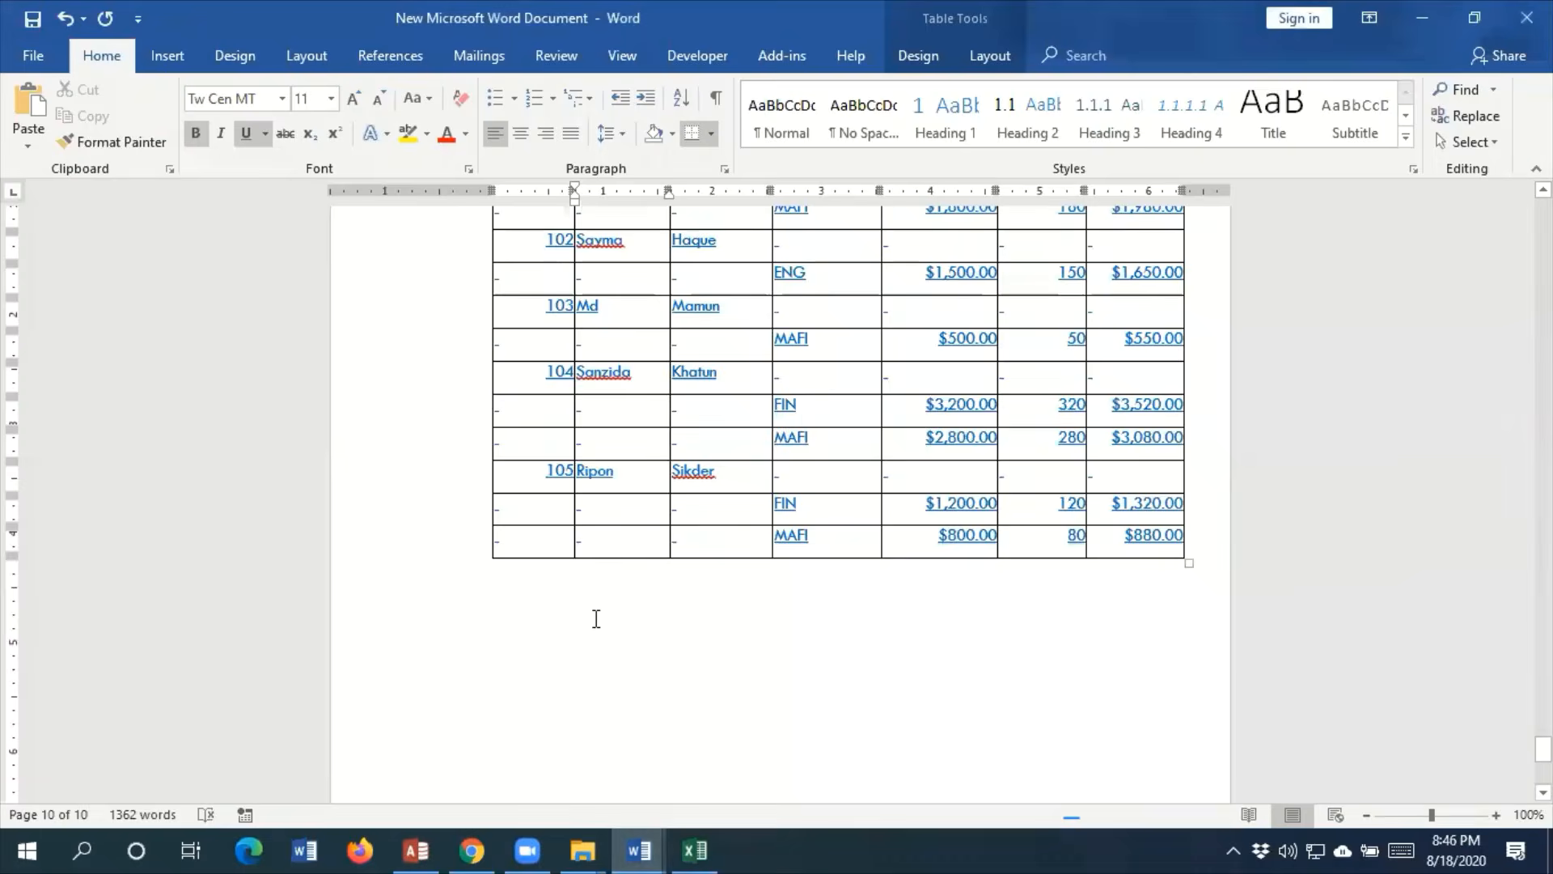
pyautogui.scroll(-10, 597, 618)
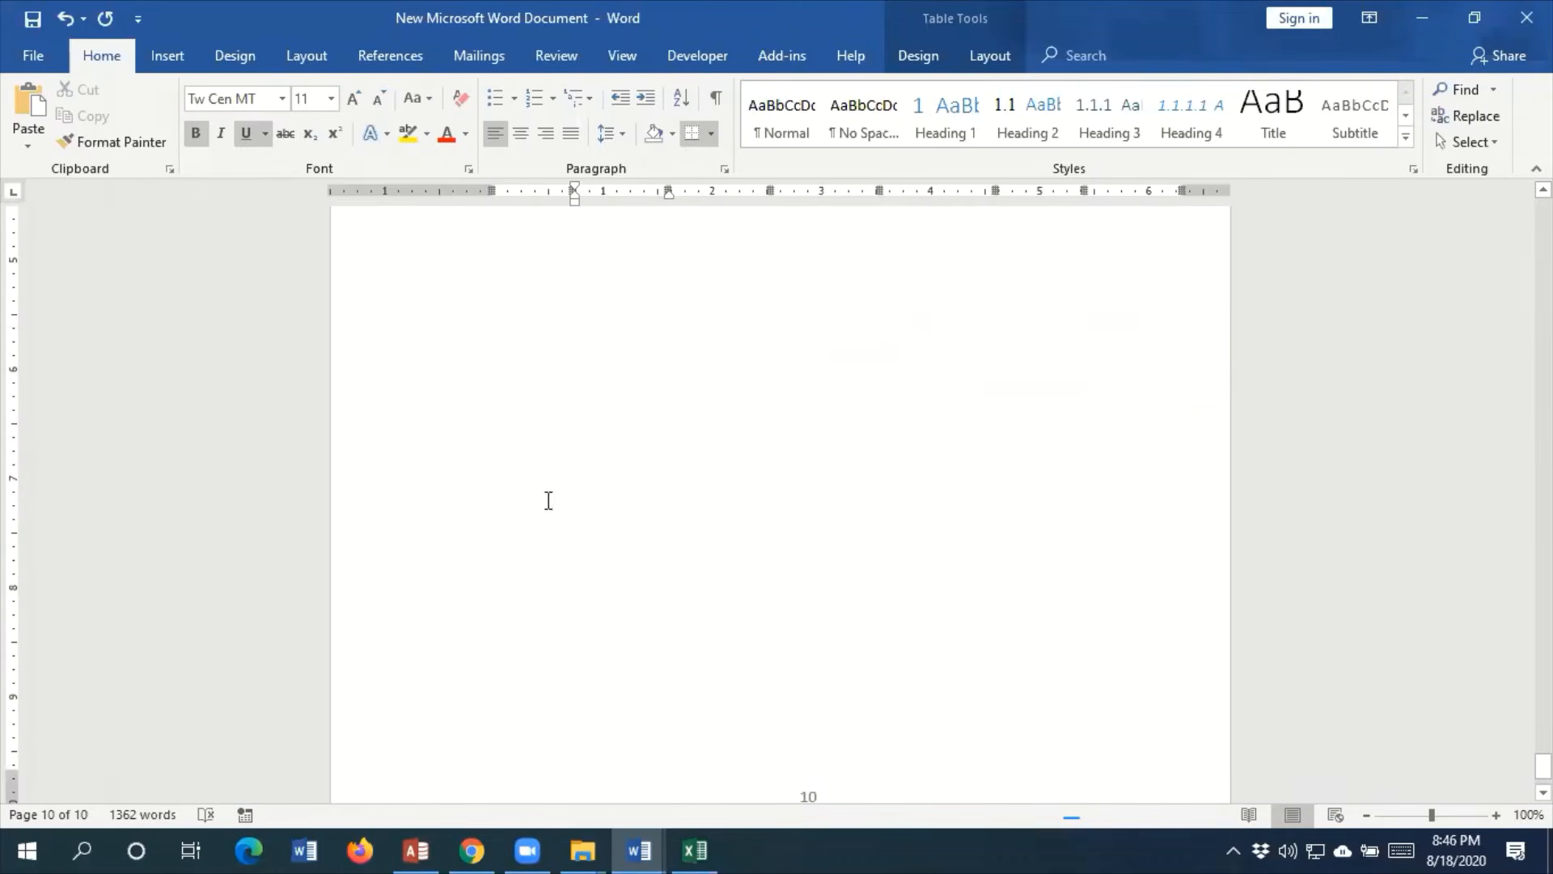
pyautogui.click(486, 371)
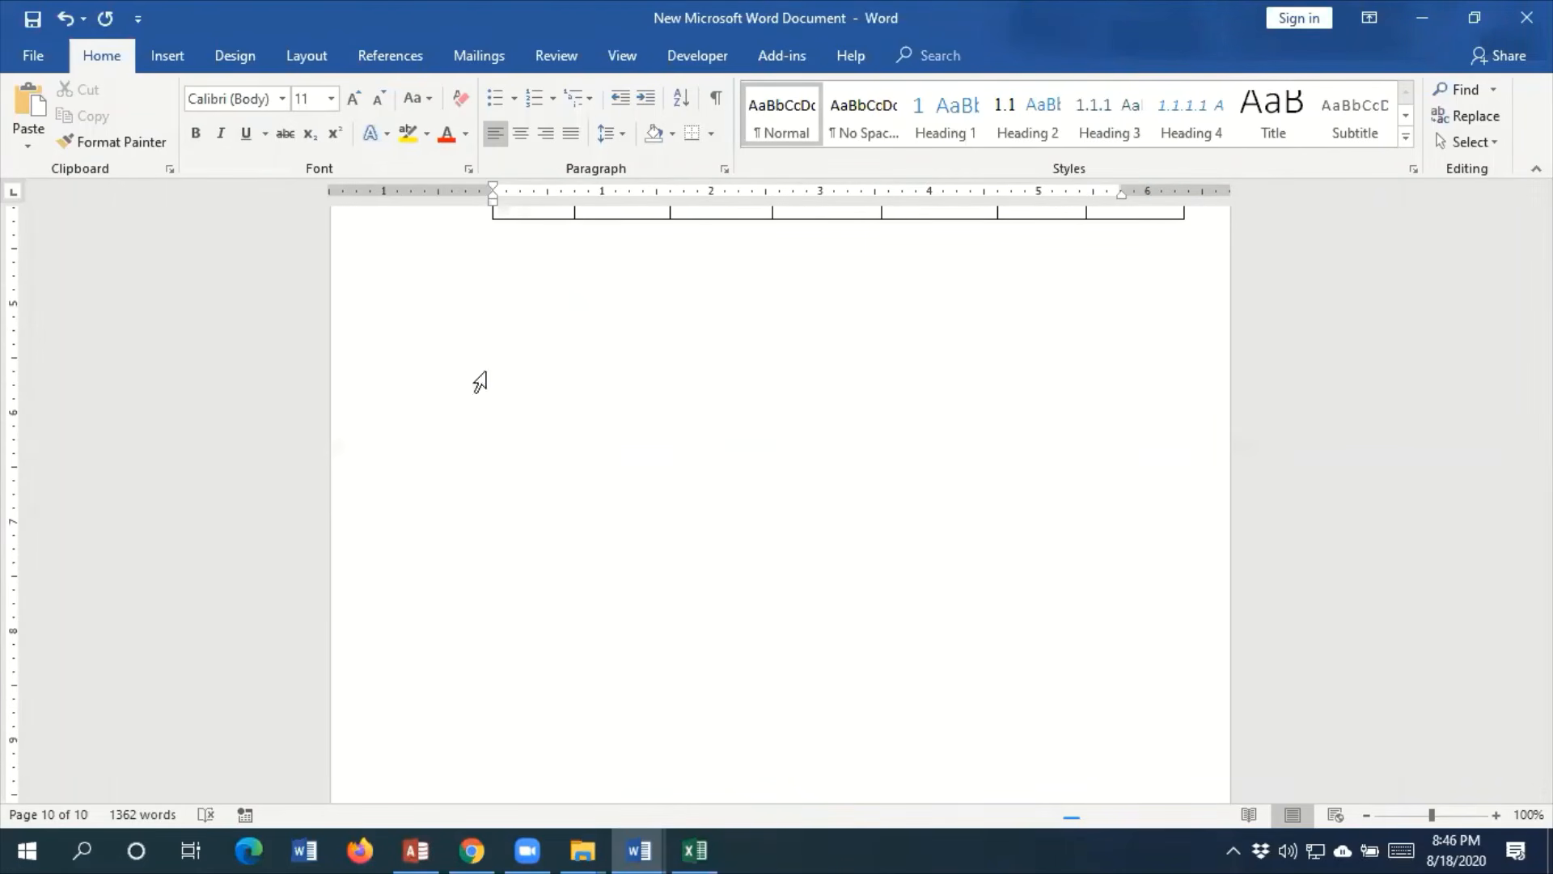
pyautogui.hotkey('ctrl', 'v')
pyautogui.scroll(2, 964, 569)
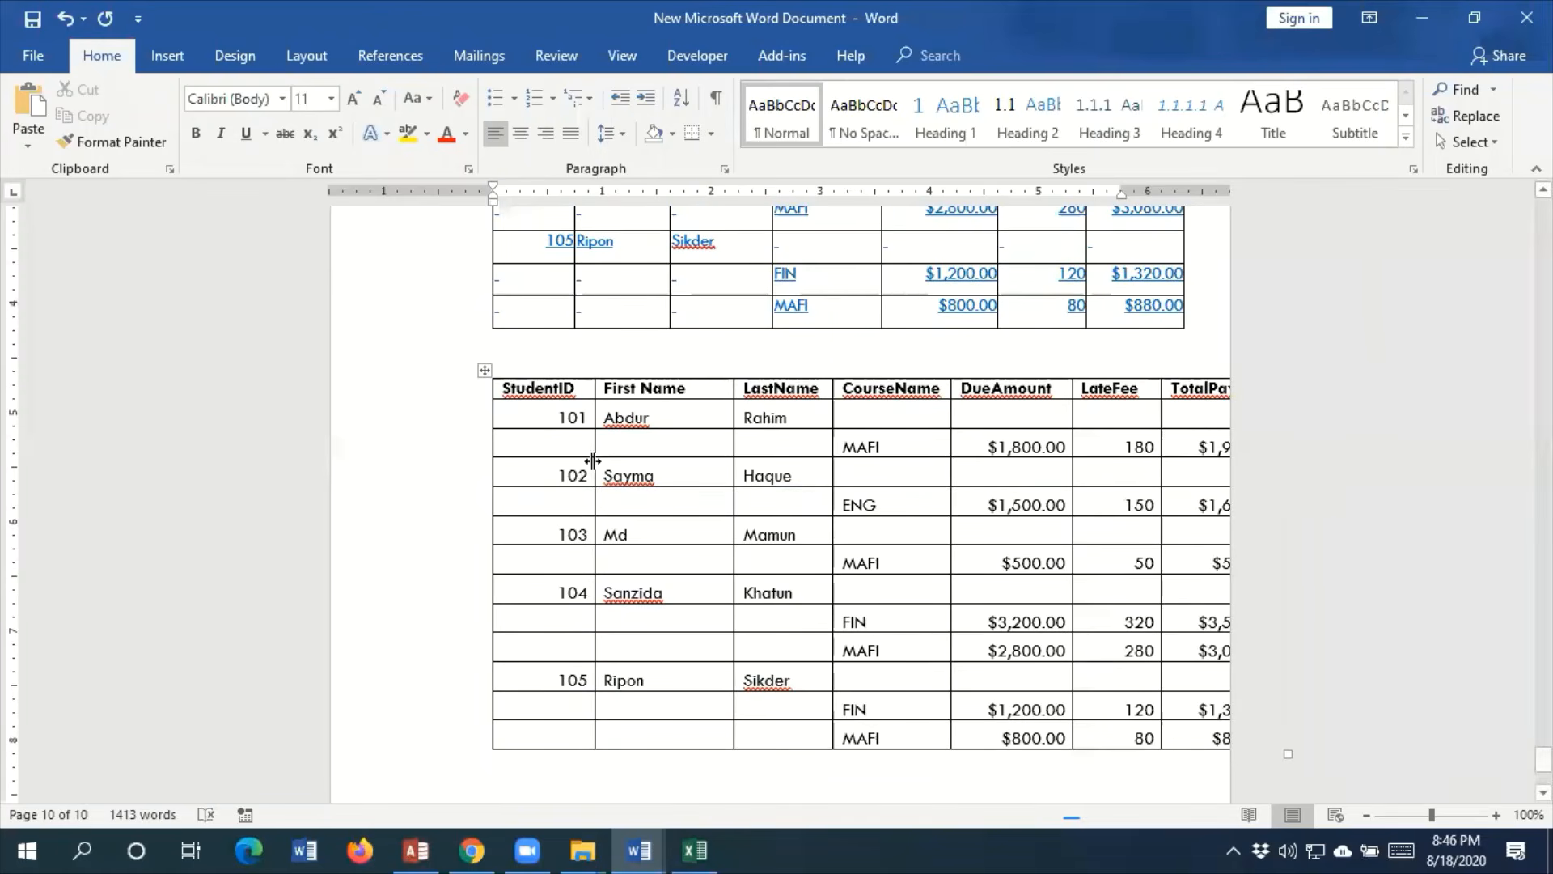
# Narrow the First Name through TotalPayment columns of the newly pasted table so that it fits on the page
pyautogui.moveTo(733, 418); pyautogui.dragTo(697, 417)
pyautogui.moveTo(831, 409); pyautogui.dragTo(793, 410)
pyautogui.moveTo(948, 411); pyautogui.dragTo(906, 411)
pyautogui.scroll(5, 574, 379)
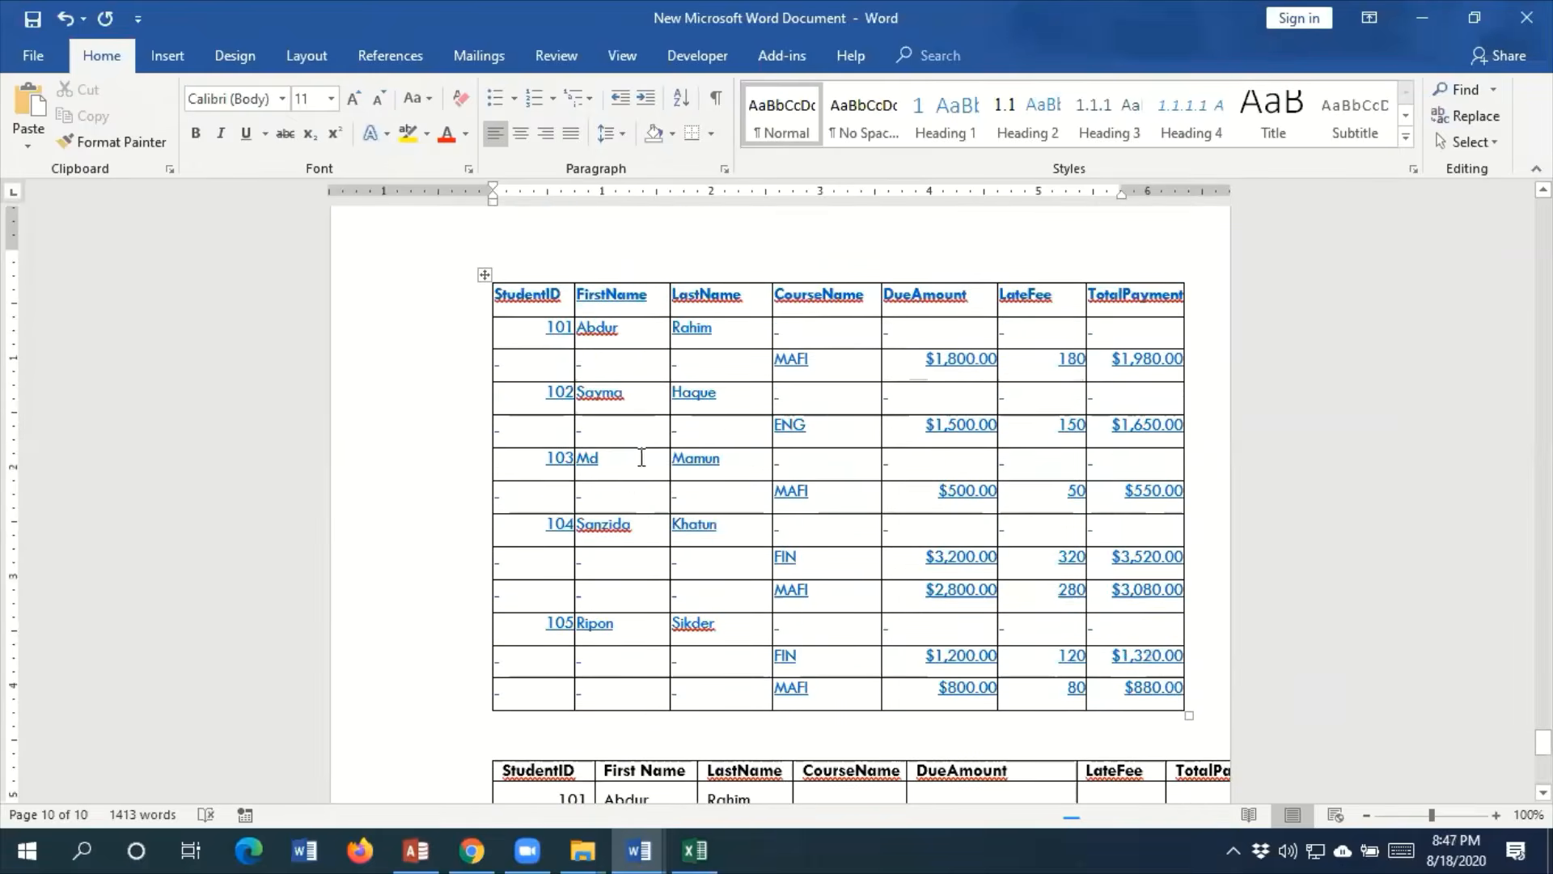
pyautogui.scroll(-5, 645, 469)
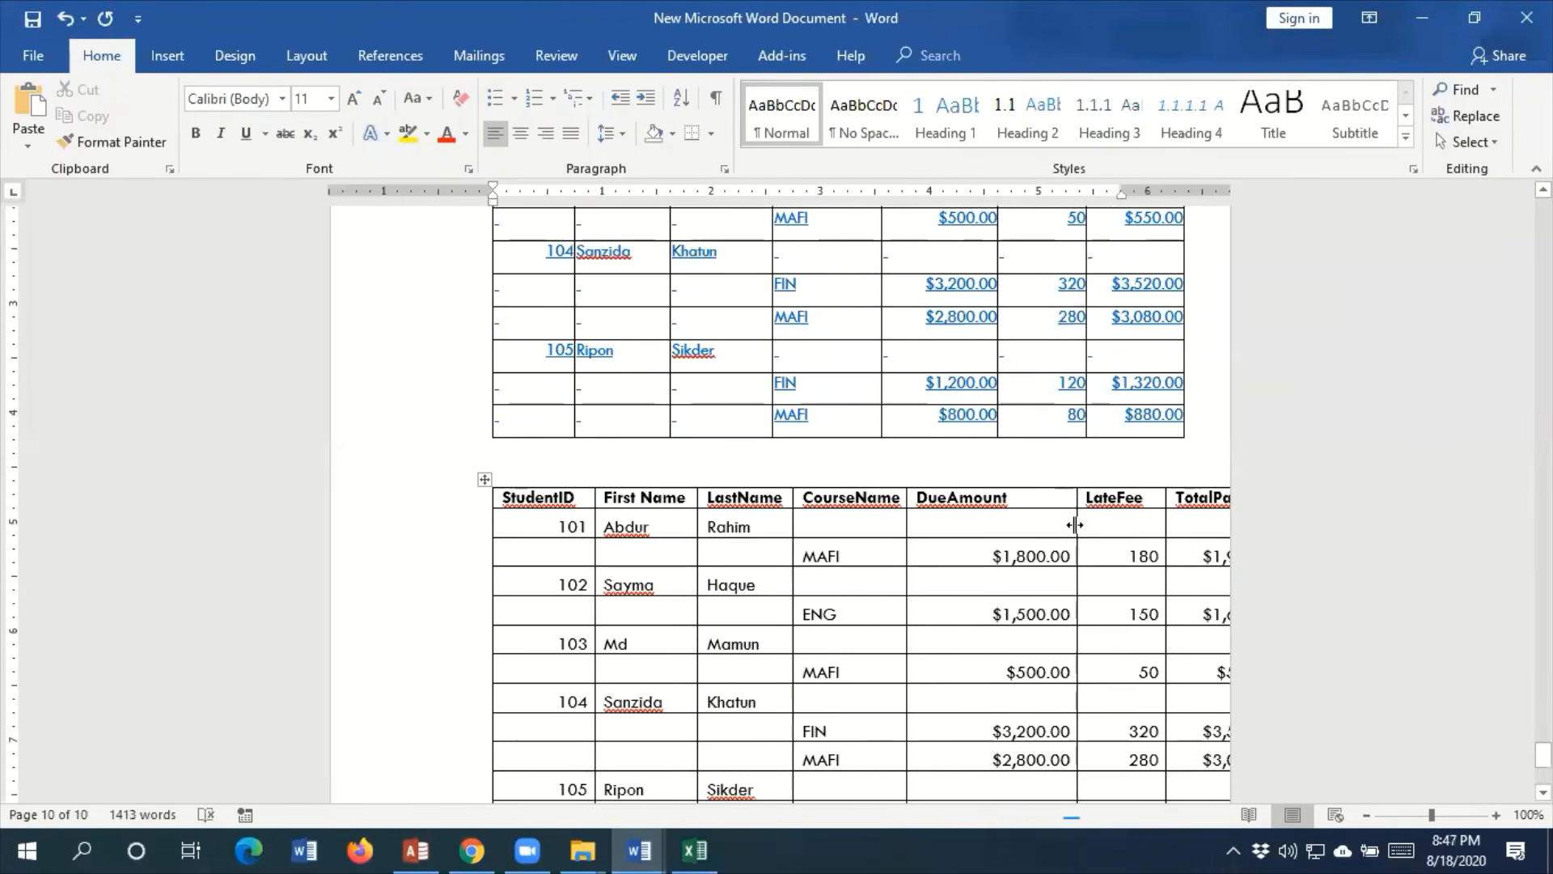
pyautogui.moveTo(1078, 527); pyautogui.dragTo(1012, 532)
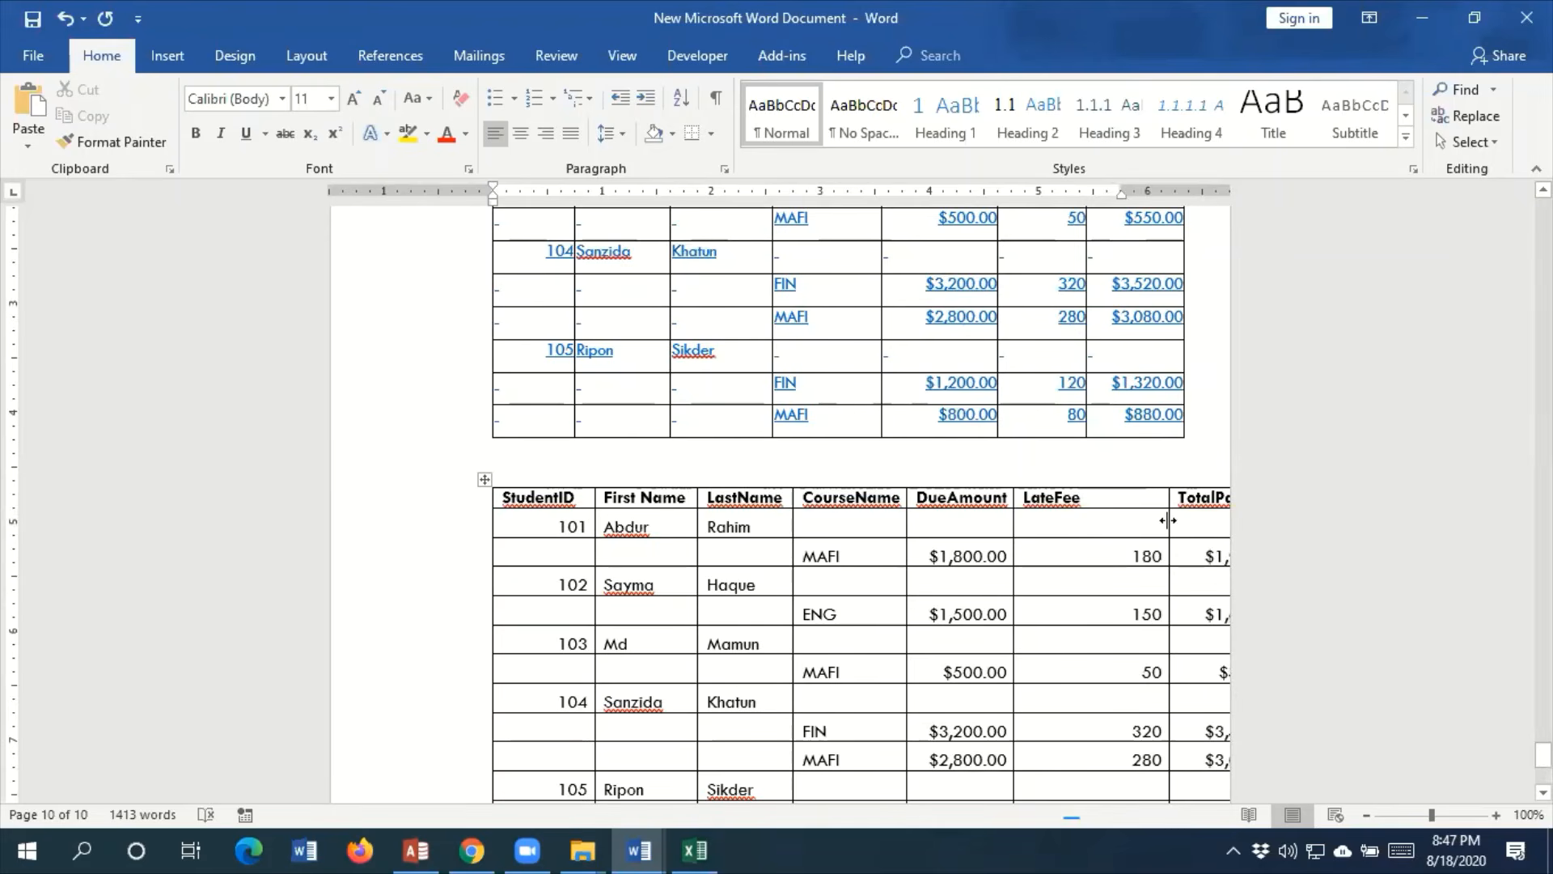
pyautogui.doubleClick(1165, 520)
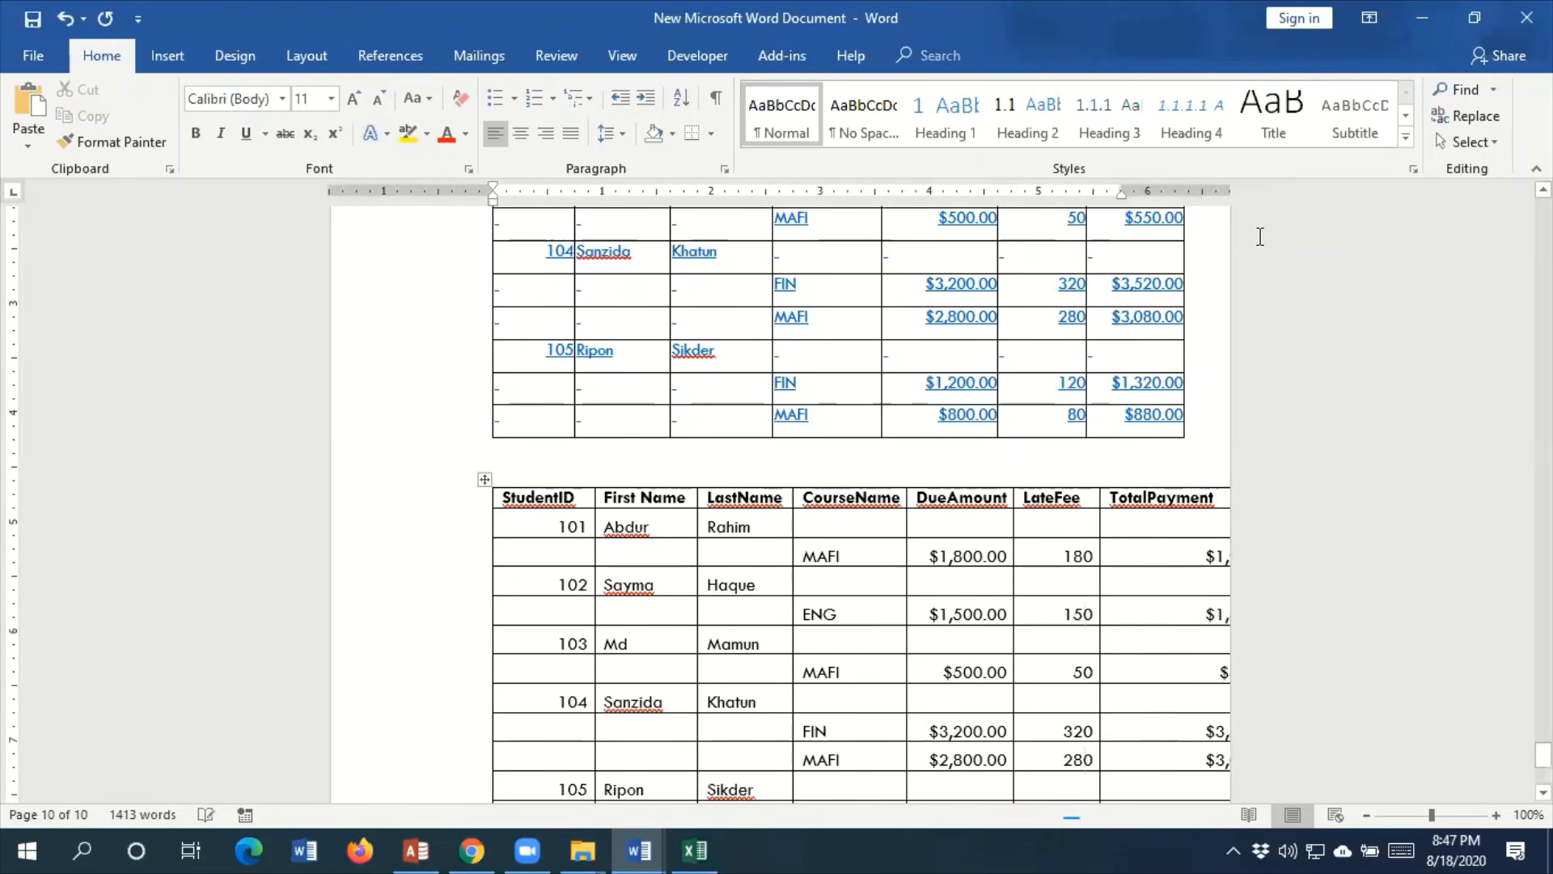
pyautogui.click(1219, 504)
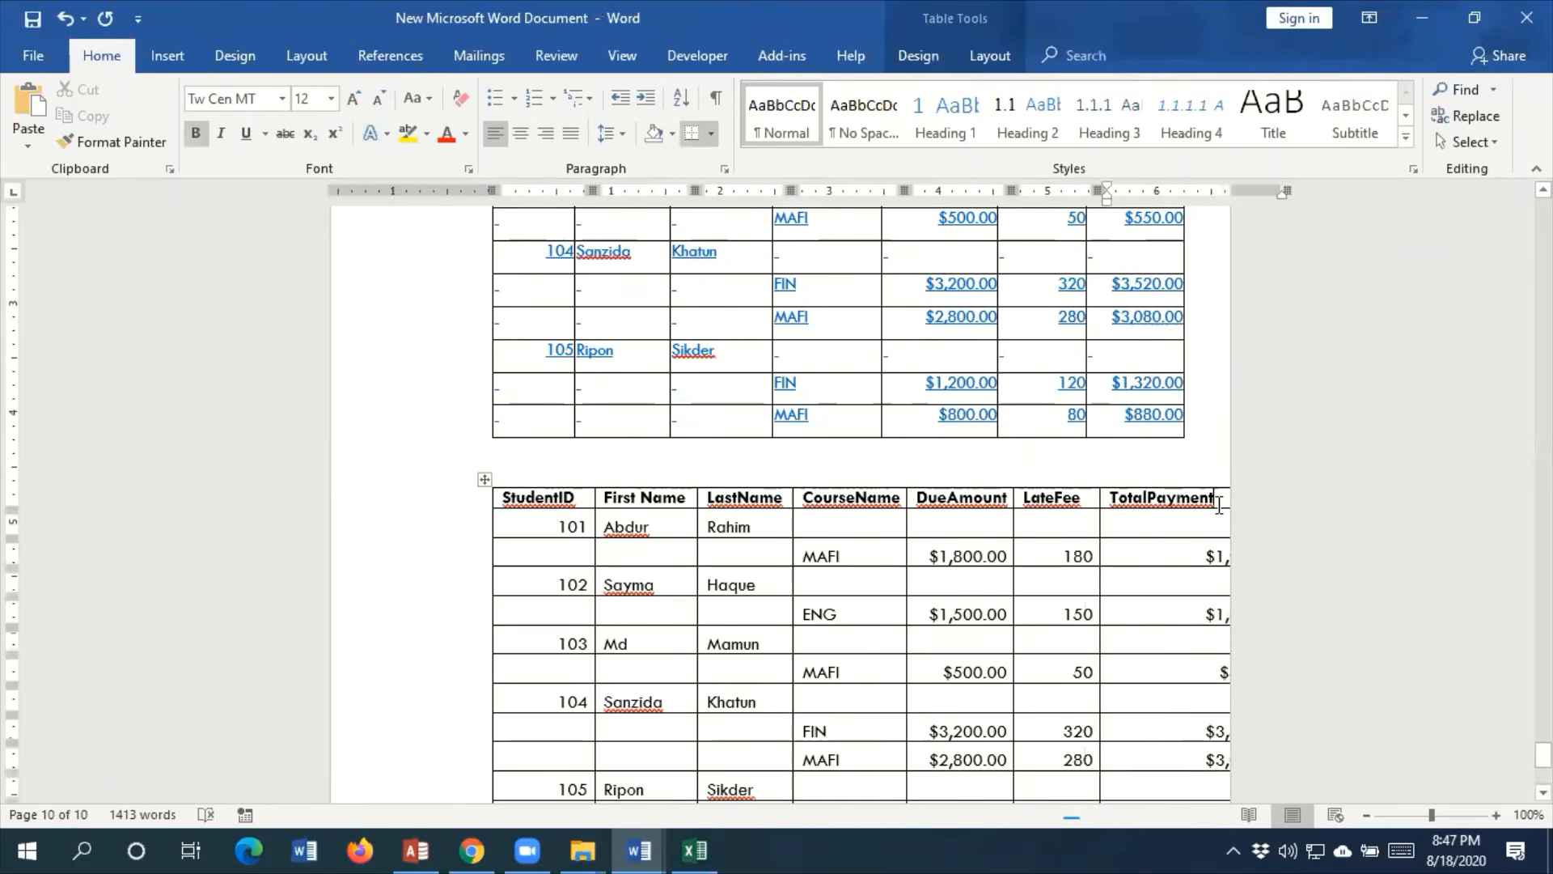
pyautogui.moveTo(1290, 192); pyautogui.dragTo(1211, 192)
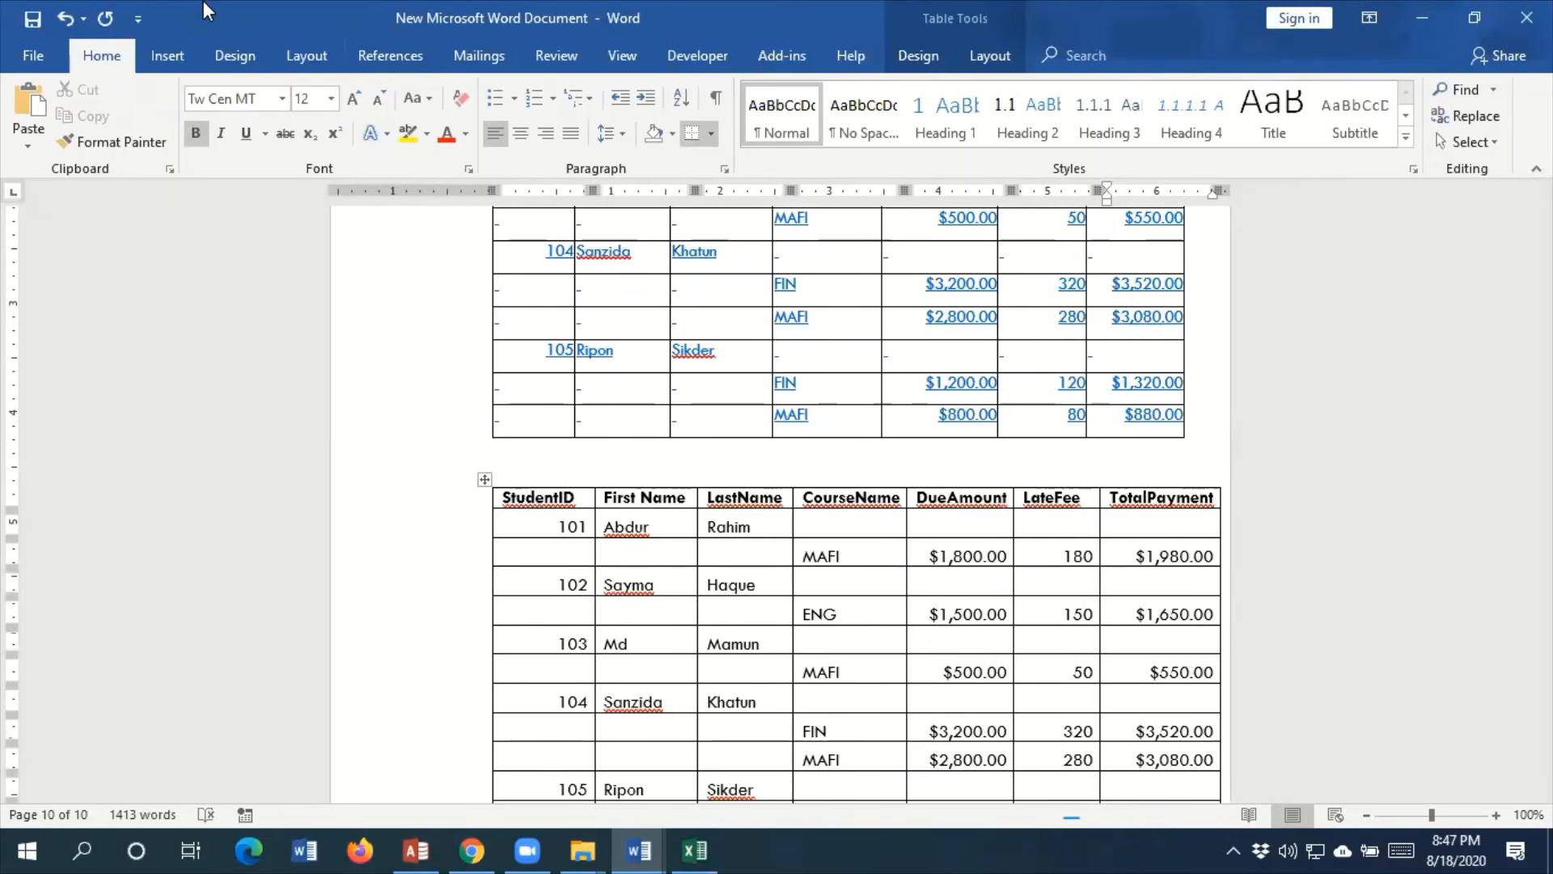
pyautogui.click(796, 39)
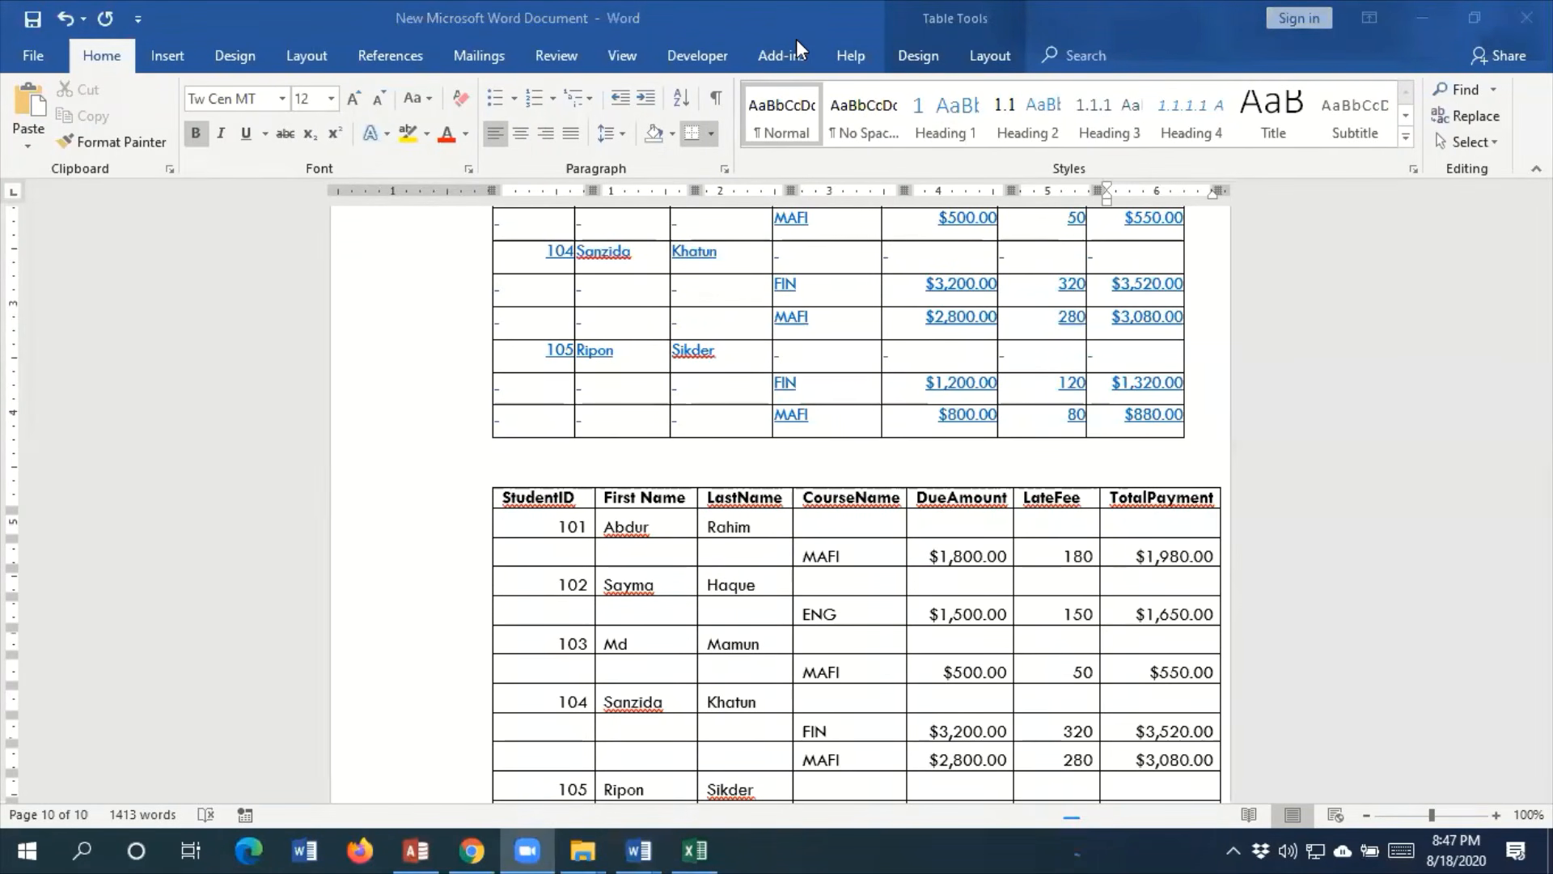